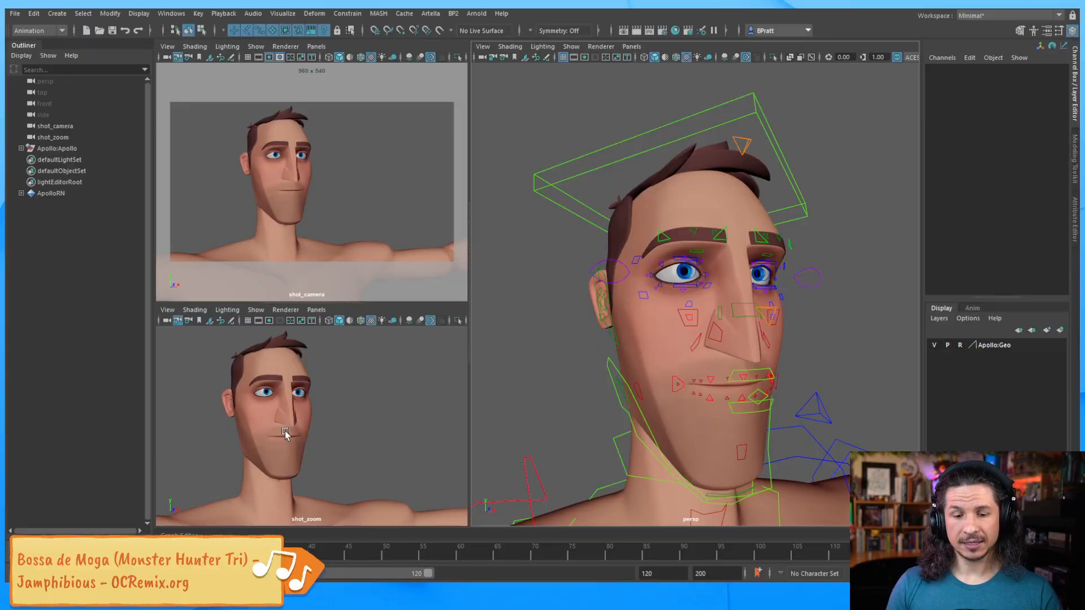
Use 2D Pan/Zoom on the shot_zoom camera to frame a close-up of the character's right eye.
{"action": "left_click", "coordinate": [270, 393]}
{"action": "key", "text": "backslash"}
{"action": "mouse_move", "coordinate": [249, 394]}
{"action": "right_mouse_down"}
{"action": "mouse_move", "coordinate": [272, 398]}
{"action": "mouse_move", "coordinate": [246, 399]}
{"action": "right_mouse_up"}
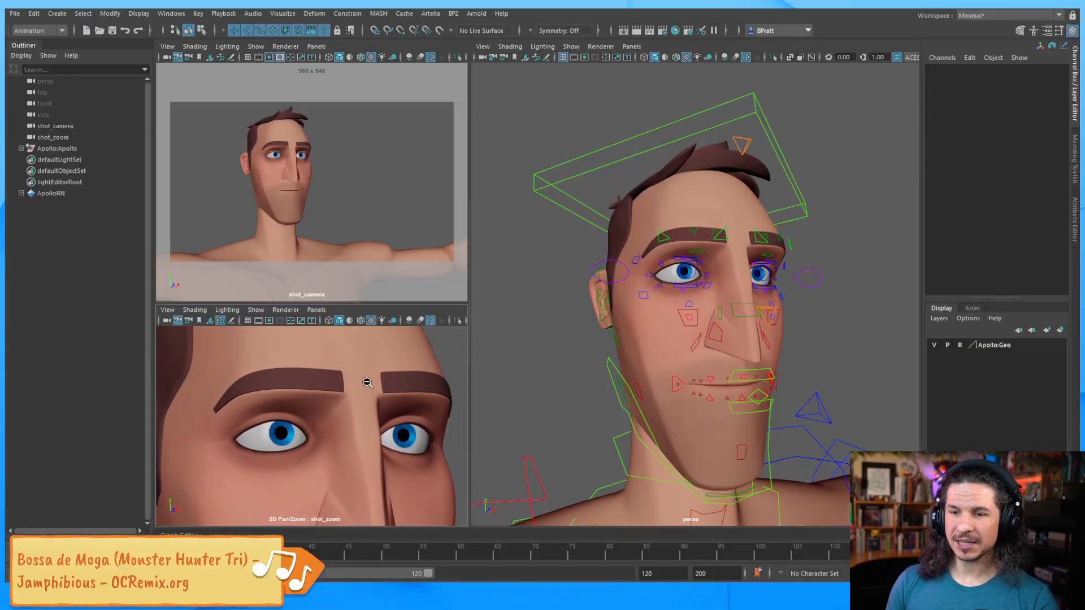
{"action": "right_click_drag", "start_coordinate": [378, 387], "coordinate": [275, 377]}
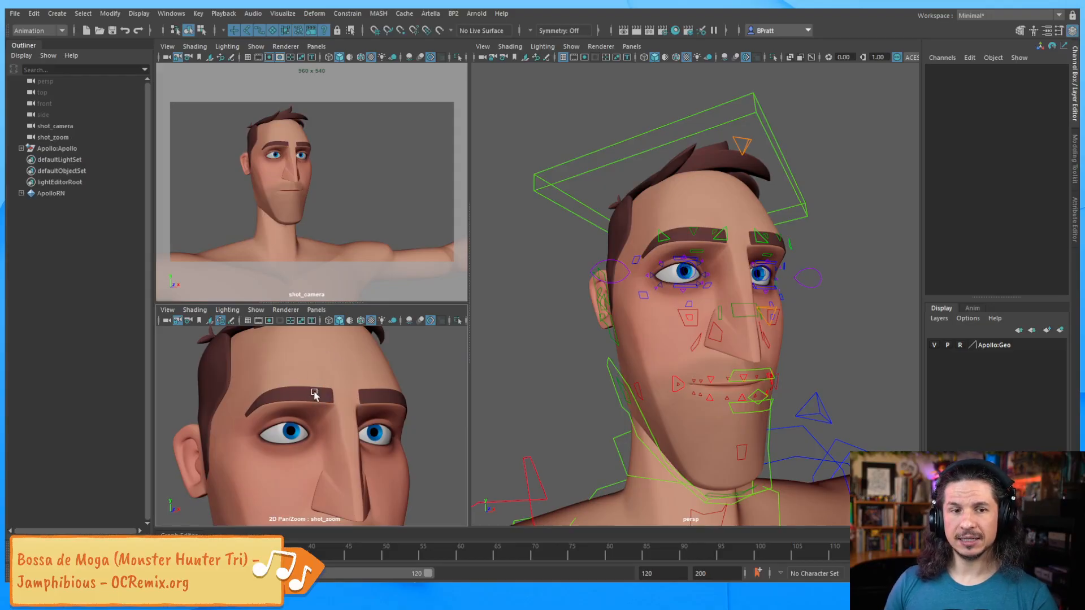
{"action": "right_click_drag", "start_coordinate": [363, 448], "coordinate": [290, 417]}
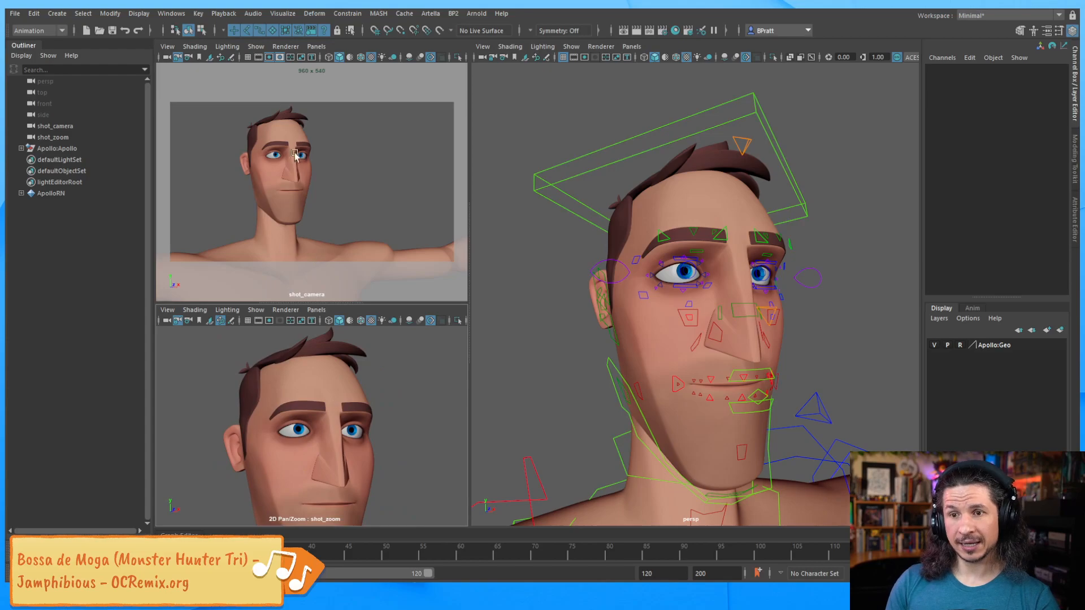
{"action": "right_click_drag", "start_coordinate": [266, 409], "coordinate": [494, 410]}
{"action": "middle_click_drag", "start_coordinate": [349, 395], "coordinate": [306, 381]}
{"action": "right_click_drag", "start_coordinate": [291, 400], "coordinate": [432, 404]}
{"action": "middle_click_drag", "start_coordinate": [336, 417], "coordinate": [409, 439]}
{"action": "right_click_drag", "start_coordinate": [373, 422], "coordinate": [356, 399]}
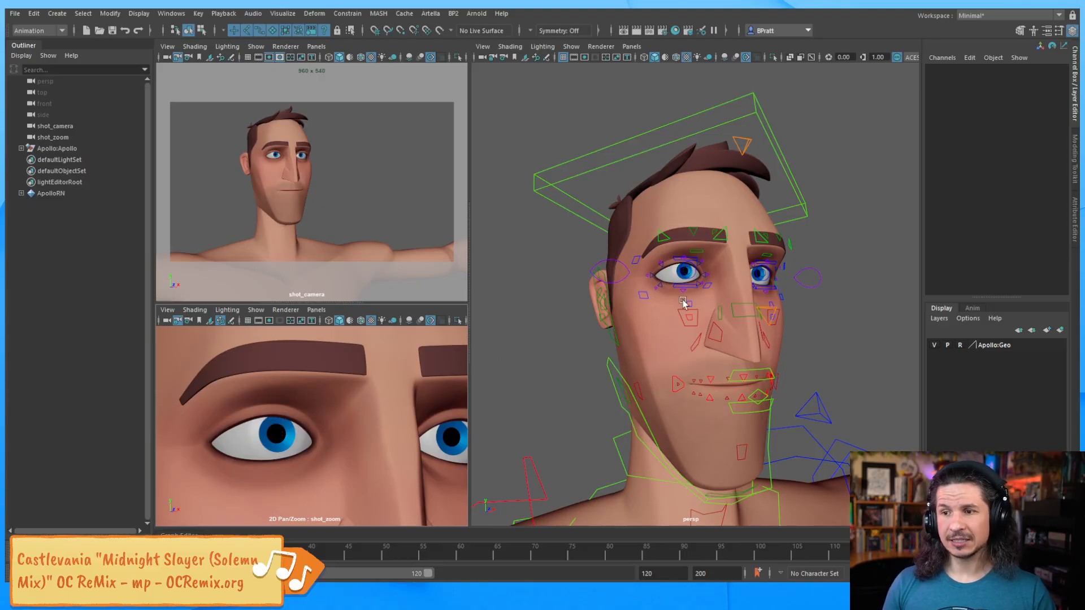
{"action": "right_click_drag", "start_coordinate": [293, 421], "coordinate": [357, 394]}
{"action": "middle_click_drag", "start_coordinate": [357, 394], "coordinate": [386, 378]}
Move the right eye's inner upper-lid control to X 0.069, Y 0.067 and the outer upper-lid control to X -0.031, Y 0.032.
{"action": "right_click_drag", "start_coordinate": [635, 247], "coordinate": [739, 275], "text": "alt"}
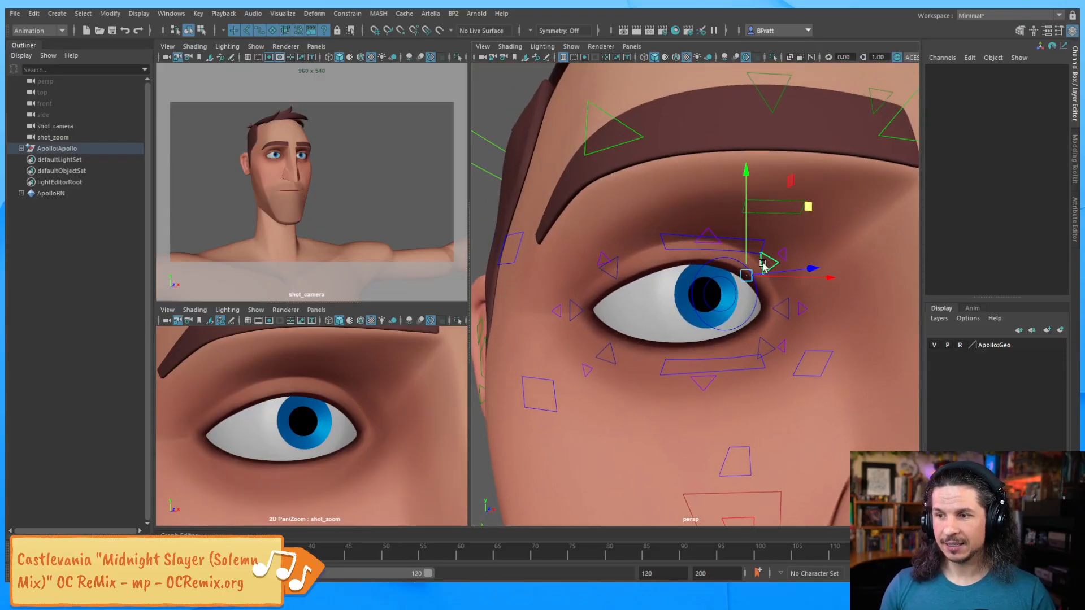
{"action": "left_click", "coordinate": [762, 267]}
{"action": "left_click_drag", "start_coordinate": [746, 271], "coordinate": [749, 273]}
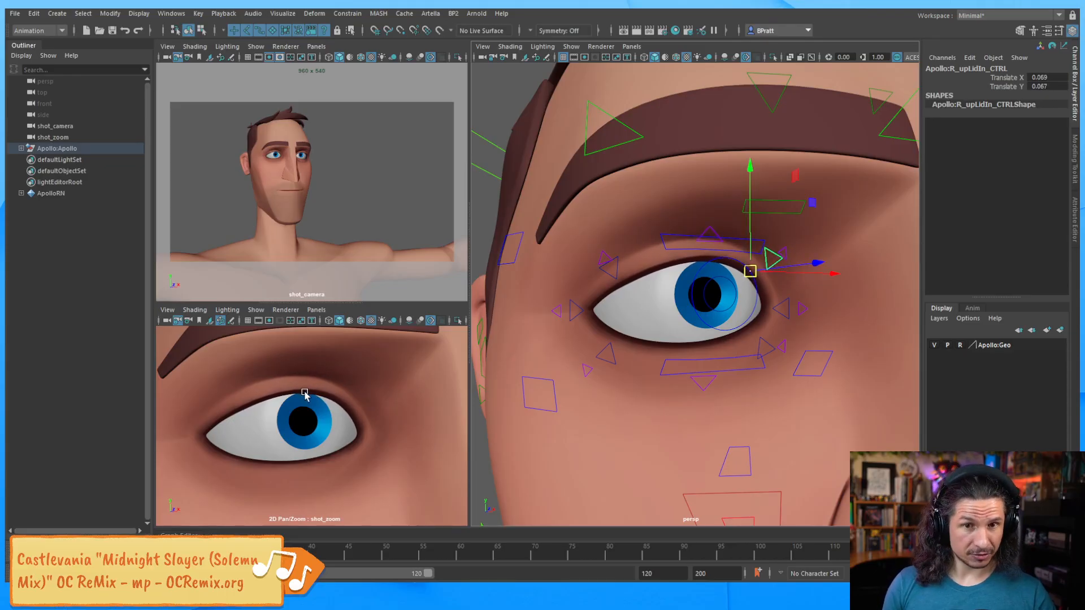
{"action": "left_click", "coordinate": [612, 265]}
{"action": "left_click_drag", "start_coordinate": [612, 266], "coordinate": [610, 264]}
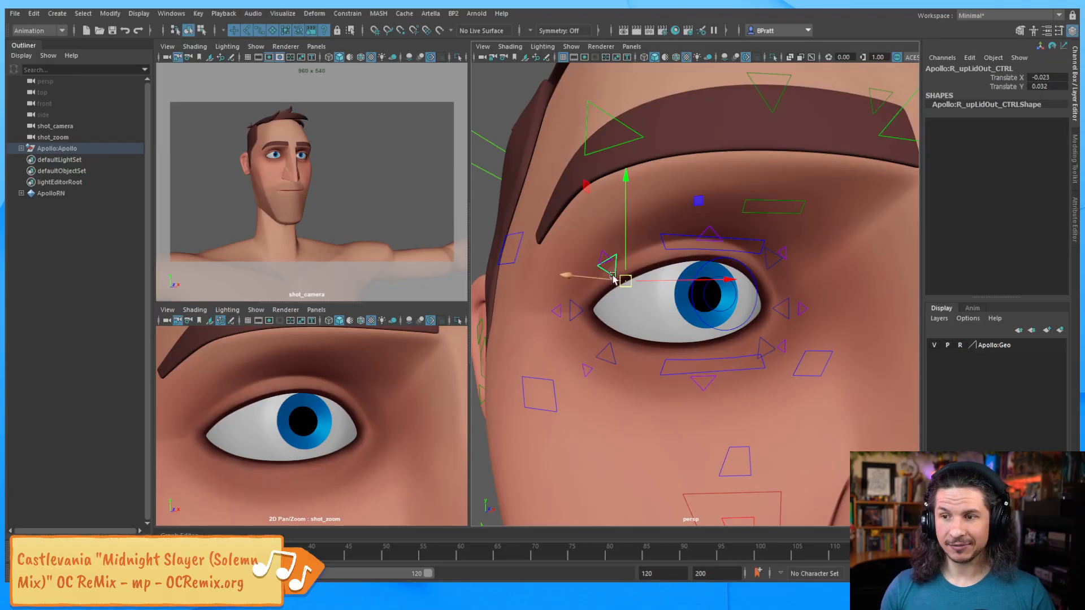
{"action": "left_click_drag", "start_coordinate": [625, 281], "coordinate": [626, 281]}
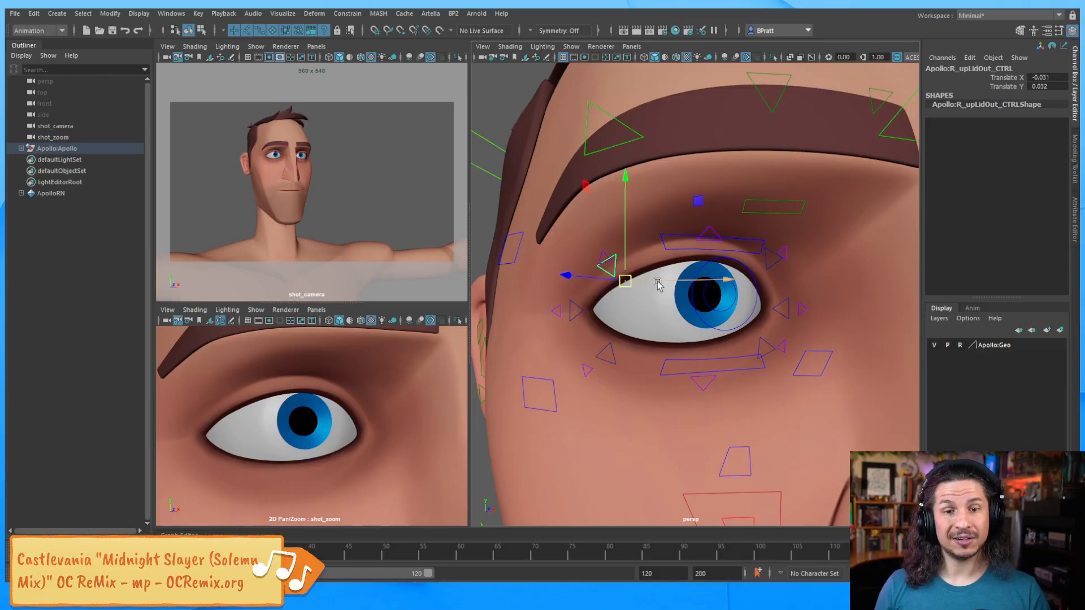
Undo the moves of the right eye's inner and outer upper-lid controls and clear the selection.
{"action": "key", "text": "ctrl+z"}
{"action": "key", "text": "ctrl+z"}
{"action": "key", "text": "ctrl+z"}
{"action": "key", "text": "ctrl+z"}
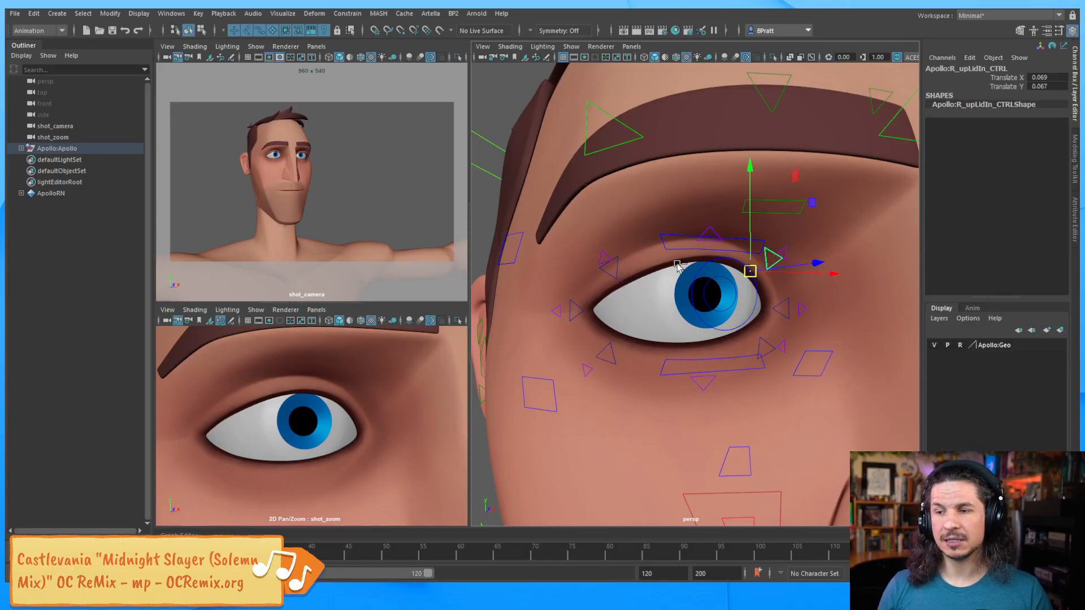
{"action": "key", "text": "ctrl+z"}
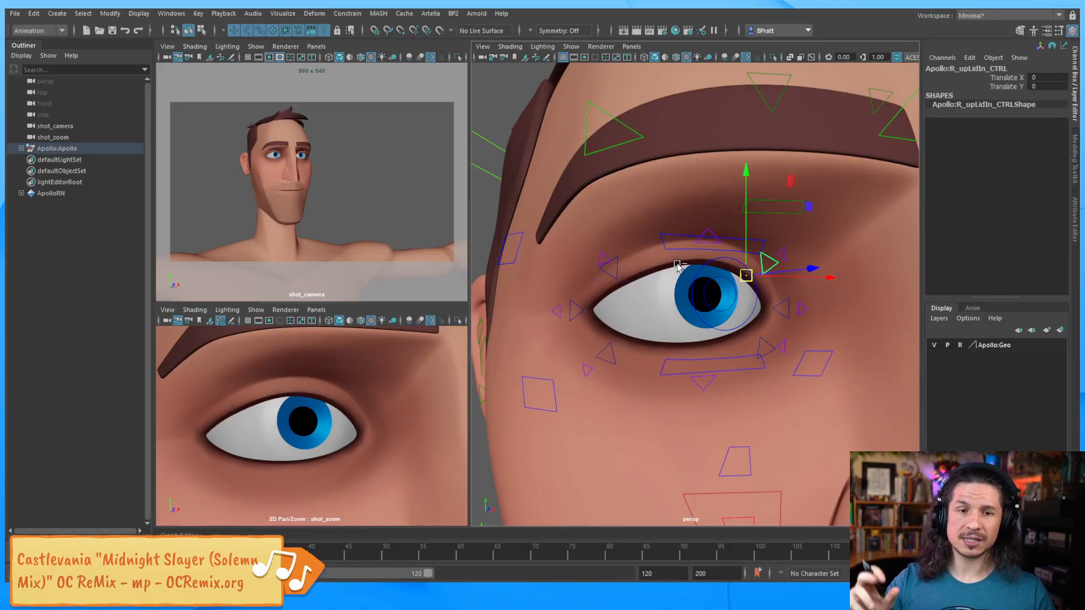
{"action": "left_click", "coordinate": [664, 316]}
{"action": "key", "text": "f"}
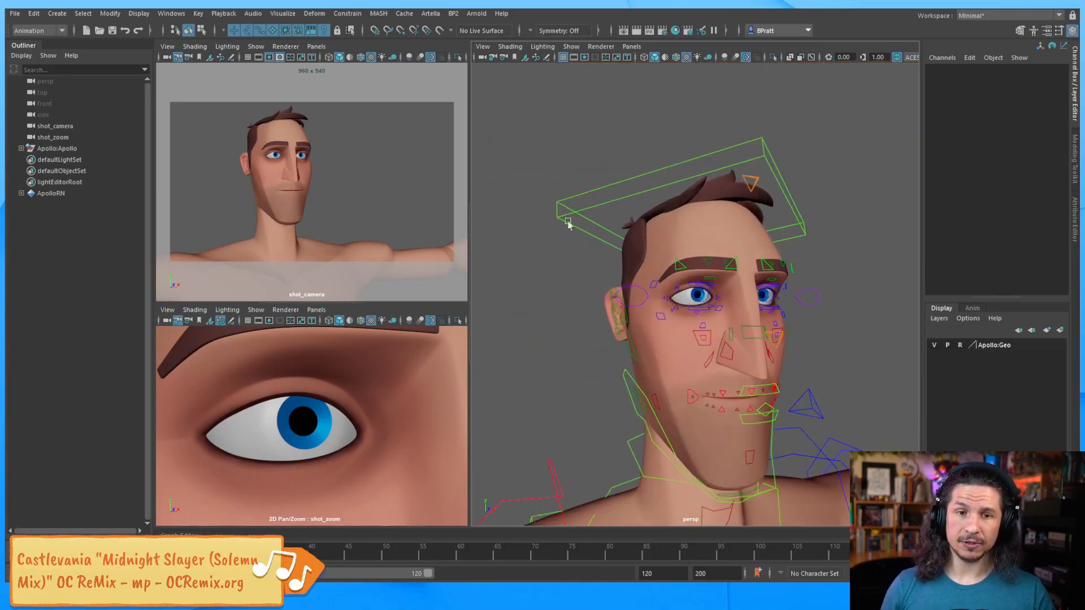
{"action": "left_click_drag", "start_coordinate": [731, 282], "coordinate": [643, 238], "text": "alt"}
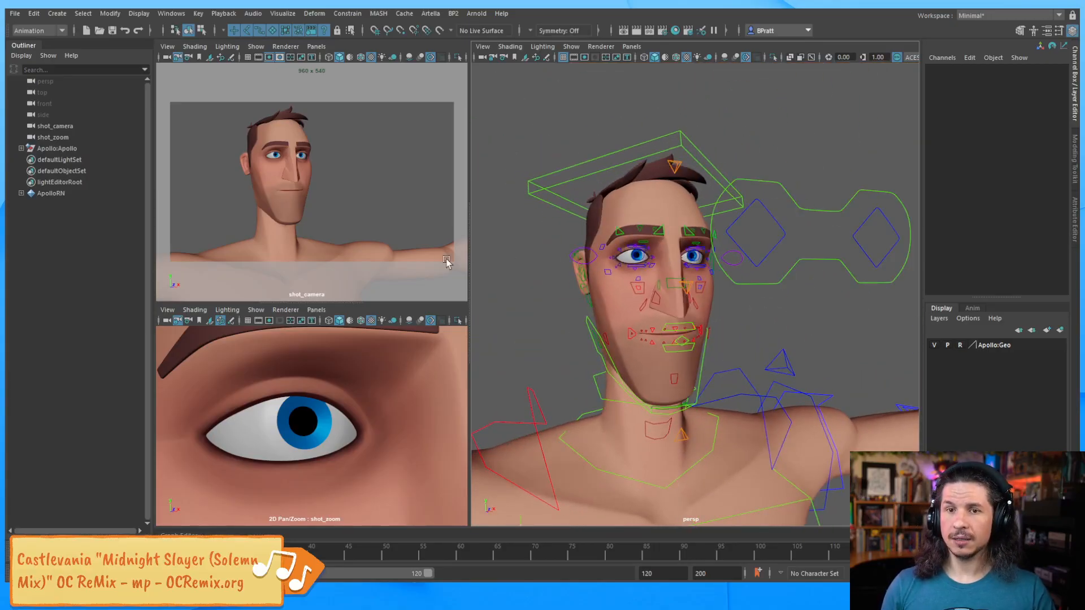
{"action": "left_click", "coordinate": [39, 45]}
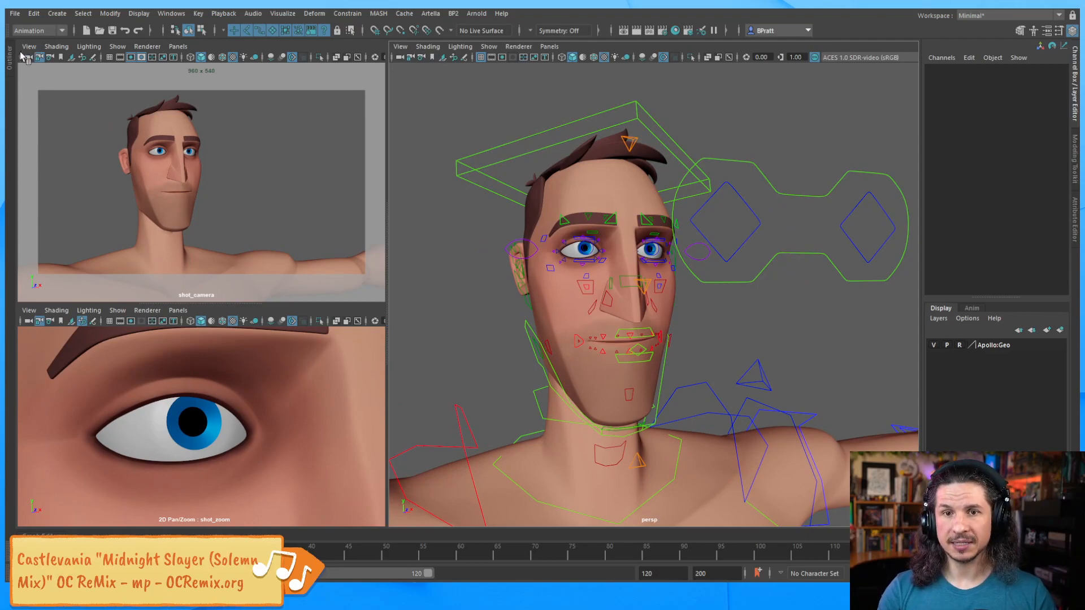
{"action": "left_click", "coordinate": [9, 65]}
Select all of the character's body and face rig controls in the perspective view and set a key on them.
{"action": "left_click_drag", "start_coordinate": [661, 243], "coordinate": [668, 251], "text": "alt"}
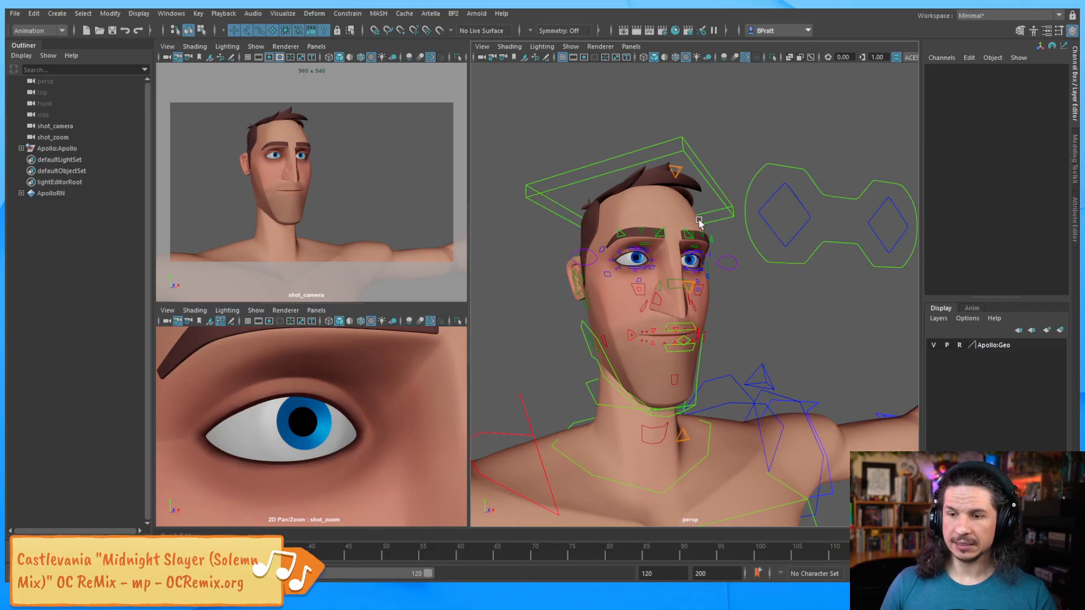
{"action": "right_click_drag", "start_coordinate": [727, 266], "coordinate": [680, 289], "text": "alt"}
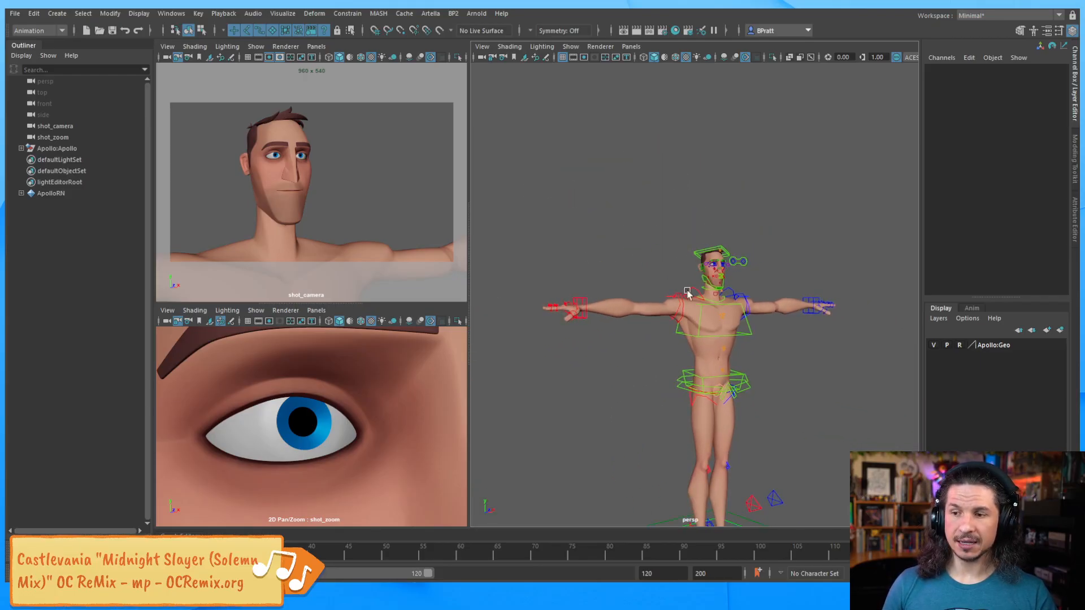
{"action": "left_click_drag", "start_coordinate": [680, 289], "coordinate": [721, 285], "text": "alt"}
{"action": "right_click_drag", "start_coordinate": [720, 285], "coordinate": [639, 314], "text": "alt"}
{"action": "middle_click_drag", "start_coordinate": [639, 314], "coordinate": [634, 274], "text": "alt"}
{"action": "left_click_drag", "start_coordinate": [849, 171], "coordinate": [553, 475]}
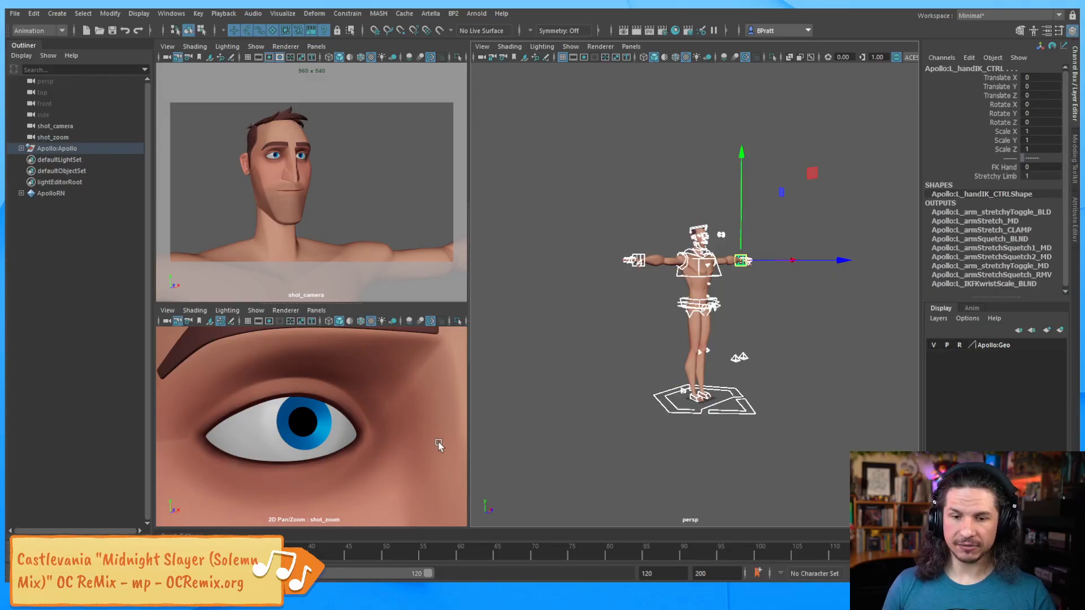
{"action": "key", "text": "s"}
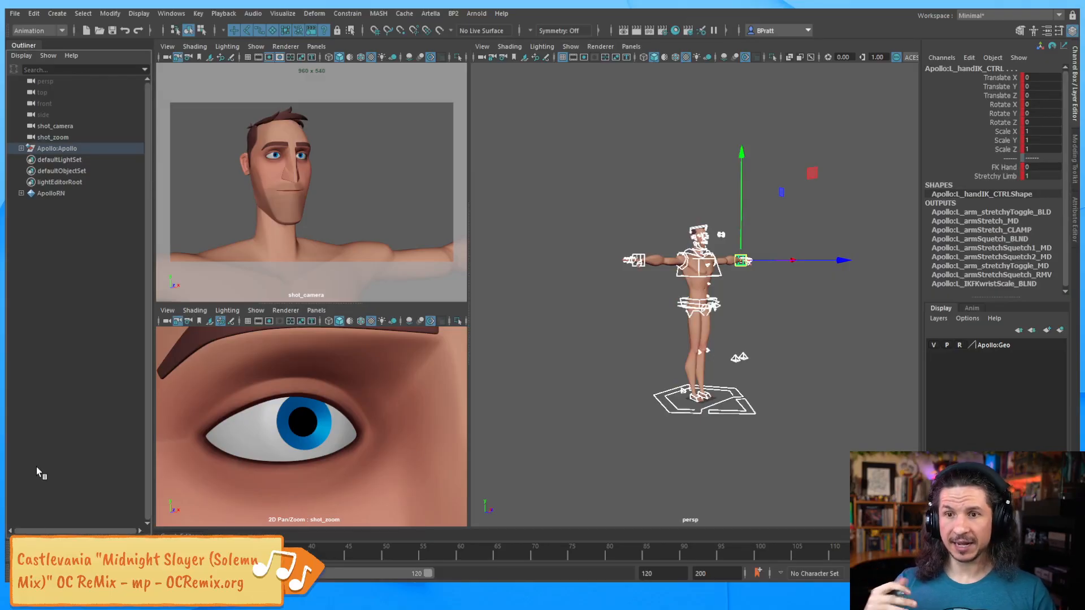
Try scaling the right eye's R_eyeSquetch_CTRL control, undo the change and clear the selection.
{"action": "middle_click_drag", "start_coordinate": [643, 251], "coordinate": [594, 281], "text": "alt"}
{"action": "right_click_drag", "start_coordinate": [594, 281], "coordinate": [645, 282], "text": "alt"}
{"action": "middle_click_drag", "start_coordinate": [540, 273], "coordinate": [604, 337], "text": "alt"}
{"action": "right_click_drag", "start_coordinate": [604, 338], "coordinate": [641, 337], "text": "alt"}
{"action": "left_click_drag", "start_coordinate": [641, 337], "coordinate": [538, 327], "text": "alt"}
{"action": "middle_click_drag", "start_coordinate": [537, 327], "coordinate": [581, 312], "text": "alt"}
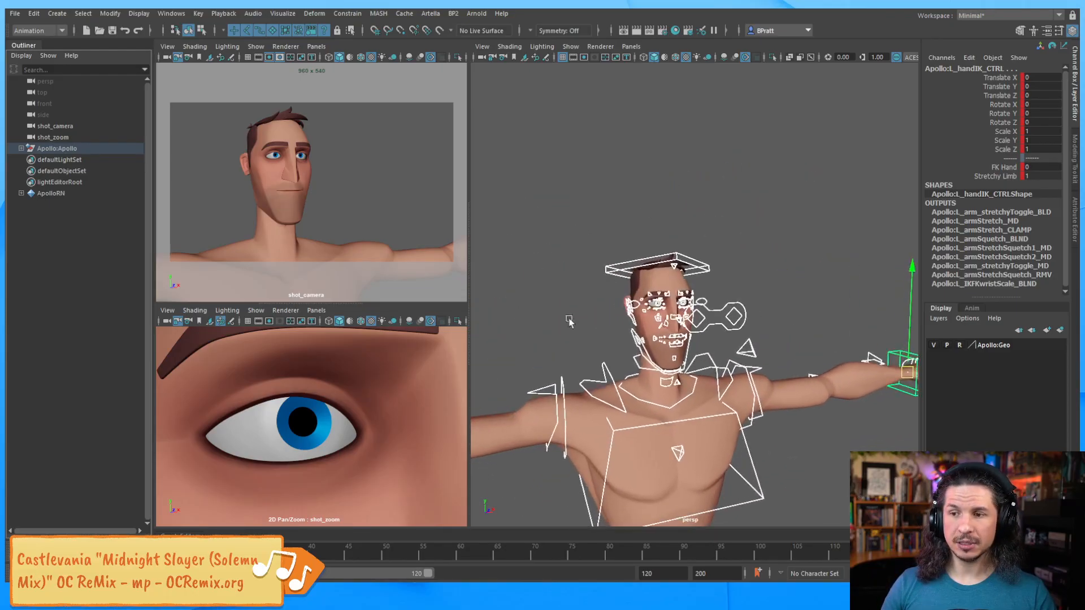
{"action": "right_click_drag", "start_coordinate": [581, 312], "coordinate": [638, 339], "text": "alt"}
{"action": "left_click_drag", "start_coordinate": [638, 339], "coordinate": [732, 348], "text": "alt"}
{"action": "scroll", "coordinate": [733, 346], "scroll_direction": "up", "scroll_amount": 4}
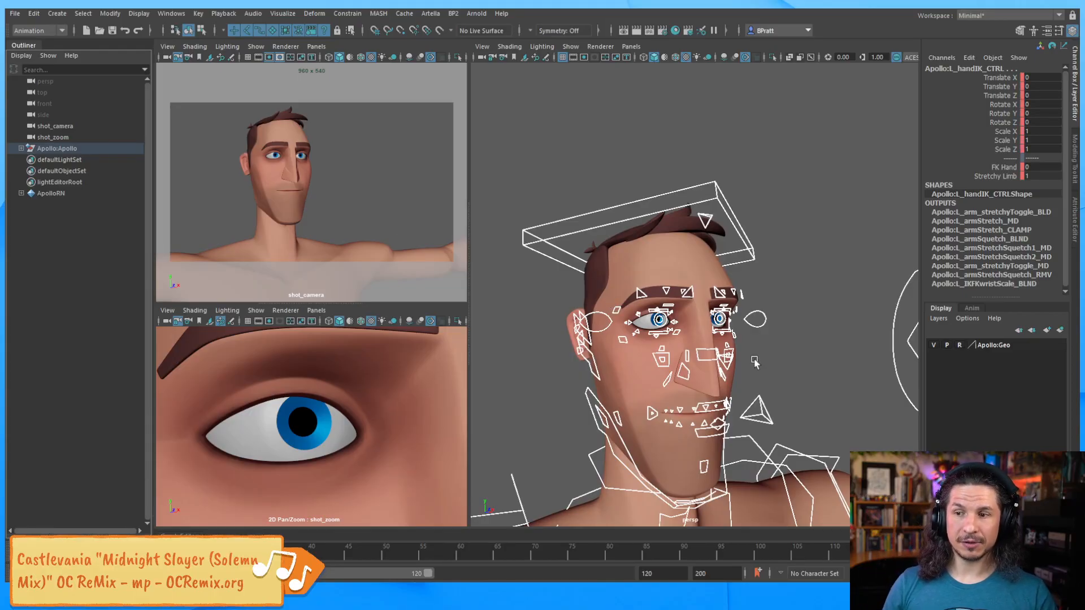
{"action": "left_click", "coordinate": [639, 242]}
{"action": "left_click", "coordinate": [598, 322]}
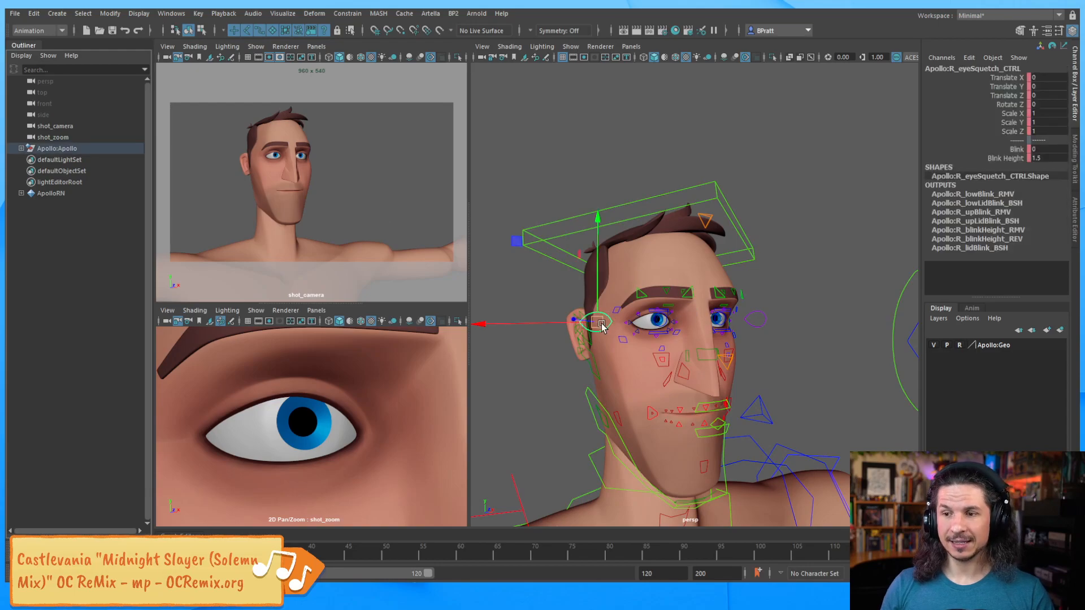
{"action": "key", "text": "r"}
{"action": "left_click_drag", "start_coordinate": [598, 323], "coordinate": [601, 318]}
{"action": "key", "text": "ctrl+z"}
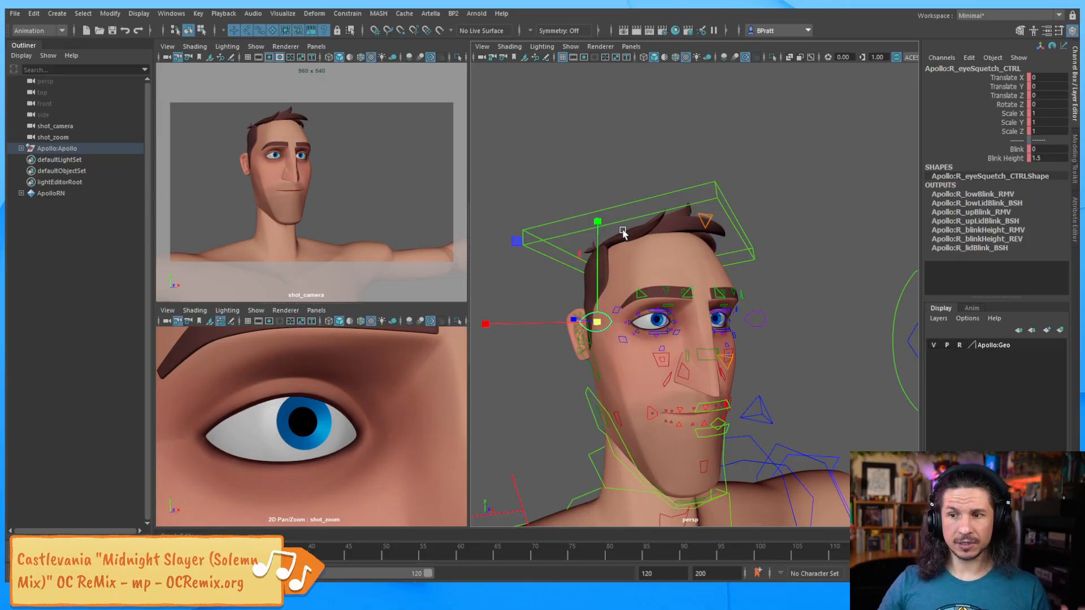
{"action": "left_click", "coordinate": [786, 305]}
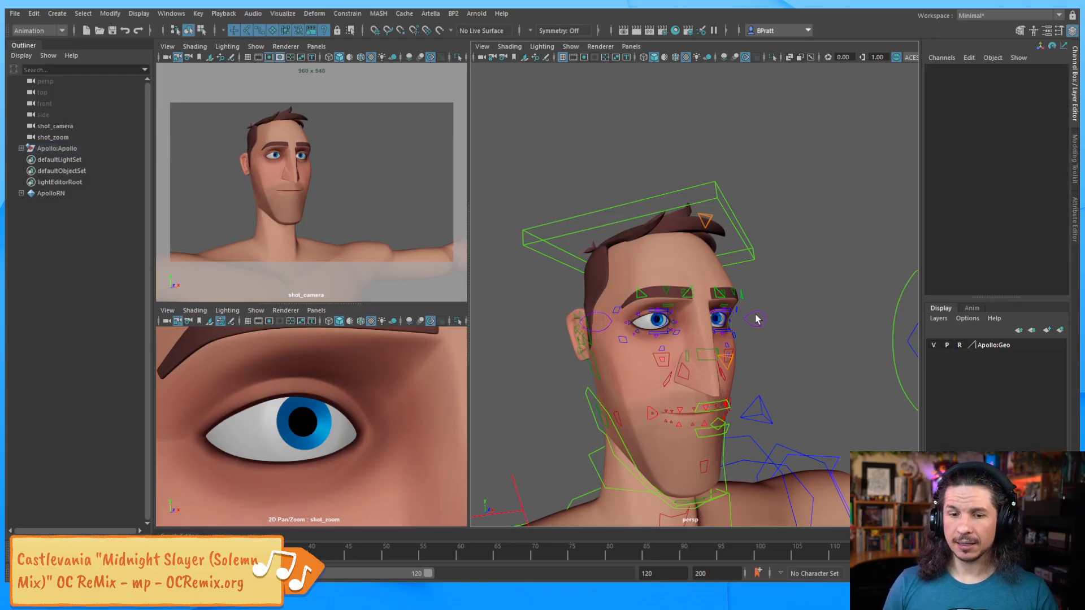
Select the face and upper-body rig controls together and clear the selection again.
{"action": "right_click_drag", "start_coordinate": [768, 219], "coordinate": [673, 261], "text": "alt"}
{"action": "left_click_drag", "start_coordinate": [672, 261], "coordinate": [689, 261], "text": "alt"}
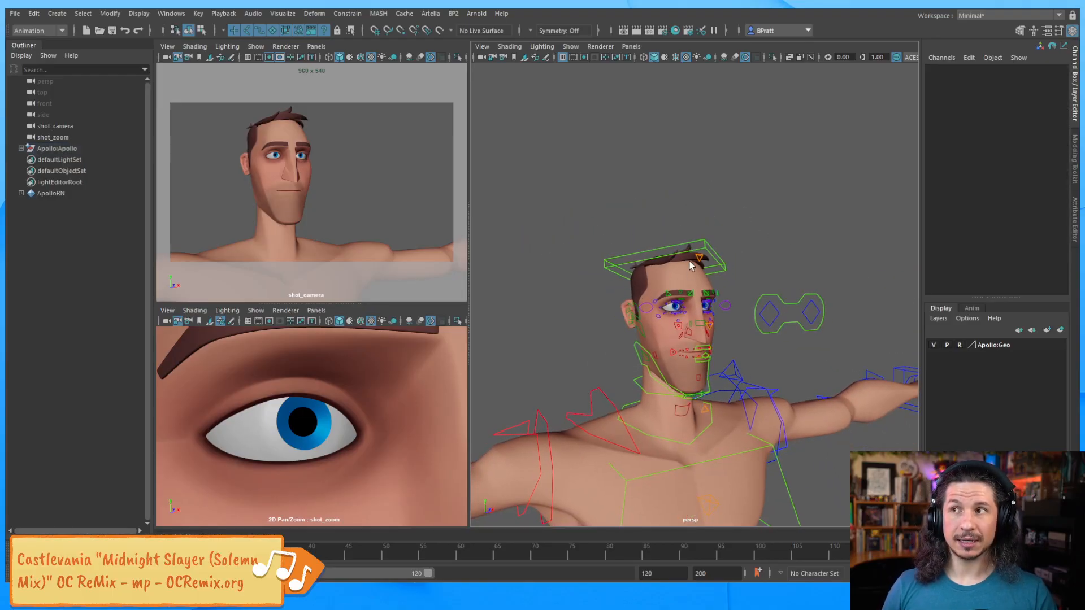
{"action": "left_click_drag", "start_coordinate": [852, 214], "coordinate": [555, 441]}
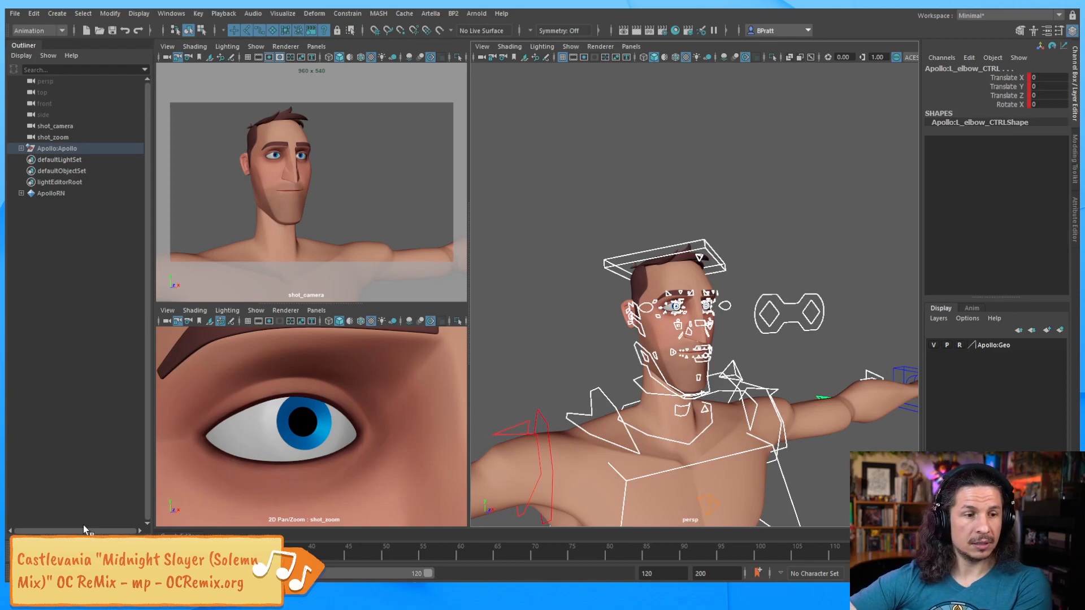
{"action": "left_click", "coordinate": [596, 294]}
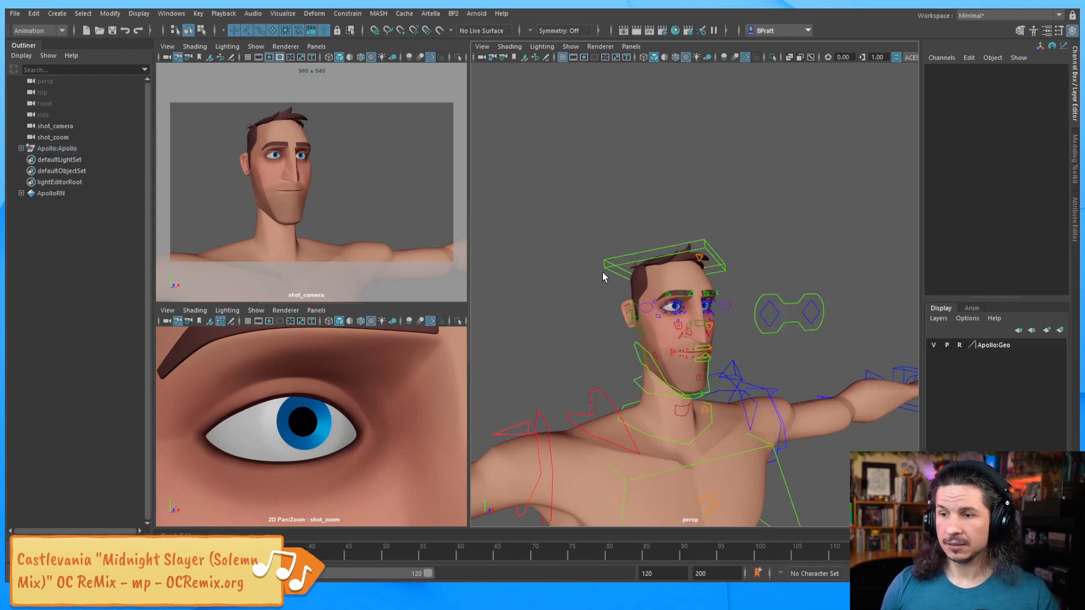
Expand the Apollo:Apollo group in the Outliner, highlight its puppetRig_GRP on the character, and clear the selection.
{"action": "right_click_drag", "start_coordinate": [636, 242], "coordinate": [729, 309], "text": "alt"}
{"action": "left_click_drag", "start_coordinate": [728, 313], "coordinate": [685, 331], "text": "alt"}
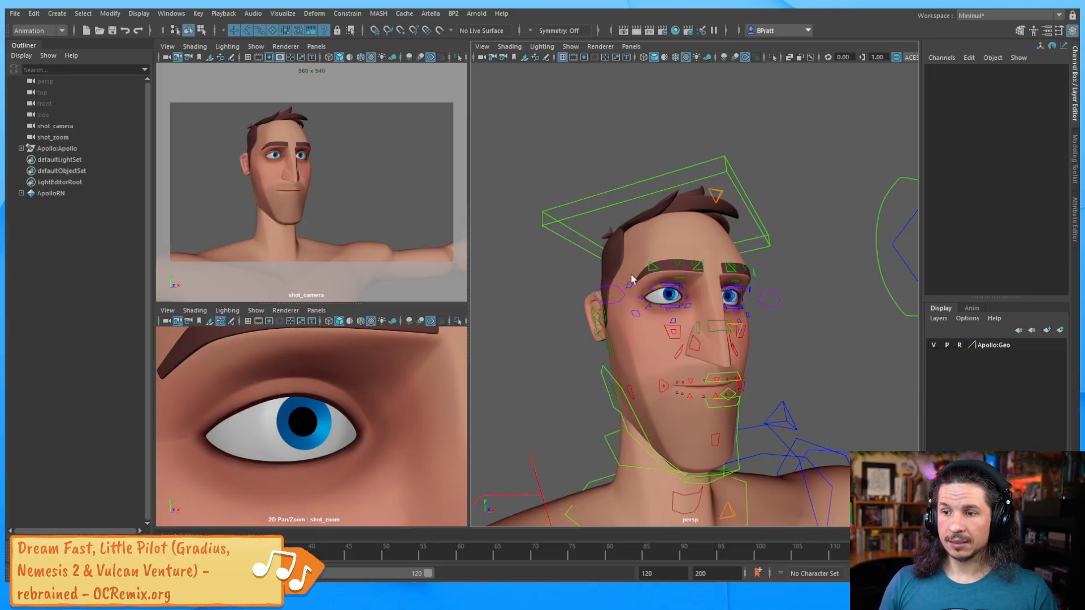
{"action": "left_click_drag", "start_coordinate": [729, 304], "coordinate": [741, 327], "text": "alt"}
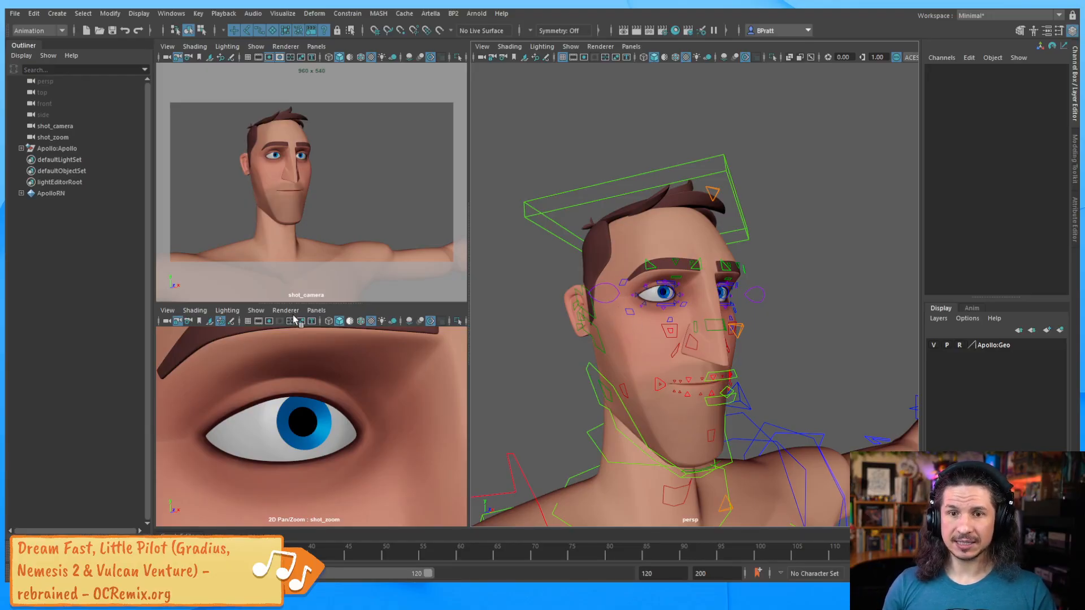
{"action": "left_click", "coordinate": [21, 148]}
{"action": "left_click", "coordinate": [63, 171]}
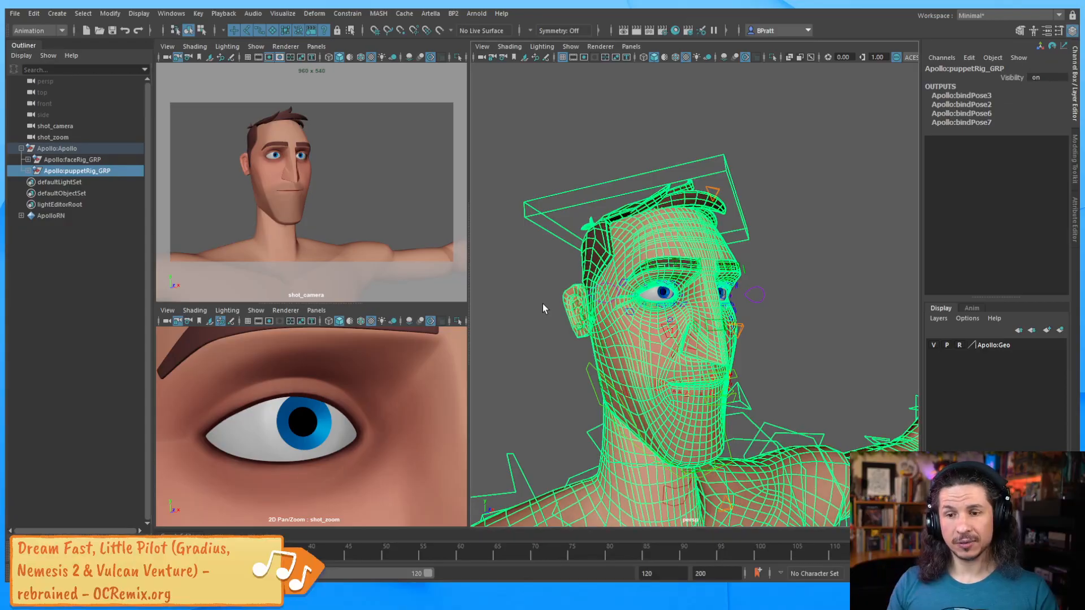
{"action": "left_click", "coordinate": [652, 236]}
Rotate the jaw control to about 10.7 degrees in X to open the character's mouth.
{"action": "left_click_drag", "start_coordinate": [652, 236], "coordinate": [637, 283], "text": "alt"}
{"action": "scroll", "coordinate": [636, 282], "scroll_direction": "up", "scroll_amount": 10}
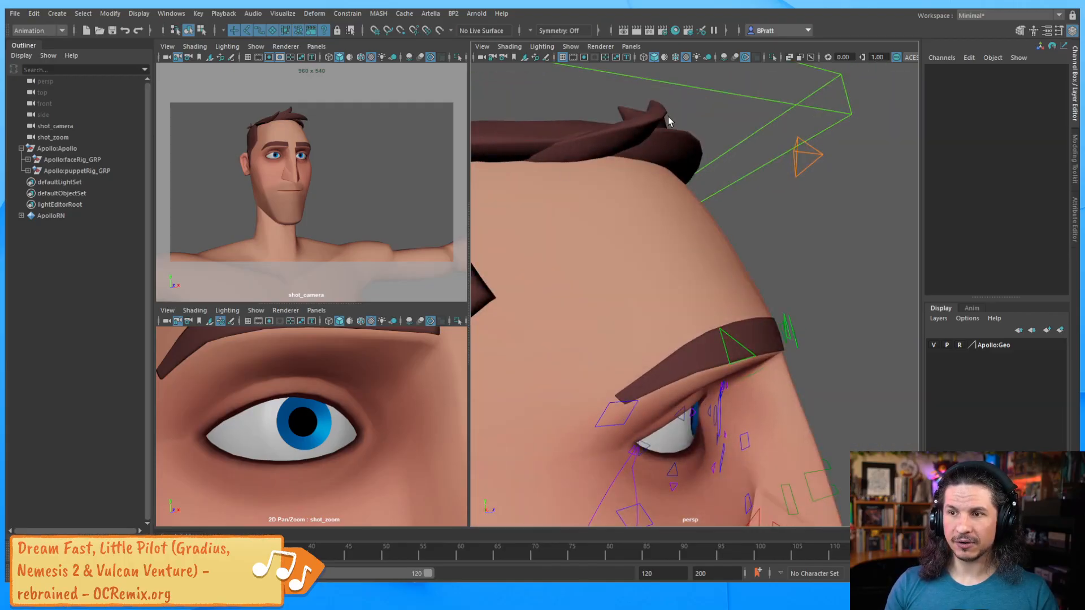
{"action": "left_click_drag", "start_coordinate": [768, 270], "coordinate": [688, 223], "text": "alt"}
{"action": "scroll", "coordinate": [678, 339], "scroll_direction": "down", "scroll_amount": 4}
{"action": "middle_click_drag", "start_coordinate": [673, 387], "coordinate": [672, 305], "text": "alt"}
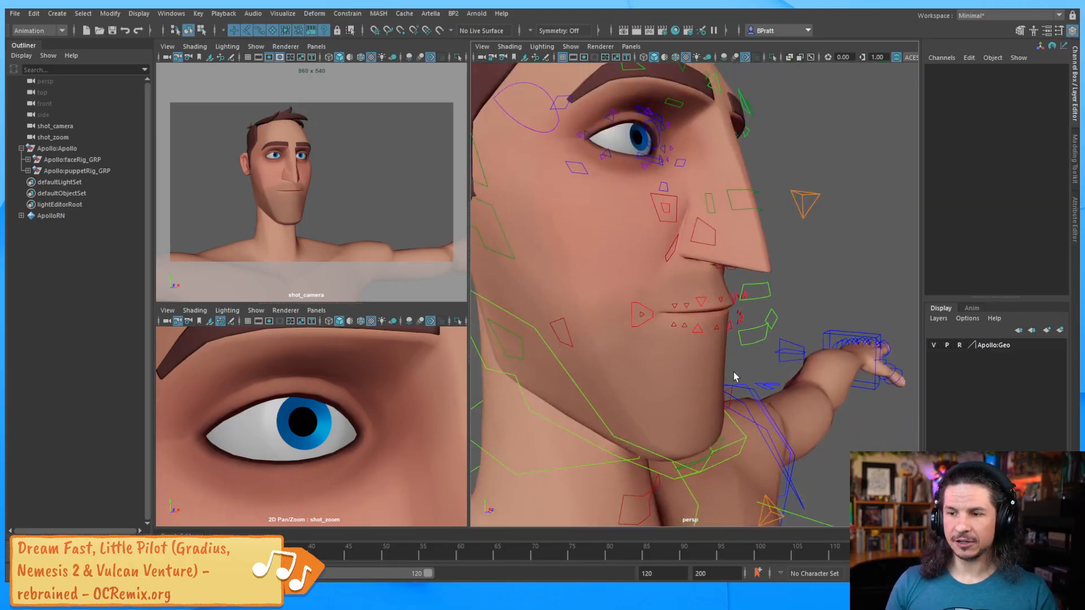
{"action": "middle_click_drag", "start_coordinate": [738, 375], "coordinate": [730, 303], "text": "alt"}
{"action": "left_click", "coordinate": [736, 316]}
{"action": "key", "text": "e"}
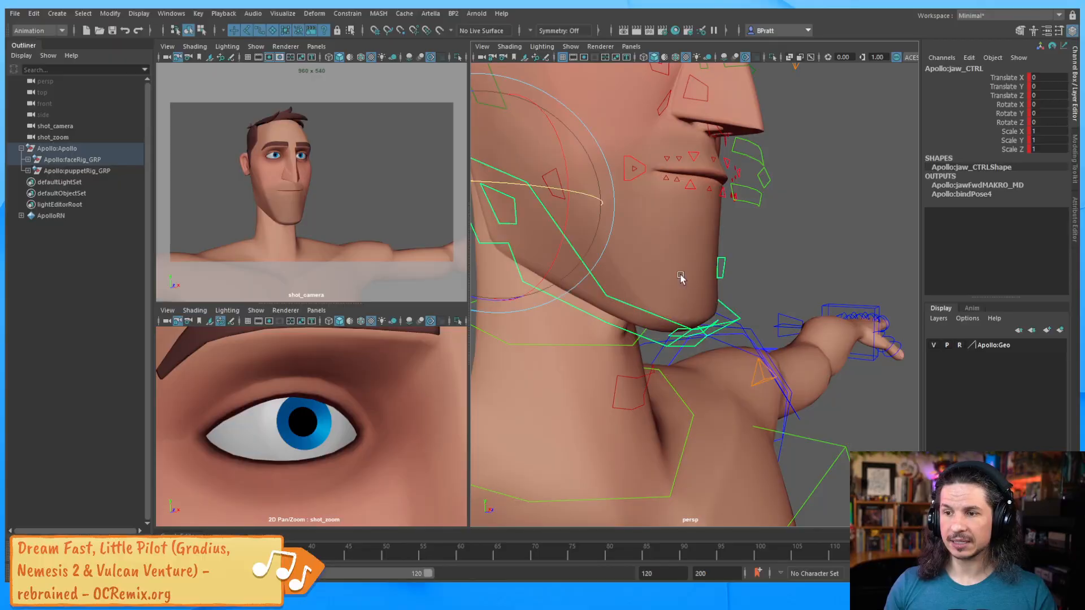
{"action": "left_click_drag", "start_coordinate": [567, 236], "coordinate": [561, 247]}
Raise the upper lip control to a Translate Y of 1.955.
{"action": "left_click_drag", "start_coordinate": [717, 229], "coordinate": [567, 252], "text": "alt"}
{"action": "right_click_drag", "start_coordinate": [567, 252], "coordinate": [588, 172], "text": "alt"}
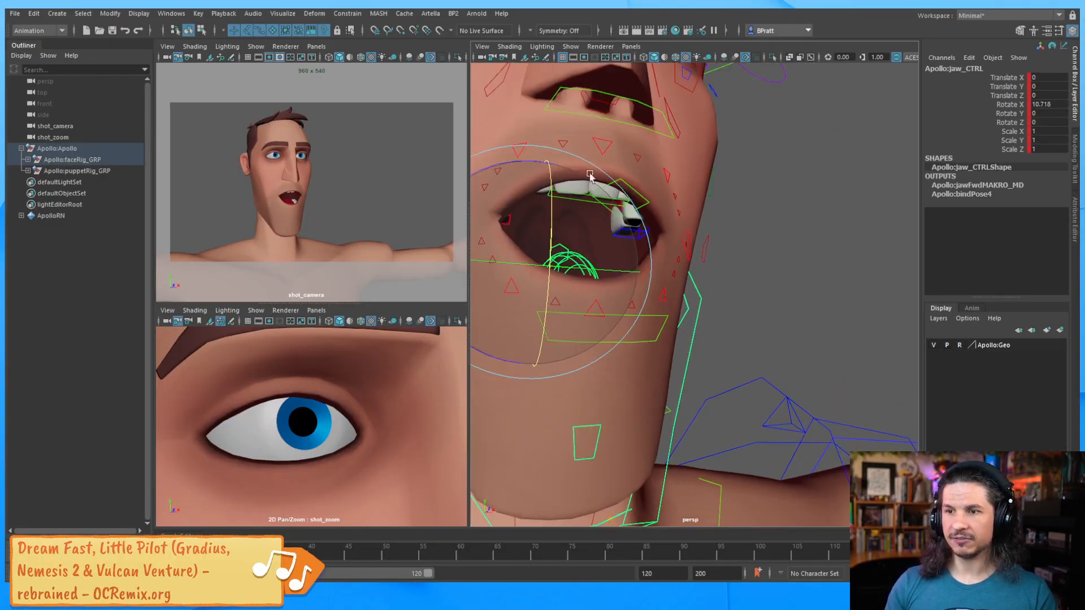
{"action": "left_click_drag", "start_coordinate": [588, 172], "coordinate": [721, 191], "text": "alt"}
{"action": "left_click", "coordinate": [720, 190]}
{"action": "key", "text": "w"}
{"action": "left_click_drag", "start_coordinate": [685, 138], "coordinate": [680, 220]}
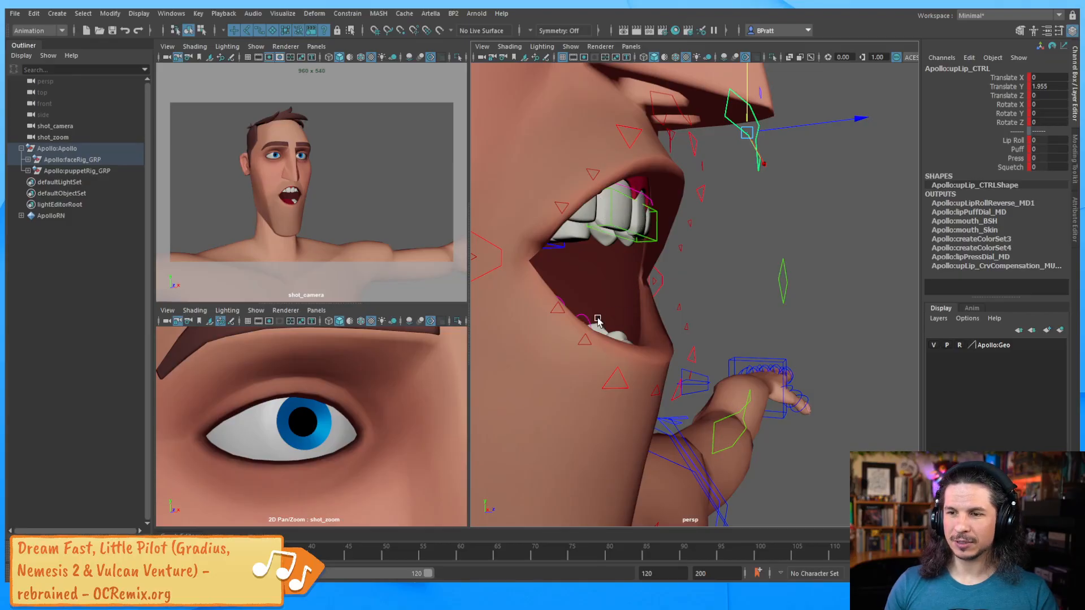
Pull the right lip corner control outward and up to Translate X 6.48 and Translate Y 2.653.
{"action": "left_click", "coordinate": [502, 258]}
{"action": "scroll", "coordinate": [509, 260], "scroll_direction": "down", "scroll_amount": 3}
{"action": "left_click_drag", "start_coordinate": [568, 248], "coordinate": [536, 237], "text": "alt"}
{"action": "left_click_drag", "start_coordinate": [498, 198], "coordinate": [419, 177]}
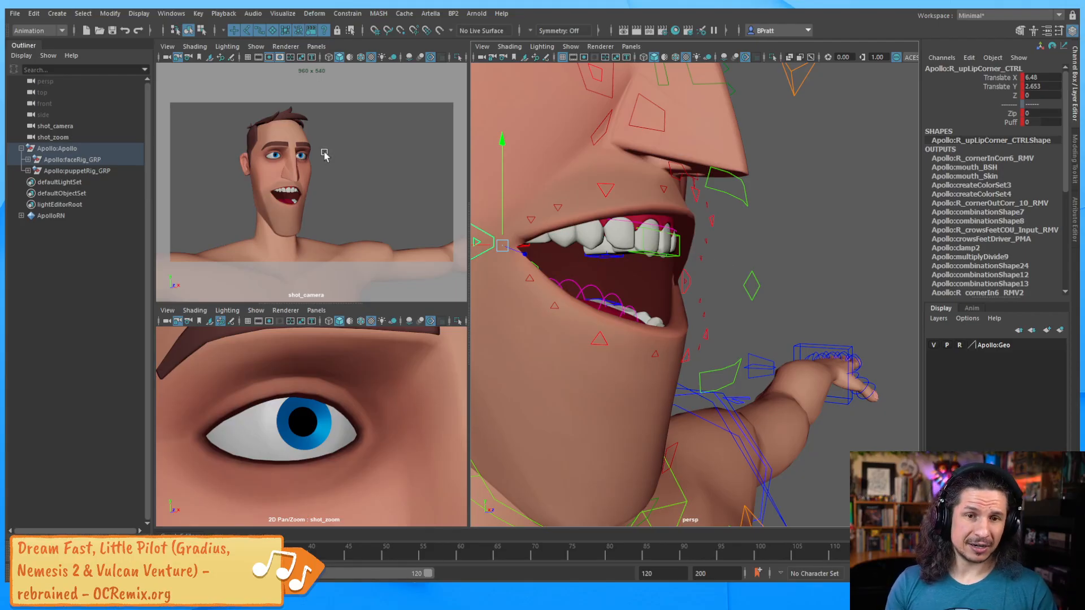
Highlight the Apollo:Apollo, puppetRig_GRP and faceRig_GRP groups in turn to compare what each contains, and clear the selection.
{"action": "left_click", "coordinate": [70, 150]}
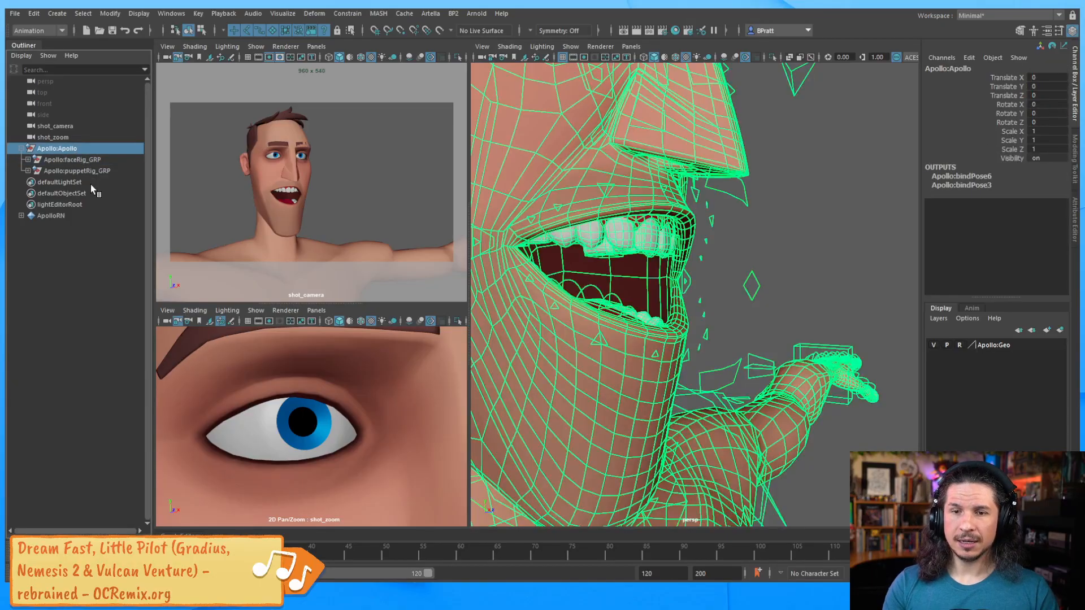
{"action": "left_click", "coordinate": [86, 160]}
{"action": "left_click", "coordinate": [85, 171]}
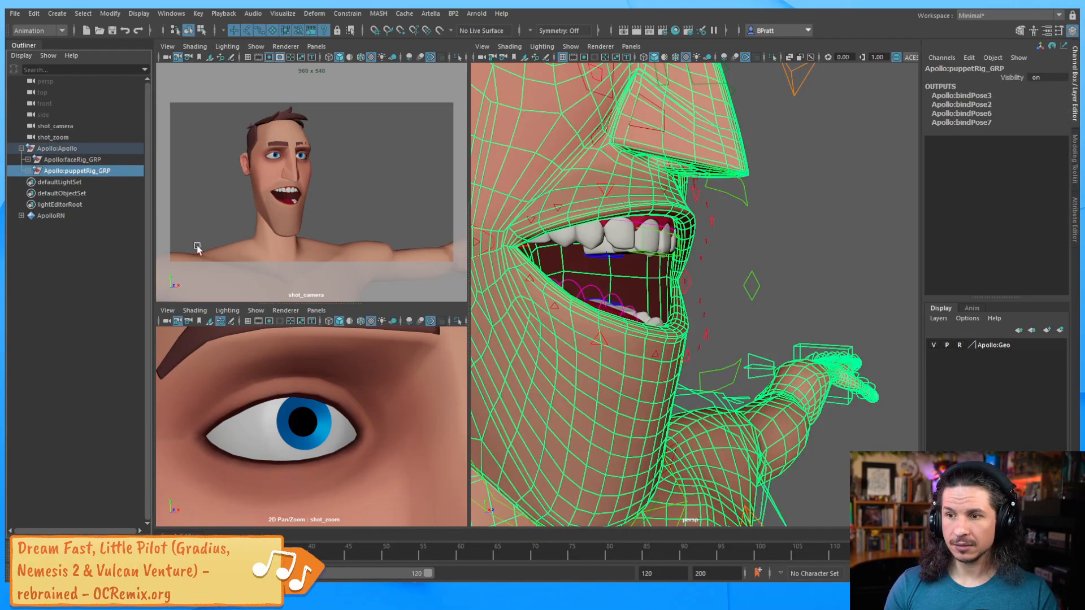
{"action": "left_click", "coordinate": [81, 161]}
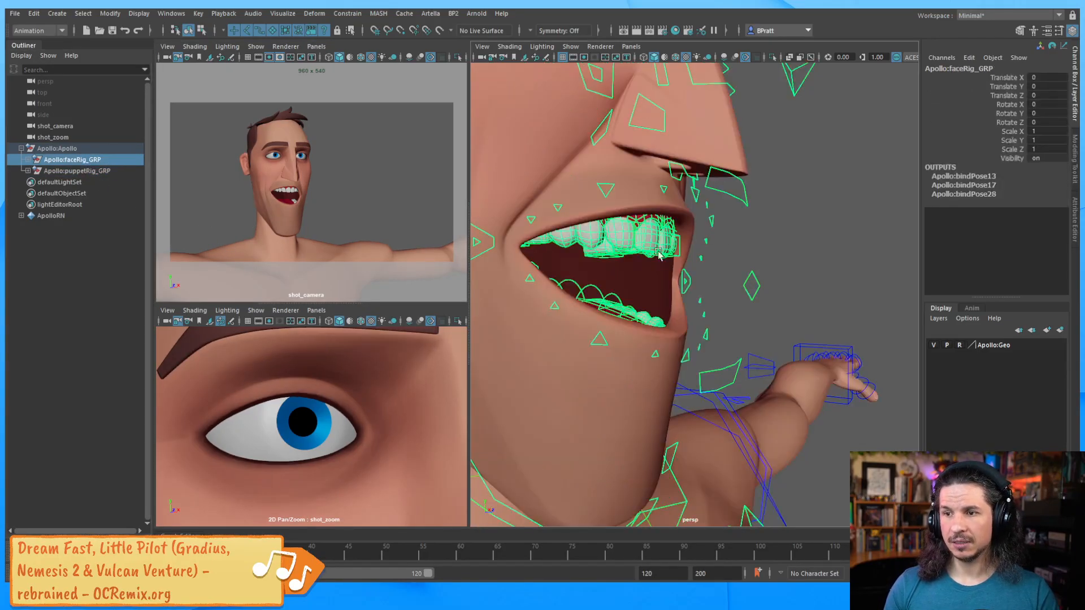
{"action": "left_click", "coordinate": [721, 229]}
{"action": "left_click_drag", "start_coordinate": [719, 226], "coordinate": [577, 248], "text": "alt"}
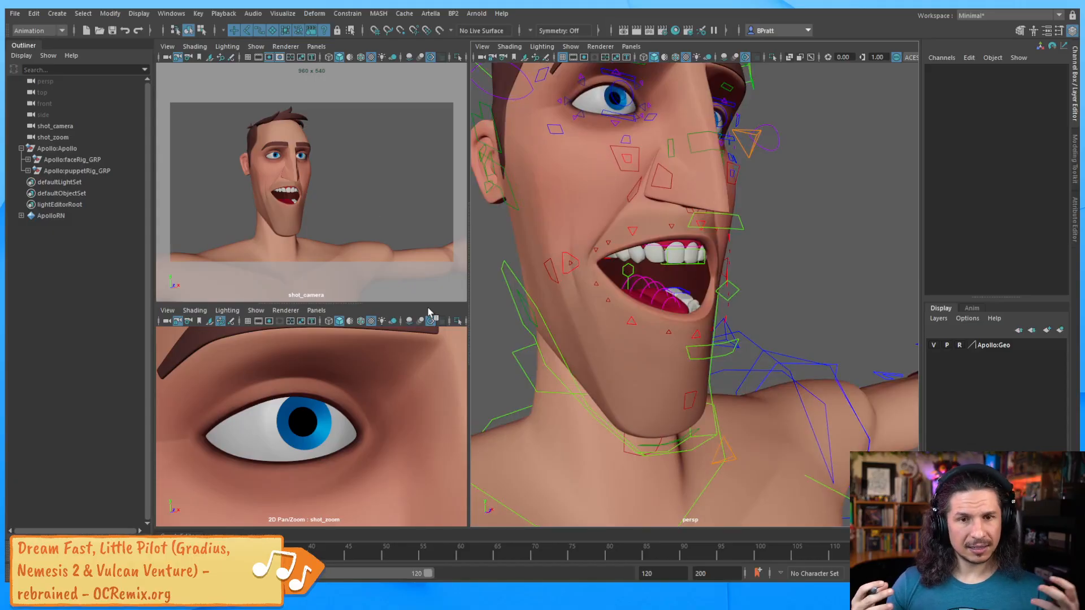
Undo the lip corner, upper lip and jaw changes to bring the mouth back to its neutral closed pose.
{"action": "left_click", "coordinate": [607, 312]}
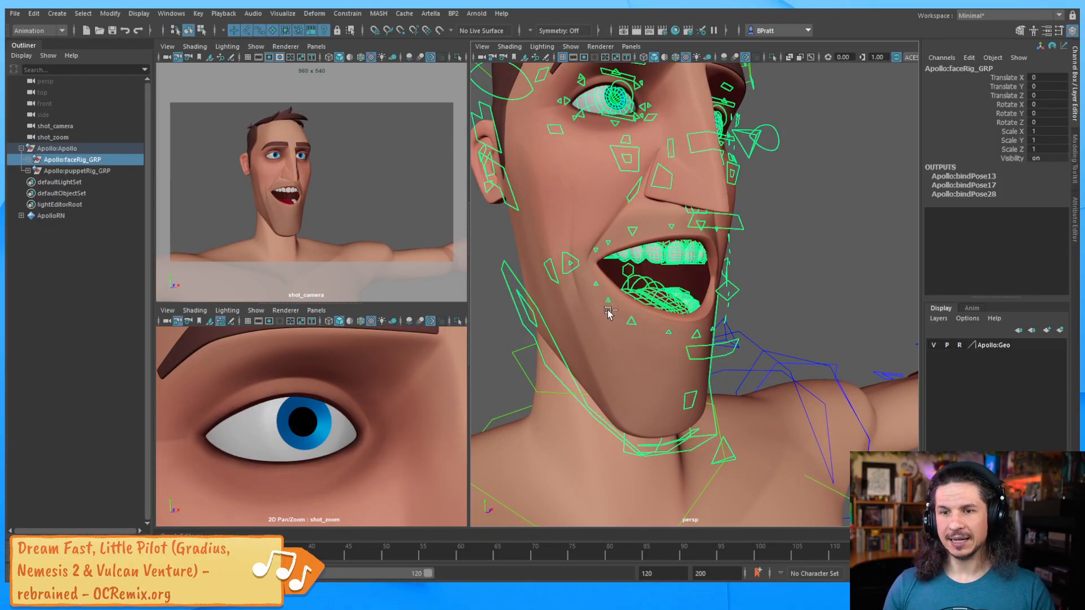
{"action": "key", "text": "ctrl+z"}
{"action": "key", "text": "ctrl+z"}
{"action": "key", "text": "ctrl+z"}
{"action": "key", "text": "ctrl+z"}
{"action": "key", "text": "ctrl+z"}
{"action": "key", "text": "ctrl+z"}
{"action": "key", "text": "ctrl+z"}
{"action": "key", "text": "ctrl+z"}
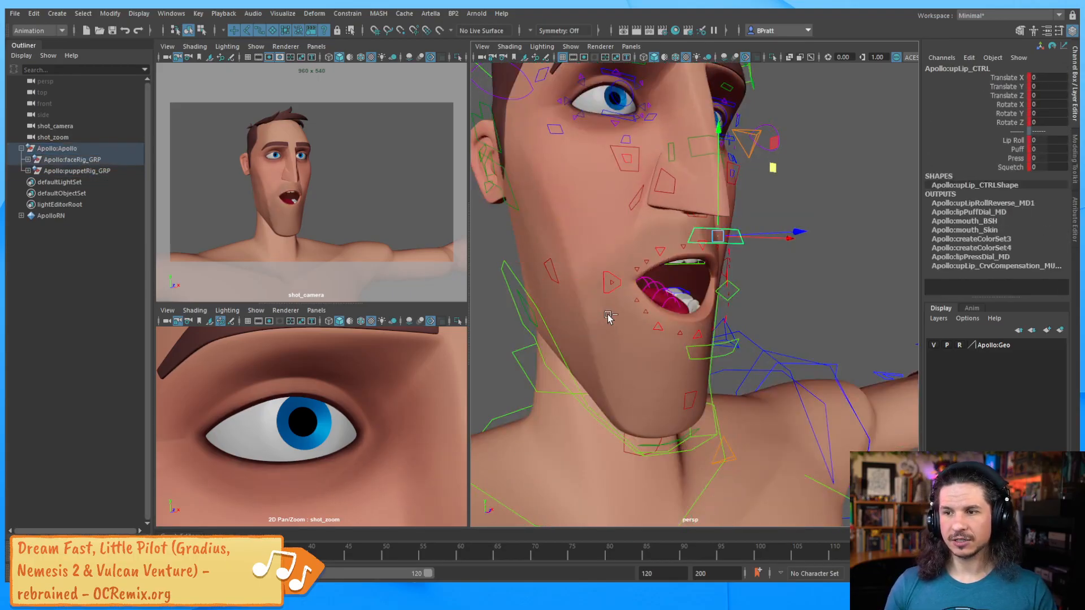
{"action": "key", "text": "ctrl+z"}
{"action": "key", "text": "ctrl+z"}
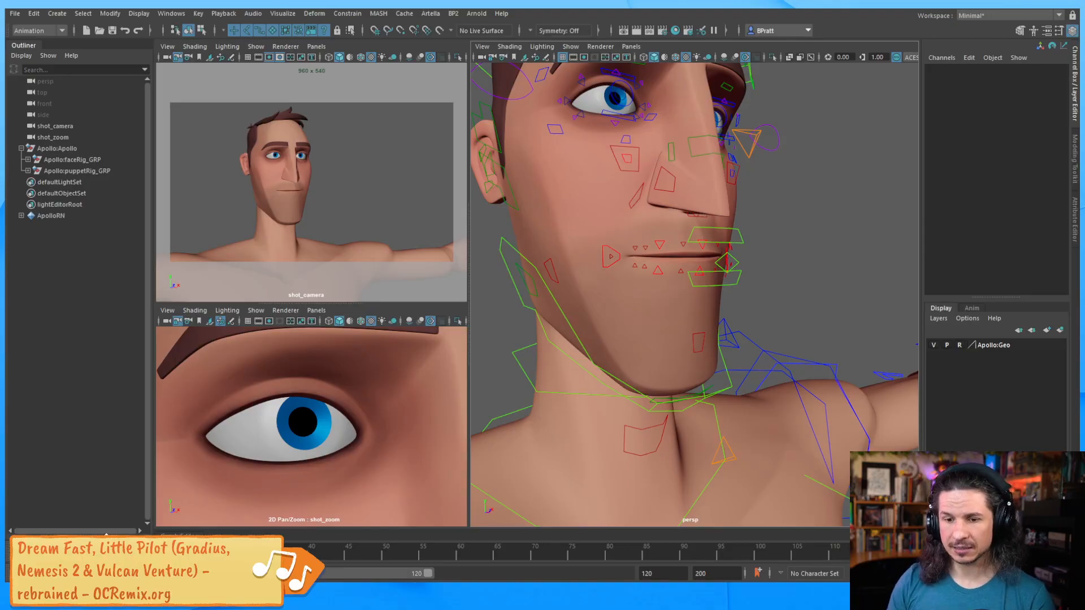
Switch to Clip Studio Paint and sketch an angular three-segment line above a long smooth arc on a new animation canvas.
{"action": "key", "text": "alt+Tab"}
{"action": "left_click", "coordinate": [21, 15]}
{"action": "left_click", "coordinate": [28, 26]}
{"action": "left_click", "coordinate": [727, 78]}
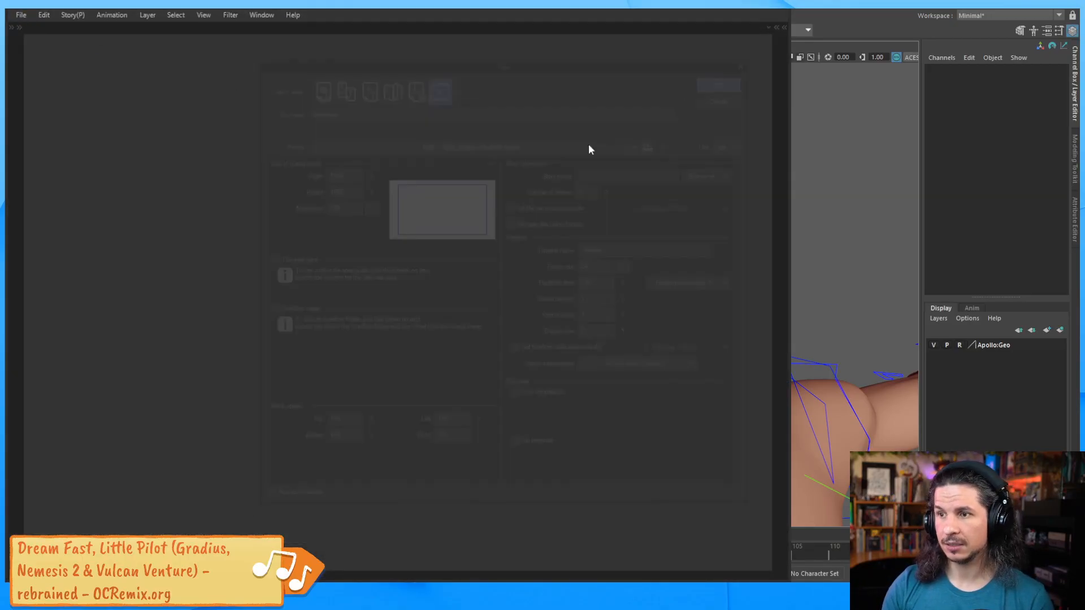
{"action": "mouse_move", "coordinate": [232, 316]}
{"action": "left_mouse_down"}
{"action": "mouse_move", "coordinate": [269, 255]}
{"action": "mouse_move", "coordinate": [349, 214]}
{"action": "mouse_move", "coordinate": [432, 219]}
{"action": "left_mouse_up"}
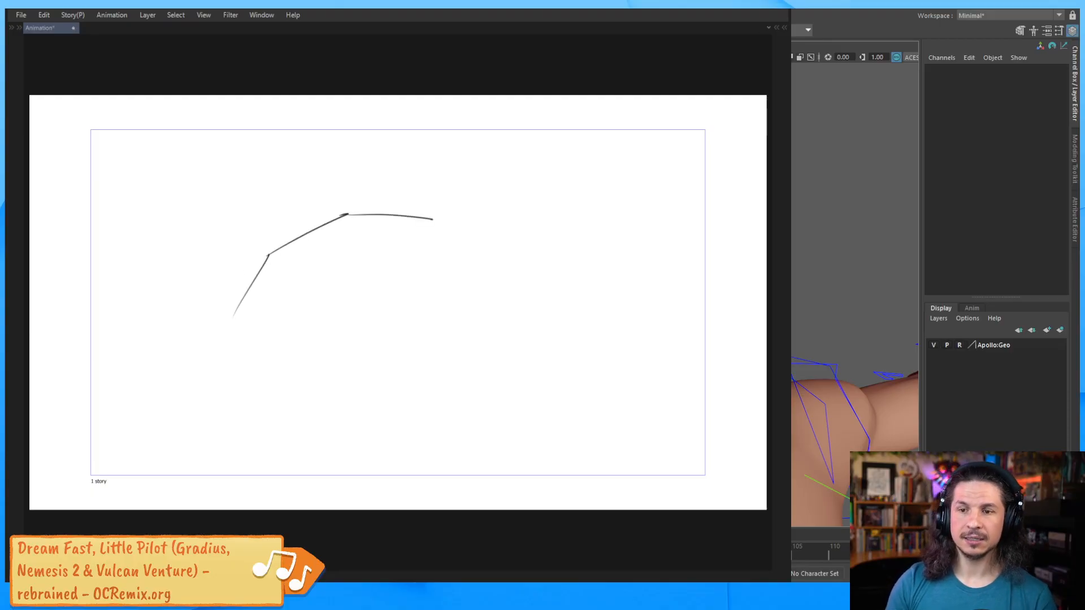
{"action": "left_click_drag", "start_coordinate": [259, 420], "coordinate": [638, 285]}
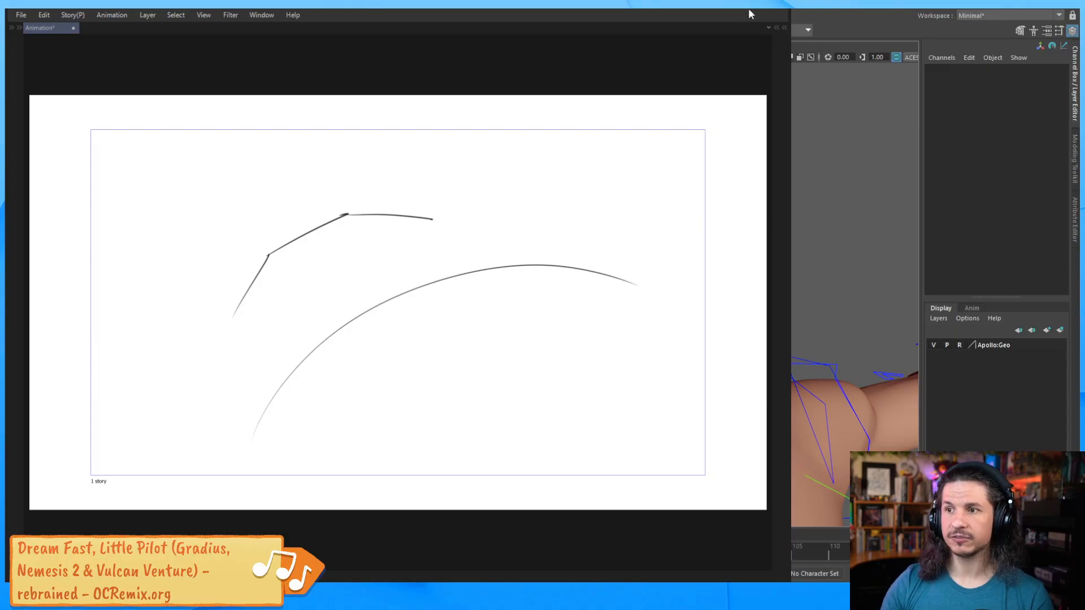
Keep the unsaved canvas open, clear the sketched lines and switch back to Maya.
{"action": "left_click", "coordinate": [787, 9]}
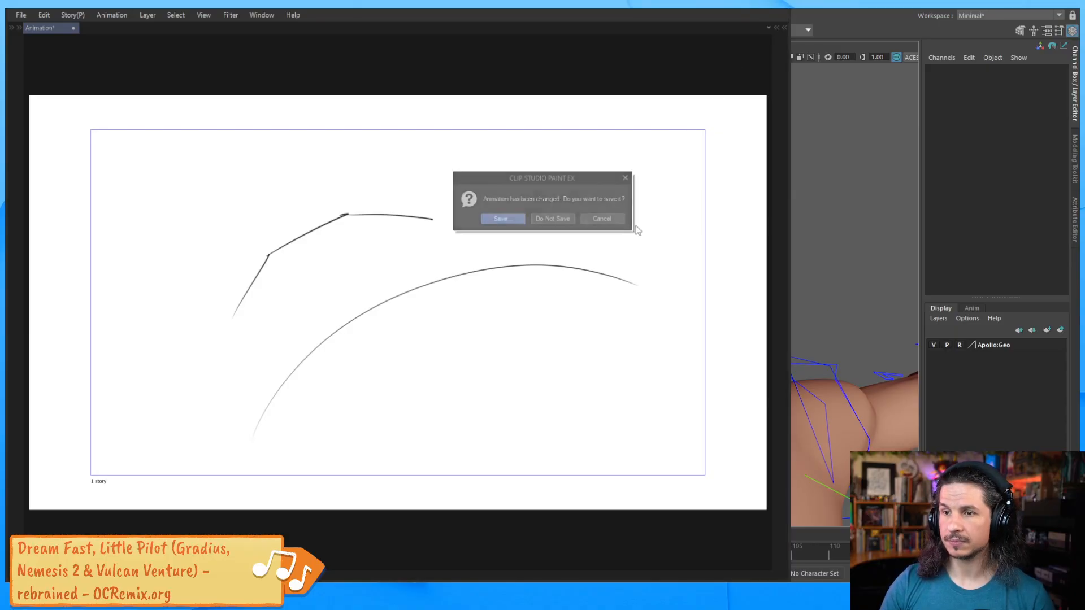
{"action": "left_click", "coordinate": [601, 219]}
{"action": "key", "text": "Delete"}
{"action": "left_click", "coordinate": [763, 7]}
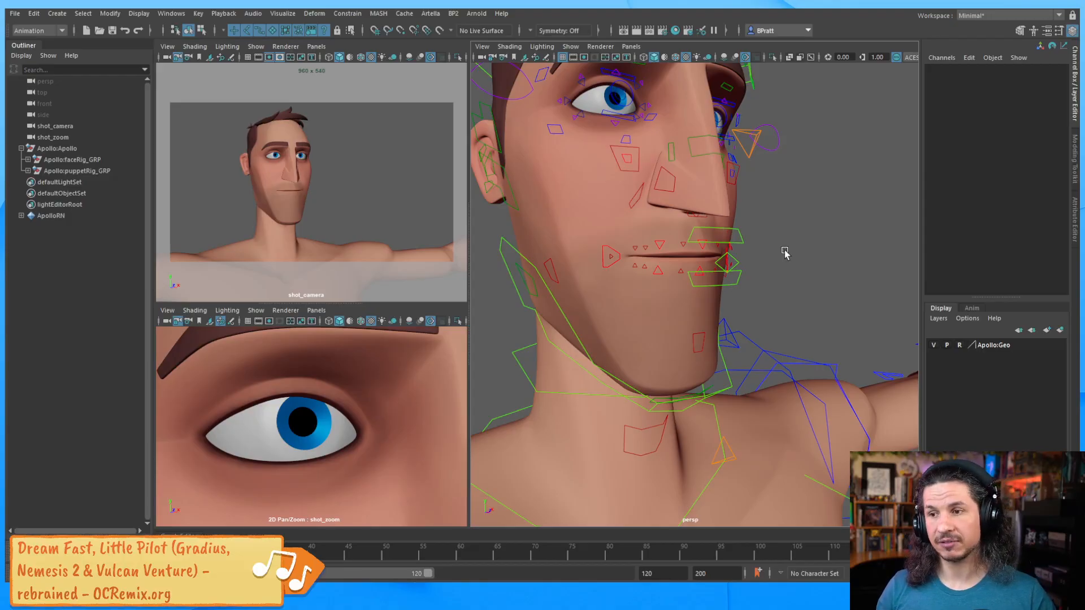
Reframe the shot_zoom view with 2D pan/zoom to show the character's whole face, and widen the perspective view to the upper body.
{"action": "scroll", "coordinate": [653, 247], "scroll_direction": "down", "scroll_amount": 3}
{"action": "left_click_drag", "start_coordinate": [654, 248], "coordinate": [638, 256], "text": "alt"}
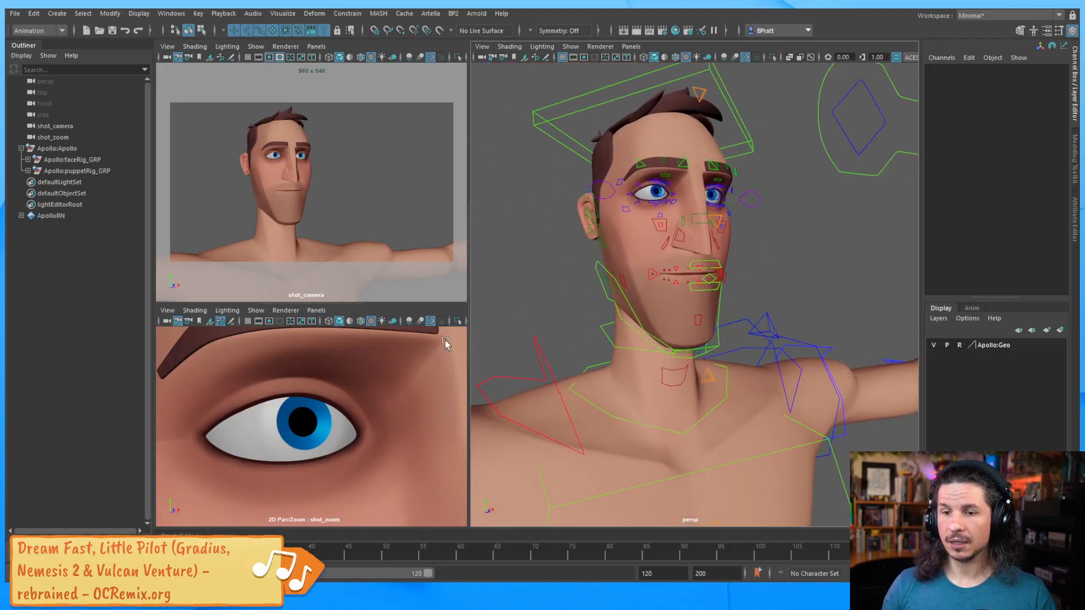
{"action": "left_click", "coordinate": [388, 380]}
{"action": "right_click_drag", "start_coordinate": [389, 379], "coordinate": [195, 398]}
{"action": "right_click_drag", "start_coordinate": [407, 400], "coordinate": [294, 415]}
{"action": "middle_click_drag", "start_coordinate": [313, 430], "coordinate": [349, 428]}
{"action": "right_click_drag", "start_coordinate": [331, 413], "coordinate": [378, 401]}
{"action": "left_click", "coordinate": [565, 291]}
{"action": "right_click_drag", "start_coordinate": [783, 265], "coordinate": [605, 334], "text": "alt"}
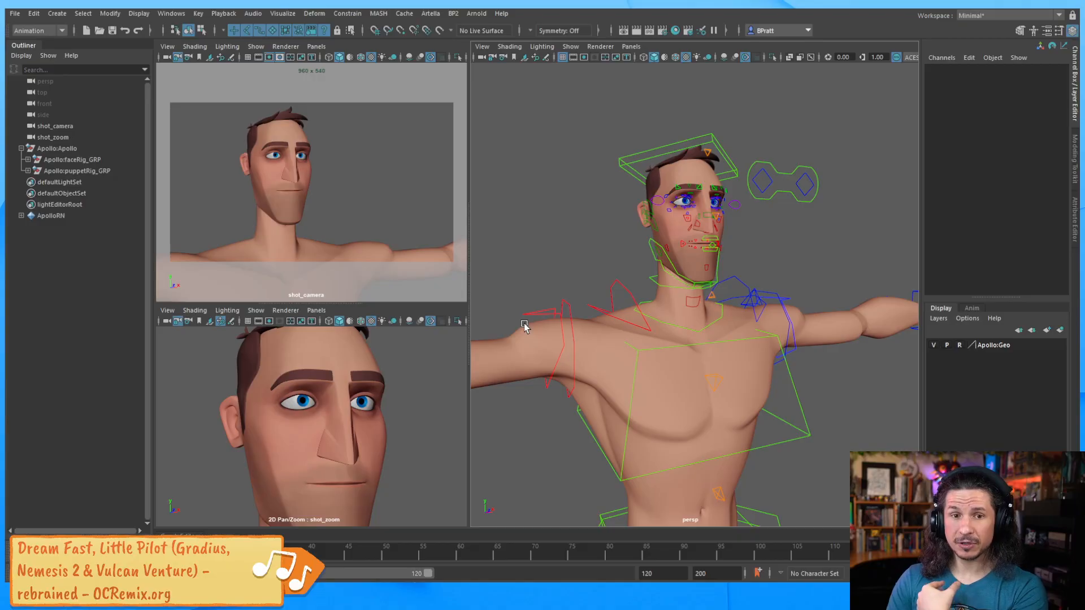
Rotate the jaw control to 14.7 degrees in X and frame the open mouth in the shot_zoom view.
{"action": "left_click", "coordinate": [669, 263]}
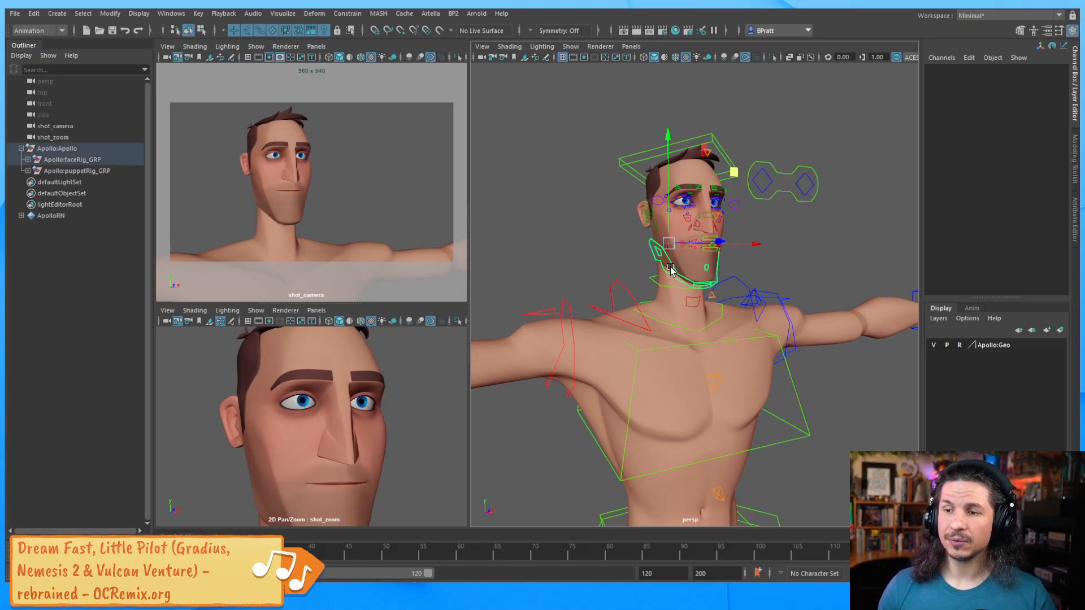
{"action": "key", "text": "e"}
{"action": "left_click_drag", "start_coordinate": [710, 259], "coordinate": [710, 290]}
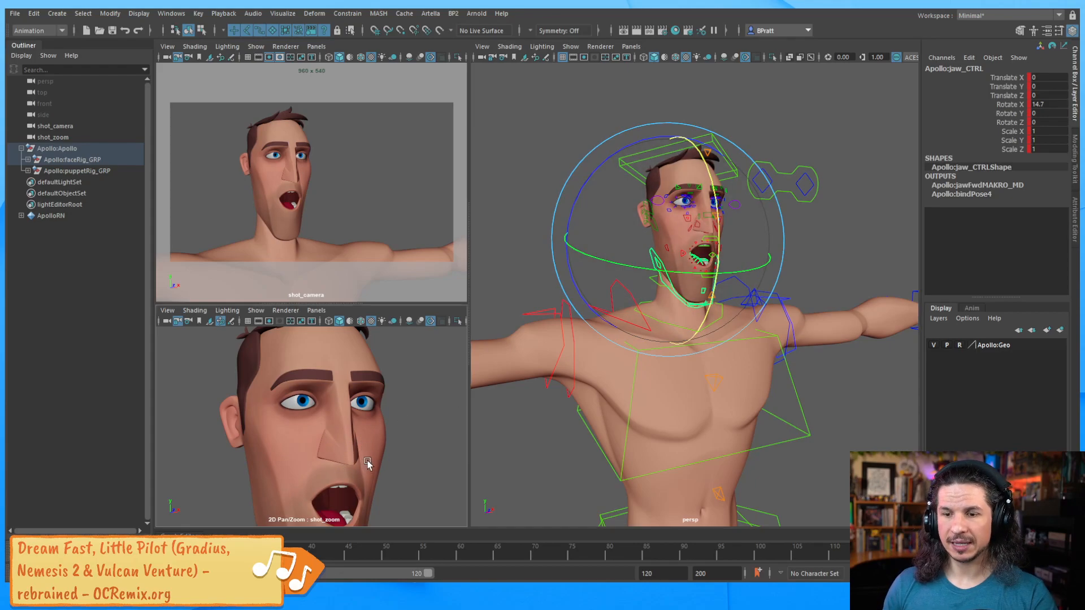
{"action": "middle_click_drag", "start_coordinate": [367, 463], "coordinate": [358, 403]}
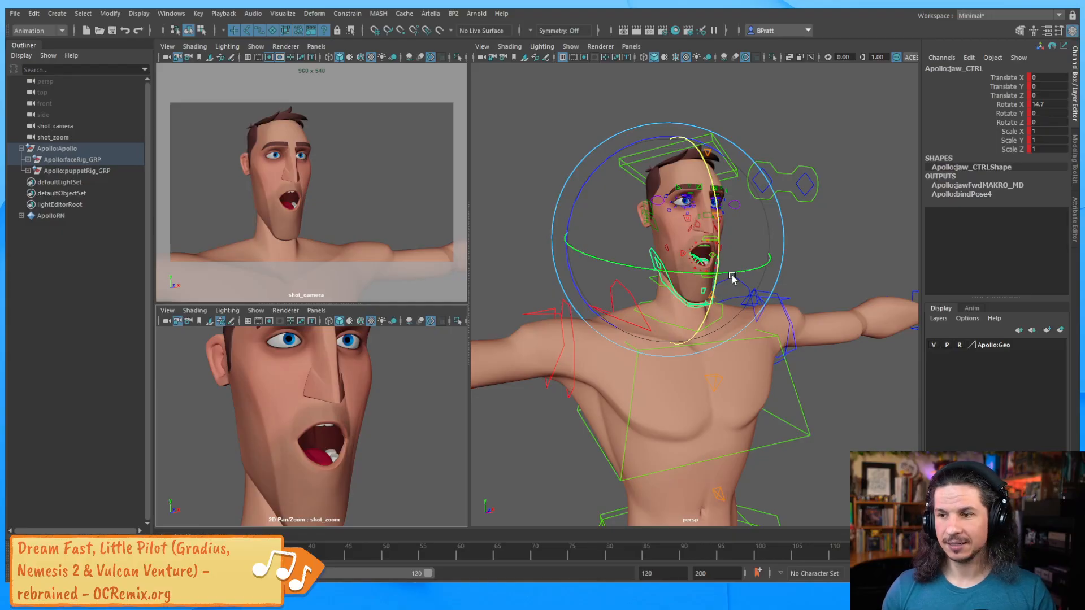
Select the lower lip controls and the right lip corner control around the open mouth one by one to inspect their channels.
{"action": "left_click", "coordinate": [806, 248]}
{"action": "right_click_drag", "start_coordinate": [667, 272], "coordinate": [751, 275], "text": "alt"}
{"action": "left_click_drag", "start_coordinate": [751, 276], "coordinate": [642, 279], "text": "alt"}
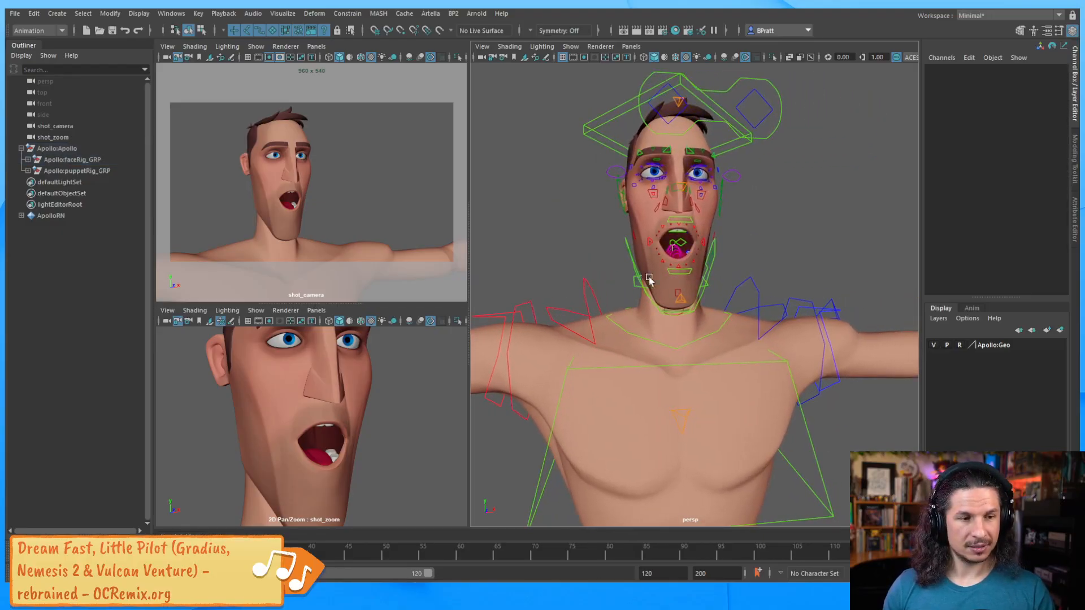
{"action": "right_click_drag", "start_coordinate": [642, 279], "coordinate": [697, 274], "text": "alt"}
{"action": "left_click_drag", "start_coordinate": [697, 273], "coordinate": [654, 261], "text": "alt"}
{"action": "left_click", "coordinate": [618, 230]}
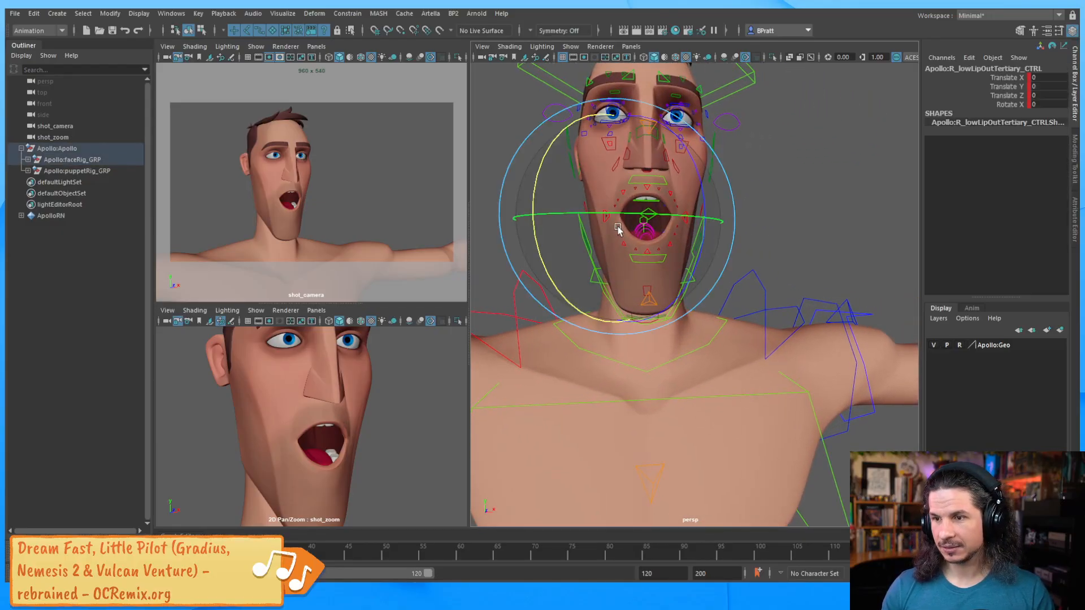
{"action": "left_click", "coordinate": [621, 235]}
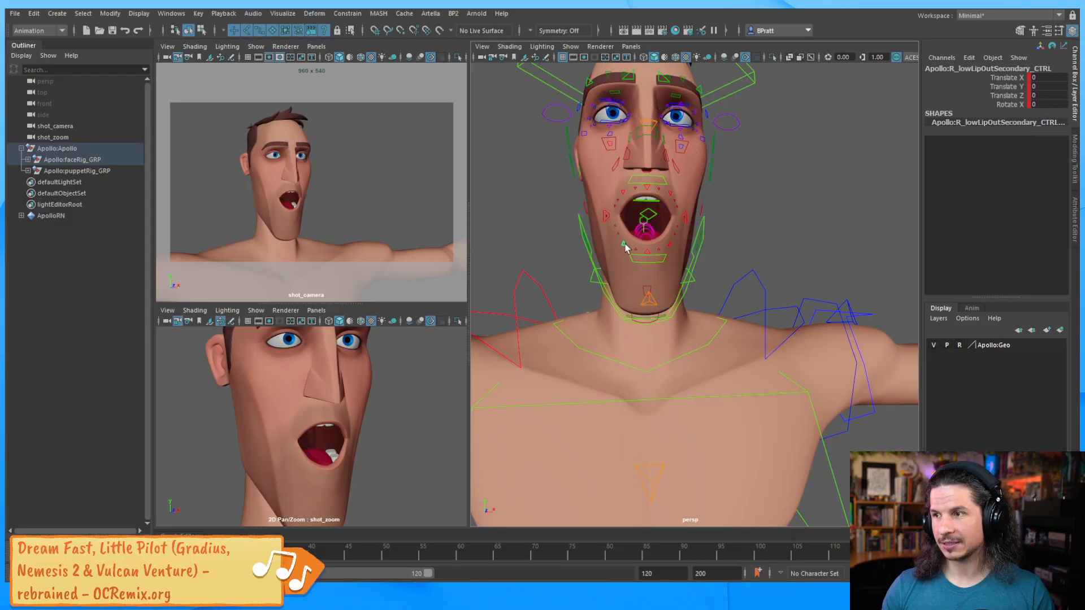
{"action": "left_click", "coordinate": [624, 244]}
{"action": "left_click", "coordinate": [644, 252]}
{"action": "left_click", "coordinate": [647, 252]}
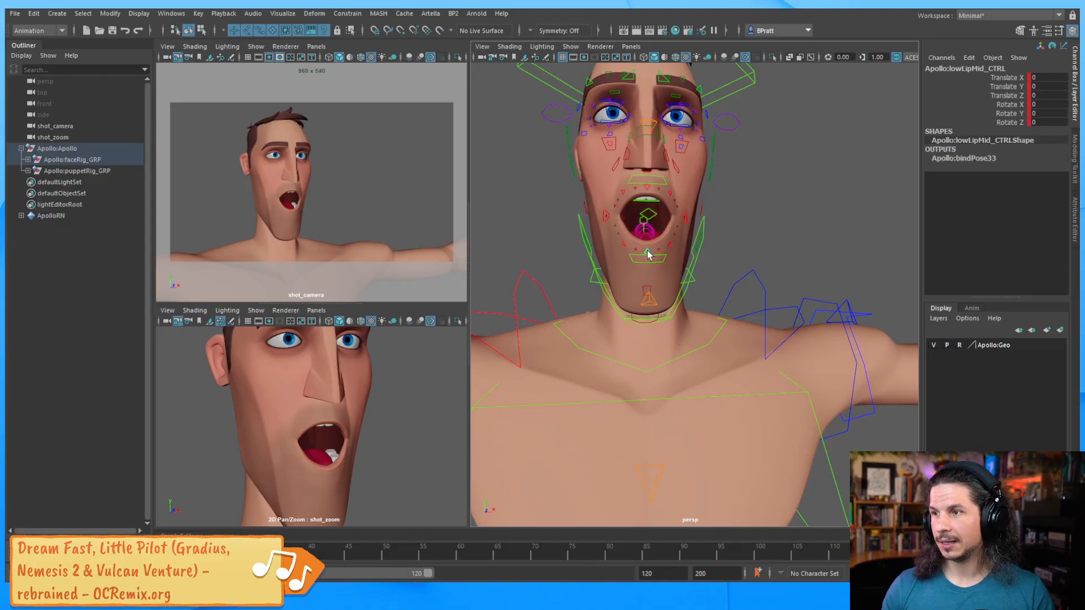
{"action": "left_click", "coordinate": [617, 228]}
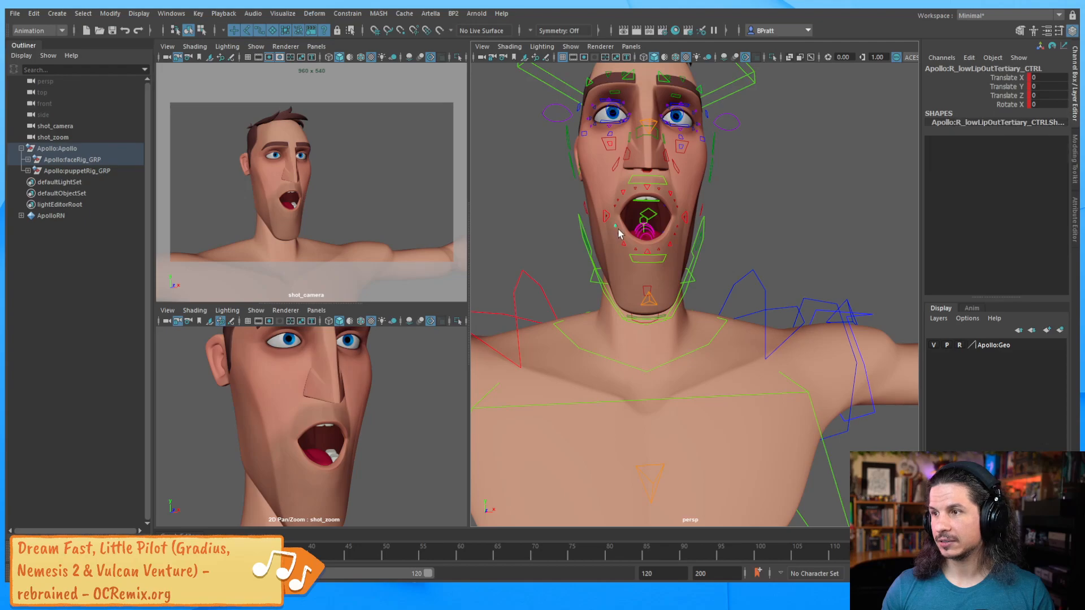
{"action": "left_click", "coordinate": [607, 221]}
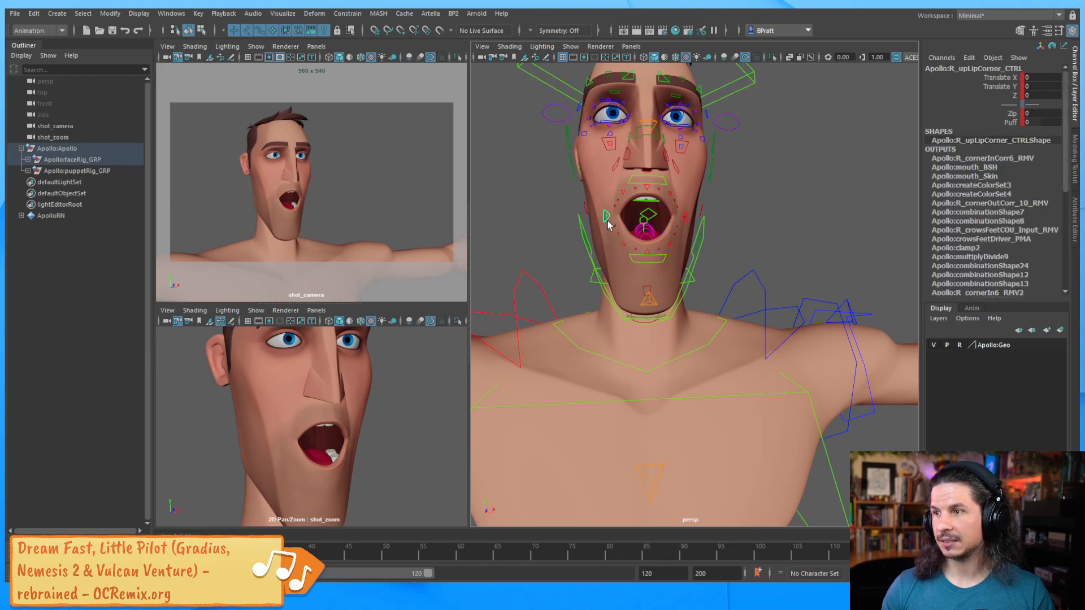
{"action": "left_click", "coordinate": [631, 250]}
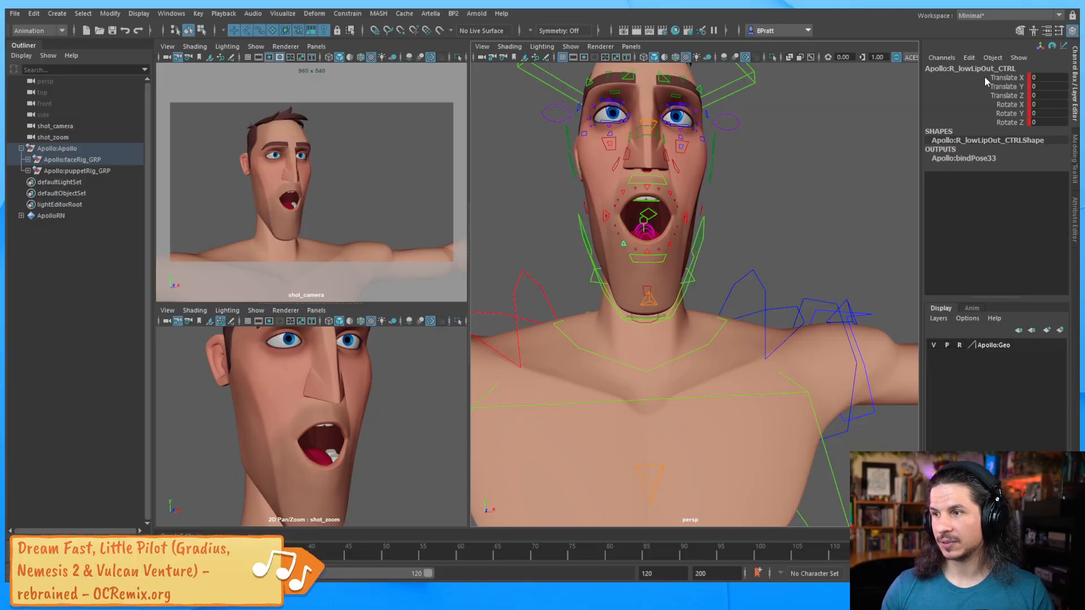
Pick-walk back and forth through the neighbouring lip controls, starting from the right outer lower lip control.
{"action": "left_click_drag", "start_coordinate": [596, 277], "coordinate": [661, 279], "text": "alt"}
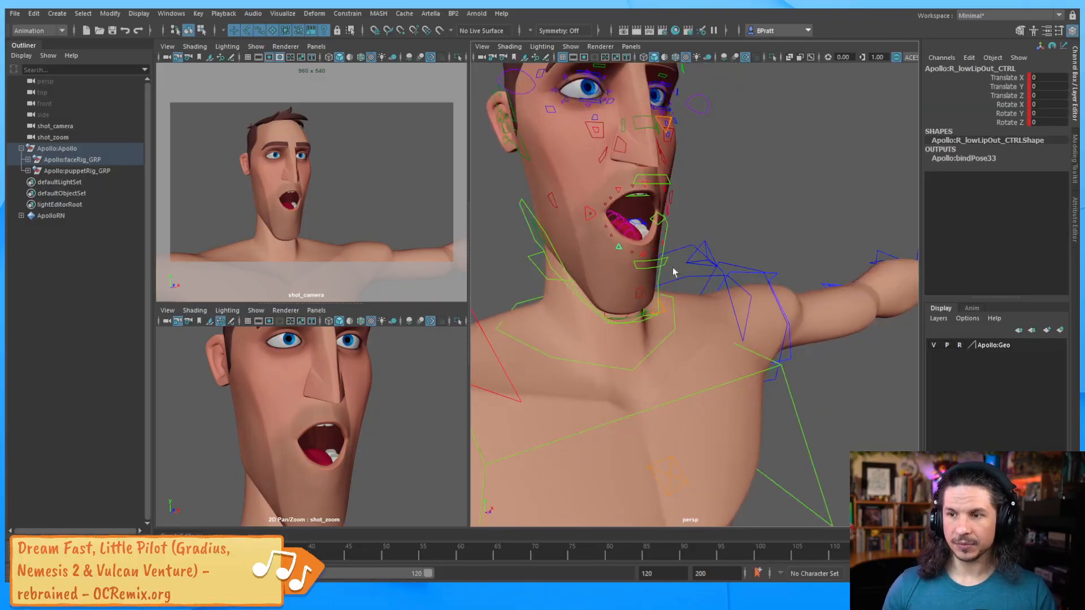
{"action": "key", "text": "Left"}
{"action": "key", "text": "Left"}
{"action": "key", "text": "Right"}
{"action": "key", "text": "Right"}
{"action": "key", "text": "Right"}
{"action": "key", "text": "Left"}
{"action": "key", "text": "Left"}
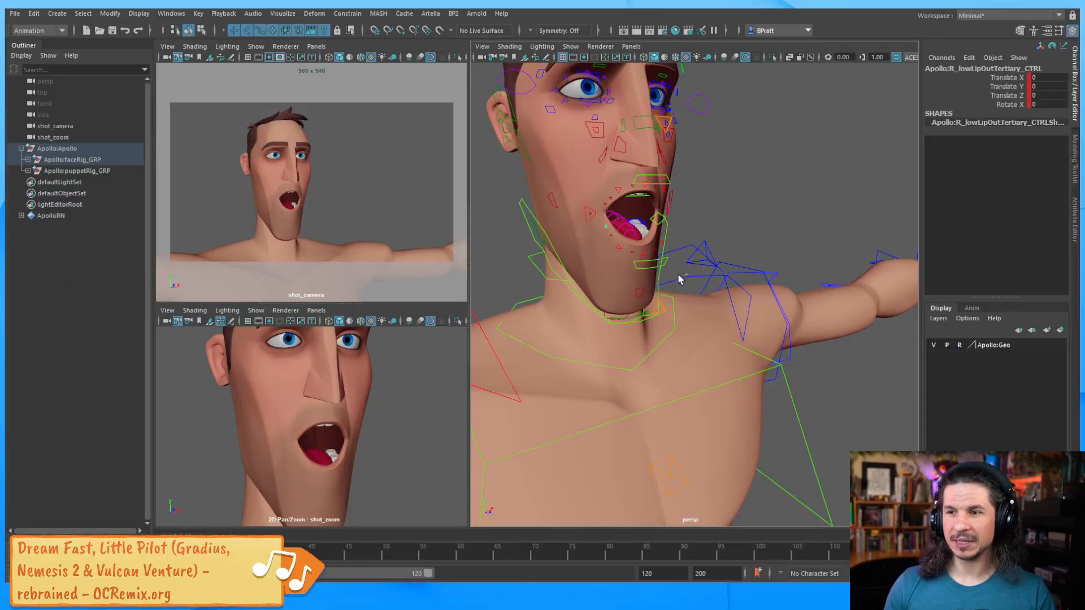
Undo the control selections and the jaw rotation to close the mouth.
{"action": "key", "text": "ctrl+z"}
{"action": "key", "text": "ctrl+z"}
{"action": "key", "text": "ctrl+z"}
Rotate the jaw control to 14.06 degrees in X to open the mouth.
{"action": "left_click", "coordinate": [760, 201]}
{"action": "right_click_drag", "start_coordinate": [761, 201], "coordinate": [667, 172], "text": "alt"}
{"action": "left_click_drag", "start_coordinate": [667, 172], "coordinate": [717, 286], "text": "alt"}
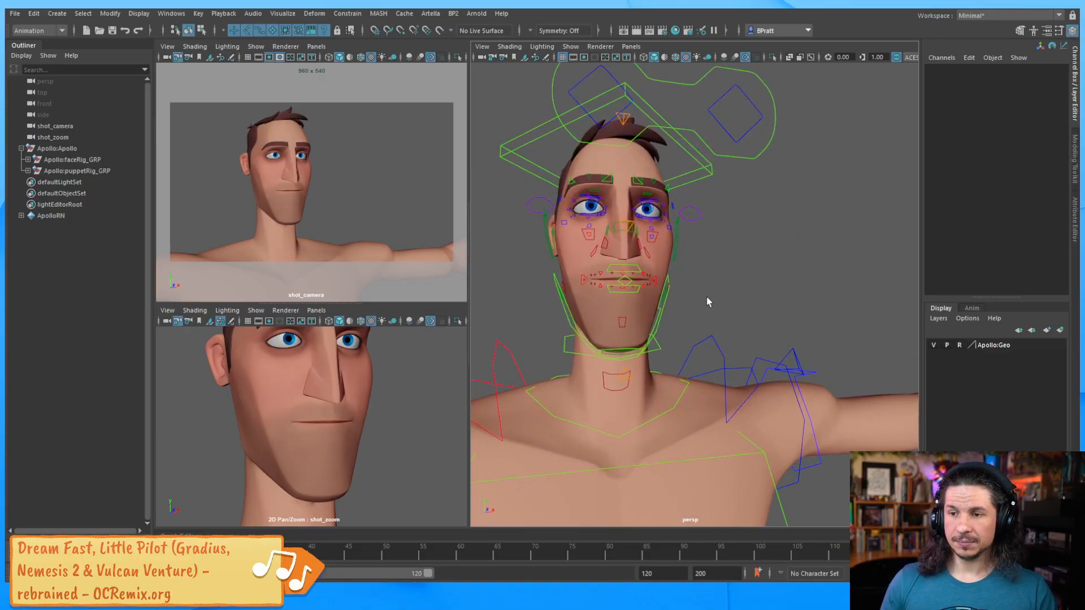
{"action": "left_click", "coordinate": [576, 319]}
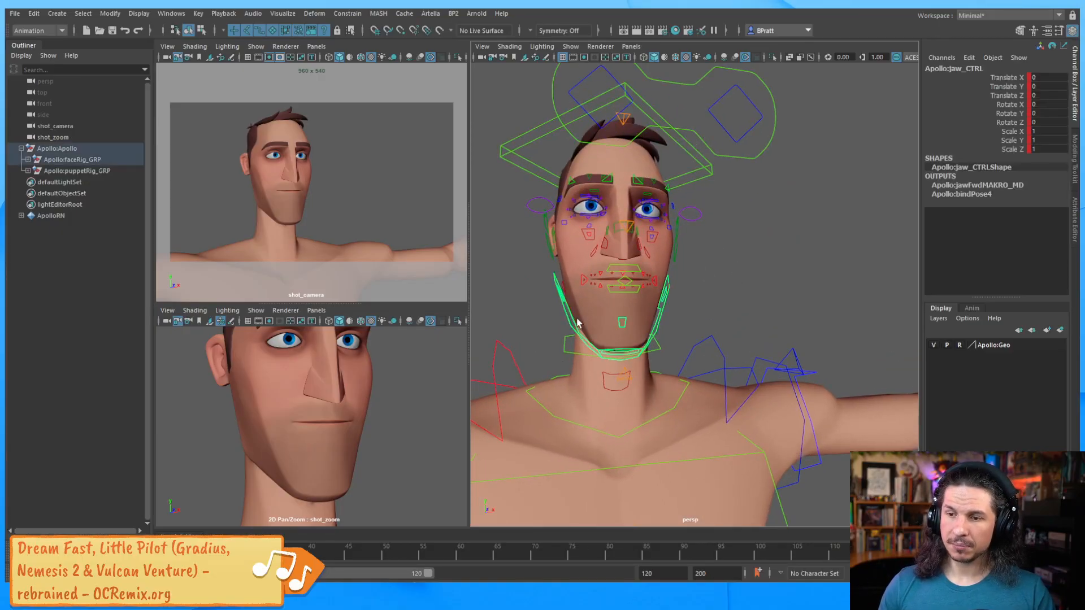
{"action": "left_click_drag", "start_coordinate": [625, 277], "coordinate": [625, 316]}
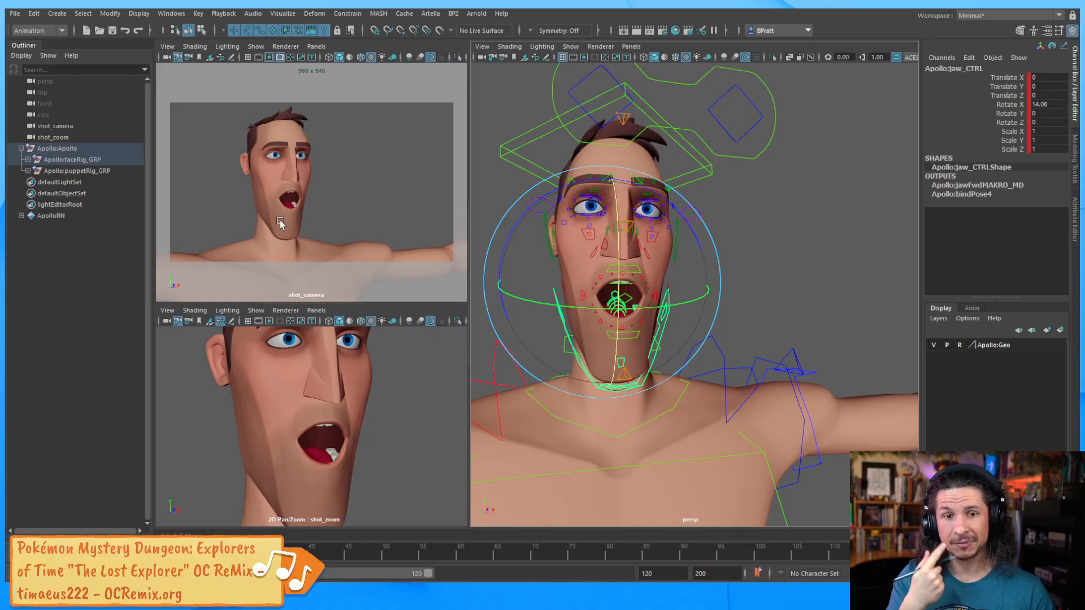
Take the Apollo:Geo display layer out of reference mode and select the character's body mesh.
{"action": "left_click", "coordinate": [779, 268]}
{"action": "left_click_drag", "start_coordinate": [780, 269], "coordinate": [648, 279], "text": "alt"}
{"action": "scroll", "coordinate": [648, 279], "scroll_direction": "up", "scroll_amount": 10}
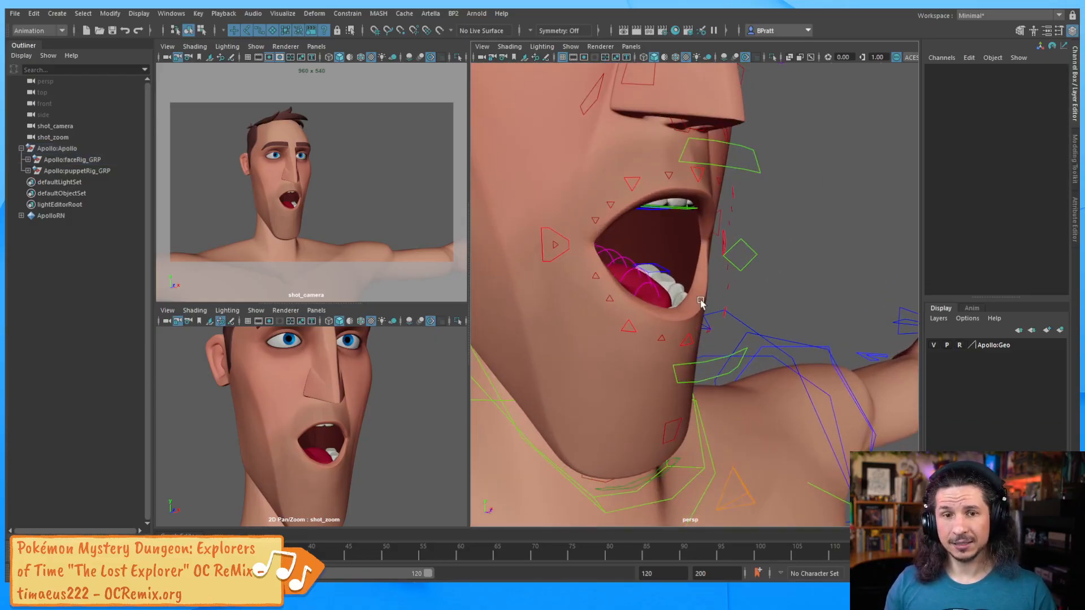
{"action": "left_click", "coordinate": [959, 345]}
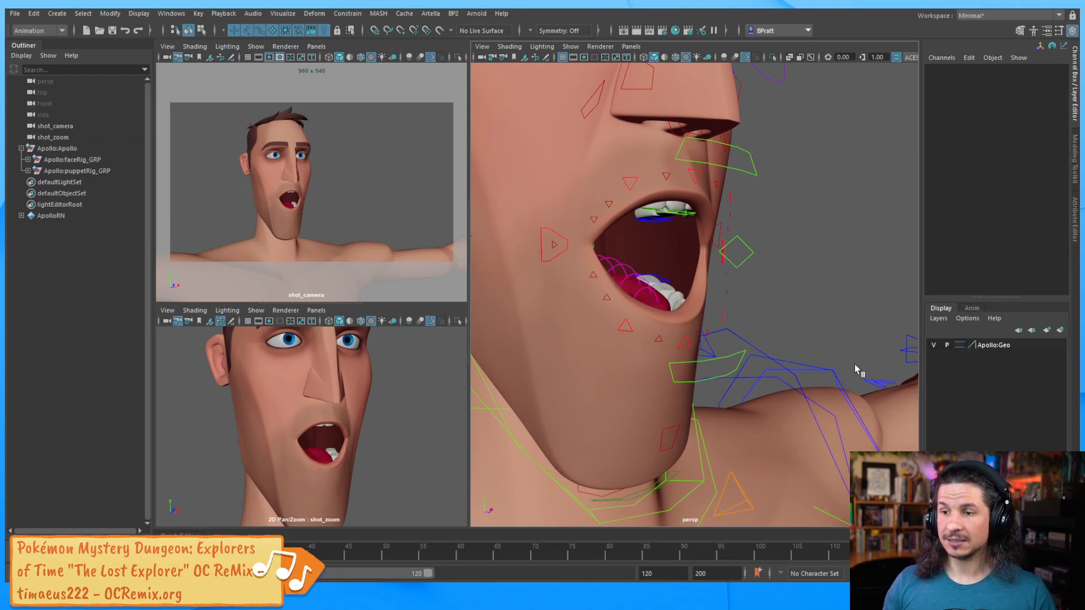
{"action": "left_click", "coordinate": [600, 370]}
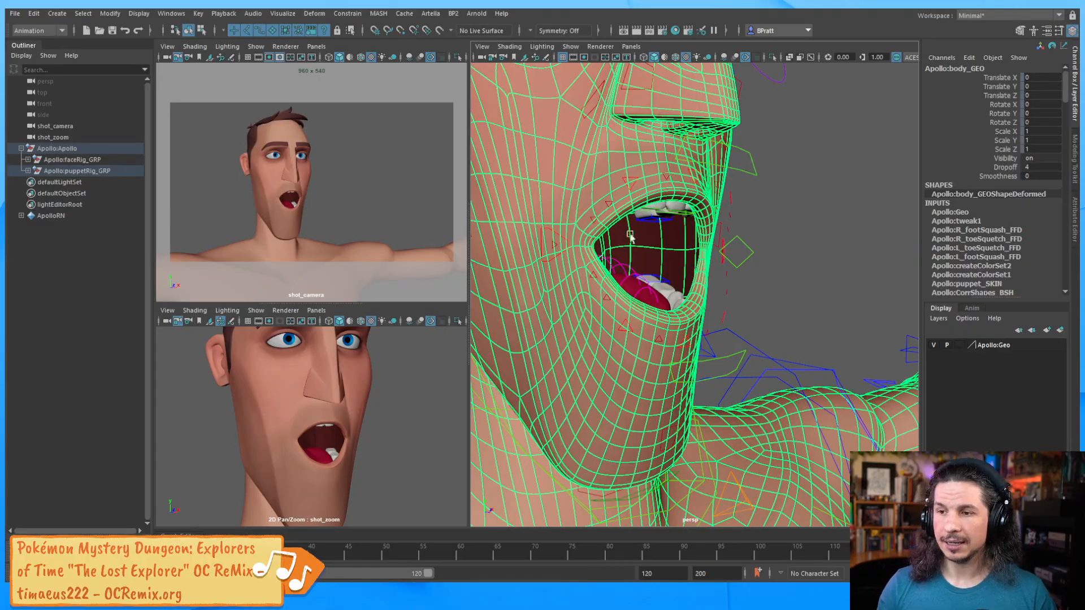
Switch the body mesh to face component mode and bring the polygons inside the mouth corner into view.
{"action": "left_click_drag", "start_coordinate": [707, 263], "coordinate": [676, 257], "text": "alt"}
{"action": "scroll", "coordinate": [676, 257], "scroll_direction": "up", "scroll_amount": 5}
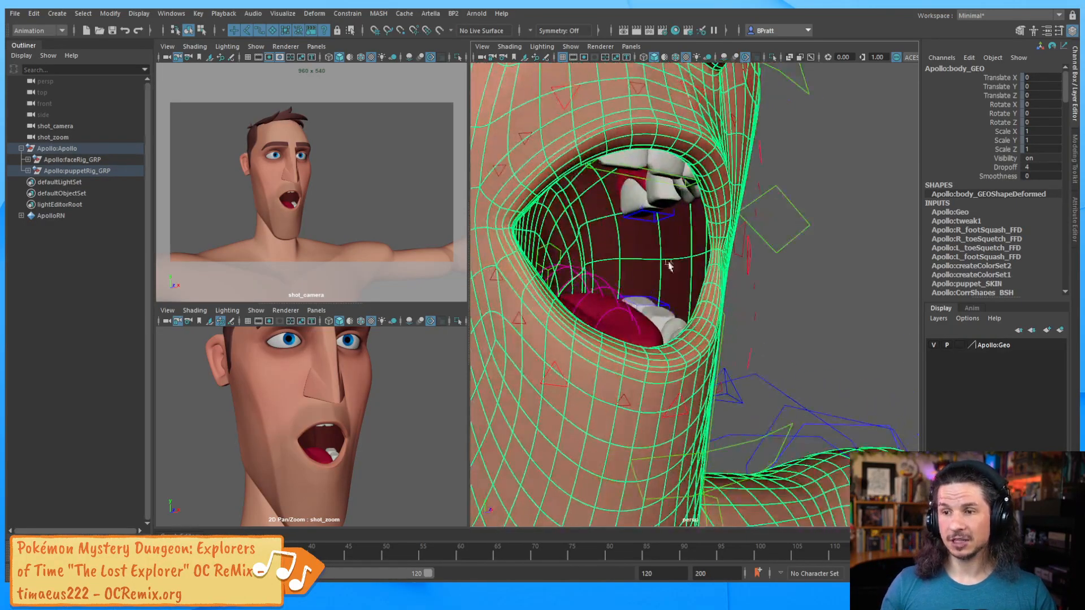
{"action": "right_click_drag", "start_coordinate": [567, 235], "coordinate": [576, 258]}
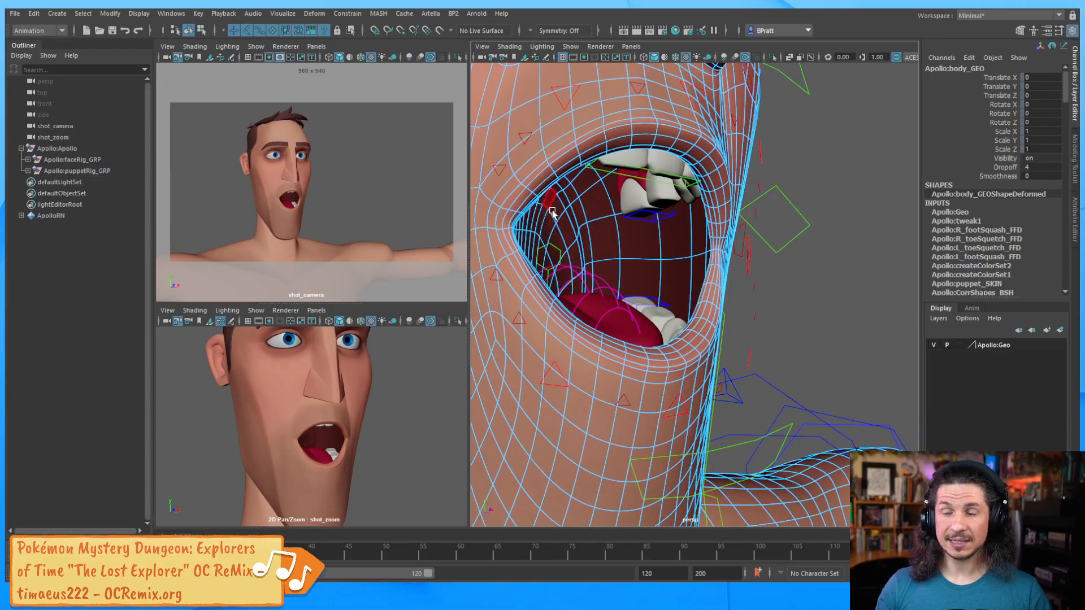
{"action": "left_click_drag", "start_coordinate": [579, 261], "coordinate": [586, 234], "text": "alt"}
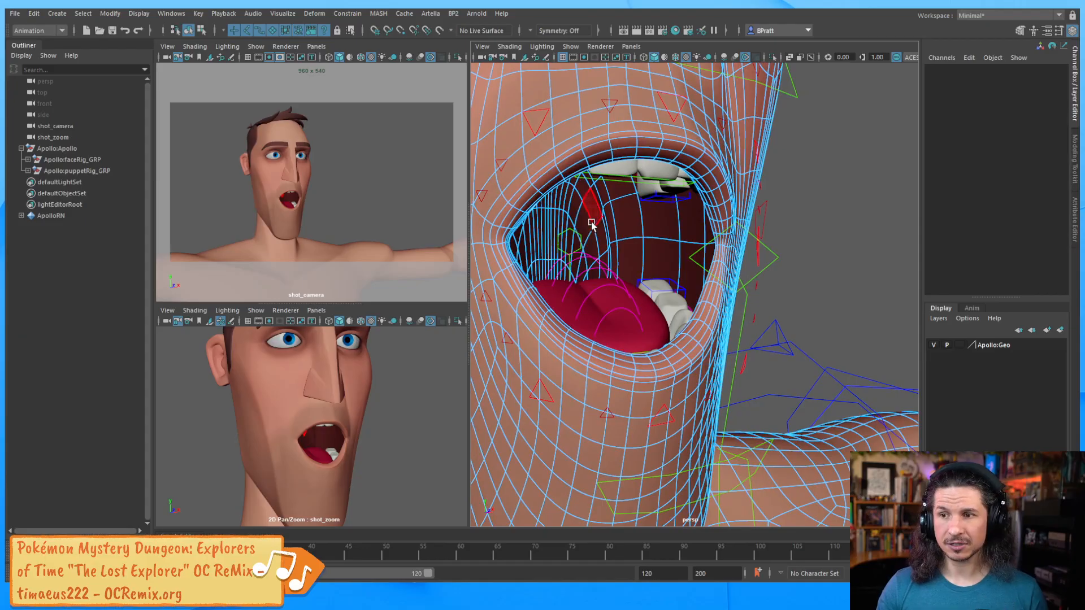
Select a band of faces inside the mouth cavity and grow the face selection across the inner cheek.
{"action": "left_click", "coordinate": [588, 226]}
{"action": "key", "text": "q"}
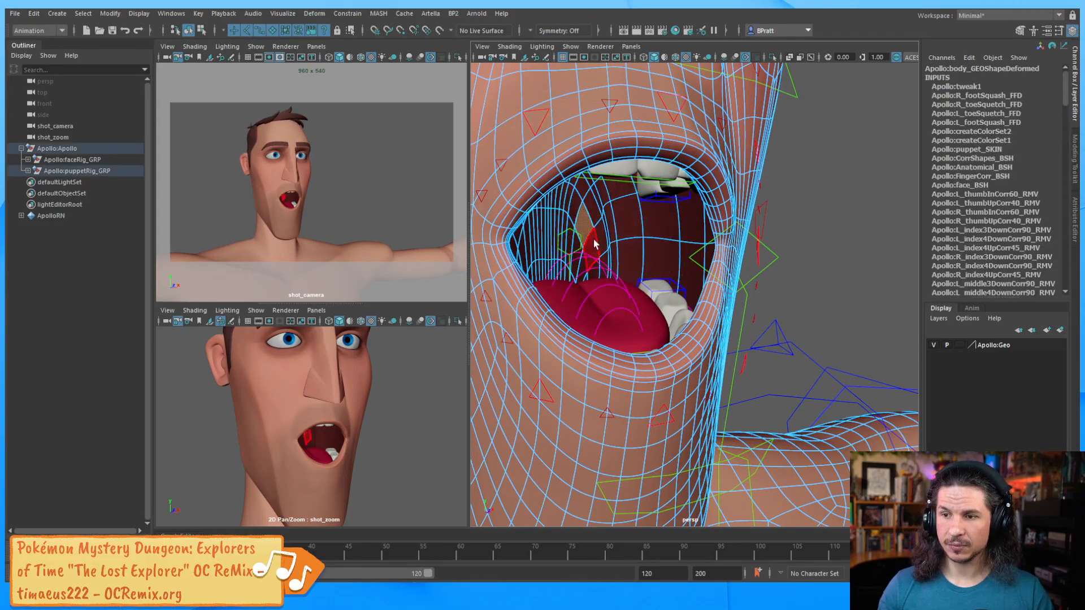
{"action": "double_click", "coordinate": [593, 243], "text": "shift"}
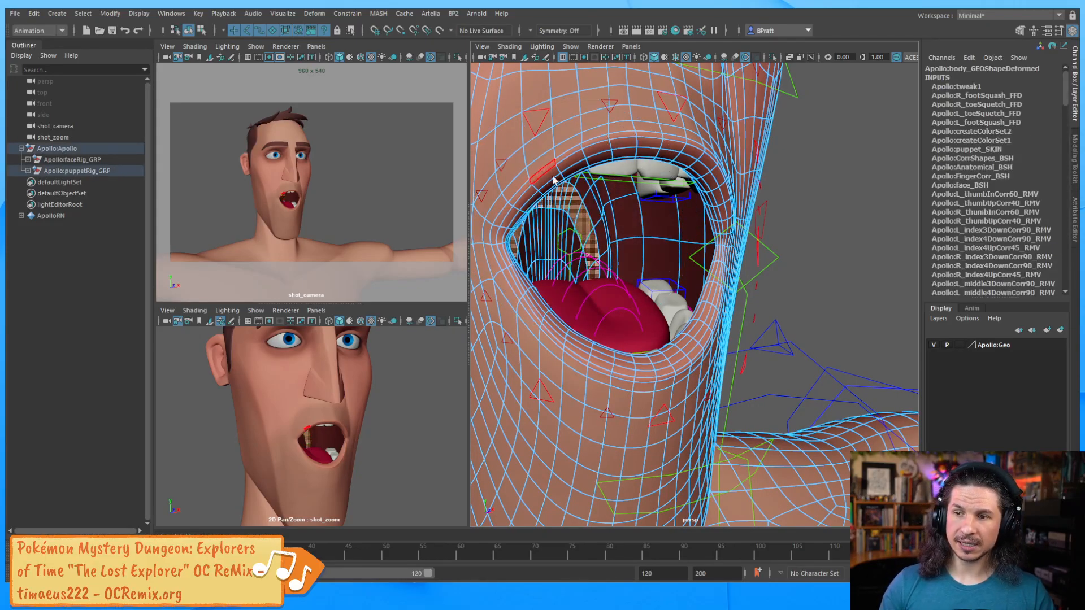
{"action": "right_click", "coordinate": [600, 227], "text": "shift"}
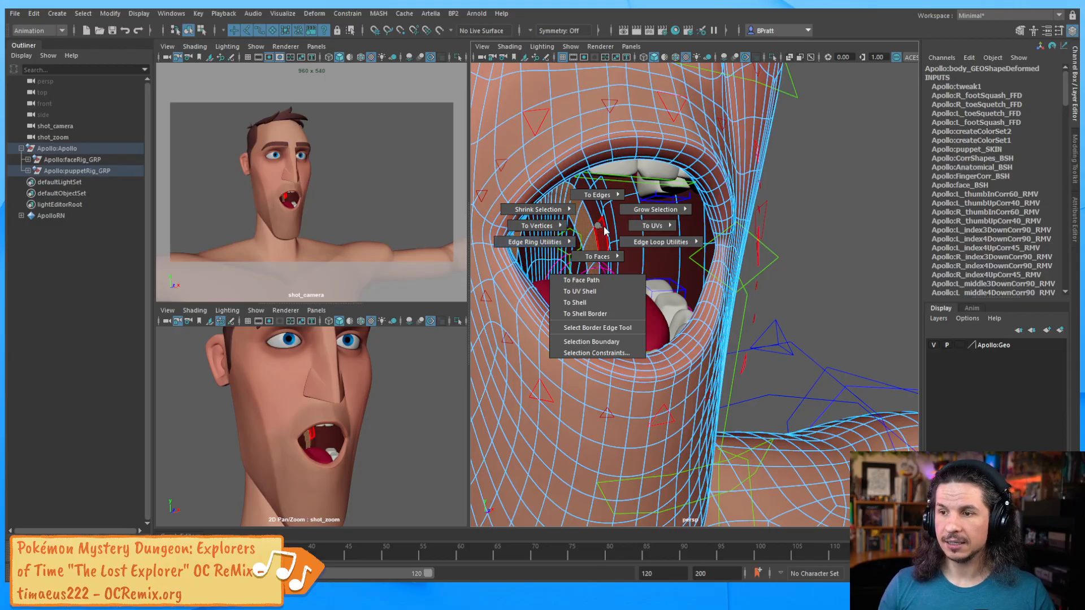
{"action": "right_click_drag", "start_coordinate": [607, 225], "coordinate": [668, 197], "text": "ctrl"}
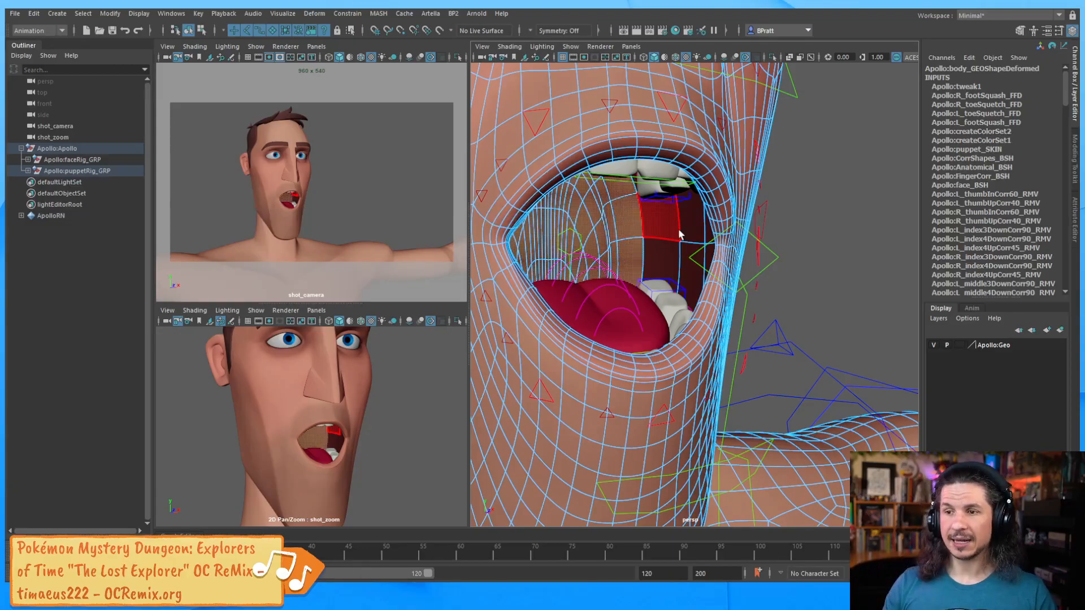
Grow the face selection to cover the whole mouth interior and check its extent from the side and front.
{"action": "left_click_drag", "start_coordinate": [681, 236], "coordinate": [713, 315], "text": "alt"}
{"action": "key", "text": "shift+period"}
{"action": "key", "text": "shift+period"}
{"action": "key", "text": "shift+period"}
{"action": "key", "text": "shift+period"}
{"action": "key", "text": "shift+period"}
{"action": "key", "text": "shift+period"}
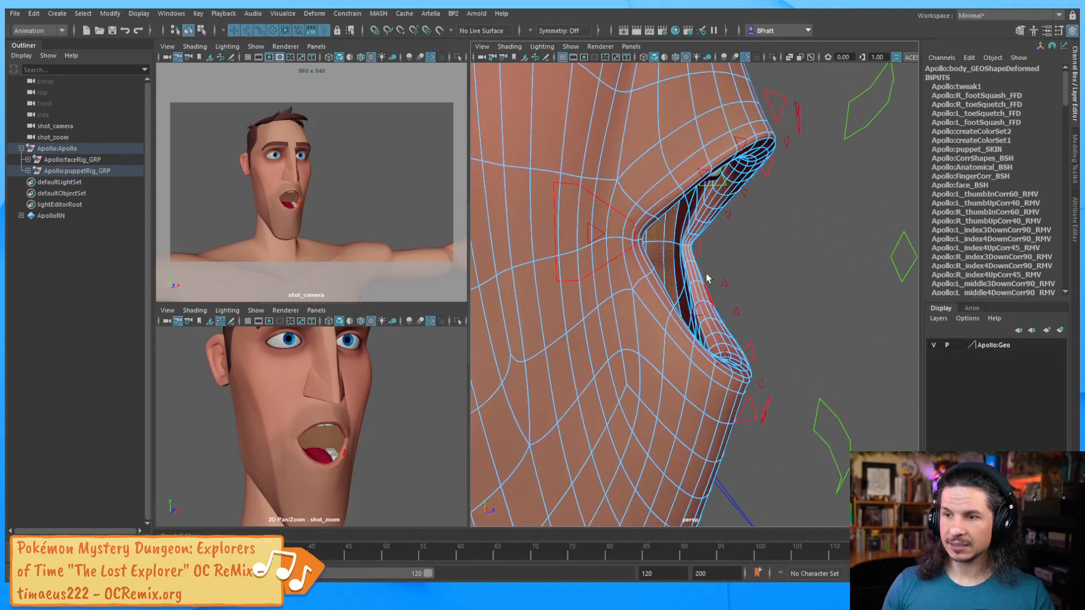
{"action": "left_click_drag", "start_coordinate": [744, 223], "coordinate": [585, 282], "text": "alt"}
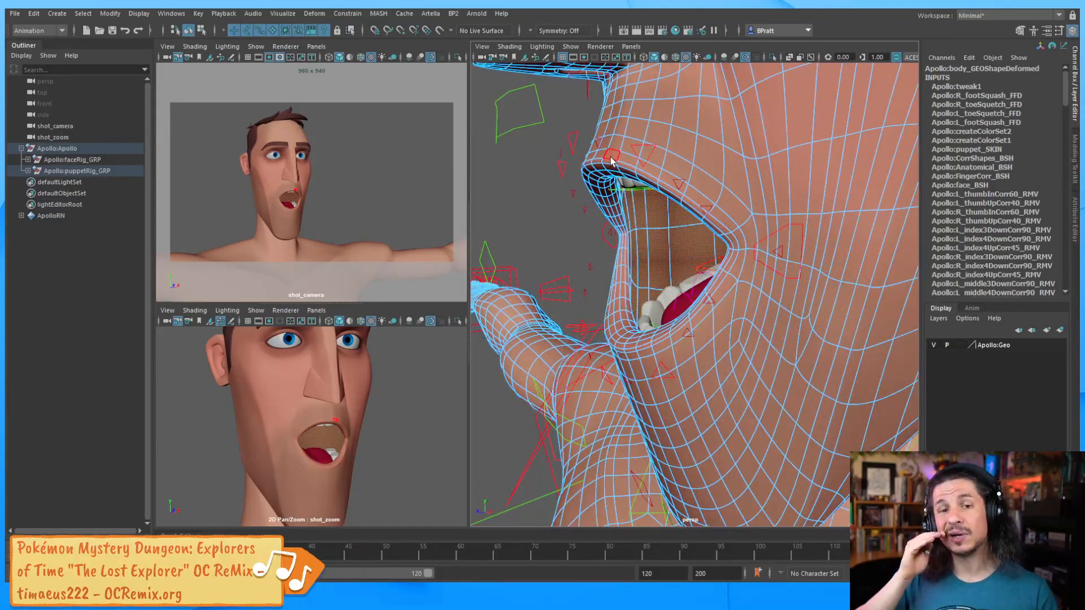
{"action": "left_click_drag", "start_coordinate": [686, 272], "coordinate": [598, 266], "text": "alt"}
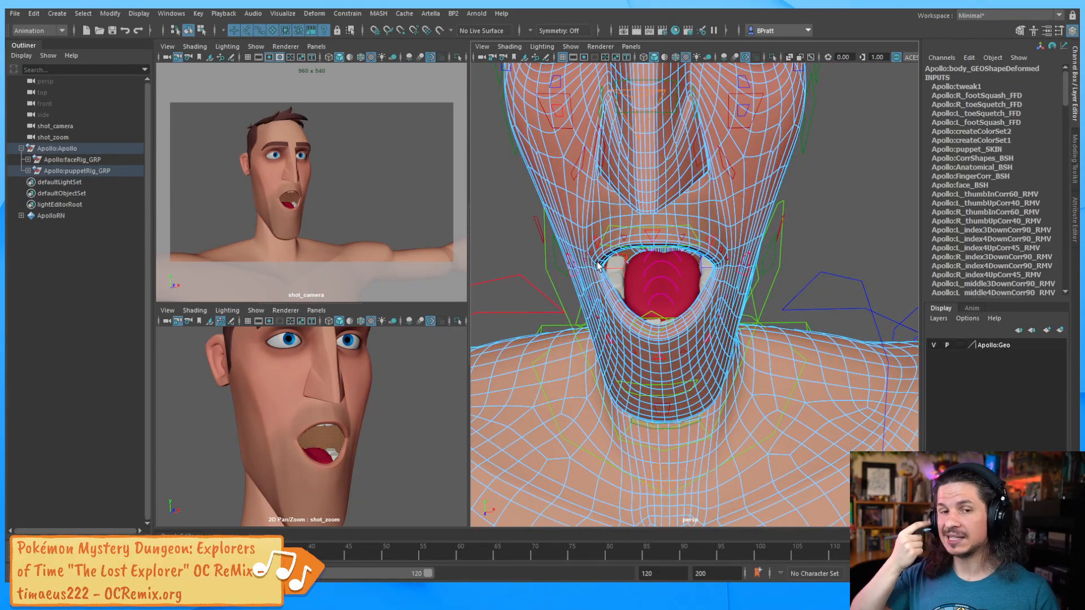
{"action": "left_click_drag", "start_coordinate": [597, 266], "coordinate": [635, 291], "text": "alt"}
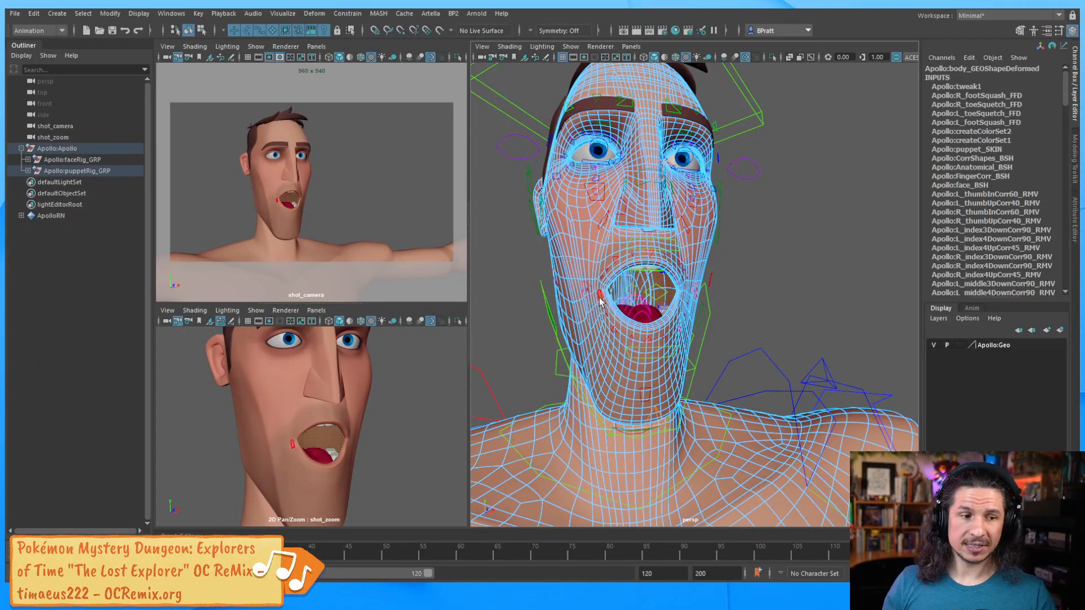
Assign the existing surfaceShader1 material to the selected mouth interior faces and bring back the Channel Box.
{"action": "right_click_drag", "start_coordinate": [741, 191], "coordinate": [846, 566]}
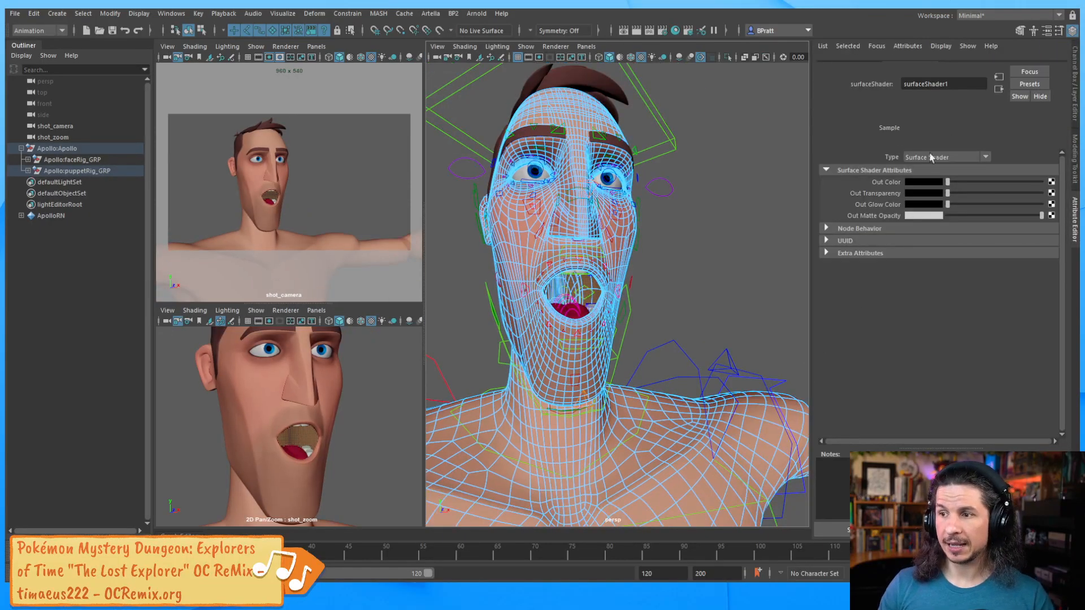
{"action": "left_click", "coordinate": [1076, 102]}
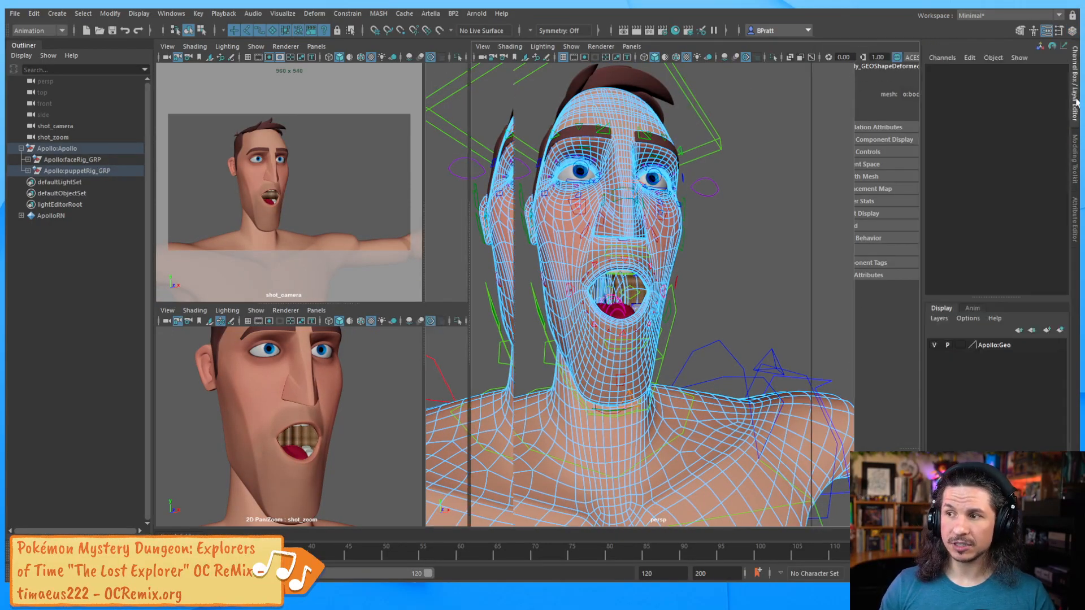
Return to object selection with the Apollo:Geo display layer in reference mode and the body mesh deselected.
{"action": "key", "text": "F8"}
{"action": "key", "text": "F8"}
{"action": "key", "text": "F8"}
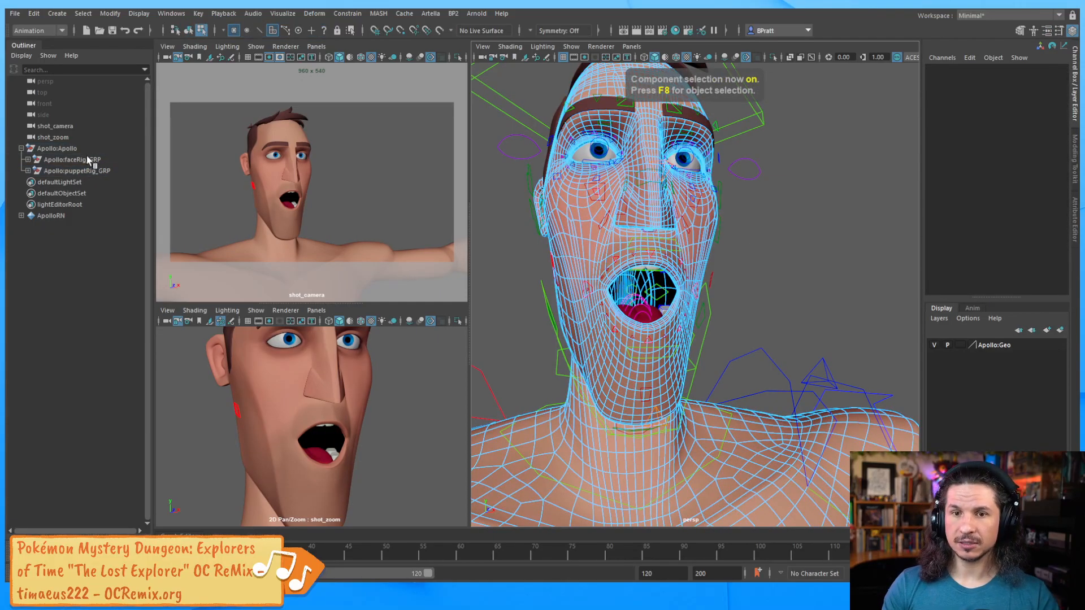
{"action": "left_click", "coordinate": [960, 345]}
{"action": "left_click", "coordinate": [960, 344]}
{"action": "key", "text": "F8"}
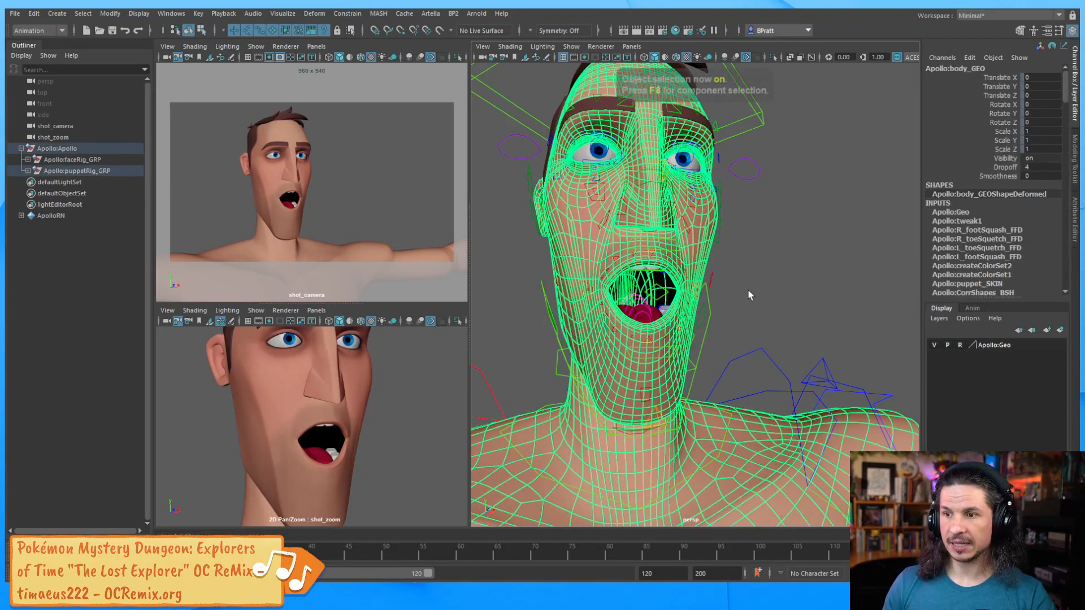
{"action": "left_click", "coordinate": [717, 261]}
{"action": "left_click_drag", "start_coordinate": [712, 261], "coordinate": [559, 337], "text": "alt"}
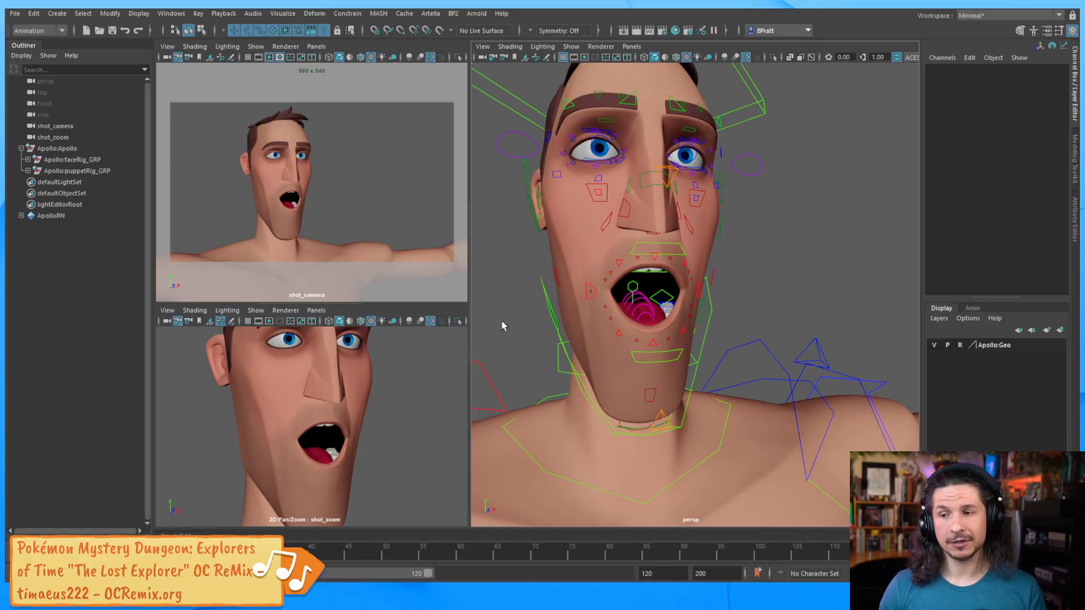
Close the mouth by setting the jaw control's Rotate X to 0, and deselect the control.
{"action": "left_click", "coordinate": [705, 343]}
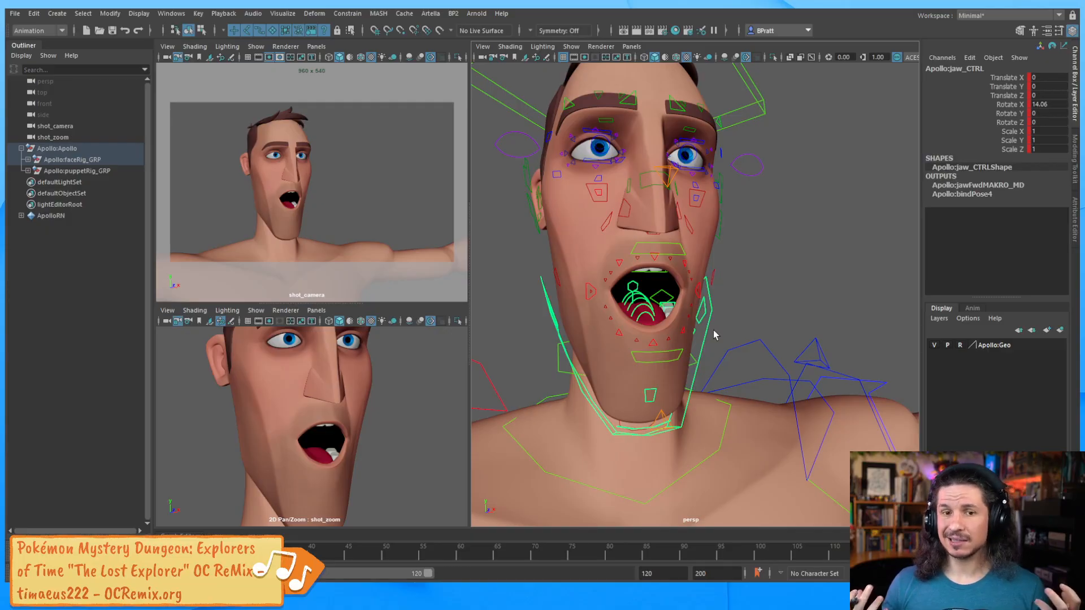
{"action": "key", "text": "e"}
{"action": "left_click_drag", "start_coordinate": [635, 306], "coordinate": [633, 280]}
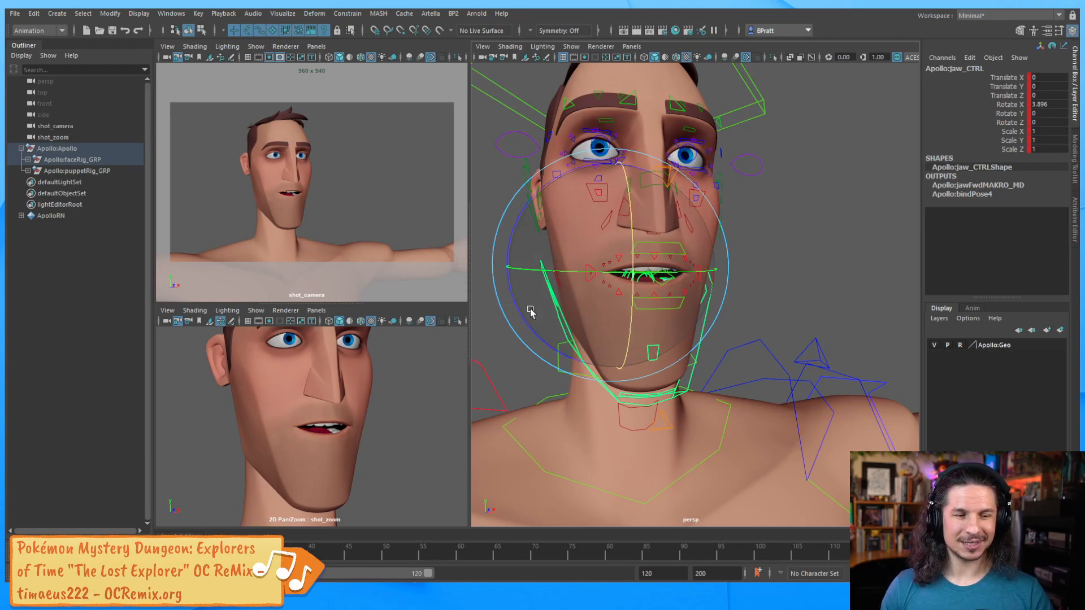
{"action": "double_click", "coordinate": [1043, 104]}
{"action": "type", "text": "0"}
{"action": "key", "text": "Return"}
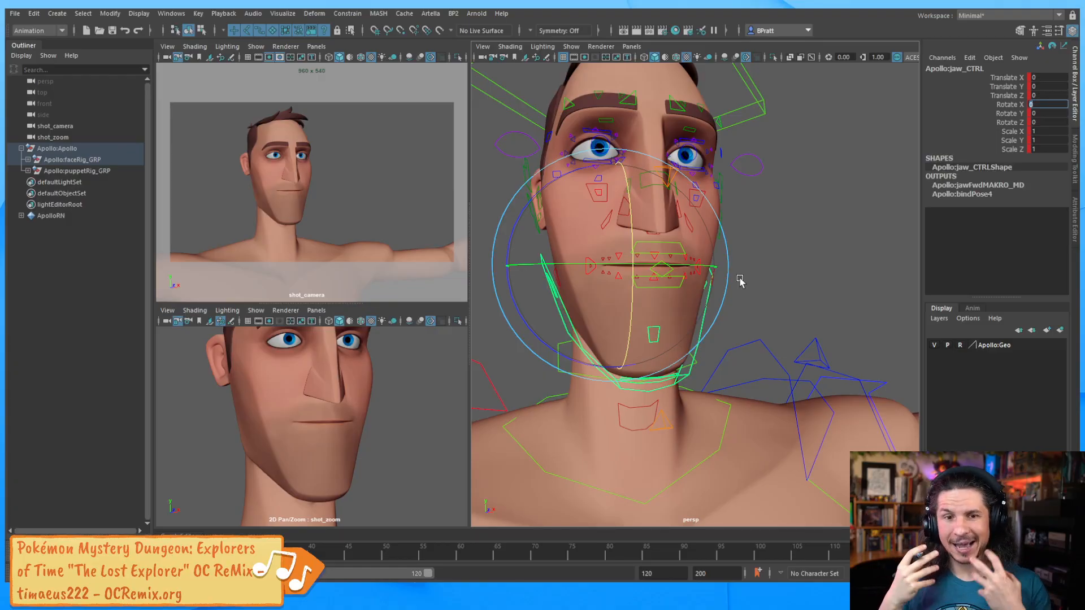
{"action": "left_click", "coordinate": [798, 289]}
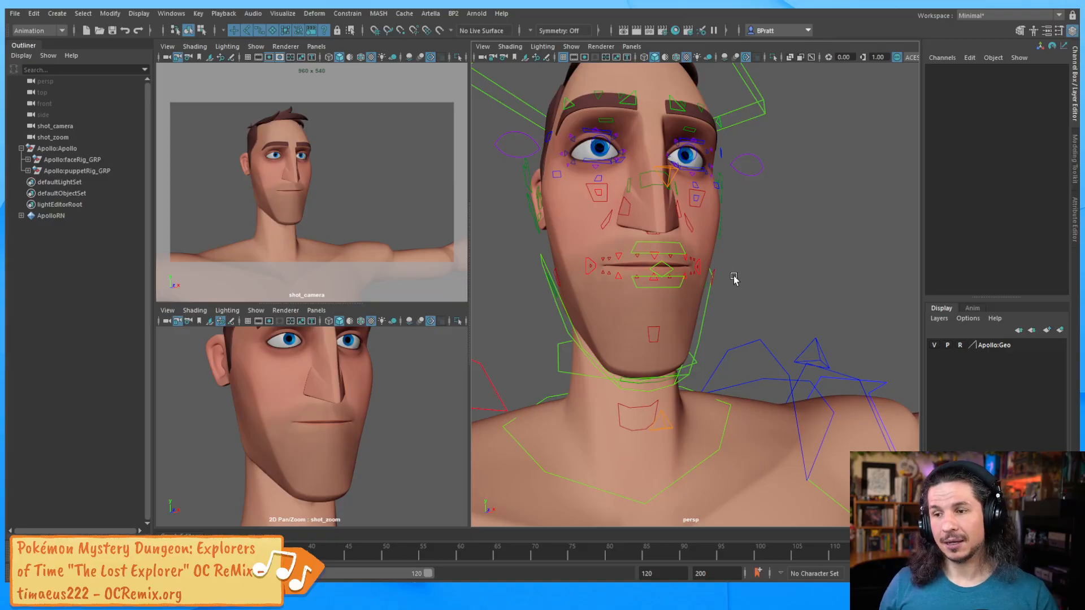
{"action": "left_click", "coordinate": [702, 322]}
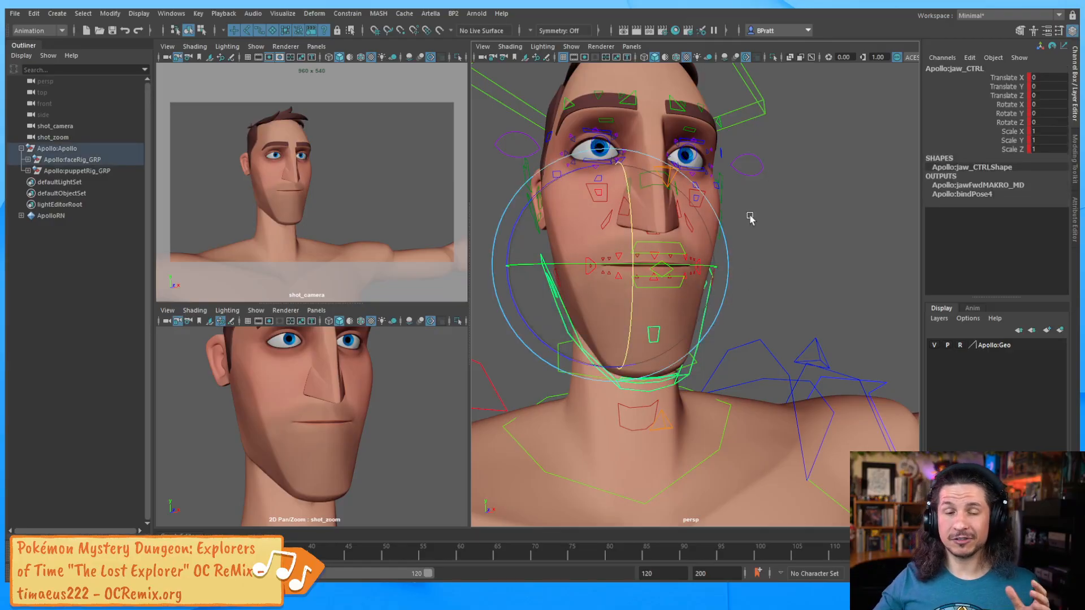
{"action": "left_click", "coordinate": [773, 279]}
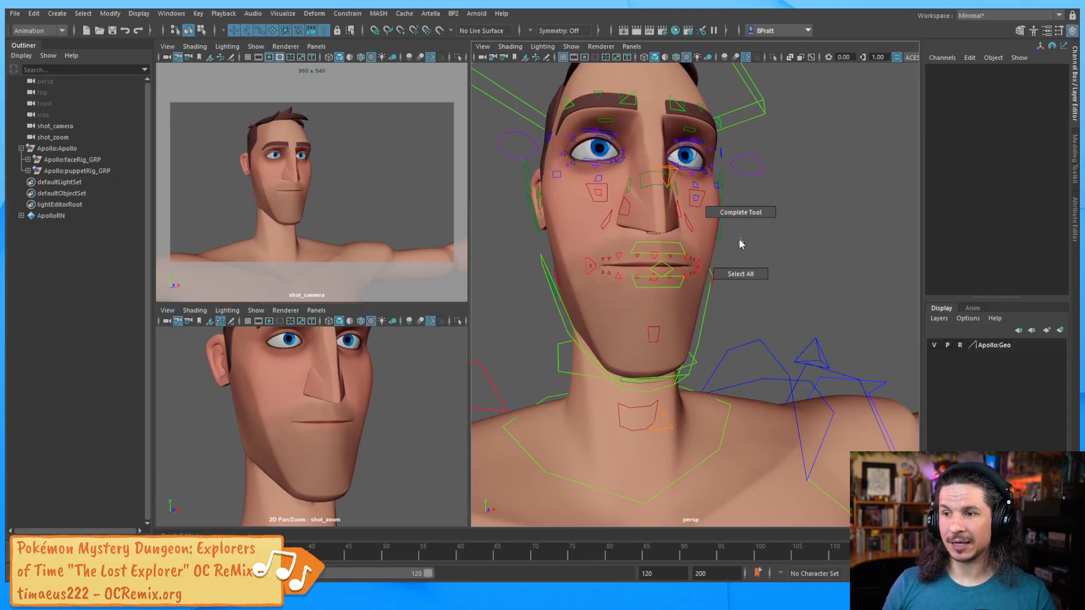
Take the Apollo:Geo layer out of reference mode, select the body mesh and review the existing materials available for assignment.
{"action": "left_click", "coordinate": [959, 346]}
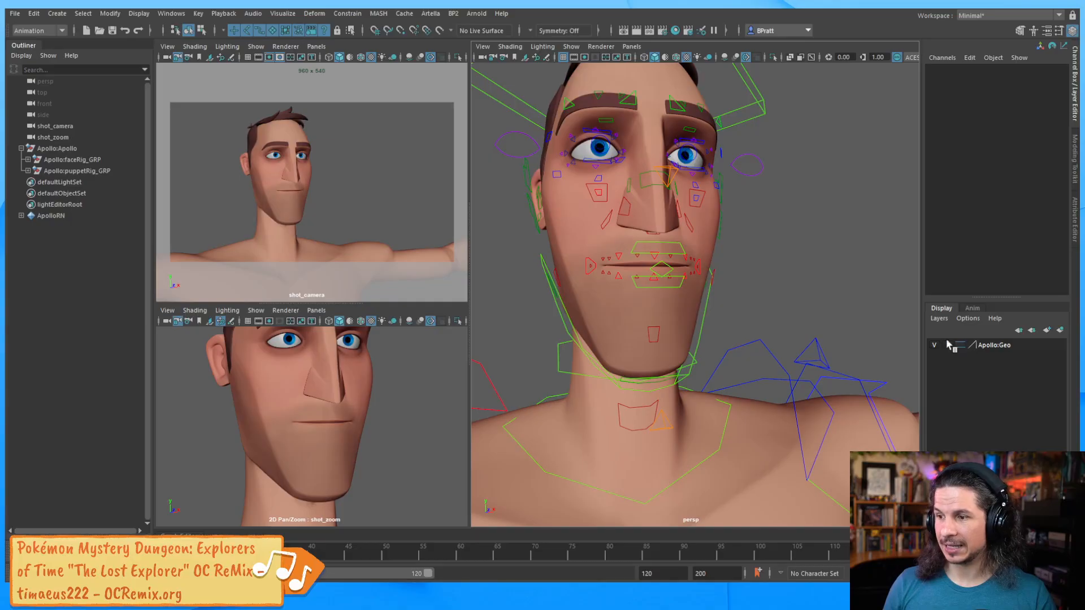
{"action": "left_click", "coordinate": [713, 236]}
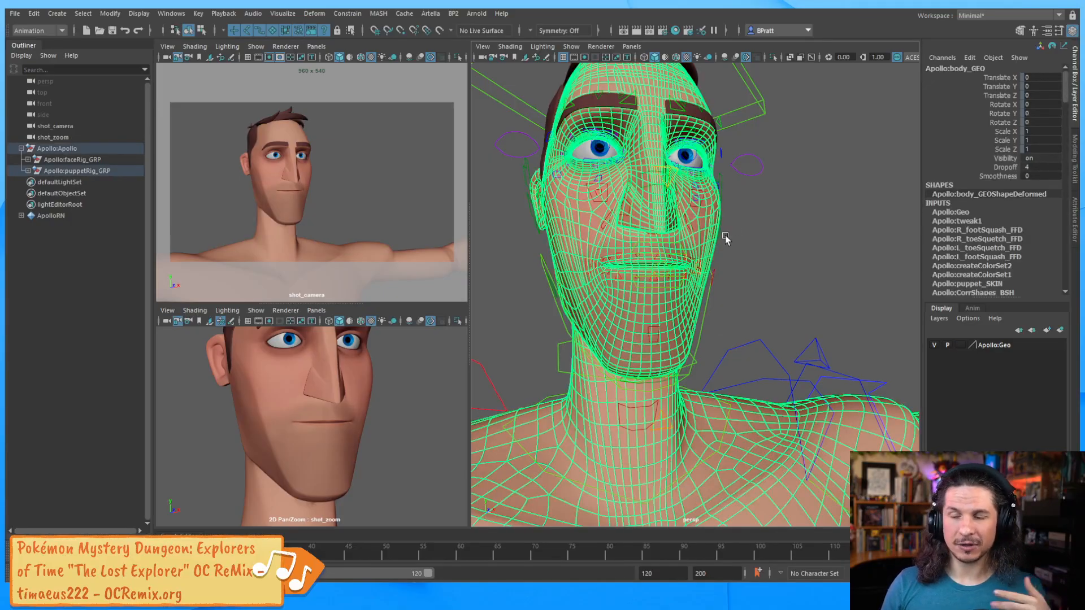
{"action": "right_click", "coordinate": [748, 191]}
{"action": "mouse_move", "coordinate": [752, 499]}
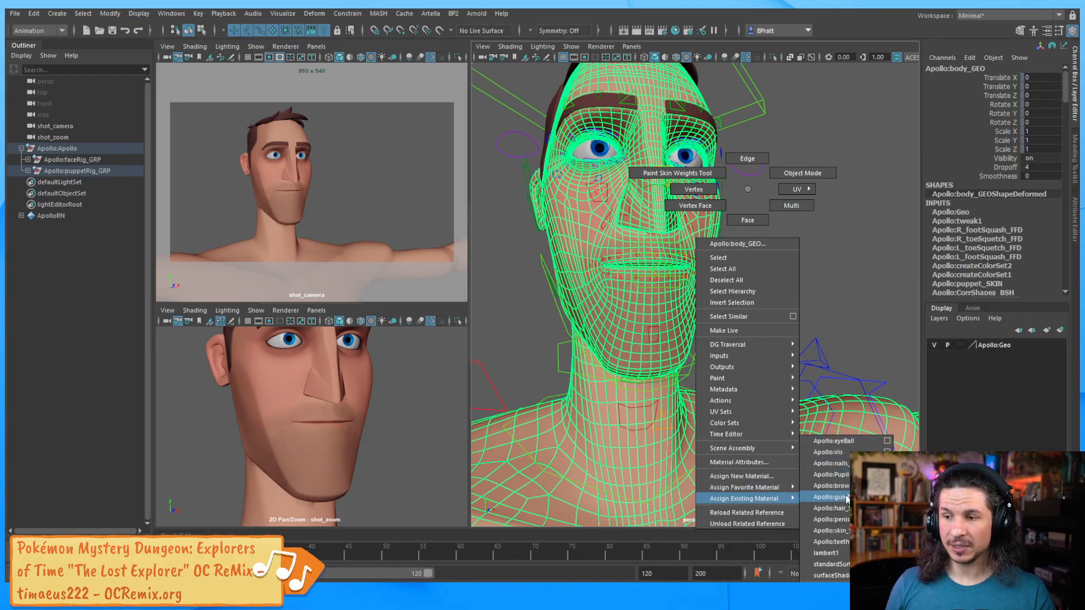
{"action": "left_click", "coordinate": [504, 305]}
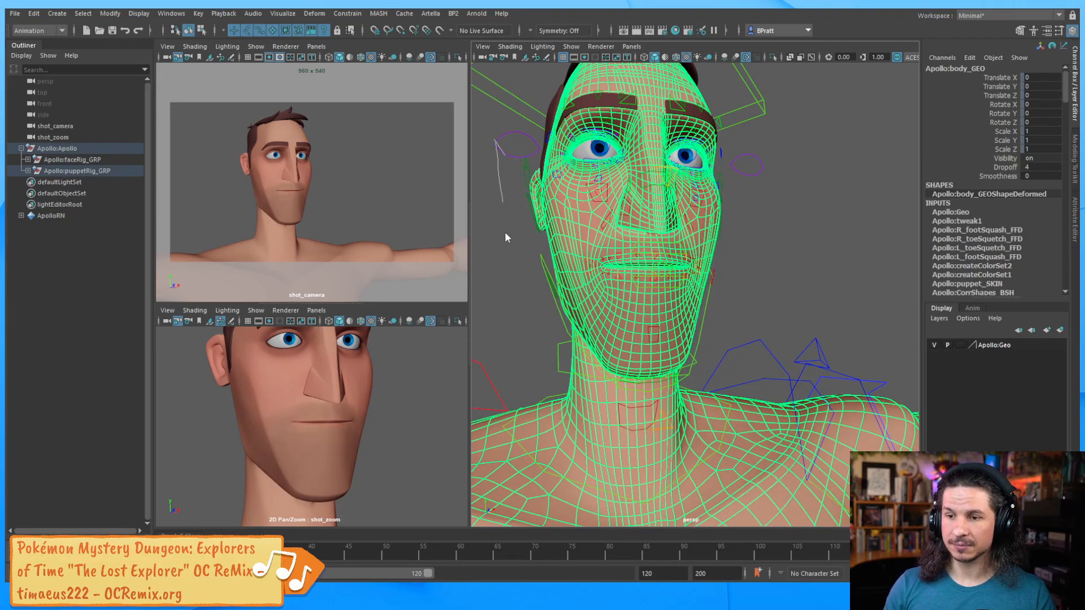
{"action": "right_click", "coordinate": [505, 155]}
{"action": "mouse_move", "coordinate": [520, 432]}
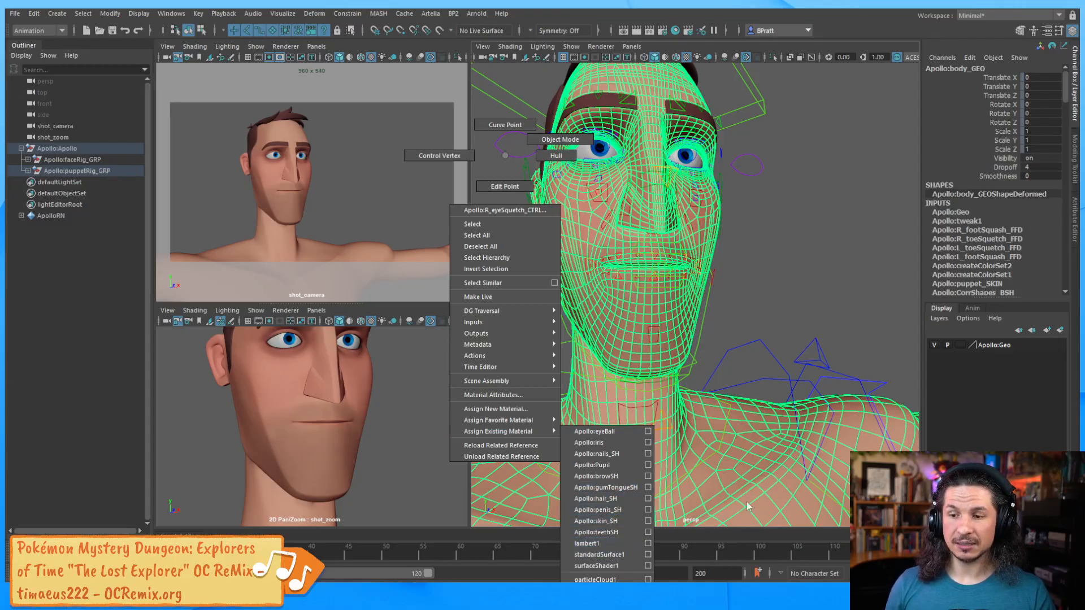
{"action": "key", "text": "Escape"}
{"action": "key", "text": "Escape"}
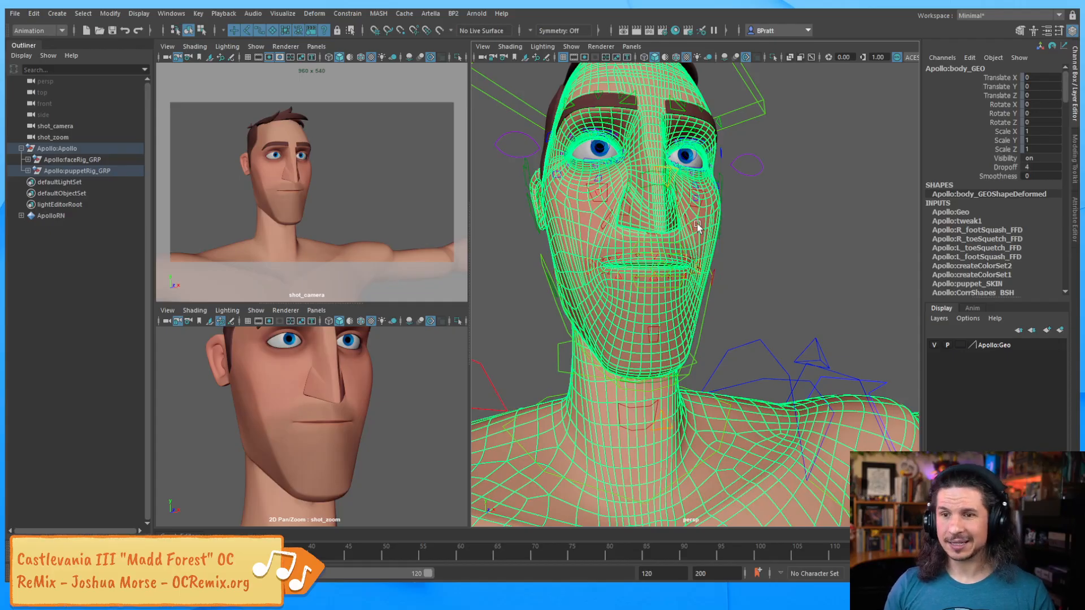
Set the Apollo:Geo layer back to reference mode and enlarge the Channel Box by shrinking the layer editor.
{"action": "left_click", "coordinate": [808, 283]}
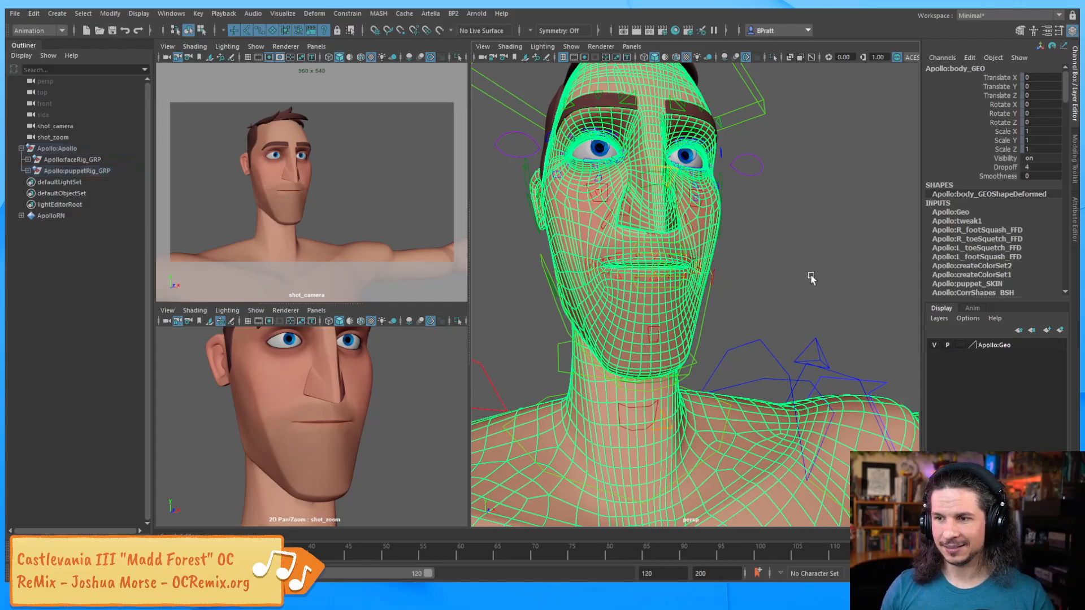
{"action": "left_click", "coordinate": [960, 345]}
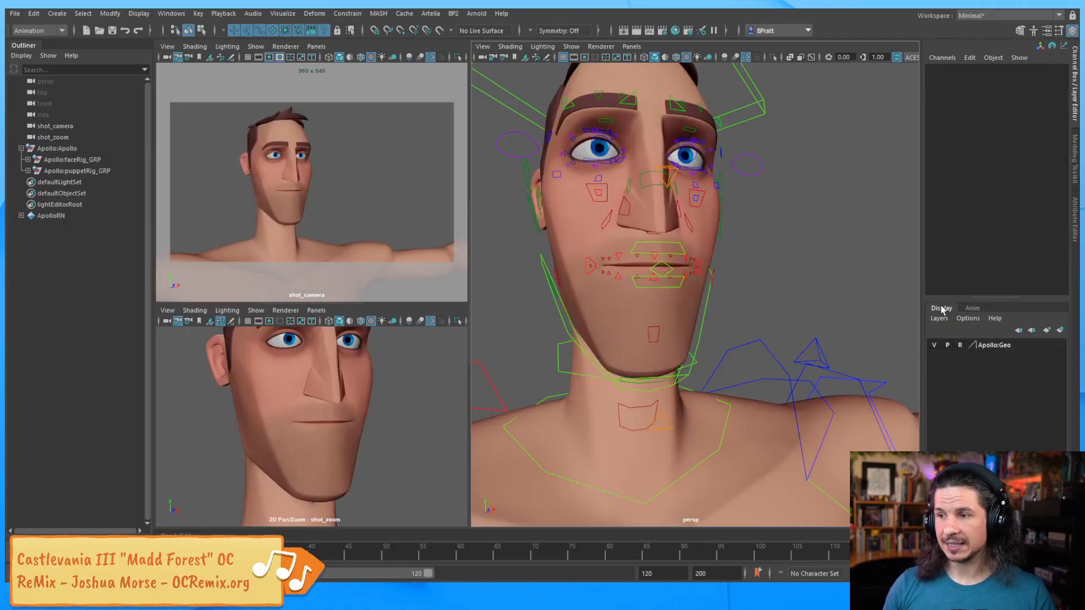
{"action": "left_click_drag", "start_coordinate": [959, 299], "coordinate": [975, 486]}
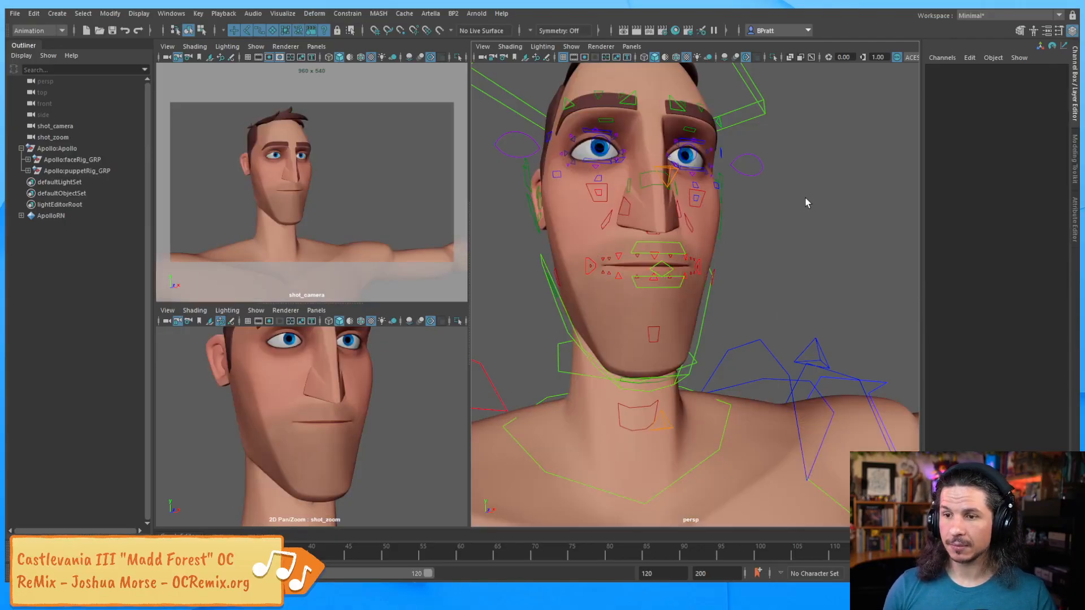
Examine the closed-mouth face and the controls around the lips from several angles and distances.
{"action": "left_click_drag", "start_coordinate": [730, 232], "coordinate": [697, 268], "text": "alt"}
{"action": "right_click_drag", "start_coordinate": [731, 290], "coordinate": [676, 269], "text": "alt"}
{"action": "left_click_drag", "start_coordinate": [675, 268], "coordinate": [645, 231], "text": "alt"}
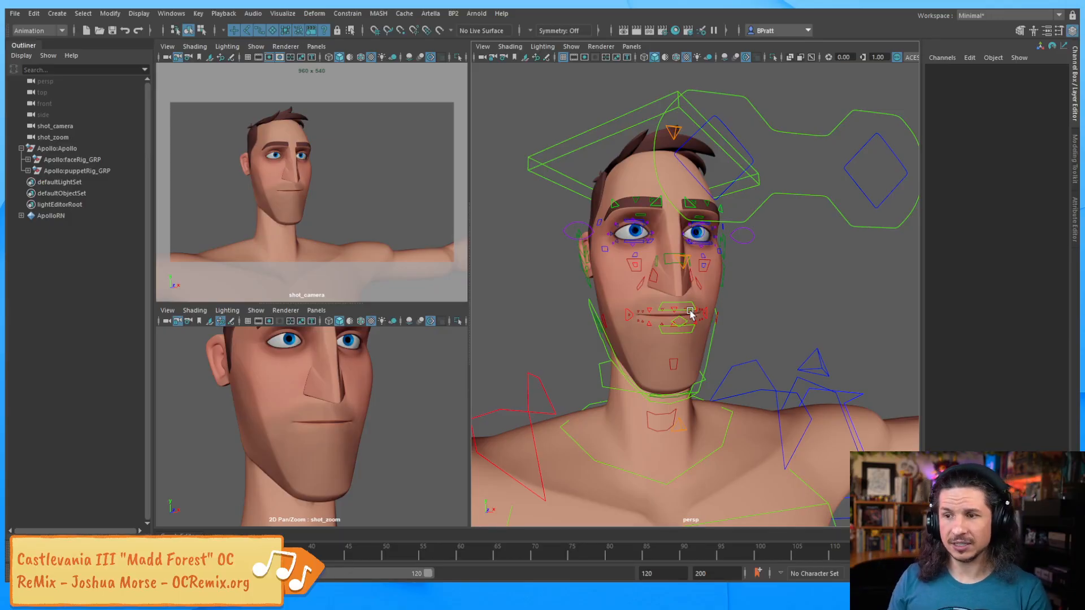
{"action": "left_click_drag", "start_coordinate": [638, 299], "coordinate": [684, 312], "text": "alt"}
{"action": "middle_click_drag", "start_coordinate": [683, 312], "coordinate": [735, 288], "text": "alt"}
{"action": "right_click_drag", "start_coordinate": [734, 288], "coordinate": [820, 290], "text": "alt"}
{"action": "left_click_drag", "start_coordinate": [820, 290], "coordinate": [744, 256], "text": "alt"}
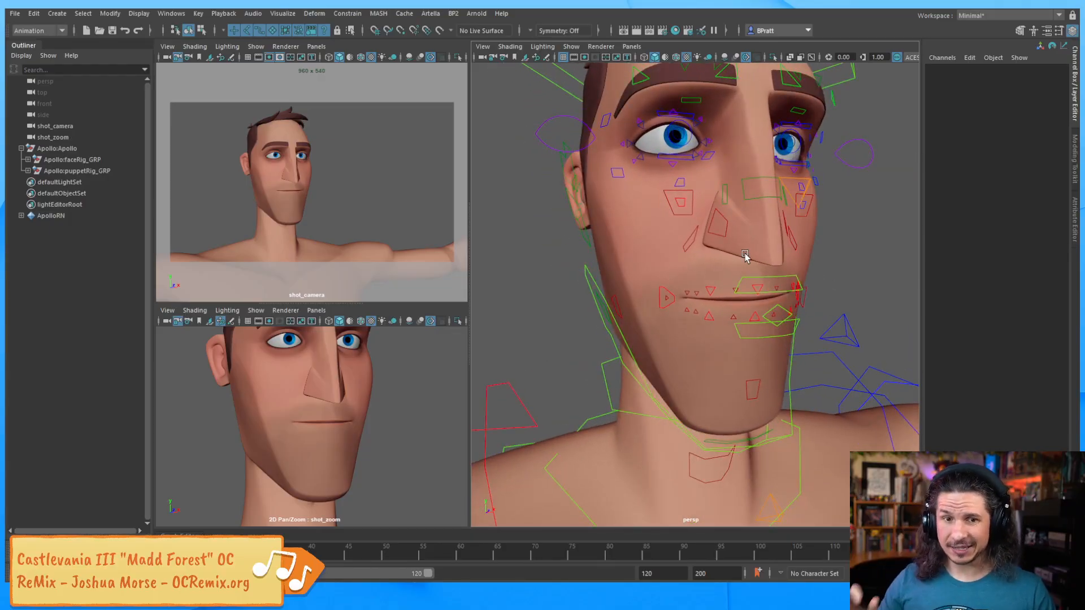
{"action": "middle_click_drag", "start_coordinate": [778, 313], "coordinate": [749, 361], "text": "alt"}
{"action": "right_click_drag", "start_coordinate": [750, 362], "coordinate": [726, 337], "text": "alt"}
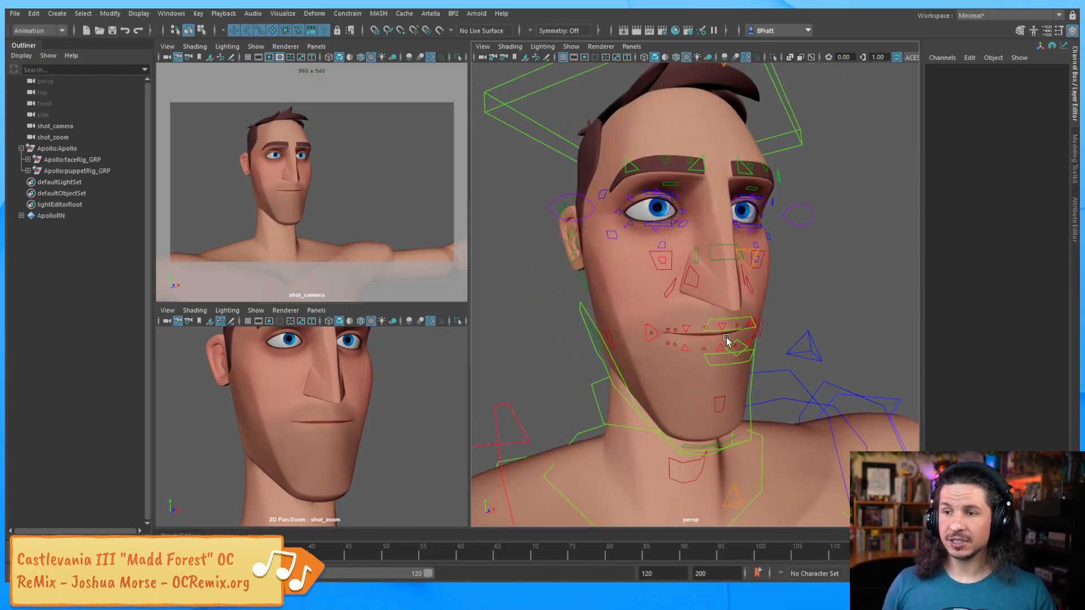
{"action": "left_click_drag", "start_coordinate": [726, 338], "coordinate": [681, 271], "text": "alt"}
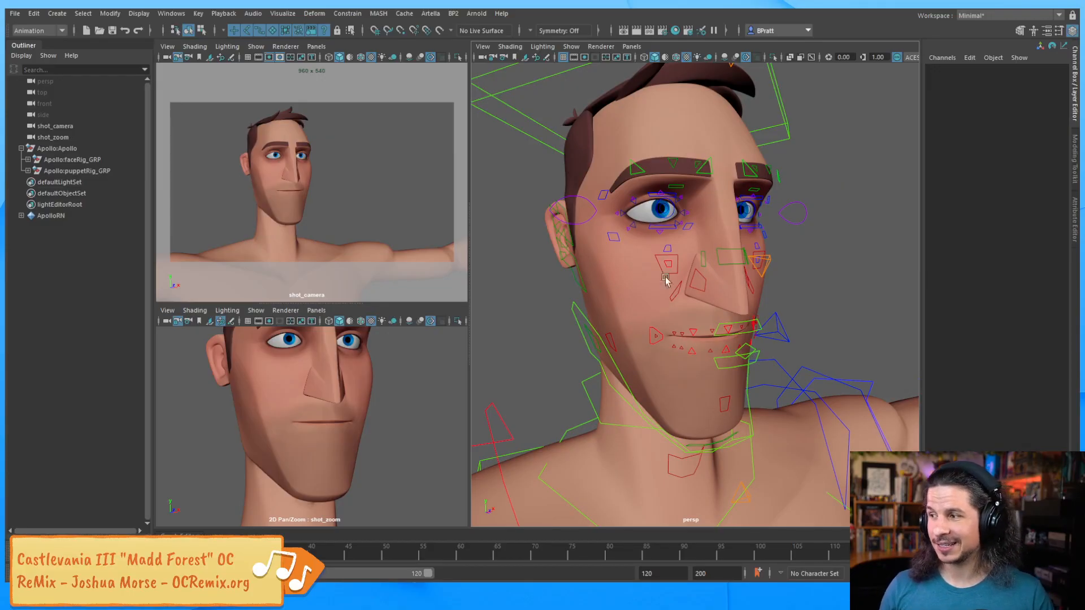
Move the character's right upper lip corner control to about X 8.82, Y 4.081 to form a smile.
{"action": "left_click", "coordinate": [653, 335]}
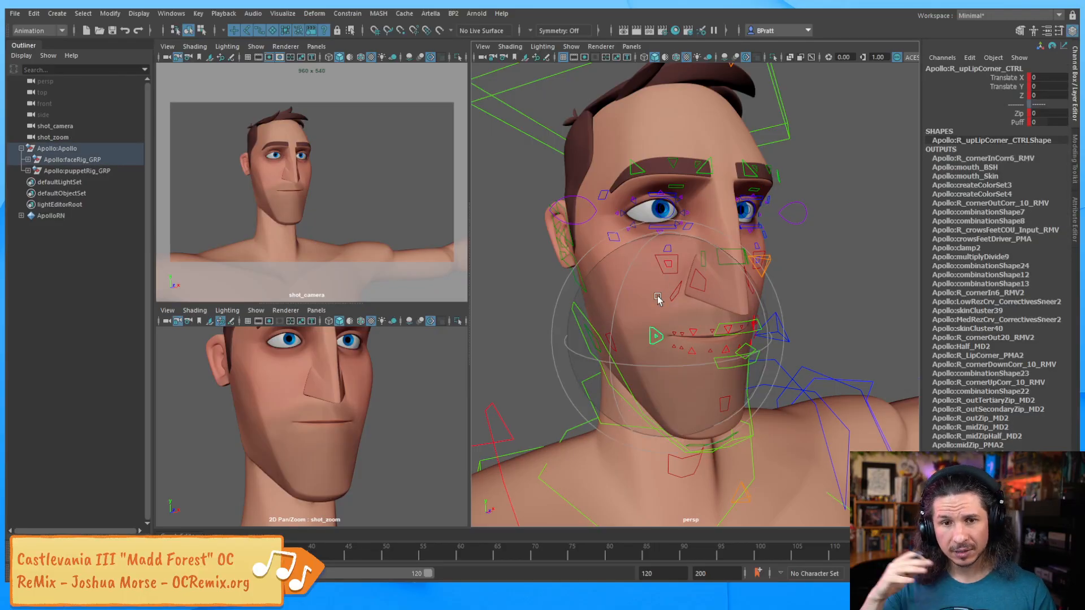
{"action": "key", "text": "w"}
{"action": "left_click_drag", "start_coordinate": [644, 312], "coordinate": [658, 298], "text": "alt"}
{"action": "mouse_move", "coordinate": [604, 256]}
{"action": "left_mouse_down"}
{"action": "mouse_move", "coordinate": [593, 235]}
{"action": "mouse_move", "coordinate": [606, 275]}
{"action": "left_mouse_up"}
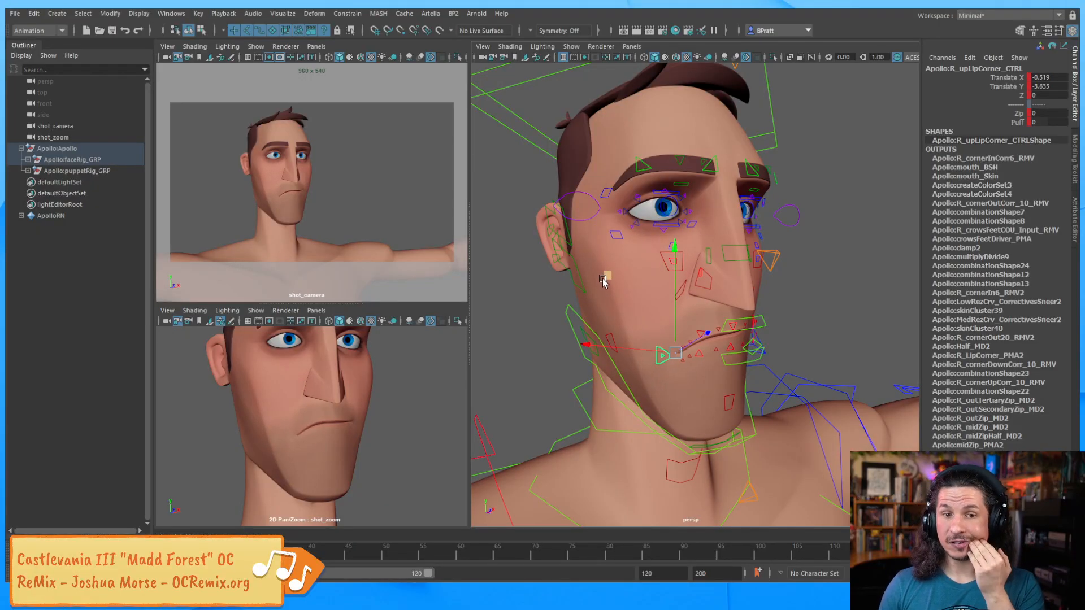
{"action": "left_click_drag", "start_coordinate": [608, 274], "coordinate": [570, 247]}
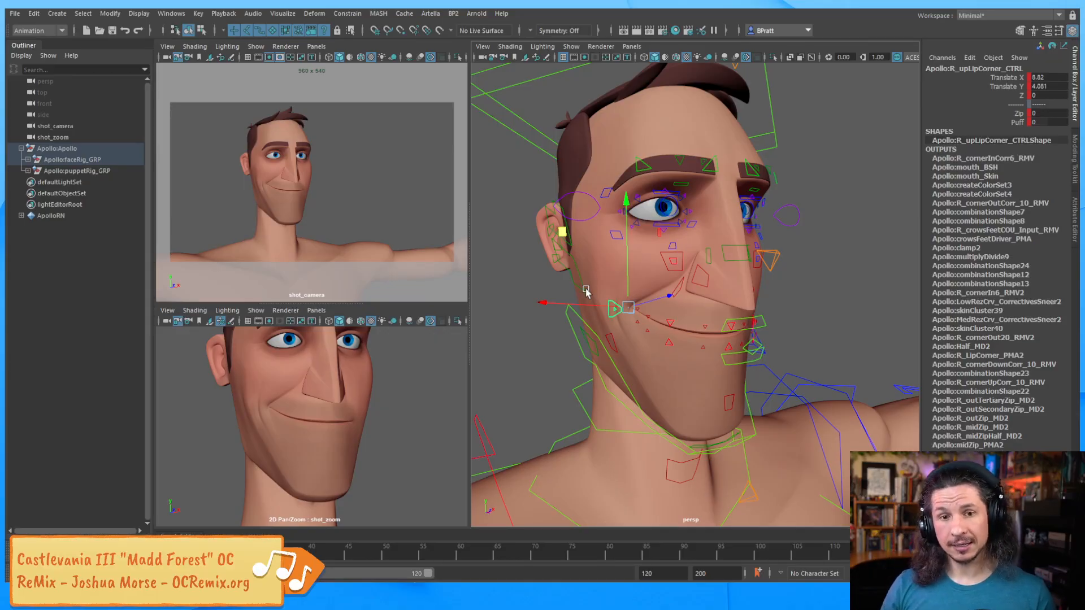
Overlay the wireframe on the shaded model in the perspective view, framing the right cheek and lip corner.
{"action": "left_click", "coordinate": [515, 47]}
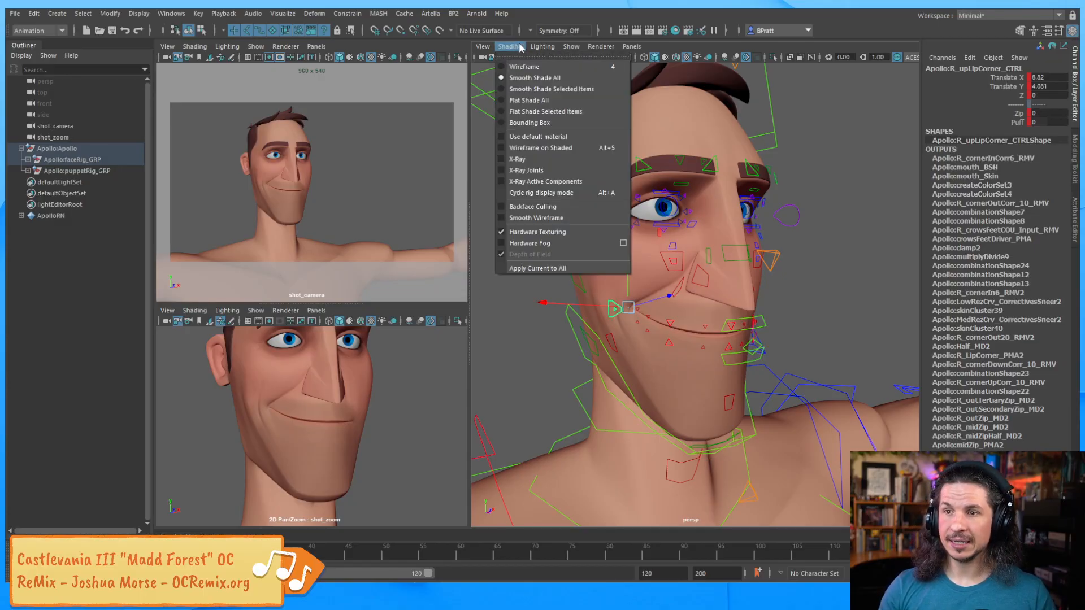
{"action": "left_click", "coordinate": [559, 154]}
{"action": "left_click_drag", "start_coordinate": [678, 281], "coordinate": [617, 236], "text": "alt"}
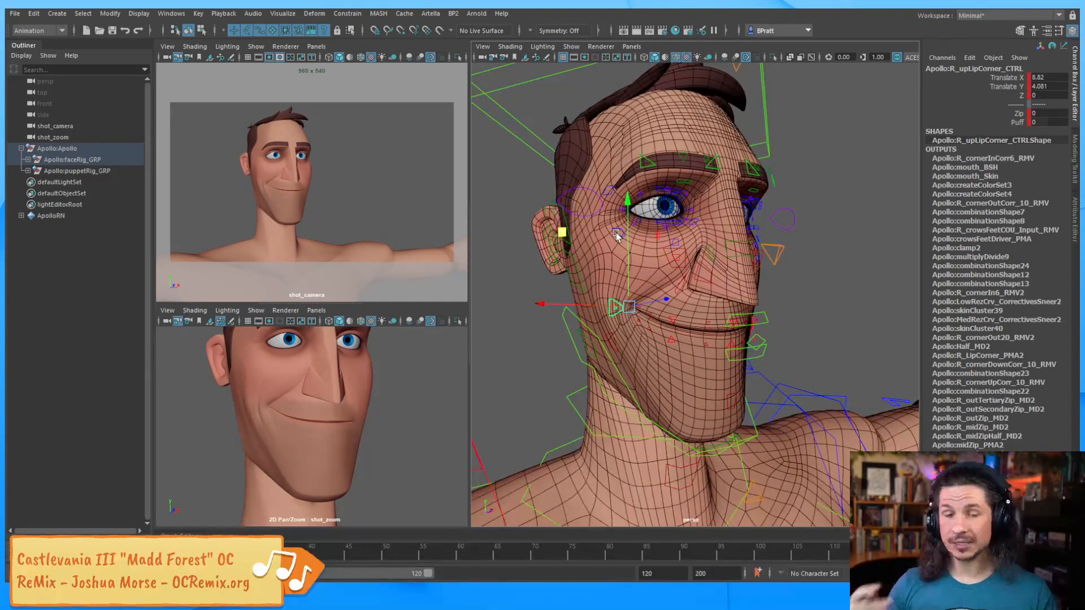
{"action": "right_click_drag", "start_coordinate": [616, 234], "coordinate": [718, 248], "text": "alt"}
{"action": "left_click_drag", "start_coordinate": [717, 248], "coordinate": [700, 282], "text": "alt"}
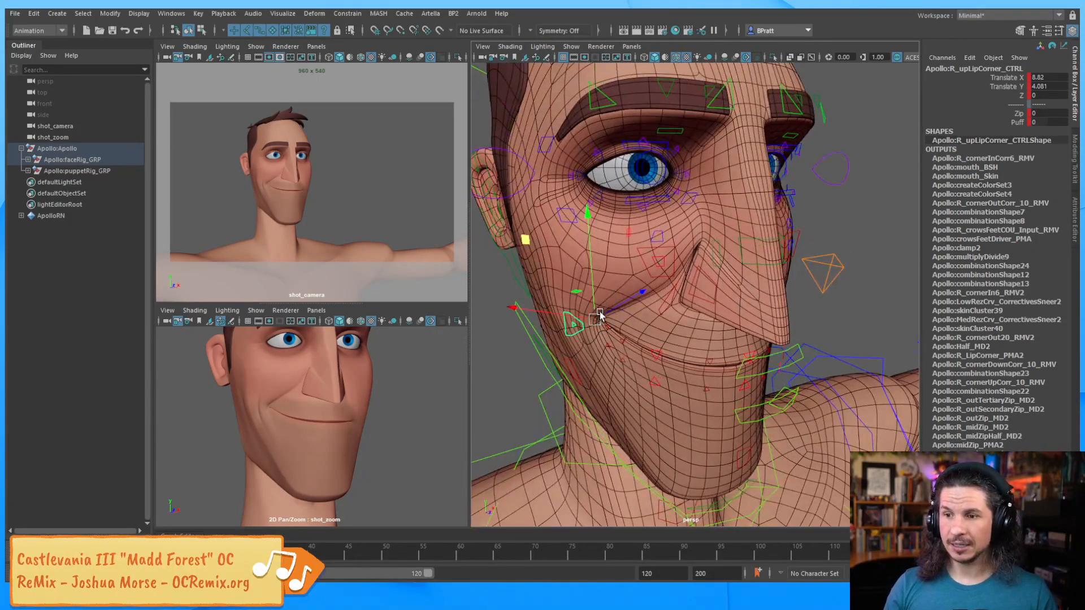
Move the right upper lip corner control to about X 11.15, Y 6.288 and the right lower orbital control to about Y -0.194.
{"action": "left_click_drag", "start_coordinate": [527, 243], "coordinate": [508, 220]}
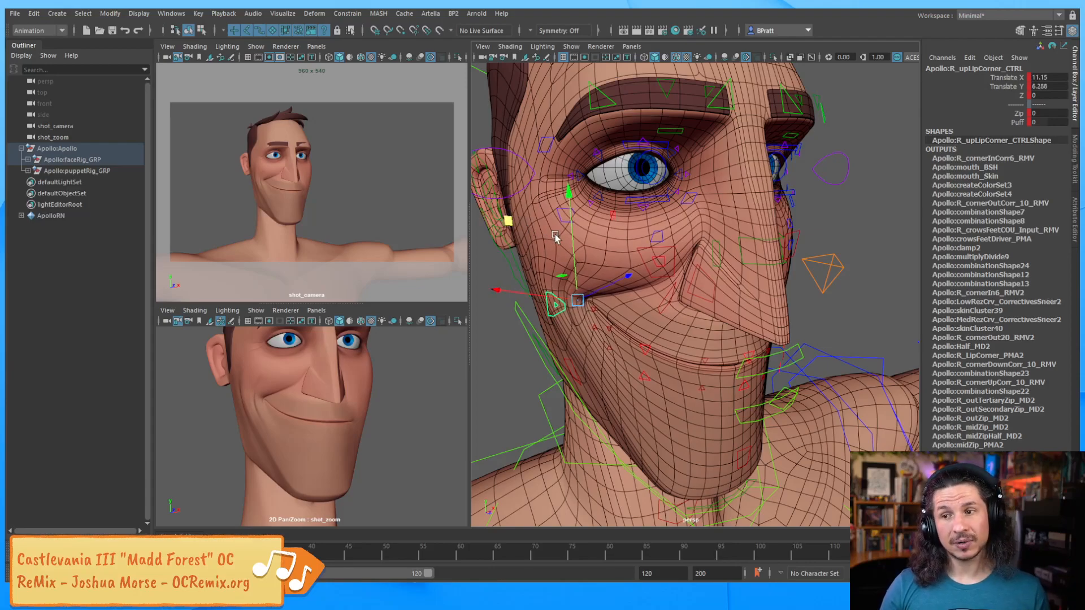
{"action": "left_click", "coordinate": [568, 215]}
{"action": "mouse_move", "coordinate": [483, 138]}
{"action": "left_mouse_down"}
{"action": "mouse_move", "coordinate": [480, 115]}
{"action": "mouse_move", "coordinate": [484, 142]}
{"action": "left_mouse_up"}
{"action": "left_click_drag", "start_coordinate": [652, 232], "coordinate": [654, 203]}
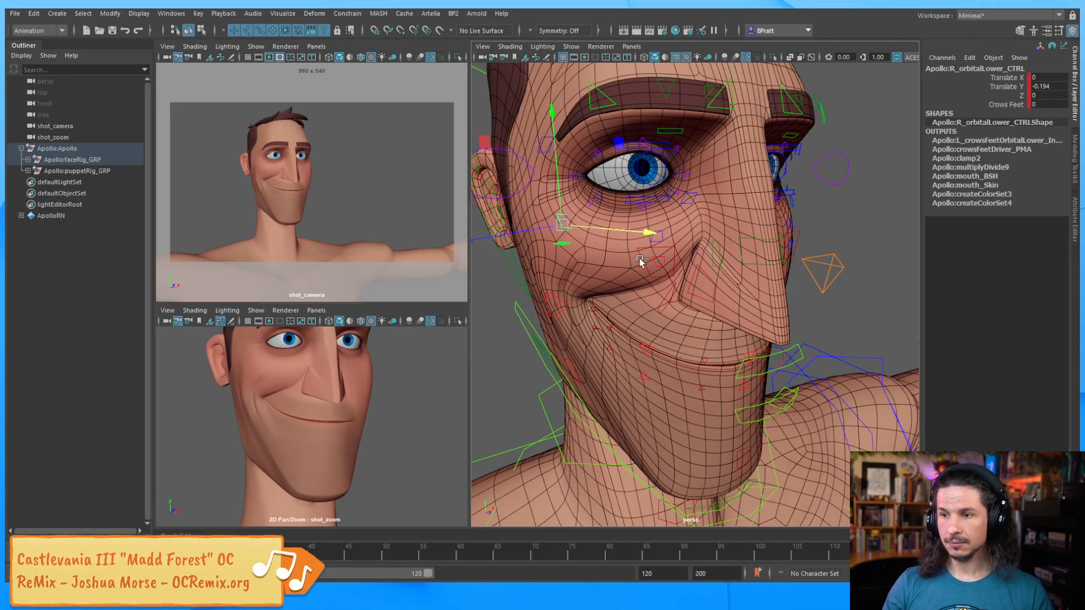
Undo the right lower orbital and upper lip corner moves back to the neutral closed-mouth pose.
{"action": "left_click", "coordinate": [657, 286]}
{"action": "key", "text": "ctrl+z"}
{"action": "key", "text": "ctrl+z"}
{"action": "key", "text": "ctrl+z"}
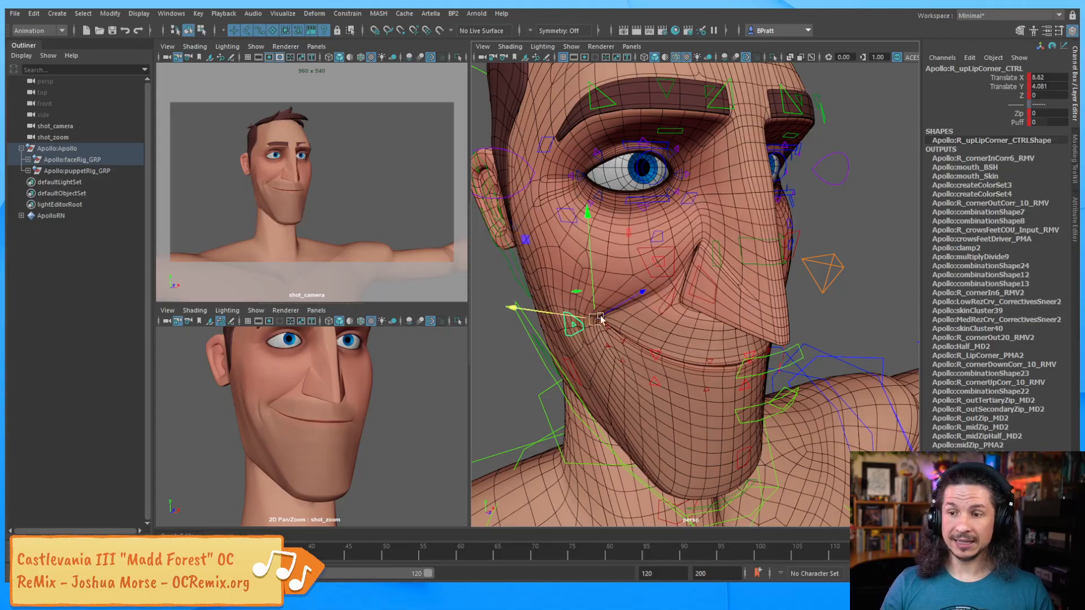
{"action": "key", "text": "ctrl+z"}
{"action": "key", "text": "ctrl+z"}
{"action": "key", "text": "ctrl+z"}
{"action": "key", "text": "ctrl+z"}
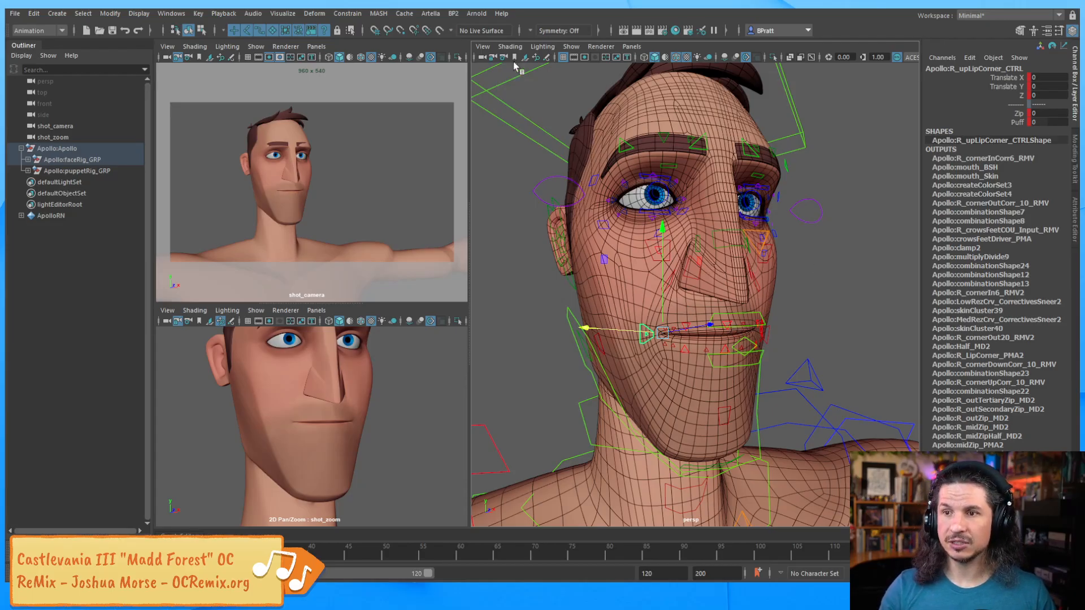
Turn off the wireframe overlay in the perspective view and clear the control selection.
{"action": "key", "text": "alt+5"}
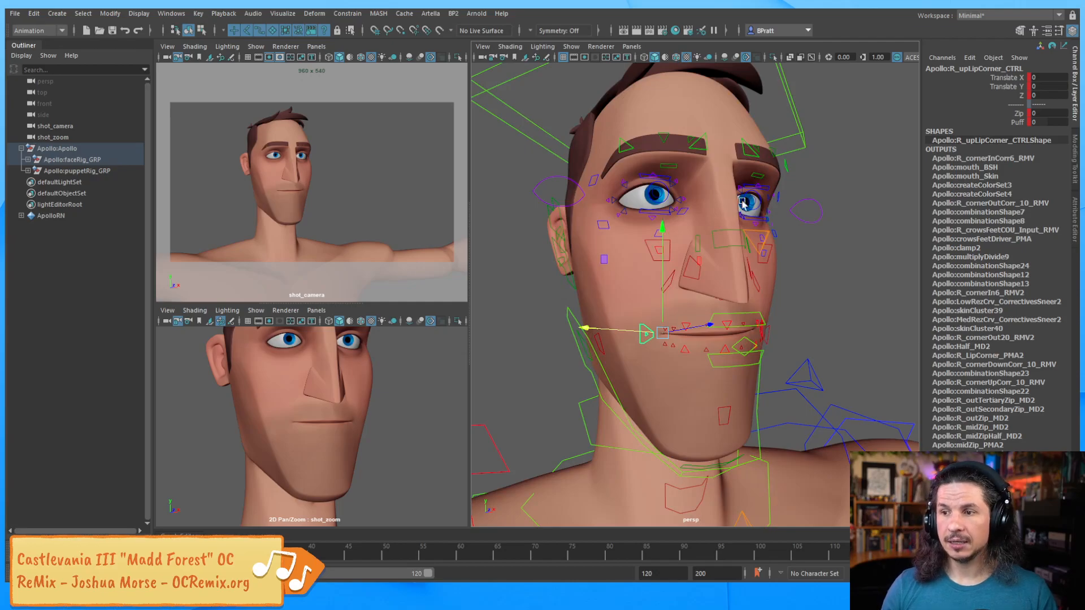
{"action": "left_click_drag", "start_coordinate": [650, 251], "coordinate": [676, 273], "text": "alt"}
{"action": "right_click_drag", "start_coordinate": [675, 274], "coordinate": [635, 280], "text": "alt"}
{"action": "left_click_drag", "start_coordinate": [635, 281], "coordinate": [655, 267], "text": "alt"}
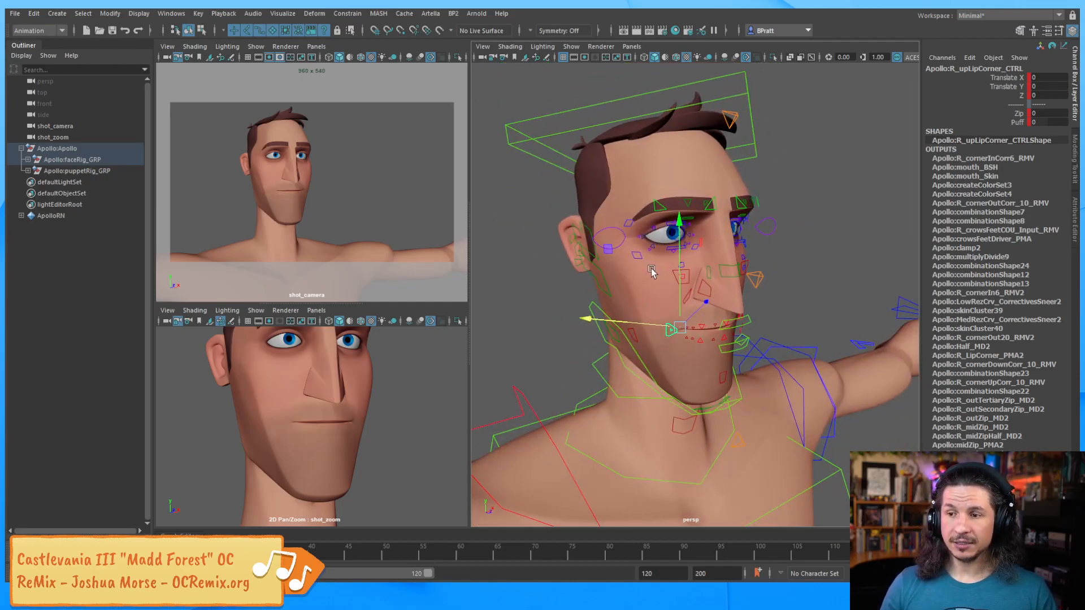
{"action": "left_click", "coordinate": [555, 351]}
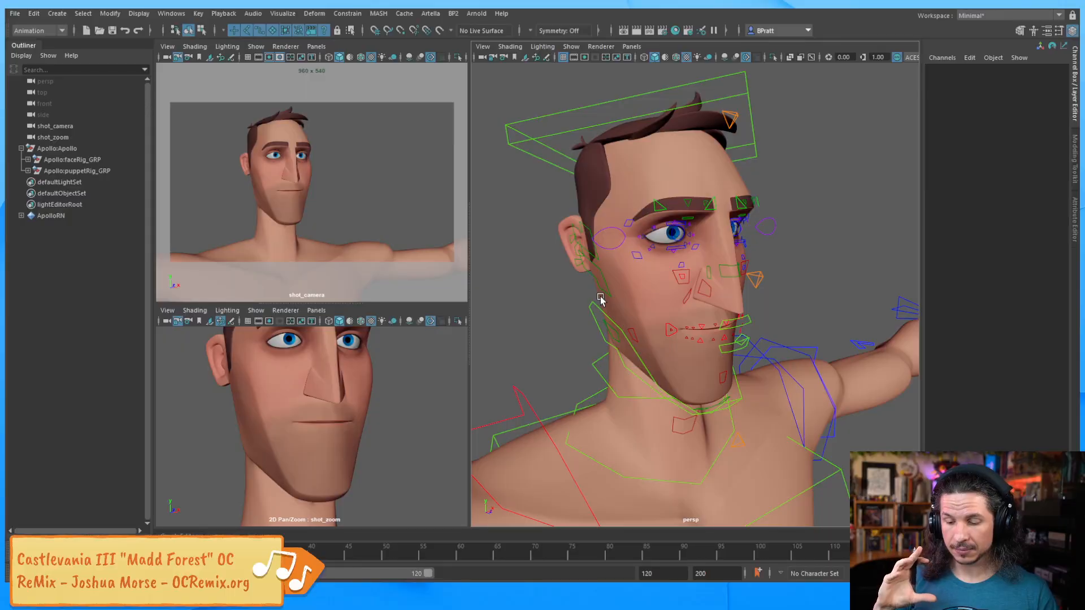
Switch the perspective view to flat lighting and hide the rig controls to check the face's flat silhouette.
{"action": "left_click", "coordinate": [542, 47]}
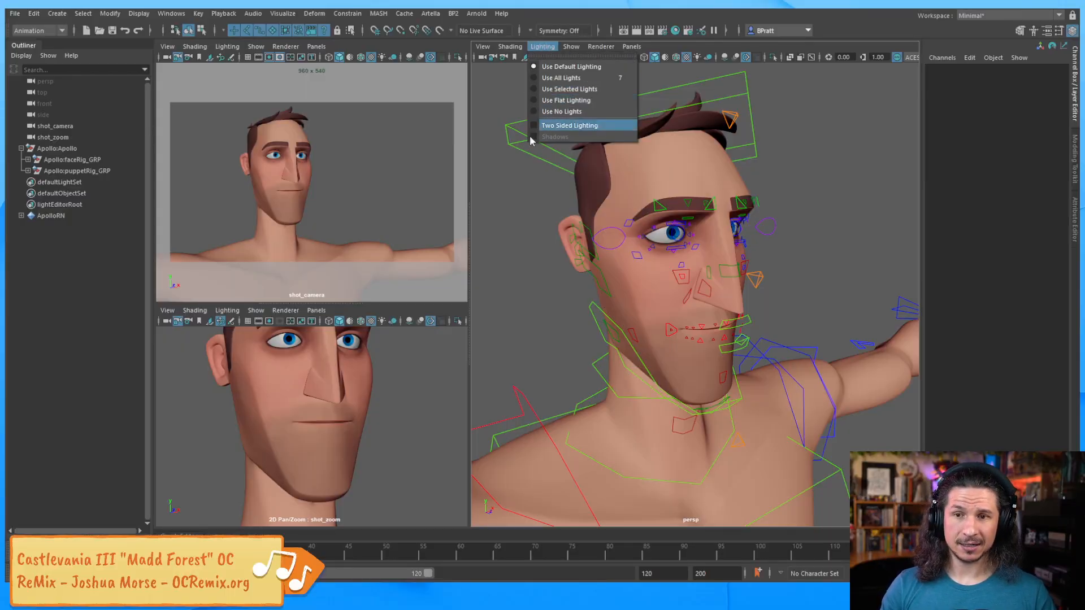
{"action": "left_click", "coordinate": [528, 199]}
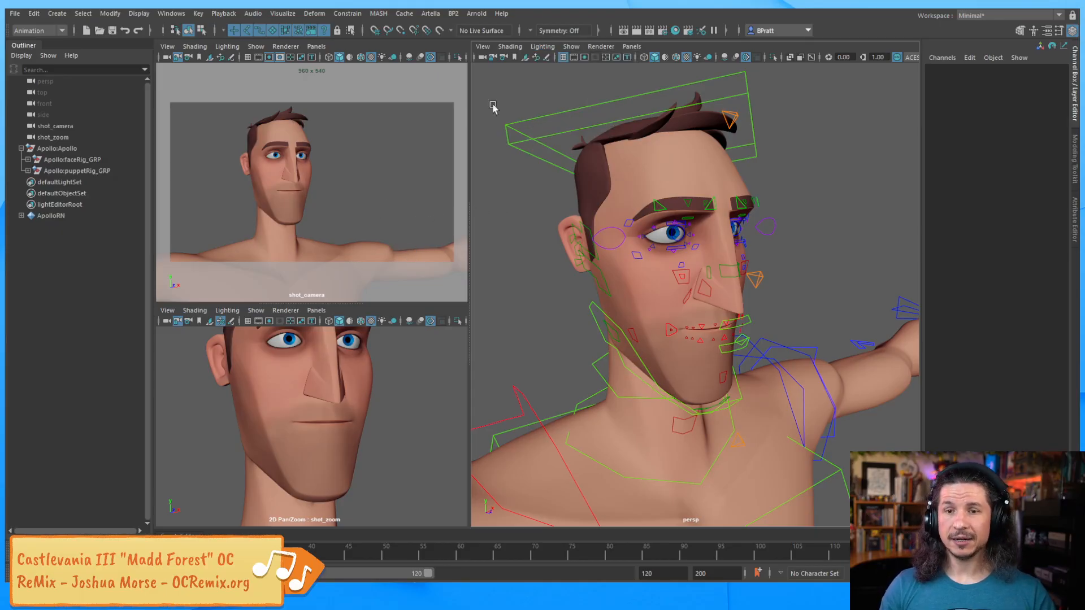
{"action": "left_click", "coordinate": [549, 47]}
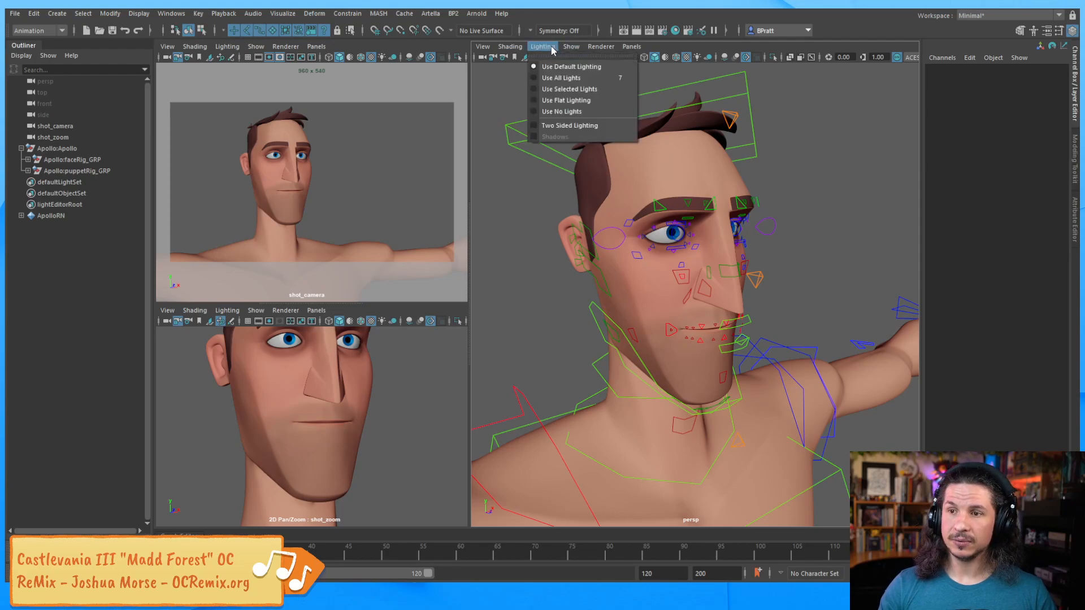
{"action": "left_click", "coordinate": [566, 102]}
{"action": "left_click_drag", "start_coordinate": [642, 267], "coordinate": [595, 281], "text": "alt"}
{"action": "key", "text": "alt+1"}
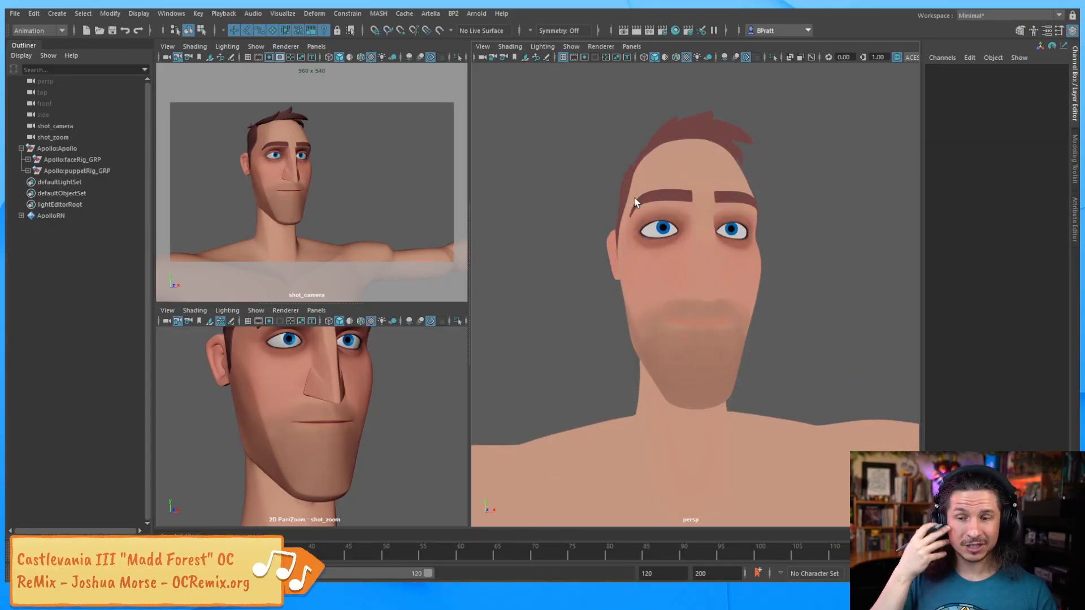
{"action": "left_click_drag", "start_coordinate": [642, 339], "coordinate": [648, 338], "text": "alt"}
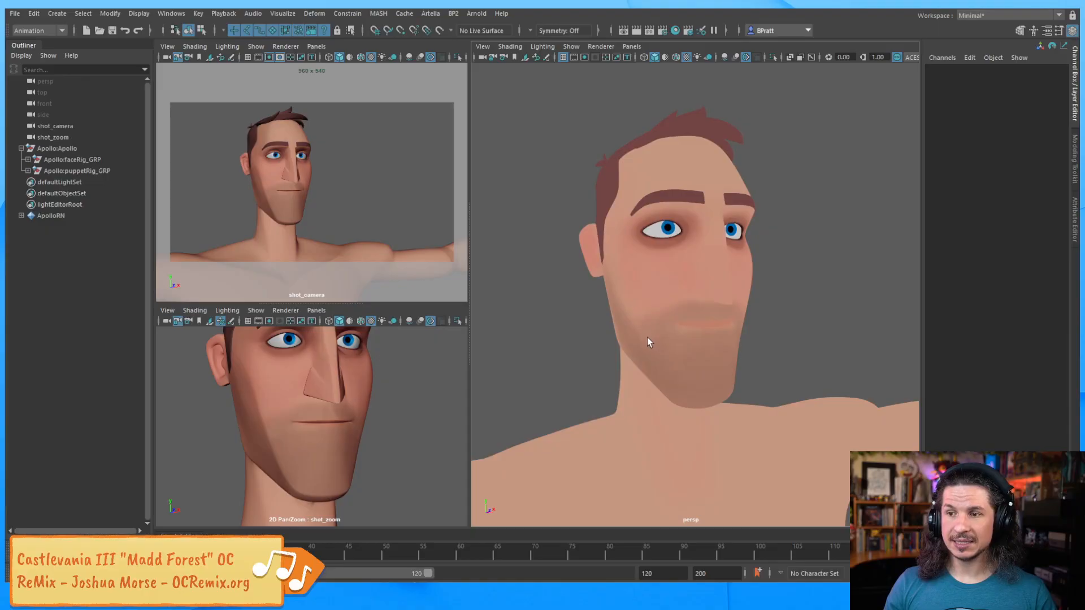
{"action": "right_click_drag", "start_coordinate": [647, 338], "coordinate": [681, 238], "text": "alt"}
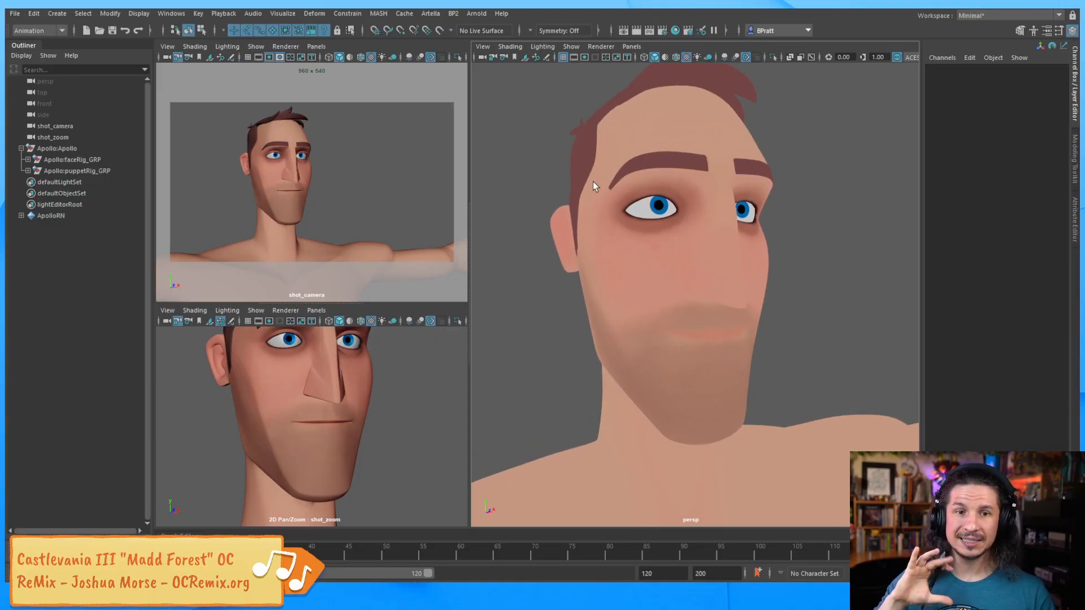
Show the rig controls again and rotate the jaw control open to about X 12.913, Y 1.621, Z -4.789.
{"action": "key", "text": "alt+1"}
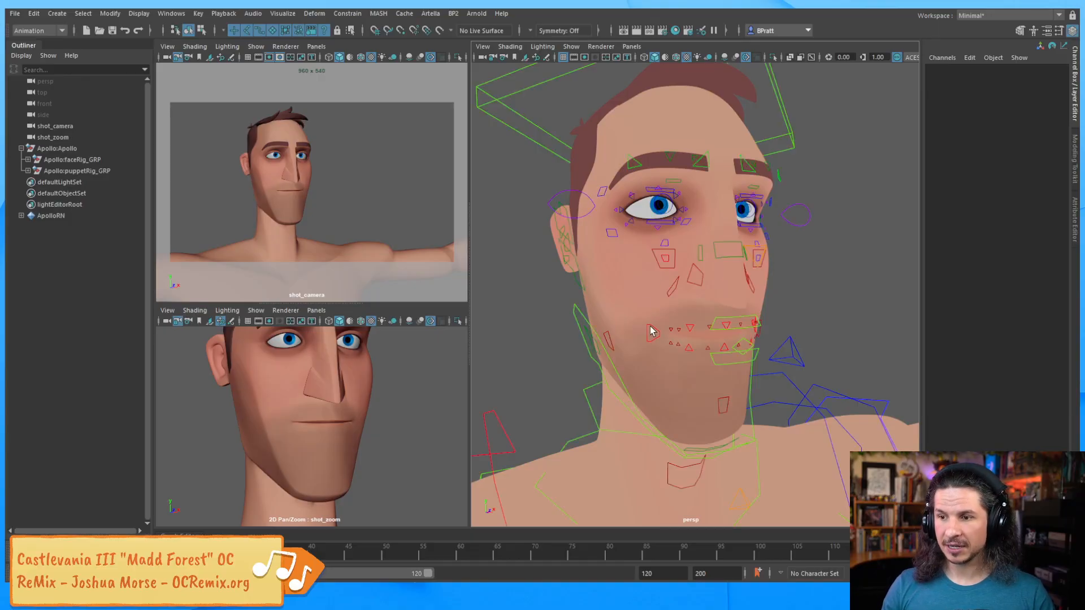
{"action": "left_click", "coordinate": [648, 330]}
{"action": "left_click", "coordinate": [675, 448]}
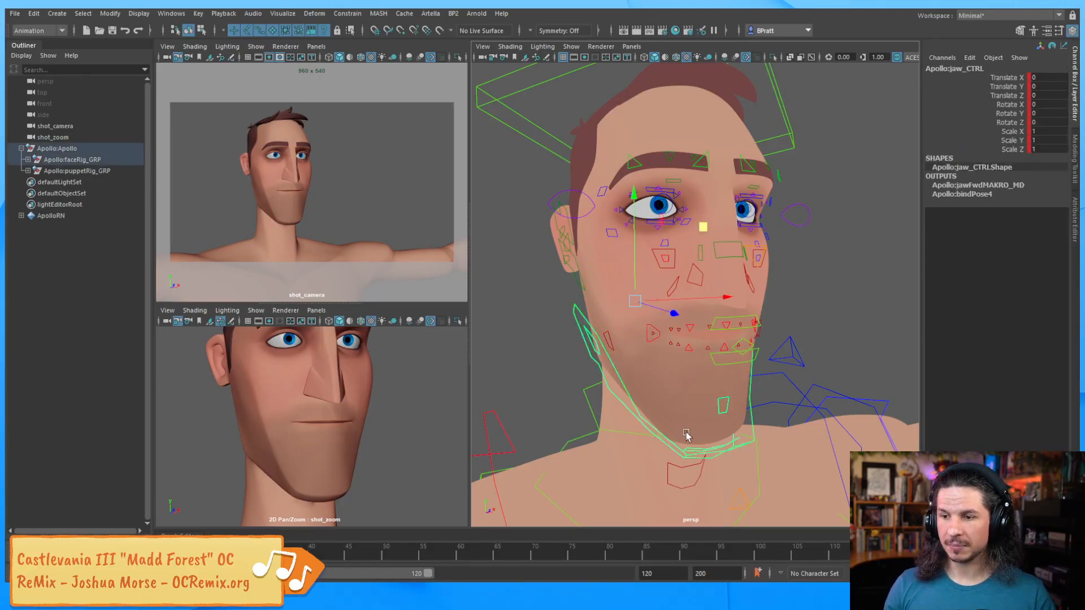
{"action": "mouse_move", "coordinate": [705, 353]}
{"action": "left_mouse_down"}
{"action": "mouse_move", "coordinate": [700, 390]}
{"action": "mouse_move", "coordinate": [703, 372]}
{"action": "left_mouse_up"}
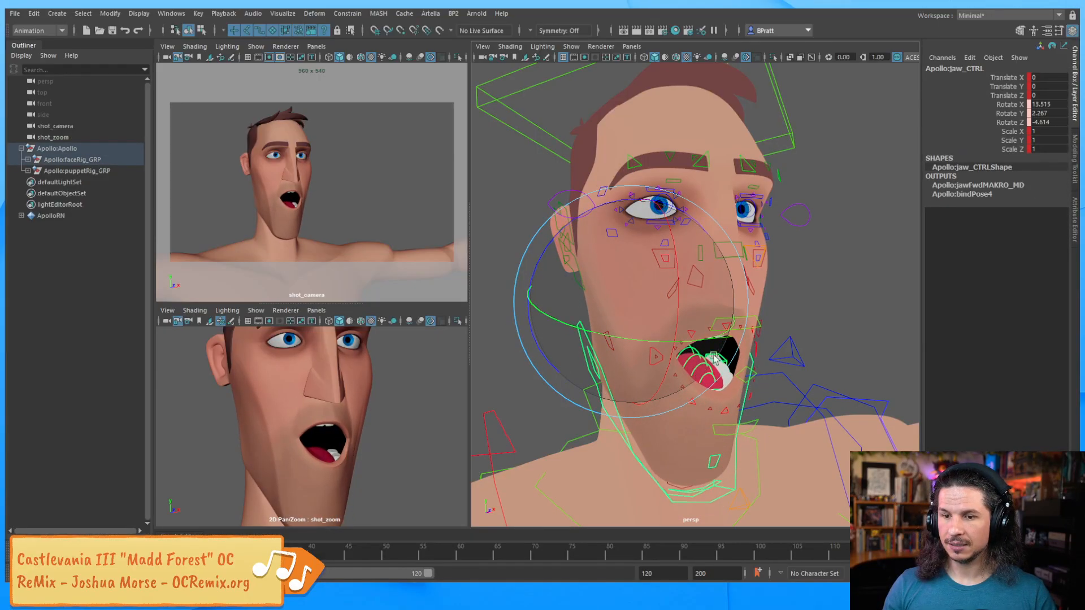
Clear the selection and hide the rig controls to view the open mouth under flat lighting.
{"action": "left_click", "coordinate": [722, 311]}
{"action": "left_click_drag", "start_coordinate": [723, 310], "coordinate": [734, 312], "text": "alt"}
{"action": "right_click_drag", "start_coordinate": [734, 312], "coordinate": [684, 328], "text": "alt"}
{"action": "key", "text": "alt+1"}
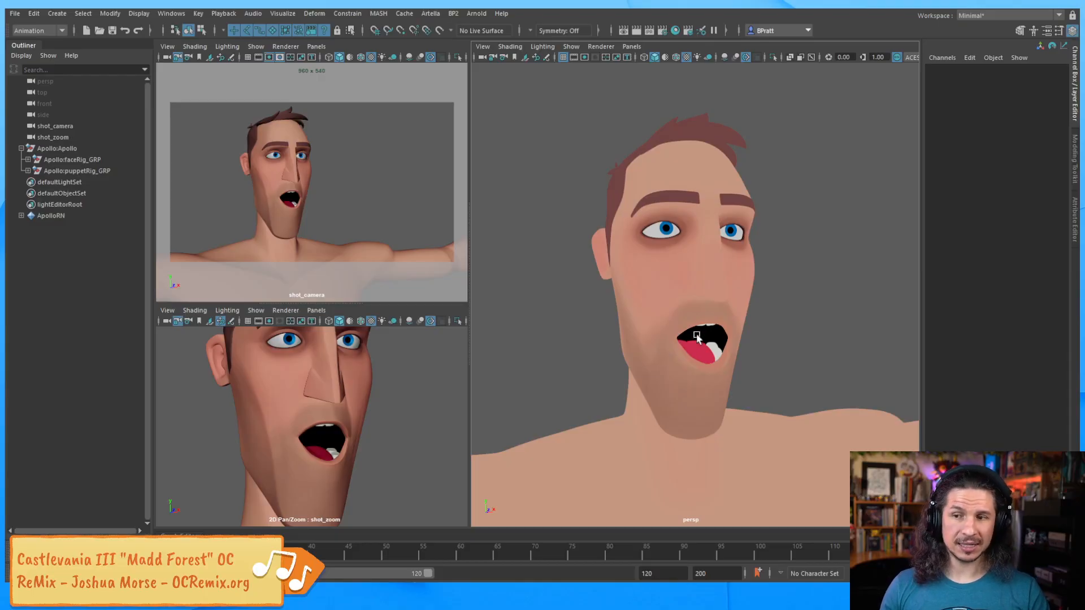
{"action": "left_click", "coordinate": [623, 387]}
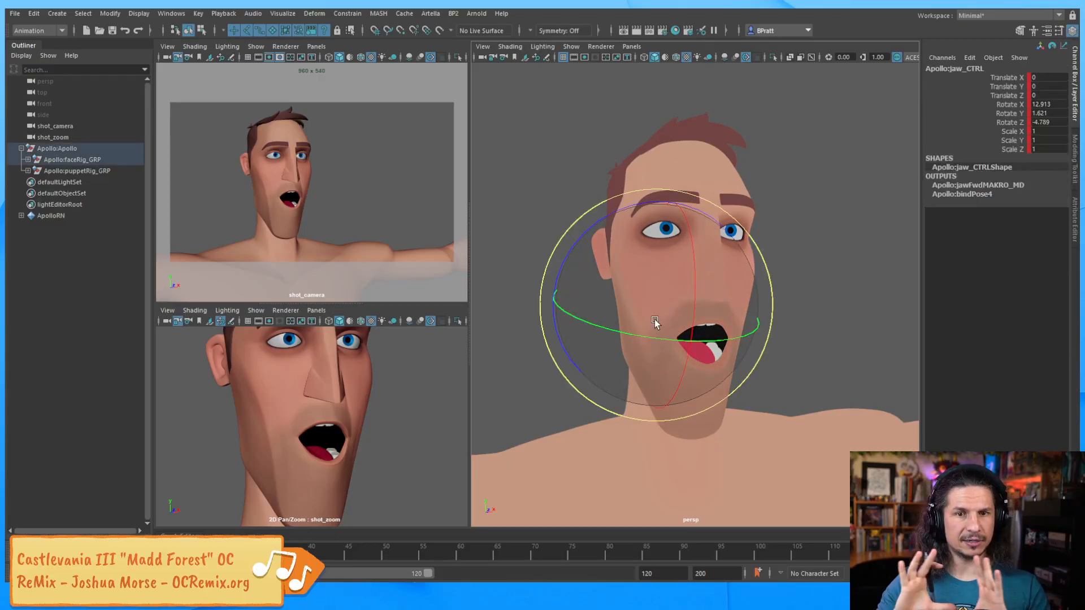
{"action": "left_click", "coordinate": [846, 287]}
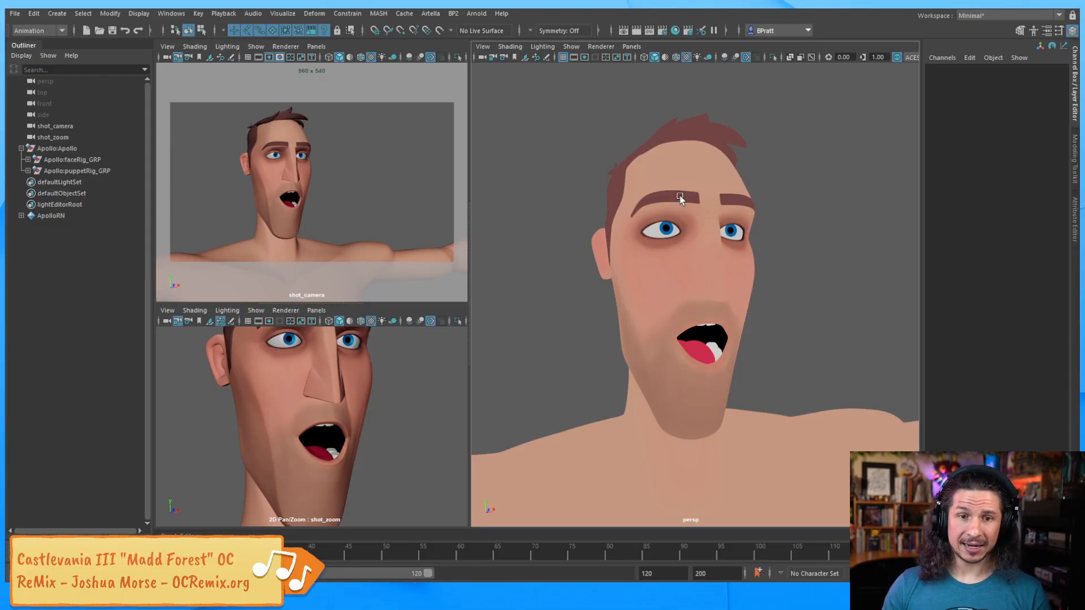
Display the perspective view shaded without textures and apply flat lighting to it.
{"action": "key", "text": "5"}
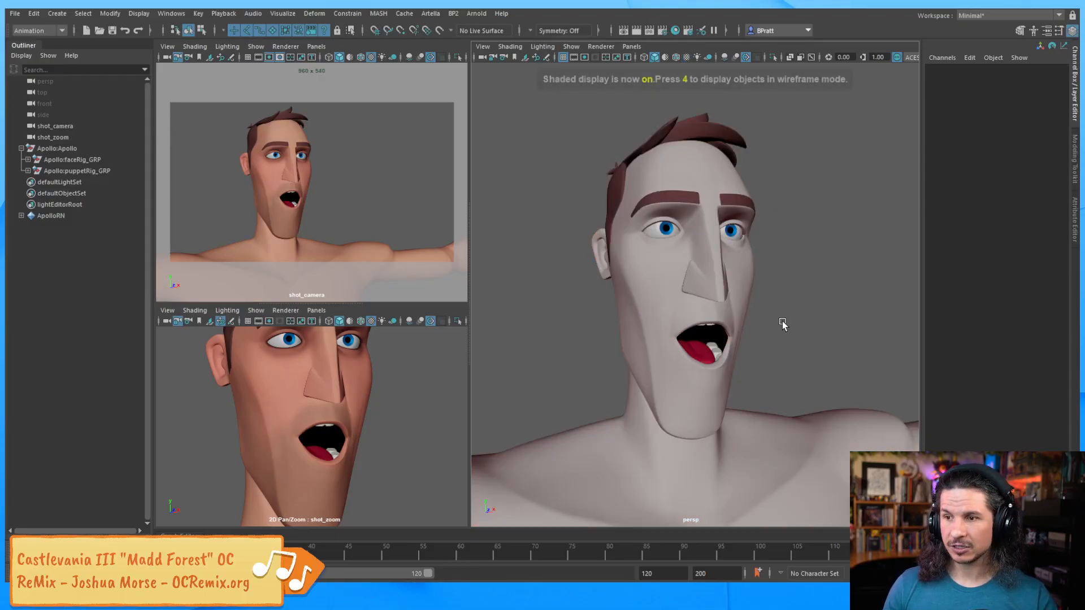
{"action": "left_click", "coordinate": [543, 46]}
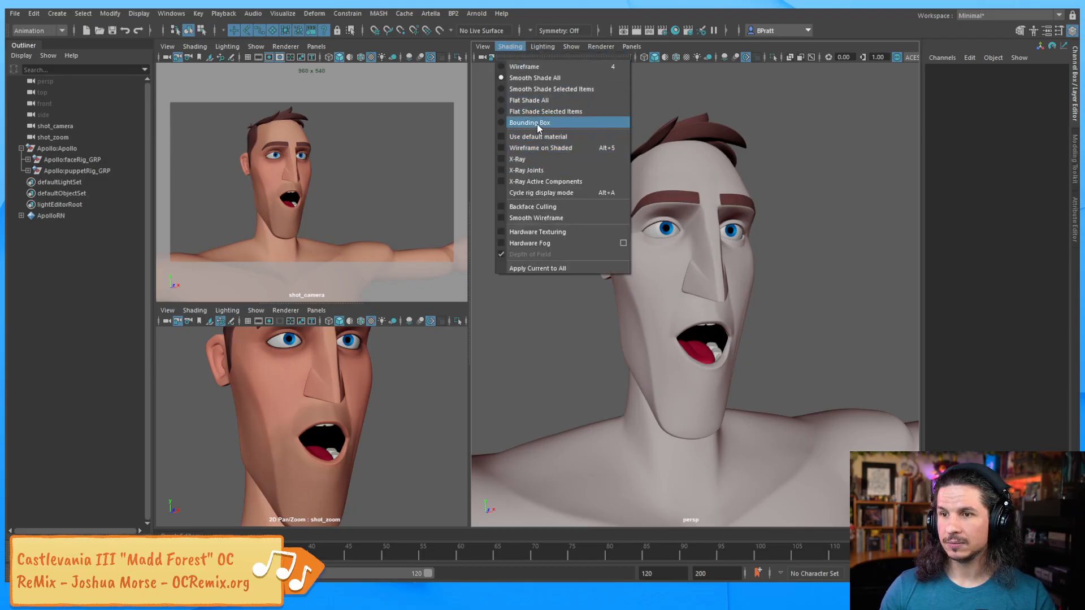
{"action": "mouse_move", "coordinate": [543, 46]}
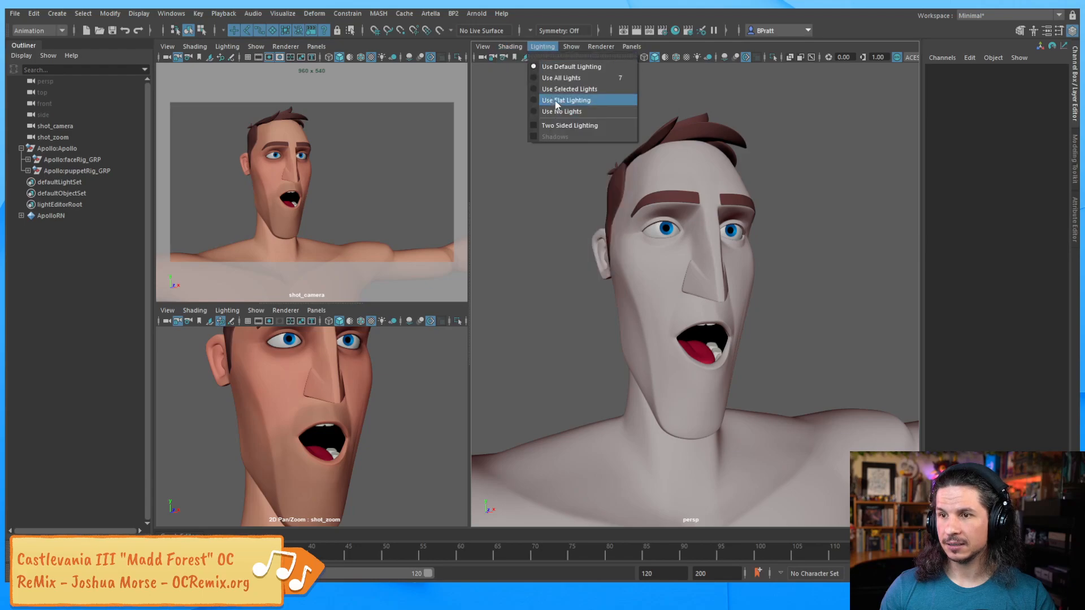
{"action": "left_click", "coordinate": [558, 100]}
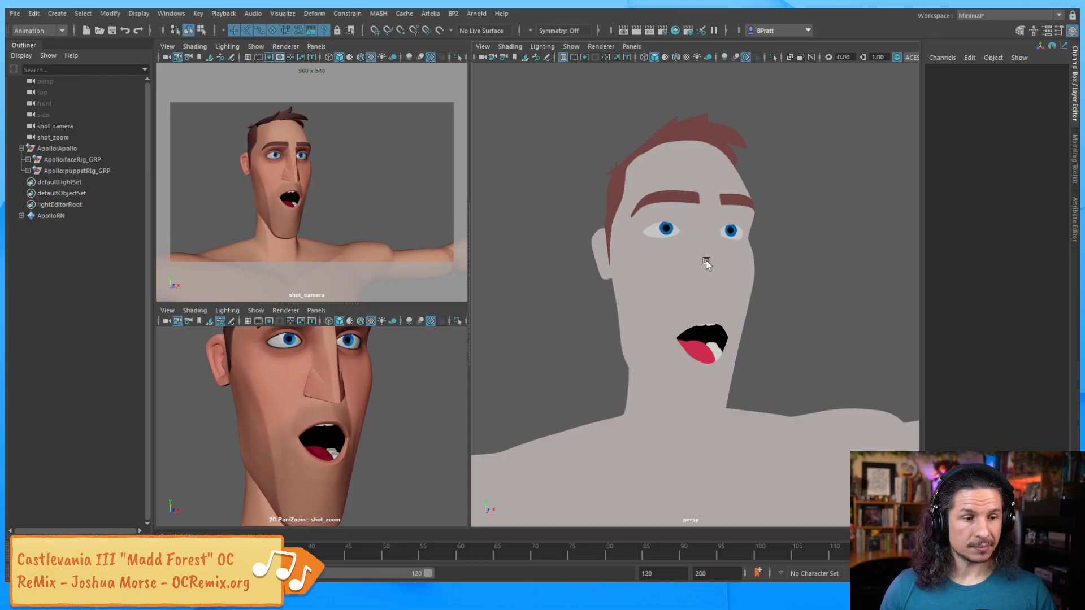
Restore default lighting and textured shading in the perspective view.
{"action": "left_click", "coordinate": [540, 46]}
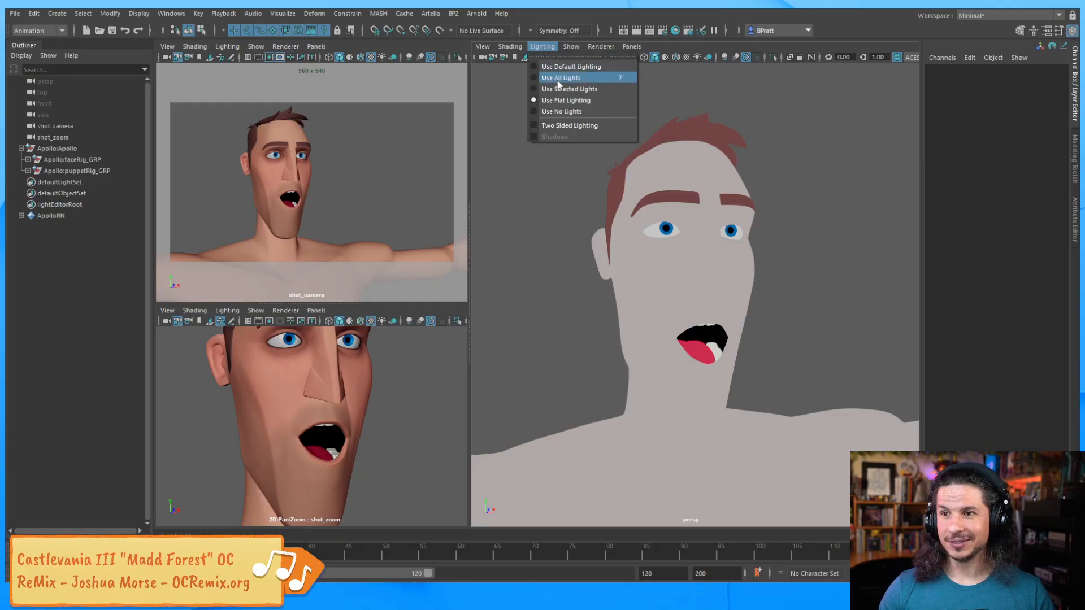
{"action": "left_click", "coordinate": [555, 66]}
{"action": "key", "text": "6"}
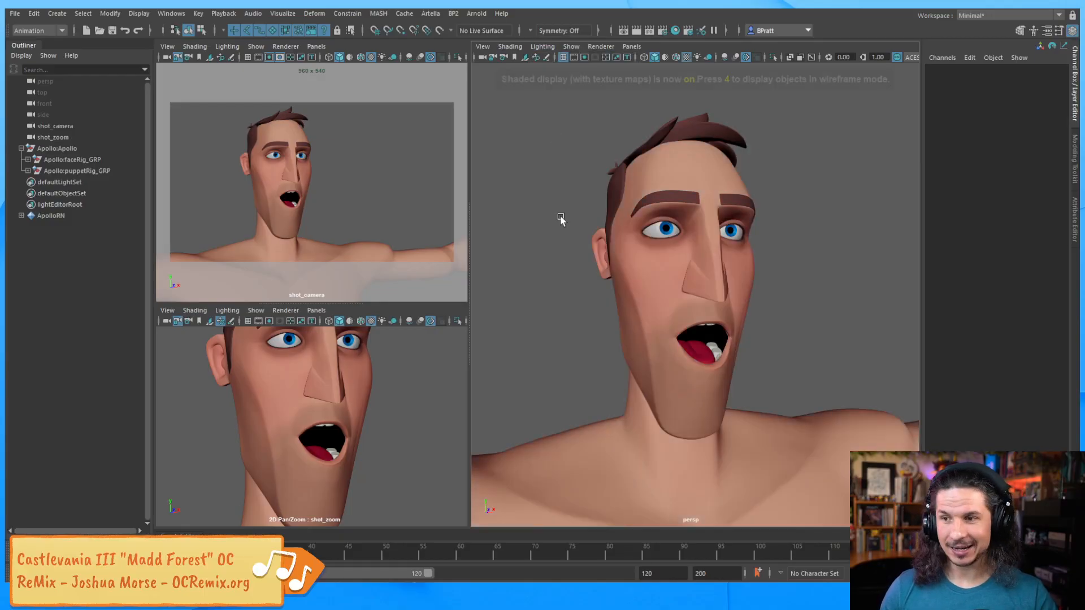
{"action": "left_click_drag", "start_coordinate": [754, 328], "coordinate": [770, 283], "text": "alt"}
{"action": "left_click_drag", "start_coordinate": [653, 252], "coordinate": [724, 267], "text": "alt"}
Undo the jaw rotation, clear the selection and make the shot_camera view active.
{"action": "key", "text": "ctrl+z"}
{"action": "key", "text": "ctrl+z"}
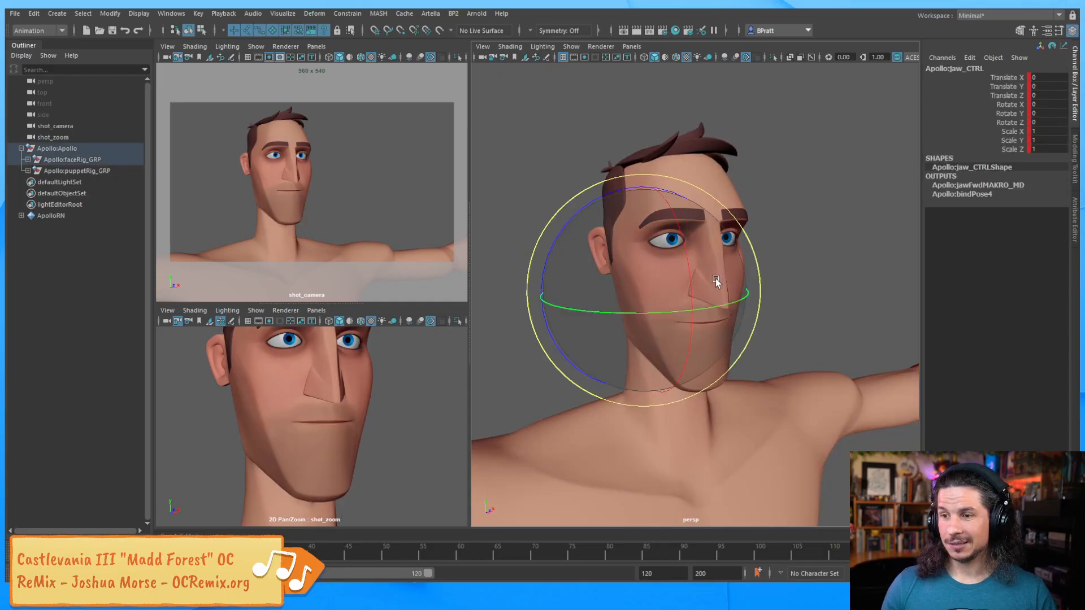
{"action": "key", "text": "ctrl+z"}
{"action": "key", "text": "q"}
{"action": "left_click_drag", "start_coordinate": [651, 295], "coordinate": [591, 236], "text": "alt"}
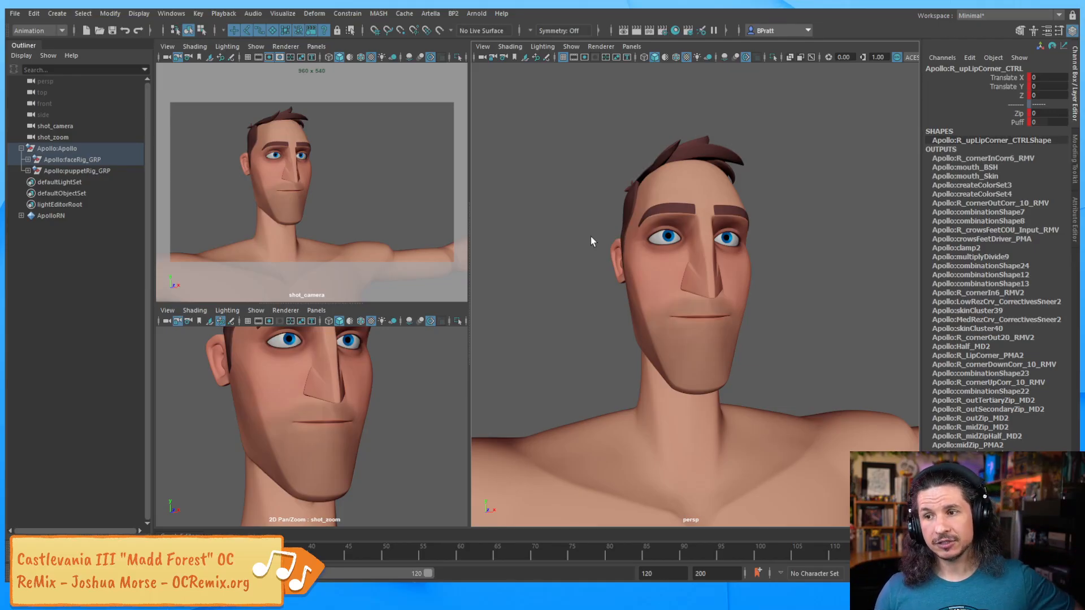
{"action": "left_click", "coordinate": [387, 145]}
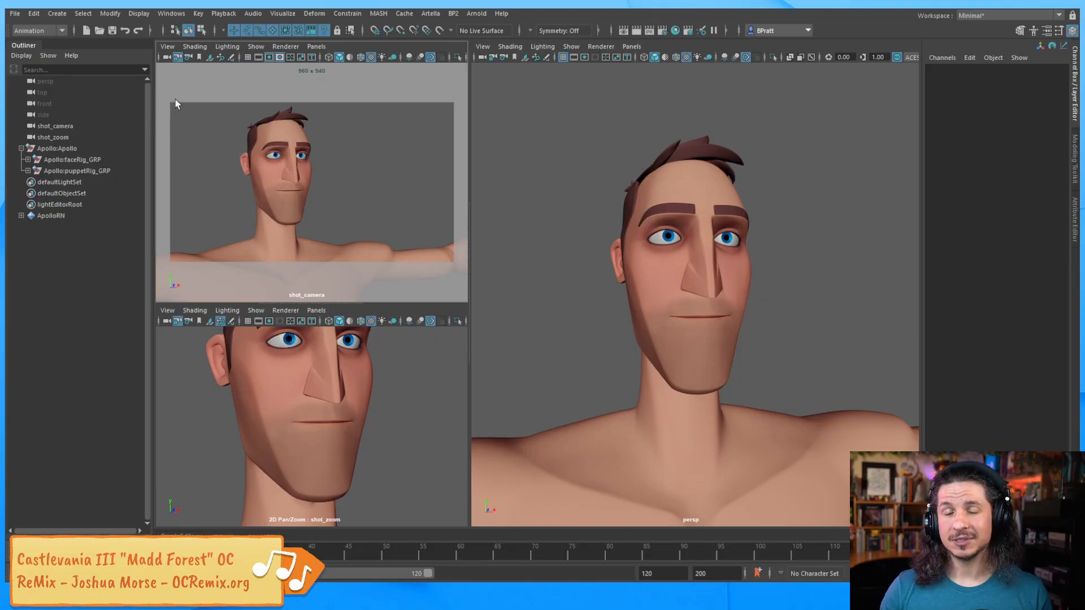
{"action": "left_click", "coordinate": [167, 56]}
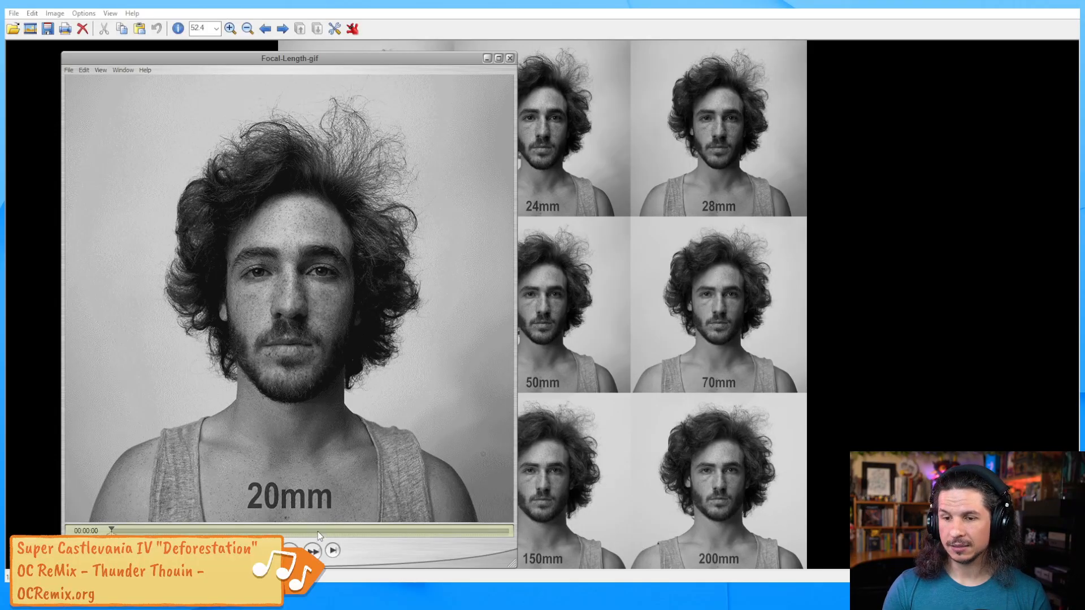
Play and scrub through Focal-Length.gif in the media player to compare the portrait at focal lengths from 20mm to 200mm.
{"action": "left_click", "coordinate": [291, 551]}
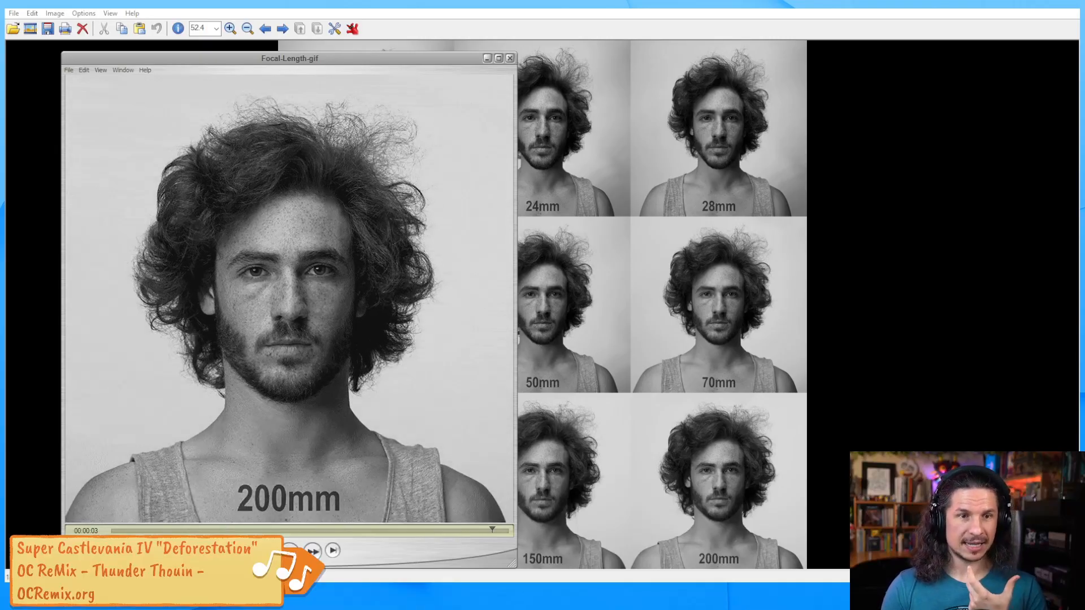
{"action": "left_click", "coordinate": [100, 70]}
{"action": "left_click", "coordinate": [129, 196]}
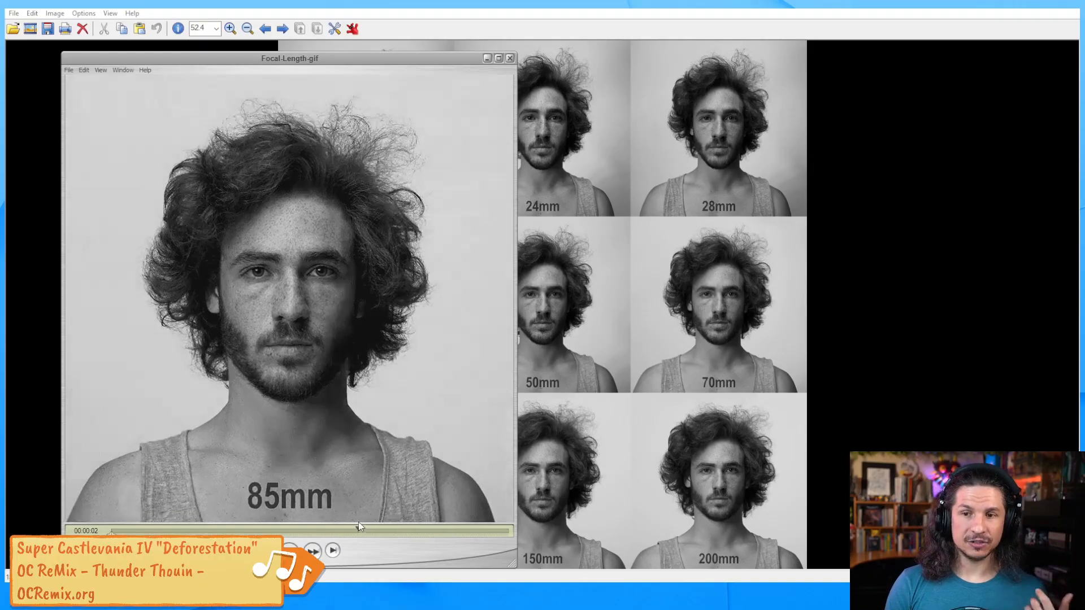
{"action": "left_click_drag", "start_coordinate": [362, 525], "coordinate": [379, 525]}
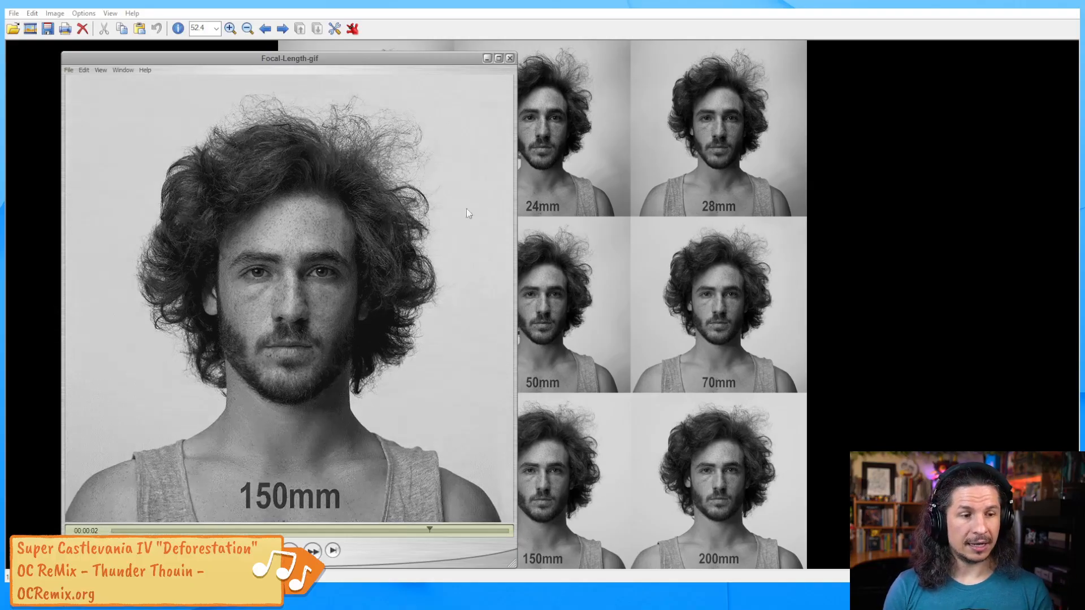
Close the portrait animation and compare the focal length settings of shot_camera and the perspective camera.
{"action": "left_click", "coordinate": [509, 58]}
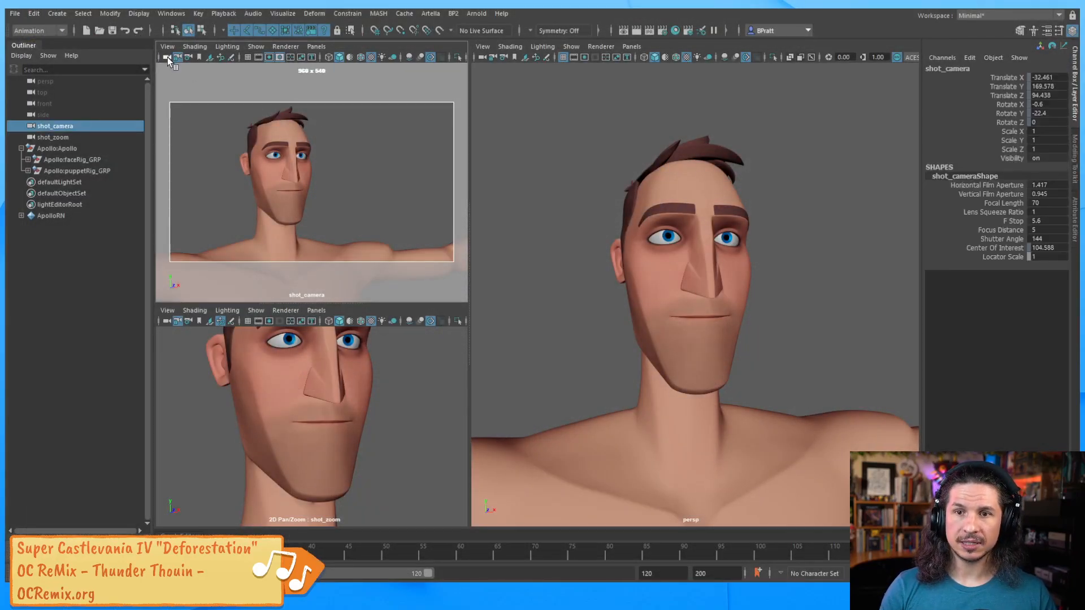
{"action": "left_click", "coordinate": [1004, 204]}
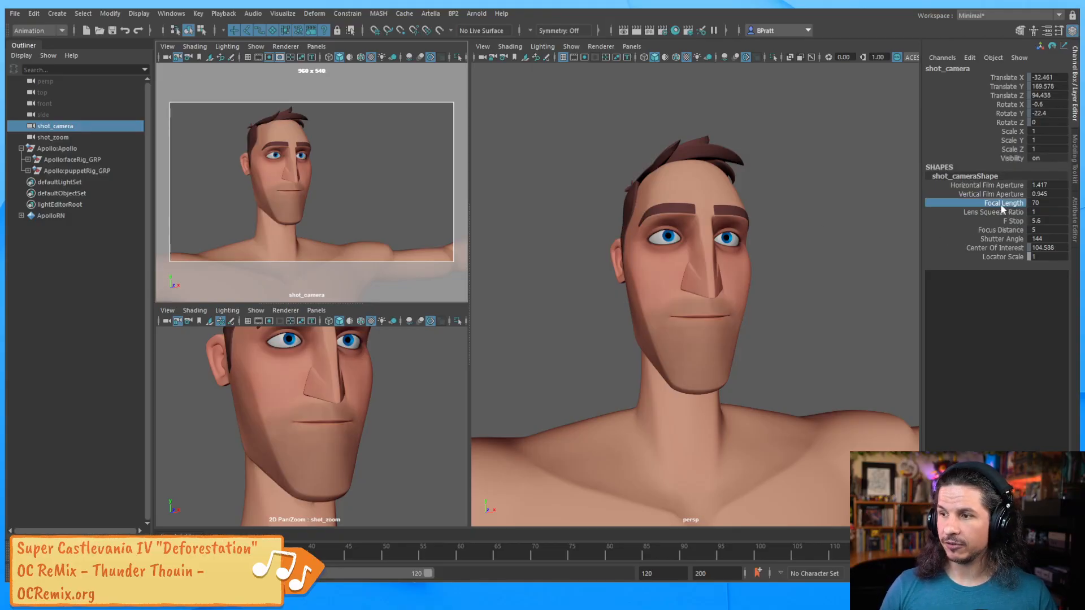
{"action": "left_click", "coordinate": [481, 56]}
{"action": "left_click", "coordinate": [1047, 203]}
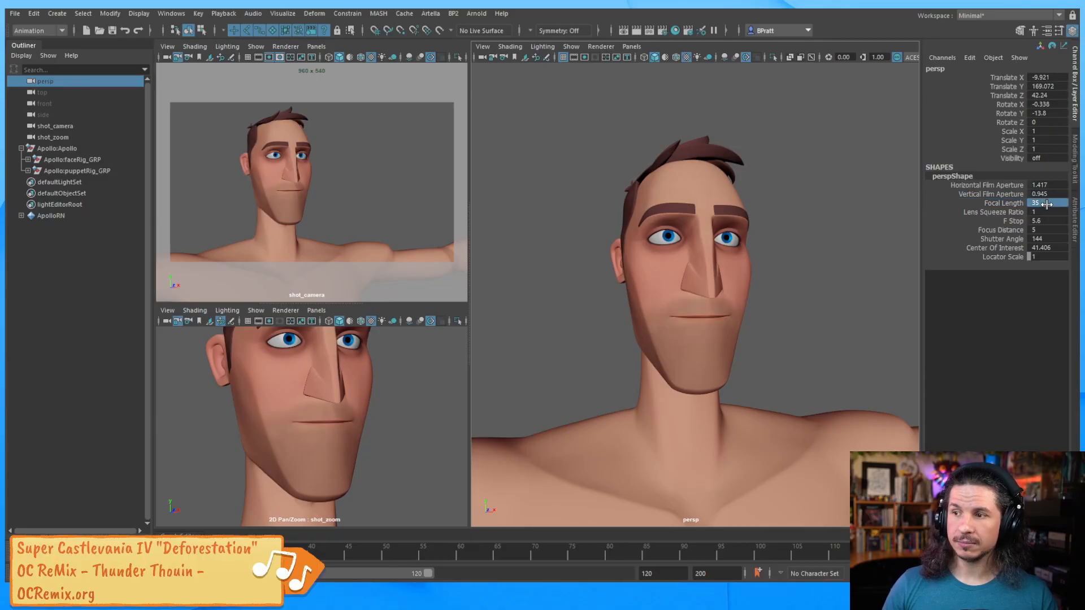
Try a focal length of 100 on shot_camera, restore it to 70 and clear the selection.
{"action": "left_click", "coordinate": [170, 55]}
{"action": "left_click", "coordinate": [178, 57]}
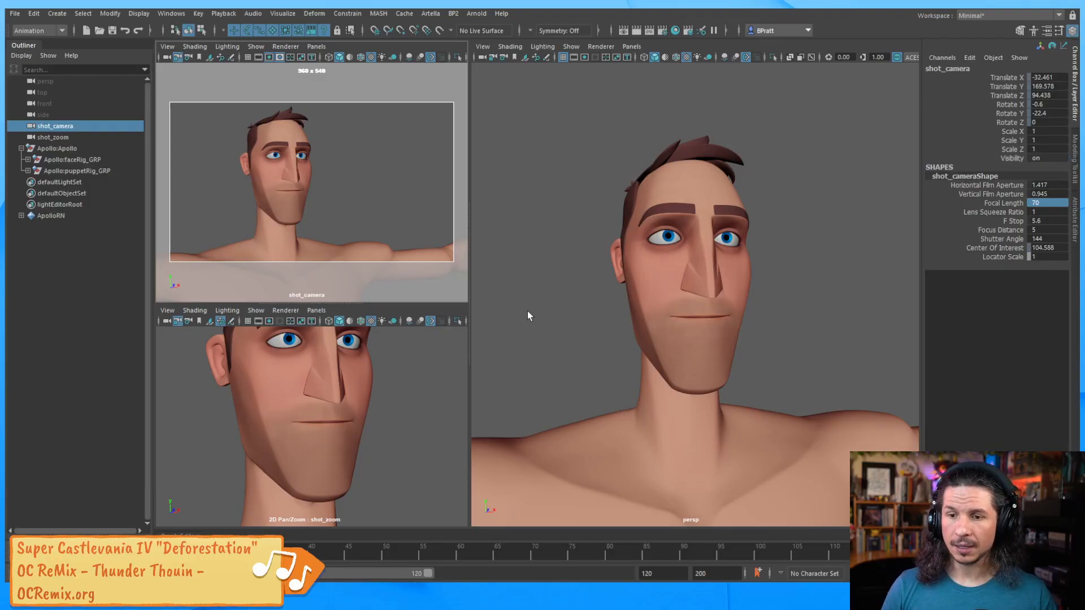
{"action": "double_click", "coordinate": [1046, 202]}
{"action": "type", "text": "100"}
{"action": "key", "text": "Return"}
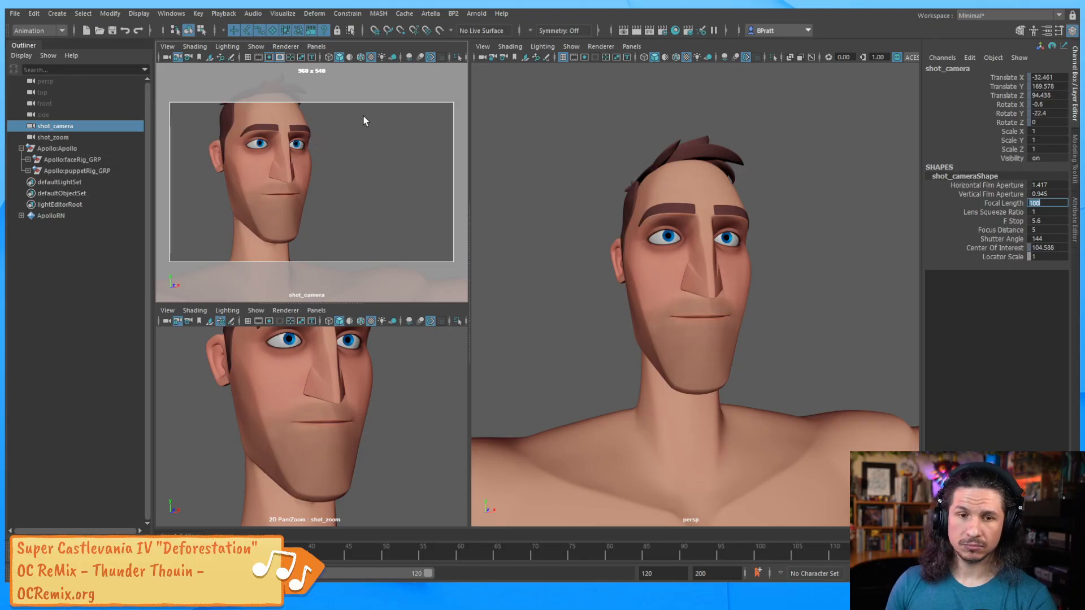
{"action": "type", "text": "70"}
{"action": "key", "text": "Return"}
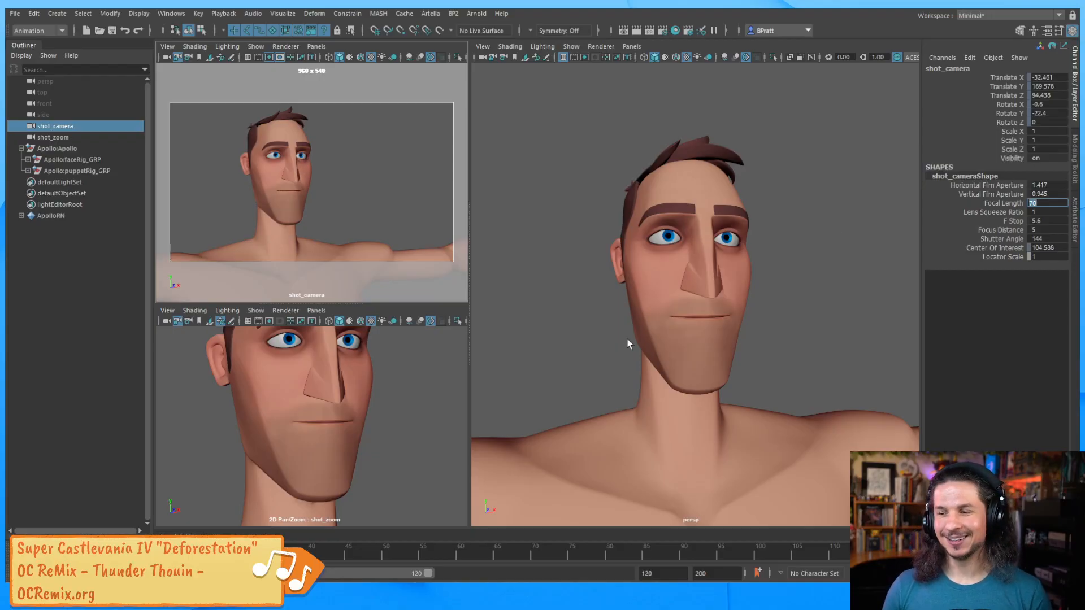
{"action": "left_click", "coordinate": [794, 329]}
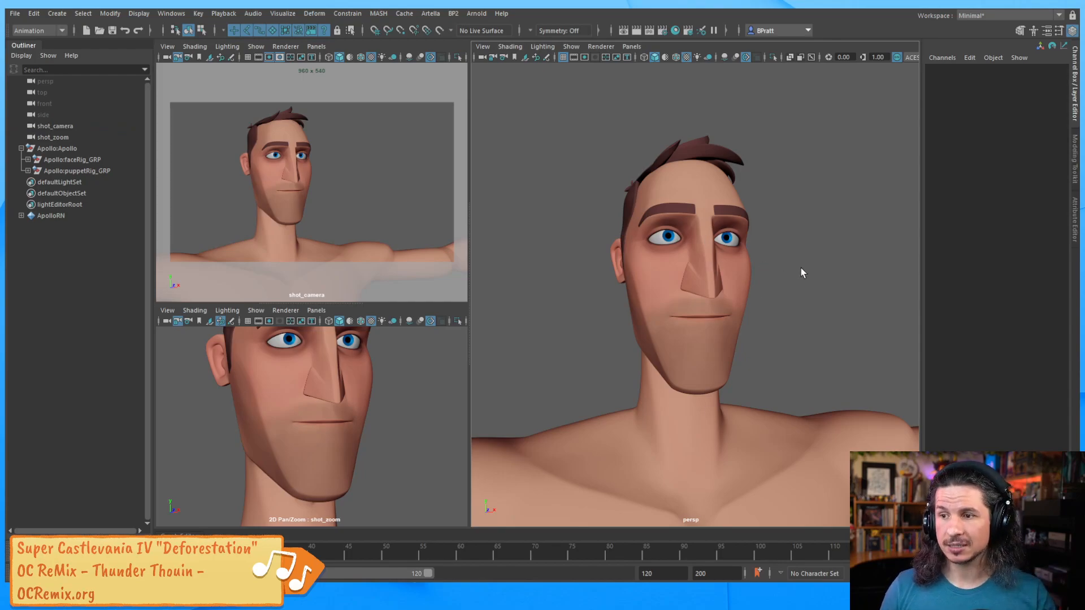
Set the perspective camera's focal length to 15 for a wide-angle test of Apollo's full body.
{"action": "right_click_drag", "start_coordinate": [800, 269], "coordinate": [545, 232], "text": "alt"}
{"action": "left_click_drag", "start_coordinate": [544, 232], "coordinate": [795, 276], "text": "alt"}
{"action": "right_click_drag", "start_coordinate": [796, 276], "coordinate": [655, 333], "text": "alt"}
{"action": "middle_click_drag", "start_coordinate": [655, 333], "coordinate": [672, 258], "text": "alt"}
{"action": "mouse_move", "coordinate": [672, 258]}
{"action": "left_mouse_down", "text": "alt"}
{"action": "mouse_move", "coordinate": [672, 286]}
{"action": "mouse_move", "coordinate": [685, 258]}
{"action": "left_mouse_up", "text": "alt"}
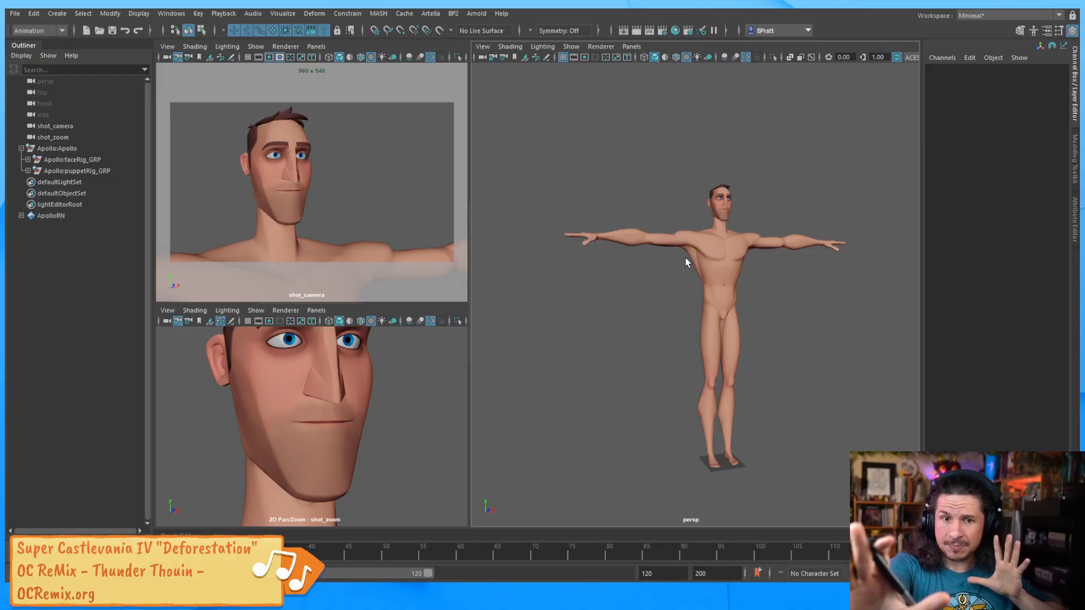
{"action": "left_click_drag", "start_coordinate": [742, 247], "coordinate": [740, 271], "text": "alt"}
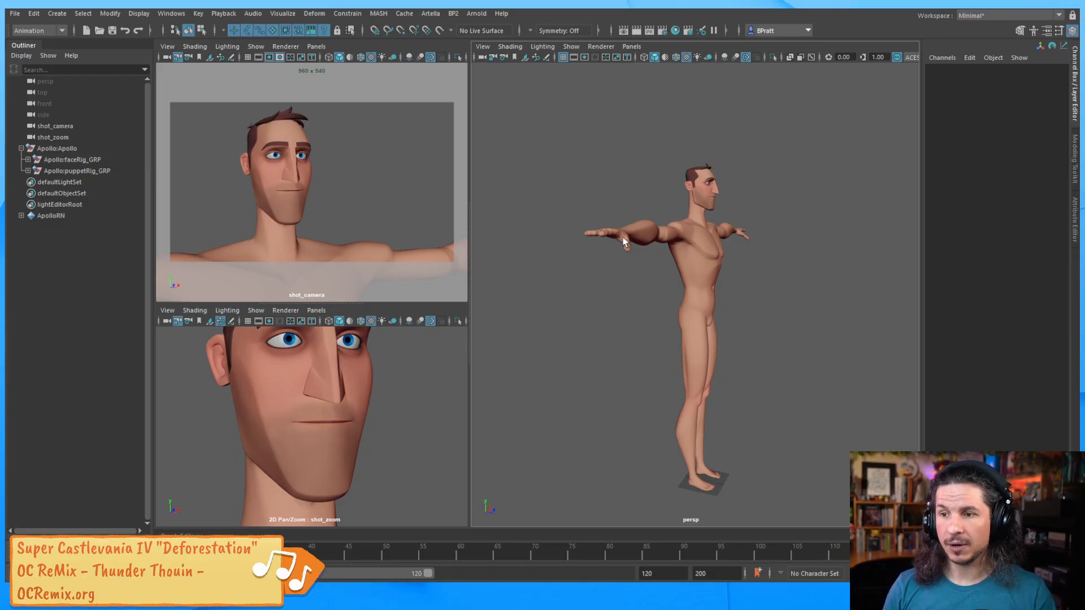
{"action": "left_click", "coordinate": [482, 57]}
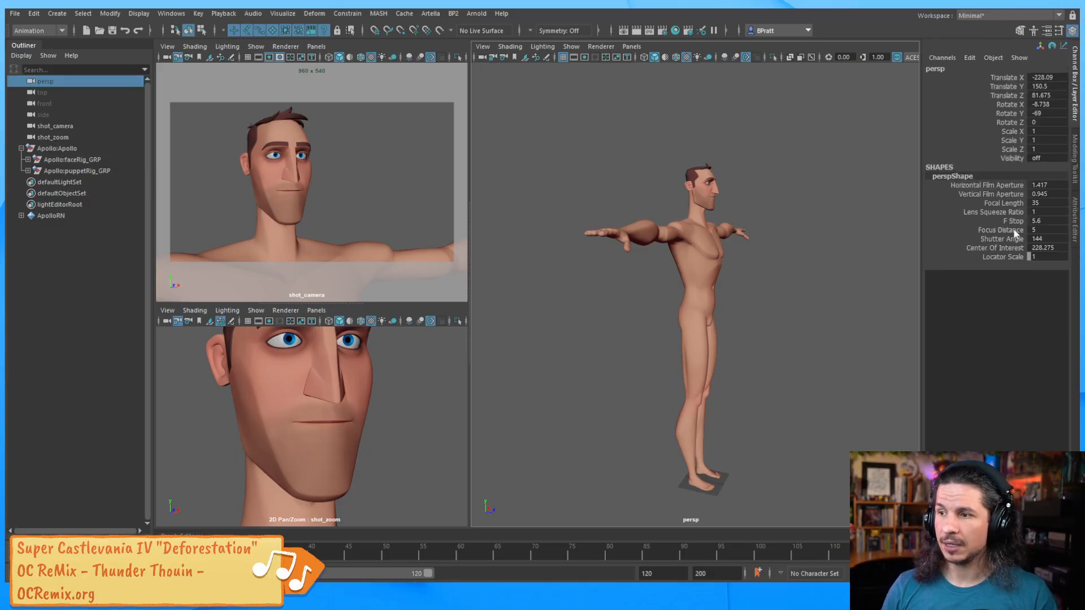
{"action": "double_click", "coordinate": [1046, 203]}
{"action": "type", "text": "15"}
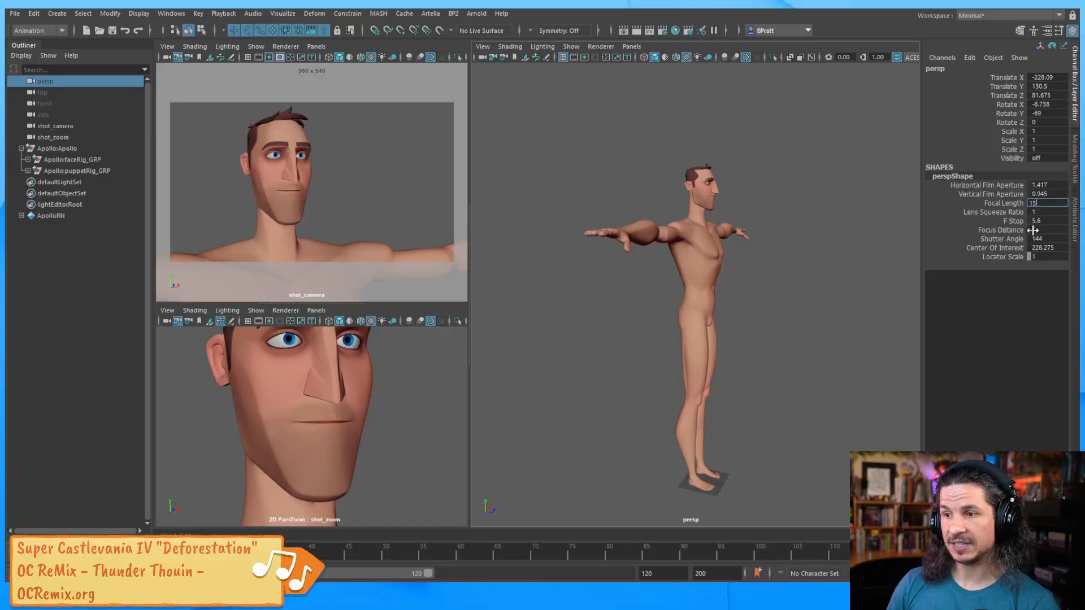
{"action": "key", "text": "Return"}
Examine the wide-angle distortion of Apollo's outstretched hand and body up close, from below and from a distance.
{"action": "right_click_drag", "start_coordinate": [633, 264], "coordinate": [730, 272], "text": "alt"}
{"action": "middle_click_drag", "start_coordinate": [732, 274], "coordinate": [746, 324], "text": "alt"}
{"action": "left_click_drag", "start_coordinate": [746, 324], "coordinate": [765, 318], "text": "alt"}
{"action": "right_click_drag", "start_coordinate": [752, 316], "coordinate": [795, 310], "text": "alt"}
{"action": "left_click_drag", "start_coordinate": [796, 310], "coordinate": [771, 328], "text": "alt"}
{"action": "middle_click_drag", "start_coordinate": [771, 327], "coordinate": [777, 332], "text": "alt"}
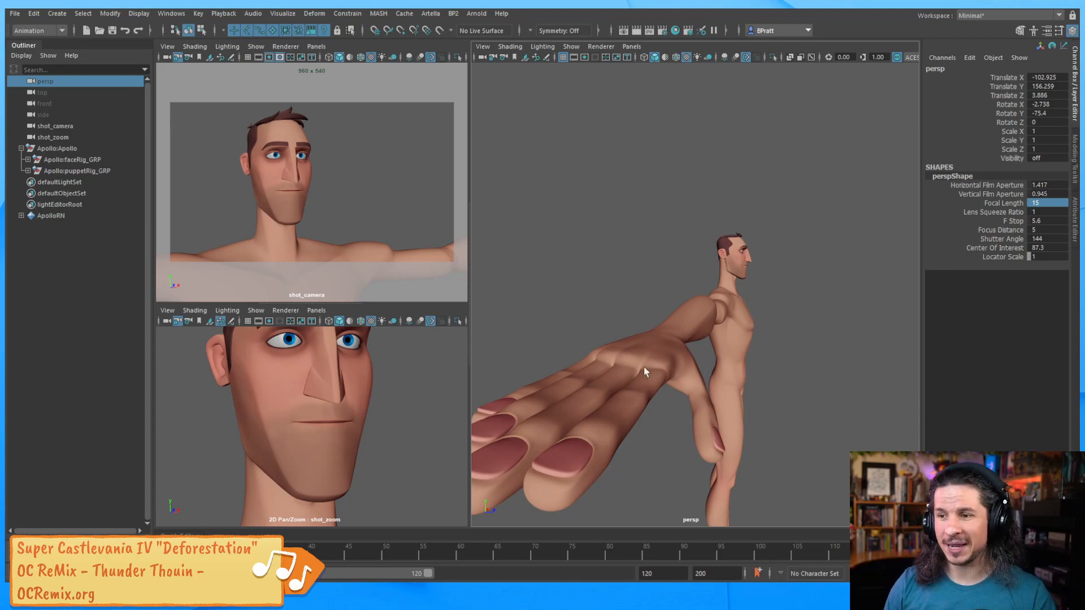
{"action": "right_click_drag", "start_coordinate": [742, 352], "coordinate": [722, 364], "text": "alt"}
{"action": "left_click_drag", "start_coordinate": [722, 364], "coordinate": [673, 321], "text": "alt"}
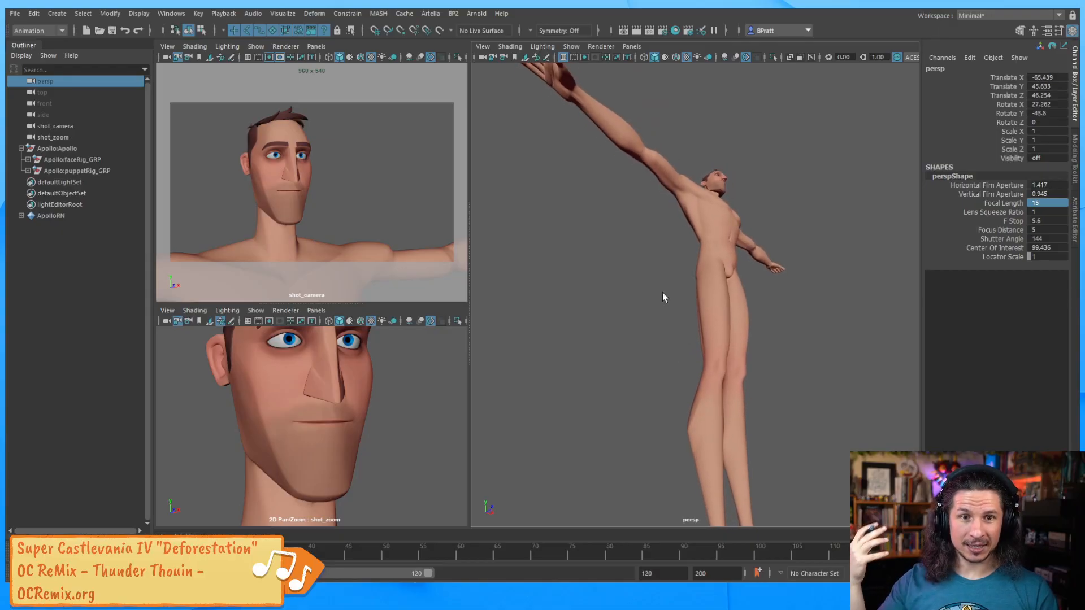
{"action": "right_click_drag", "start_coordinate": [662, 292], "coordinate": [635, 243], "text": "alt"}
{"action": "left_click_drag", "start_coordinate": [635, 242], "coordinate": [657, 287], "text": "alt"}
{"action": "middle_click_drag", "start_coordinate": [658, 287], "coordinate": [636, 334], "text": "alt"}
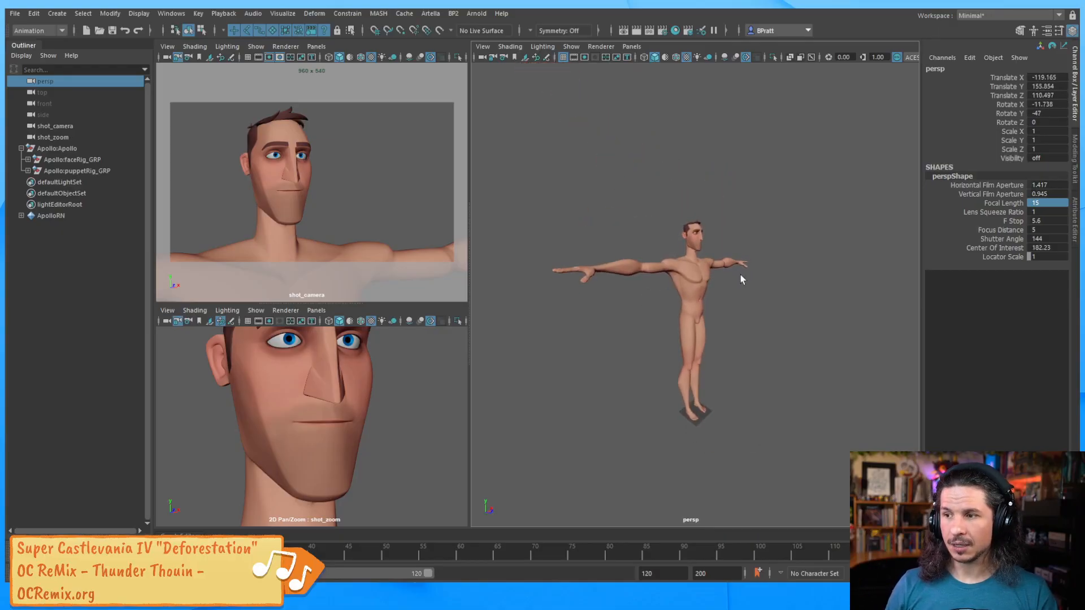
Set the perspective camera's focal length to 105 and compare the proportions of Apollo's hand, arm and head.
{"action": "left_click", "coordinate": [1039, 204]}
{"action": "type", "text": "105"}
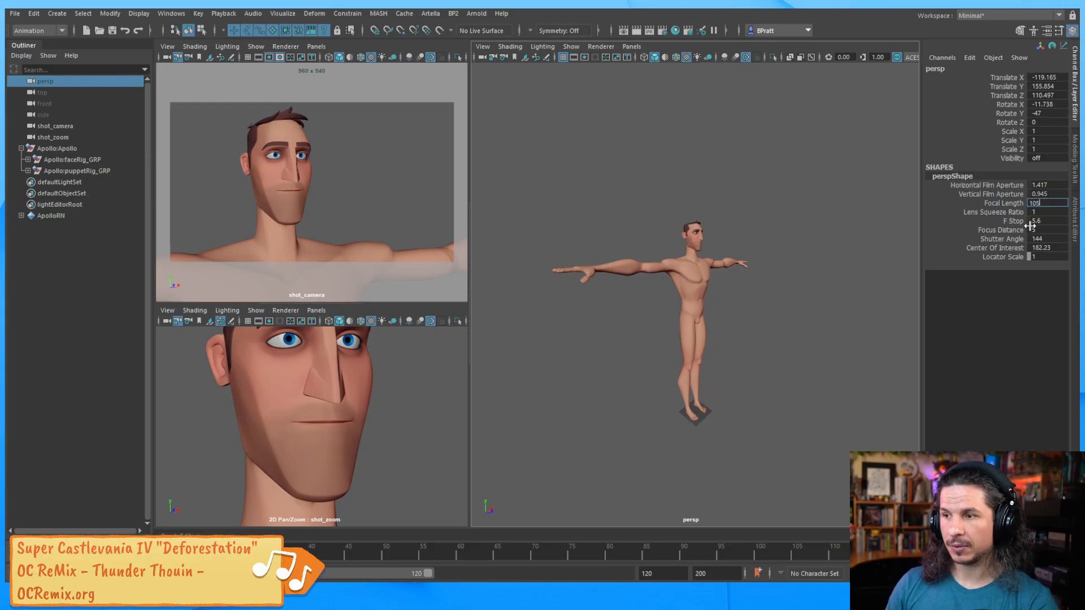
{"action": "key", "text": "Return"}
{"action": "right_click_drag", "start_coordinate": [752, 192], "coordinate": [677, 205], "text": "alt"}
{"action": "middle_click_drag", "start_coordinate": [678, 205], "coordinate": [673, 310], "text": "alt"}
{"action": "left_click_drag", "start_coordinate": [673, 311], "coordinate": [736, 306], "text": "alt"}
{"action": "right_click_drag", "start_coordinate": [736, 305], "coordinate": [737, 322], "text": "alt"}
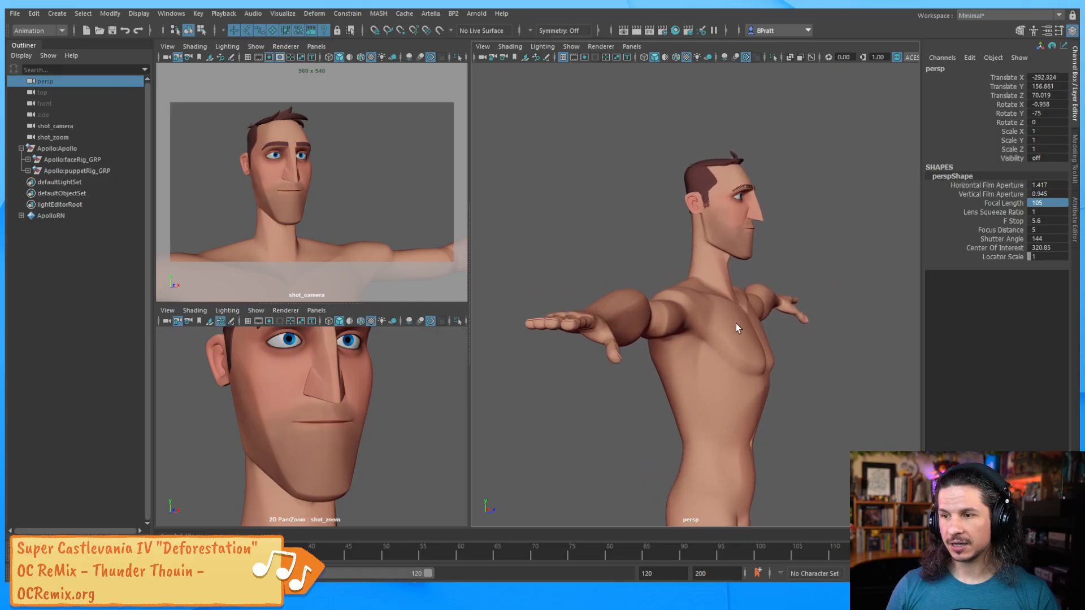
{"action": "left_click_drag", "start_coordinate": [602, 325], "coordinate": [802, 276], "text": "alt"}
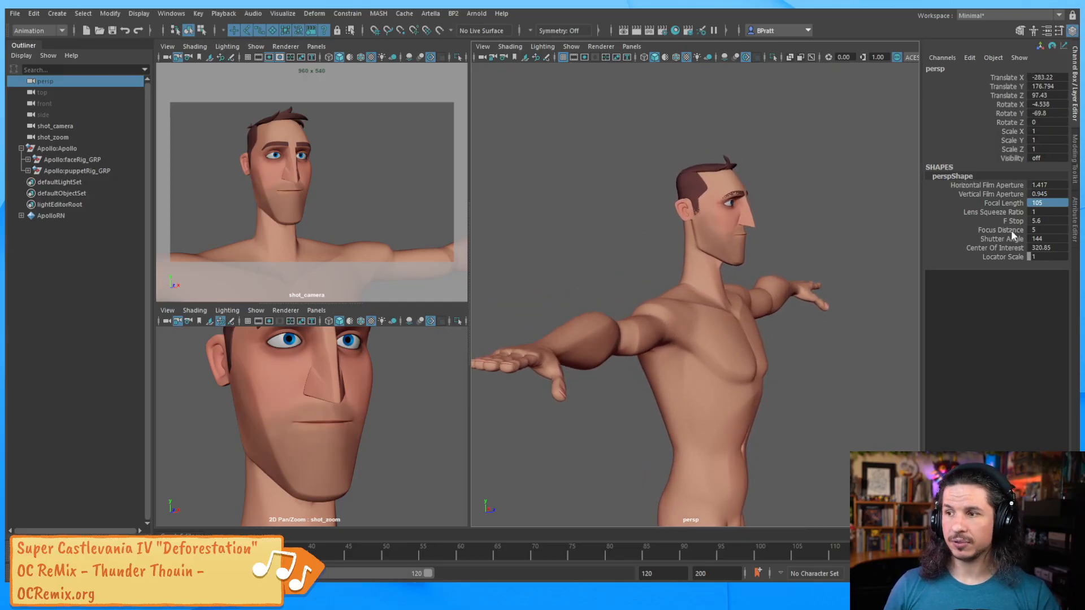
Set the perspective camera's focal length to 200 and inspect Apollo's face and torso from different angles.
{"action": "left_click", "coordinate": [1050, 203]}
{"action": "type", "text": "200"}
{"action": "key", "text": "Return"}
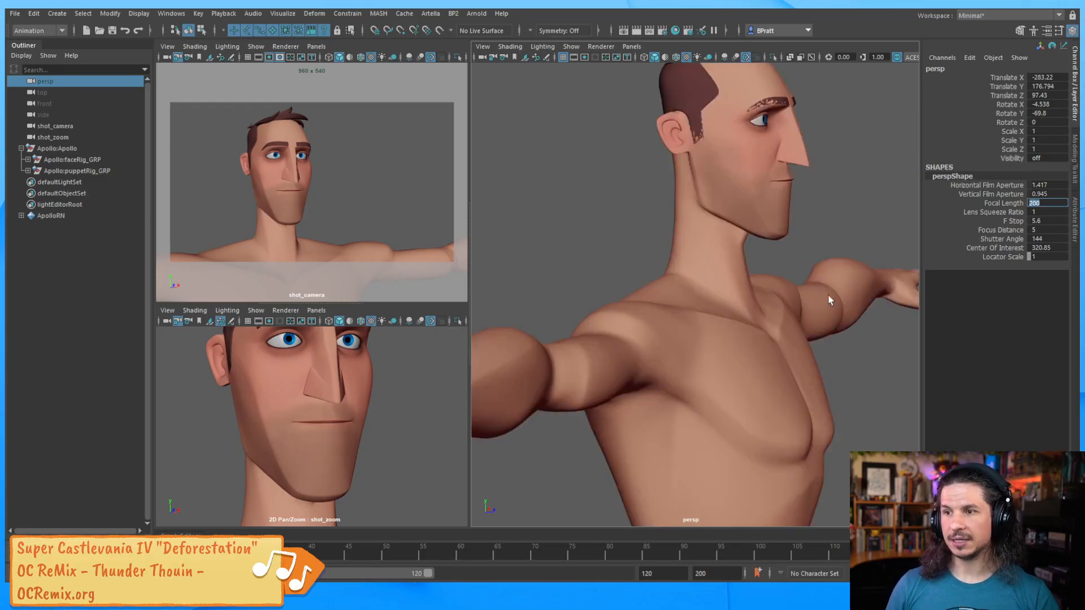
{"action": "right_click_drag", "start_coordinate": [832, 296], "coordinate": [735, 305], "text": "alt"}
{"action": "left_click_drag", "start_coordinate": [735, 306], "coordinate": [760, 290], "text": "alt"}
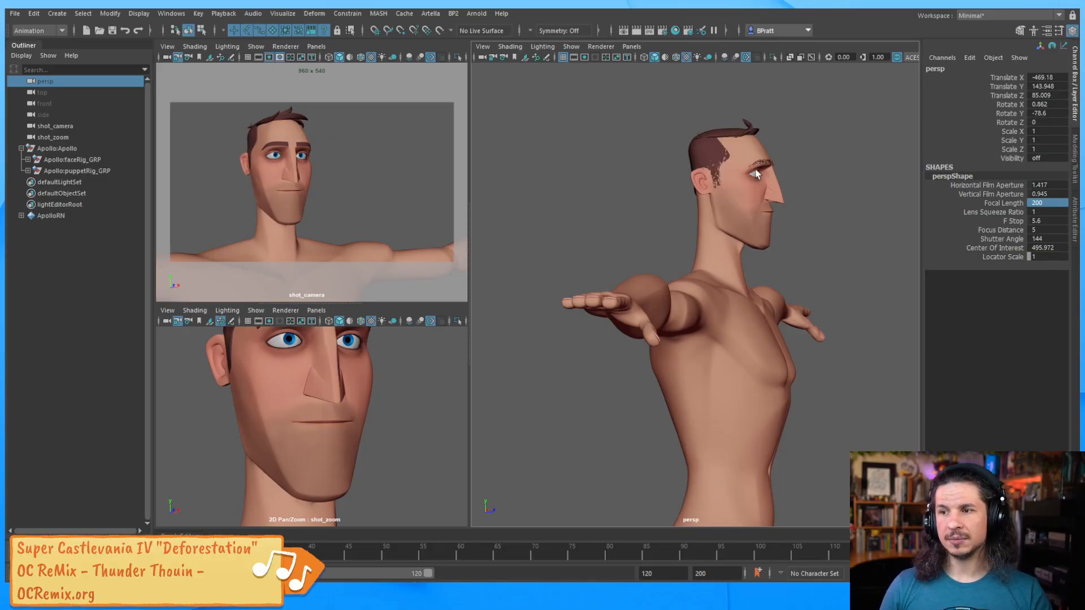
{"action": "left_click_drag", "start_coordinate": [727, 199], "coordinate": [670, 201], "text": "alt"}
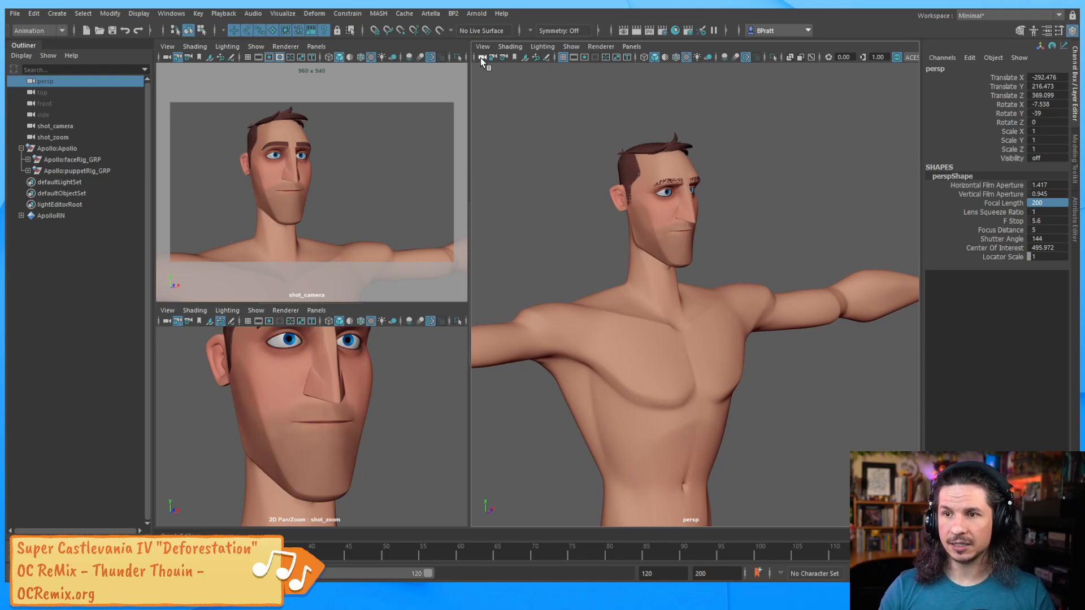
Set the perspective camera's near clip plane to 1 and check Apollo's hair and eyebrows for clean display.
{"action": "key", "text": "ctrl+a"}
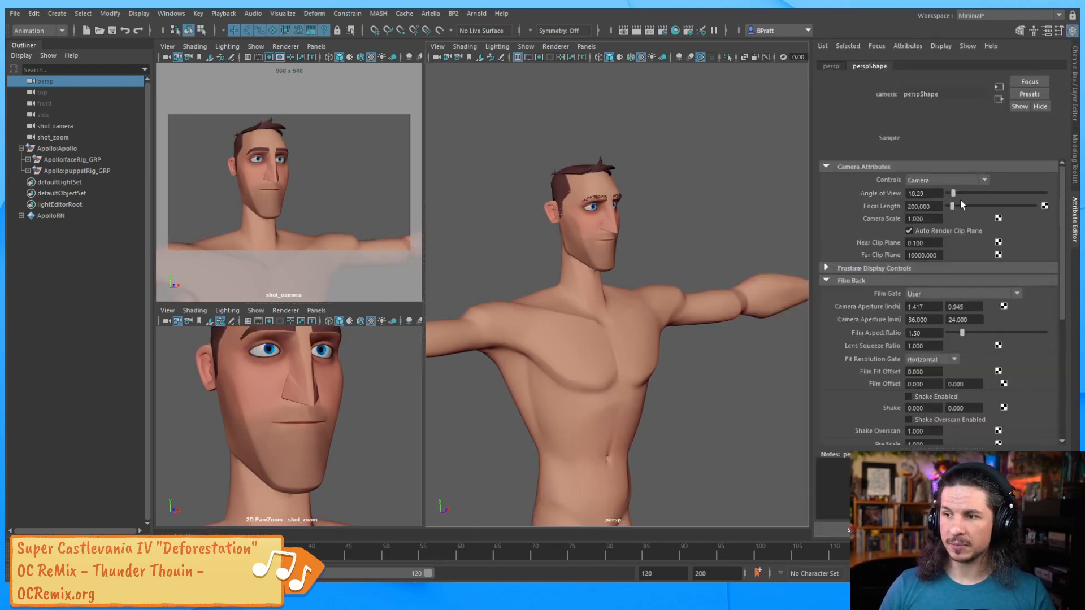
{"action": "left_click_drag", "start_coordinate": [930, 244], "coordinate": [898, 247]}
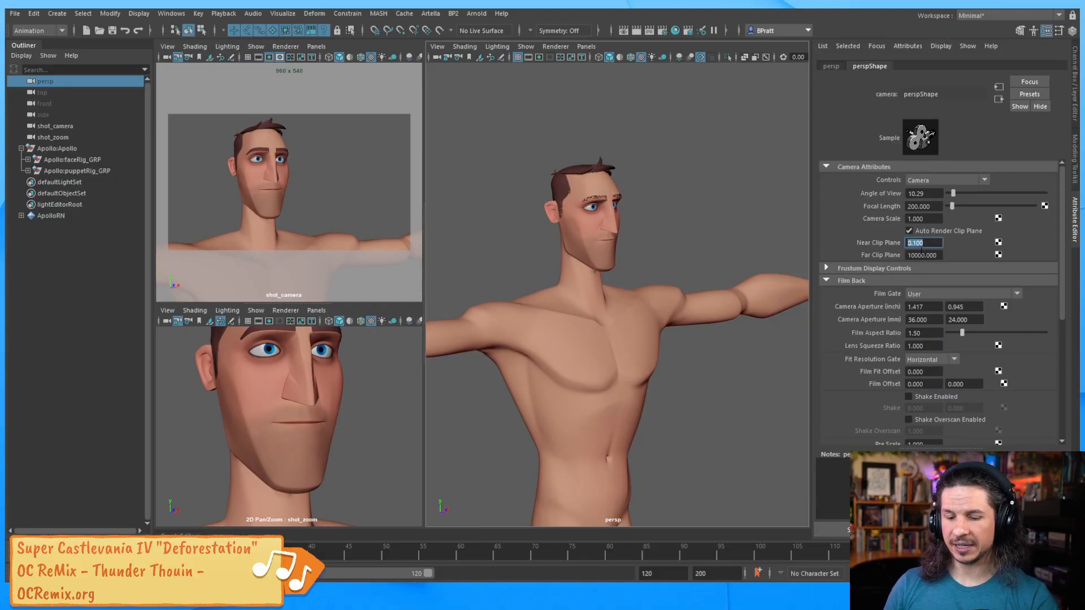
{"action": "type", "text": "1"}
{"action": "key", "text": "Return"}
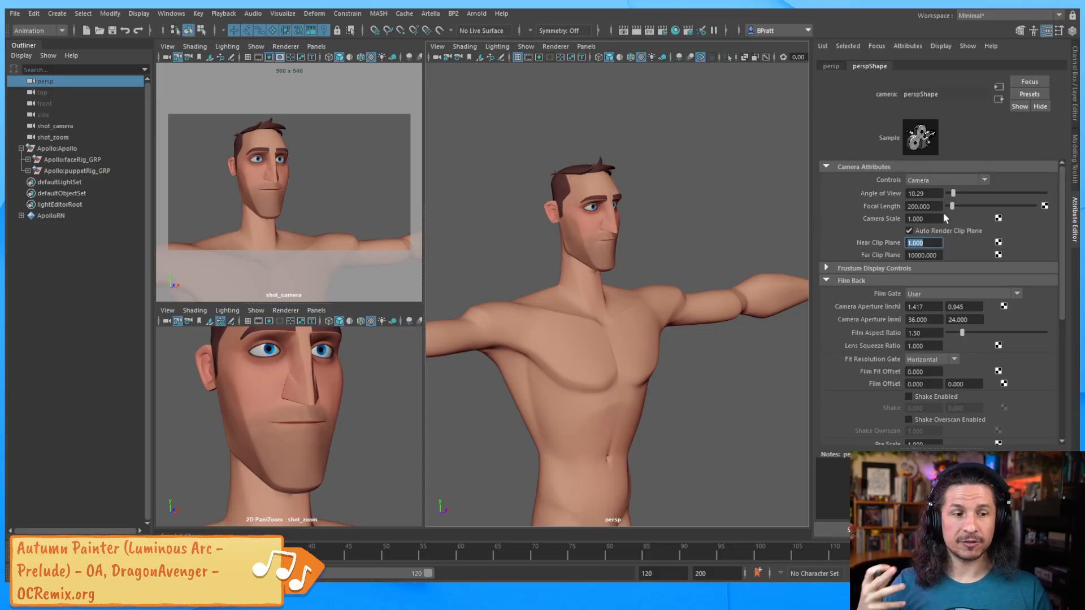
{"action": "left_click", "coordinate": [1075, 113]}
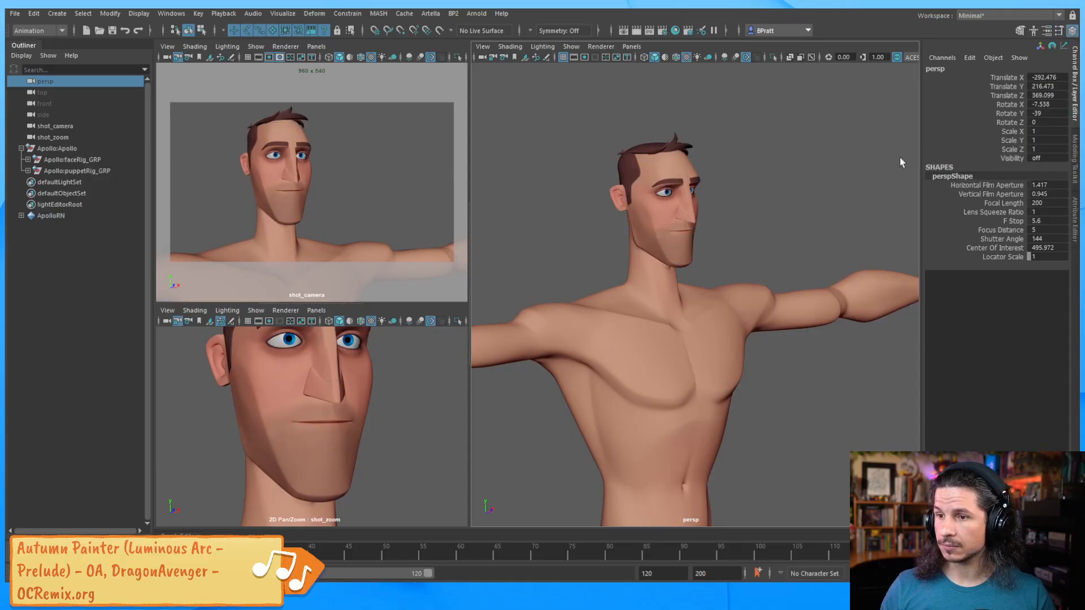
{"action": "left_click_drag", "start_coordinate": [721, 298], "coordinate": [770, 273], "text": "alt"}
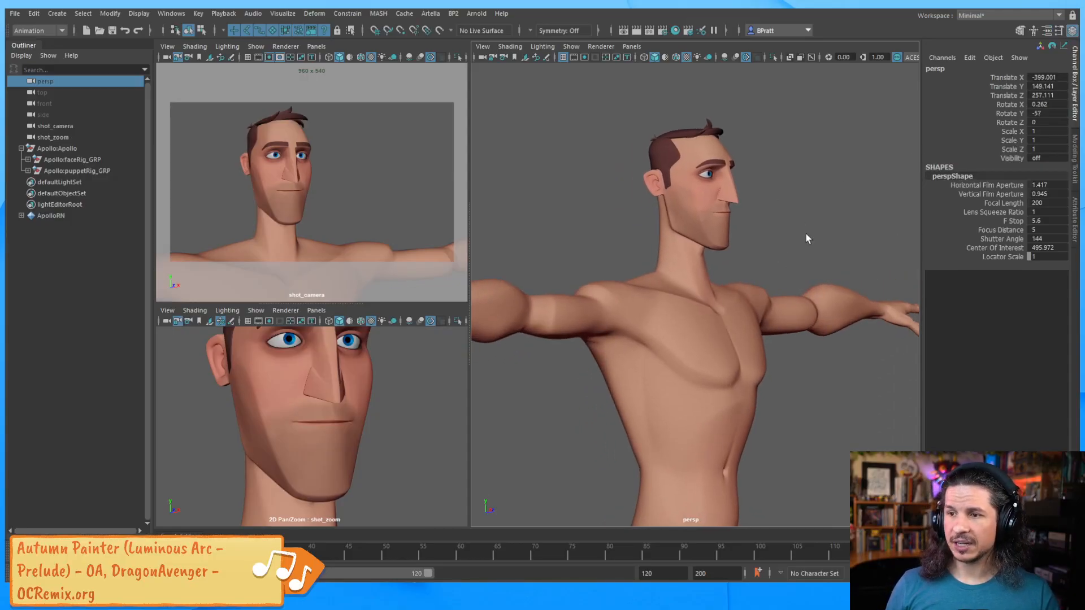
{"action": "right_click_drag", "start_coordinate": [792, 239], "coordinate": [704, 260], "text": "alt"}
{"action": "mouse_move", "coordinate": [704, 260]}
{"action": "left_mouse_down", "text": "alt"}
{"action": "mouse_move", "coordinate": [692, 282]}
{"action": "mouse_move", "coordinate": [729, 317]}
{"action": "mouse_move", "coordinate": [734, 293]}
{"action": "mouse_move", "coordinate": [701, 290]}
{"action": "mouse_move", "coordinate": [726, 295]}
{"action": "mouse_move", "coordinate": [715, 261]}
{"action": "left_mouse_up", "text": "alt"}
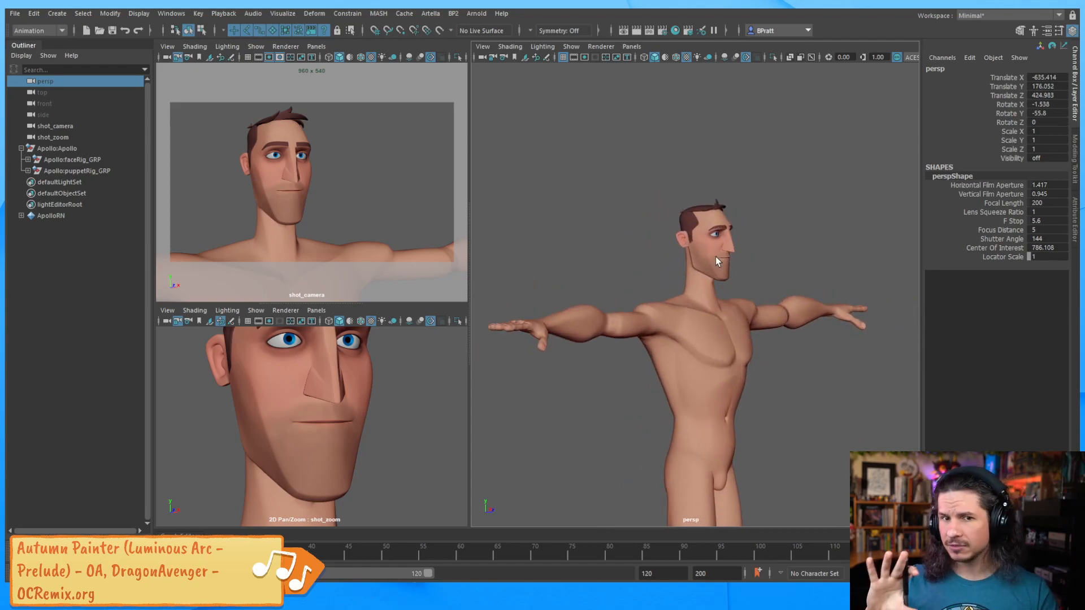
{"action": "left_click_drag", "start_coordinate": [692, 305], "coordinate": [704, 305], "text": "alt"}
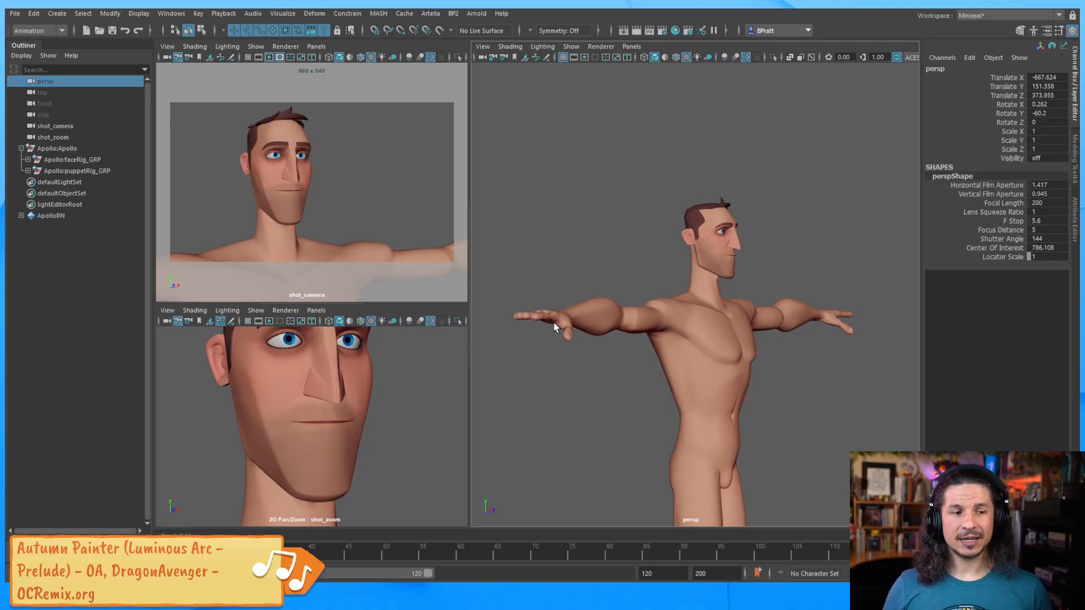
{"action": "double_click", "coordinate": [1055, 202]}
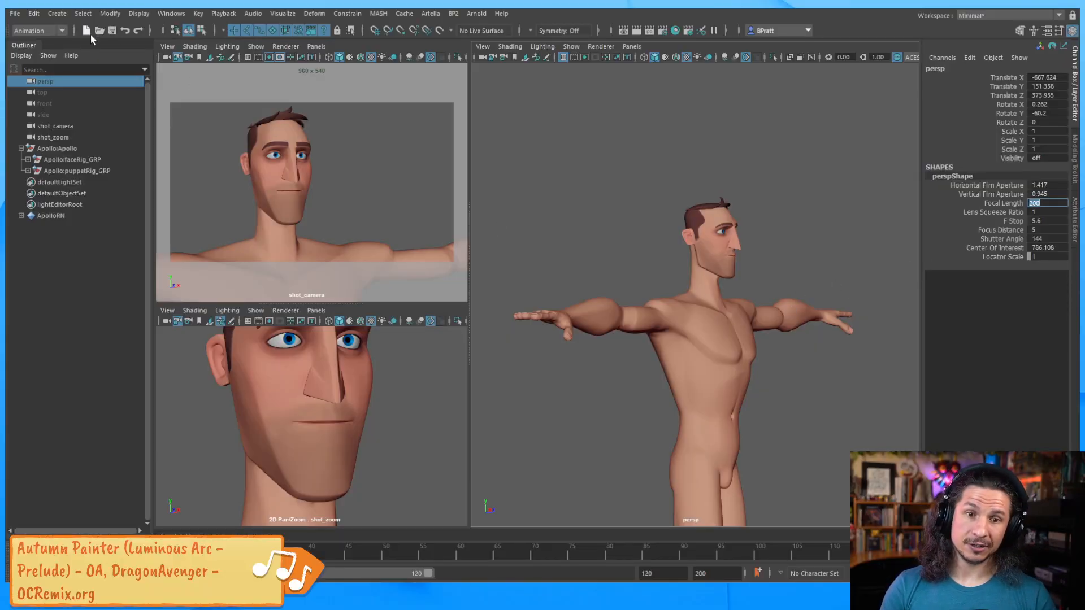
{"action": "left_click", "coordinate": [63, 14]}
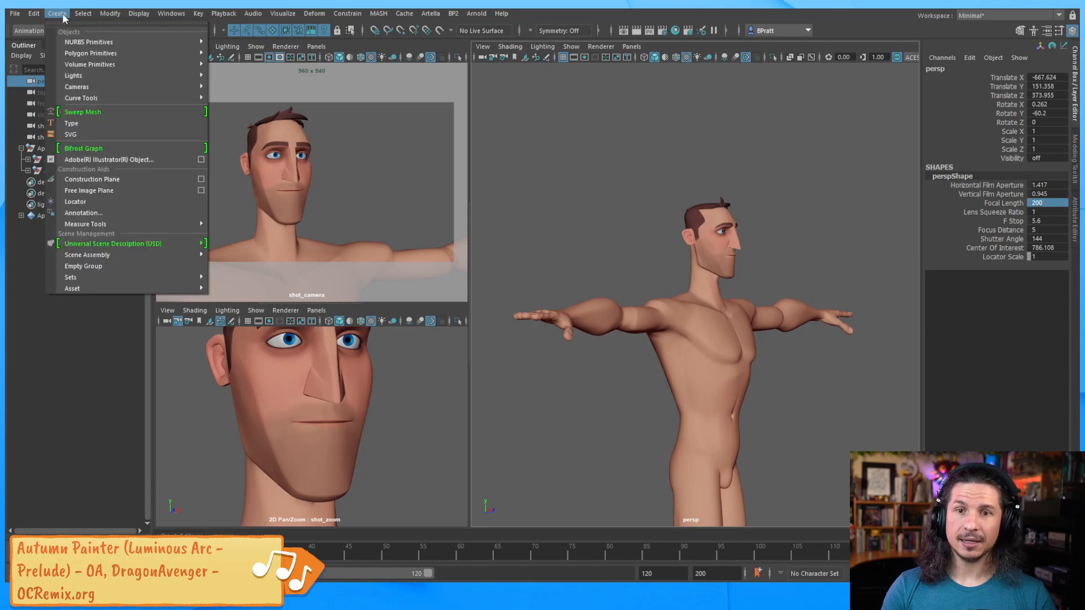
{"action": "mouse_move", "coordinate": [176, 93]}
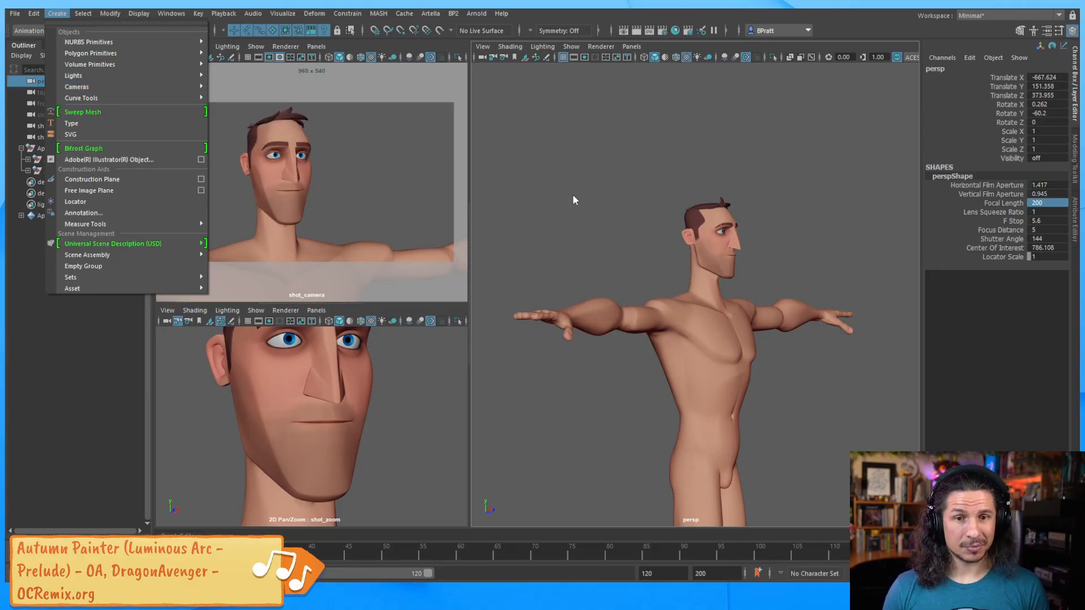
Set the perspective camera's focal length to 35 and reframe Apollo's head and shoulders.
{"action": "double_click", "coordinate": [1046, 202]}
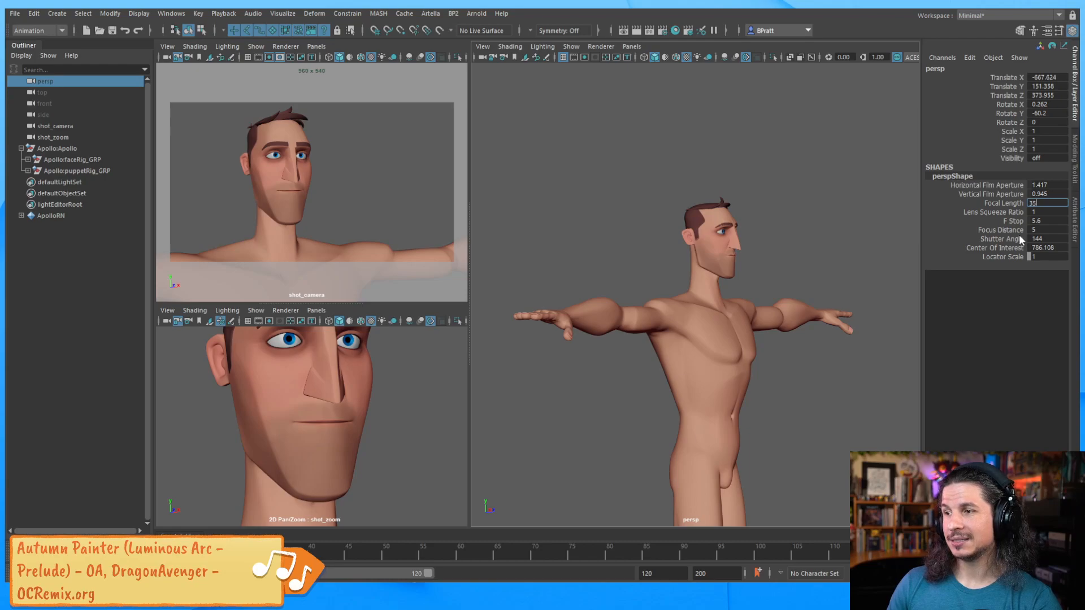
{"action": "type", "text": "35"}
{"action": "key", "text": "Return"}
{"action": "right_click_drag", "start_coordinate": [624, 295], "coordinate": [840, 289], "text": "alt"}
{"action": "middle_click_drag", "start_coordinate": [840, 288], "coordinate": [821, 301], "text": "alt"}
{"action": "right_click_drag", "start_coordinate": [547, 283], "coordinate": [745, 291], "text": "alt"}
{"action": "left_click_drag", "start_coordinate": [670, 308], "coordinate": [596, 288], "text": "alt"}
{"action": "middle_click_drag", "start_coordinate": [637, 289], "coordinate": [696, 302], "text": "alt"}
{"action": "right_click_drag", "start_coordinate": [696, 302], "coordinate": [761, 304], "text": "alt"}
{"action": "left_click_drag", "start_coordinate": [760, 304], "coordinate": [731, 316], "text": "alt"}
{"action": "middle_click_drag", "start_coordinate": [731, 316], "coordinate": [715, 326], "text": "alt"}
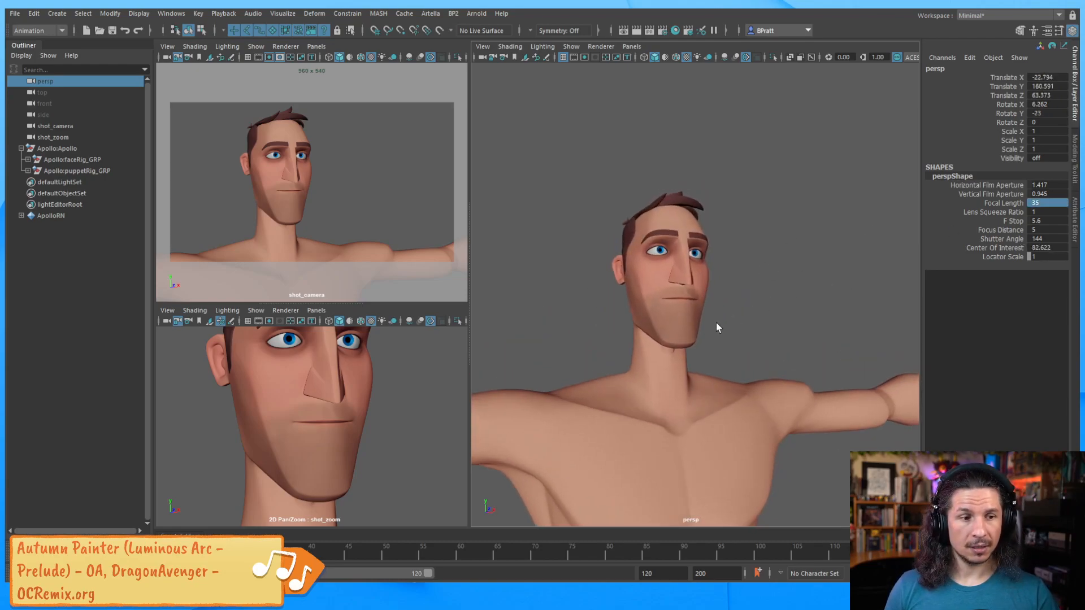
Deselect the perspective camera and look over Apollo's head from slightly different angles.
{"action": "middle_click", "coordinate": [409, 351]}
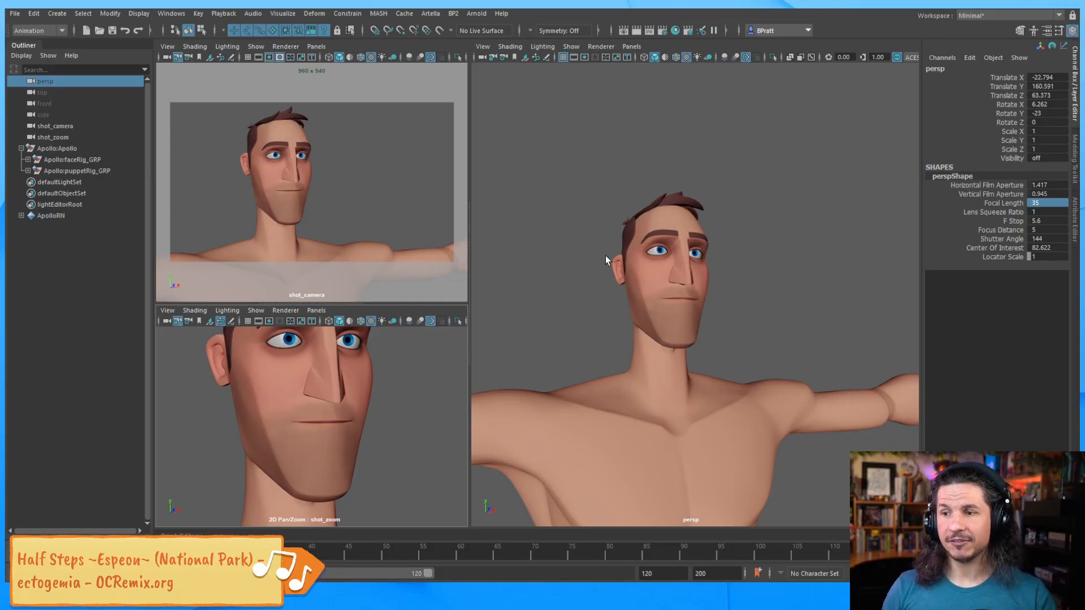
{"action": "left_click", "coordinate": [547, 172]}
{"action": "left_click_drag", "start_coordinate": [546, 171], "coordinate": [573, 189], "text": "alt"}
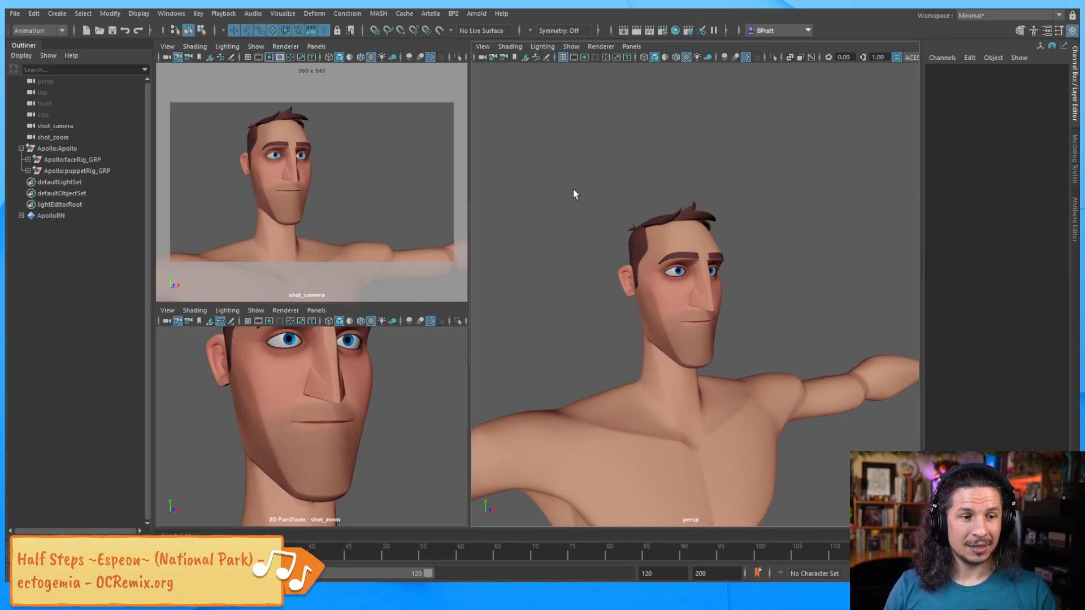
{"action": "left_click_drag", "start_coordinate": [534, 268], "coordinate": [589, 311], "text": "alt"}
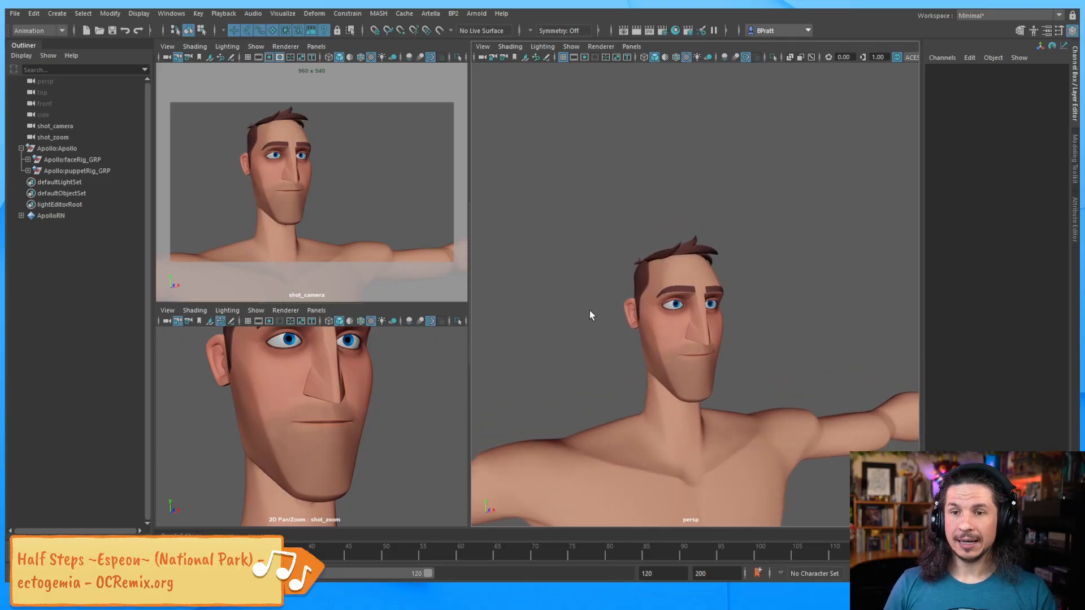
Show the rig controls in the perspective view, frame Apollo's face closely from below, and select the control at his right mouth corner.
{"action": "left_click", "coordinate": [177, 58]}
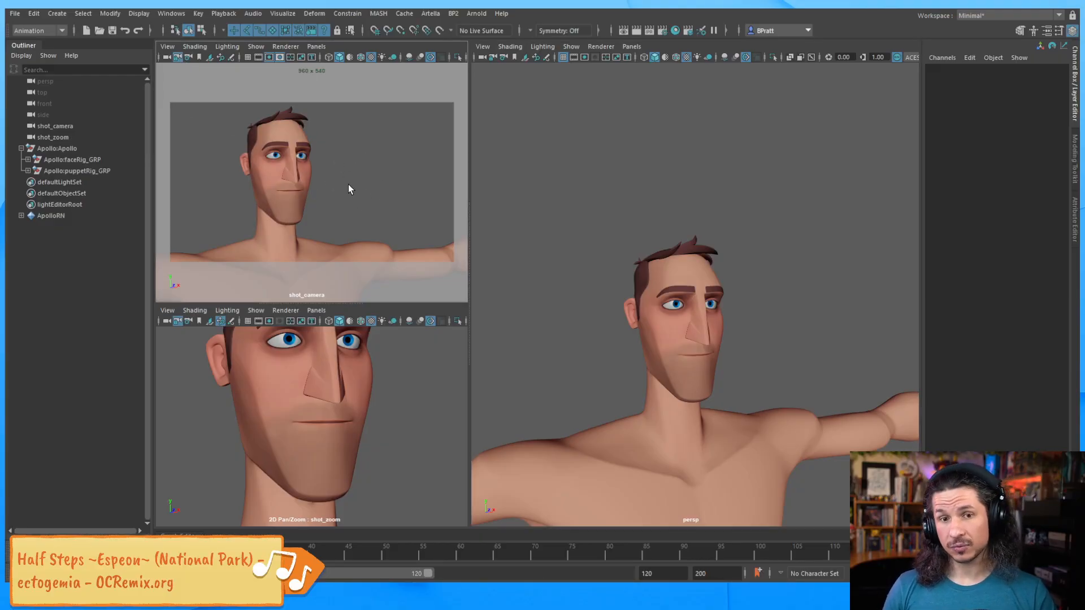
{"action": "left_click", "coordinate": [691, 360]}
{"action": "key", "text": "alt+1"}
{"action": "mouse_move", "coordinate": [686, 362]}
{"action": "left_mouse_down", "text": "alt"}
{"action": "mouse_move", "coordinate": [680, 379]}
{"action": "mouse_move", "coordinate": [684, 370]}
{"action": "left_mouse_up", "text": "alt"}
{"action": "right_click_drag", "start_coordinate": [684, 370], "coordinate": [758, 375], "text": "alt"}
{"action": "left_click_drag", "start_coordinate": [758, 375], "coordinate": [685, 331], "text": "alt"}
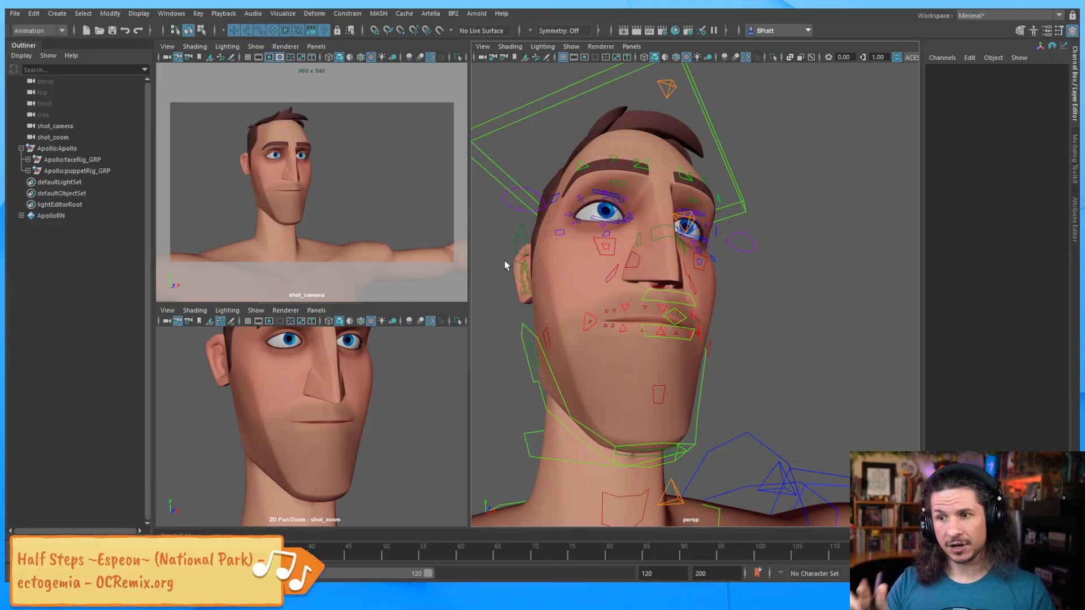
{"action": "left_click", "coordinate": [591, 320]}
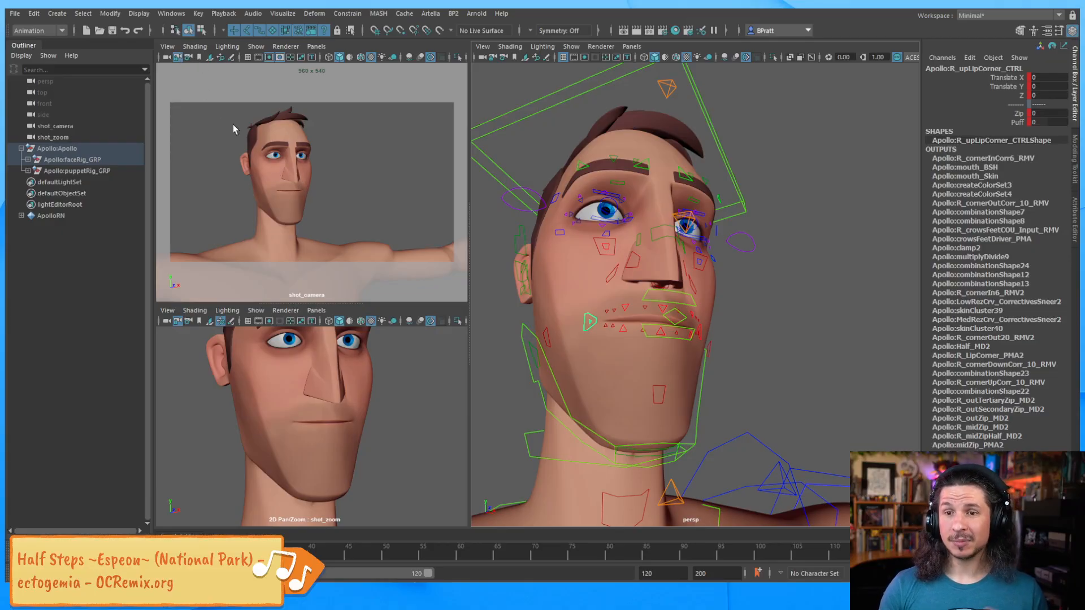
Try to tumble the shot_camera view to test its camera lock, and clear the mouth corner control selection.
{"action": "left_click", "coordinate": [177, 58]}
{"action": "mouse_move", "coordinate": [343, 181]}
{"action": "left_mouse_down", "text": "alt"}
{"action": "mouse_move", "coordinate": [320, 181]}
{"action": "mouse_move", "coordinate": [342, 189]}
{"action": "left_mouse_up", "text": "alt"}
{"action": "left_click", "coordinate": [346, 211]}
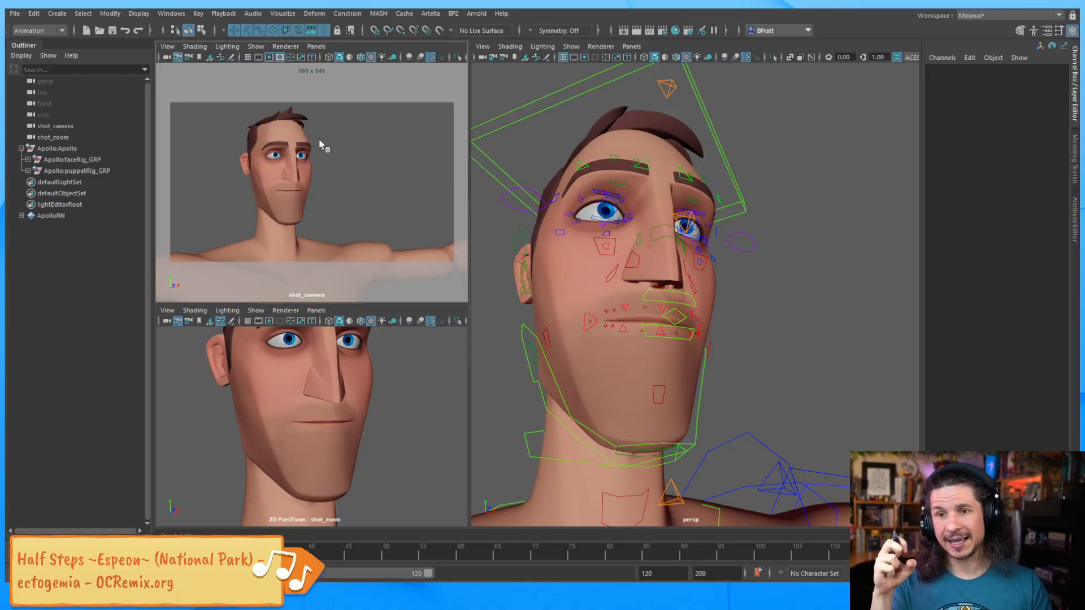
{"action": "left_click", "coordinate": [823, 250]}
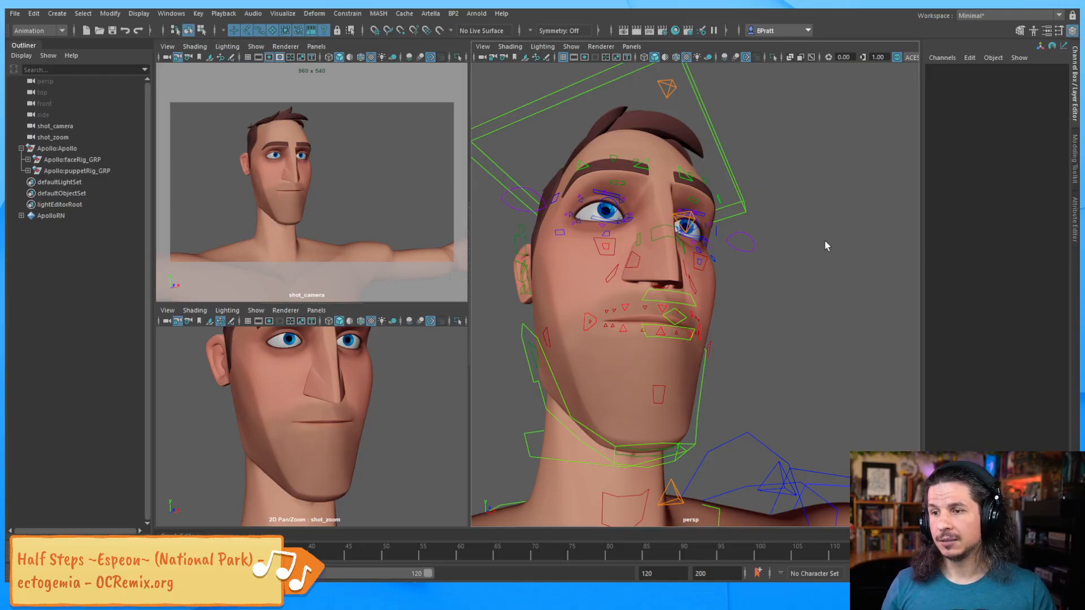
Select all of Apollo's body and face controls and set a key on them near the start of the timeline.
{"action": "right_click_drag", "start_coordinate": [746, 223], "coordinate": [581, 220], "text": "alt"}
{"action": "left_click_drag", "start_coordinate": [581, 220], "coordinate": [618, 241], "text": "alt"}
{"action": "right_click_drag", "start_coordinate": [783, 283], "coordinate": [659, 257], "text": "alt"}
{"action": "left_click_drag", "start_coordinate": [858, 211], "coordinate": [586, 456]}
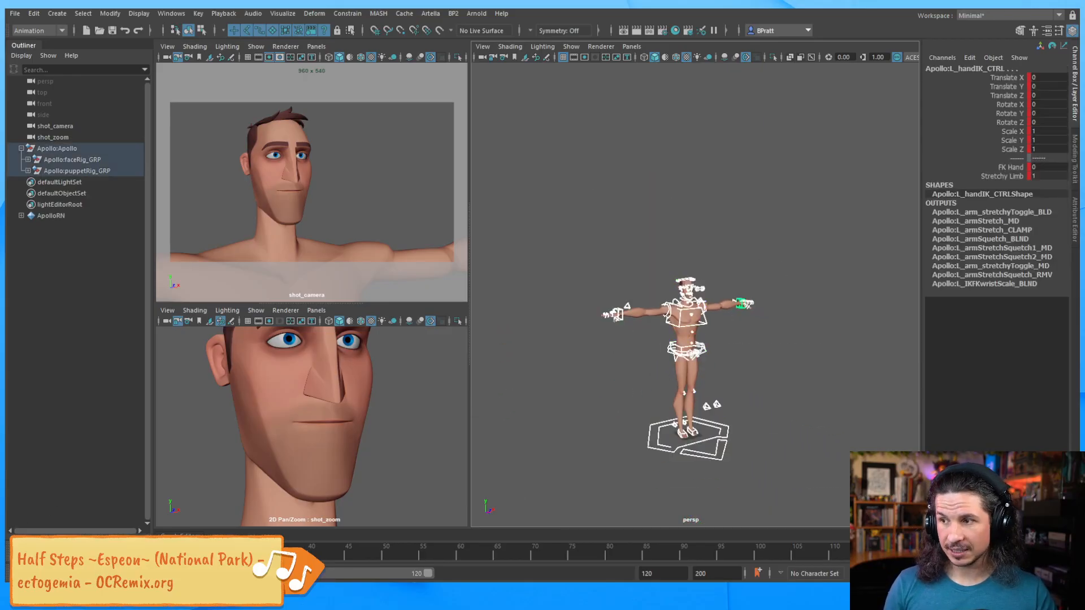
{"action": "left_click", "coordinate": [34, 552]}
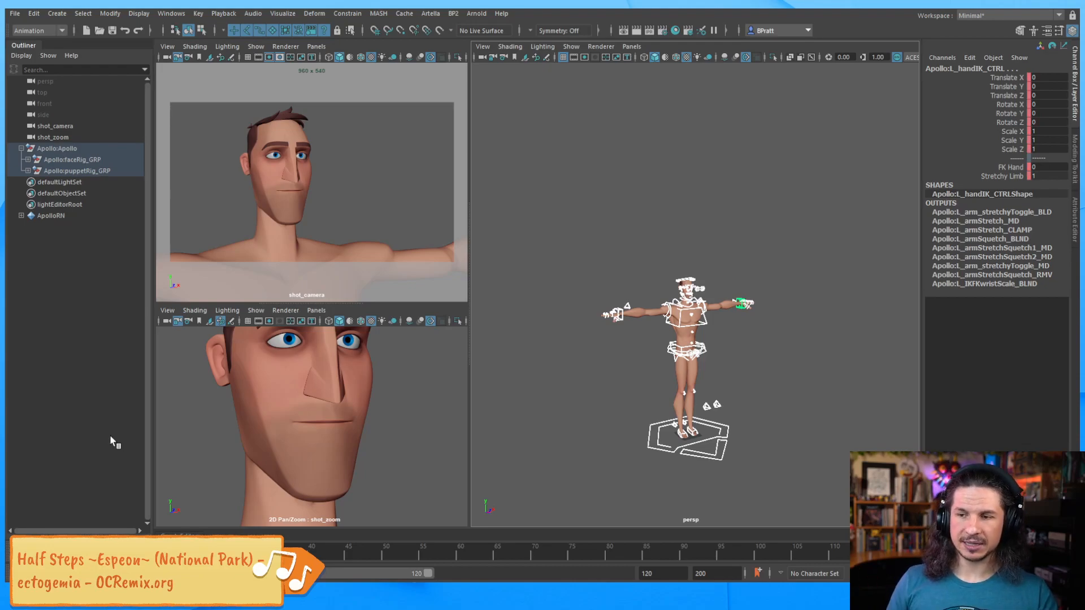
{"action": "key", "text": "s"}
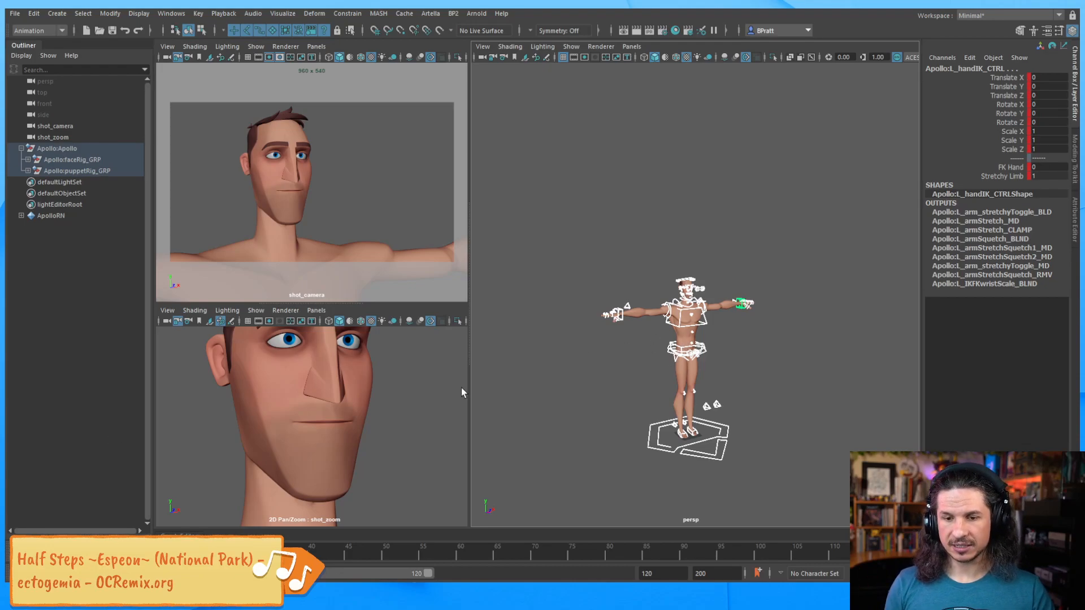
Clear the control selection and look over Apollo's rig controls from head close-up to full body.
{"action": "scroll", "coordinate": [770, 321], "scroll_direction": "up", "scroll_amount": 5}
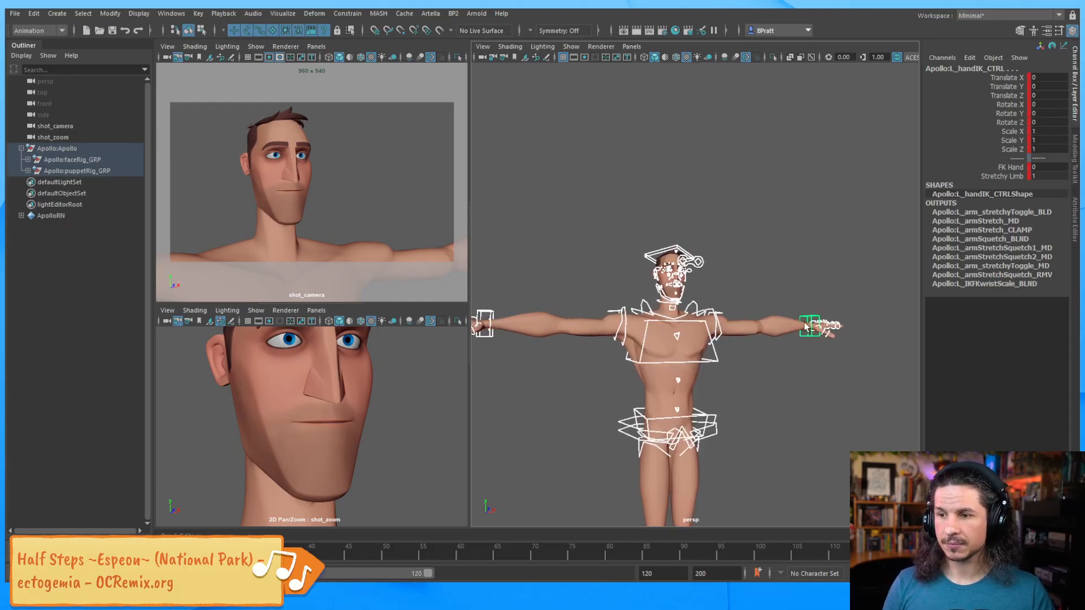
{"action": "scroll", "coordinate": [769, 311], "scroll_direction": "up", "scroll_amount": 2}
{"action": "left_click", "coordinate": [718, 313]}
{"action": "scroll", "coordinate": [720, 319], "scroll_direction": "up", "scroll_amount": 5}
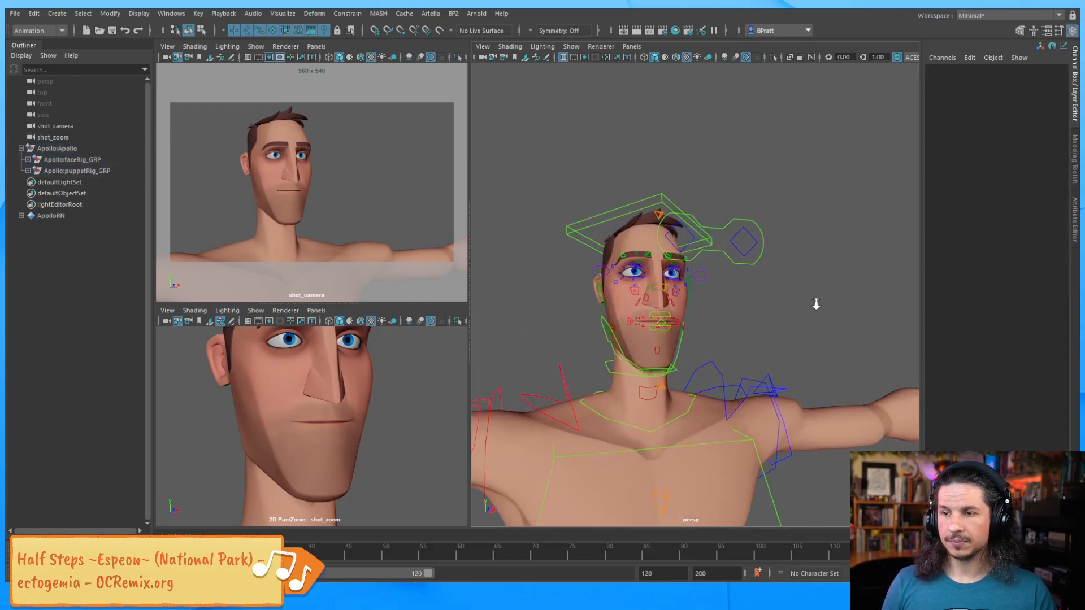
{"action": "scroll", "coordinate": [735, 322], "scroll_direction": "up", "scroll_amount": 3}
{"action": "scroll", "coordinate": [775, 301], "scroll_direction": "down", "scroll_amount": 4}
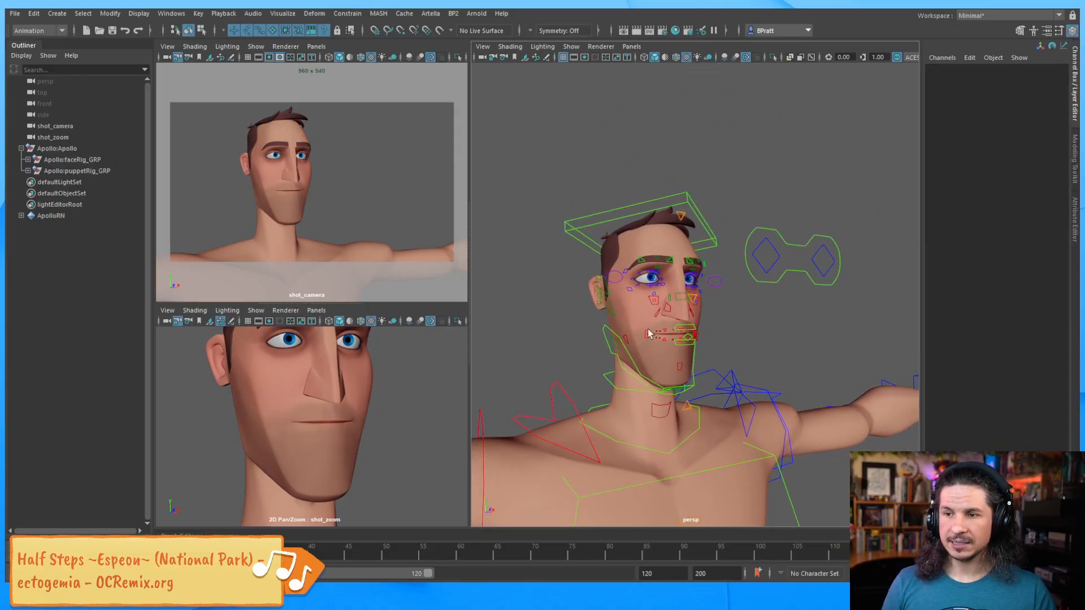
{"action": "scroll", "coordinate": [609, 307], "scroll_direction": "down", "scroll_amount": 6}
{"action": "scroll", "coordinate": [885, 239], "scroll_direction": "down", "scroll_amount": 3}
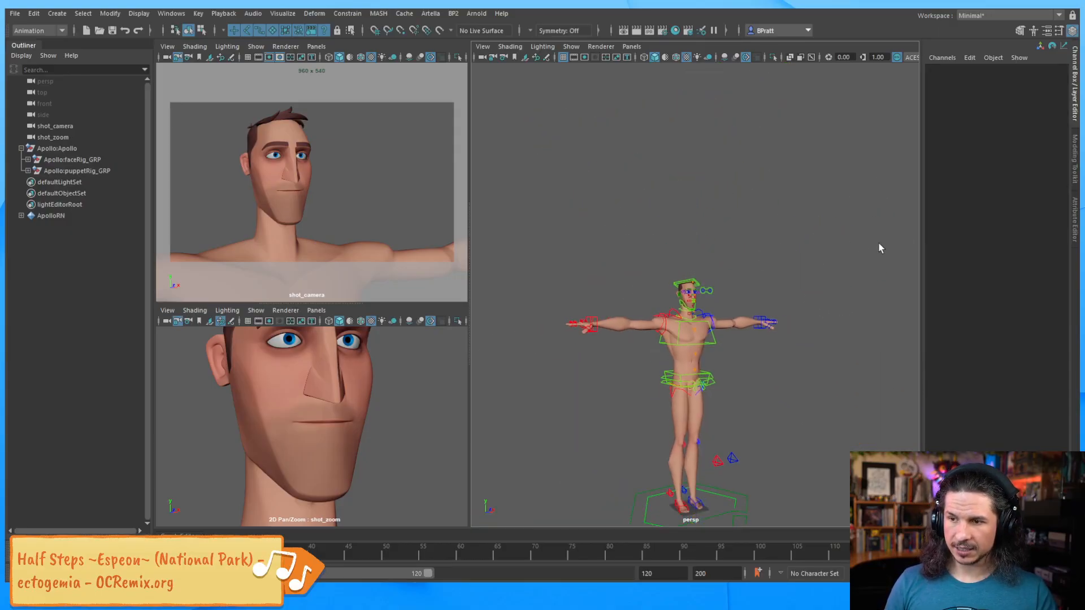
Reselect all of Apollo's rig controls, then narrow the selection to the eye aim control in front of his face.
{"action": "left_click_drag", "start_coordinate": [879, 243], "coordinate": [553, 501]}
{"action": "scroll", "coordinate": [673, 341], "scroll_direction": "up", "scroll_amount": 8}
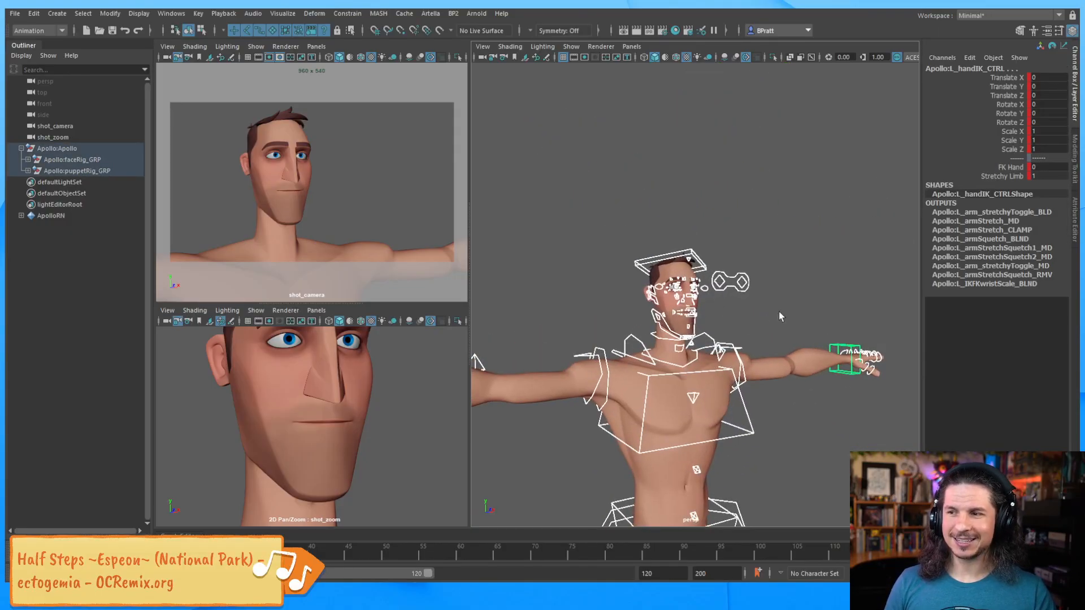
{"action": "left_click", "coordinate": [764, 343]}
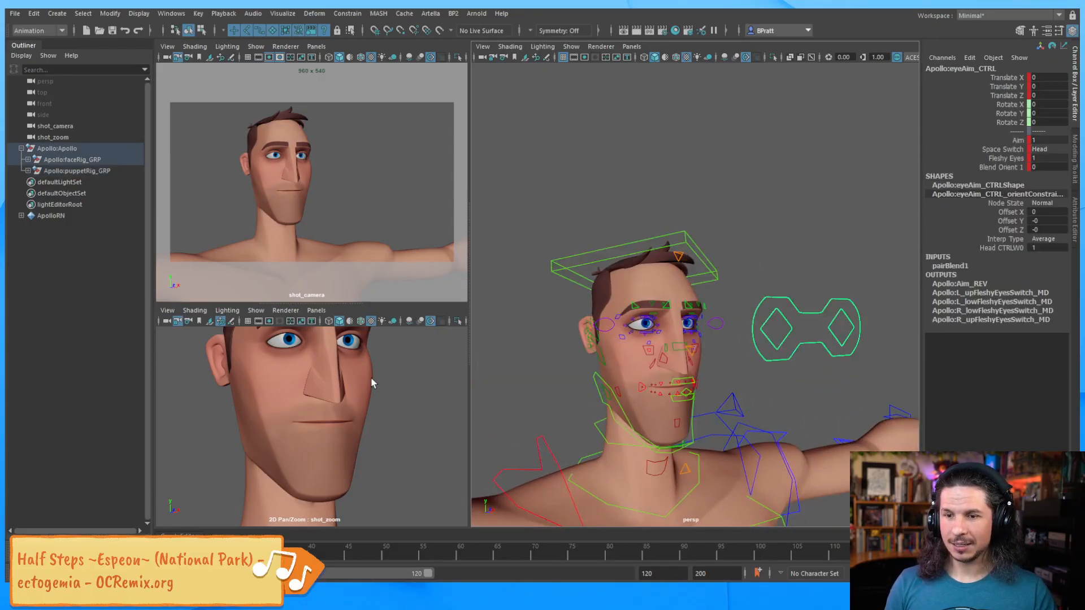
Pan and zoom out the shot_zoom view until Apollo's eyebrows, hairline and chin are all in frame.
{"action": "scroll", "coordinate": [332, 380], "scroll_direction": "down", "scroll_amount": 1}
{"action": "middle_click_drag", "start_coordinate": [295, 383], "coordinate": [287, 419]}
{"action": "scroll", "coordinate": [309, 399], "scroll_direction": "down", "scroll_amount": 1}
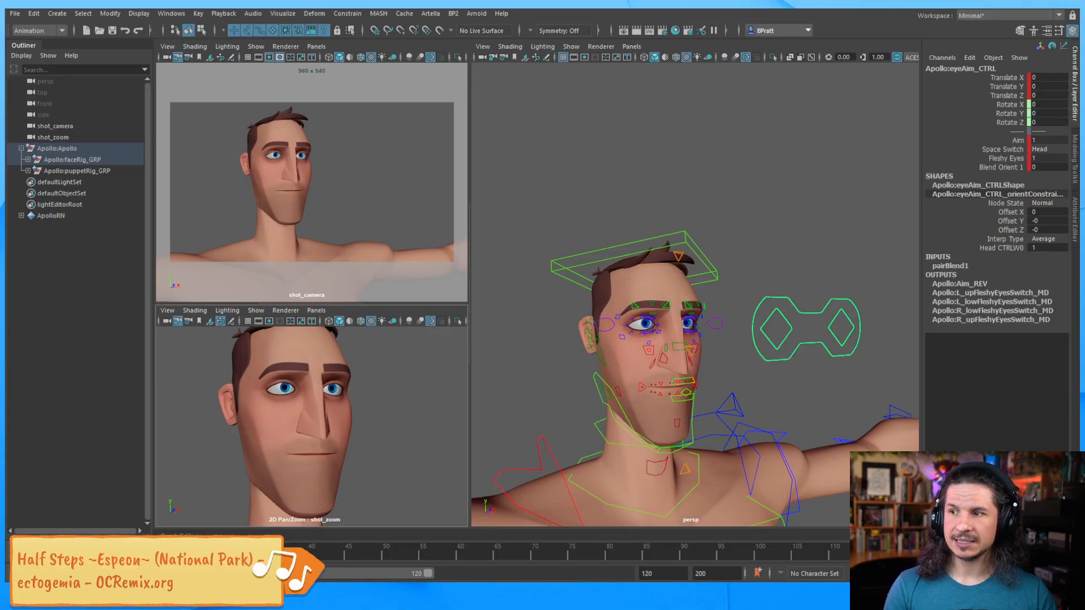
Check the eye aim control's channel attributes and leave nothing selected.
{"action": "left_click", "coordinate": [770, 273]}
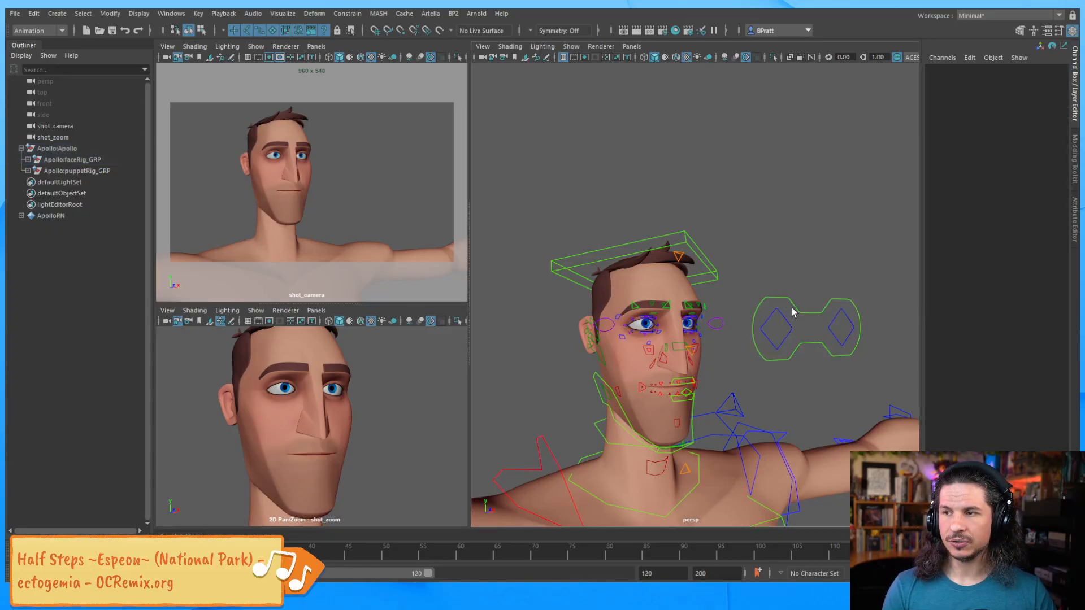
{"action": "left_click", "coordinate": [793, 307]}
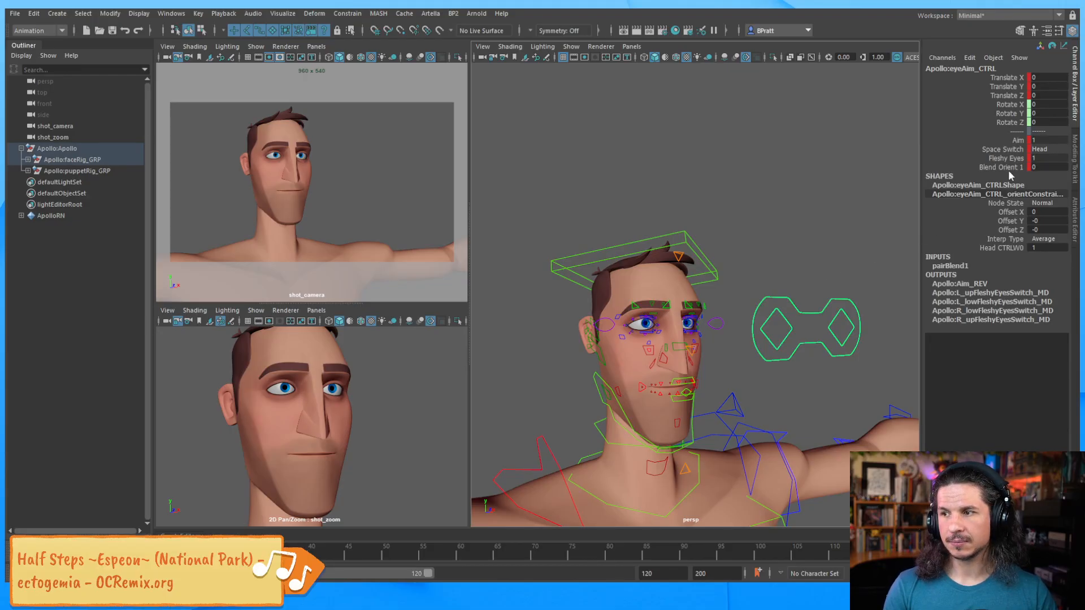
{"action": "left_click", "coordinate": [786, 184]}
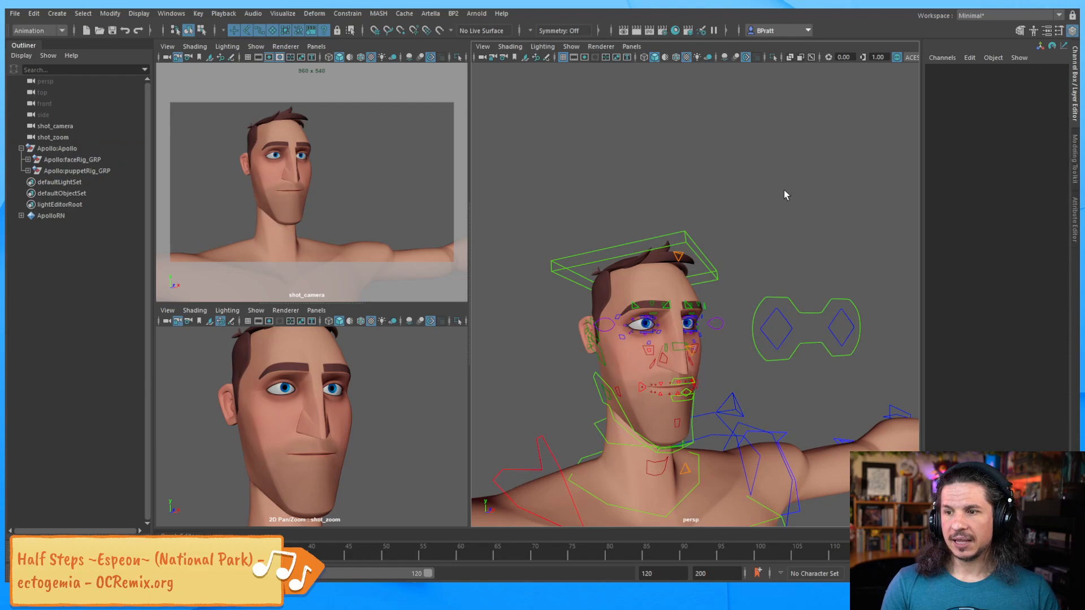
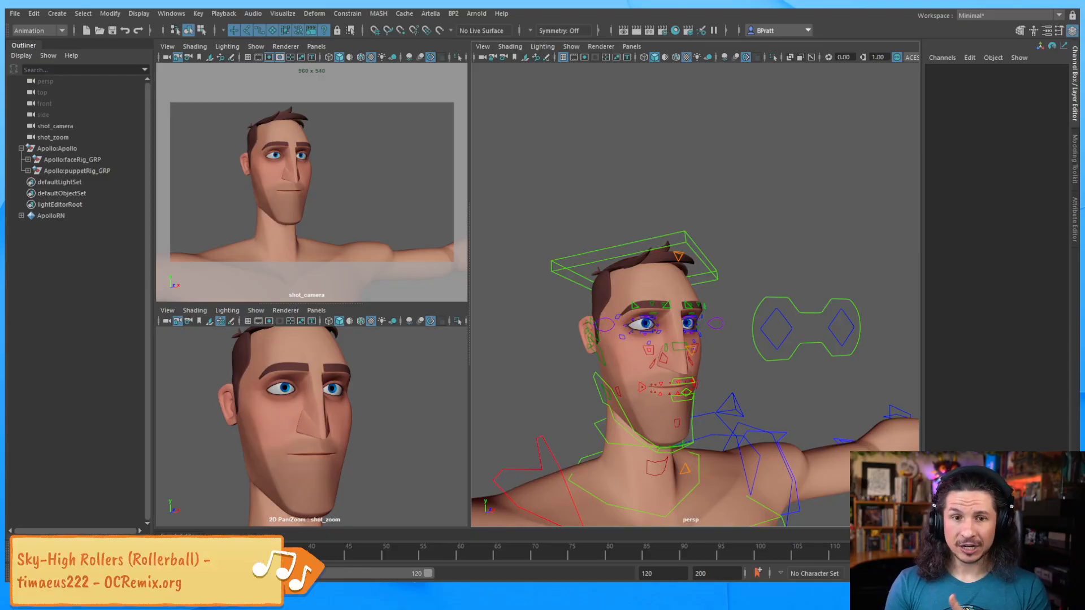
Switch to the browser's Random Emotion Generator at perchance.org/emotion and generate a list of 10 random emotions.
{"action": "key", "text": "alt+Tab"}
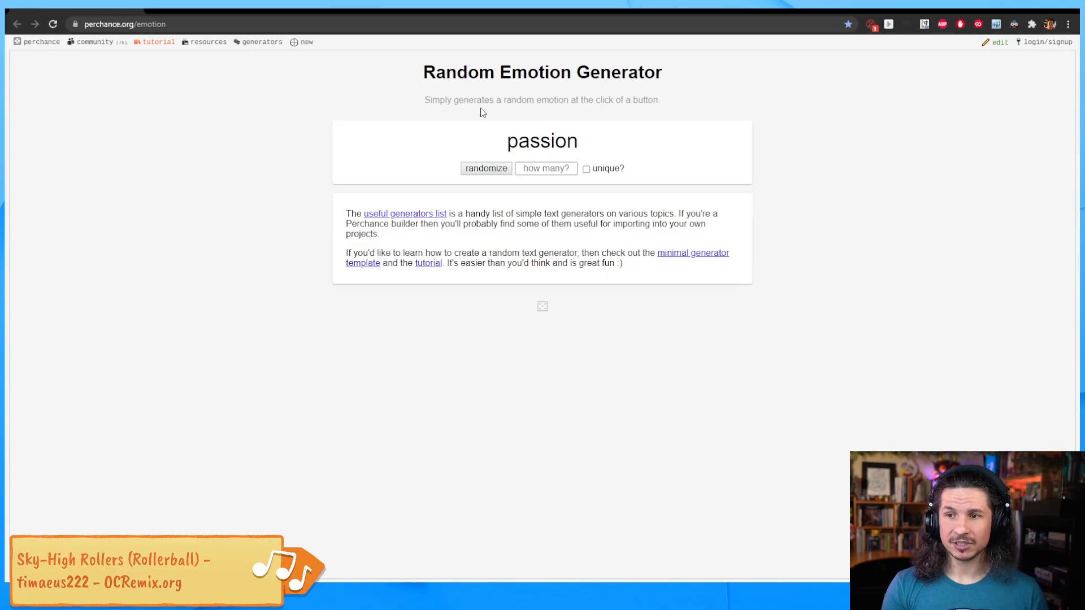
{"action": "key", "text": "ctrl+l"}
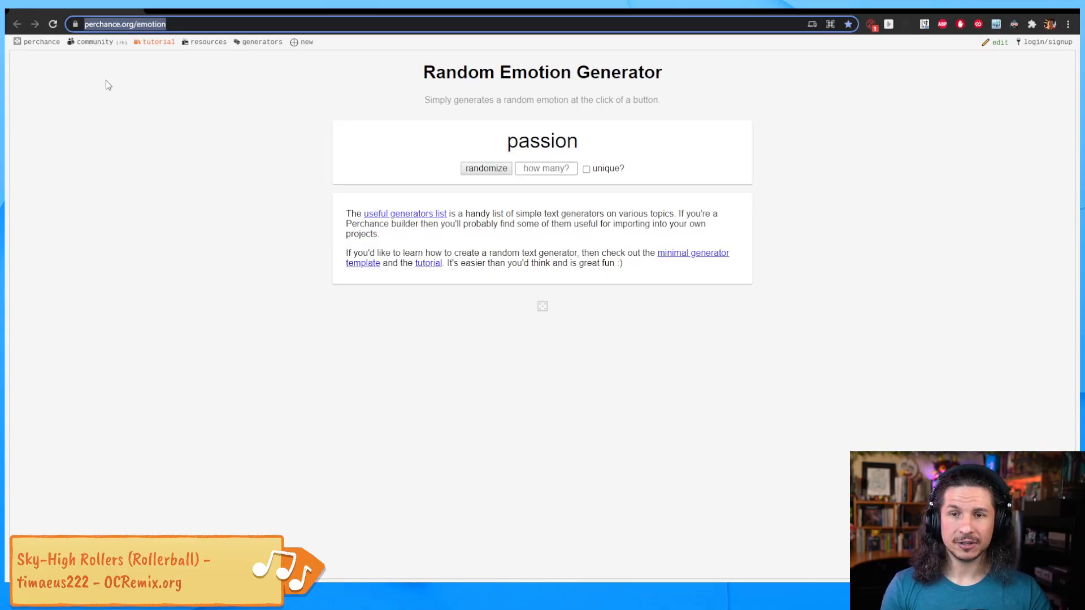
{"action": "key", "text": "Return"}
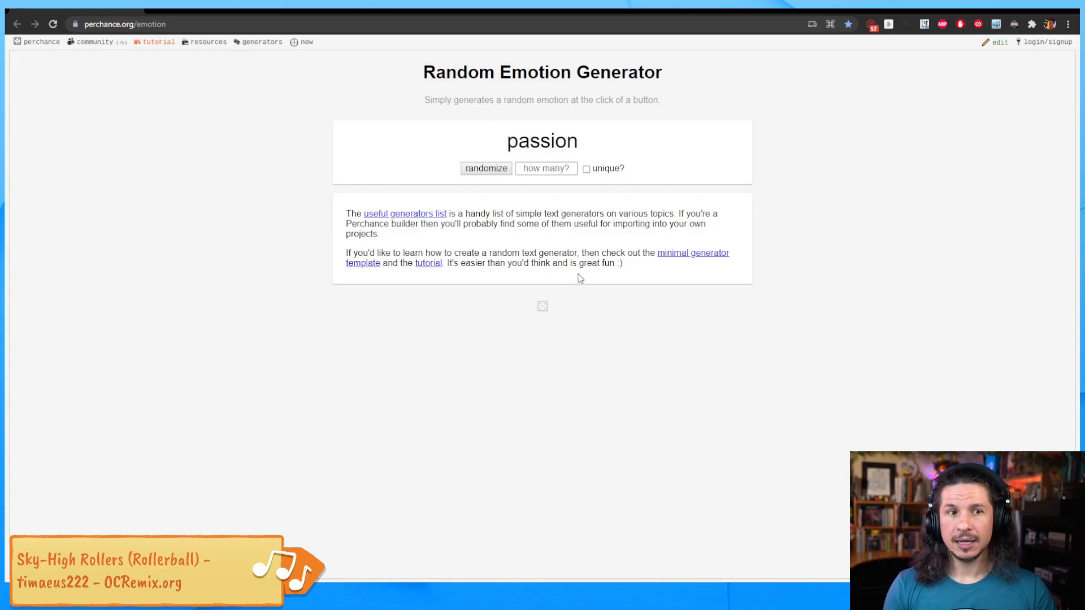
{"action": "left_click", "coordinate": [535, 169]}
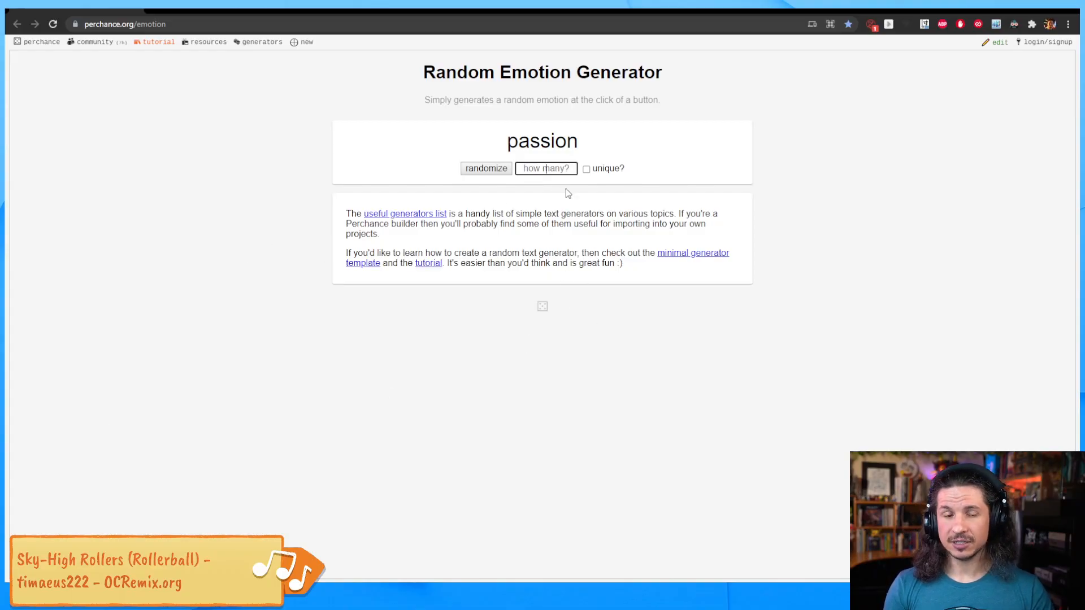
{"action": "type", "text": "10"}
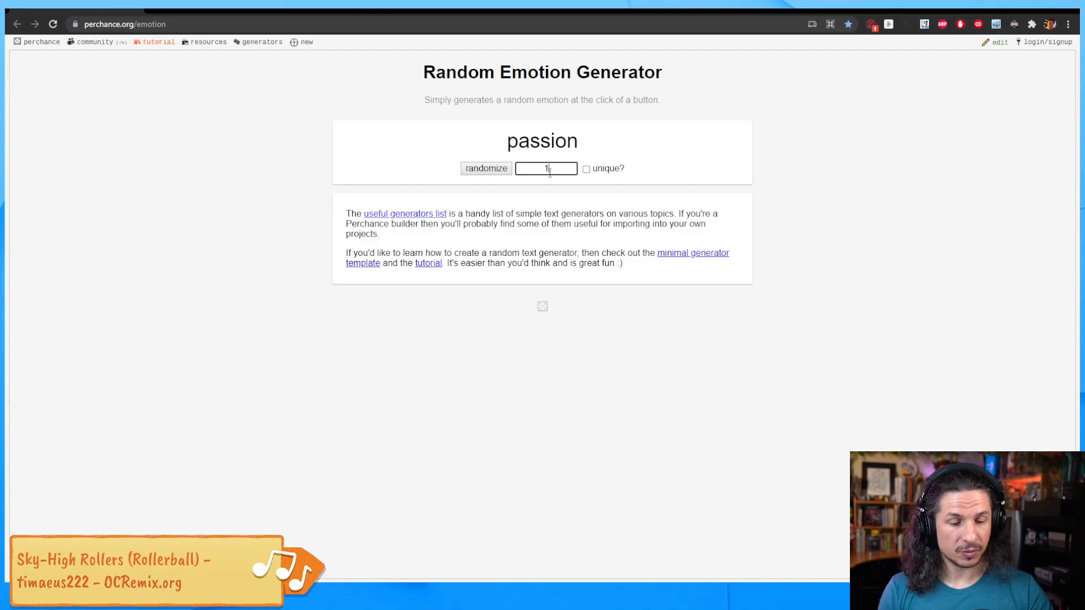
{"action": "left_click", "coordinate": [218, 229]}
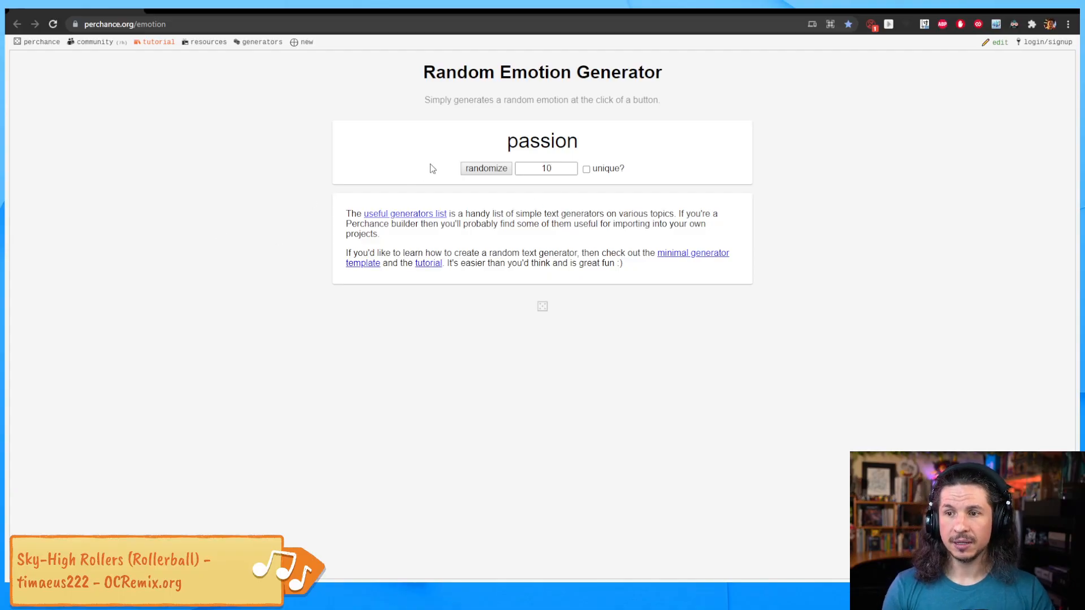
{"action": "left_click", "coordinate": [486, 168]}
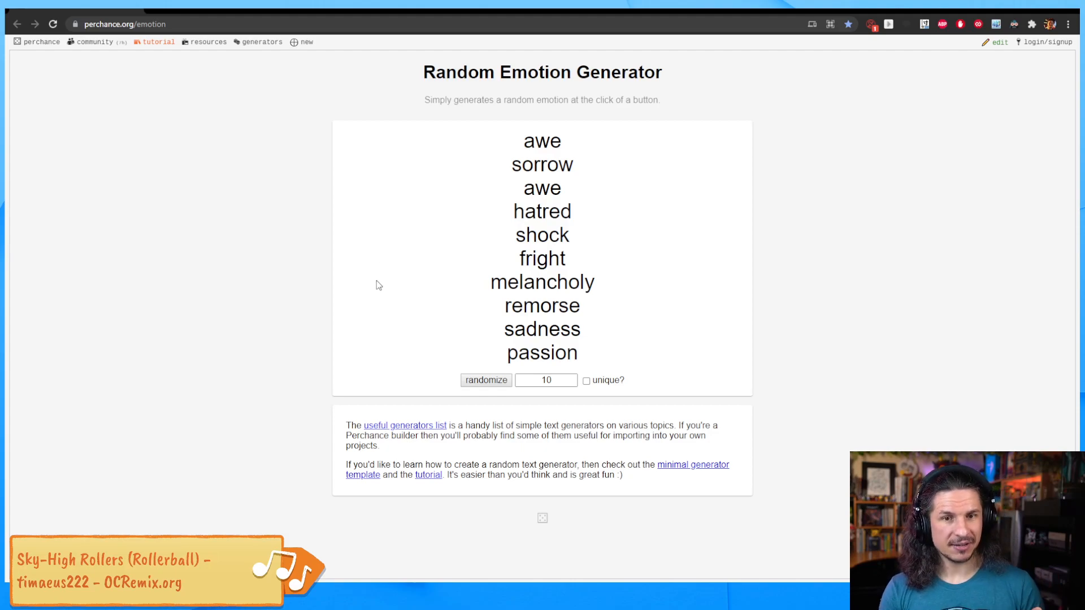
Highlight the list's first two emotions, regenerate the 10 emotions as unique entries, and highlight the new list's first two in turn.
{"action": "left_click_drag", "start_coordinate": [522, 145], "coordinate": [570, 142]}
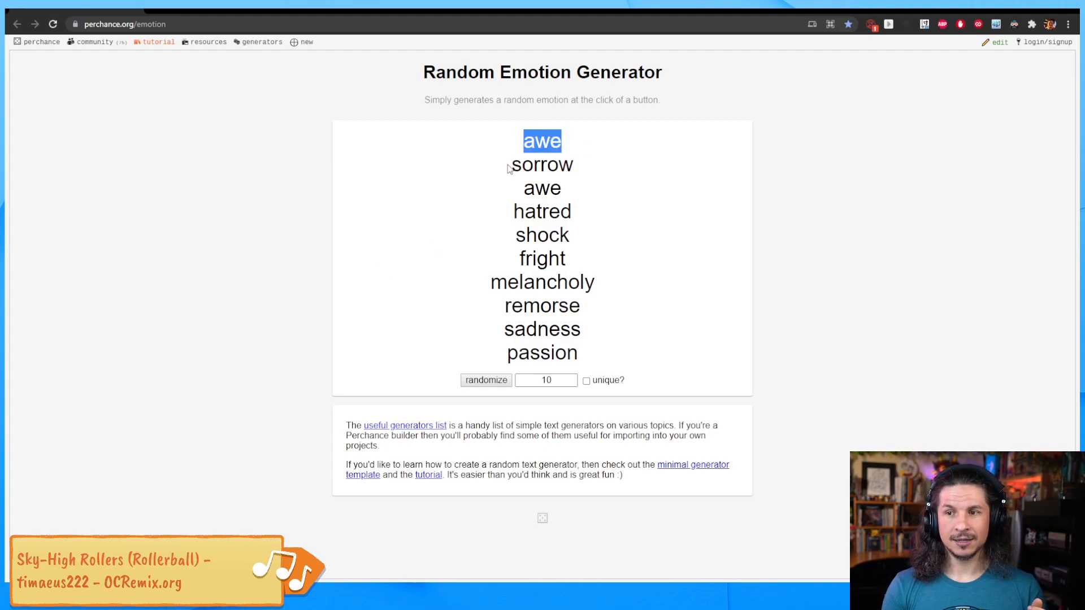
{"action": "left_click_drag", "start_coordinate": [512, 169], "coordinate": [588, 171]}
{"action": "left_click", "coordinate": [587, 381]}
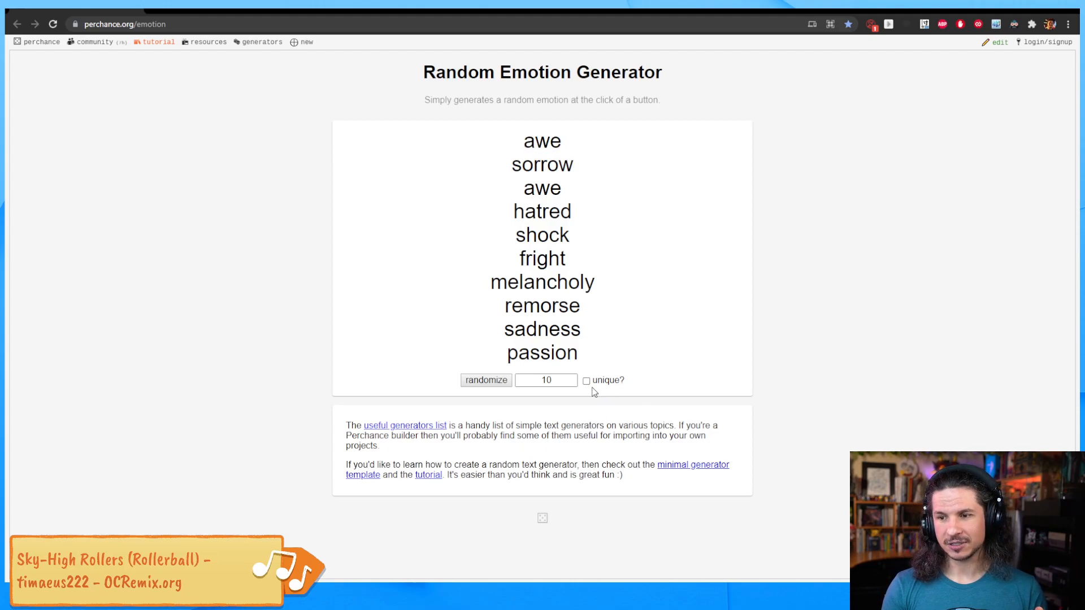
{"action": "left_click", "coordinate": [482, 380]}
{"action": "left_click_drag", "start_coordinate": [518, 145], "coordinate": [562, 142]}
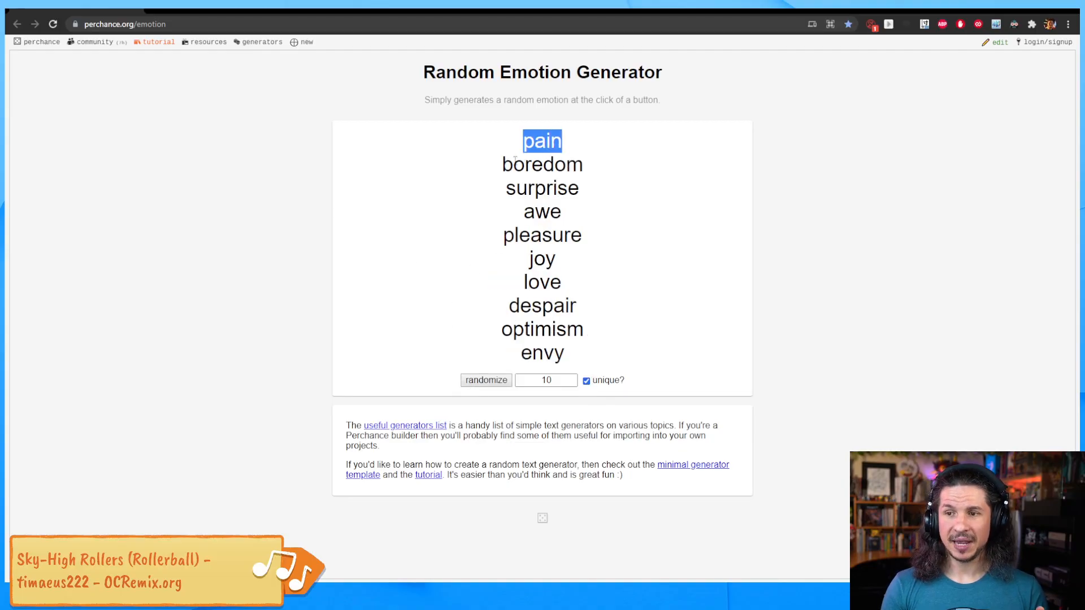
{"action": "left_click_drag", "start_coordinate": [500, 169], "coordinate": [591, 174]}
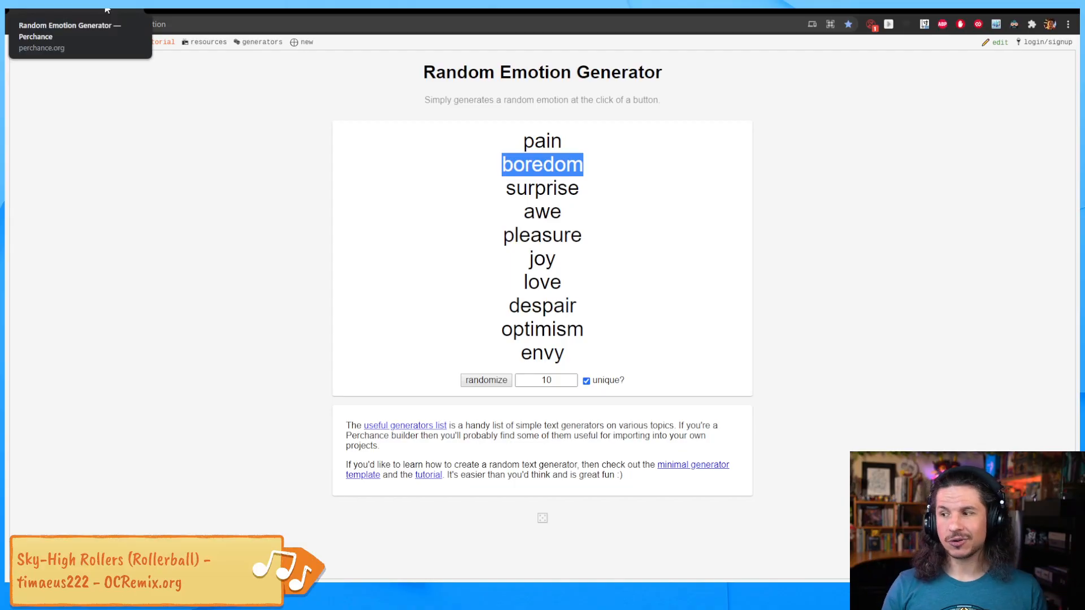
Return to Maya and inspect Apollo's rig controls in the perspective view from the front, side and back.
{"action": "left_click_drag", "start_coordinate": [125, 9], "coordinate": [1082, 249]}
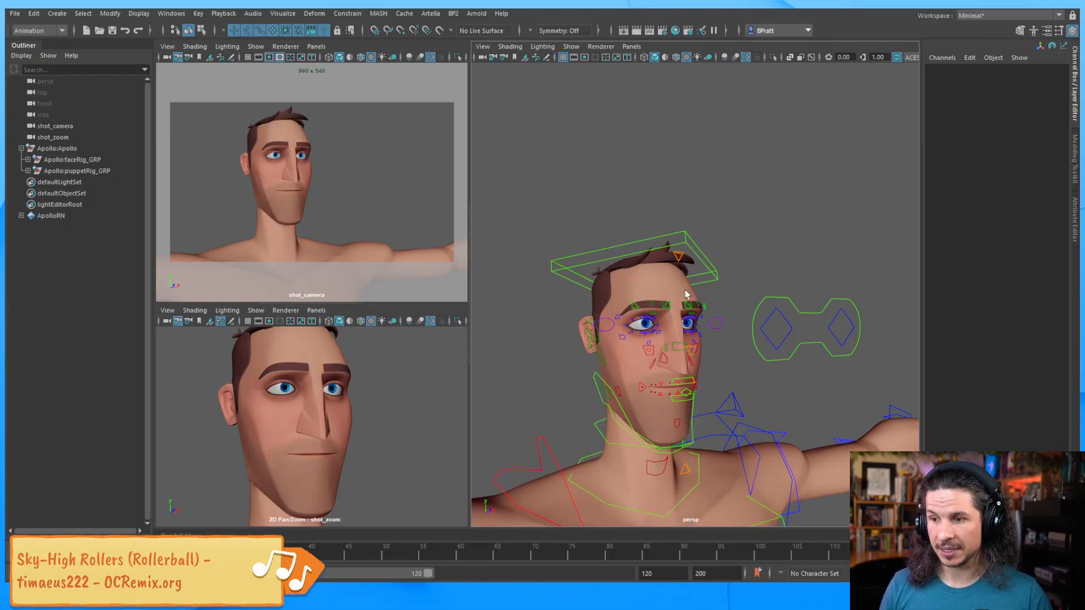
{"action": "left_click_drag", "start_coordinate": [710, 321], "coordinate": [651, 301], "text": "alt"}
{"action": "right_click_drag", "start_coordinate": [651, 300], "coordinate": [697, 303], "text": "alt"}
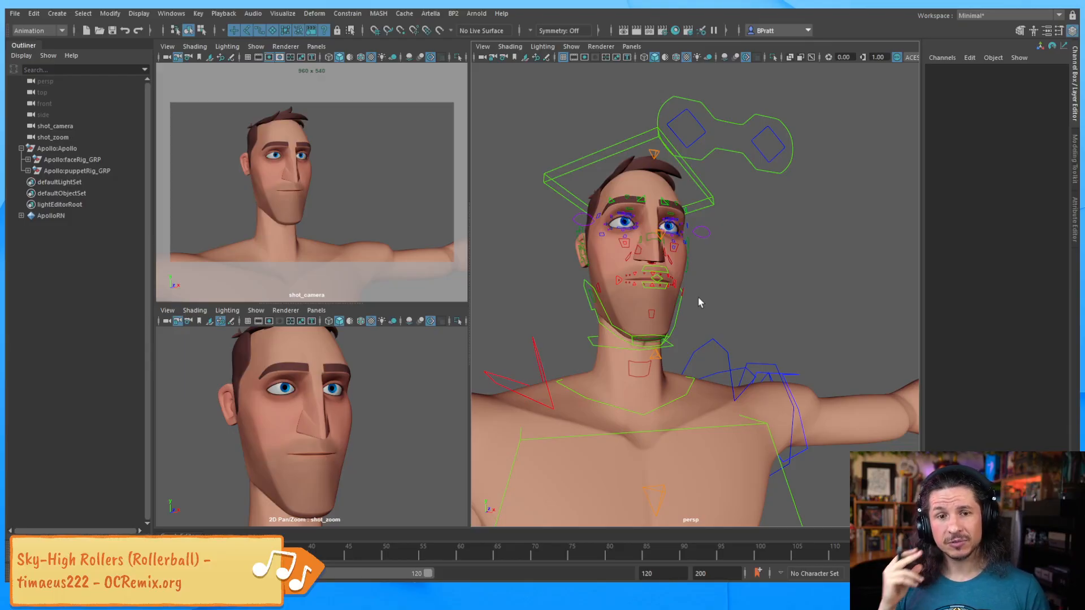
{"action": "right_click_drag", "start_coordinate": [760, 287], "coordinate": [660, 295], "text": "alt"}
{"action": "left_click_drag", "start_coordinate": [660, 295], "coordinate": [836, 284], "text": "alt"}
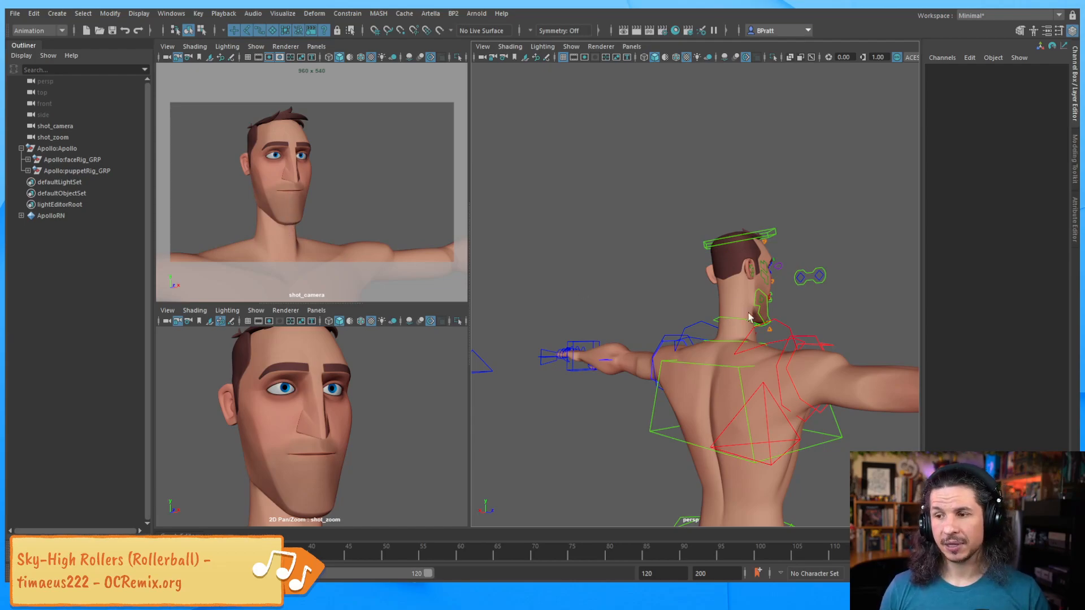
{"action": "left_click_drag", "start_coordinate": [856, 268], "coordinate": [707, 318], "text": "alt"}
Switch Apollo's right arm to FK by setting the IKFK attribute of its arm spacer control to 0.
{"action": "left_click", "coordinate": [825, 362]}
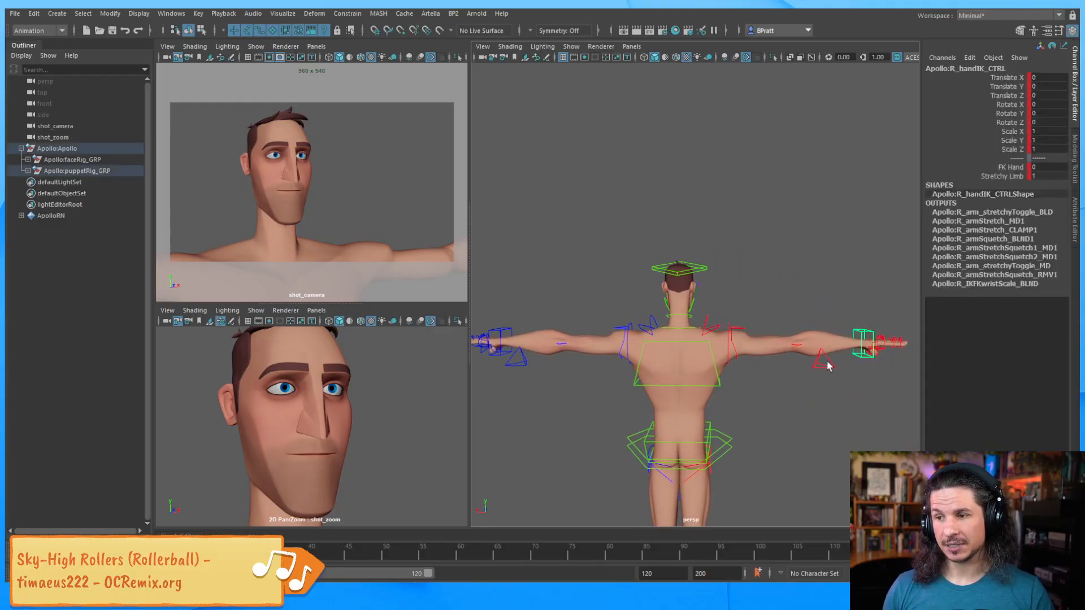
{"action": "double_click", "coordinate": [1039, 121]}
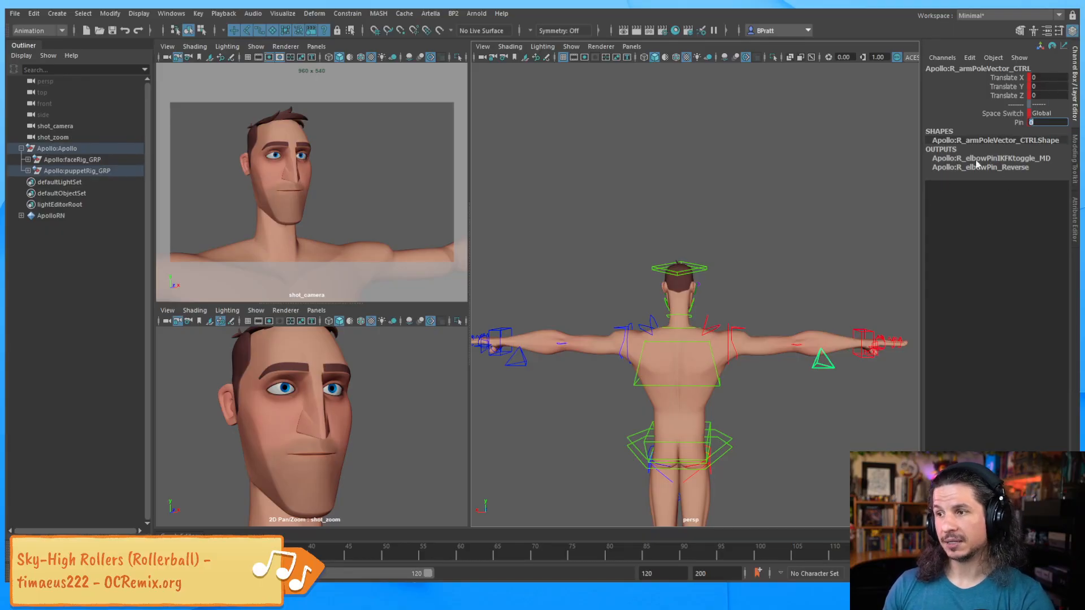
{"action": "left_click_drag", "start_coordinate": [842, 295], "coordinate": [758, 400], "text": "alt"}
{"action": "left_click", "coordinate": [775, 372]}
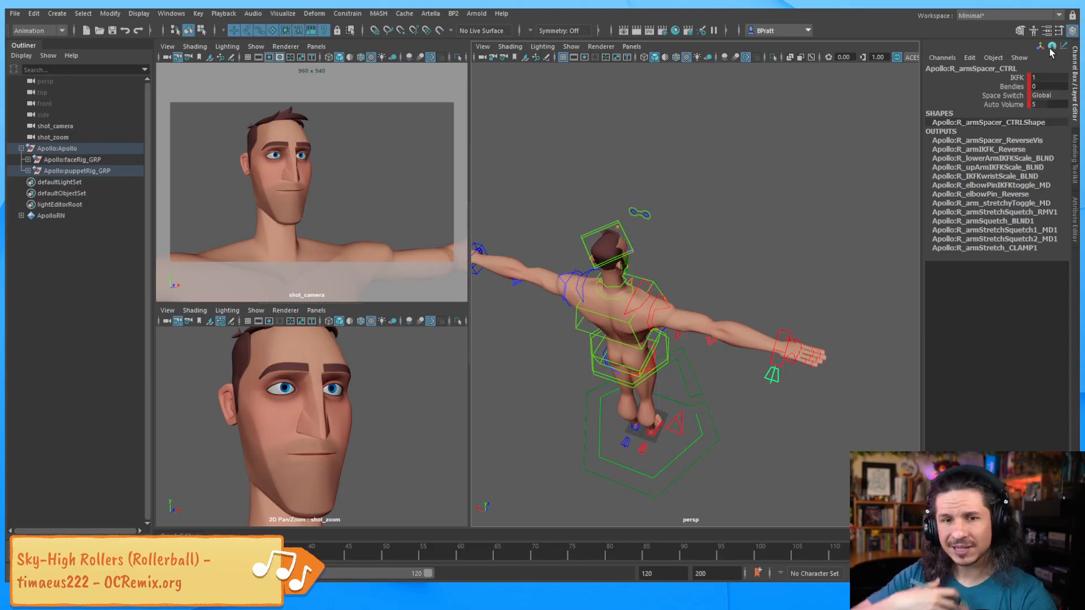
{"action": "double_click", "coordinate": [1044, 77]}
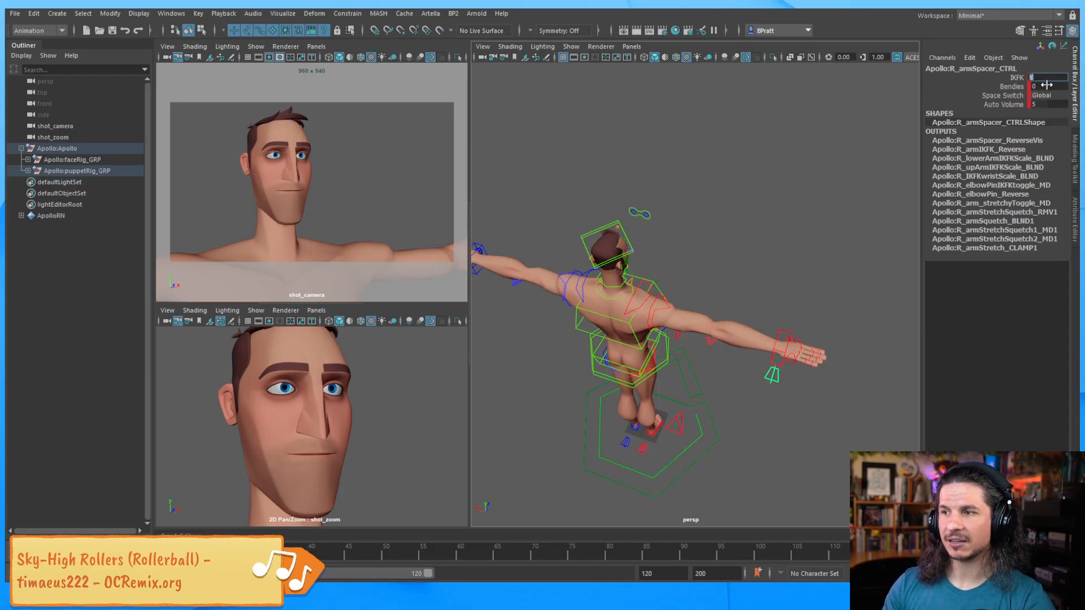
{"action": "type", "text": "0"}
{"action": "key", "text": "Return"}
Set the IKFK attribute of the left arm spacer control to 0 and clear the selection.
{"action": "left_click_drag", "start_coordinate": [559, 316], "coordinate": [602, 321], "text": "alt"}
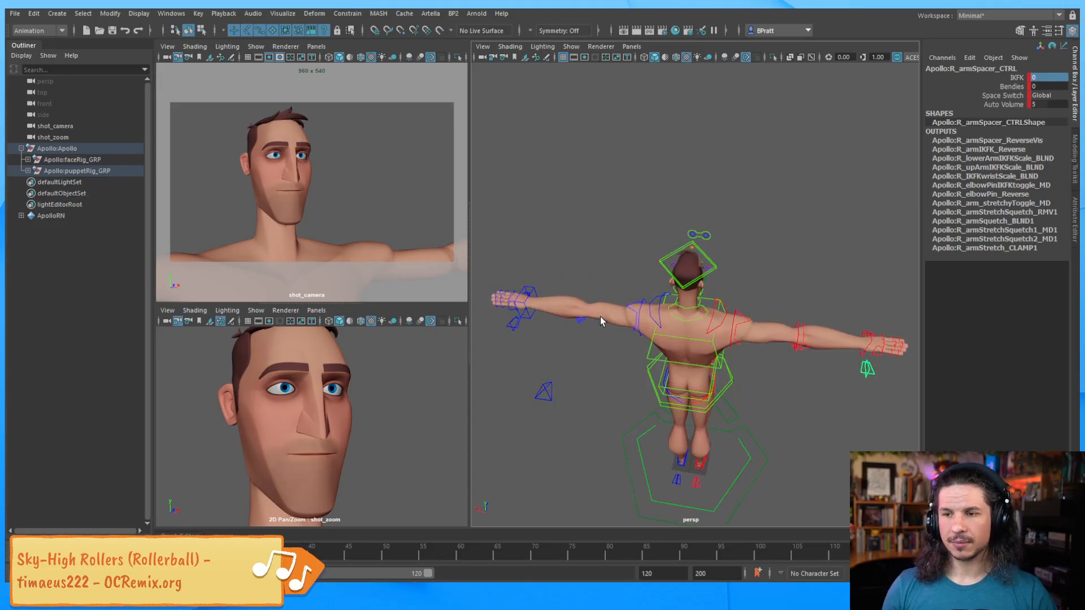
{"action": "left_click", "coordinate": [515, 323]}
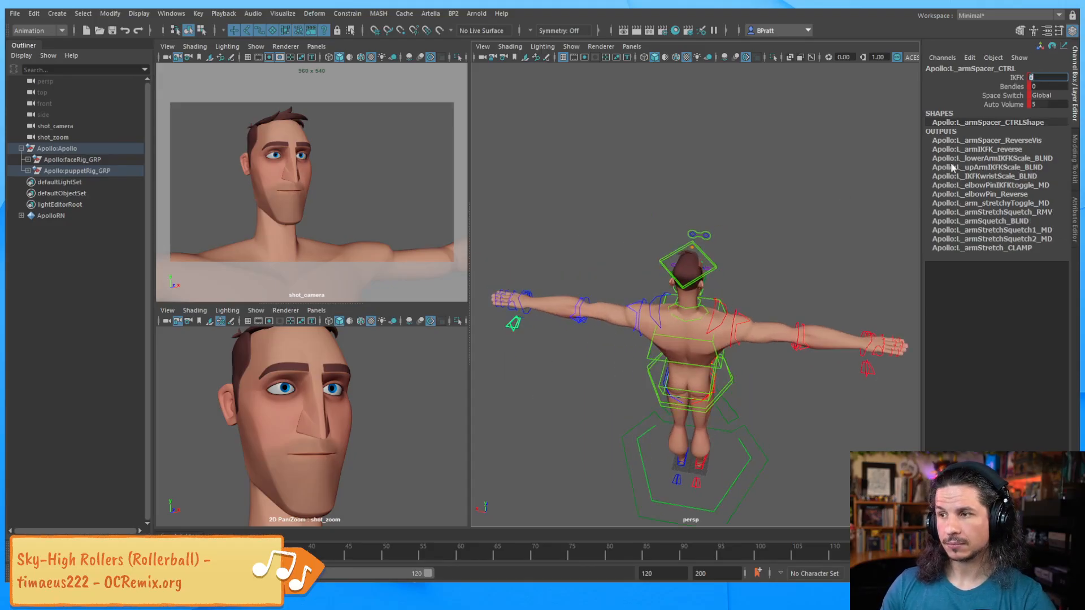
{"action": "left_click", "coordinate": [565, 356]}
Rotate both upper arm FK controls together so Apollo's arms hang down at his sides, and clear the selection.
{"action": "left_click", "coordinate": [637, 302]}
{"action": "left_click", "coordinate": [746, 323], "text": "shift"}
{"action": "key", "text": "e"}
{"action": "left_click_drag", "start_coordinate": [770, 258], "coordinate": [824, 397]}
{"action": "left_click_drag", "start_coordinate": [723, 312], "coordinate": [556, 259], "text": "alt"}
{"action": "right_click_drag", "start_coordinate": [570, 260], "coordinate": [729, 254], "text": "alt"}
{"action": "middle_click_drag", "start_coordinate": [729, 254], "coordinate": [660, 305], "text": "alt"}
{"action": "left_click", "coordinate": [622, 286]}
Reveal the display layers, turn off reference mode on the Apollo:Geo layer, and select the body mesh.
{"action": "left_click_drag", "start_coordinate": [622, 286], "coordinate": [665, 312], "text": "alt"}
{"action": "scroll", "coordinate": [664, 312], "scroll_direction": "up", "scroll_amount": 4}
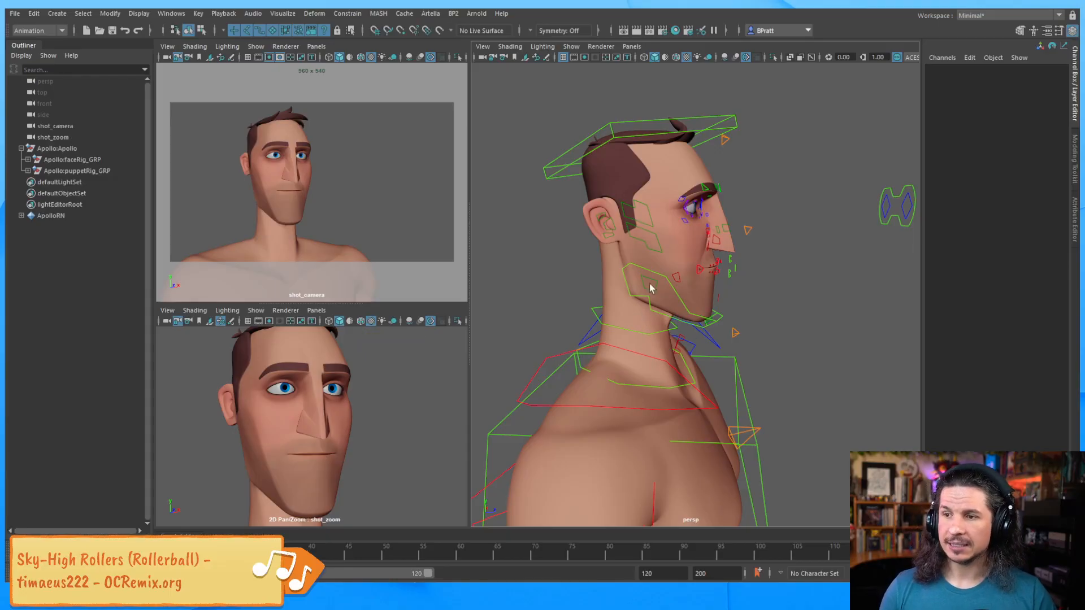
{"action": "left_click_drag", "start_coordinate": [1002, 522], "coordinate": [1002, 347]}
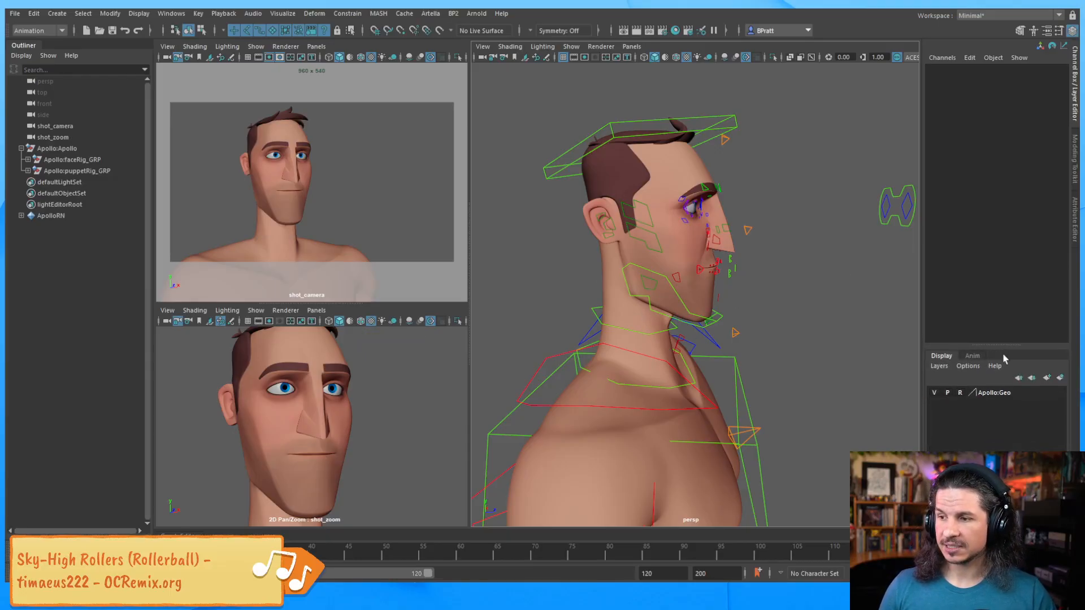
{"action": "left_click", "coordinate": [964, 398]}
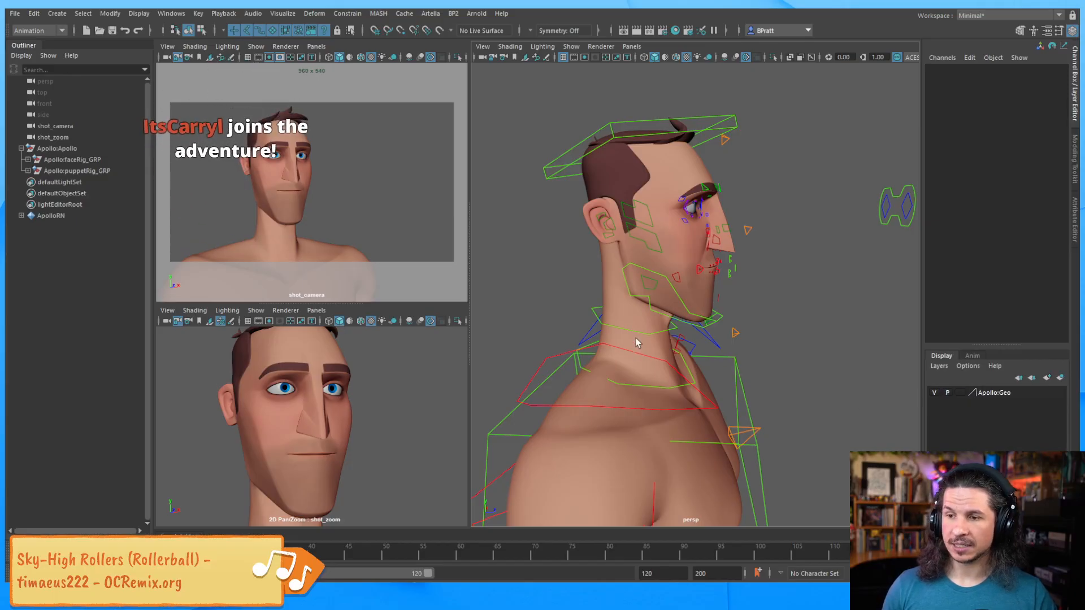
{"action": "left_click", "coordinate": [640, 343]}
{"action": "left_click_drag", "start_coordinate": [644, 315], "coordinate": [640, 234], "text": "alt"}
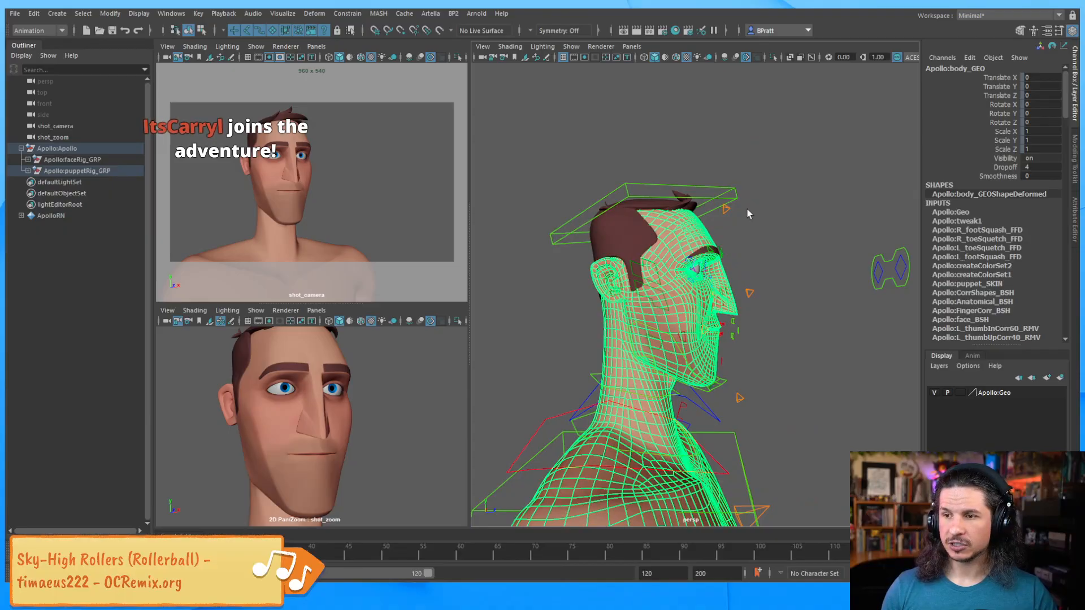
Hide the control curves in the perspective view and select all faces of Apollo's visible head and body meshes.
{"action": "left_click", "coordinate": [581, 136]}
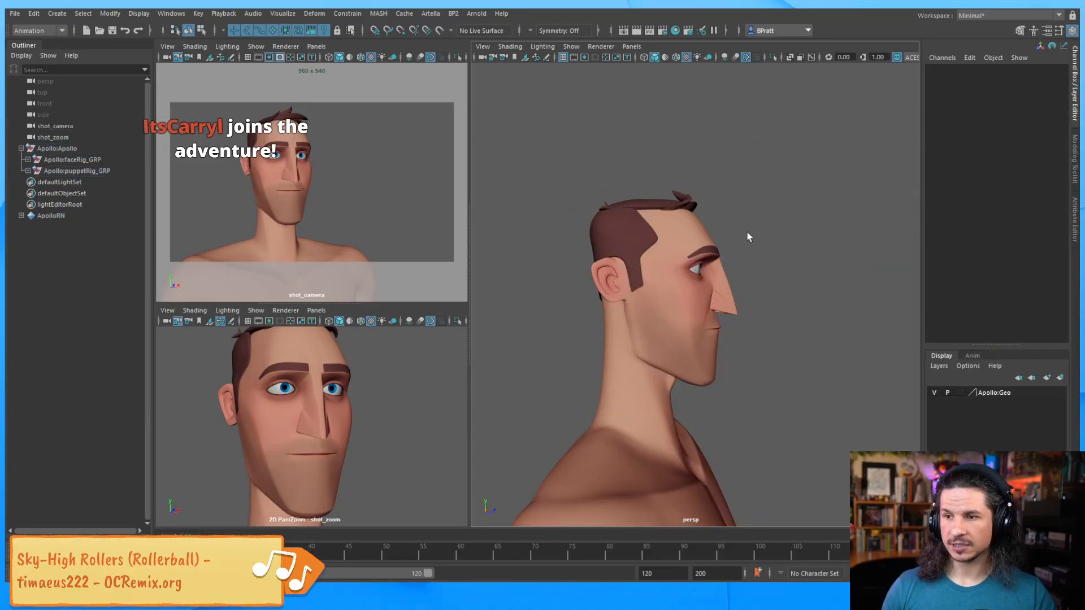
{"action": "left_click_drag", "start_coordinate": [802, 146], "coordinate": [480, 450]}
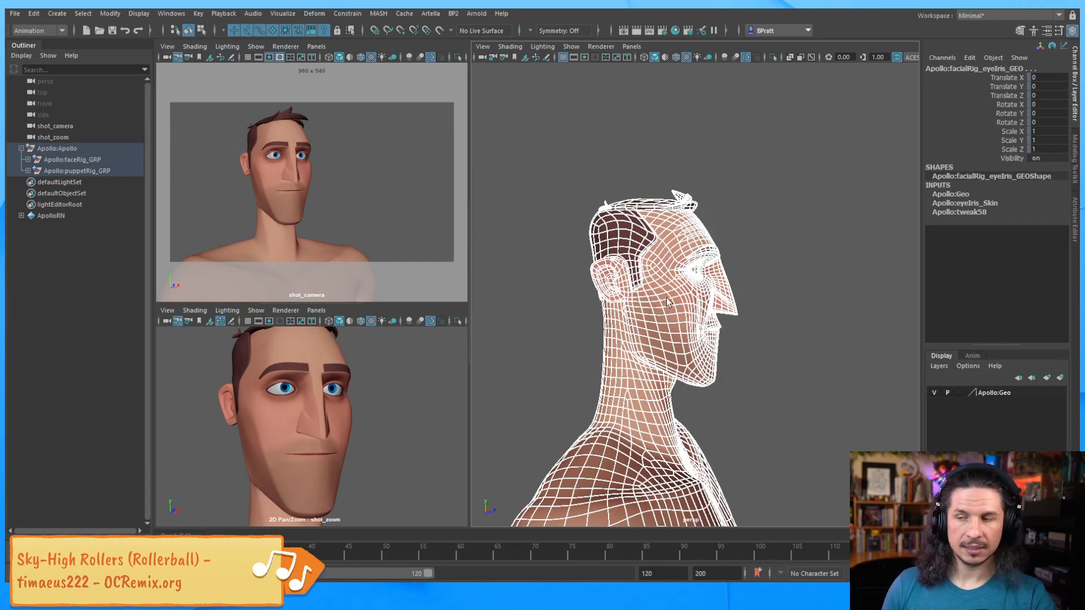
{"action": "key", "text": "F11"}
{"action": "left_click_drag", "start_coordinate": [833, 143], "coordinate": [559, 392]}
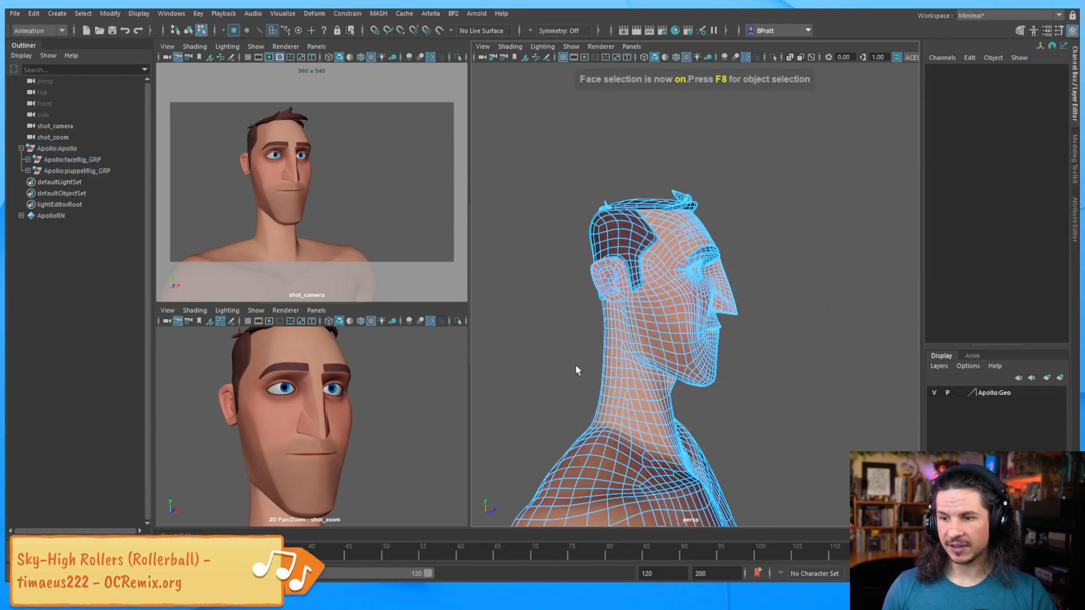
Examine the selected face mesh around the head, jaw and neck from several angles.
{"action": "mouse_move", "coordinate": [622, 365]}
{"action": "left_mouse_down", "text": "alt"}
{"action": "mouse_move", "coordinate": [679, 368]}
{"action": "mouse_move", "coordinate": [640, 368]}
{"action": "left_mouse_up", "text": "alt"}
{"action": "middle_click_drag", "start_coordinate": [639, 367], "coordinate": [630, 298], "text": "alt"}
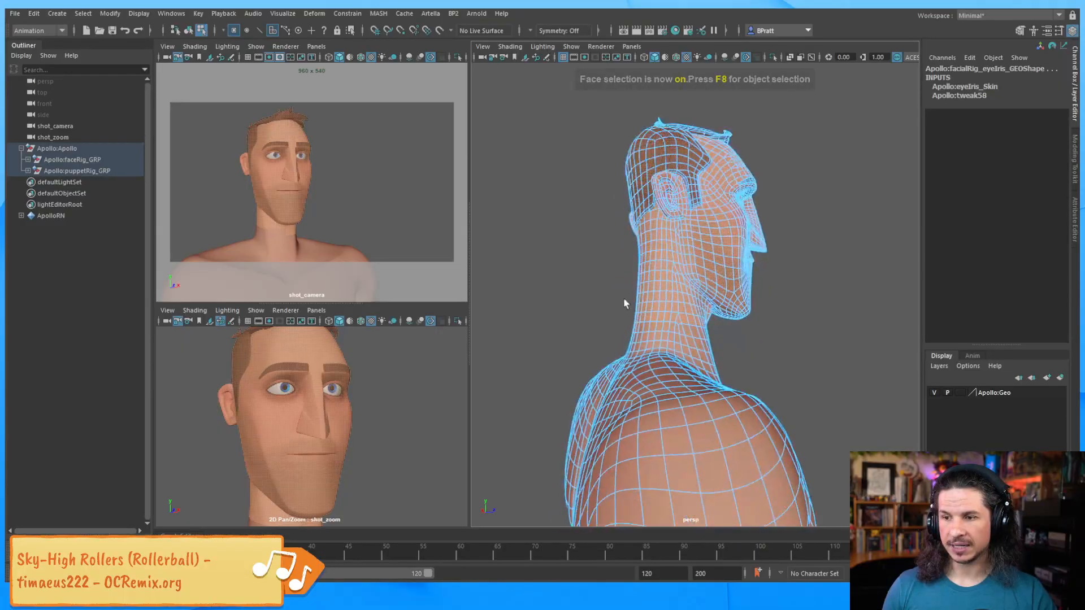
{"action": "right_click_drag", "start_coordinate": [630, 297], "coordinate": [678, 333], "text": "alt"}
{"action": "left_click_drag", "start_coordinate": [678, 350], "coordinate": [666, 374], "text": "alt"}
{"action": "left_click_drag", "start_coordinate": [509, 391], "coordinate": [673, 400], "text": "alt"}
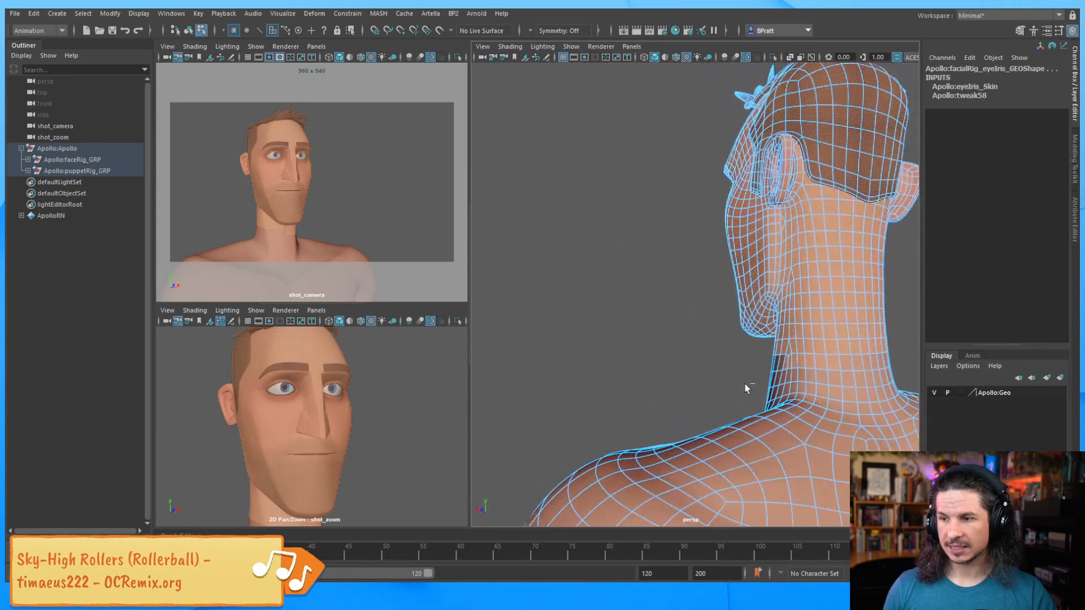
{"action": "left_click_drag", "start_coordinate": [685, 355], "coordinate": [751, 367], "text": "alt"}
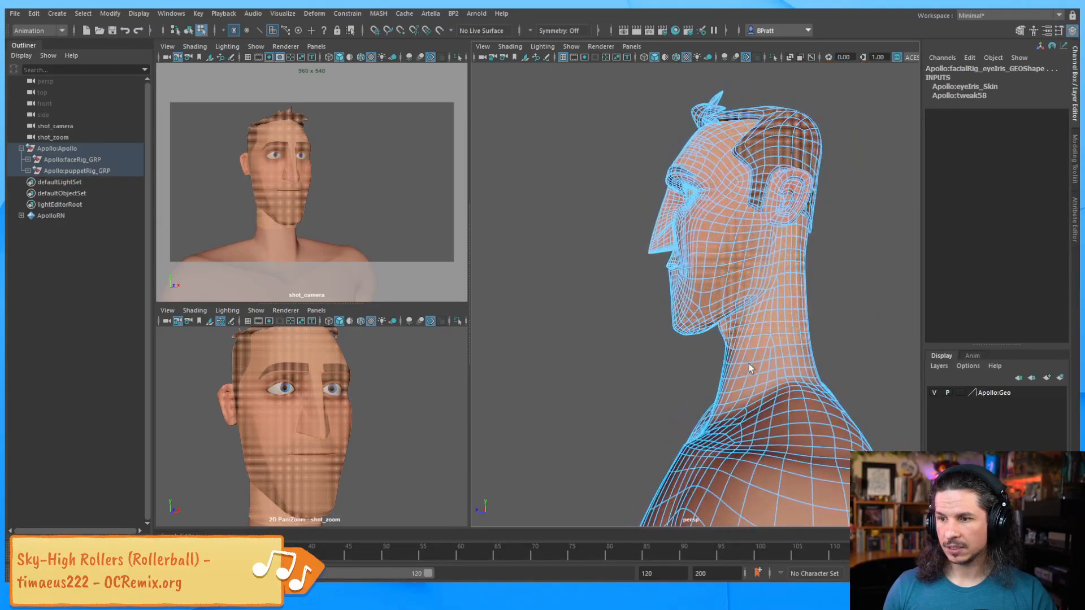
{"action": "right_click_drag", "start_coordinate": [767, 300], "coordinate": [876, 292], "text": "alt"}
{"action": "middle_click_drag", "start_coordinate": [812, 300], "coordinate": [722, 299], "text": "alt"}
{"action": "right_click_drag", "start_coordinate": [723, 299], "coordinate": [753, 331], "text": "alt"}
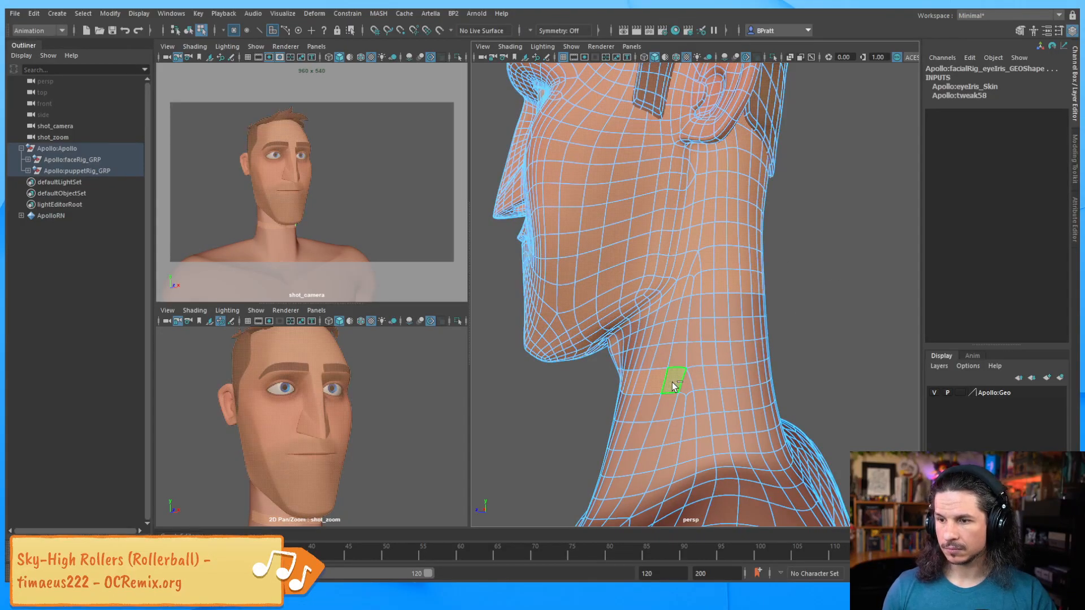
Try to separate the head from the neck in the face selection by picking faces under the jaw.
{"action": "left_click_drag", "start_coordinate": [654, 380], "coordinate": [670, 334], "text": "alt"}
{"action": "right_click_drag", "start_coordinate": [671, 334], "coordinate": [706, 320], "text": "alt"}
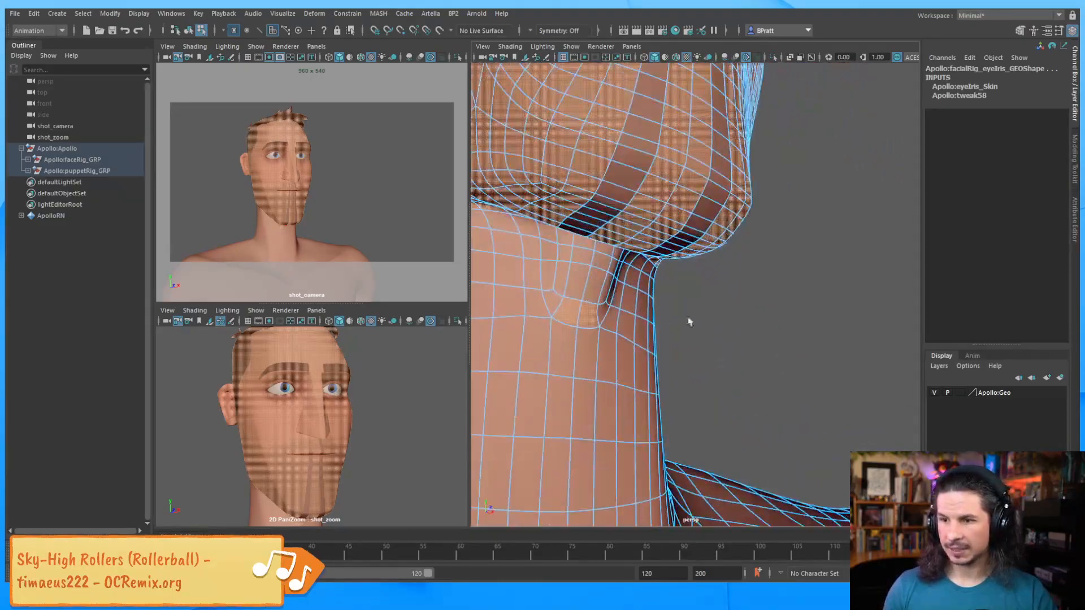
{"action": "left_click_drag", "start_coordinate": [614, 292], "coordinate": [639, 288], "text": "alt"}
{"action": "left_click_drag", "start_coordinate": [734, 204], "coordinate": [701, 220], "text": "alt"}
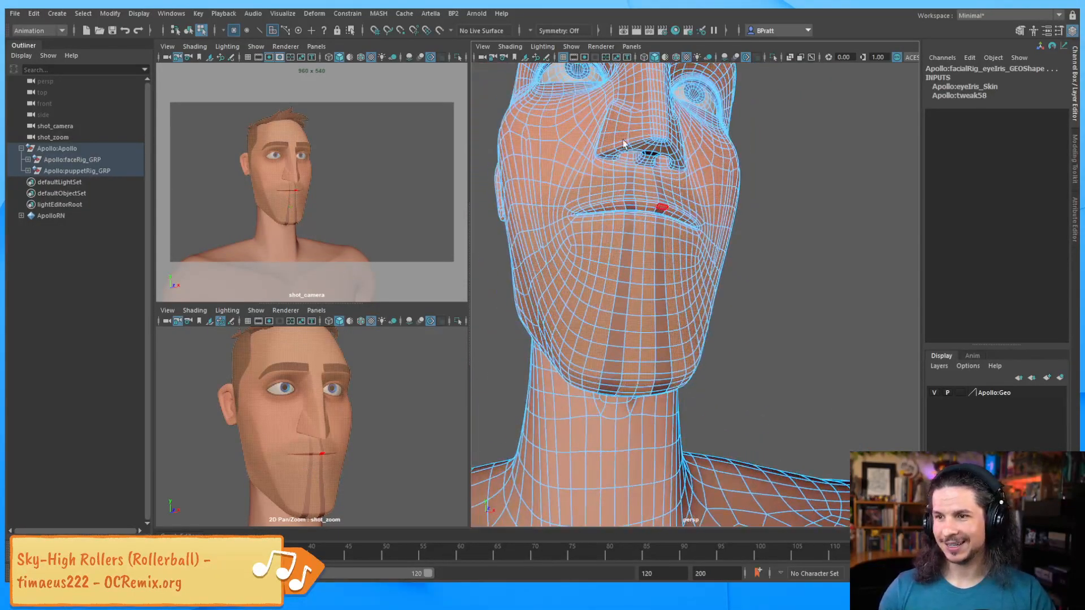
{"action": "left_click", "coordinate": [624, 274]}
{"action": "left_click_drag", "start_coordinate": [621, 288], "coordinate": [645, 312], "text": "alt"}
{"action": "left_click", "coordinate": [627, 335]}
{"action": "left_click_drag", "start_coordinate": [701, 278], "coordinate": [733, 307], "text": "alt"}
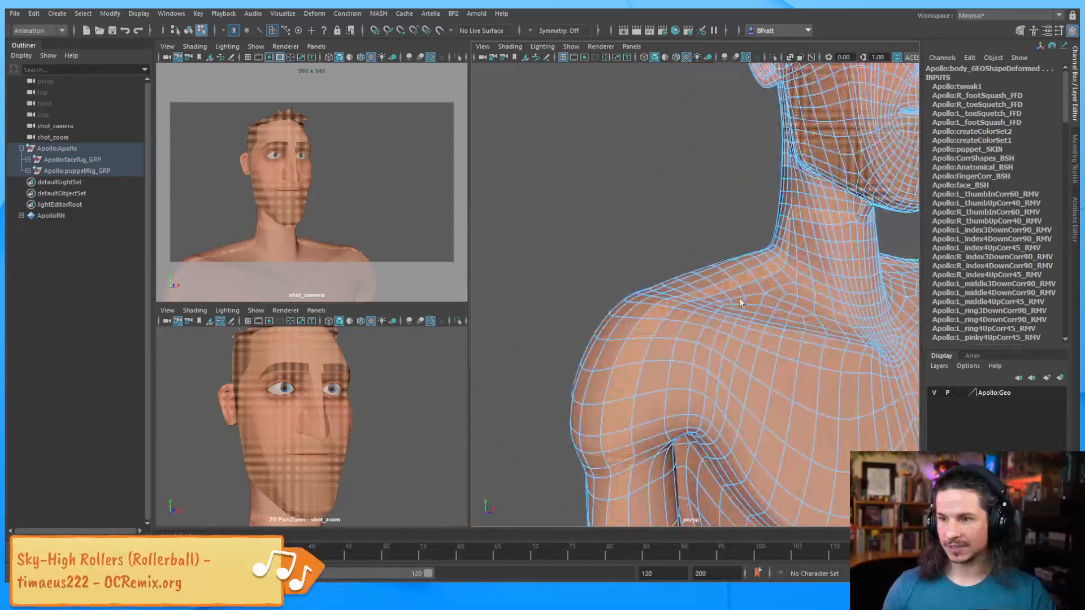
Remove the face loops around the base of the neck from the selection and check beneath the chin.
{"action": "left_click", "coordinate": [755, 274], "text": "ctrl"}
{"action": "double_click", "coordinate": [742, 279], "text": "ctrl"}
{"action": "middle_click_drag", "start_coordinate": [819, 195], "coordinate": [689, 294], "text": "alt"}
{"action": "left_click_drag", "start_coordinate": [743, 293], "coordinate": [669, 293], "text": "alt"}
{"action": "left_click_drag", "start_coordinate": [687, 207], "coordinate": [712, 207], "text": "alt"}
{"action": "left_click_drag", "start_coordinate": [699, 244], "coordinate": [661, 277], "text": "alt"}
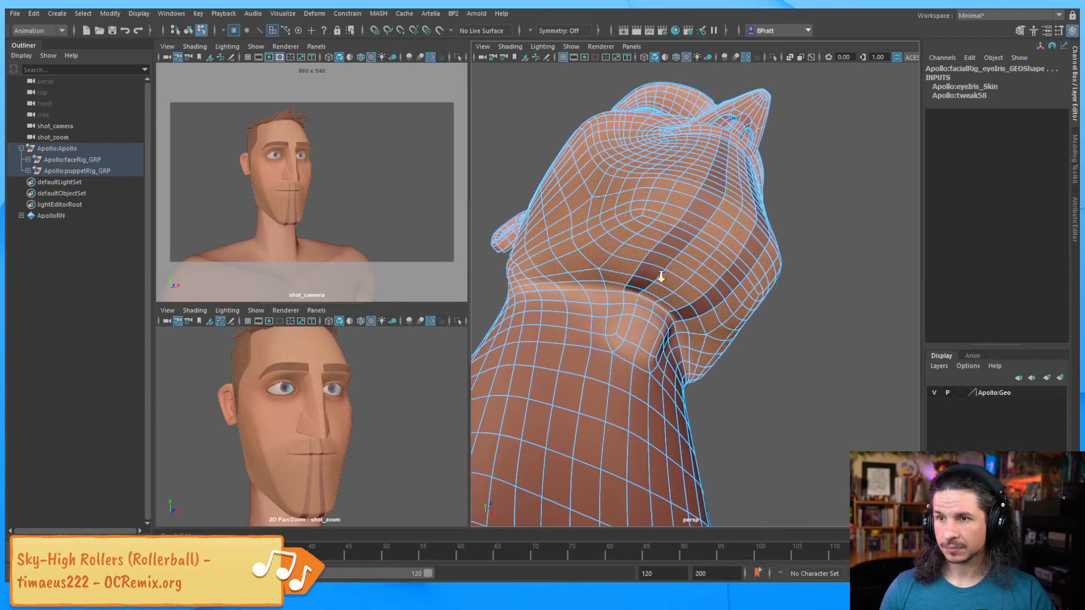
Deselect the leftover faces on the throat just below the chin.
{"action": "left_click", "coordinate": [632, 291]}
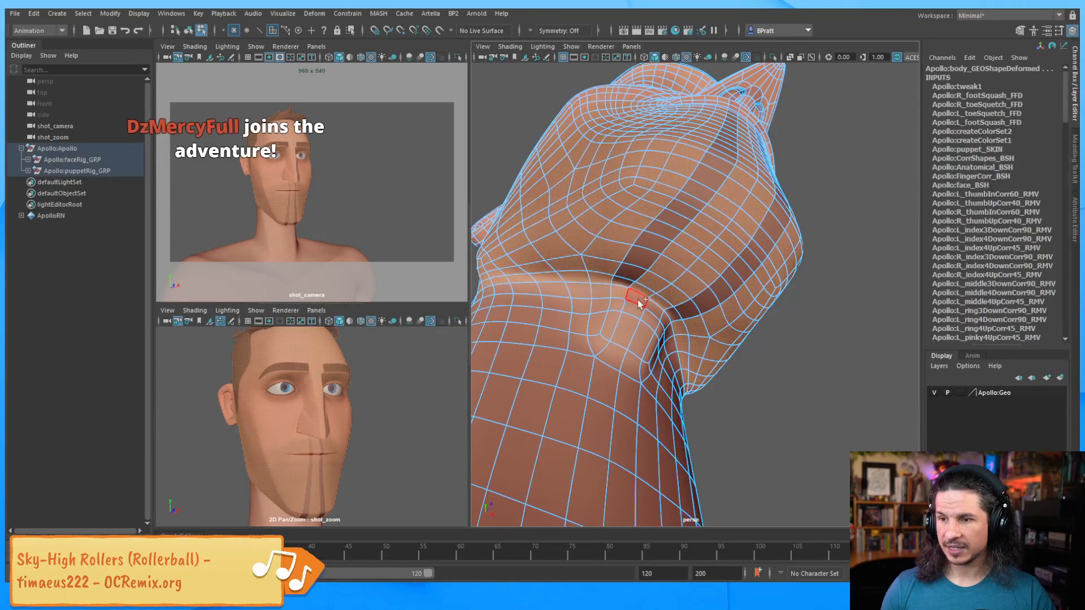
{"action": "left_click_drag", "start_coordinate": [687, 323], "coordinate": [624, 345], "text": "alt"}
{"action": "left_click_drag", "start_coordinate": [572, 370], "coordinate": [591, 371], "text": "alt"}
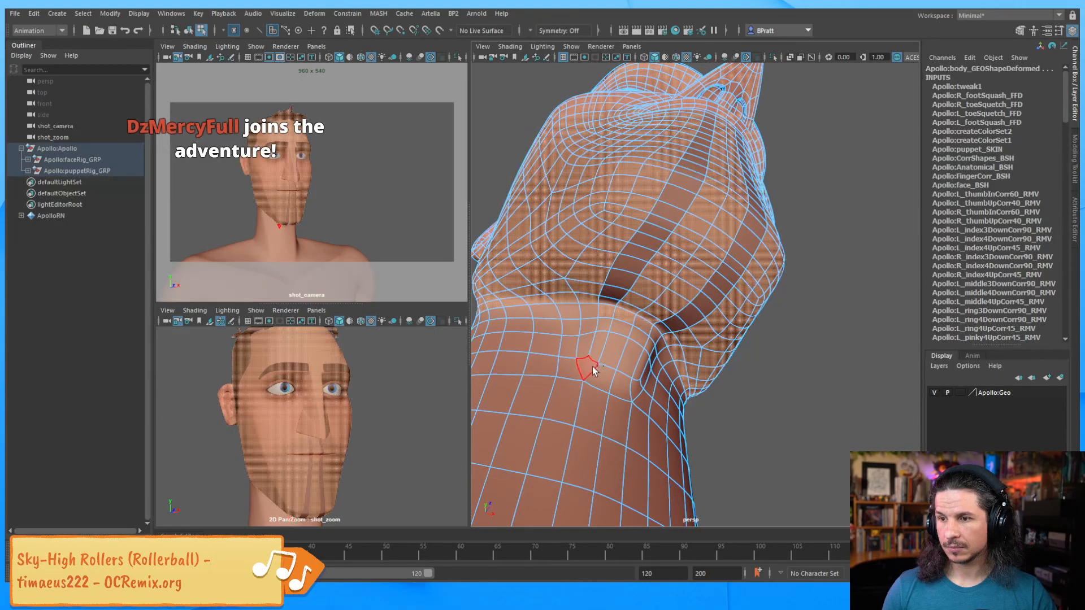
{"action": "left_click", "coordinate": [591, 369], "text": "ctrl"}
{"action": "left_click", "coordinate": [610, 303]}
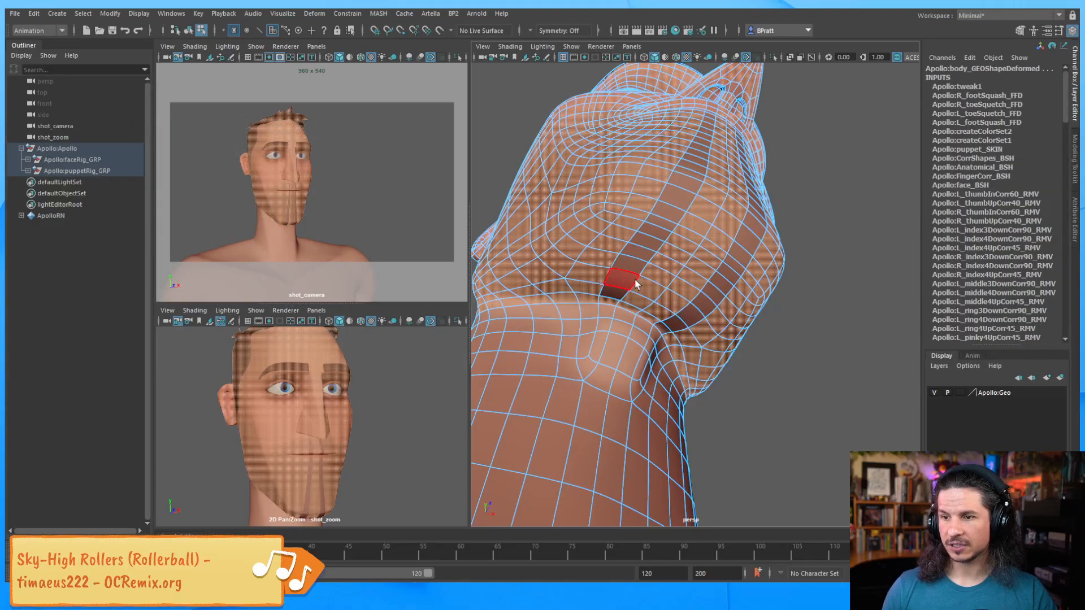
Add the deselected vertical face loop running from below the nose over the chin back to the selection.
{"action": "left_click_drag", "start_coordinate": [619, 291], "coordinate": [658, 221], "text": "alt"}
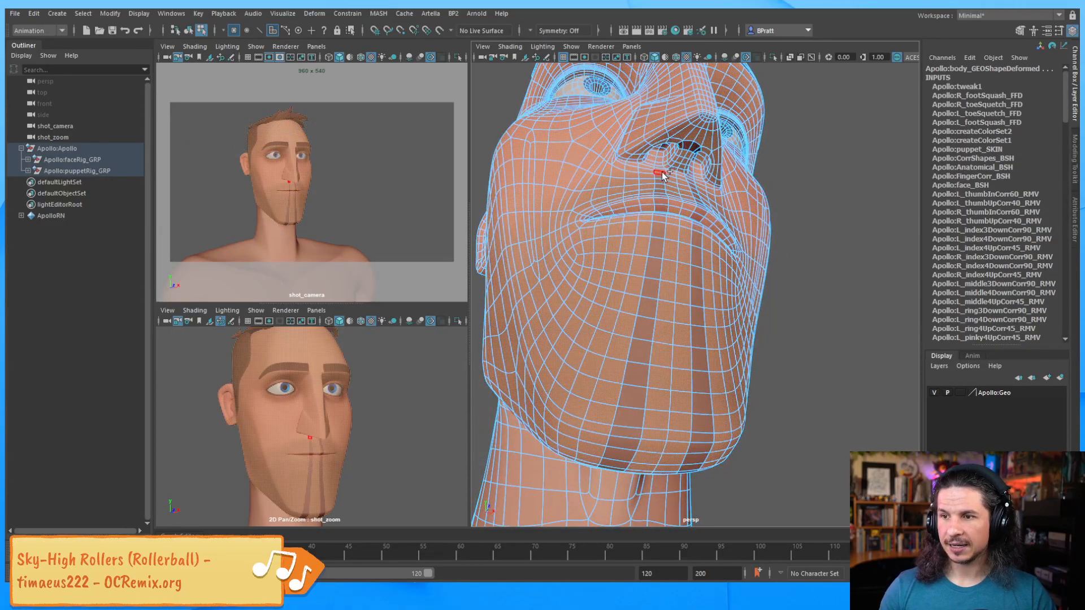
{"action": "left_click_drag", "start_coordinate": [670, 169], "coordinate": [645, 254], "text": "alt"}
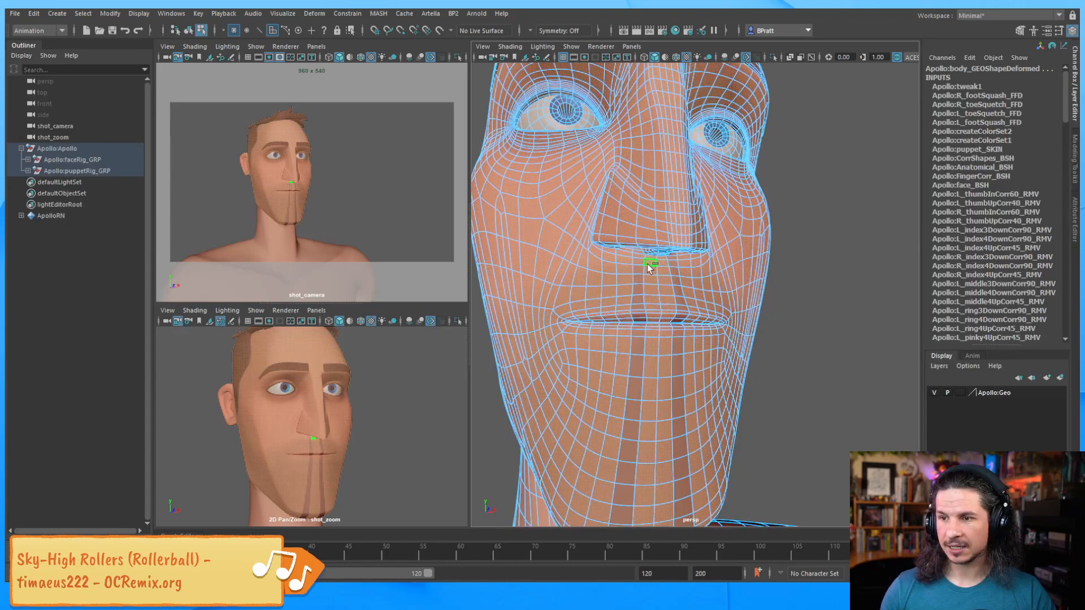
{"action": "double_click", "coordinate": [640, 270], "text": "shift"}
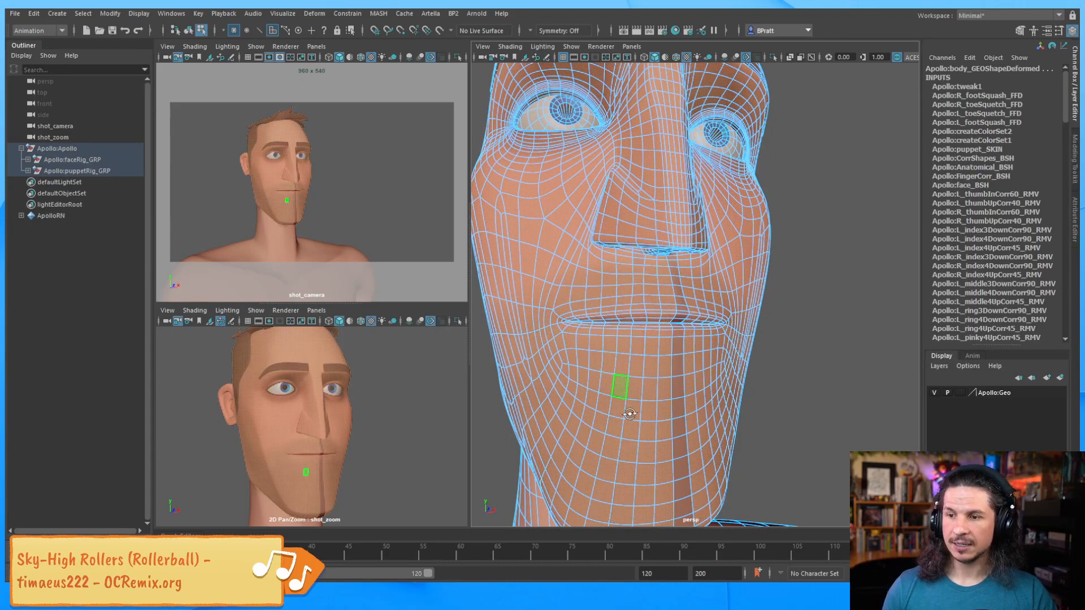
Switch the perspective view to untextured shading and add a face loop on the neck to the selection.
{"action": "left_click_drag", "start_coordinate": [627, 406], "coordinate": [718, 273], "text": "alt"}
{"action": "right_click_drag", "start_coordinate": [719, 273], "coordinate": [608, 275], "text": "alt"}
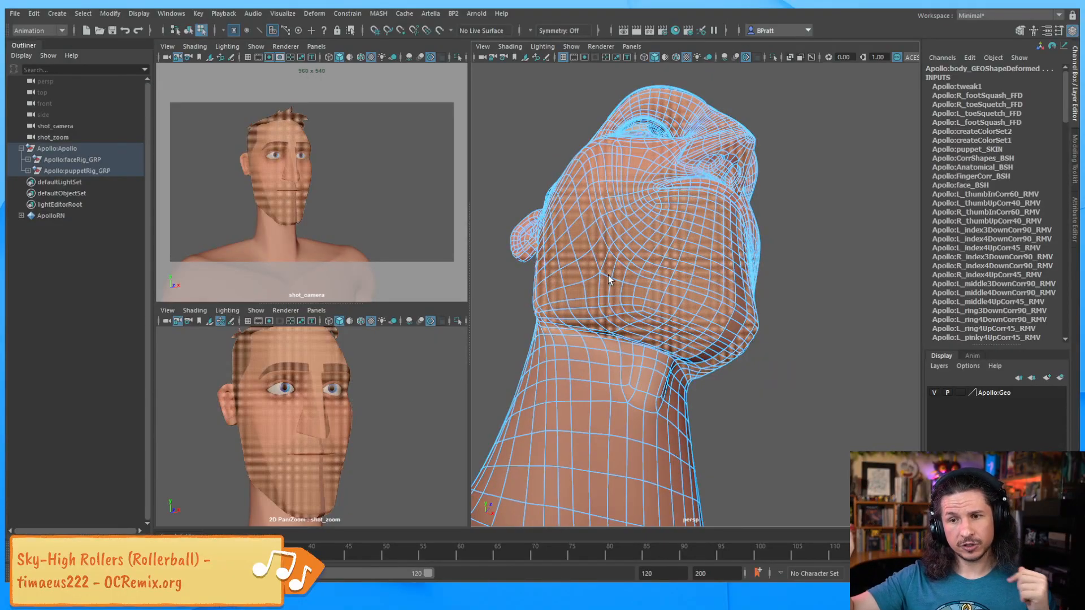
{"action": "left_click_drag", "start_coordinate": [602, 421], "coordinate": [582, 480], "text": "alt"}
{"action": "middle_click_drag", "start_coordinate": [582, 480], "coordinate": [572, 314], "text": "alt"}
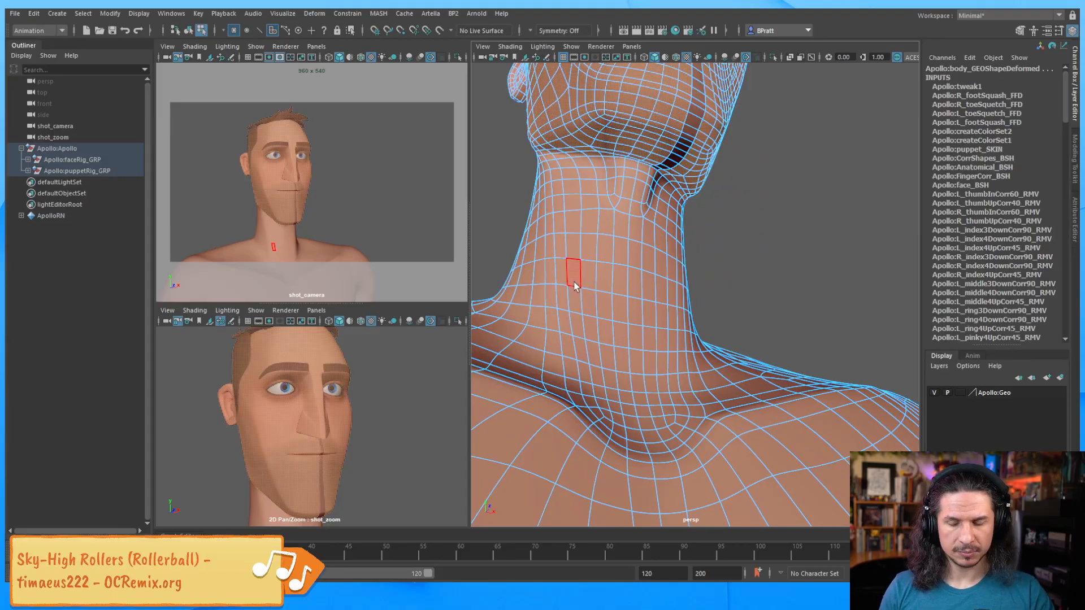
{"action": "key", "text": "4"}
{"action": "key", "text": "5"}
{"action": "left_click_drag", "start_coordinate": [590, 285], "coordinate": [545, 329], "text": "alt"}
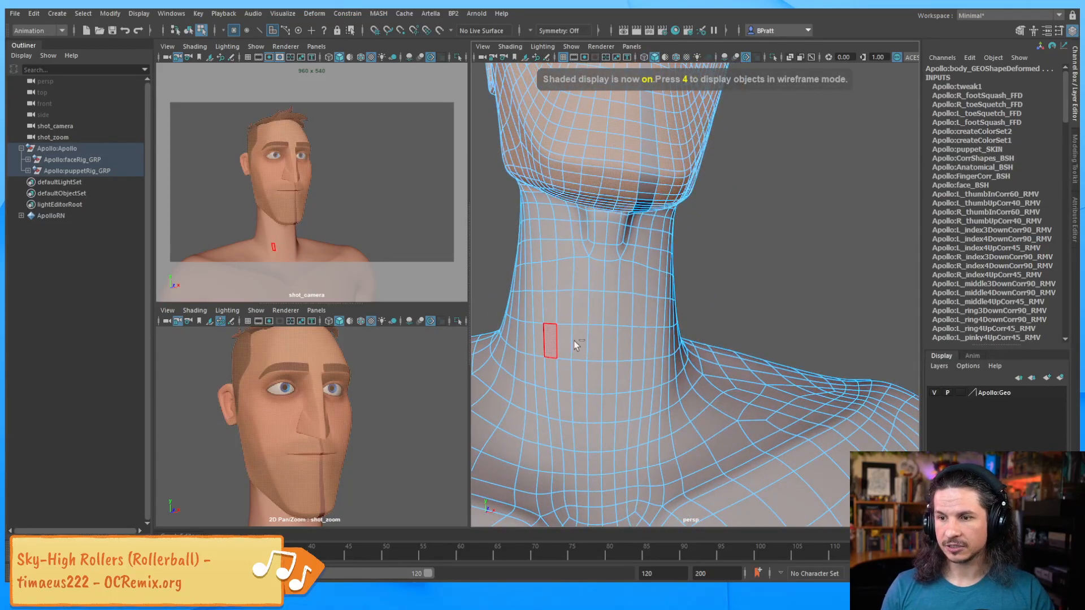
{"action": "double_click", "coordinate": [639, 344], "text": "shift"}
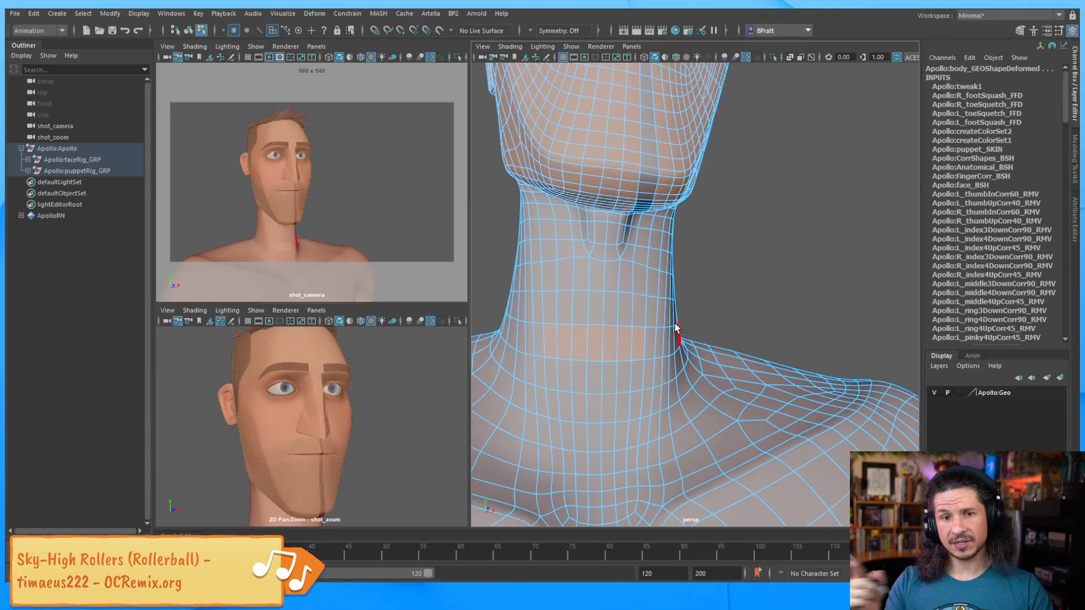
Add the missing strip of faces under the chin and from the nose down across the lips to the selection.
{"action": "left_click_drag", "start_coordinate": [637, 290], "coordinate": [687, 381], "text": "alt"}
{"action": "mouse_move", "coordinate": [651, 344]}
{"action": "left_mouse_down"}
{"action": "mouse_move", "coordinate": [651, 361]}
{"action": "mouse_move", "coordinate": [650, 168]}
{"action": "left_mouse_up"}
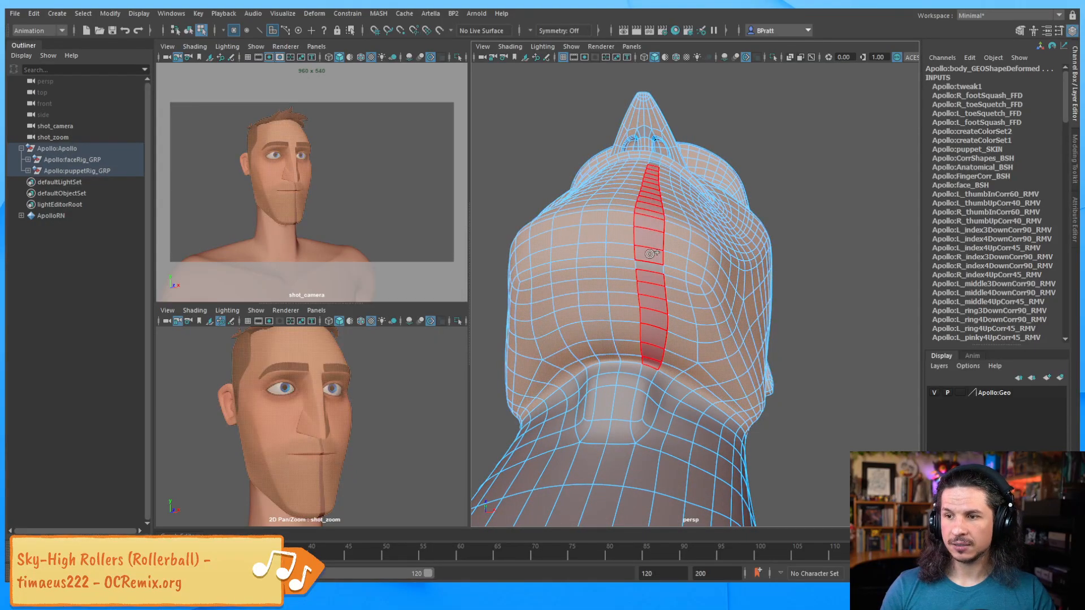
{"action": "left_click_drag", "start_coordinate": [650, 250], "coordinate": [650, 276], "text": "shift"}
{"action": "left_click_drag", "start_coordinate": [813, 158], "coordinate": [791, 254], "text": "alt"}
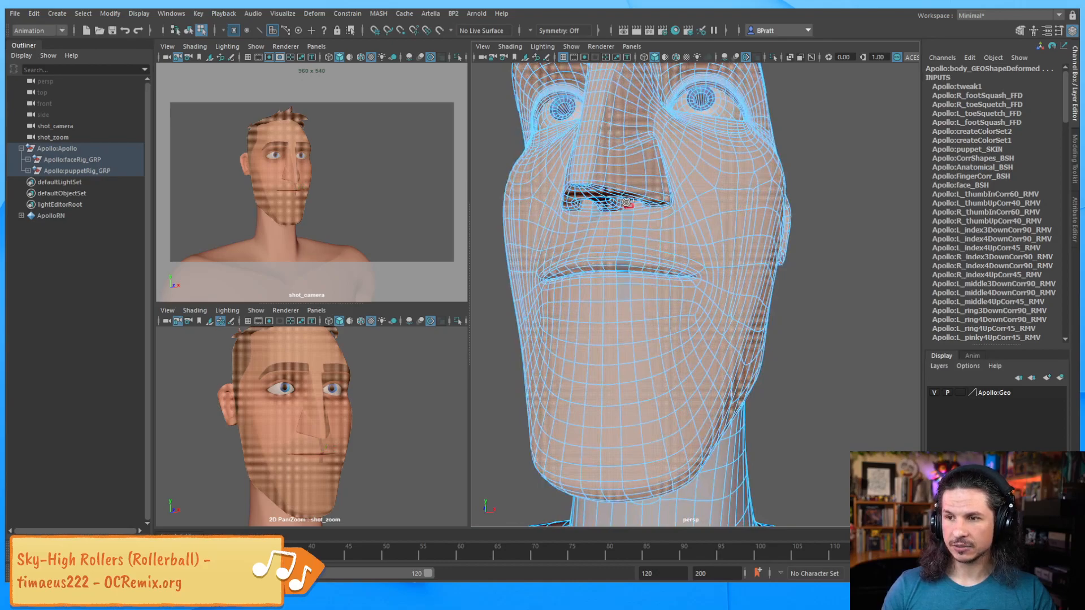
{"action": "left_click_drag", "start_coordinate": [628, 210], "coordinate": [625, 307]}
Add the remaining missing faces above and below the mouth line to the selection and check the whole head.
{"action": "left_click_drag", "start_coordinate": [816, 298], "coordinate": [741, 307], "text": "alt"}
{"action": "scroll", "coordinate": [757, 314], "scroll_direction": "up", "scroll_amount": 6}
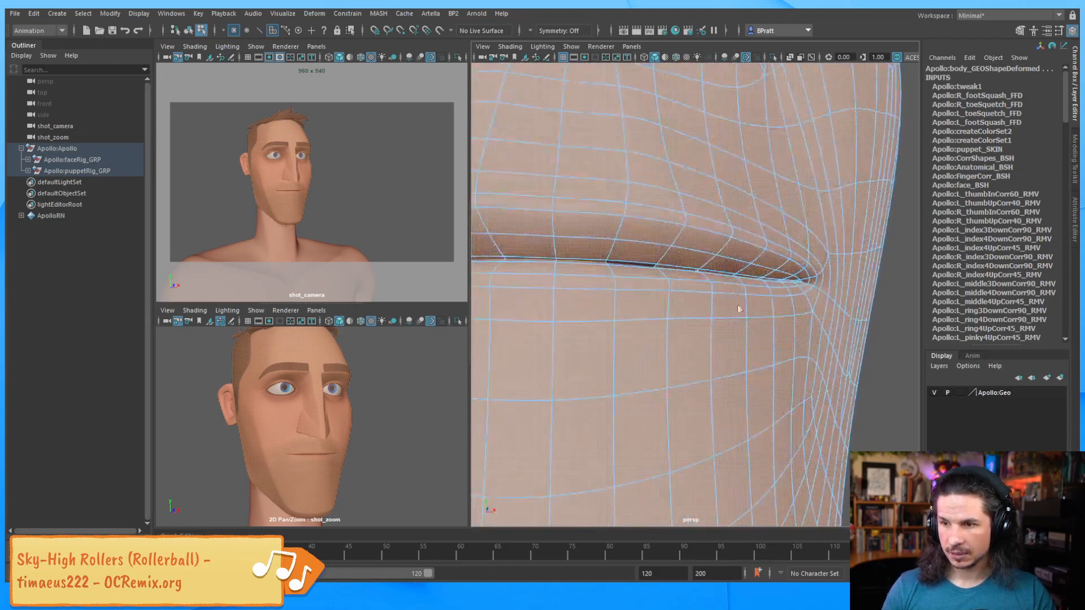
{"action": "left_click", "coordinate": [649, 231], "text": "ctrl"}
{"action": "left_click", "coordinate": [647, 344], "text": "ctrl"}
{"action": "left_click", "coordinate": [648, 228], "text": "shift"}
{"action": "left_click", "coordinate": [645, 351], "text": "shift"}
{"action": "right_click_drag", "start_coordinate": [777, 275], "coordinate": [629, 283], "text": "alt"}
{"action": "mouse_move", "coordinate": [630, 287]}
{"action": "left_mouse_down", "text": "alt"}
{"action": "mouse_move", "coordinate": [673, 244]}
{"action": "mouse_move", "coordinate": [732, 252]}
{"action": "mouse_move", "coordinate": [796, 300]}
{"action": "mouse_move", "coordinate": [653, 213]}
{"action": "mouse_move", "coordinate": [617, 230]}
{"action": "mouse_move", "coordinate": [635, 278]}
{"action": "left_mouse_up", "text": "alt"}
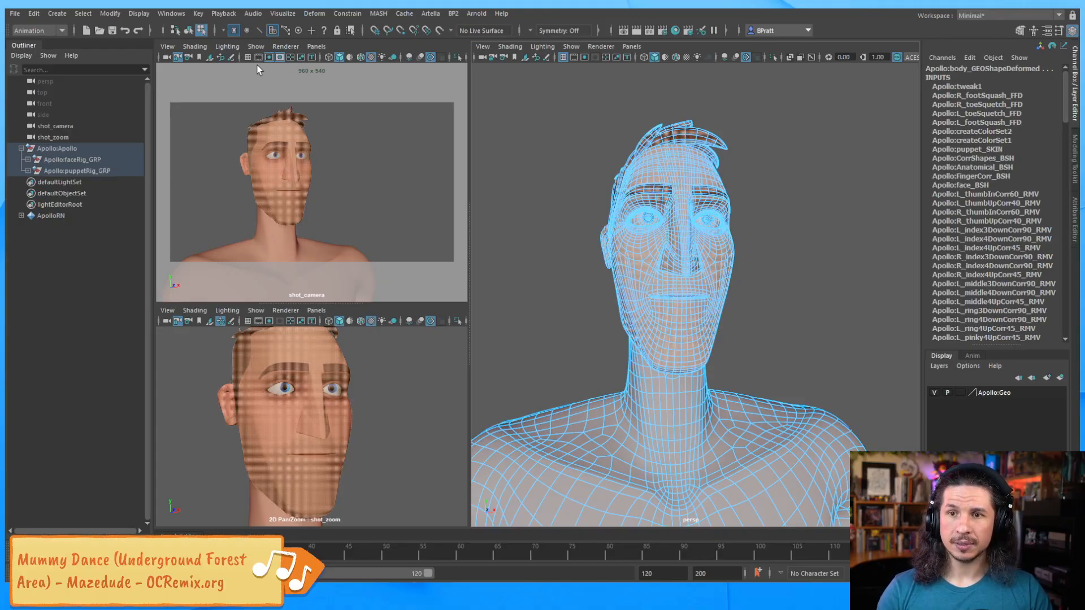
Isolate the selected head faces in the shot_camera view and in the shot_zoom view.
{"action": "left_click", "coordinate": [261, 48]}
{"action": "mouse_move", "coordinate": [265, 68]}
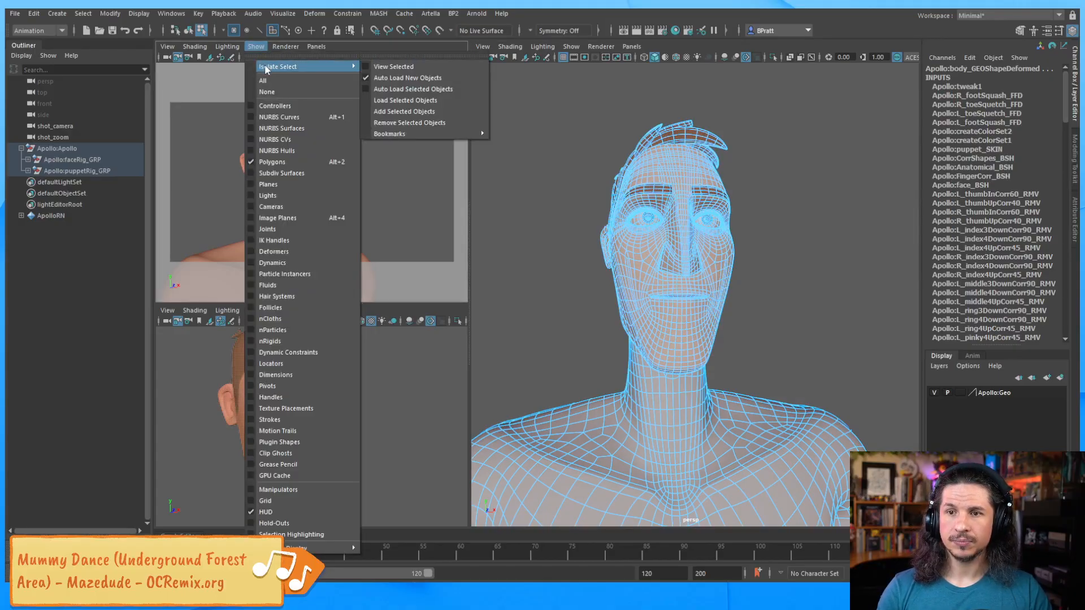
{"action": "left_click", "coordinate": [407, 67]}
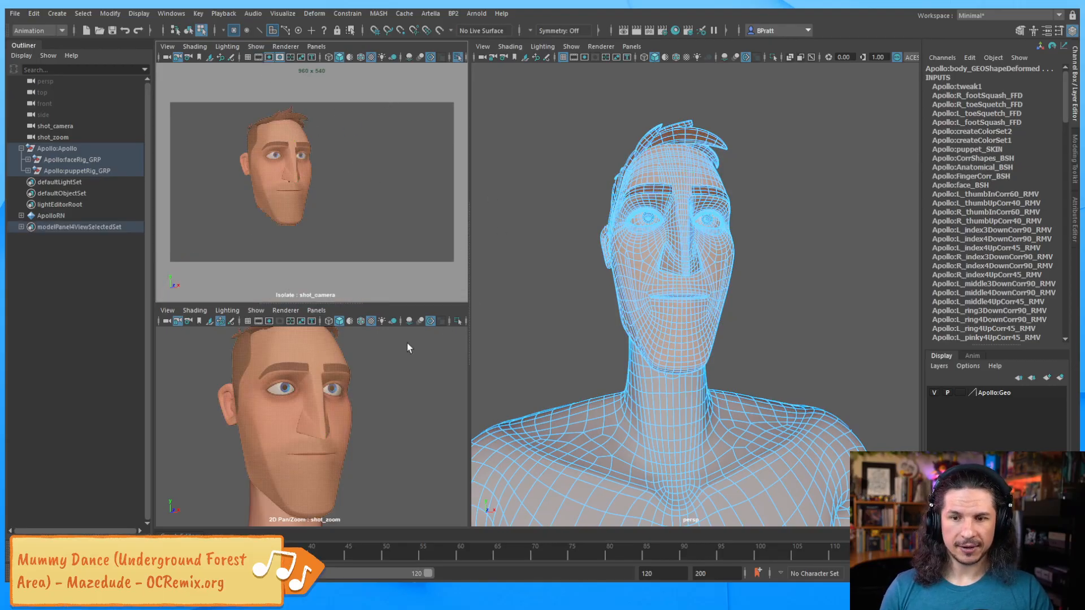
{"action": "left_click", "coordinate": [261, 310]}
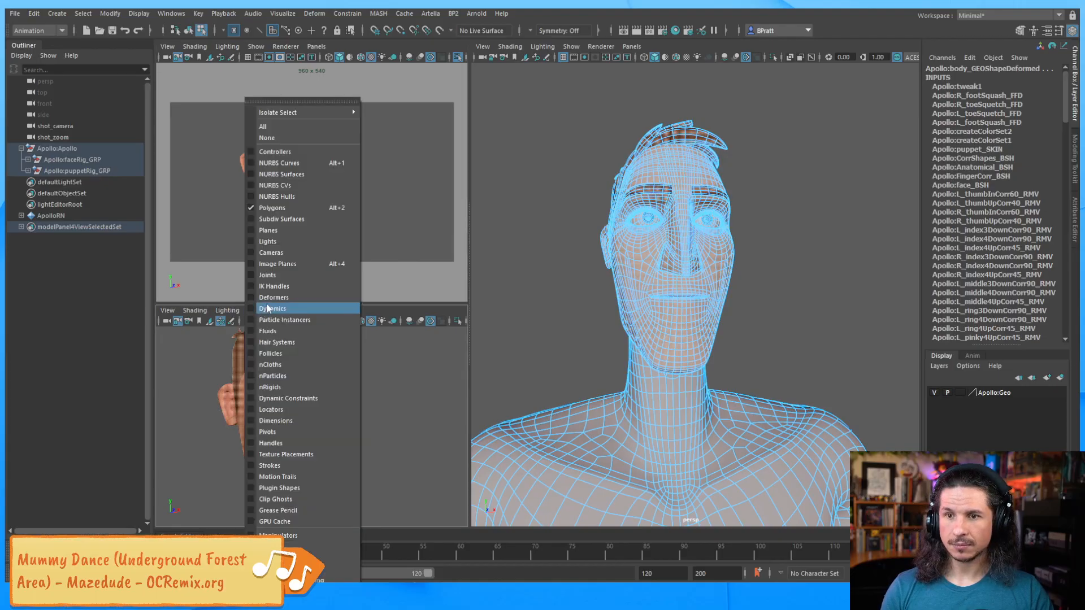
{"action": "mouse_move", "coordinate": [338, 113]}
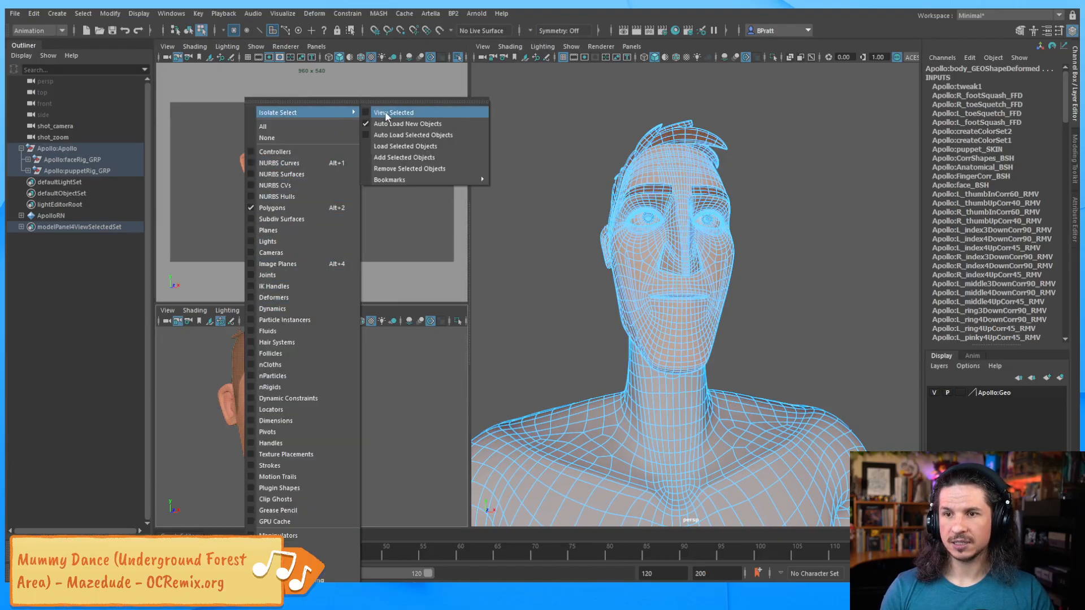
{"action": "left_click", "coordinate": [386, 116]}
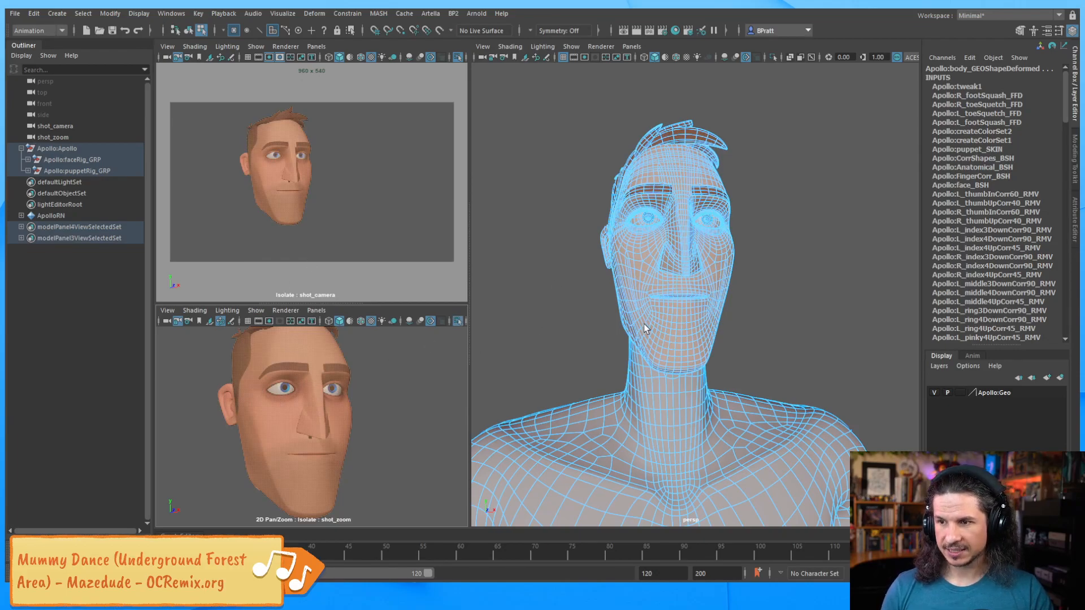
Try to add the missing face beneath the nostril to the isolated head selection, and clear the selection.
{"action": "left_click_drag", "start_coordinate": [646, 327], "coordinate": [647, 295], "text": "alt"}
{"action": "right_click_drag", "start_coordinate": [647, 294], "coordinate": [786, 243], "text": "alt"}
{"action": "left_click_drag", "start_coordinate": [785, 243], "coordinate": [797, 270], "text": "alt"}
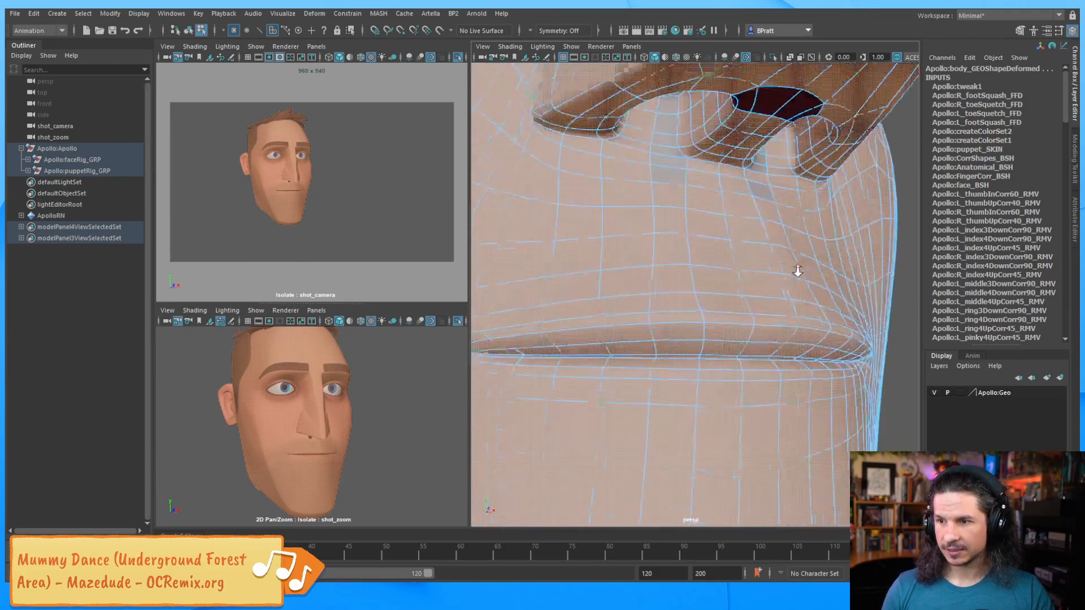
{"action": "left_click", "coordinate": [671, 120], "text": "ctrl"}
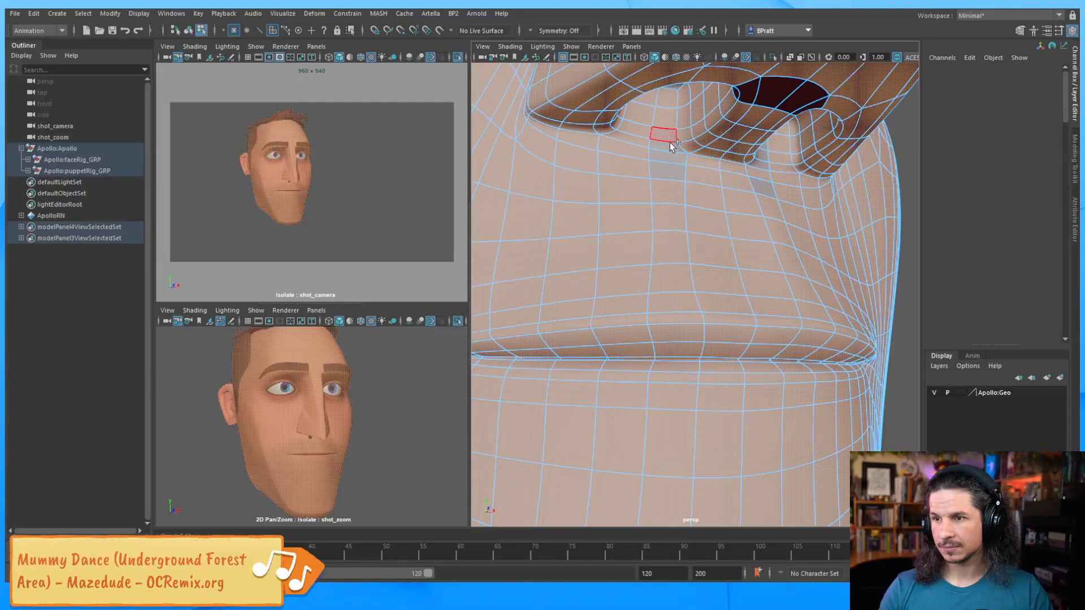
{"action": "left_click", "coordinate": [702, 162]}
{"action": "left_click_drag", "start_coordinate": [702, 162], "coordinate": [737, 222], "text": "alt"}
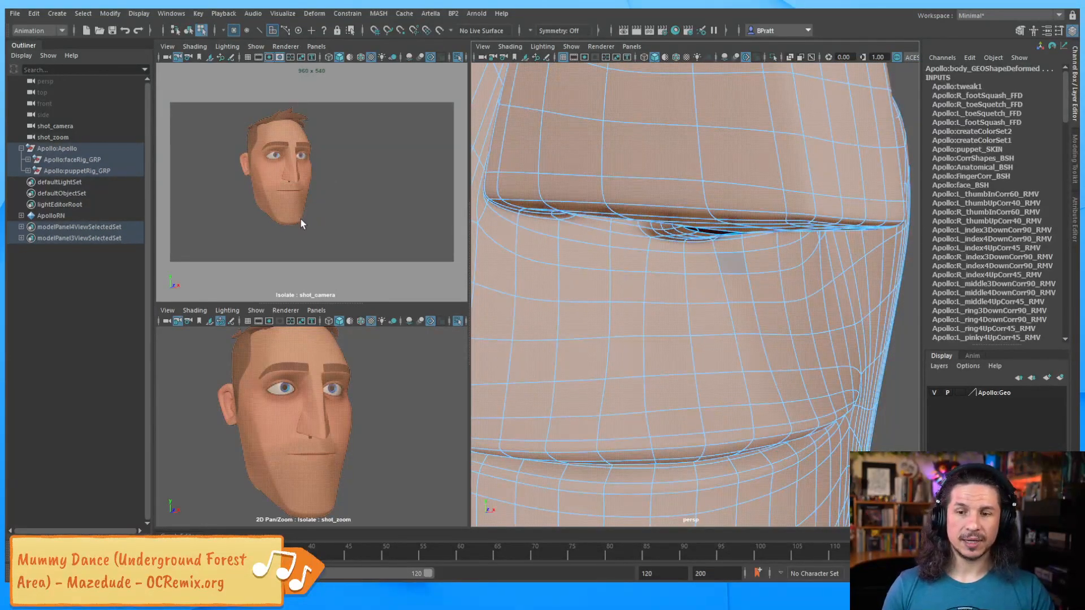
{"action": "left_click", "coordinate": [353, 227]}
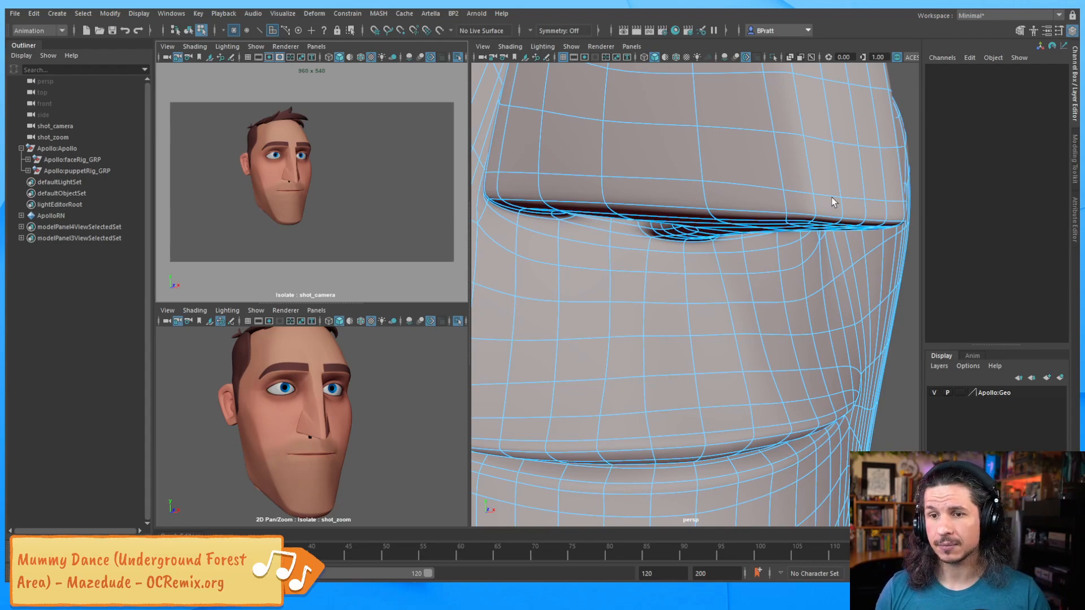
Undo the recent face selection changes and the head isolation in both camera views.
{"action": "right_click_drag", "start_coordinate": [832, 199], "coordinate": [675, 230], "text": "alt"}
{"action": "key", "text": "ctrl+z"}
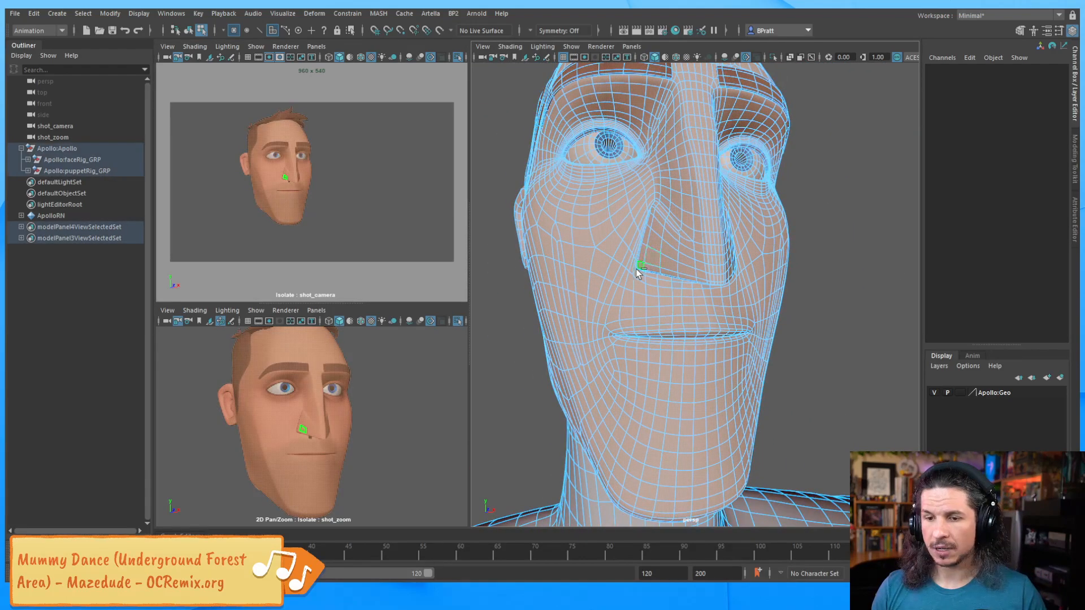
{"action": "left_click", "coordinate": [638, 273]}
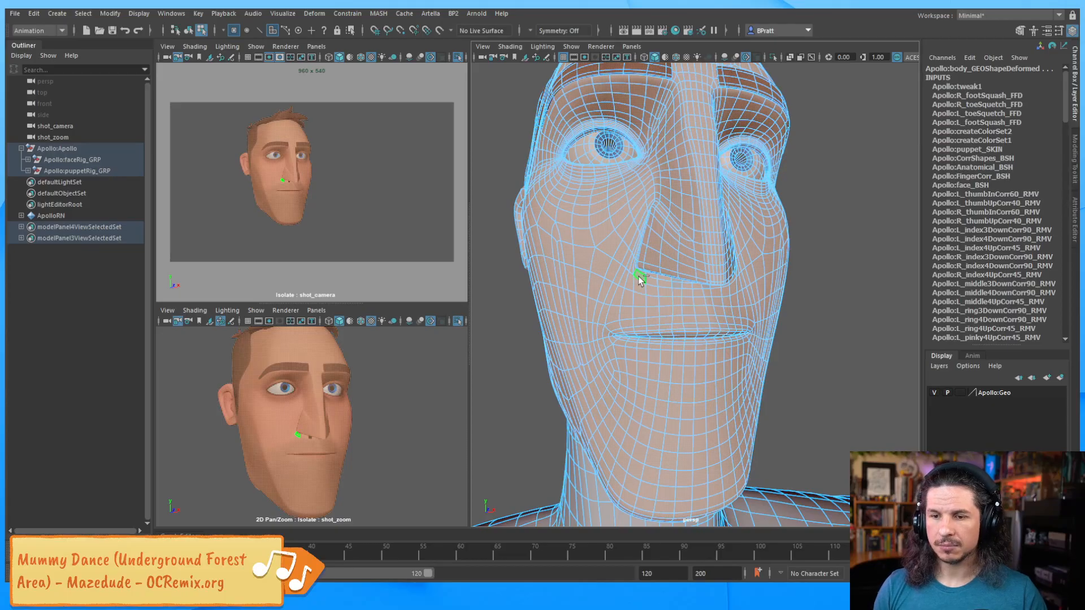
{"action": "key", "text": "ctrl+z"}
{"action": "right_click_drag", "start_coordinate": [699, 274], "coordinate": [644, 280], "text": "alt"}
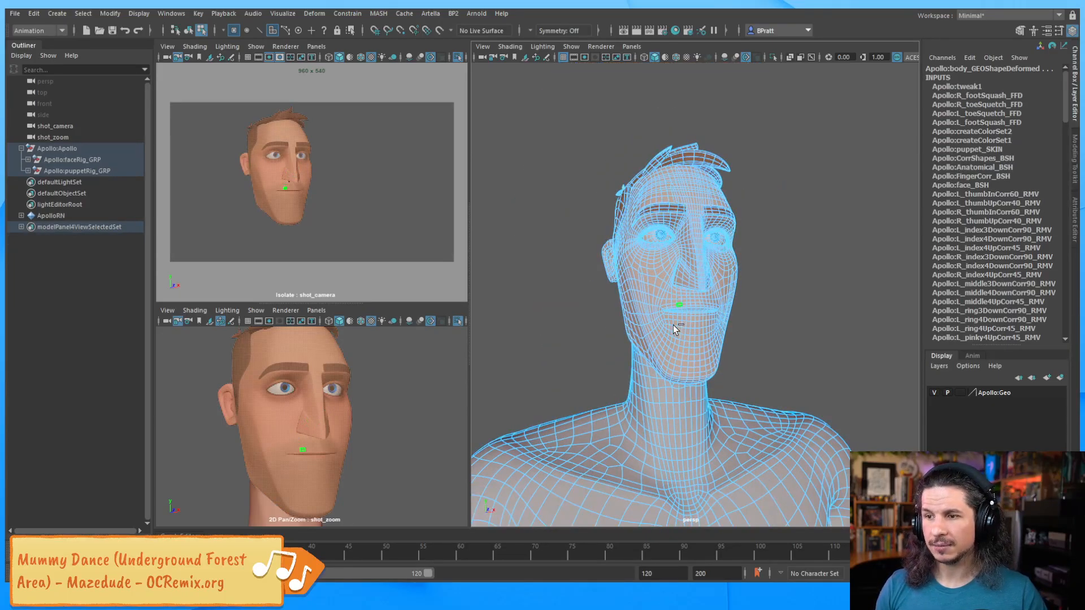
{"action": "key", "text": "ctrl+z"}
Clear the face selection and set the Apollo:Geo display layer to Reference.
{"action": "left_click", "coordinate": [255, 46]}
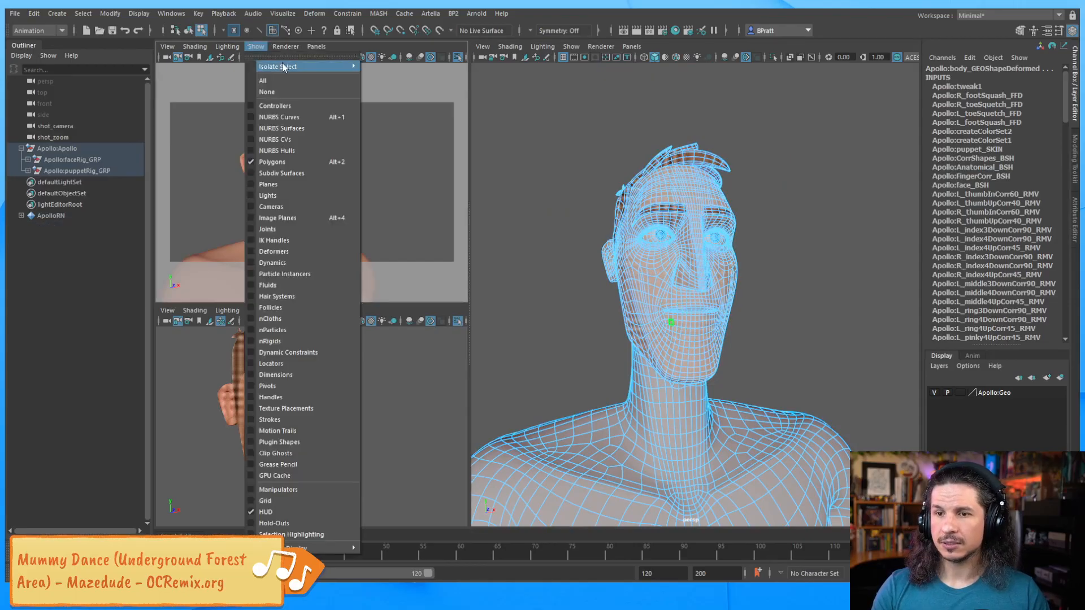
{"action": "mouse_move", "coordinate": [332, 66]}
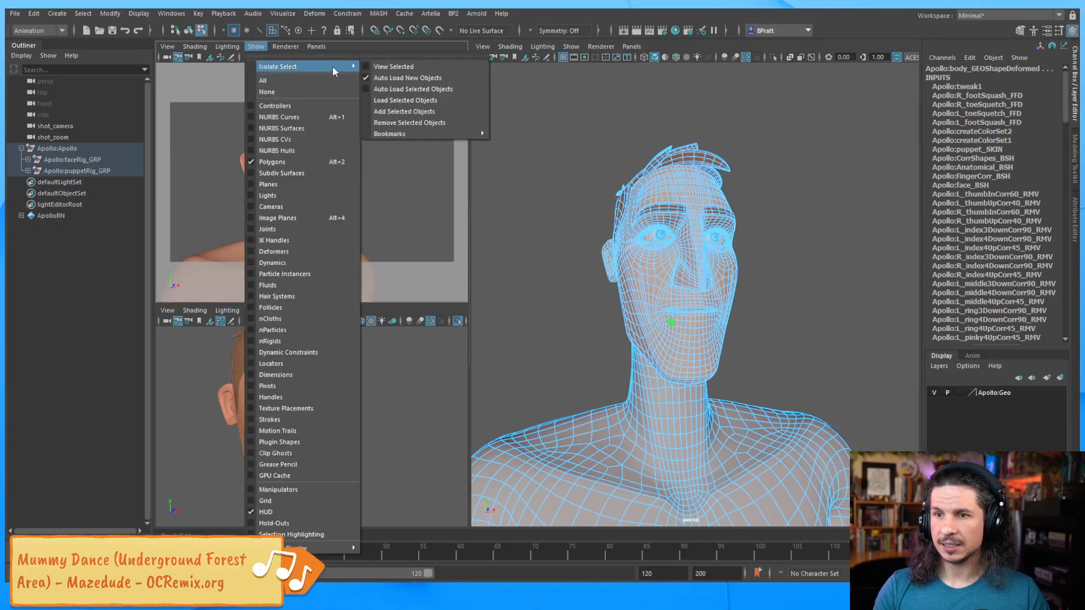
{"action": "left_click", "coordinate": [534, 185]}
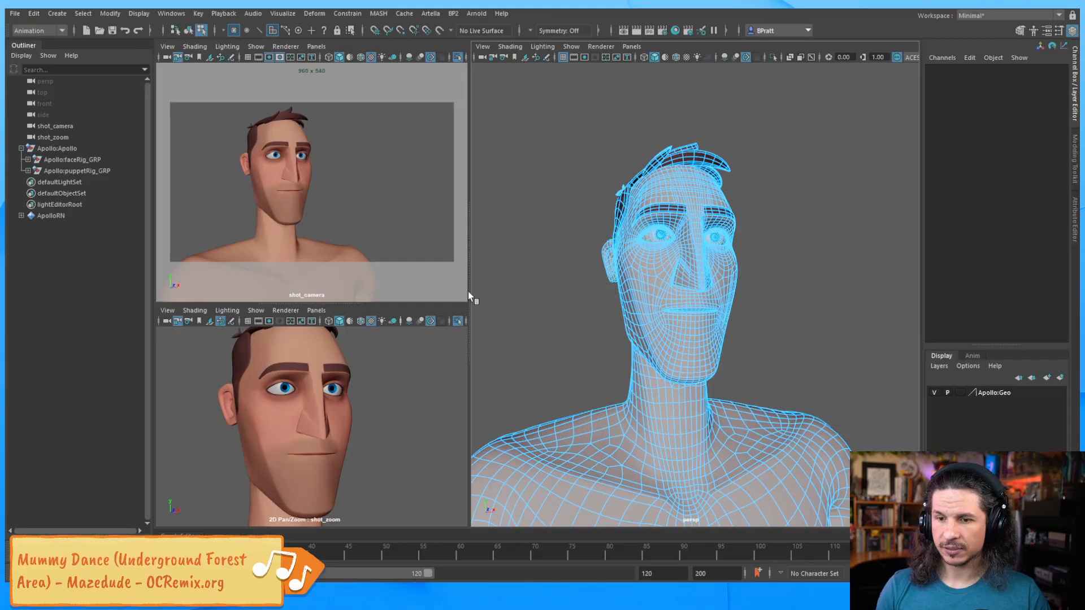
{"action": "left_click", "coordinate": [961, 393]}
{"action": "left_click", "coordinate": [960, 392]}
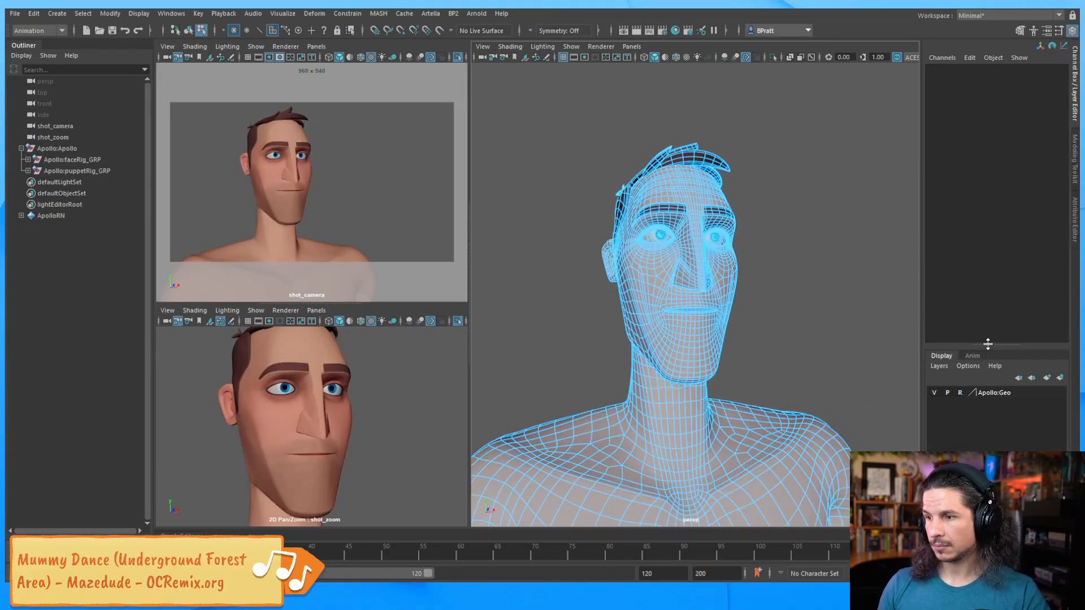
Return to object selection with textured shading in the perspective view, deselect everything and show the rig's NURBS control curves.
{"action": "key", "text": "F8"}
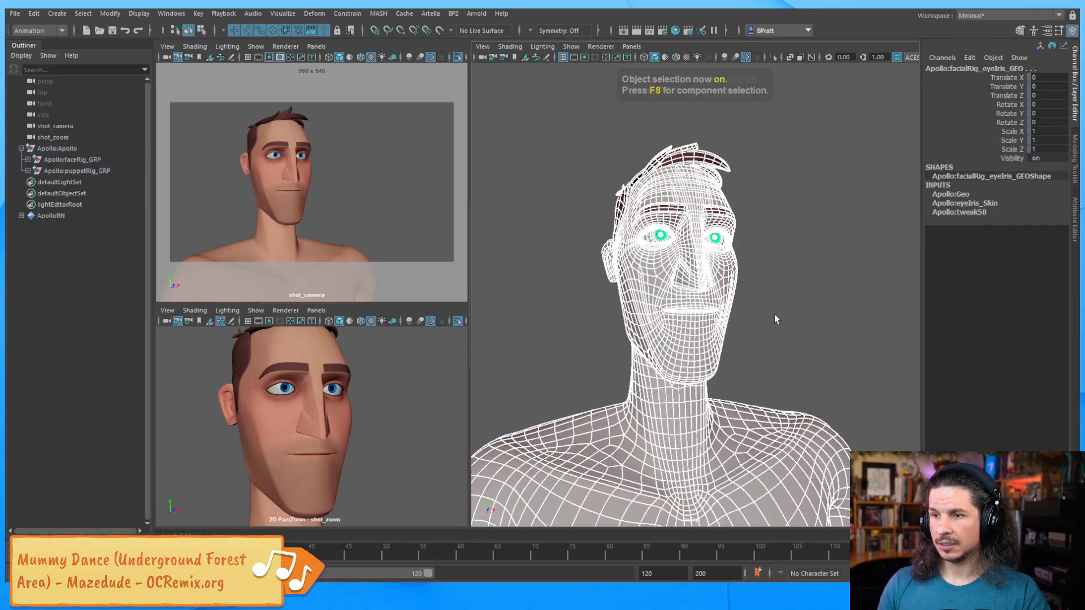
{"action": "key", "text": "F8"}
{"action": "key", "text": "5"}
{"action": "key", "text": "6"}
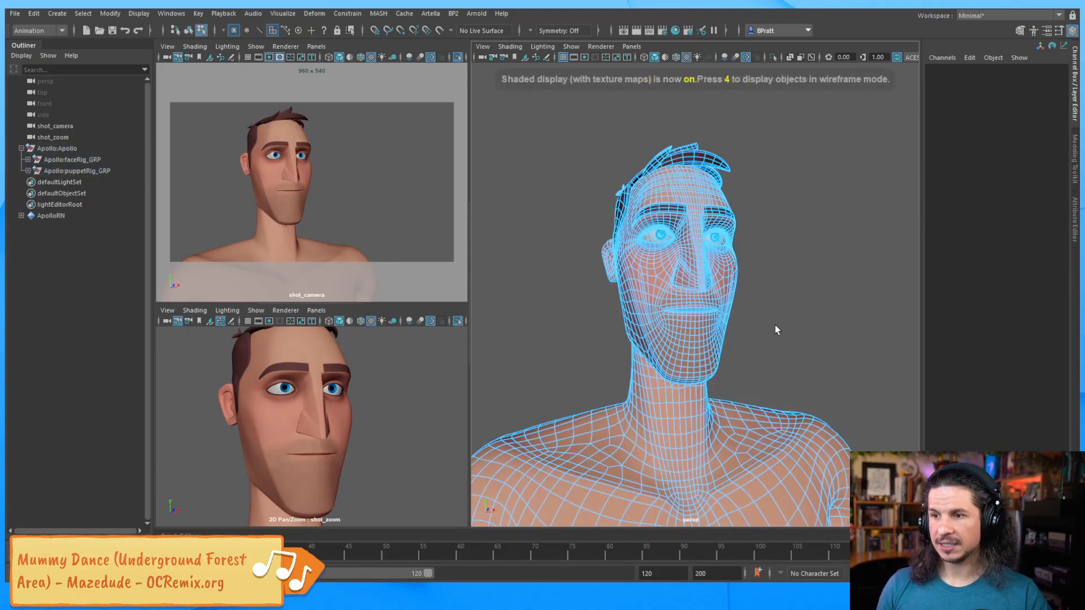
{"action": "mouse_move", "coordinate": [801, 272]}
{"action": "left_mouse_down", "text": "alt"}
{"action": "mouse_move", "coordinate": [562, 314]}
{"action": "mouse_move", "coordinate": [678, 291]}
{"action": "mouse_move", "coordinate": [731, 323]}
{"action": "left_mouse_up", "text": "alt"}
{"action": "key", "text": "F8"}
{"action": "left_click", "coordinate": [574, 312]}
{"action": "right_click_drag", "start_coordinate": [731, 322], "coordinate": [668, 320], "text": "alt"}
{"action": "key", "text": "alt+1"}
Rotate both shoulder controls to about X -1.8, Y -9.1 and Z -10.3 degrees, and deselect them.
{"action": "left_click_drag", "start_coordinate": [676, 329], "coordinate": [587, 305], "text": "alt"}
{"action": "right_click_drag", "start_coordinate": [588, 305], "coordinate": [597, 287], "text": "alt"}
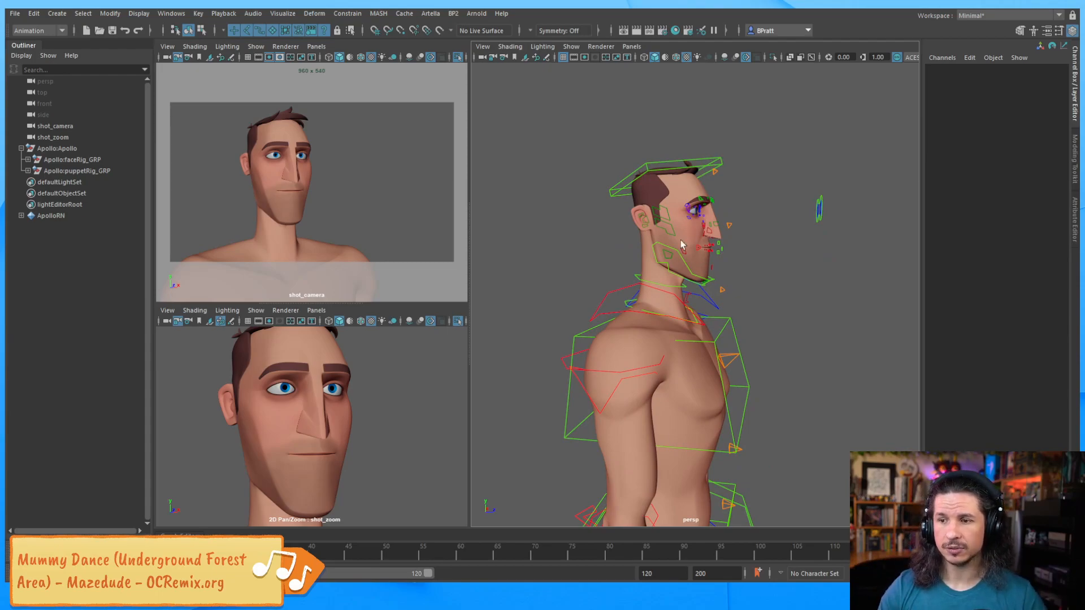
{"action": "left_click", "coordinate": [617, 292]}
{"action": "left_click_drag", "start_coordinate": [617, 292], "coordinate": [786, 296], "text": "alt"}
{"action": "key", "text": "e"}
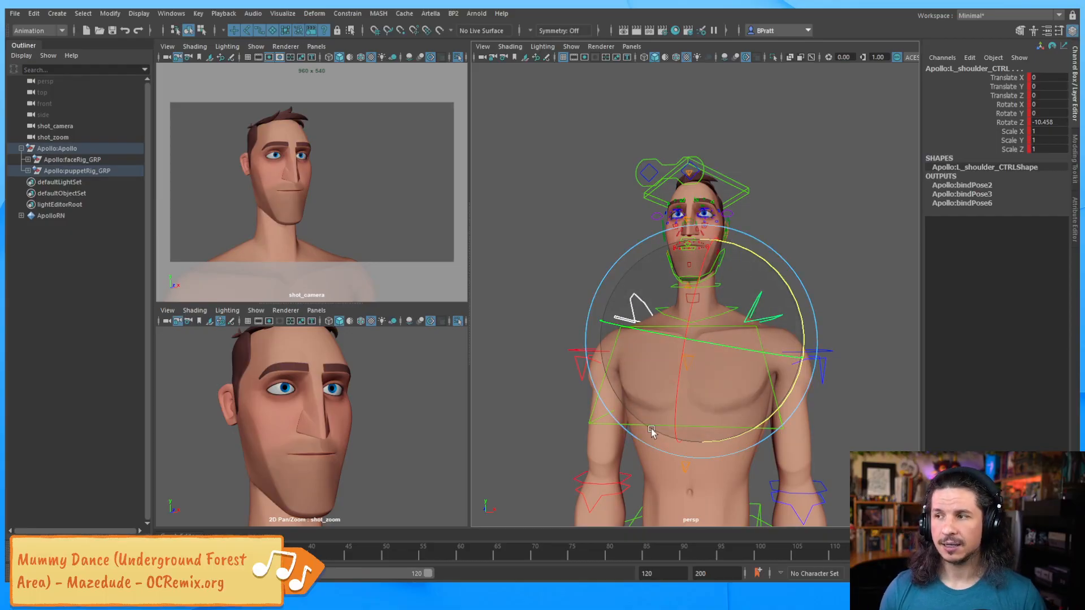
{"action": "left_click_drag", "start_coordinate": [652, 432], "coordinate": [813, 307], "text": "alt"}
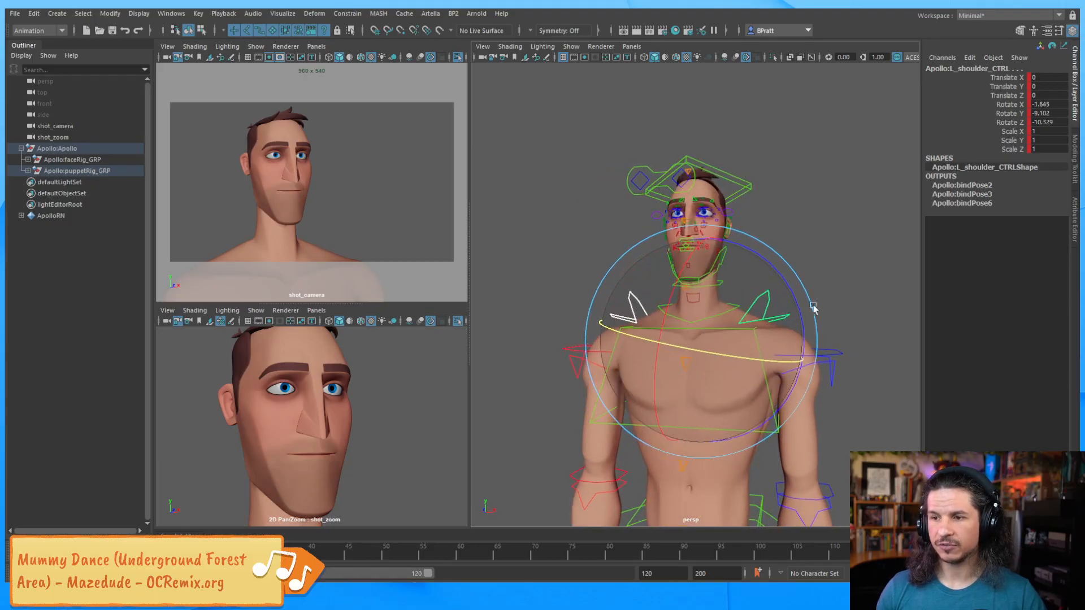
{"action": "left_click", "coordinate": [861, 234]}
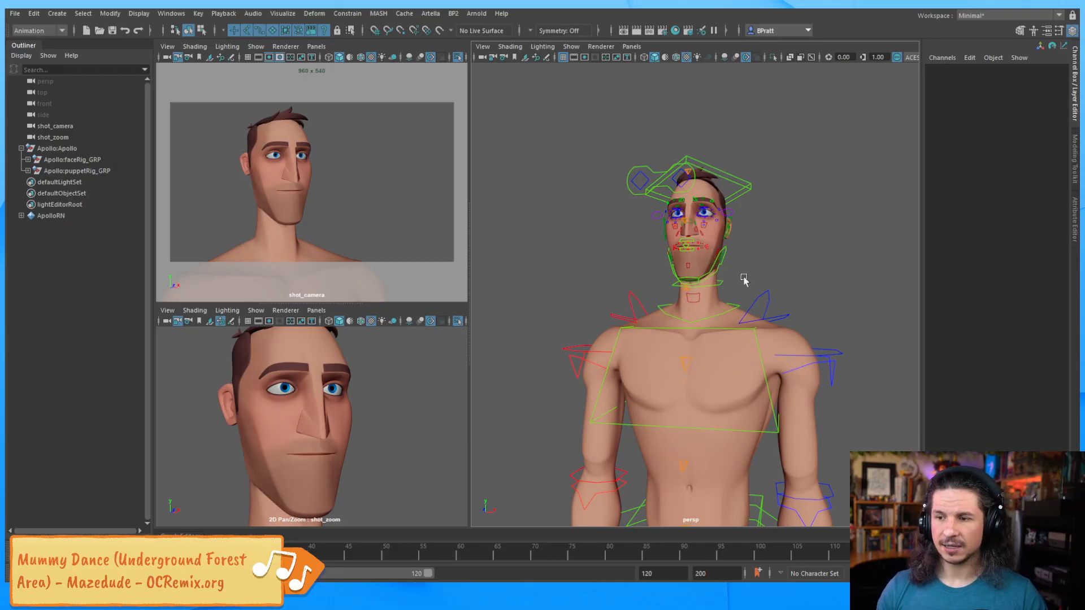
Try leaning the IK chest control forward about 3.2 degrees in X, and undo the rotation.
{"action": "left_click_drag", "start_coordinate": [734, 276], "coordinate": [753, 305], "text": "alt"}
{"action": "right_click_drag", "start_coordinate": [752, 305], "coordinate": [822, 276], "text": "alt"}
{"action": "left_click", "coordinate": [812, 317]}
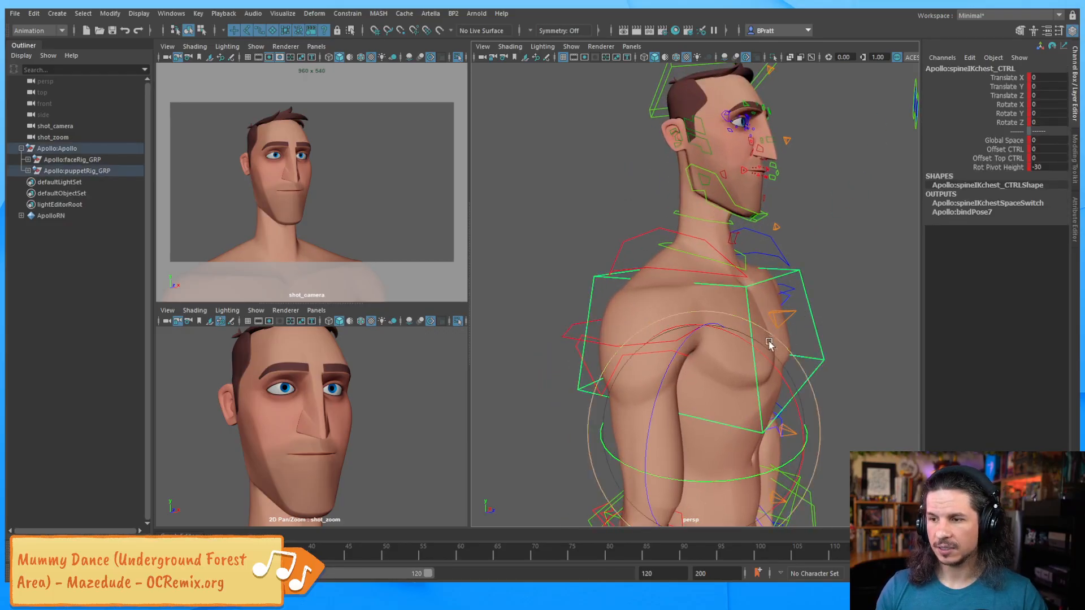
{"action": "left_click_drag", "start_coordinate": [768, 338], "coordinate": [775, 366]}
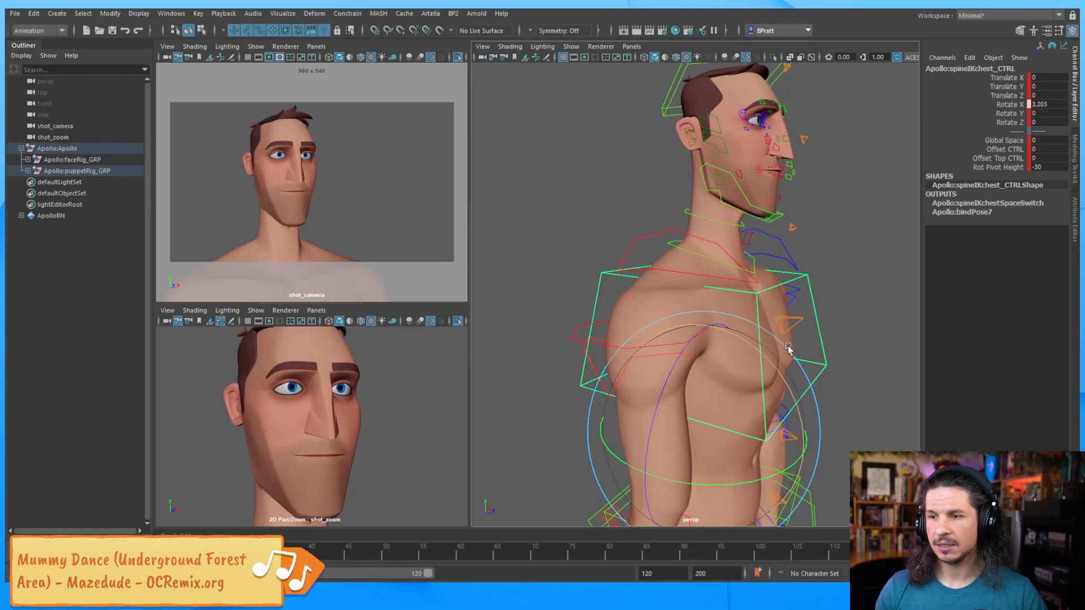
{"action": "key", "text": "ctrl+z"}
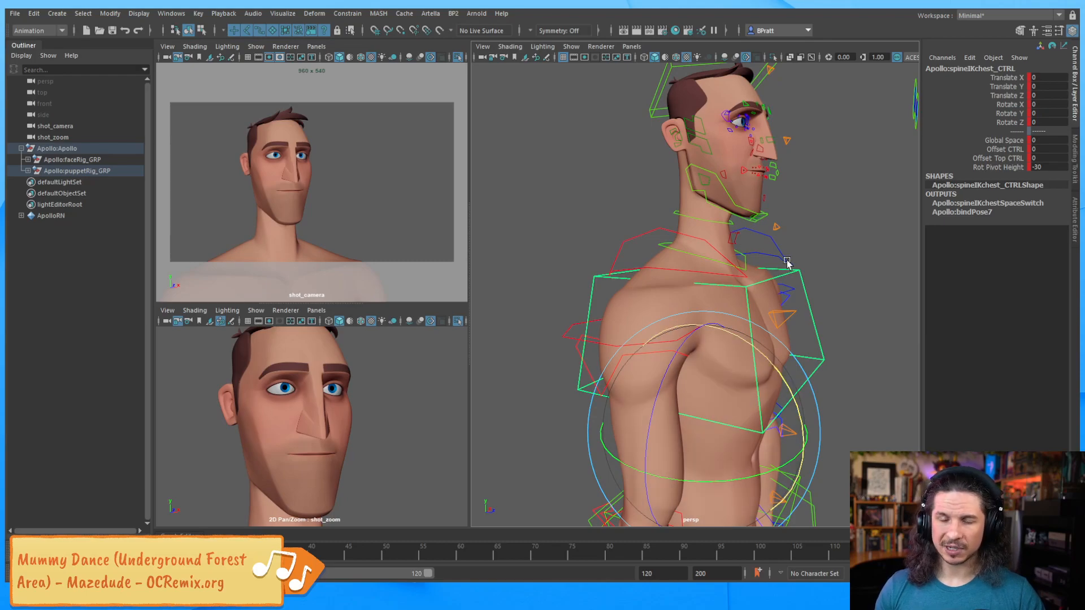
{"action": "left_click", "coordinate": [855, 219]}
Rotate the neck base control forward to about 19.2 degrees in X, and deselect it.
{"action": "left_click", "coordinate": [747, 266]}
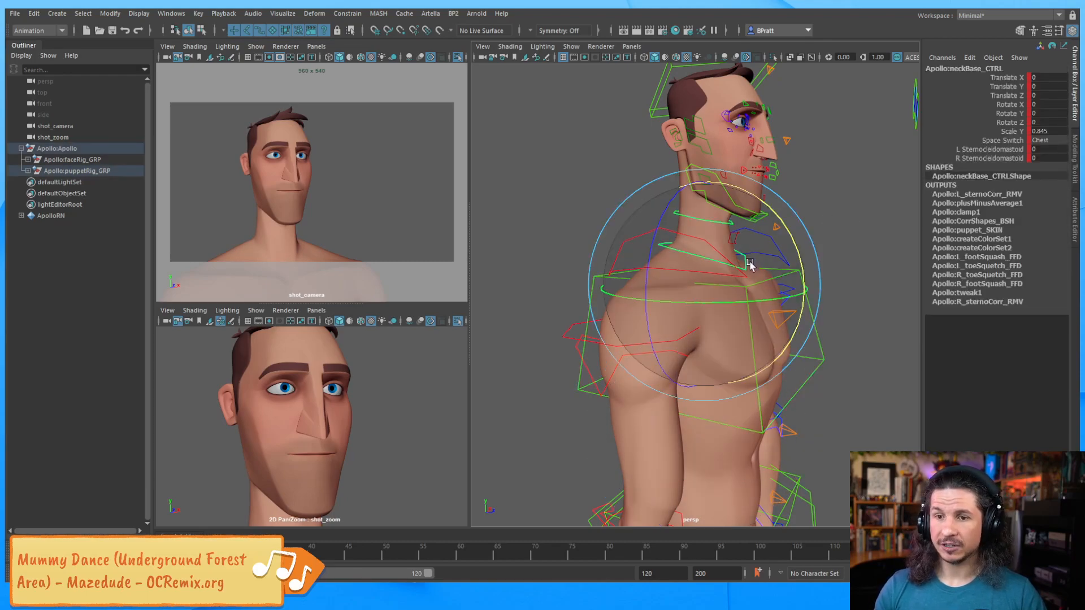
{"action": "left_click_drag", "start_coordinate": [779, 238], "coordinate": [794, 255]}
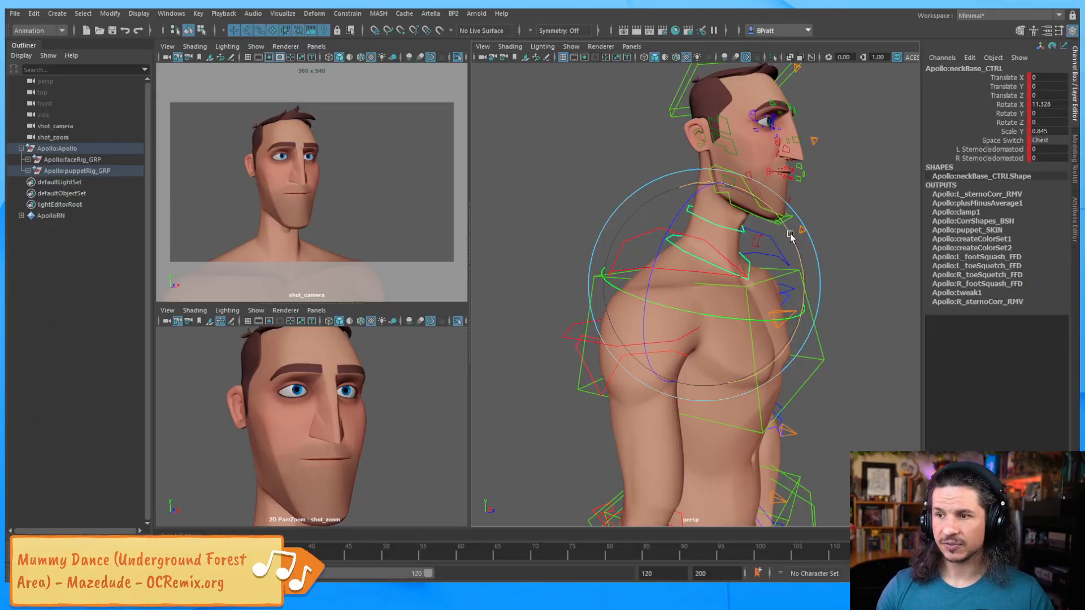
{"action": "left_click_drag", "start_coordinate": [789, 232], "coordinate": [785, 256]}
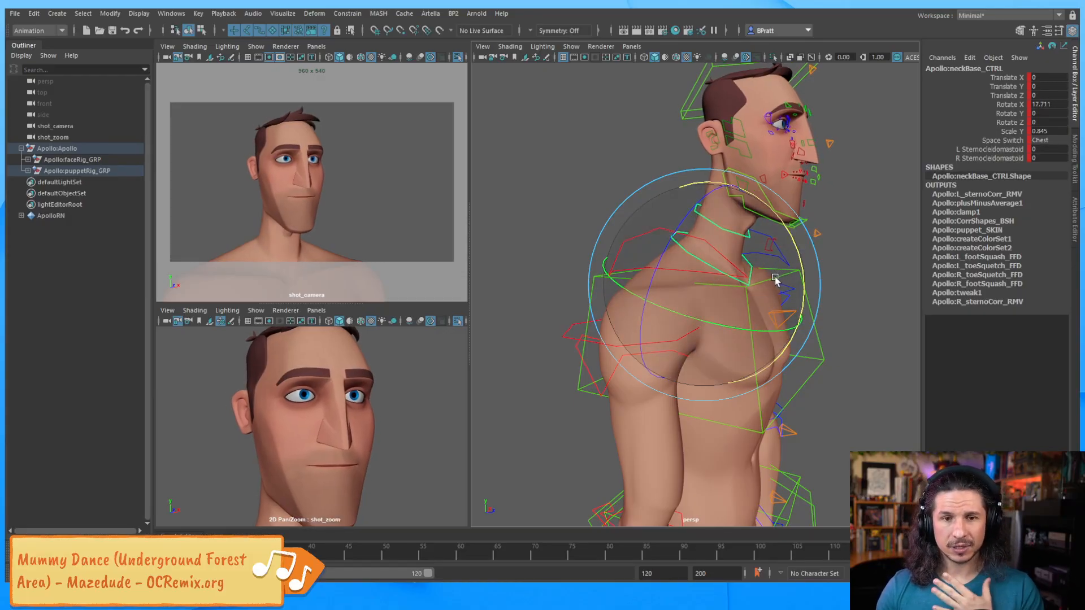
{"action": "left_click_drag", "start_coordinate": [773, 286], "coordinate": [792, 251]}
{"action": "left_click_drag", "start_coordinate": [785, 205], "coordinate": [804, 264], "text": "alt"}
{"action": "left_click_drag", "start_coordinate": [780, 250], "coordinate": [764, 259], "text": "alt"}
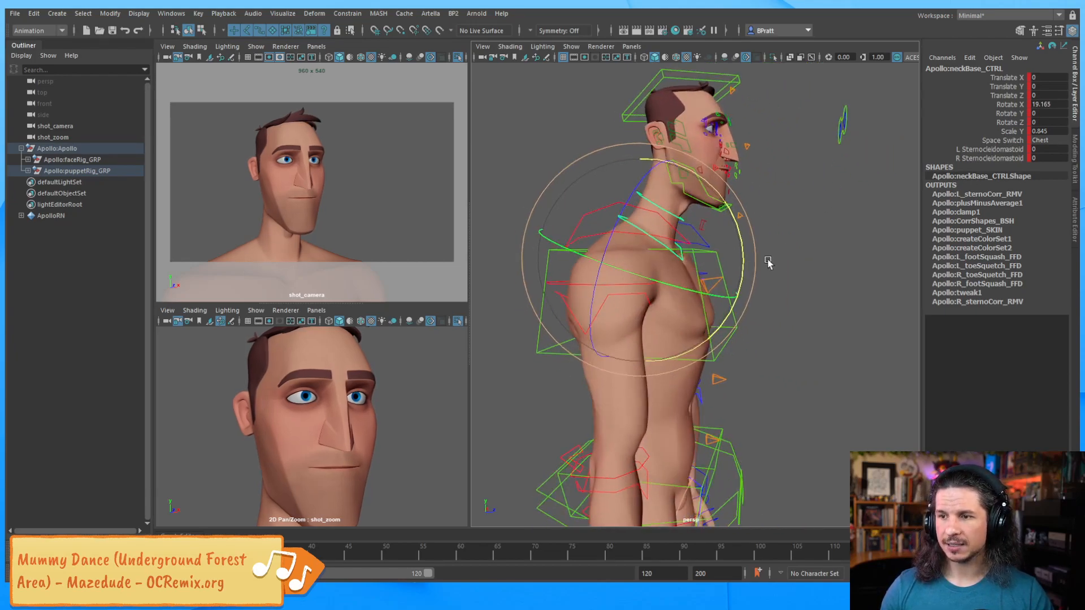
{"action": "left_click", "coordinate": [789, 265]}
Lean the chest control slightly forward and deselect it.
{"action": "left_click", "coordinate": [720, 263]}
{"action": "left_click_drag", "start_coordinate": [713, 318], "coordinate": [715, 319]}
{"action": "left_click", "coordinate": [788, 240]}
Select the head control above the hair and activate the Rotate tool on it.
{"action": "left_click_drag", "start_coordinate": [748, 230], "coordinate": [653, 236], "text": "alt"}
{"action": "middle_click_drag", "start_coordinate": [654, 235], "coordinate": [632, 266], "text": "alt"}
{"action": "right_click_drag", "start_coordinate": [632, 266], "coordinate": [689, 267], "text": "alt"}
{"action": "mouse_move", "coordinate": [689, 268]}
{"action": "left_mouse_down", "text": "alt"}
{"action": "mouse_move", "coordinate": [761, 269]}
{"action": "mouse_move", "coordinate": [768, 239]}
{"action": "mouse_move", "coordinate": [787, 273]}
{"action": "mouse_move", "coordinate": [799, 266]}
{"action": "mouse_move", "coordinate": [679, 266]}
{"action": "mouse_move", "coordinate": [758, 254]}
{"action": "mouse_move", "coordinate": [731, 305]}
{"action": "mouse_move", "coordinate": [707, 279]}
{"action": "left_mouse_up", "text": "alt"}
{"action": "left_click", "coordinate": [631, 202]}
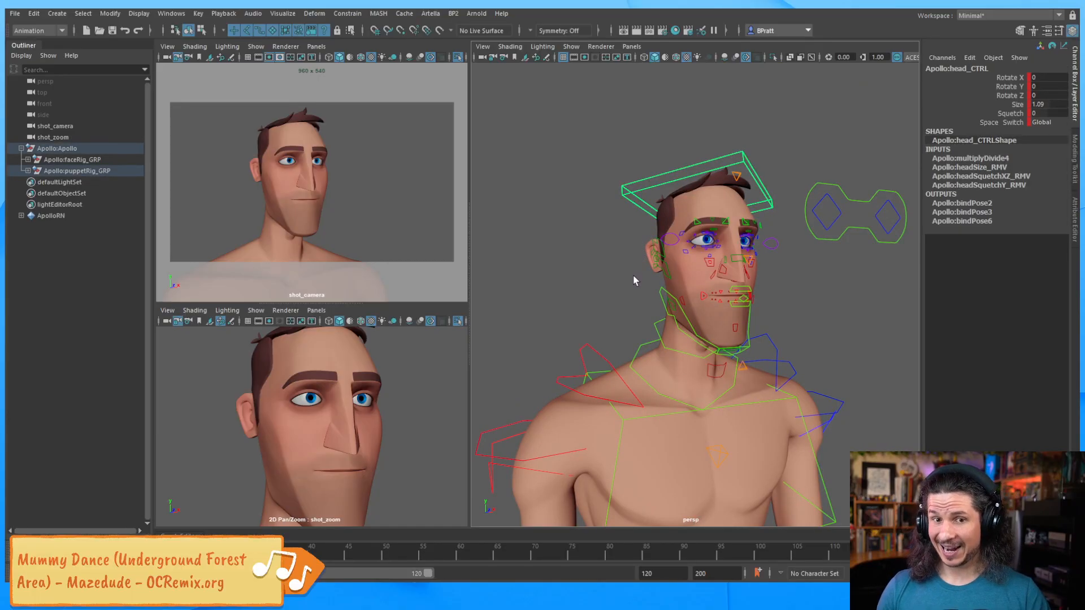
{"action": "key", "text": "e"}
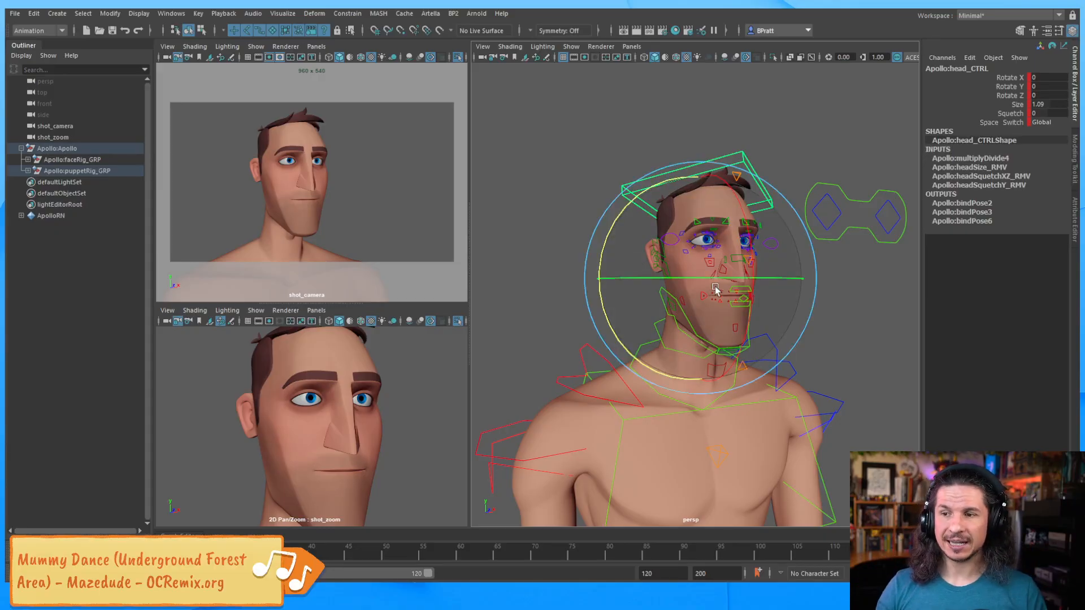
Try turning the head control to about X -1.8, Y 9.6 and Z 2.5 degrees, and undo the rotation.
{"action": "left_click_drag", "start_coordinate": [728, 309], "coordinate": [761, 300]}
{"action": "key", "text": "s"}
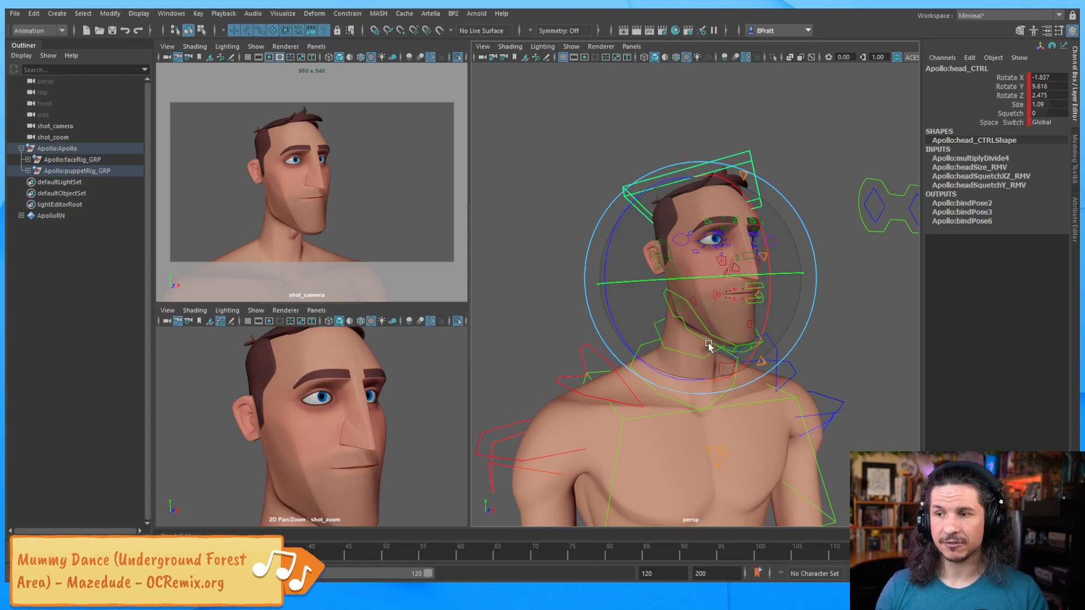
{"action": "key", "text": "ctrl+z"}
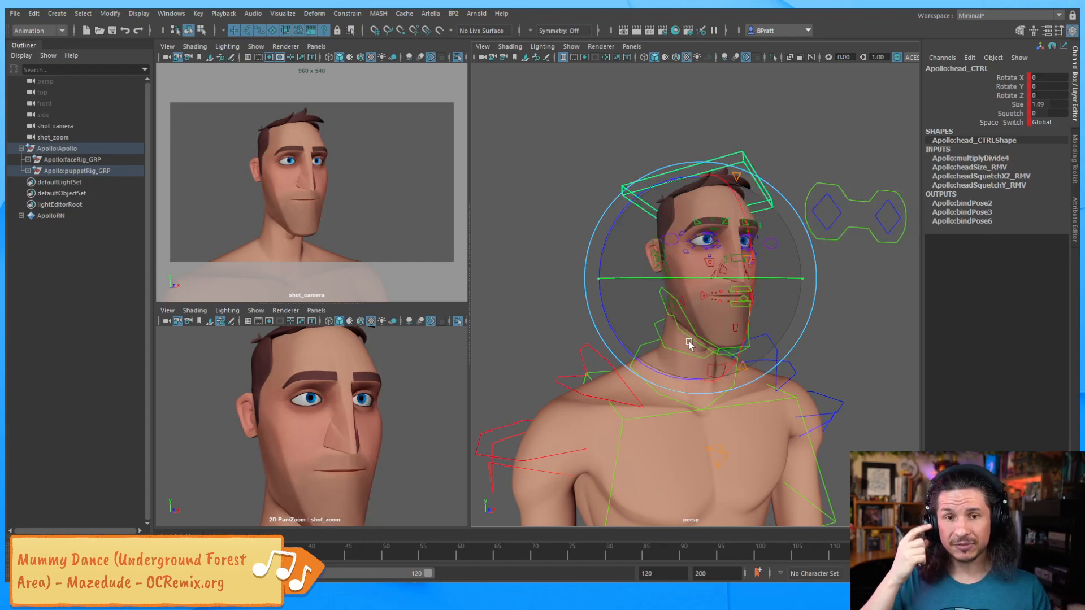
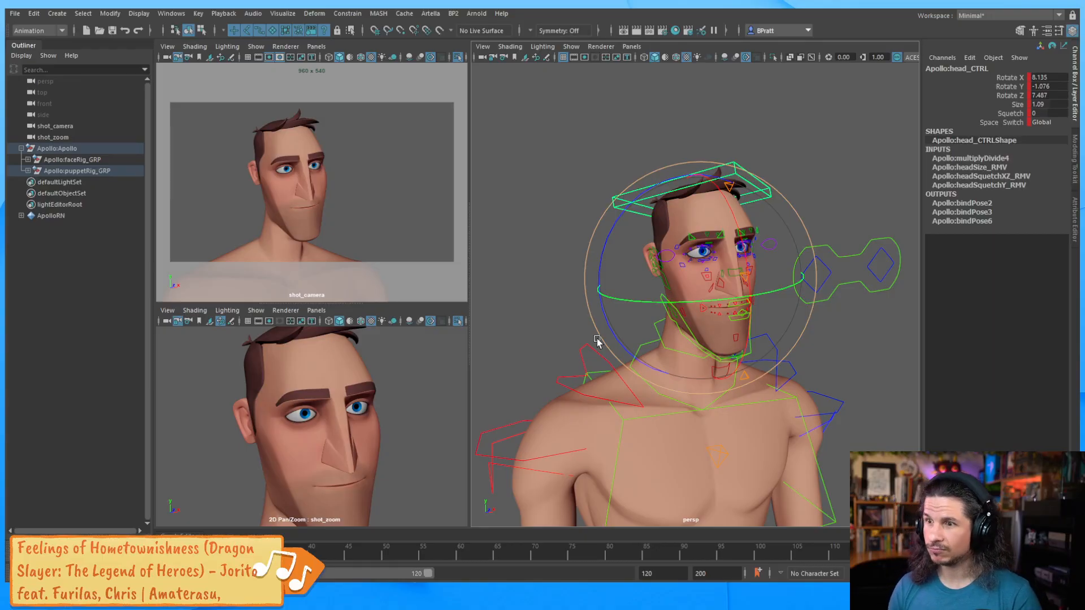
Pose the head control with rotations of about X 8.1, Y -1.1 and Z 3.2 degrees.
{"action": "mouse_move", "coordinate": [628, 223]}
{"action": "left_mouse_down"}
{"action": "mouse_move", "coordinate": [669, 208]}
{"action": "mouse_move", "coordinate": [636, 222]}
{"action": "left_mouse_up"}
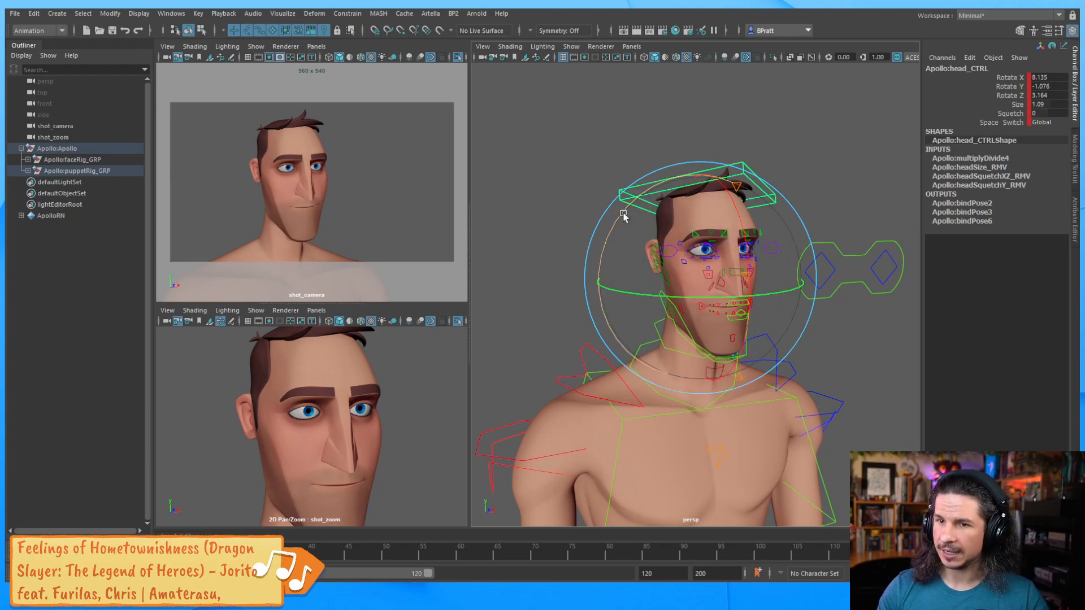
Pitch the neck base control forward to about X 29 degrees and rotate the head control to about X 5.4, Y -3.4, Z 4.4.
{"action": "left_click_drag", "start_coordinate": [757, 258], "coordinate": [713, 368]}
{"action": "left_click", "coordinate": [553, 330]}
{"action": "left_click", "coordinate": [631, 333]}
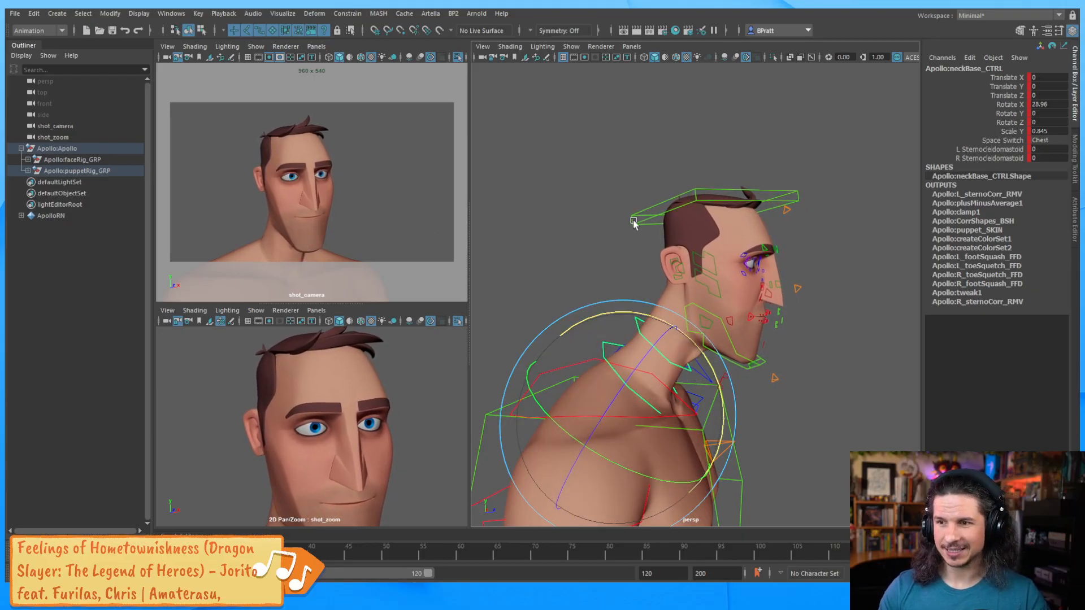
{"action": "left_click", "coordinate": [663, 229]}
{"action": "left_click_drag", "start_coordinate": [780, 250], "coordinate": [778, 241]}
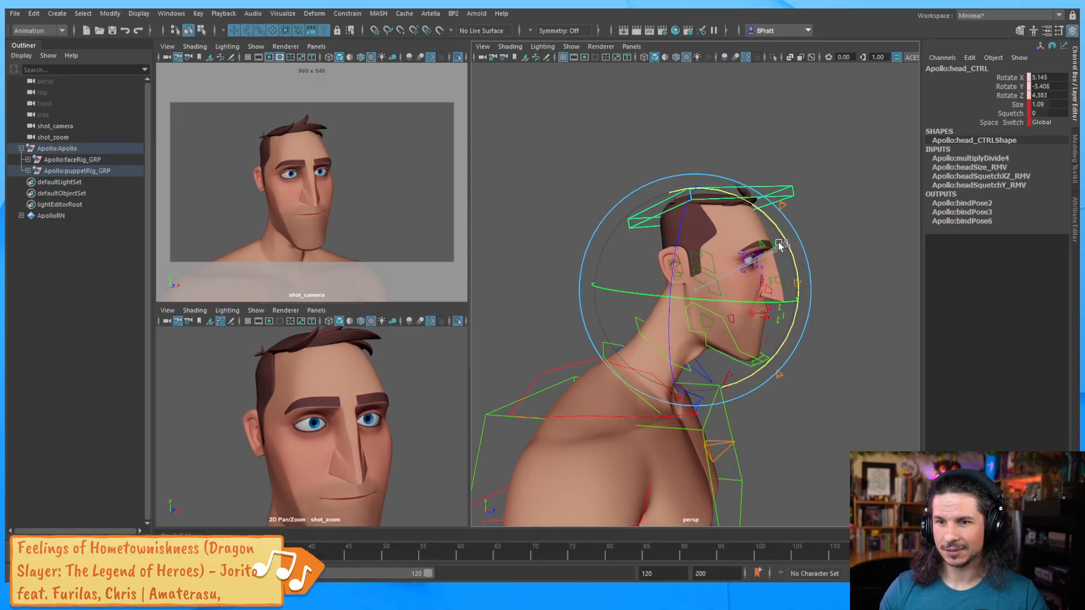
Flip back and forth between the default pose keyframe and the new pose keyframe to compare the silhouettes.
{"action": "key", "text": "comma"}
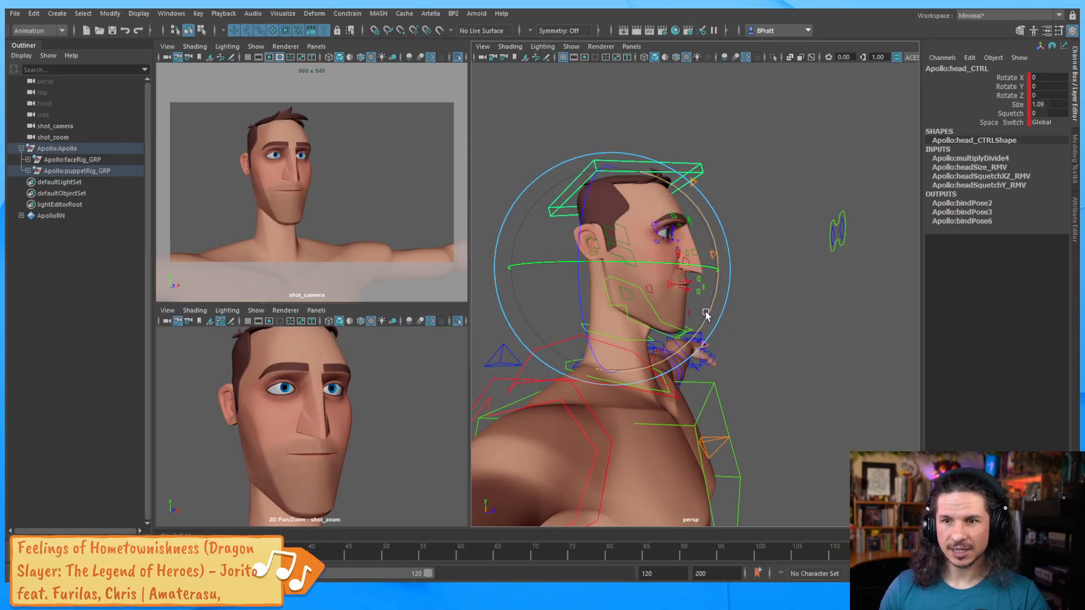
{"action": "key", "text": "period"}
{"action": "key", "text": "comma"}
{"action": "key", "text": "period"}
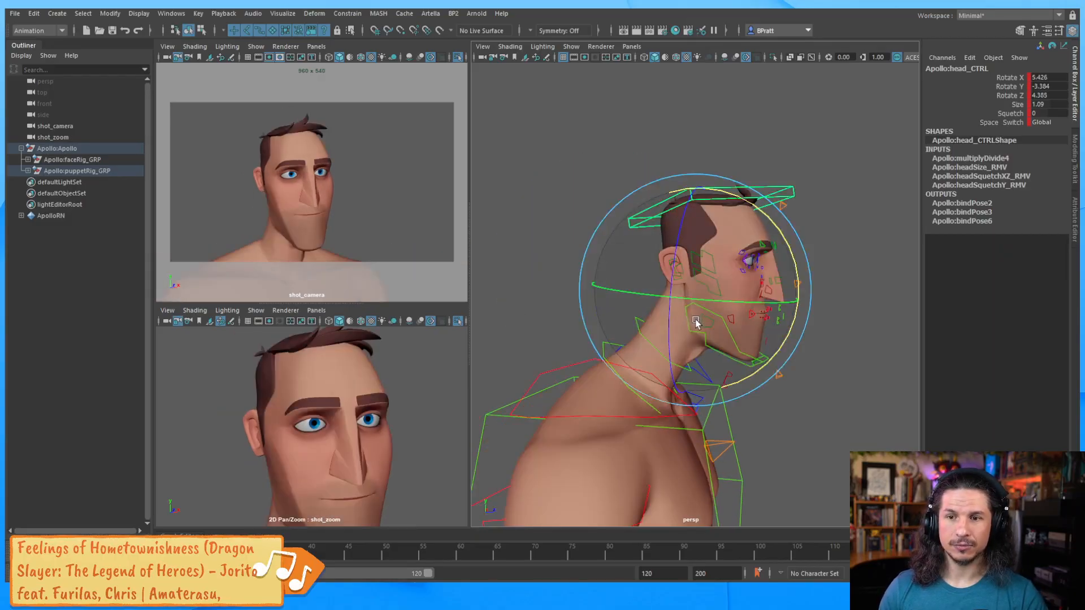
{"action": "key", "text": "comma"}
{"action": "key", "text": "period"}
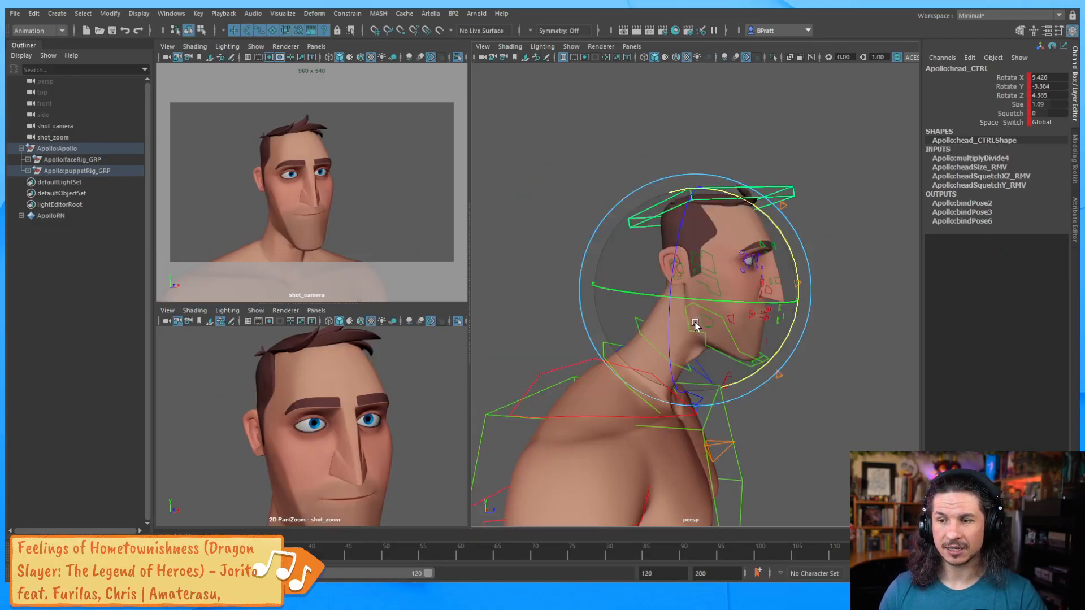
{"action": "key", "text": "comma"}
{"action": "key", "text": "period"}
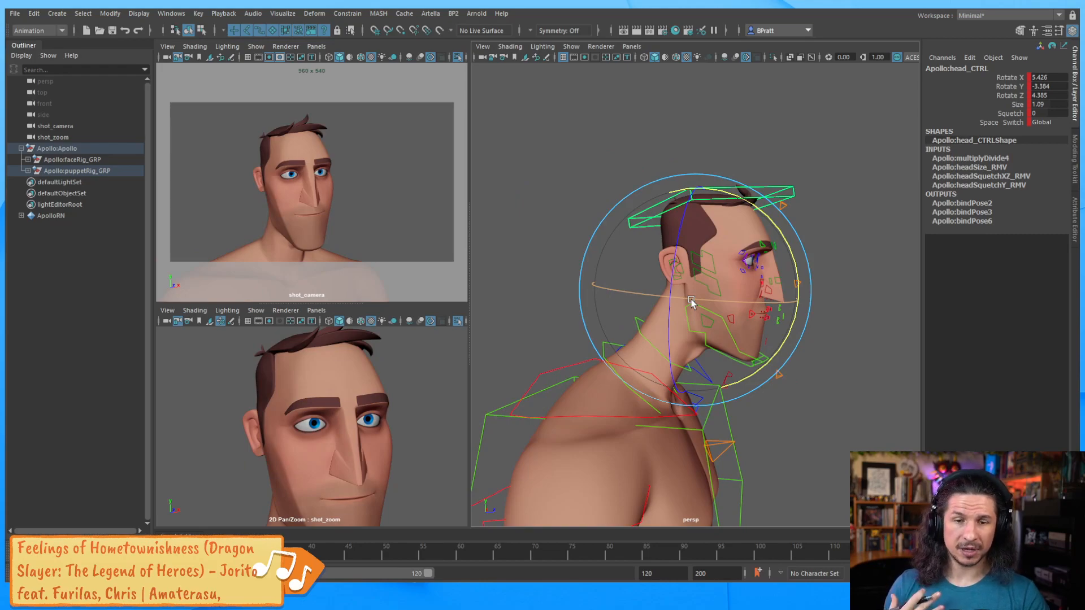
Deselect the head control and examine the posed head and torso from several angles and distances.
{"action": "mouse_move", "coordinate": [690, 300]}
{"action": "left_mouse_down", "text": "alt"}
{"action": "mouse_move", "coordinate": [730, 260]}
{"action": "mouse_move", "coordinate": [830, 327]}
{"action": "mouse_move", "coordinate": [657, 306]}
{"action": "mouse_move", "coordinate": [649, 357]}
{"action": "left_mouse_up", "text": "alt"}
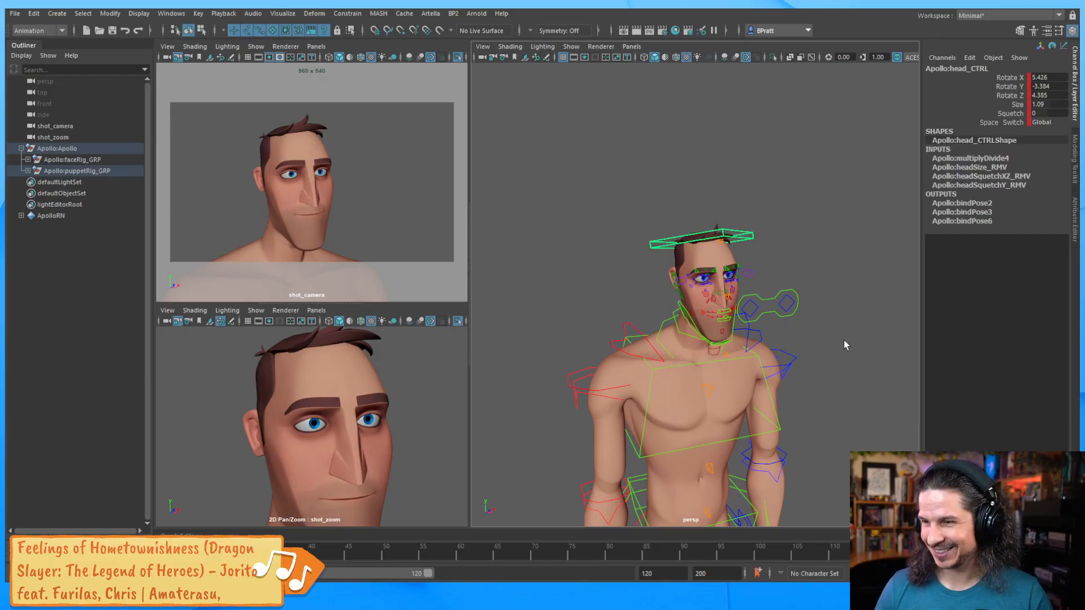
{"action": "left_click", "coordinate": [823, 354]}
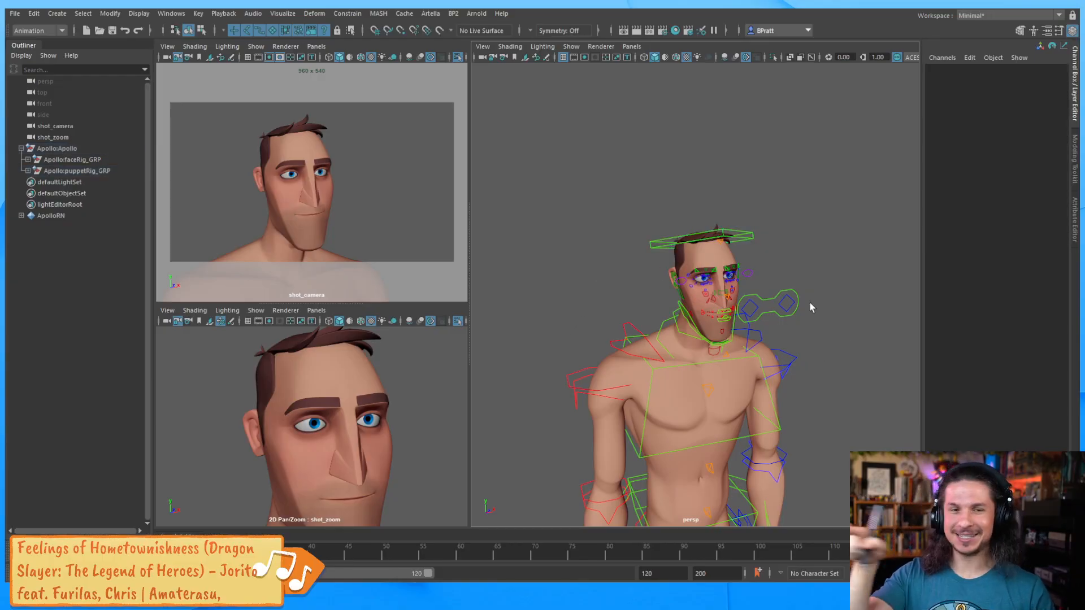
{"action": "left_click_drag", "start_coordinate": [794, 336], "coordinate": [822, 334], "text": "alt"}
{"action": "middle_click_drag", "start_coordinate": [822, 335], "coordinate": [746, 317], "text": "alt"}
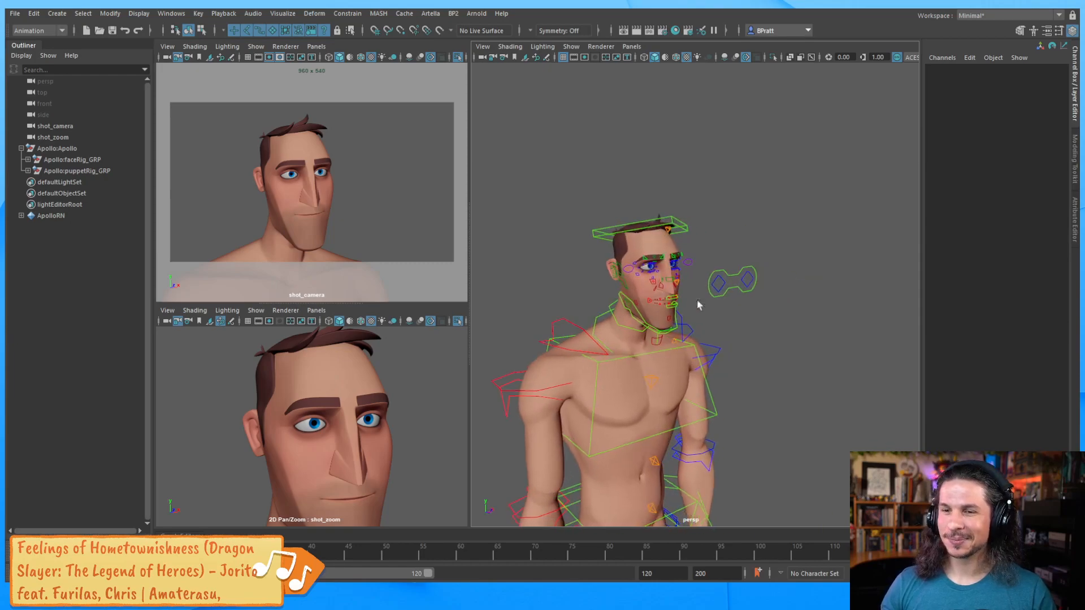
{"action": "right_click_drag", "start_coordinate": [698, 303], "coordinate": [751, 297], "text": "alt"}
{"action": "left_click_drag", "start_coordinate": [750, 298], "coordinate": [788, 289], "text": "alt"}
{"action": "right_click_drag", "start_coordinate": [788, 289], "coordinate": [815, 278], "text": "alt"}
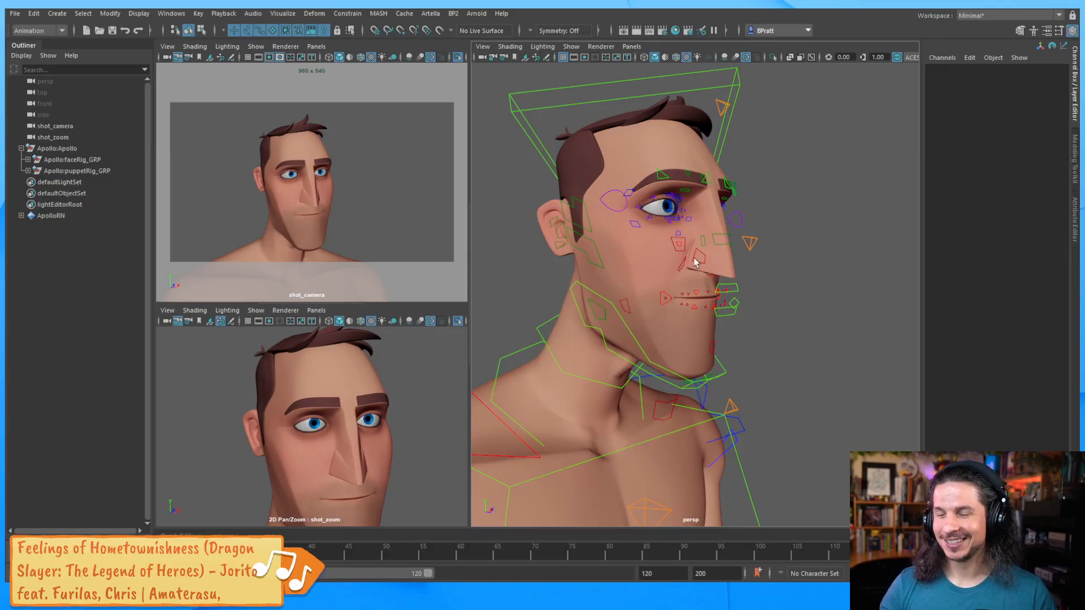
{"action": "left_click_drag", "start_coordinate": [694, 263], "coordinate": [804, 250], "text": "alt"}
{"action": "right_click_drag", "start_coordinate": [803, 251], "coordinate": [644, 255], "text": "alt"}
{"action": "left_click_drag", "start_coordinate": [645, 254], "coordinate": [687, 257], "text": "alt"}
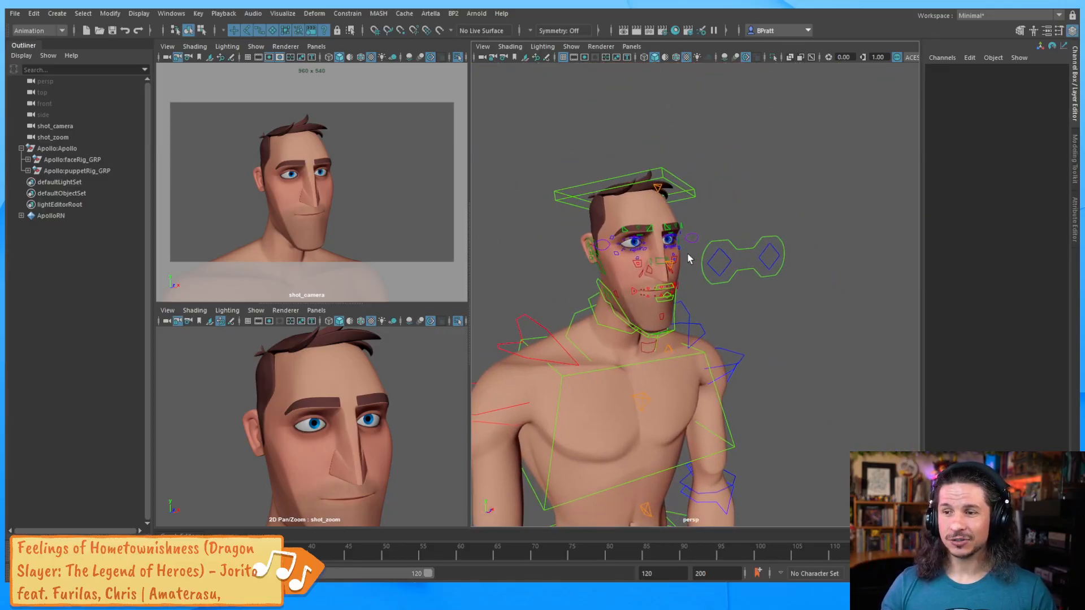
{"action": "right_click_drag", "start_coordinate": [687, 256], "coordinate": [733, 249], "text": "alt"}
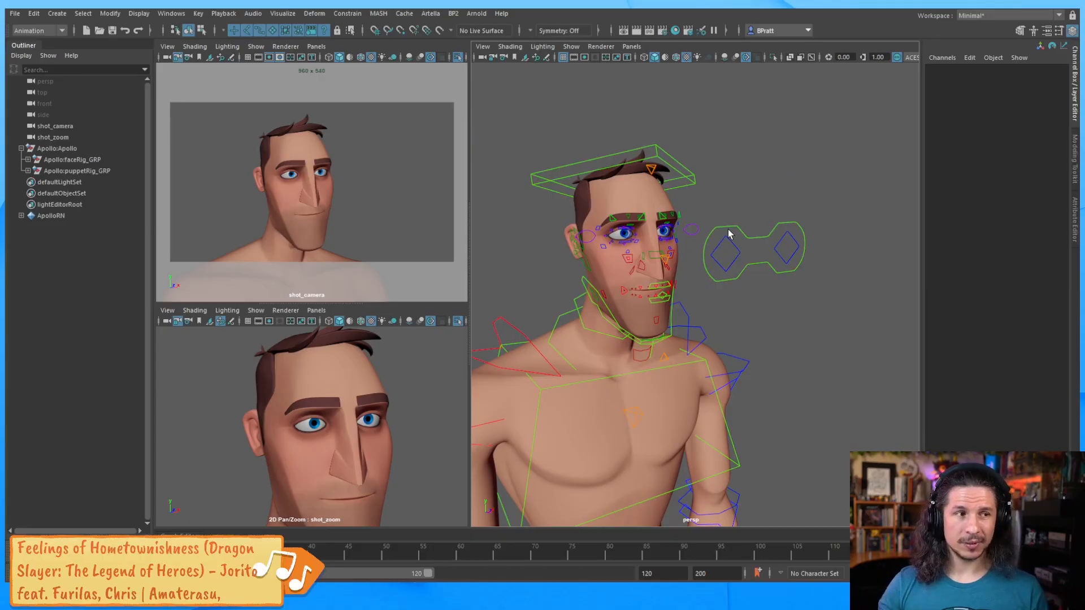
Try rotating the head control while the eye aim control follows in Head space, and undo the rotation.
{"action": "left_click", "coordinate": [760, 238]}
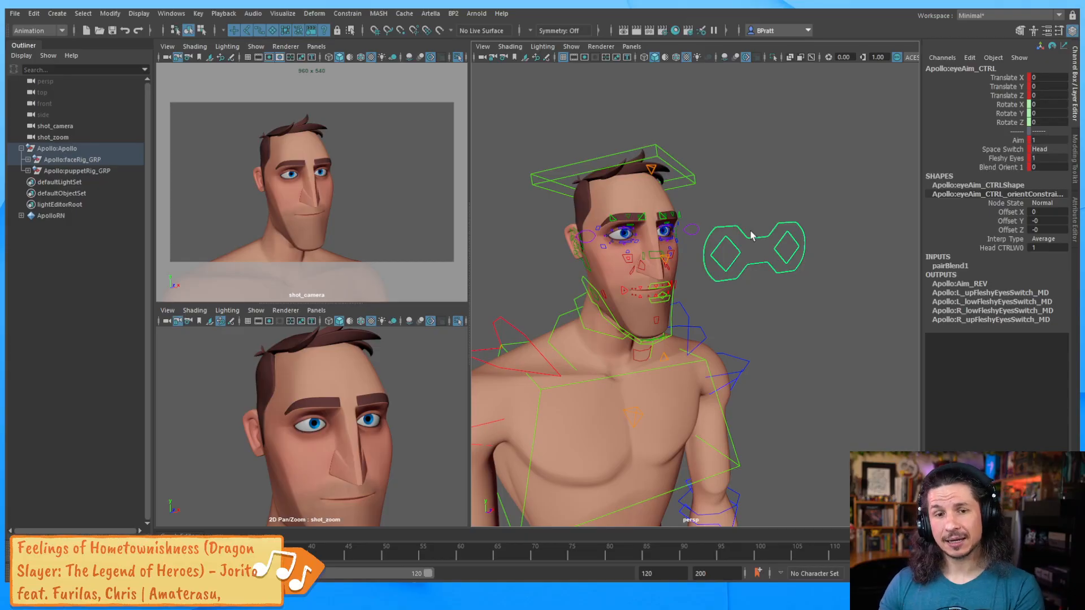
{"action": "left_click", "coordinate": [682, 189]}
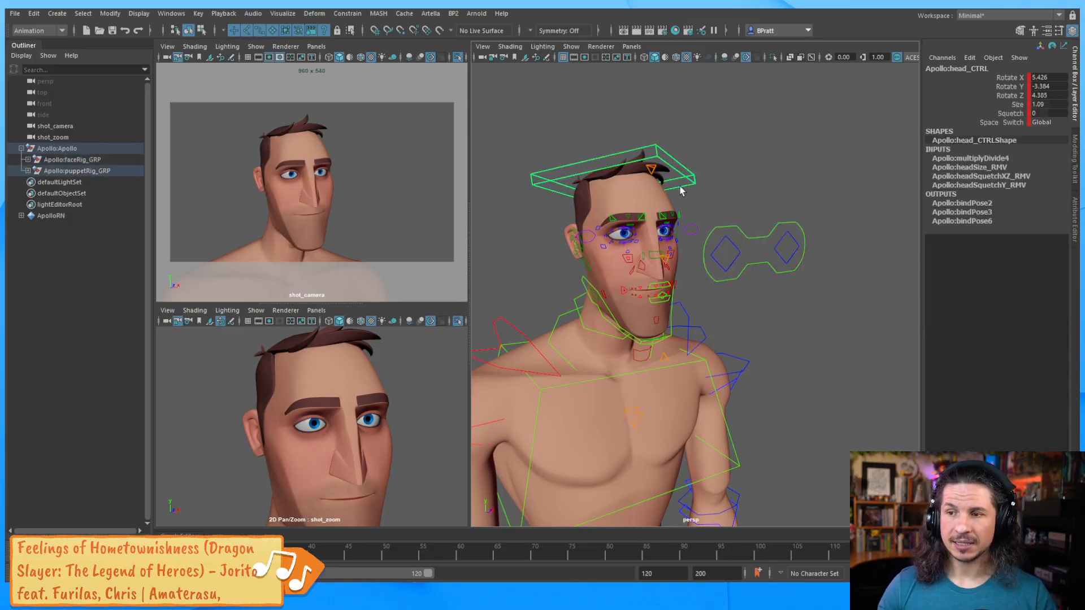
{"action": "left_click", "coordinate": [758, 255]}
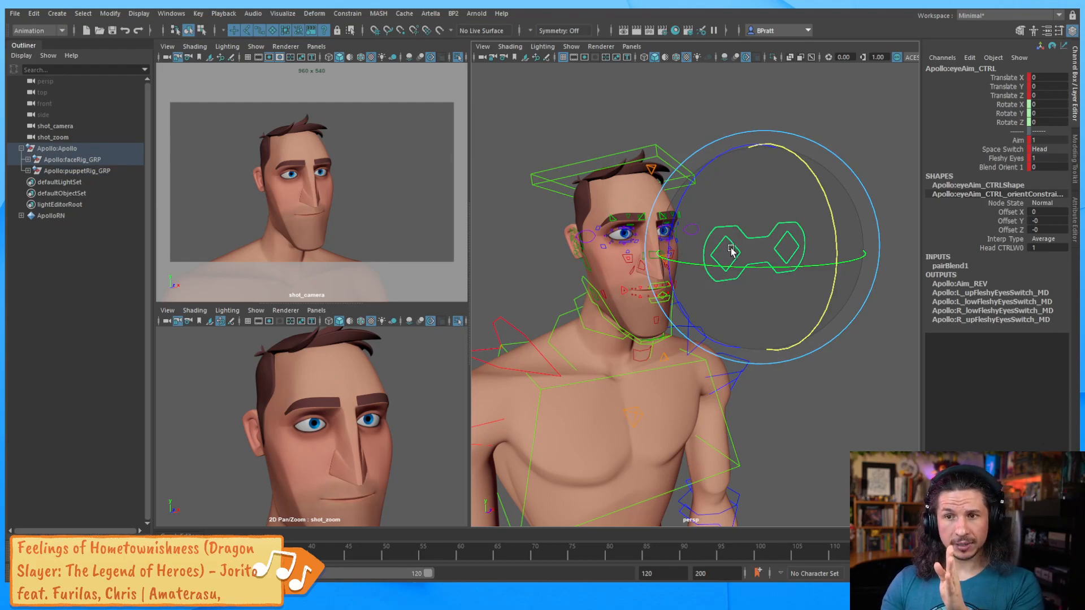
{"action": "left_click", "coordinate": [535, 170]}
{"action": "mouse_move", "coordinate": [593, 217]}
{"action": "left_mouse_down"}
{"action": "mouse_move", "coordinate": [568, 223]}
{"action": "mouse_move", "coordinate": [606, 218]}
{"action": "left_mouse_up"}
{"action": "key", "text": "ctrl+z"}
Try turning the head control with the eye aim control's Aim set to 0, and undo the test.
{"action": "left_click", "coordinate": [825, 285]}
{"action": "left_click_drag", "start_coordinate": [759, 230], "coordinate": [755, 259]}
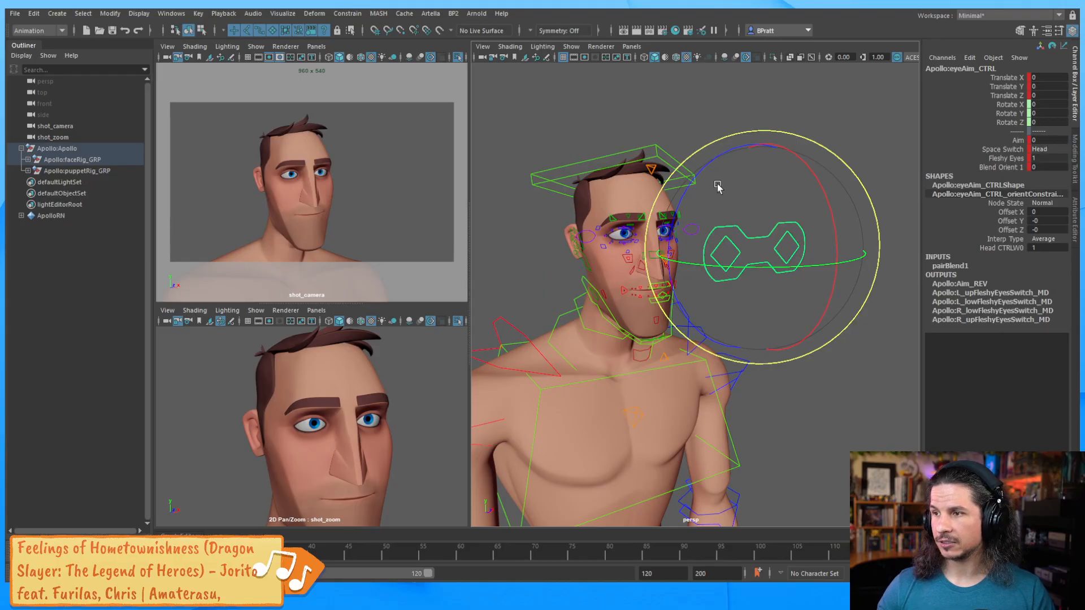
{"action": "left_click", "coordinate": [555, 144]}
{"action": "left_click_drag", "start_coordinate": [558, 155], "coordinate": [571, 208]}
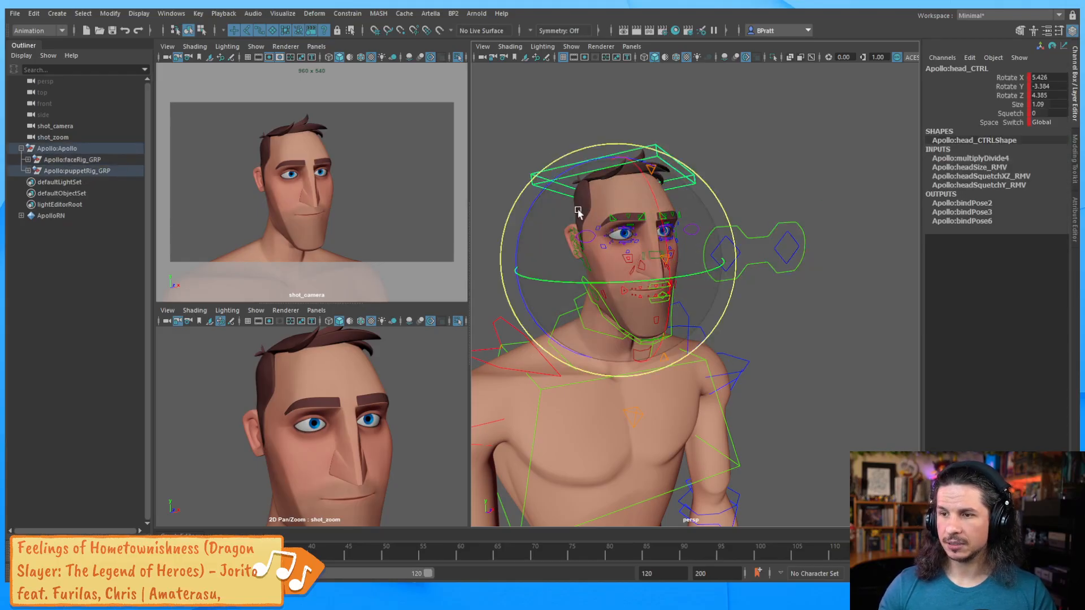
{"action": "left_click_drag", "start_coordinate": [604, 247], "coordinate": [574, 232]}
{"action": "key", "text": "ctrl+z"}
Select the eye aim control and set its Space Switch to Global.
{"action": "left_click", "coordinate": [836, 245]}
{"action": "left_click_drag", "start_coordinate": [758, 221], "coordinate": [752, 242]}
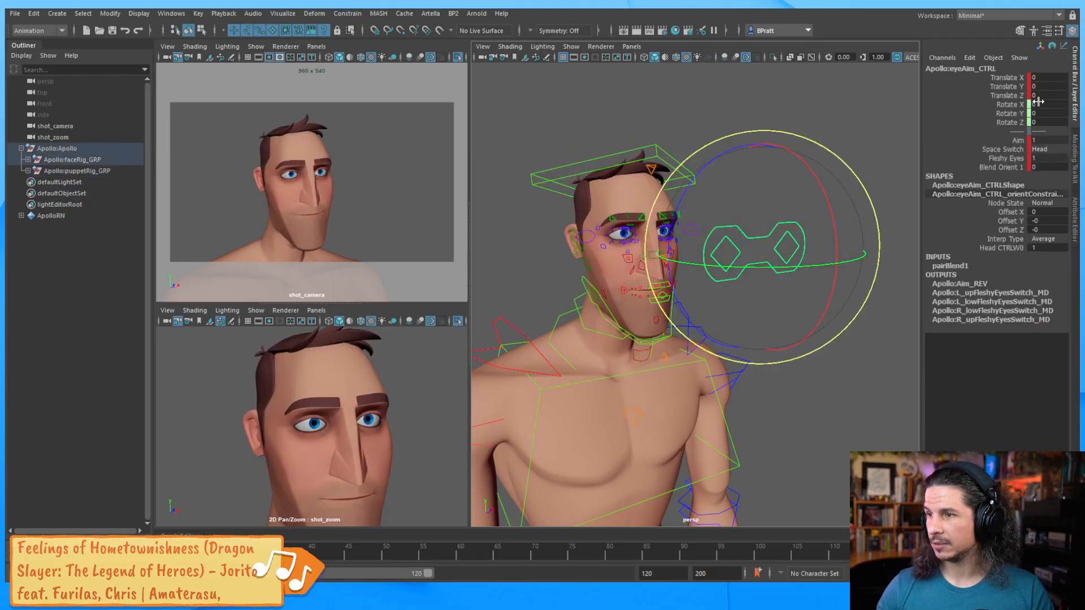
{"action": "left_click", "coordinate": [1048, 150]}
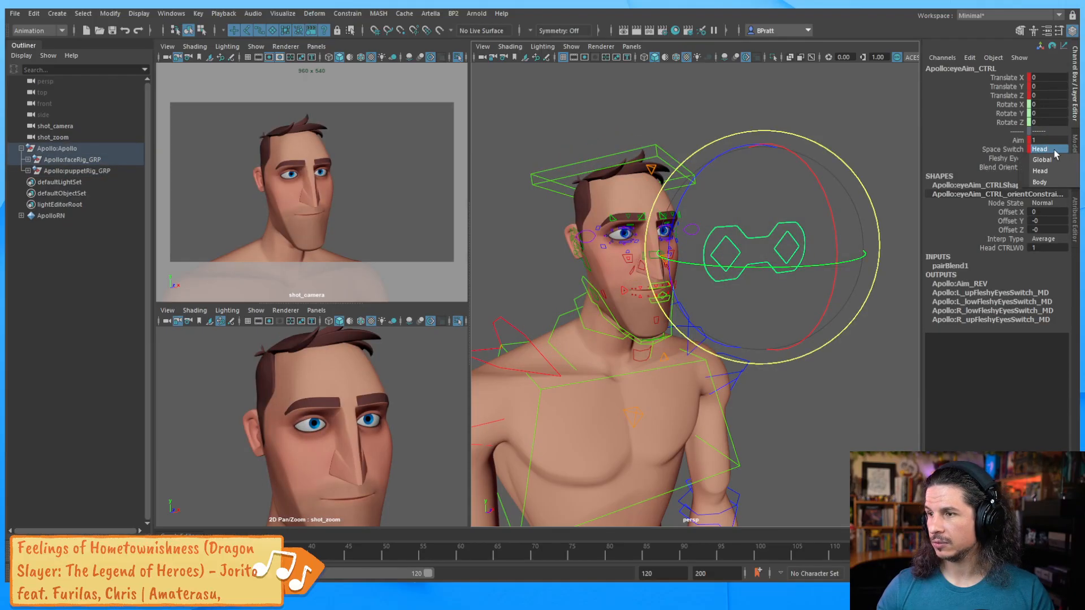
{"action": "left_click", "coordinate": [1052, 162]}
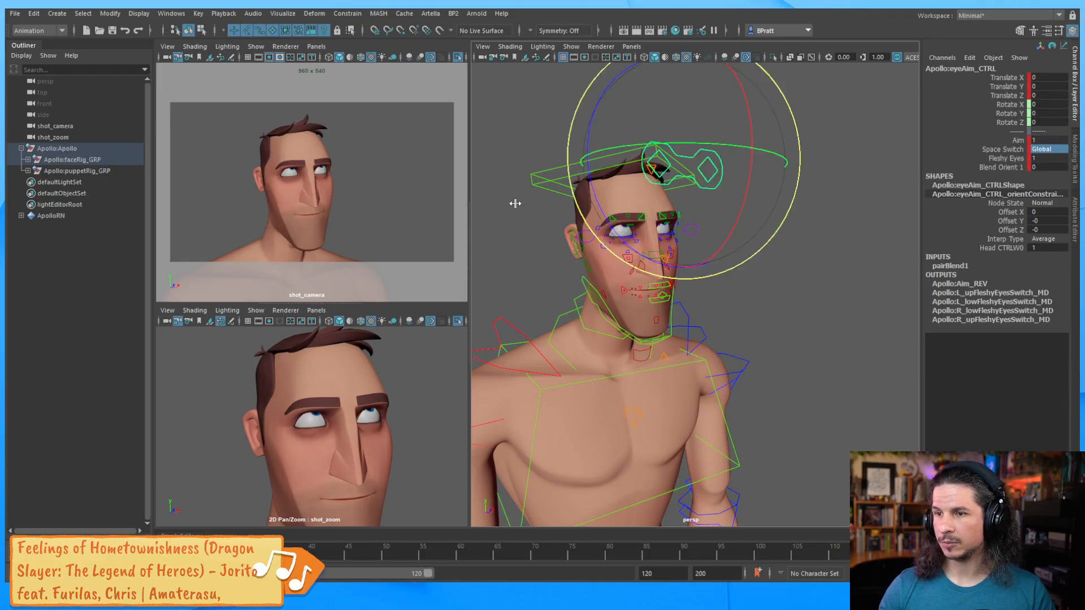
Move the eye aim control down to about Translate Y -6.5 and pull it forward, away from the face.
{"action": "left_click", "coordinate": [540, 223]}
{"action": "left_click", "coordinate": [694, 152]}
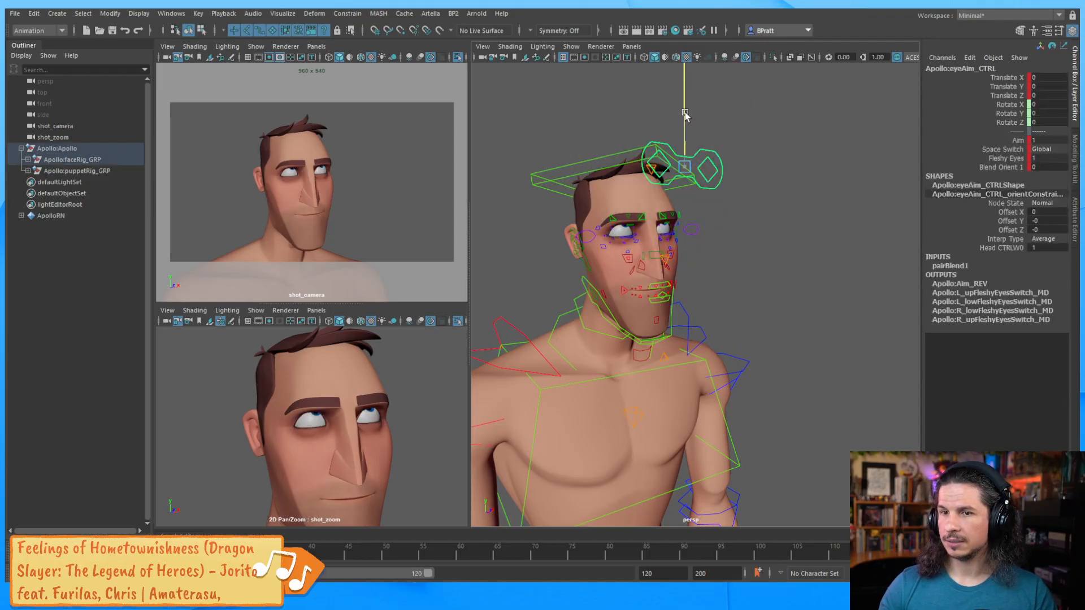
{"action": "left_click_drag", "start_coordinate": [690, 164], "coordinate": [729, 213]}
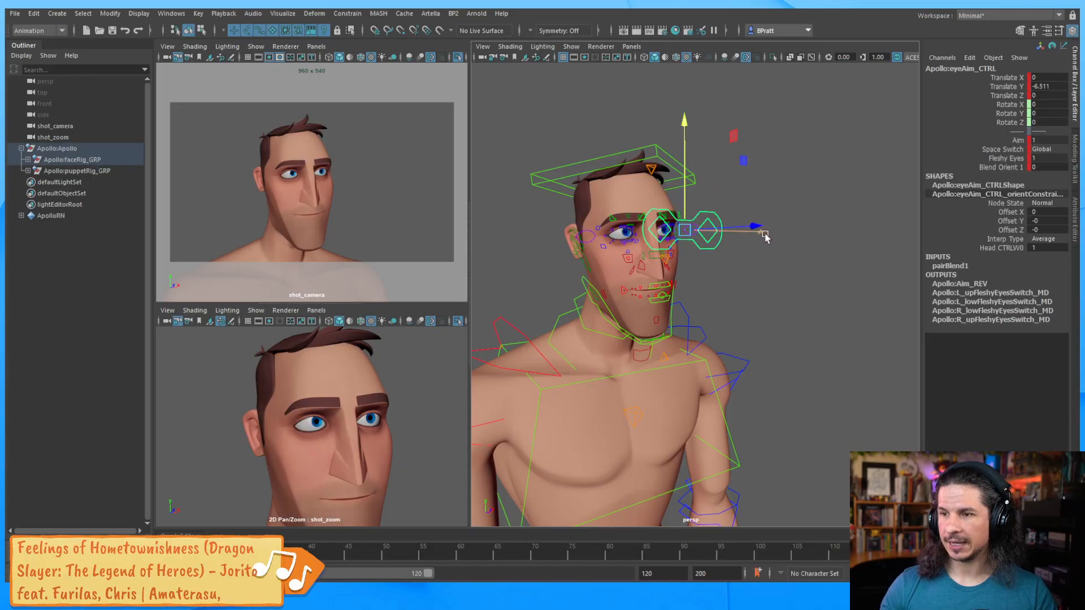
{"action": "left_click_drag", "start_coordinate": [751, 259], "coordinate": [781, 287], "text": "alt"}
{"action": "key", "text": "ctrl+z"}
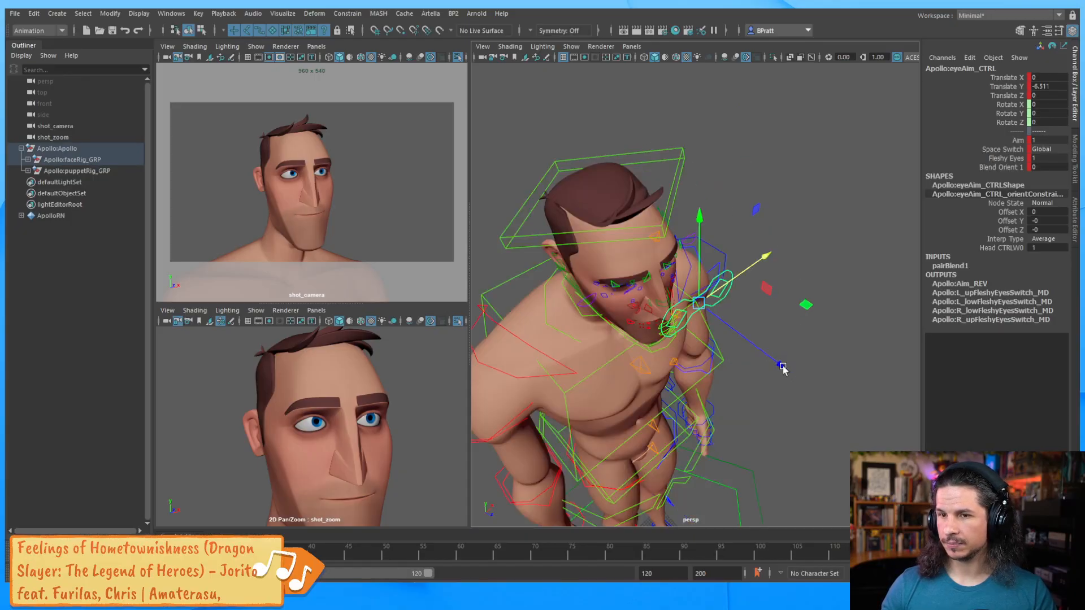
{"action": "left_click_drag", "start_coordinate": [783, 367], "coordinate": [559, 262]}
Try rotating the head control to about X 7.5, Y 4 and Z 6.7 degrees, and undo the rotation.
{"action": "key", "text": "ctrl+z"}
{"action": "left_click", "coordinate": [541, 197]}
{"action": "key", "text": "e"}
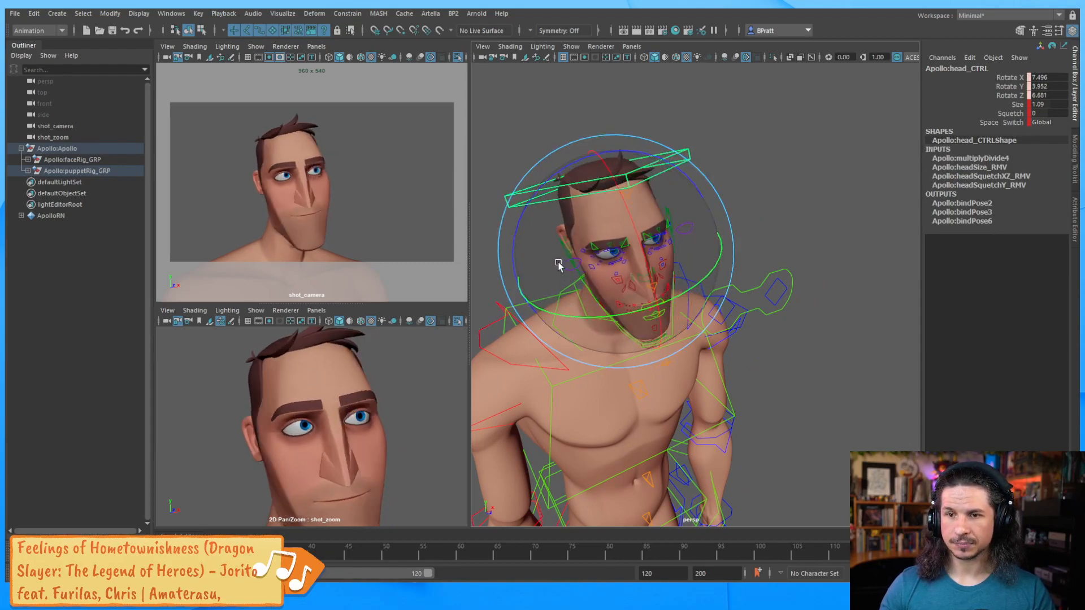
{"action": "key", "text": "ctrl+z"}
Move the eye aim control to about Translate Z 20.5 in front of the face and lower it to about Translate Y -7.9.
{"action": "left_click_drag", "start_coordinate": [724, 335], "coordinate": [734, 260], "text": "alt"}
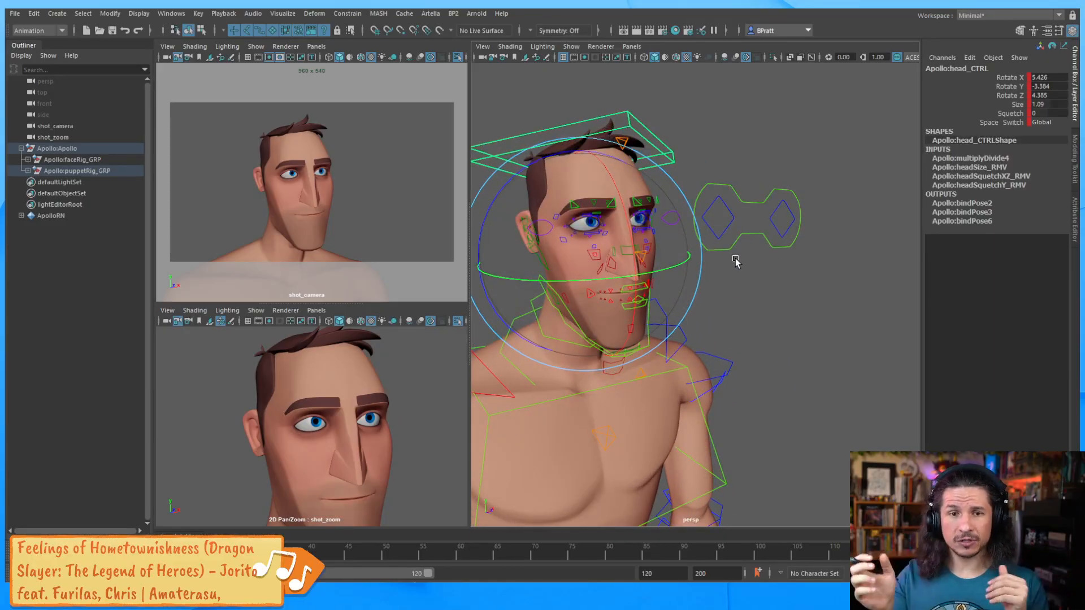
{"action": "left_click", "coordinate": [758, 232]}
{"action": "left_click_drag", "start_coordinate": [758, 232], "coordinate": [814, 240], "text": "alt"}
{"action": "key", "text": "w"}
{"action": "middle_click_drag", "start_coordinate": [864, 259], "coordinate": [842, 226], "text": "alt"}
{"action": "left_click_drag", "start_coordinate": [843, 225], "coordinate": [904, 248]}
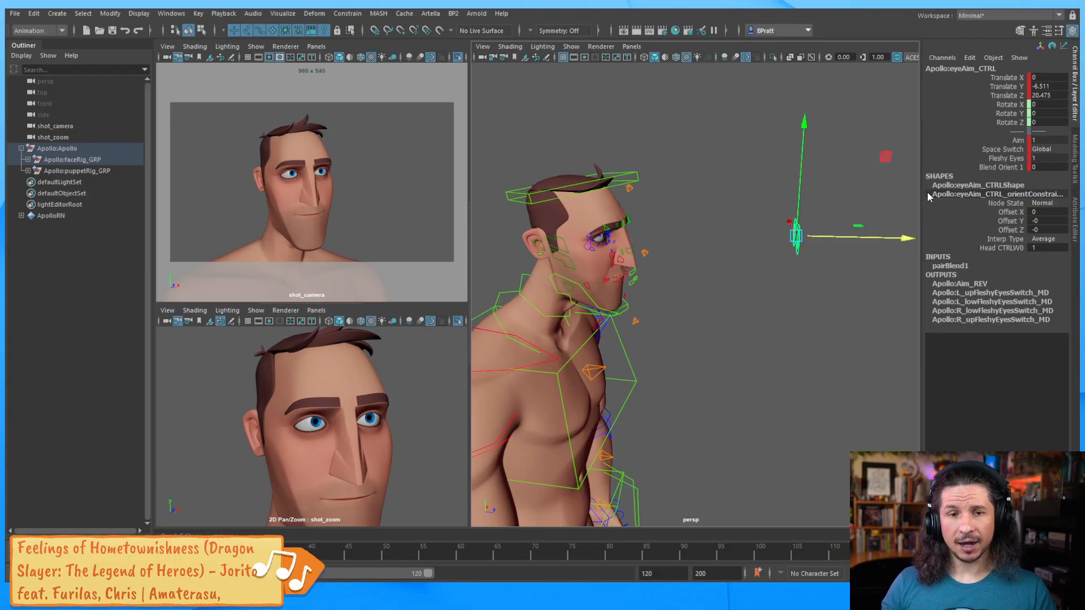
{"action": "left_click_drag", "start_coordinate": [748, 276], "coordinate": [699, 268], "text": "alt"}
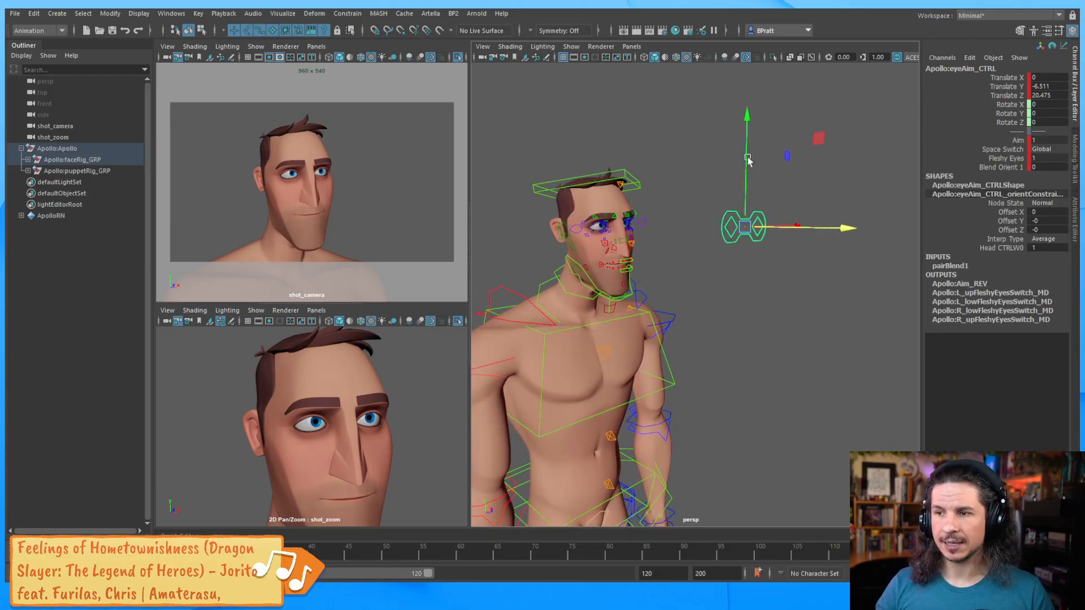
{"action": "left_click_drag", "start_coordinate": [747, 158], "coordinate": [747, 170]}
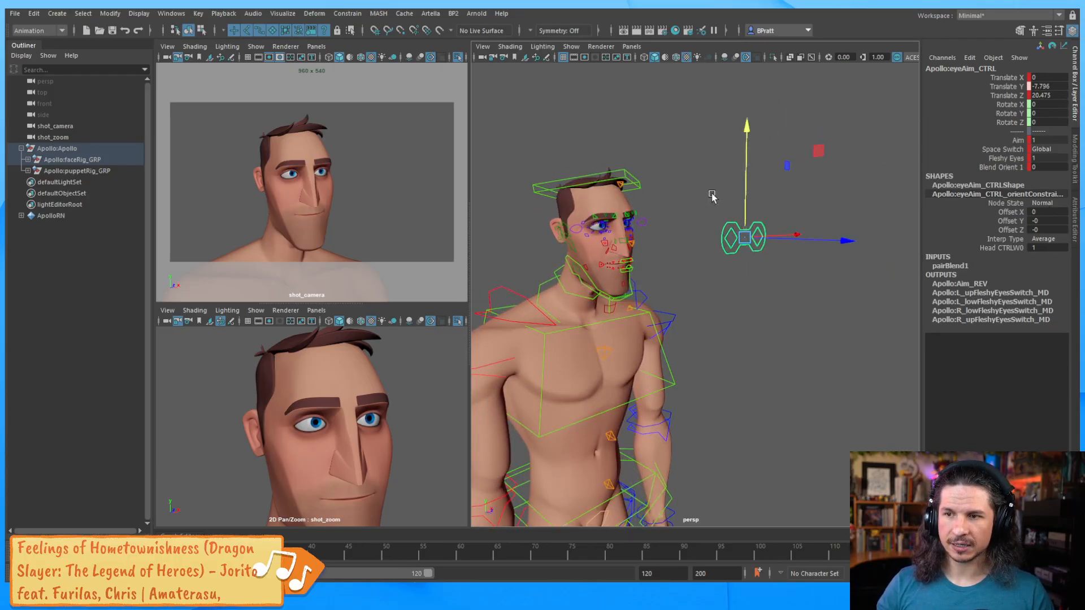
Try rotating the head control to about X 12.8, Y -5.7 and Z 5.8 degrees, undo the rotation and deselect the control.
{"action": "left_click_drag", "start_coordinate": [634, 220], "coordinate": [623, 212], "text": "alt"}
{"action": "left_click", "coordinate": [630, 178]}
{"action": "key", "text": "e"}
{"action": "mouse_move", "coordinate": [627, 252]}
{"action": "left_mouse_down"}
{"action": "mouse_move", "coordinate": [623, 240]}
{"action": "mouse_move", "coordinate": [625, 258]}
{"action": "left_mouse_up"}
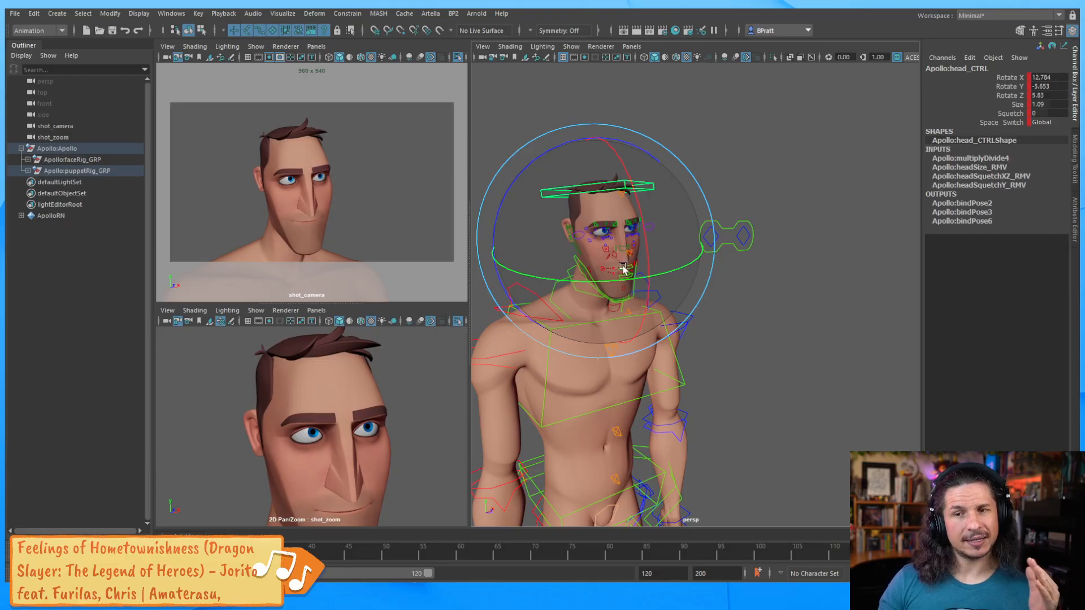
{"action": "key", "text": "ctrl+z"}
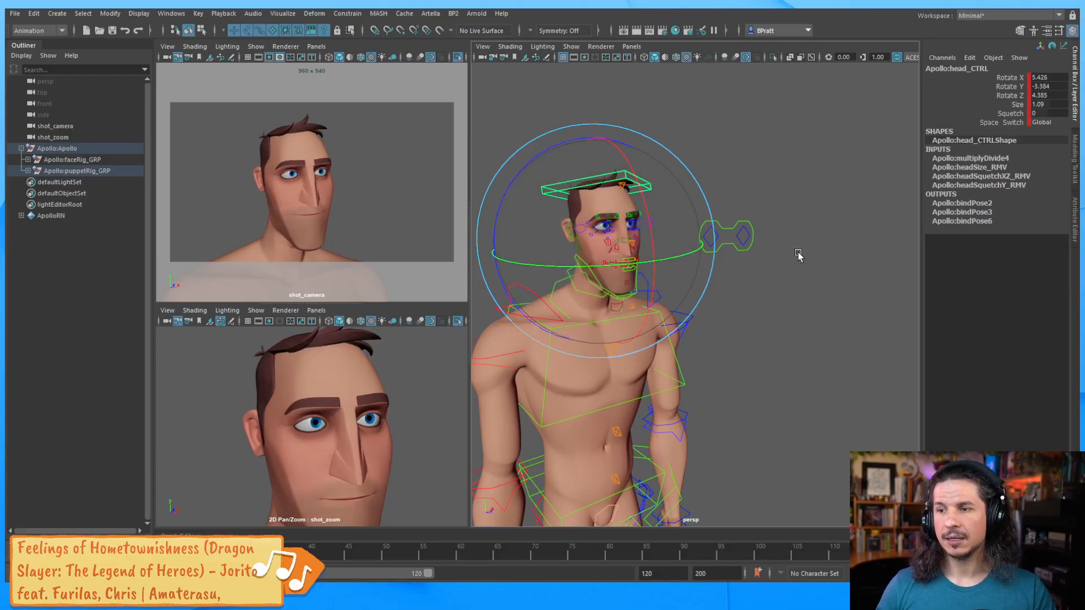
{"action": "left_click", "coordinate": [778, 234]}
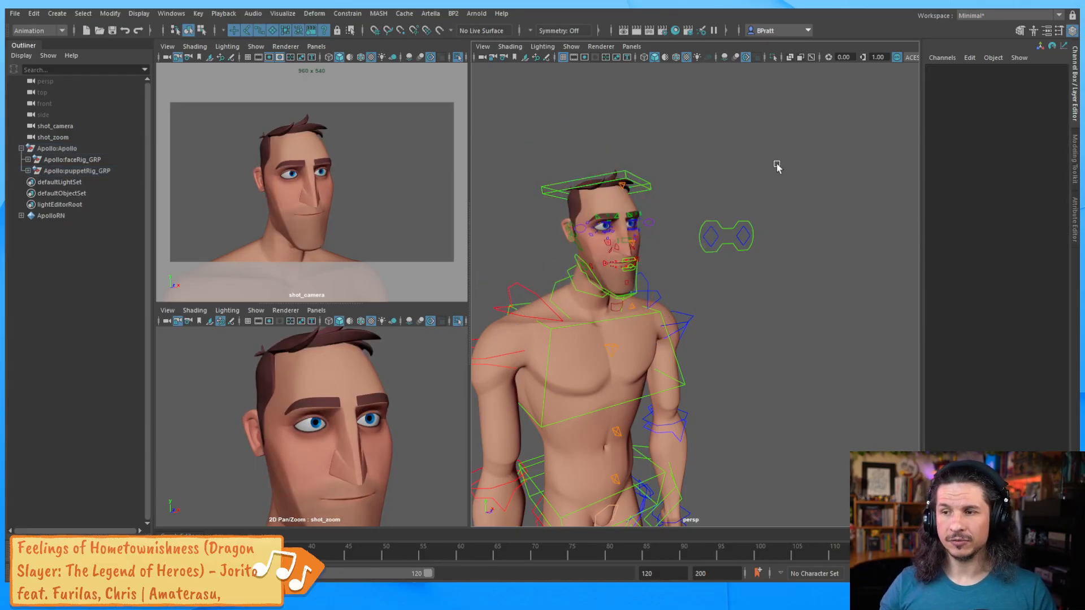
Fine-tune the head control's rotation to about X 5.6, Y -3.6 and Z 4.6 degrees and deselect it.
{"action": "left_click_drag", "start_coordinate": [690, 271], "coordinate": [680, 218], "text": "alt"}
{"action": "right_click_drag", "start_coordinate": [681, 218], "coordinate": [678, 255], "text": "alt"}
{"action": "middle_click_drag", "start_coordinate": [678, 256], "coordinate": [719, 264], "text": "alt"}
{"action": "left_click_drag", "start_coordinate": [719, 264], "coordinate": [746, 282], "text": "alt"}
{"action": "left_click", "coordinate": [800, 190]}
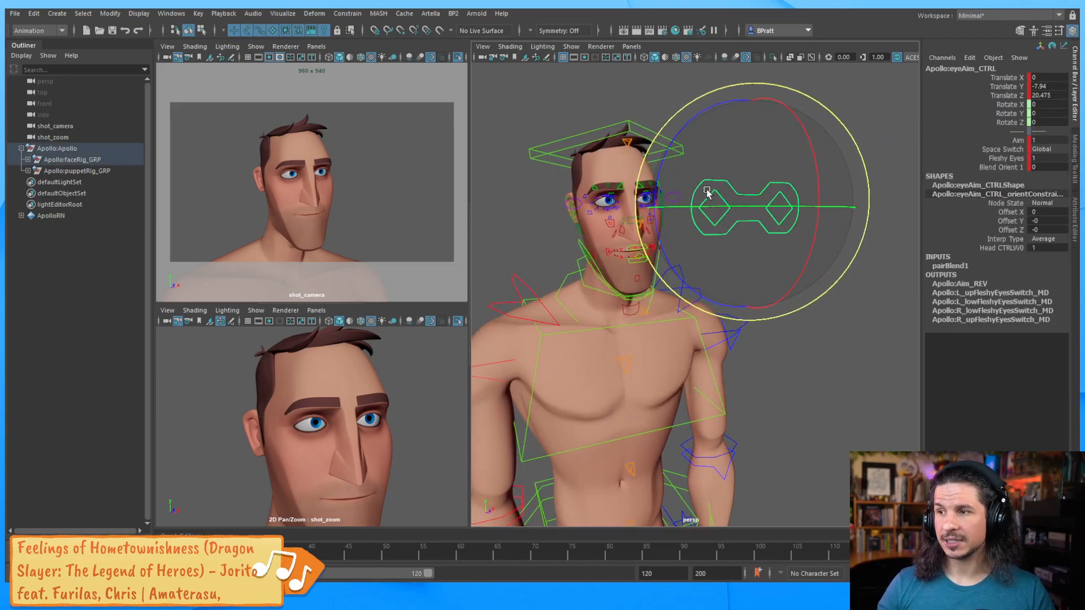
{"action": "right_click_drag", "start_coordinate": [706, 192], "coordinate": [717, 259], "text": "alt"}
{"action": "left_click_drag", "start_coordinate": [717, 259], "coordinate": [726, 225], "text": "alt"}
{"action": "right_click_drag", "start_coordinate": [727, 226], "coordinate": [692, 227], "text": "alt"}
{"action": "left_click", "coordinate": [621, 106]}
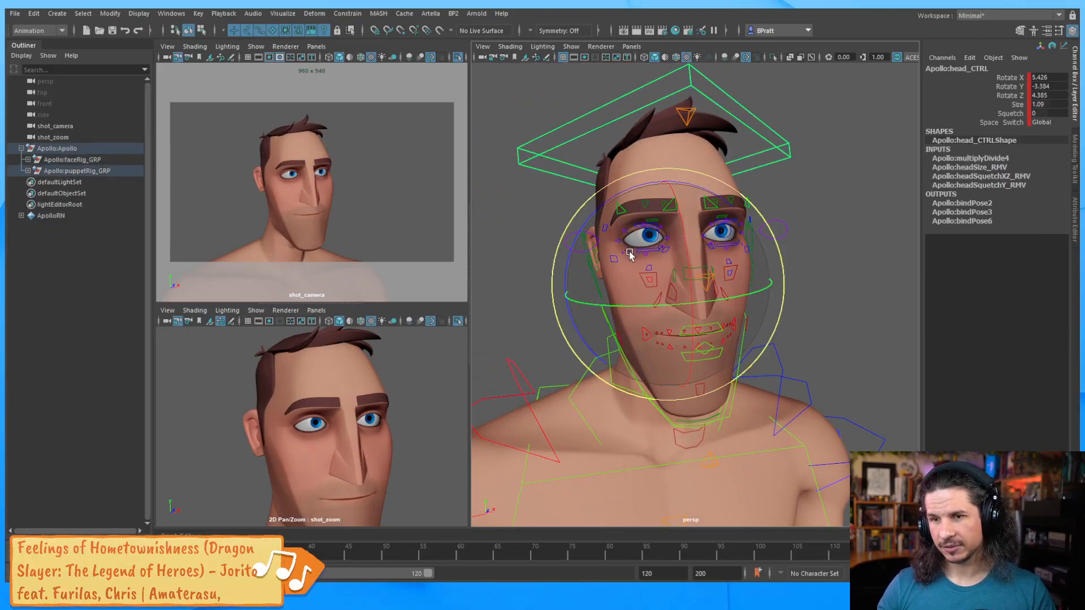
{"action": "left_click_drag", "start_coordinate": [630, 255], "coordinate": [649, 235]}
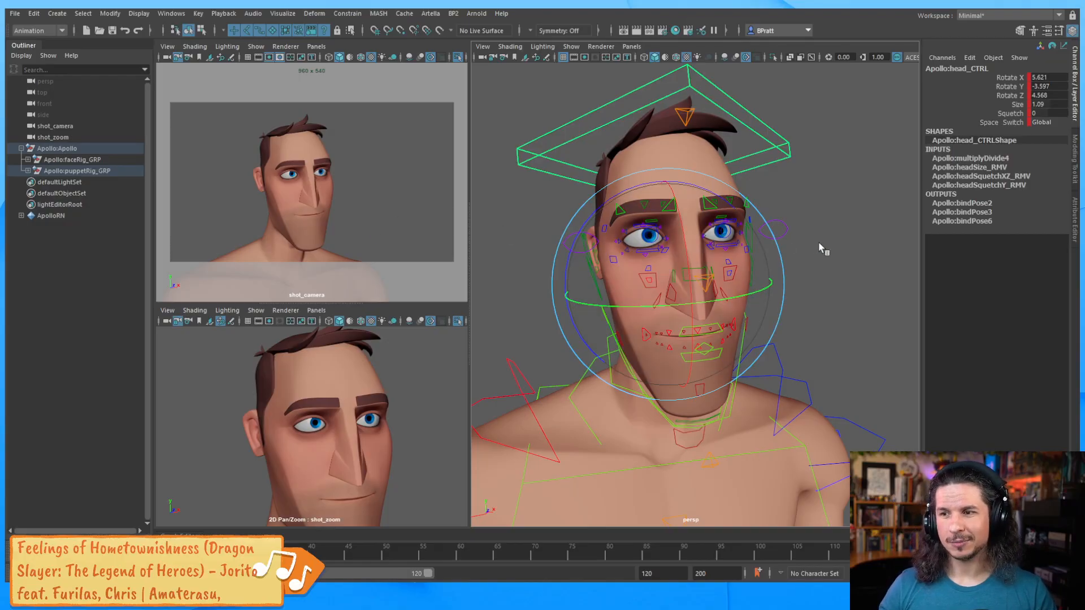
{"action": "left_click", "coordinate": [814, 260]}
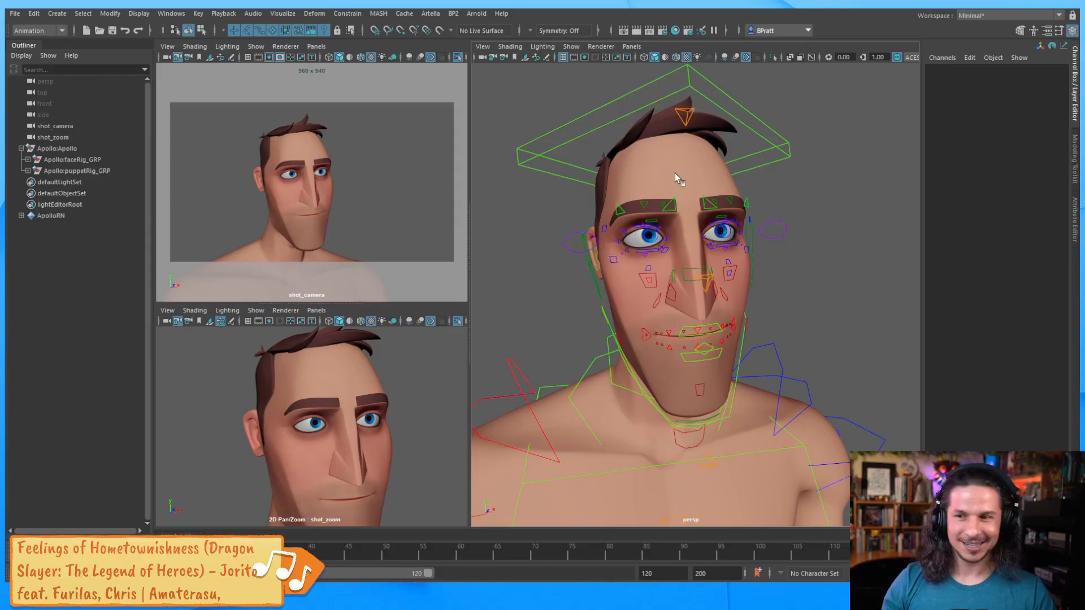
{"action": "left_click_drag", "start_coordinate": [641, 265], "coordinate": [721, 257], "text": "alt"}
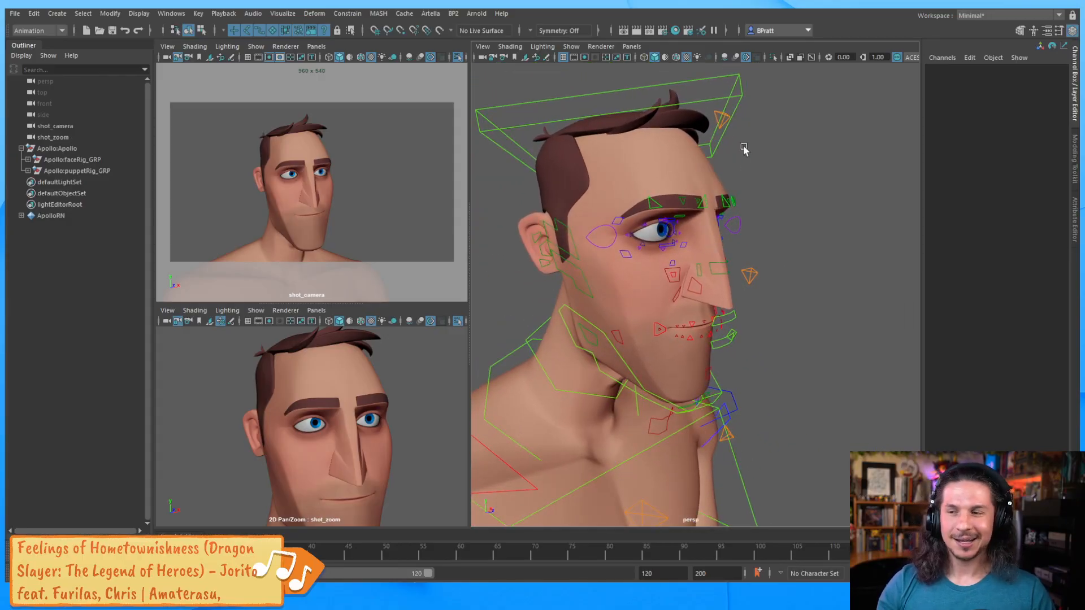
{"action": "left_click", "coordinate": [714, 152]}
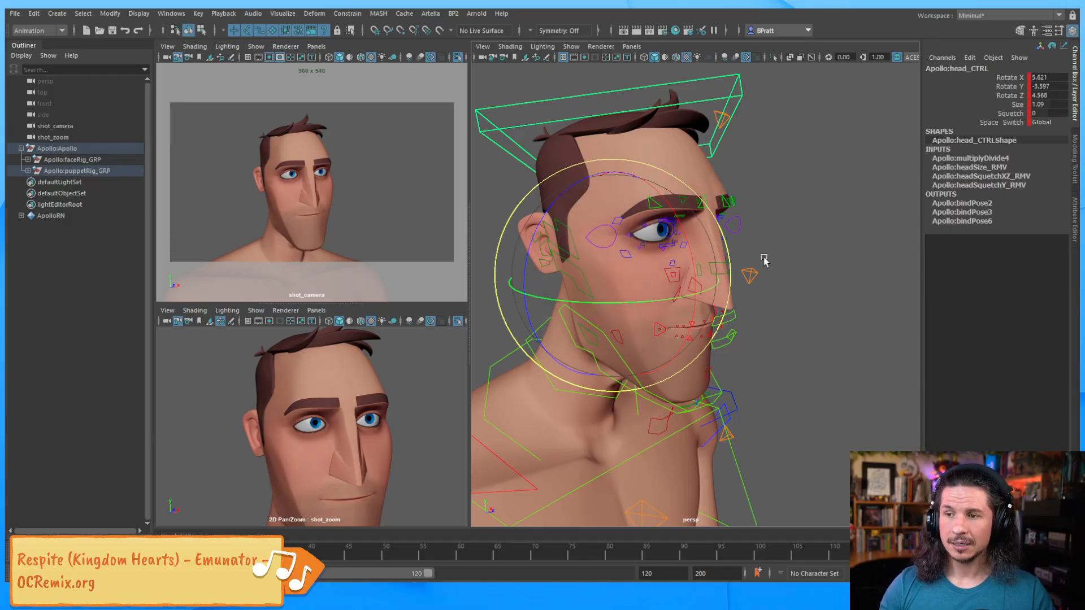
{"action": "left_click_drag", "start_coordinate": [760, 259], "coordinate": [768, 240], "text": "alt"}
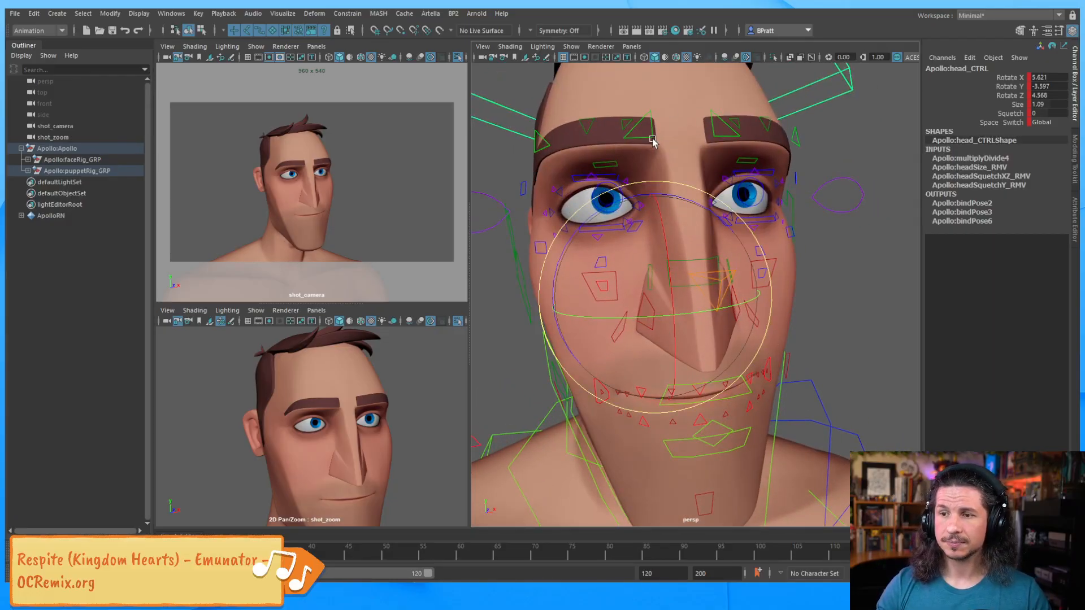
{"action": "right_click_drag", "start_coordinate": [756, 219], "coordinate": [779, 208], "text": "alt"}
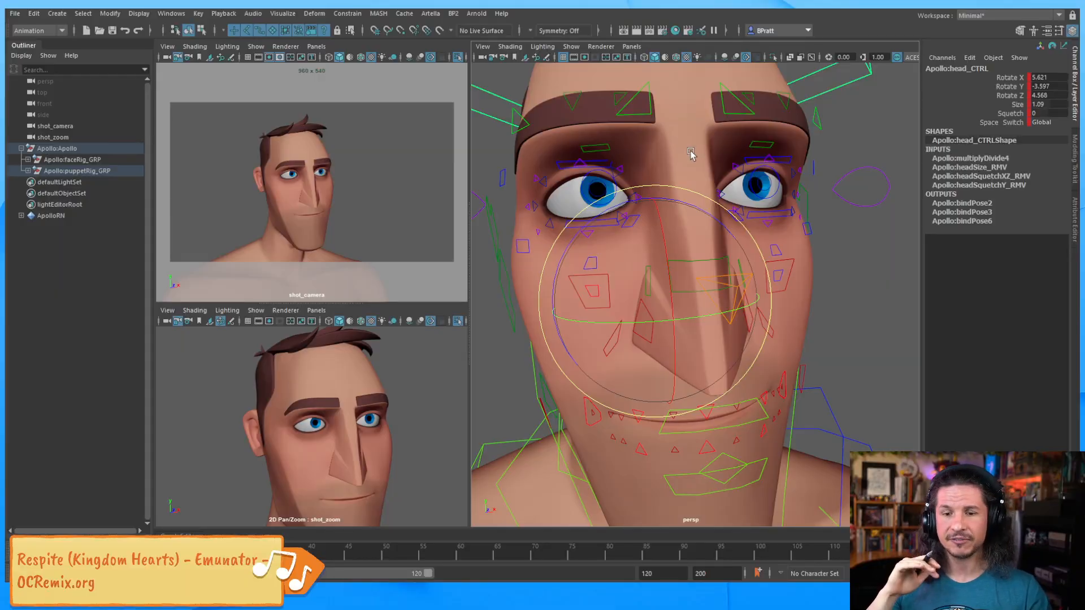
Try lowering the inner and outer controls of both eyebrows together to about Translate Y -0.695, and undo the move.
{"action": "left_click_drag", "start_coordinate": [669, 119], "coordinate": [765, 245], "text": "alt"}
{"action": "right_click_drag", "start_coordinate": [765, 245], "coordinate": [678, 227], "text": "alt"}
{"action": "left_click", "coordinate": [678, 234]}
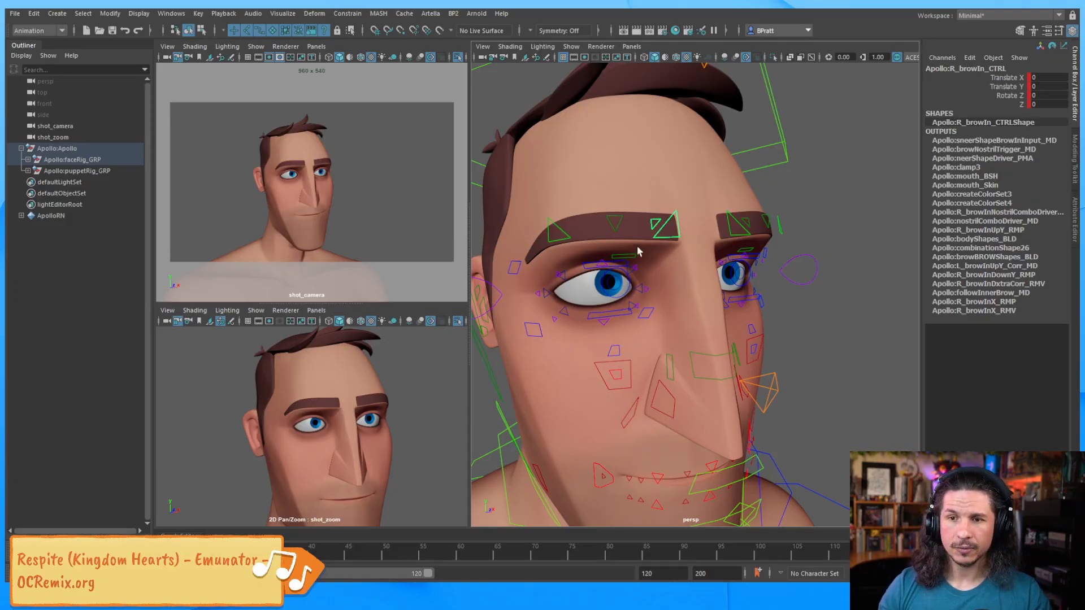
{"action": "left_click", "coordinate": [571, 232], "text": "shift"}
{"action": "left_click_drag", "start_coordinate": [570, 231], "coordinate": [791, 223], "text": "alt"}
{"action": "left_click", "coordinate": [748, 225], "text": "shift"}
{"action": "left_click", "coordinate": [869, 216], "text": "shift"}
{"action": "key", "text": "w"}
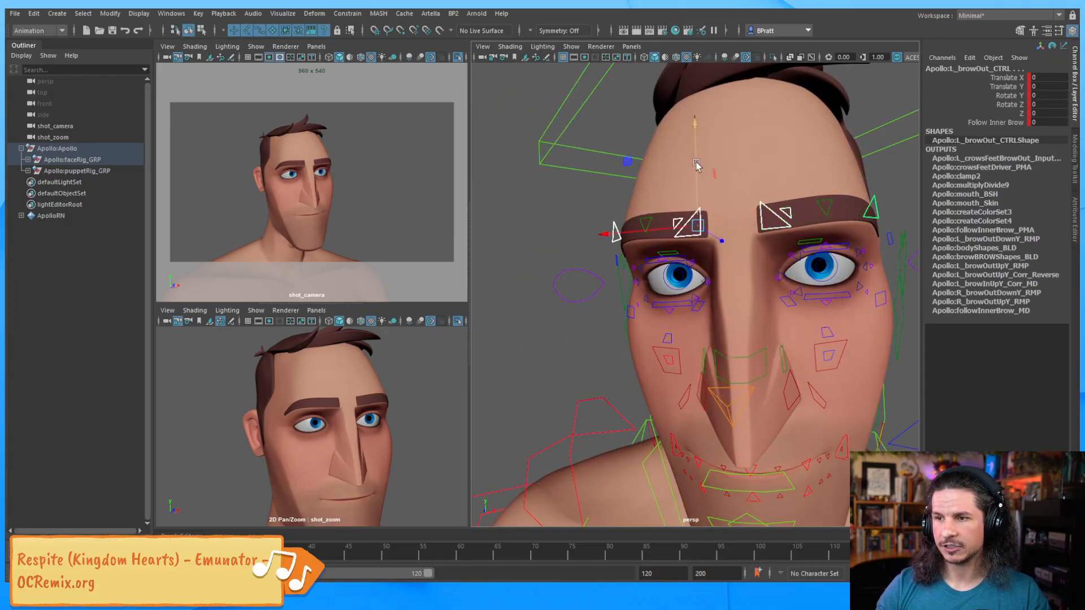
{"action": "left_click_drag", "start_coordinate": [694, 160], "coordinate": [695, 188]}
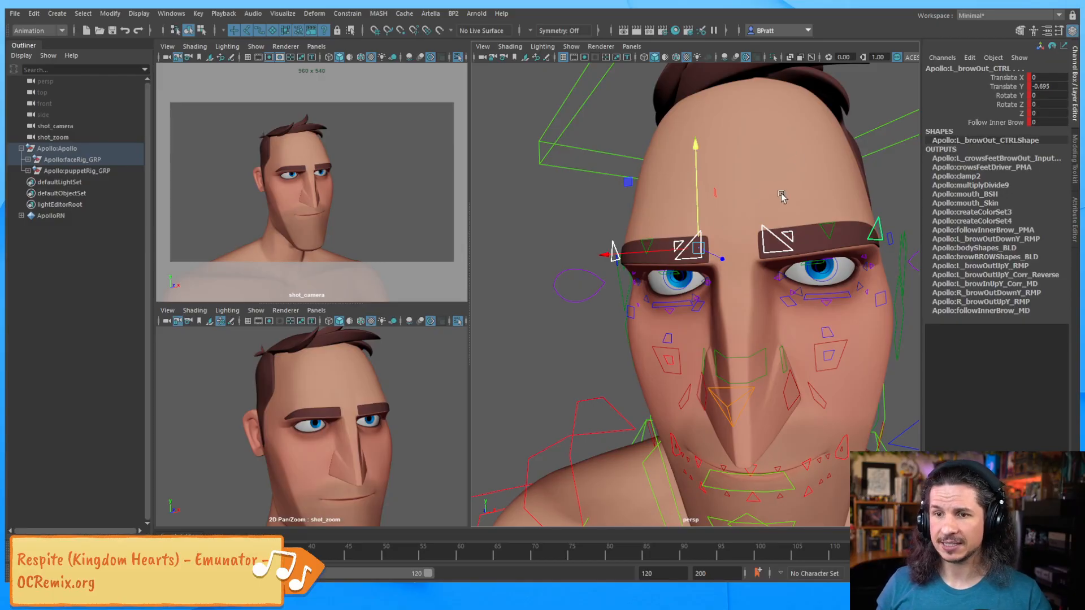
{"action": "left_click_drag", "start_coordinate": [800, 279], "coordinate": [714, 283], "text": "alt"}
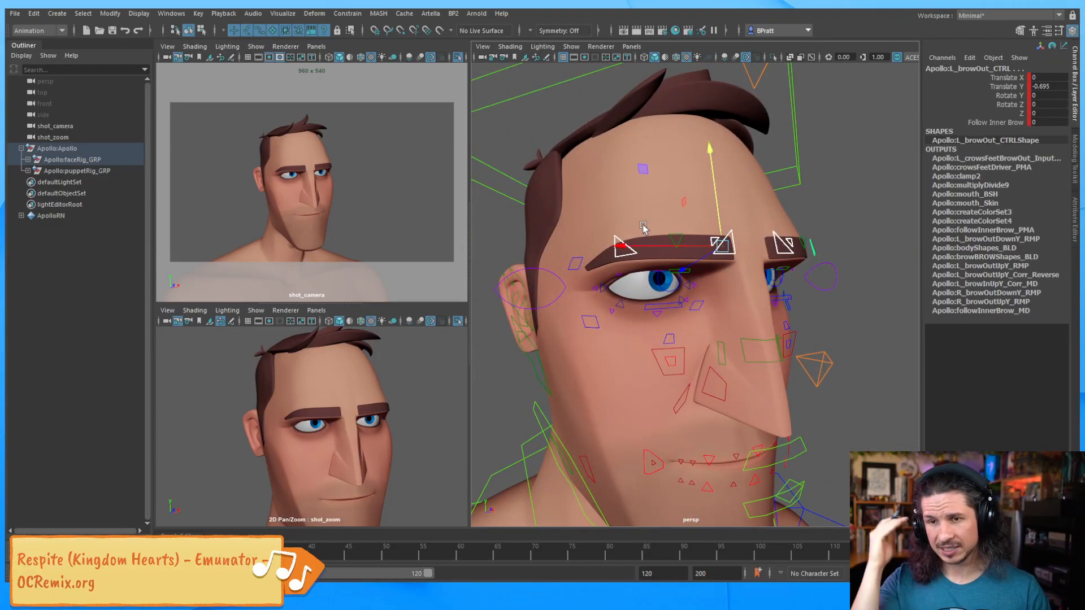
{"action": "key", "text": "ctrl+z"}
Lower the inner and outer controls of the character's right eyebrow slightly toward the eye and deselect them.
{"action": "left_click_drag", "start_coordinate": [754, 287], "coordinate": [731, 284], "text": "alt"}
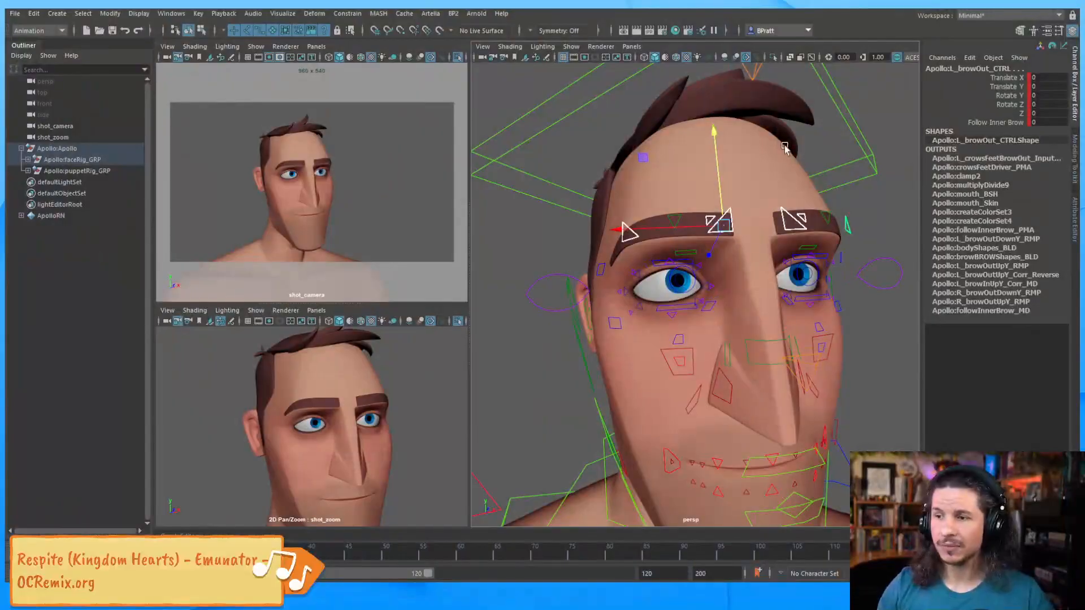
{"action": "left_click_drag", "start_coordinate": [716, 275], "coordinate": [775, 225], "text": "alt"}
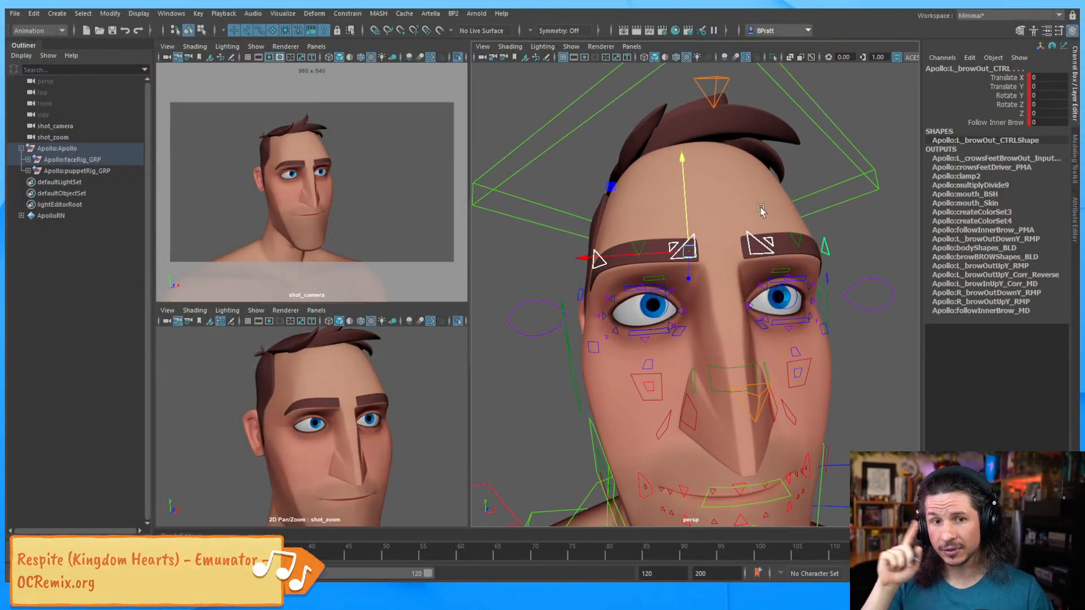
{"action": "left_click", "coordinate": [606, 264]}
{"action": "left_click", "coordinate": [607, 264]}
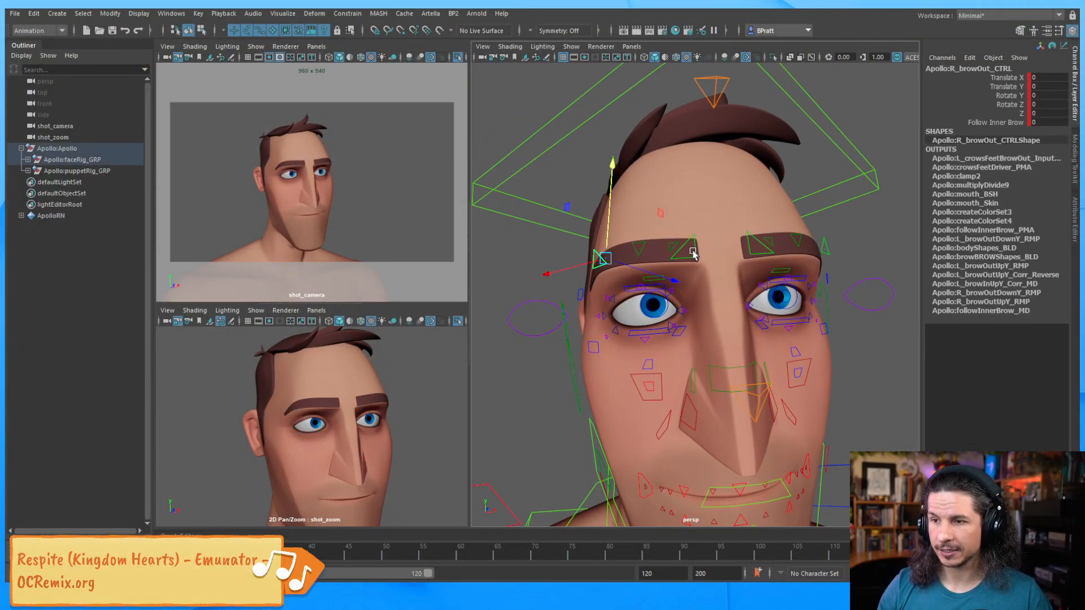
{"action": "left_click_drag", "start_coordinate": [610, 211], "coordinate": [613, 215]}
{"action": "left_click", "coordinate": [759, 253]}
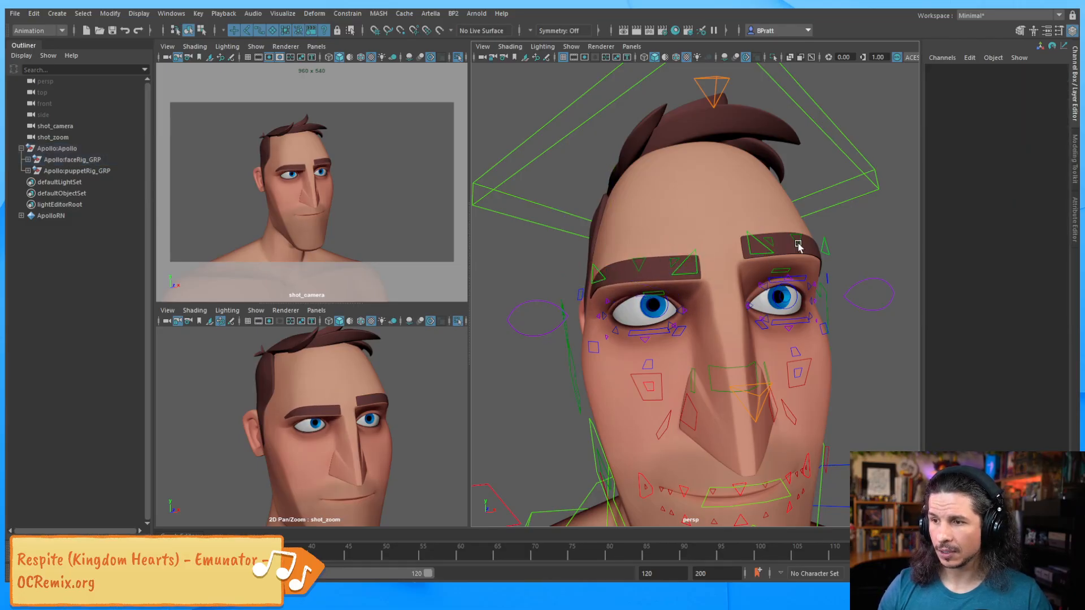
Lower the inner control of the character's left eyebrow slightly and bring its outer control to about Translate Y -0.073.
{"action": "left_click", "coordinate": [759, 247]}
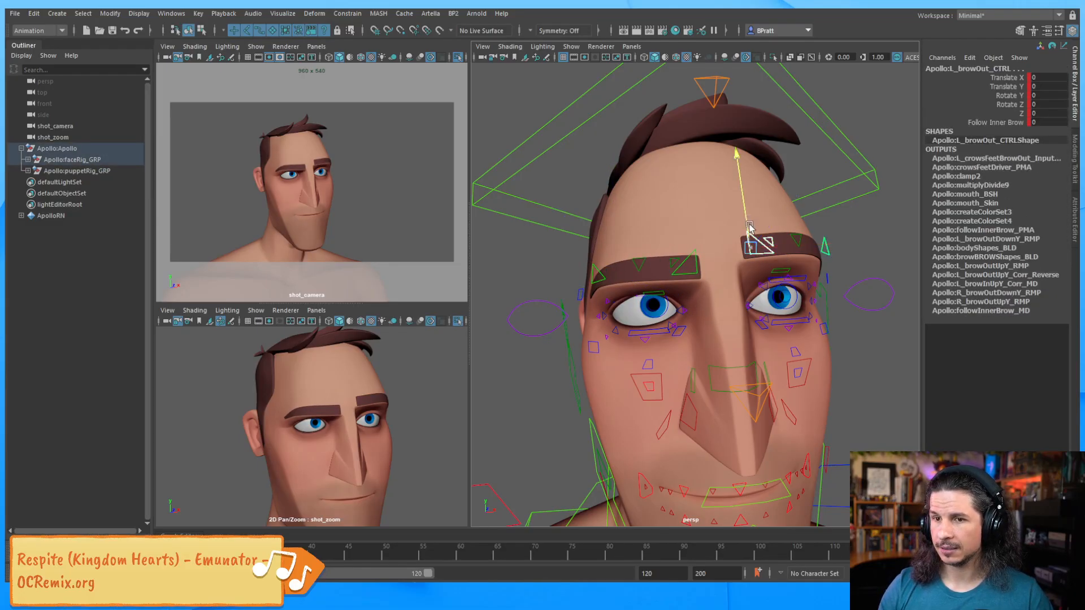
{"action": "left_click_drag", "start_coordinate": [747, 218], "coordinate": [812, 220]}
{"action": "left_click", "coordinate": [843, 295]}
{"action": "left_click", "coordinate": [826, 249]}
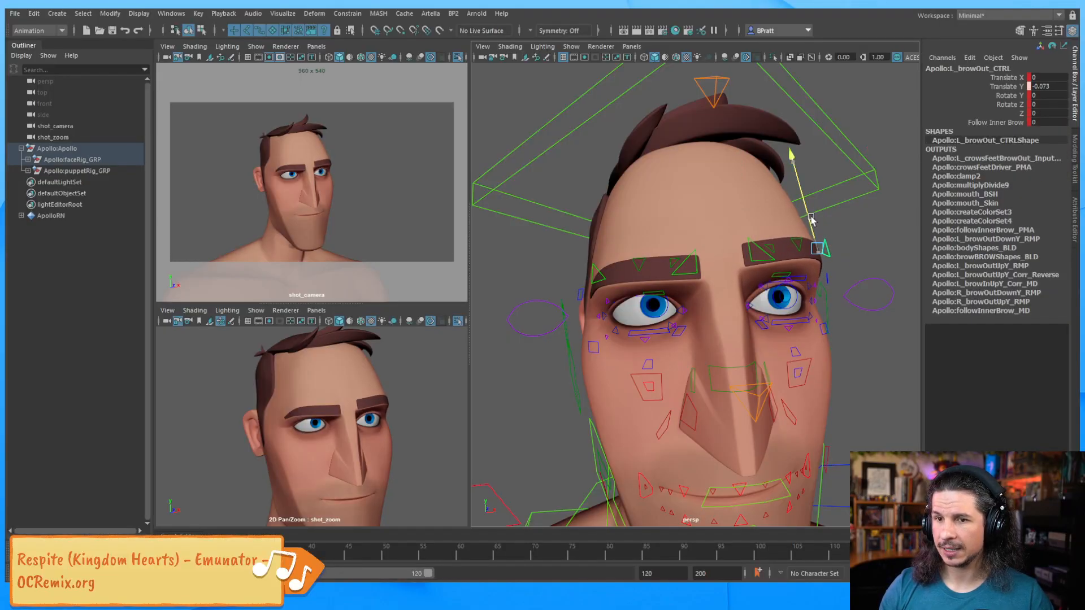
Lower the character's left inner and outer brow controls, bringing the inner brow to about -0.48 in Translate Y.
{"action": "left_click", "coordinate": [764, 251]}
{"action": "left_click_drag", "start_coordinate": [747, 234], "coordinate": [749, 246]}
{"action": "left_click", "coordinate": [835, 239]}
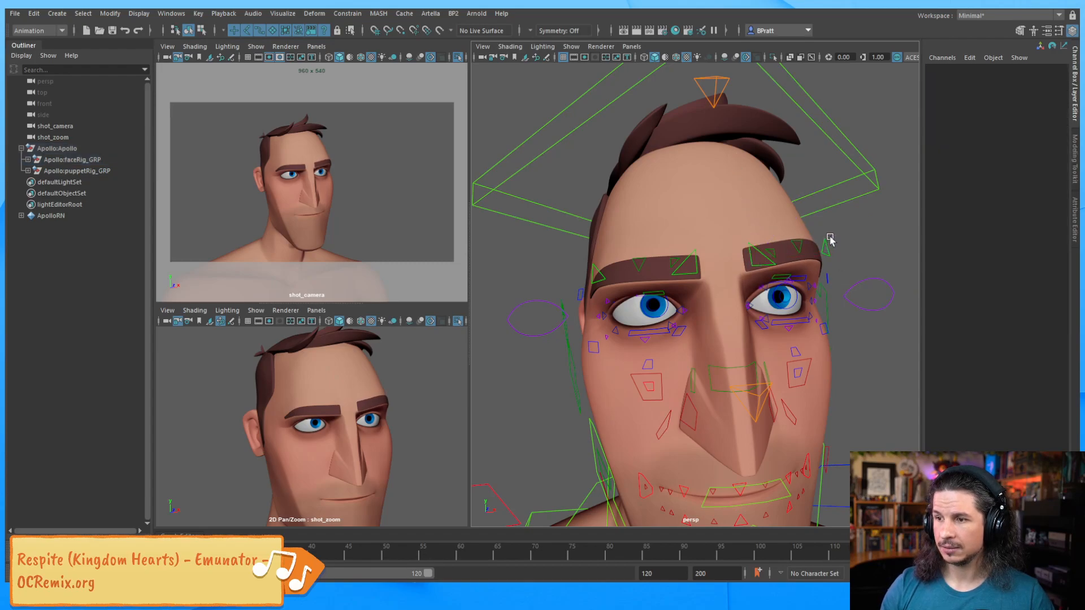
{"action": "left_click", "coordinate": [826, 249]}
{"action": "left_click", "coordinate": [753, 243]}
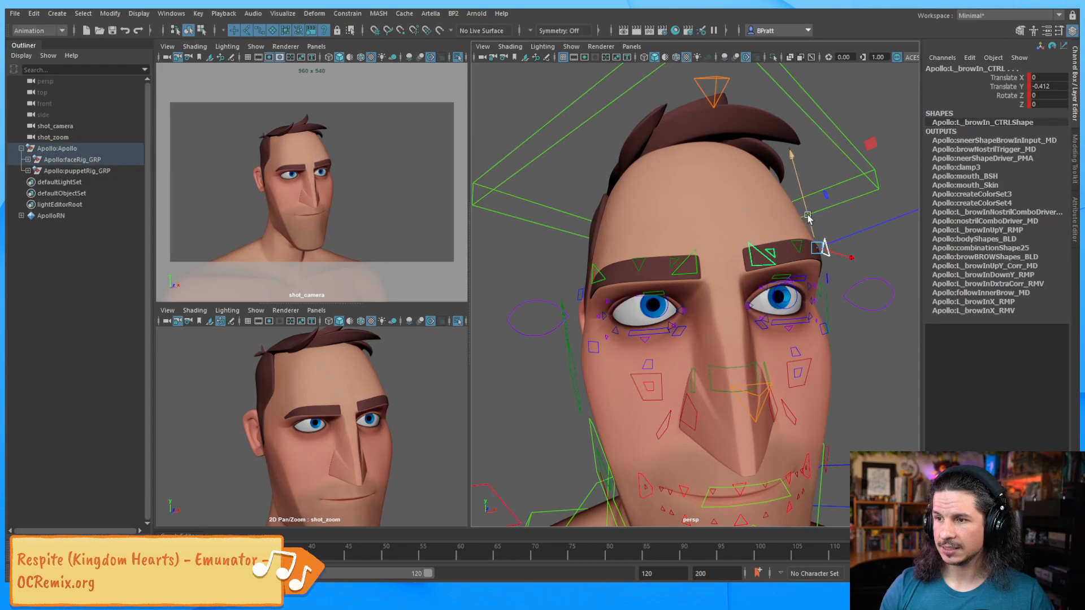
{"action": "left_click_drag", "start_coordinate": [813, 226], "coordinate": [810, 218]}
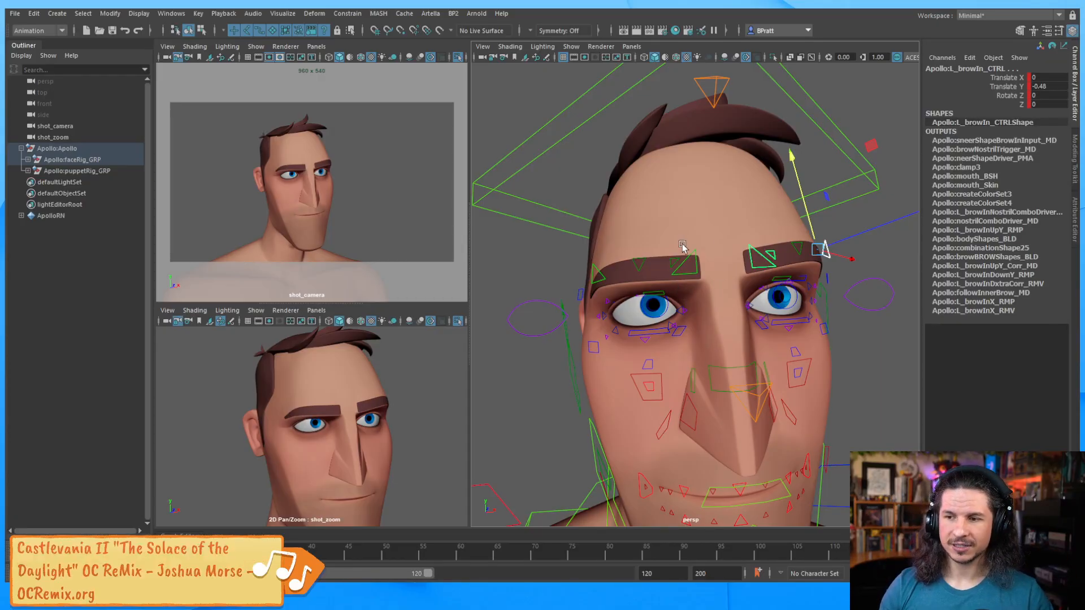
{"action": "scroll", "coordinate": [731, 282], "scroll_direction": "up", "scroll_amount": 3}
{"action": "scroll", "coordinate": [735, 304], "scroll_direction": "up", "scroll_amount": 2}
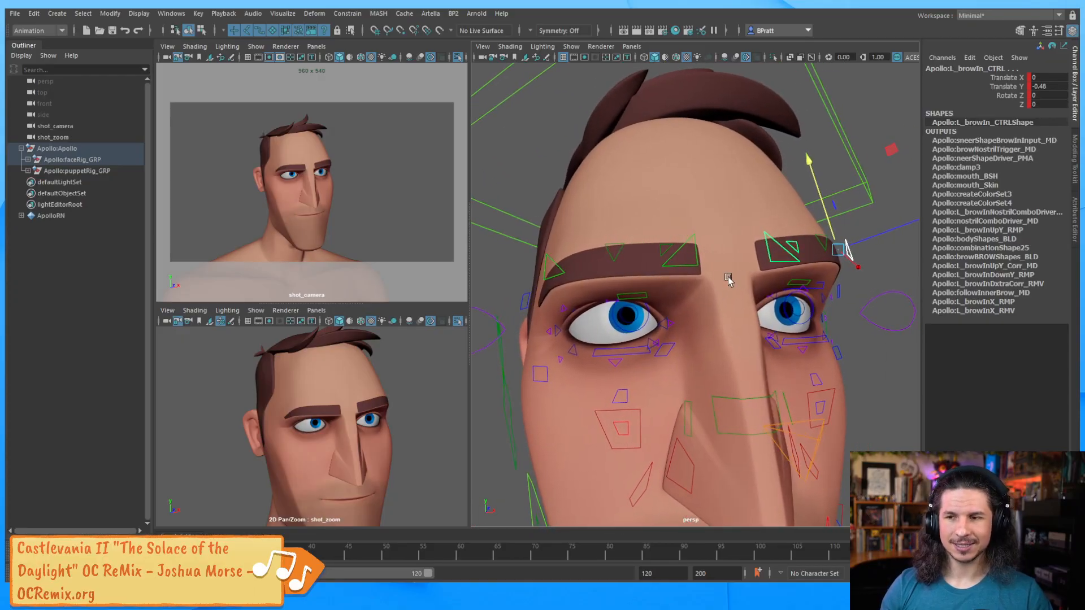
{"action": "scroll", "coordinate": [727, 283], "scroll_direction": "up", "scroll_amount": 3}
{"action": "left_click", "coordinate": [617, 301]}
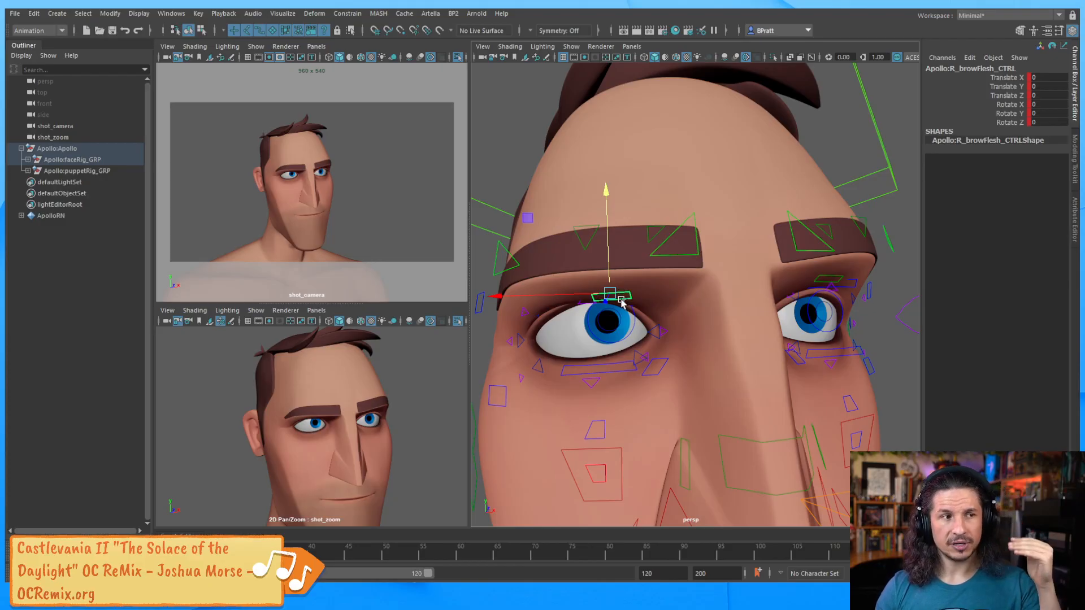
{"action": "left_click", "coordinate": [832, 281], "text": "shift"}
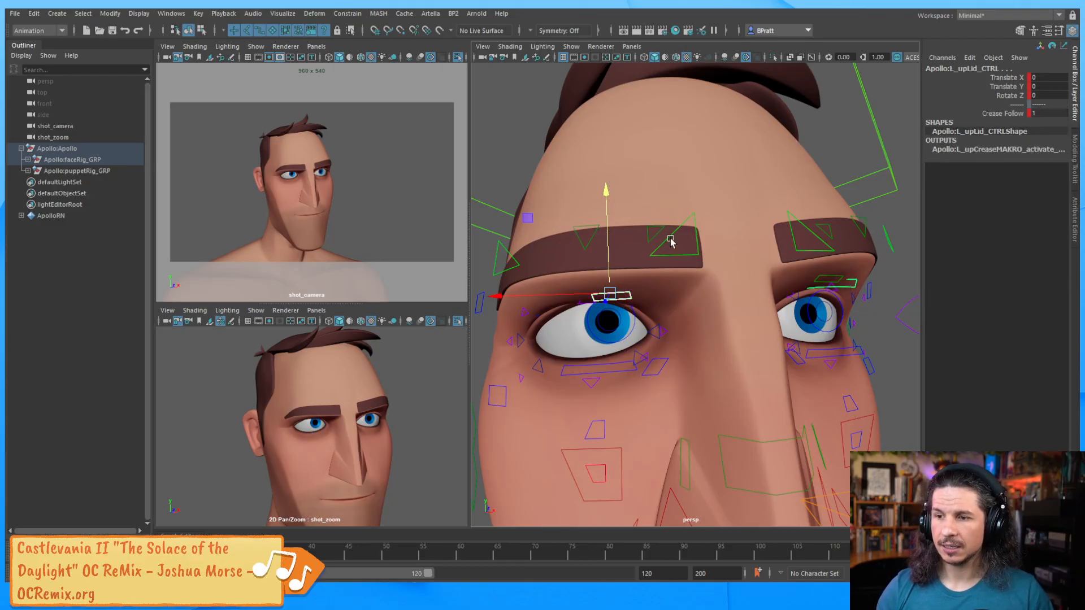
{"action": "left_click_drag", "start_coordinate": [608, 233], "coordinate": [608, 230]}
{"action": "key", "text": "ctrl+z"}
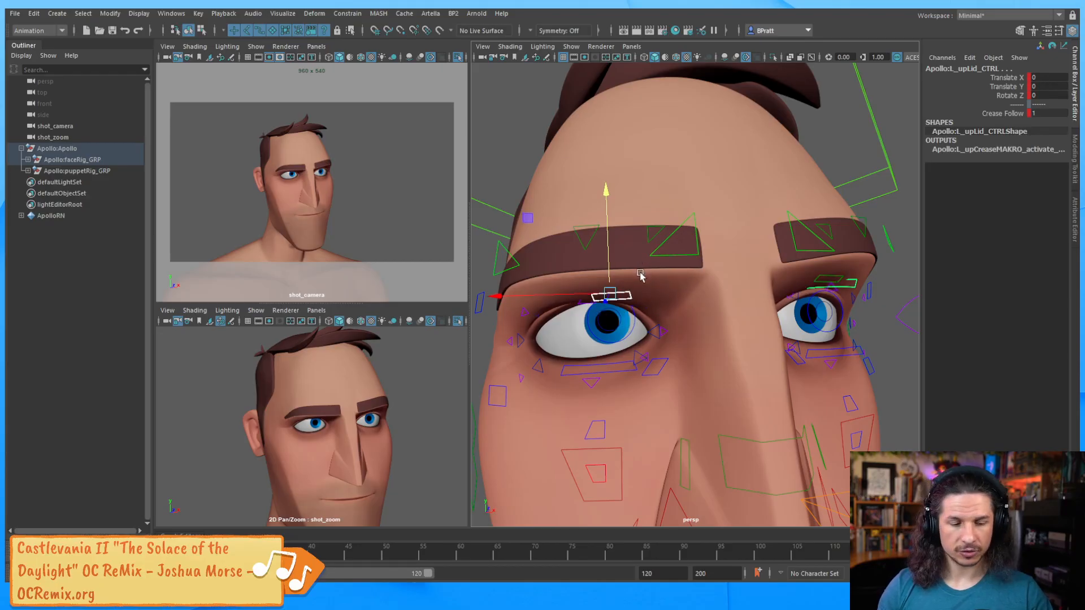
Using wireframe display to select them, lower both upper eyelid controls to about -0.438 in Translate Y with textured shading restored.
{"action": "key", "text": "4"}
{"action": "mouse_move", "coordinate": [658, 281]}
{"action": "left_mouse_down", "text": "alt"}
{"action": "mouse_move", "coordinate": [729, 308]}
{"action": "mouse_move", "coordinate": [666, 277]}
{"action": "left_mouse_up", "text": "alt"}
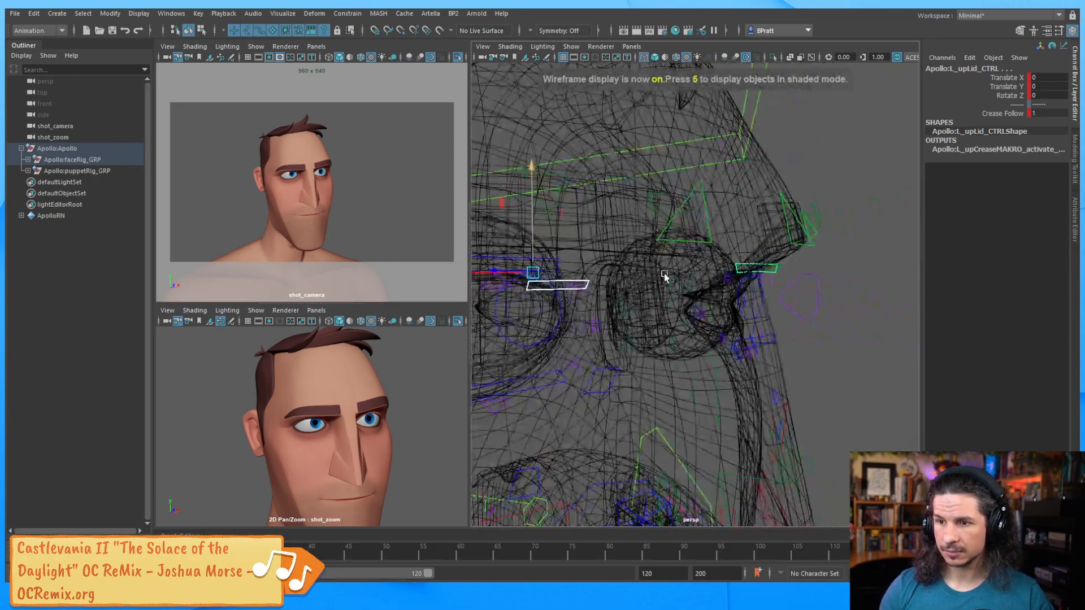
{"action": "middle_click_drag", "start_coordinate": [666, 276], "coordinate": [740, 289], "text": "alt"}
{"action": "left_click", "coordinate": [583, 272]}
{"action": "left_click_drag", "start_coordinate": [804, 297], "coordinate": [780, 243], "text": "alt"}
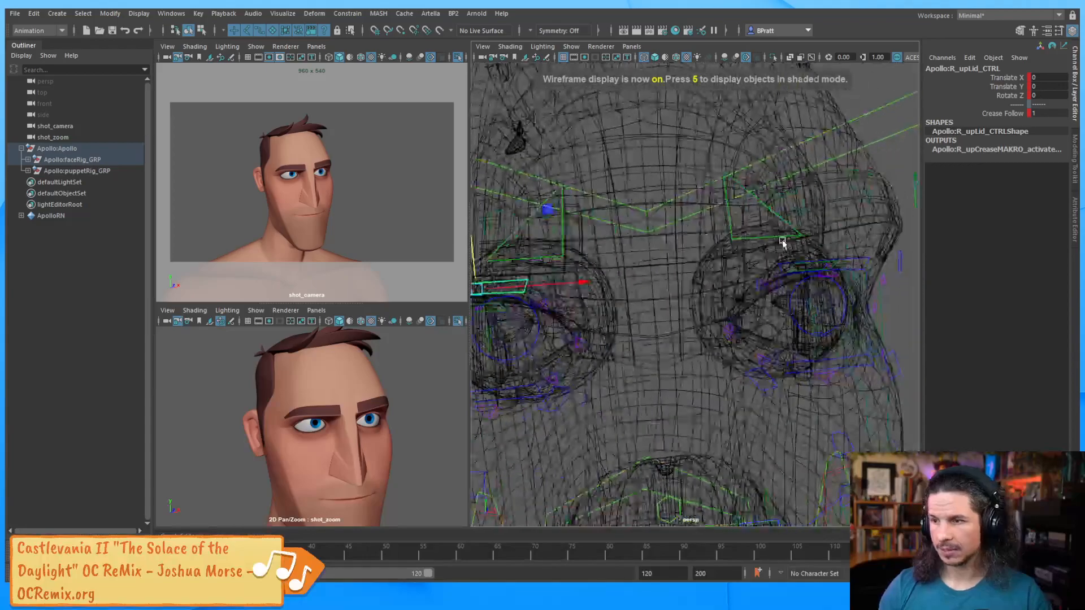
{"action": "left_click", "coordinate": [866, 260]}
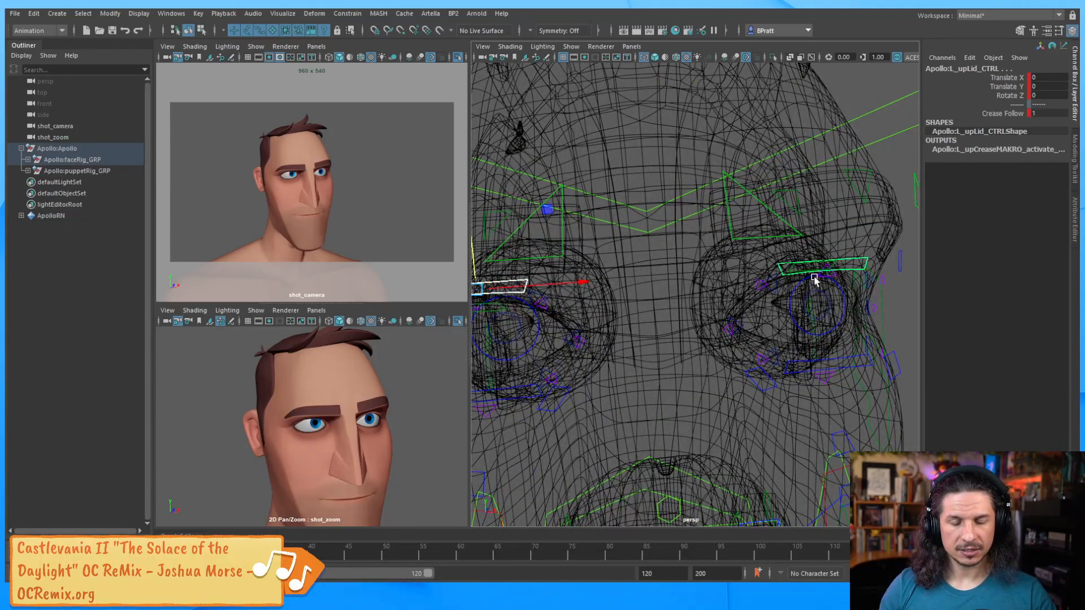
{"action": "key", "text": "5"}
{"action": "key", "text": "6"}
{"action": "right_click_drag", "start_coordinate": [800, 221], "coordinate": [676, 254], "text": "alt"}
{"action": "left_click_drag", "start_coordinate": [676, 254], "coordinate": [665, 249], "text": "alt"}
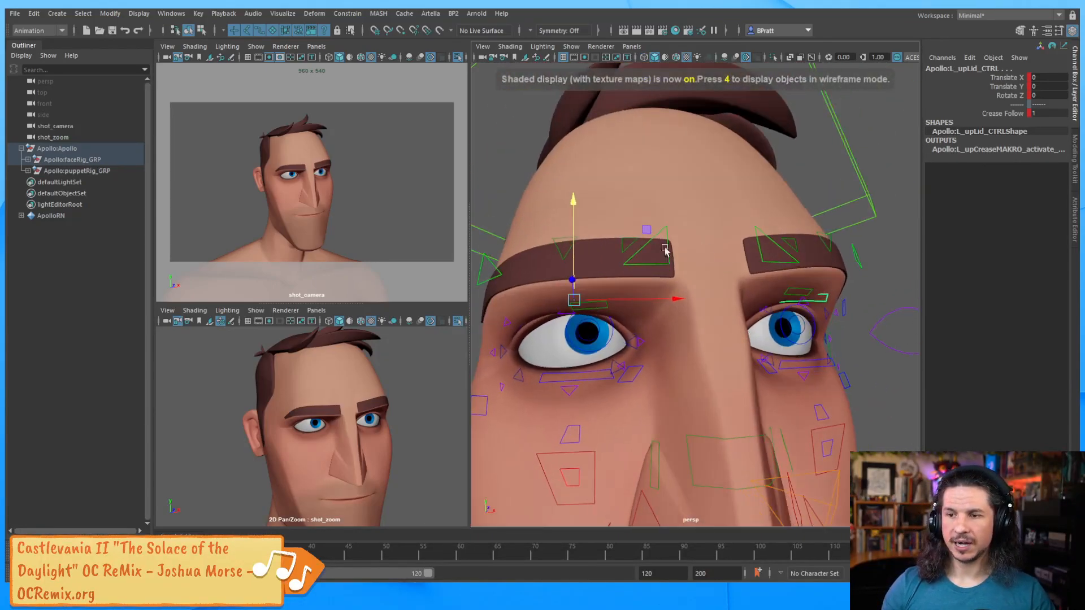
{"action": "mouse_move", "coordinate": [574, 255]}
{"action": "left_mouse_down"}
{"action": "mouse_move", "coordinate": [574, 244]}
{"action": "mouse_move", "coordinate": [577, 255]}
{"action": "left_mouse_up"}
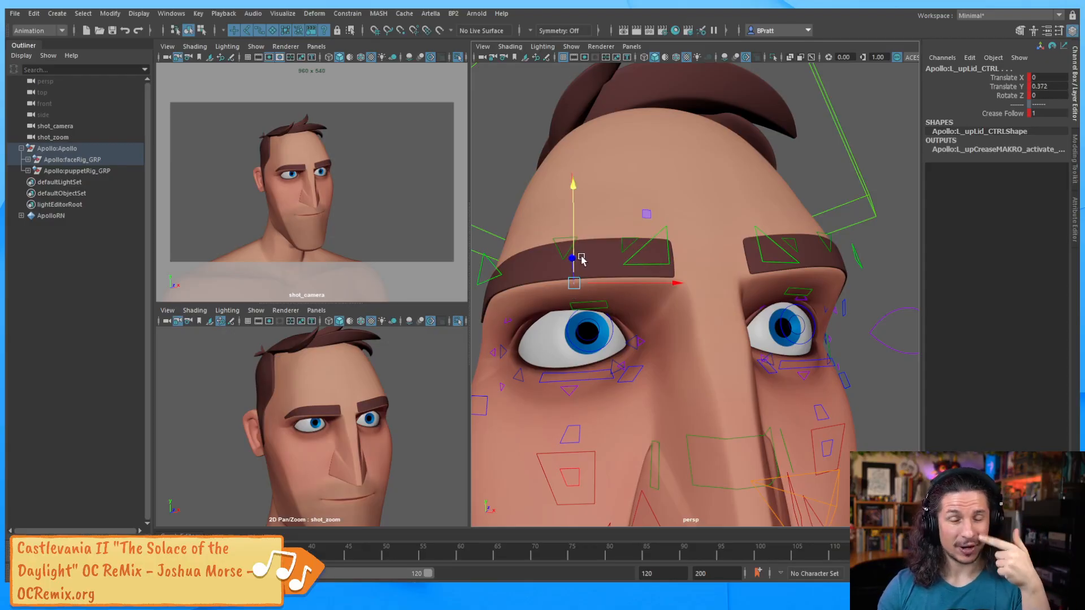
{"action": "key", "text": "ctrl+z"}
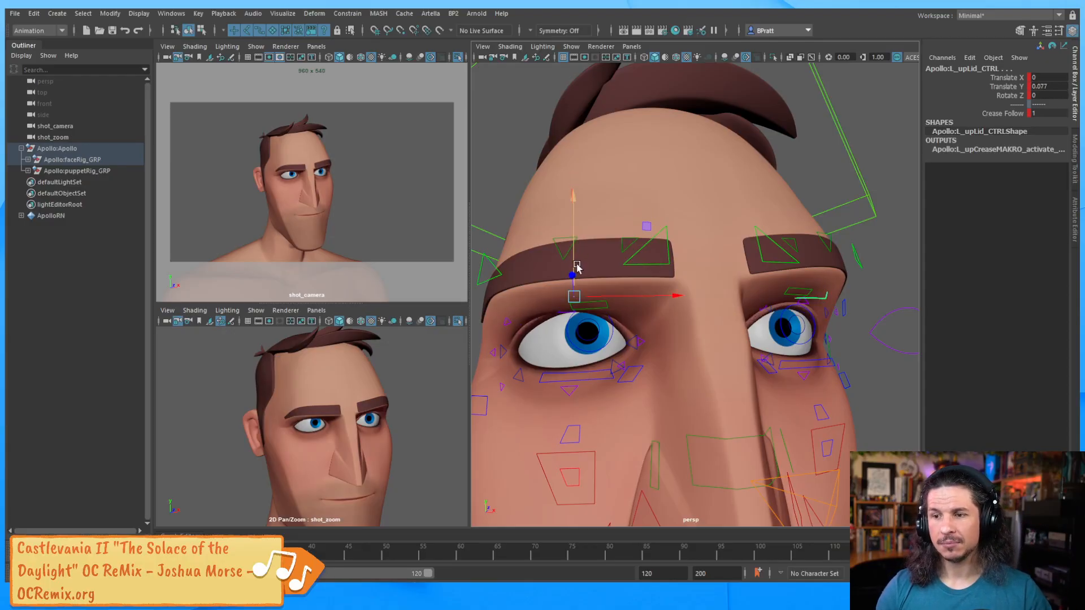
{"action": "mouse_move", "coordinate": [575, 262]}
{"action": "left_mouse_down"}
{"action": "mouse_move", "coordinate": [576, 251]}
{"action": "mouse_move", "coordinate": [575, 272]}
{"action": "left_mouse_up"}
{"action": "left_click_drag", "start_coordinate": [575, 273], "coordinate": [574, 271]}
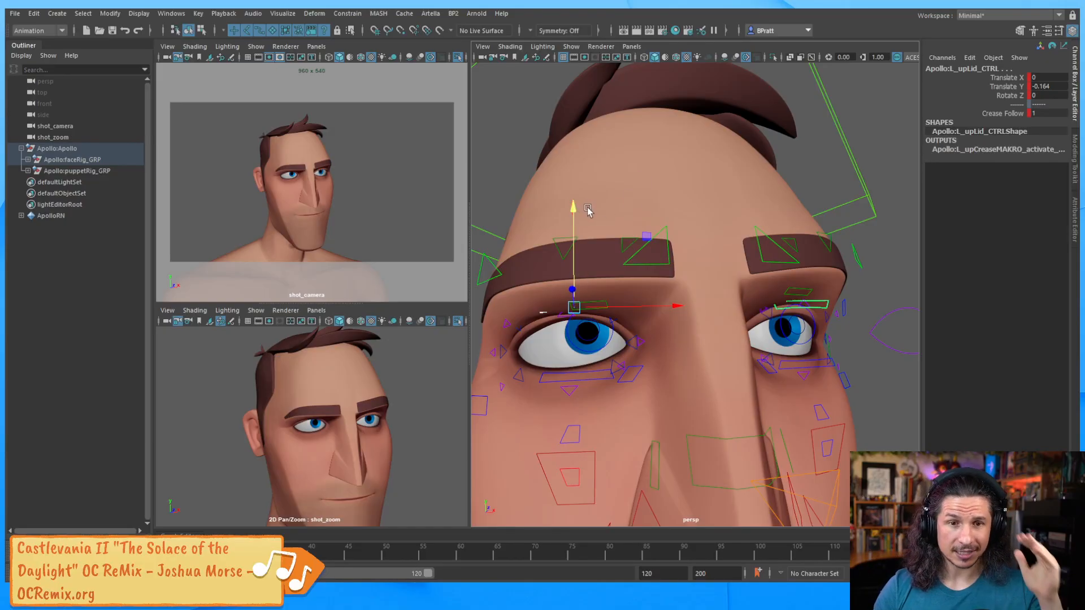
{"action": "left_click_drag", "start_coordinate": [572, 218], "coordinate": [576, 225]}
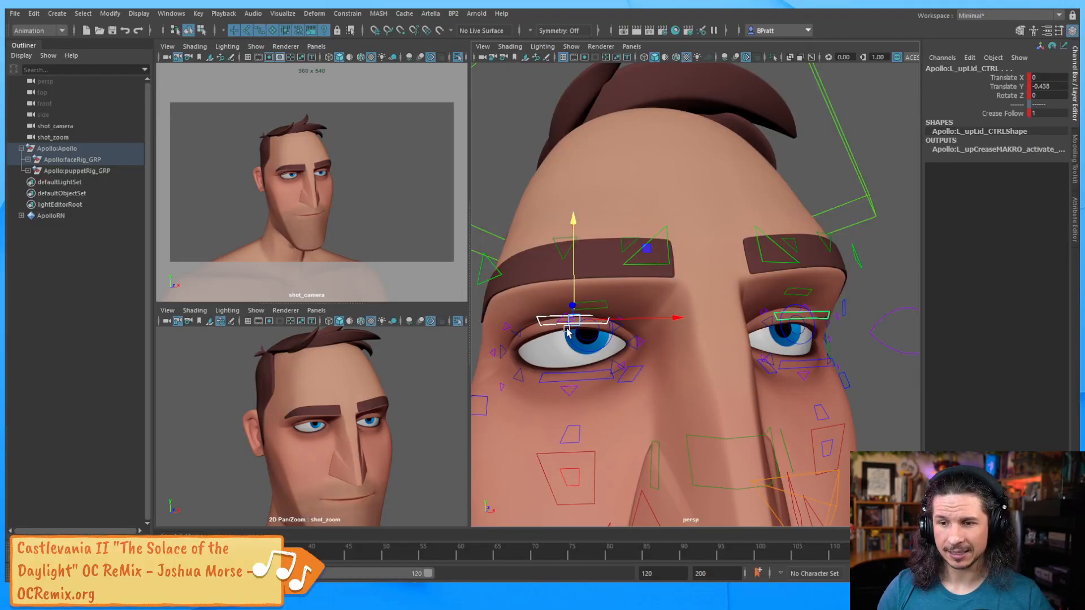
Raise only the character's left upper eyelid control slightly to about -0.344 in Translate Y.
{"action": "left_click_drag", "start_coordinate": [777, 259], "coordinate": [670, 307], "text": "alt"}
{"action": "right_click_drag", "start_coordinate": [847, 294], "coordinate": [882, 280], "text": "alt"}
{"action": "middle_click_drag", "start_coordinate": [881, 281], "coordinate": [789, 273], "text": "alt"}
{"action": "right_click_drag", "start_coordinate": [731, 262], "coordinate": [754, 269], "text": "alt"}
{"action": "middle_click_drag", "start_coordinate": [753, 268], "coordinate": [789, 288], "text": "alt"}
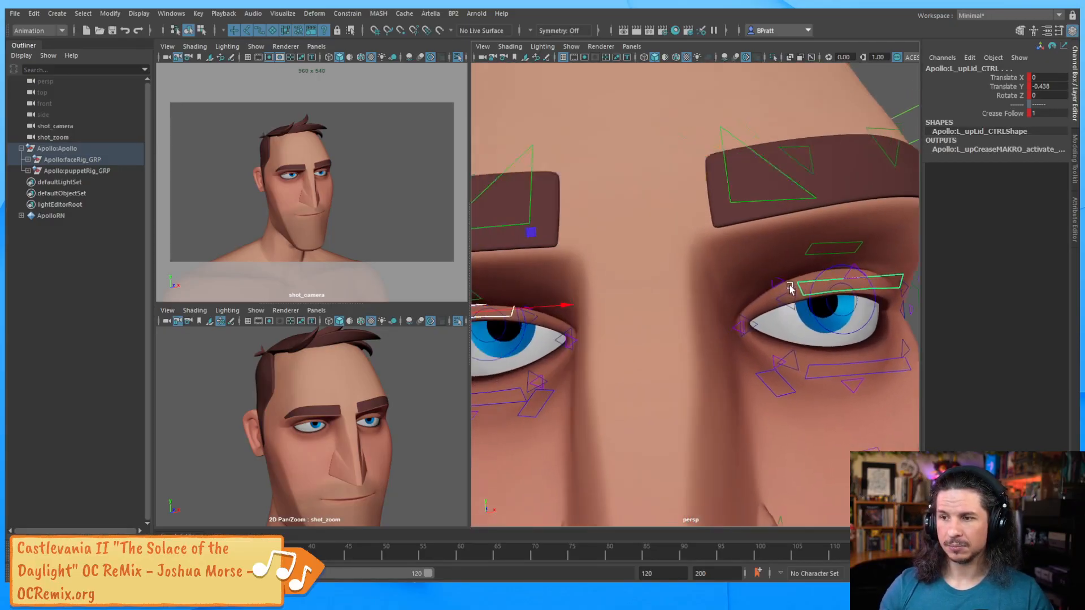
{"action": "right_click_drag", "start_coordinate": [789, 288], "coordinate": [636, 257], "text": "alt"}
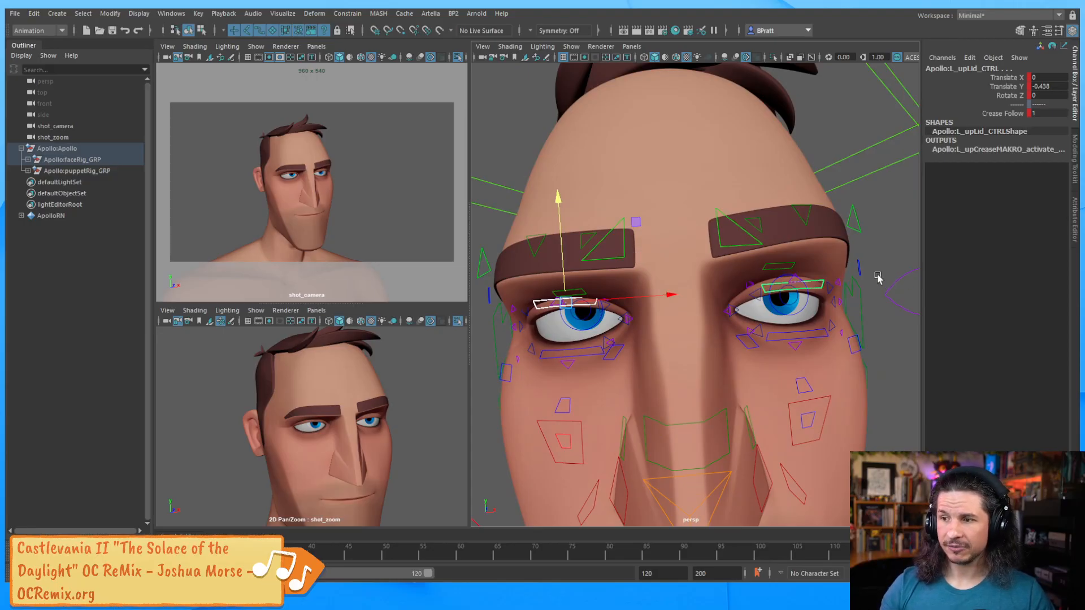
{"action": "left_click", "coordinate": [820, 251]}
{"action": "left_click", "coordinate": [802, 274]}
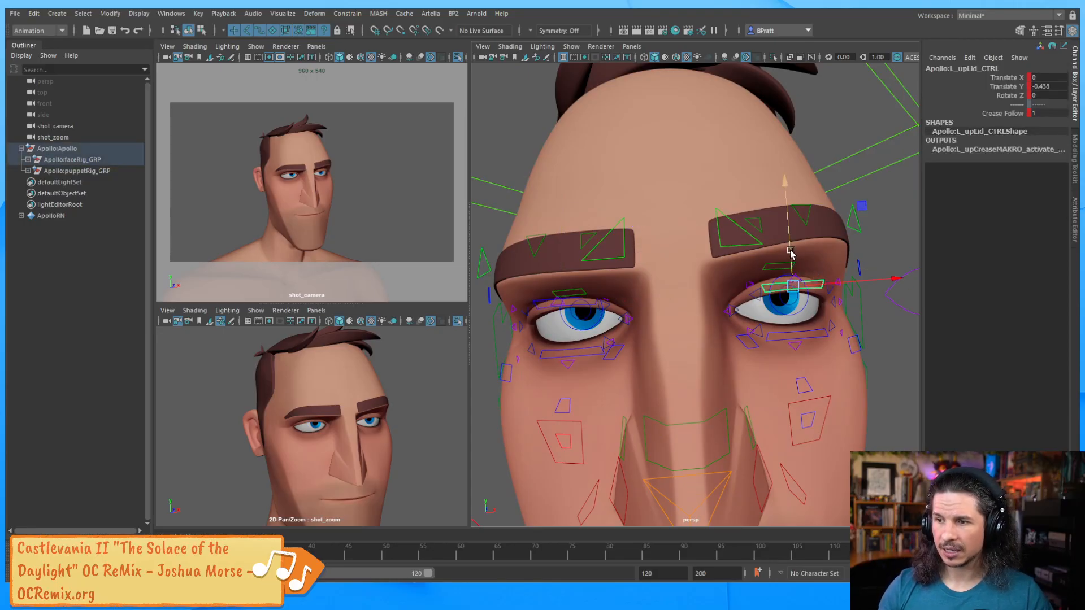
{"action": "left_click_drag", "start_coordinate": [787, 255], "coordinate": [791, 252]}
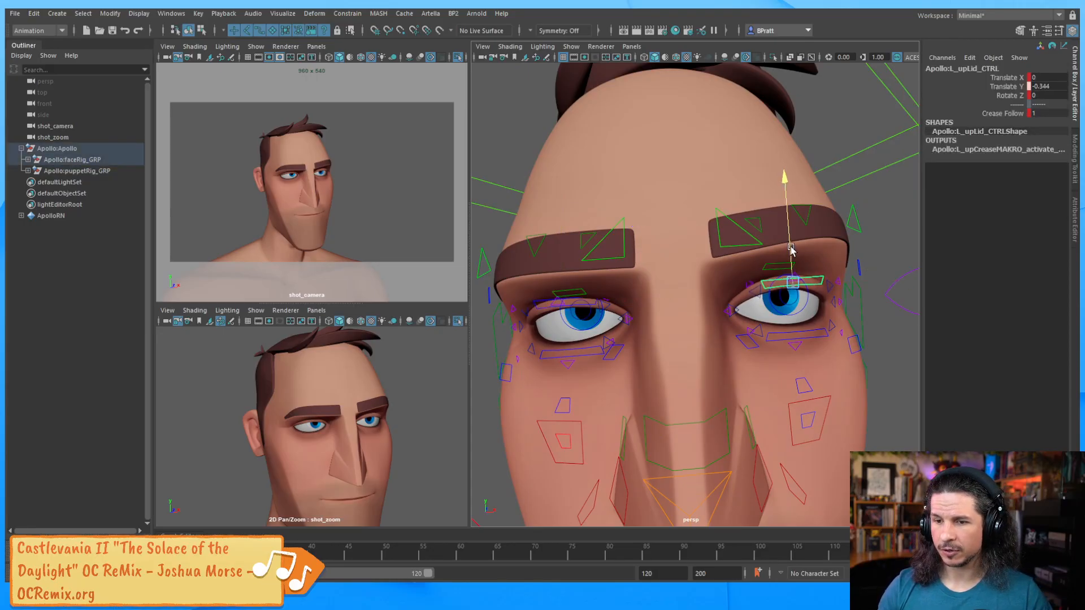
Raise both lower eyelid controls together slightly to about 0.08 in Translate Y.
{"action": "left_click", "coordinate": [599, 342]}
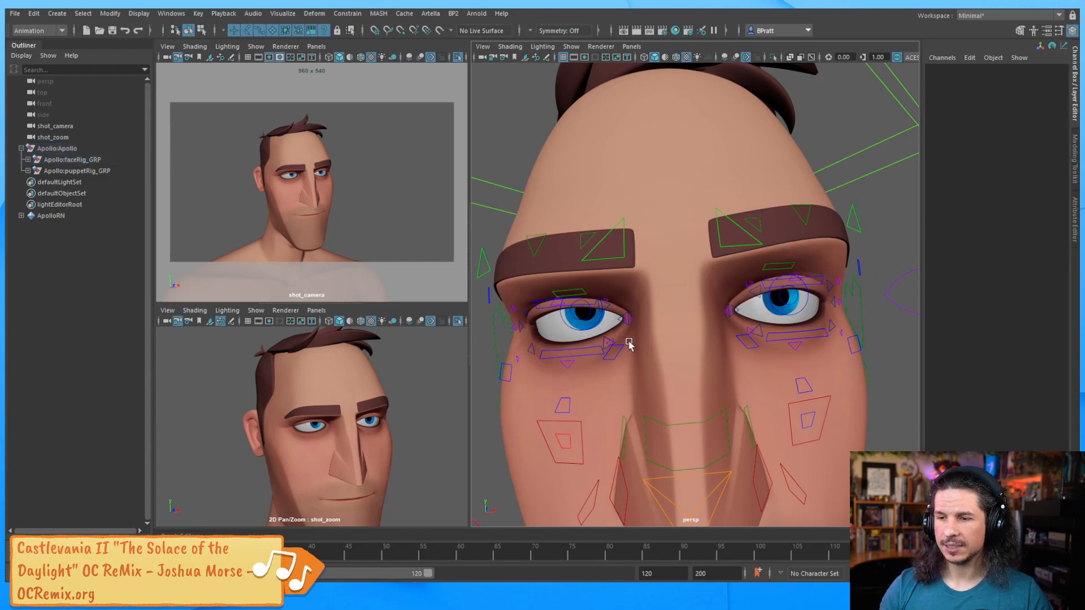
{"action": "left_click", "coordinate": [587, 349]}
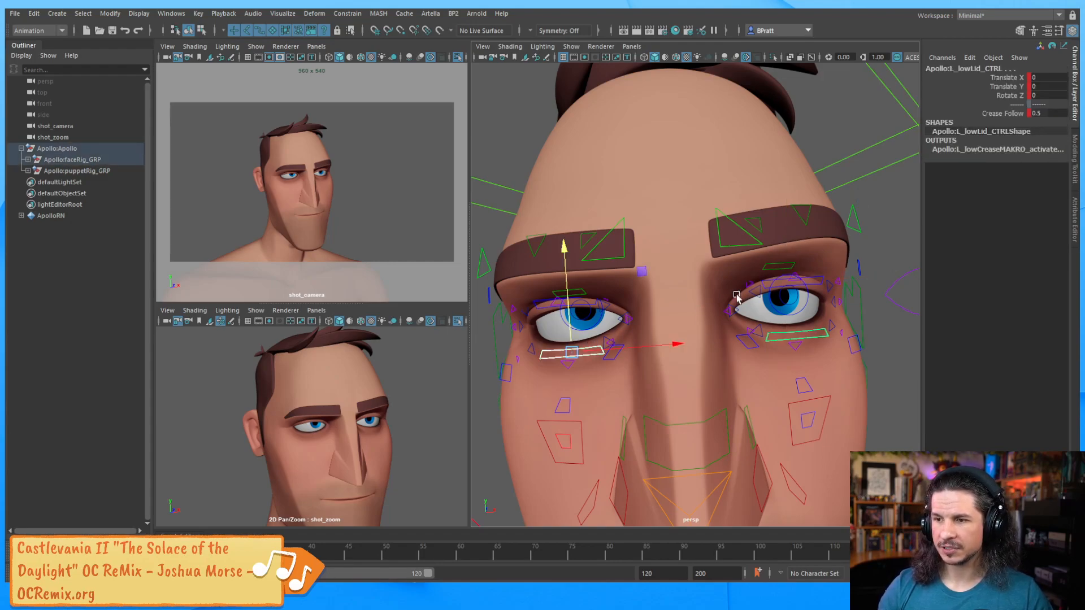
{"action": "left_click_drag", "start_coordinate": [563, 293], "coordinate": [564, 316]}
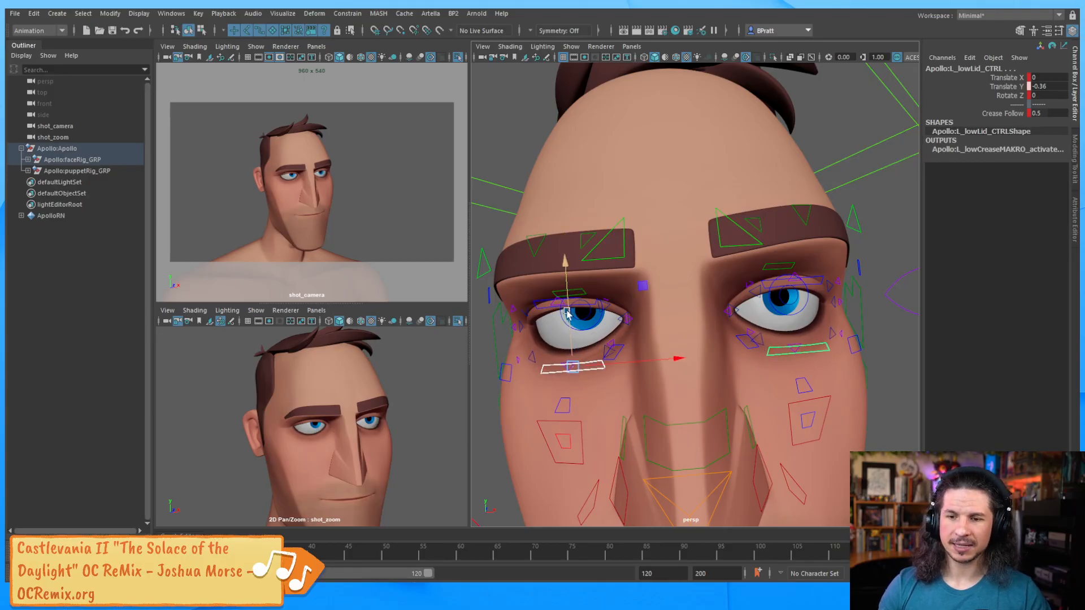
{"action": "key", "text": "ctrl+z"}
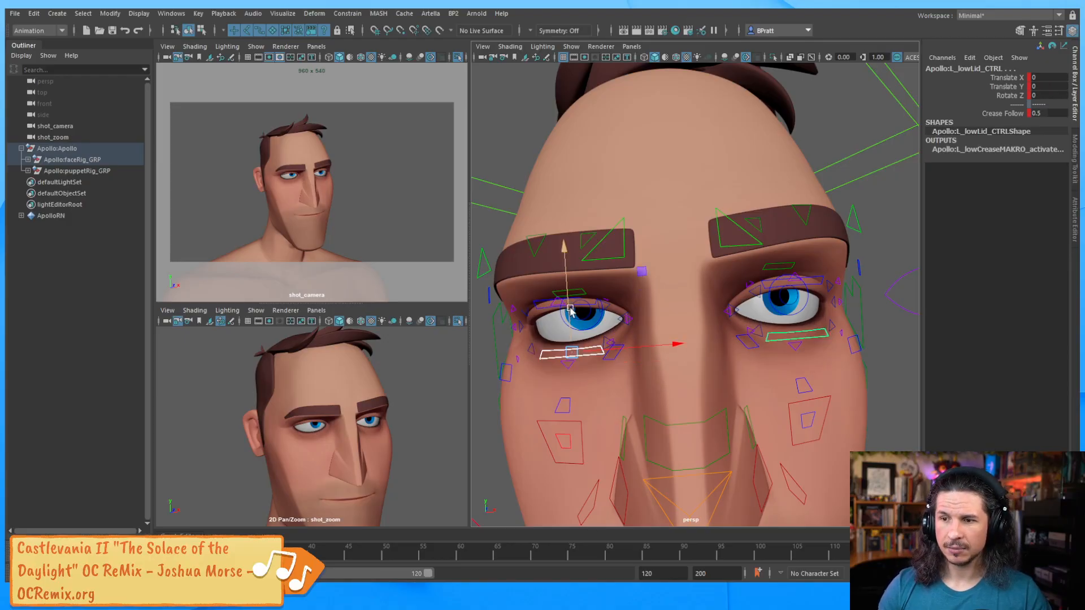
{"action": "left_click_drag", "start_coordinate": [569, 305], "coordinate": [570, 308]}
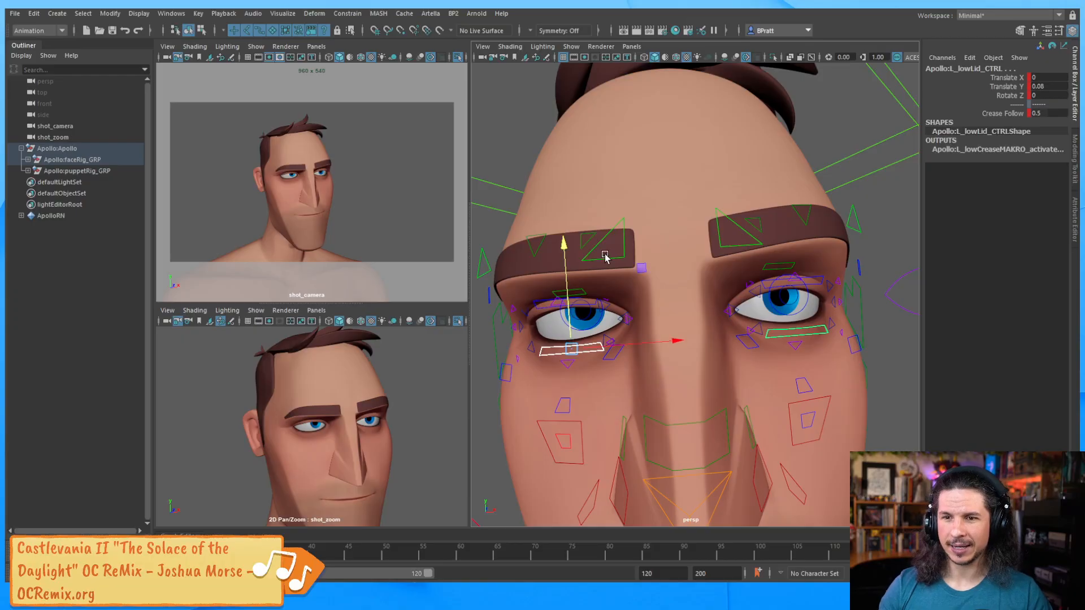
Move both lip corner controls down to about -1.833 in Translate Y and inward to about -3.136 in Translate X.
{"action": "left_click_drag", "start_coordinate": [605, 258], "coordinate": [756, 284], "text": "alt"}
{"action": "right_click_drag", "start_coordinate": [755, 284], "coordinate": [701, 285], "text": "alt"}
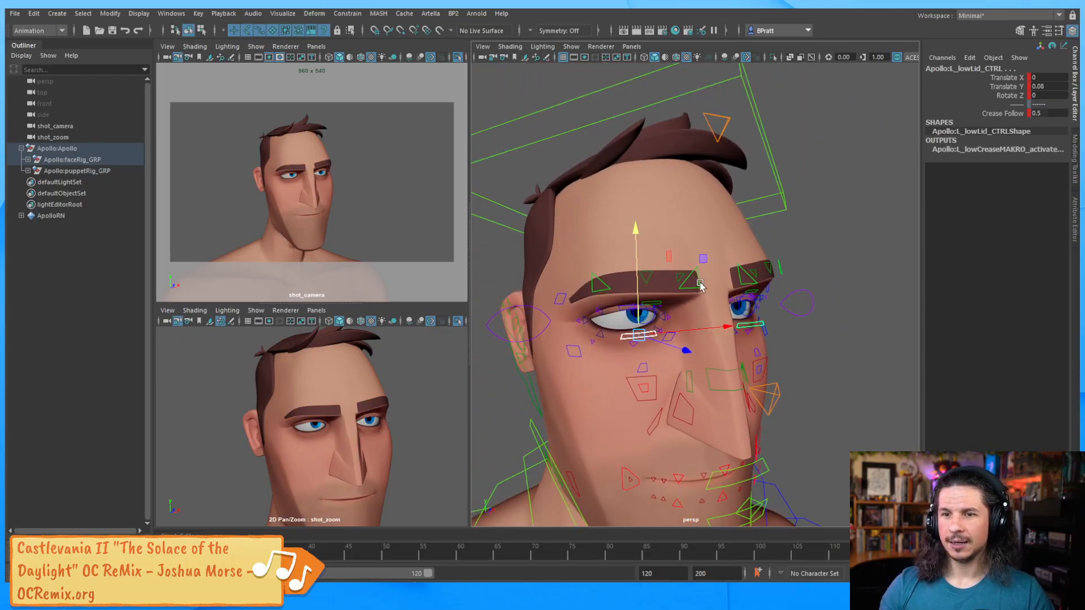
{"action": "left_click_drag", "start_coordinate": [699, 286], "coordinate": [724, 306], "text": "alt"}
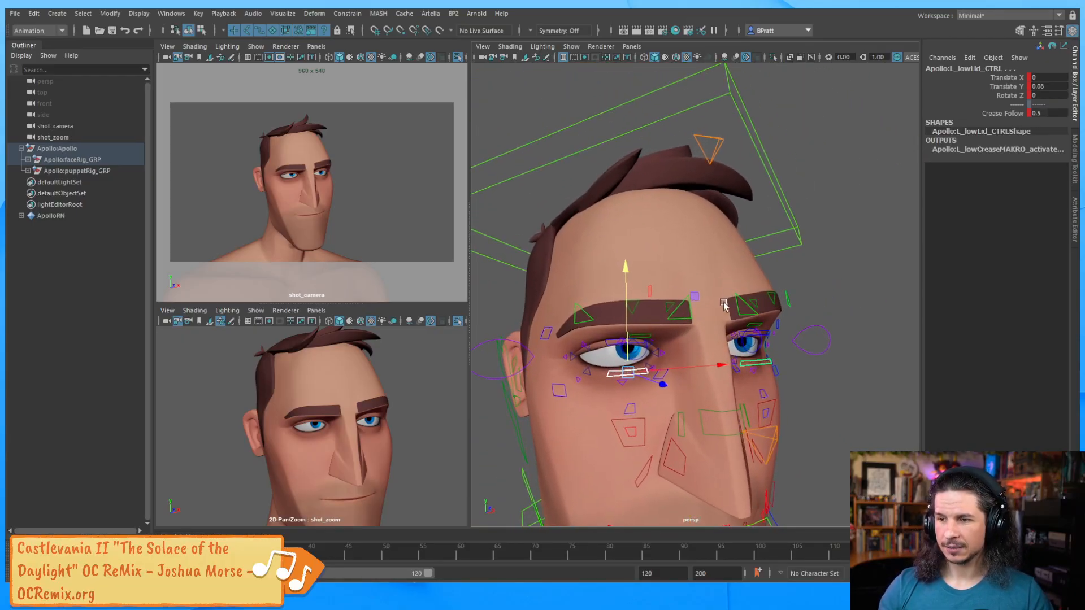
{"action": "right_click_drag", "start_coordinate": [845, 294], "coordinate": [704, 324], "text": "alt"}
{"action": "left_click_drag", "start_coordinate": [704, 325], "coordinate": [695, 368], "text": "alt"}
{"action": "right_click_drag", "start_coordinate": [695, 368], "coordinate": [749, 325], "text": "alt"}
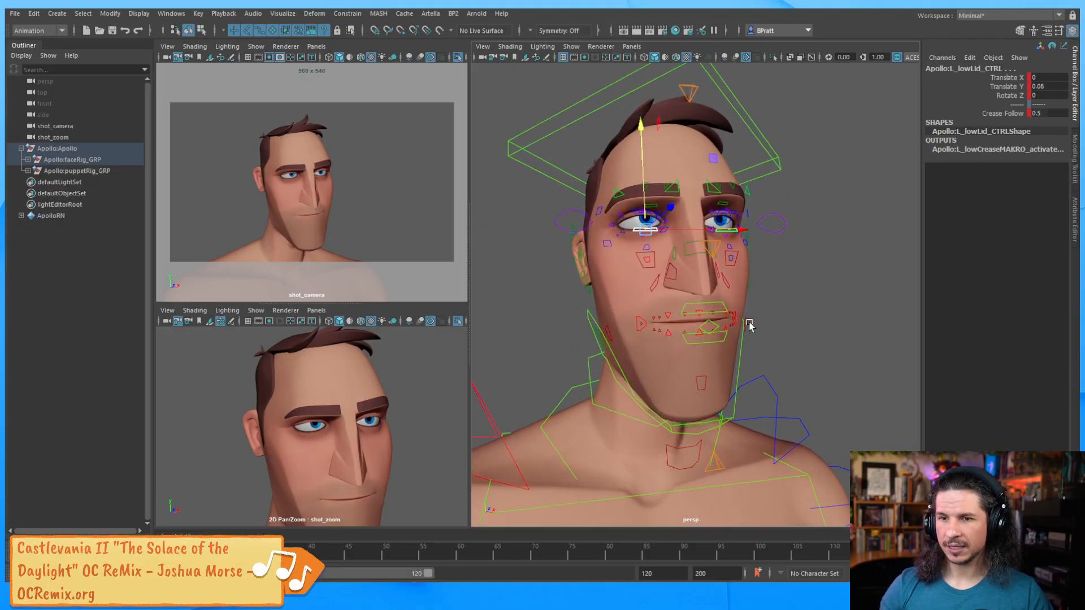
{"action": "left_click", "coordinate": [639, 323]}
{"action": "left_click_drag", "start_coordinate": [677, 326], "coordinate": [644, 332], "text": "alt"}
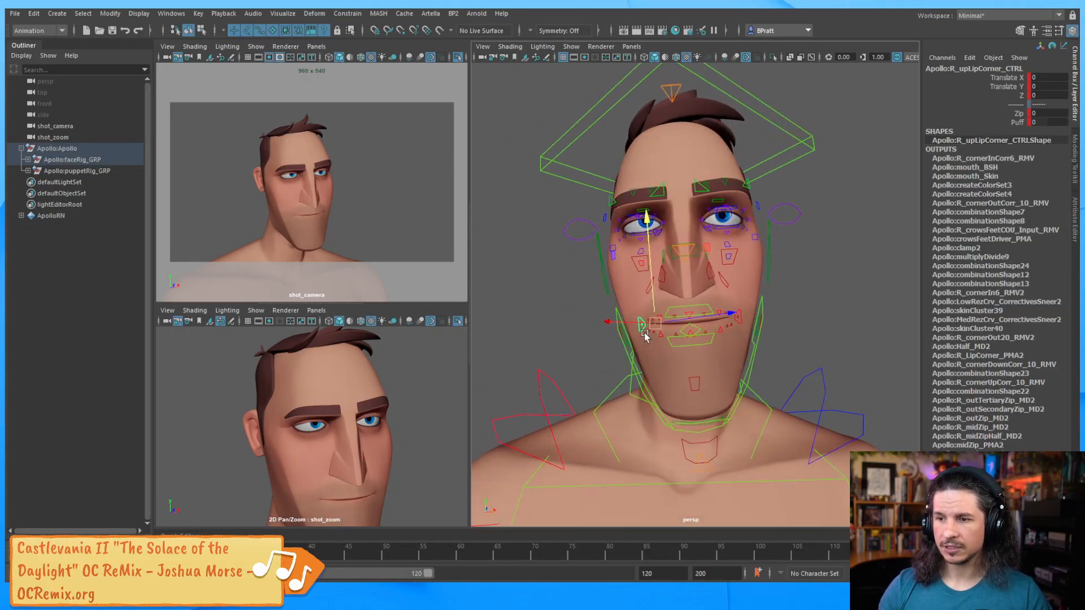
{"action": "left_click", "coordinate": [655, 322]}
{"action": "left_click_drag", "start_coordinate": [649, 251], "coordinate": [654, 291]}
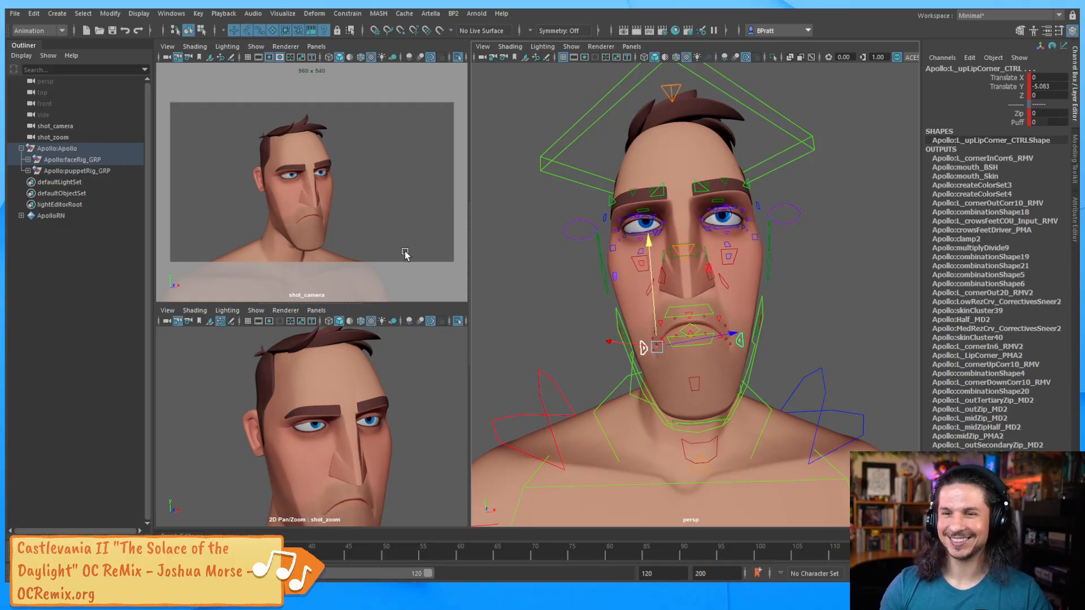
{"action": "key", "text": "ctrl+z"}
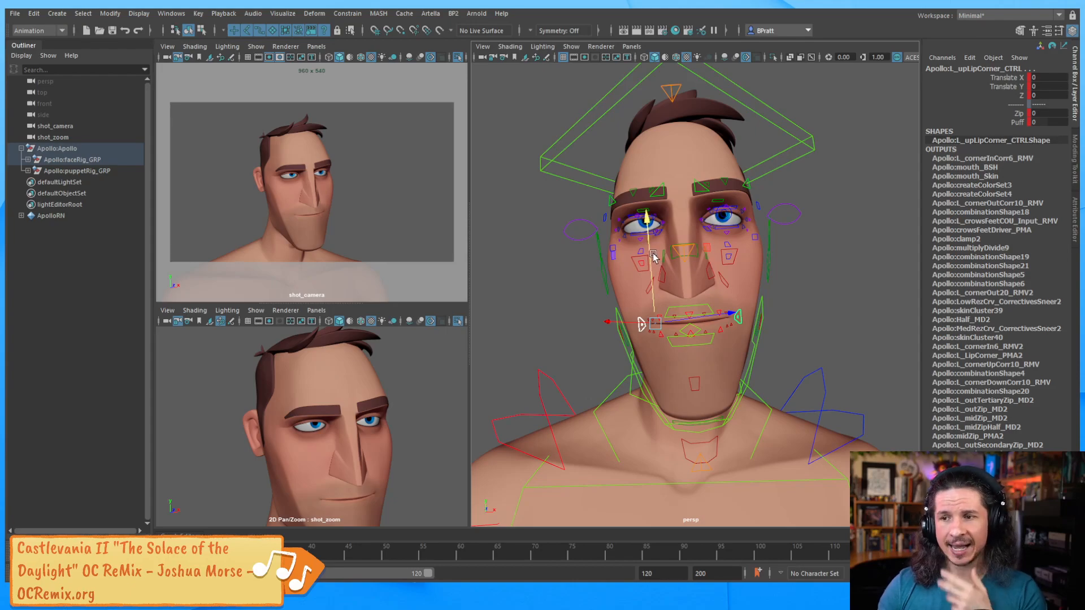
{"action": "left_click_drag", "start_coordinate": [651, 259], "coordinate": [654, 267]}
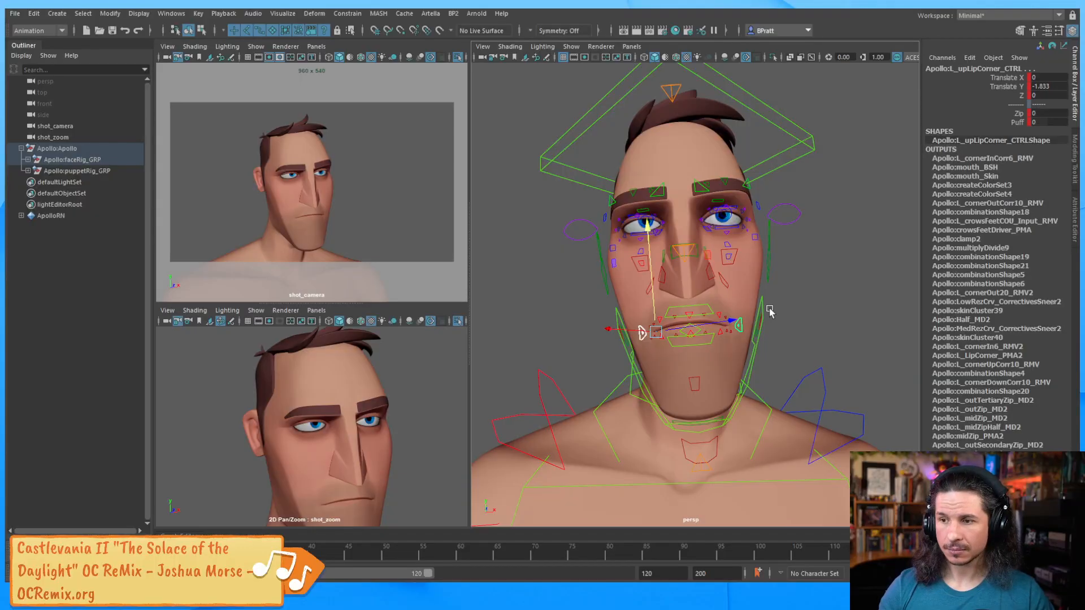
{"action": "left_click_drag", "start_coordinate": [643, 336], "coordinate": [612, 331]}
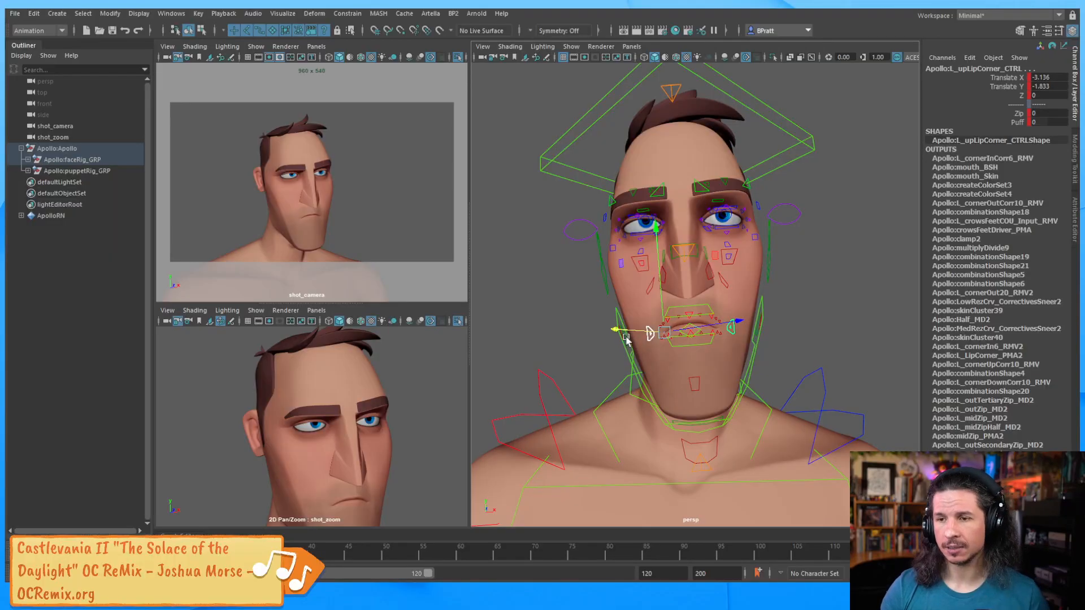
{"action": "left_click_drag", "start_coordinate": [625, 327], "coordinate": [625, 328]}
Select all of the character's face and body rig controls in the perspective view.
{"action": "left_click_drag", "start_coordinate": [746, 272], "coordinate": [719, 274], "text": "alt"}
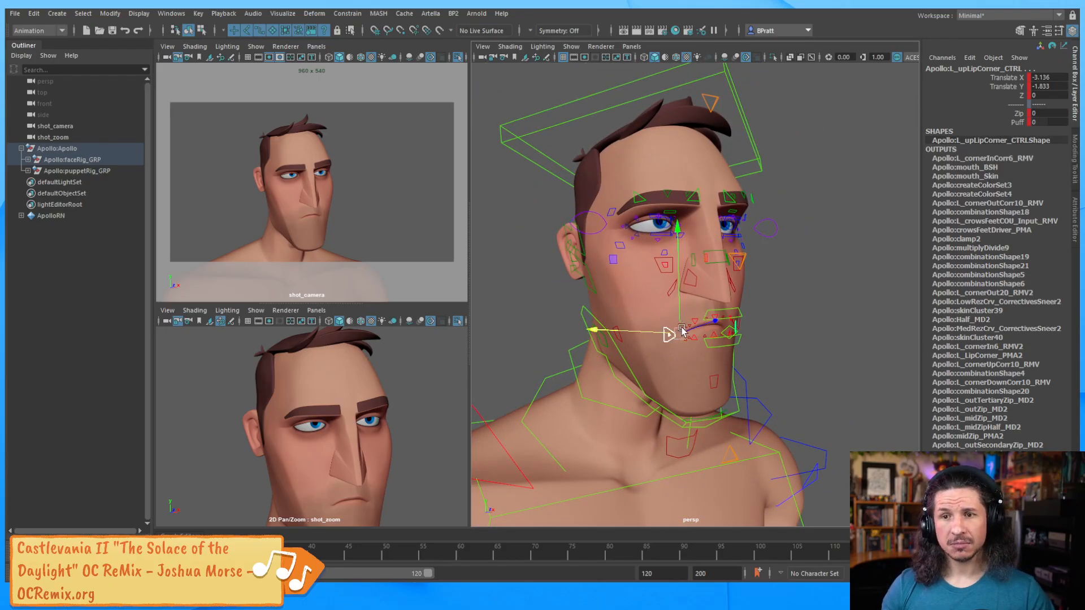
{"action": "left_click_drag", "start_coordinate": [818, 259], "coordinate": [798, 245], "text": "alt"}
{"action": "right_click_drag", "start_coordinate": [798, 245], "coordinate": [620, 303], "text": "alt"}
{"action": "left_click_drag", "start_coordinate": [620, 303], "coordinate": [736, 274], "text": "alt"}
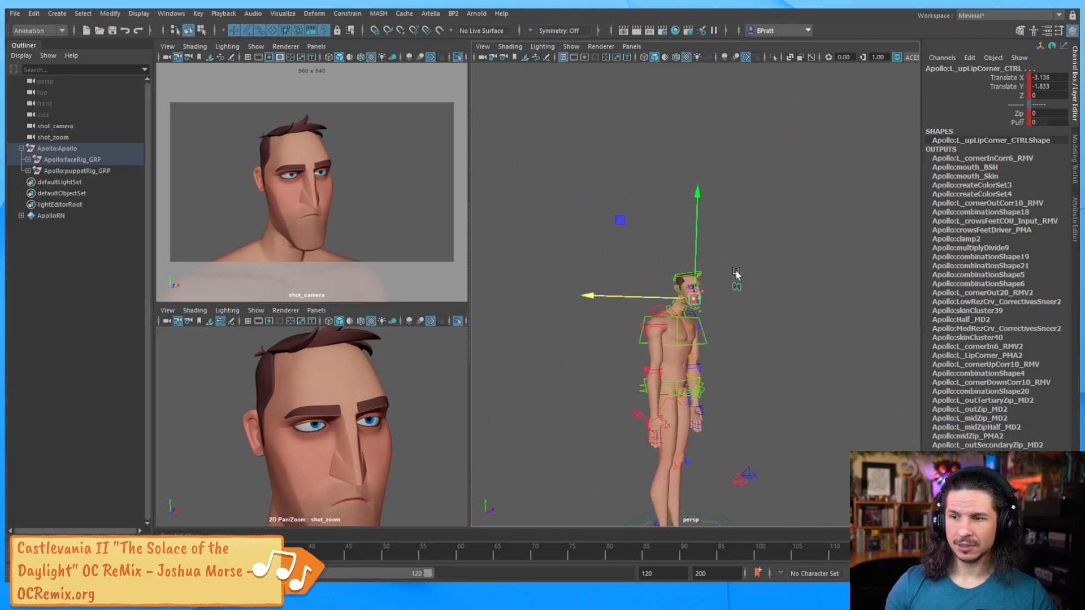
{"action": "right_click_drag", "start_coordinate": [736, 274], "coordinate": [668, 279], "text": "alt"}
{"action": "left_click_drag", "start_coordinate": [845, 218], "coordinate": [713, 341]}
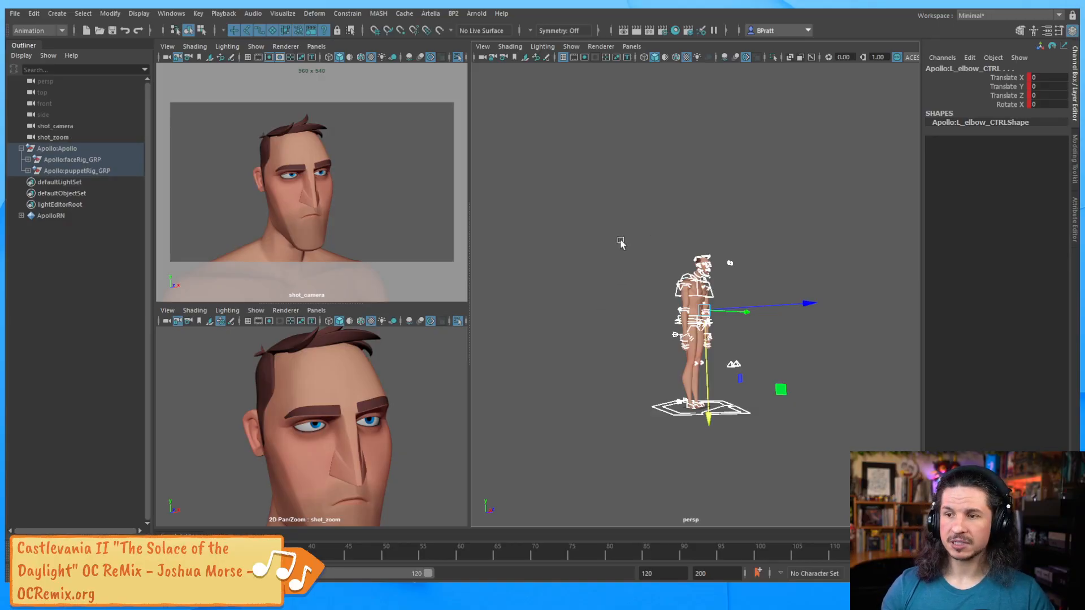
Clear the selection of all the character's rig controls.
{"action": "right_click_drag", "start_coordinate": [620, 242], "coordinate": [784, 281], "text": "alt"}
{"action": "left_click_drag", "start_coordinate": [785, 281], "coordinate": [770, 317], "text": "alt"}
{"action": "right_click_drag", "start_coordinate": [770, 317], "coordinate": [808, 317], "text": "alt"}
{"action": "middle_click_drag", "start_coordinate": [710, 308], "coordinate": [742, 341], "text": "alt"}
{"action": "right_click_drag", "start_coordinate": [743, 341], "coordinate": [813, 315], "text": "alt"}
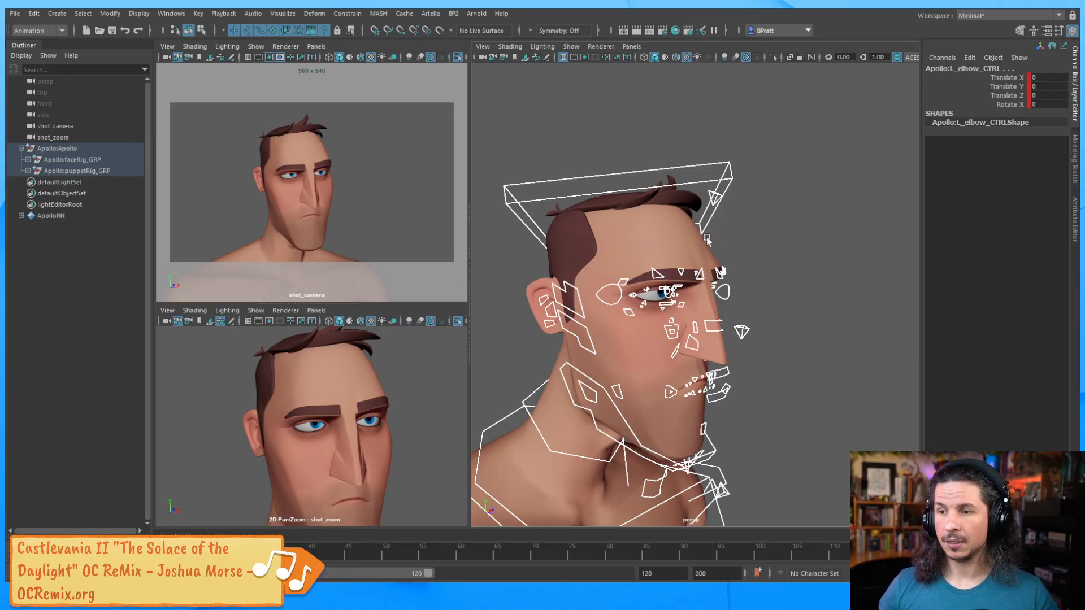
{"action": "left_click", "coordinate": [764, 270]}
{"action": "left_click_drag", "start_coordinate": [728, 291], "coordinate": [694, 200], "text": "alt"}
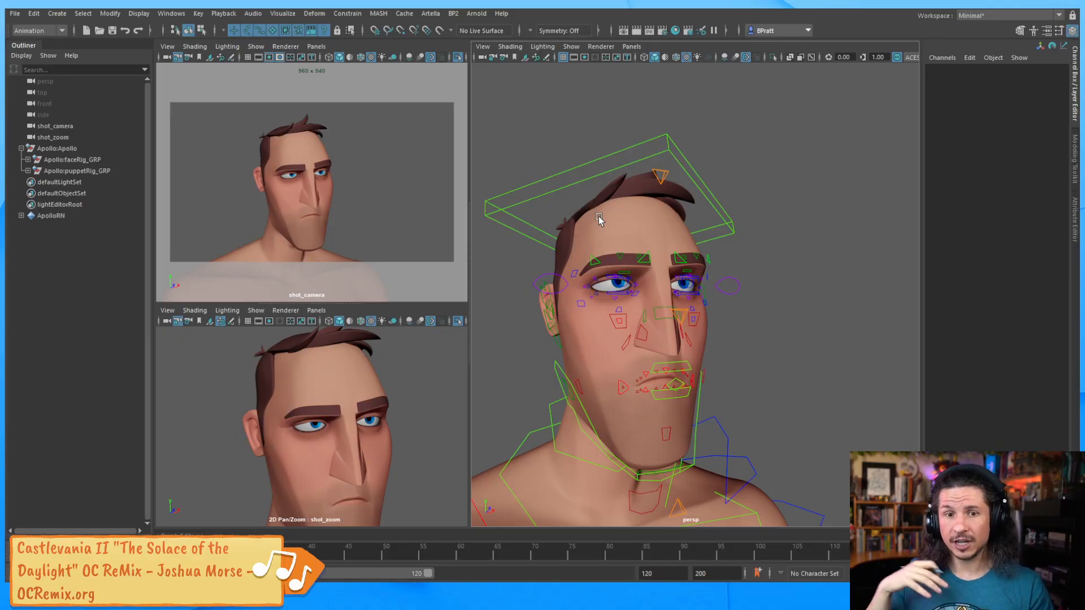
Try tilting the chest control to about 15.65 in Rotate Z with the head in Global space, and undo the rotation.
{"action": "left_click", "coordinate": [539, 237]}
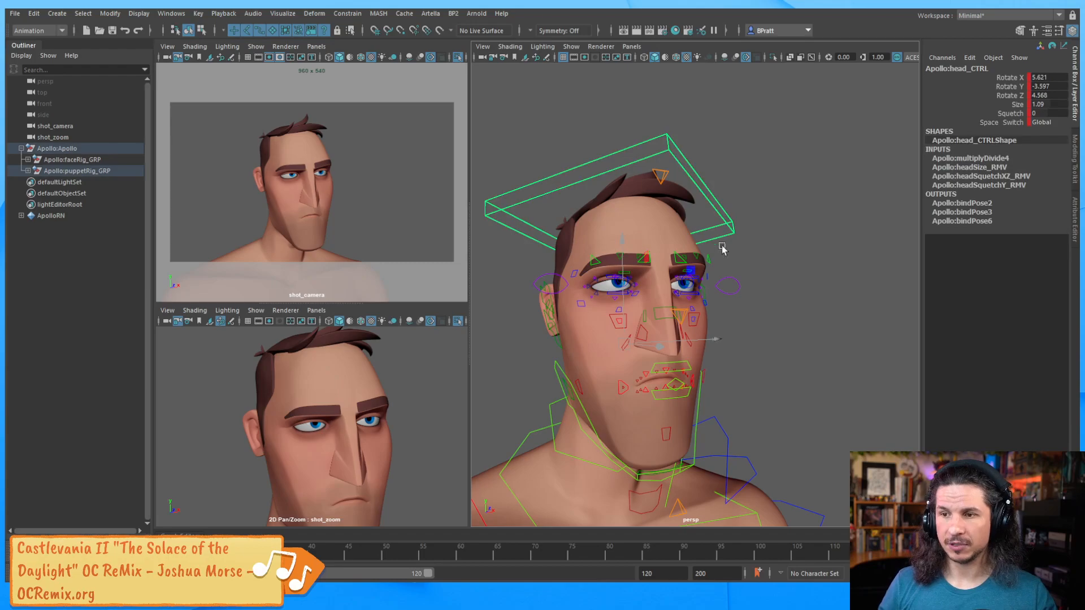
{"action": "right_click_drag", "start_coordinate": [720, 245], "coordinate": [623, 333], "text": "alt"}
{"action": "left_click_drag", "start_coordinate": [624, 333], "coordinate": [605, 295], "text": "alt"}
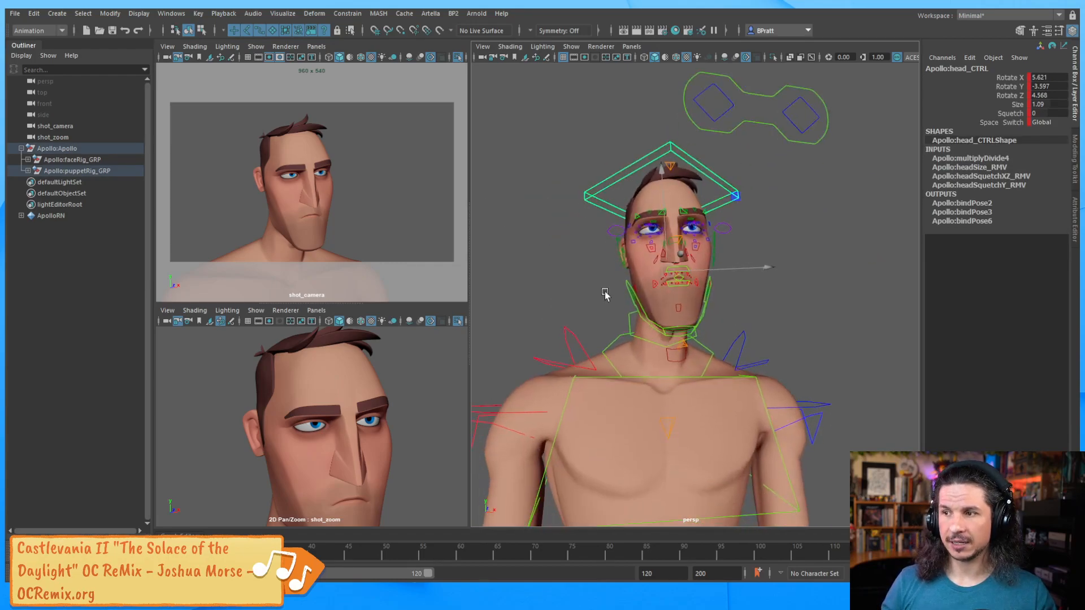
{"action": "left_click", "coordinate": [713, 350]}
{"action": "left_click", "coordinate": [606, 370]}
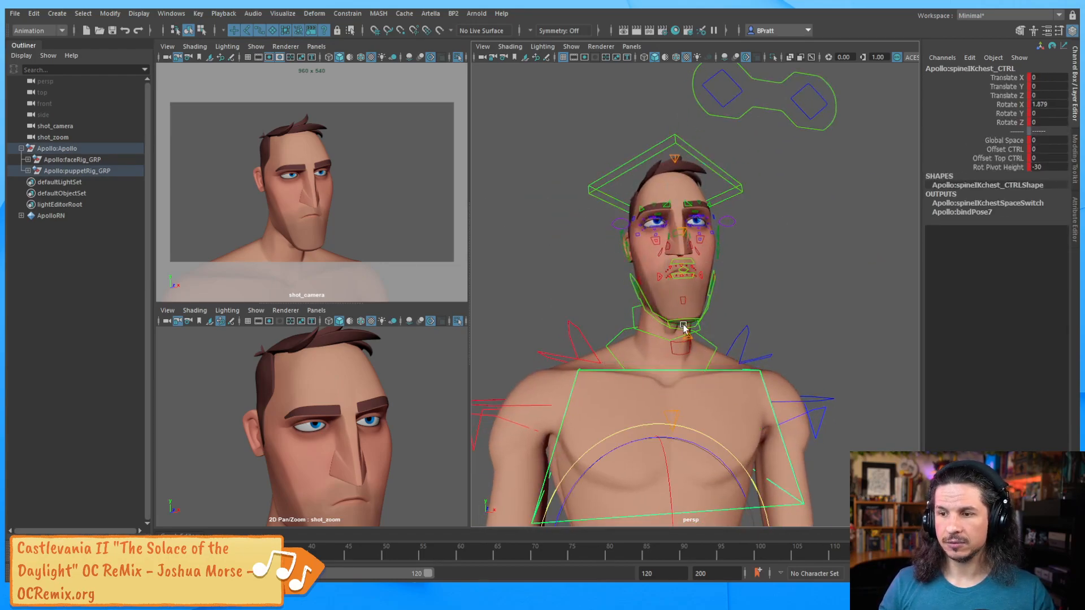
{"action": "key", "text": "e"}
{"action": "left_click_drag", "start_coordinate": [682, 440], "coordinate": [666, 436]}
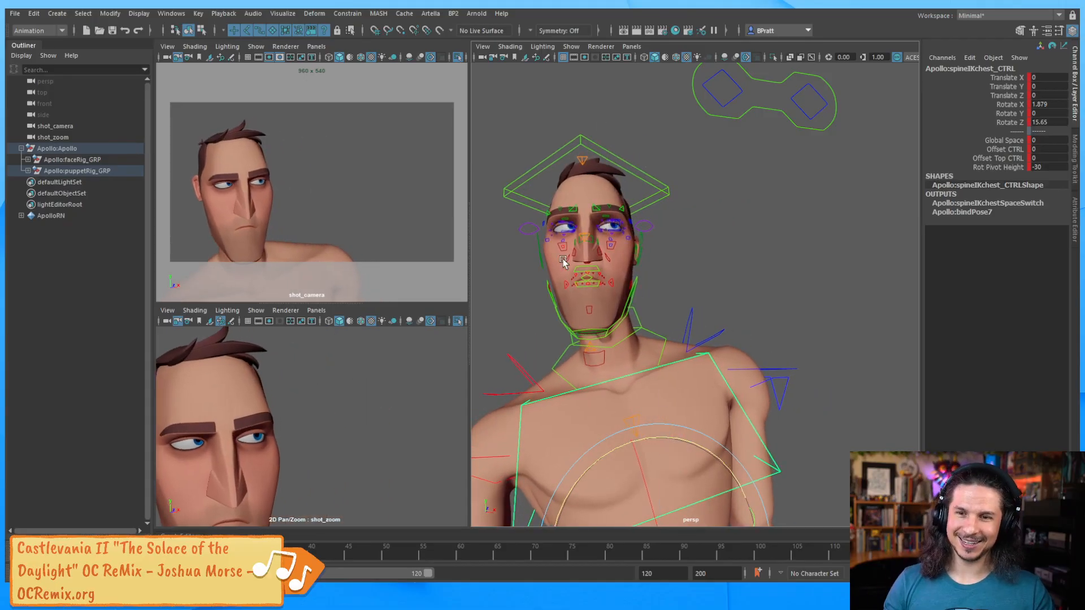
{"action": "key", "text": "ctrl+z"}
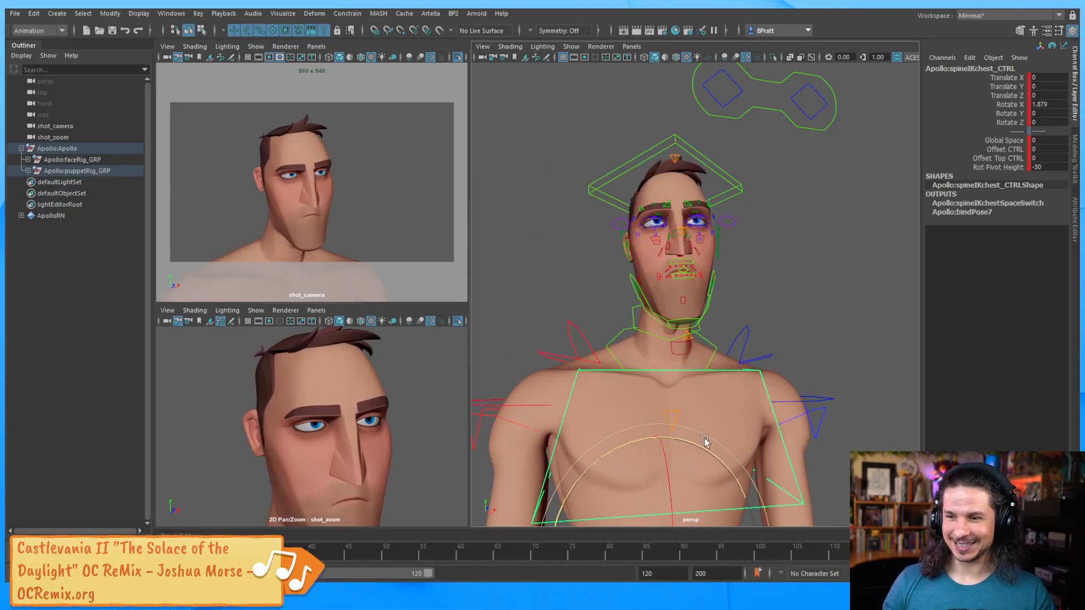
Try tilting the chest control the opposite way to about -11.643 in Rotate Z, undo it and clear the selection.
{"action": "left_click_drag", "start_coordinate": [689, 446], "coordinate": [719, 453]}
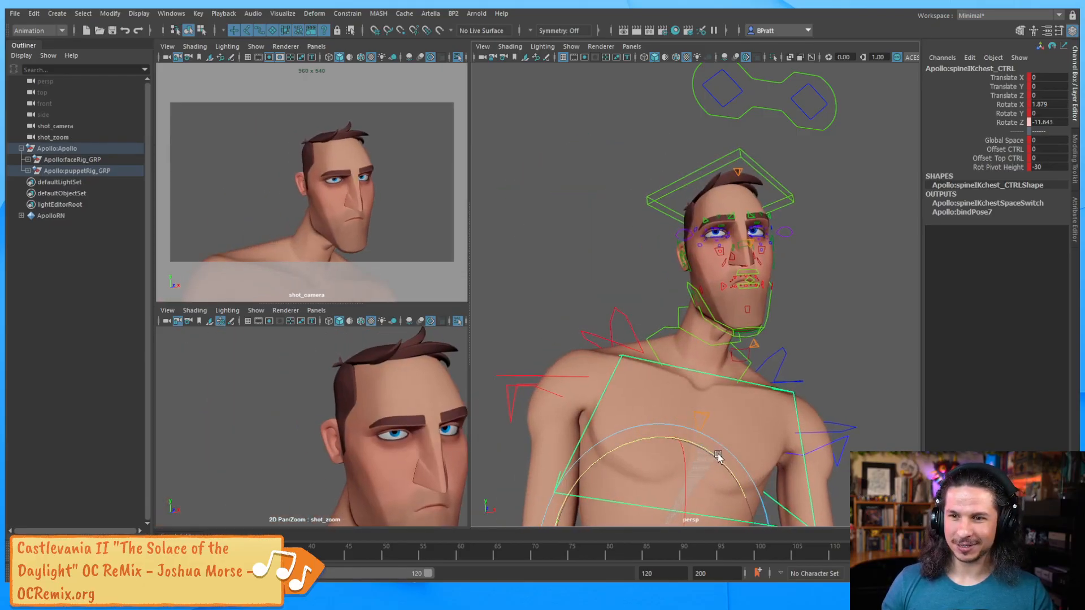
{"action": "key", "text": "ctrl+z"}
{"action": "left_click", "coordinate": [794, 274]}
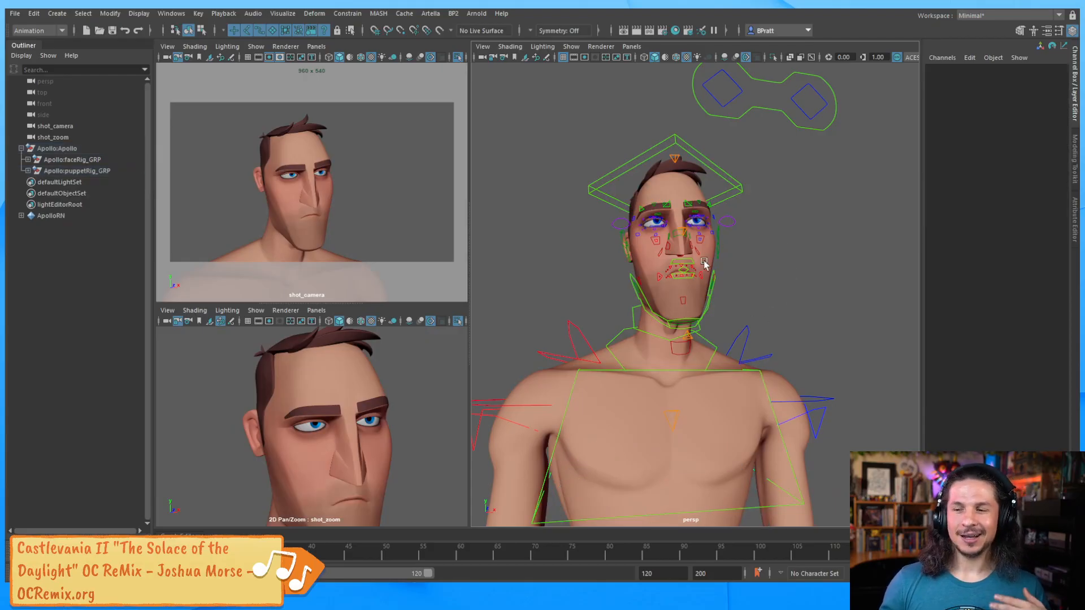
Switch the head control's Space Switch to Chest and tilt the chest control to about 8.758 in Rotate Z.
{"action": "left_click", "coordinate": [728, 198]}
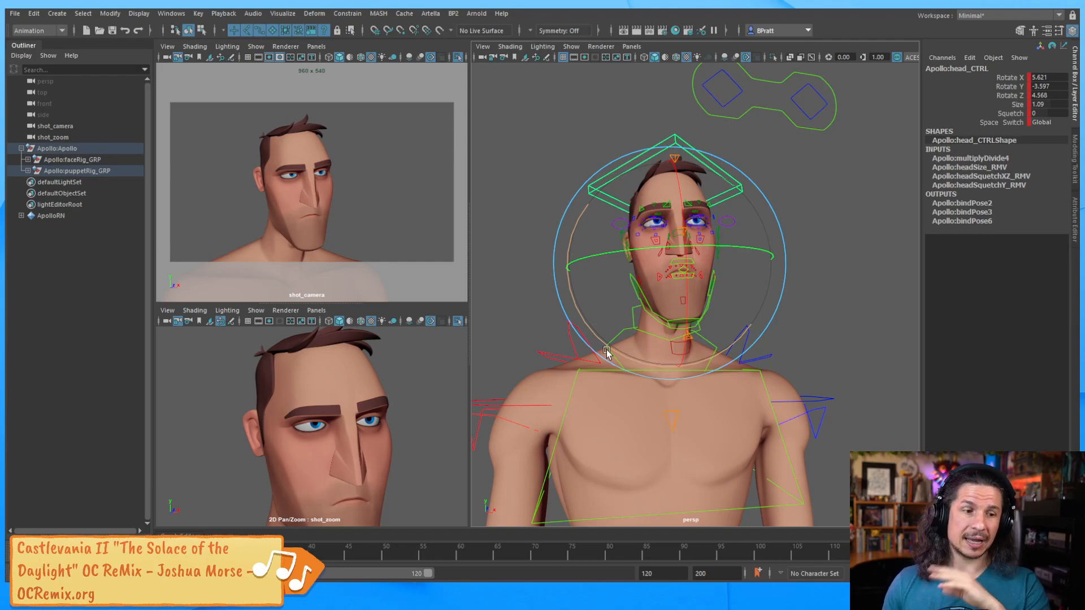
{"action": "left_click", "coordinate": [1048, 121]}
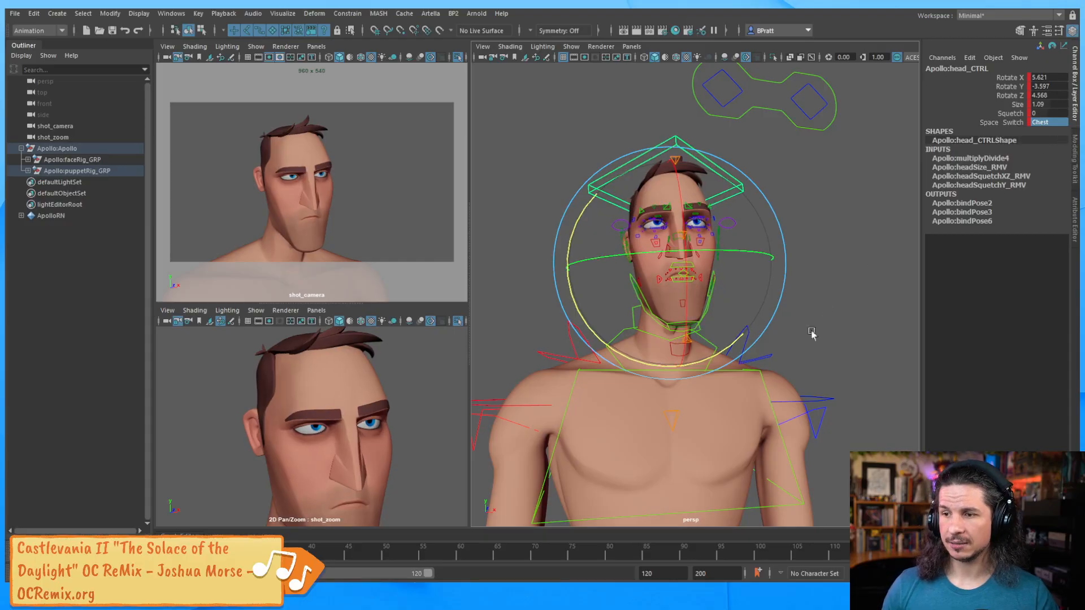
{"action": "left_click", "coordinate": [757, 380]}
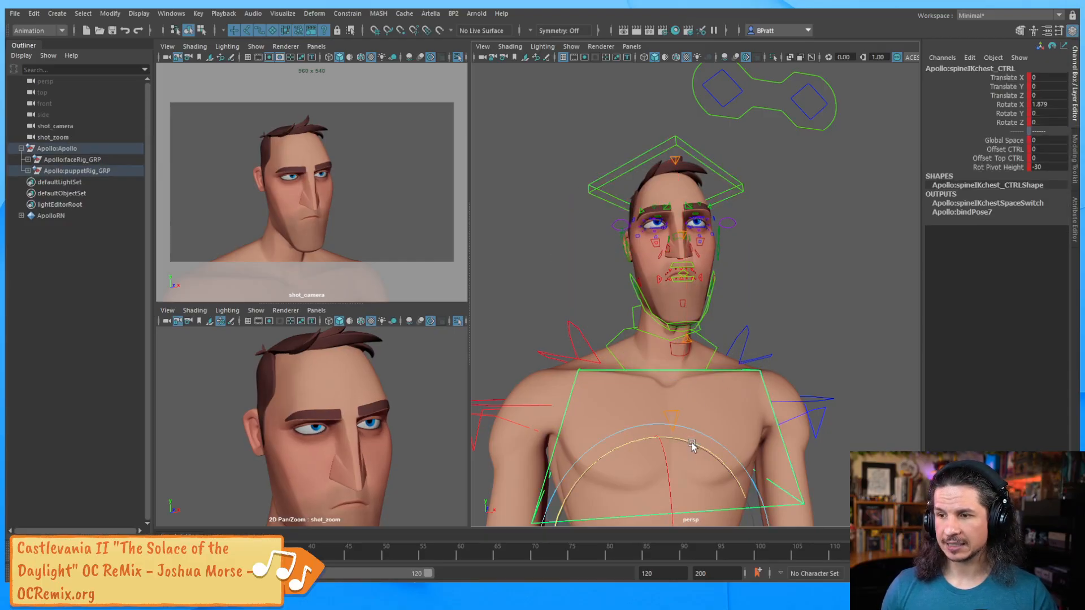
{"action": "mouse_move", "coordinate": [695, 445]}
{"action": "left_mouse_down"}
{"action": "mouse_move", "coordinate": [672, 446]}
{"action": "mouse_move", "coordinate": [719, 450]}
{"action": "mouse_move", "coordinate": [692, 449]}
{"action": "left_mouse_up"}
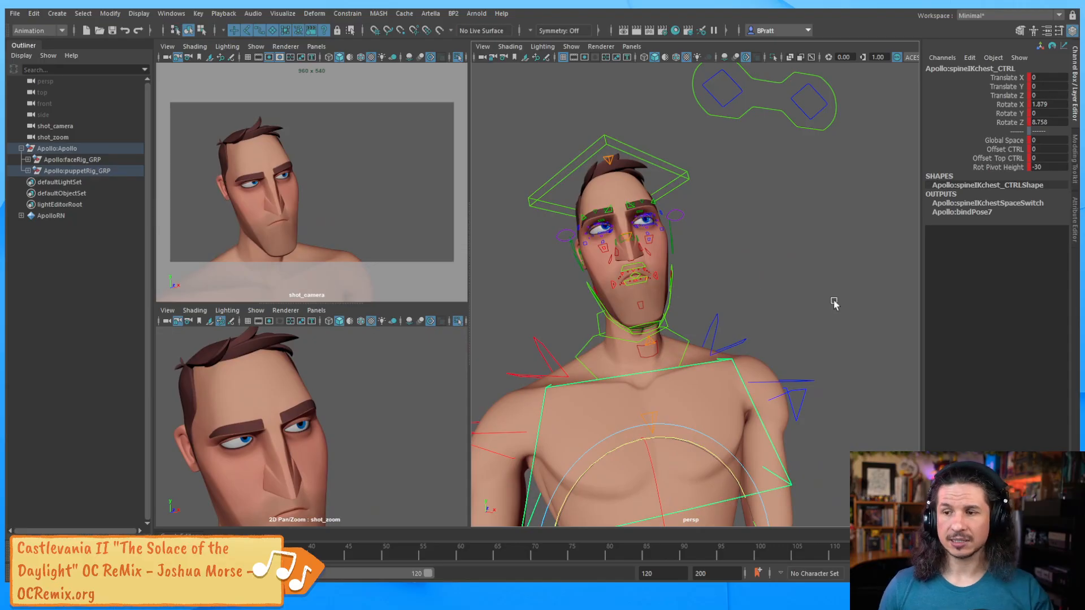
Undo the chest tilt and the head's Space Switch change, and clear the control selection.
{"action": "key", "text": "ctrl+z"}
{"action": "key", "text": "ctrl+z"}
{"action": "key", "text": "ctrl+z"}
{"action": "key", "text": "ctrl+z"}
{"action": "key", "text": "ctrl+z"}
{"action": "key", "text": "ctrl+z"}
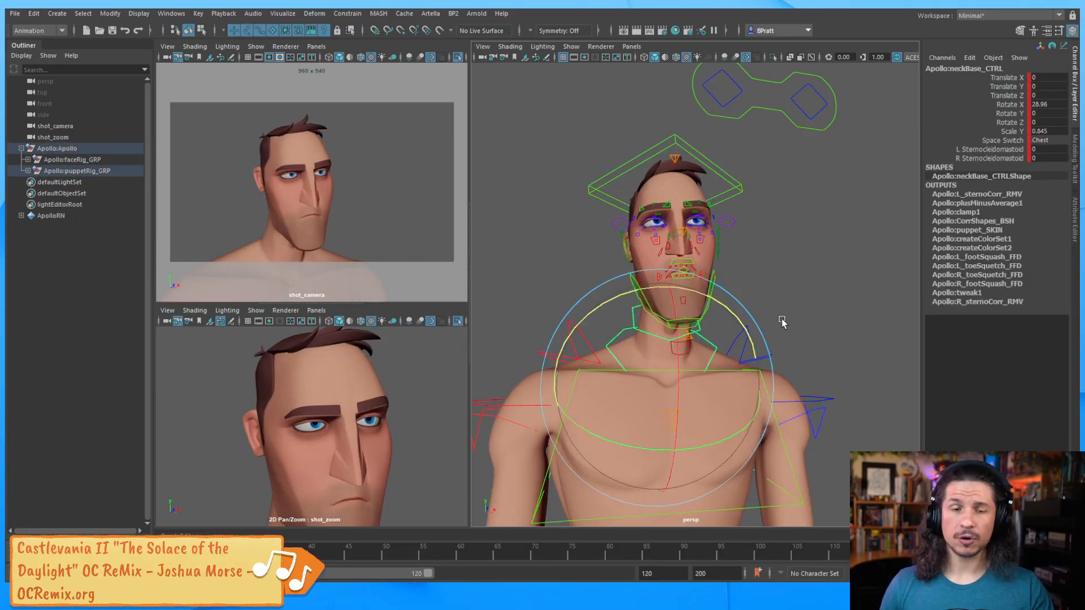
{"action": "left_click", "coordinate": [810, 289]}
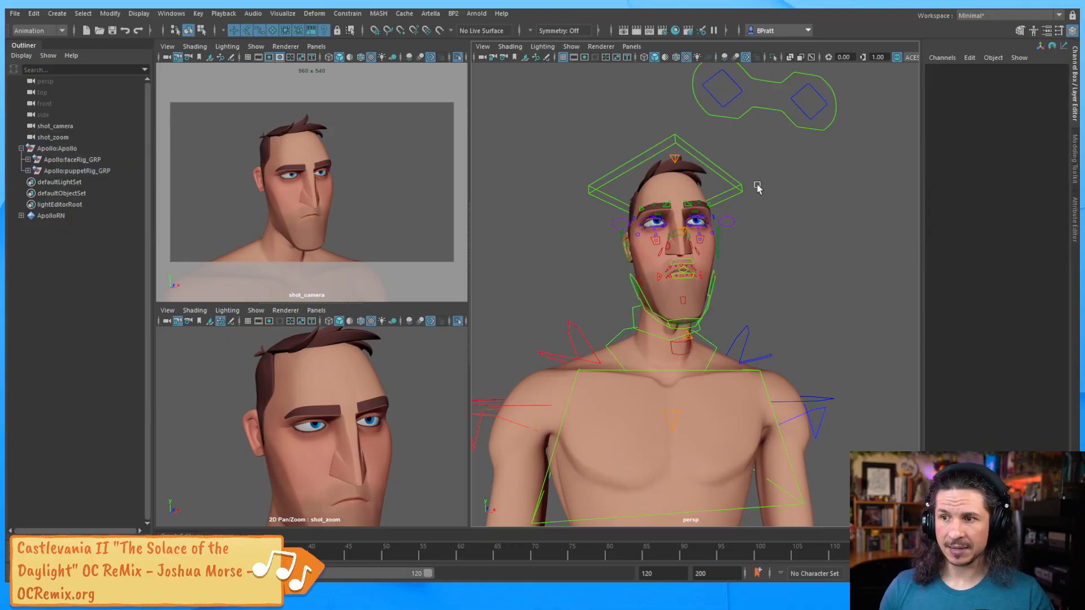
{"action": "left_click", "coordinate": [732, 191]}
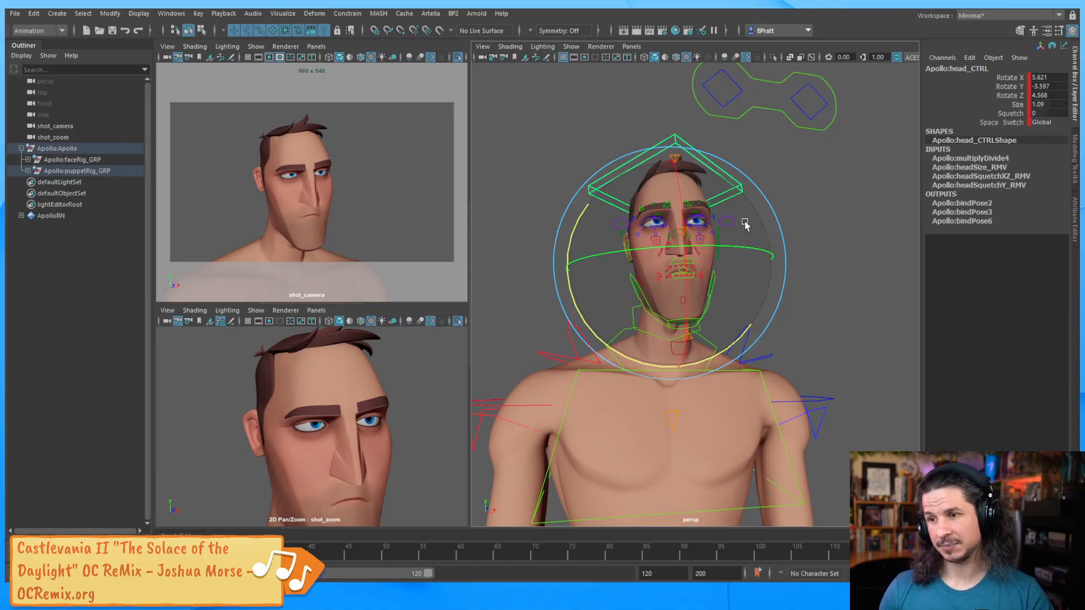
{"action": "left_click", "coordinate": [754, 176]}
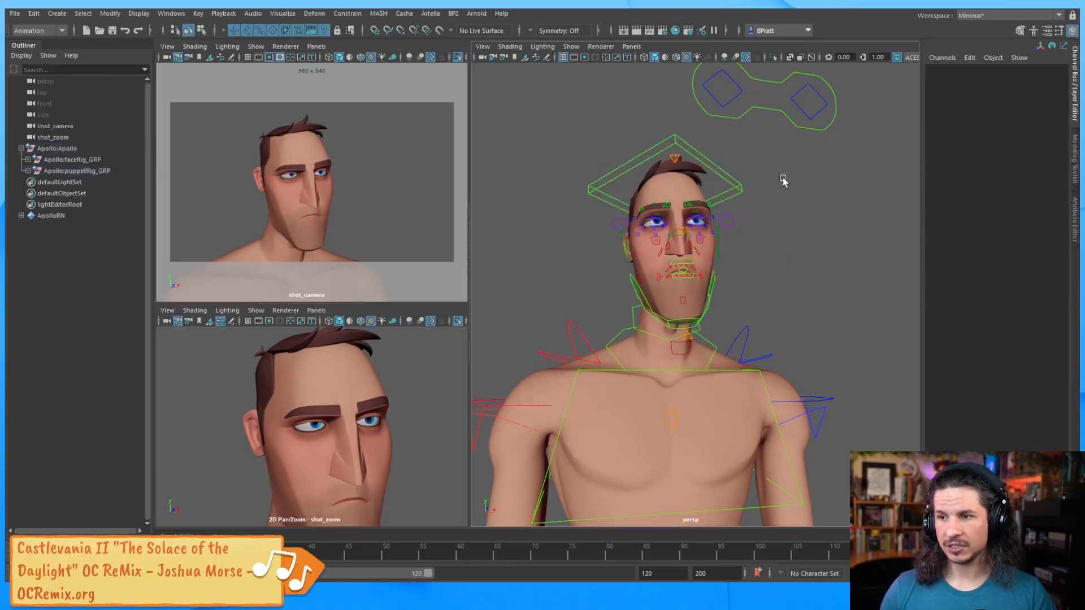
{"action": "left_click", "coordinate": [732, 195]}
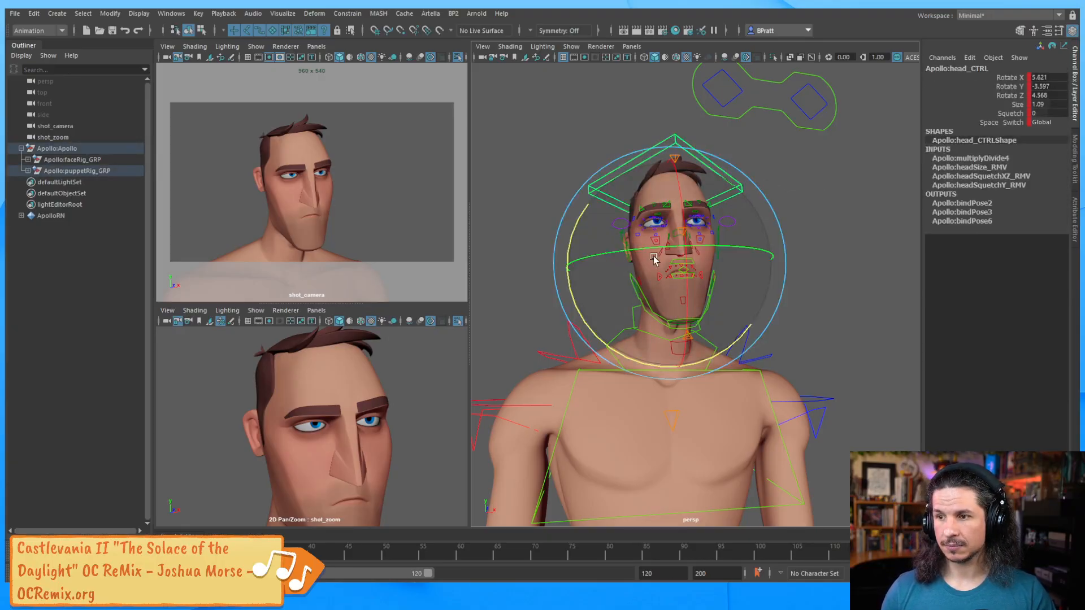
{"action": "left_click_drag", "start_coordinate": [654, 258], "coordinate": [694, 285], "text": "alt"}
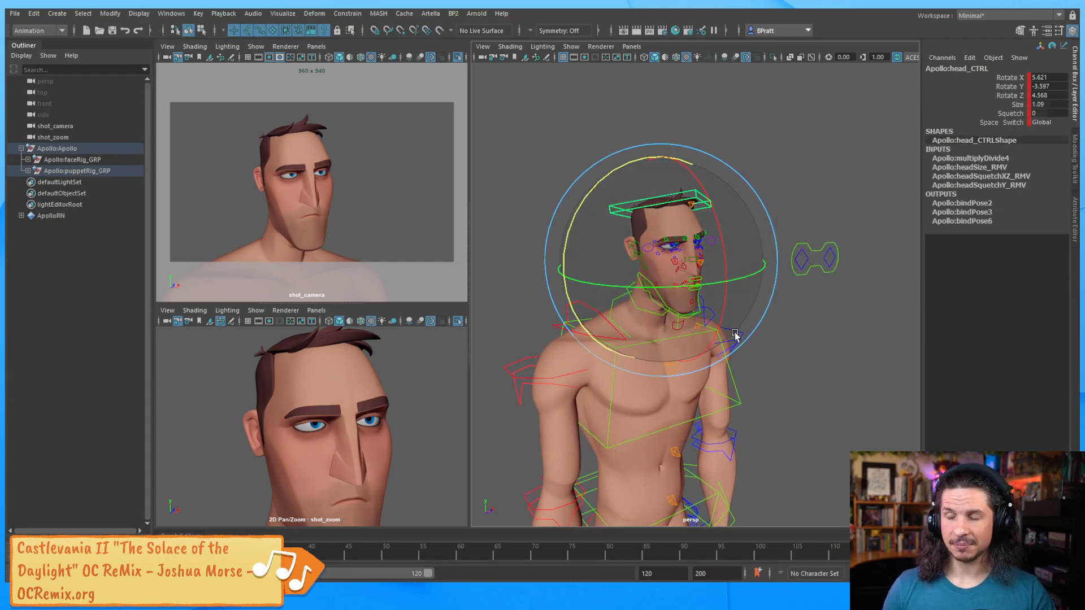
{"action": "left_click", "coordinate": [804, 358]}
Examine the facial expression from several angles, temporarily hiding the rig controls for a clean front view of the face.
{"action": "scroll", "coordinate": [725, 342], "scroll_direction": "up", "scroll_amount": 10}
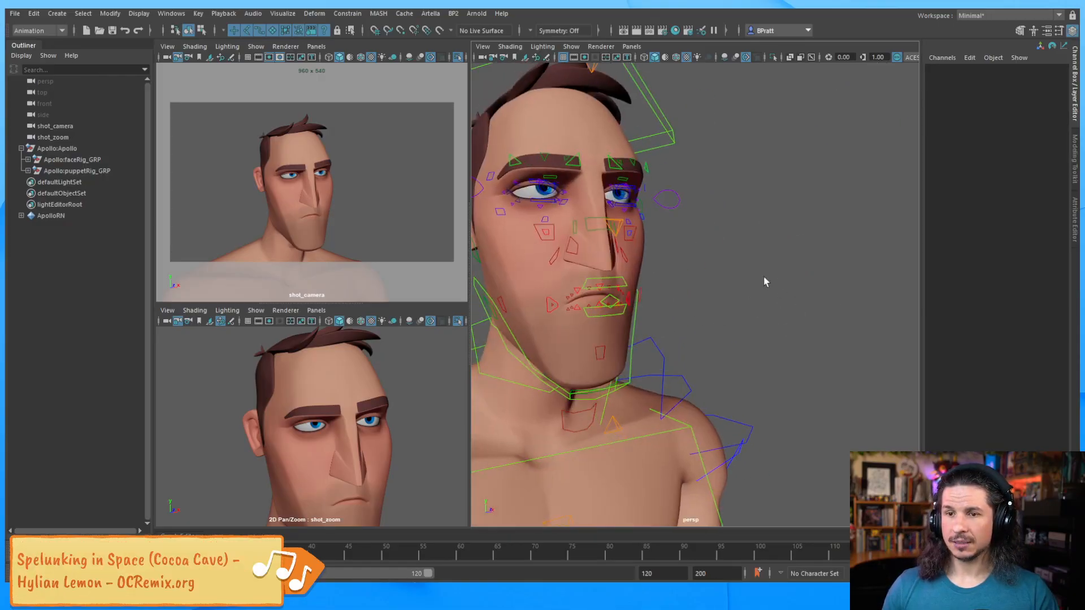
{"action": "left_click_drag", "start_coordinate": [766, 282], "coordinate": [686, 320], "text": "alt"}
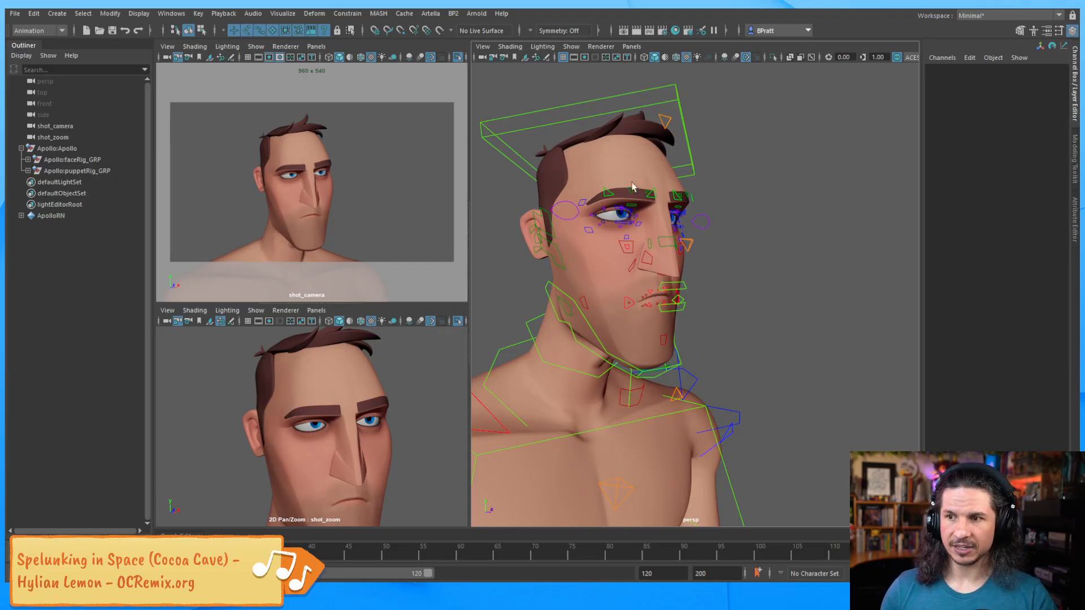
{"action": "left_click", "coordinate": [538, 170]}
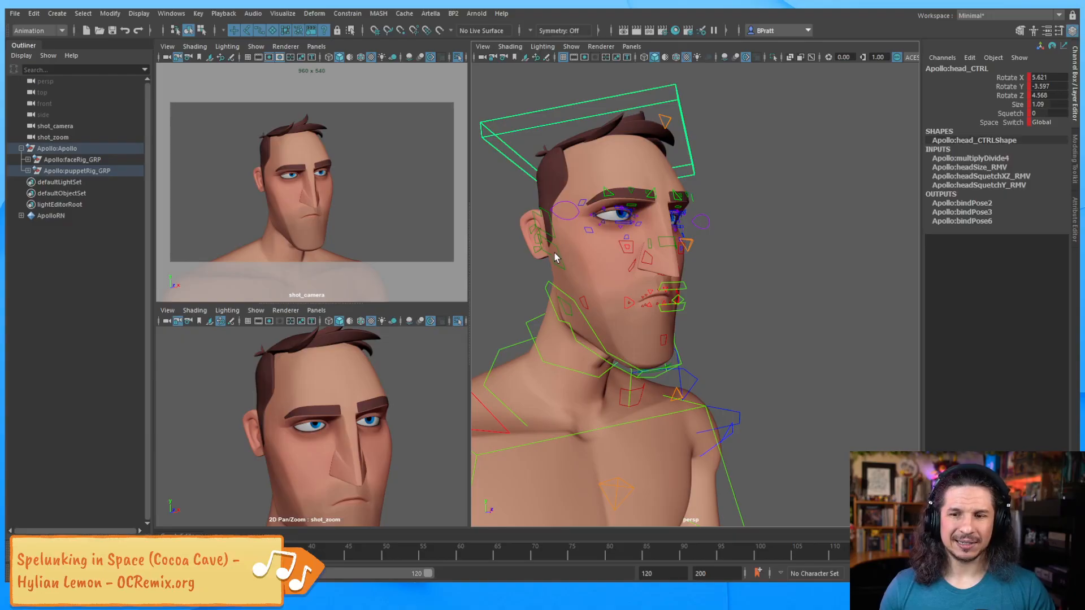
{"action": "left_click_drag", "start_coordinate": [700, 232], "coordinate": [622, 238], "text": "alt"}
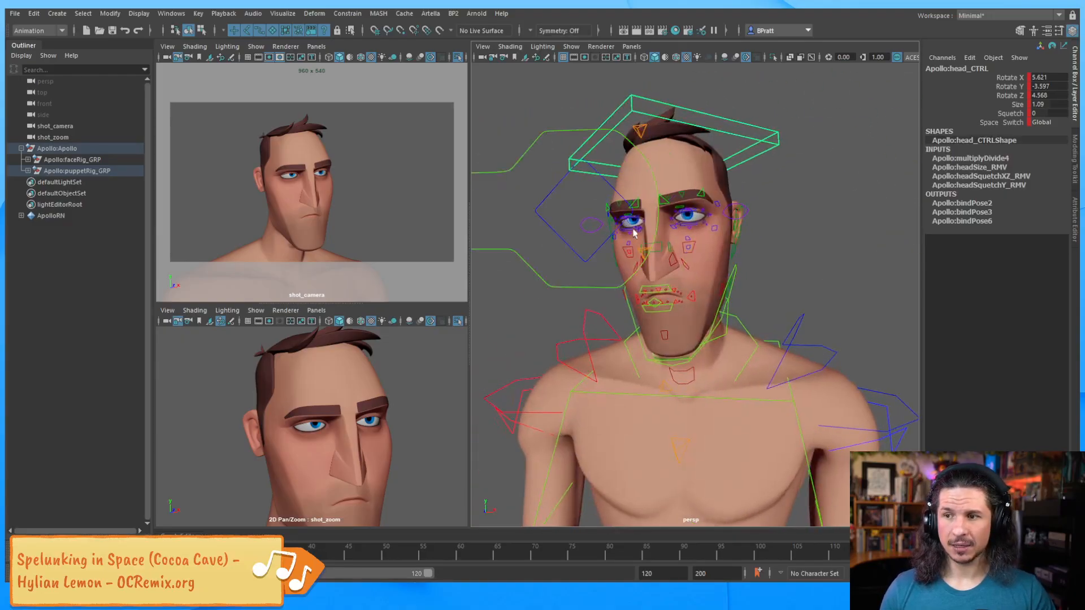
{"action": "right_click_drag", "start_coordinate": [633, 243], "coordinate": [704, 268], "text": "alt"}
{"action": "left_click_drag", "start_coordinate": [639, 240], "coordinate": [660, 241], "text": "alt"}
{"action": "right_click_drag", "start_coordinate": [660, 242], "coordinate": [731, 232], "text": "alt"}
{"action": "key", "text": "alt+1"}
{"action": "left_click_drag", "start_coordinate": [702, 240], "coordinate": [690, 269], "text": "alt"}
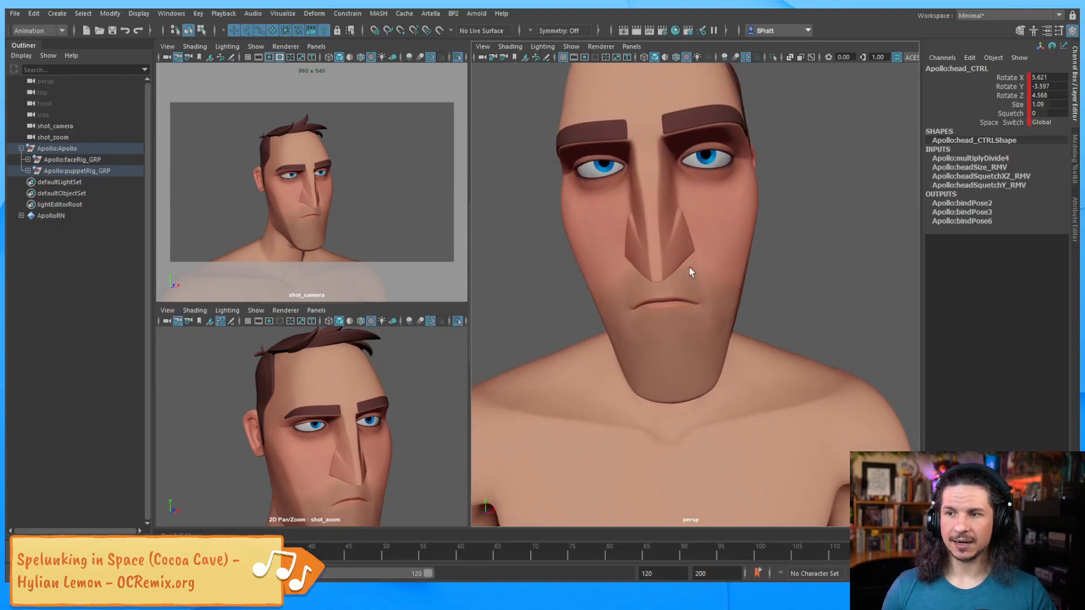
{"action": "middle_click_drag", "start_coordinate": [677, 270], "coordinate": [660, 300], "text": "alt"}
{"action": "left_click_drag", "start_coordinate": [659, 300], "coordinate": [667, 287], "text": "alt"}
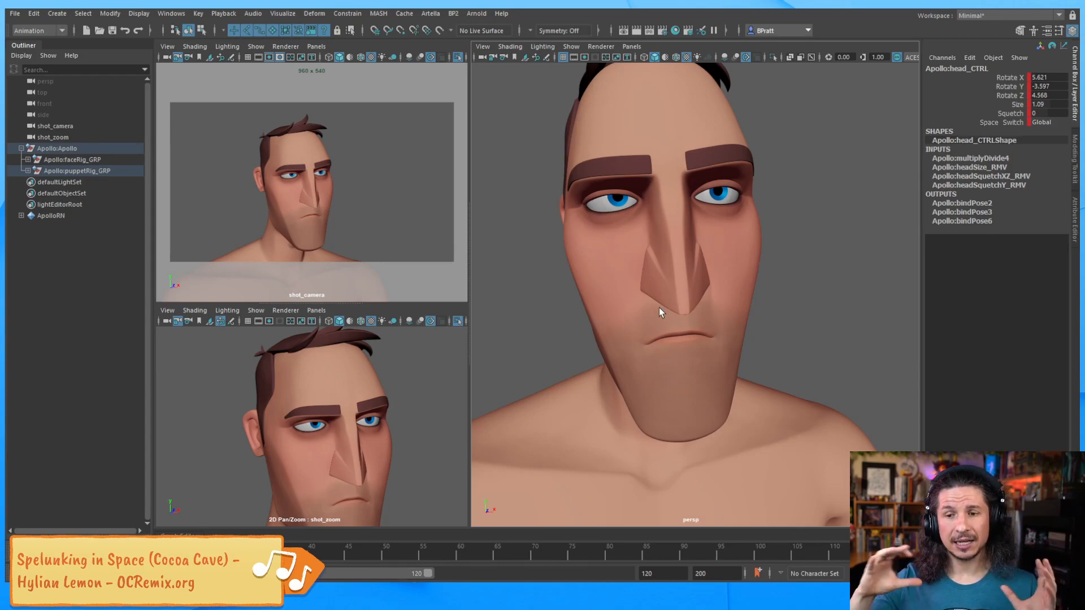
{"action": "key", "text": "alt+1"}
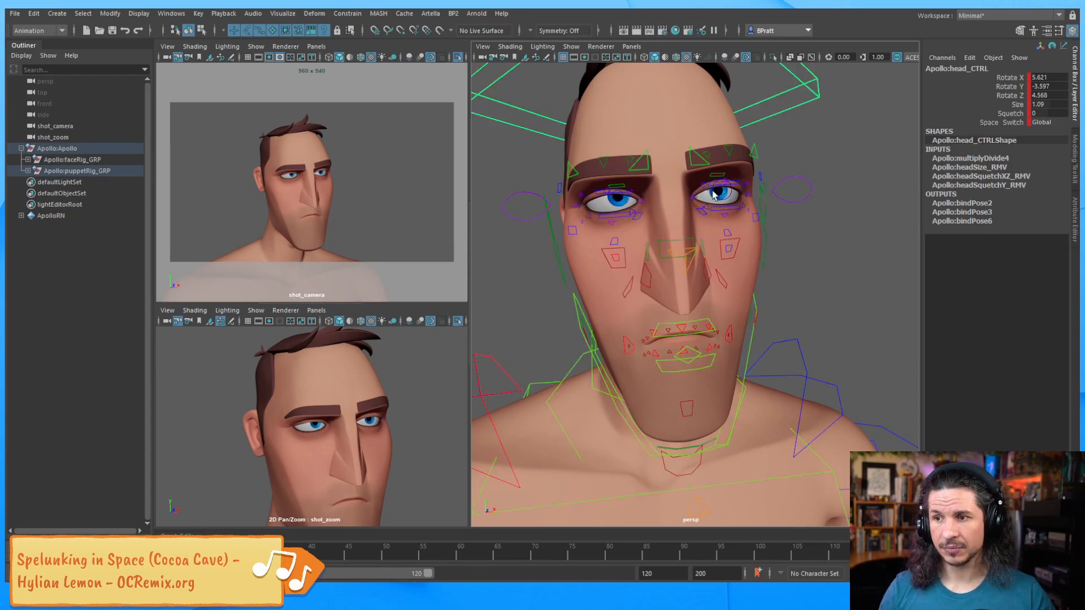
Lower the character's right outer and inner brow controls together, bringing the inner one to about -0.898 in Translate Y.
{"action": "left_click_drag", "start_coordinate": [649, 220], "coordinate": [673, 224], "text": "alt"}
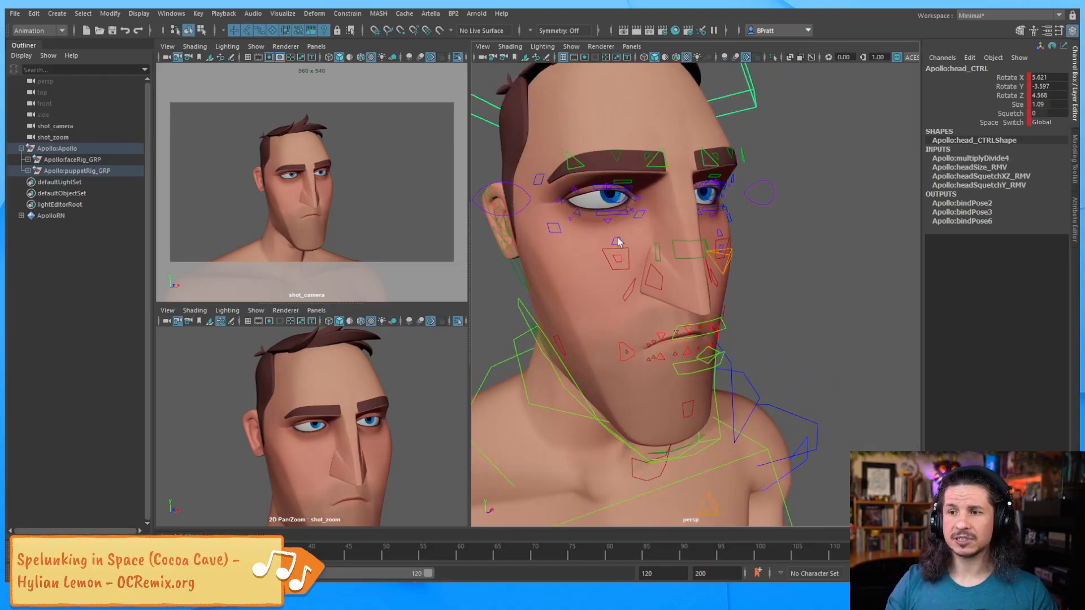
{"action": "middle_click_drag", "start_coordinate": [660, 161], "coordinate": [666, 198], "text": "alt"}
{"action": "right_click_drag", "start_coordinate": [666, 198], "coordinate": [691, 229], "text": "alt"}
{"action": "middle_click_drag", "start_coordinate": [690, 228], "coordinate": [697, 256], "text": "alt"}
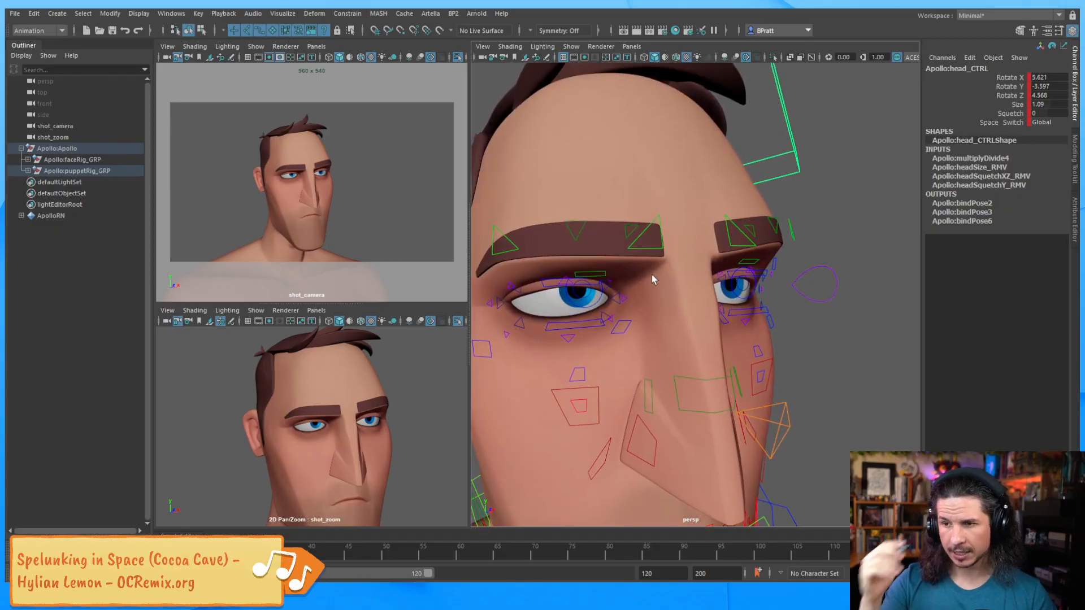
{"action": "left_click", "coordinate": [521, 236]}
{"action": "left_click", "coordinate": [654, 252]}
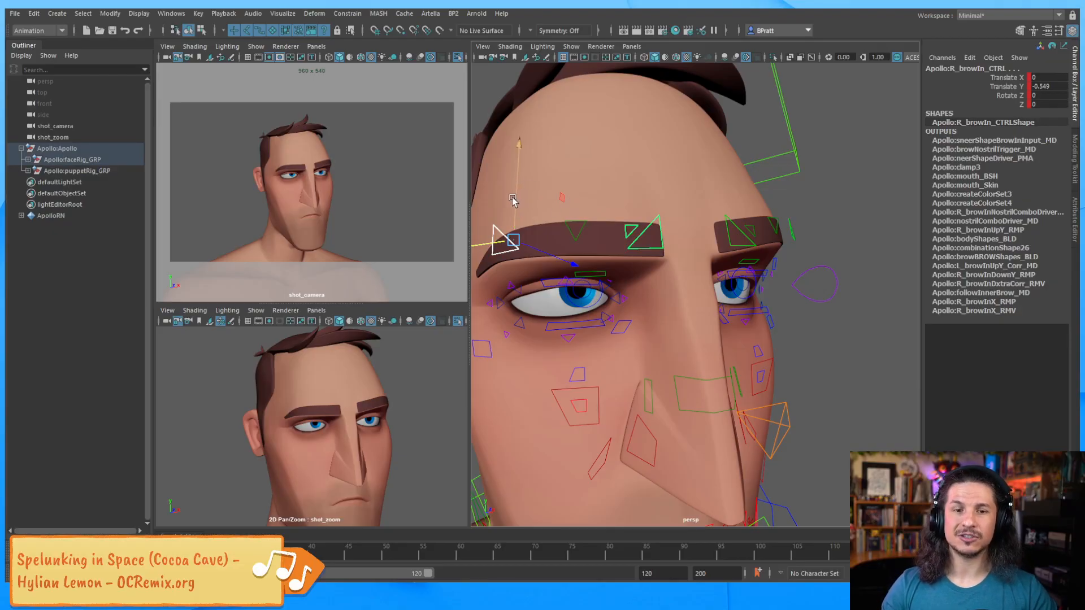
{"action": "mouse_move", "coordinate": [512, 202]}
{"action": "left_mouse_down"}
{"action": "mouse_move", "coordinate": [511, 249]}
{"action": "mouse_move", "coordinate": [547, 75]}
{"action": "mouse_move", "coordinate": [553, 122]}
{"action": "mouse_move", "coordinate": [516, 223]}
{"action": "left_mouse_up"}
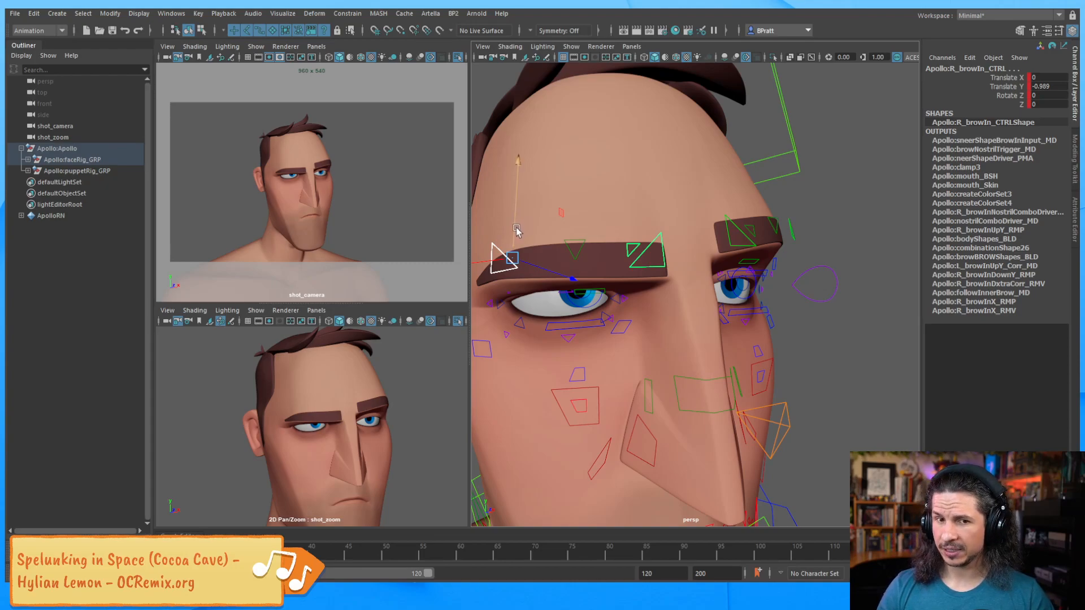
{"action": "left_click_drag", "start_coordinate": [516, 231], "coordinate": [517, 228]}
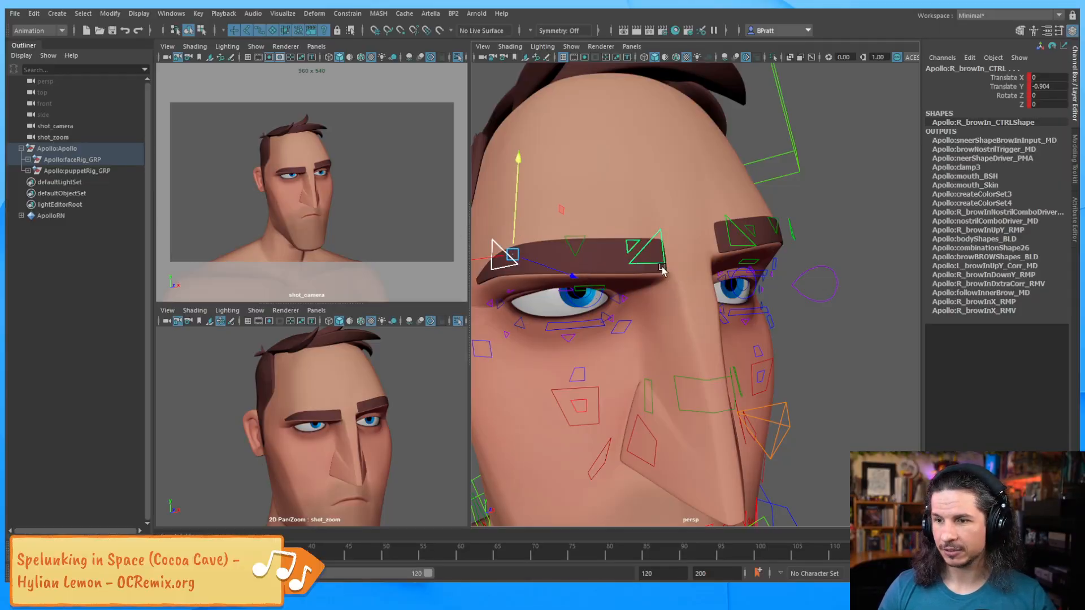
{"action": "scroll", "coordinate": [322, 413], "scroll_direction": "up", "scroll_amount": 5}
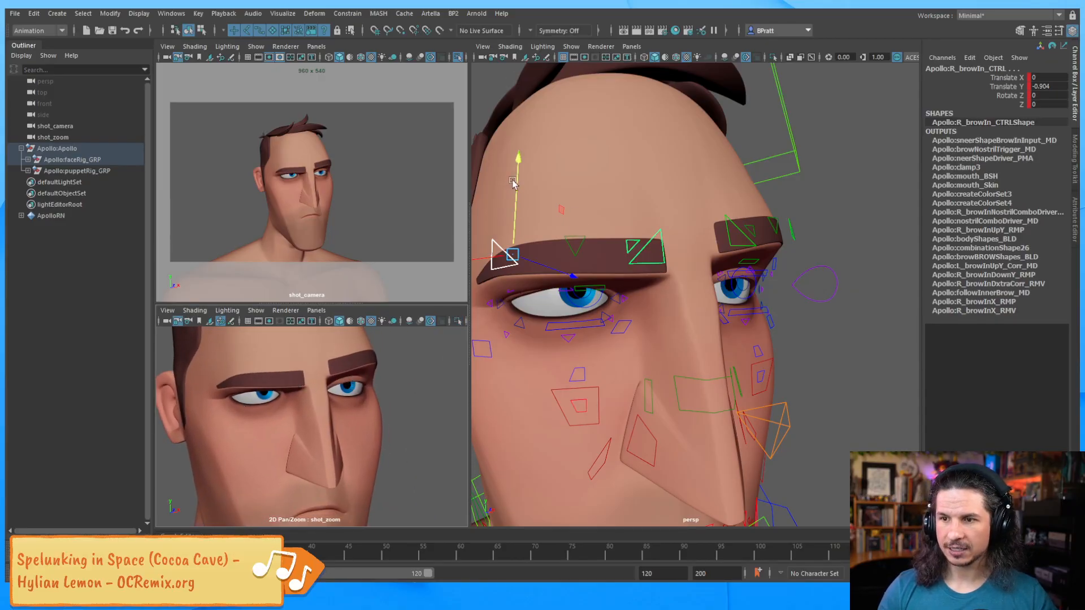
{"action": "mouse_move", "coordinate": [516, 187]}
{"action": "left_mouse_down"}
{"action": "mouse_move", "coordinate": [518, 177]}
{"action": "mouse_move", "coordinate": [519, 188]}
{"action": "left_mouse_up"}
Adjust only the right inner brow control to about -0.198 in Translate X, -0.896 in Translate Y and -5.882 in Rotate Z.
{"action": "left_click", "coordinate": [666, 250]}
{"action": "left_click", "coordinate": [660, 247]}
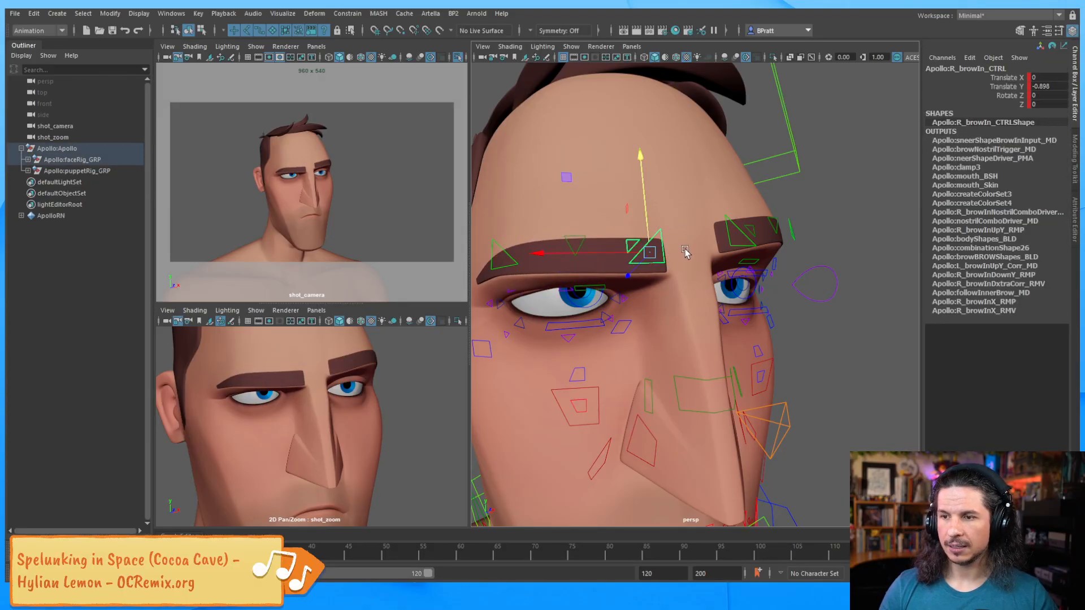
{"action": "left_click_drag", "start_coordinate": [670, 264], "coordinate": [644, 266], "text": "alt"}
{"action": "left_click_drag", "start_coordinate": [549, 187], "coordinate": [554, 181]}
{"action": "key", "text": "e"}
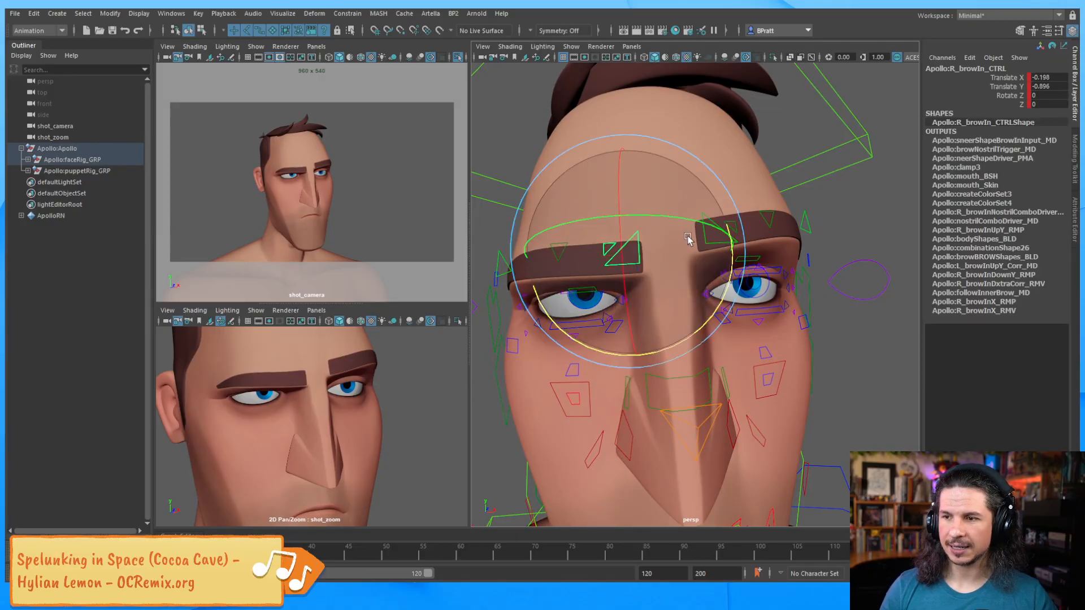
{"action": "left_click_drag", "start_coordinate": [729, 264], "coordinate": [732, 265]}
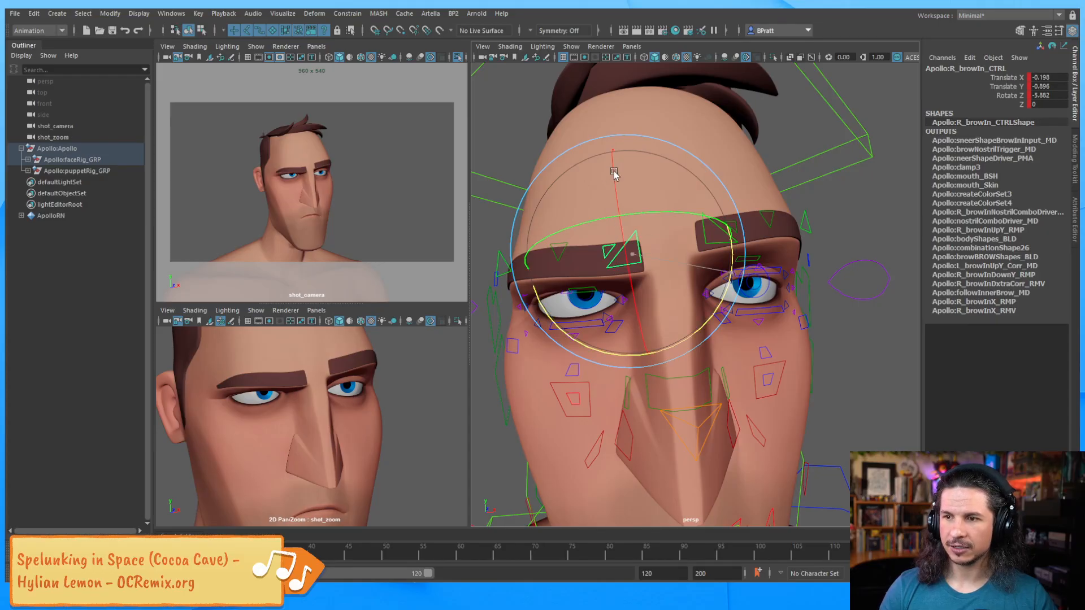
Ease the right inner brow to Translate Y -0.756 and Rotate Z -2.76, and lower the left inner brow to Translate Y -0.633.
{"action": "key", "text": "w"}
{"action": "left_click_drag", "start_coordinate": [612, 168], "coordinate": [624, 193]}
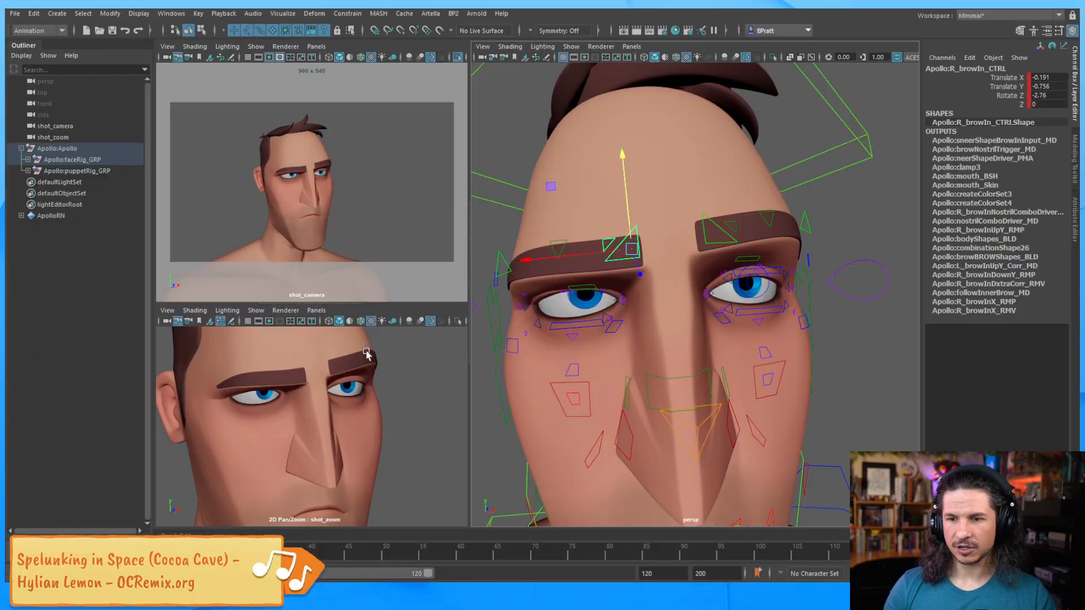
{"action": "left_click", "coordinate": [733, 236]}
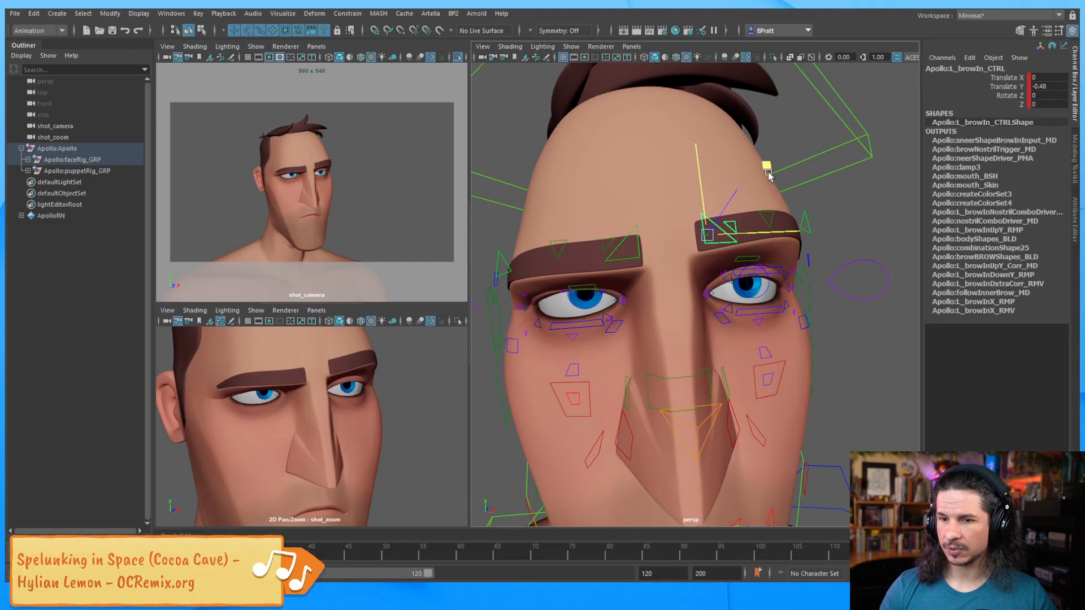
{"action": "left_click_drag", "start_coordinate": [769, 176], "coordinate": [769, 173]}
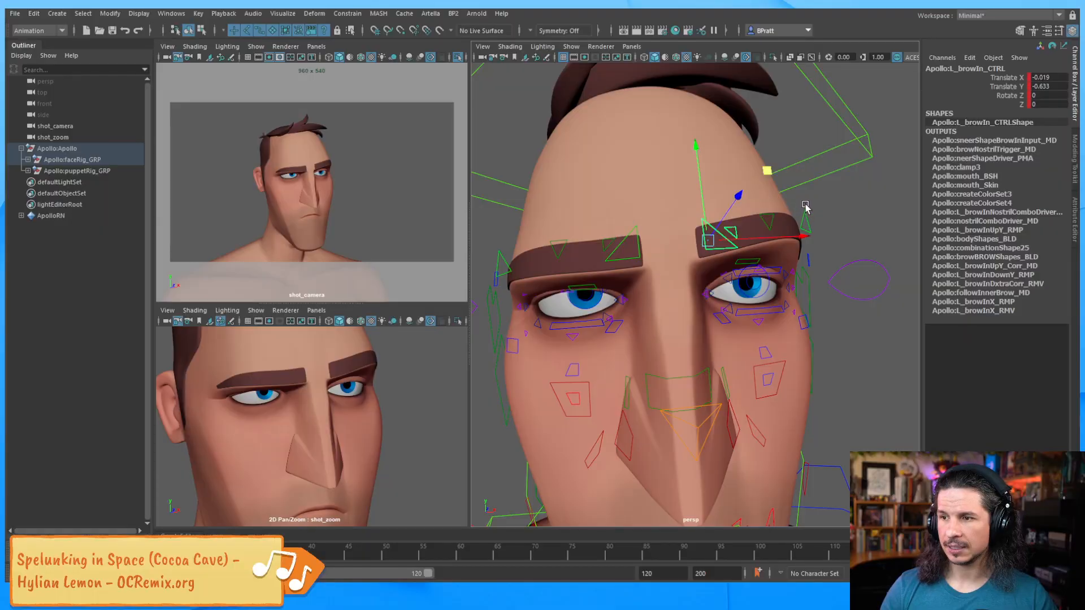
Lower the left inner and outer brow controls together, bringing the outer one to about -0.358 in Translate Y.
{"action": "left_click_drag", "start_coordinate": [805, 208], "coordinate": [762, 211], "text": "alt"}
{"action": "left_click", "coordinate": [813, 216], "text": "shift"}
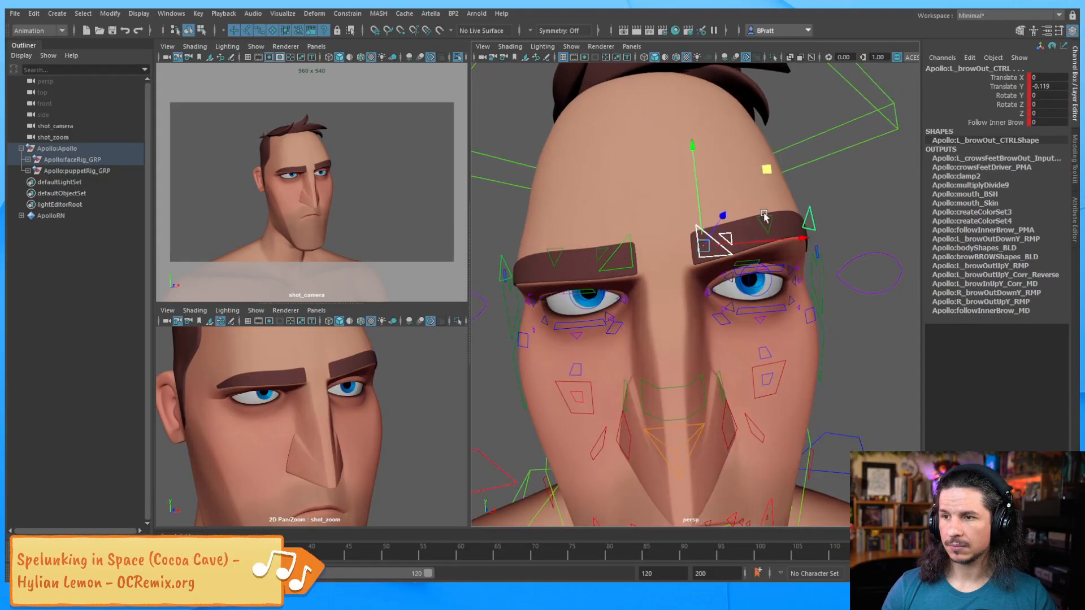
{"action": "left_click_drag", "start_coordinate": [697, 188], "coordinate": [698, 197]}
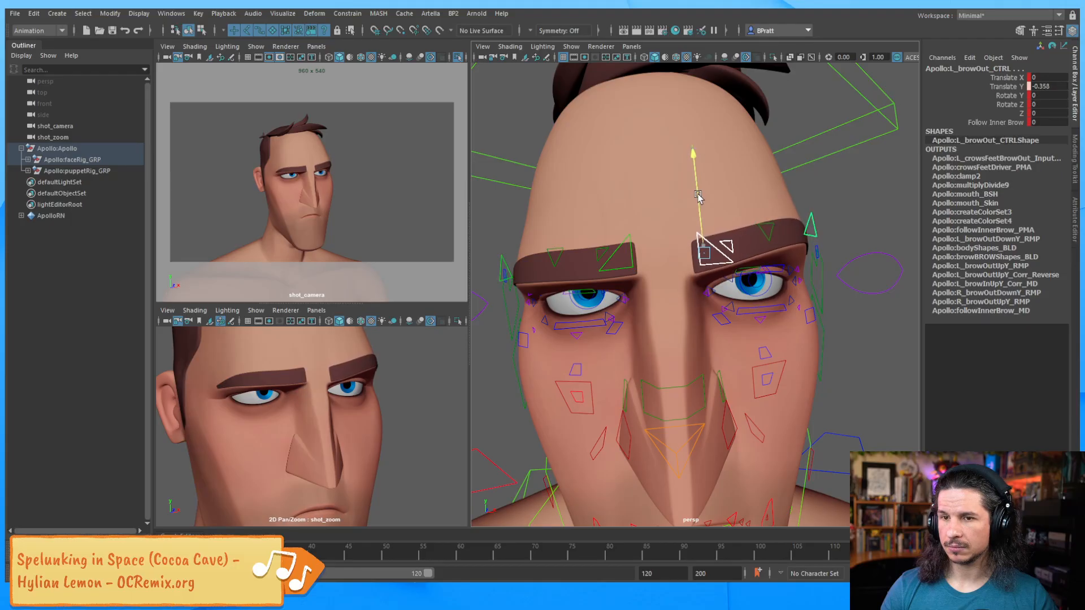
Lower the right inner brow to about -0.801 in Translate Y, rotate it to about 0.137 in Z, and clear the selection.
{"action": "left_click", "coordinate": [625, 237]}
{"action": "left_click_drag", "start_coordinate": [625, 232], "coordinate": [626, 234]}
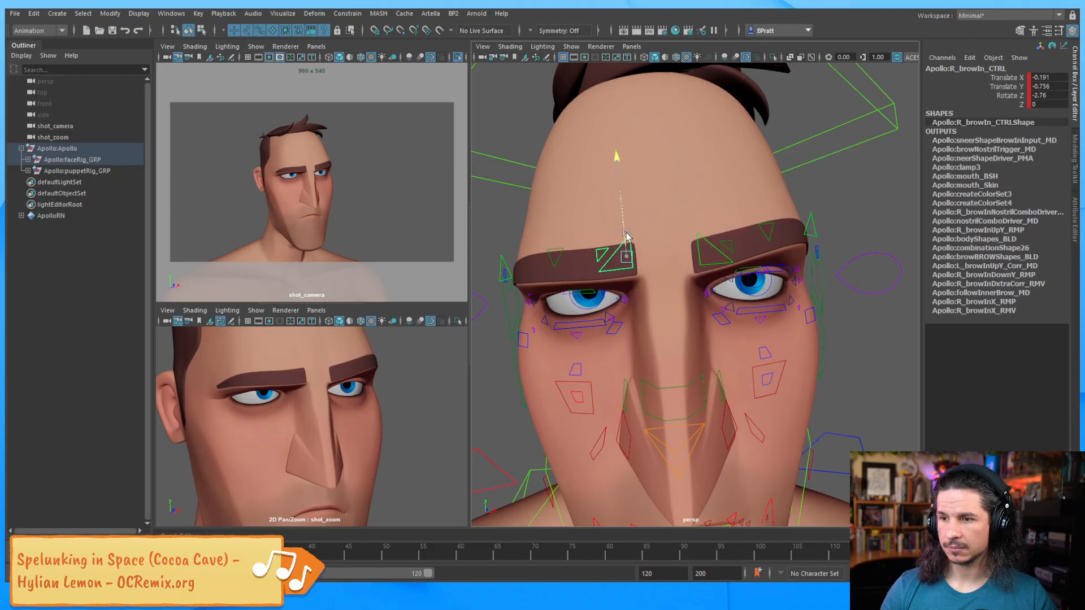
{"action": "middle_click_drag", "start_coordinate": [663, 242], "coordinate": [677, 245]}
{"action": "key", "text": "e"}
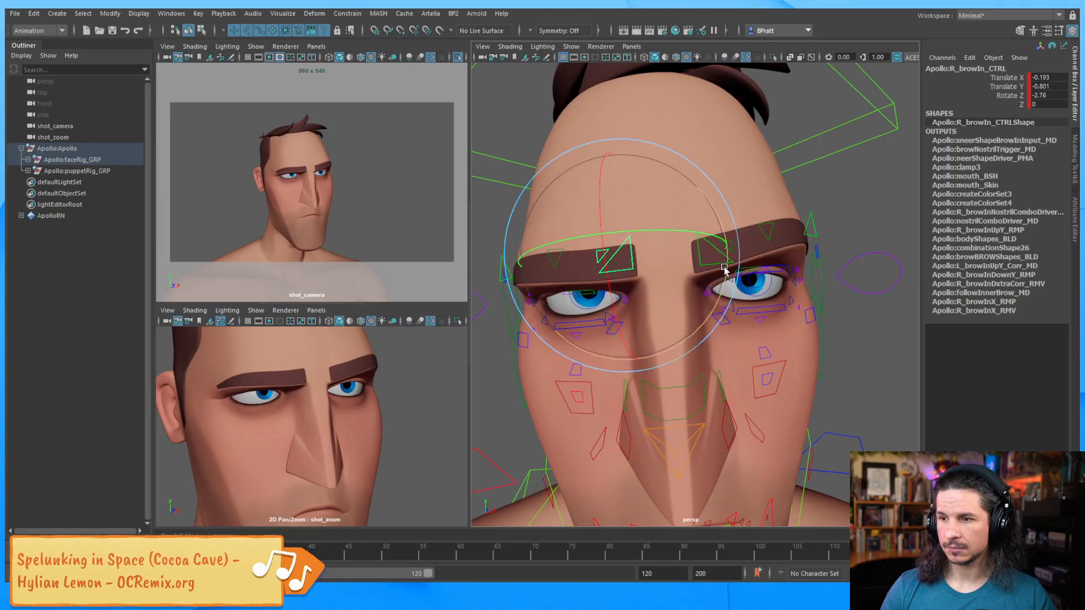
{"action": "left_click_drag", "start_coordinate": [722, 276], "coordinate": [722, 276]}
{"action": "left_click", "coordinate": [831, 222]}
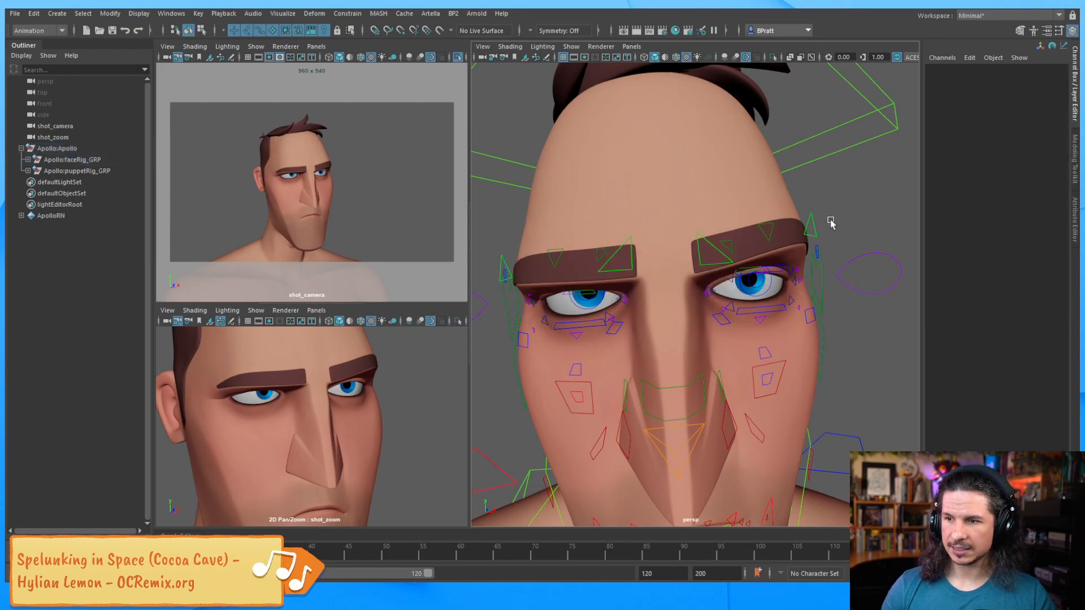
Raise the left inner brow to about -0.798 in Translate Y and shift the right inner brow to about -0.074 in Translate X.
{"action": "left_click", "coordinate": [704, 252]}
{"action": "key", "text": "w"}
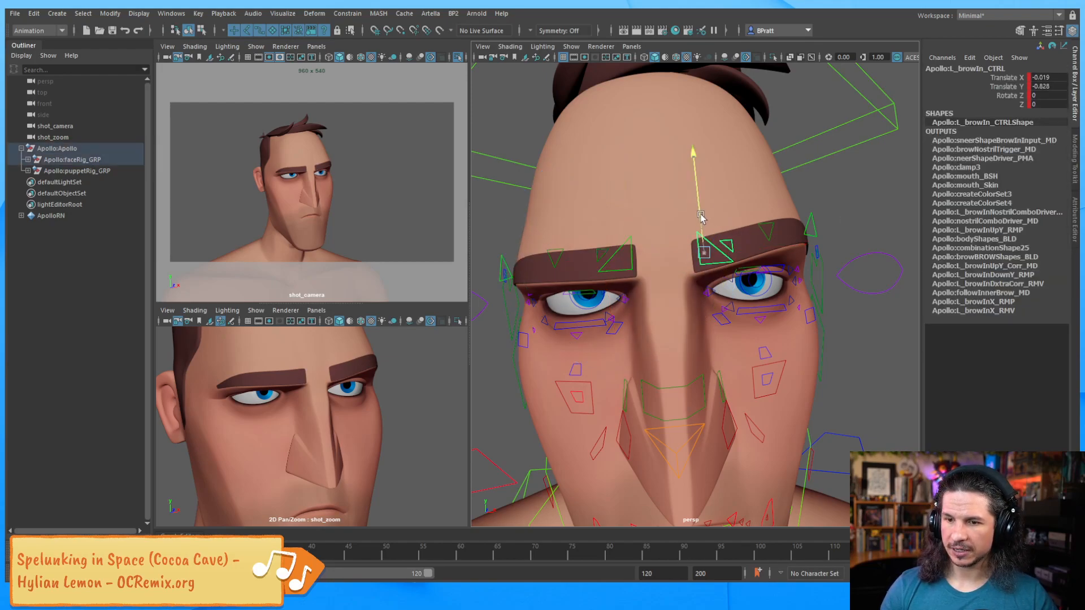
{"action": "left_click_drag", "start_coordinate": [700, 217], "coordinate": [700, 215]}
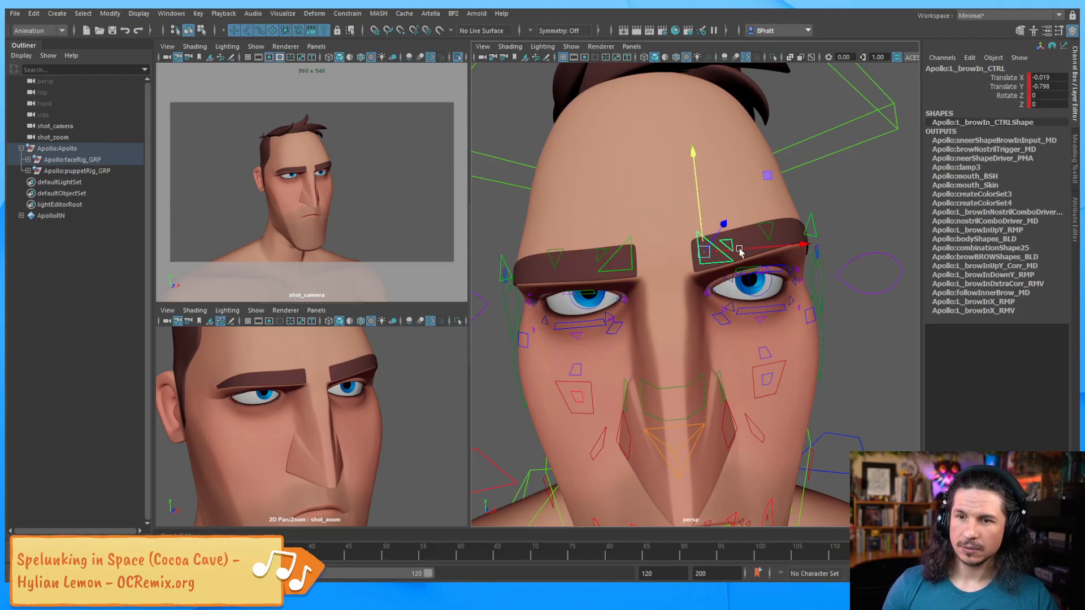
{"action": "left_click", "coordinate": [639, 265]}
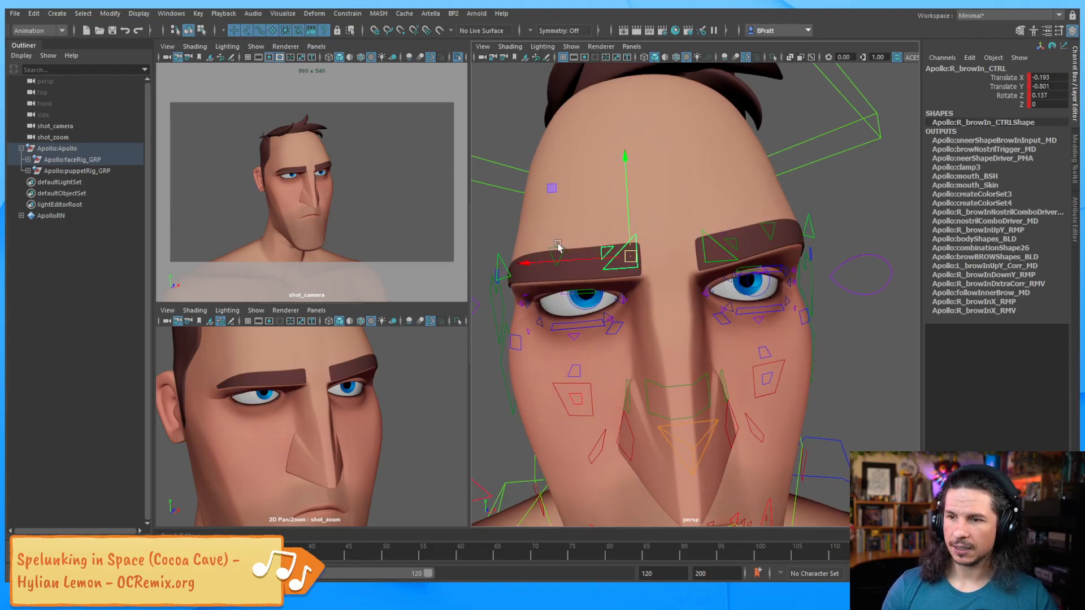
{"action": "left_click_drag", "start_coordinate": [567, 260], "coordinate": [568, 266]}
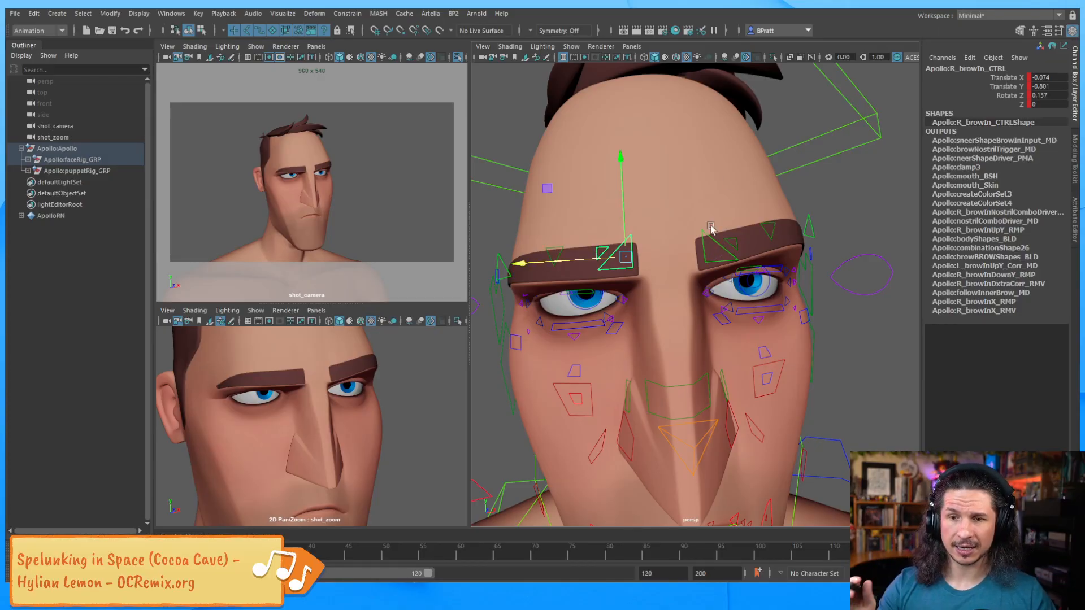
Examine the brows and the right eye's shape from several angles, checking the left mid-brow and right outer corner crease controls.
{"action": "left_click_drag", "start_coordinate": [768, 229], "coordinate": [747, 205], "text": "alt"}
{"action": "left_click", "coordinate": [819, 229]}
{"action": "left_click", "coordinate": [749, 229]}
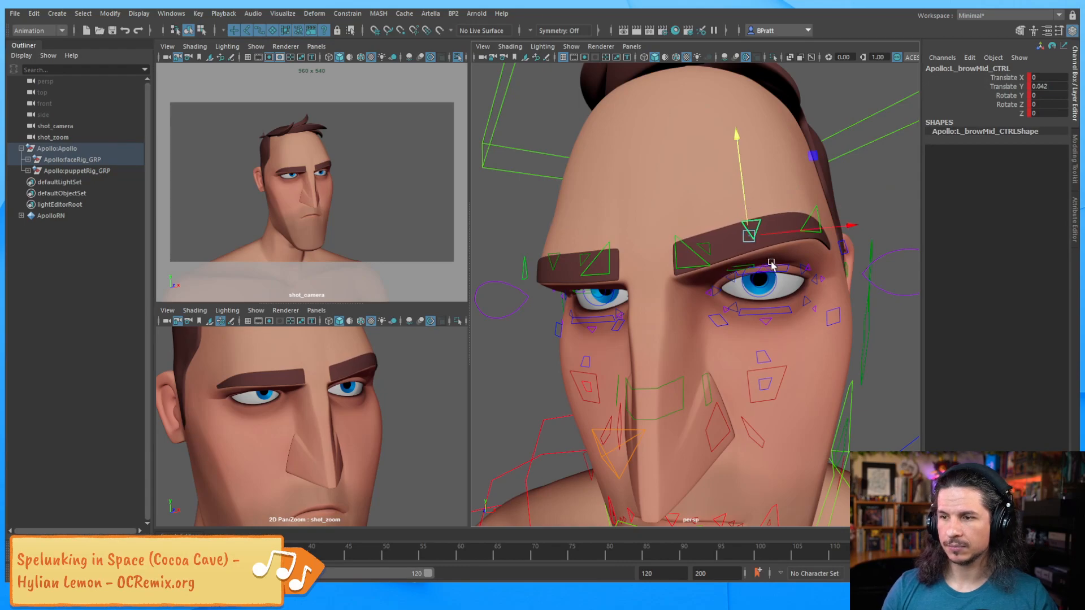
{"action": "left_click_drag", "start_coordinate": [791, 293], "coordinate": [868, 289], "text": "alt"}
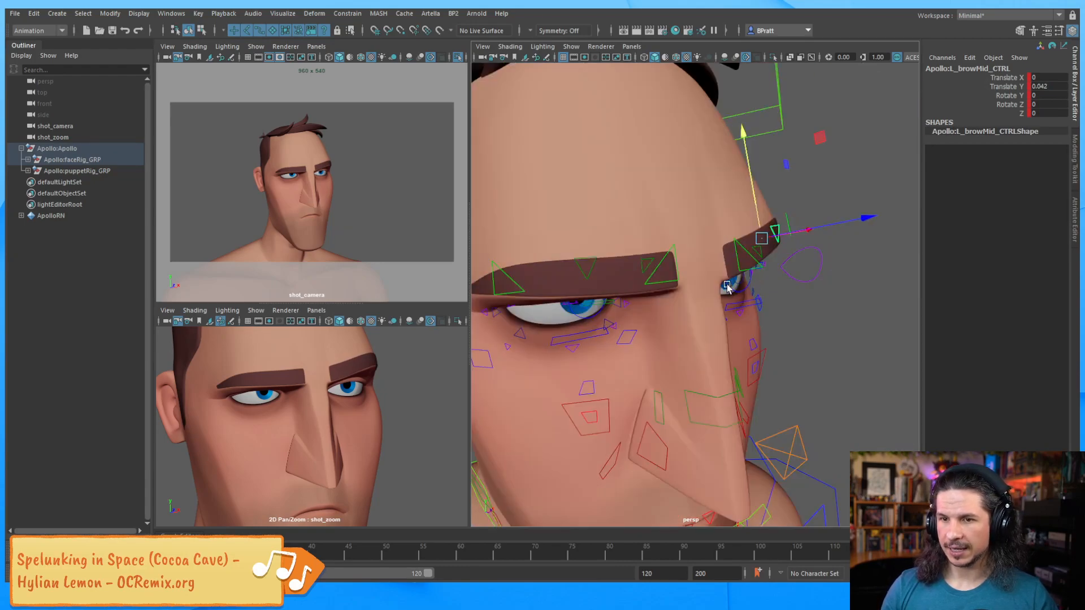
{"action": "right_click_drag", "start_coordinate": [698, 283], "coordinate": [739, 286], "text": "alt"}
{"action": "middle_click_drag", "start_coordinate": [739, 286], "coordinate": [777, 266], "text": "alt"}
{"action": "left_click_drag", "start_coordinate": [777, 265], "coordinate": [585, 324], "text": "alt"}
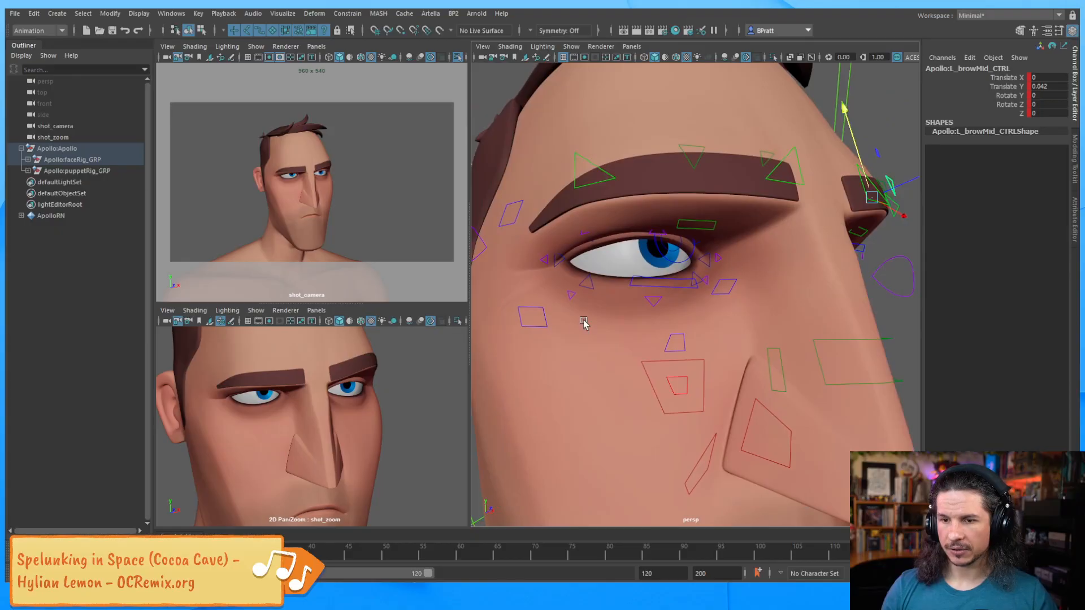
{"action": "left_click_drag", "start_coordinate": [668, 320], "coordinate": [644, 334], "text": "alt"}
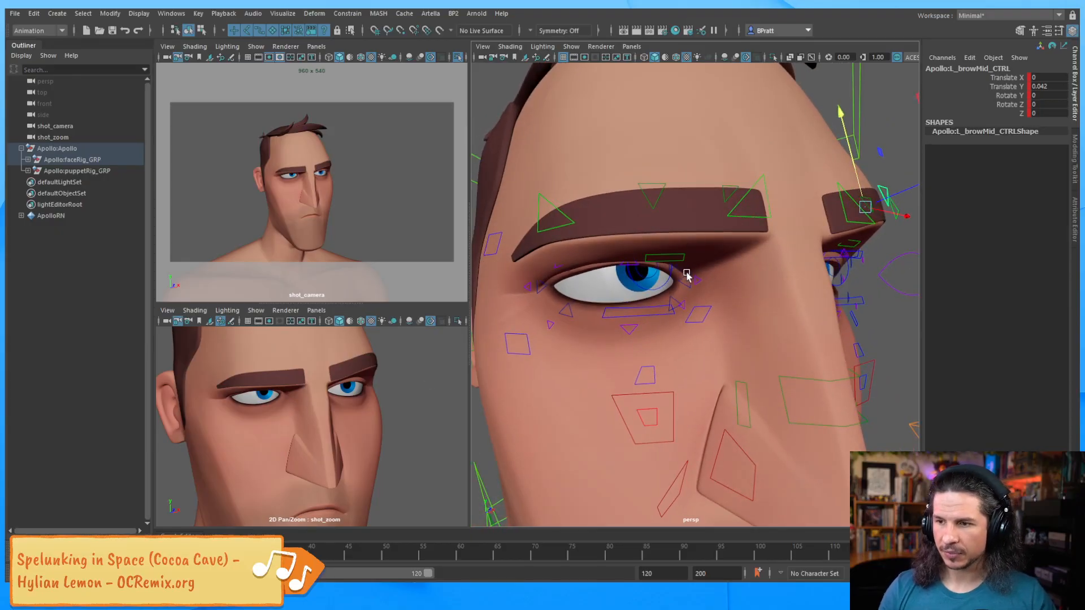
{"action": "left_click", "coordinate": [677, 287]}
{"action": "left_click", "coordinate": [536, 287]}
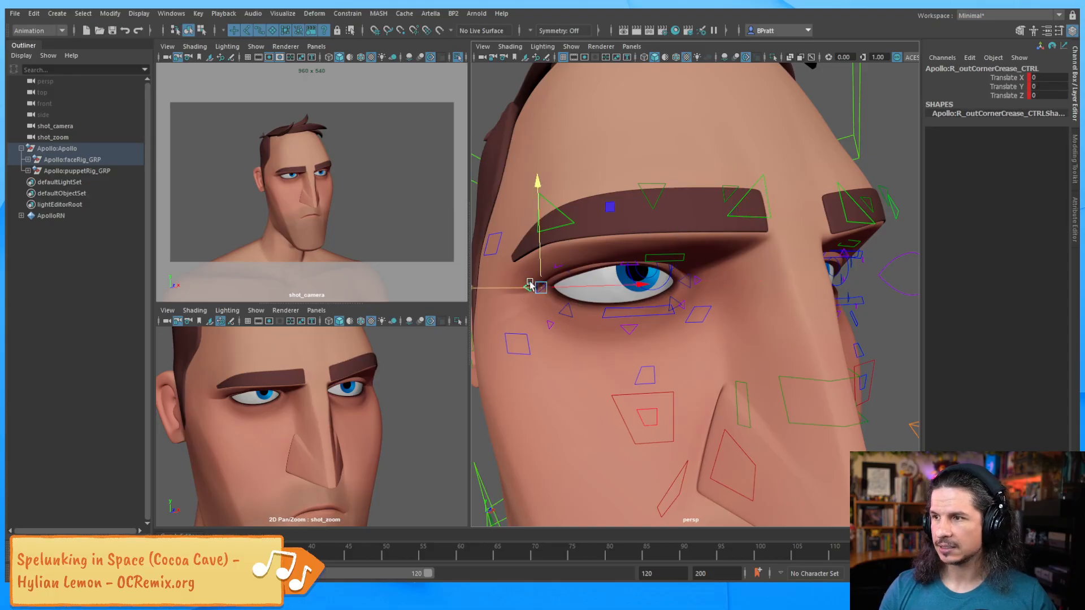
{"action": "key", "text": "q"}
{"action": "right_click_drag", "start_coordinate": [569, 232], "coordinate": [621, 267], "text": "alt"}
{"action": "middle_click_drag", "start_coordinate": [621, 268], "coordinate": [679, 288], "text": "alt"}
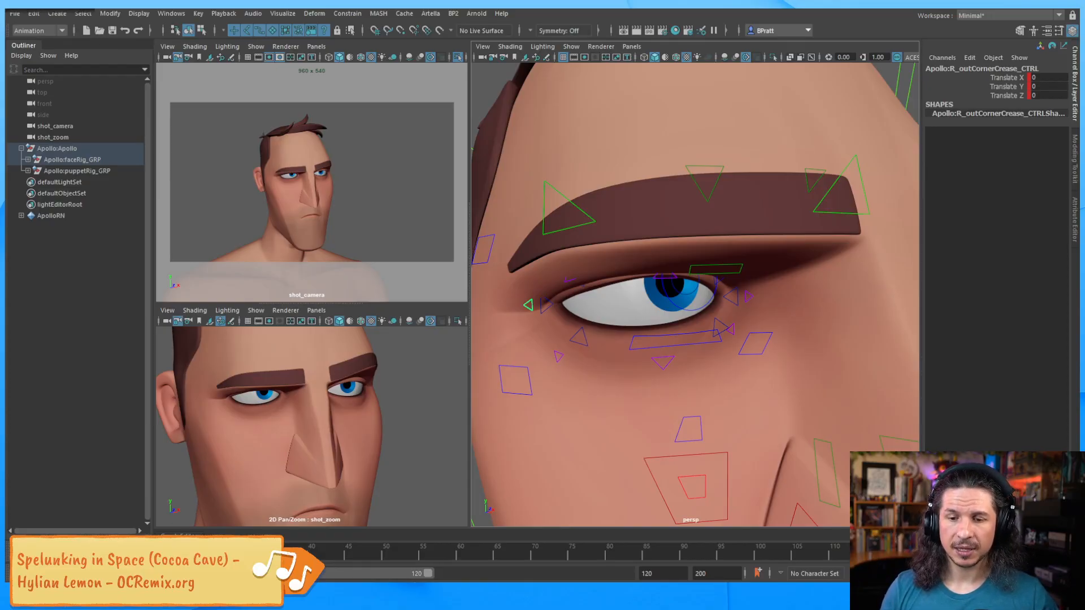
Switch to Clip Studio Paint and sketch a wide-open eye with a narrow pupil and a thin arched brow on the blank canvas.
{"action": "key", "text": "alt+Tab"}
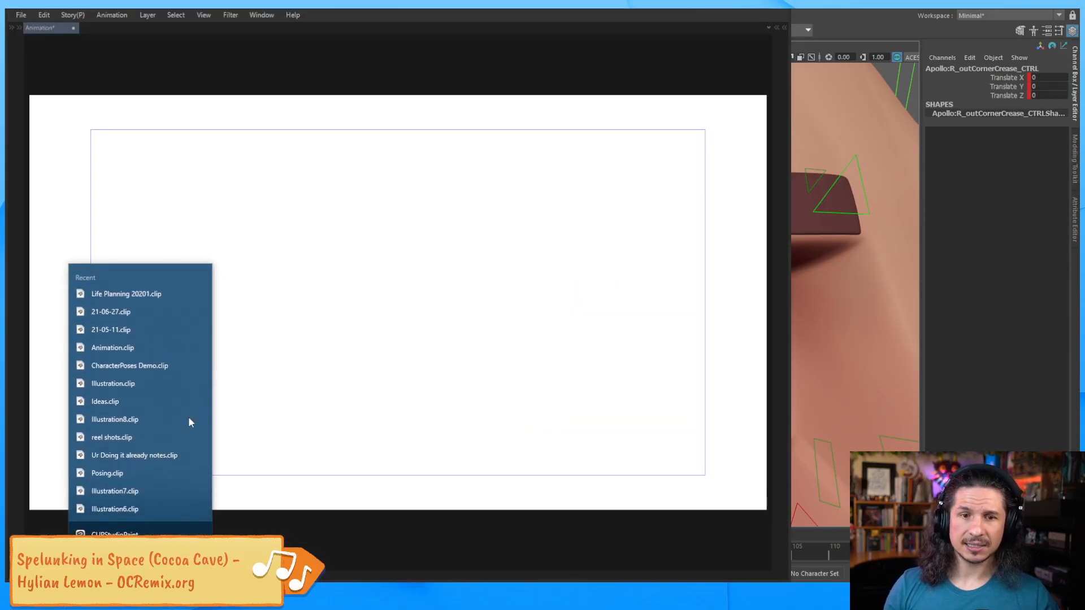
{"action": "left_click", "coordinate": [773, 9]}
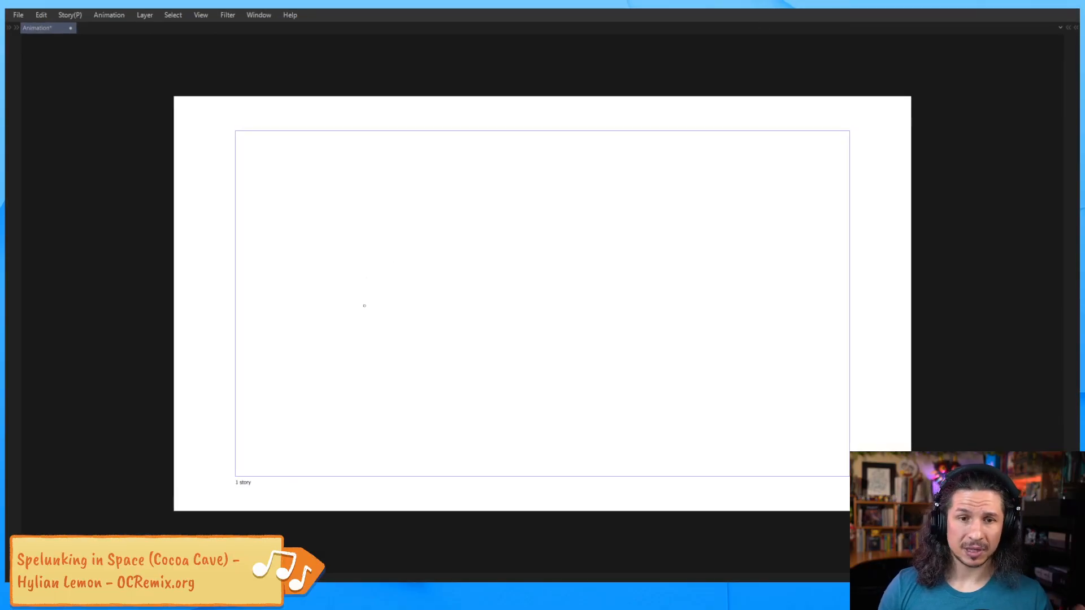
{"action": "mouse_move", "coordinate": [341, 313]}
{"action": "left_mouse_down"}
{"action": "mouse_move", "coordinate": [395, 256]}
{"action": "mouse_move", "coordinate": [451, 279]}
{"action": "left_mouse_up"}
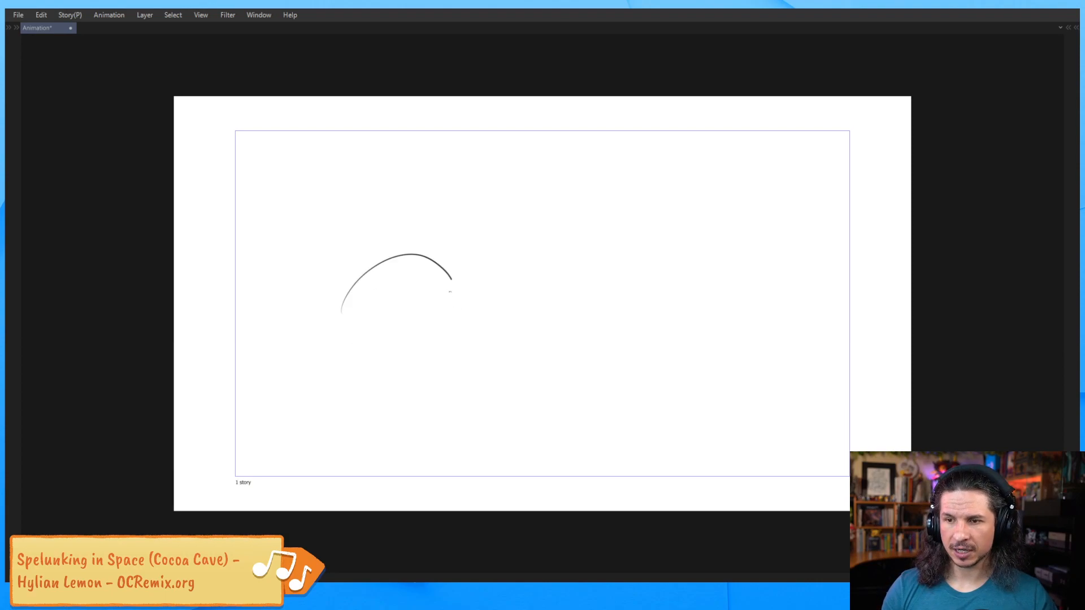
{"action": "left_click_drag", "start_coordinate": [451, 291], "coordinate": [350, 333]}
{"action": "key", "text": "ctrl+z"}
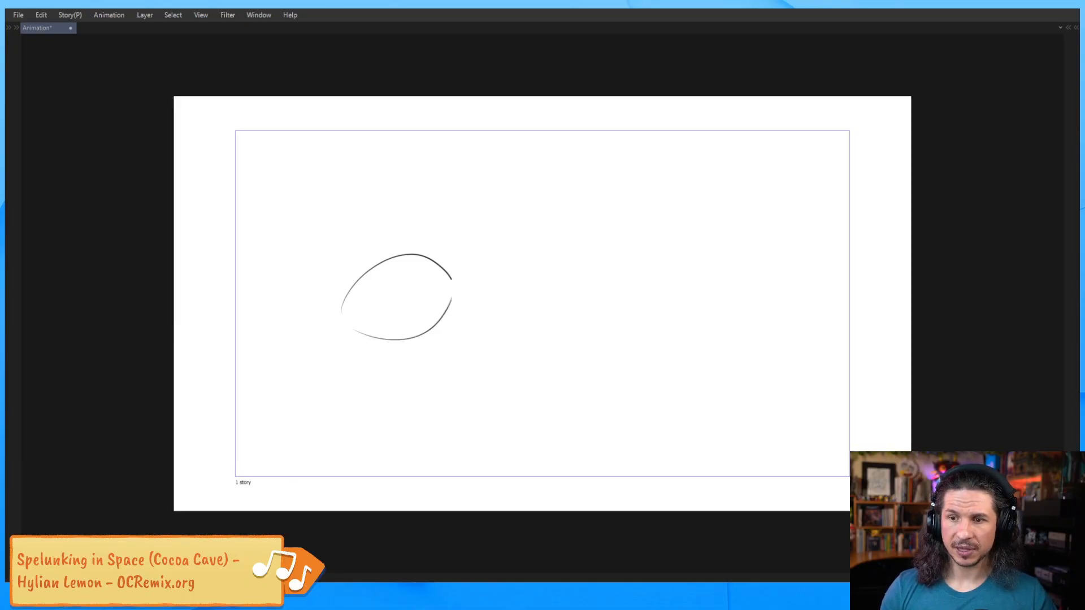
{"action": "left_click_drag", "start_coordinate": [434, 279], "coordinate": [433, 310]}
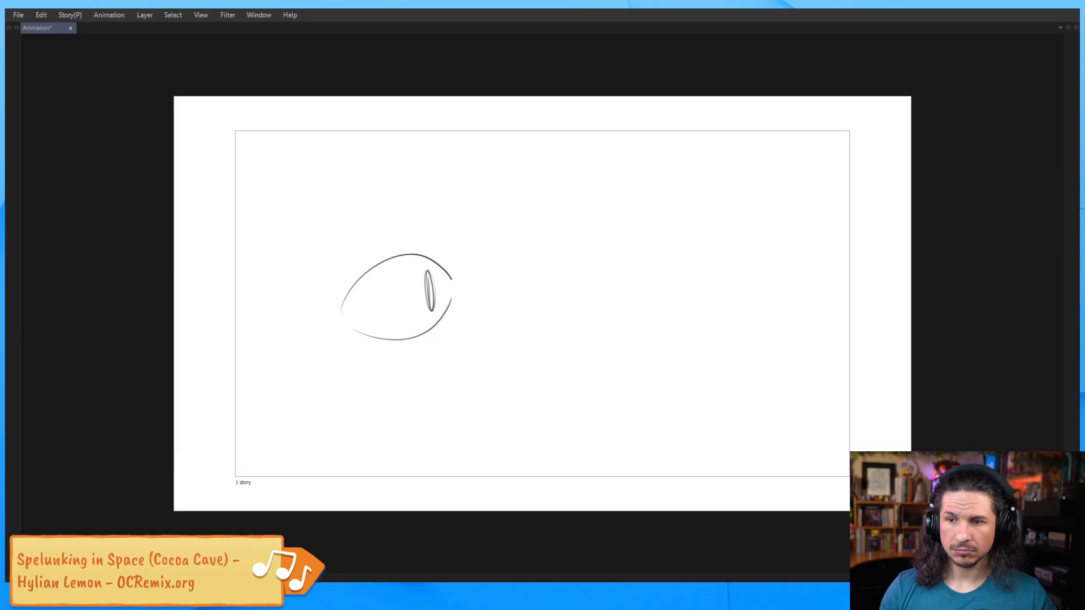
{"action": "left_click_drag", "start_coordinate": [342, 286], "coordinate": [464, 199]}
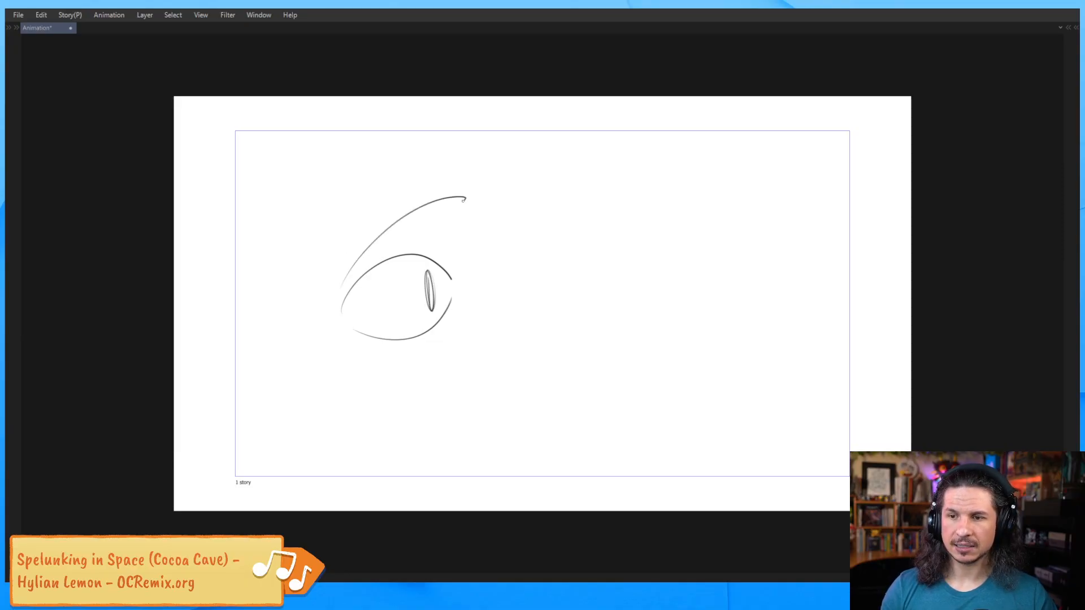
{"action": "left_click_drag", "start_coordinate": [411, 226], "coordinate": [342, 289]}
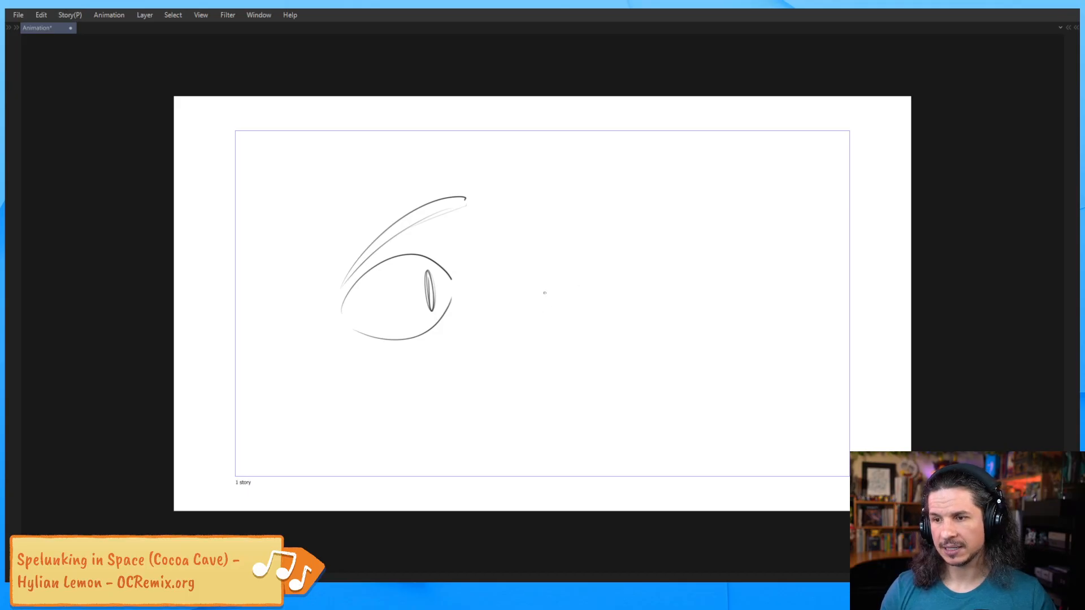
Sketch a second, narrower eye beside the first, with a flatter upper lid, angled inner corner, slim dark pupil and arched brow.
{"action": "left_click_drag", "start_coordinate": [534, 307], "coordinate": [638, 255]}
{"action": "key", "text": "ctrl+z"}
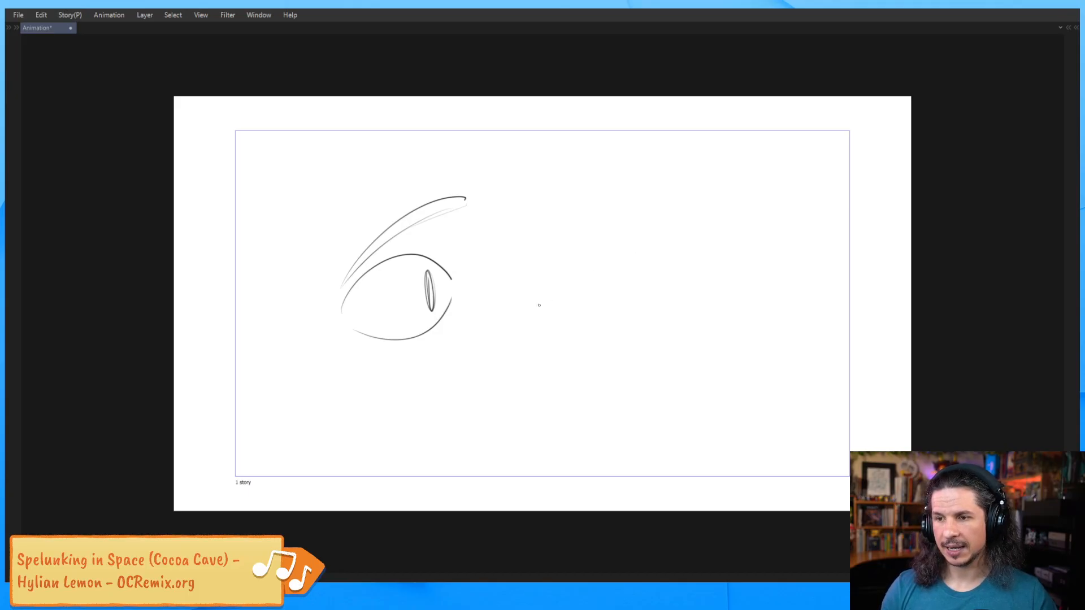
{"action": "left_click_drag", "start_coordinate": [532, 309], "coordinate": [650, 268]}
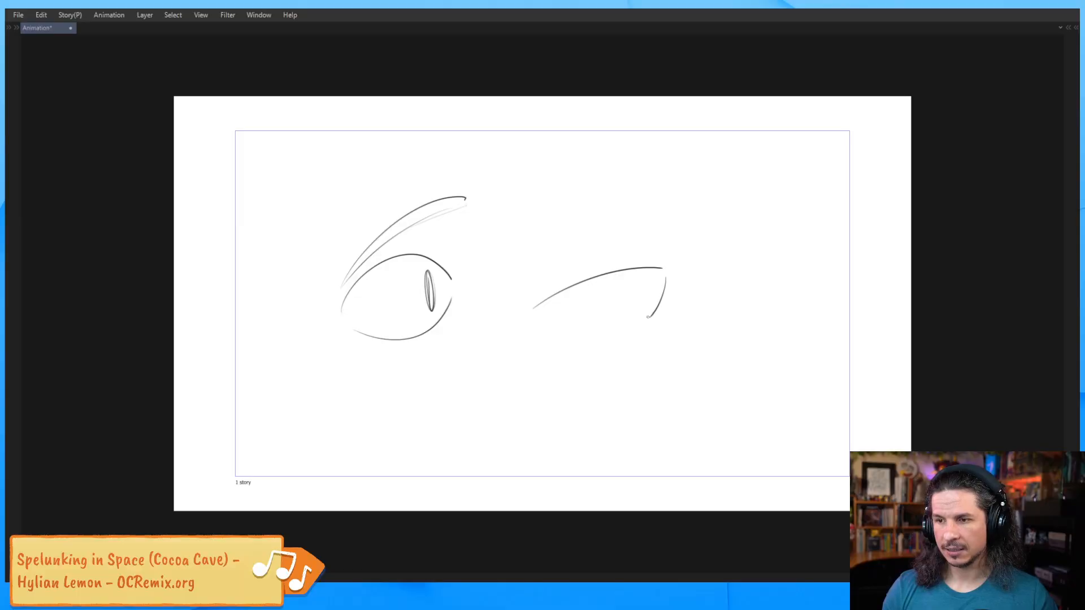
{"action": "left_click_drag", "start_coordinate": [548, 318], "coordinate": [650, 320]}
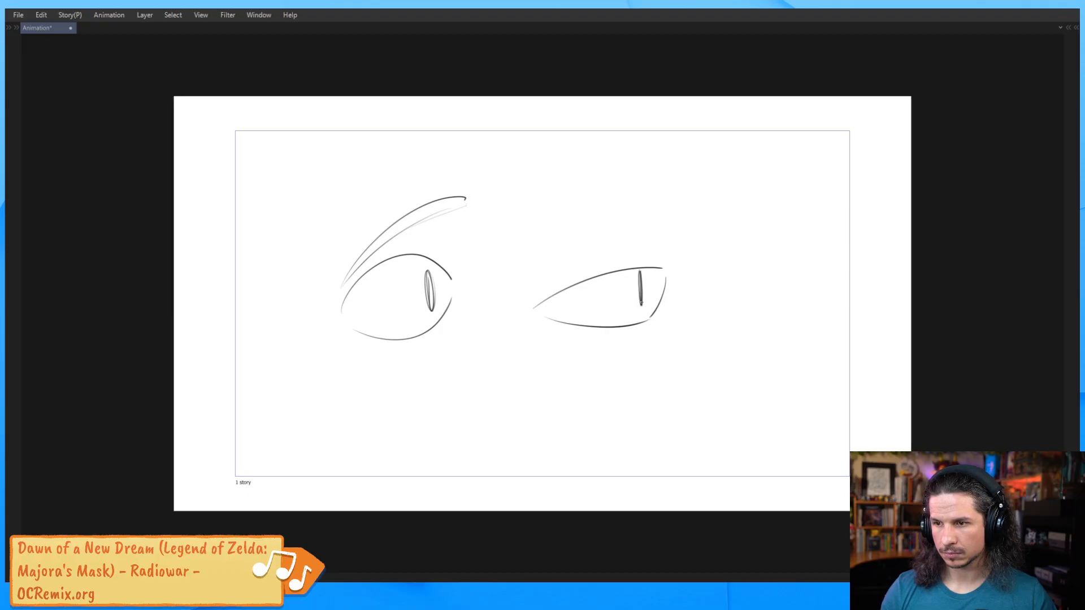
{"action": "left_click_drag", "start_coordinate": [637, 272], "coordinate": [639, 308]}
{"action": "left_click_drag", "start_coordinate": [537, 294], "coordinate": [674, 226]}
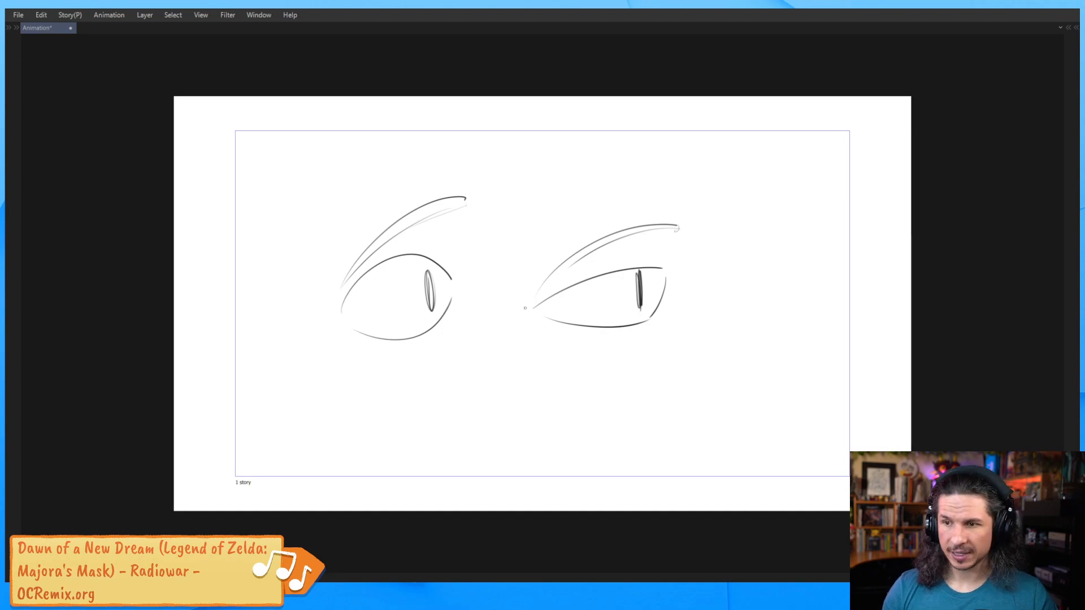
{"action": "mouse_move", "coordinate": [525, 308]}
{"action": "left_mouse_down"}
{"action": "mouse_move", "coordinate": [721, 266]}
{"action": "mouse_move", "coordinate": [556, 330]}
{"action": "left_mouse_up"}
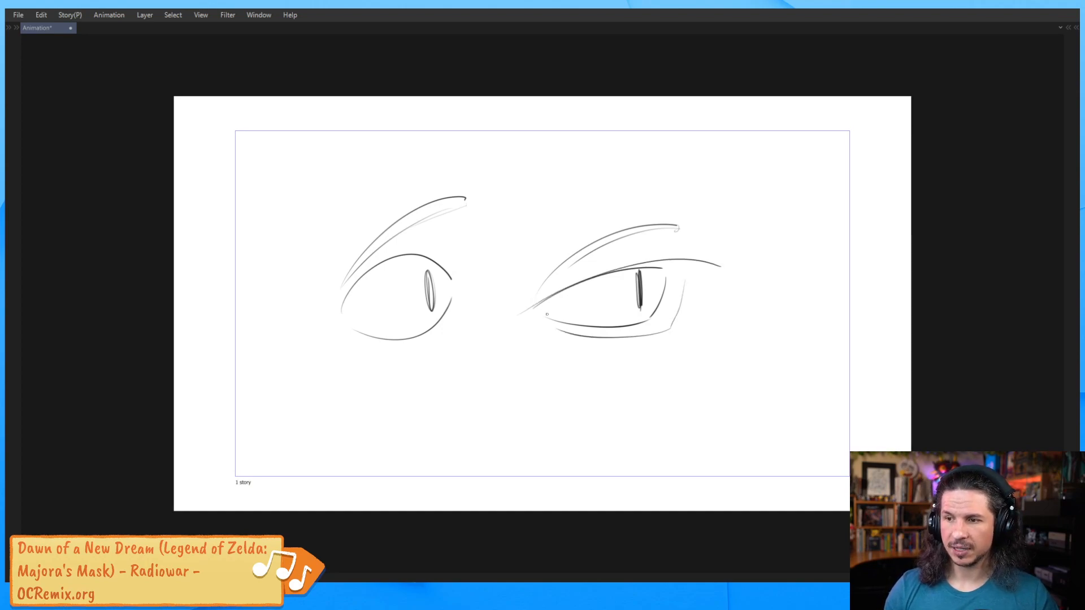
{"action": "key", "text": "ctrl+z"}
{"action": "key", "text": "ctrl+z"}
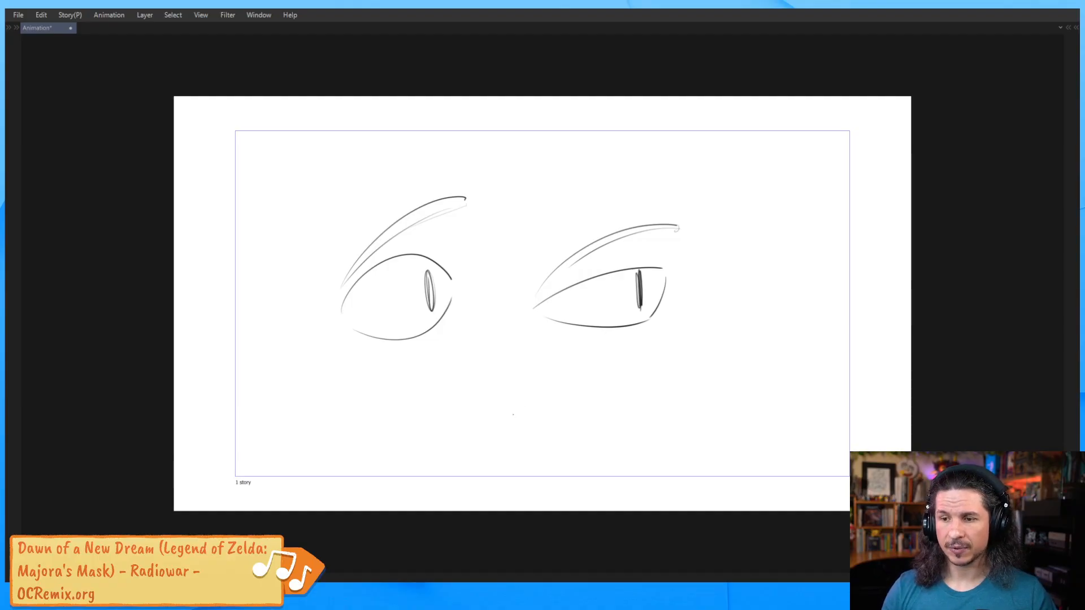
Sketch three small mouth shapes in a row below the eyes: a plain oval, a notched-lip shape and a slanted half-moon.
{"action": "left_click_drag", "start_coordinate": [494, 418], "coordinate": [561, 406]}
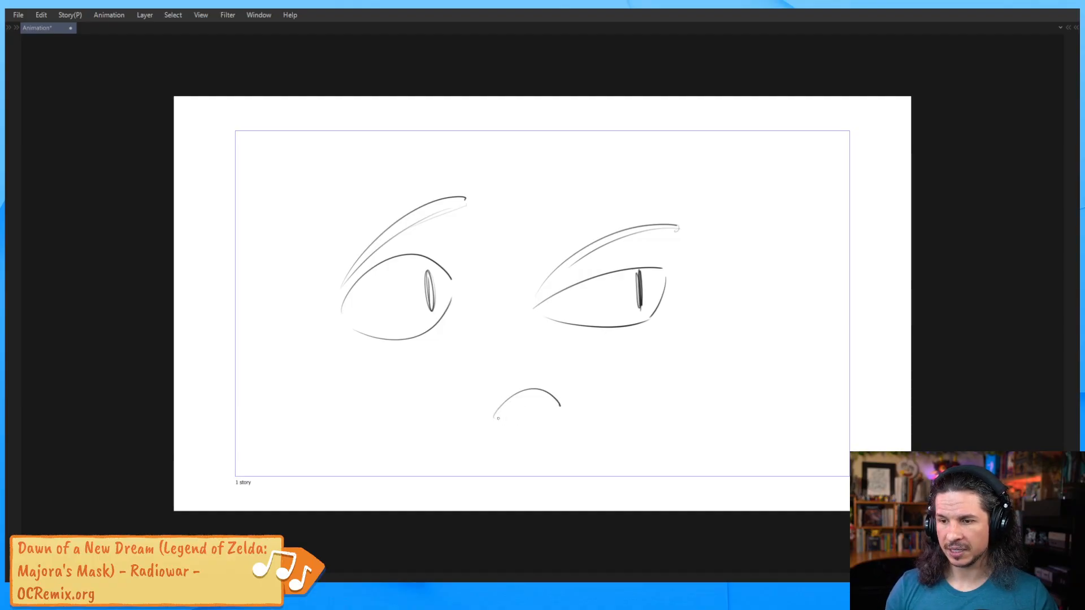
{"action": "left_click_drag", "start_coordinate": [498, 418], "coordinate": [558, 414]}
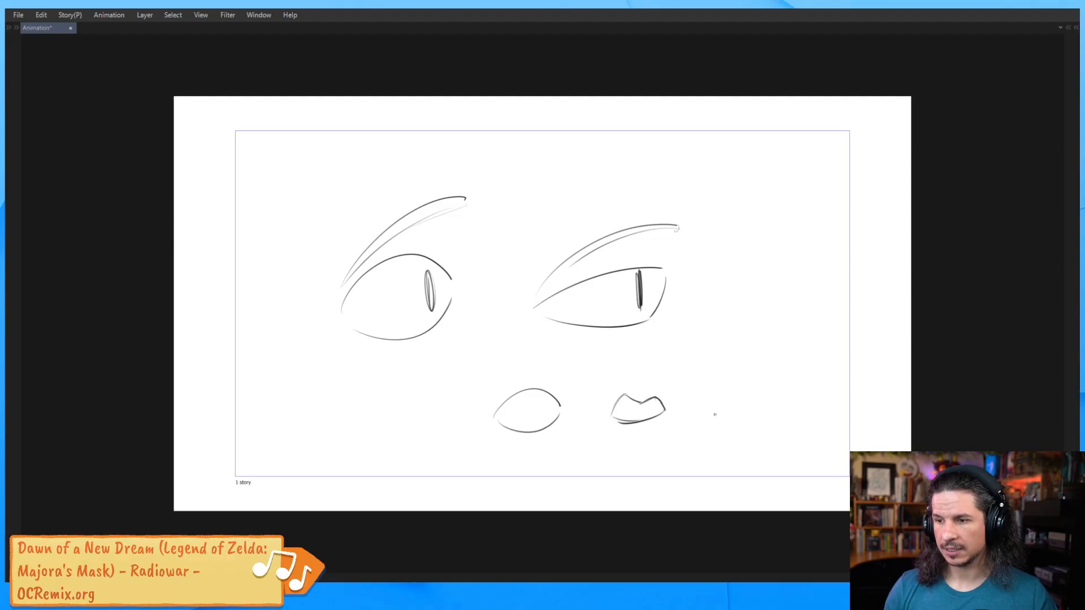
{"action": "left_click_drag", "start_coordinate": [712, 416], "coordinate": [782, 407]}
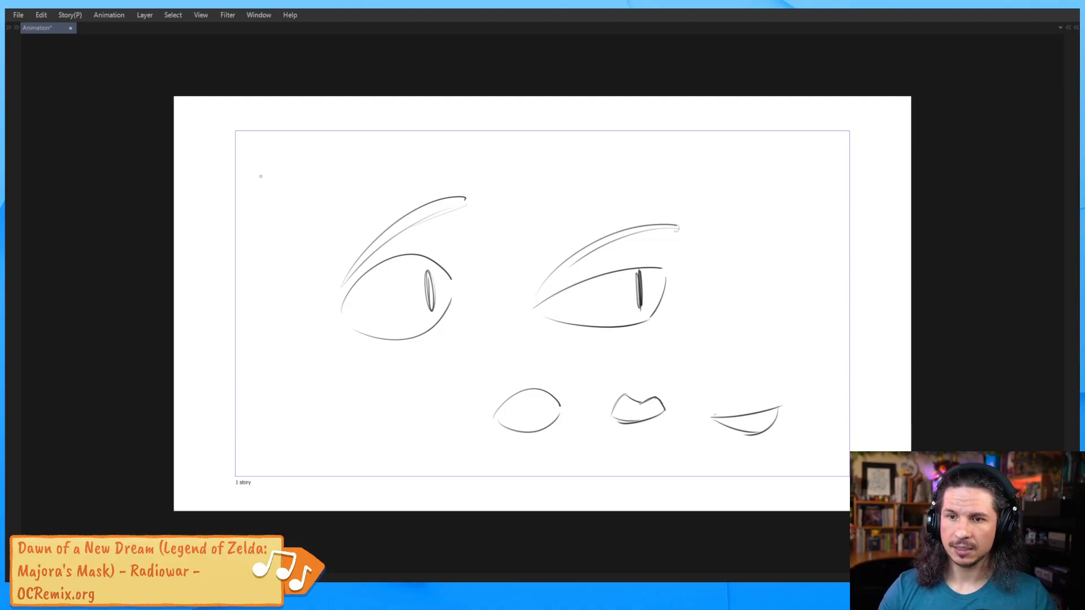
{"action": "left_click_drag", "start_coordinate": [274, 145], "coordinate": [275, 233]}
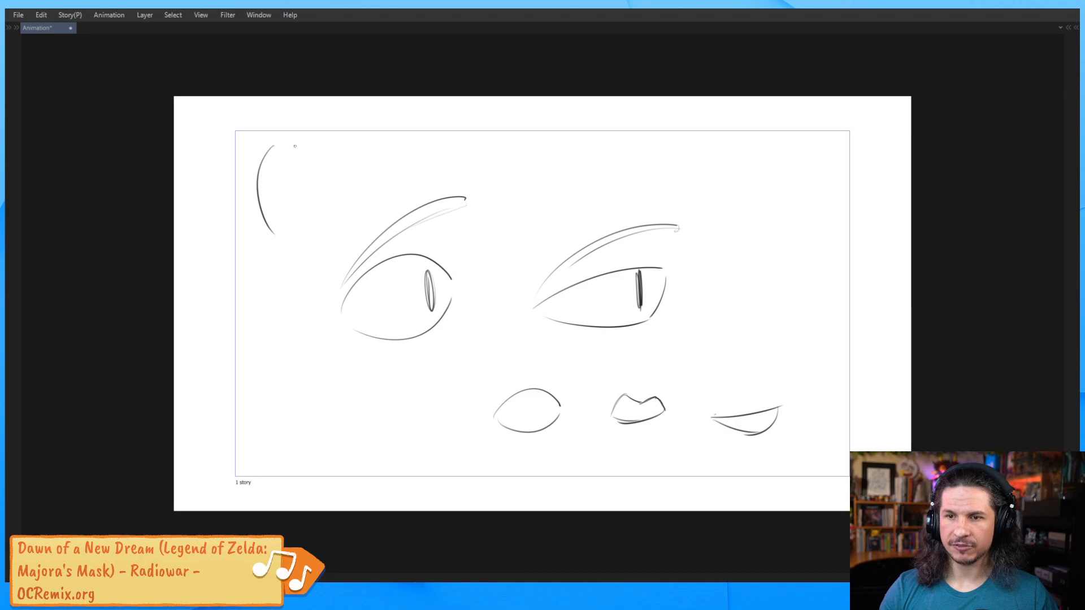
{"action": "left_click_drag", "start_coordinate": [295, 146], "coordinate": [290, 225]}
{"action": "key", "text": "ctrl+z"}
{"action": "key", "text": "ctrl+z"}
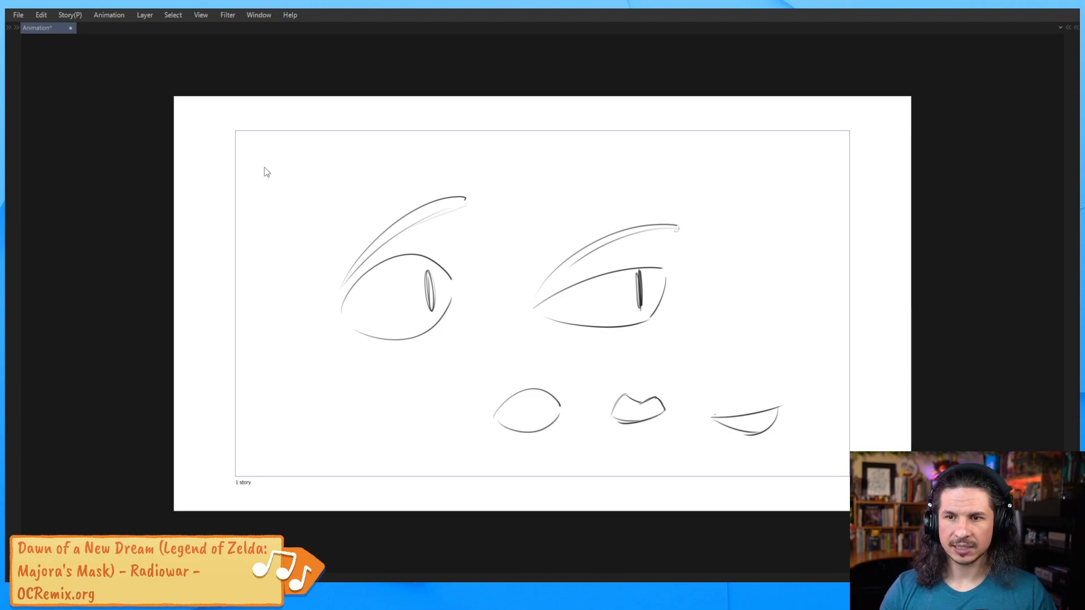
Sketch three line pairs above the eyes: a straight against an angle, a straight against a curve, and two opposing curves.
{"action": "left_click_drag", "start_coordinate": [265, 149], "coordinate": [259, 238]}
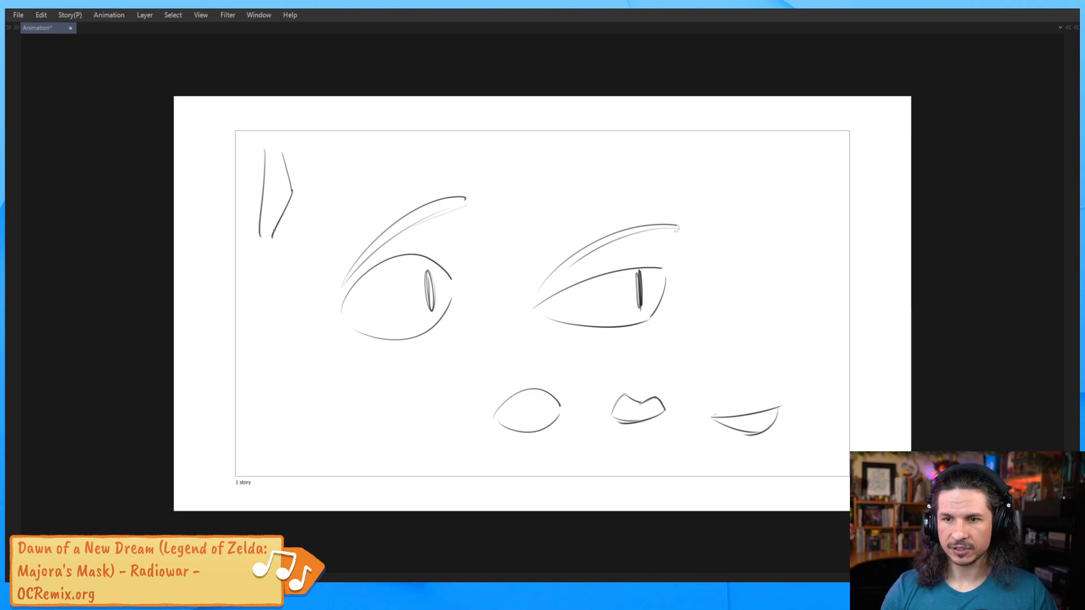
{"action": "left_click_drag", "start_coordinate": [353, 149], "coordinate": [349, 215]}
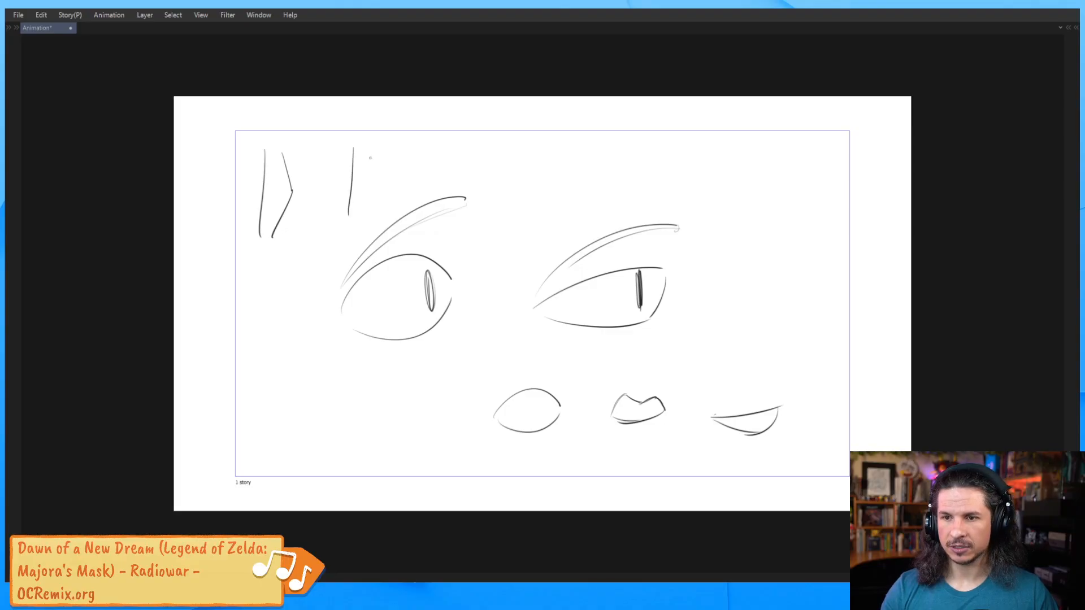
{"action": "left_click_drag", "start_coordinate": [377, 160], "coordinate": [354, 215]}
{"action": "left_click_drag", "start_coordinate": [521, 139], "coordinate": [517, 219]}
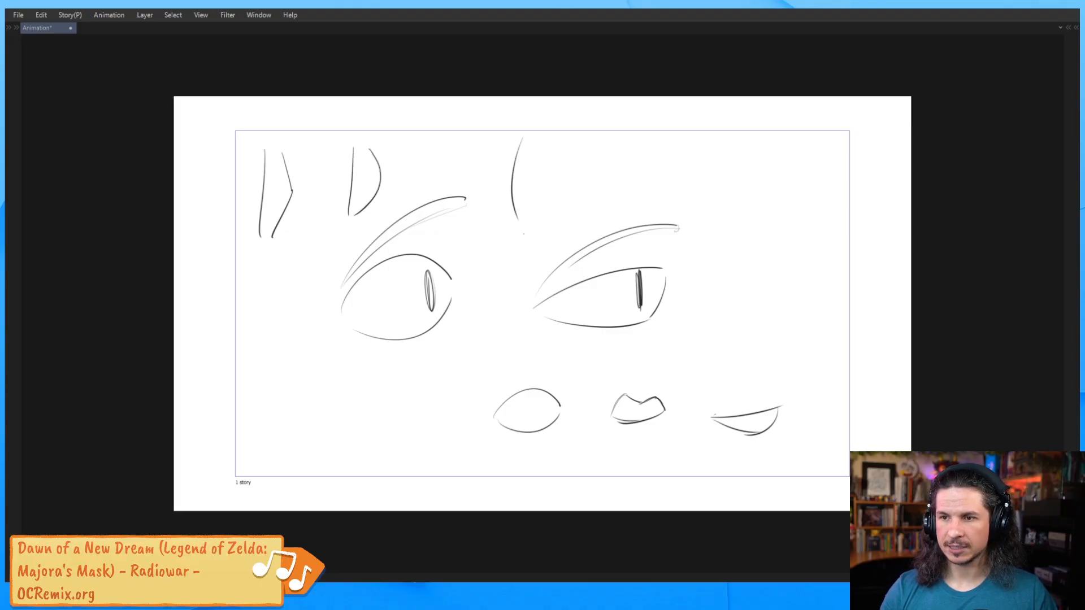
{"action": "left_click_drag", "start_coordinate": [543, 140], "coordinate": [520, 239]}
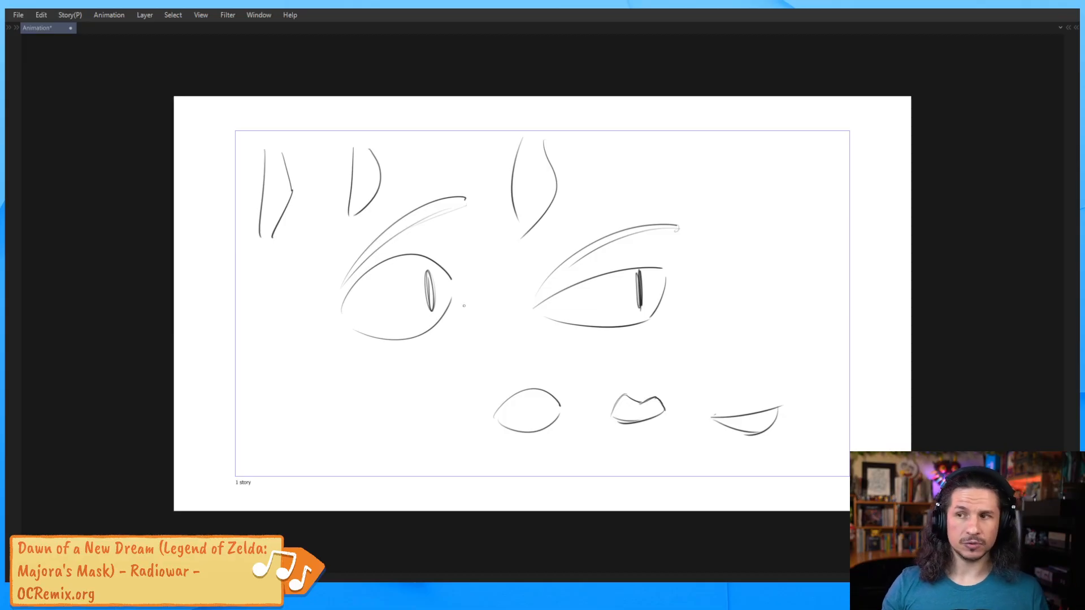
Switch back to Maya and examine the shape of the character's left eye up close.
{"action": "left_click", "coordinate": [1052, 10]}
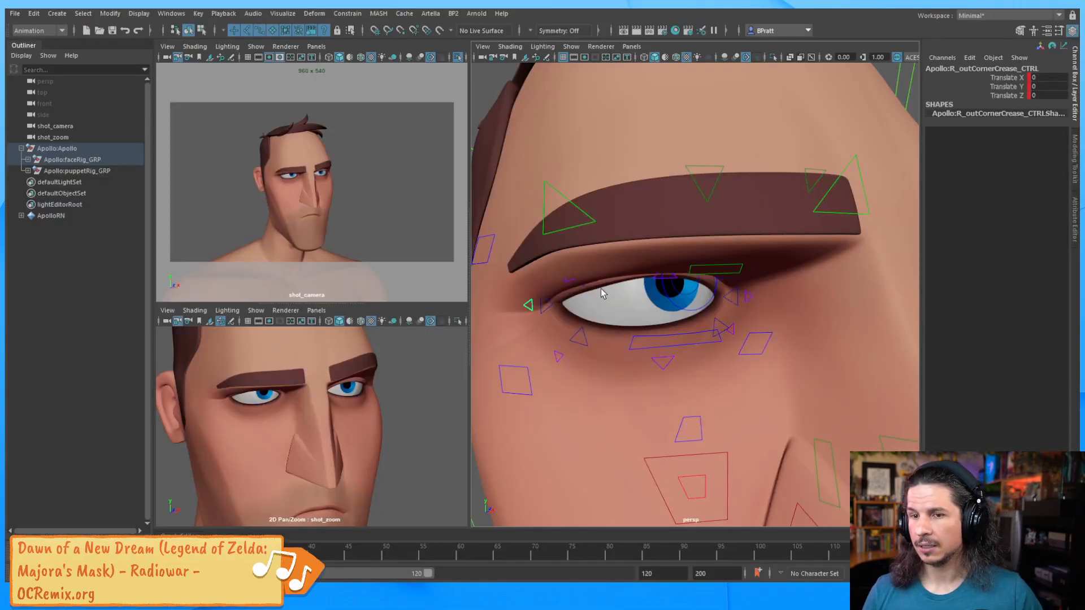
{"action": "middle_click_drag", "start_coordinate": [838, 250], "coordinate": [719, 269], "text": "alt"}
{"action": "left_click_drag", "start_coordinate": [719, 269], "coordinate": [763, 310], "text": "alt"}
{"action": "middle_click_drag", "start_coordinate": [763, 311], "coordinate": [642, 325], "text": "alt"}
{"action": "right_click_drag", "start_coordinate": [641, 324], "coordinate": [707, 320], "text": "alt"}
{"action": "left_click_drag", "start_coordinate": [678, 322], "coordinate": [697, 334], "text": "alt"}
{"action": "right_click_drag", "start_coordinate": [698, 334], "coordinate": [741, 319], "text": "alt"}
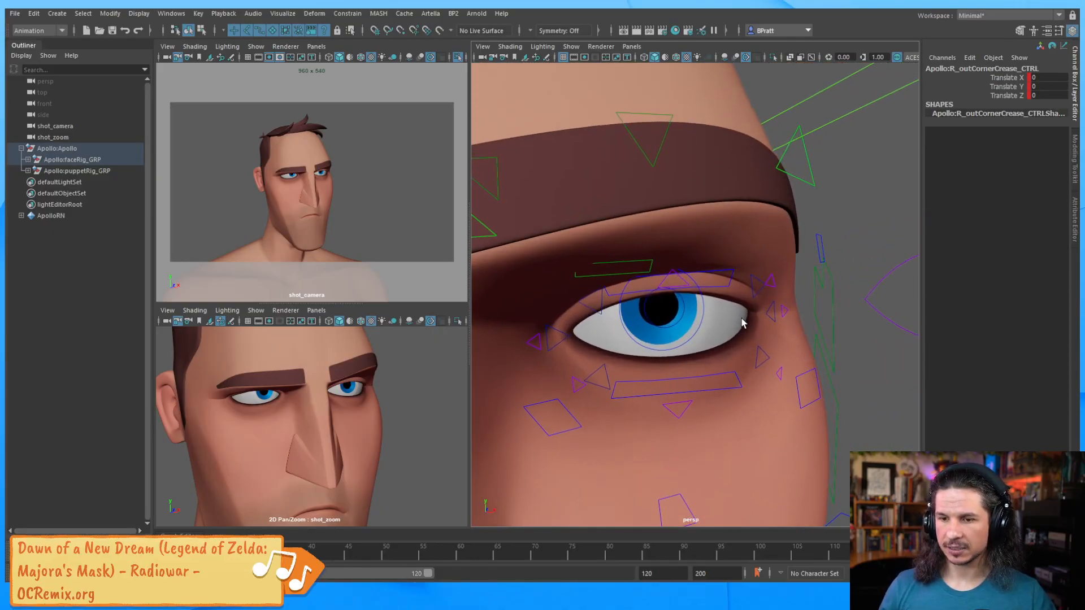
{"action": "left_click_drag", "start_coordinate": [741, 319], "coordinate": [717, 316], "text": "alt"}
Raise the left eye's inner and outer lid corner controls together to a Translate Y of 0.081.
{"action": "left_click", "coordinate": [559, 329]}
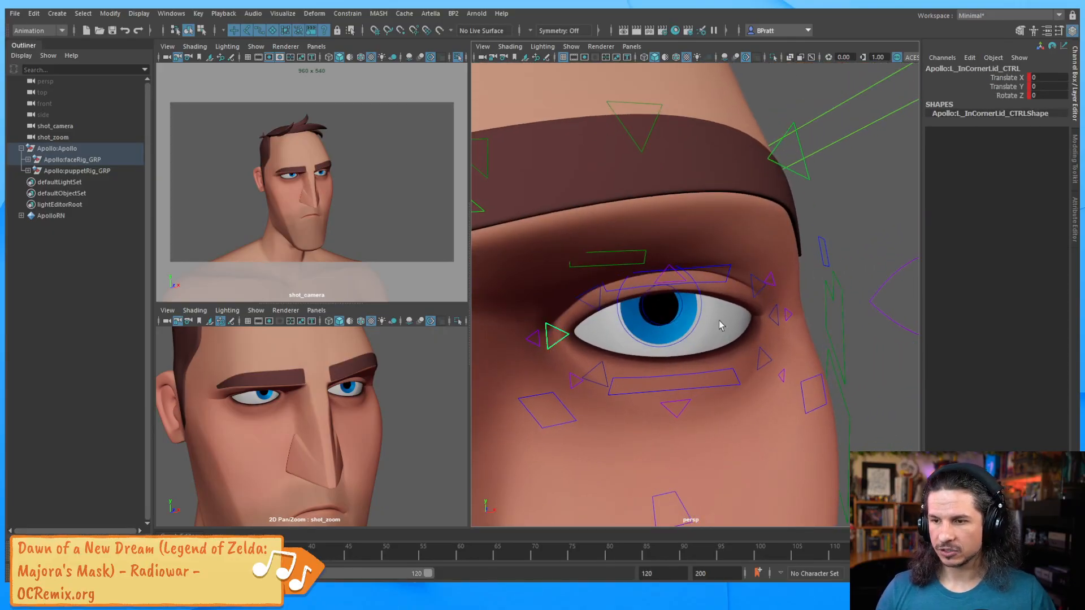
{"action": "left_click", "coordinate": [773, 320], "text": "shift"}
{"action": "key", "text": "w"}
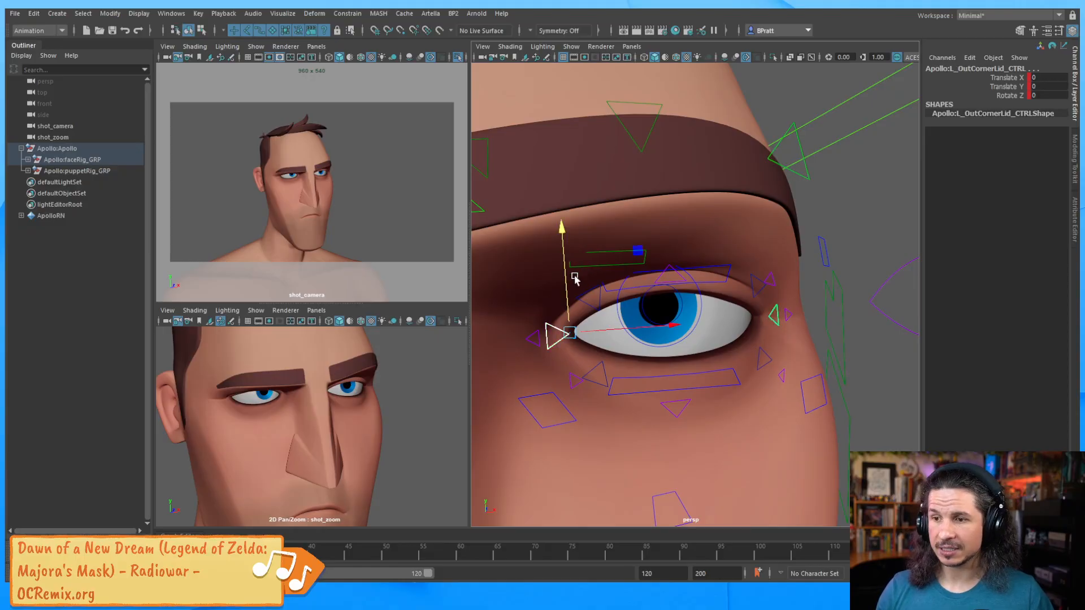
{"action": "left_click", "coordinate": [714, 270]}
{"action": "left_click", "coordinate": [709, 270]}
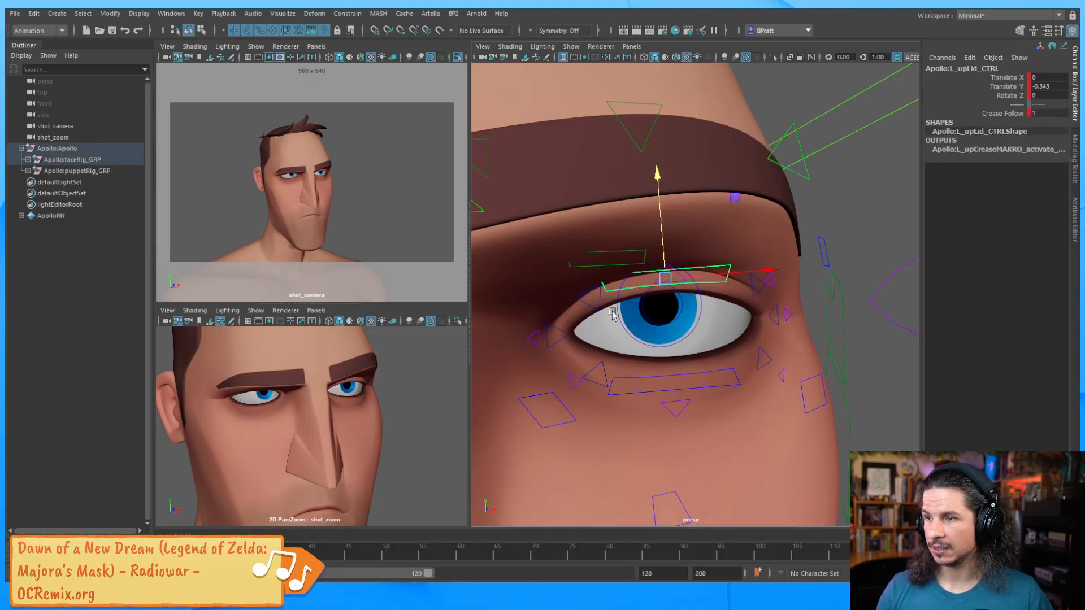
{"action": "left_click", "coordinate": [559, 328]}
{"action": "left_click", "coordinate": [772, 316], "text": "shift"}
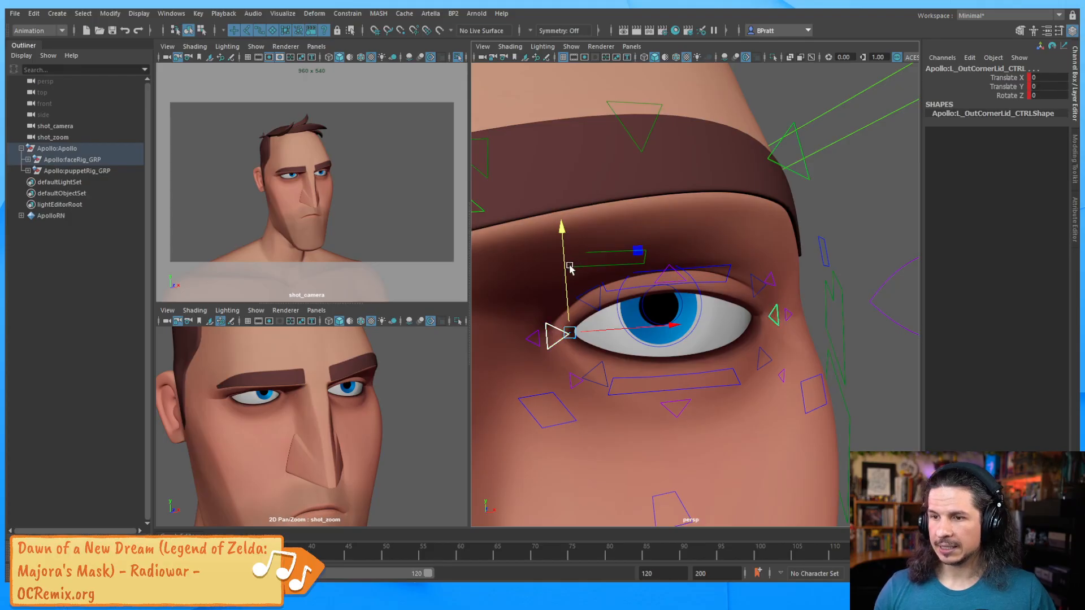
{"action": "left_click_drag", "start_coordinate": [570, 269], "coordinate": [567, 271]}
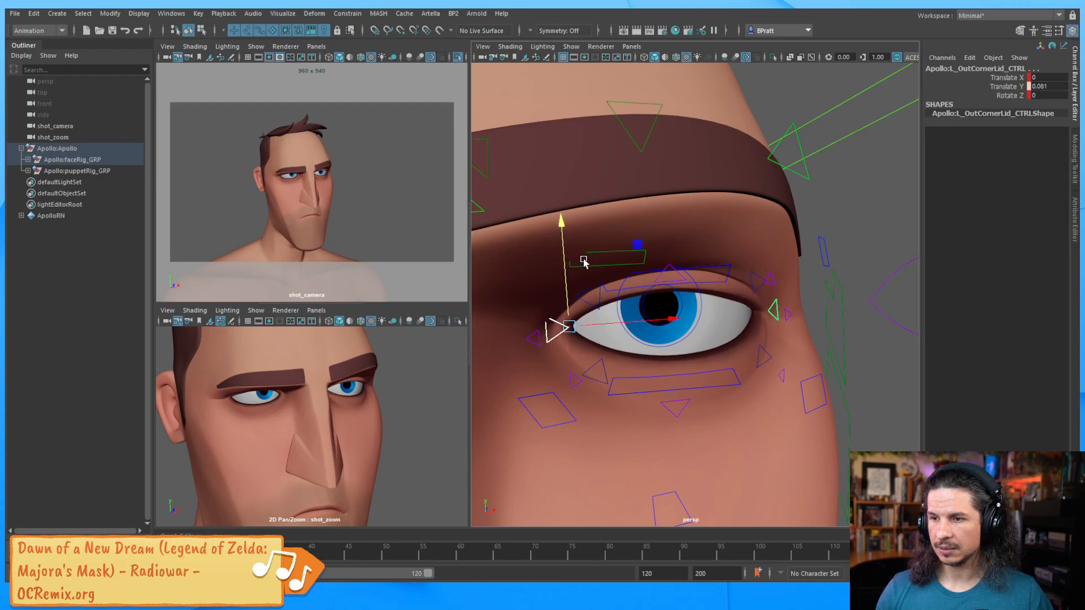
Tilt the left upper lid to Rotate Z -5.424 and shift it to Translate X -0.077, Y -0.403.
{"action": "left_click", "coordinate": [754, 283]}
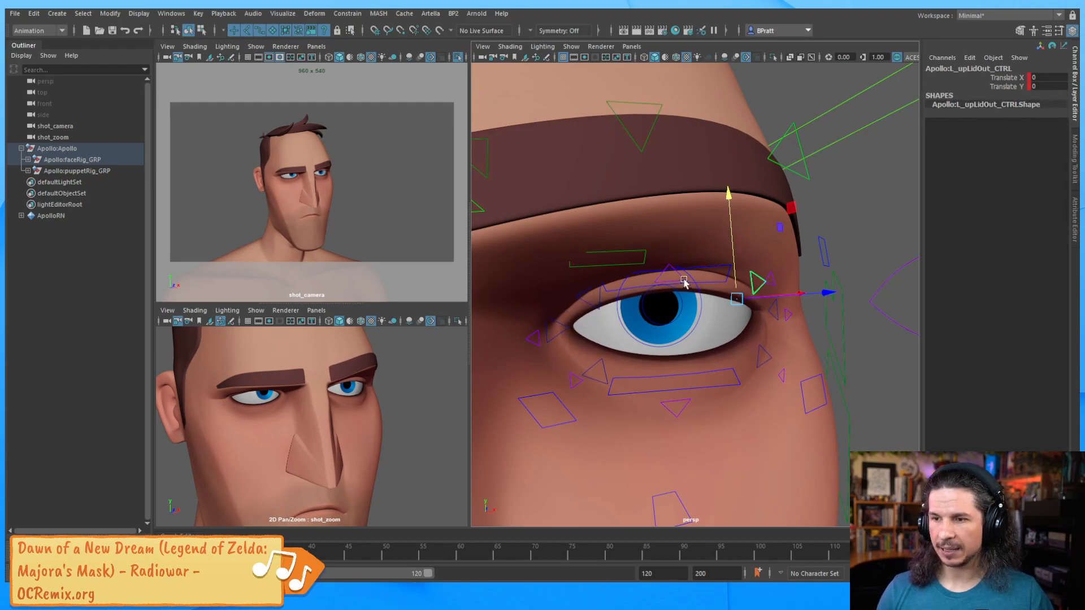
{"action": "left_click", "coordinate": [716, 283]}
{"action": "key", "text": "e"}
{"action": "mouse_move", "coordinate": [738, 284]}
{"action": "left_mouse_down"}
{"action": "mouse_move", "coordinate": [757, 315]}
{"action": "mouse_move", "coordinate": [735, 300]}
{"action": "left_mouse_up"}
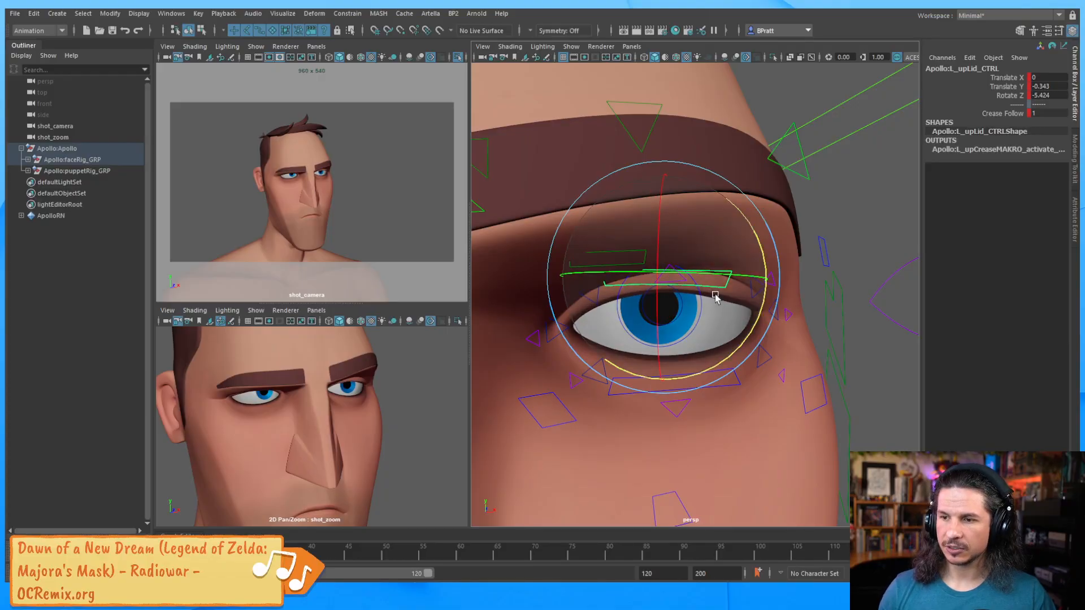
{"action": "key", "text": "w"}
{"action": "left_click_drag", "start_coordinate": [742, 205], "coordinate": [730, 207]}
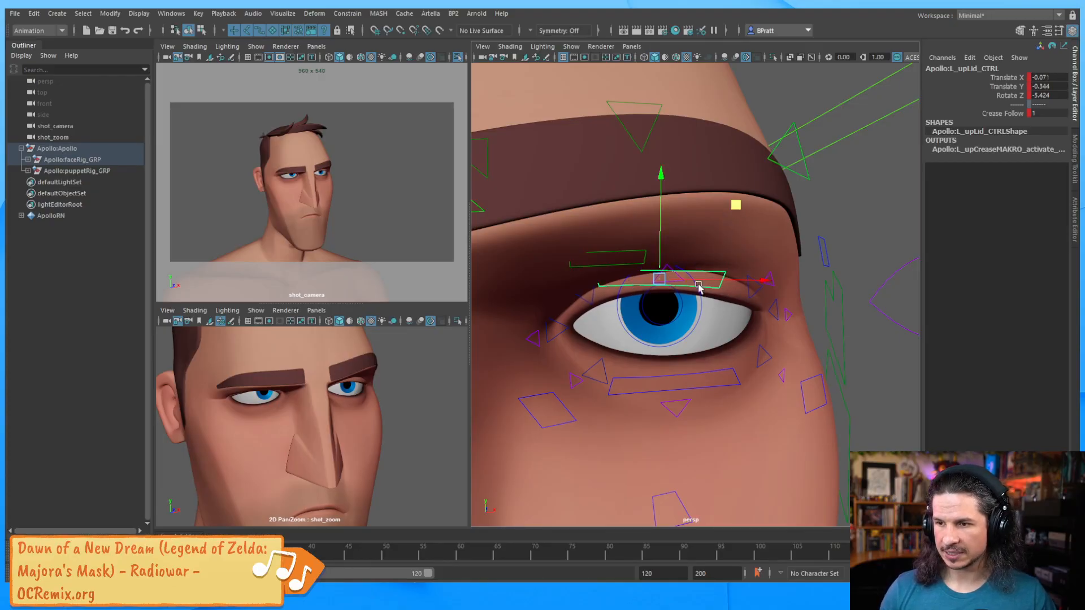
{"action": "left_click_drag", "start_coordinate": [661, 214], "coordinate": [662, 221]}
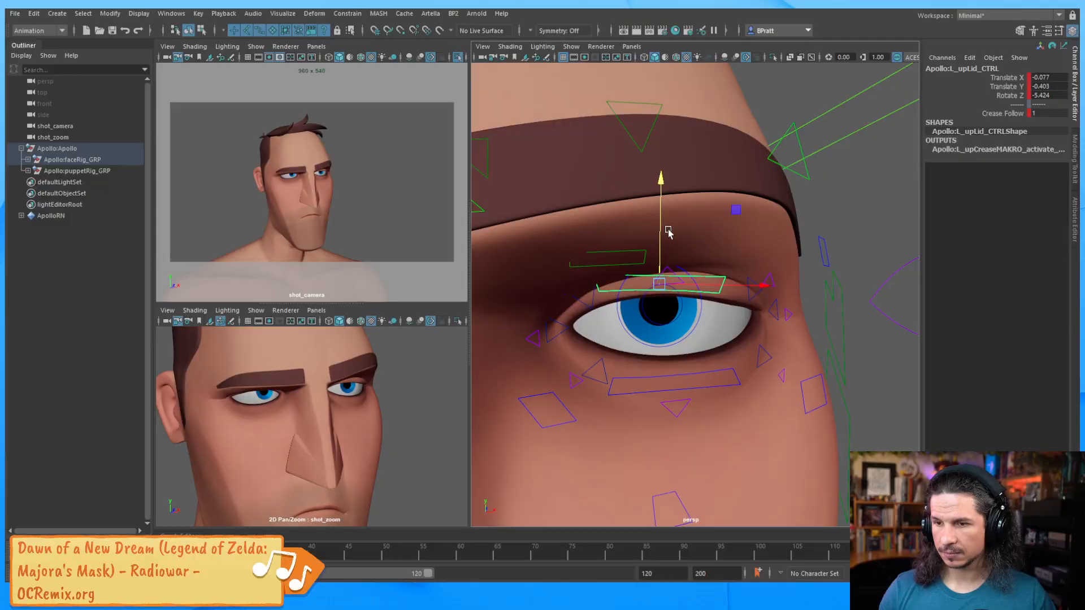
{"action": "left_click", "coordinate": [667, 277]}
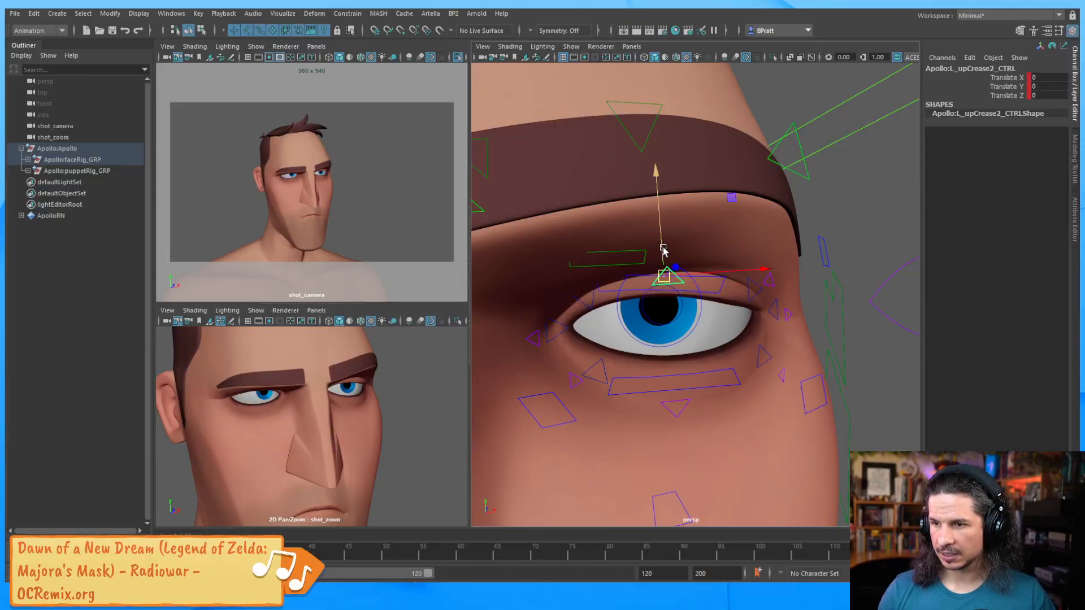
{"action": "left_click_drag", "start_coordinate": [664, 249], "coordinate": [683, 293]}
{"action": "key", "text": "ctrl+z"}
{"action": "key", "text": "ctrl+z"}
{"action": "left_click", "coordinate": [823, 220]}
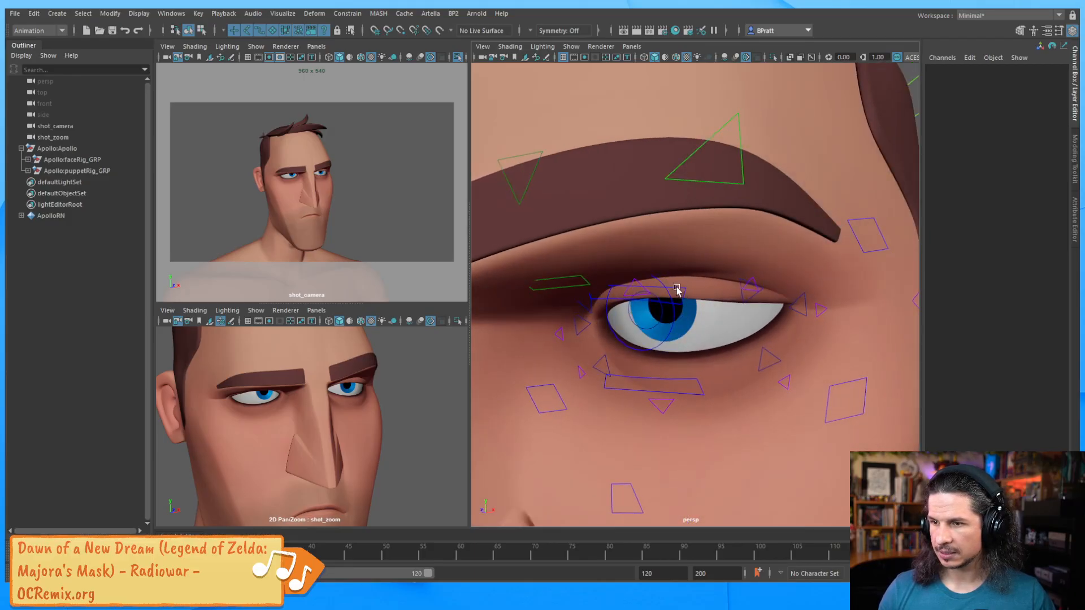
Adjust the left upper lid's tilt and raise the left eye's outer lower lid control to Translate Y 0.145.
{"action": "left_click", "coordinate": [677, 290]}
{"action": "key", "text": "e"}
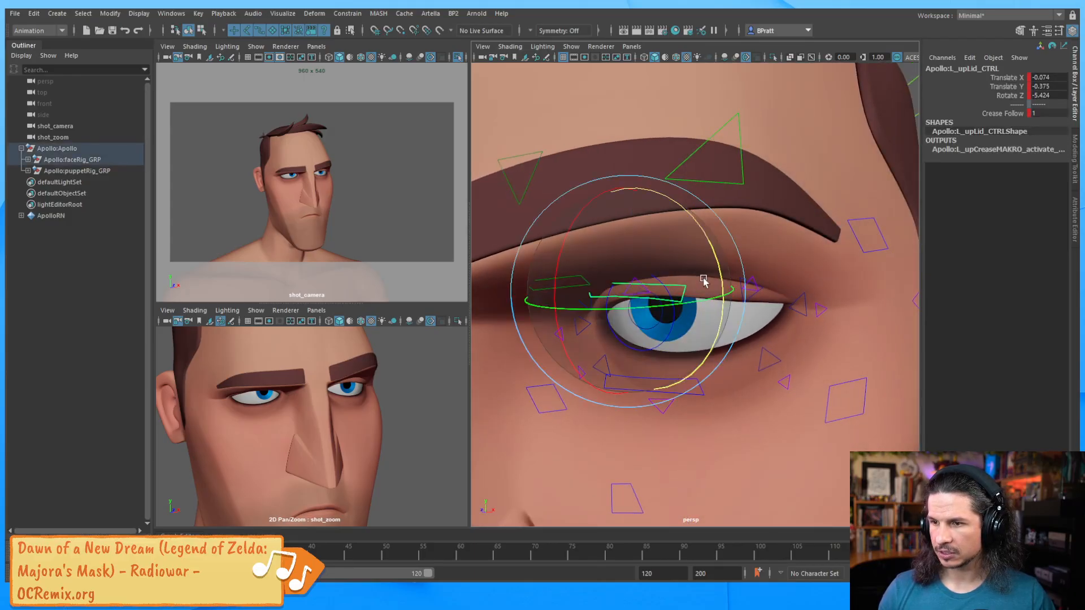
{"action": "left_click_drag", "start_coordinate": [704, 281], "coordinate": [772, 358]}
{"action": "left_click", "coordinate": [771, 356]}
{"action": "key", "text": "w"}
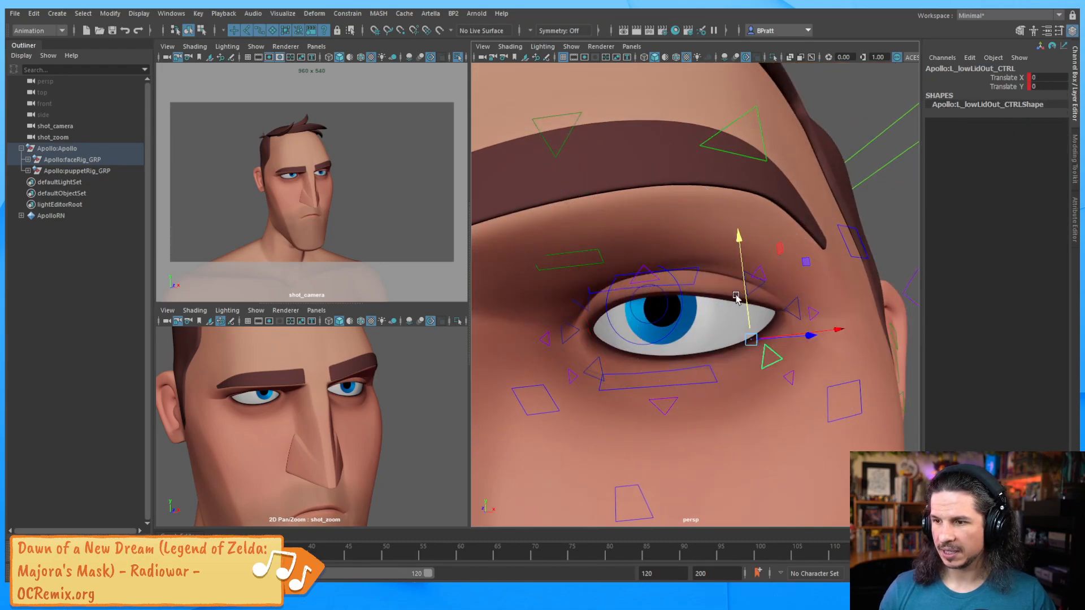
{"action": "left_click_drag", "start_coordinate": [745, 299], "coordinate": [742, 283]}
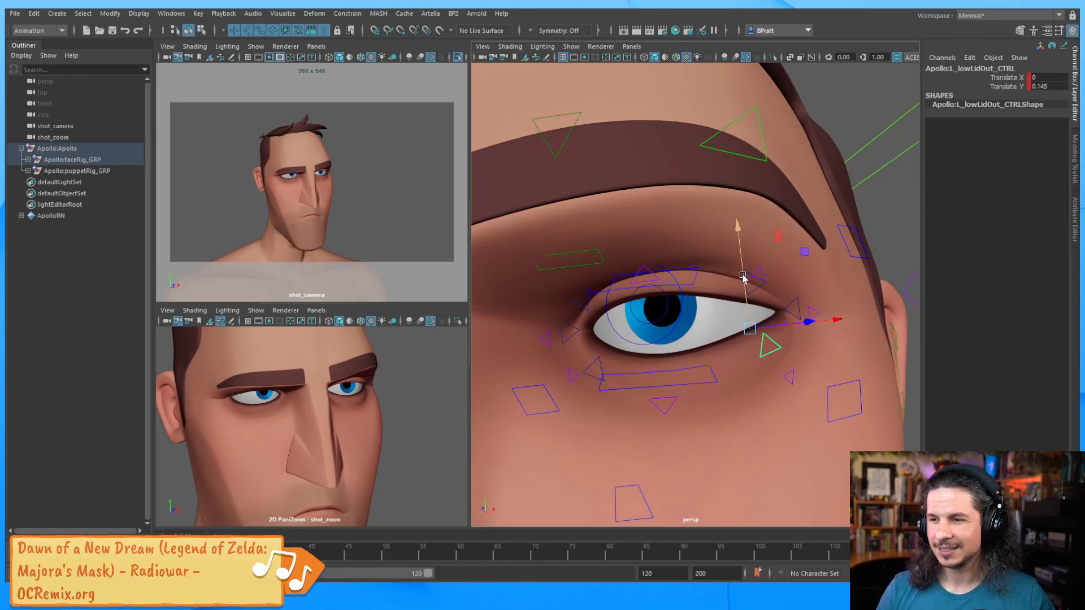
Compare the left eye with the right one and raise the right lower lid over the bottom of the iris.
{"action": "left_click", "coordinate": [790, 308]}
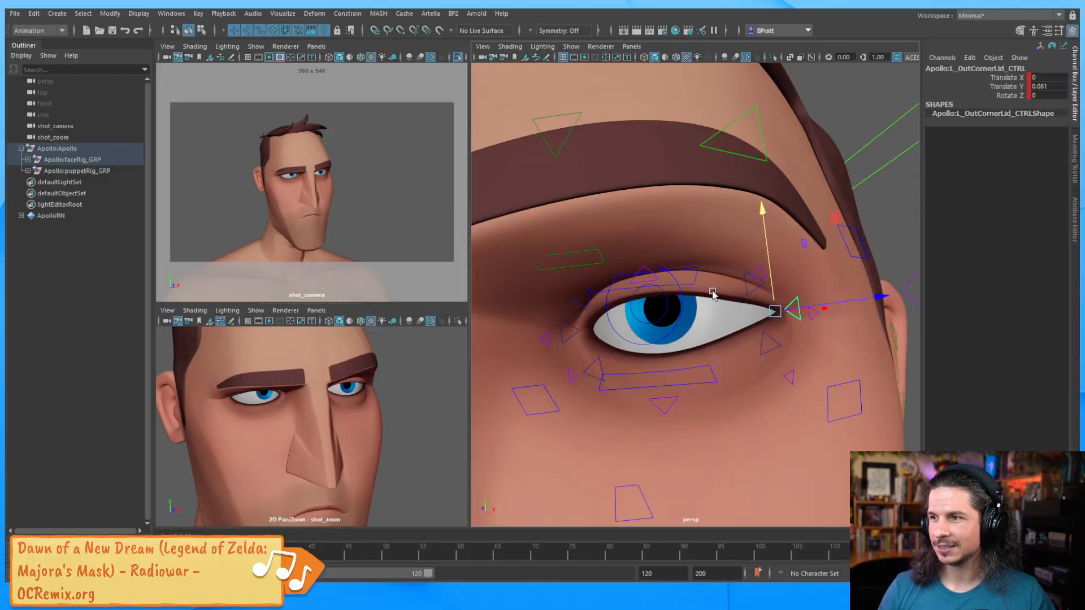
{"action": "left_click_drag", "start_coordinate": [713, 294], "coordinate": [745, 255], "text": "alt"}
{"action": "left_click_drag", "start_coordinate": [652, 245], "coordinate": [686, 294], "text": "alt"}
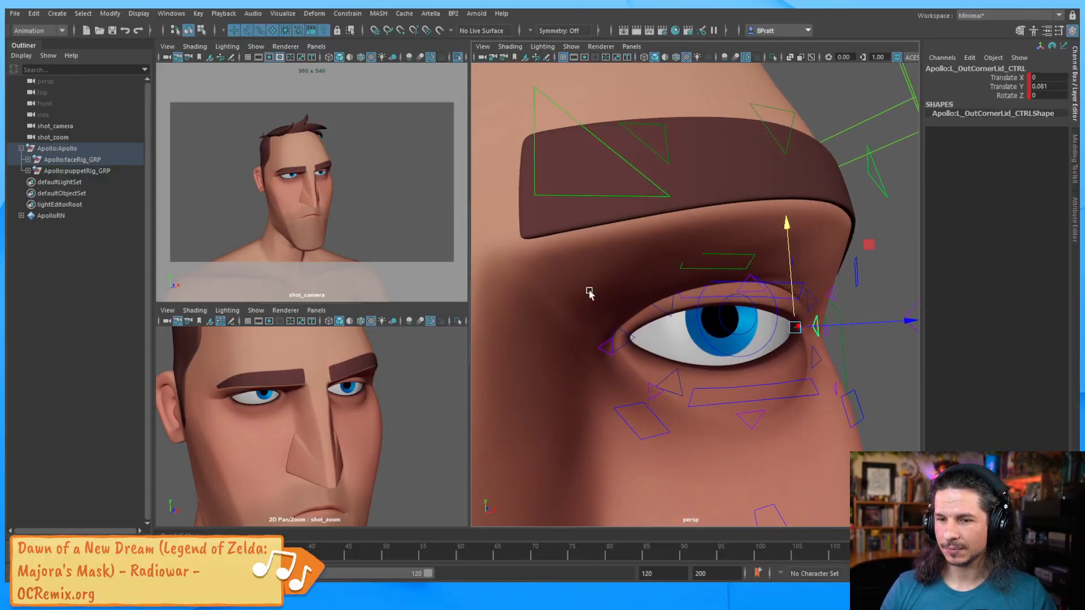
{"action": "left_click_drag", "start_coordinate": [589, 292], "coordinate": [812, 263], "text": "alt"}
{"action": "left_click_drag", "start_coordinate": [670, 276], "coordinate": [627, 307], "text": "alt"}
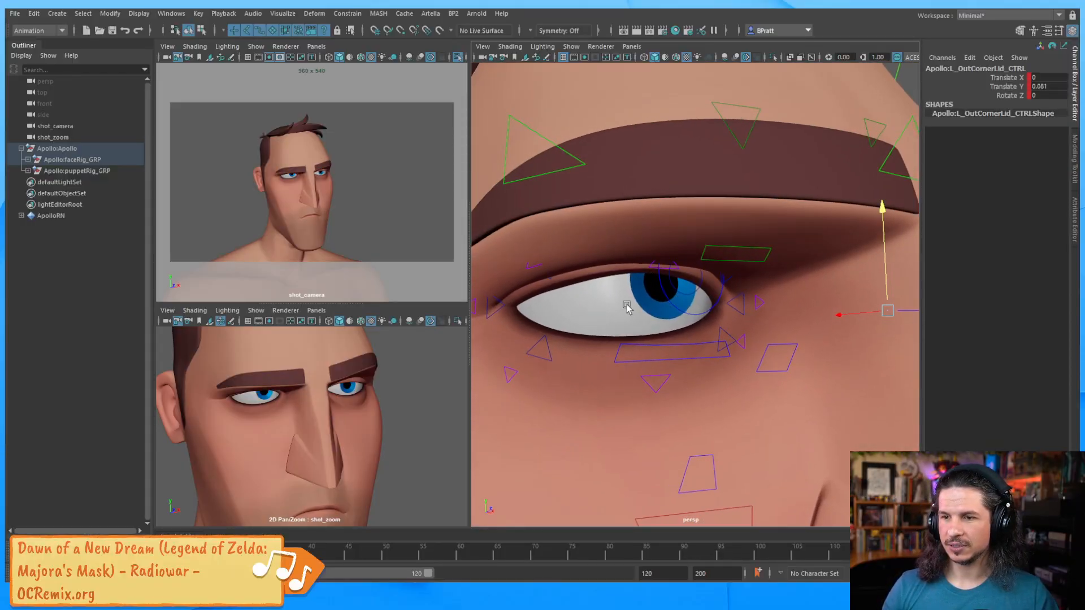
{"action": "left_click", "coordinate": [543, 346]}
{"action": "left_click", "coordinate": [644, 341]}
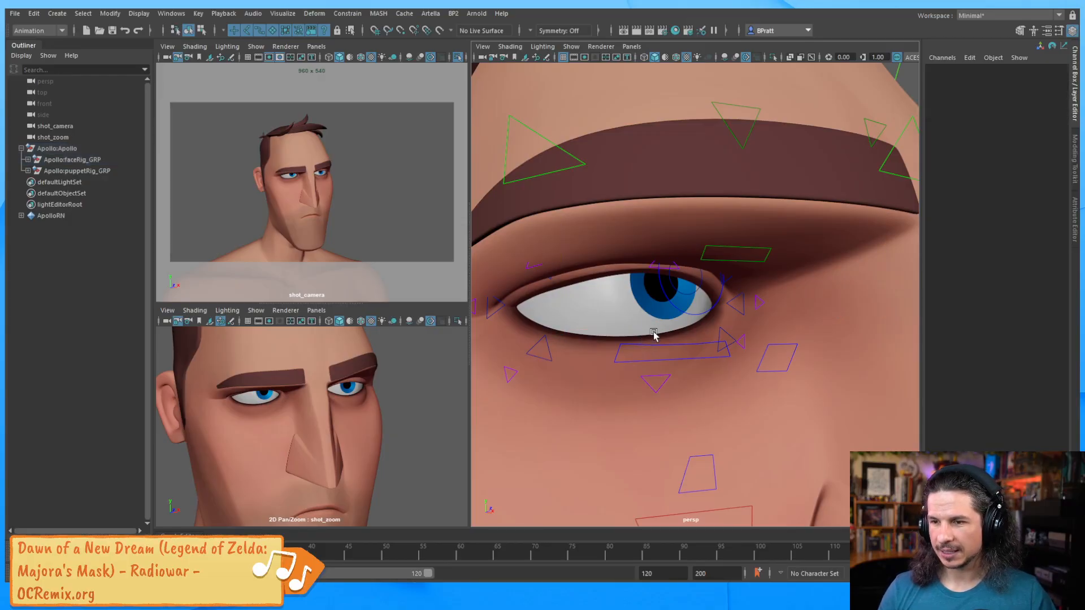
{"action": "left_click", "coordinate": [654, 348]}
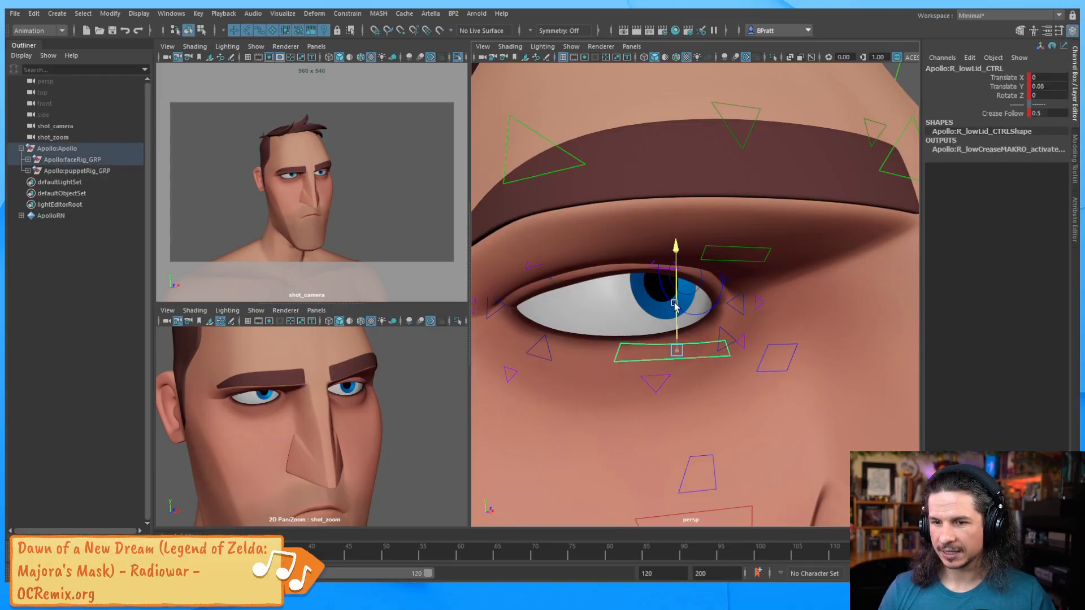
{"action": "left_click_drag", "start_coordinate": [674, 303], "coordinate": [685, 261]}
Raise the right eye's outer lower lid control to Translate Y 0.075, flattening the lower lid's outer part.
{"action": "left_click", "coordinate": [553, 321]}
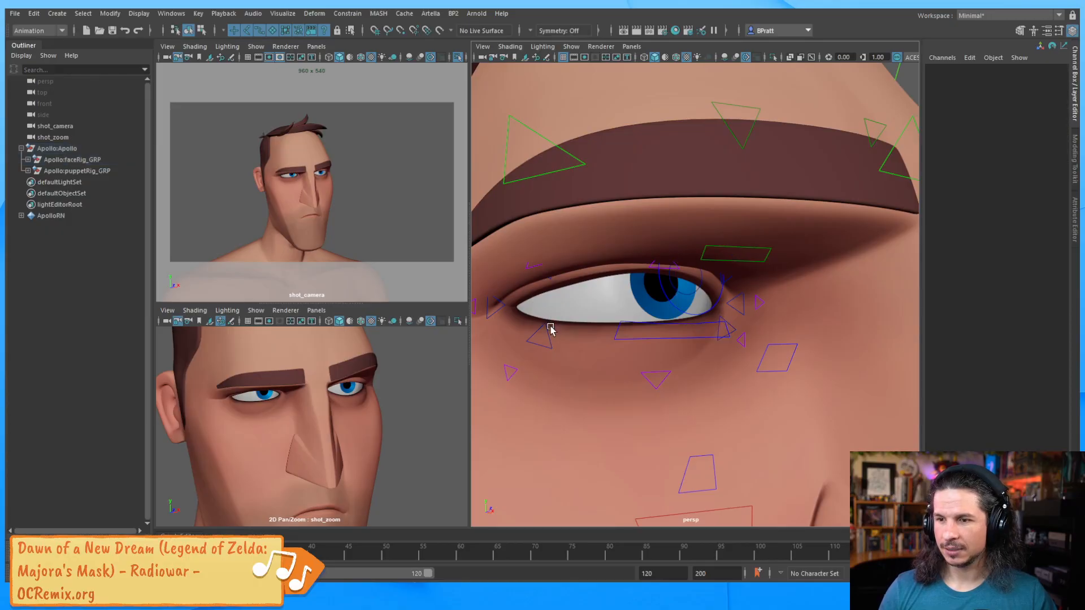
{"action": "left_click", "coordinate": [548, 323]}
{"action": "left_click_drag", "start_coordinate": [562, 294], "coordinate": [563, 287]}
{"action": "left_click_drag", "start_coordinate": [690, 274], "coordinate": [663, 266], "text": "alt"}
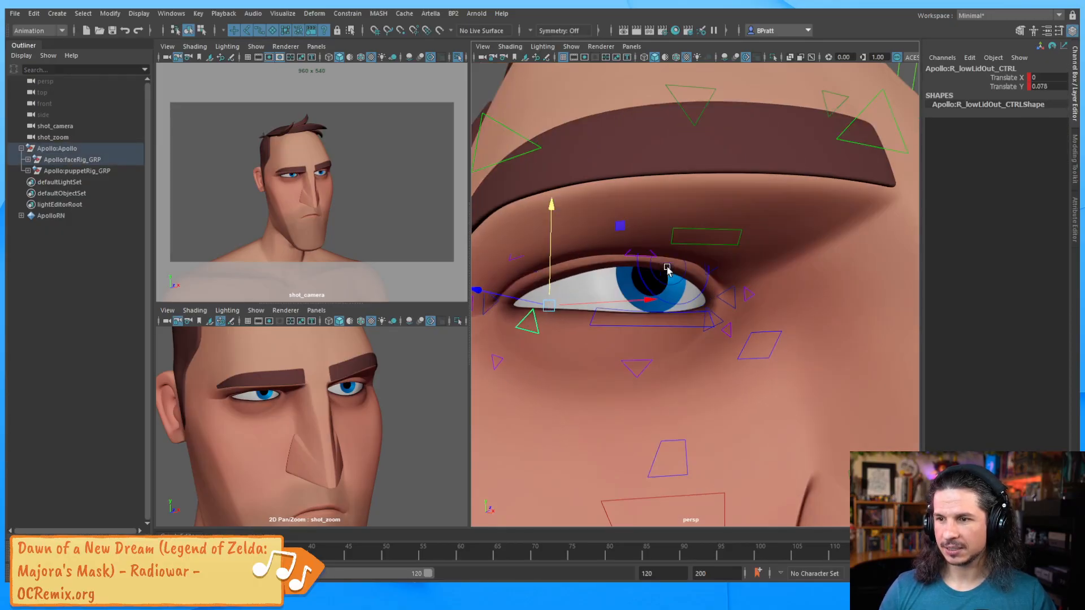
Find the right upper lid control in wireframe, lower it to Translate Y -0.473 and tilt it to Rotate Z 2.726.
{"action": "key", "text": "5"}
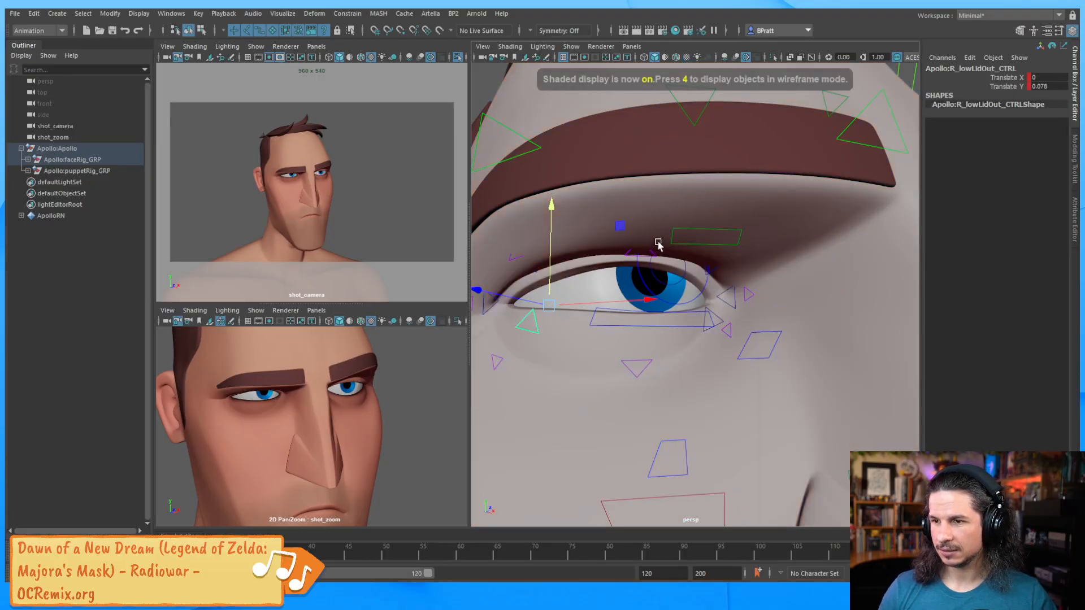
{"action": "key", "text": "4"}
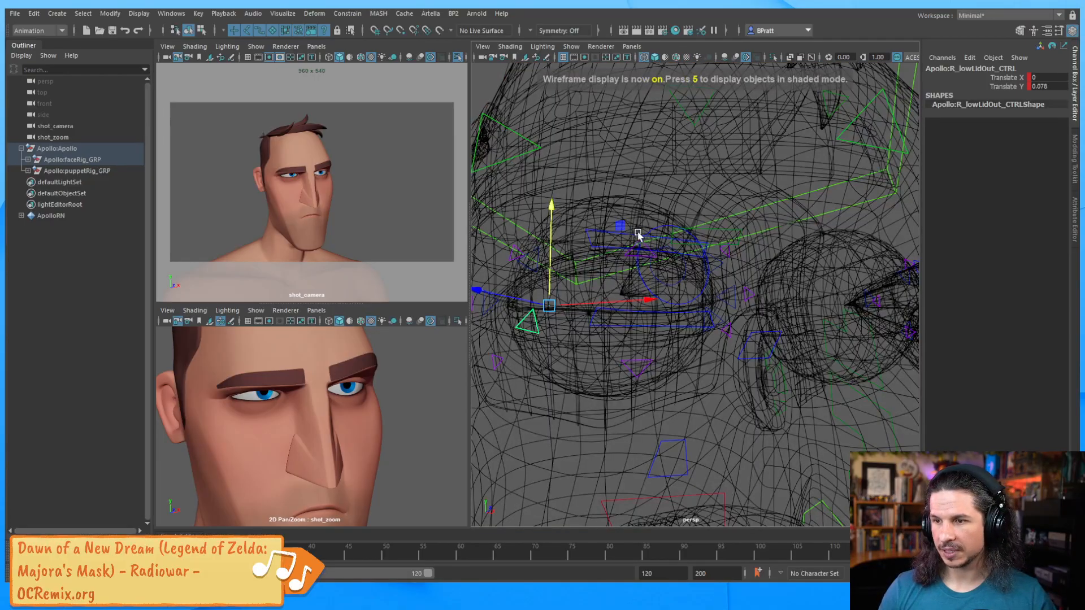
{"action": "left_click", "coordinate": [637, 247]}
{"action": "key", "text": "6"}
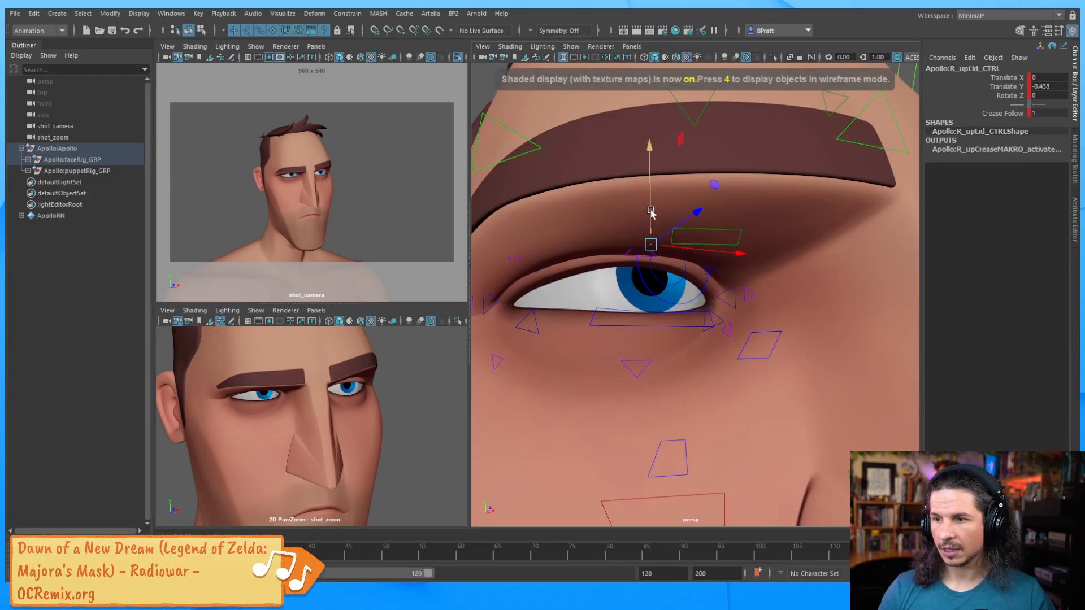
{"action": "left_click_drag", "start_coordinate": [651, 214], "coordinate": [650, 238]}
{"action": "key", "text": "e"}
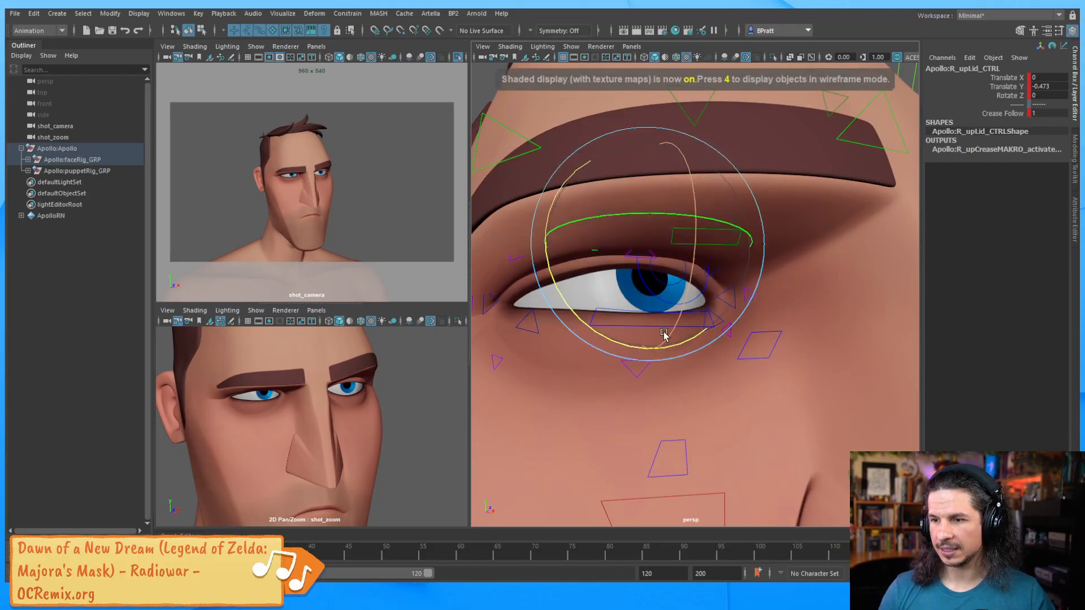
{"action": "left_click_drag", "start_coordinate": [635, 346], "coordinate": [637, 339]}
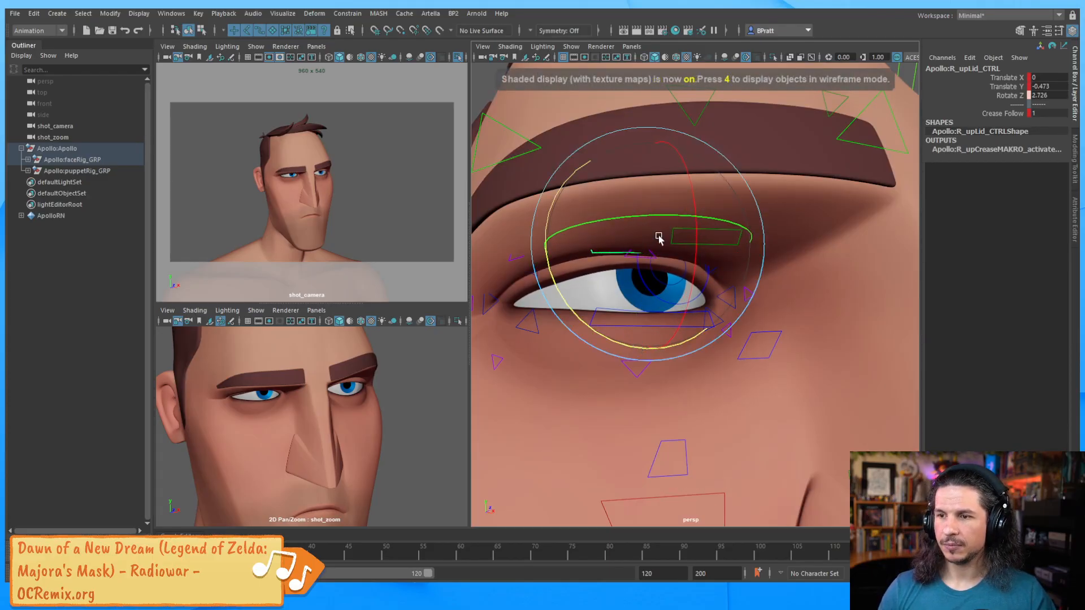
{"action": "key", "text": "w"}
{"action": "mouse_move", "coordinate": [695, 204]}
{"action": "left_mouse_down", "text": "alt"}
{"action": "mouse_move", "coordinate": [683, 217]}
{"action": "mouse_move", "coordinate": [694, 208]}
{"action": "left_mouse_up", "text": "alt"}
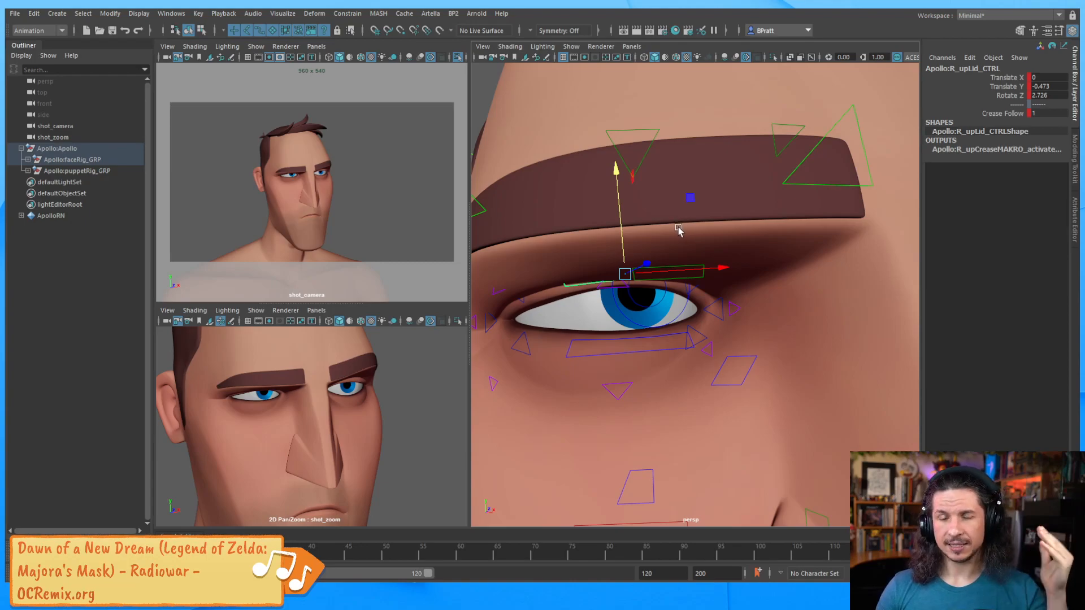
Fine-tune the right upper lid control's position to Translate X 0.065 and Translate Y -0.528.
{"action": "left_click_drag", "start_coordinate": [689, 198], "coordinate": [701, 205]}
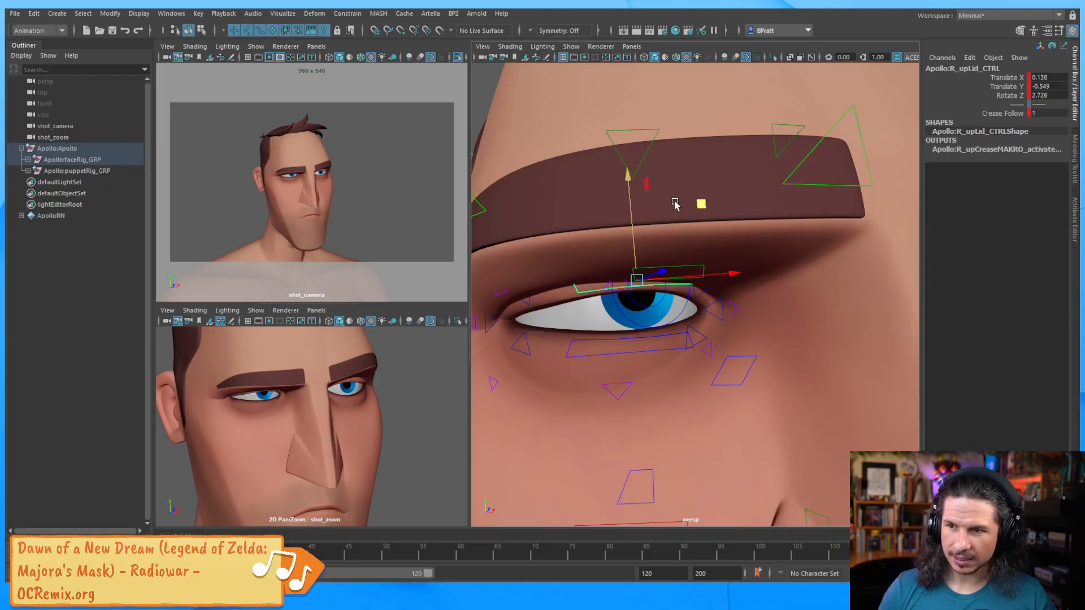
{"action": "middle_click_drag", "start_coordinate": [705, 207], "coordinate": [699, 208]}
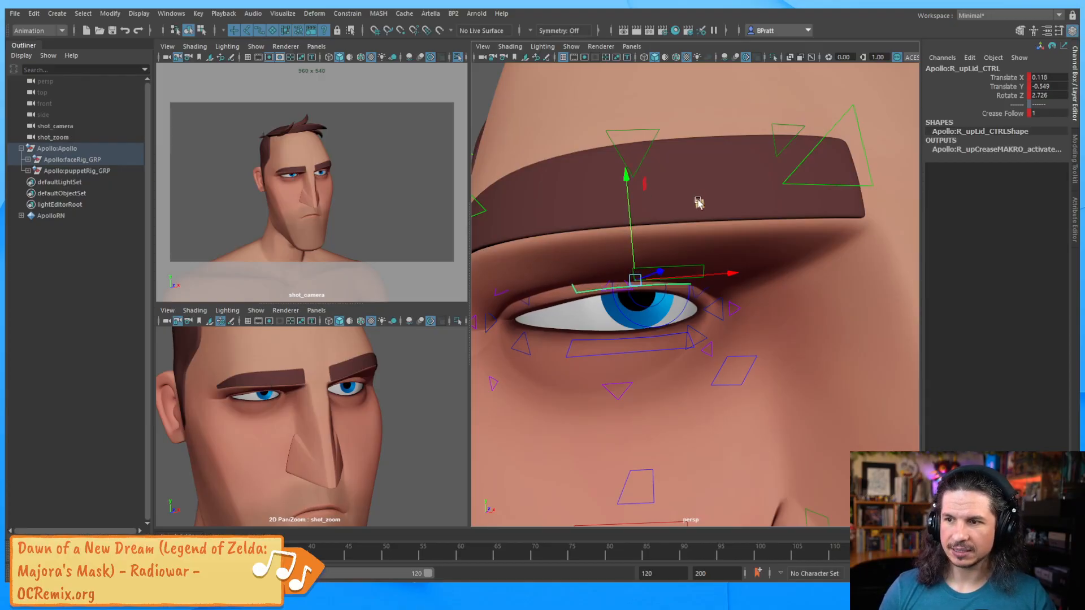
{"action": "mouse_move", "coordinate": [698, 202]}
{"action": "middle_mouse_down"}
{"action": "mouse_move", "coordinate": [695, 191]}
{"action": "mouse_move", "coordinate": [695, 201]}
{"action": "middle_mouse_up"}
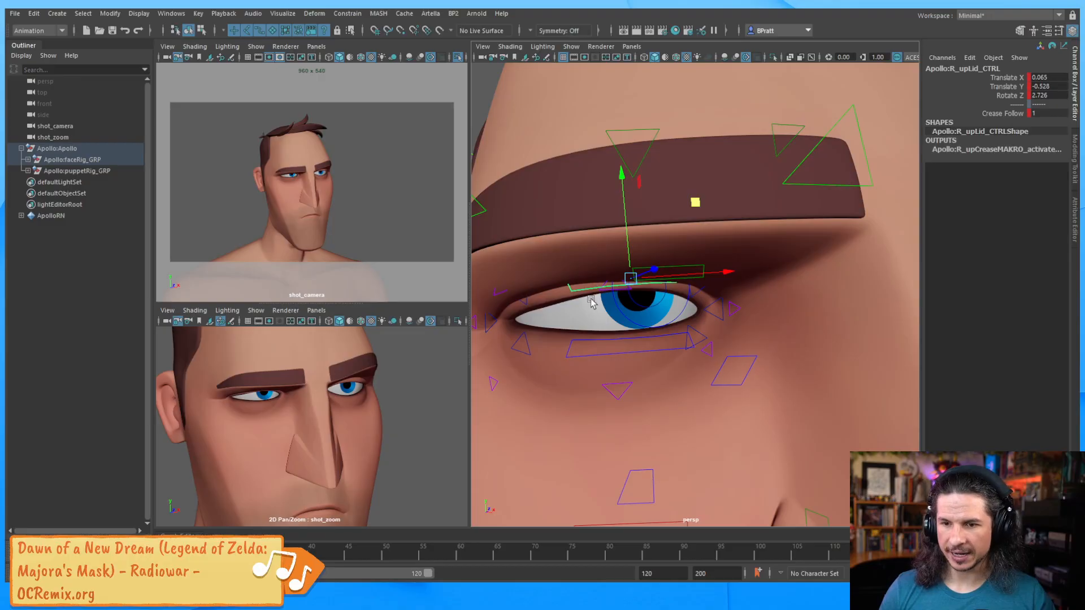
Lower the left brow flesh control to Translate Y -0.133 and tilt it to Rotate Z -5.699.
{"action": "left_click_drag", "start_coordinate": [631, 275], "coordinate": [672, 261], "text": "alt"}
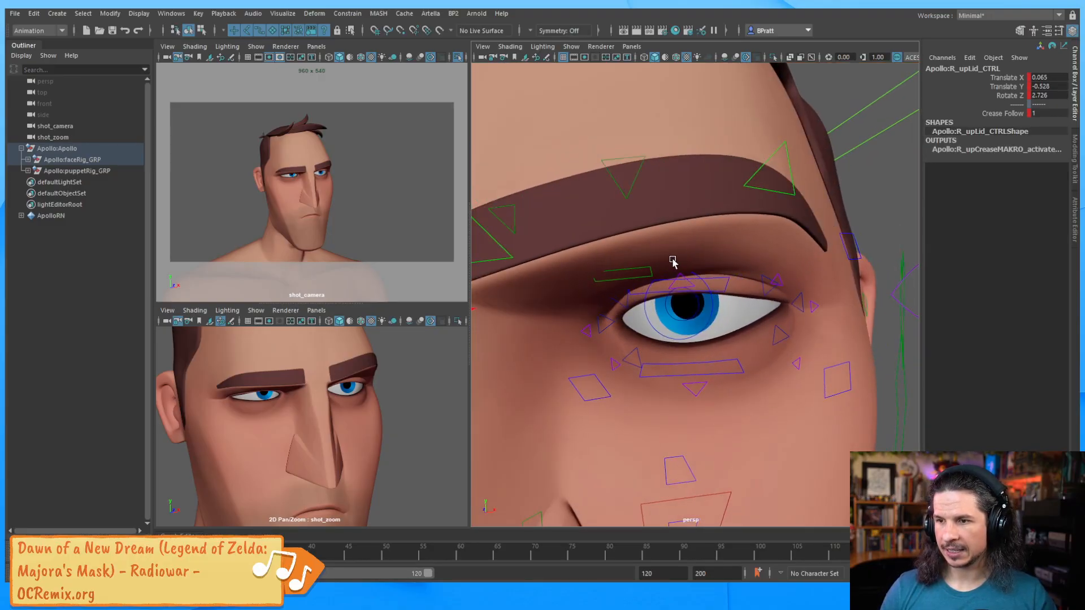
{"action": "left_click", "coordinate": [649, 266]}
{"action": "left_click_drag", "start_coordinate": [639, 224], "coordinate": [639, 237]}
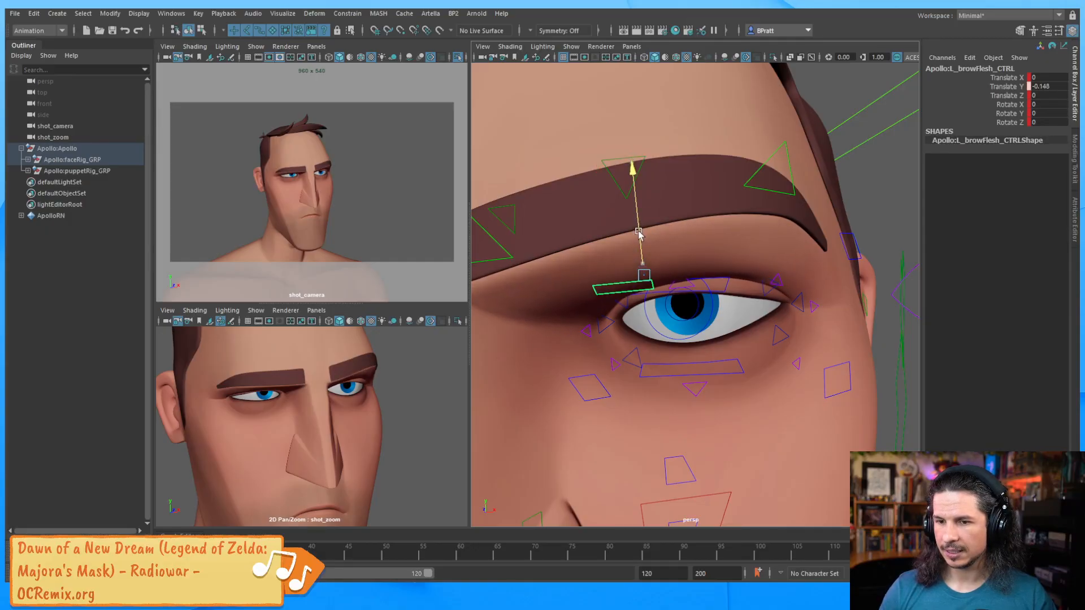
{"action": "key", "text": "e"}
{"action": "left_click_drag", "start_coordinate": [722, 310], "coordinate": [730, 321]}
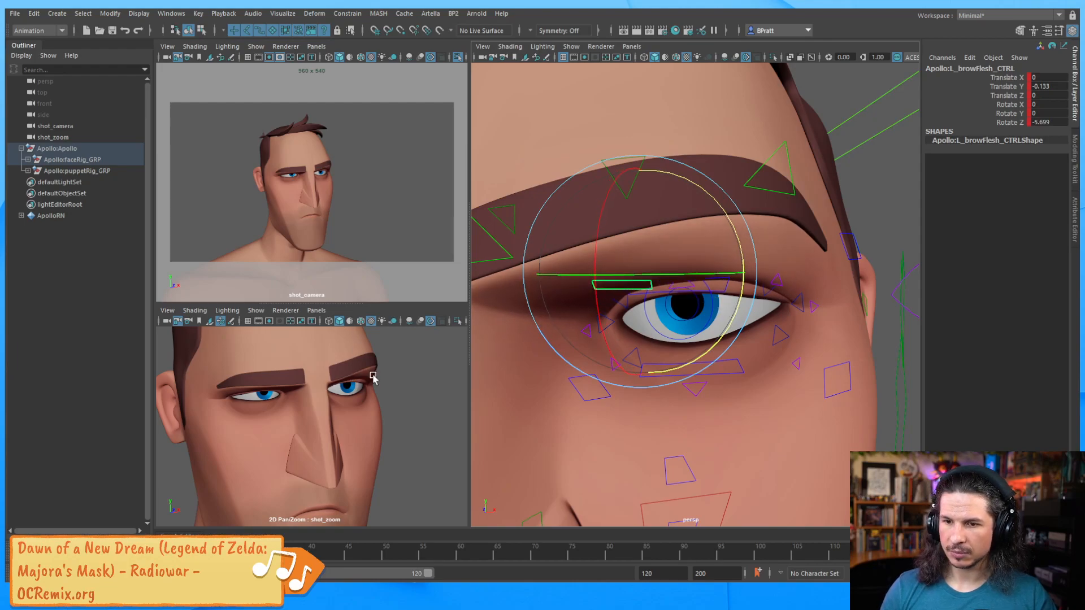
Lower the left brow flesh control further to about Translate Y -0.22 and the left upper lid control to Translate Y -0.43.
{"action": "key", "text": "w"}
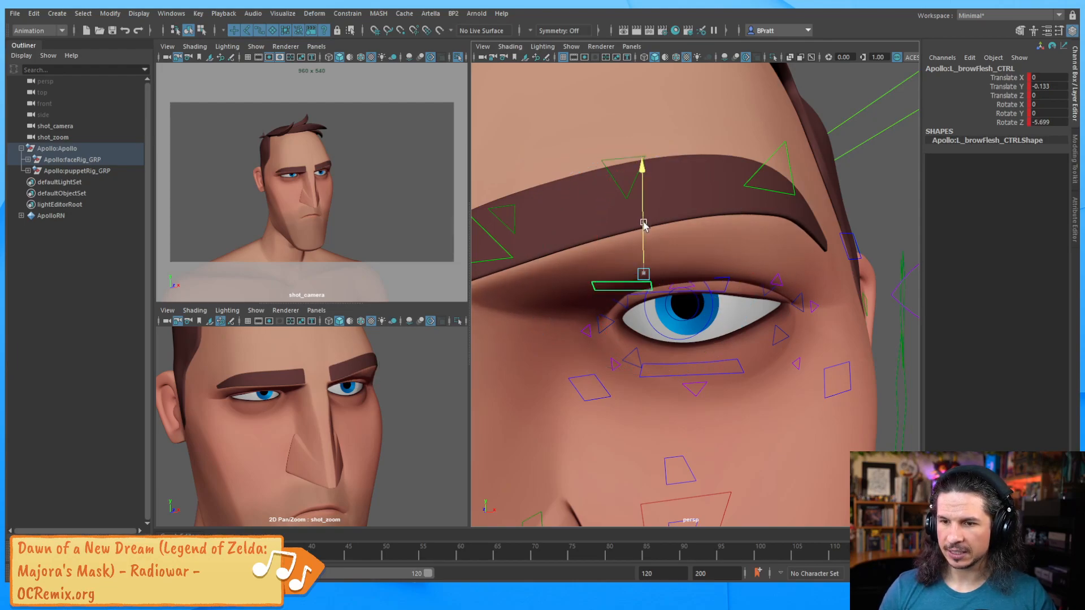
{"action": "left_click_drag", "start_coordinate": [643, 226], "coordinate": [644, 227]}
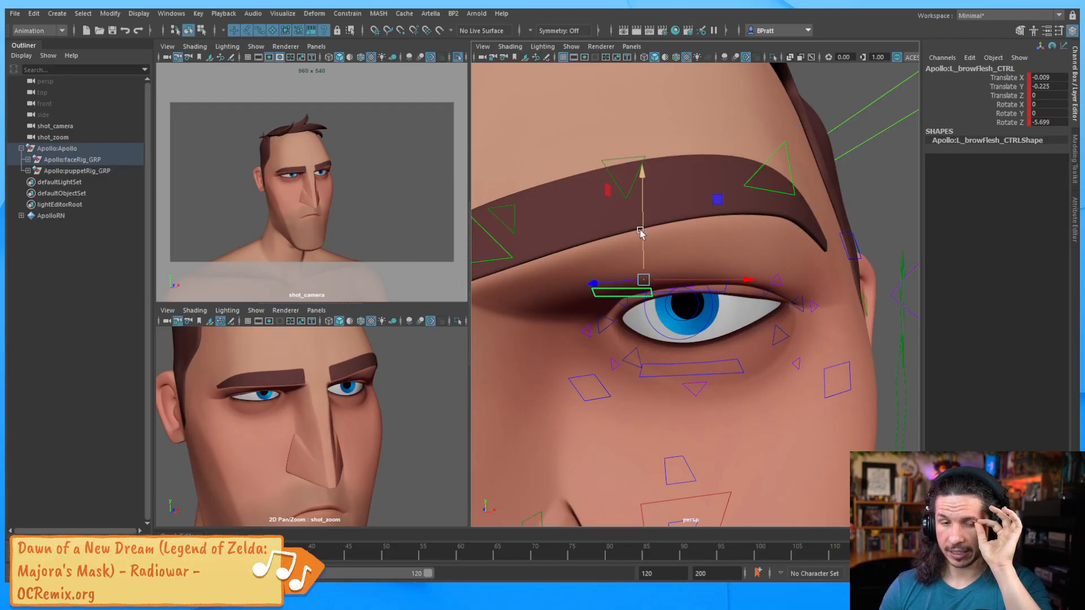
{"action": "left_click_drag", "start_coordinate": [645, 230], "coordinate": [643, 226]}
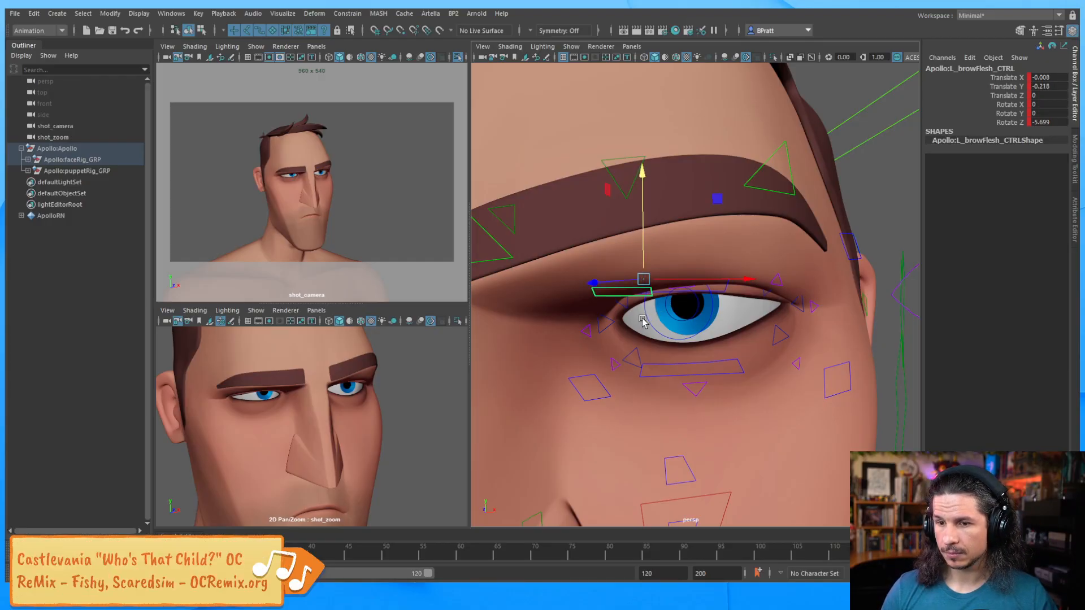
{"action": "left_click", "coordinate": [723, 293]}
{"action": "left_click_drag", "start_coordinate": [673, 254], "coordinate": [674, 259]}
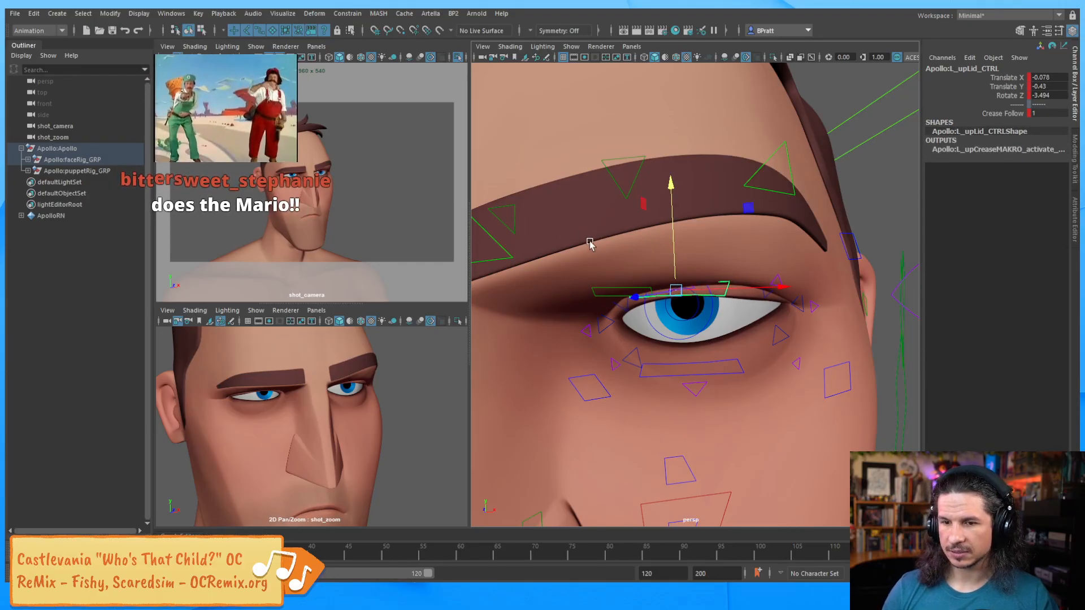
Tilt the right upper lid control to Rotate Z -2.581, reshaping the lid line over the right eye.
{"action": "middle_click_drag", "start_coordinate": [590, 251], "coordinate": [853, 257], "text": "alt"}
{"action": "left_click_drag", "start_coordinate": [610, 299], "coordinate": [719, 305], "text": "alt"}
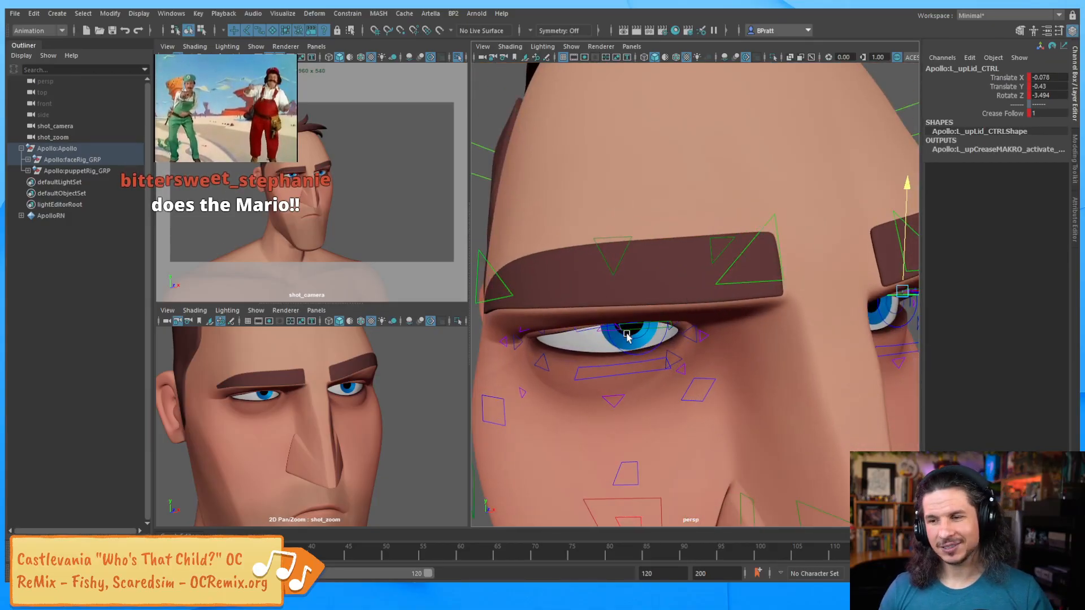
{"action": "left_click_drag", "start_coordinate": [627, 332], "coordinate": [731, 304], "text": "alt"}
{"action": "left_click", "coordinate": [715, 320]}
{"action": "key", "text": "e"}
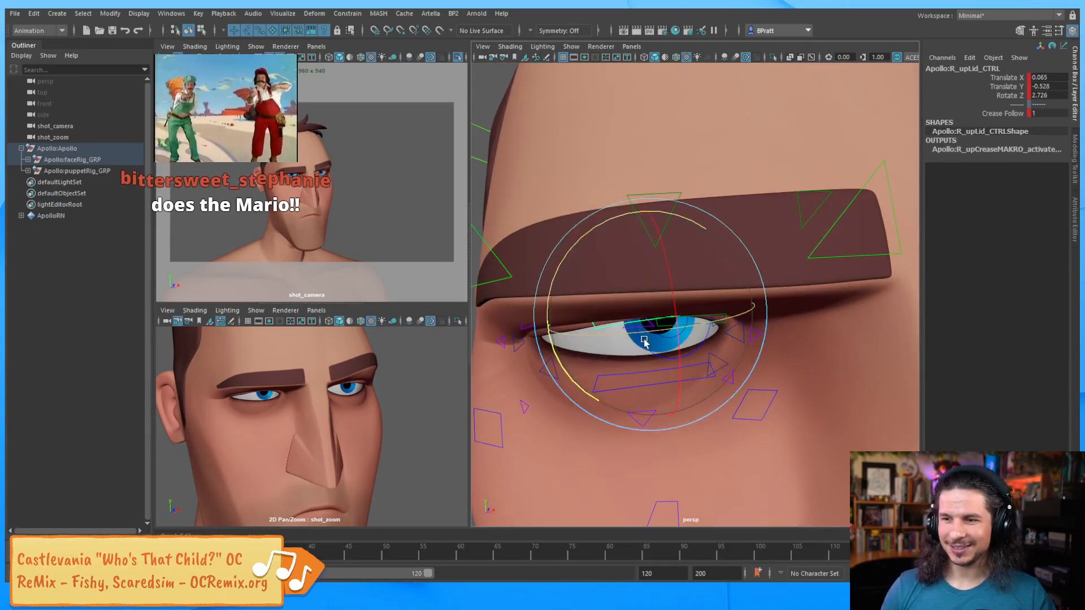
{"action": "left_click_drag", "start_coordinate": [575, 385], "coordinate": [570, 378]}
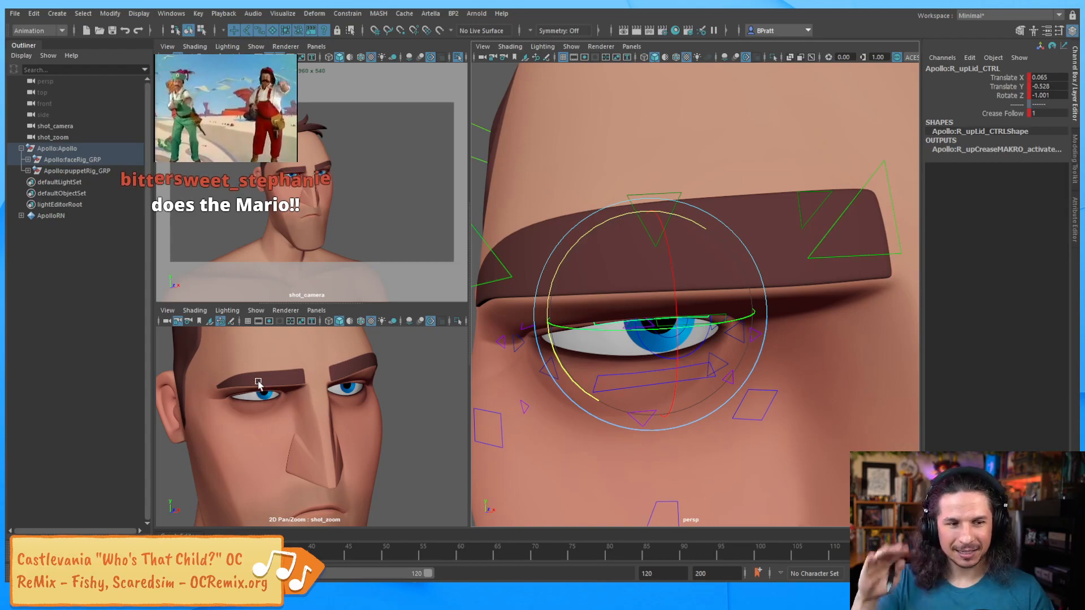
{"action": "key", "text": "w"}
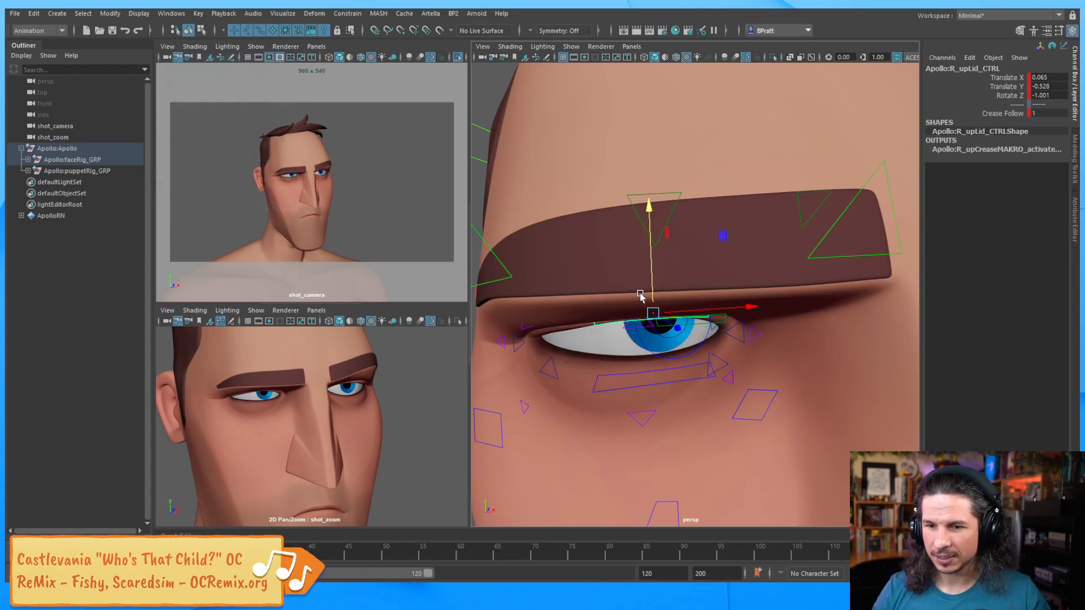
{"action": "key", "text": "e"}
{"action": "left_click_drag", "start_coordinate": [686, 220], "coordinate": [691, 217]}
{"action": "key", "text": "w"}
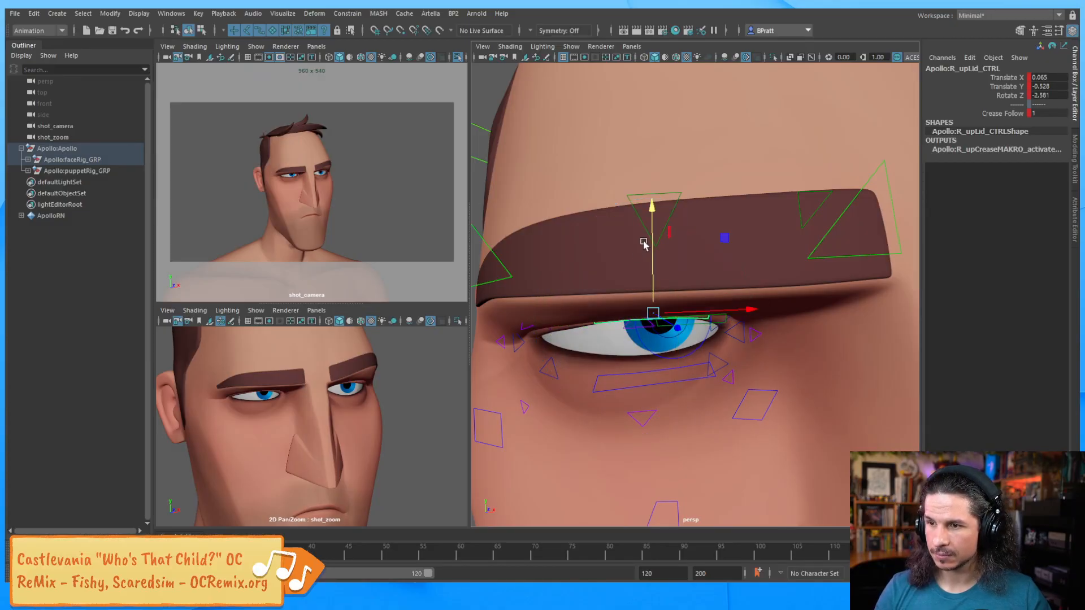
Raise the right eye's outer and inner corner lid controls together, bringing the inner one to Translate Y 0.044.
{"action": "left_click", "coordinate": [523, 342]}
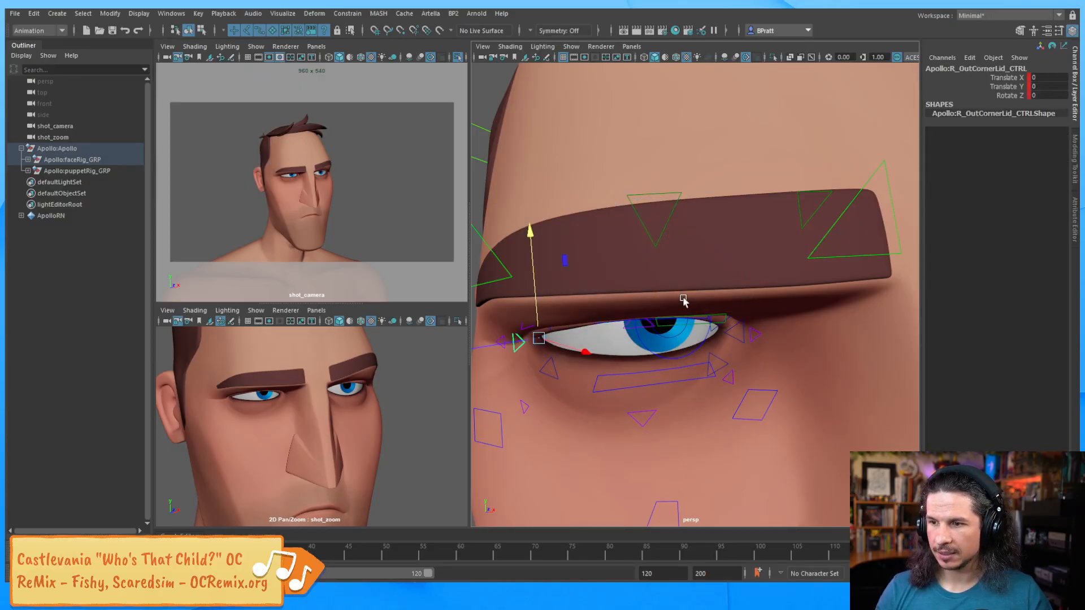
{"action": "left_click", "coordinate": [735, 331]}
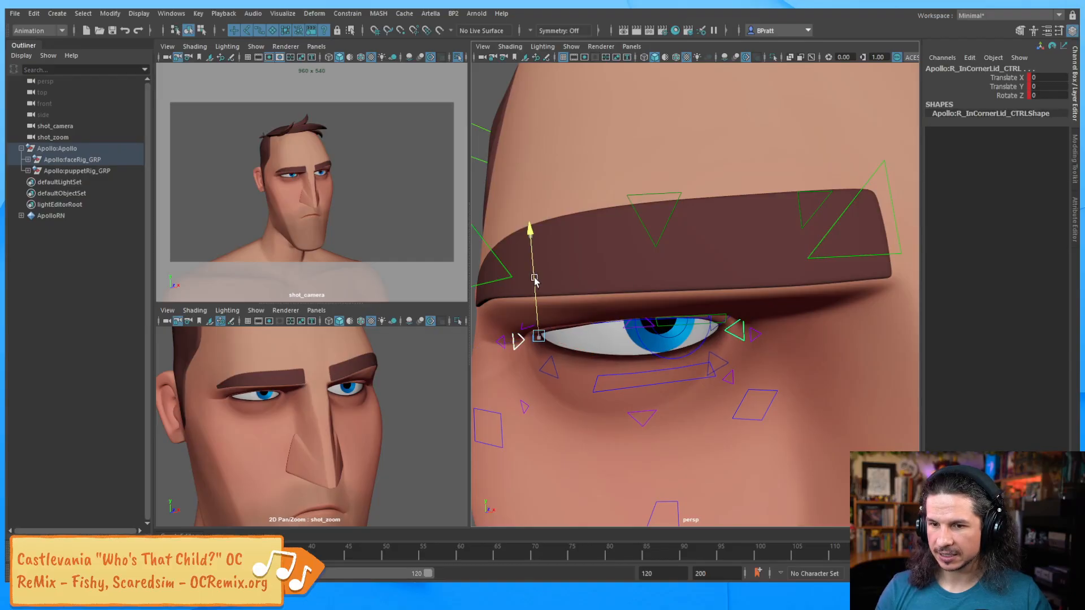
{"action": "left_click_drag", "start_coordinate": [534, 280], "coordinate": [558, 317]}
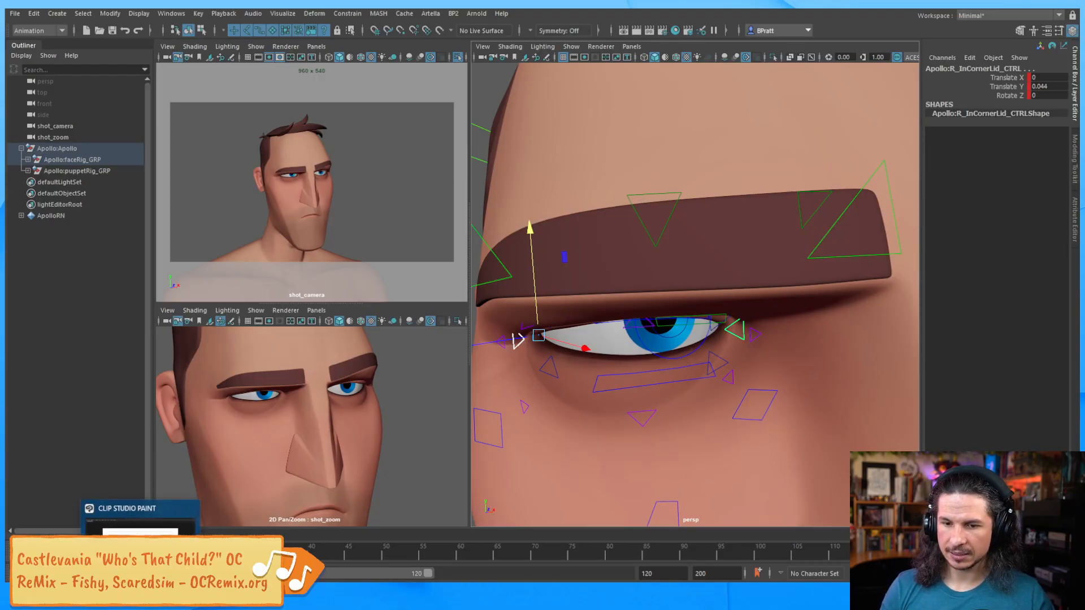
Switch to Clip Studio Paint, clear the canvas and sketch an open eye with curved lids and a narrow elliptical iris.
{"action": "left_click", "coordinate": [140, 556]}
{"action": "key", "text": "Delete"}
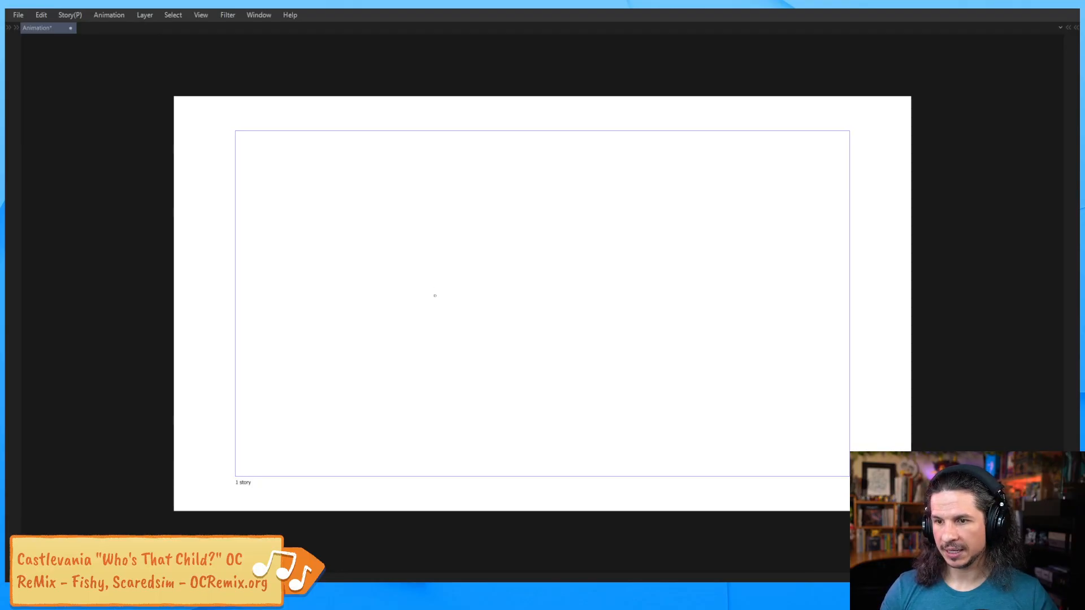
{"action": "mouse_move", "coordinate": [435, 295]}
{"action": "left_mouse_down"}
{"action": "mouse_move", "coordinate": [514, 262]}
{"action": "mouse_move", "coordinate": [454, 311]}
{"action": "left_mouse_up"}
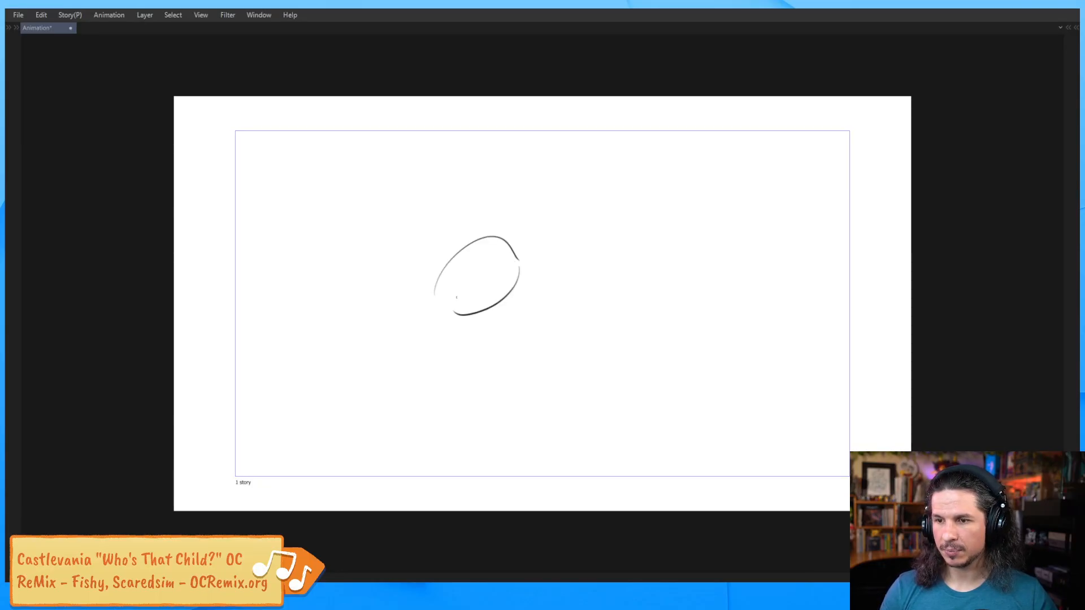
{"action": "key", "text": "ctrl+z"}
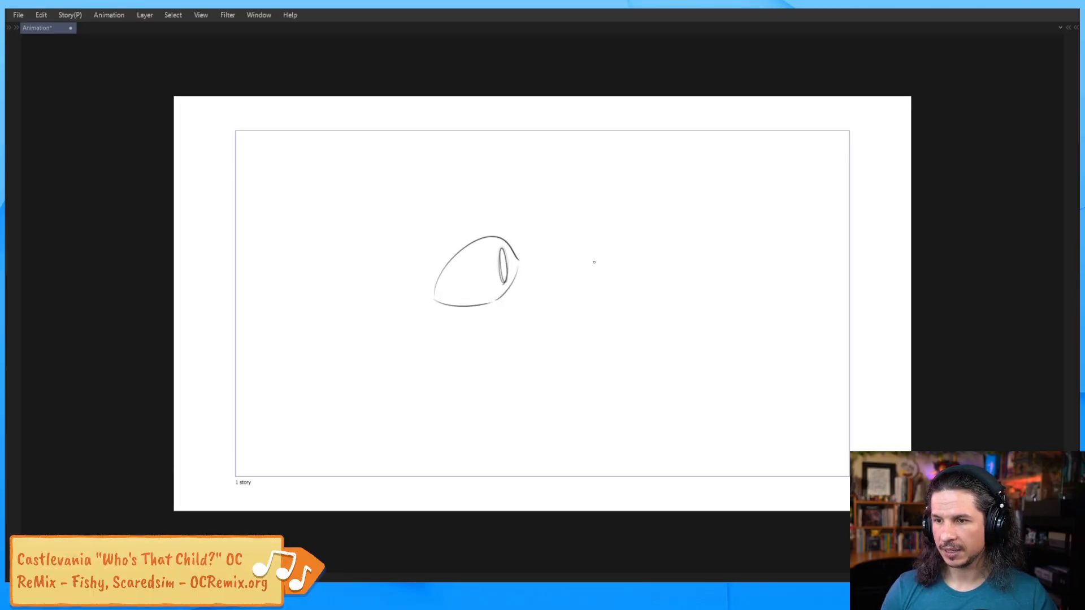
Sketch a half-closed eye beside the first one, with a straight slanted upper lid, curved lower lid and a crease above.
{"action": "left_click_drag", "start_coordinate": [589, 261], "coordinate": [703, 245]}
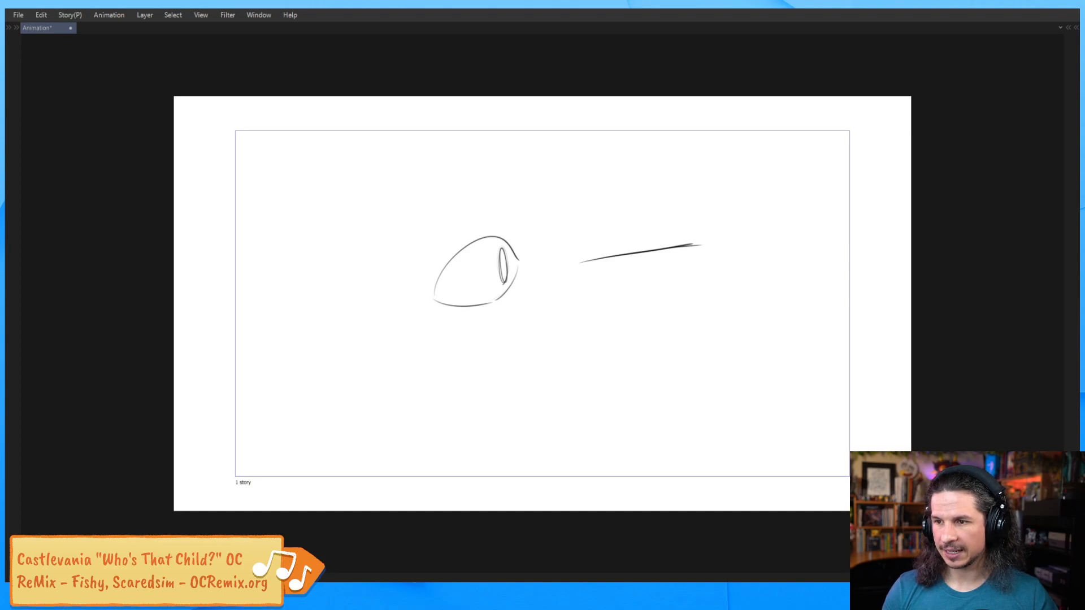
{"action": "left_click_drag", "start_coordinate": [595, 265], "coordinate": [672, 288]}
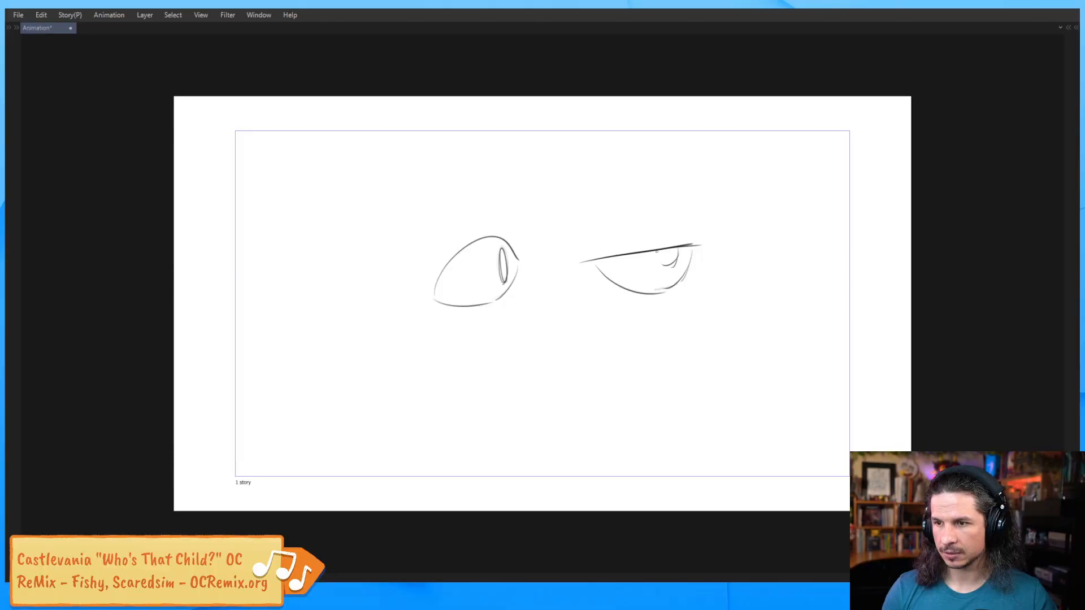
{"action": "left_click_drag", "start_coordinate": [589, 245], "coordinate": [698, 235]}
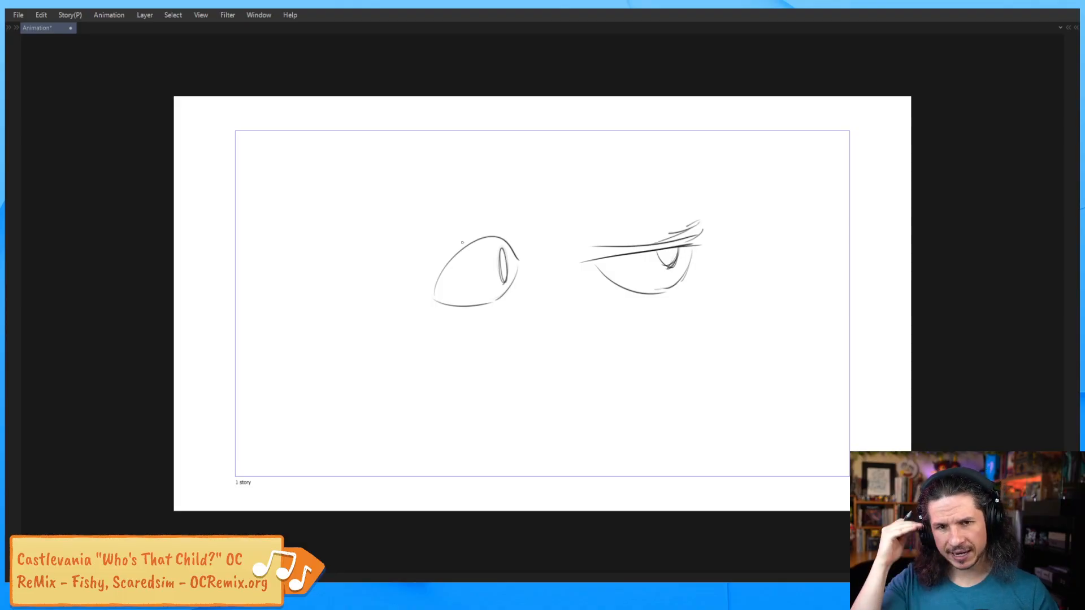
Switch back to Maya and lower the left upper lid control to Translate Y -0.608.
{"action": "left_click", "coordinate": [1053, 6]}
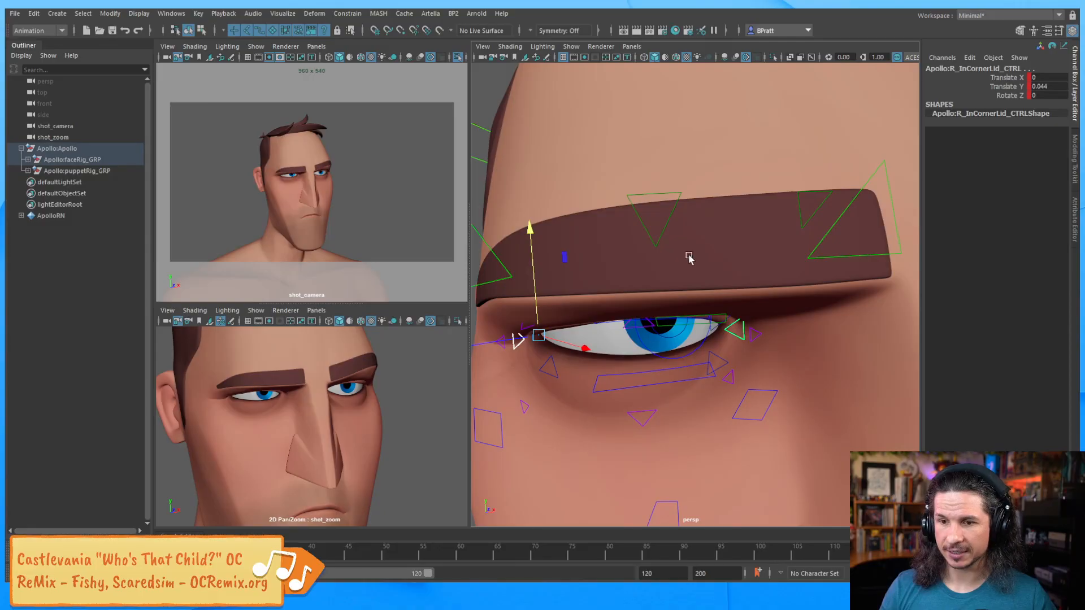
{"action": "left_click_drag", "start_coordinate": [775, 275], "coordinate": [709, 264], "text": "alt"}
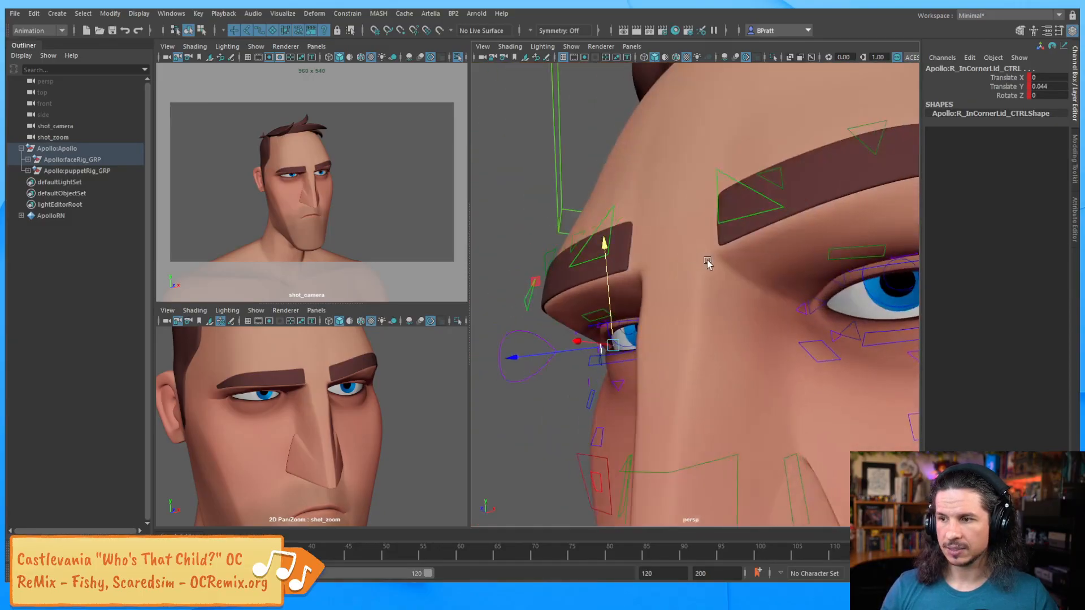
{"action": "middle_click_drag", "start_coordinate": [710, 264], "coordinate": [566, 276], "text": "alt"}
{"action": "right_click_drag", "start_coordinate": [566, 275], "coordinate": [726, 288], "text": "alt"}
{"action": "left_click_drag", "start_coordinate": [726, 288], "coordinate": [778, 297], "text": "alt"}
{"action": "key", "text": "5"}
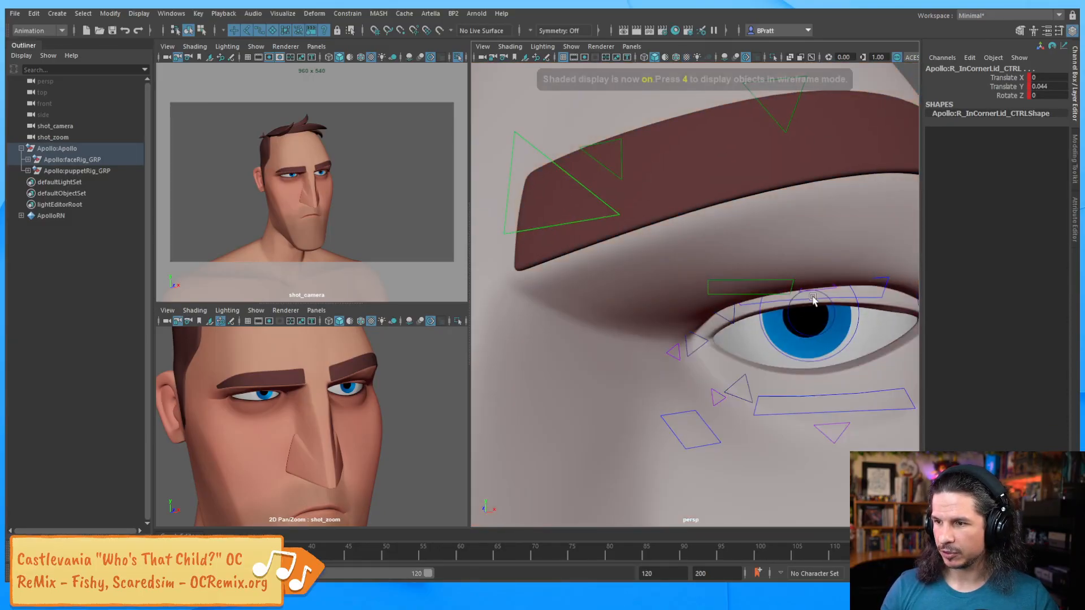
{"action": "key", "text": "4"}
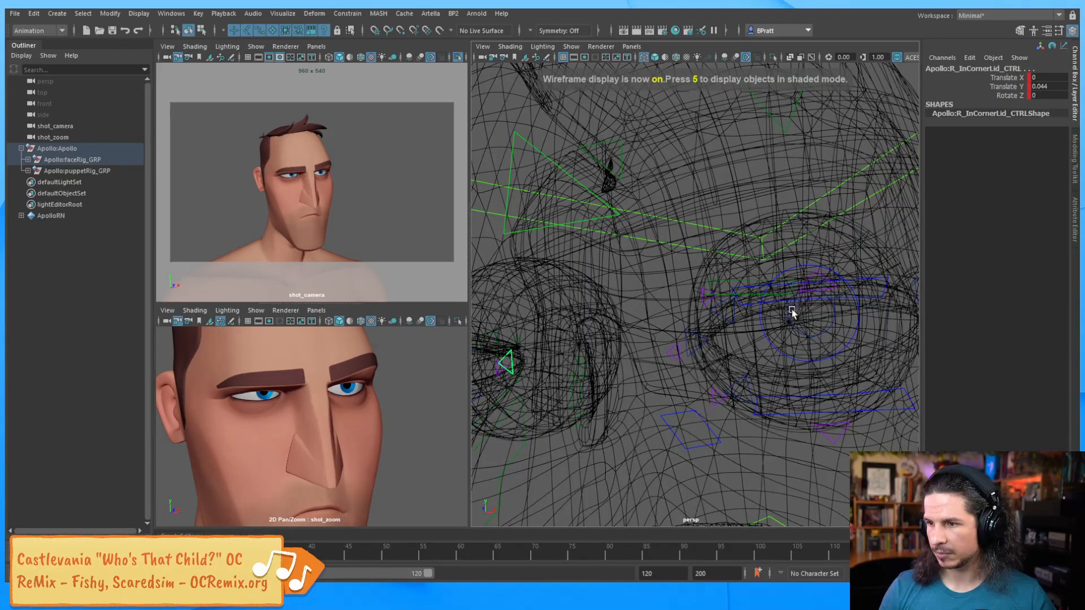
{"action": "mouse_move", "coordinate": [792, 312]}
{"action": "left_mouse_down", "text": "alt"}
{"action": "mouse_move", "coordinate": [762, 333]}
{"action": "mouse_move", "coordinate": [782, 332]}
{"action": "mouse_move", "coordinate": [792, 314]}
{"action": "left_mouse_up", "text": "alt"}
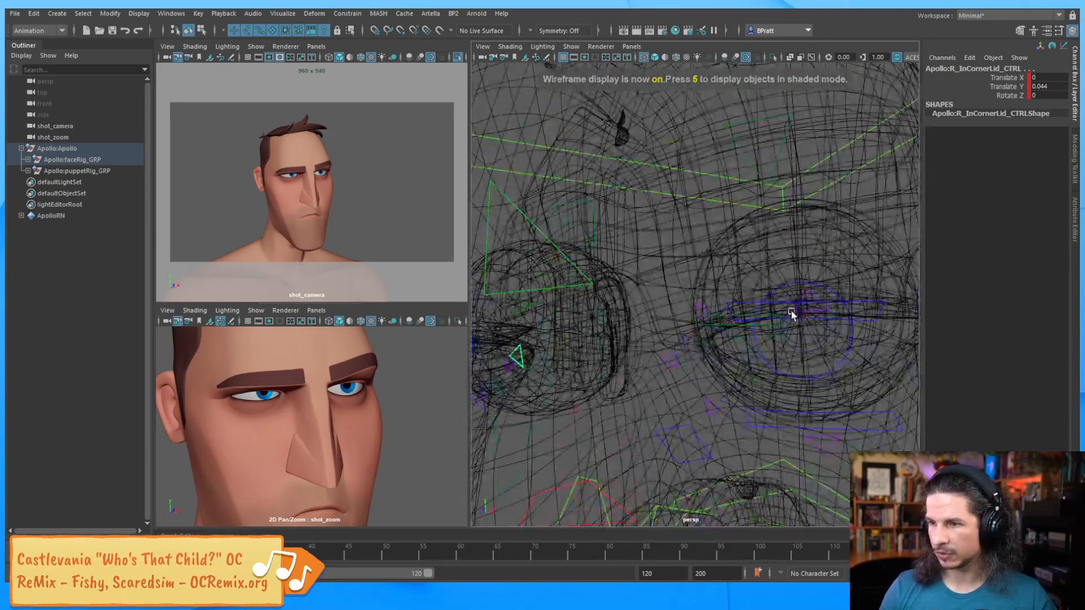
{"action": "key", "text": "5"}
{"action": "left_click", "coordinate": [854, 316]}
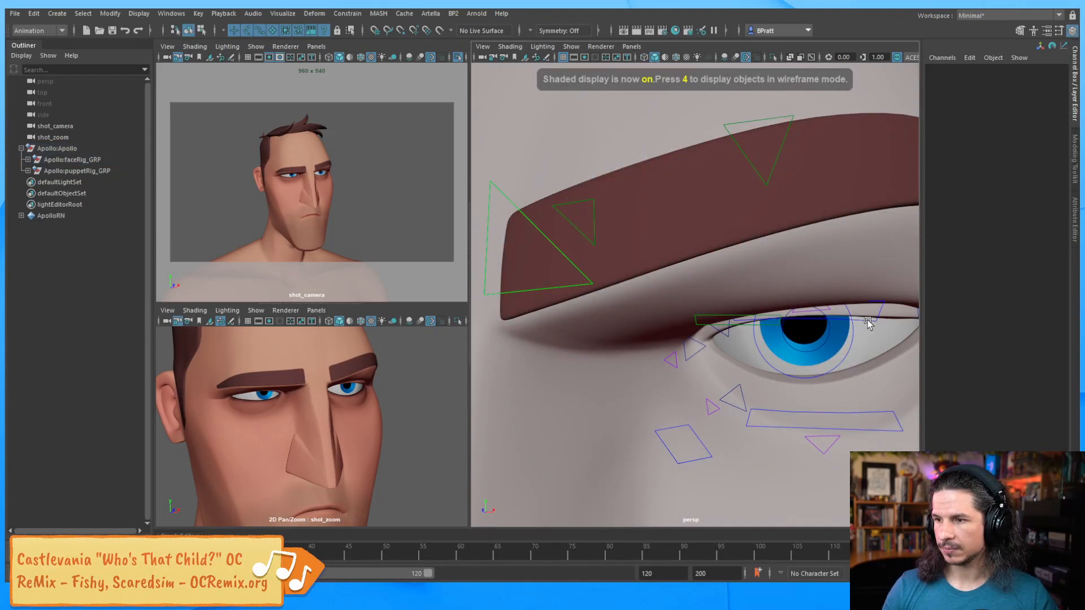
{"action": "left_click", "coordinate": [862, 320]}
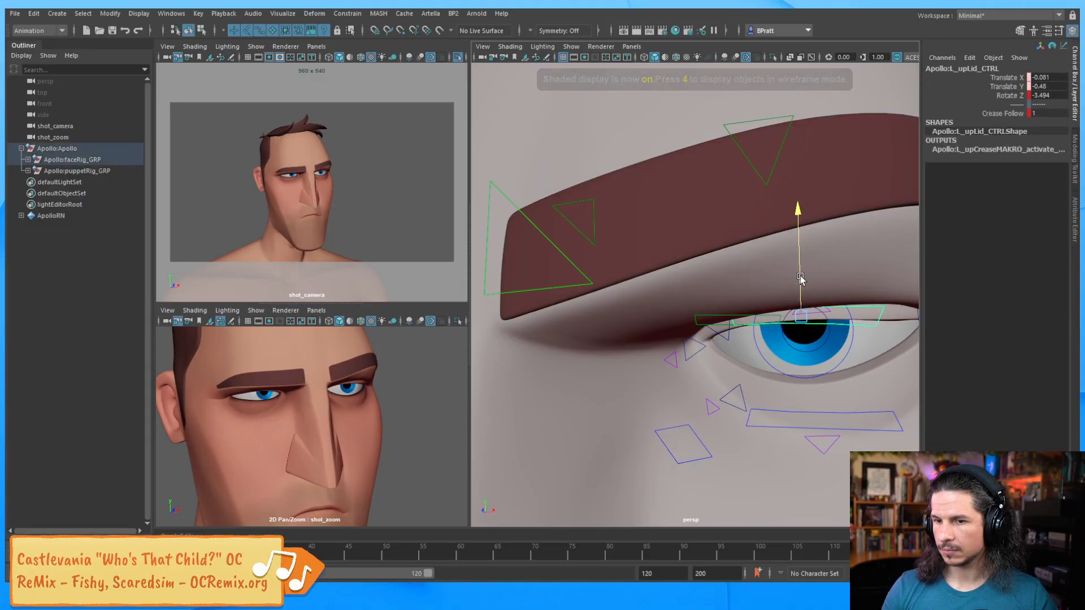
{"action": "left_click_drag", "start_coordinate": [800, 274], "coordinate": [801, 282]}
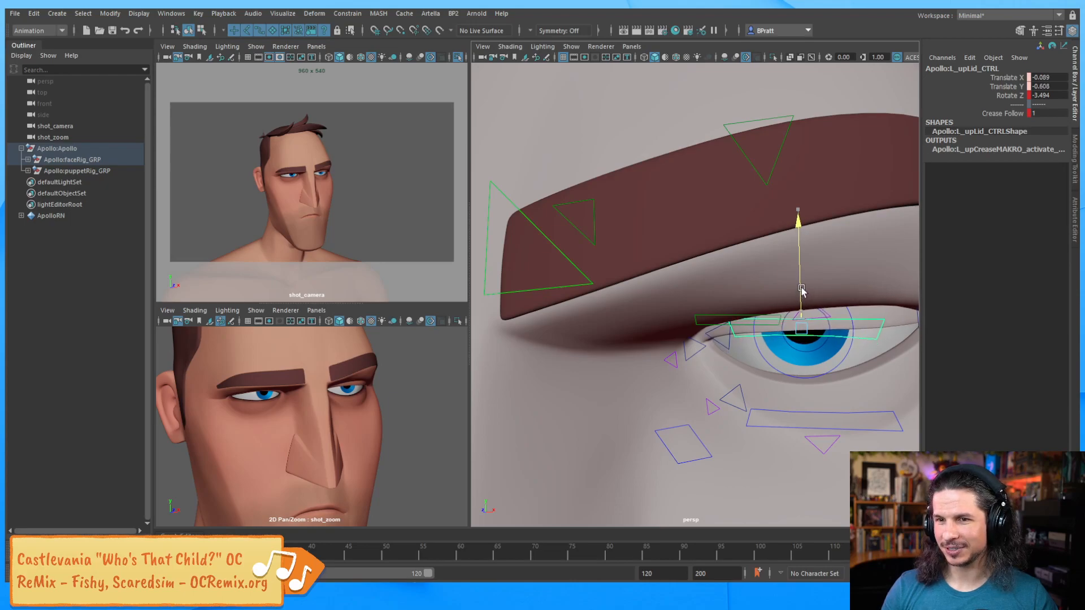
Adjust the left upper lid's tilt slightly and move the left outer corner lid control to Translate Y 0.003.
{"action": "key", "text": "e"}
{"action": "left_click_drag", "start_coordinate": [903, 300], "coordinate": [901, 301]}
{"action": "middle_click_drag", "start_coordinate": [901, 302], "coordinate": [681, 293], "text": "alt"}
{"action": "left_click", "coordinate": [825, 314]}
{"action": "key", "text": "w"}
{"action": "left_click_drag", "start_coordinate": [794, 275], "coordinate": [794, 283]}
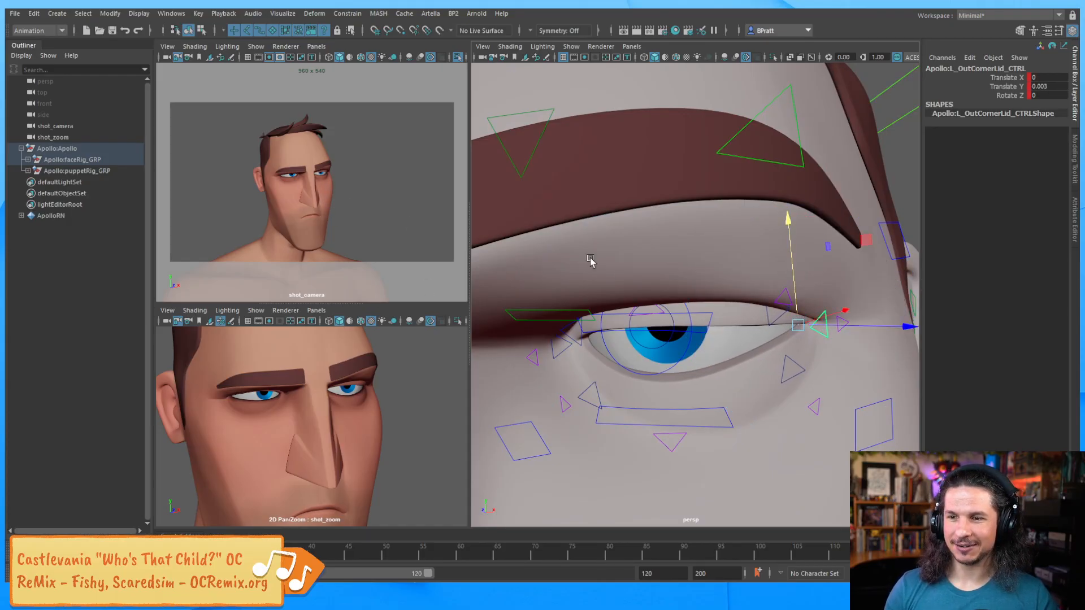
Lower the right upper lid control to Translate Y -0.545 and check both eyes on the whole face.
{"action": "left_click_drag", "start_coordinate": [590, 260], "coordinate": [616, 301], "text": "alt"}
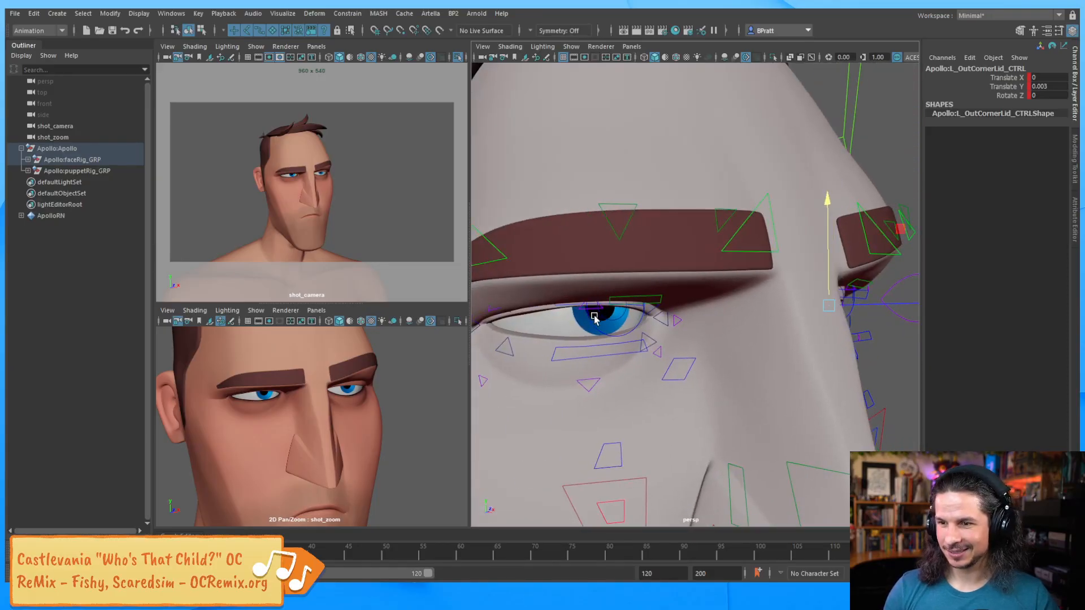
{"action": "left_click", "coordinate": [566, 303]}
{"action": "left_click_drag", "start_coordinate": [598, 257], "coordinate": [599, 257]}
{"action": "right_click_drag", "start_coordinate": [809, 214], "coordinate": [700, 243], "text": "alt"}
{"action": "left_click_drag", "start_coordinate": [700, 243], "coordinate": [644, 277], "text": "alt"}
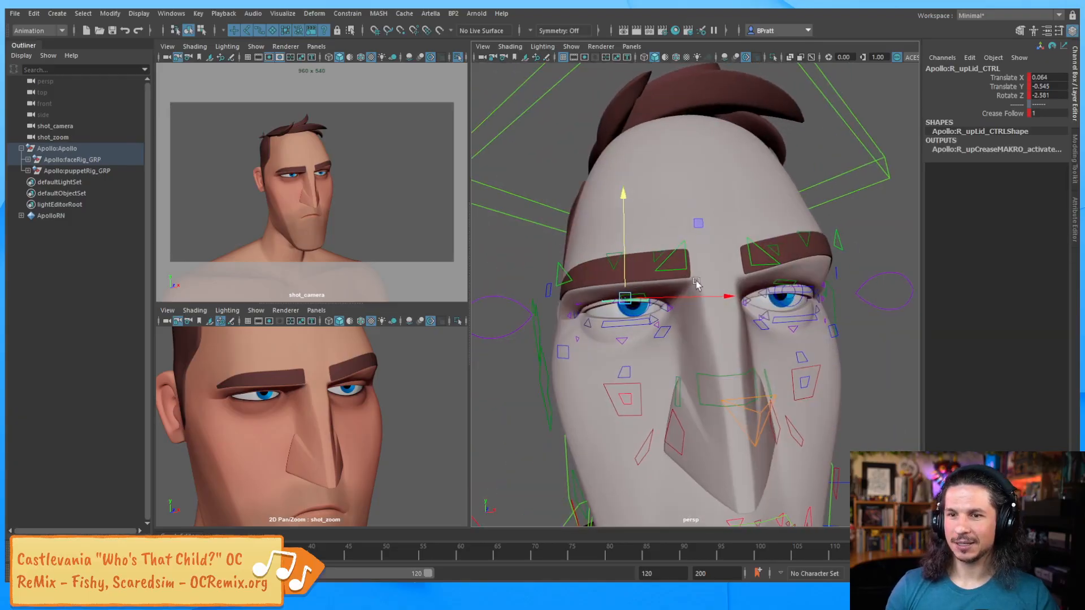
Frame the mouth in the zoomed camera view and shift the right lip corner control to Translate X -2.018, Translate Y -1.753.
{"action": "middle_click_drag", "start_coordinate": [697, 284], "coordinate": [681, 235], "text": "alt"}
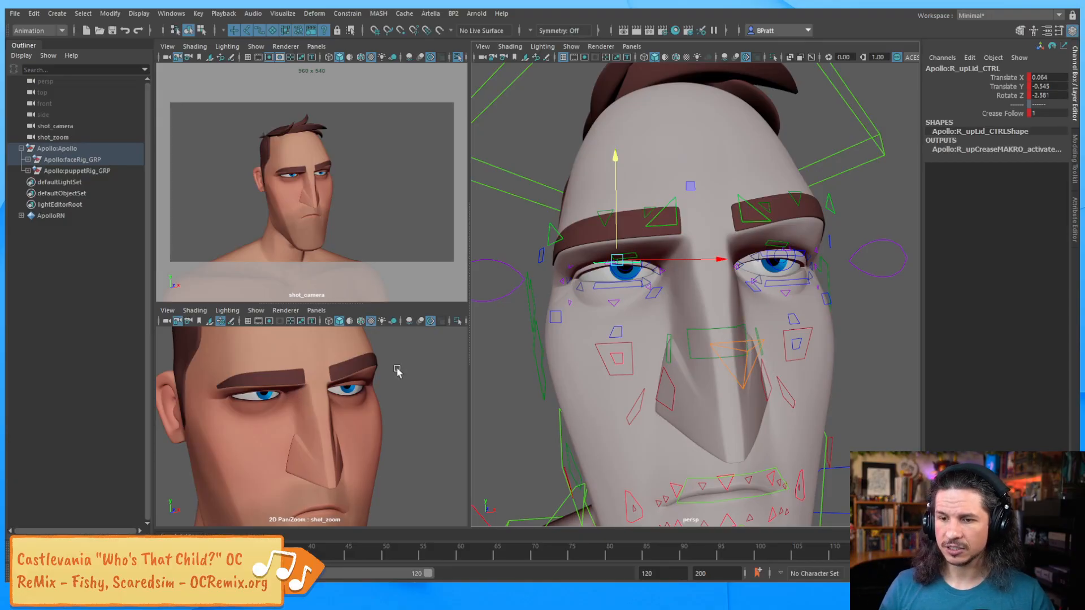
{"action": "middle_click_drag", "start_coordinate": [336, 426], "coordinate": [338, 345]}
{"action": "middle_click_drag", "start_coordinate": [321, 435], "coordinate": [314, 398]}
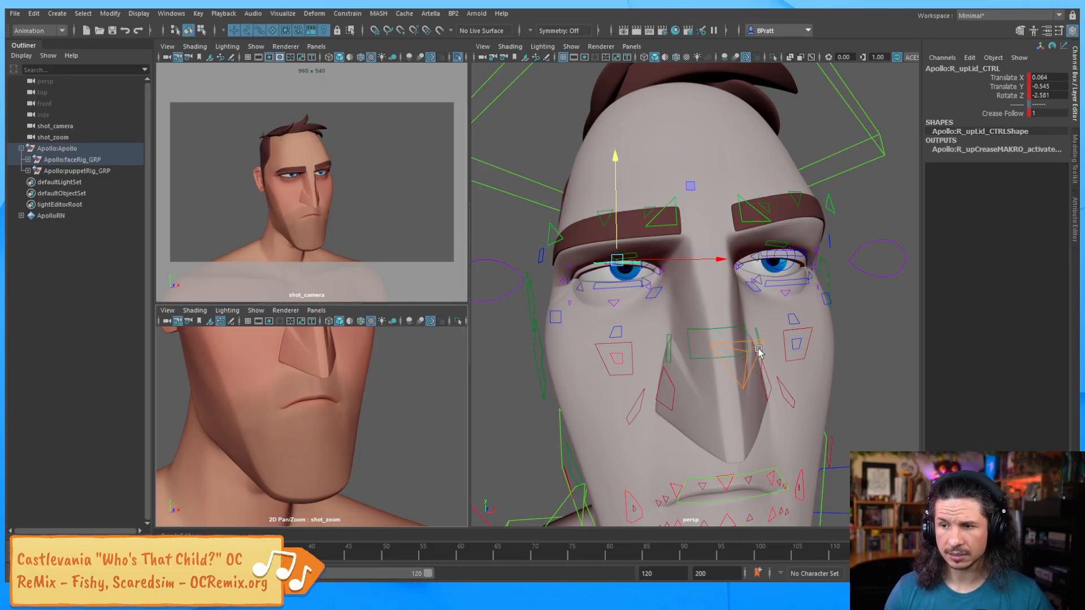
{"action": "left_click_drag", "start_coordinate": [785, 345], "coordinate": [712, 339], "text": "alt"}
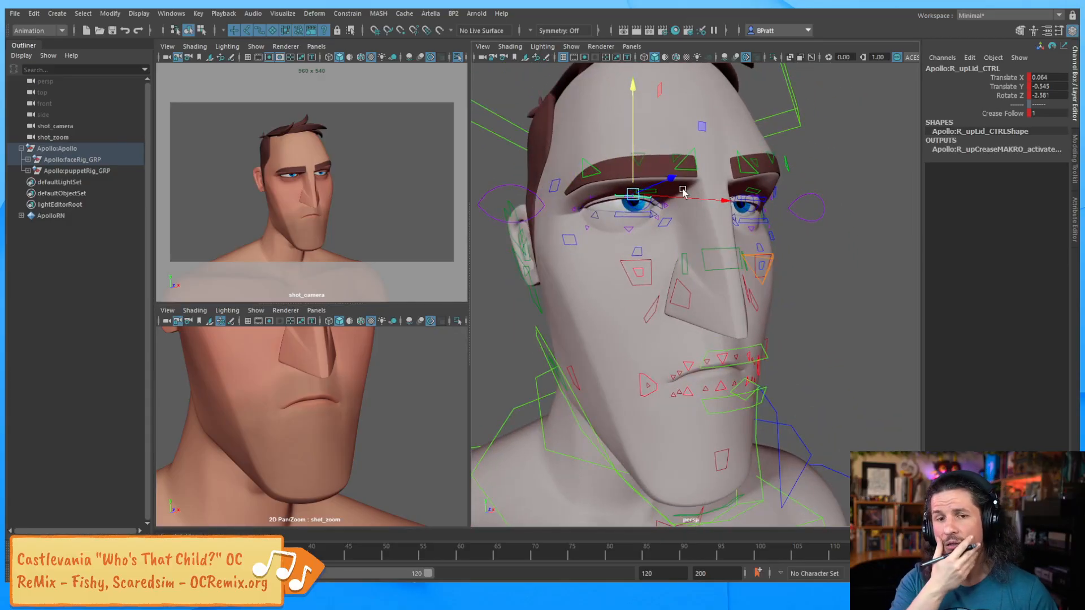
{"action": "left_click", "coordinate": [640, 384]}
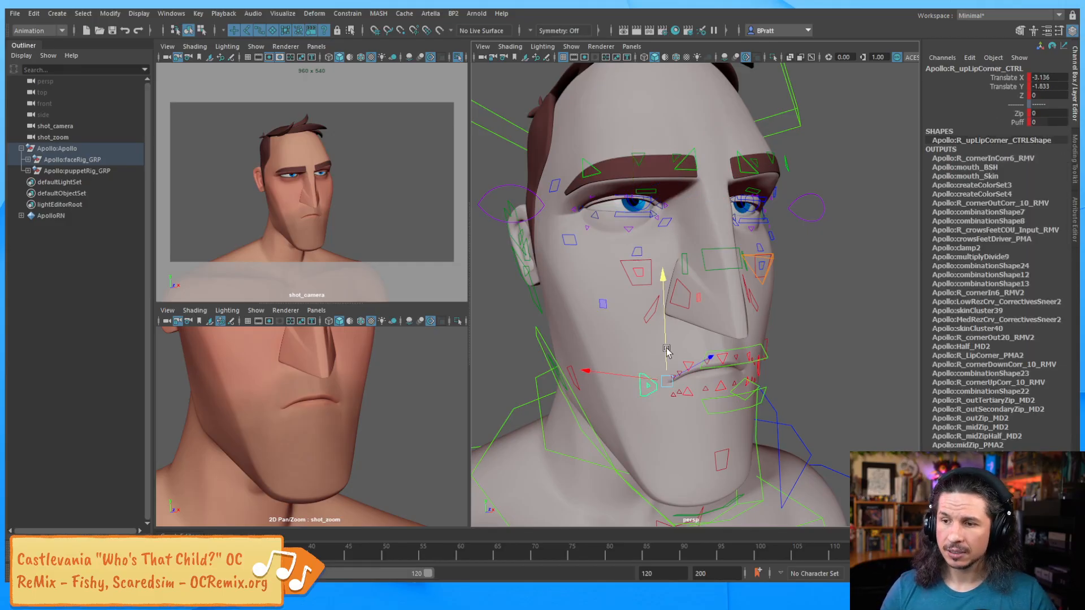
{"action": "left_click", "coordinate": [667, 378]}
{"action": "left_click_drag", "start_coordinate": [667, 373], "coordinate": [651, 343], "text": "alt"}
{"action": "middle_click_drag", "start_coordinate": [596, 298], "coordinate": [596, 303]}
Raise the left lip corner control slightly to Translate Y -1.678.
{"action": "left_click_drag", "start_coordinate": [596, 302], "coordinate": [736, 364], "text": "alt"}
{"action": "left_click", "coordinate": [757, 378]}
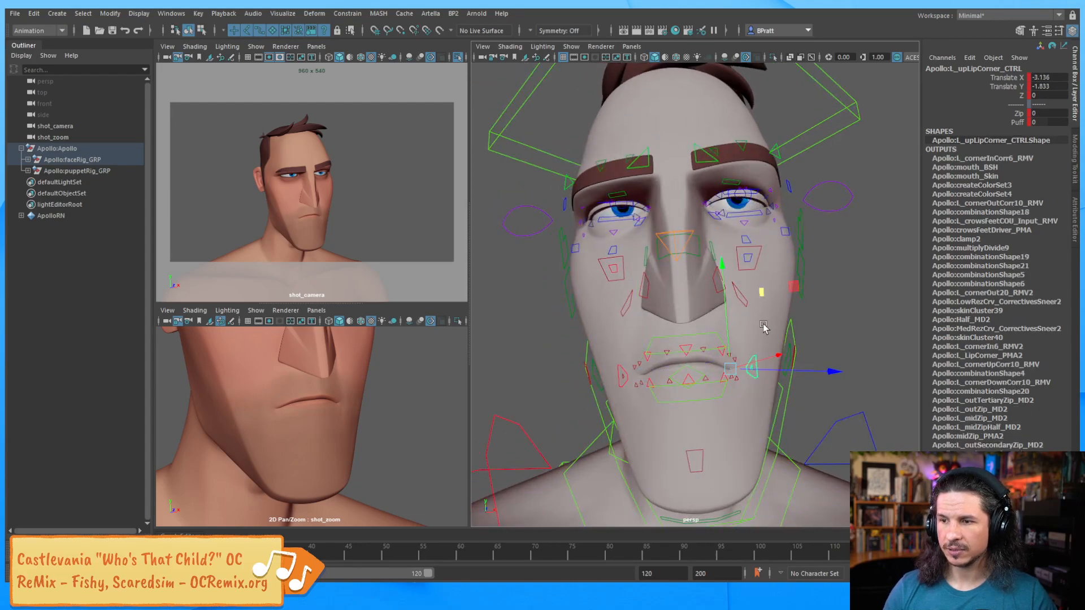
{"action": "middle_click_drag", "start_coordinate": [794, 299], "coordinate": [795, 291]}
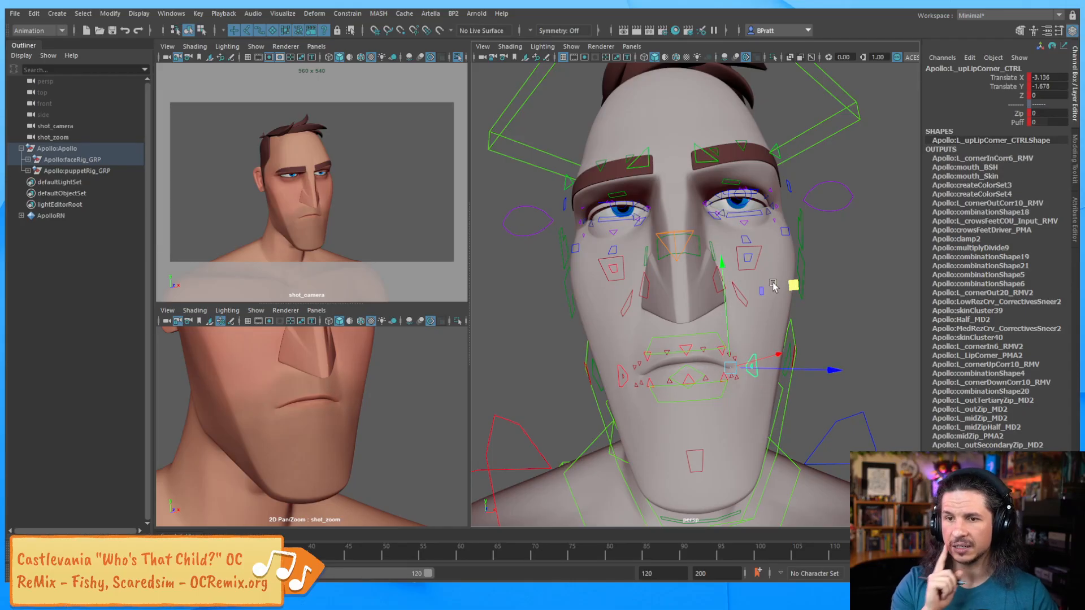
Pull the right lip corner control outward and down to Translate X 0.59, Translate Y -2.372.
{"action": "left_click_drag", "start_coordinate": [661, 357], "coordinate": [715, 357], "text": "alt"}
{"action": "left_click", "coordinate": [651, 374]}
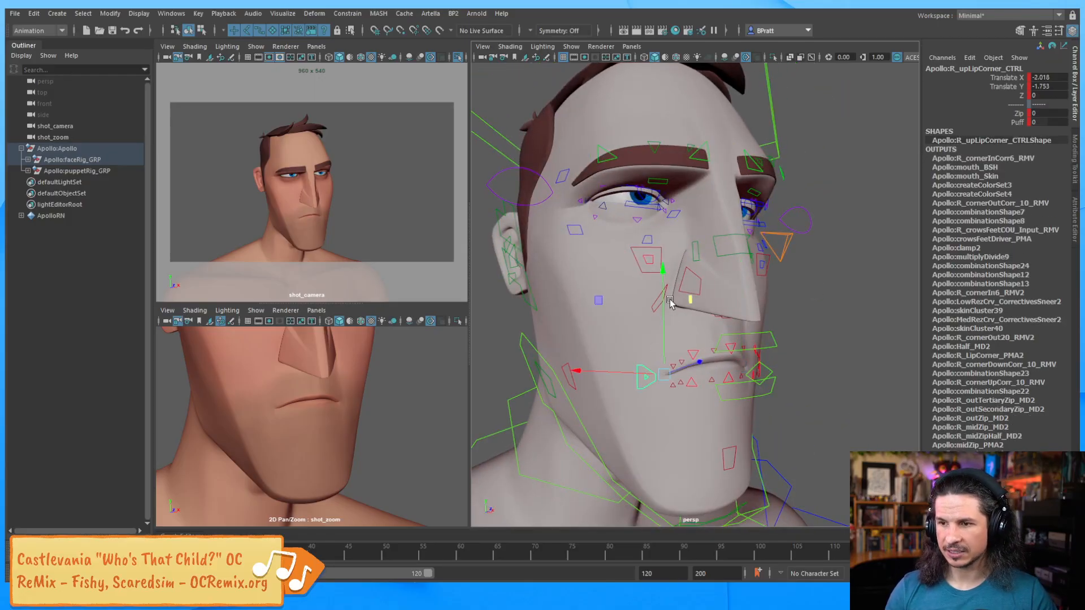
{"action": "mouse_move", "coordinate": [589, 308]}
{"action": "middle_mouse_down"}
{"action": "mouse_move", "coordinate": [571, 322]}
{"action": "mouse_move", "coordinate": [584, 309]}
{"action": "middle_mouse_up"}
{"action": "key", "text": "ctrl+z"}
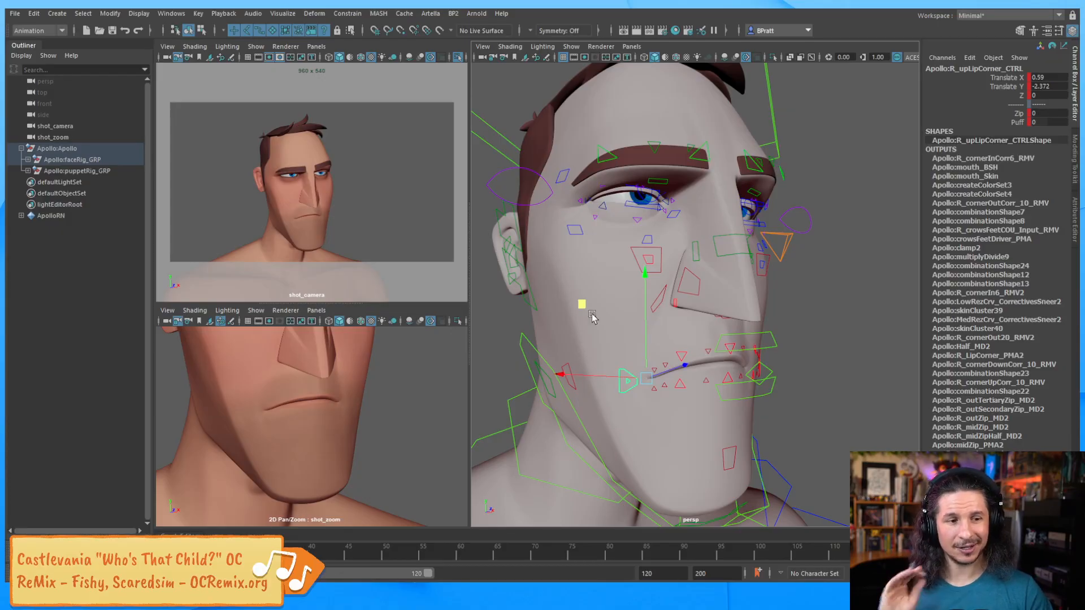
Try shifting the main mouth control sideways to Translate X 1.055 and undo the move.
{"action": "left_click_drag", "start_coordinate": [591, 314], "coordinate": [704, 364], "text": "alt"}
{"action": "left_click_drag", "start_coordinate": [778, 333], "coordinate": [765, 342], "text": "alt"}
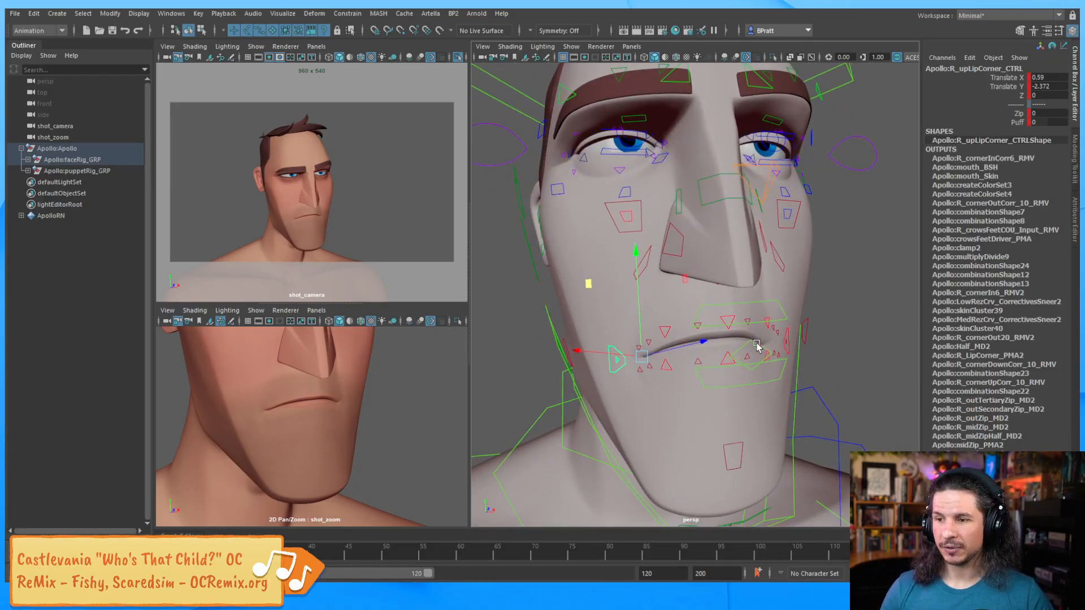
{"action": "left_click", "coordinate": [760, 348]}
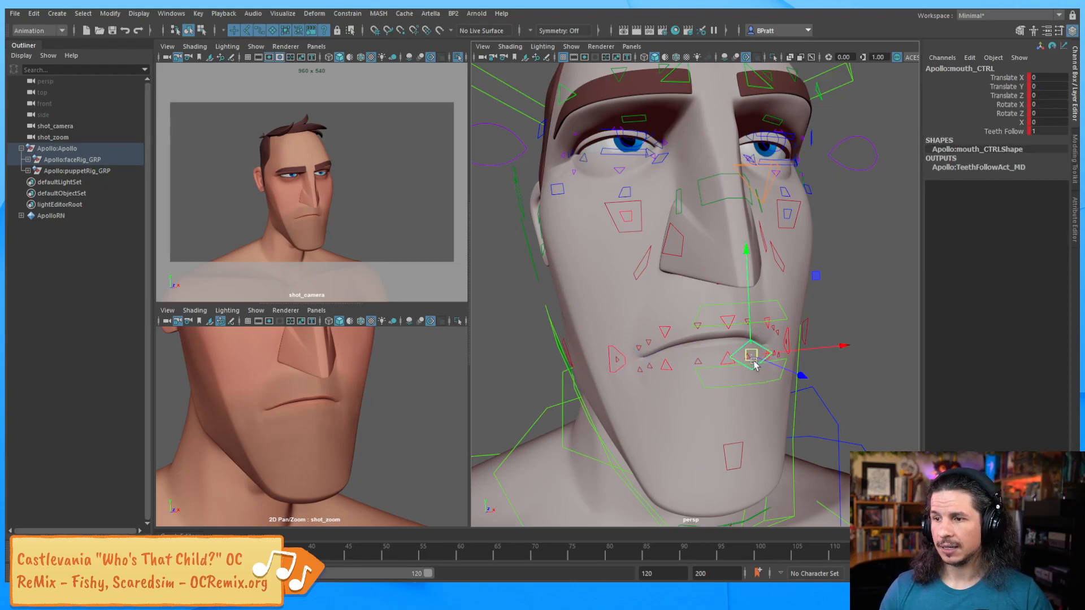
{"action": "left_click_drag", "start_coordinate": [754, 364], "coordinate": [863, 344], "text": "alt"}
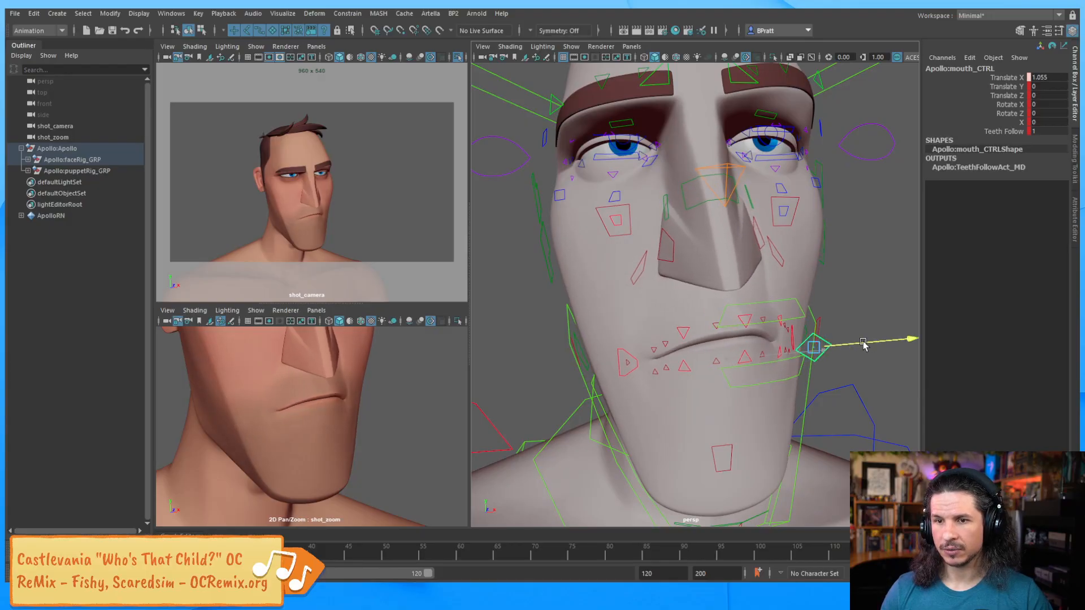
{"action": "left_click_drag", "start_coordinate": [799, 354], "coordinate": [882, 334]}
{"action": "key", "text": "ctrl+z"}
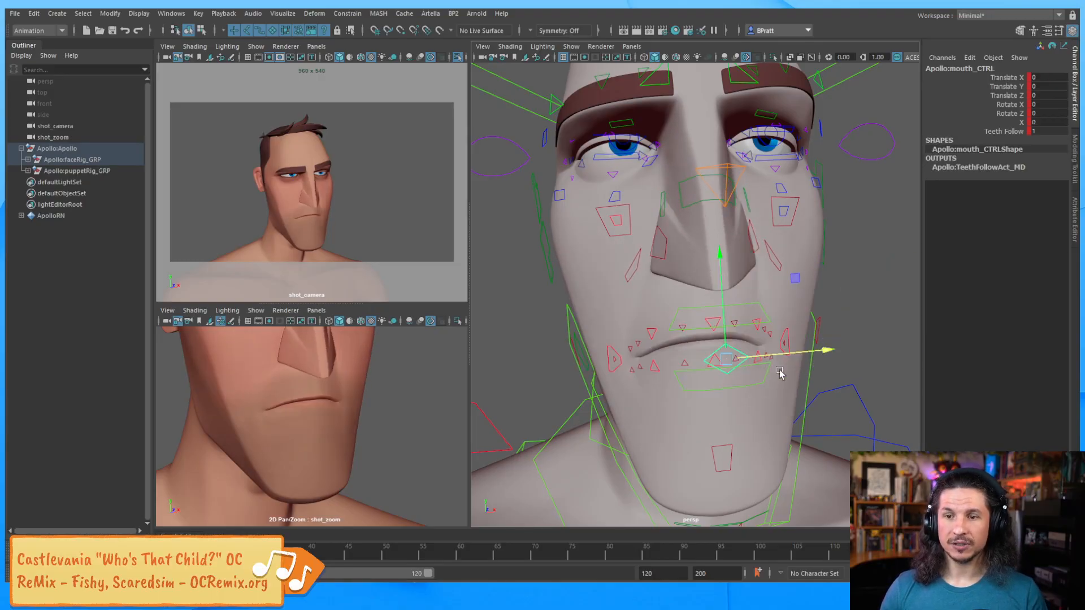
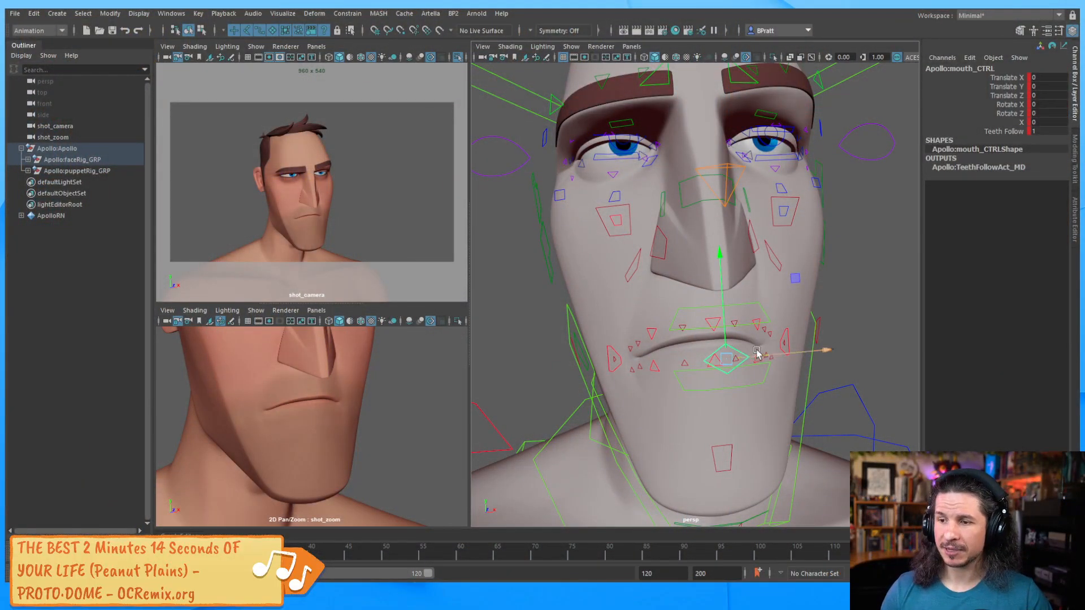
Try the main mouth control raised to Translate Y 0.513 and lowered to Translate Y -2.004, and undo the lowering.
{"action": "key", "text": "e"}
{"action": "key", "text": "w"}
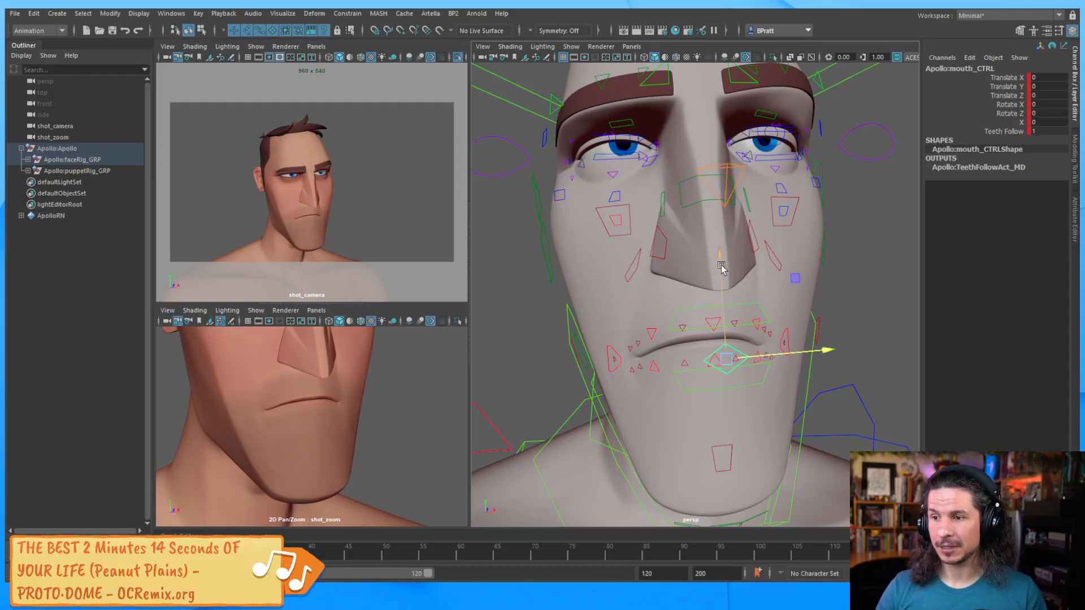
{"action": "left_click_drag", "start_coordinate": [721, 277], "coordinate": [721, 246]}
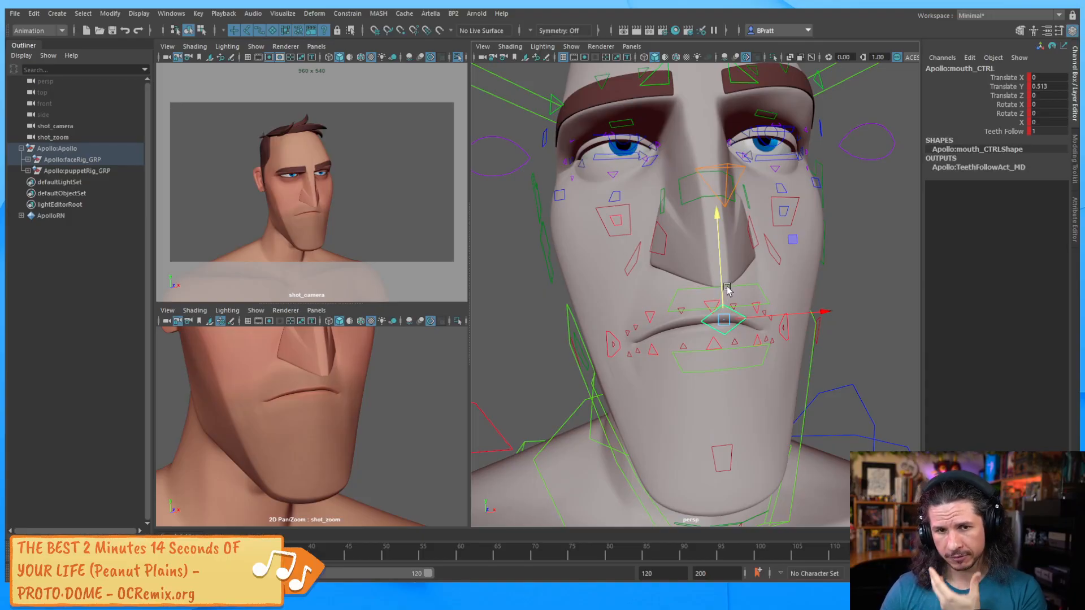
{"action": "left_click_drag", "start_coordinate": [720, 284], "coordinate": [720, 362]}
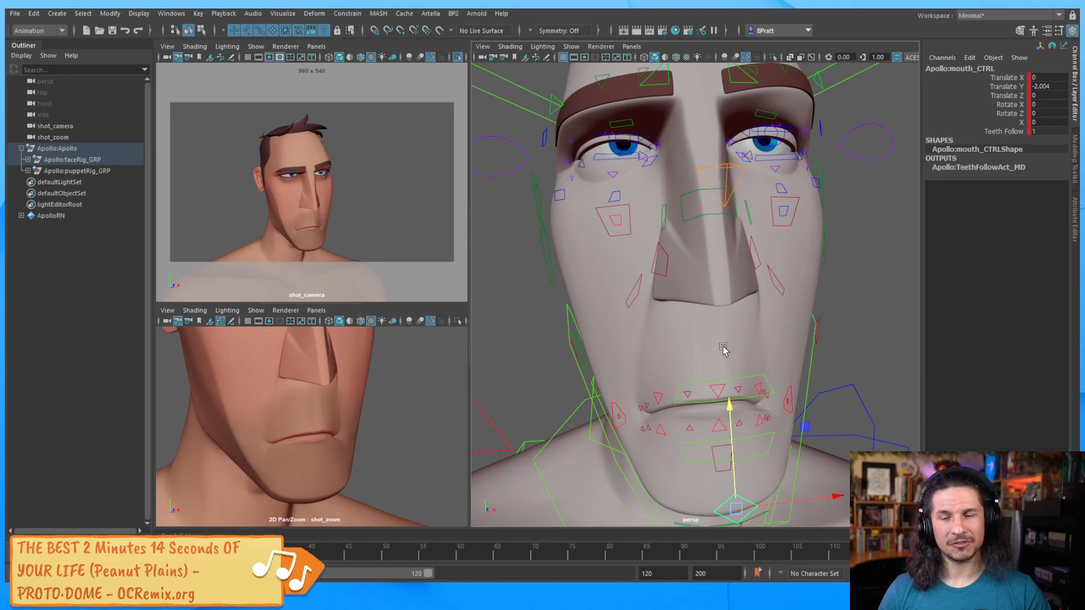
{"action": "key", "text": "ctrl+z"}
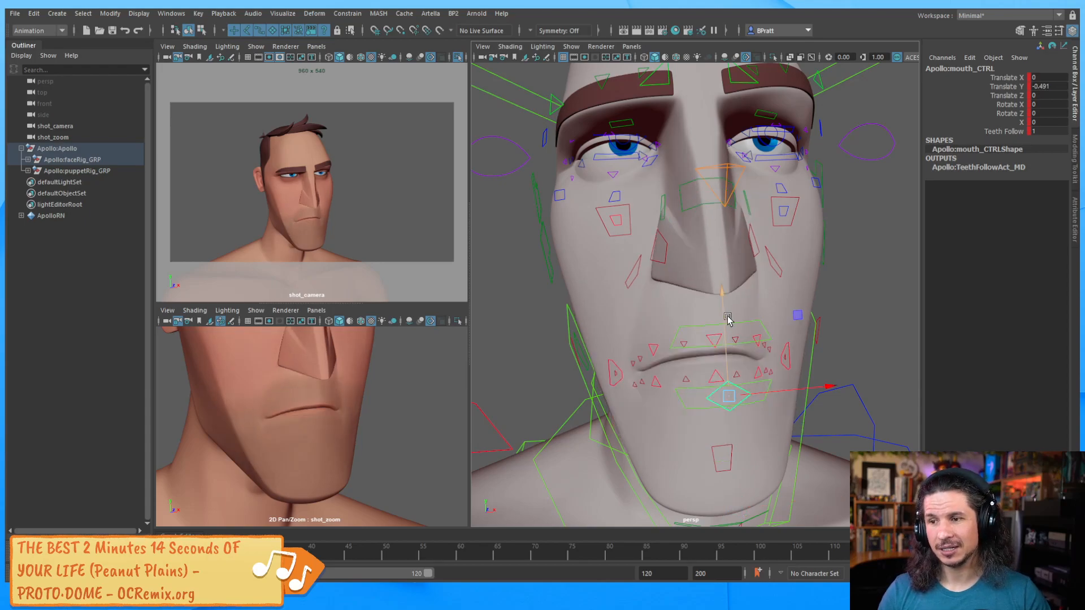
Move the main mouth control to Translate X -0.193, Translate Y -0.766 and tilt it to Rotate X 0.966, Rotate Z 2.735.
{"action": "left_click_drag", "start_coordinate": [724, 312], "coordinate": [746, 270]}
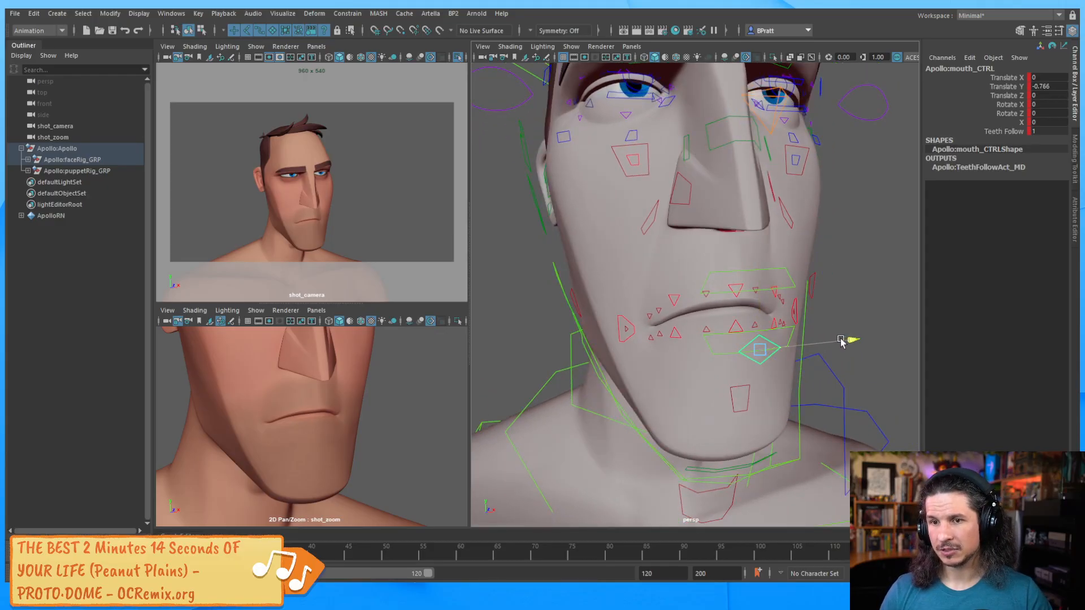
{"action": "left_click_drag", "start_coordinate": [840, 342], "coordinate": [827, 342]}
{"action": "key", "text": "e"}
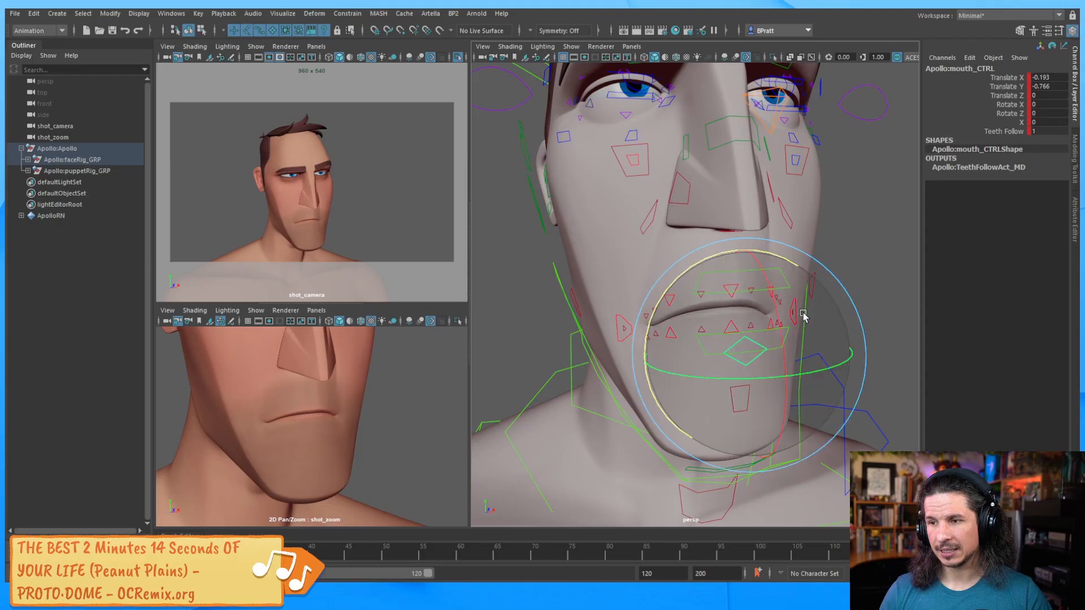
{"action": "left_click_drag", "start_coordinate": [784, 266], "coordinate": [750, 279]}
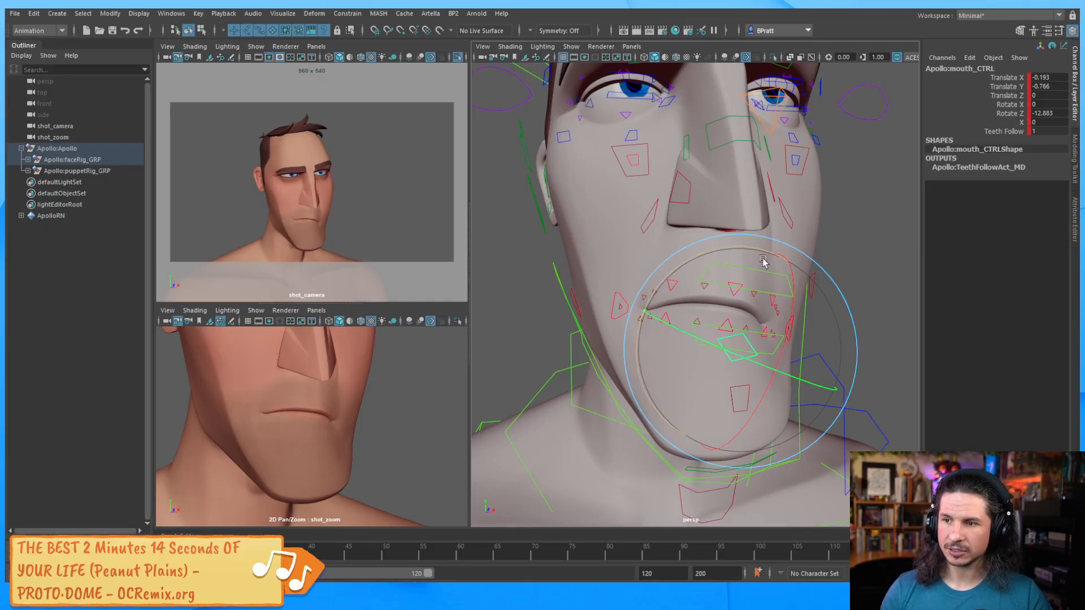
{"action": "mouse_move", "coordinate": [716, 258]}
{"action": "left_mouse_down"}
{"action": "mouse_move", "coordinate": [698, 260]}
{"action": "mouse_move", "coordinate": [706, 248]}
{"action": "left_mouse_up"}
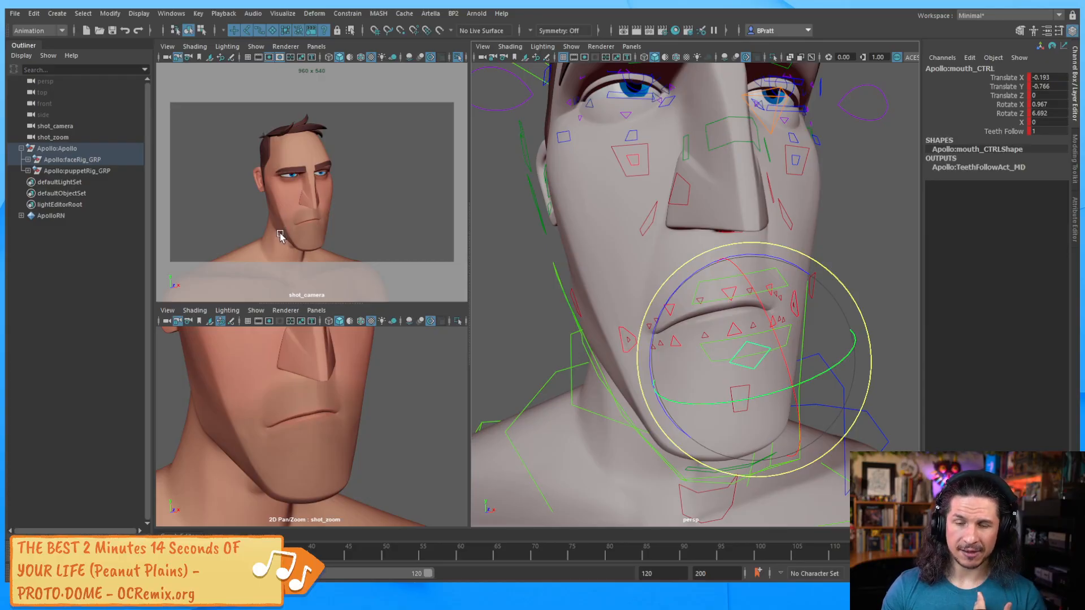
{"action": "left_click_drag", "start_coordinate": [771, 258], "coordinate": [779, 261]}
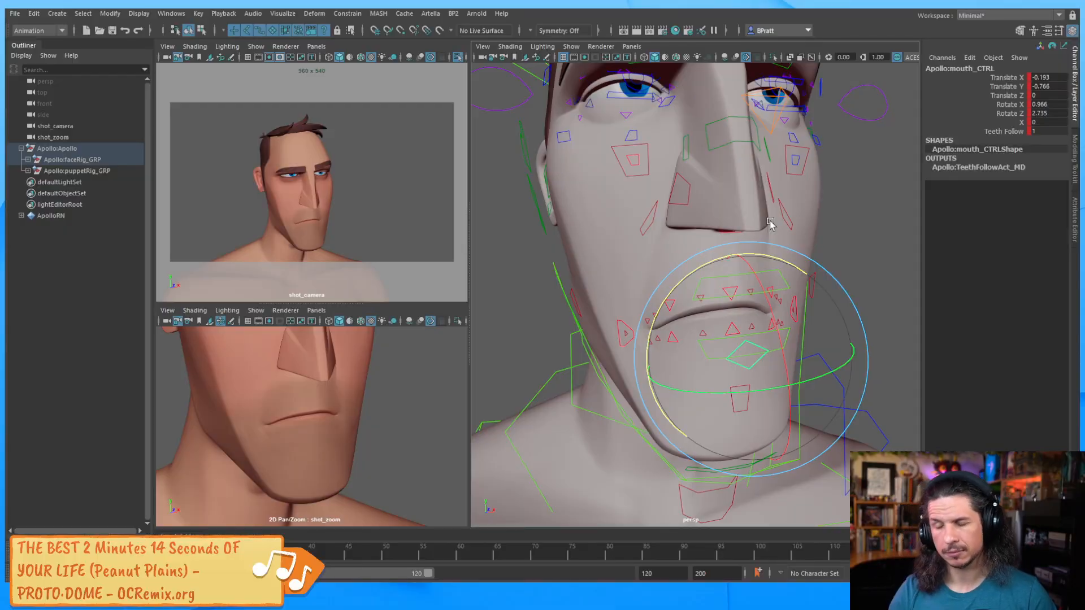
Try moving the left minor lip corner control along its X axis and undo the move.
{"action": "left_click_drag", "start_coordinate": [722, 159], "coordinate": [688, 305], "text": "alt"}
{"action": "key", "text": "q"}
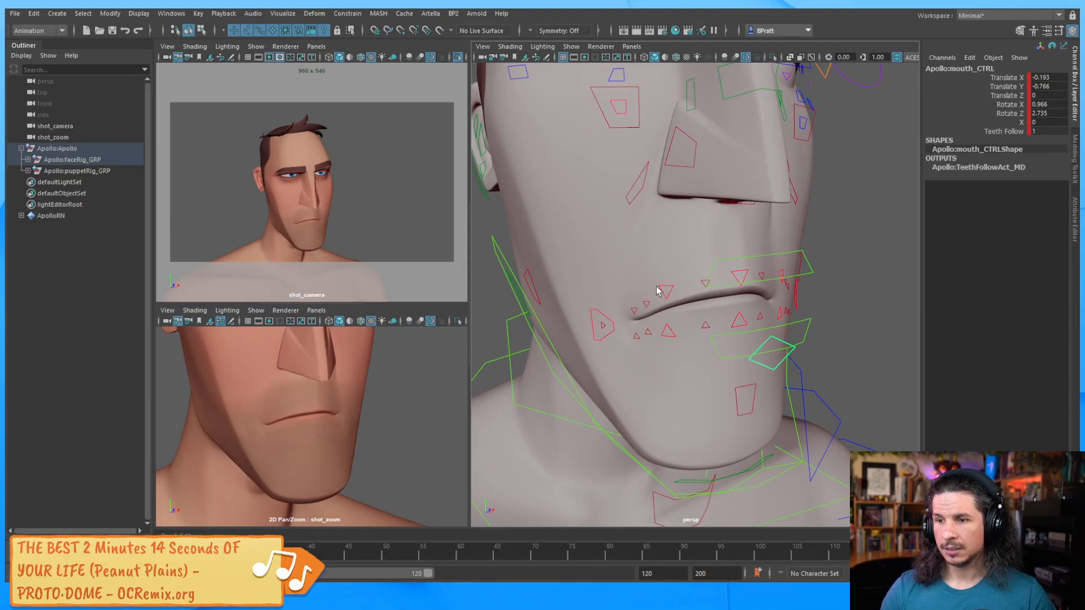
{"action": "left_click", "coordinate": [602, 325]}
{"action": "key", "text": "e"}
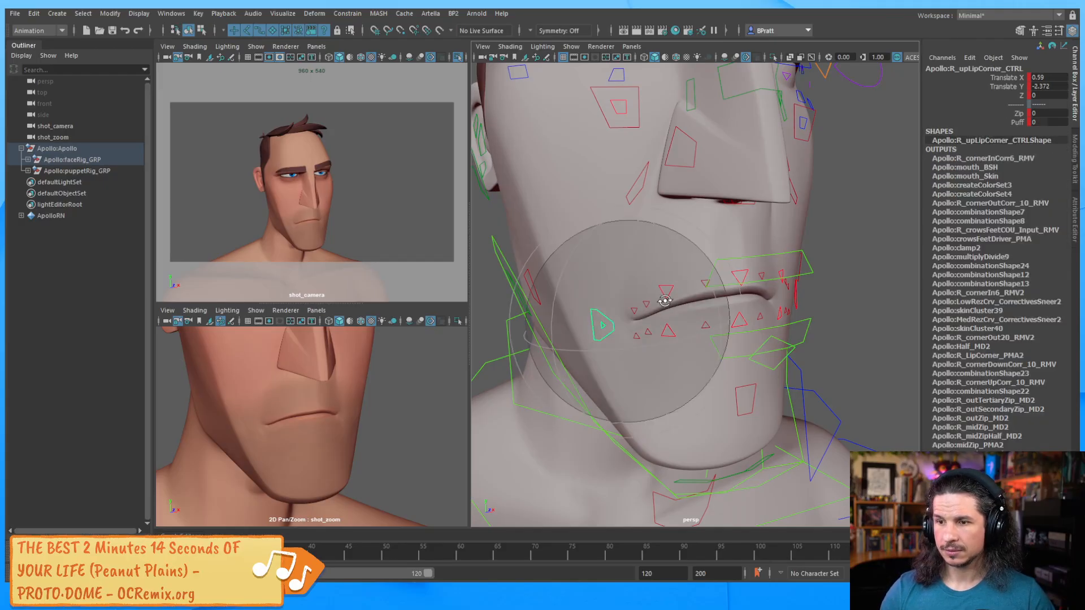
{"action": "key", "text": "w"}
{"action": "left_click_drag", "start_coordinate": [664, 300], "coordinate": [706, 327], "text": "alt"}
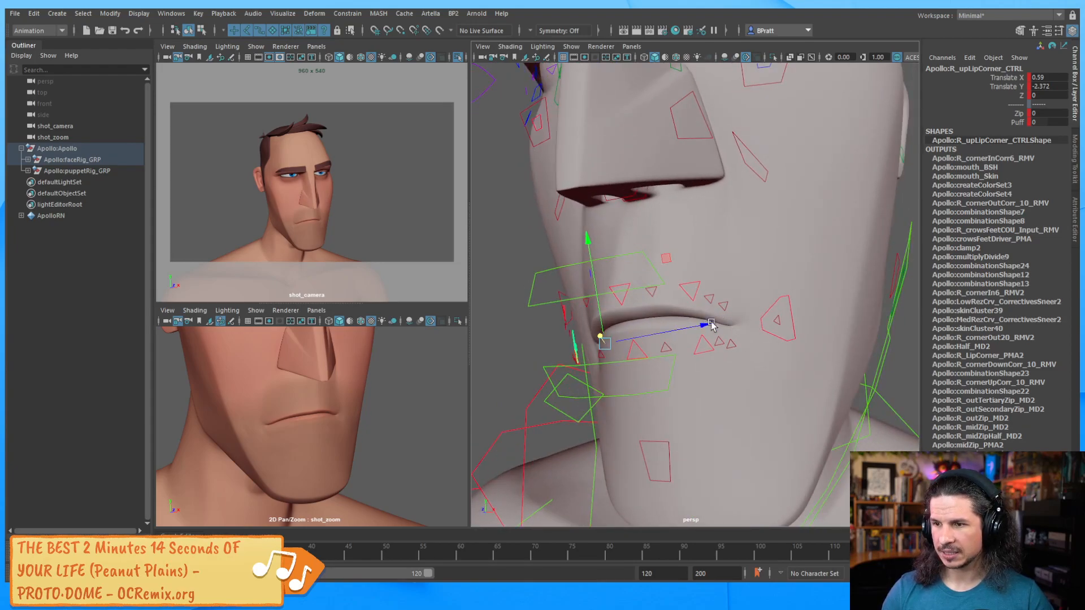
{"action": "left_click", "coordinate": [778, 319]}
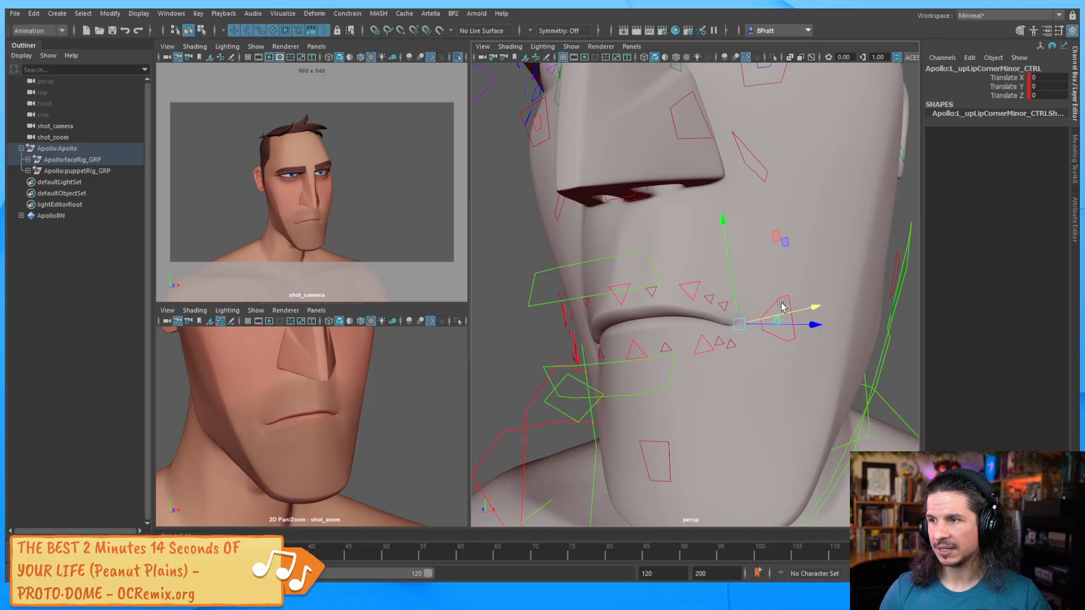
{"action": "left_click_drag", "start_coordinate": [781, 305], "coordinate": [744, 314]}
{"action": "key", "text": "ctrl+z"}
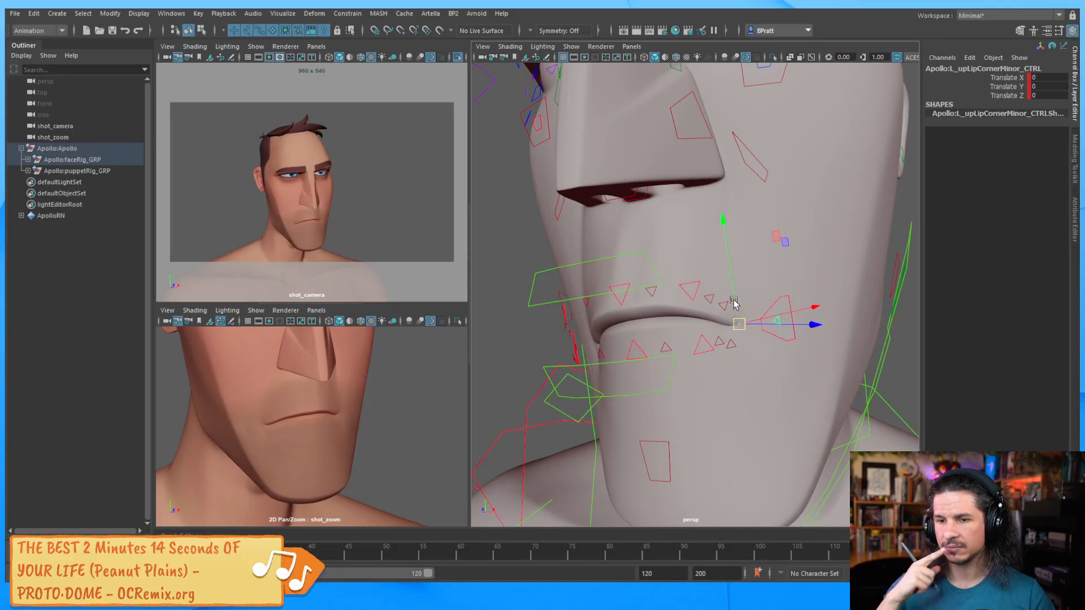
Try changing the Z attribute of the main left lip corner control and undo the change.
{"action": "left_click", "coordinate": [782, 304]}
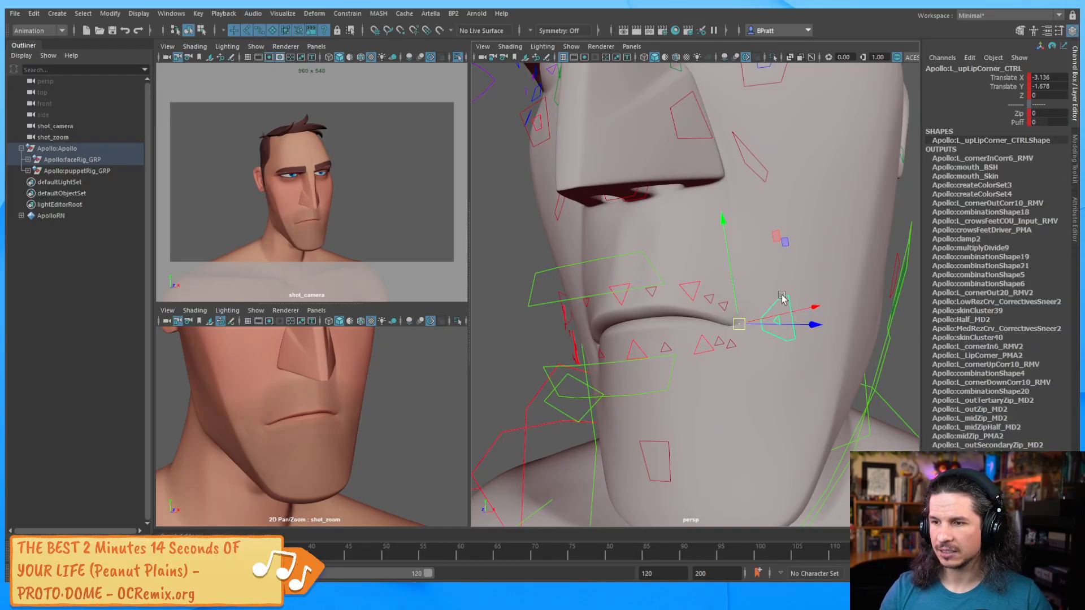
{"action": "left_click", "coordinate": [1012, 96]}
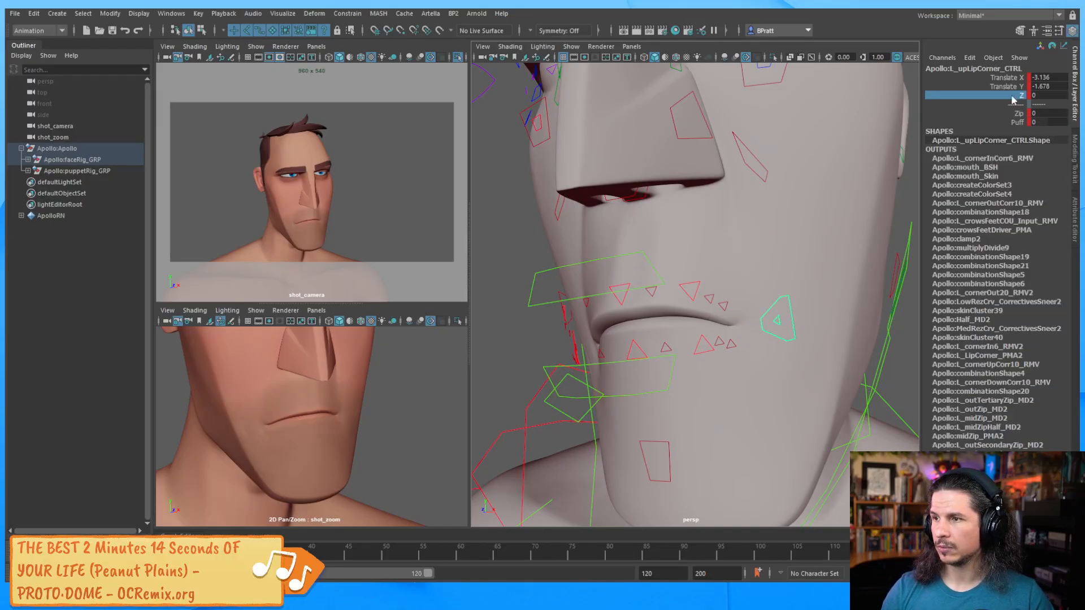
{"action": "middle_click_drag", "start_coordinate": [615, 245], "coordinate": [599, 247]}
{"action": "key", "text": "ctrl+z"}
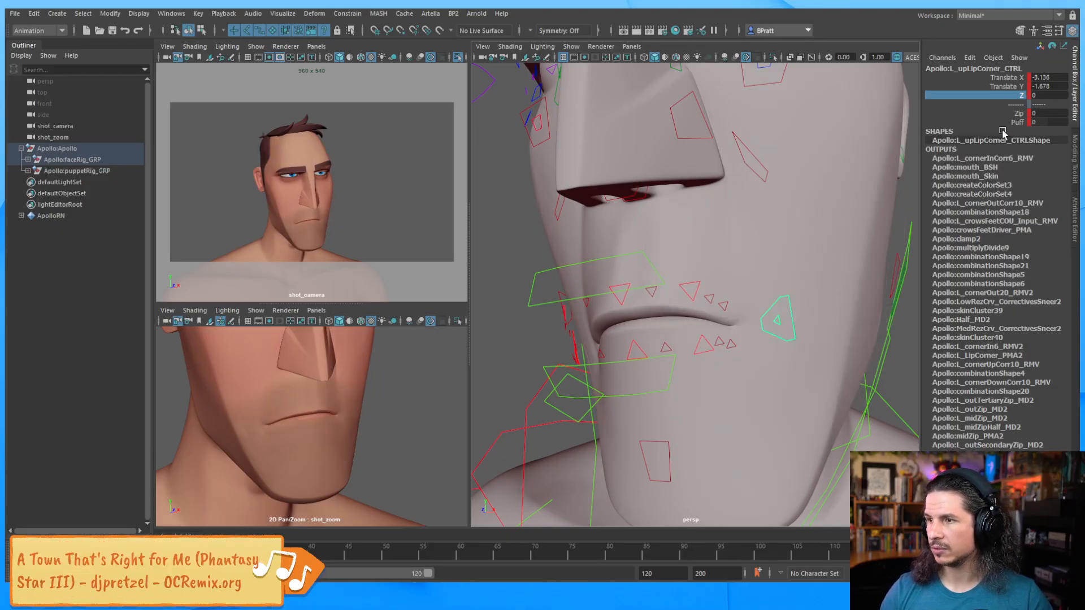
Try shifting the outermost upper and lower lip controls together at the left mouth corner.
{"action": "left_click", "coordinate": [725, 307]}
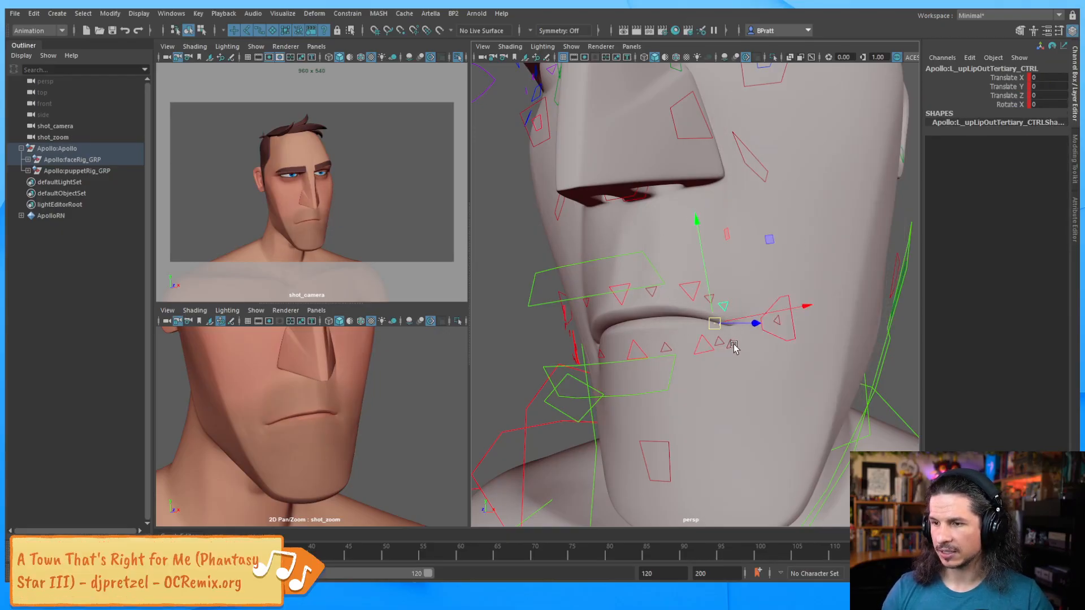
{"action": "left_click", "coordinate": [732, 344], "text": "shift"}
{"action": "left_click_drag", "start_coordinate": [714, 299], "coordinate": [759, 307]}
{"action": "left_click", "coordinate": [687, 289]}
{"action": "key", "text": "ctrl+z"}
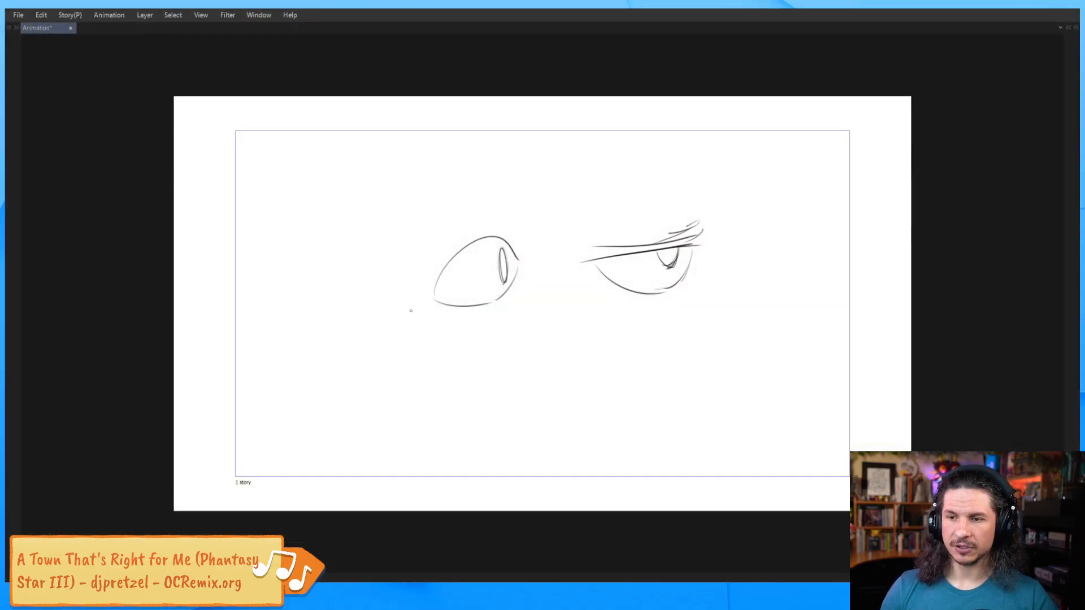
Switch to the sketch canvas, replace the eye sketches with a symmetrical arch and a lopsided one, and mark their ends and peaks.
{"action": "key", "text": "Delete"}
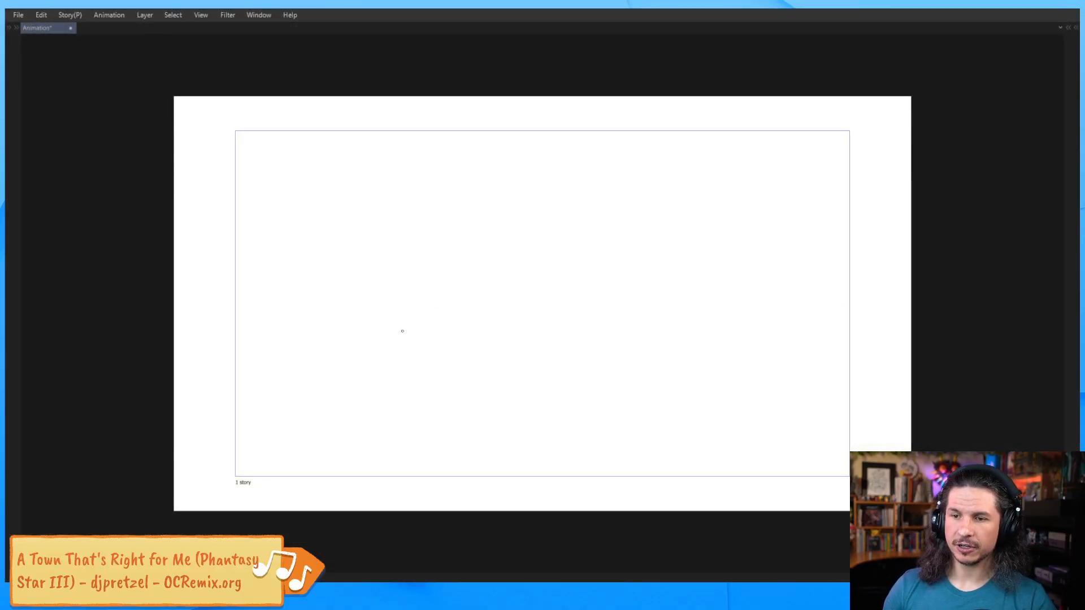
{"action": "mouse_move", "coordinate": [319, 308]}
{"action": "left_mouse_down"}
{"action": "mouse_move", "coordinate": [396, 225]}
{"action": "mouse_move", "coordinate": [531, 310]}
{"action": "left_mouse_up"}
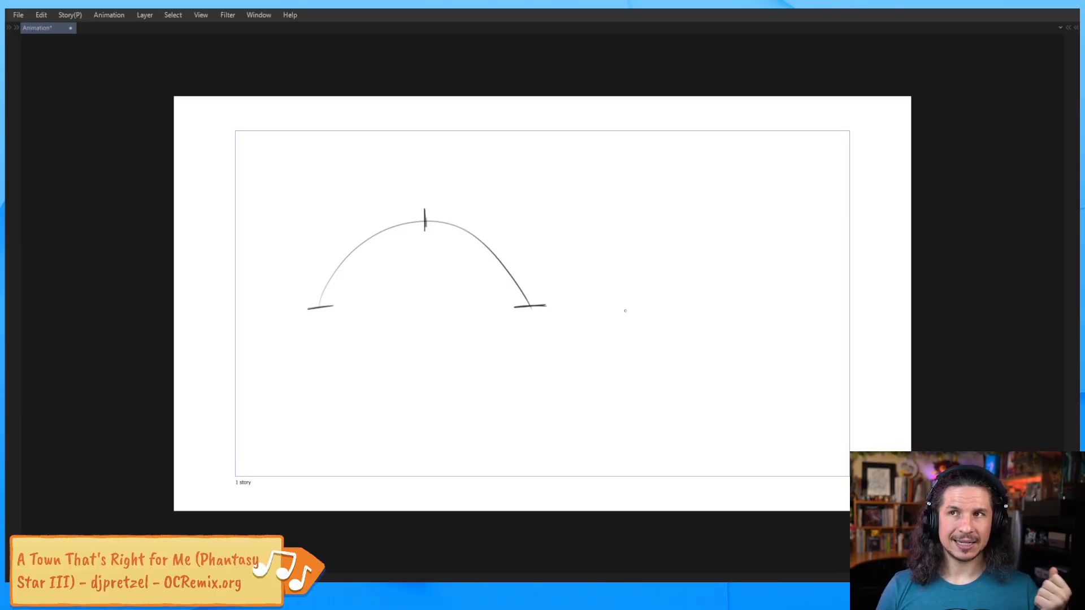
{"action": "left_click_drag", "start_coordinate": [649, 277], "coordinate": [759, 275]}
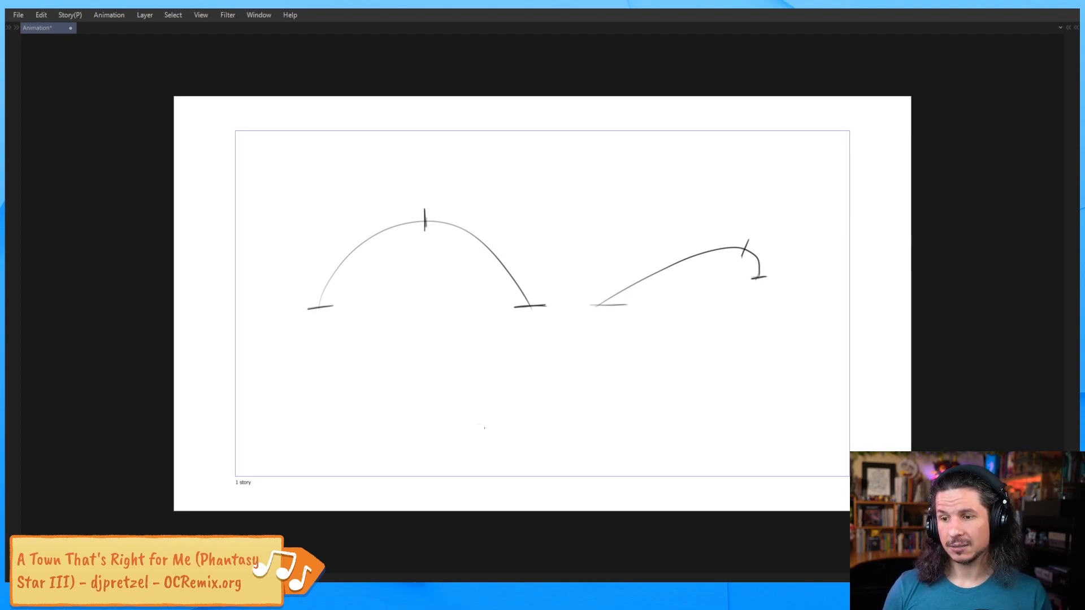
Sketch two more uneven arches beneath the existing pair, replacing one rejected stroke, and mark their ends and peaks.
{"action": "left_click_drag", "start_coordinate": [511, 399], "coordinate": [638, 425]}
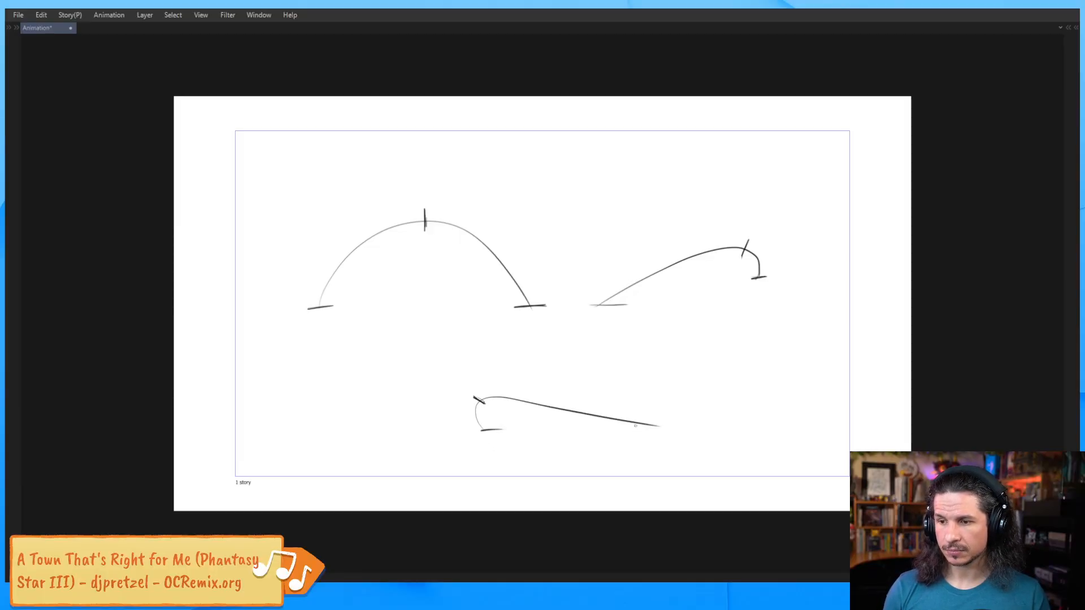
{"action": "left_click_drag", "start_coordinate": [720, 445], "coordinate": [786, 342]}
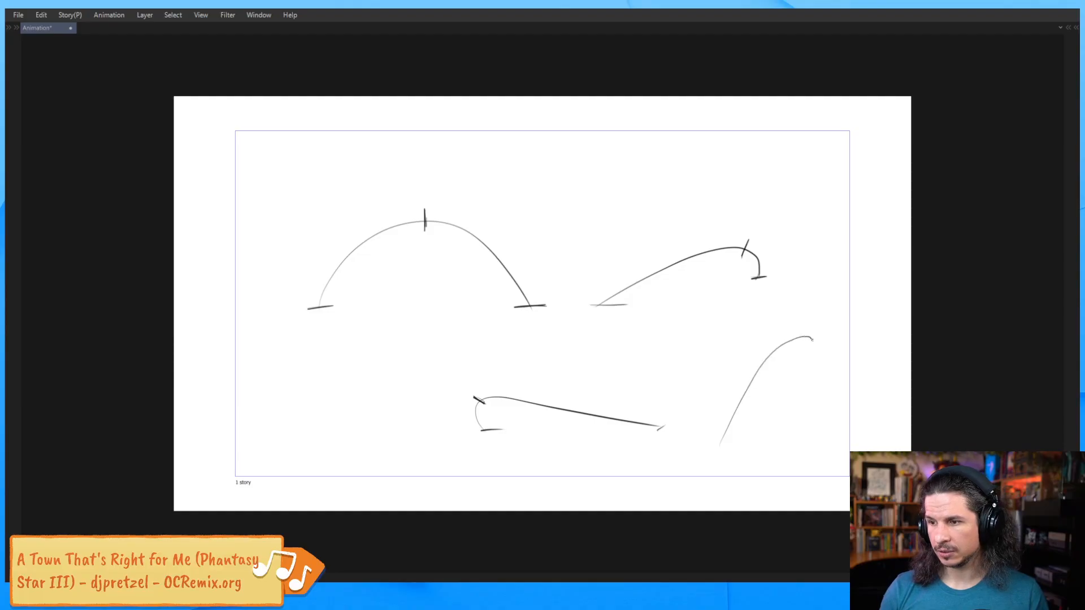
{"action": "key", "text": "ctrl+z"}
{"action": "mouse_move", "coordinate": [722, 406]}
{"action": "left_mouse_down"}
{"action": "mouse_move", "coordinate": [864, 379]}
{"action": "mouse_move", "coordinate": [911, 425]}
{"action": "left_mouse_up"}
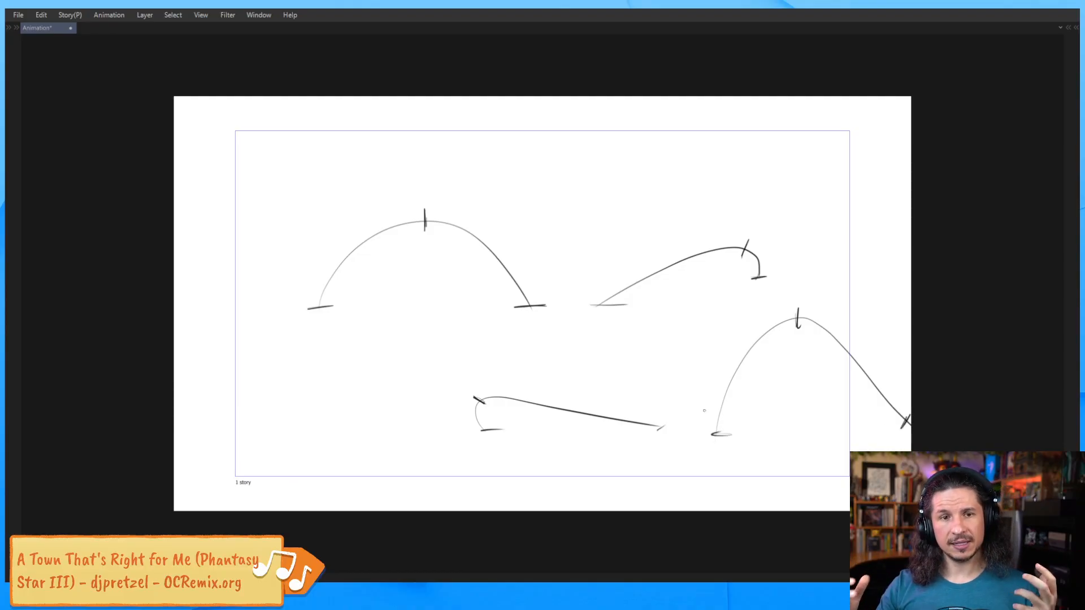
Switch back to Maya, move the middle lip controls to 0.489 in X and the left outer lip controls to 0.077 in Y.
{"action": "left_click", "coordinate": [1056, 7]}
{"action": "left_click_drag", "start_coordinate": [787, 303], "coordinate": [796, 306]}
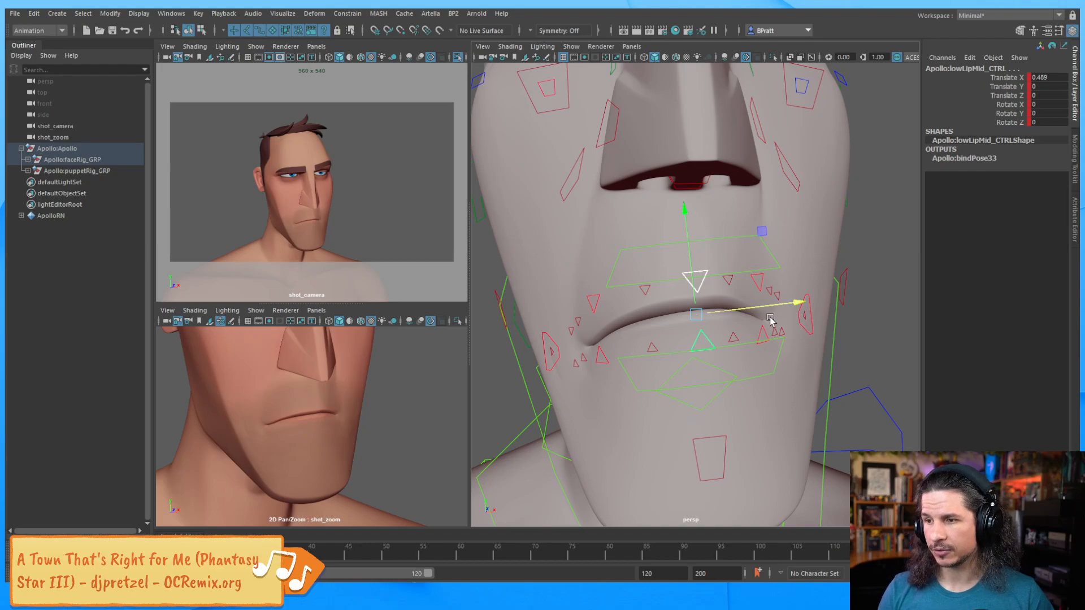
{"action": "left_click", "coordinate": [755, 288]}
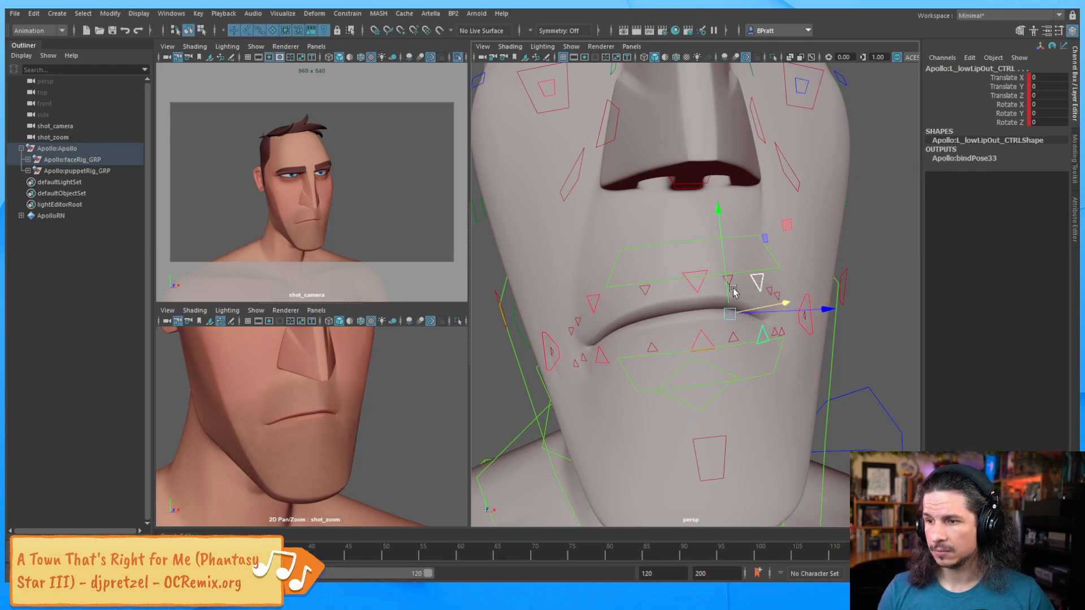
{"action": "mouse_move", "coordinate": [732, 291]}
{"action": "left_mouse_down"}
{"action": "mouse_move", "coordinate": [726, 279]}
{"action": "mouse_move", "coordinate": [730, 296]}
{"action": "left_mouse_up"}
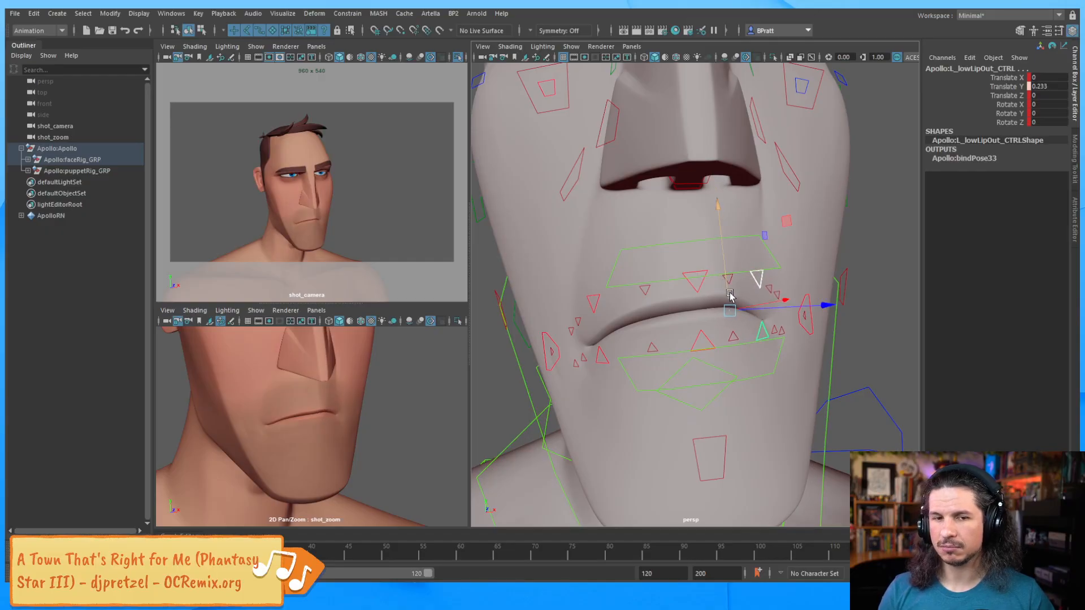
{"action": "left_click", "coordinate": [724, 267]}
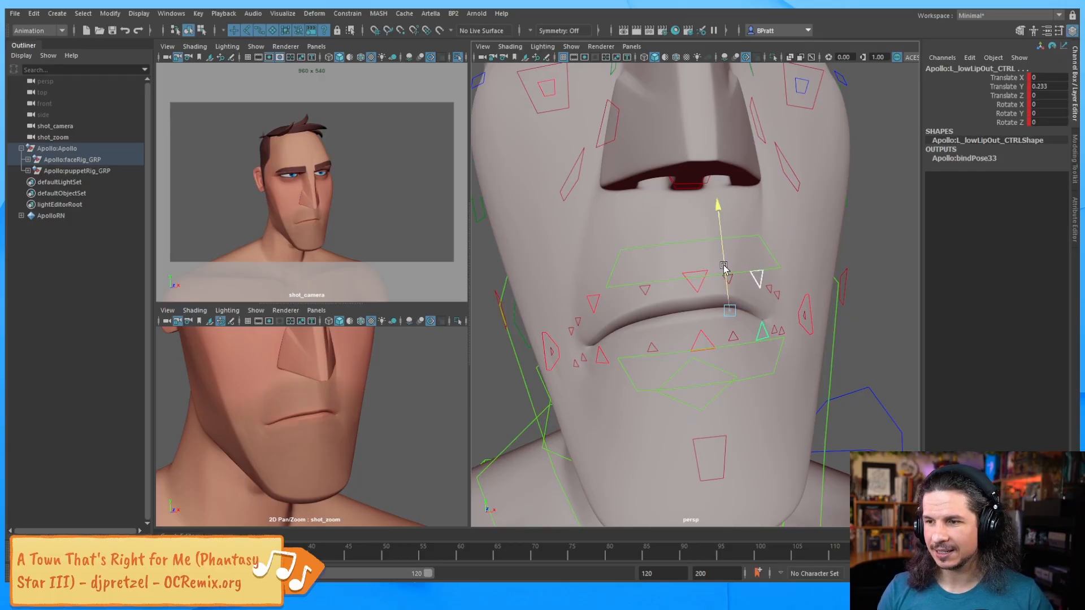
{"action": "left_click_drag", "start_coordinate": [724, 270], "coordinate": [775, 295]}
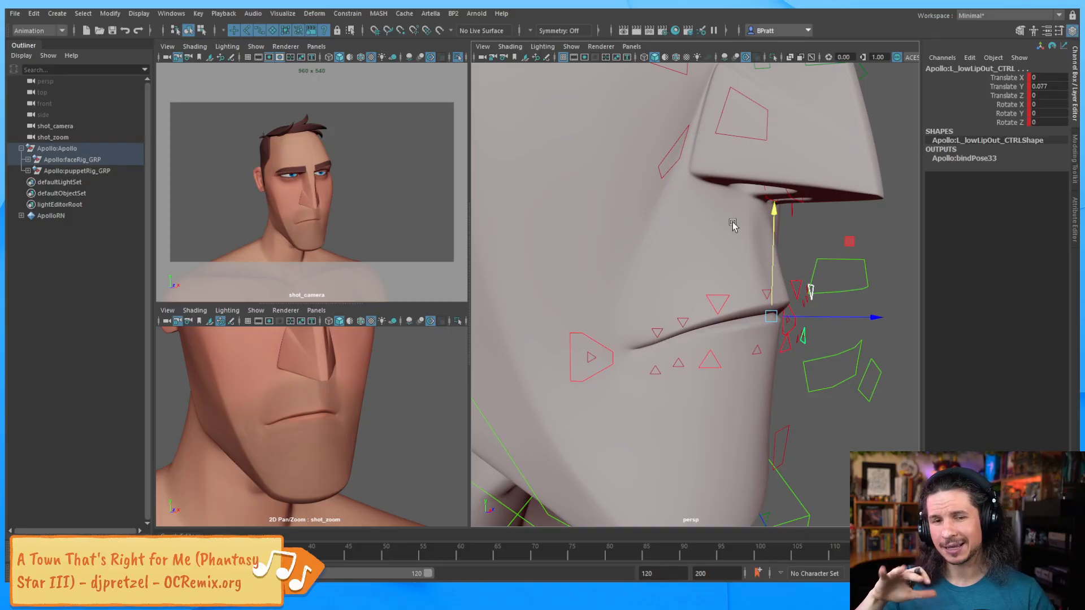
Open the jaw slightly by rotating the jaw control to 1.344 in Rotate X.
{"action": "left_click_drag", "start_coordinate": [757, 197], "coordinate": [769, 279], "text": "alt"}
{"action": "left_click_drag", "start_coordinate": [755, 391], "coordinate": [775, 396], "text": "alt"}
{"action": "left_click", "coordinate": [777, 424]}
{"action": "key", "text": "e"}
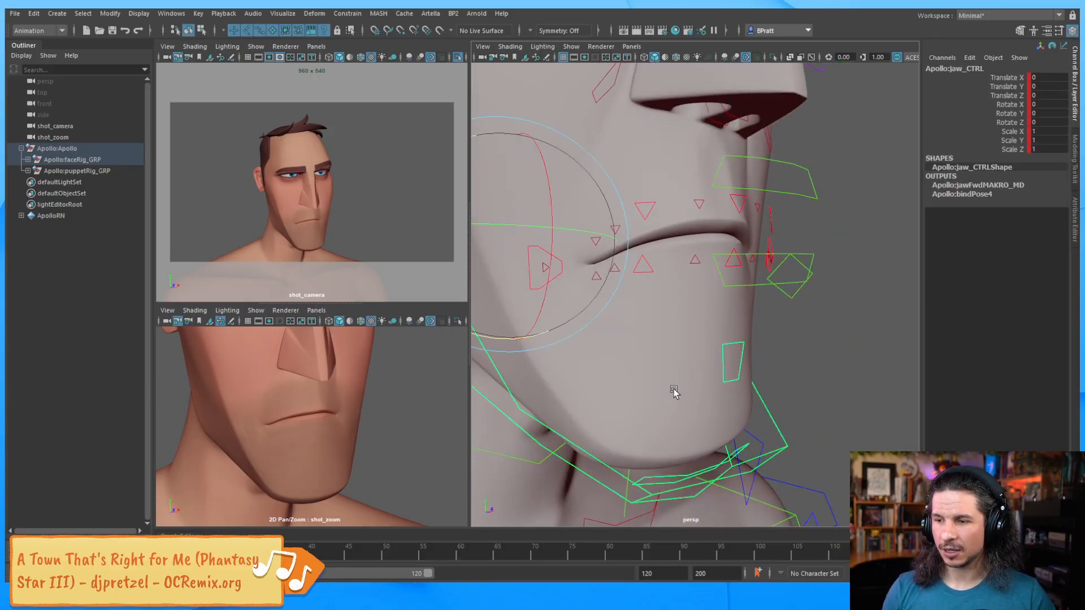
{"action": "left_click_drag", "start_coordinate": [547, 263], "coordinate": [550, 268]}
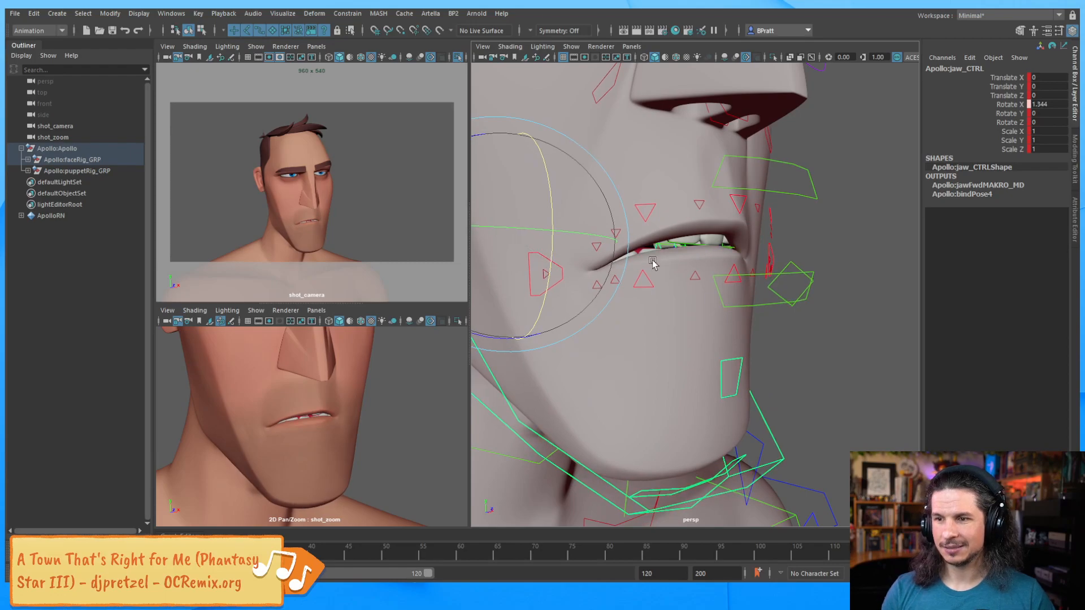
Lower the main lower lip control to -0.231 in Translate Y, undoing a first, stronger move.
{"action": "left_click_drag", "start_coordinate": [669, 297], "coordinate": [727, 258], "text": "alt"}
{"action": "left_click", "coordinate": [728, 256]}
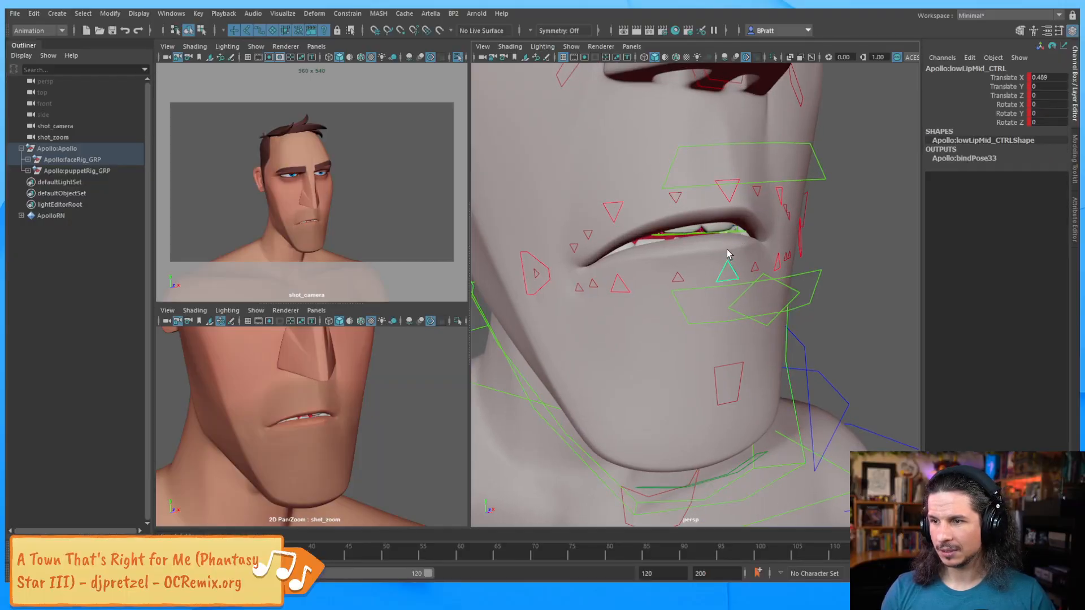
{"action": "left_click", "coordinate": [750, 287]}
{"action": "key", "text": "w"}
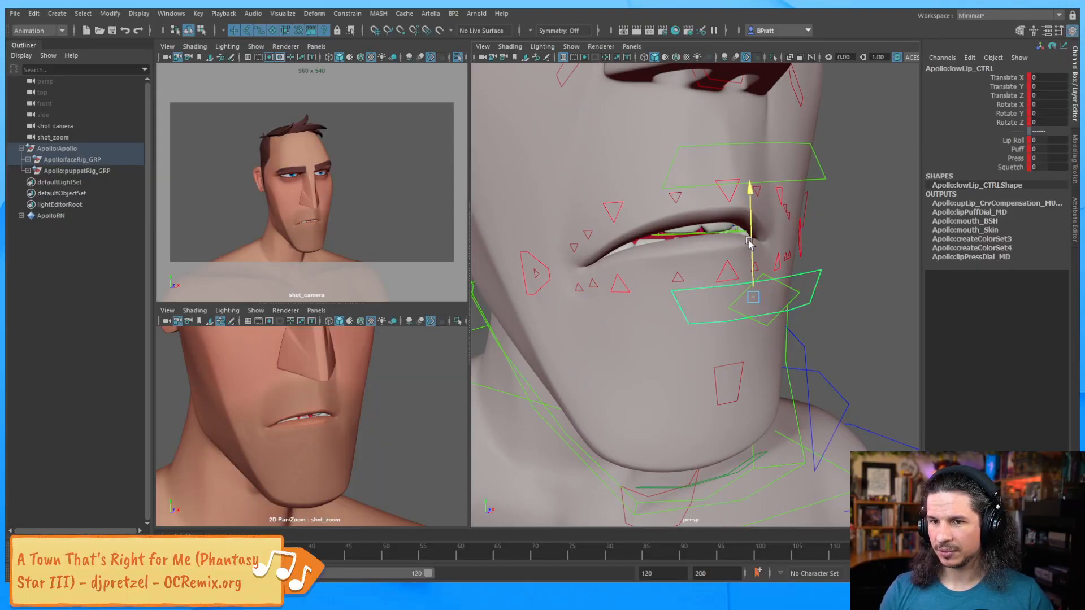
{"action": "left_click_drag", "start_coordinate": [749, 242], "coordinate": [749, 250]}
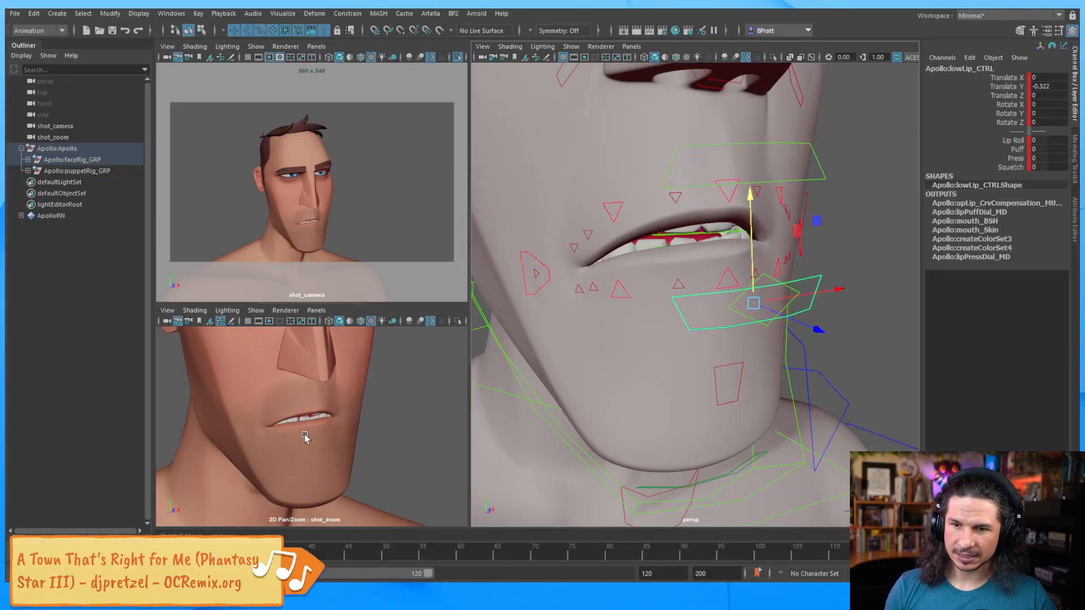
{"action": "key", "text": "ctrl+z"}
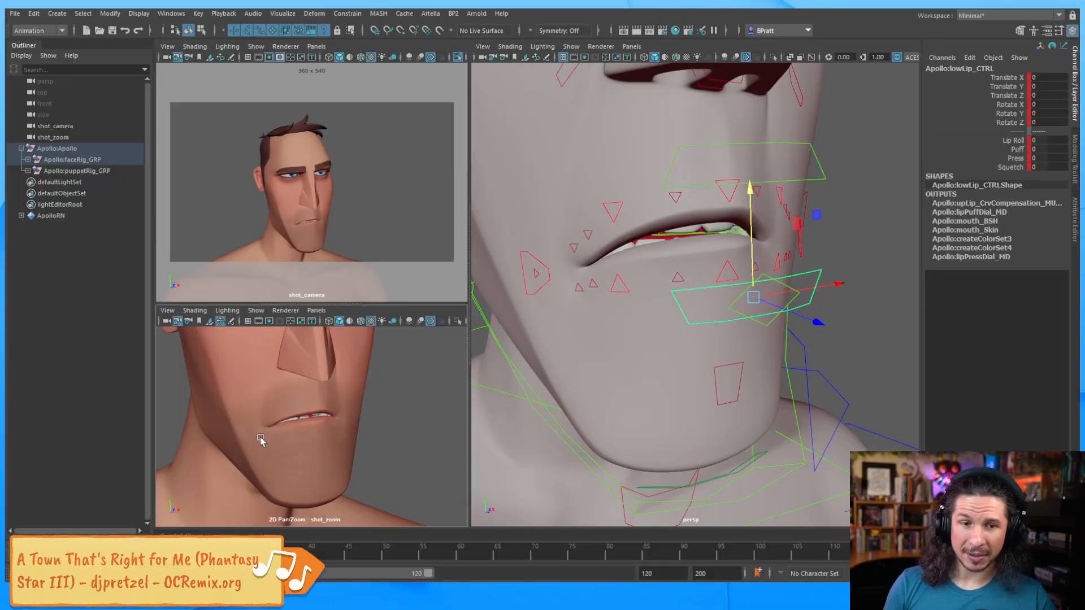
{"action": "left_click_drag", "start_coordinate": [752, 232], "coordinate": [751, 238]}
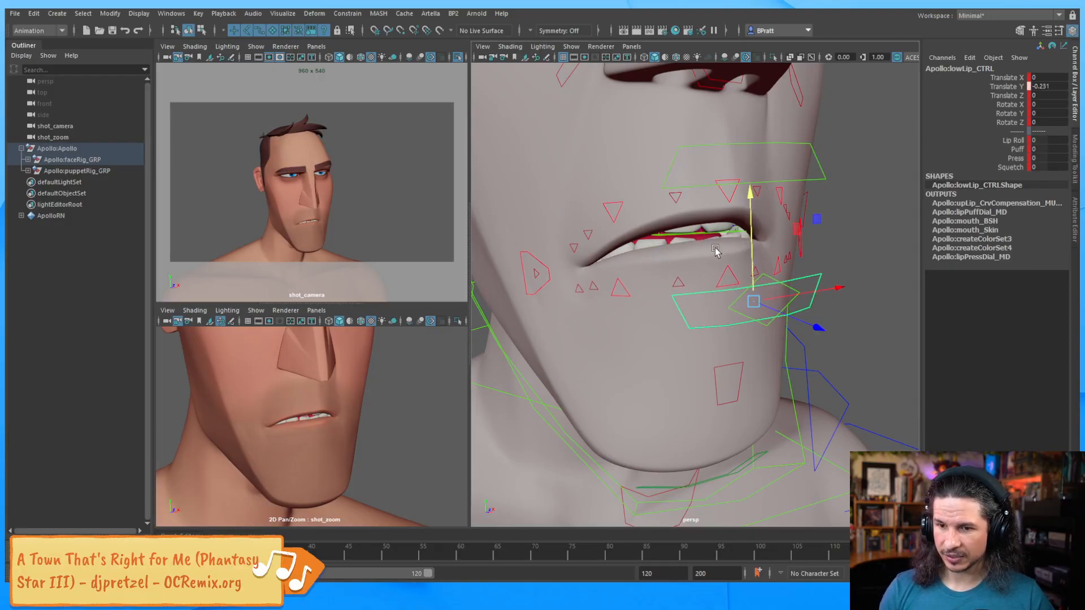
Nudge the right outer lower lip control vertically and raise the secondary control beside it to 0.423 in Translate Y.
{"action": "middle_click_drag", "start_coordinate": [682, 254], "coordinate": [688, 252], "text": "alt"}
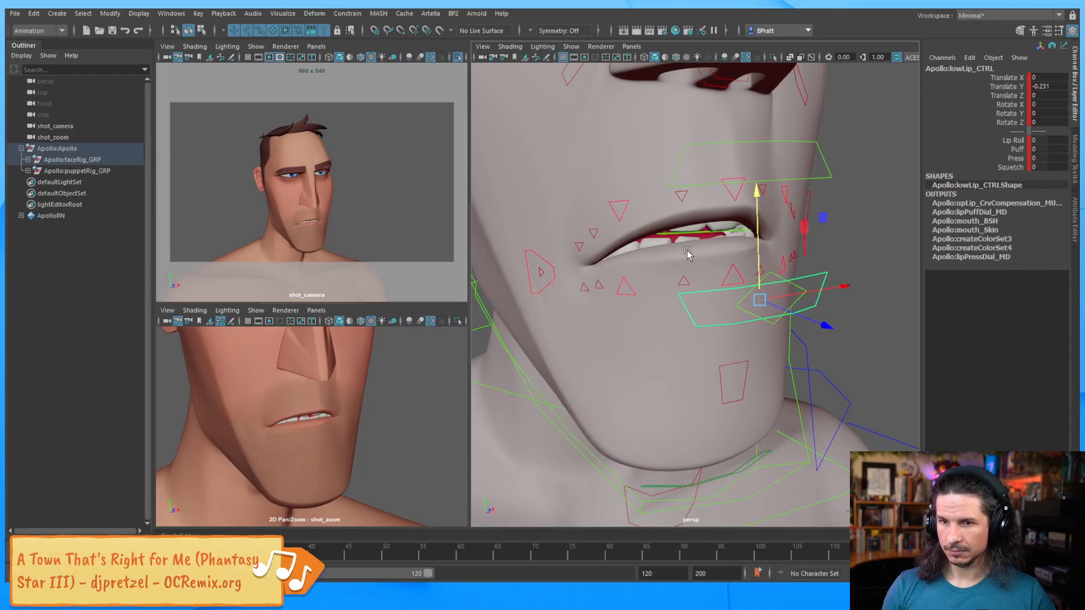
{"action": "right_click_drag", "start_coordinate": [687, 252], "coordinate": [733, 247], "text": "alt"}
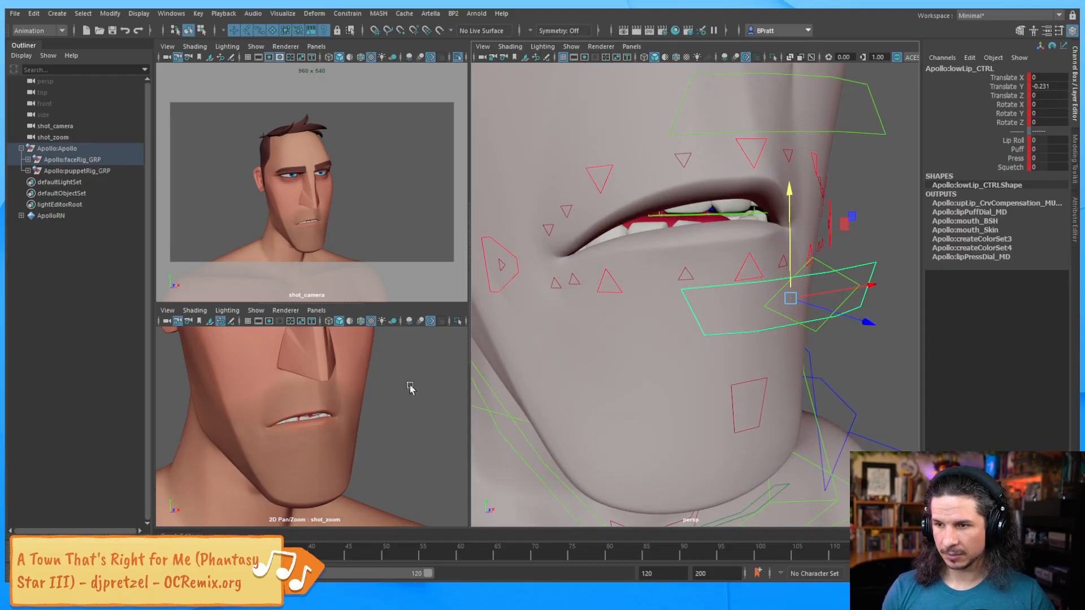
{"action": "left_click", "coordinate": [617, 287]}
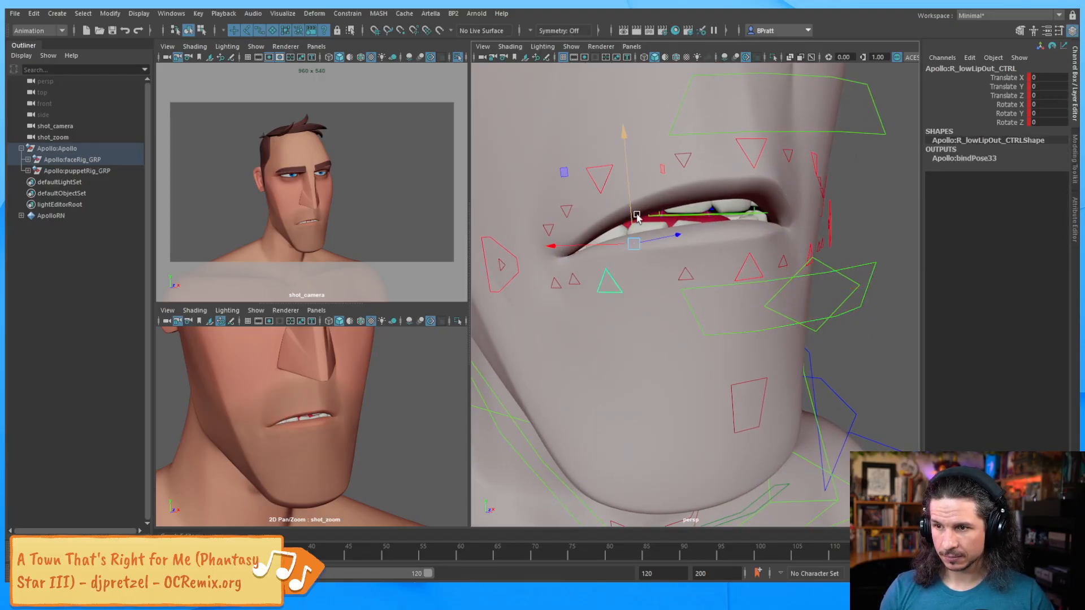
{"action": "left_click_drag", "start_coordinate": [633, 217], "coordinate": [633, 220]}
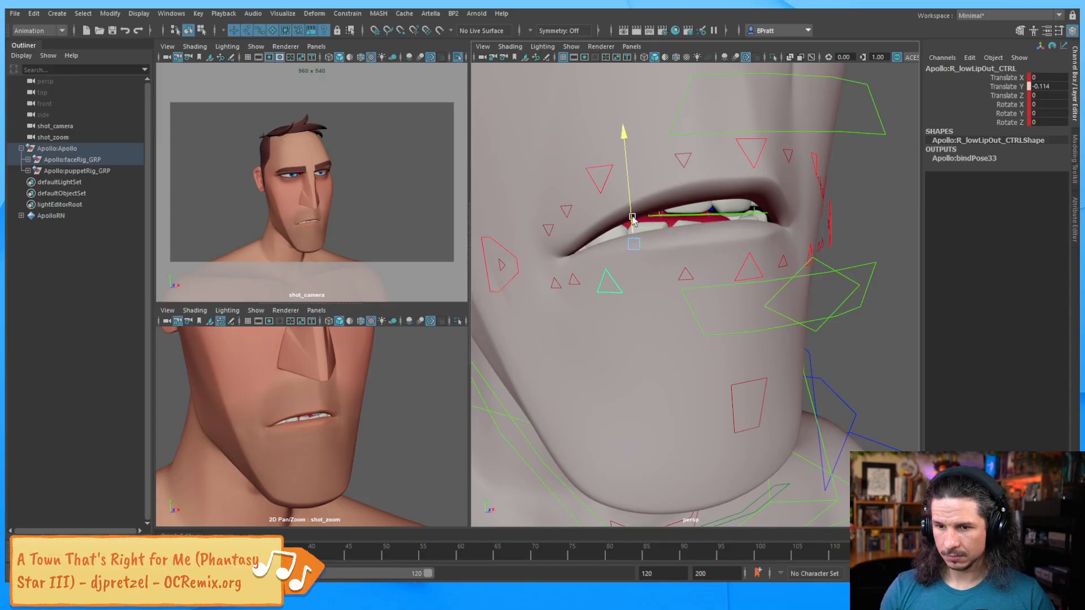
{"action": "left_click", "coordinate": [601, 249]}
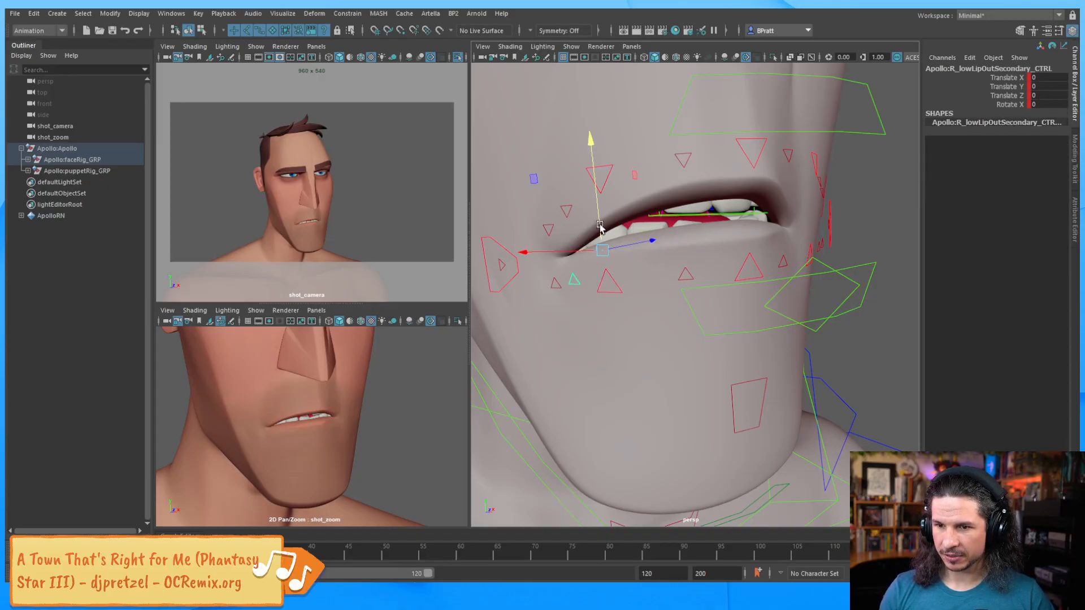
{"action": "left_click_drag", "start_coordinate": [600, 222], "coordinate": [600, 222]}
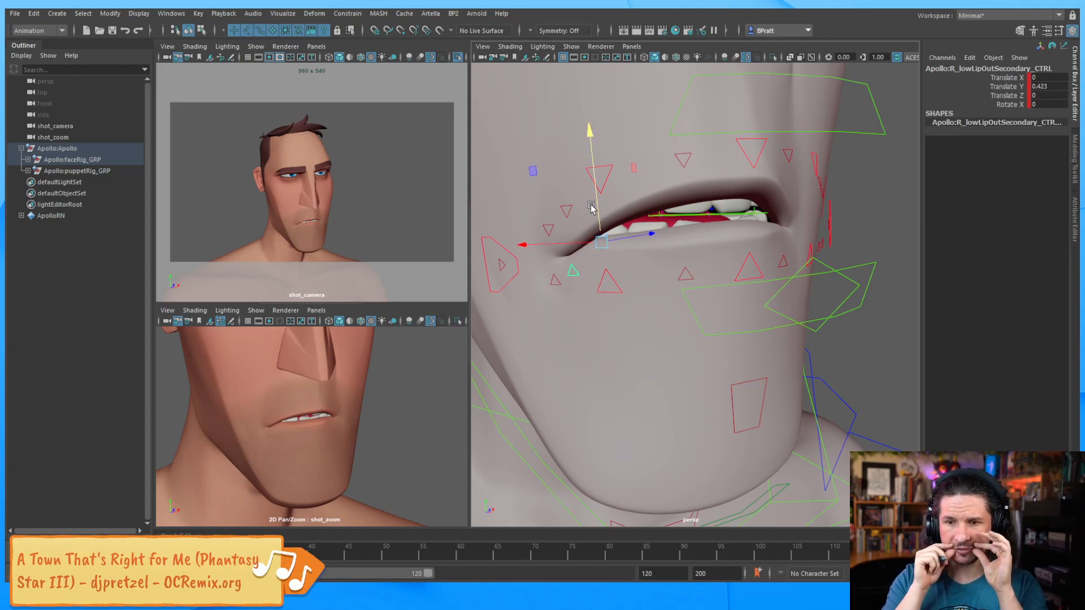
Try adjusting the small outer lip controls near the left mouth corner and undo the changes.
{"action": "mouse_move", "coordinate": [799, 254]}
{"action": "left_mouse_down", "text": "alt"}
{"action": "mouse_move", "coordinate": [757, 249]}
{"action": "mouse_move", "coordinate": [784, 248]}
{"action": "left_mouse_up", "text": "alt"}
{"action": "left_click", "coordinate": [784, 248]}
{"action": "left_click_drag", "start_coordinate": [744, 206], "coordinate": [758, 184]}
{"action": "left_click", "coordinate": [772, 174]}
{"action": "key", "text": "ctrl+z"}
{"action": "left_click", "coordinate": [790, 185]}
{"action": "key", "text": "ctrl+z"}
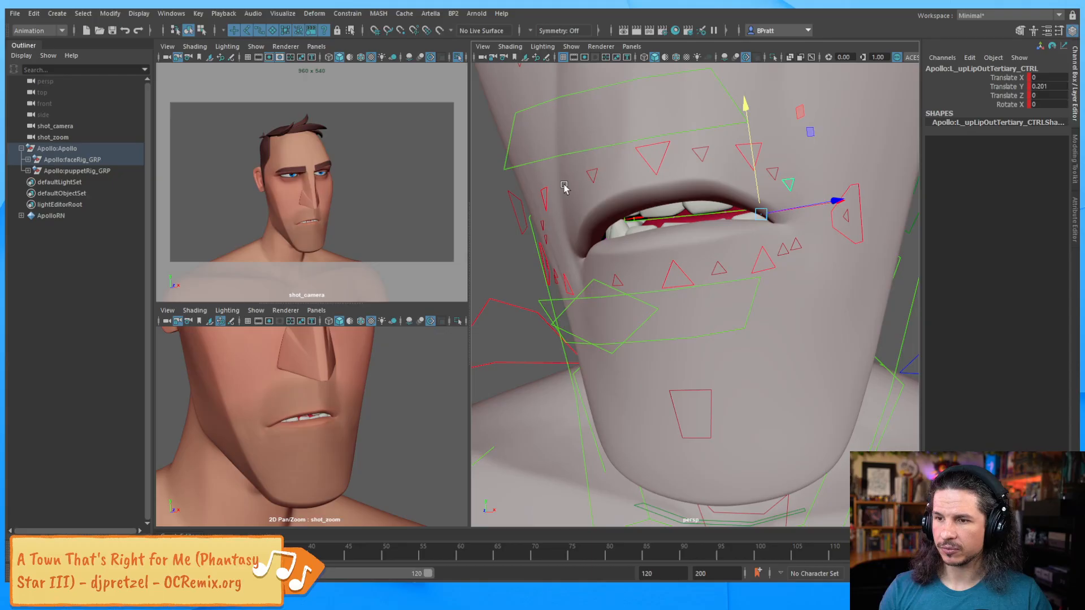
Set the left lip corner control's Zip attribute to 6.78.
{"action": "left_click", "coordinate": [600, 150]}
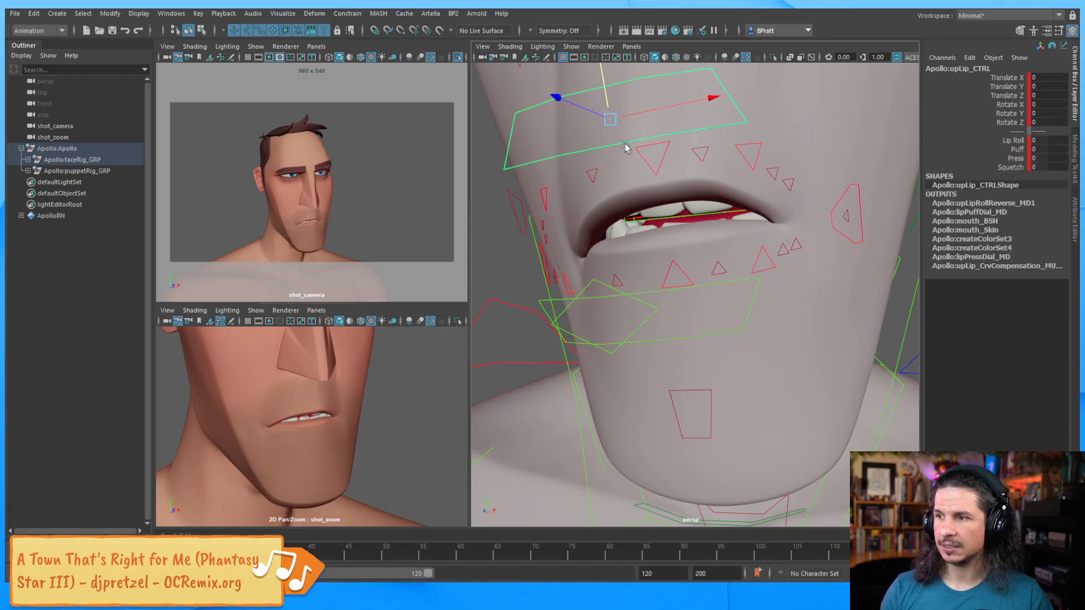
{"action": "left_click", "coordinate": [842, 195]}
{"action": "left_click", "coordinate": [857, 183]}
{"action": "left_click", "coordinate": [1006, 115]}
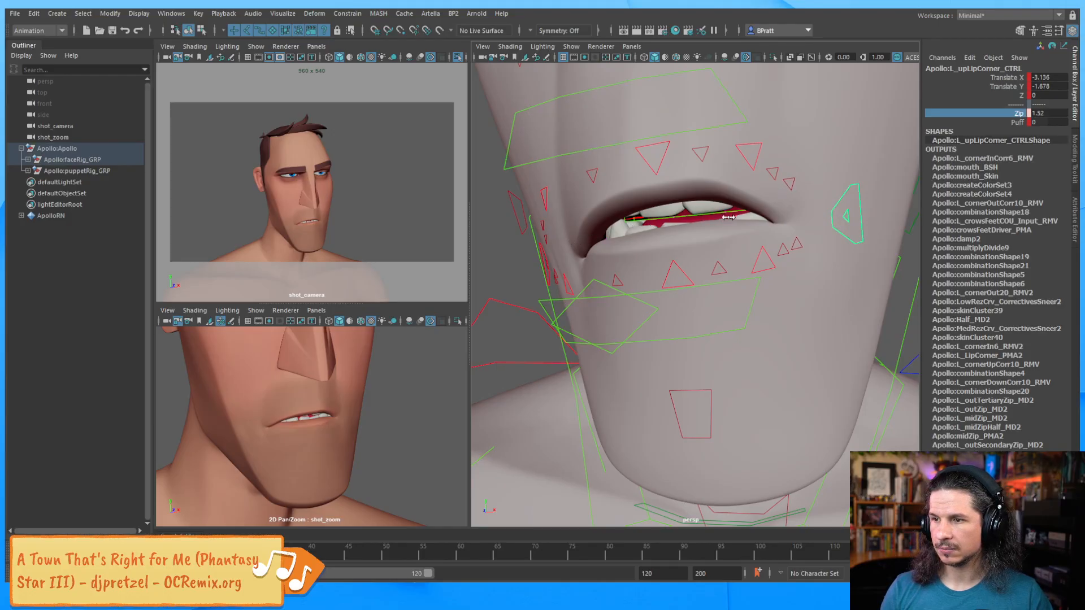
{"action": "middle_click_drag", "start_coordinate": [728, 217], "coordinate": [607, 241]}
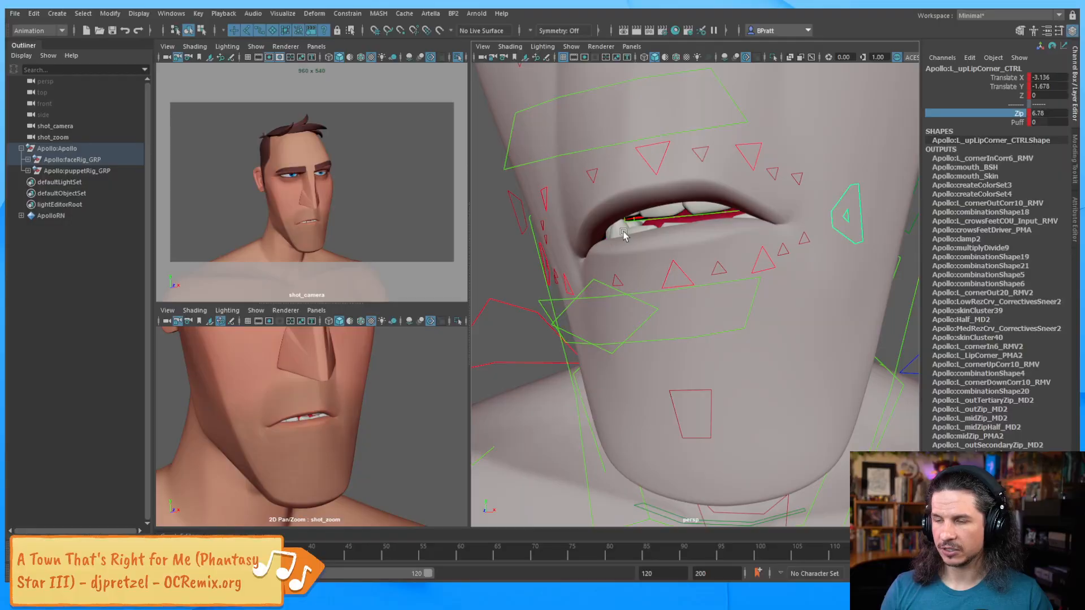
Tilt the whole mouth by rotating the mouth control to 1.723 in Rotate Z.
{"action": "left_click_drag", "start_coordinate": [736, 250], "coordinate": [704, 246], "text": "alt"}
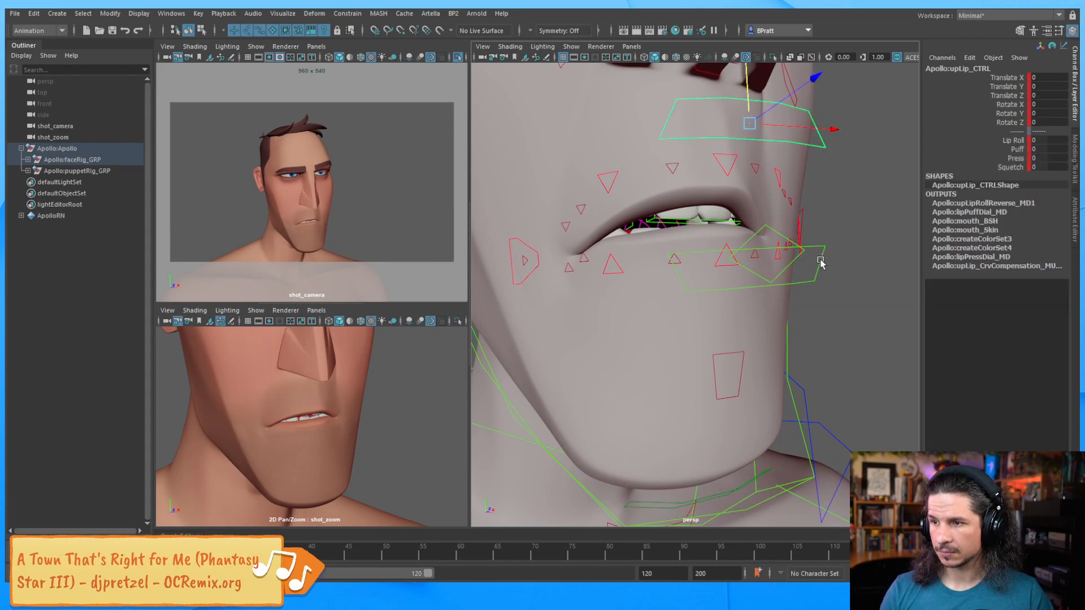
{"action": "left_click", "coordinate": [825, 249], "text": "shift"}
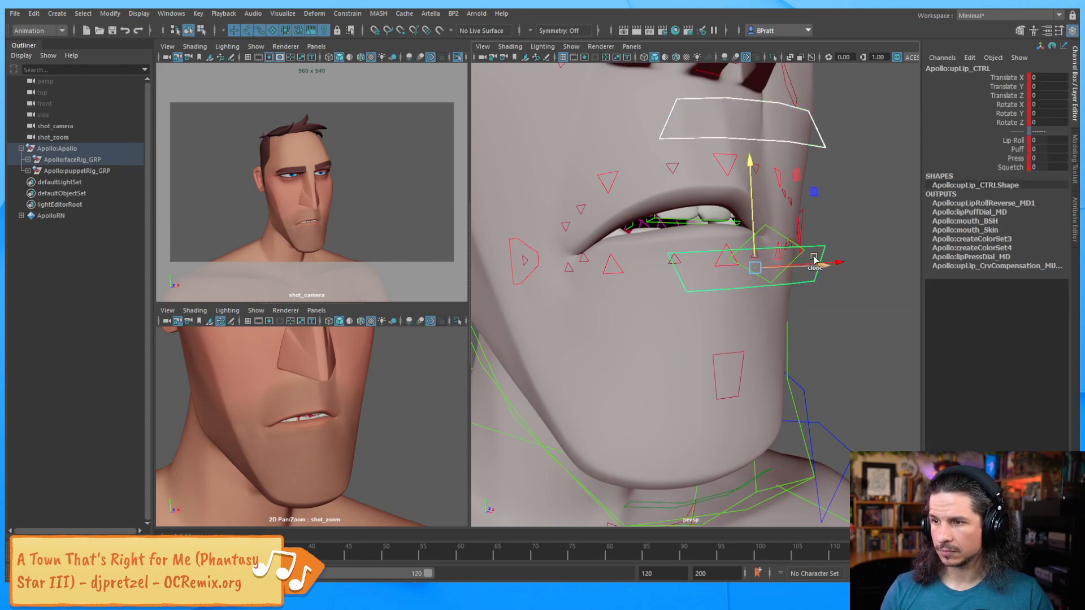
{"action": "left_click", "coordinate": [774, 235]}
{"action": "key", "text": "e"}
{"action": "left_click_drag", "start_coordinate": [676, 229], "coordinate": [677, 230]}
Tilt the nose by rotating the nose control to -1.482 in Rotate Z.
{"action": "right_click_drag", "start_coordinate": [744, 149], "coordinate": [689, 210], "text": "alt"}
{"action": "left_click_drag", "start_coordinate": [690, 210], "coordinate": [724, 196], "text": "alt"}
{"action": "middle_click_drag", "start_coordinate": [719, 238], "coordinate": [707, 279], "text": "alt"}
{"action": "mouse_move", "coordinate": [707, 279]}
{"action": "left_mouse_down", "text": "alt"}
{"action": "mouse_move", "coordinate": [716, 296]}
{"action": "mouse_move", "coordinate": [706, 300]}
{"action": "left_mouse_up", "text": "alt"}
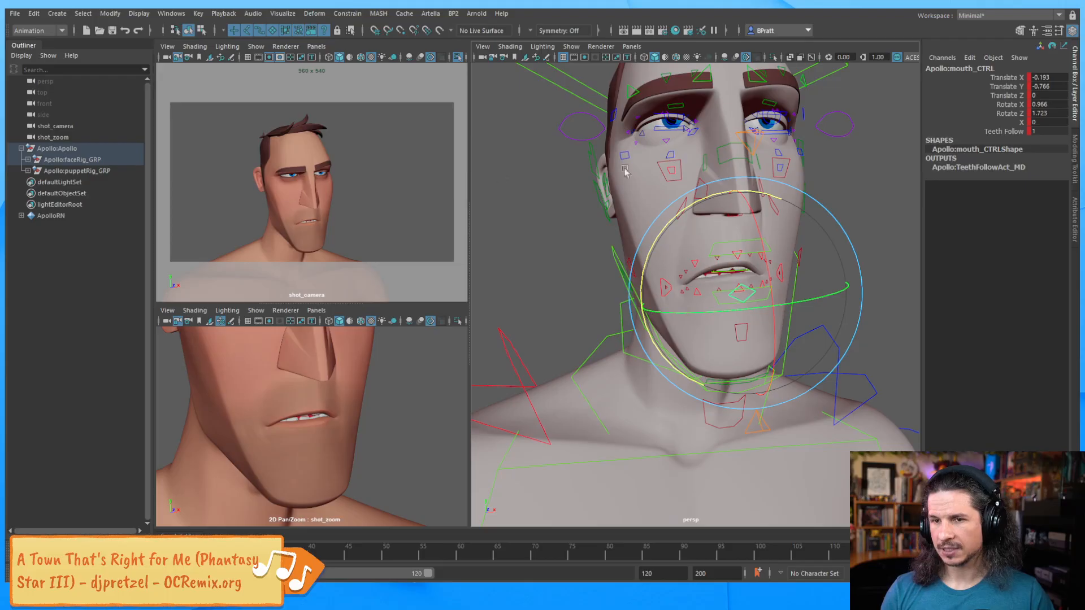
{"action": "right_click_drag", "start_coordinate": [624, 172], "coordinate": [789, 227], "text": "alt"}
{"action": "left_click_drag", "start_coordinate": [789, 228], "coordinate": [753, 252], "text": "alt"}
{"action": "middle_click_drag", "start_coordinate": [753, 252], "coordinate": [742, 264], "text": "alt"}
{"action": "left_click", "coordinate": [722, 186]}
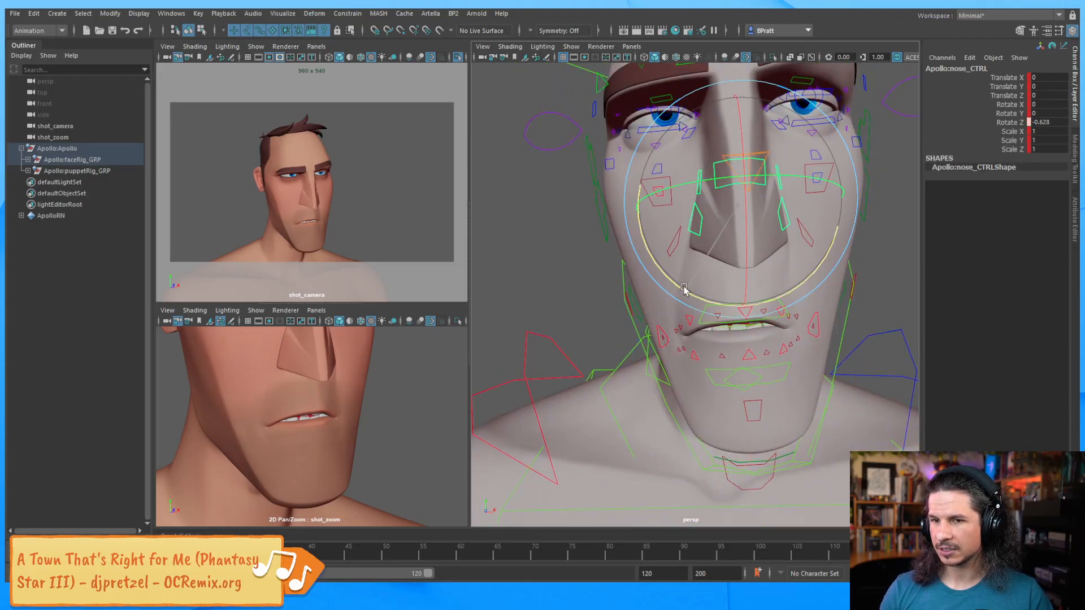
{"action": "left_click_drag", "start_coordinate": [684, 289], "coordinate": [728, 248]}
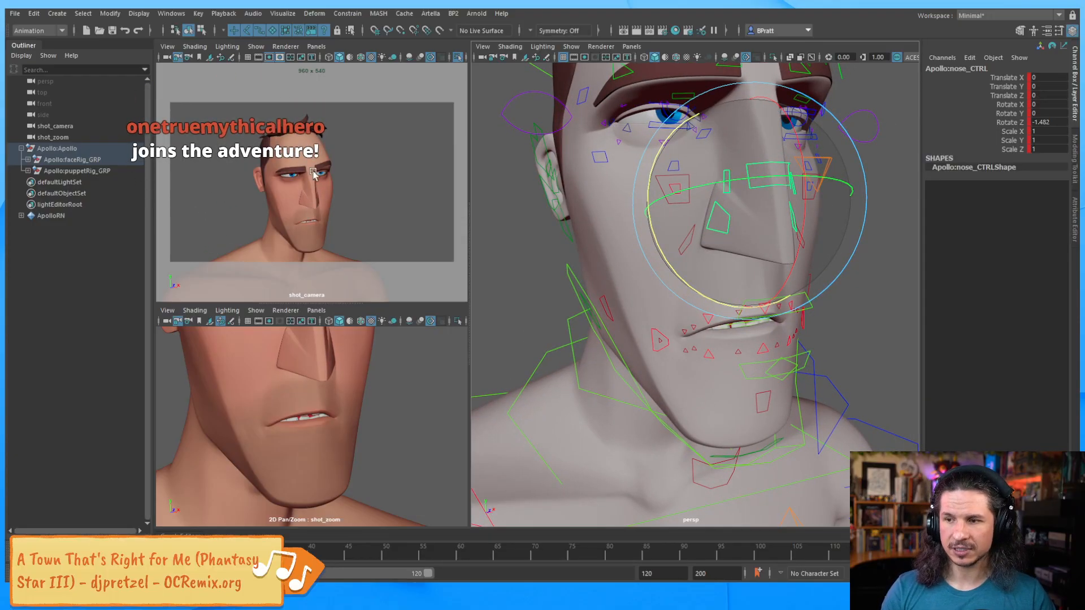
Select all of the character's rig controls, from the head down to the feet.
{"action": "left_click_drag", "start_coordinate": [787, 272], "coordinate": [705, 285], "text": "alt"}
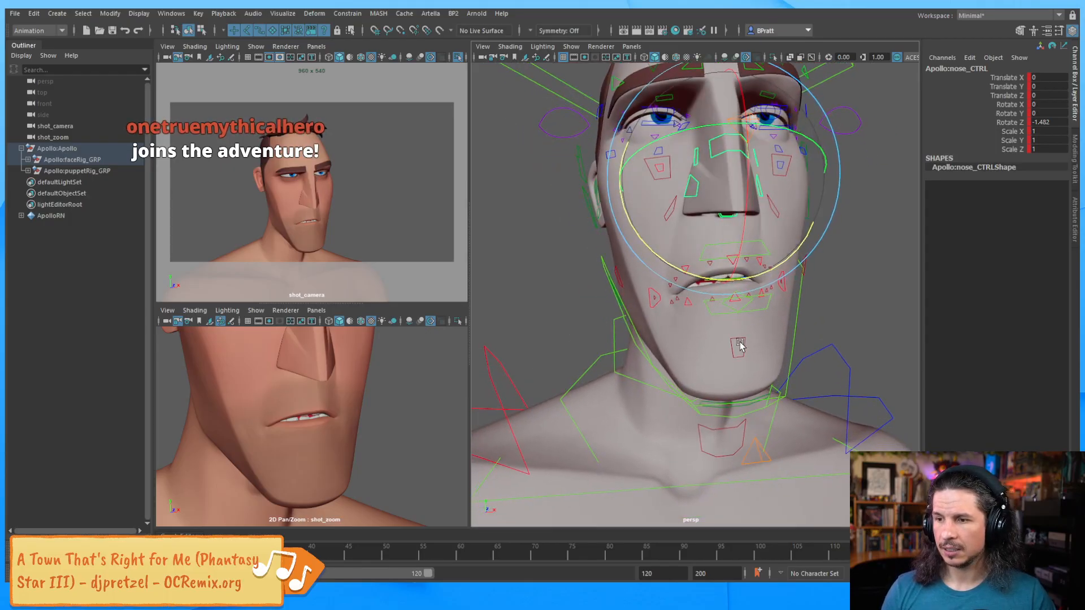
{"action": "right_click_drag", "start_coordinate": [700, 346], "coordinate": [560, 170], "text": "alt"}
{"action": "left_click_drag", "start_coordinate": [571, 154], "coordinate": [827, 424]}
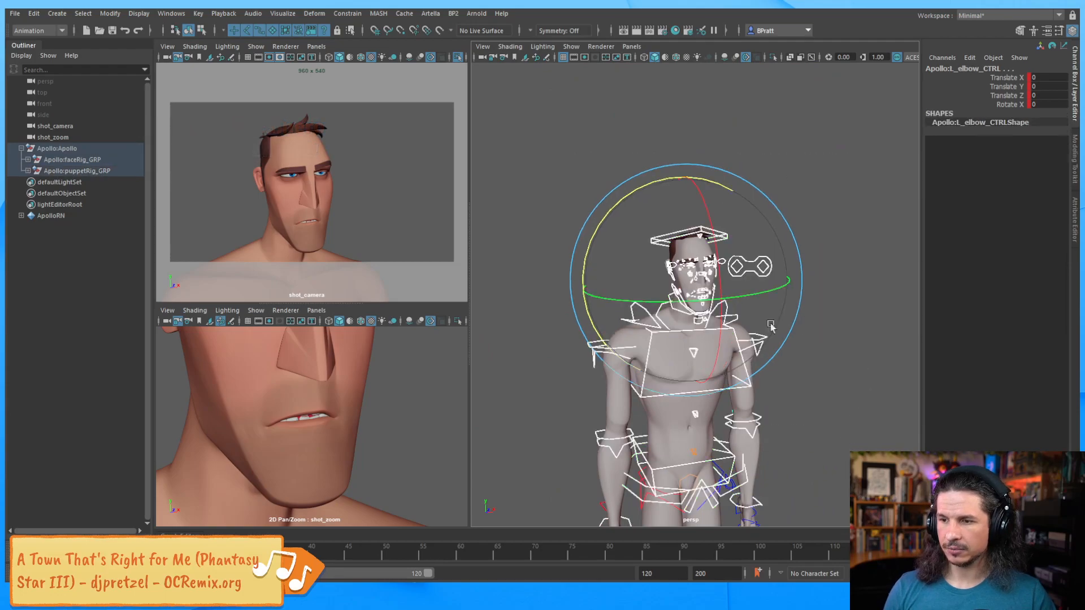
{"action": "right_click_drag", "start_coordinate": [771, 323], "coordinate": [600, 270], "text": "alt"}
{"action": "left_click_drag", "start_coordinate": [562, 203], "coordinate": [815, 542]}
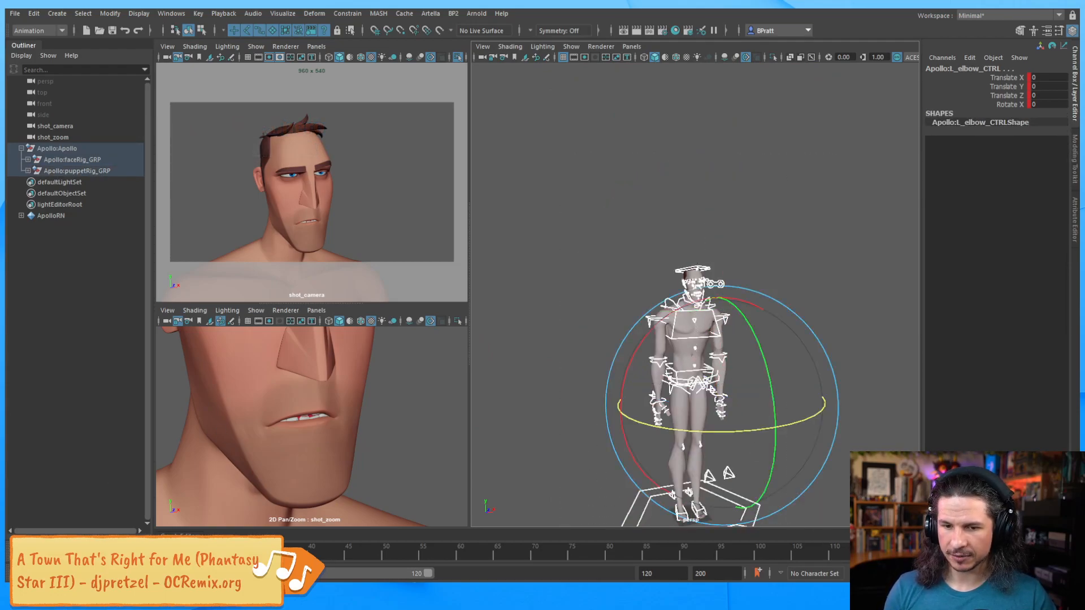
Examine the posed face, head and upper body from the front and the side.
{"action": "right_click_drag", "start_coordinate": [682, 263], "coordinate": [836, 389], "text": "alt"}
{"action": "middle_click_drag", "start_coordinate": [837, 388], "coordinate": [846, 256], "text": "alt"}
{"action": "left_click_drag", "start_coordinate": [845, 256], "coordinate": [721, 273], "text": "alt"}
{"action": "middle_click_drag", "start_coordinate": [721, 273], "coordinate": [727, 319], "text": "alt"}
{"action": "right_click_drag", "start_coordinate": [727, 320], "coordinate": [804, 256], "text": "alt"}
{"action": "left_click_drag", "start_coordinate": [804, 256], "coordinate": [729, 259], "text": "alt"}
{"action": "middle_click_drag", "start_coordinate": [729, 259], "coordinate": [726, 295], "text": "alt"}
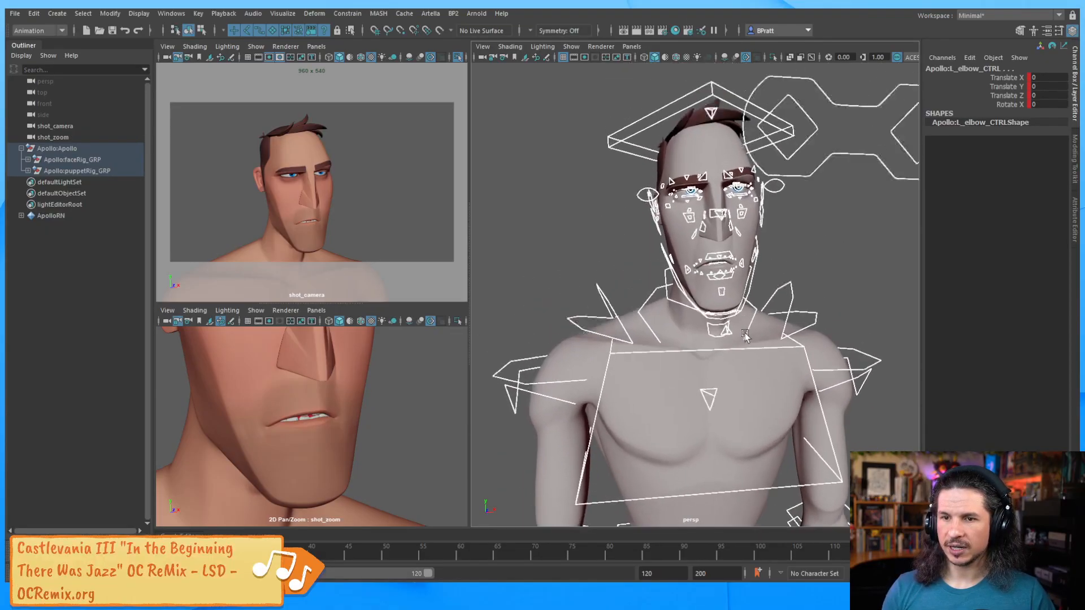
{"action": "right_click_drag", "start_coordinate": [725, 295], "coordinate": [735, 274], "text": "alt"}
{"action": "left_click_drag", "start_coordinate": [734, 274], "coordinate": [745, 102], "text": "alt"}
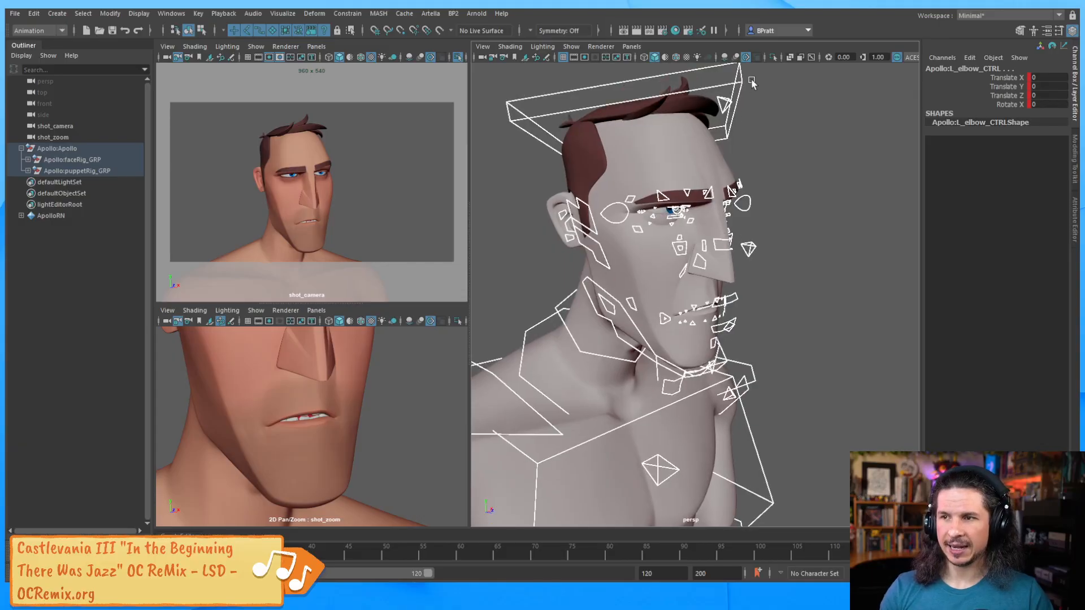
Rotate the head control to 3.649 in X, -3.148 in Y and 5.617 in Z.
{"action": "left_click", "coordinate": [723, 115]}
{"action": "left_click_drag", "start_coordinate": [706, 222], "coordinate": [702, 215]}
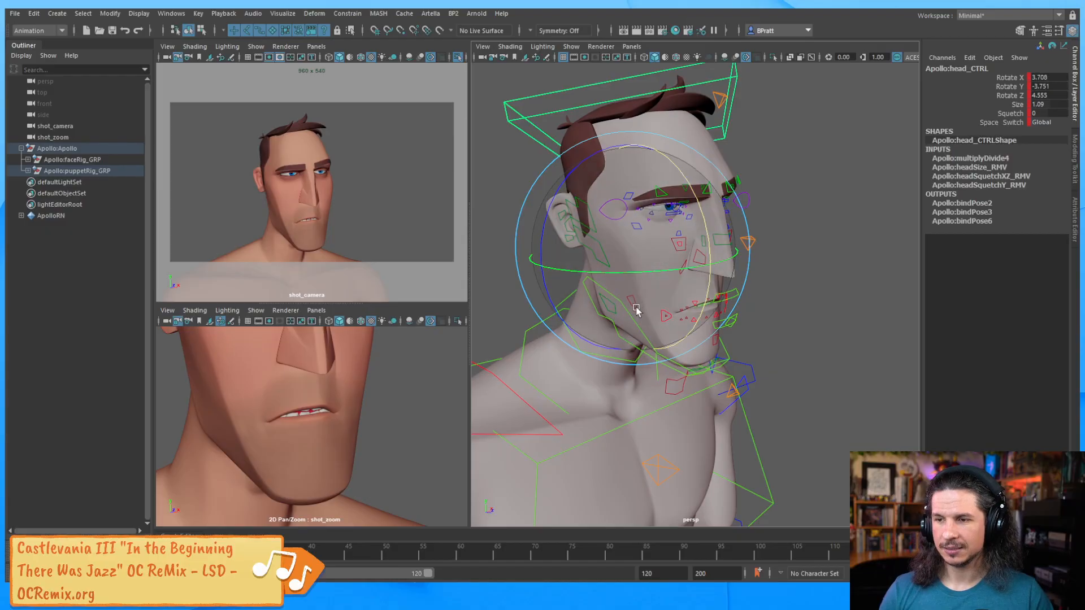
{"action": "left_click_drag", "start_coordinate": [602, 333], "coordinate": [591, 337]}
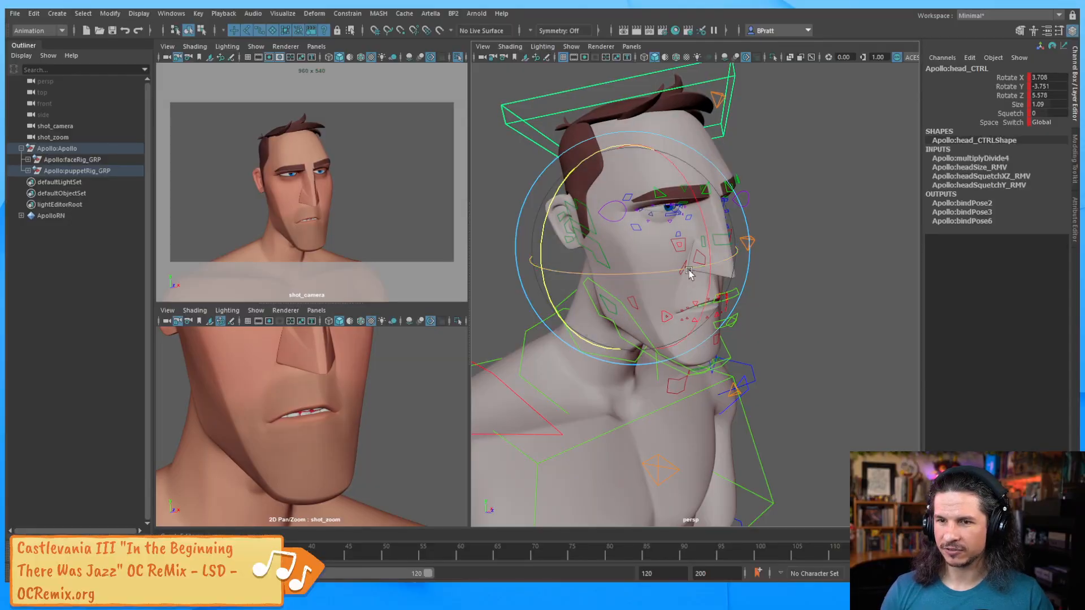
{"action": "left_click_drag", "start_coordinate": [691, 273], "coordinate": [692, 274]}
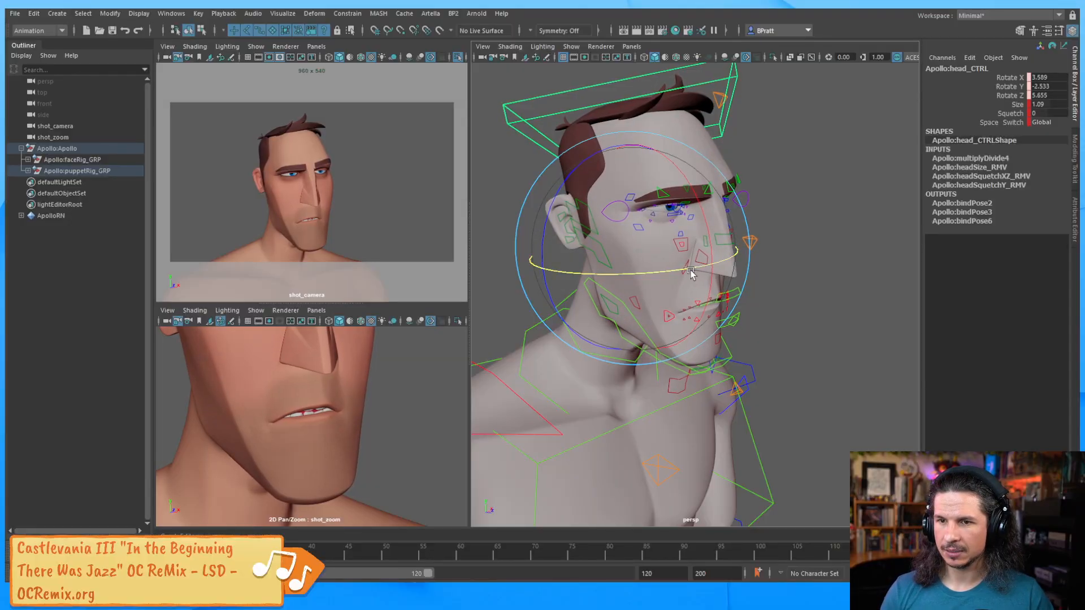
{"action": "left_click_drag", "start_coordinate": [691, 273], "coordinate": [699, 272]}
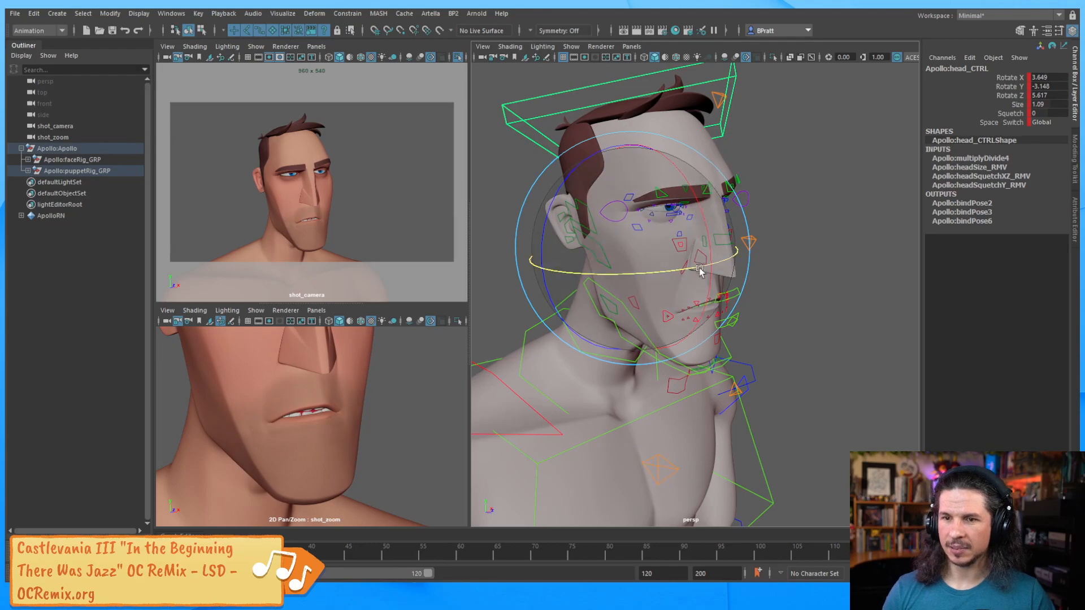
{"action": "left_click_drag", "start_coordinate": [787, 329], "coordinate": [753, 293], "text": "alt"}
{"action": "left_click", "coordinate": [828, 293]}
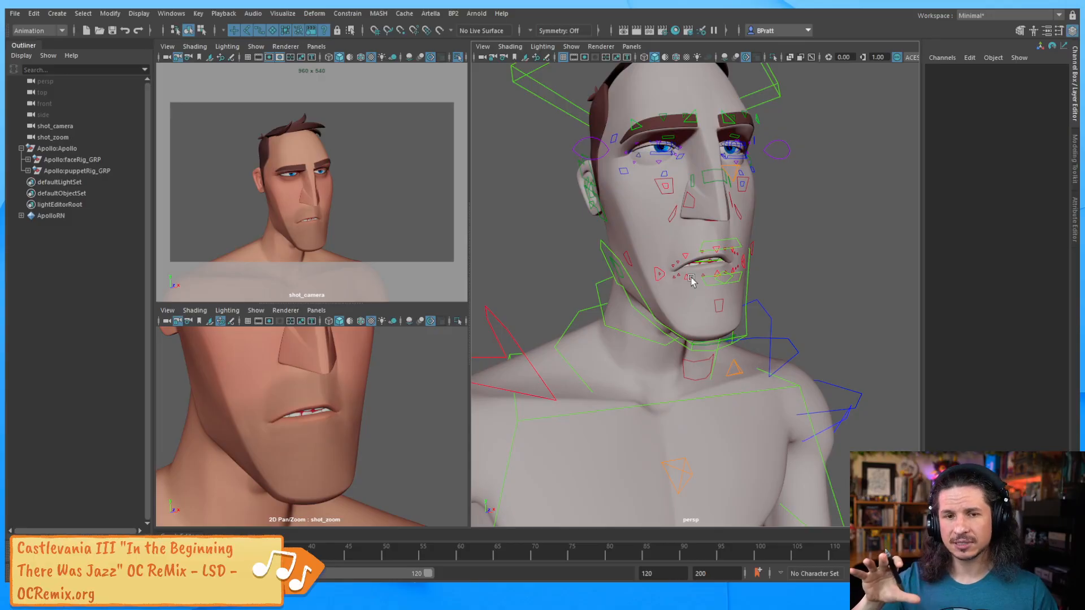
Try stretching the lower face by moving the bottom squash-and-stretch control below the chin, and revert it.
{"action": "left_click", "coordinate": [735, 373]}
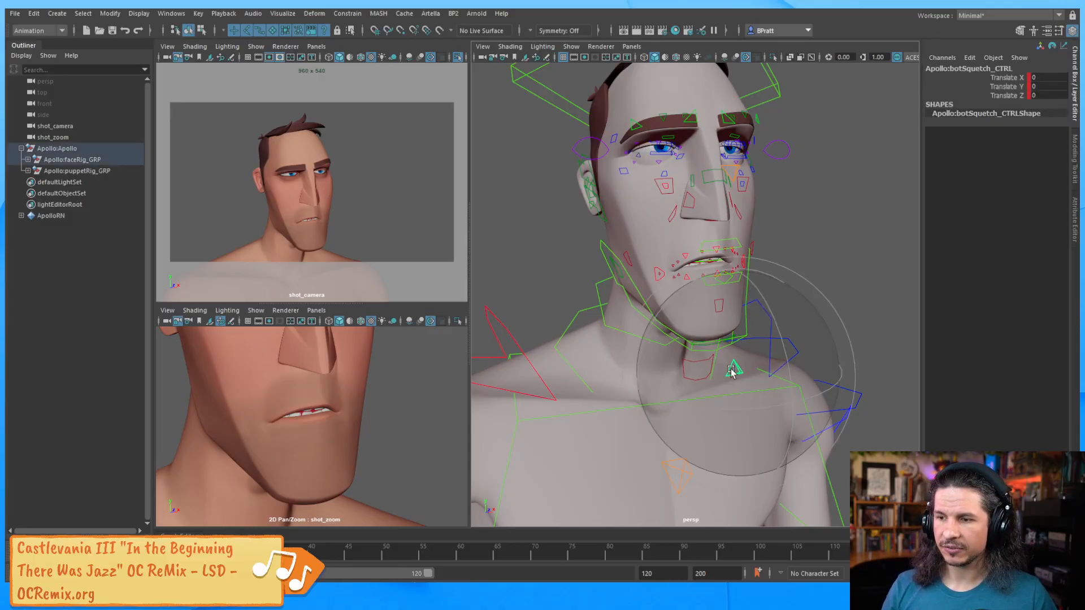
{"action": "key", "text": "w"}
{"action": "left_click_drag", "start_coordinate": [734, 374], "coordinate": [707, 364], "text": "alt"}
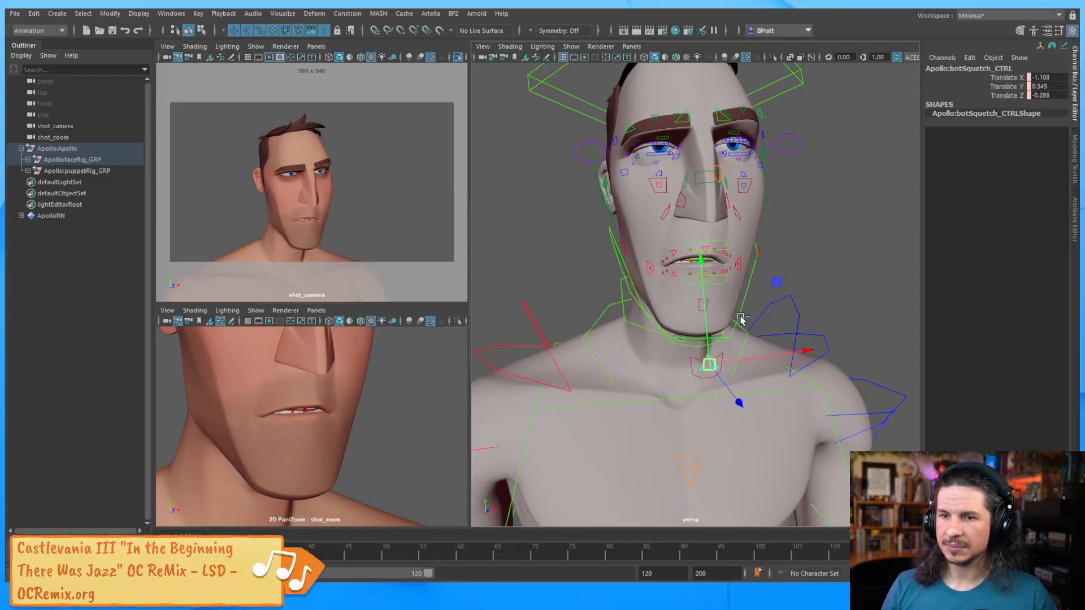
{"action": "key", "text": "s"}
{"action": "key", "text": "comma"}
{"action": "left_click", "coordinate": [763, 189]}
{"action": "middle_click_drag", "start_coordinate": [762, 186], "coordinate": [734, 248], "text": "alt"}
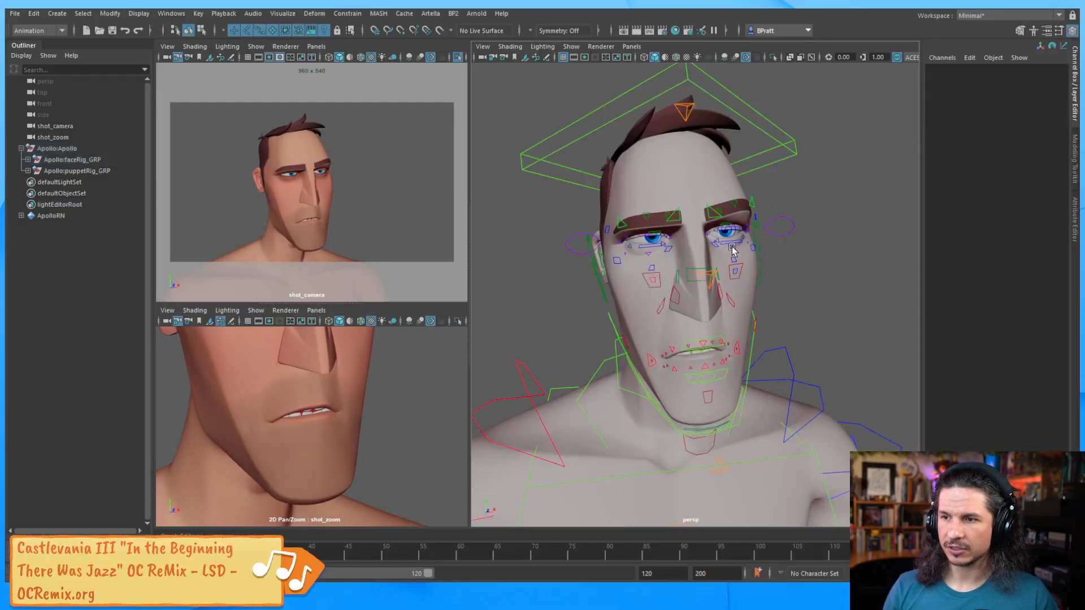
Try moving the middle squash-and-stretch control in front of the nose, and undo the move.
{"action": "left_click_drag", "start_coordinate": [733, 248], "coordinate": [778, 246], "text": "alt"}
{"action": "left_click", "coordinate": [752, 272]}
{"action": "mouse_move", "coordinate": [751, 298]}
{"action": "left_mouse_down", "text": "alt"}
{"action": "mouse_move", "coordinate": [738, 283]}
{"action": "mouse_move", "coordinate": [756, 281]}
{"action": "mouse_move", "coordinate": [735, 284]}
{"action": "mouse_move", "coordinate": [749, 283]}
{"action": "left_mouse_up", "text": "alt"}
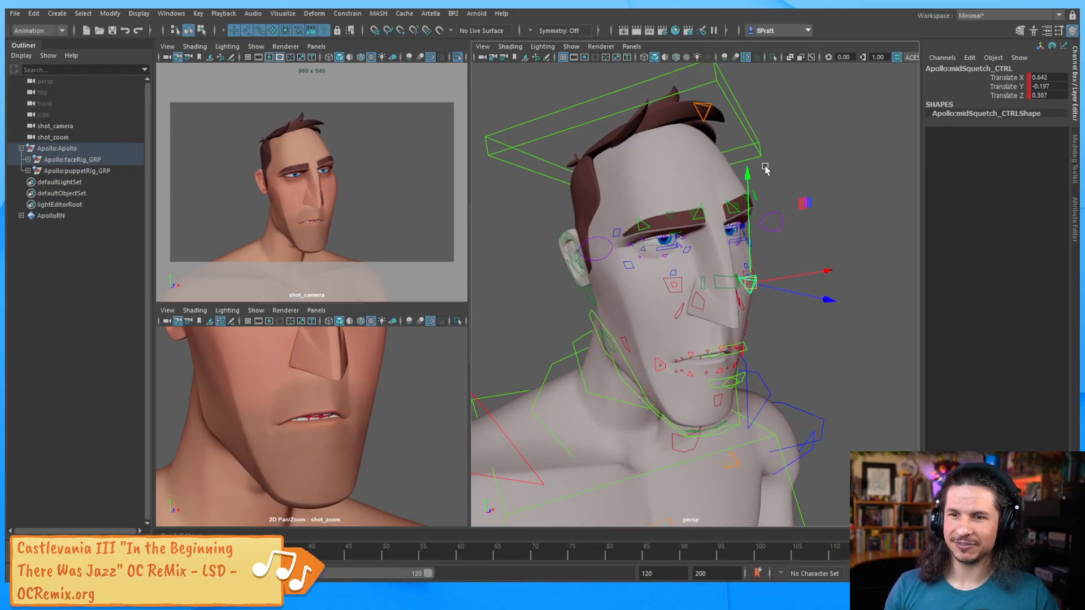
{"action": "key", "text": "ctrl+z"}
{"action": "left_click", "coordinate": [813, 180]}
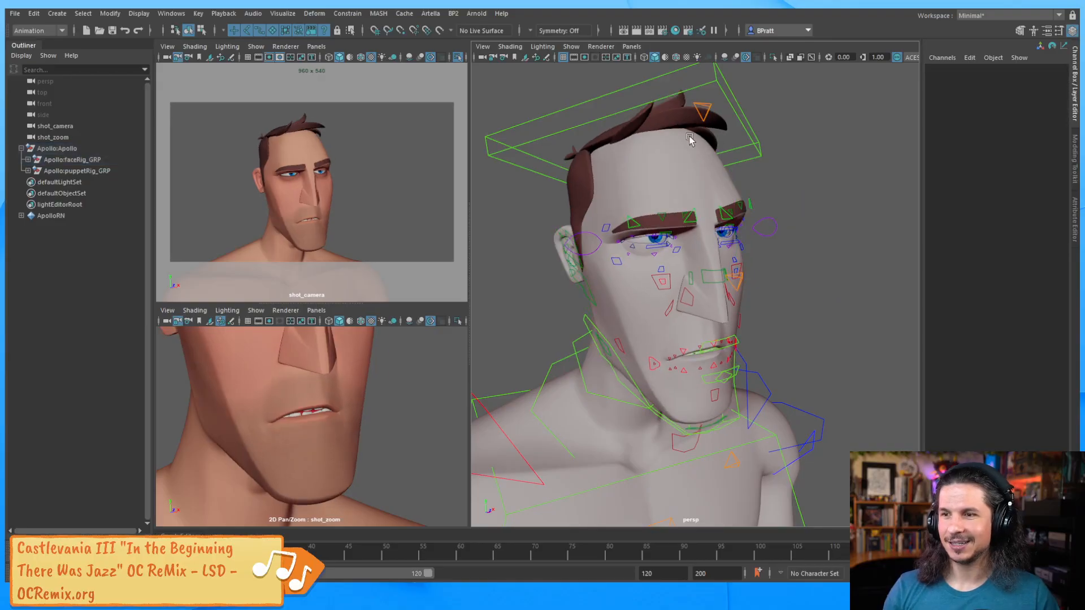
Try shifting the top of the head with the top squash-and-stretch control, and undo the move.
{"action": "left_click", "coordinate": [702, 111]}
{"action": "mouse_move", "coordinate": [702, 111]}
{"action": "left_mouse_down"}
{"action": "mouse_move", "coordinate": [691, 113]}
{"action": "mouse_move", "coordinate": [706, 123]}
{"action": "left_mouse_up"}
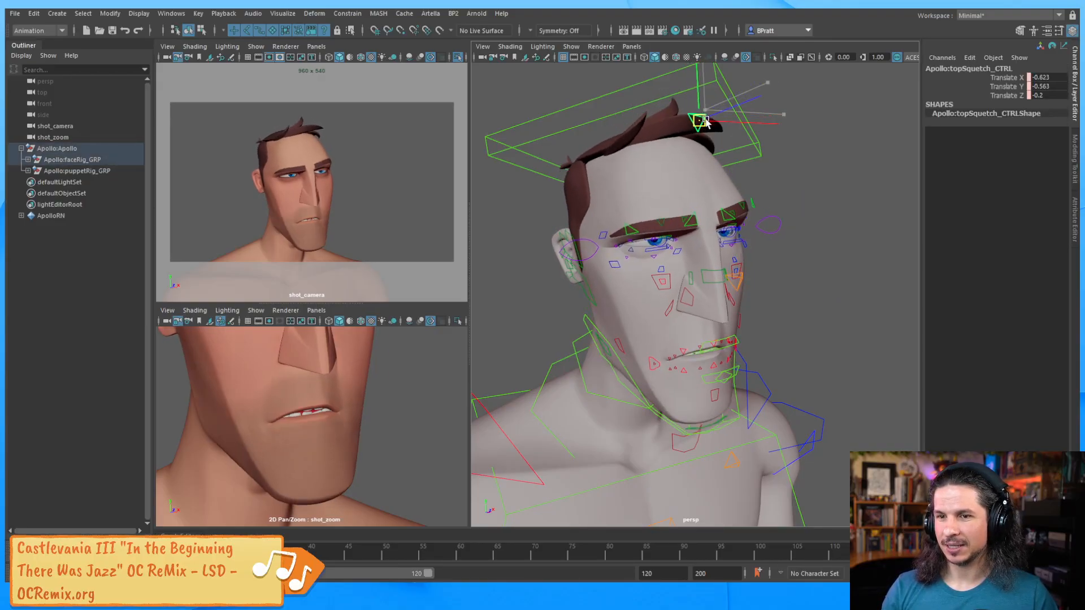
{"action": "key", "text": "ctrl+z"}
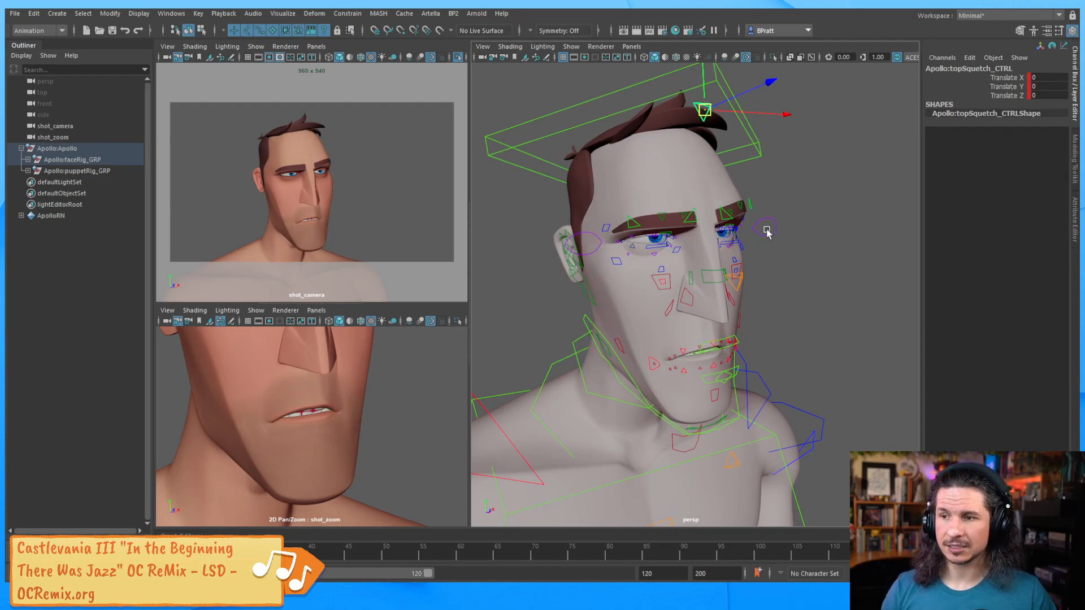
Try rotating the mentalis control on the chin in Z, and undo the rotation.
{"action": "left_click_drag", "start_coordinate": [766, 232], "coordinate": [740, 285], "text": "alt"}
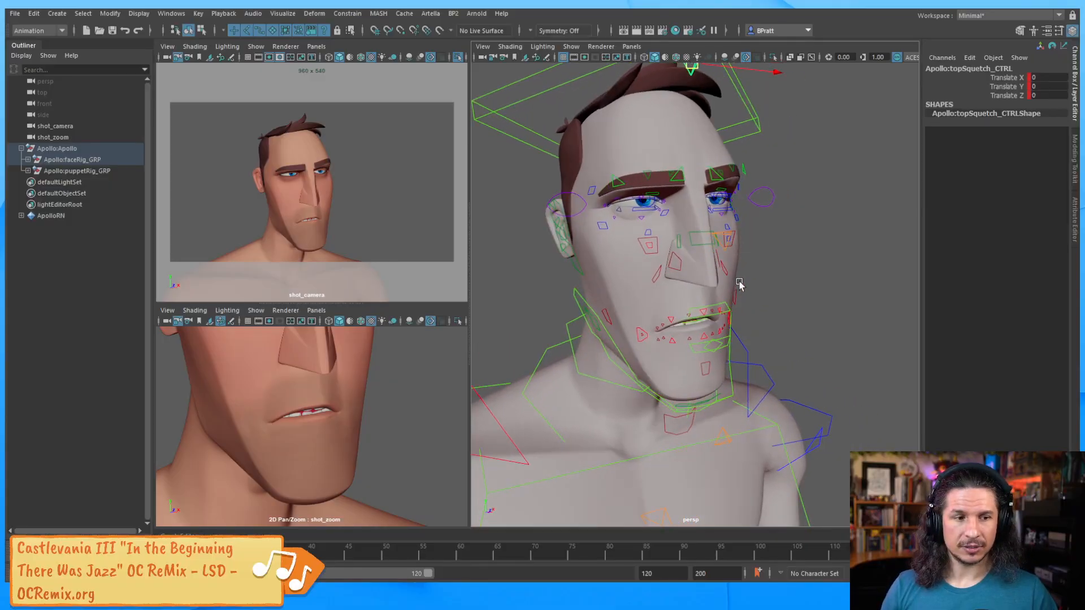
{"action": "left_click_drag", "start_coordinate": [721, 367], "coordinate": [631, 414], "text": "alt"}
{"action": "left_click", "coordinate": [722, 367]}
{"action": "key", "text": "e"}
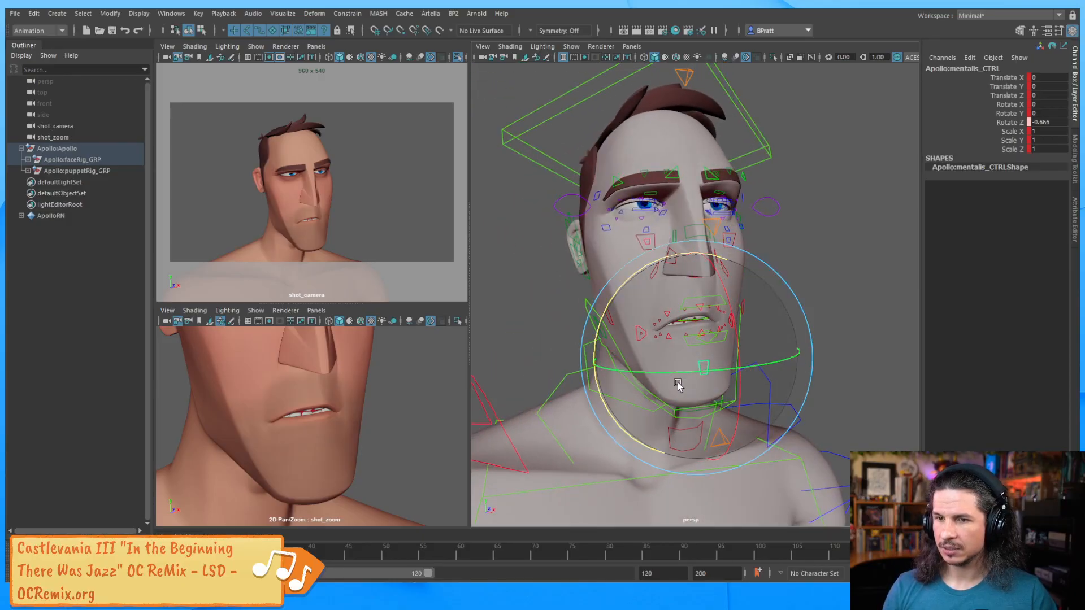
{"action": "key", "text": "ctrl+z"}
Tilt the jaw by rotating the jaw control to -5.685 in Rotate Z.
{"action": "left_click_drag", "start_coordinate": [681, 386], "coordinate": [749, 399], "text": "alt"}
{"action": "key", "text": "q"}
{"action": "left_click", "coordinate": [742, 404]}
{"action": "key", "text": "e"}
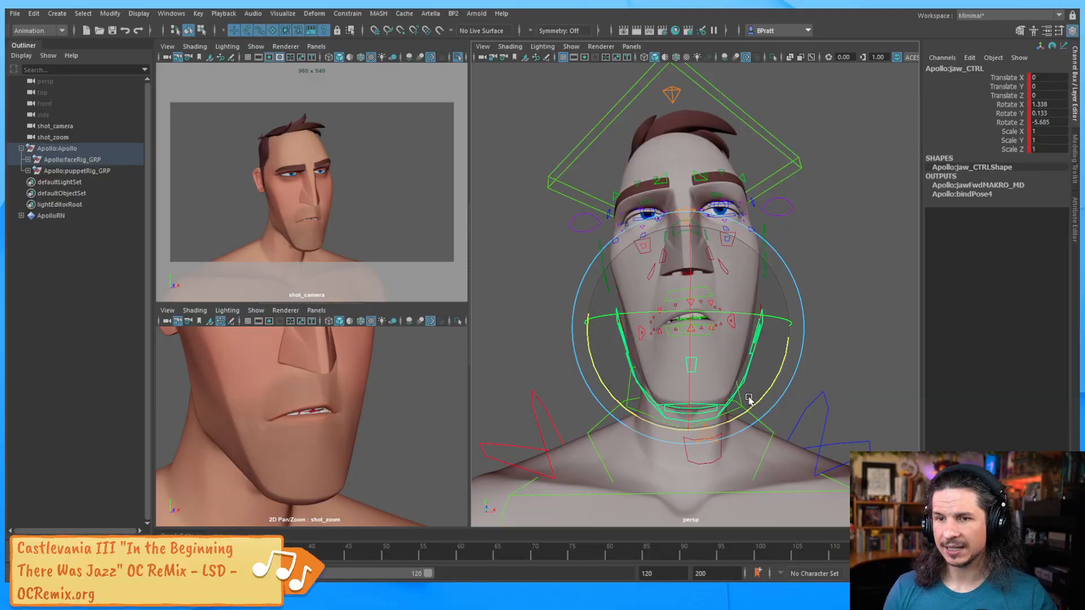
Lower the top squash-and-stretch control to -0.121 in Translate Y and shift it slightly sideways in X.
{"action": "mouse_move", "coordinate": [731, 279]}
{"action": "left_mouse_down", "text": "alt"}
{"action": "mouse_move", "coordinate": [743, 274]}
{"action": "mouse_move", "coordinate": [722, 213]}
{"action": "mouse_move", "coordinate": [720, 266]}
{"action": "left_mouse_up", "text": "alt"}
{"action": "key", "text": "q"}
{"action": "left_click", "coordinate": [686, 204]}
{"action": "key", "text": "w"}
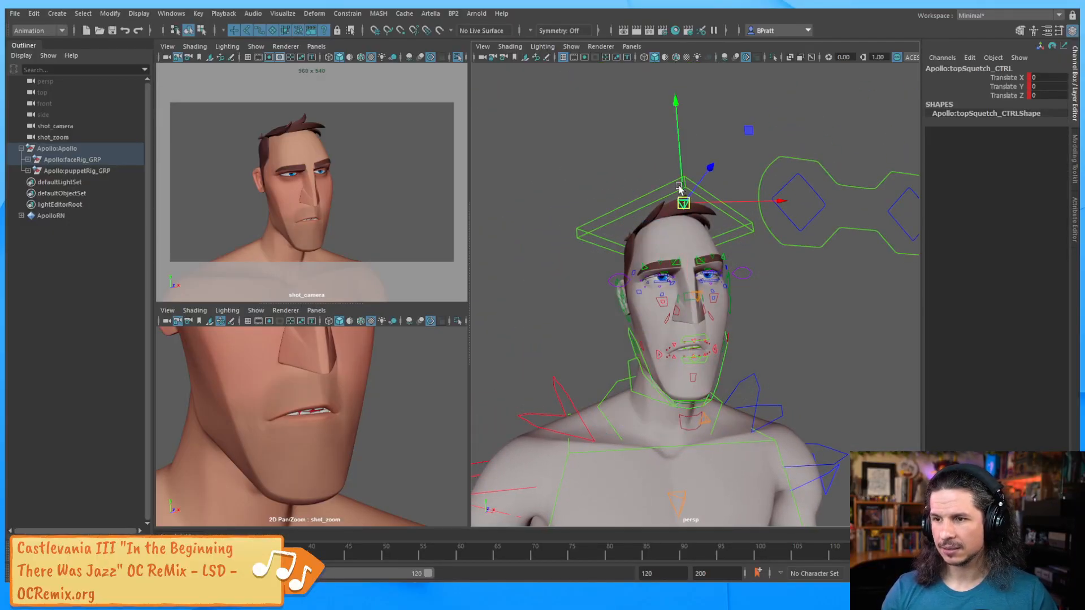
{"action": "left_click_drag", "start_coordinate": [680, 170], "coordinate": [680, 168]}
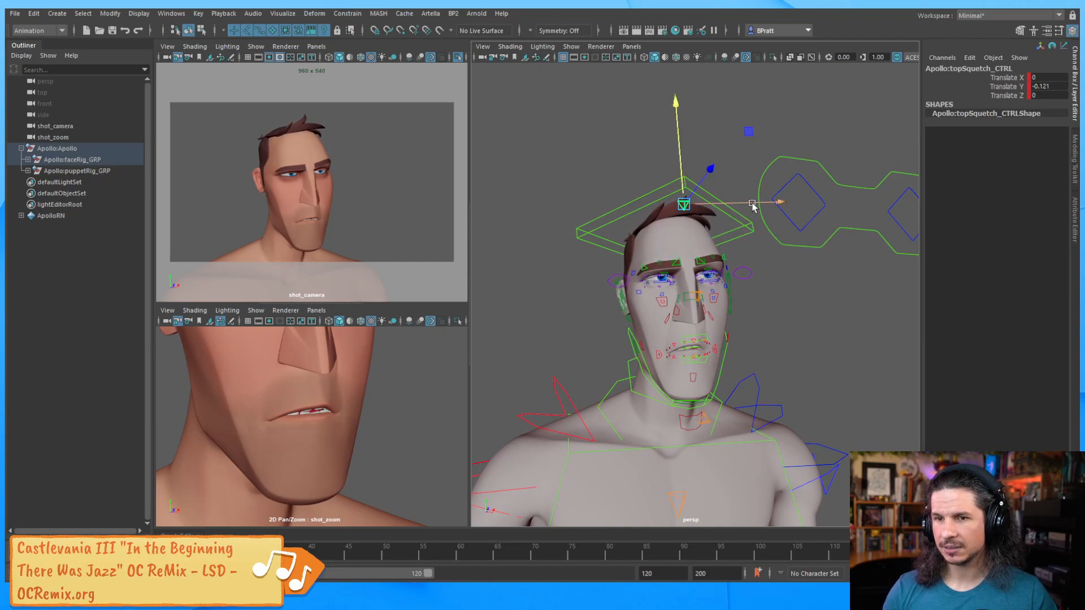
{"action": "left_click_drag", "start_coordinate": [752, 204], "coordinate": [749, 205]}
{"action": "left_click", "coordinate": [738, 294]}
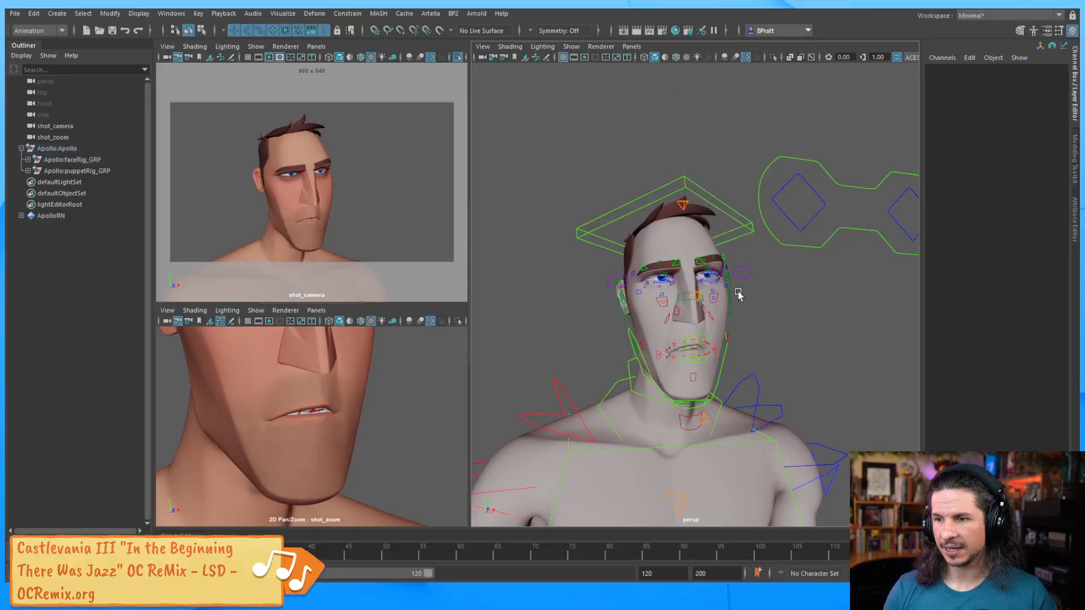
Shift the middle squash-and-stretch control sideways to 0.241 in Translate X.
{"action": "left_click", "coordinate": [703, 291]}
{"action": "left_click_drag", "start_coordinate": [755, 291], "coordinate": [751, 293]}
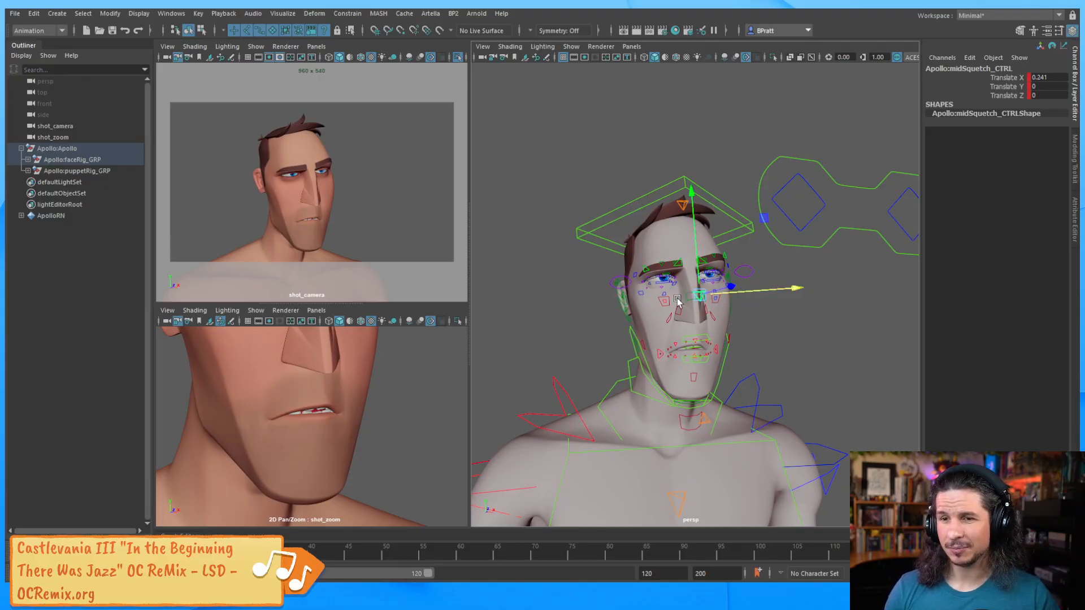
Try moving the middle squash-and-stretch control in Translate Z in the side view, and undo the move.
{"action": "left_click_drag", "start_coordinate": [678, 302], "coordinate": [791, 303], "text": "alt"}
{"action": "key", "text": "ctrl+z"}
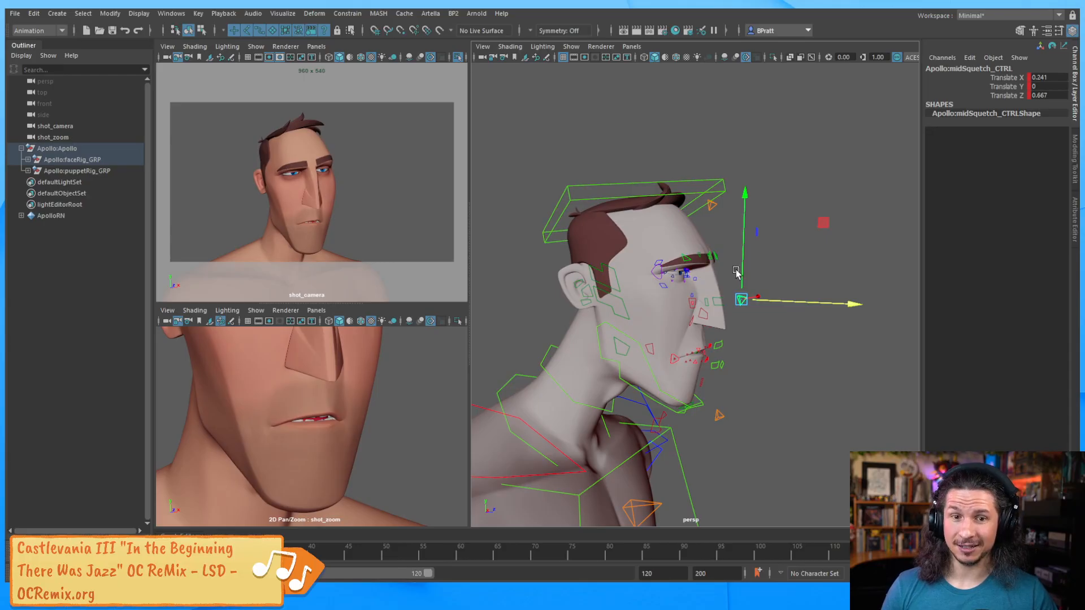
{"action": "key", "text": "ctrl+z"}
Move the bottom squash-and-stretch control to -0.114 in Translate X and -0.107 in Translate Z.
{"action": "left_click_drag", "start_coordinate": [745, 310], "coordinate": [669, 320], "text": "alt"}
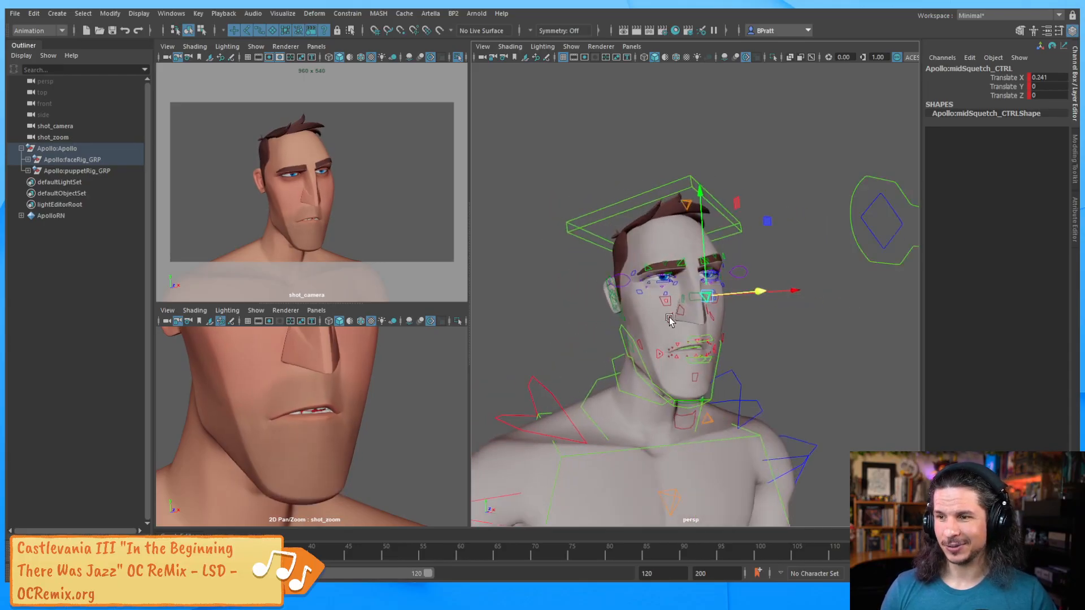
{"action": "left_click_drag", "start_coordinate": [772, 299], "coordinate": [741, 384], "text": "alt"}
{"action": "middle_click_drag", "start_coordinate": [702, 355], "coordinate": [718, 264], "text": "alt"}
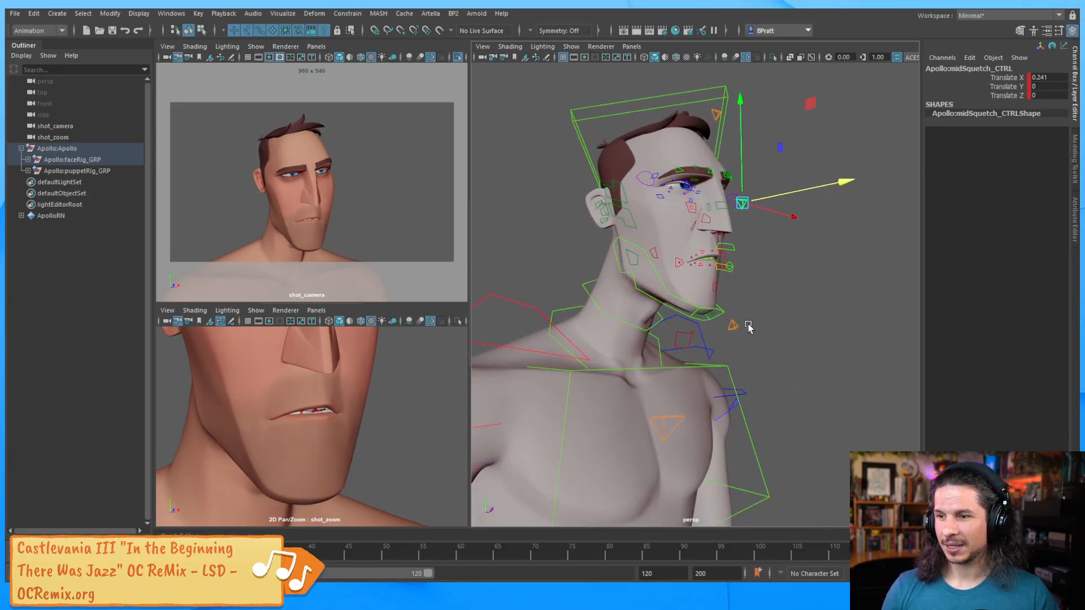
{"action": "left_click", "coordinate": [745, 325]}
{"action": "left_click_drag", "start_coordinate": [745, 326], "coordinate": [771, 326], "text": "alt"}
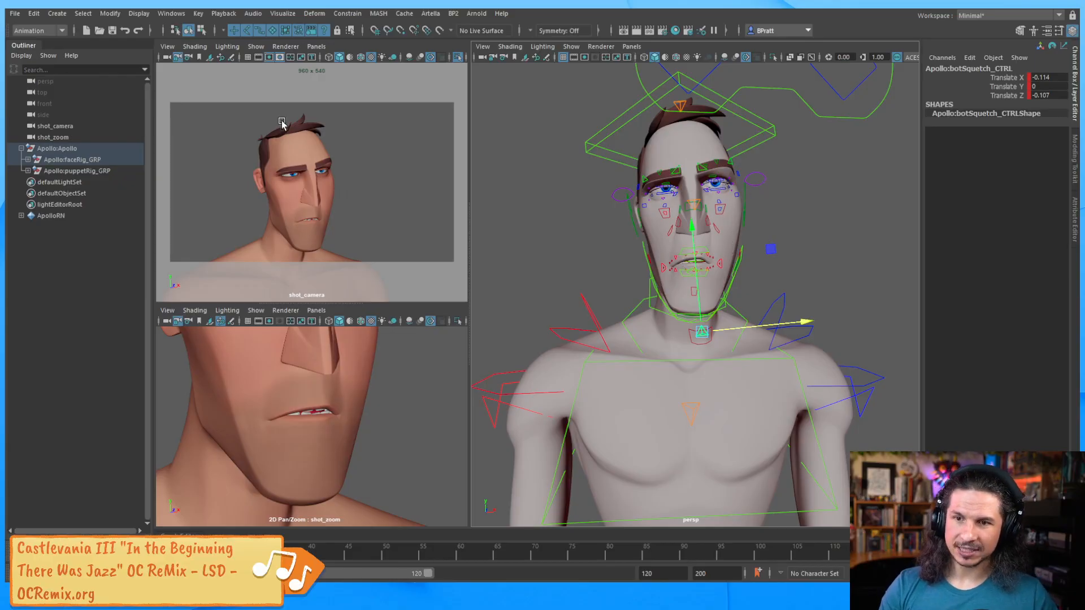
Frame the eyes and adjust the left eyelids, setting Translate Y to -0.651 on the upper lid and 0.106 on the lower lid.
{"action": "scroll", "coordinate": [874, 295], "scroll_direction": "up", "scroll_amount": 5}
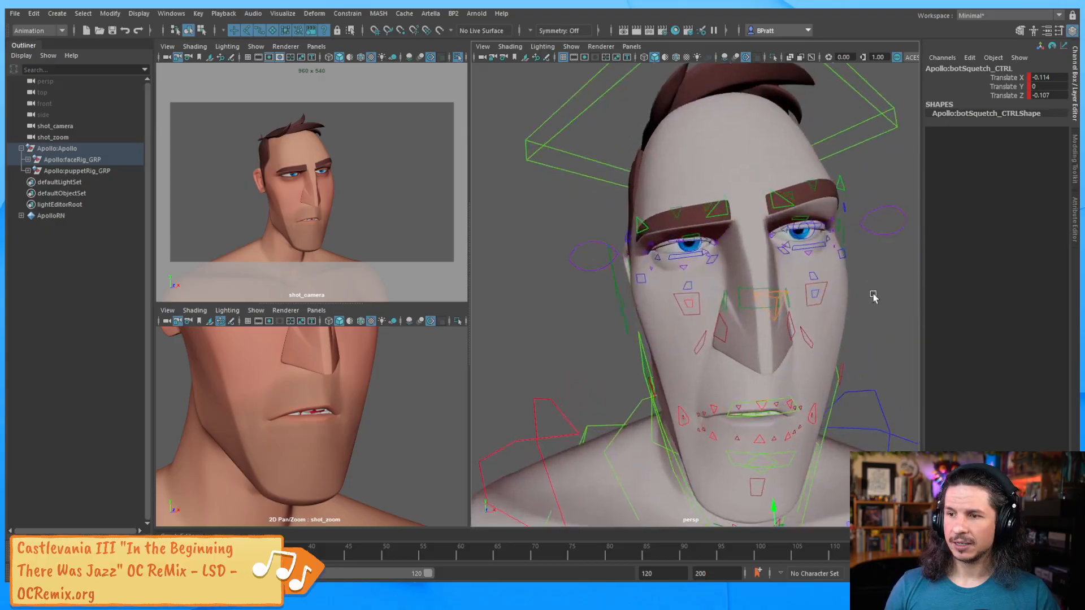
{"action": "left_click_drag", "start_coordinate": [837, 323], "coordinate": [683, 331], "text": "alt"}
{"action": "scroll", "coordinate": [729, 320], "scroll_direction": "up", "scroll_amount": 4}
{"action": "middle_click_drag", "start_coordinate": [887, 262], "coordinate": [787, 277], "text": "alt"}
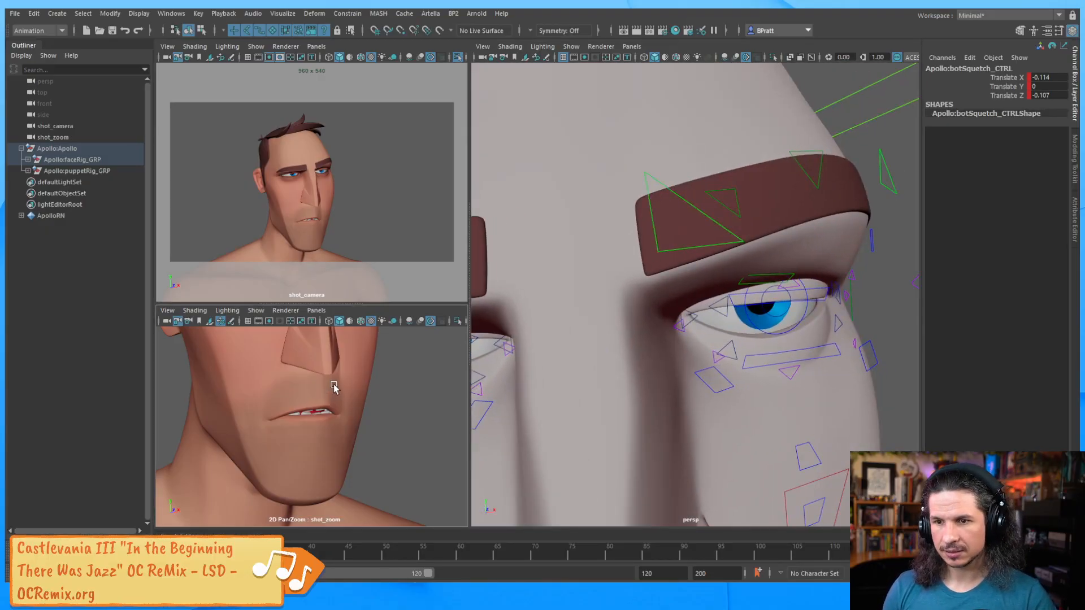
{"action": "middle_click_drag", "start_coordinate": [335, 388], "coordinate": [310, 430]}
{"action": "right_click_drag", "start_coordinate": [310, 429], "coordinate": [431, 395]}
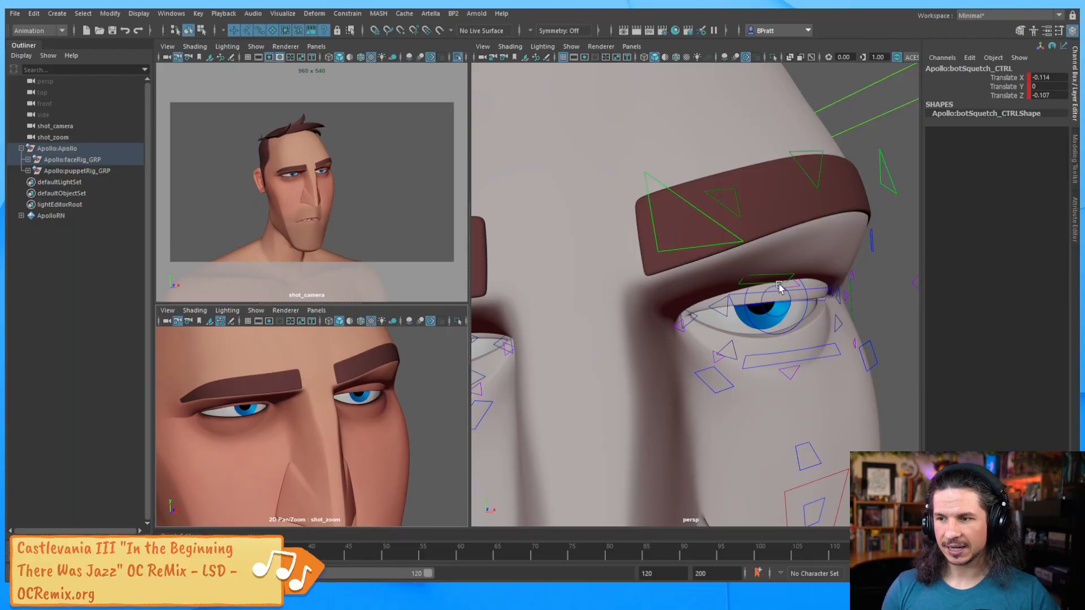
{"action": "left_click", "coordinate": [821, 291]}
{"action": "left_click_drag", "start_coordinate": [775, 256], "coordinate": [778, 259]}
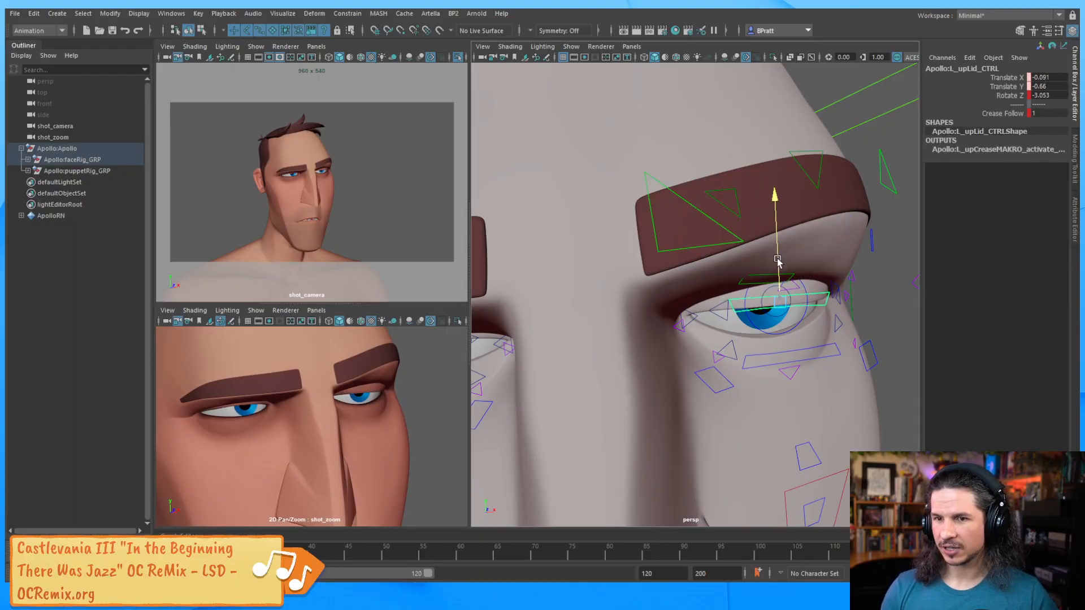
{"action": "left_click", "coordinate": [805, 353]}
{"action": "left_click_drag", "start_coordinate": [787, 315], "coordinate": [786, 313]}
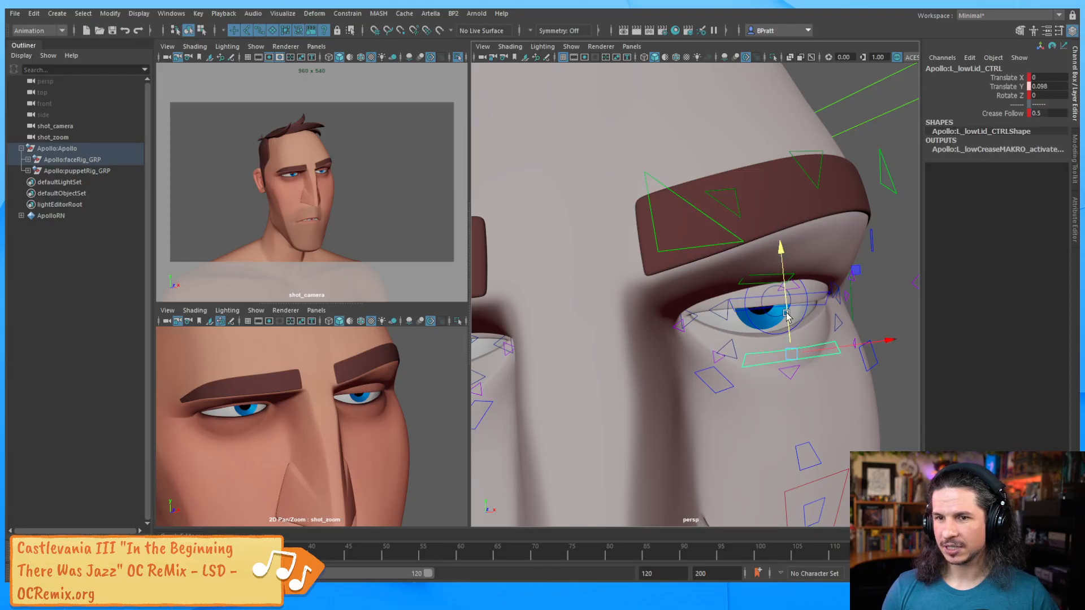
Nudge the right upper eyelid control vertically by a very small amount.
{"action": "middle_click_drag", "start_coordinate": [564, 308], "coordinate": [765, 290], "text": "alt"}
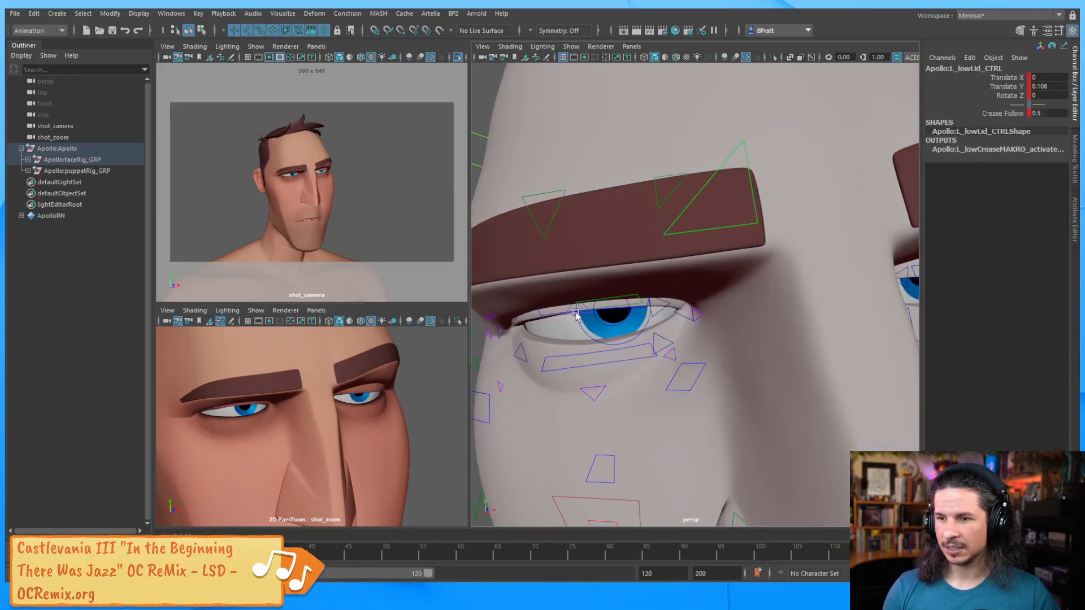
{"action": "left_click", "coordinate": [551, 311]}
{"action": "left_click_drag", "start_coordinate": [590, 265], "coordinate": [590, 265]}
Refine the left eyelids, raising the upper lid to -0.624 and the lower lid to 0.147 in Translate Y.
{"action": "left_click_drag", "start_coordinate": [590, 265], "coordinate": [796, 288], "text": "alt"}
{"action": "left_click", "coordinate": [796, 288]}
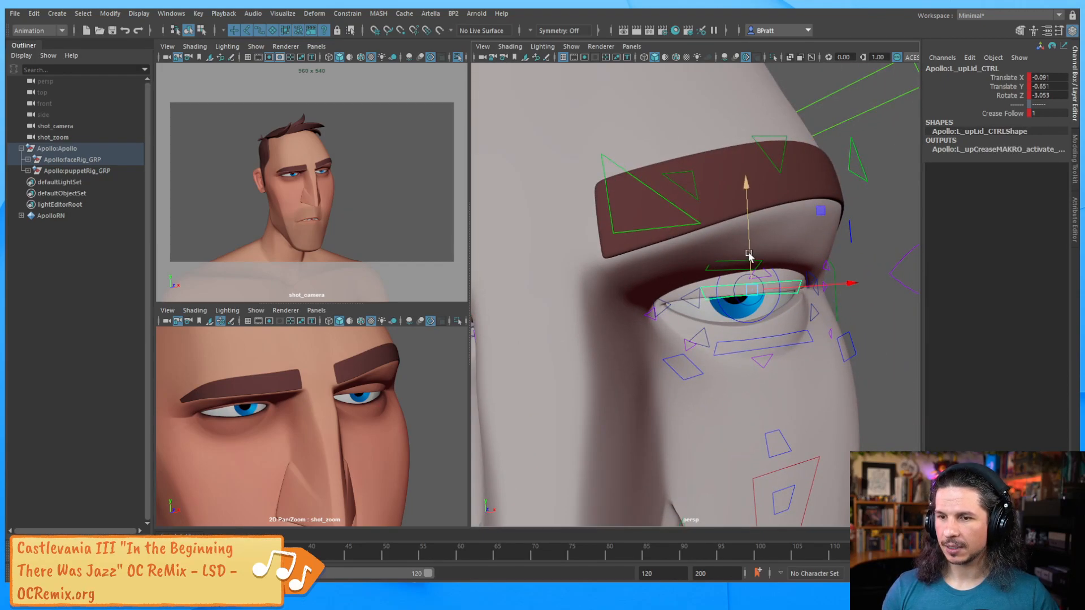
{"action": "left_click_drag", "start_coordinate": [747, 254], "coordinate": [739, 270]}
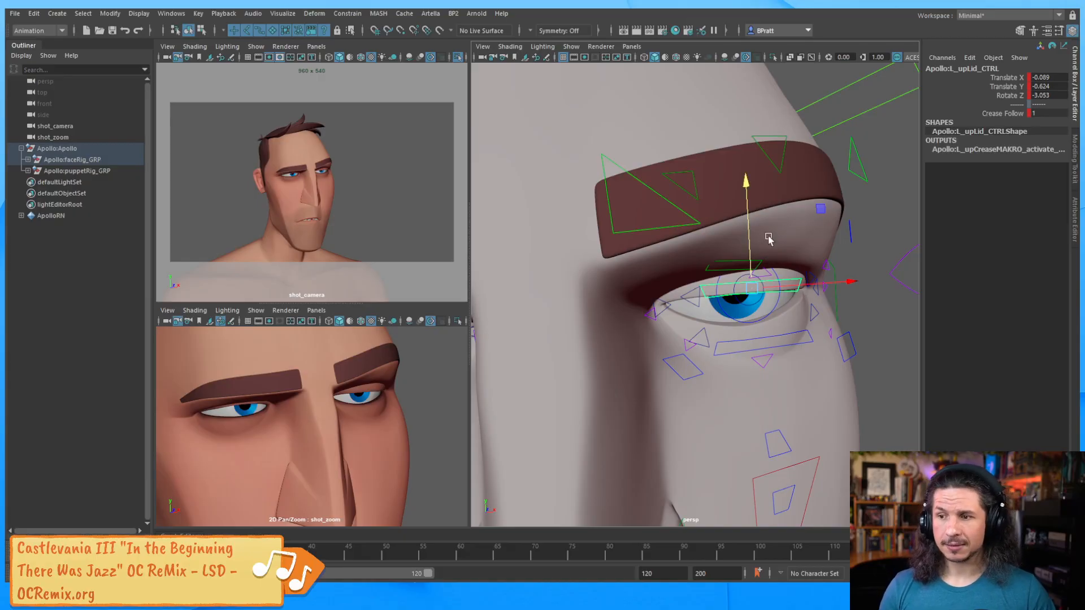
{"action": "left_click", "coordinate": [786, 336]}
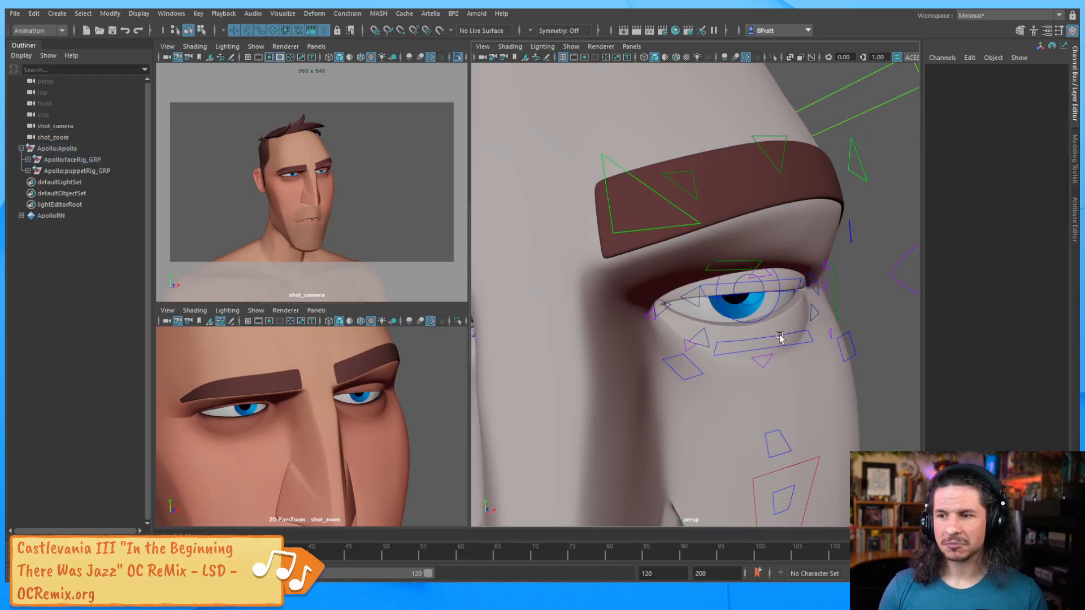
{"action": "left_click", "coordinate": [780, 337]}
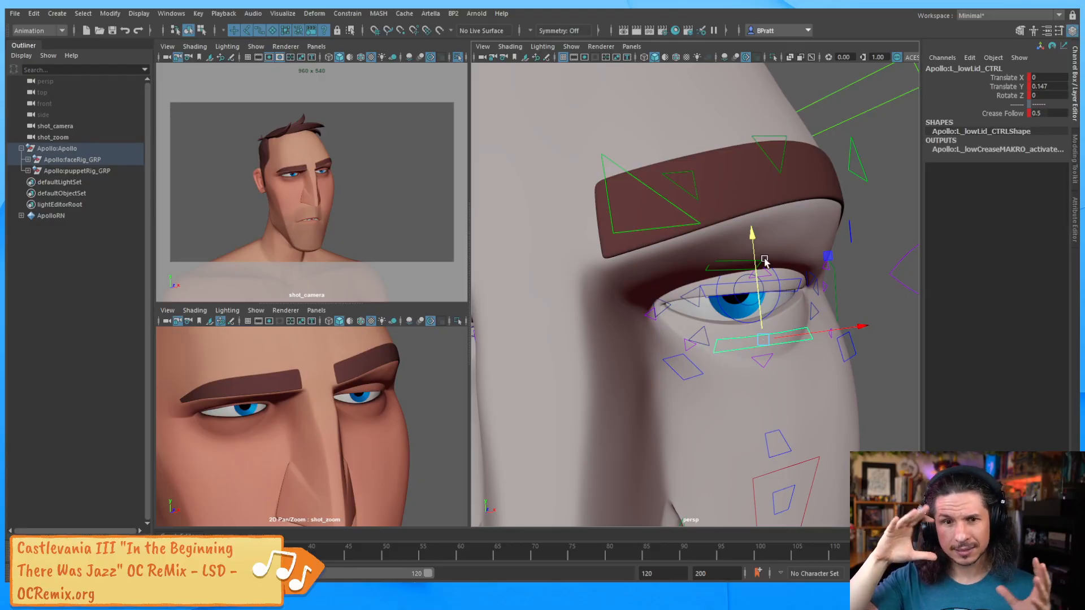
Inspect the left eye's middle lower crease control and the lower lid control's Crease Follow setting.
{"action": "left_click_drag", "start_coordinate": [734, 271], "coordinate": [774, 277], "text": "alt"}
{"action": "right_click_drag", "start_coordinate": [774, 277], "coordinate": [787, 289], "text": "alt"}
{"action": "left_click_drag", "start_coordinate": [797, 299], "coordinate": [744, 333], "text": "alt"}
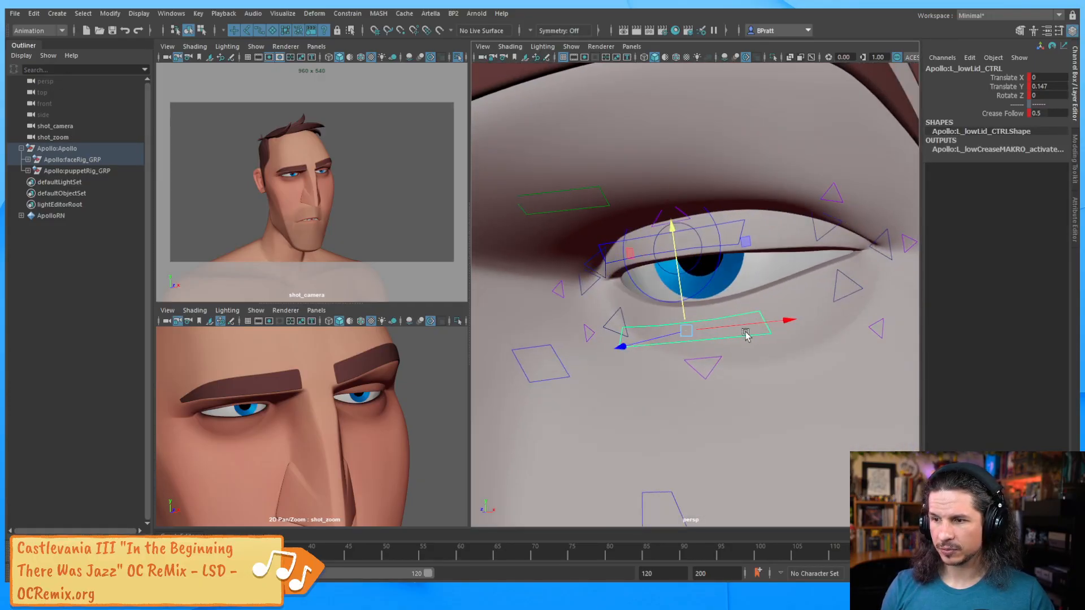
{"action": "left_click", "coordinate": [715, 363]}
{"action": "right_click_drag", "start_coordinate": [798, 332], "coordinate": [724, 316], "text": "alt"}
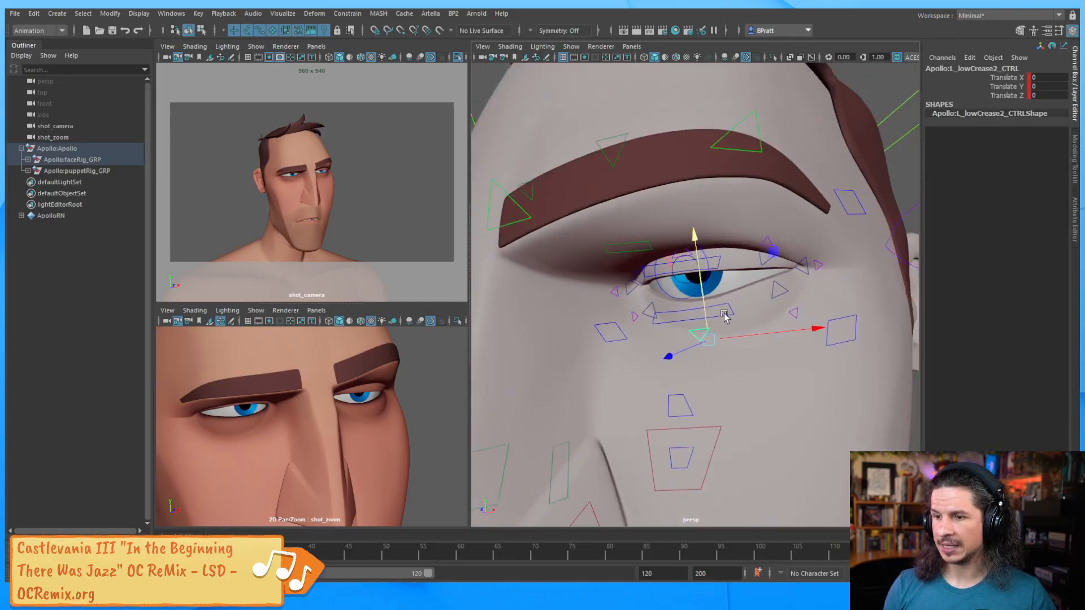
{"action": "left_click_drag", "start_coordinate": [725, 316], "coordinate": [718, 316], "text": "alt"}
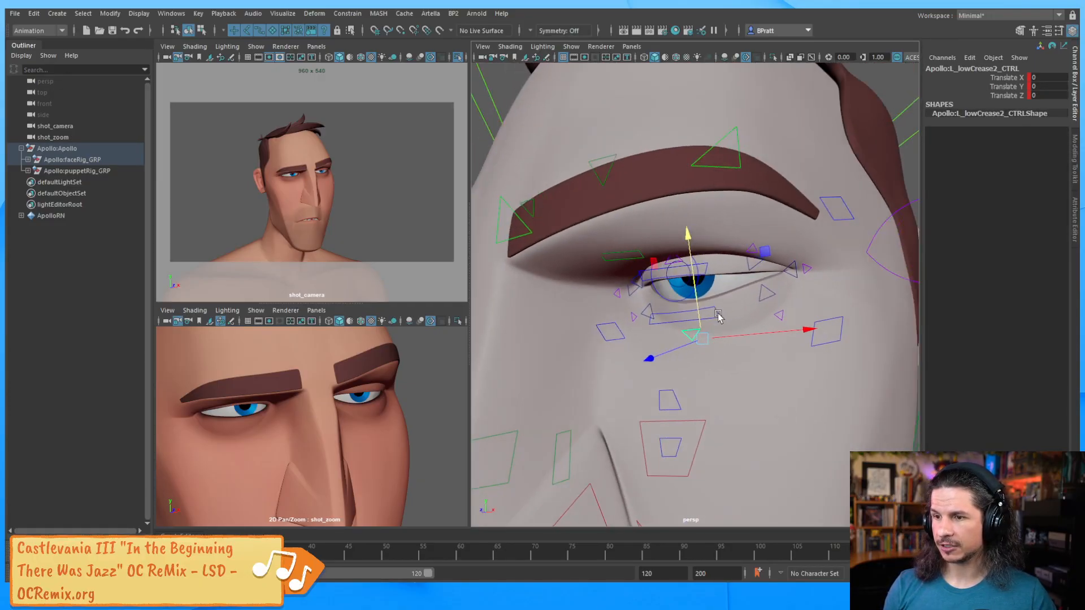
{"action": "left_click", "coordinate": [716, 312]}
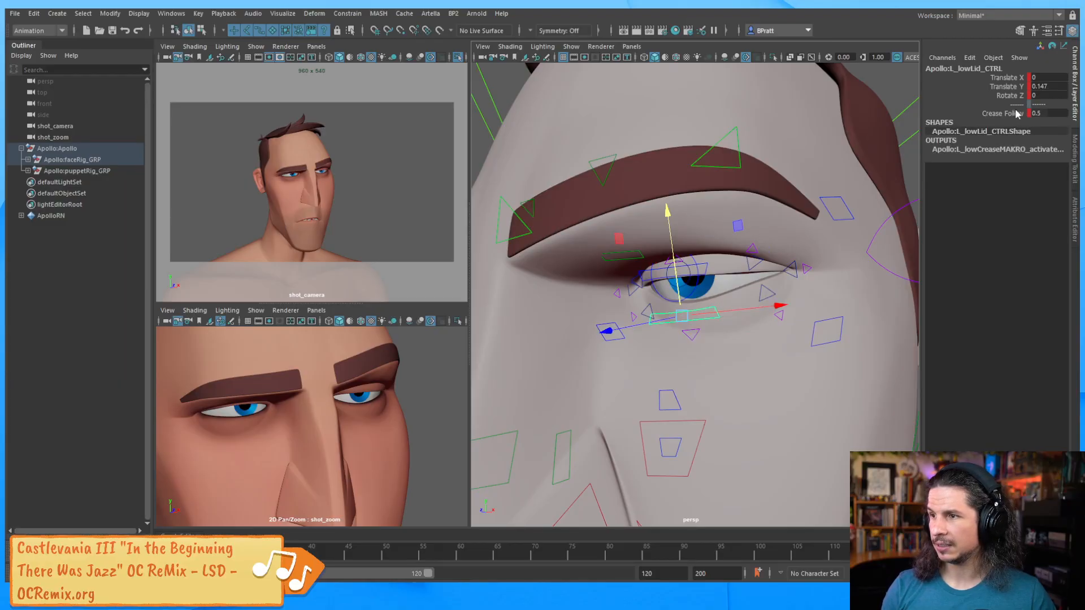
Select the main eye aim control in front of the head and check its Fleshy Eyes setting.
{"action": "mouse_move", "coordinate": [750, 305]}
{"action": "left_mouse_down", "text": "alt"}
{"action": "mouse_move", "coordinate": [707, 346]}
{"action": "mouse_move", "coordinate": [736, 291]}
{"action": "left_mouse_up", "text": "alt"}
{"action": "right_click_drag", "start_coordinate": [785, 306], "coordinate": [727, 332], "text": "alt"}
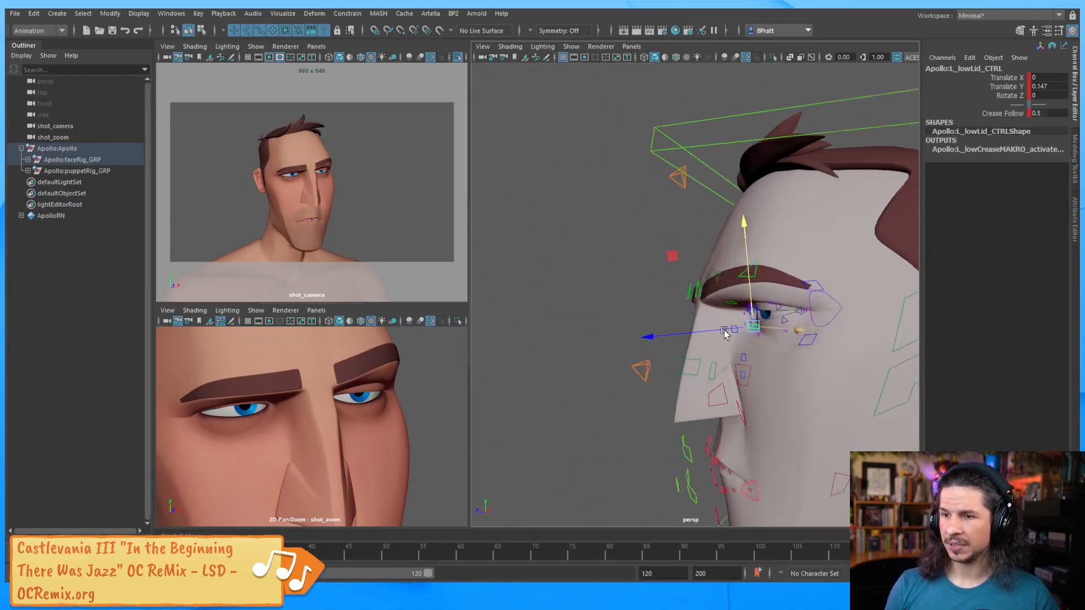
{"action": "left_click_drag", "start_coordinate": [727, 331], "coordinate": [589, 319], "text": "alt"}
{"action": "middle_click_drag", "start_coordinate": [589, 320], "coordinate": [746, 315], "text": "alt"}
{"action": "right_click_drag", "start_coordinate": [746, 315], "coordinate": [603, 363], "text": "alt"}
{"action": "left_click_drag", "start_coordinate": [661, 379], "coordinate": [627, 359], "text": "alt"}
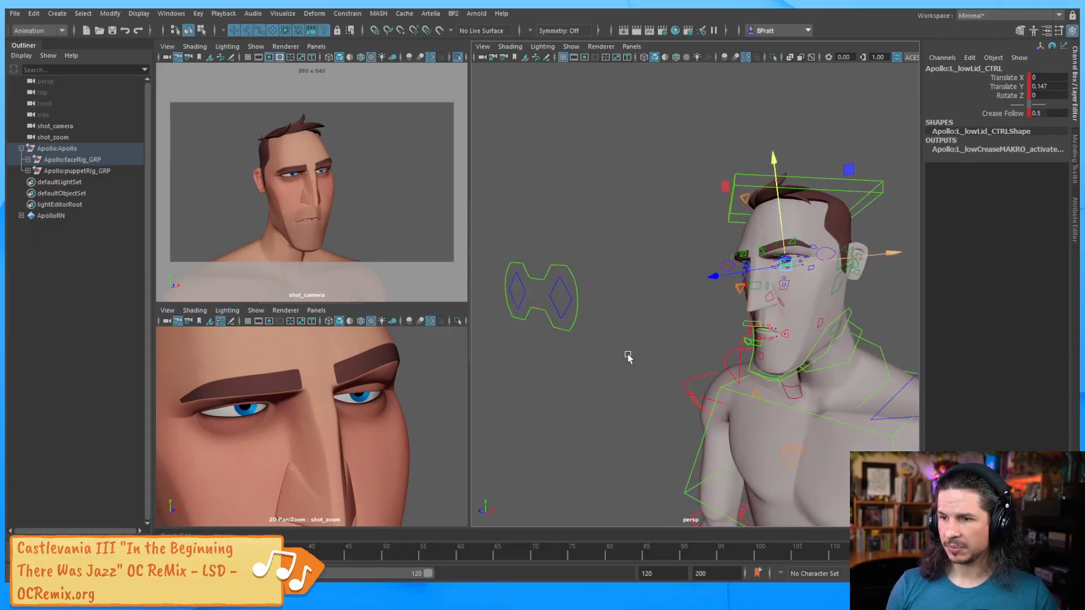
{"action": "left_click", "coordinate": [569, 285]}
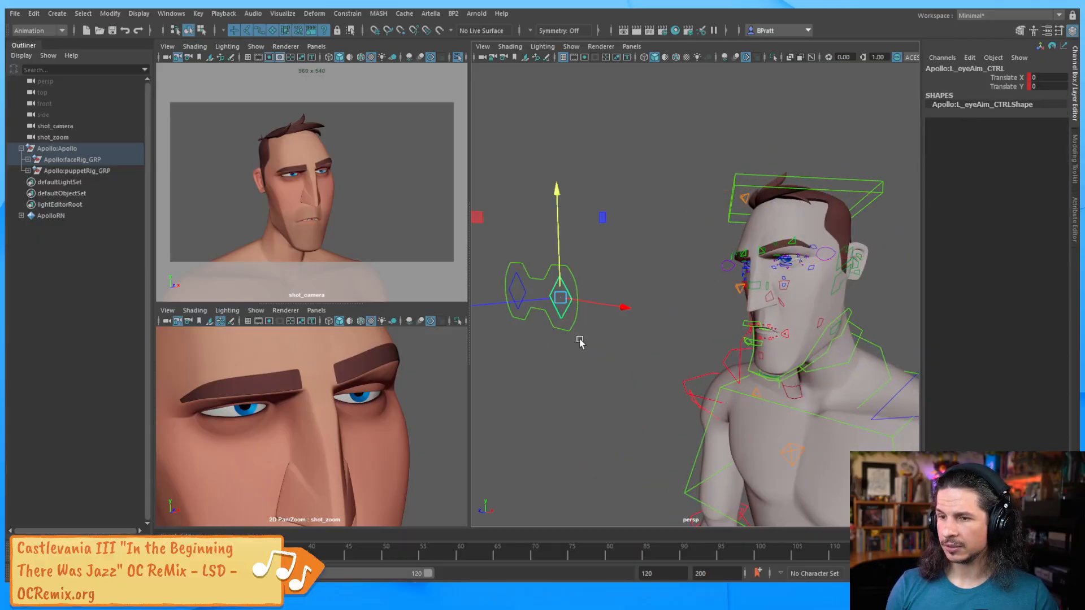
{"action": "key", "text": "Up"}
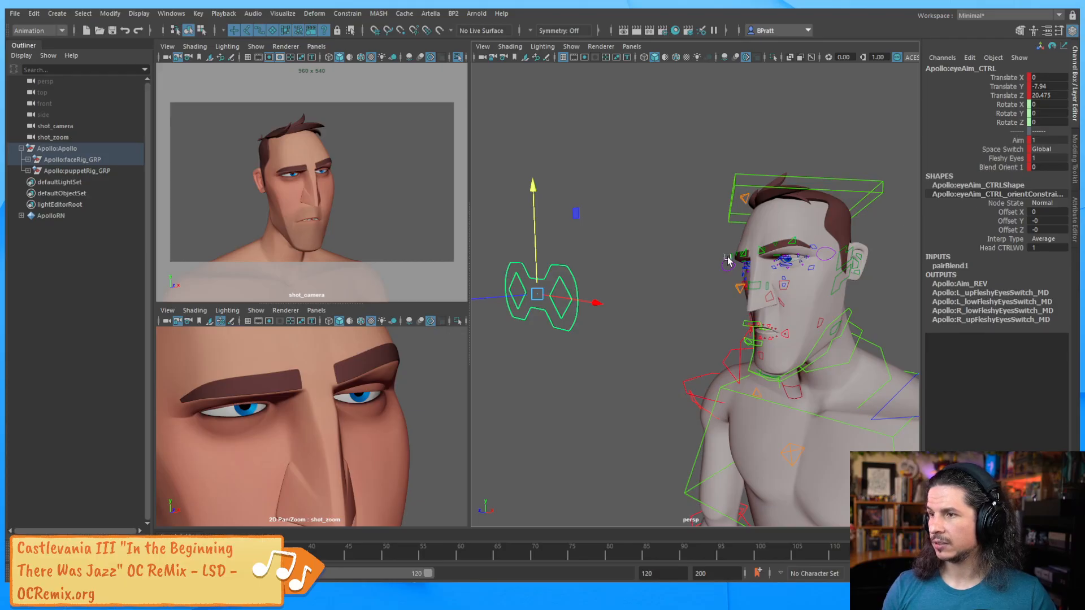
Raise the left eye's outer lower crease control to 0.142 in Translate Y.
{"action": "middle_click_drag", "start_coordinate": [654, 249], "coordinate": [540, 298], "text": "alt"}
{"action": "right_click_drag", "start_coordinate": [540, 298], "coordinate": [705, 355], "text": "alt"}
{"action": "left_click_drag", "start_coordinate": [704, 356], "coordinate": [734, 344], "text": "alt"}
{"action": "middle_click_drag", "start_coordinate": [700, 362], "coordinate": [641, 305], "text": "alt"}
{"action": "right_click_drag", "start_coordinate": [642, 305], "coordinate": [676, 346], "text": "alt"}
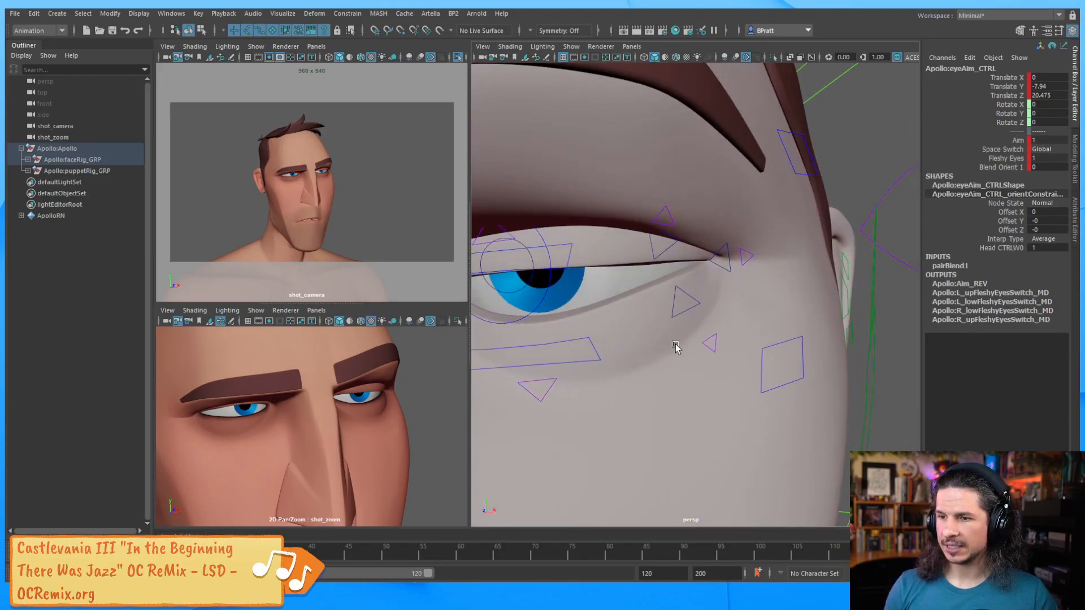
{"action": "left_click", "coordinate": [709, 341]}
{"action": "left_click_drag", "start_coordinate": [709, 341], "coordinate": [627, 357], "text": "alt"}
{"action": "left_click", "coordinate": [669, 341]}
{"action": "middle_click_drag", "start_coordinate": [628, 357], "coordinate": [718, 327], "text": "alt"}
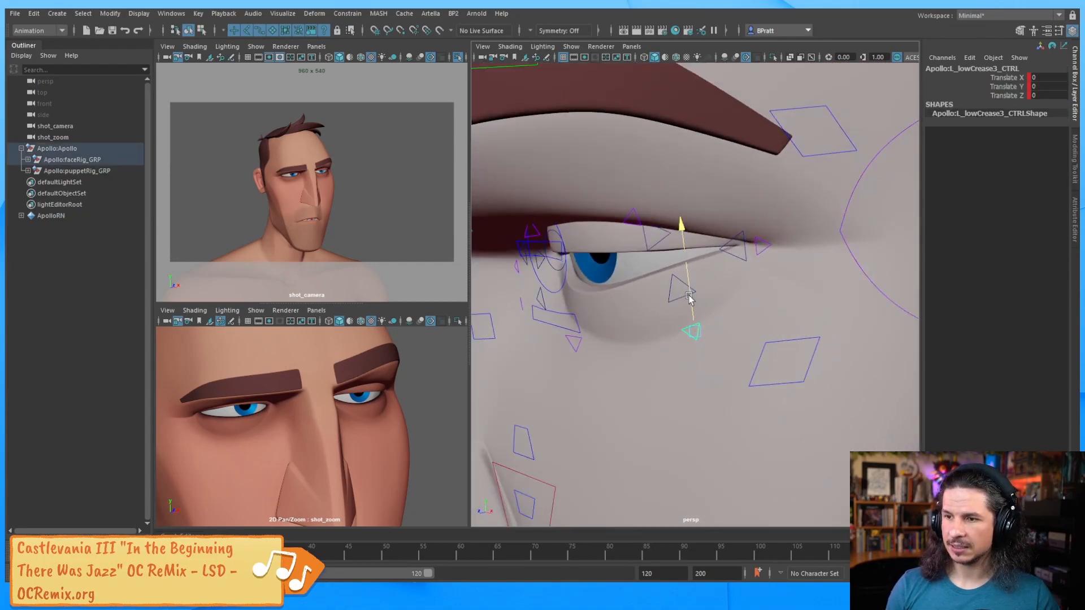
{"action": "mouse_move", "coordinate": [689, 299]}
{"action": "left_mouse_down"}
{"action": "mouse_move", "coordinate": [687, 277]}
{"action": "mouse_move", "coordinate": [690, 307]}
{"action": "mouse_move", "coordinate": [684, 292]}
{"action": "left_mouse_up"}
Move the left eye's middle lower crease control to 0.063 in Translate Y and -0.059 in Translate Z.
{"action": "left_click_drag", "start_coordinate": [649, 327], "coordinate": [699, 311], "text": "alt"}
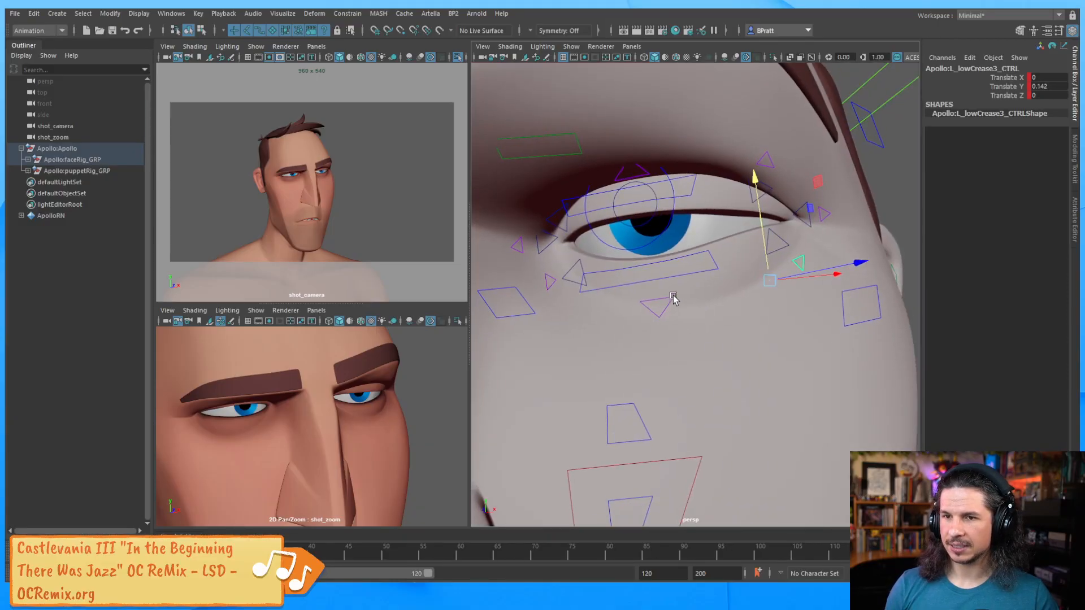
{"action": "left_click", "coordinate": [672, 300]}
{"action": "left_click_drag", "start_coordinate": [661, 275], "coordinate": [668, 334]}
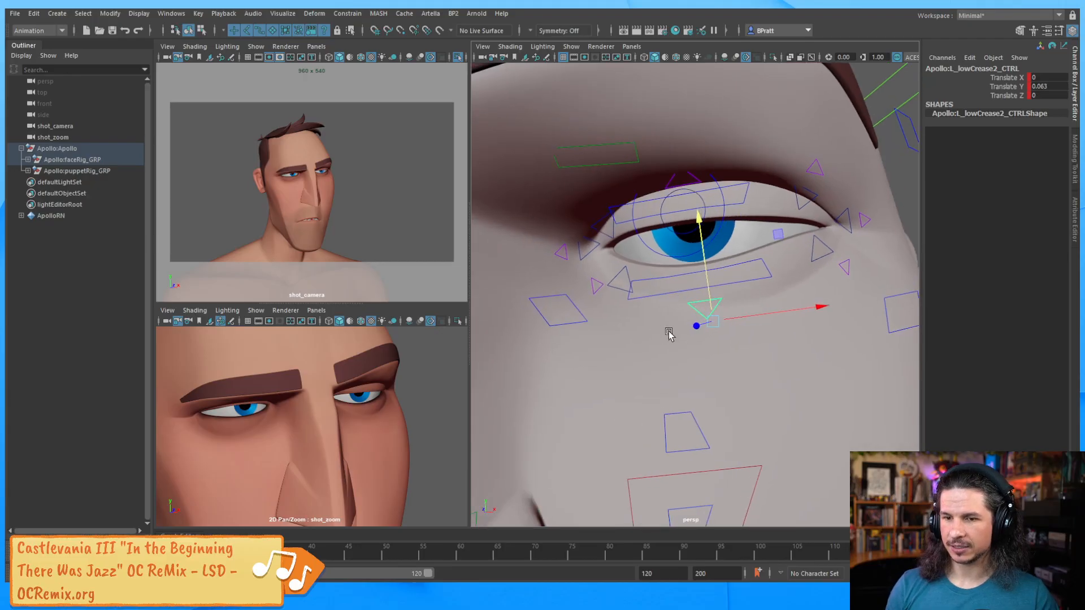
{"action": "left_click_drag", "start_coordinate": [773, 339], "coordinate": [580, 339], "text": "alt"}
{"action": "left_click_drag", "start_coordinate": [706, 331], "coordinate": [734, 335], "text": "alt"}
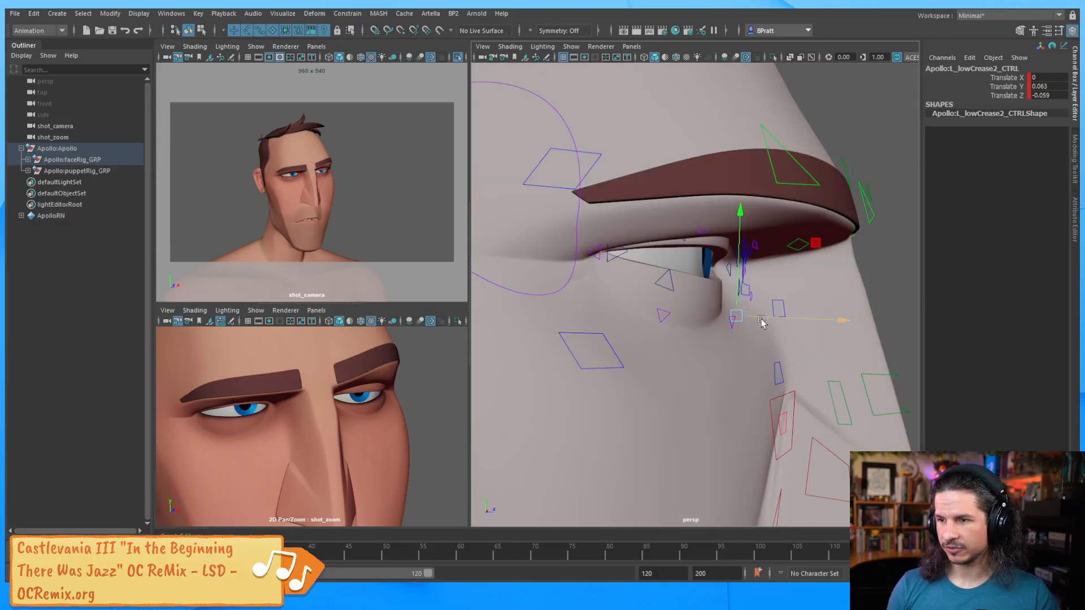
Push the right eye's middle and outer lower crease controls inward together, bringing the outer one to -0.139 in Translate Z.
{"action": "left_click", "coordinate": [733, 333]}
{"action": "left_click", "coordinate": [707, 326]}
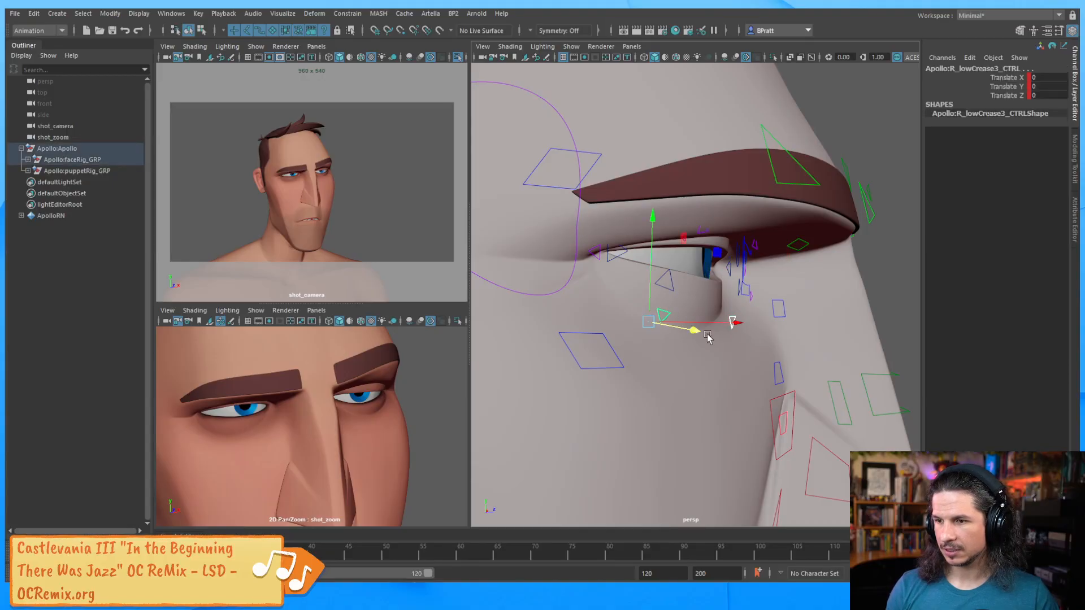
{"action": "left_click_drag", "start_coordinate": [708, 337], "coordinate": [728, 357], "text": "alt"}
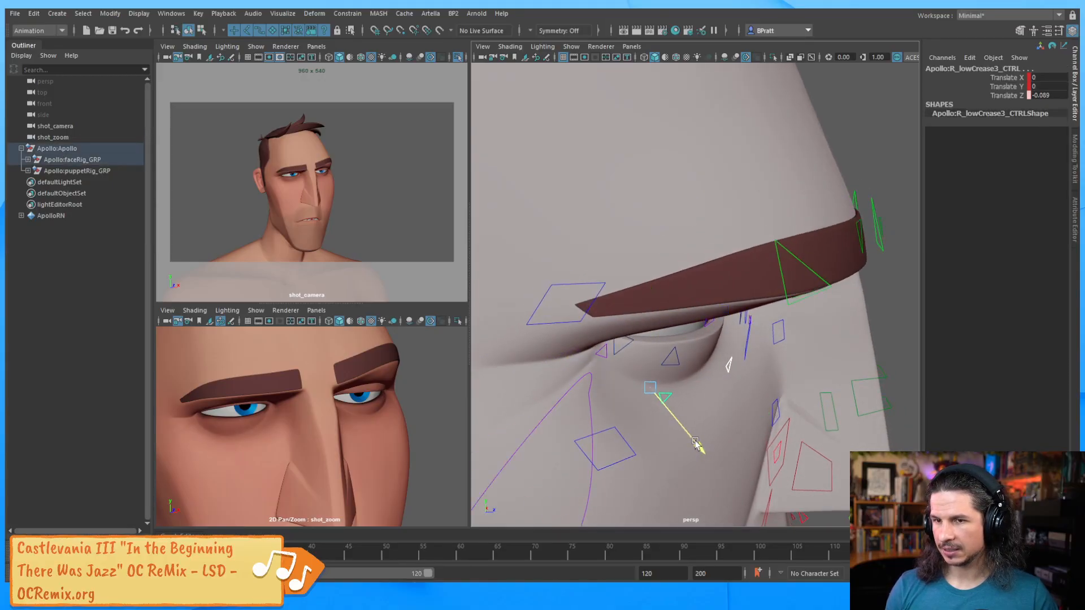
{"action": "left_click_drag", "start_coordinate": [694, 441], "coordinate": [625, 336]}
{"action": "key", "text": "ctrl+z"}
{"action": "key", "text": "ctrl+z"}
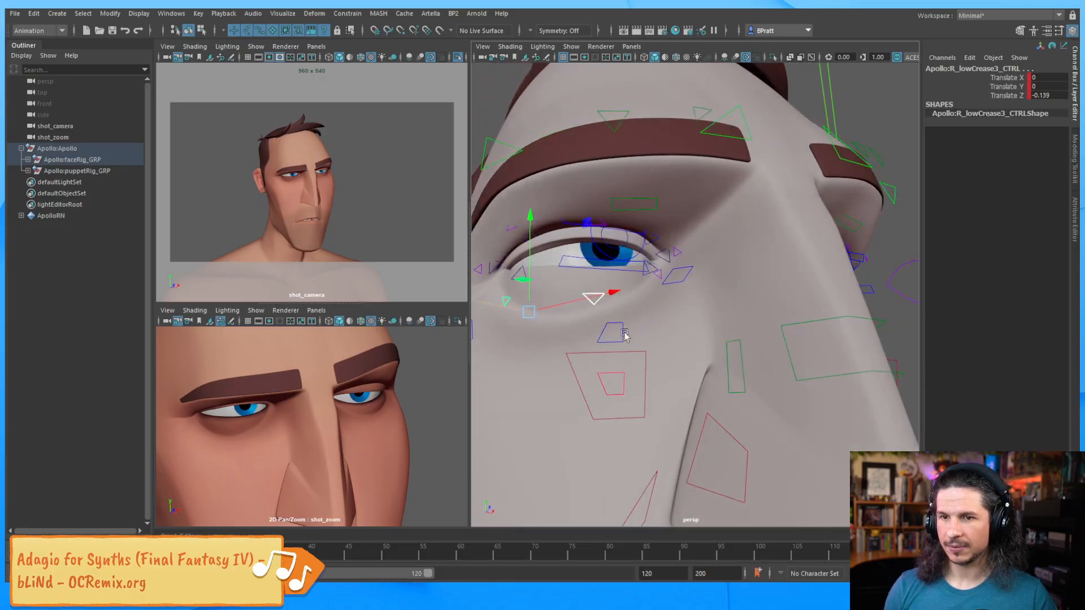
{"action": "left_click_drag", "start_coordinate": [573, 233], "coordinate": [602, 338], "text": "alt"}
{"action": "left_click_drag", "start_coordinate": [632, 303], "coordinate": [719, 324], "text": "alt"}
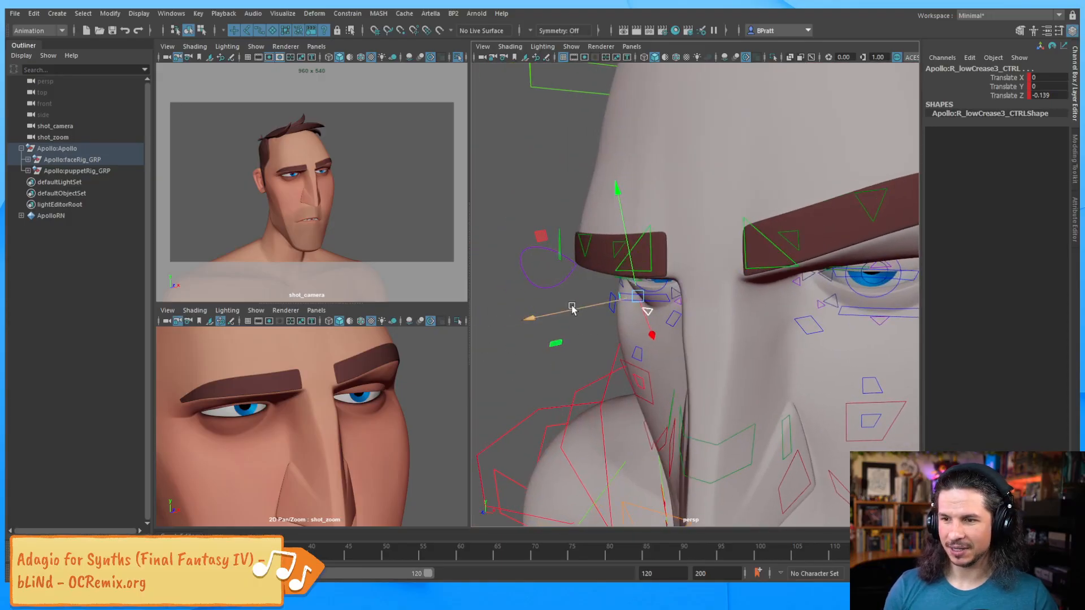
Adjust the depth of the left eye's middle and outer lower crease controls, with the outer one at -0.023 in Translate Z.
{"action": "left_click_drag", "start_coordinate": [548, 313], "coordinate": [763, 323]}
{"action": "left_click", "coordinate": [649, 343]}
{"action": "left_click", "coordinate": [695, 333]}
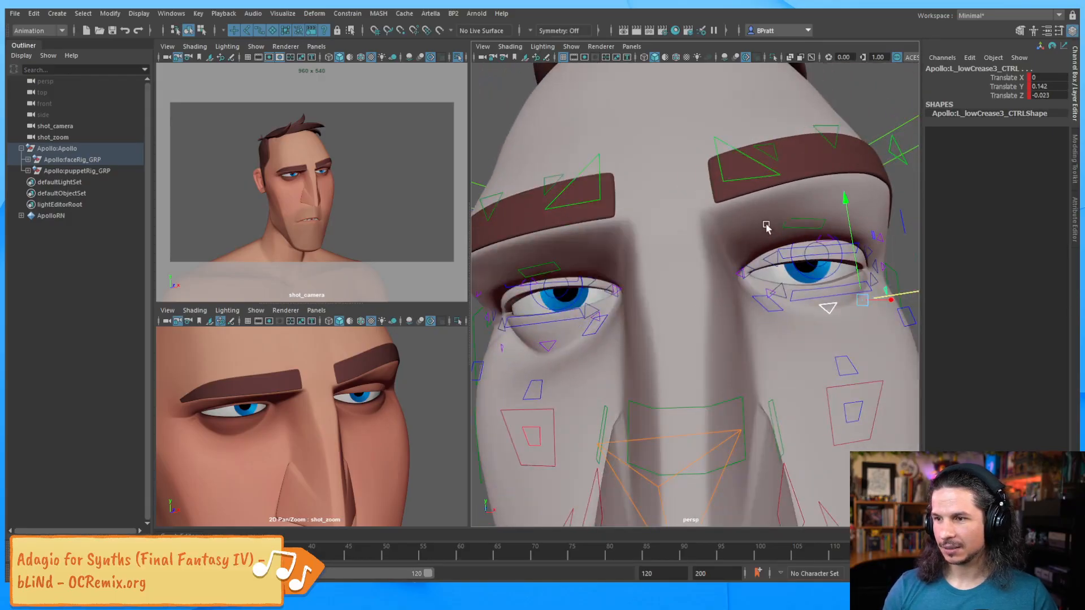
Nudge the left brow flesh control to -0.281 in Translate Y.
{"action": "left_click_drag", "start_coordinate": [765, 225], "coordinate": [738, 223], "text": "alt"}
{"action": "left_click", "coordinate": [738, 255]}
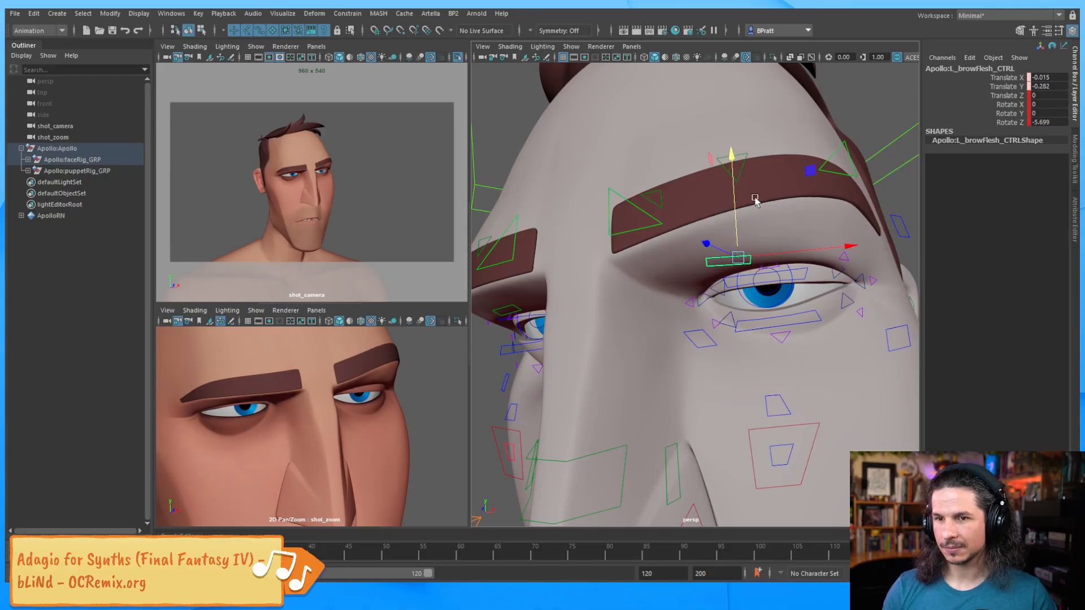
{"action": "left_click_drag", "start_coordinate": [774, 292], "coordinate": [687, 363], "text": "alt"}
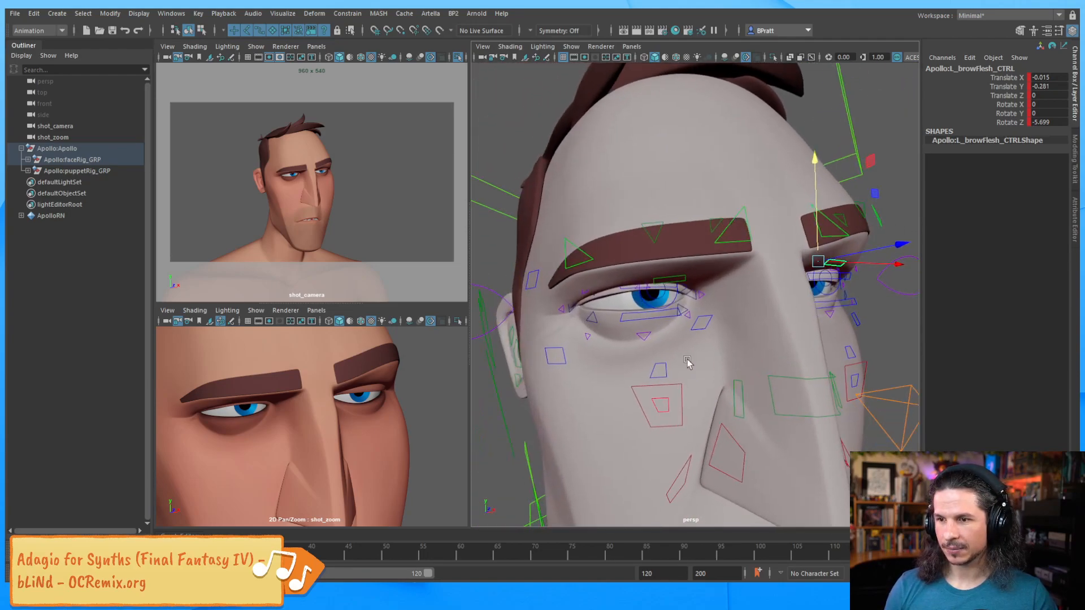
Shift the right lower eyelid control to 0.131 in Translate X and 0.368 in Translate Y.
{"action": "right_click_drag", "start_coordinate": [688, 363], "coordinate": [741, 335], "text": "alt"}
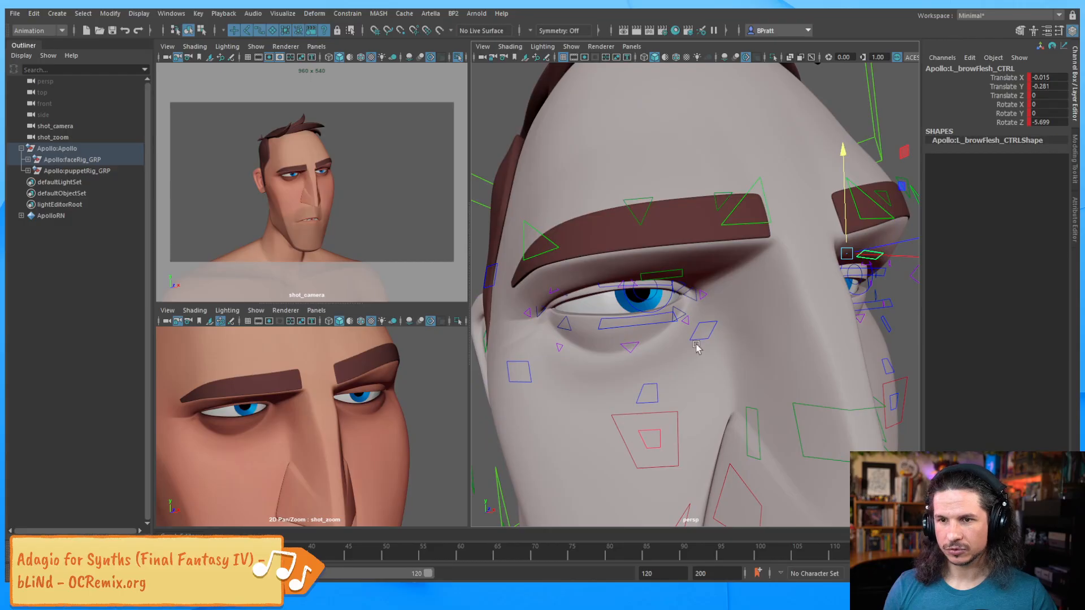
{"action": "left_click_drag", "start_coordinate": [730, 346], "coordinate": [707, 344], "text": "alt"}
{"action": "right_click_drag", "start_coordinate": [706, 344], "coordinate": [720, 333], "text": "alt"}
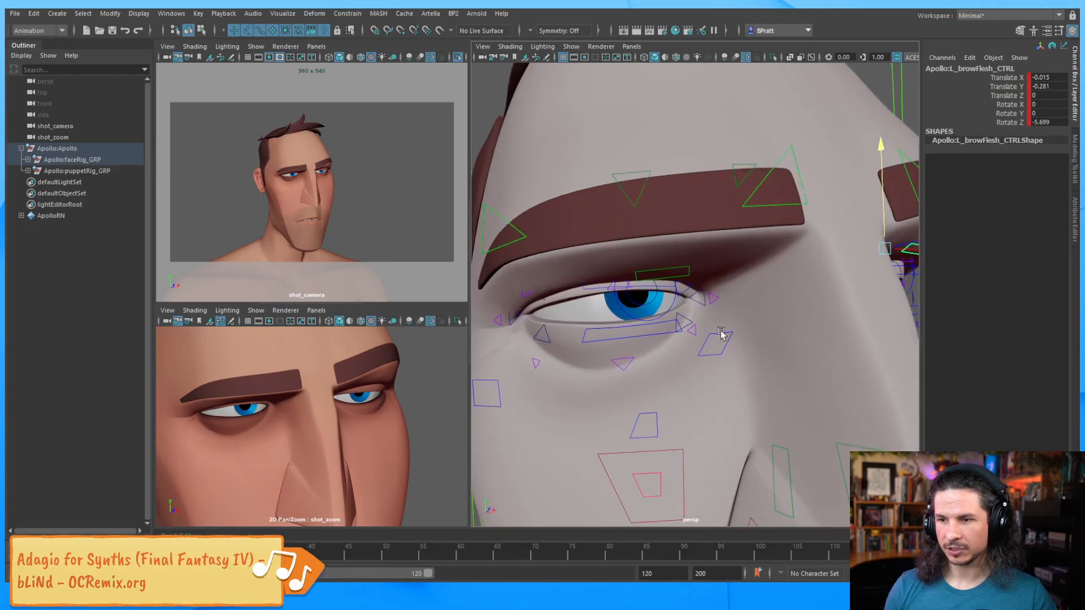
{"action": "right_click_drag", "start_coordinate": [624, 349], "coordinate": [636, 332], "text": "alt"}
{"action": "left_click", "coordinate": [638, 330]}
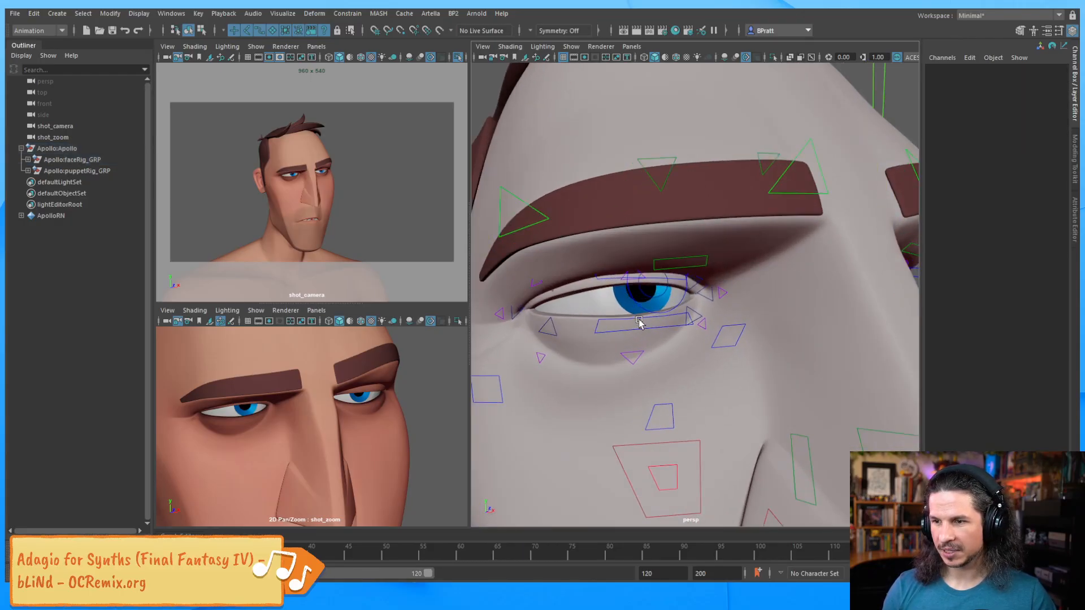
{"action": "left_click", "coordinate": [632, 321]}
{"action": "left_click_drag", "start_coordinate": [644, 322], "coordinate": [660, 317]}
{"action": "key", "text": "ctrl+z"}
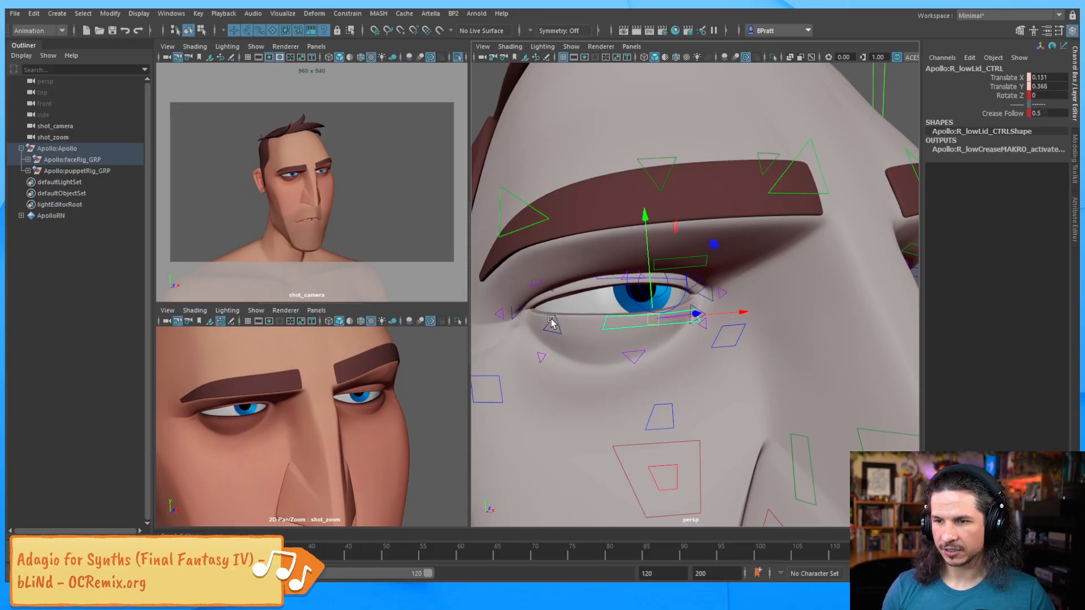
Move the right eye's outer lower lid control to 0.117 in Translate X and 0.096 in Translate Y, and key it.
{"action": "left_click", "coordinate": [566, 327]}
{"action": "mouse_move", "coordinate": [566, 329]}
{"action": "left_mouse_down"}
{"action": "mouse_move", "coordinate": [552, 316]}
{"action": "mouse_move", "coordinate": [573, 314]}
{"action": "left_mouse_up"}
{"action": "key", "text": "s"}
{"action": "key", "text": "q"}
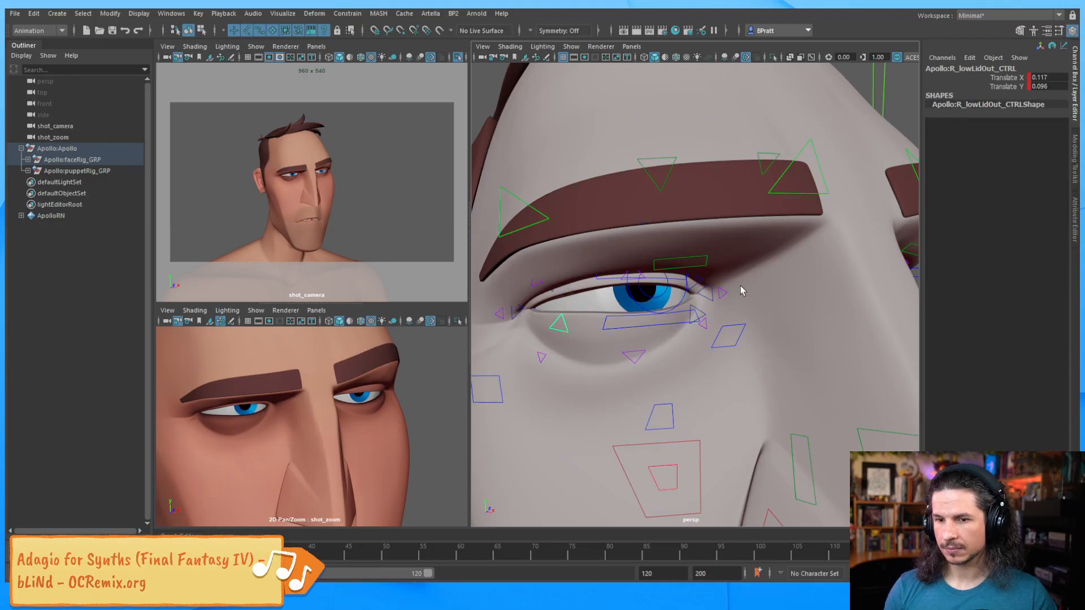
Reshape the left upper eyelid with Translate X -0.344, Translate Y -0.583 and Rotate Z 0.824.
{"action": "middle_click_drag", "start_coordinate": [677, 304], "coordinate": [683, 303], "text": "alt"}
{"action": "left_click_drag", "start_coordinate": [683, 303], "coordinate": [671, 300], "text": "alt"}
{"action": "middle_click_drag", "start_coordinate": [670, 300], "coordinate": [711, 297], "text": "alt"}
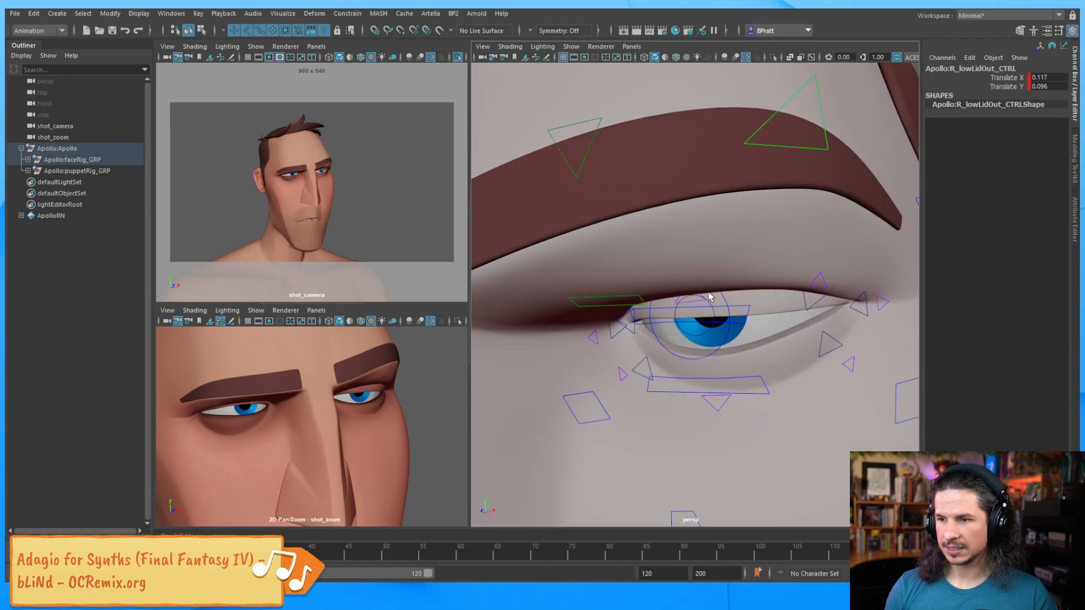
{"action": "left_click", "coordinate": [808, 305]}
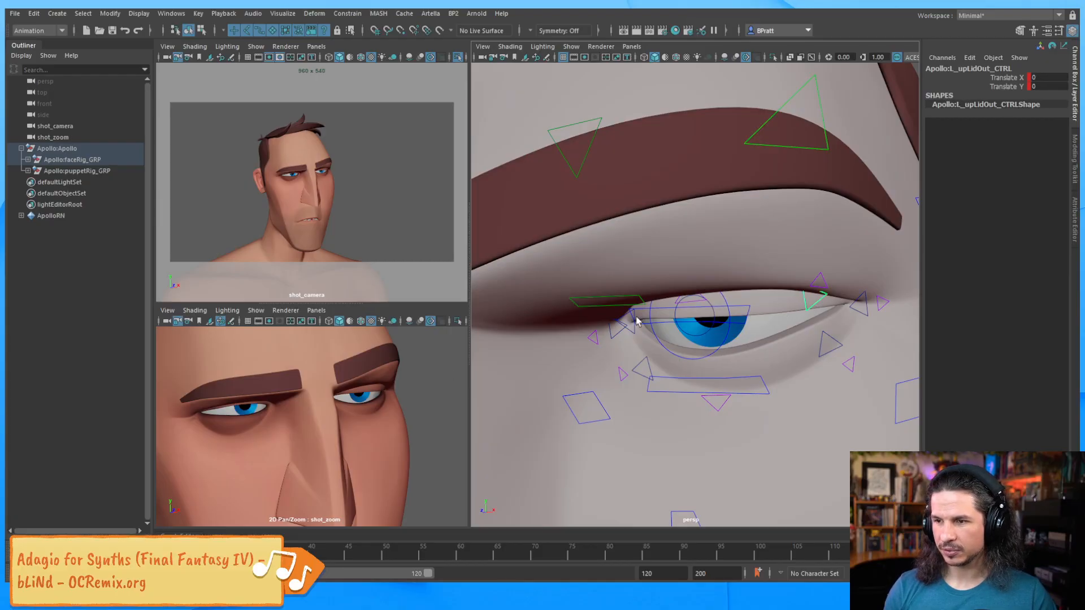
{"action": "left_click", "coordinate": [728, 308]}
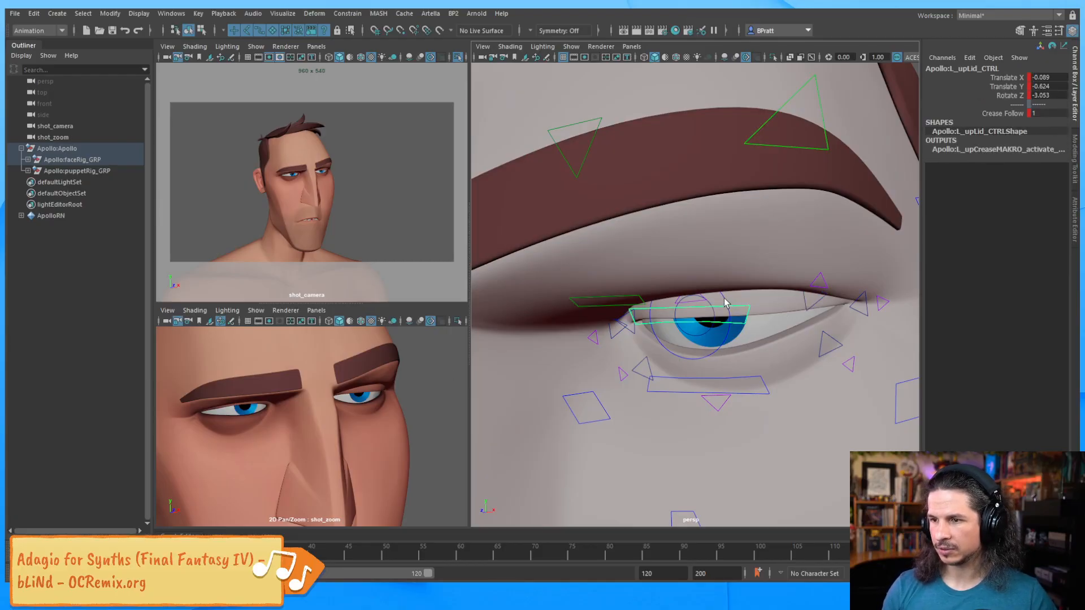
{"action": "key", "text": "w"}
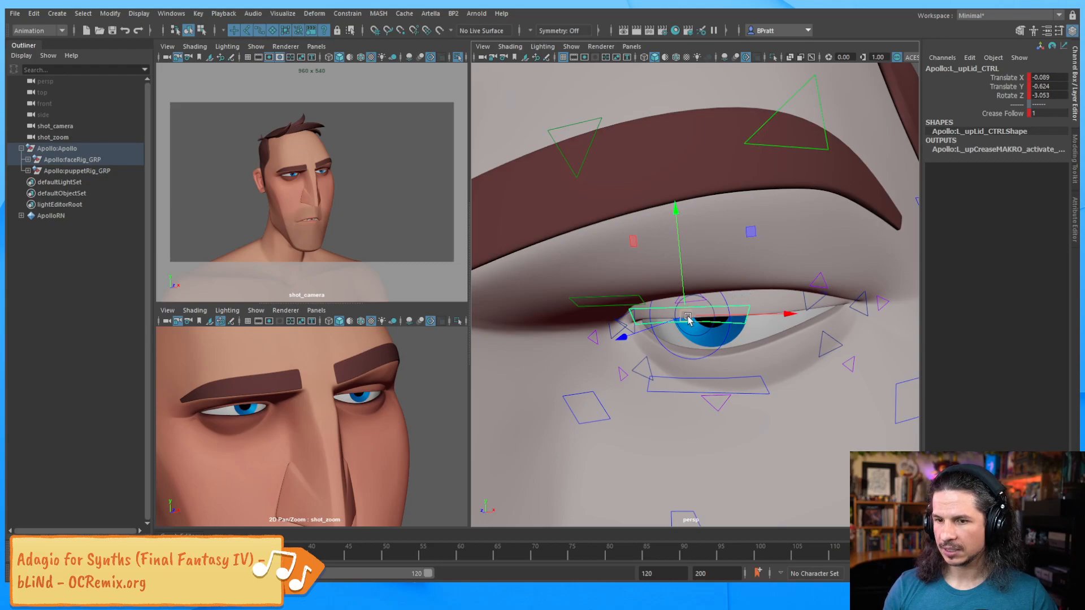
{"action": "left_click_drag", "start_coordinate": [687, 320], "coordinate": [625, 311]}
{"action": "key", "text": "e"}
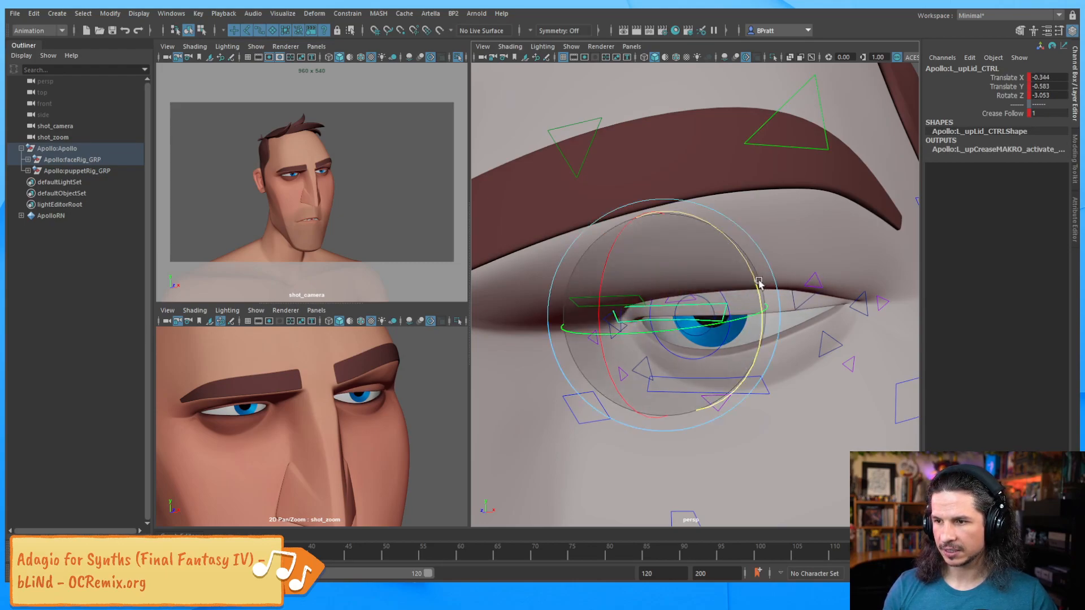
{"action": "left_click_drag", "start_coordinate": [748, 275], "coordinate": [747, 278]}
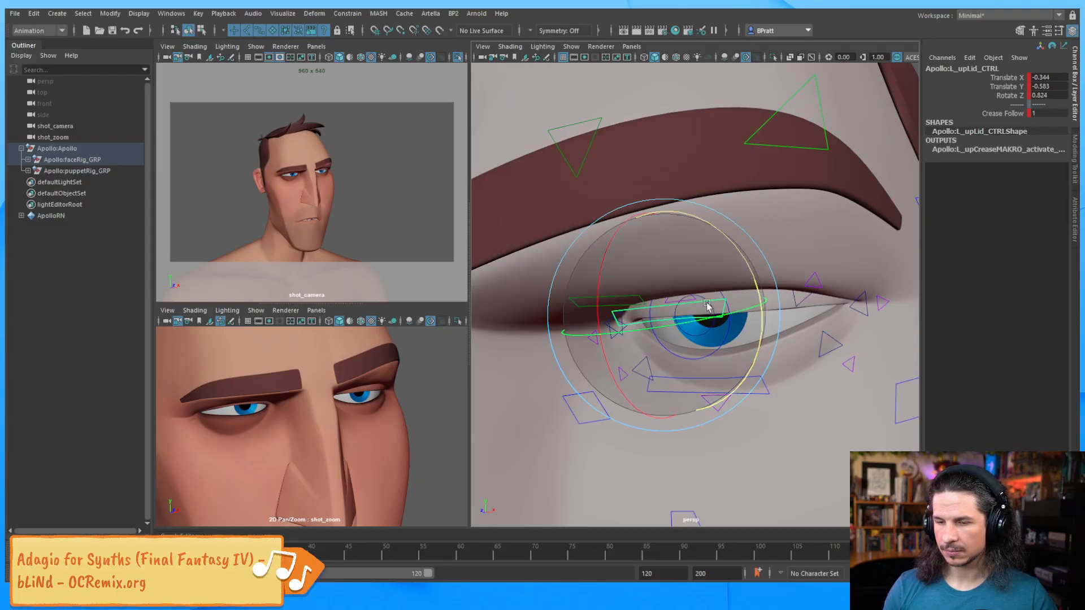
{"action": "key", "text": "q"}
Lower the left eye's inner corner control to -0.061 in Translate Y.
{"action": "left_click_drag", "start_coordinate": [613, 356], "coordinate": [626, 342], "text": "alt"}
{"action": "left_click", "coordinate": [650, 296]}
{"action": "key", "text": "w"}
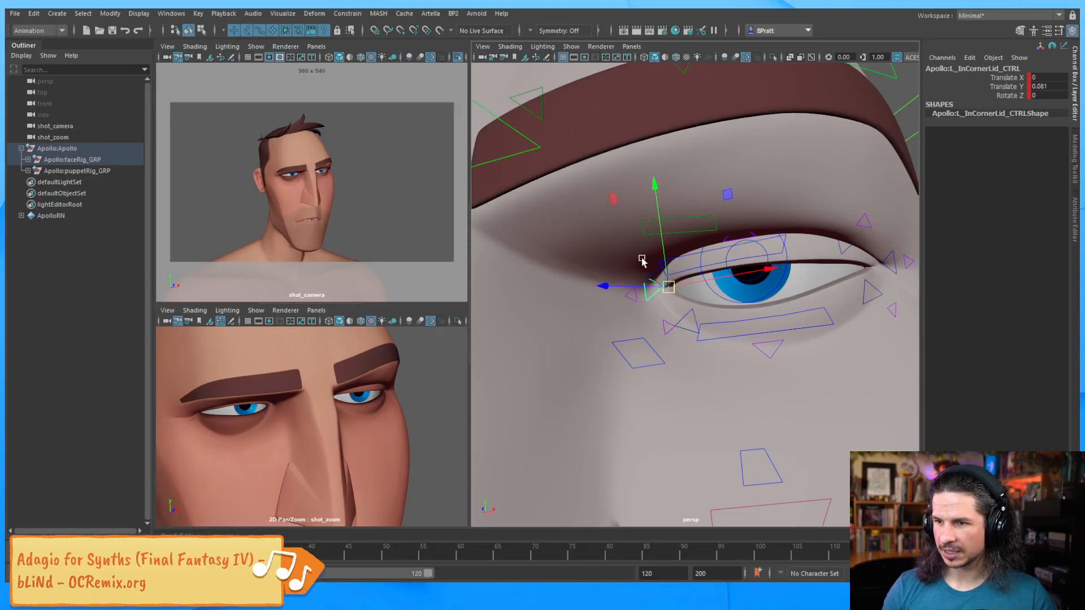
{"action": "left_click_drag", "start_coordinate": [661, 250], "coordinate": [664, 266]}
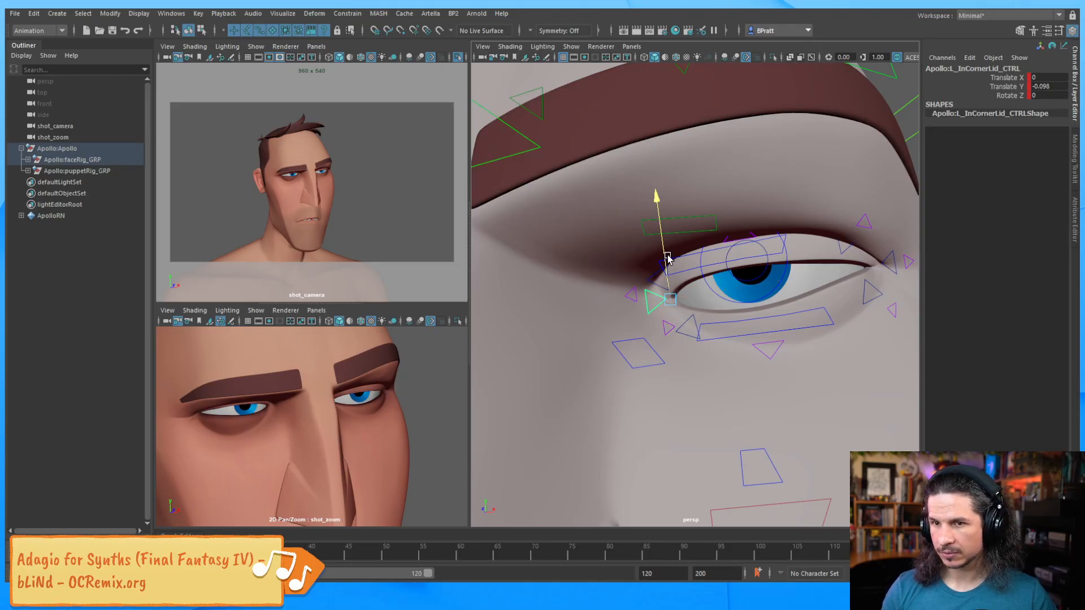
{"action": "left_click_drag", "start_coordinate": [666, 257], "coordinate": [662, 255]}
Squash both eyes slightly by setting Scale Y of the left and right eye squash-and-stretch controls to 0.911.
{"action": "right_click_drag", "start_coordinate": [787, 201], "coordinate": [593, 279], "text": "alt"}
{"action": "left_click_drag", "start_coordinate": [593, 279], "coordinate": [708, 275], "text": "alt"}
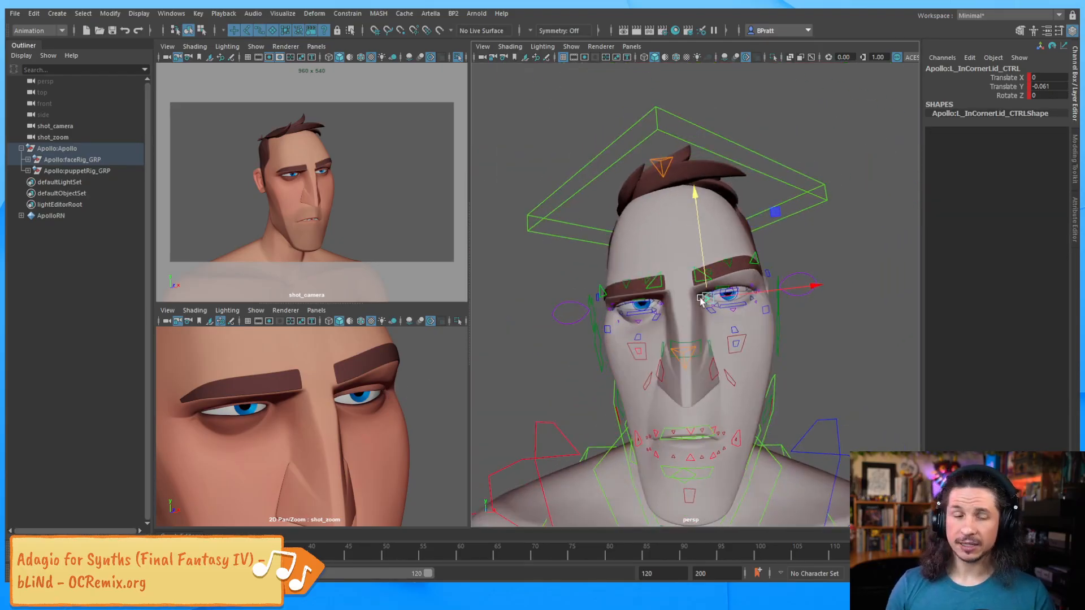
{"action": "left_click", "coordinate": [793, 282]}
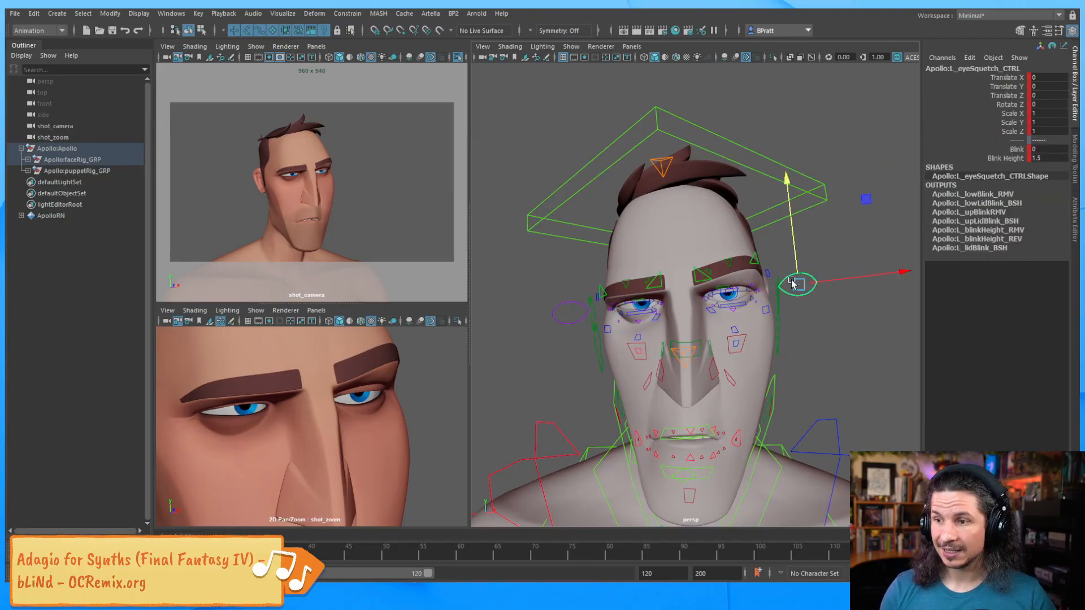
{"action": "left_click", "coordinate": [562, 310]}
{"action": "key", "text": "r"}
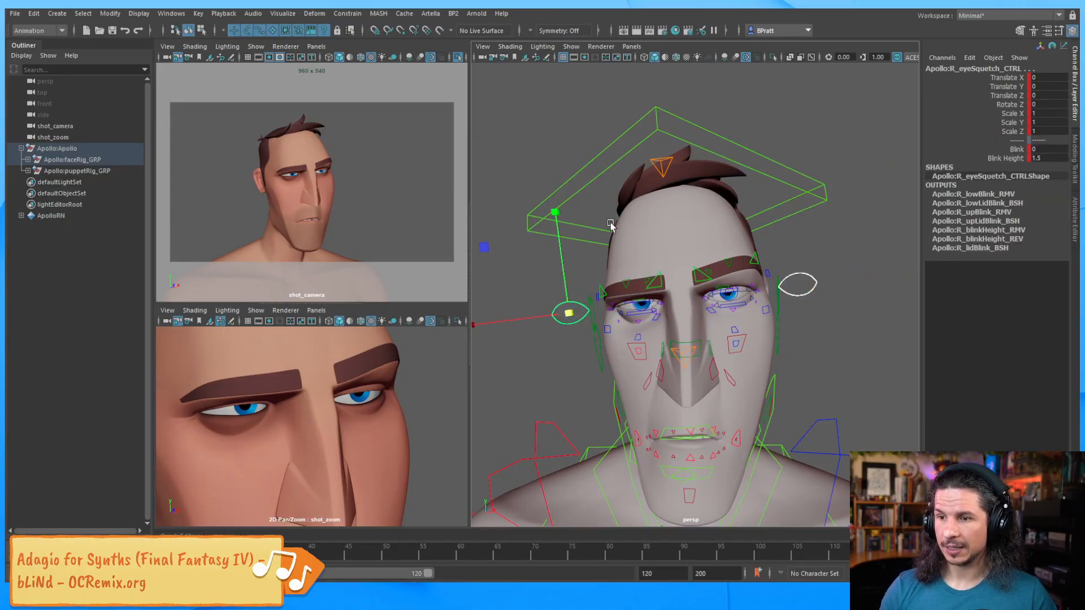
{"action": "left_click_drag", "start_coordinate": [557, 213], "coordinate": [559, 250]}
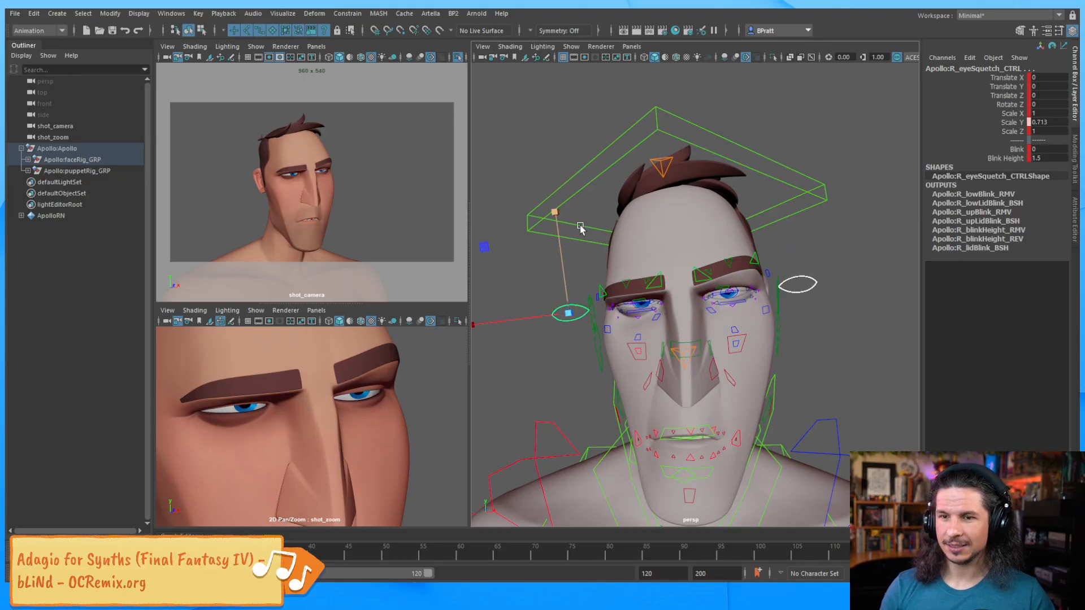
{"action": "key", "text": "ctrl+z"}
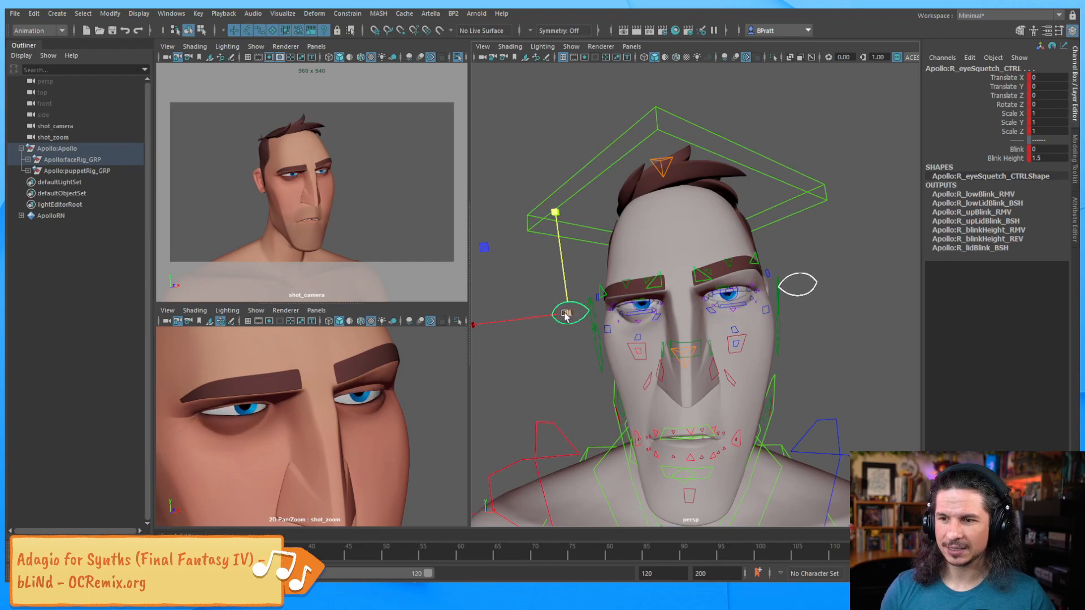
{"action": "left_click_drag", "start_coordinate": [569, 314], "coordinate": [569, 315]}
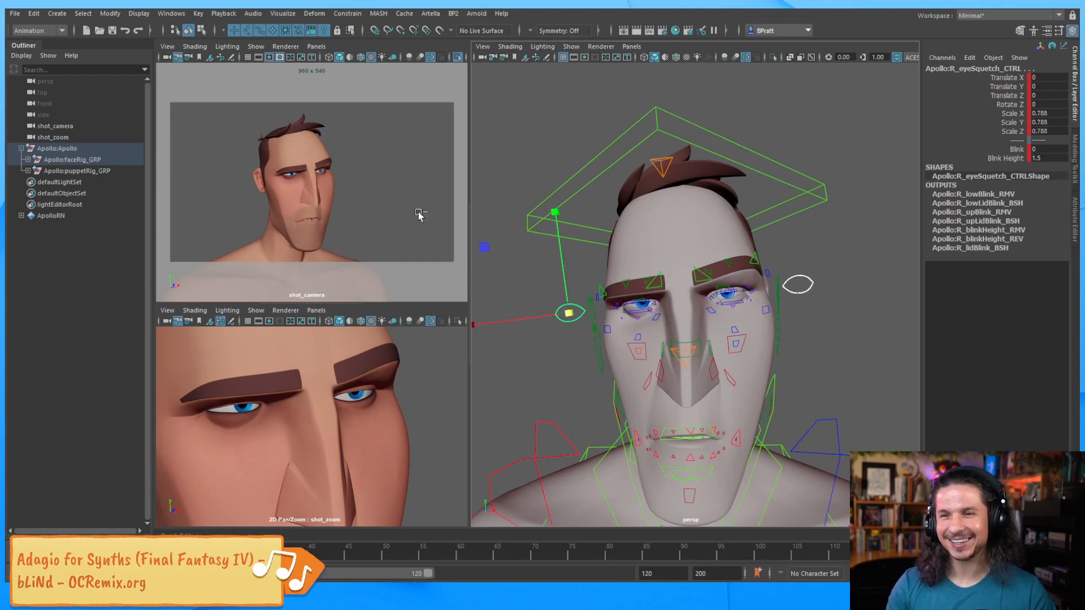
{"action": "key", "text": "ctrl+z"}
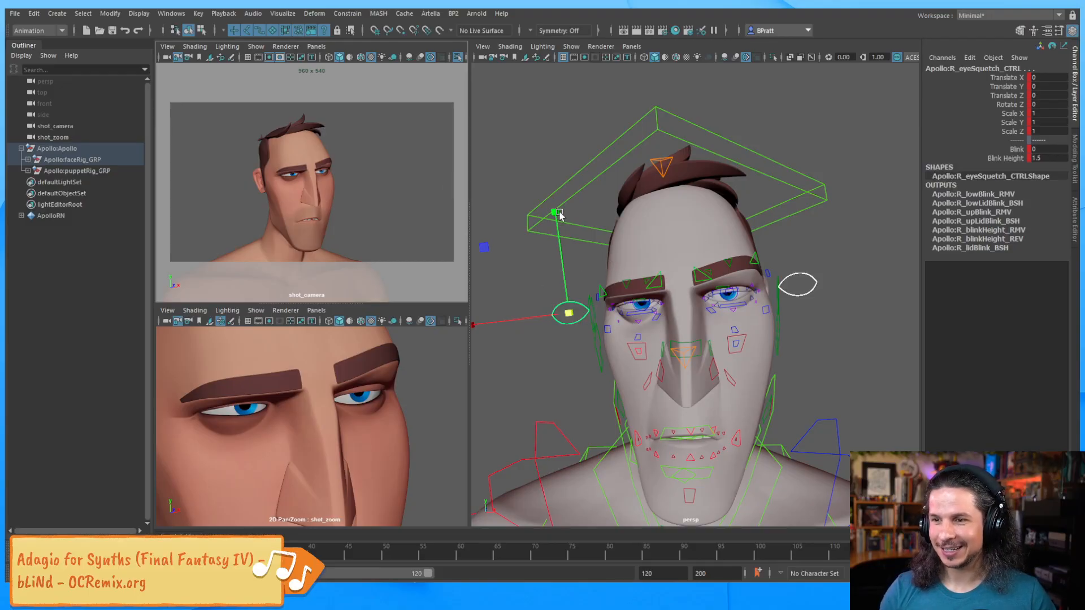
{"action": "left_click_drag", "start_coordinate": [556, 215], "coordinate": [557, 224]}
Select the individual eye aim controls and the main eye aim control to examine their attributes.
{"action": "middle_click_drag", "start_coordinate": [758, 318], "coordinate": [713, 334], "text": "alt"}
{"action": "mouse_move", "coordinate": [713, 334]}
{"action": "right_mouse_down", "text": "alt"}
{"action": "mouse_move", "coordinate": [770, 337]}
{"action": "mouse_move", "coordinate": [709, 325]}
{"action": "right_mouse_up", "text": "alt"}
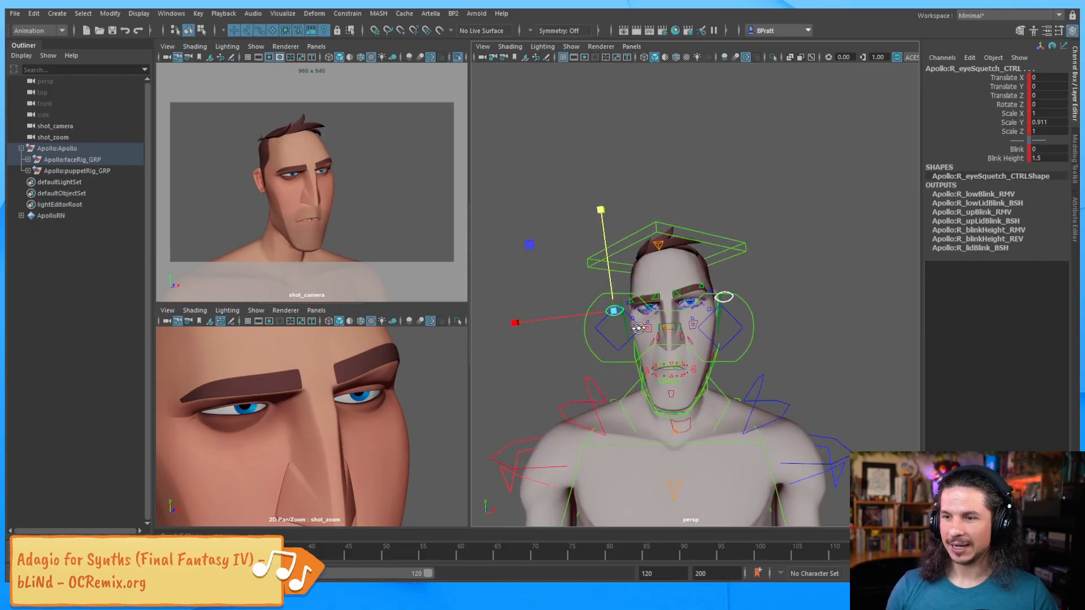
{"action": "left_click_drag", "start_coordinate": [709, 325], "coordinate": [775, 313], "text": "alt"}
{"action": "left_click", "coordinate": [780, 294]}
{"action": "left_click", "coordinate": [838, 310]}
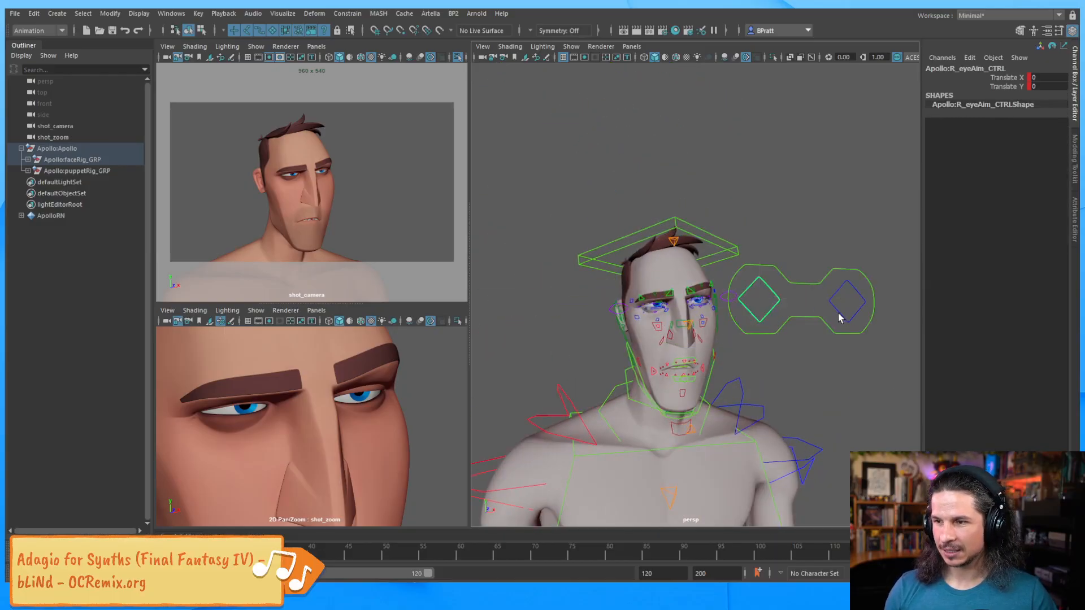
{"action": "left_click", "coordinate": [799, 277]}
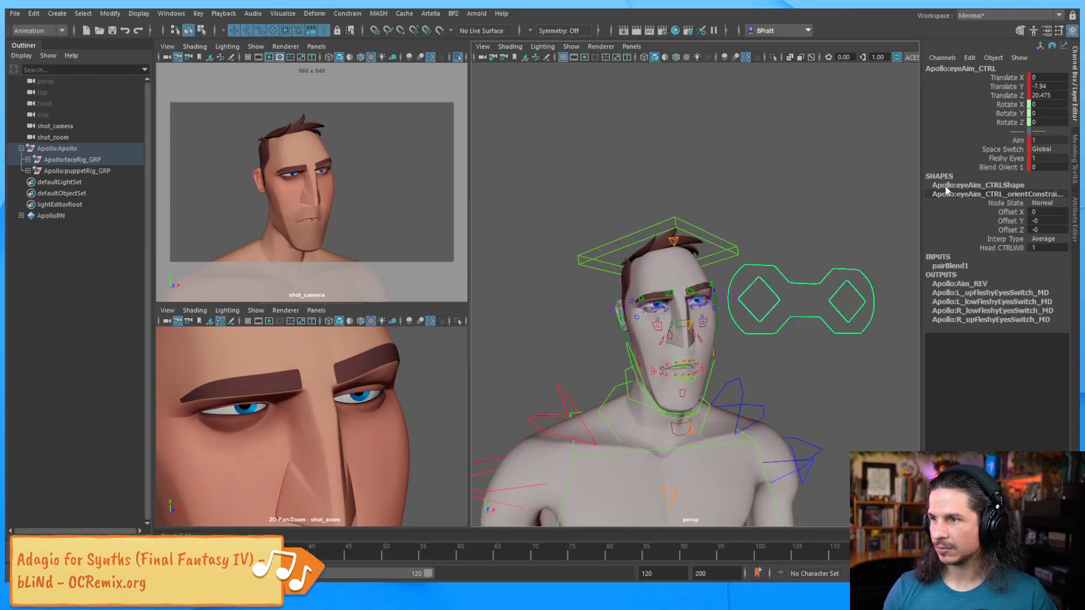
Enlarge both pupils uniformly by scaling the left and right eye pupil controls to 1.218 on all axes.
{"action": "right_click_drag", "start_coordinate": [641, 284], "coordinate": [744, 323], "text": "alt"}
{"action": "left_click", "coordinate": [742, 318]}
{"action": "middle_click_drag", "start_coordinate": [745, 323], "coordinate": [792, 311], "text": "alt"}
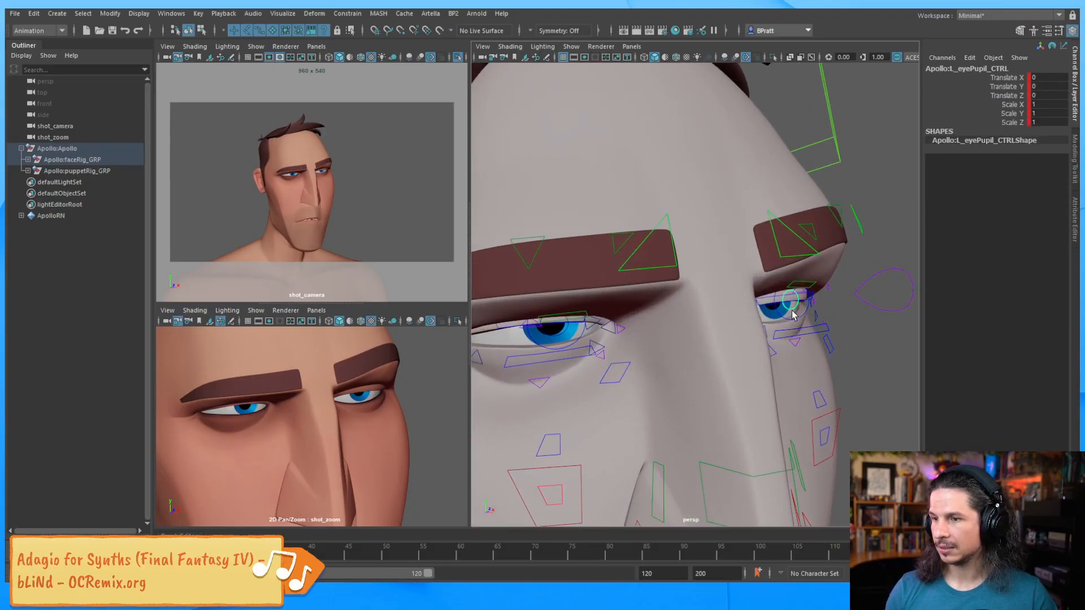
{"action": "left_click", "coordinate": [803, 316]}
{"action": "left_click_drag", "start_coordinate": [797, 316], "coordinate": [805, 332], "text": "alt"}
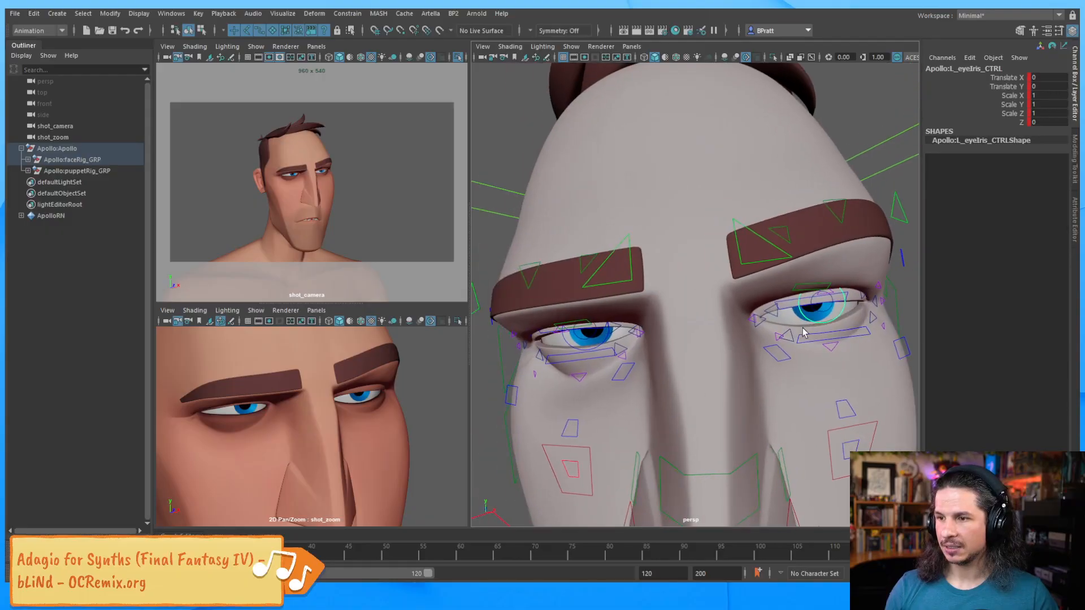
{"action": "left_click", "coordinate": [820, 313]}
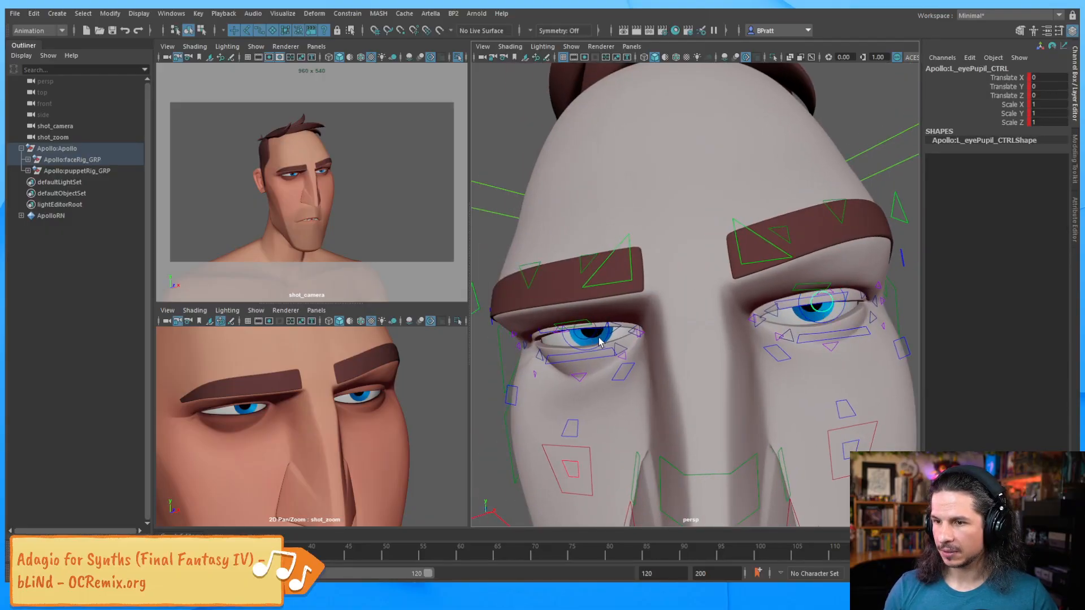
{"action": "left_click", "coordinate": [583, 326]}
{"action": "key", "text": "w"}
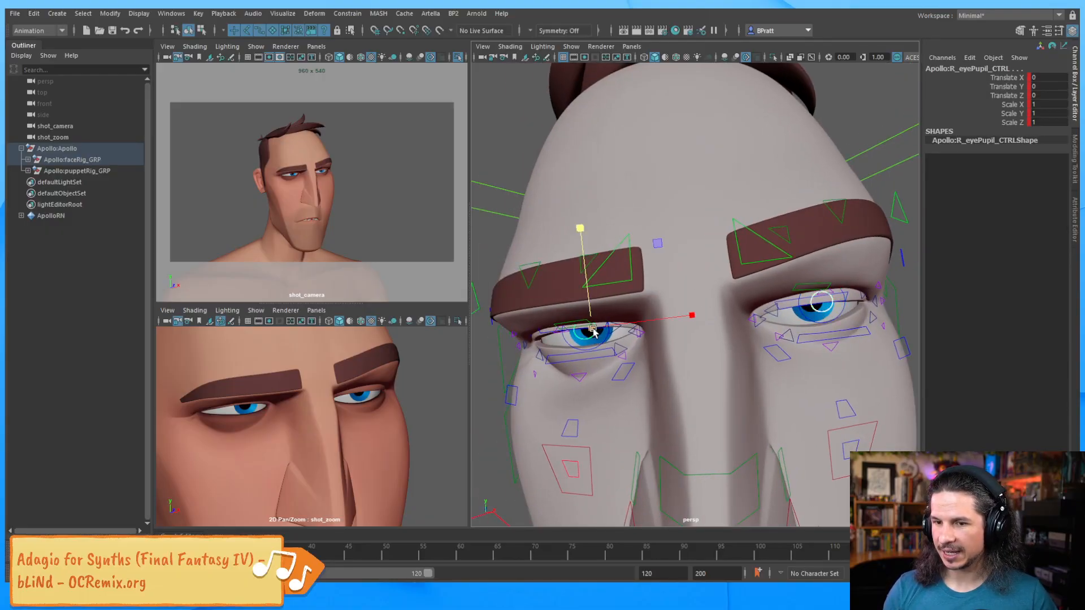
{"action": "left_click_drag", "start_coordinate": [593, 331], "coordinate": [607, 329]}
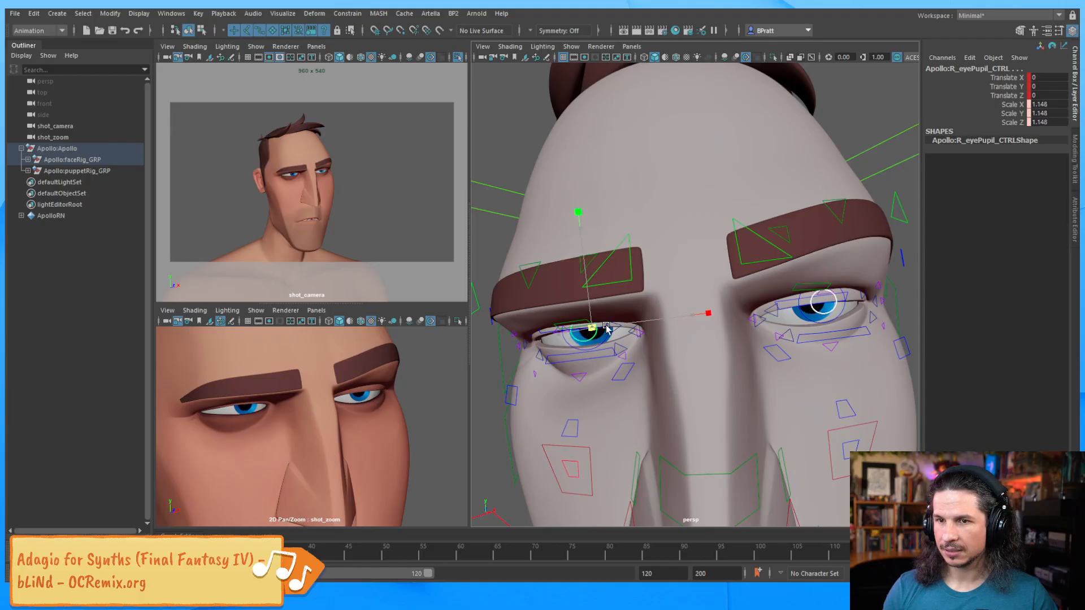
{"action": "left_click_drag", "start_coordinate": [607, 328], "coordinate": [605, 331]}
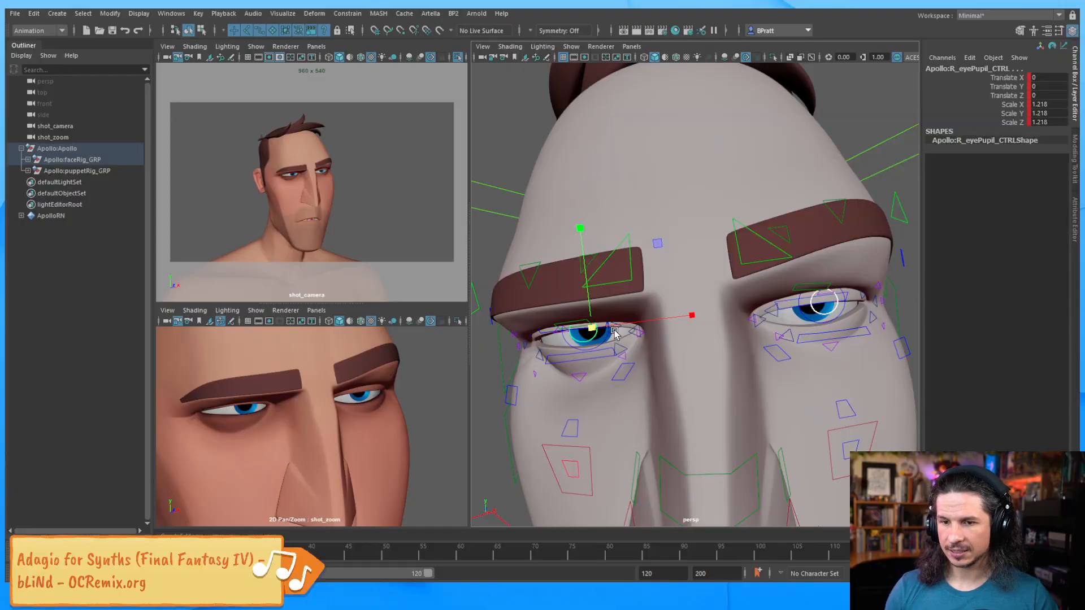
Reposition both lower eyelid controls, with the left at Translate Y about 0.161 and the right at about 0.247.
{"action": "left_click", "coordinate": [827, 341]}
{"action": "left_click_drag", "start_coordinate": [829, 311], "coordinate": [829, 302]}
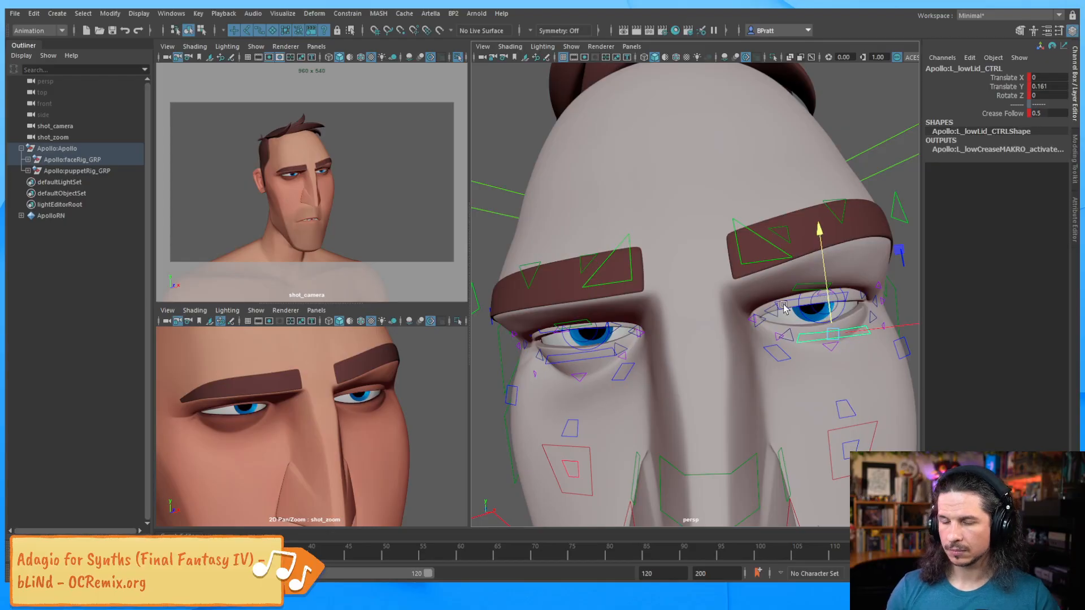
{"action": "left_click", "coordinate": [600, 354]}
{"action": "left_click_drag", "start_coordinate": [577, 327], "coordinate": [569, 309]}
{"action": "key", "text": "ctrl+z"}
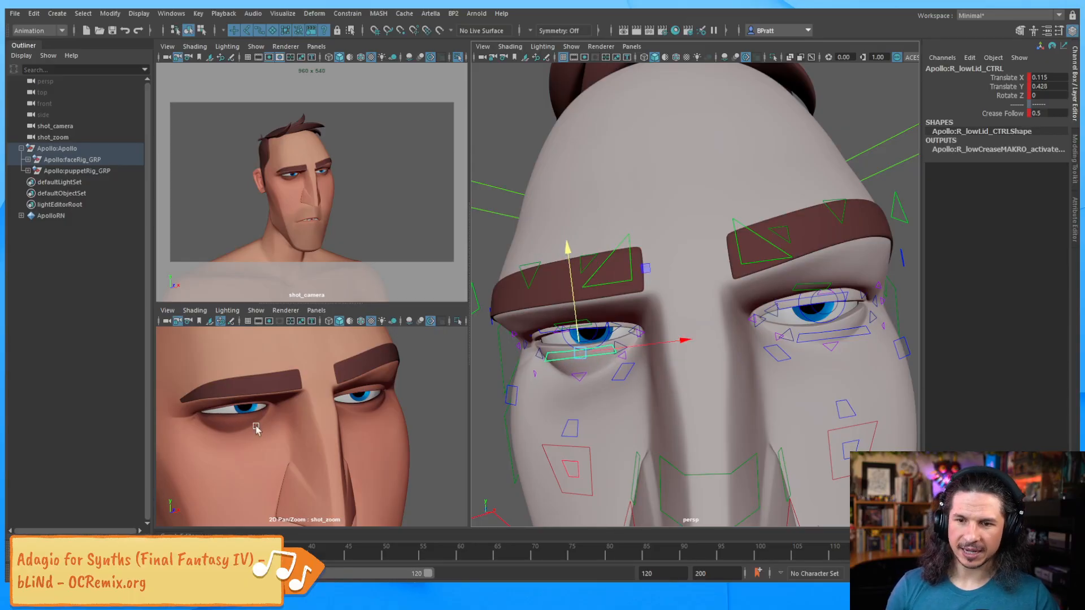
{"action": "key", "text": "ctrl+z"}
{"action": "left_click", "coordinate": [574, 303]}
{"action": "left_click_drag", "start_coordinate": [574, 305], "coordinate": [574, 306]}
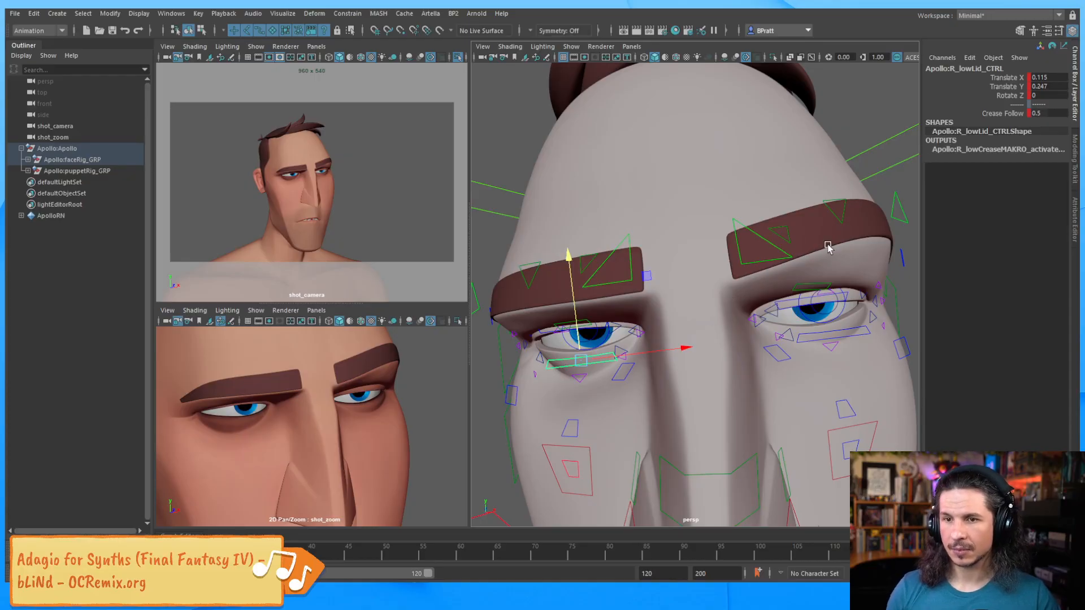
Lower the middle crease control under the character's right eye to Translate Y about -0.195.
{"action": "right_click_drag", "start_coordinate": [828, 245], "coordinate": [691, 288], "text": "alt"}
{"action": "left_click_drag", "start_coordinate": [690, 289], "coordinate": [728, 239], "text": "alt"}
{"action": "right_click_drag", "start_coordinate": [727, 239], "coordinate": [805, 306], "text": "alt"}
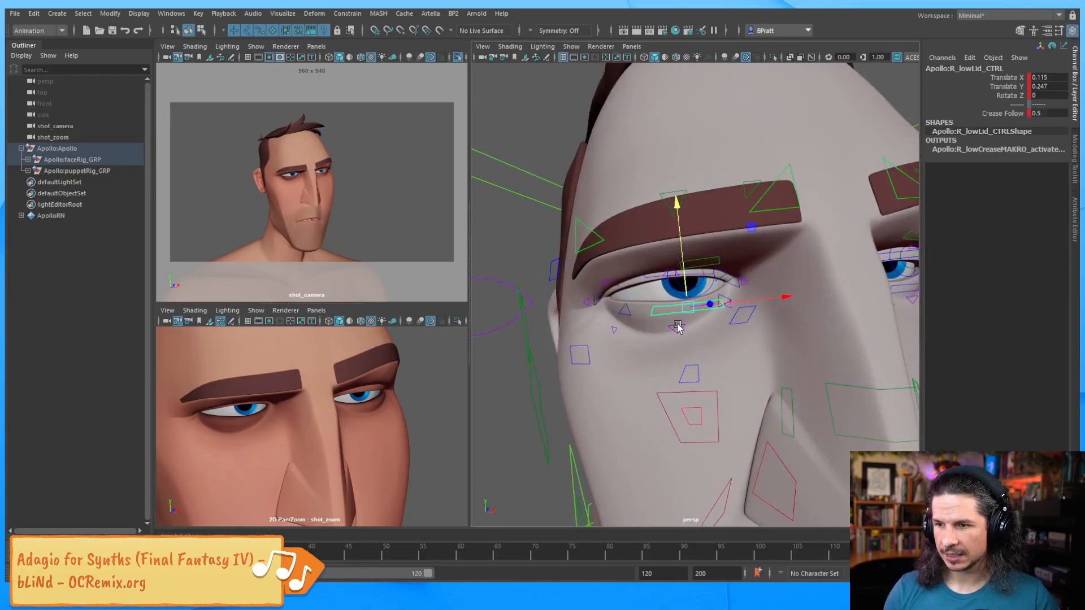
{"action": "left_click", "coordinate": [677, 326]}
{"action": "mouse_move", "coordinate": [667, 275]}
{"action": "left_mouse_down"}
{"action": "mouse_move", "coordinate": [666, 295]}
{"action": "mouse_move", "coordinate": [669, 277]}
{"action": "left_mouse_up"}
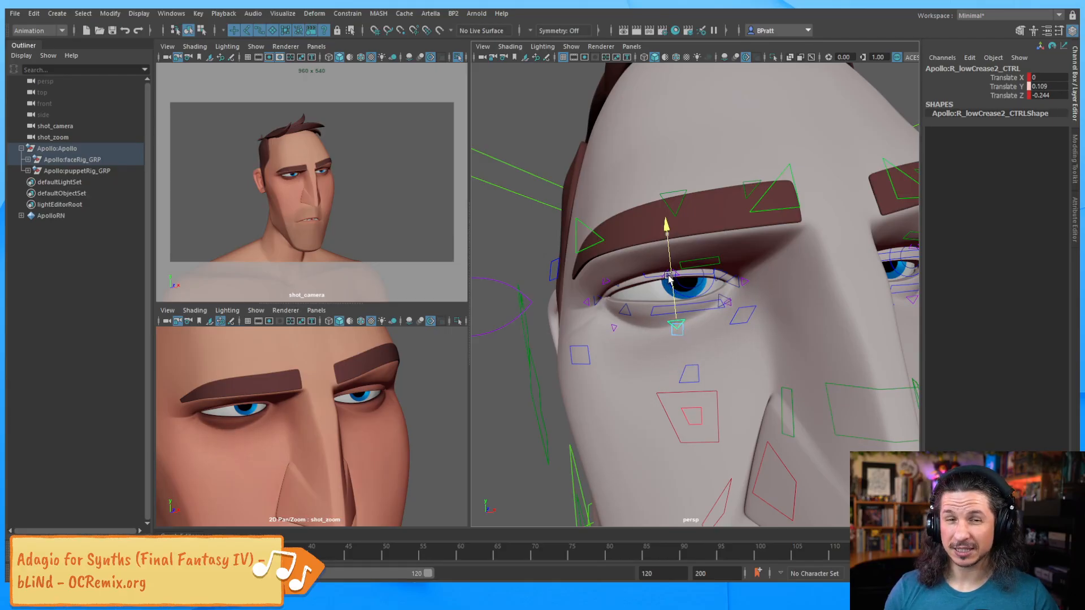
{"action": "left_click_drag", "start_coordinate": [668, 277], "coordinate": [668, 286]}
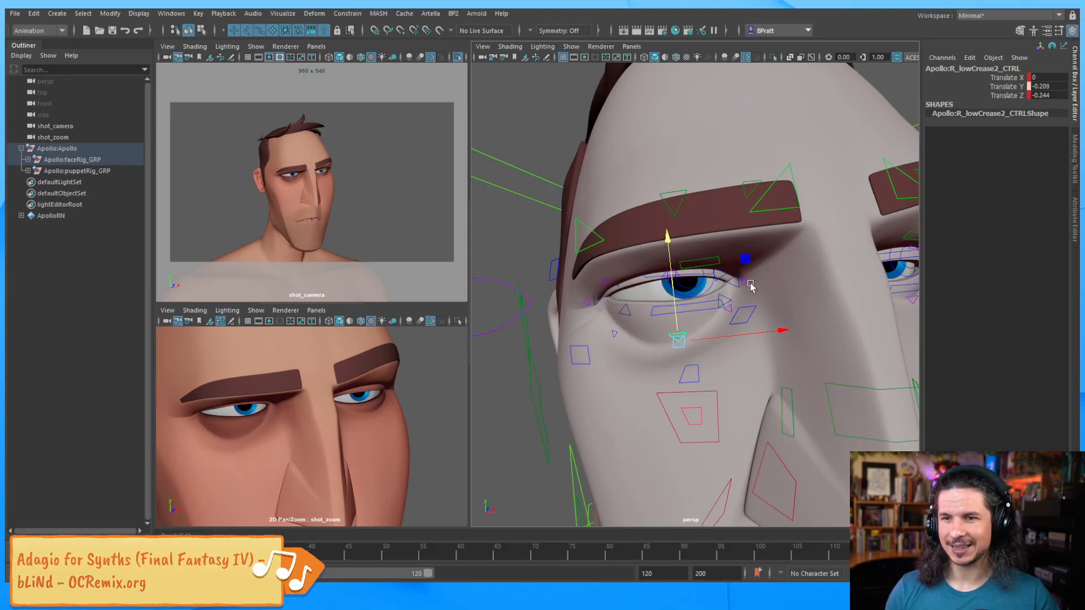
Move the middle crease control under the character's left eye to Translate X about 0.168 and Translate Y about -0.229.
{"action": "left_click_drag", "start_coordinate": [748, 286], "coordinate": [725, 281], "text": "alt"}
{"action": "left_click_drag", "start_coordinate": [827, 278], "coordinate": [822, 303], "text": "alt"}
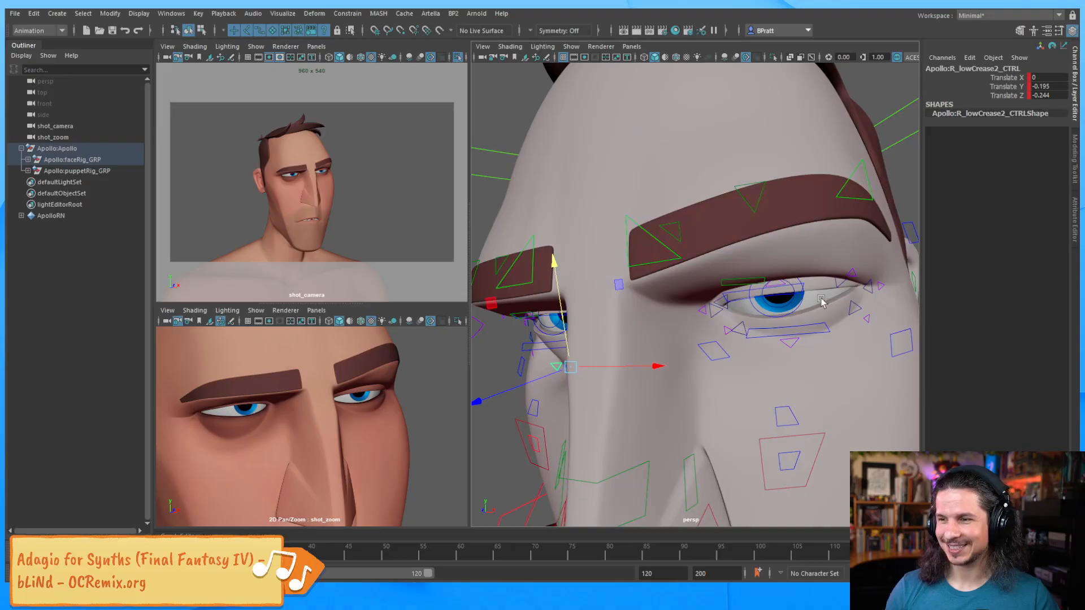
{"action": "left_click", "coordinate": [794, 339]}
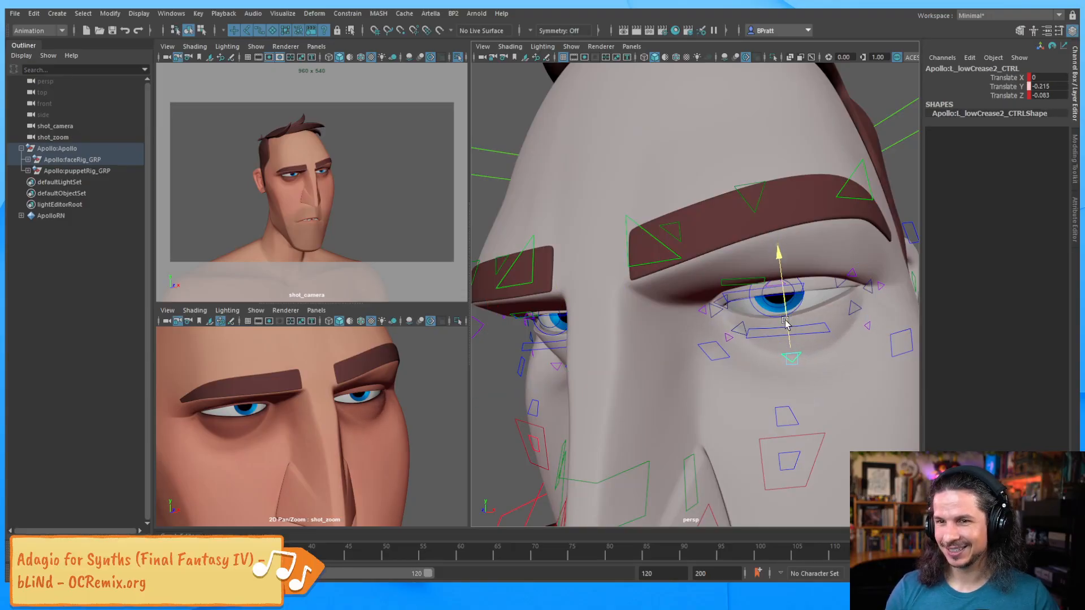
{"action": "left_click_drag", "start_coordinate": [786, 321], "coordinate": [786, 319]}
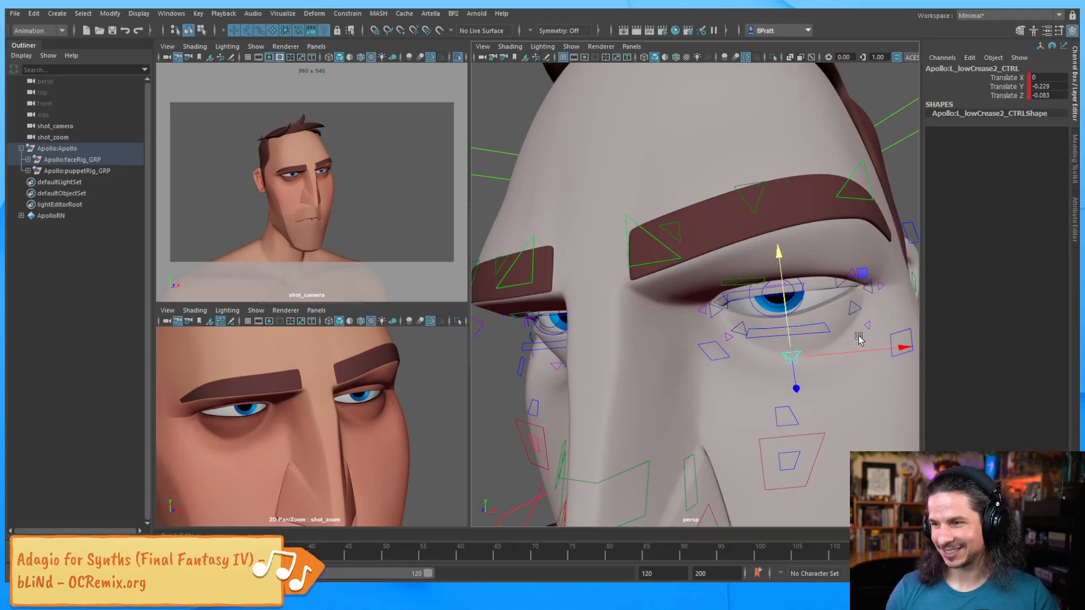
{"action": "left_click_drag", "start_coordinate": [857, 352], "coordinate": [849, 348]}
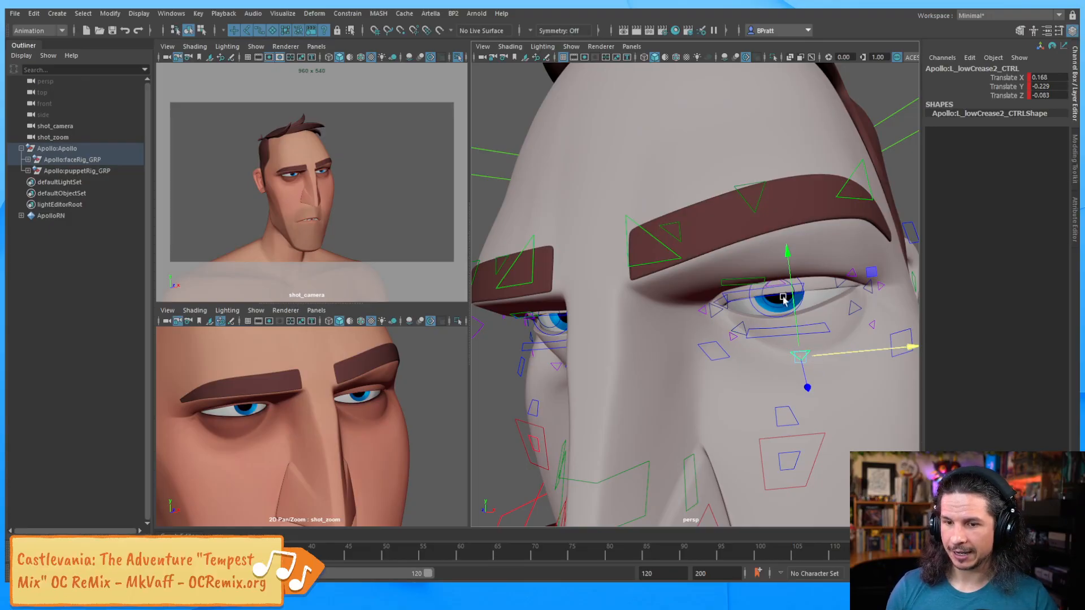
Shift the middle crease control under the character's right eye sideways to Translate X about -0.052.
{"action": "left_click_drag", "start_coordinate": [783, 297], "coordinate": [794, 334], "text": "alt"}
{"action": "middle_click_drag", "start_coordinate": [793, 333], "coordinate": [786, 315], "text": "alt"}
{"action": "left_click", "coordinate": [688, 344]}
{"action": "mouse_move", "coordinate": [744, 341]}
{"action": "left_mouse_down"}
{"action": "mouse_move", "coordinate": [733, 344]}
{"action": "mouse_move", "coordinate": [746, 343]}
{"action": "left_mouse_up"}
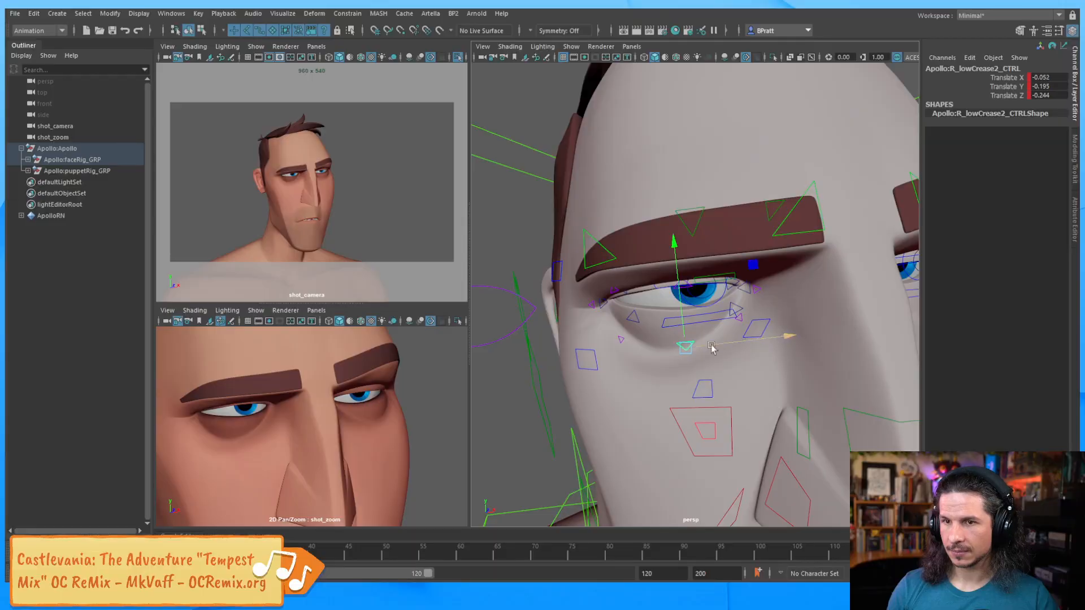
Frame the mouth in the shot_zoom and perspective views, and display the perspective view as wireframe to expose the inner mouth controls.
{"action": "right_click_drag", "start_coordinate": [778, 275], "coordinate": [713, 316], "text": "alt"}
{"action": "middle_click_drag", "start_coordinate": [713, 316], "coordinate": [710, 215], "text": "alt"}
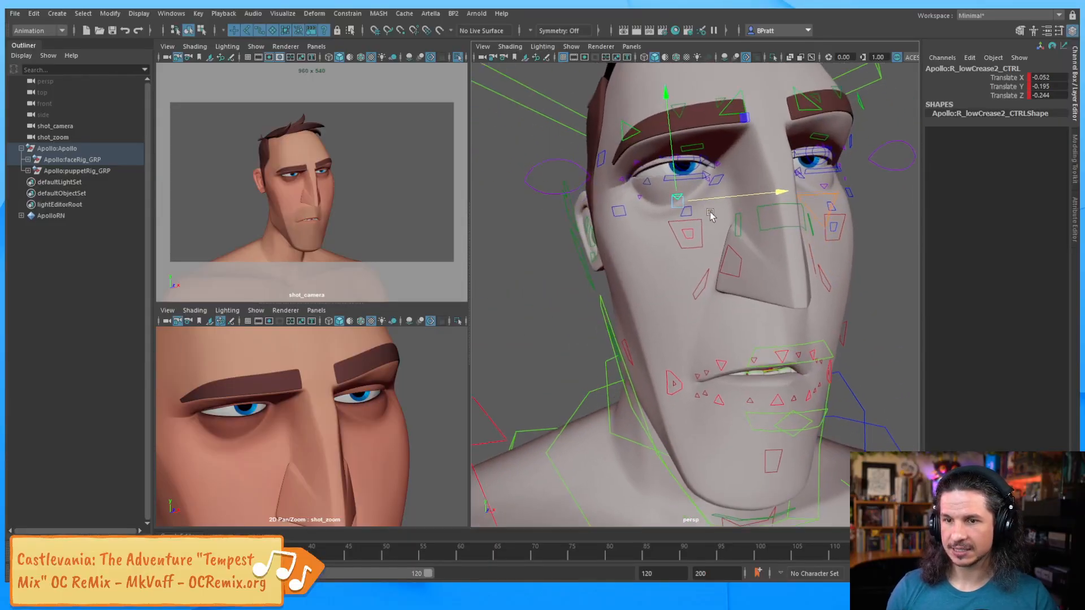
{"action": "mouse_move", "coordinate": [703, 334]}
{"action": "left_mouse_down", "text": "alt"}
{"action": "mouse_move", "coordinate": [693, 271]}
{"action": "mouse_move", "coordinate": [696, 322]}
{"action": "left_mouse_up", "text": "alt"}
{"action": "left_click_drag", "start_coordinate": [721, 321], "coordinate": [696, 332], "text": "alt"}
{"action": "middle_click_drag", "start_coordinate": [337, 440], "coordinate": [331, 380]}
{"action": "right_click_drag", "start_coordinate": [351, 390], "coordinate": [400, 395]}
{"action": "middle_click_drag", "start_coordinate": [317, 397], "coordinate": [311, 403]}
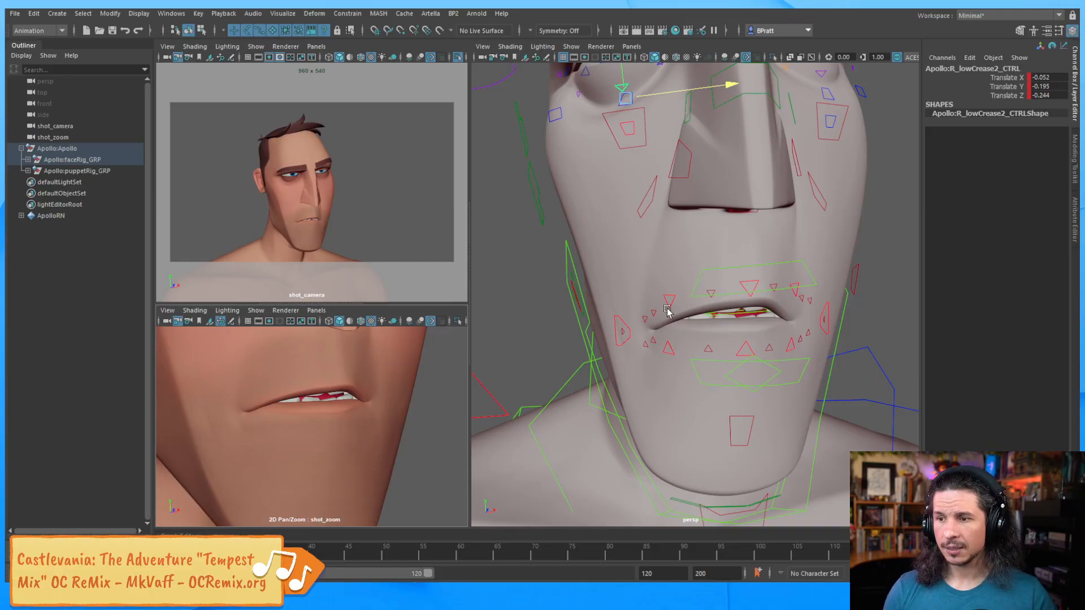
{"action": "left_click_drag", "start_coordinate": [694, 339], "coordinate": [717, 341], "text": "alt"}
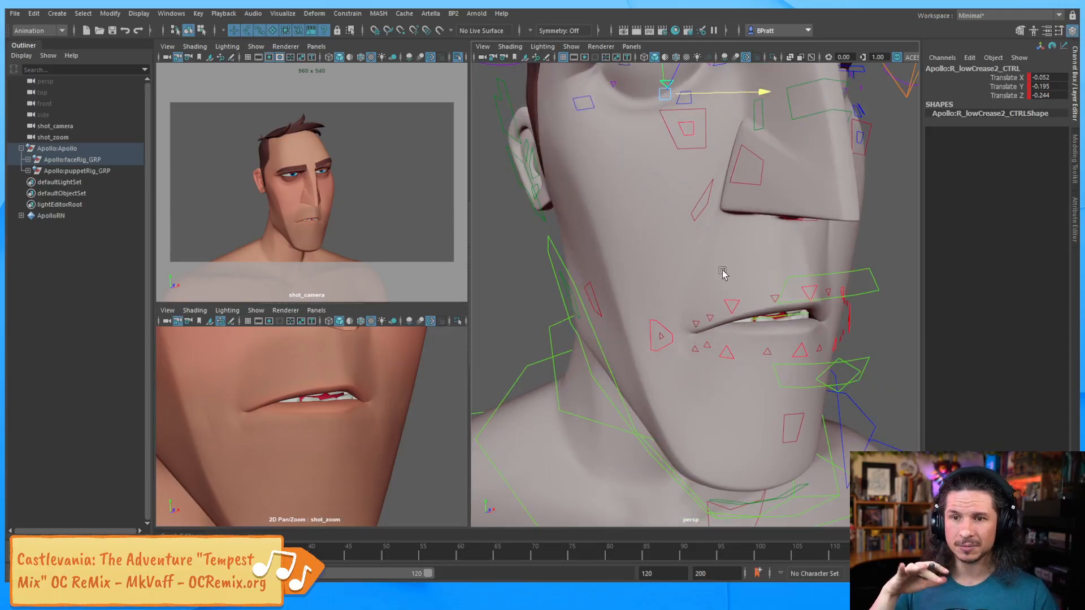
{"action": "right_click_drag", "start_coordinate": [723, 273], "coordinate": [741, 310], "text": "alt"}
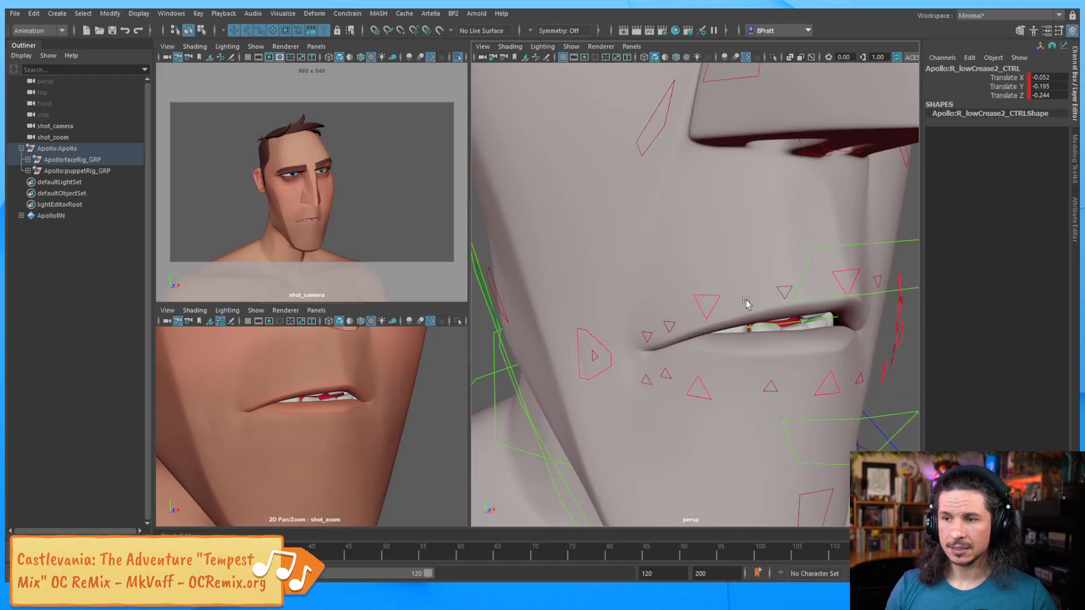
{"action": "key", "text": "4"}
{"action": "left_click_drag", "start_coordinate": [729, 315], "coordinate": [745, 353], "text": "alt"}
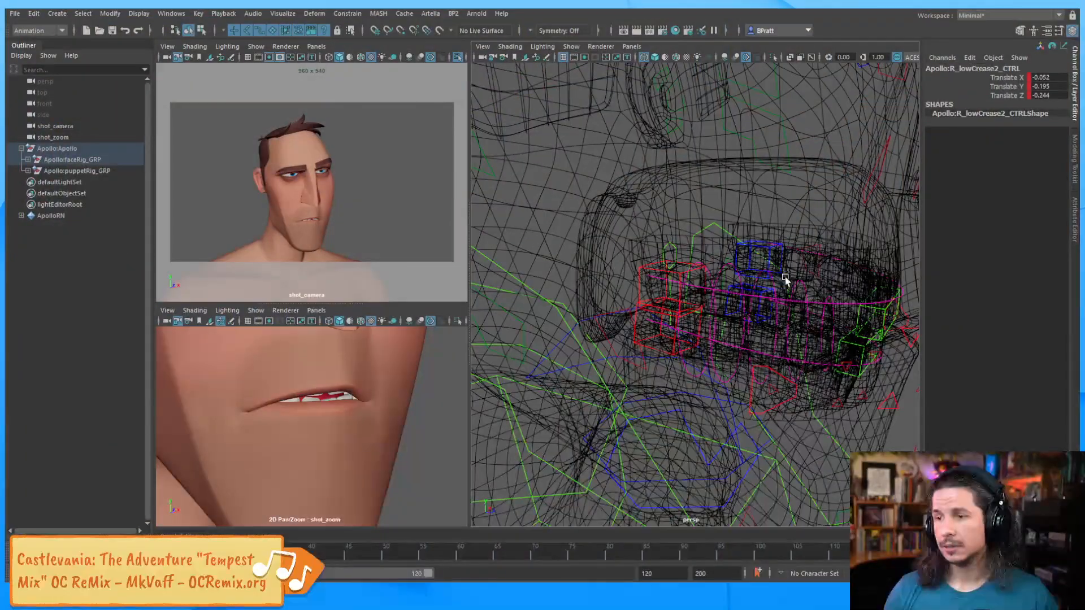
Move the upper teeth control slightly up and back inside the mouth.
{"action": "left_click_drag", "start_coordinate": [781, 278], "coordinate": [758, 315], "text": "alt"}
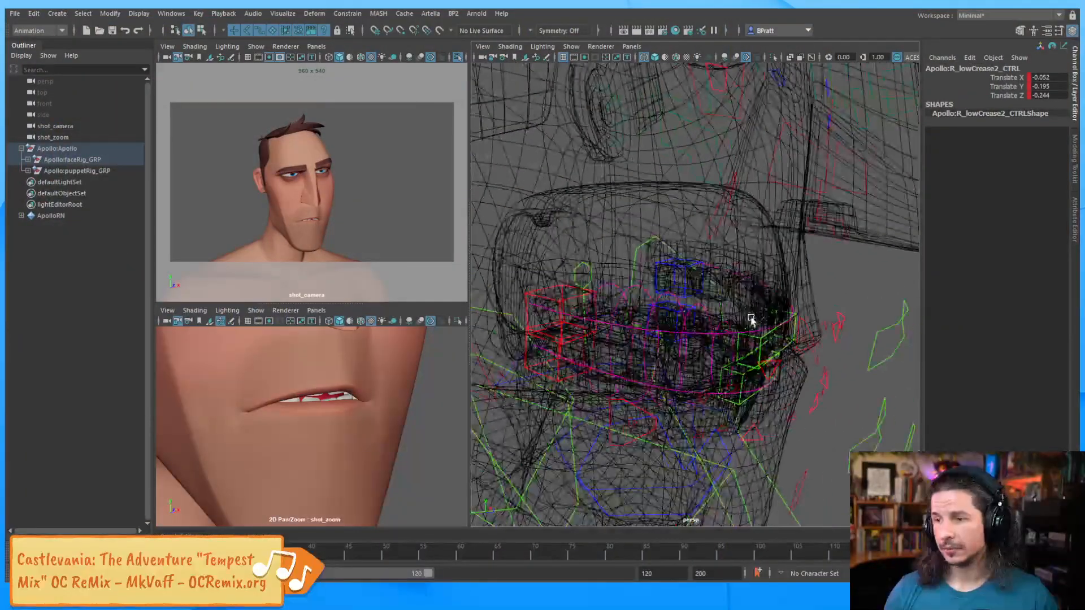
{"action": "left_click", "coordinate": [751, 327]}
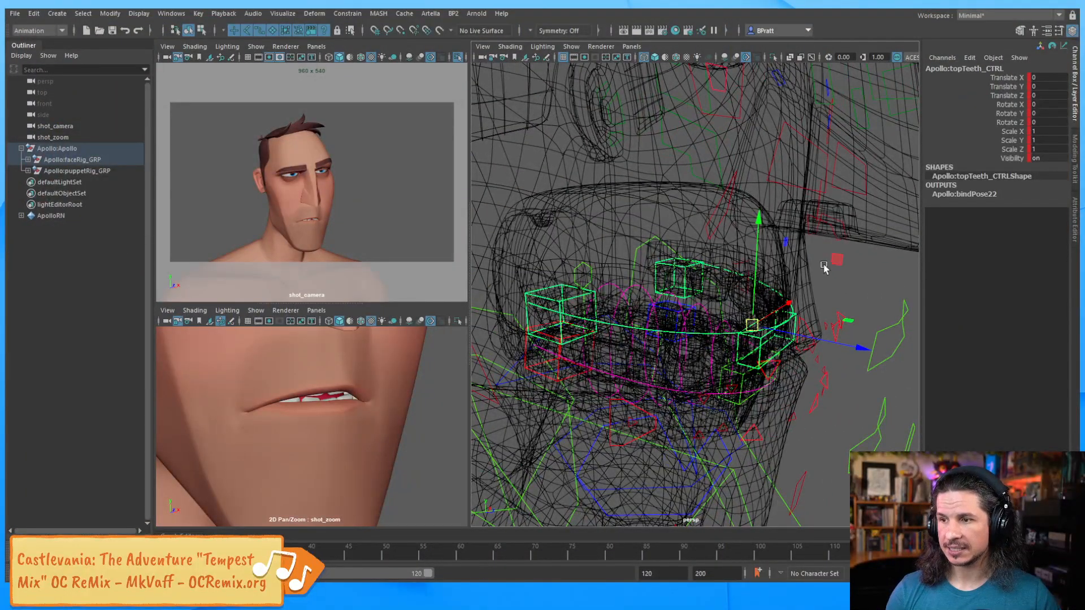
{"action": "left_click_drag", "start_coordinate": [836, 260], "coordinate": [828, 250]}
Rotate the lower teeth control to Rotate X about -13.947 and nudge it to Translate Y about -0.014 and Translate Z about -0.006.
{"action": "left_click_drag", "start_coordinate": [725, 306], "coordinate": [640, 357], "text": "alt"}
{"action": "left_click", "coordinate": [628, 385]}
{"action": "key", "text": "e"}
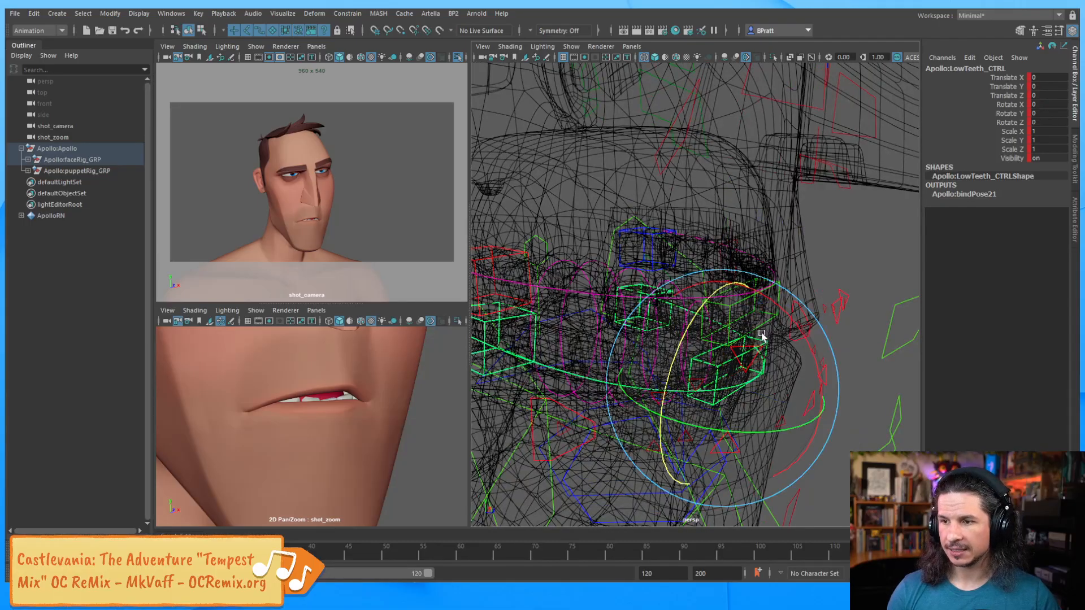
{"action": "left_click_drag", "start_coordinate": [799, 332], "coordinate": [778, 331]}
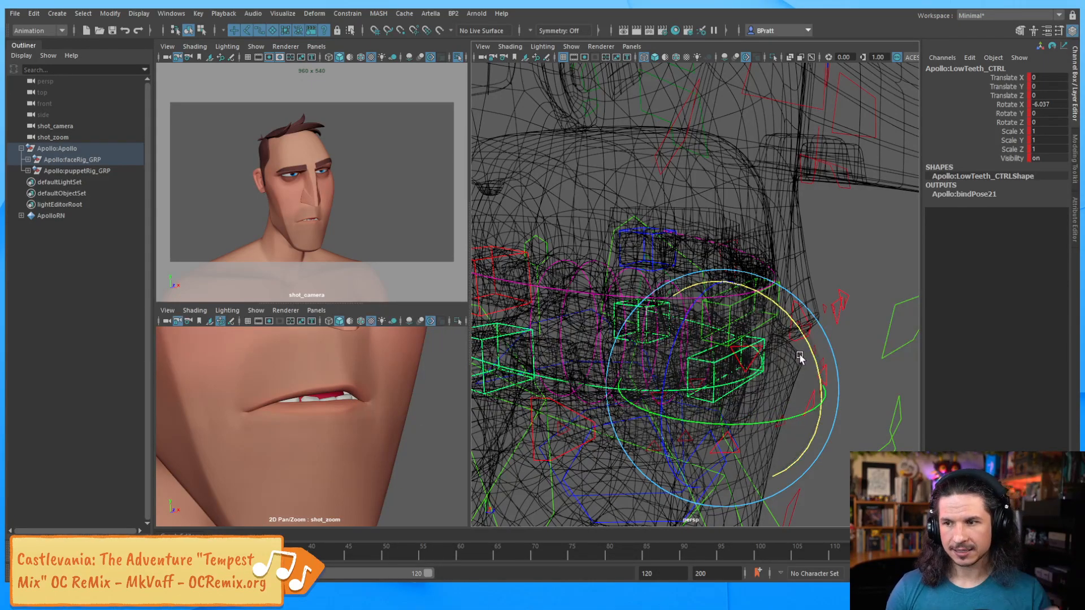
{"action": "left_click_drag", "start_coordinate": [799, 354], "coordinate": [792, 342]}
{"action": "key", "text": "w"}
{"action": "left_click_drag", "start_coordinate": [627, 382], "coordinate": [675, 362], "text": "alt"}
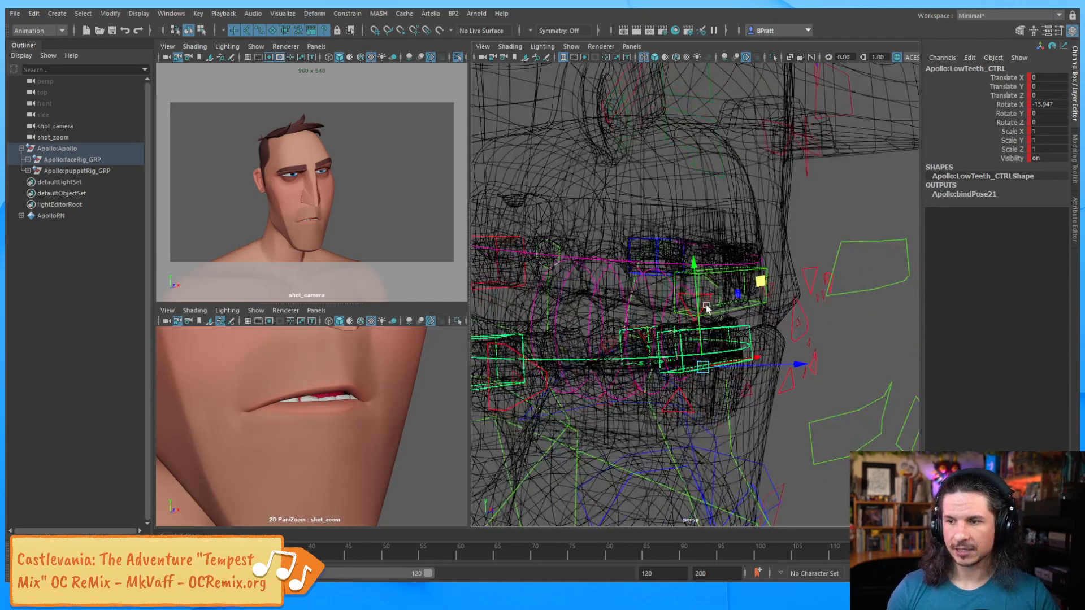
{"action": "left_click_drag", "start_coordinate": [699, 305], "coordinate": [699, 308]}
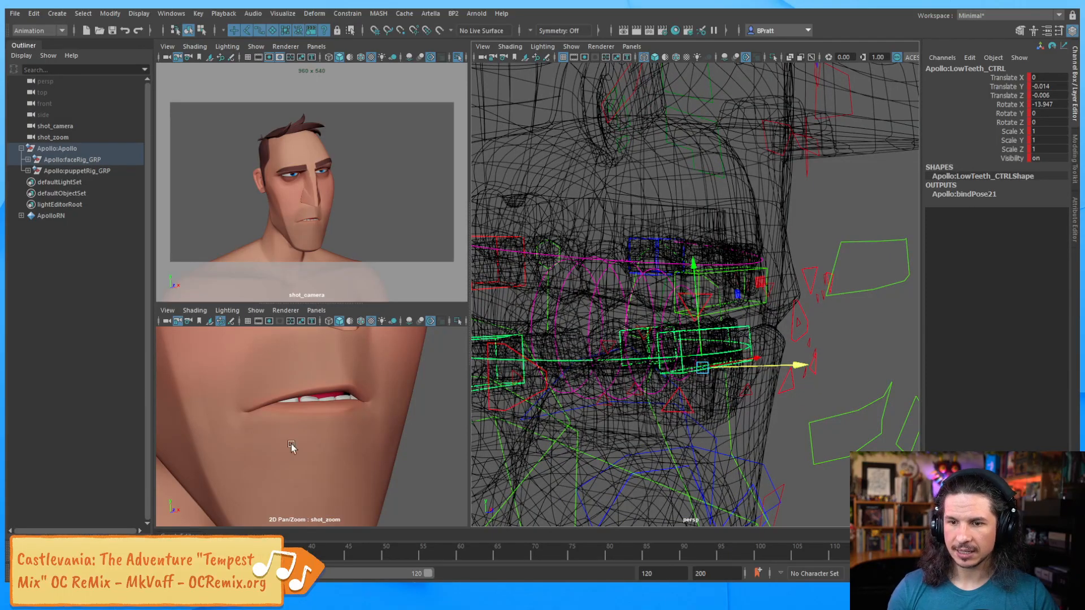
Move the tongue base control down and back to Translate Y about -2.771 and Translate Z about -0.144.
{"action": "left_click_drag", "start_coordinate": [678, 320], "coordinate": [675, 356], "text": "alt"}
{"action": "left_click_drag", "start_coordinate": [568, 326], "coordinate": [608, 317], "text": "alt"}
{"action": "left_click", "coordinate": [607, 323]}
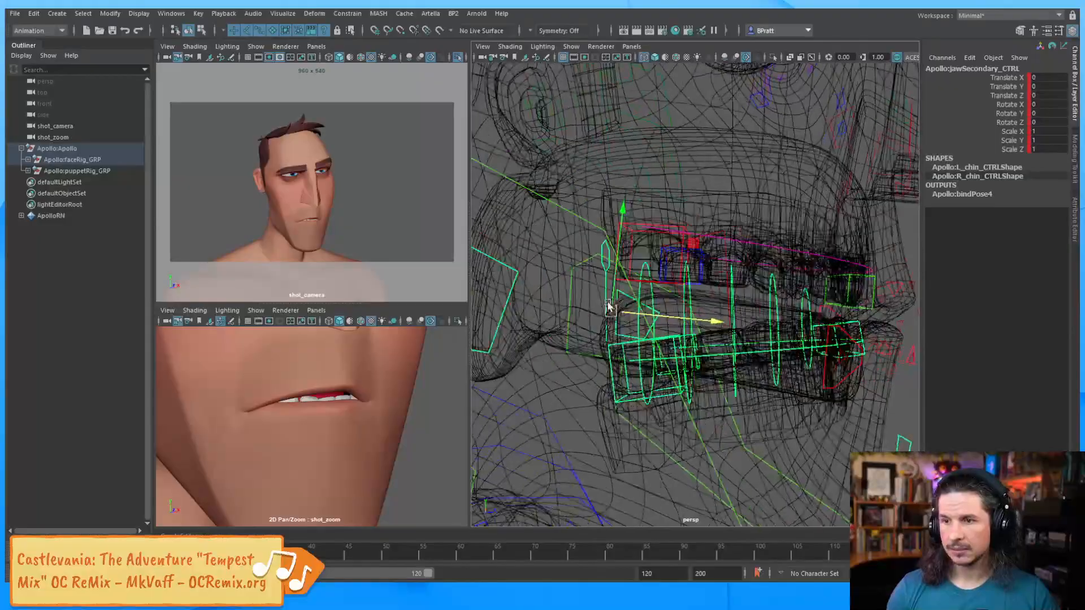
{"action": "left_click", "coordinate": [611, 310]}
{"action": "left_click", "coordinate": [602, 250]}
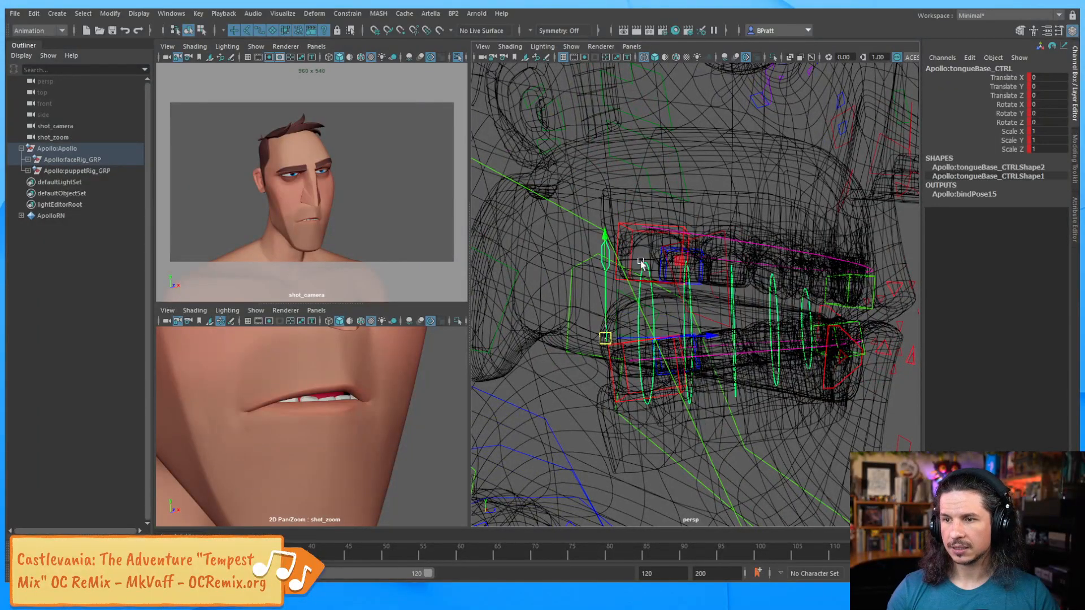
{"action": "middle_click_drag", "start_coordinate": [672, 270], "coordinate": [668, 298]}
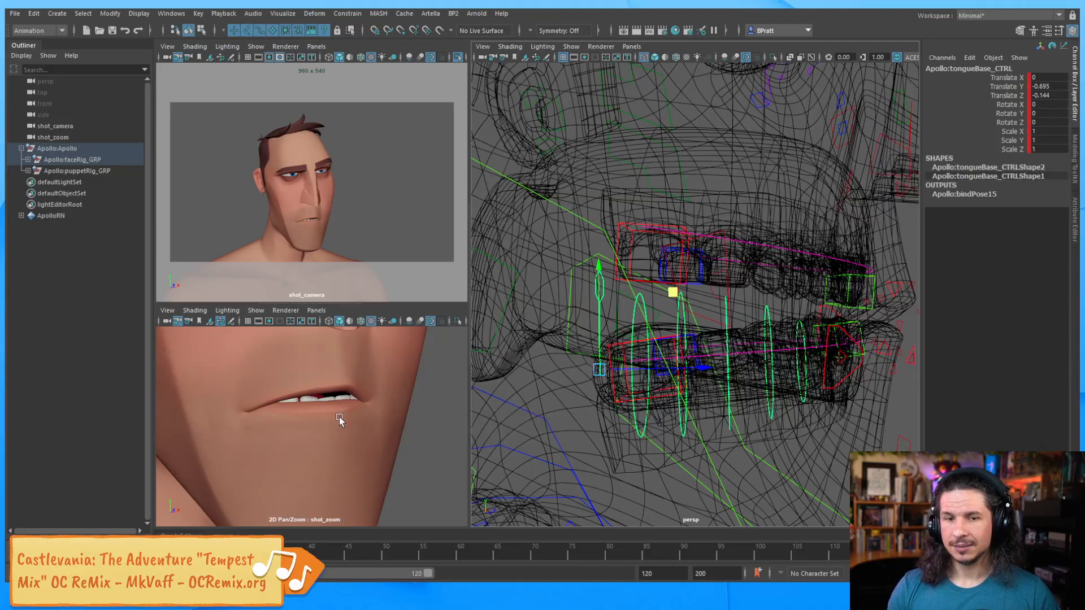
{"action": "right_click_drag", "start_coordinate": [770, 276], "coordinate": [699, 315], "text": "alt"}
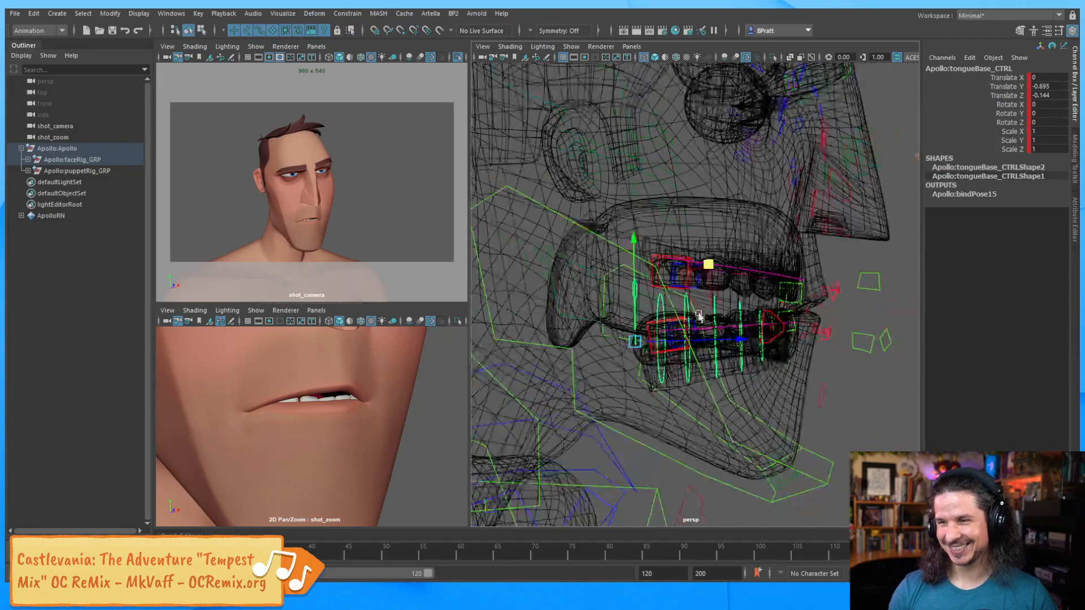
{"action": "left_click_drag", "start_coordinate": [700, 315], "coordinate": [574, 320], "text": "alt"}
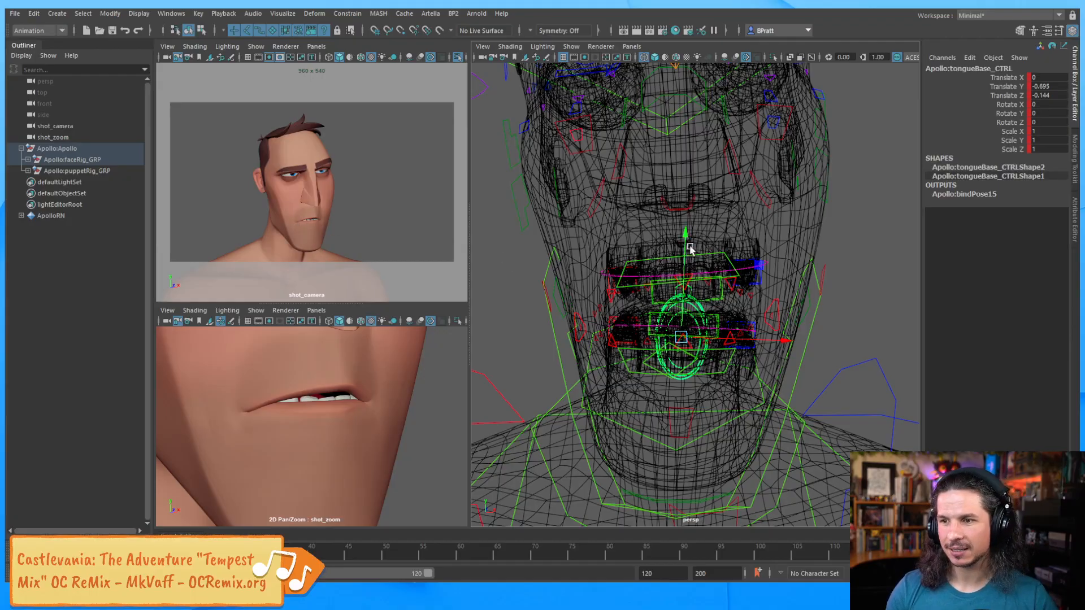
{"action": "left_click_drag", "start_coordinate": [690, 247], "coordinate": [682, 282]}
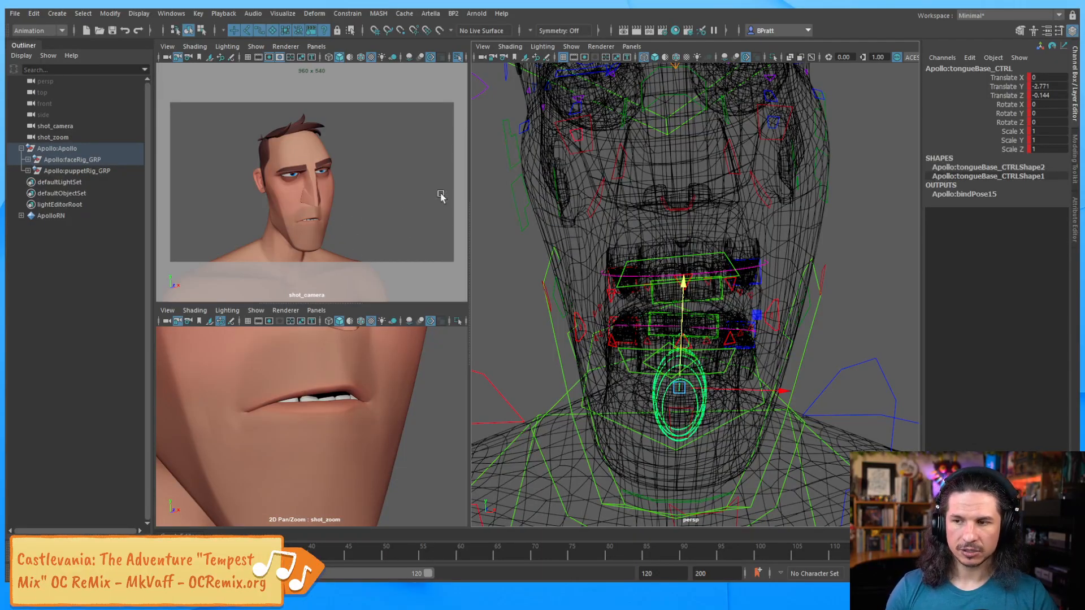
Switch the shot_camera and shot_zoom views to flat lighting, with the whole face framed in shot_zoom.
{"action": "left_click", "coordinate": [227, 47]}
{"action": "left_click", "coordinate": [256, 101]}
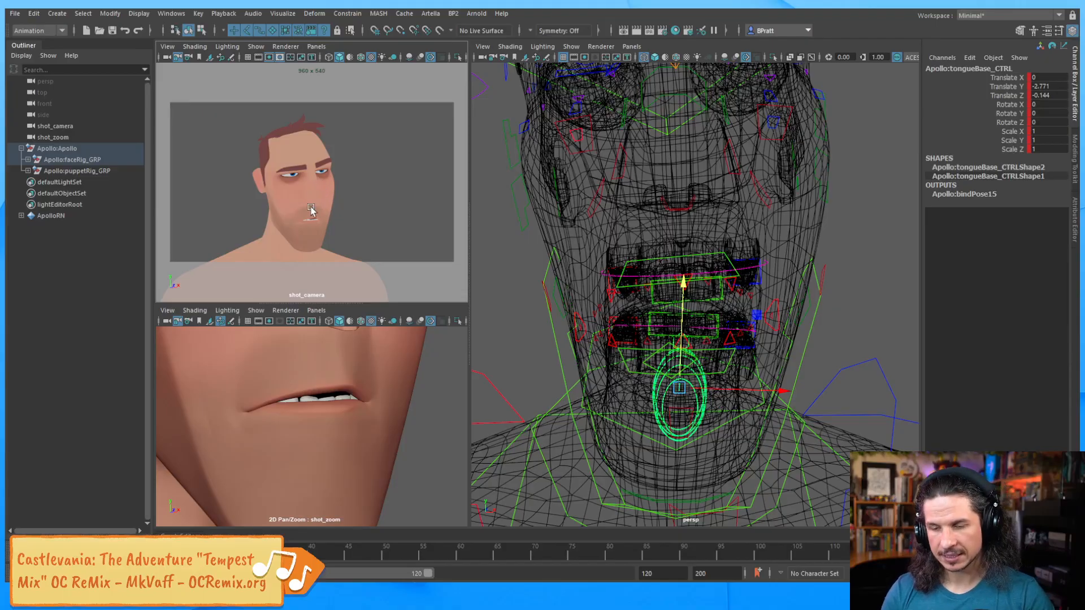
{"action": "scroll", "coordinate": [350, 402], "scroll_direction": "down", "scroll_amount": 4}
{"action": "scroll", "coordinate": [311, 399], "scroll_direction": "up", "scroll_amount": 2}
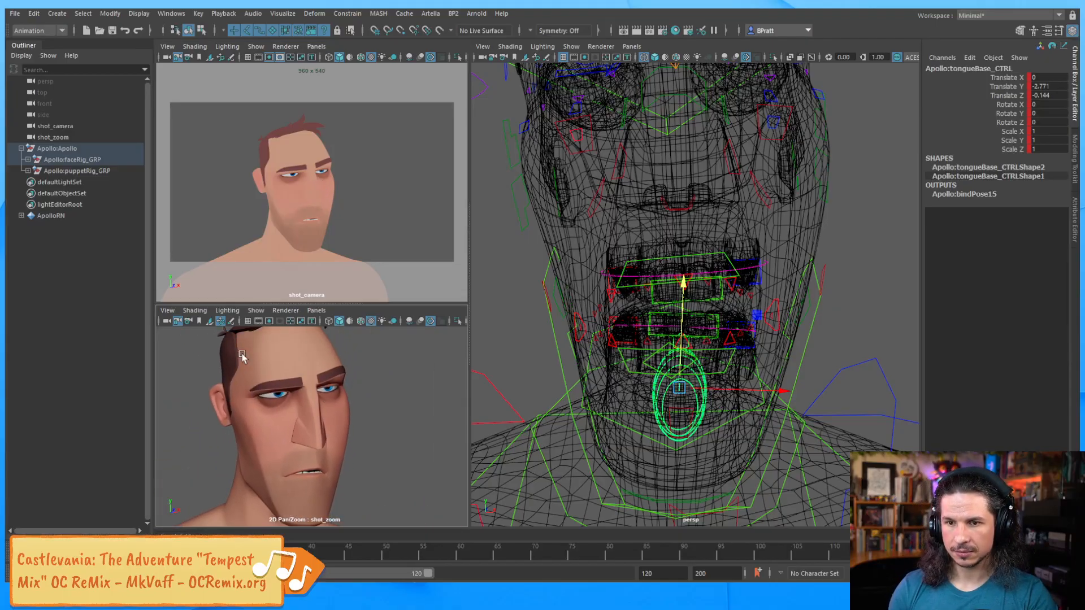
{"action": "left_click", "coordinate": [227, 310]}
{"action": "left_click", "coordinate": [247, 363]}
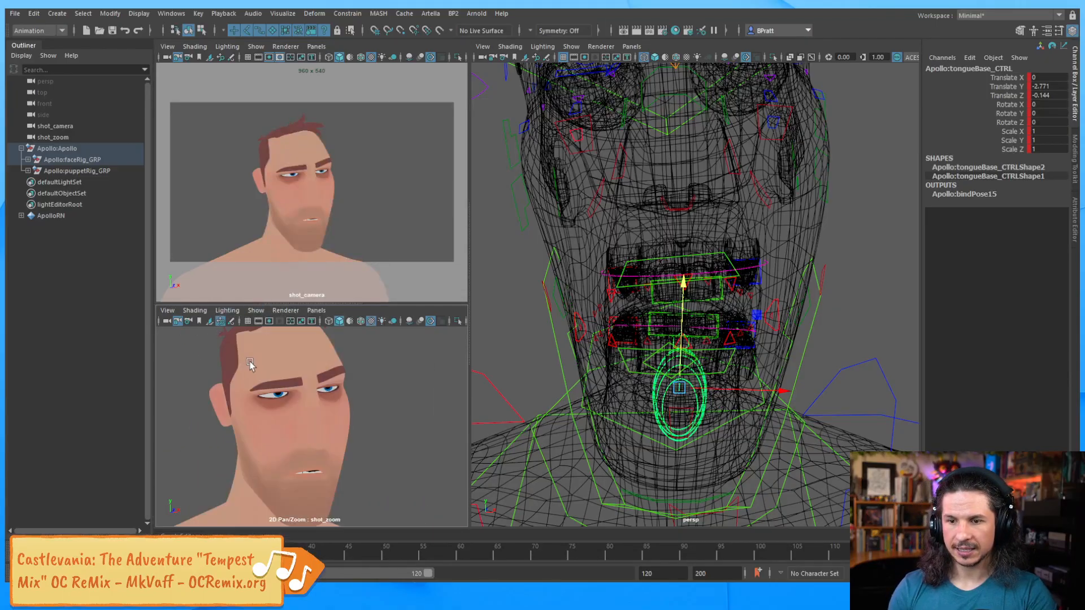
{"action": "right_click_drag", "start_coordinate": [328, 419], "coordinate": [356, 414]}
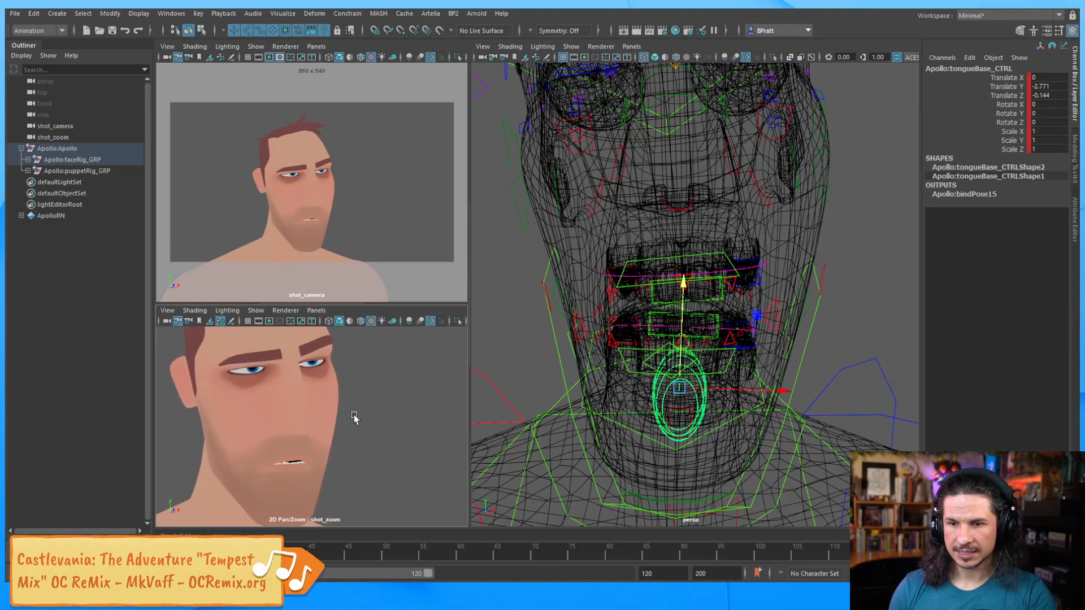
{"action": "middle_click_drag", "start_coordinate": [297, 450], "coordinate": [293, 440]}
Raise the tongue base control to Translate Y about -1.902.
{"action": "left_click_drag", "start_coordinate": [686, 292], "coordinate": [687, 246]}
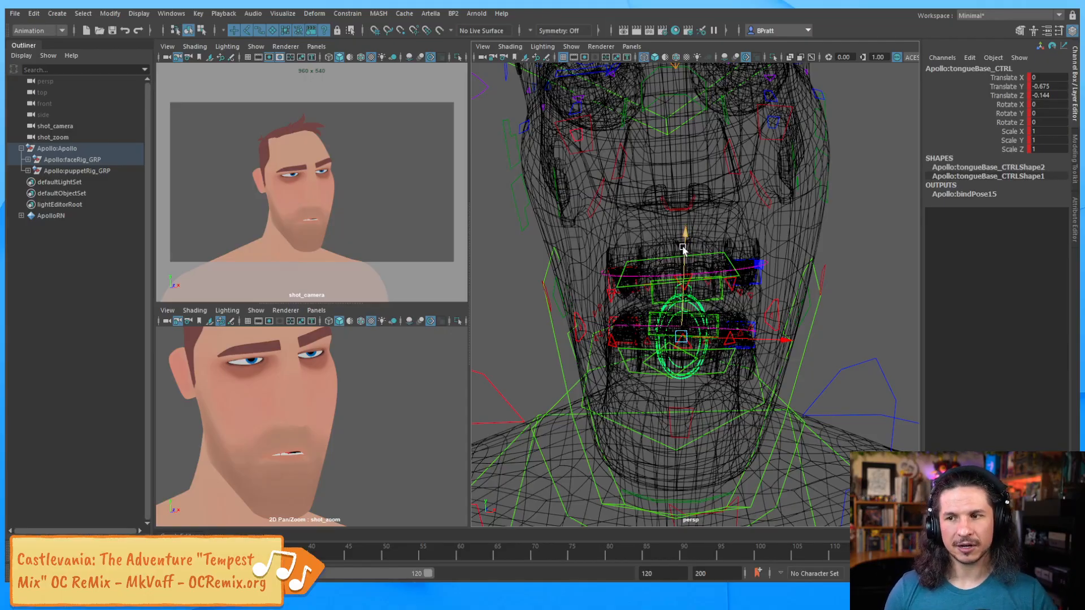
{"action": "left_click_drag", "start_coordinate": [682, 261], "coordinate": [683, 269]}
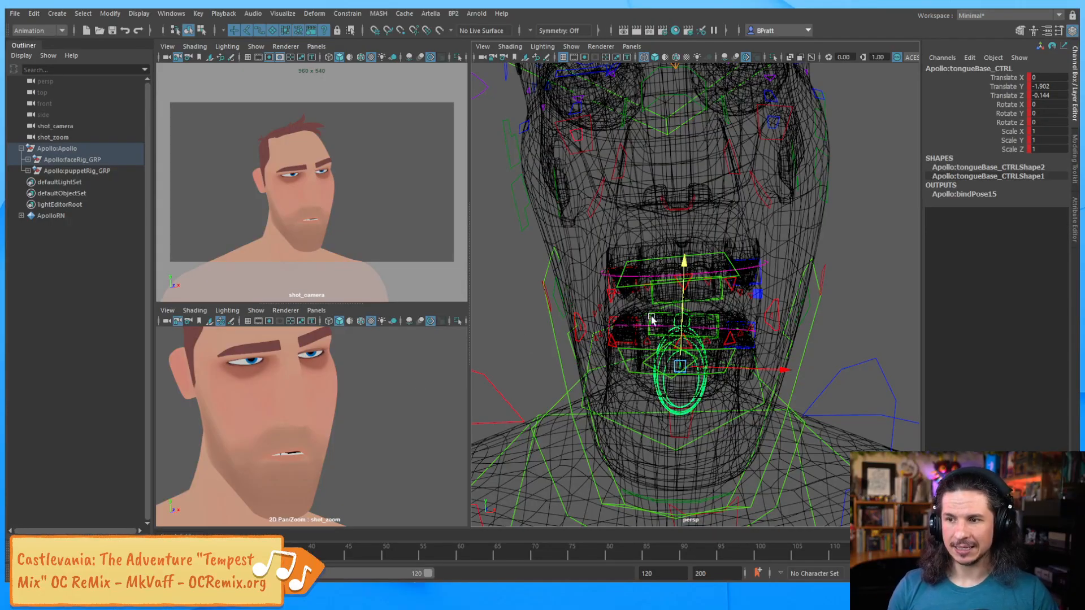
Rotate the lower teeth control to Rotate X about -18.651 and lower it to Translate Y about -0.41 and Translate Z about 0.117.
{"action": "left_click_drag", "start_coordinate": [652, 320], "coordinate": [744, 315], "text": "alt"}
{"action": "right_click_drag", "start_coordinate": [744, 315], "coordinate": [789, 310], "text": "alt"}
{"action": "left_click", "coordinate": [776, 351]}
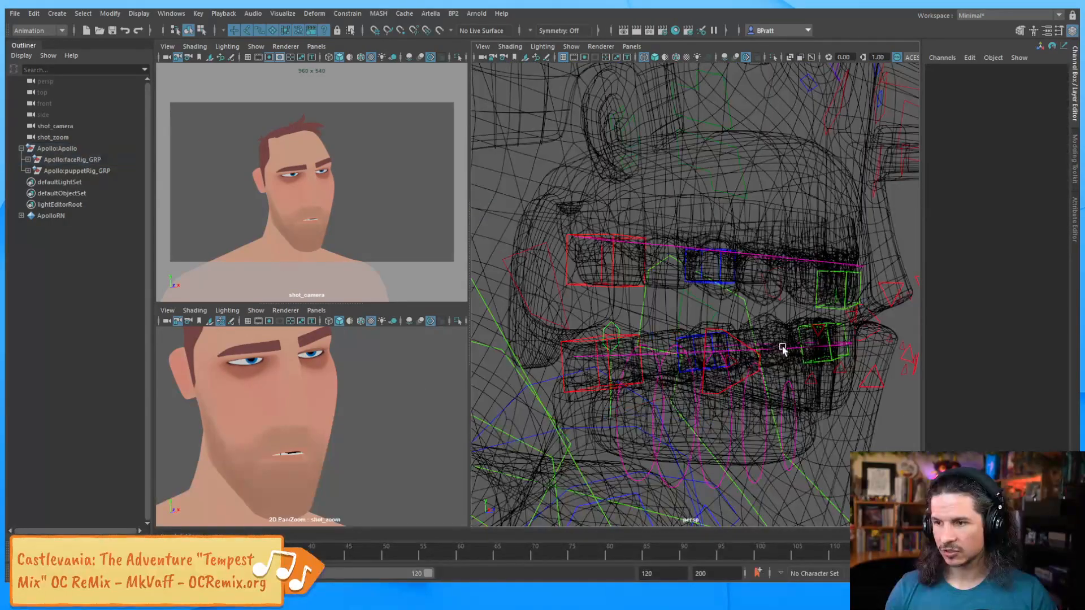
{"action": "left_click", "coordinate": [782, 349]}
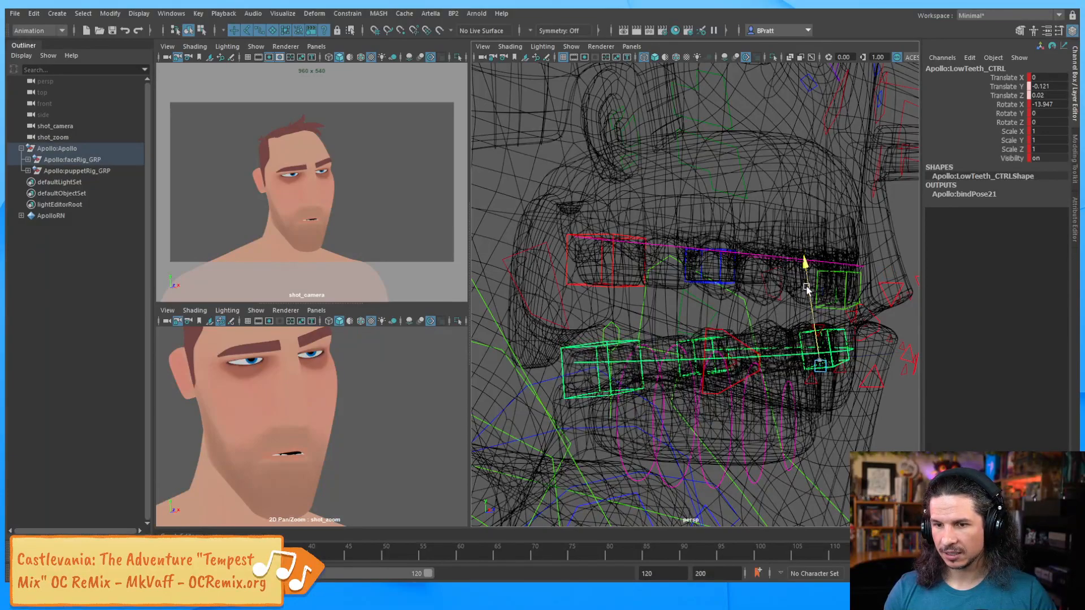
{"action": "left_click_drag", "start_coordinate": [806, 287], "coordinate": [871, 291]}
{"action": "key", "text": "e"}
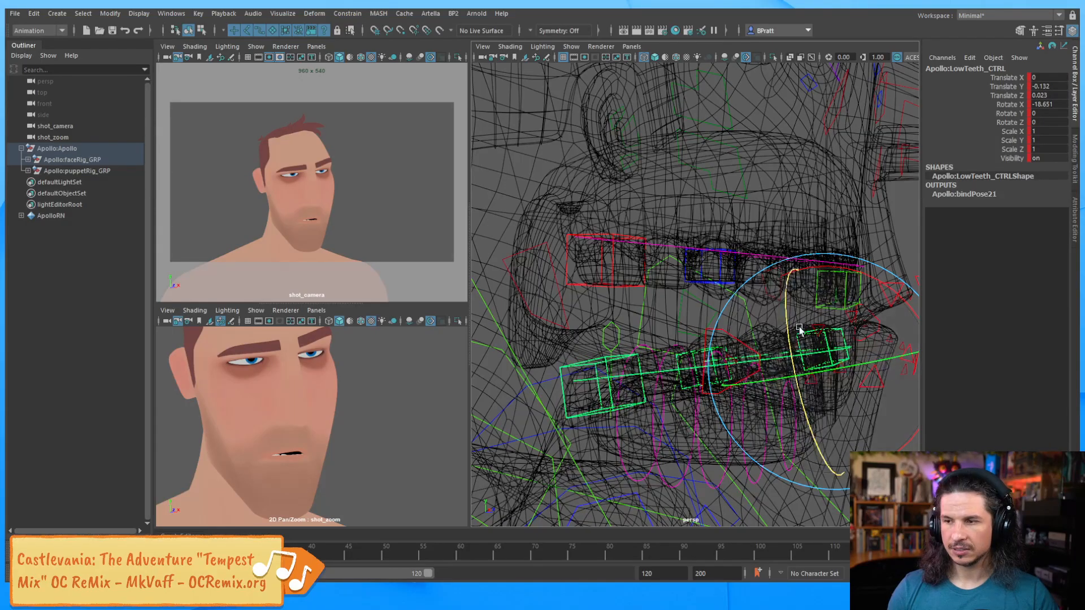
{"action": "key", "text": "w"}
{"action": "left_click_drag", "start_coordinate": [798, 273], "coordinate": [804, 304]}
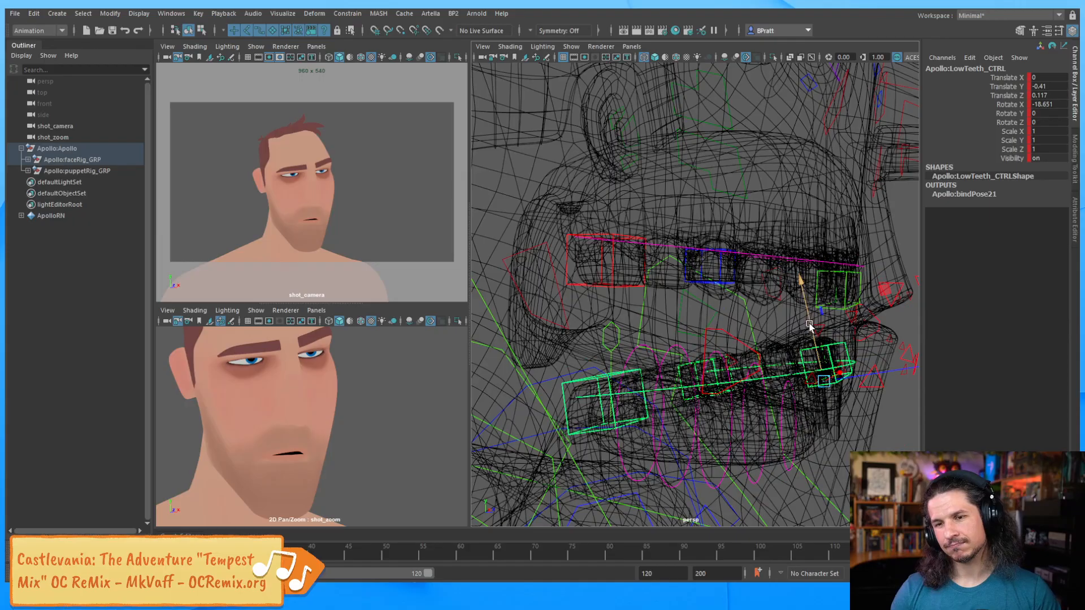
Switch the shot_camera view to default lighting.
{"action": "left_click", "coordinate": [256, 48]}
{"action": "mouse_move", "coordinate": [227, 47]}
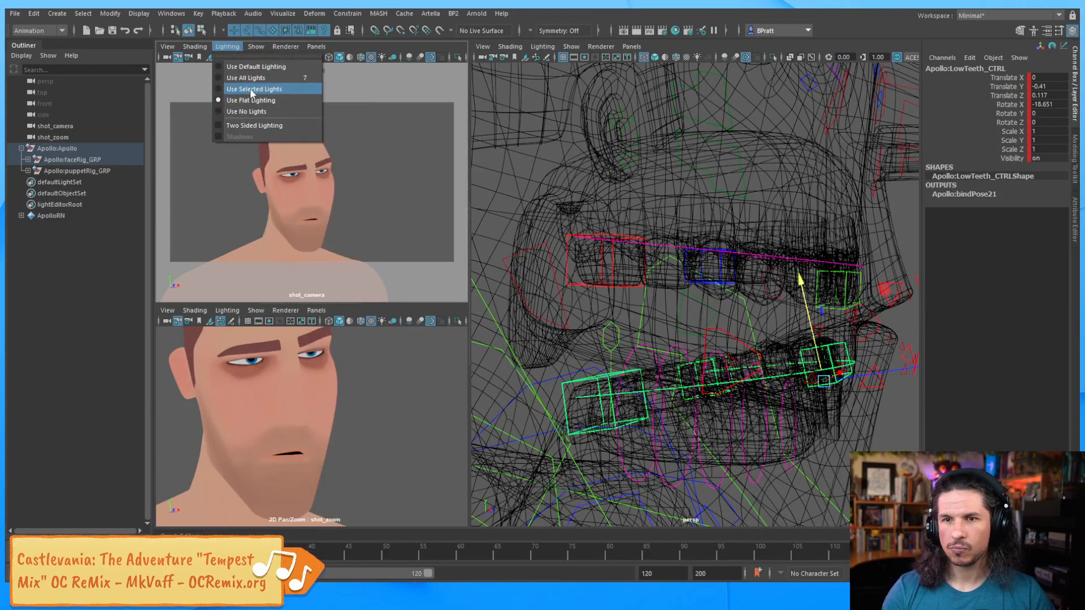
{"action": "left_click", "coordinate": [255, 67]}
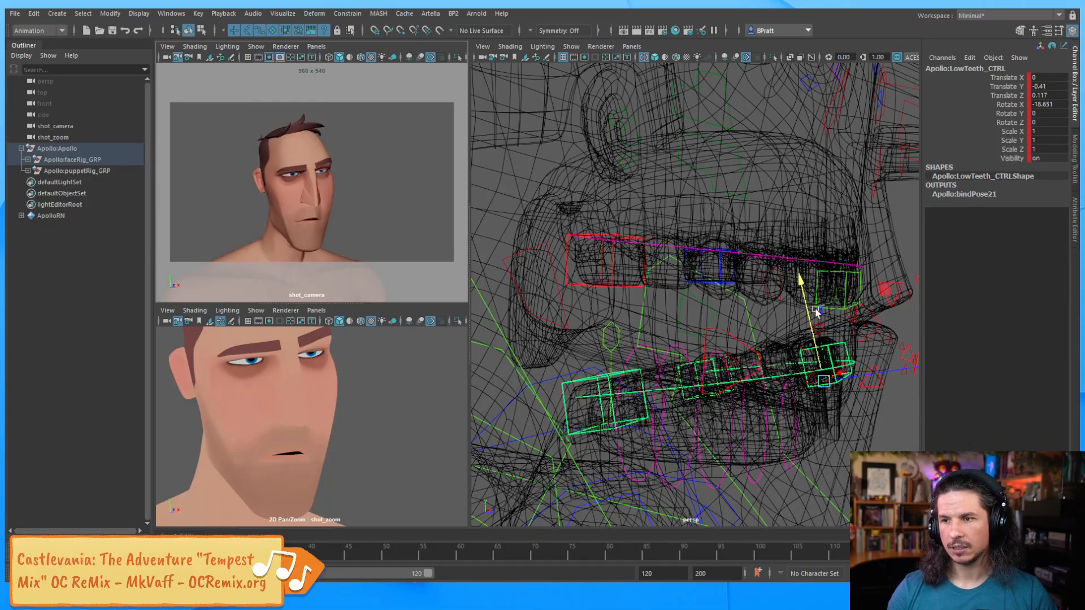
Raise the lower teeth control to Translate Y about -0.075 and Translate Z about -0.003, and tilt it to Rotate X about -26.751.
{"action": "left_click_drag", "start_coordinate": [811, 314], "coordinate": [804, 296]}
{"action": "left_click_drag", "start_coordinate": [811, 333], "coordinate": [789, 329], "text": "alt"}
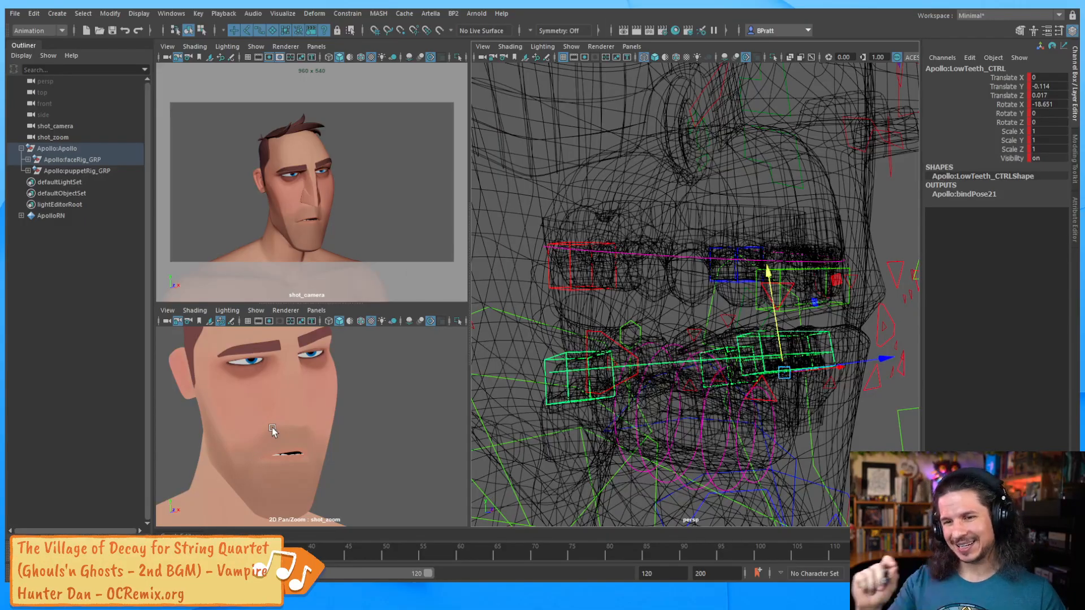
{"action": "key", "text": "e"}
{"action": "left_click_drag", "start_coordinate": [864, 321], "coordinate": [852, 308]}
{"action": "left_click_drag", "start_coordinate": [852, 303], "coordinate": [830, 320]}
{"action": "key", "text": "w"}
{"action": "middle_click_drag", "start_coordinate": [809, 331], "coordinate": [774, 345]}
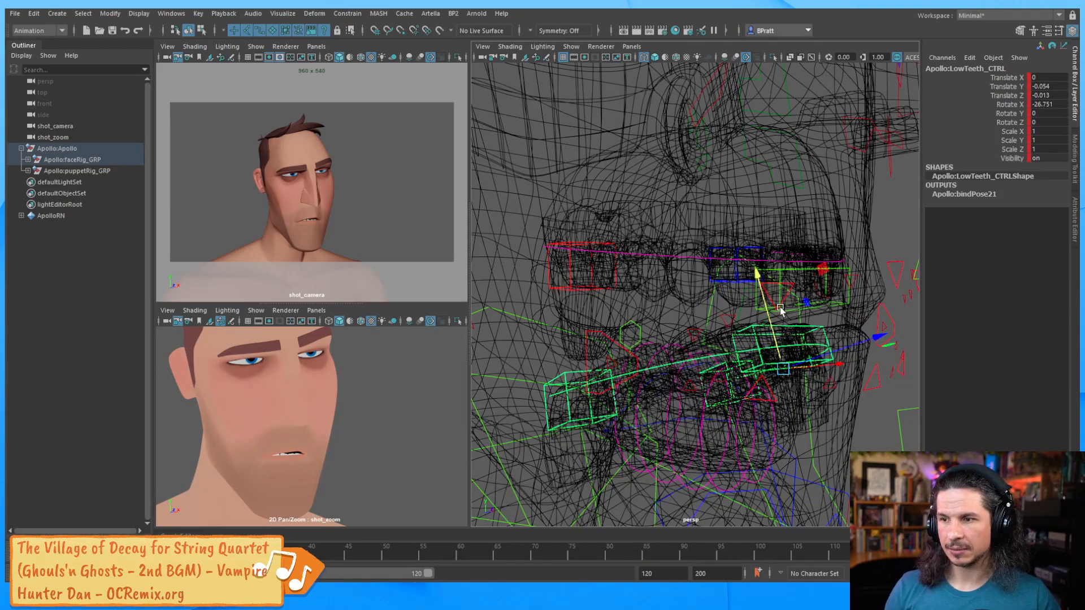
{"action": "left_click_drag", "start_coordinate": [772, 329], "coordinate": [773, 331]}
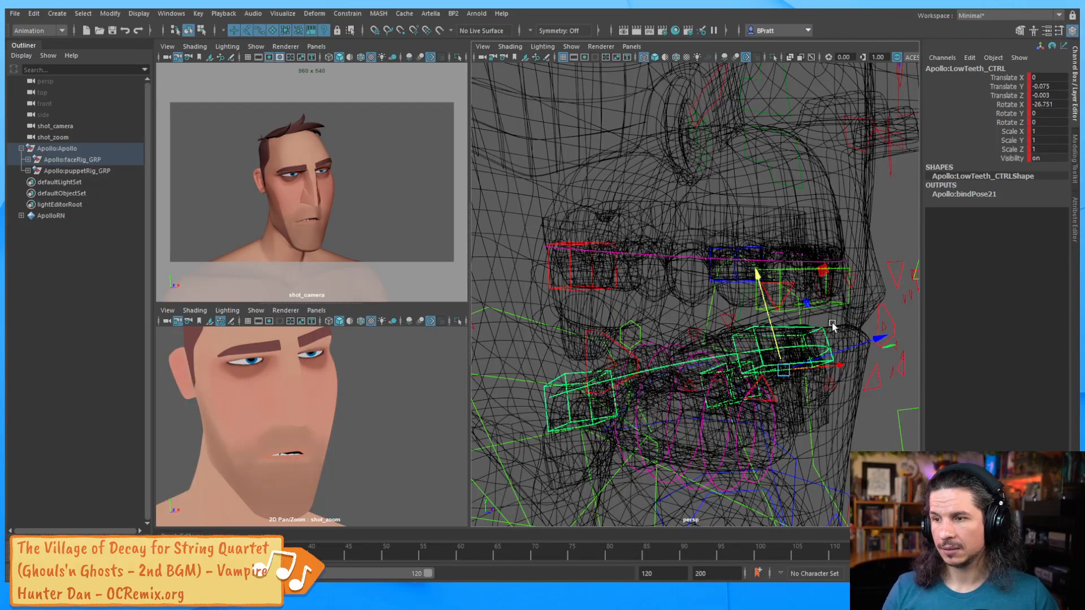
Deselect the lower teeth control and display the persp view shaded with texture maps.
{"action": "left_click_drag", "start_coordinate": [822, 353], "coordinate": [715, 326], "text": "alt"}
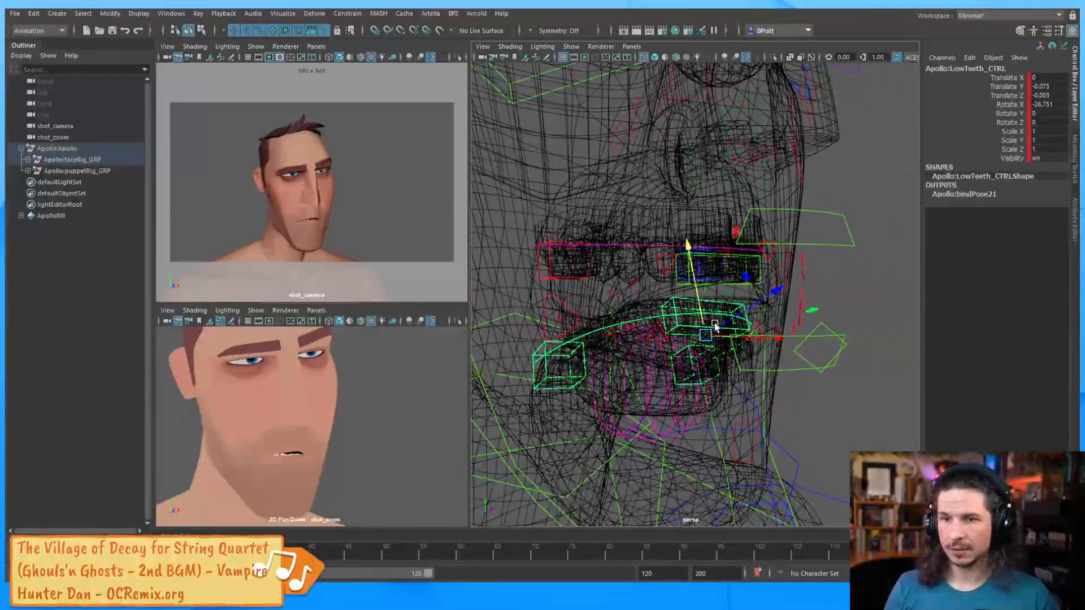
{"action": "left_click", "coordinate": [869, 307]}
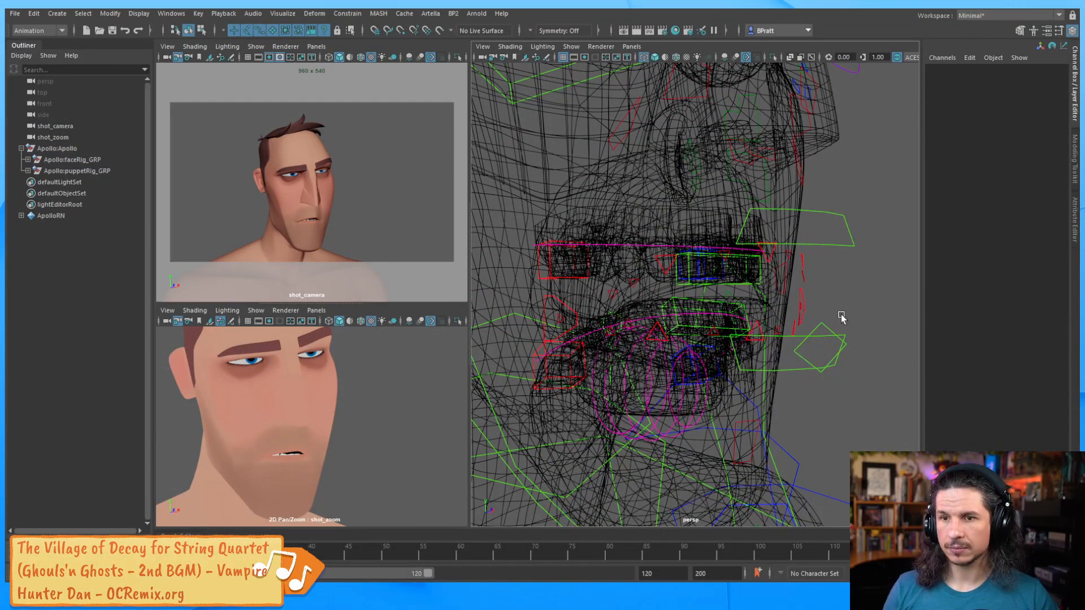
{"action": "key", "text": "6"}
{"action": "scroll", "coordinate": [827, 305], "scroll_direction": "up", "scroll_amount": 2}
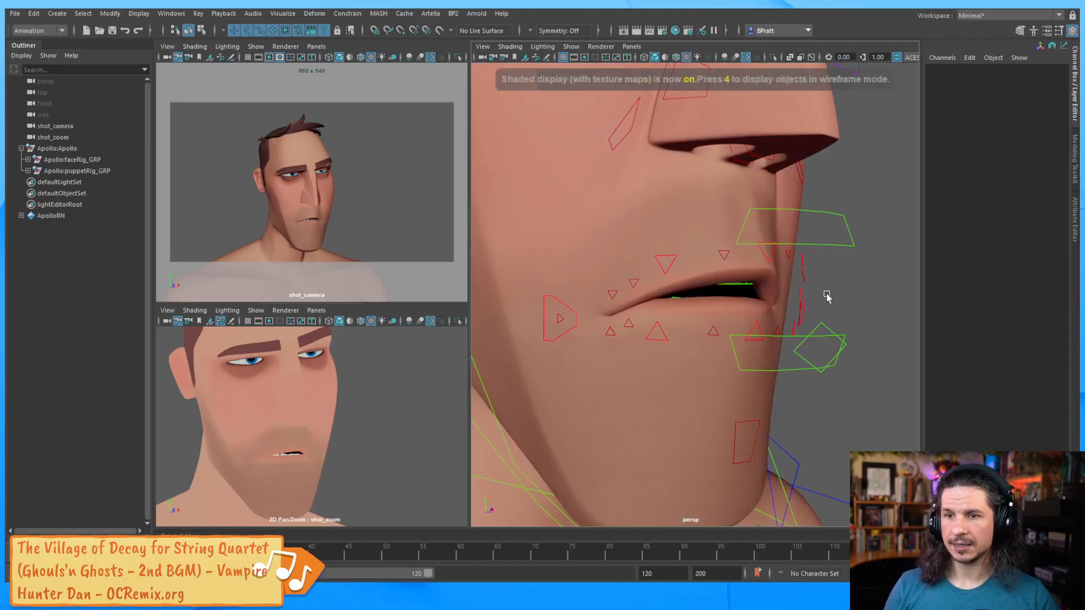
Lower the inner and outer brow controls on both sides together, bringing the left outer brow to Translate Y about -0.381.
{"action": "right_click_drag", "start_coordinate": [766, 210], "coordinate": [703, 158], "text": "alt"}
{"action": "middle_click_drag", "start_coordinate": [702, 158], "coordinate": [707, 231], "text": "alt"}
{"action": "left_click_drag", "start_coordinate": [715, 263], "coordinate": [602, 280], "text": "alt"}
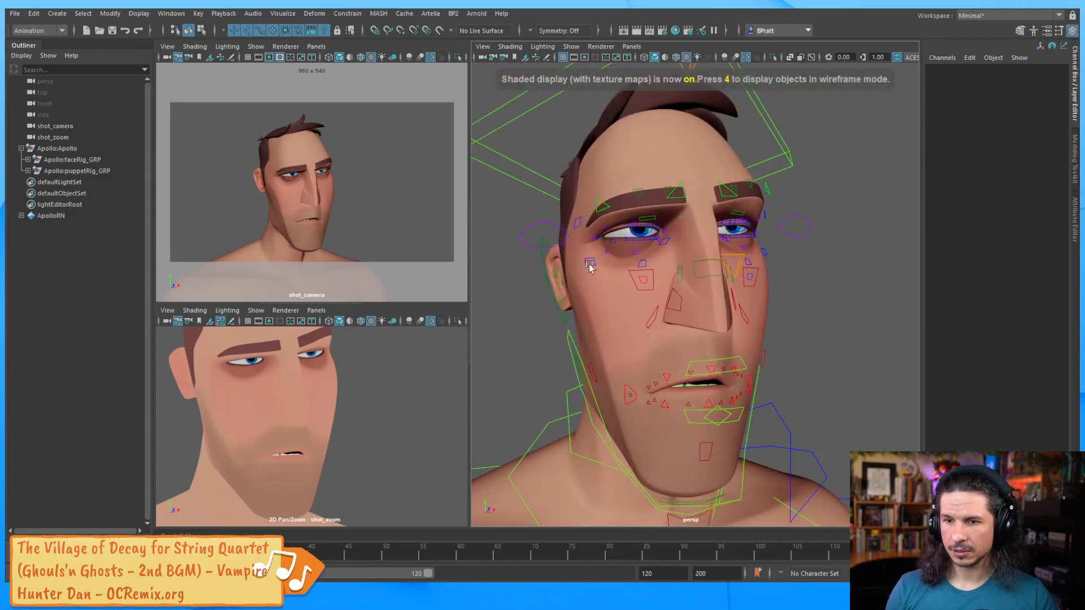
{"action": "middle_click_drag", "start_coordinate": [590, 266], "coordinate": [615, 322], "text": "alt"}
{"action": "right_click_drag", "start_coordinate": [616, 322], "coordinate": [805, 284], "text": "alt"}
{"action": "left_click_drag", "start_coordinate": [805, 284], "coordinate": [685, 249], "text": "alt"}
{"action": "left_click", "coordinate": [685, 255]}
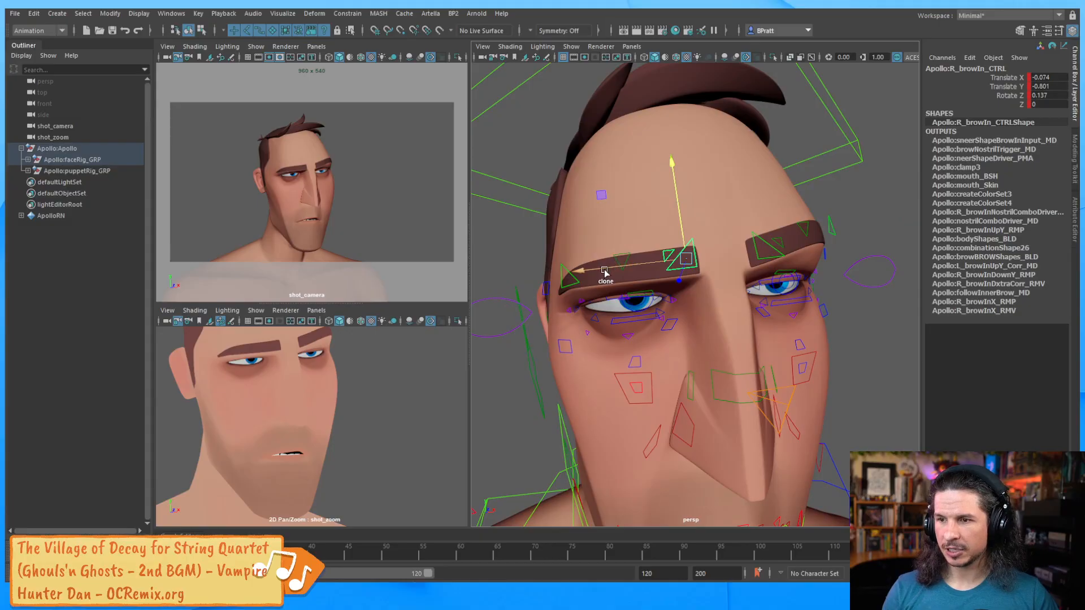
{"action": "left_click", "coordinate": [579, 282], "text": "shift"}
{"action": "left_click", "coordinate": [769, 244], "text": "shift"}
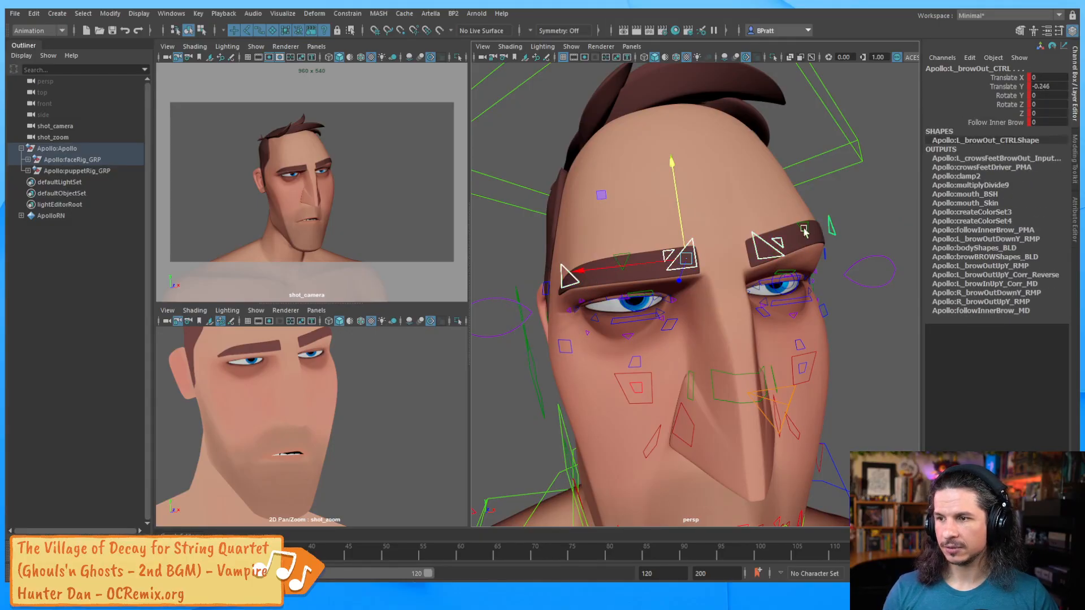
{"action": "left_click_drag", "start_coordinate": [681, 222], "coordinate": [681, 227]}
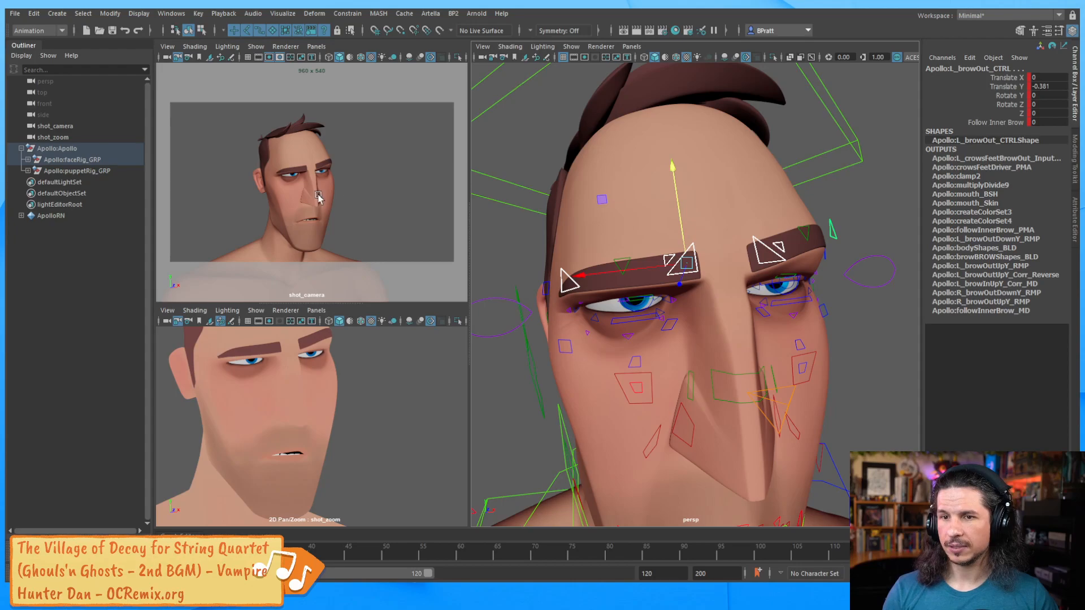
Raise the left inner brow control alone to Translate Y about -0.694.
{"action": "left_click", "coordinate": [880, 284]}
{"action": "left_click", "coordinate": [770, 250]}
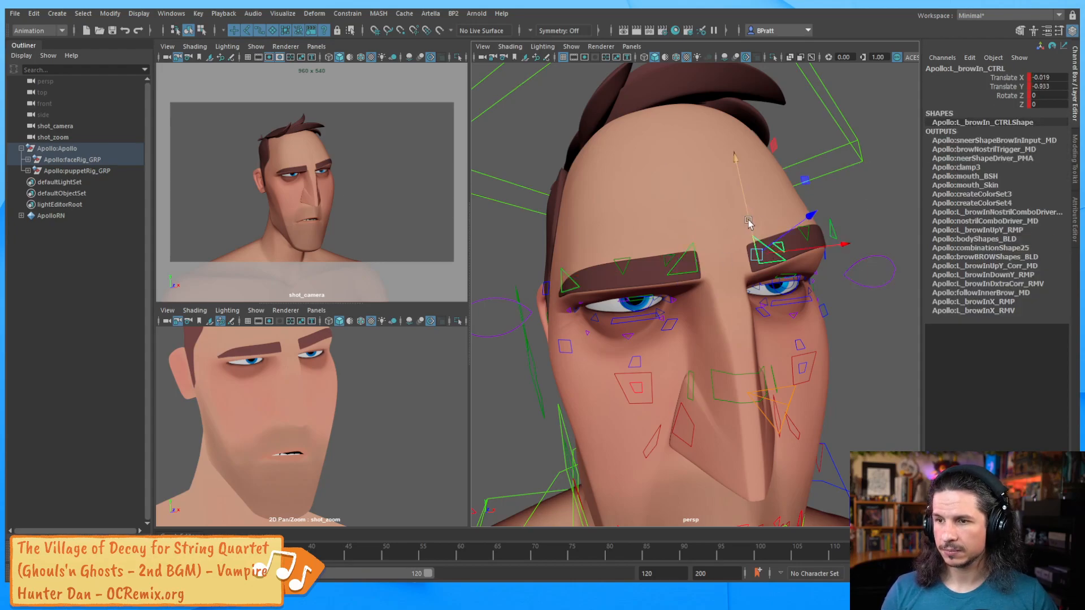
{"action": "left_click_drag", "start_coordinate": [749, 219], "coordinate": [749, 214]}
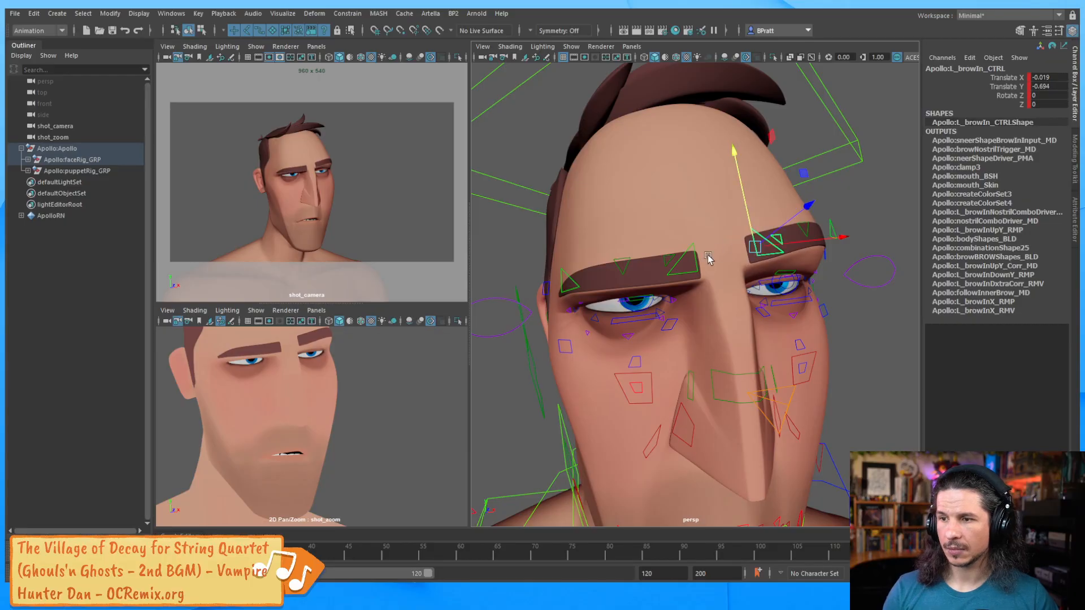
Move the right inner brow control to Translate X about 0.293, Translate Y about -0.925, and the left one to X about -0.141, Y about -0.75.
{"action": "left_click", "coordinate": [690, 257]}
{"action": "left_click_drag", "start_coordinate": [685, 238], "coordinate": [684, 237]}
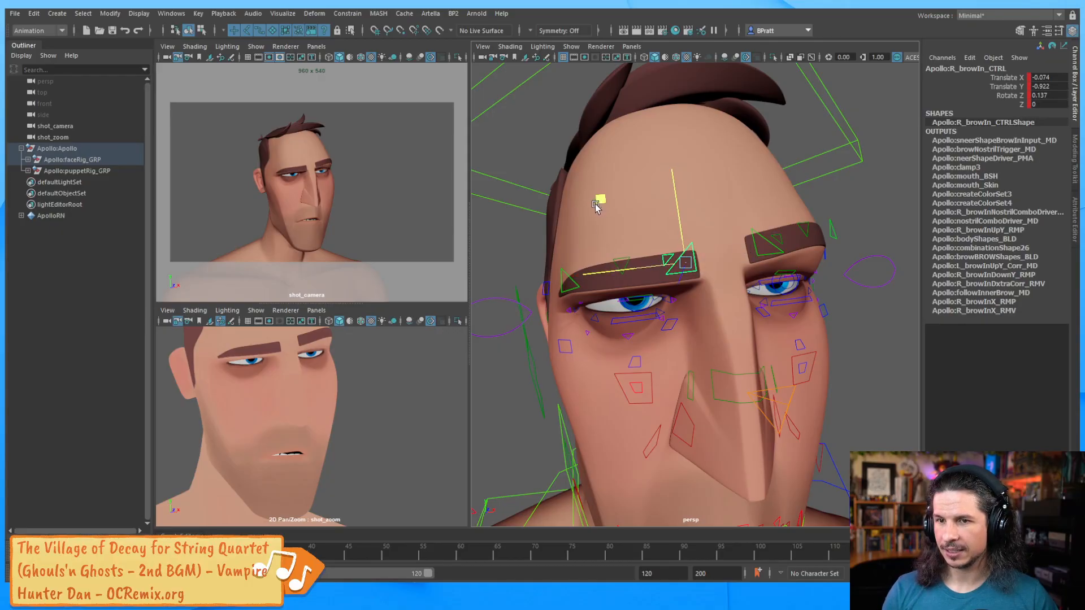
{"action": "mouse_move", "coordinate": [596, 207]}
{"action": "middle_mouse_down"}
{"action": "mouse_move", "coordinate": [581, 205]}
{"action": "mouse_move", "coordinate": [594, 209]}
{"action": "middle_mouse_up"}
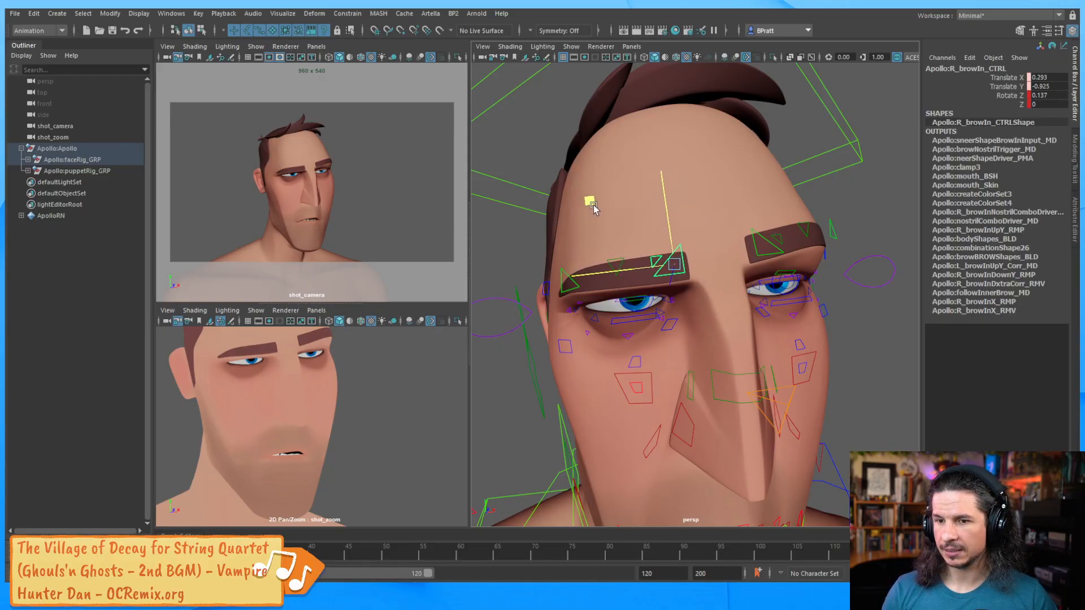
{"action": "left_click", "coordinate": [756, 245]}
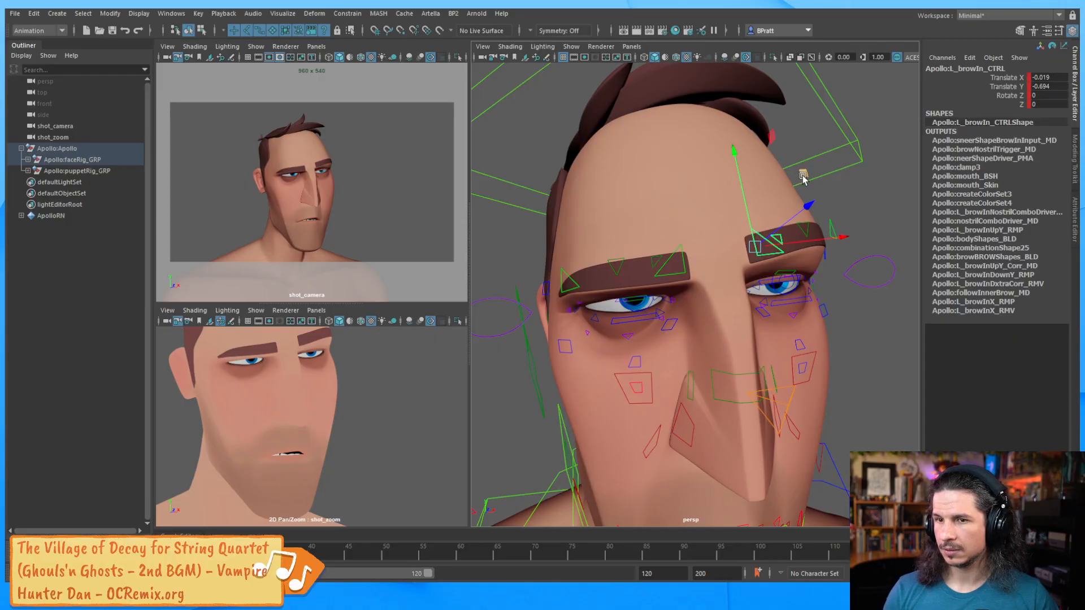
{"action": "middle_click_drag", "start_coordinate": [802, 178], "coordinate": [800, 176]}
Try to lower the upper and lower lip controls together, and undo the move.
{"action": "left_click_drag", "start_coordinate": [830, 285], "coordinate": [742, 300], "text": "alt"}
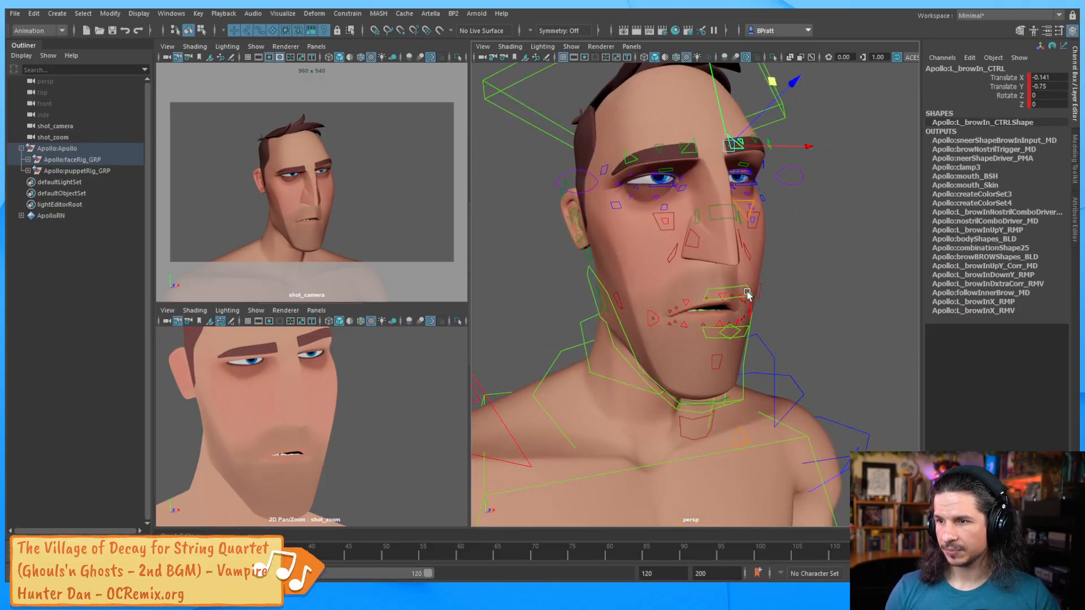
{"action": "left_click", "coordinate": [747, 293]}
{"action": "left_click", "coordinate": [738, 326]}
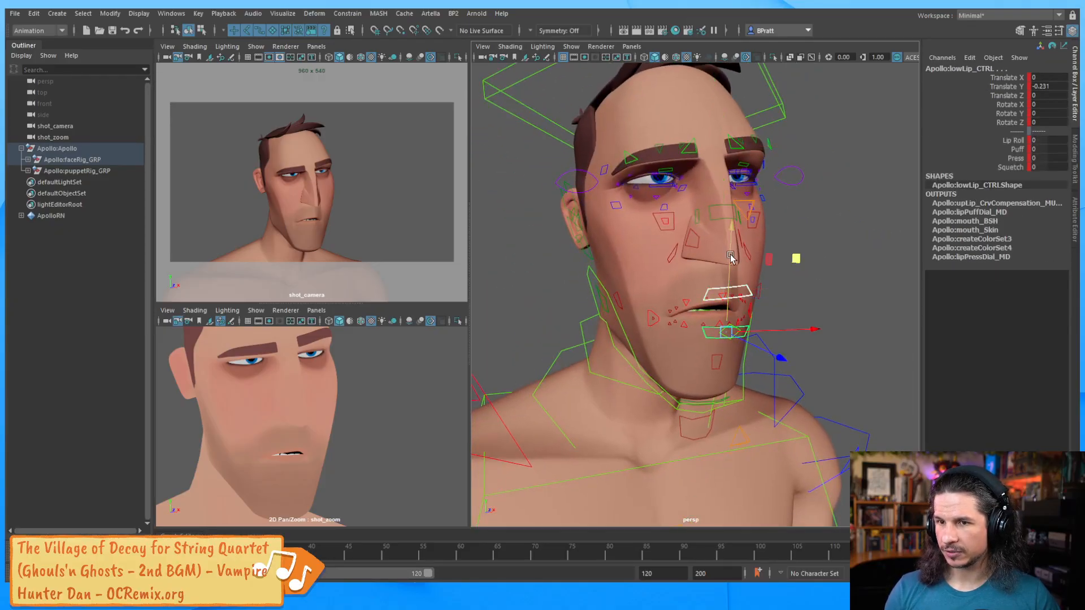
{"action": "left_click_drag", "start_coordinate": [730, 251], "coordinate": [731, 272]}
{"action": "key", "text": "ctrl+z"}
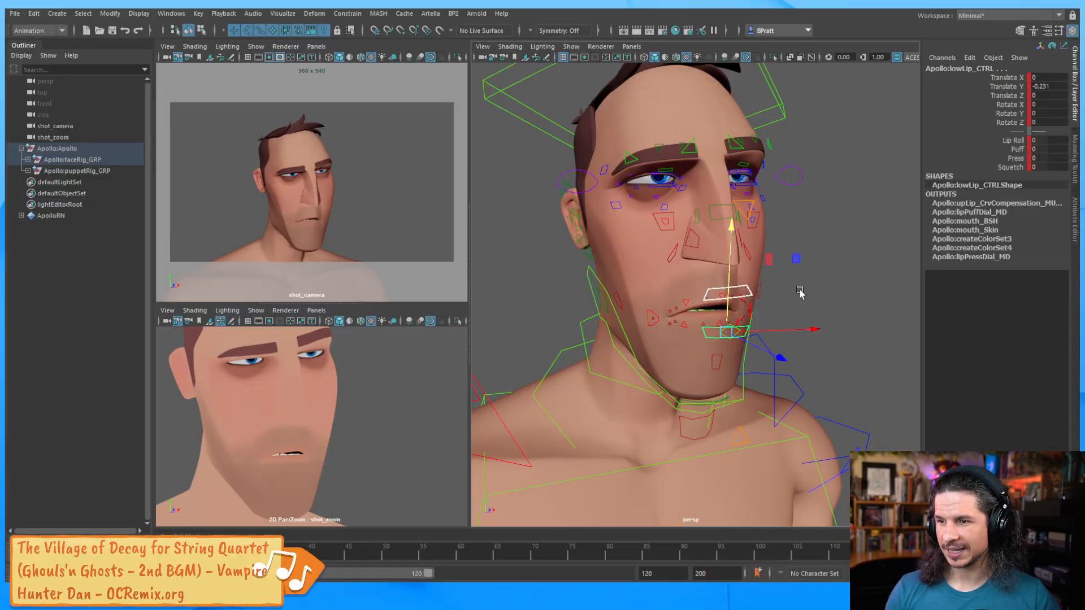
Try moving the whole mouth control down to Translate Y about -1.451, and undo the move.
{"action": "left_click", "coordinate": [734, 323]}
{"action": "left_click", "coordinate": [733, 327]}
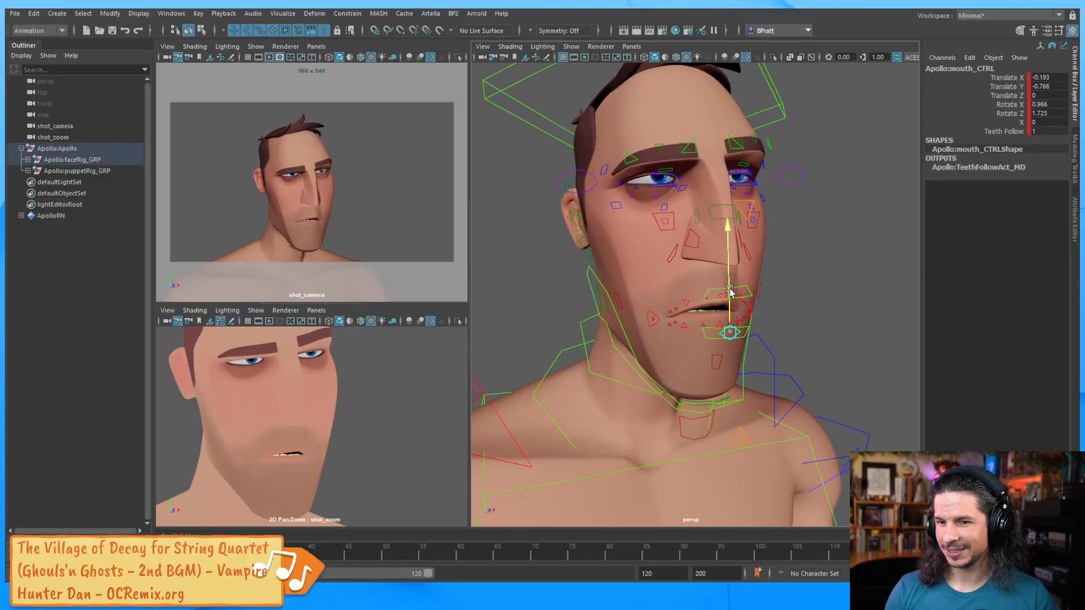
{"action": "left_click_drag", "start_coordinate": [729, 294], "coordinate": [728, 296]}
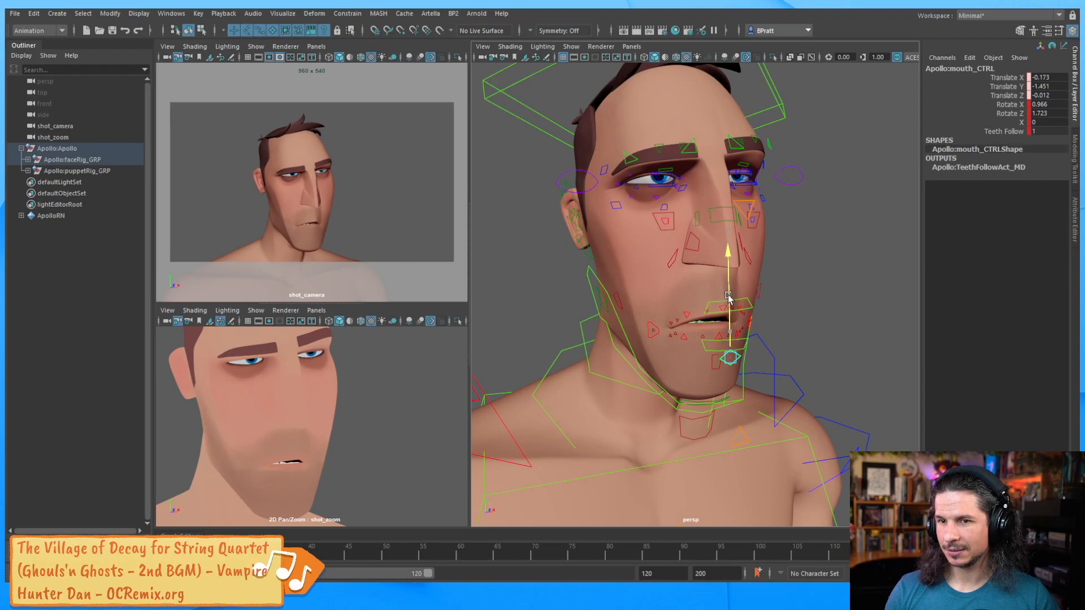
{"action": "key", "text": "ctrl+z"}
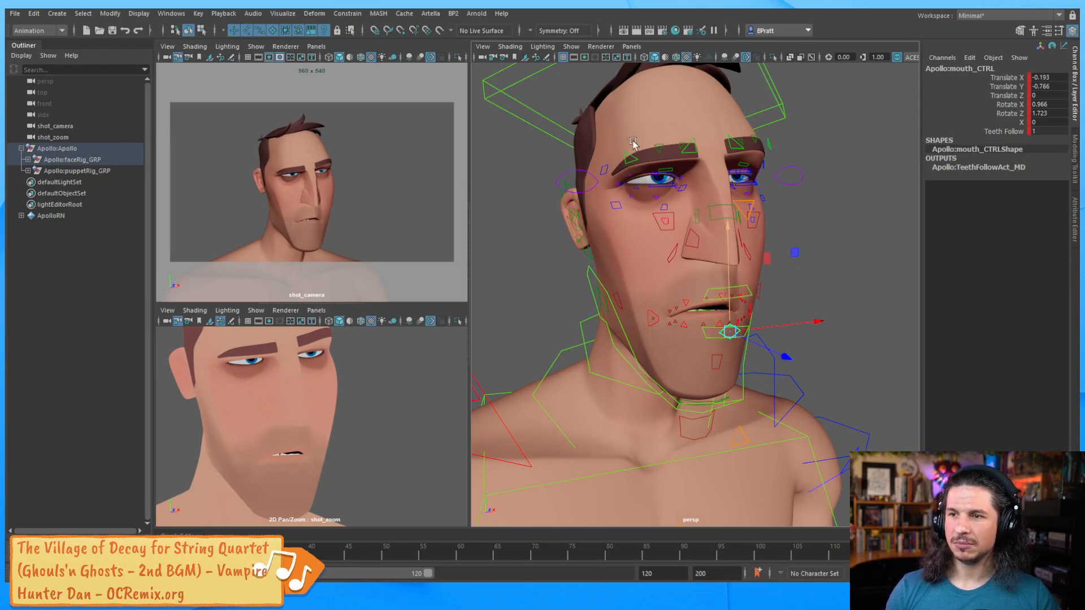
Rotate the head control to Rotate X about -0.578, Rotate Y about -3.564 and Rotate Z about 5.605.
{"action": "right_click_drag", "start_coordinate": [633, 143], "coordinate": [597, 137], "text": "alt"}
{"action": "middle_click_drag", "start_coordinate": [688, 164], "coordinate": [684, 194], "text": "alt"}
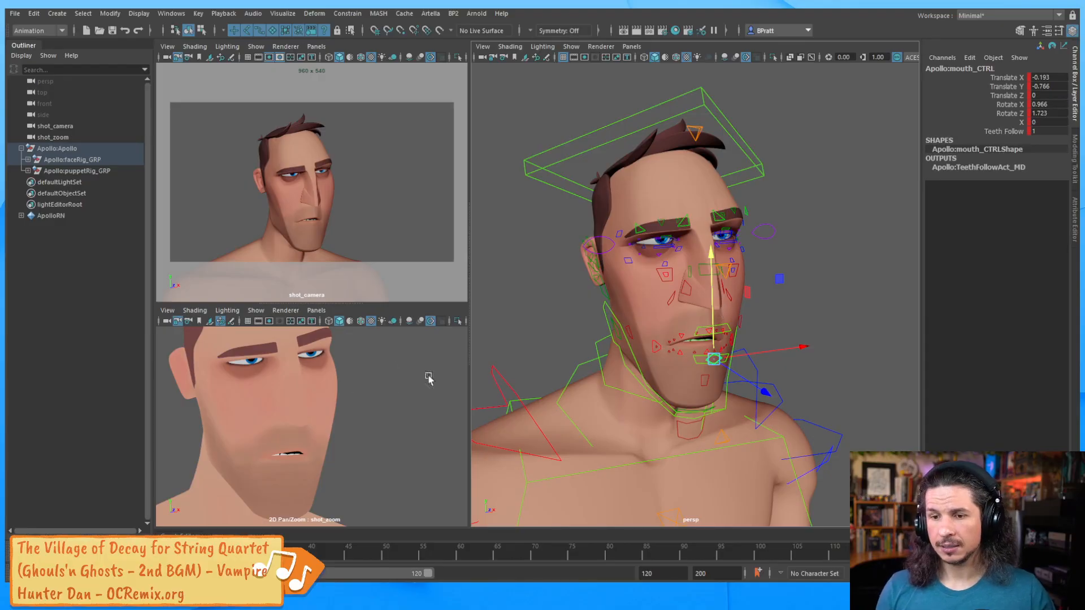
{"action": "left_click", "coordinate": [745, 144]}
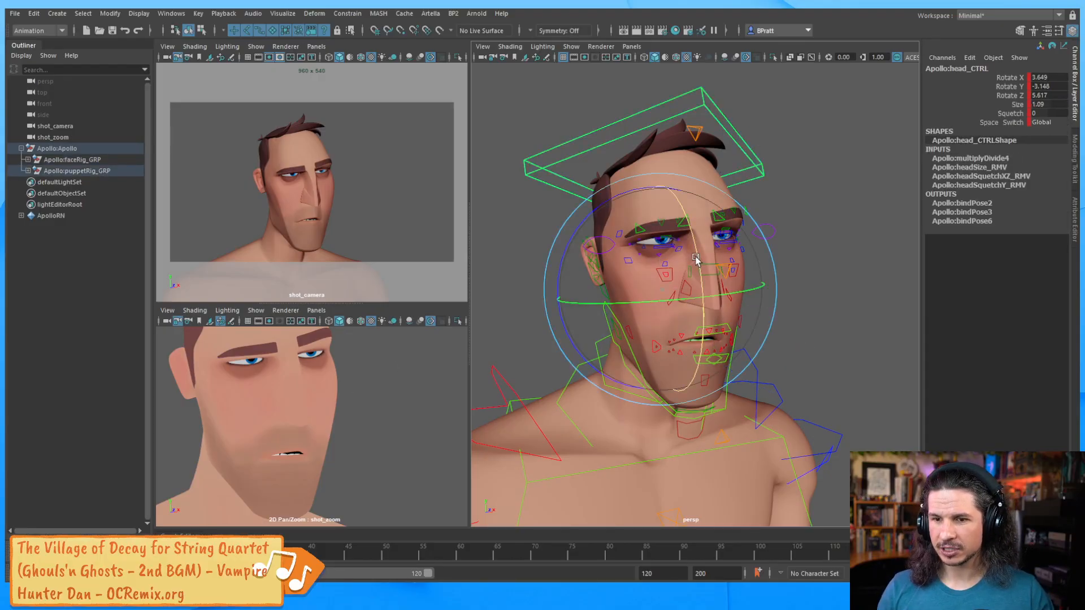
{"action": "mouse_move", "coordinate": [696, 259]}
{"action": "left_mouse_down"}
{"action": "mouse_move", "coordinate": [701, 251]}
{"action": "mouse_move", "coordinate": [698, 265]}
{"action": "mouse_move", "coordinate": [603, 269]}
{"action": "mouse_move", "coordinate": [690, 291]}
{"action": "mouse_move", "coordinate": [704, 272]}
{"action": "left_mouse_up"}
Lower the left eye's outer and inner lid corner controls together, bringing the inner corner to Translate Y about -0.189.
{"action": "left_click_drag", "start_coordinate": [736, 237], "coordinate": [683, 239], "text": "alt"}
{"action": "right_click_drag", "start_coordinate": [683, 239], "coordinate": [820, 212], "text": "alt"}
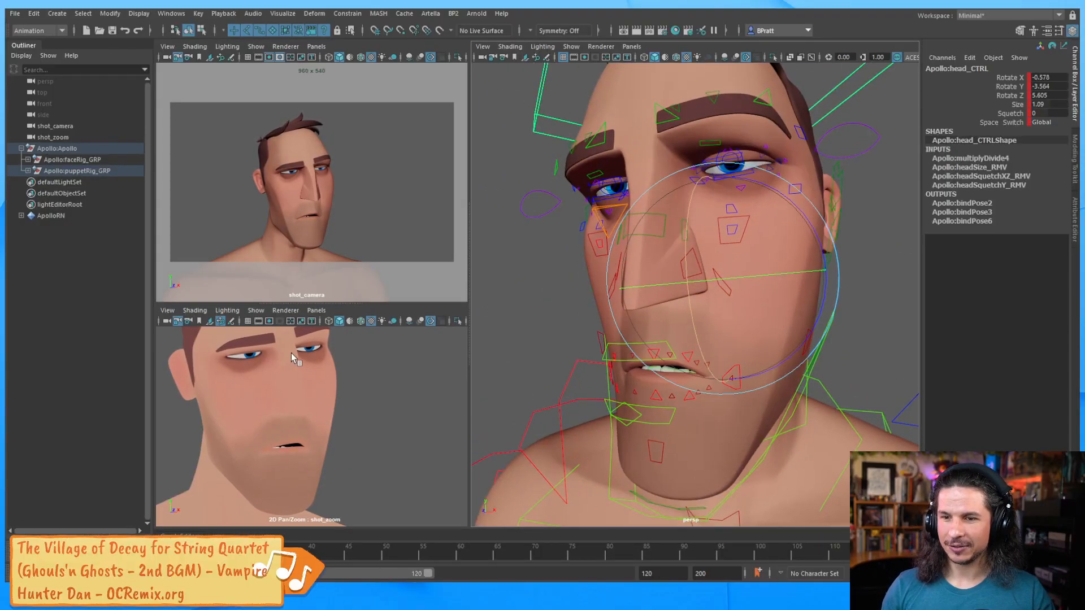
{"action": "middle_click_drag", "start_coordinate": [672, 229], "coordinate": [671, 322], "text": "alt"}
{"action": "right_click_drag", "start_coordinate": [671, 322], "coordinate": [845, 257], "text": "alt"}
{"action": "middle_click_drag", "start_coordinate": [845, 257], "coordinate": [761, 309], "text": "alt"}
{"action": "left_click", "coordinate": [823, 250]}
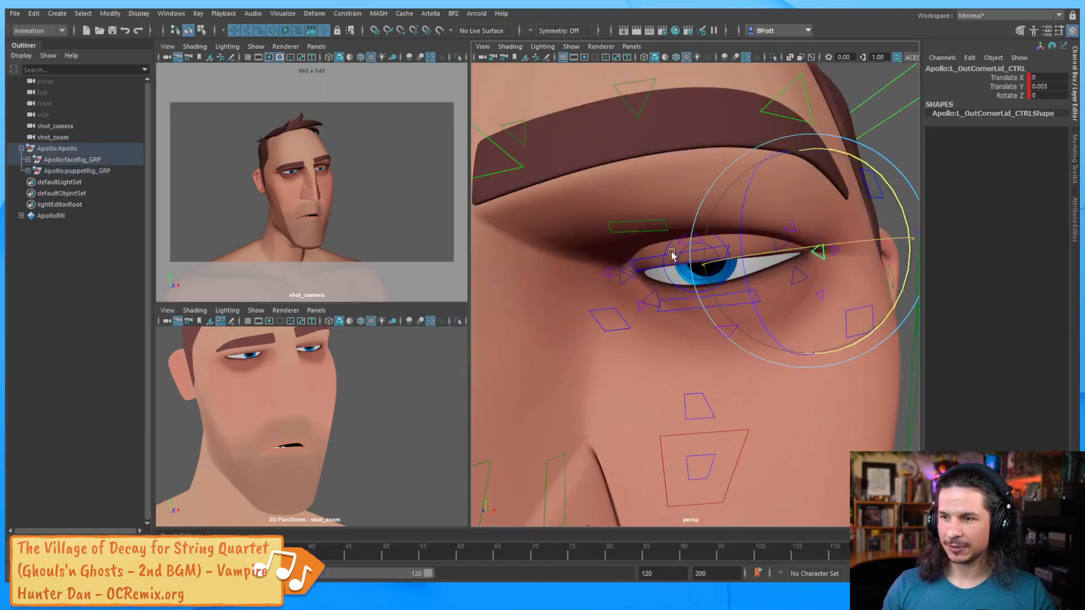
{"action": "left_click", "coordinate": [626, 276], "text": "shift"}
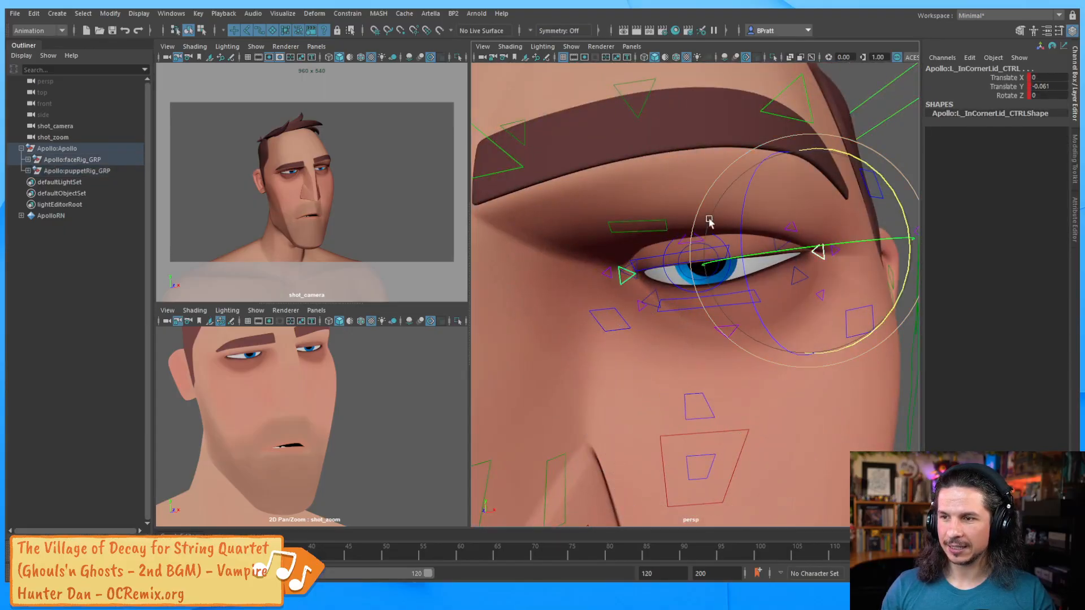
{"action": "key", "text": "w"}
{"action": "left_click_drag", "start_coordinate": [791, 187], "coordinate": [792, 193]}
Lower the right eye's inner and outer lid corner controls together by a small amount.
{"action": "middle_click_drag", "start_coordinate": [519, 293], "coordinate": [733, 281], "text": "alt"}
{"action": "left_click_drag", "start_coordinate": [733, 280], "coordinate": [765, 277], "text": "alt"}
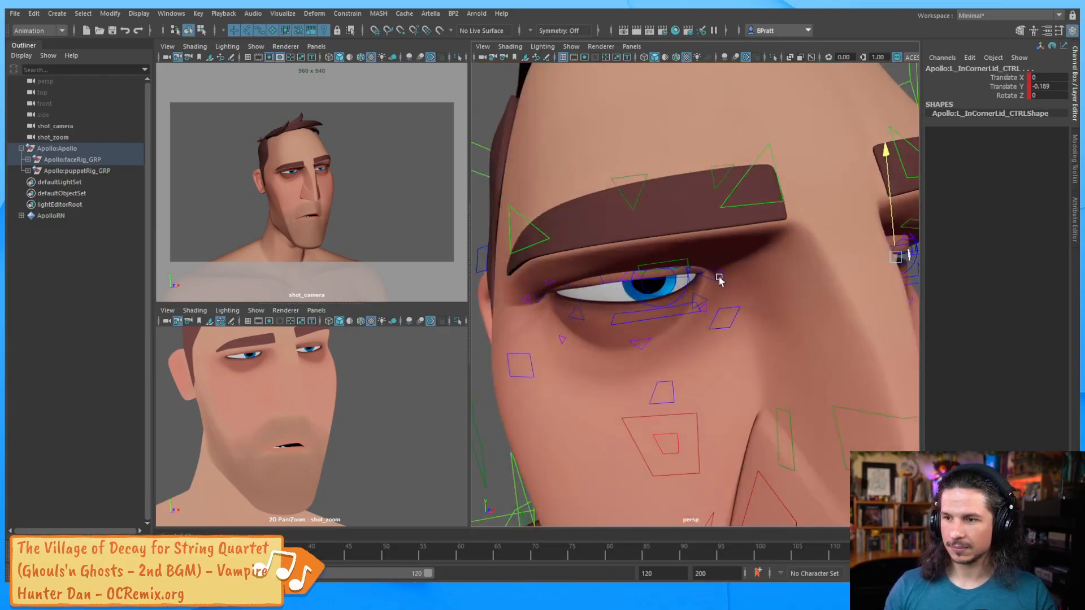
{"action": "left_click", "coordinate": [697, 276]}
{"action": "left_click", "coordinate": [544, 300]}
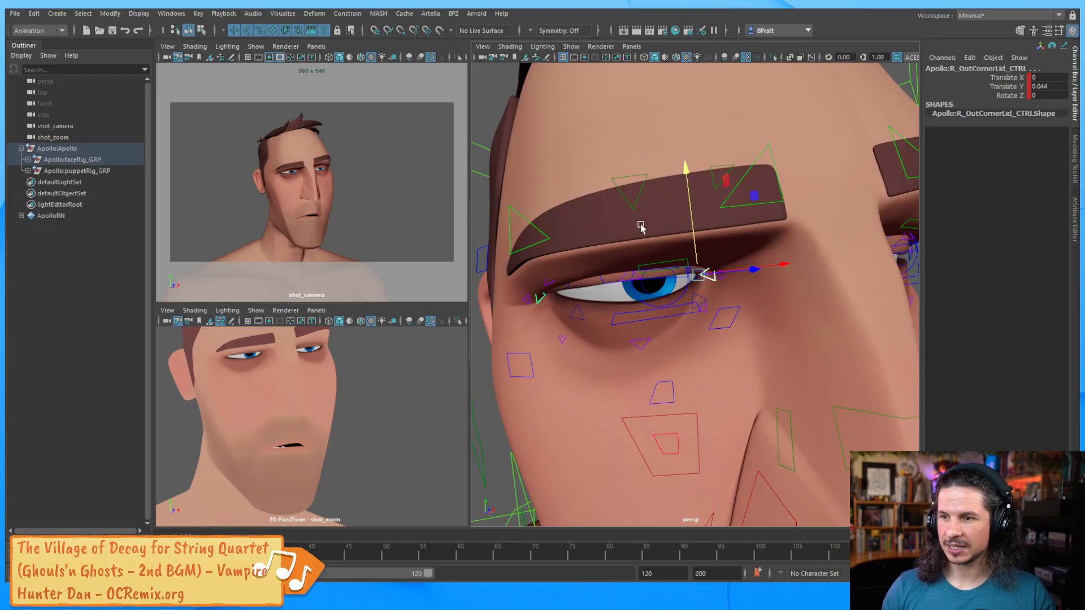
{"action": "left_click_drag", "start_coordinate": [690, 224], "coordinate": [690, 237]}
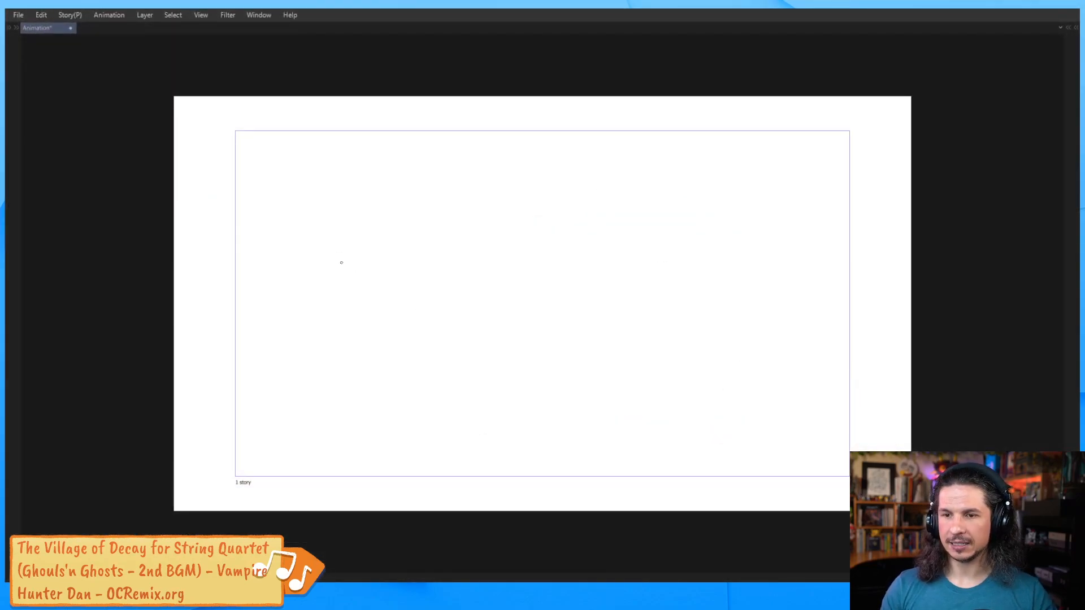
Sketch two half-closed eye shapes side by side, one with a sagging upper lid and one with an arched lid, and return to Maya.
{"action": "mouse_move", "coordinate": [345, 263]}
{"action": "left_mouse_down"}
{"action": "mouse_move", "coordinate": [485, 247]}
{"action": "mouse_move", "coordinate": [402, 319]}
{"action": "mouse_move", "coordinate": [420, 314]}
{"action": "left_mouse_up"}
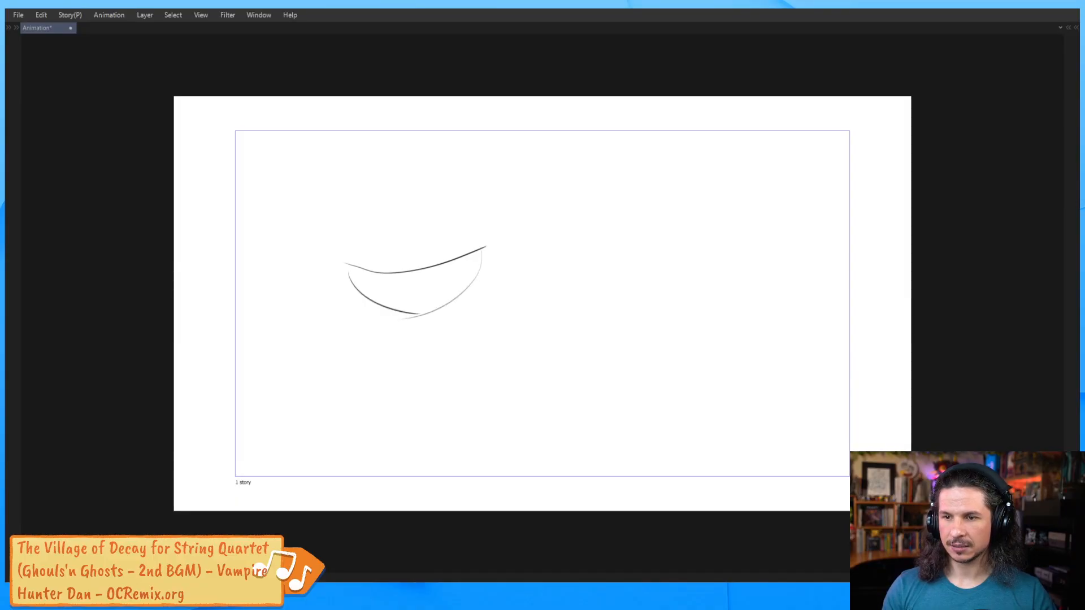
{"action": "left_click_drag", "start_coordinate": [350, 263], "coordinate": [450, 270]}
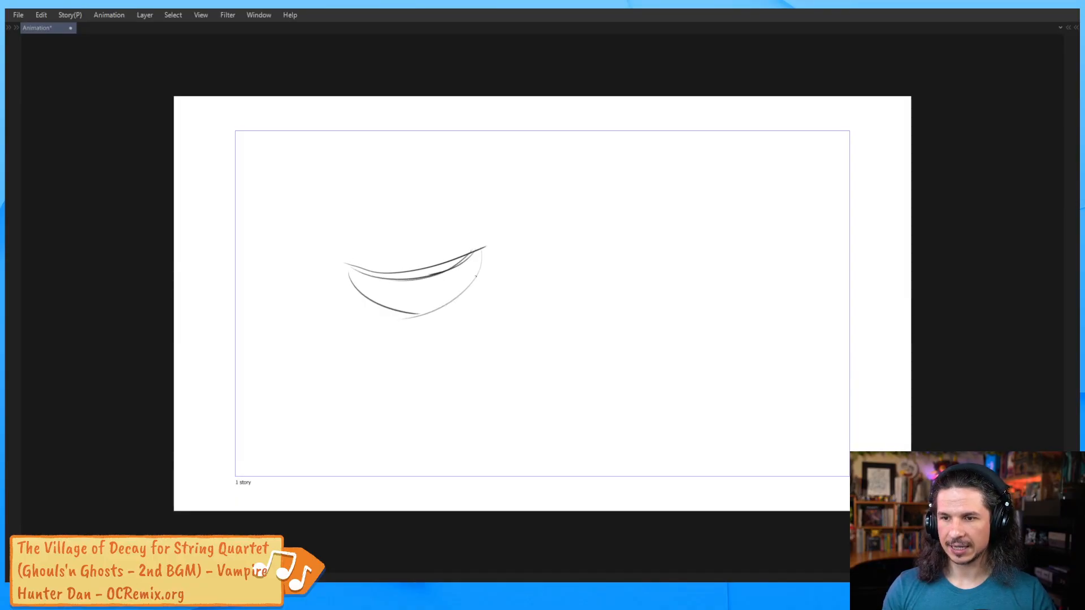
{"action": "left_click_drag", "start_coordinate": [565, 291], "coordinate": [710, 277]}
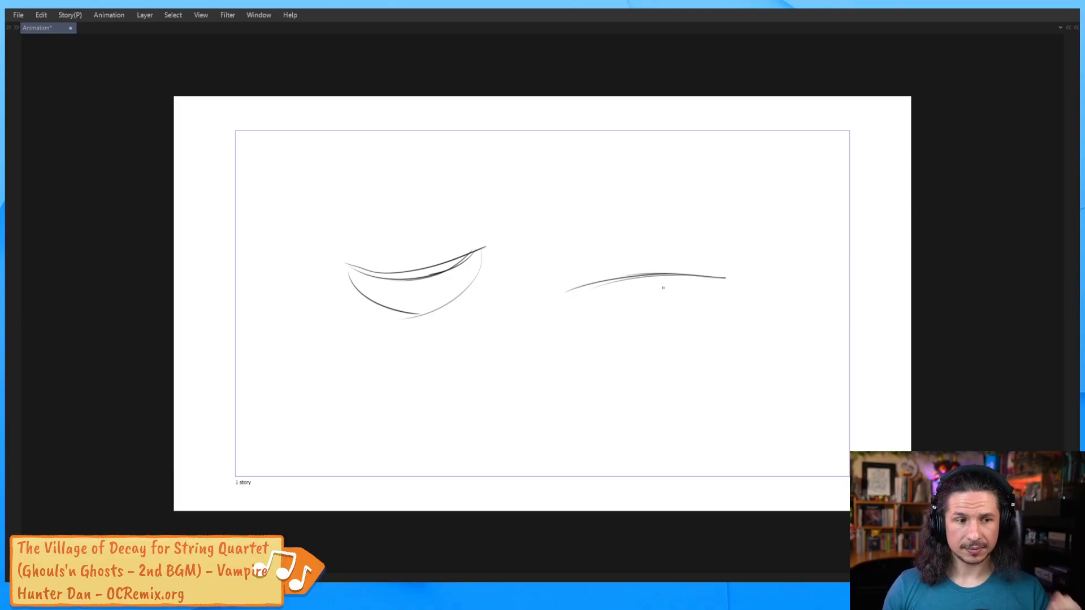
{"action": "left_click_drag", "start_coordinate": [577, 295], "coordinate": [723, 320]}
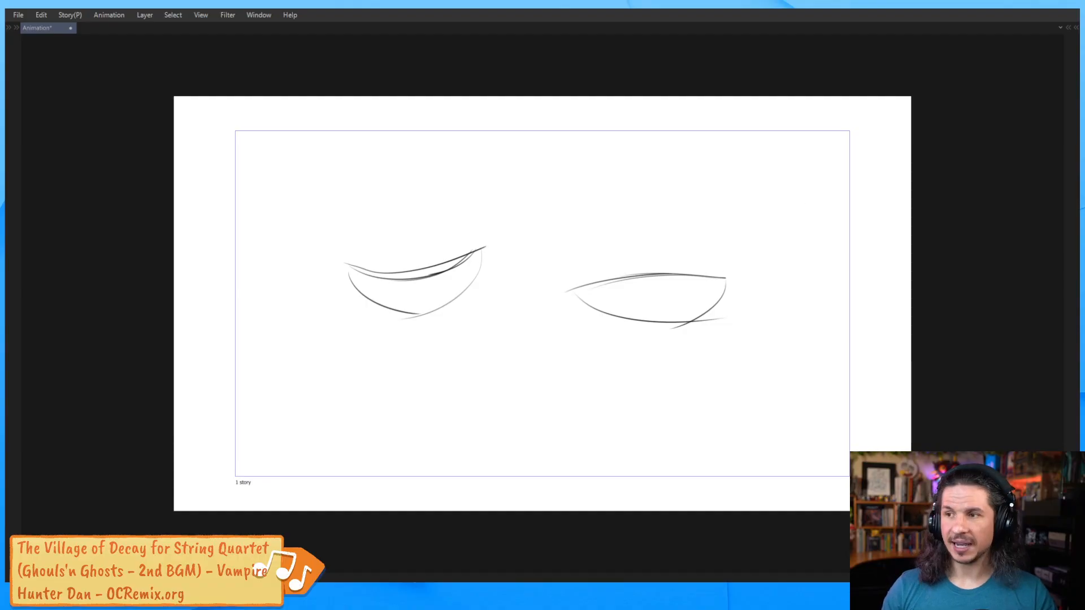
{"action": "left_click", "coordinate": [1026, 17]}
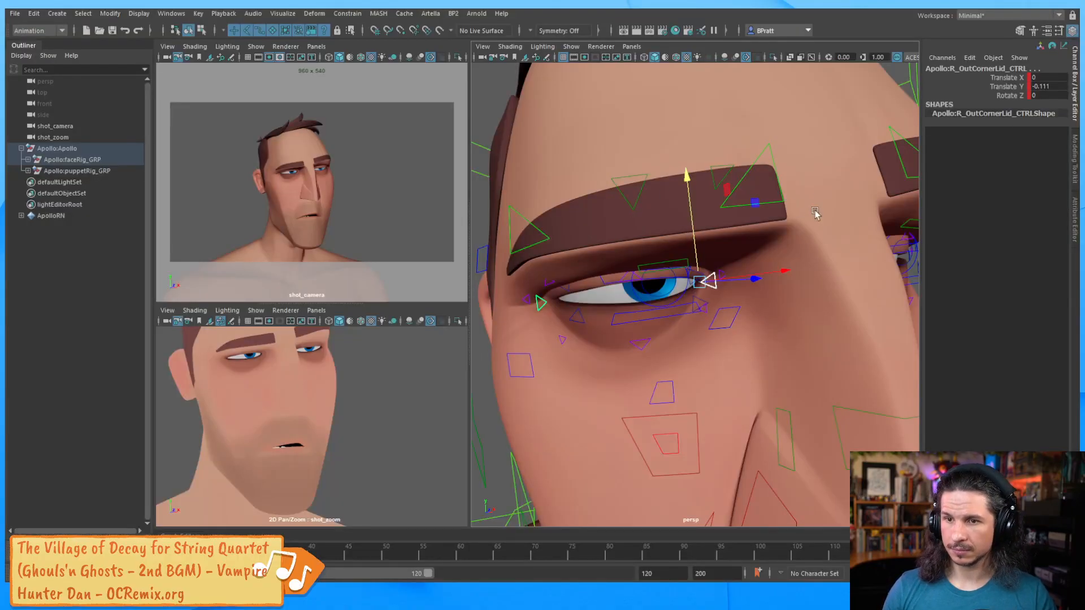
Nudge the middle control of the character's right brow to Translate X about -0.061 and Translate Y about -0.017.
{"action": "left_click_drag", "start_coordinate": [840, 213], "coordinate": [532, 224], "text": "alt"}
{"action": "left_click", "coordinate": [525, 239]}
{"action": "left_click", "coordinate": [600, 227]}
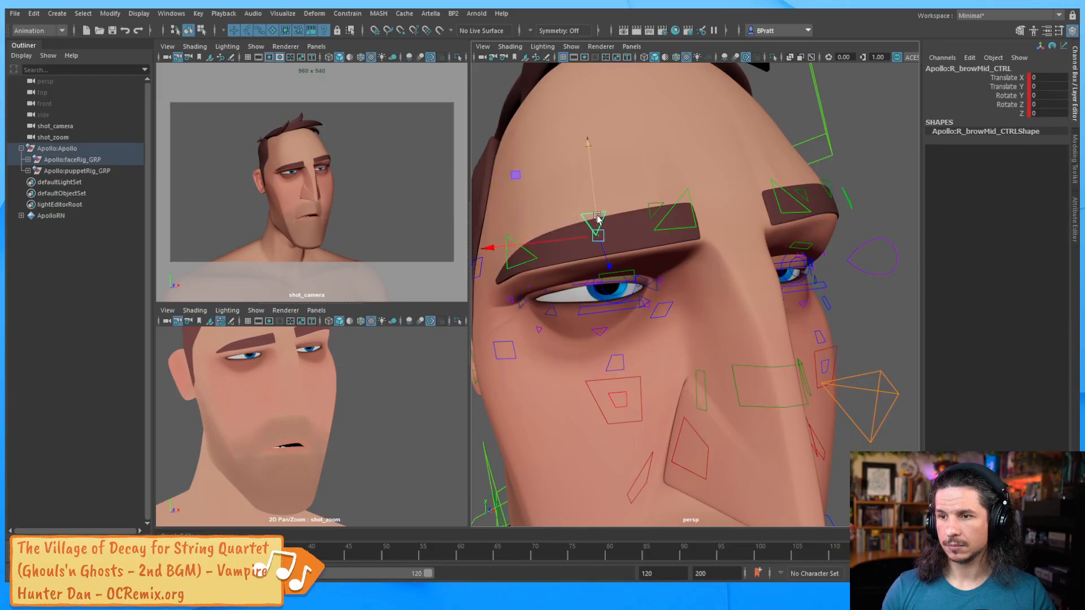
{"action": "middle_click_drag", "start_coordinate": [532, 186], "coordinate": [517, 175]}
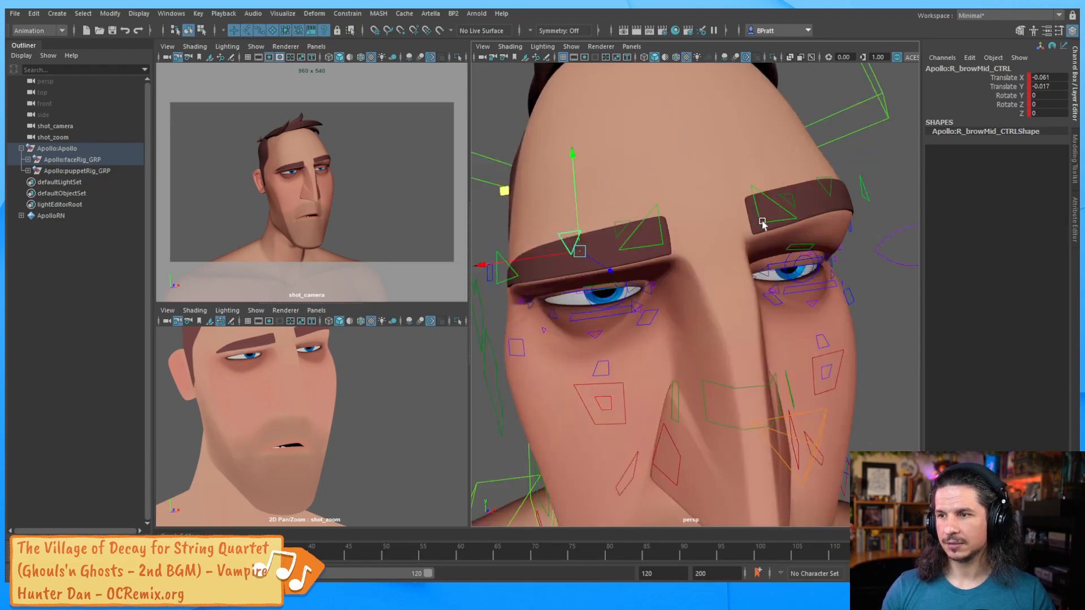
Move the middle control of the character's left brow outward and up to Translate X about 0.379 and Translate Y about 0.182.
{"action": "left_click_drag", "start_coordinate": [762, 221], "coordinate": [701, 220], "text": "alt"}
{"action": "left_click", "coordinate": [804, 183]}
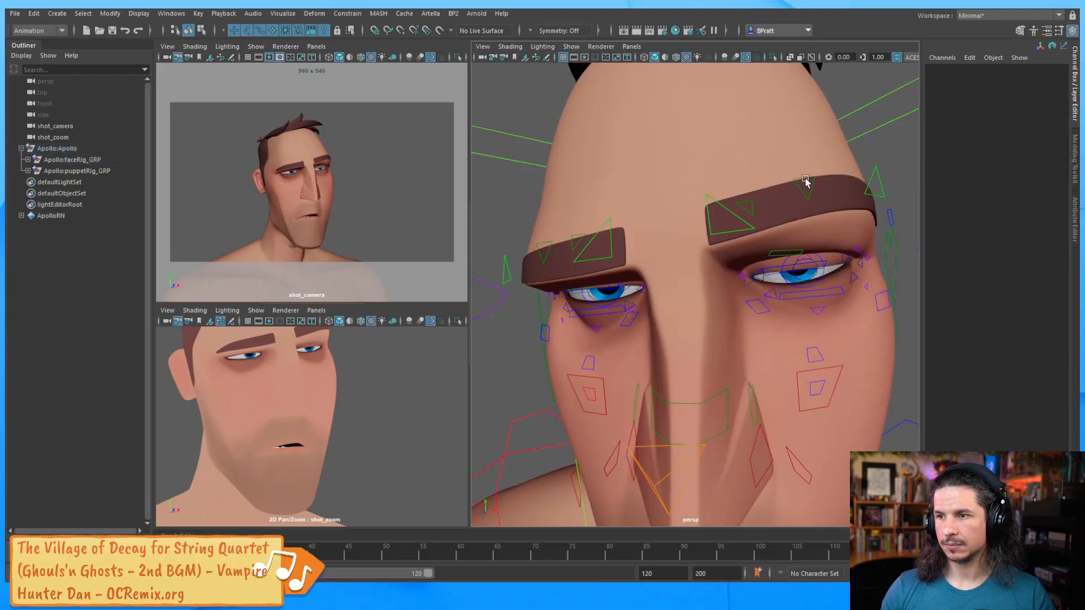
{"action": "left_click", "coordinate": [805, 181]}
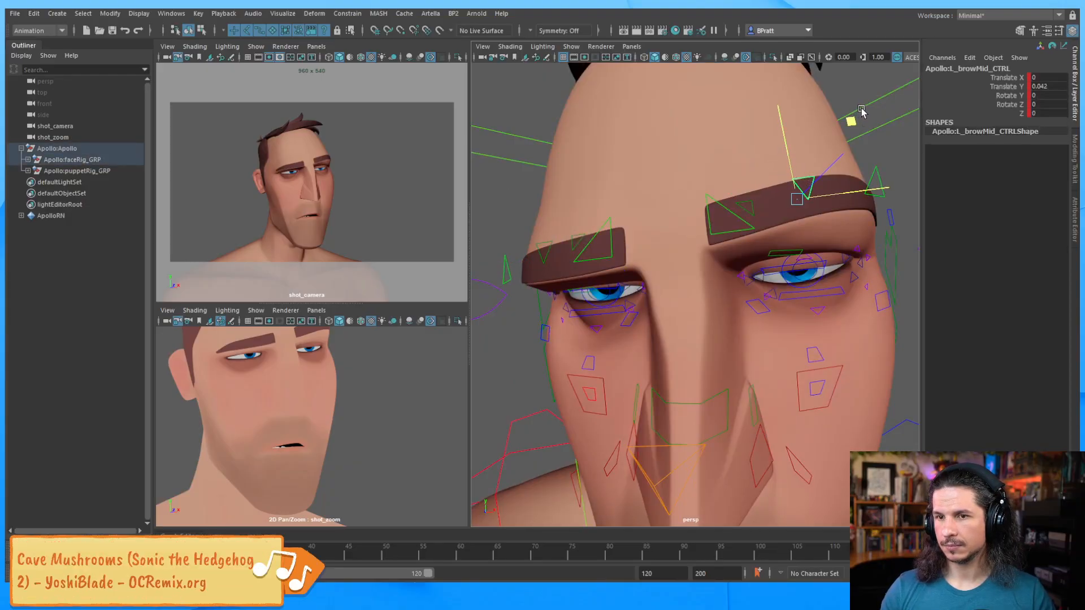
{"action": "mouse_move", "coordinate": [852, 121]}
{"action": "left_mouse_down"}
{"action": "mouse_move", "coordinate": [865, 105]}
{"action": "mouse_move", "coordinate": [867, 116]}
{"action": "left_mouse_up"}
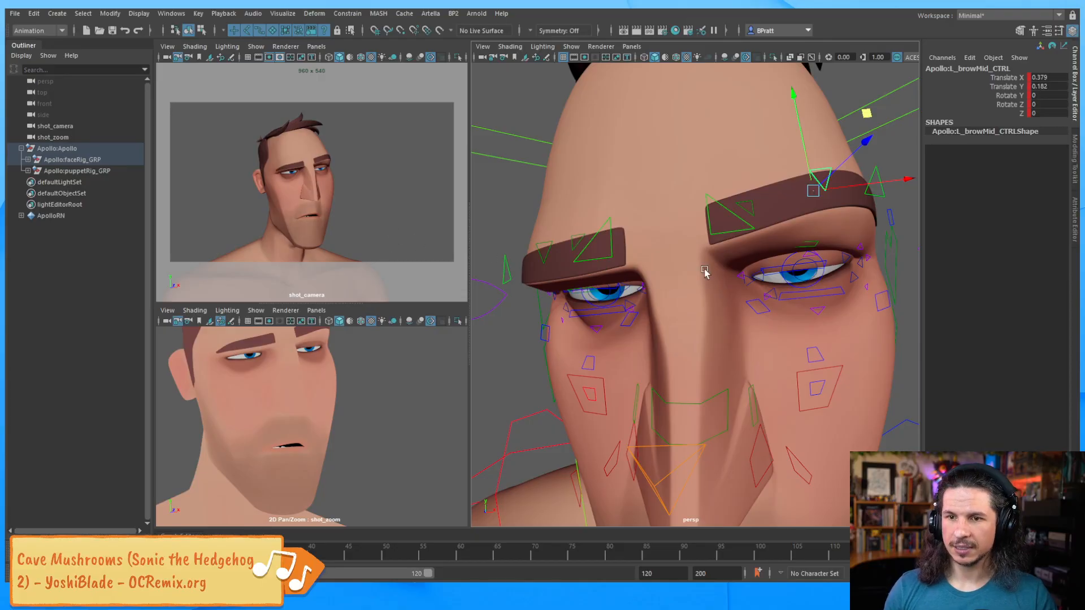
Examine the brows, eyelids and head tilt of the current pose from front and three-quarter angles.
{"action": "scroll", "coordinate": [669, 275], "scroll_direction": "down", "scroll_amount": 3}
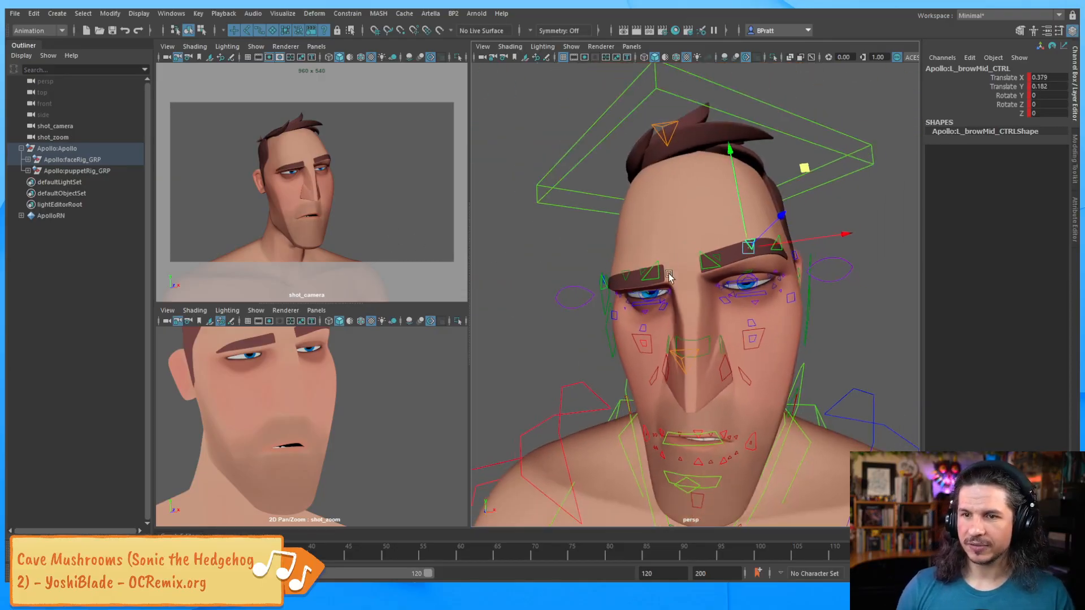
{"action": "left_click_drag", "start_coordinate": [669, 276], "coordinate": [704, 236], "text": "alt"}
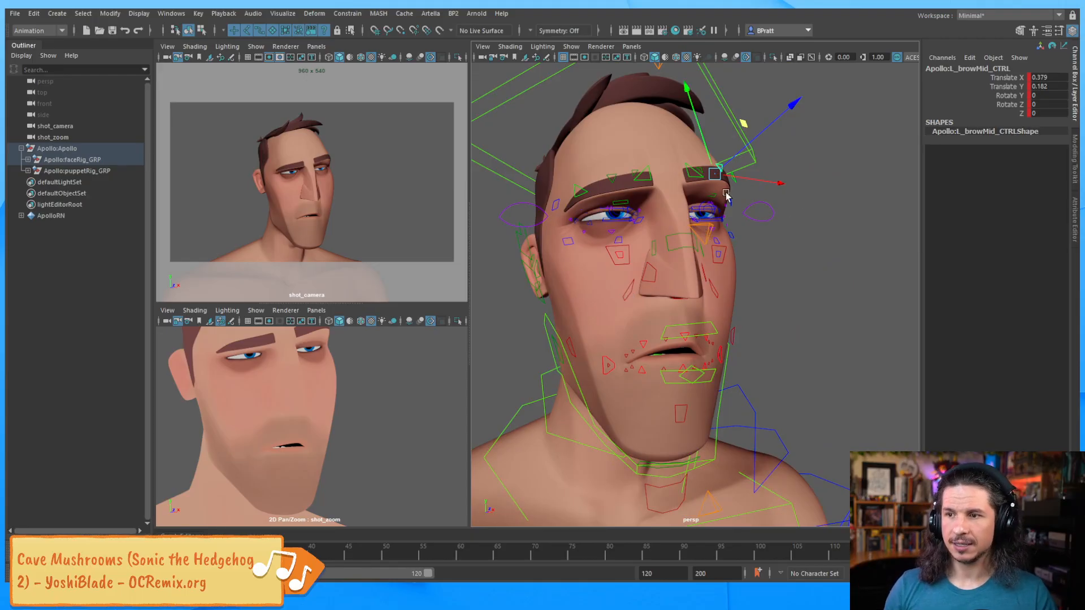
{"action": "left_click", "coordinate": [735, 222]}
{"action": "right_click_drag", "start_coordinate": [735, 221], "coordinate": [629, 240], "text": "alt"}
{"action": "left_click_drag", "start_coordinate": [628, 241], "coordinate": [652, 264], "text": "alt"}
{"action": "key", "text": "F8"}
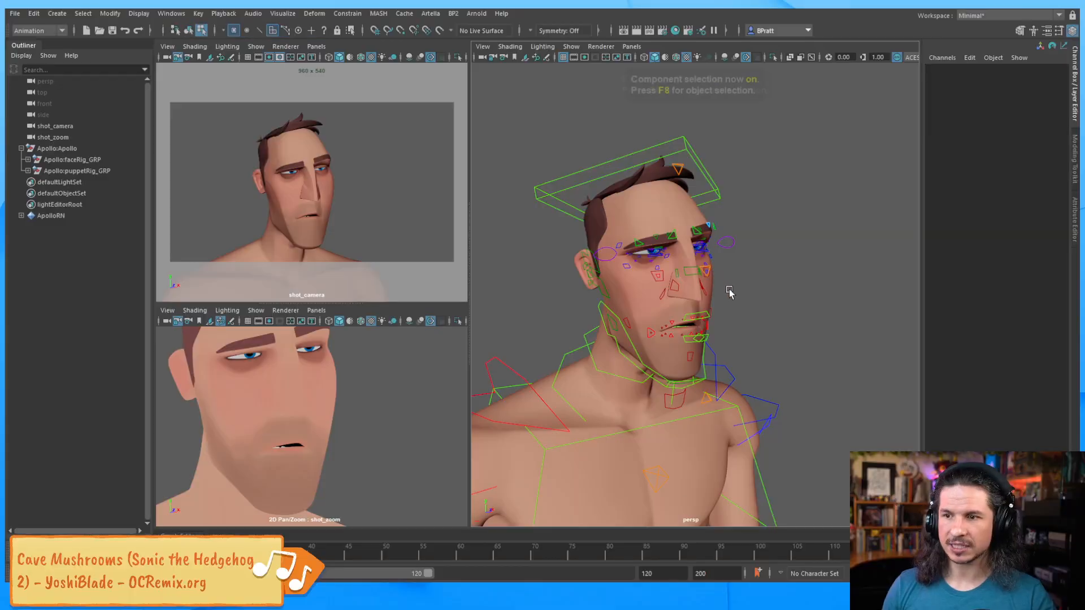
{"action": "key", "text": "F8"}
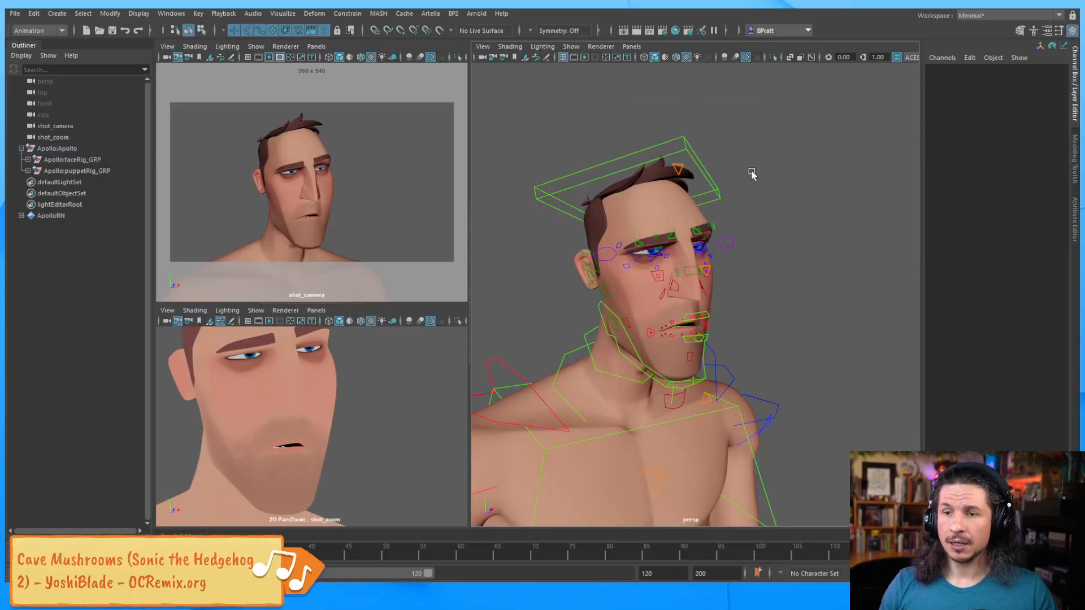
{"action": "left_click_drag", "start_coordinate": [571, 199], "coordinate": [580, 264]}
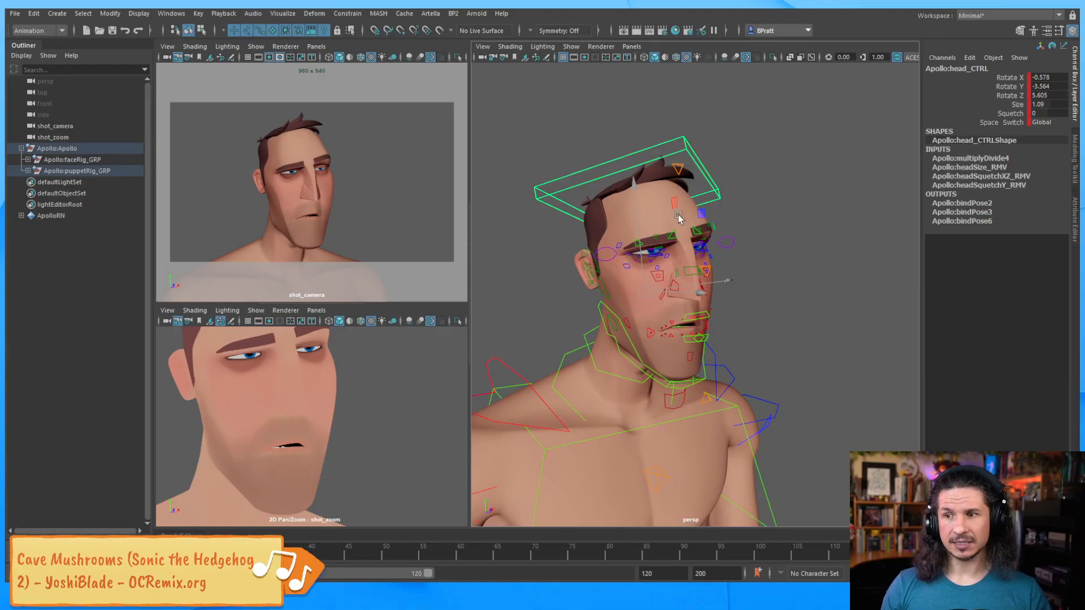
{"action": "left_click_drag", "start_coordinate": [705, 271], "coordinate": [659, 276], "text": "alt"}
{"action": "right_click_drag", "start_coordinate": [659, 276], "coordinate": [786, 259], "text": "alt"}
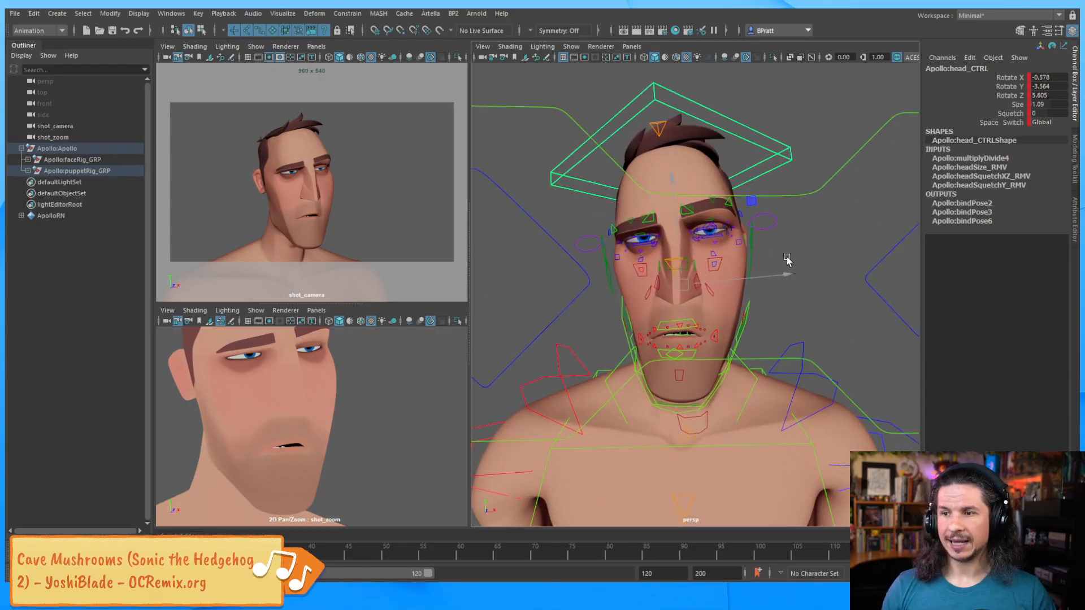
{"action": "left_click_drag", "start_coordinate": [676, 279], "coordinate": [707, 253], "text": "alt"}
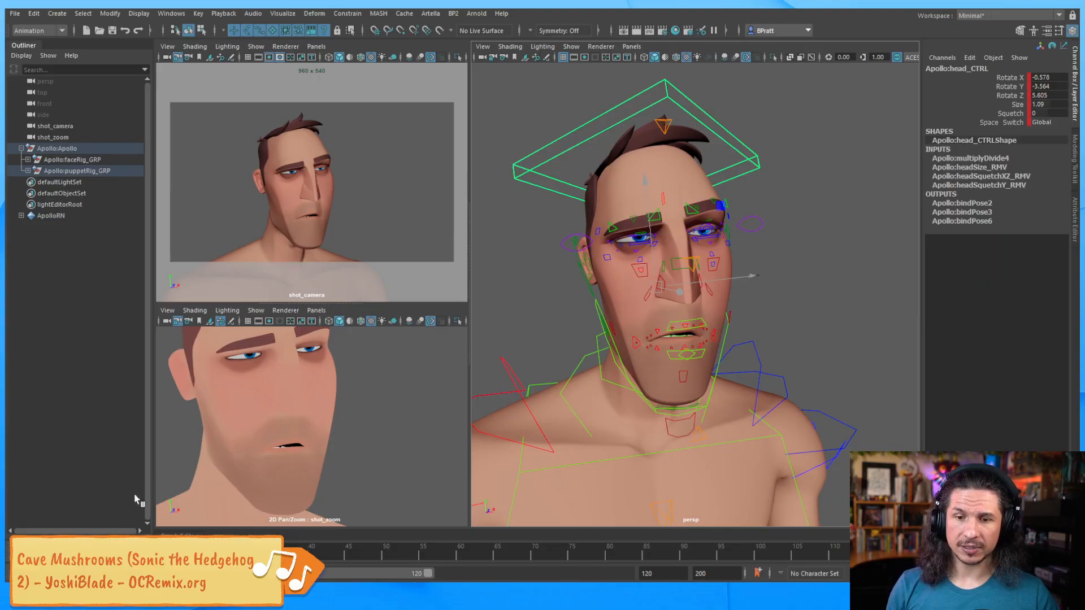
Go to the default pose at the start of the timeline and turn off 2D Pan/Zoom in the shot_zoom view.
{"action": "left_click", "coordinate": [23, 553]}
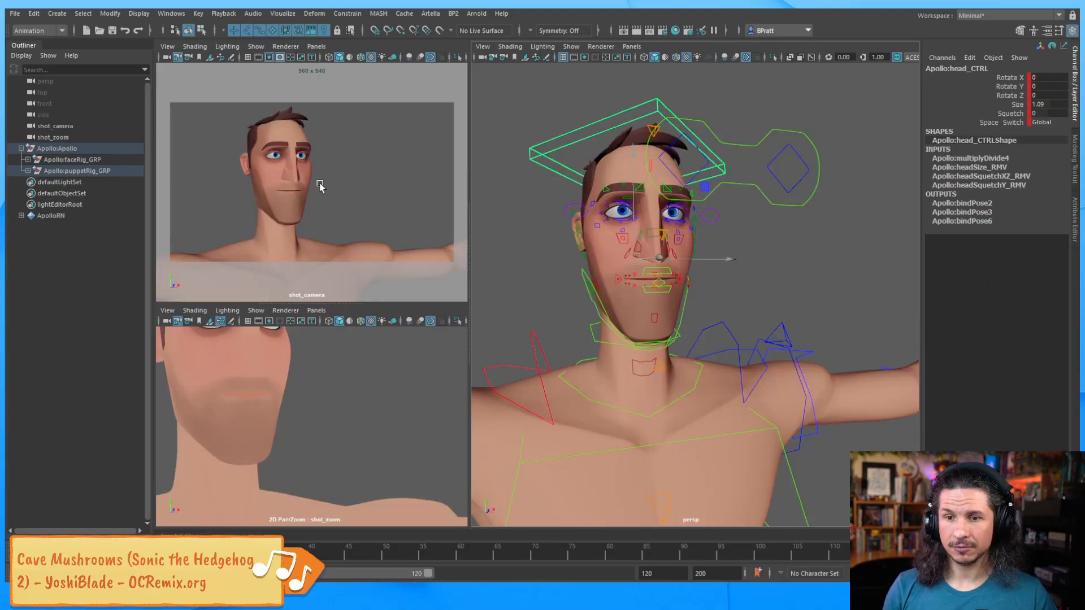
{"action": "left_click", "coordinate": [371, 407]}
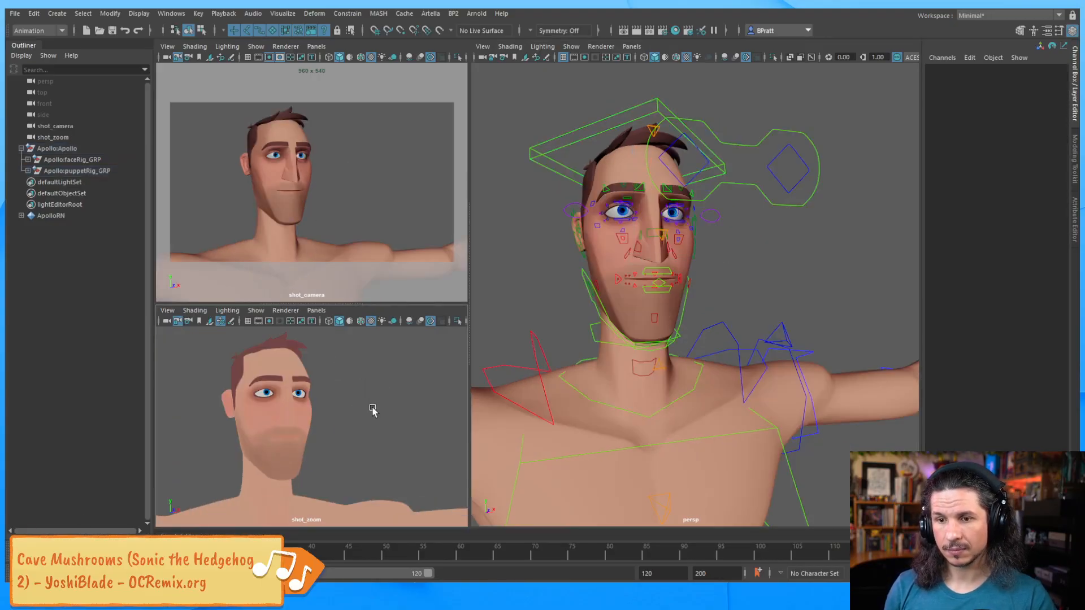
{"action": "left_click_drag", "start_coordinate": [545, 329], "coordinate": [523, 344], "text": "alt"}
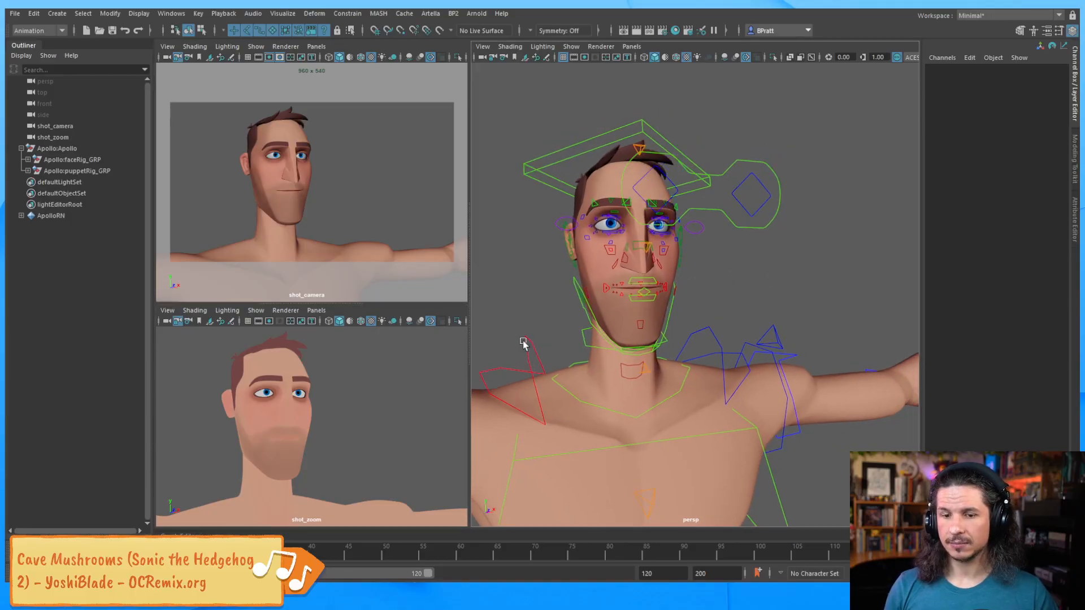
Select the head control and step through the keyed poses in order to review their progression.
{"action": "left_click", "coordinate": [588, 139]}
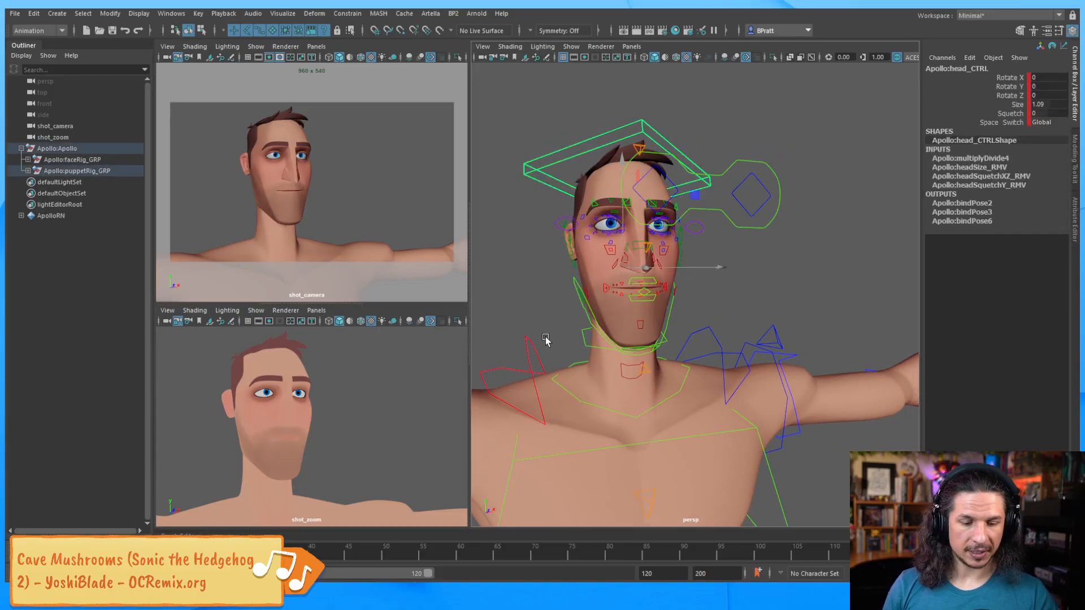
{"action": "key", "text": "f"}
{"action": "key", "text": "comma"}
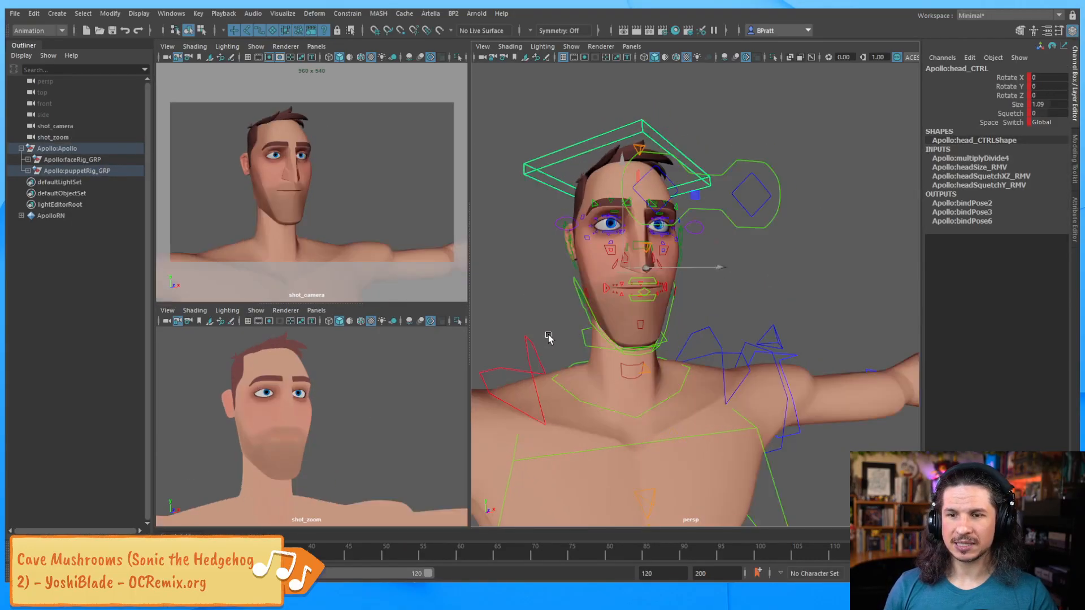
{"action": "key", "text": "period"}
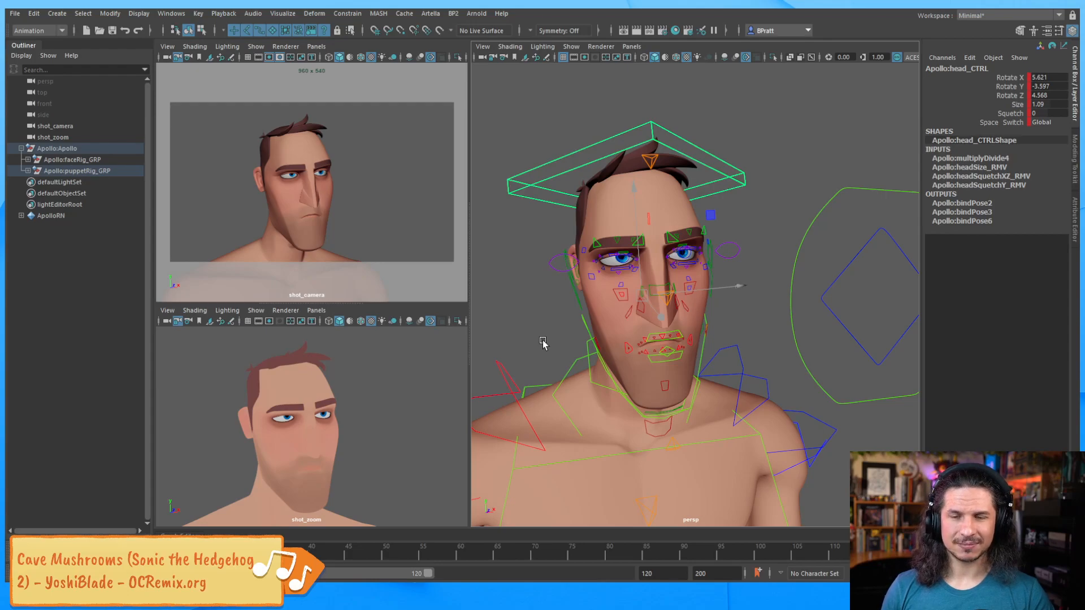
{"action": "key", "text": "period"}
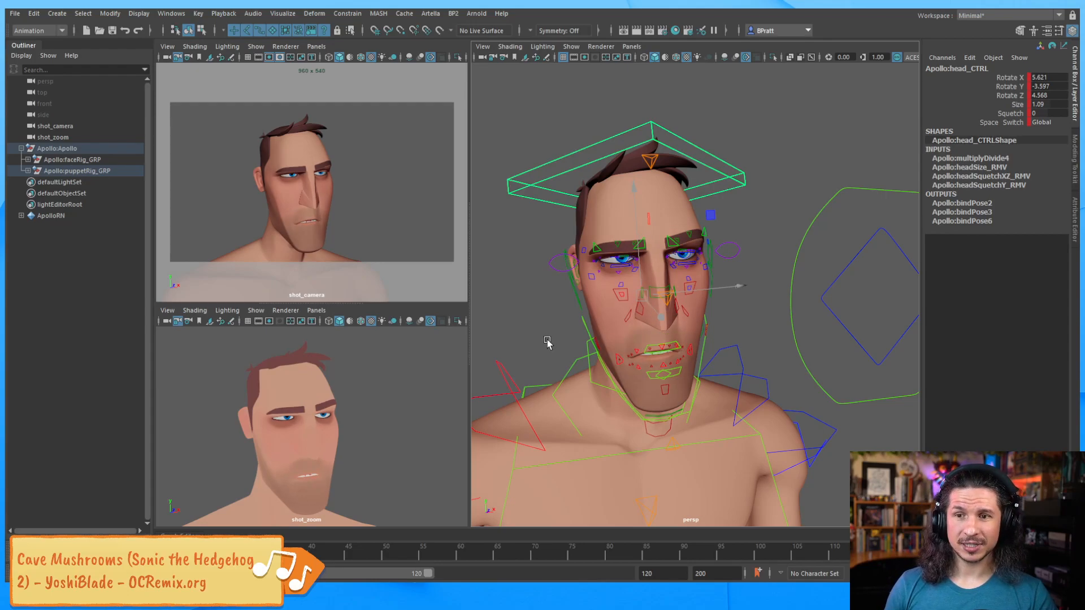
{"action": "key", "text": "period"}
{"action": "key", "text": "period"}
Flip back and forth between the last two keyed poses to compare head tilt, brows and mouth shape.
{"action": "key", "text": "comma"}
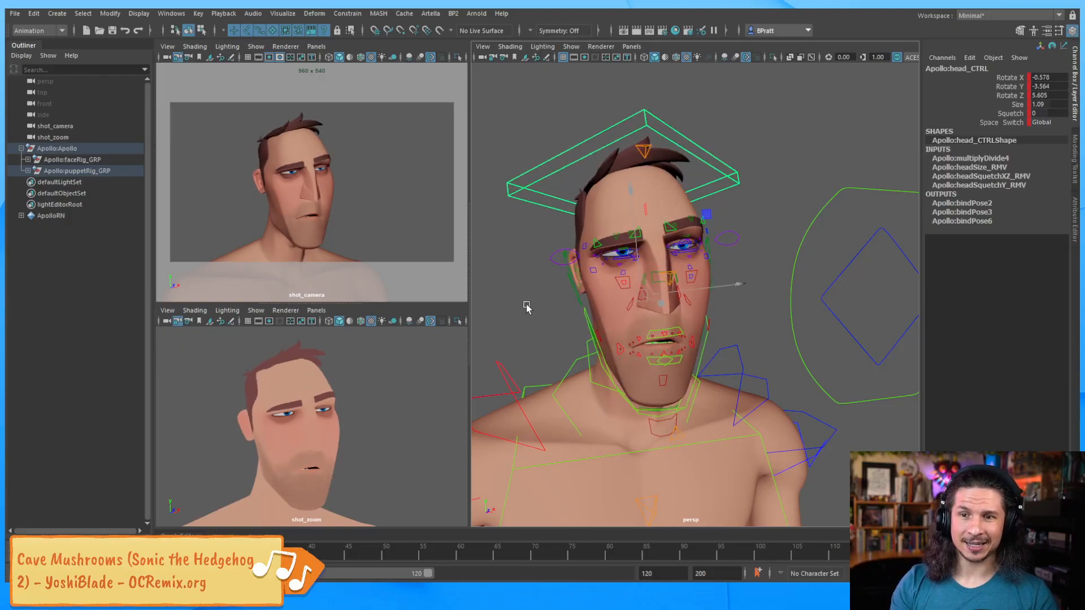
{"action": "key", "text": "period"}
{"action": "key", "text": "comma"}
{"action": "key", "text": "period"}
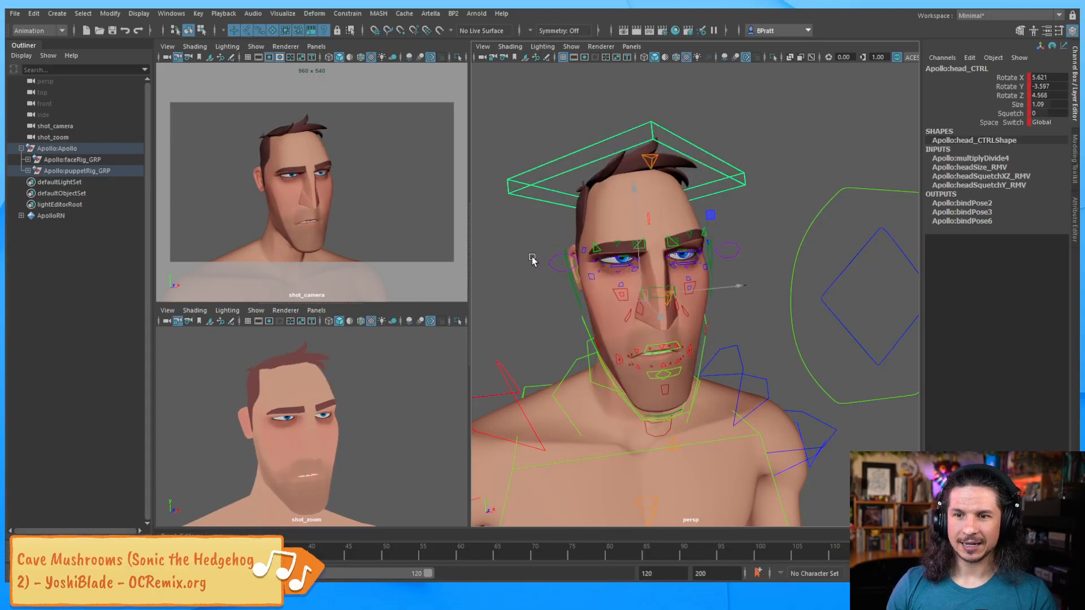
{"action": "key", "text": "comma"}
{"action": "key", "text": "period"}
{"action": "key", "text": "comma"}
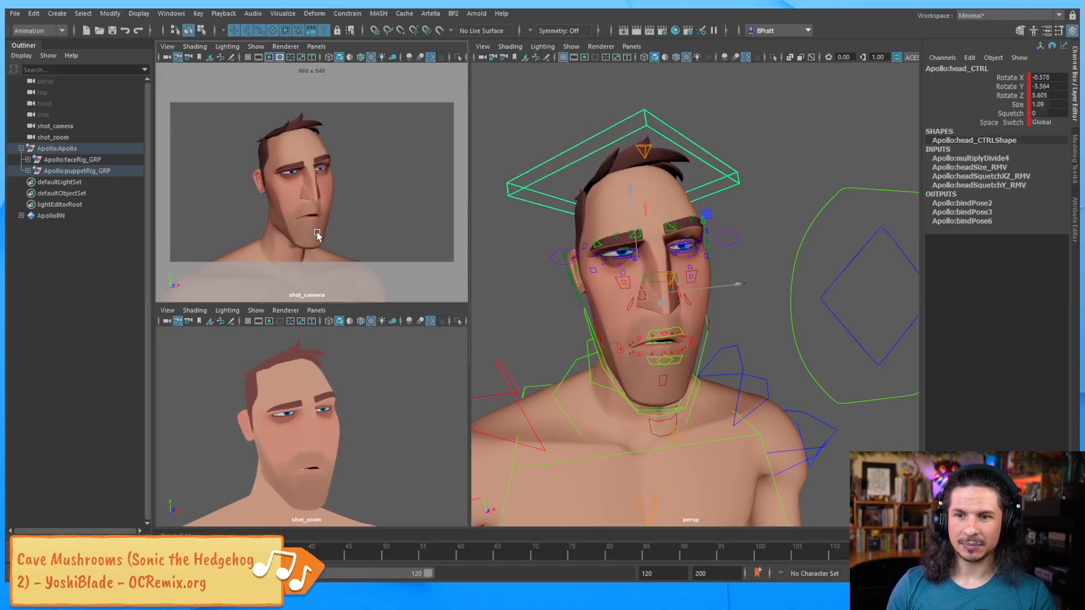
{"action": "key", "text": "period"}
{"action": "key", "text": "comma"}
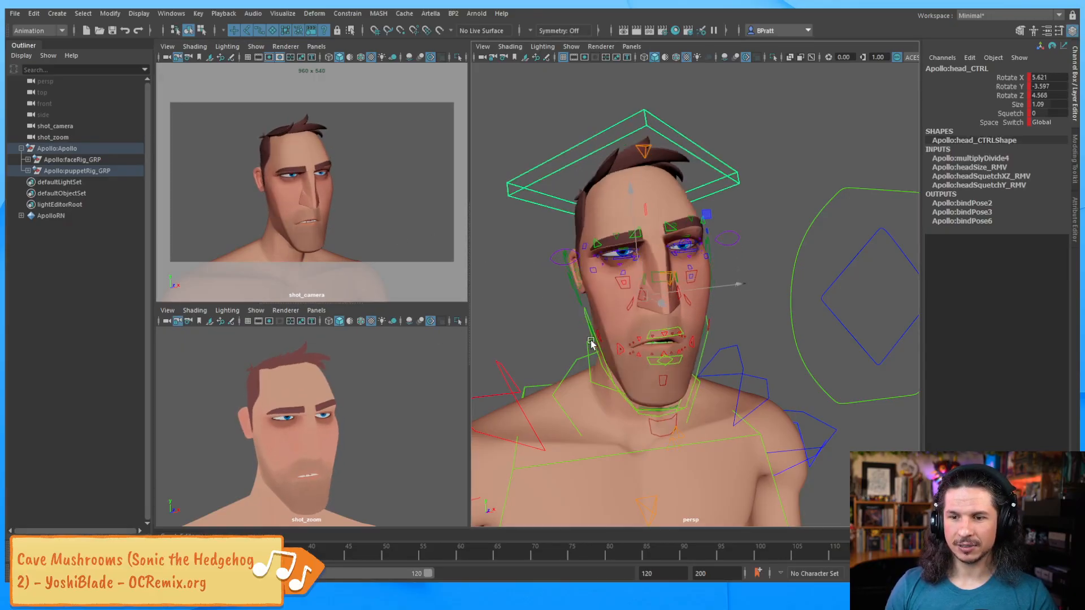
{"action": "key", "text": "period"}
{"action": "key", "text": "comma"}
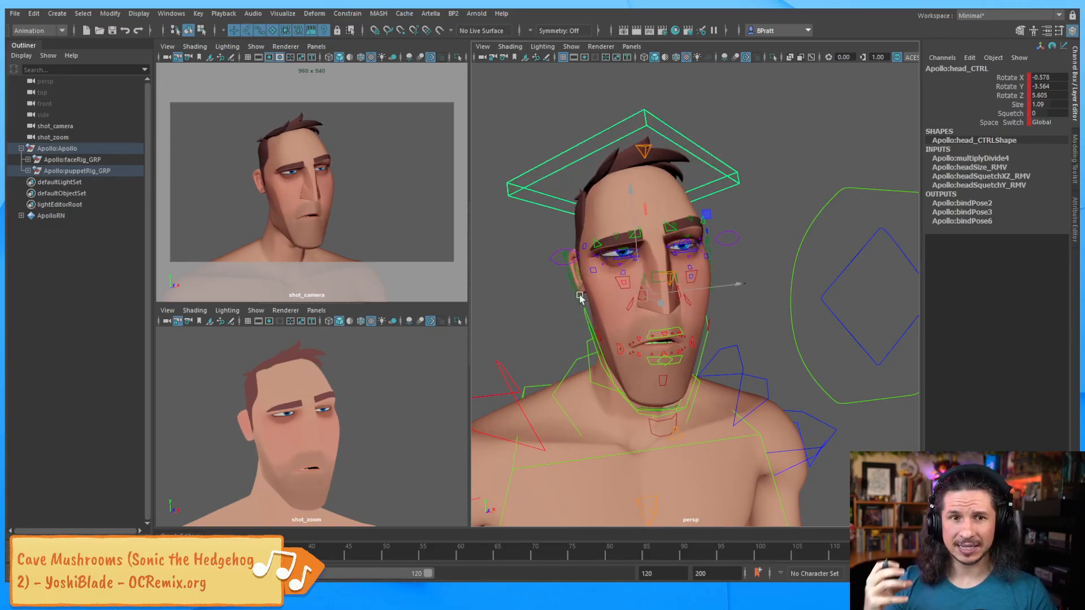
{"action": "key", "text": "period"}
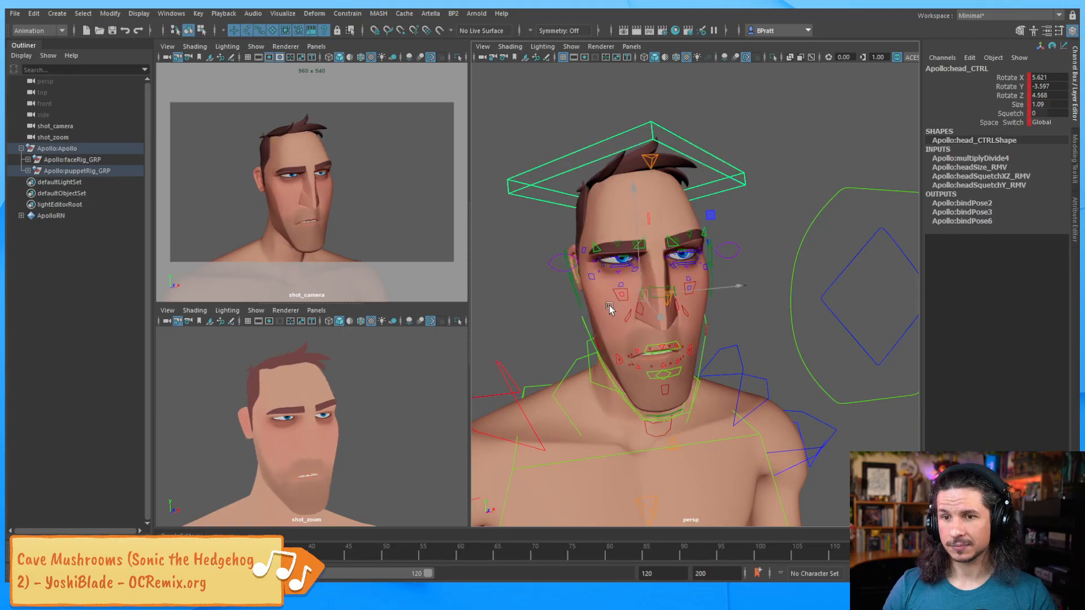
{"action": "key", "text": "comma"}
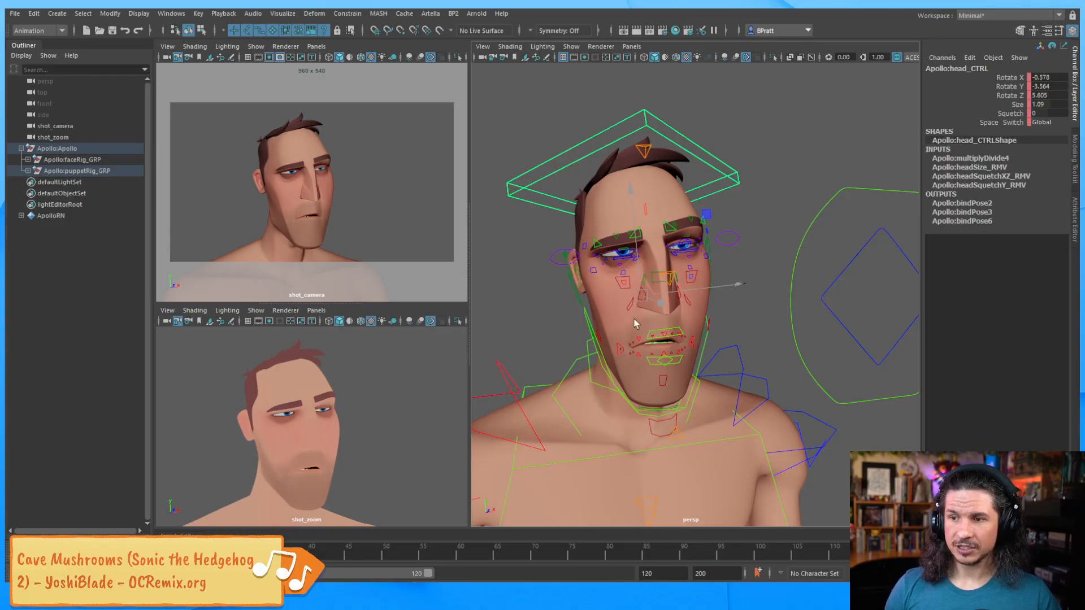
Select all of the character's body and face controls and reset them to the default T-pose.
{"action": "right_click_drag", "start_coordinate": [830, 204], "coordinate": [439, 262], "text": "alt"}
{"action": "right_click_drag", "start_coordinate": [828, 195], "coordinate": [525, 263], "text": "alt"}
{"action": "left_click_drag", "start_coordinate": [846, 184], "coordinate": [627, 455]}
{"action": "key", "text": "alt+r"}
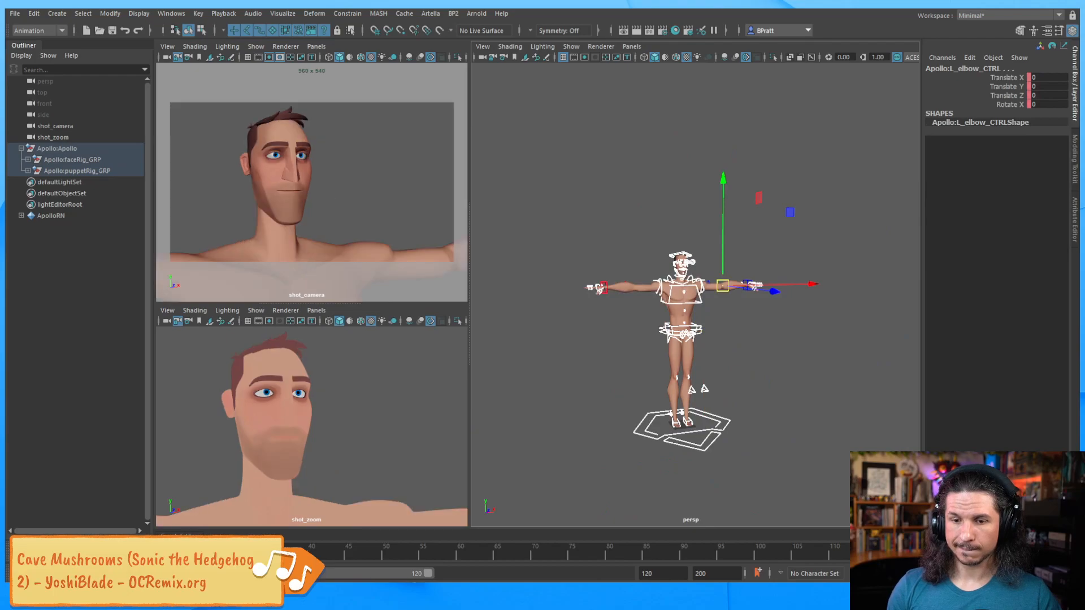
{"action": "key", "text": "ctrl+z"}
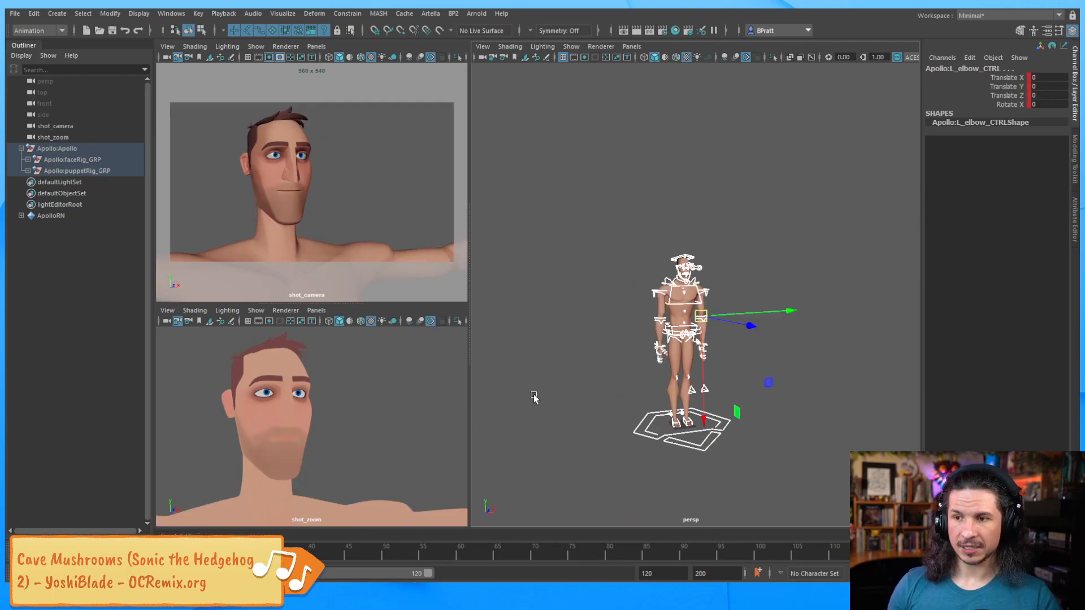
{"action": "key", "text": "ctrl+y"}
{"action": "left_click_drag", "start_coordinate": [668, 338], "coordinate": [633, 356], "text": "alt"}
{"action": "right_click_drag", "start_coordinate": [632, 355], "coordinate": [872, 313], "text": "alt"}
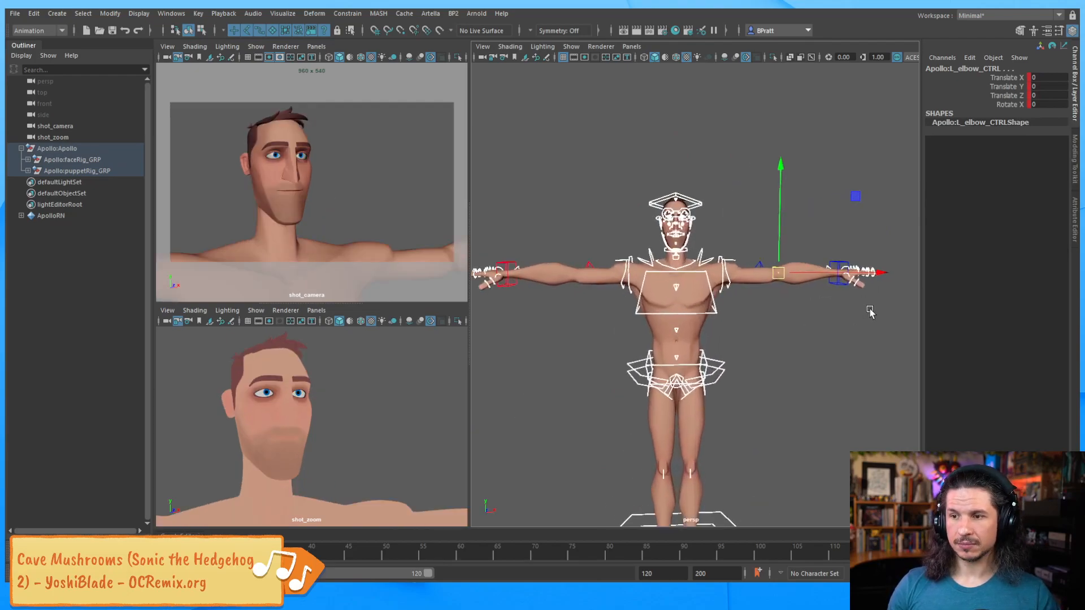
{"action": "left_click_drag", "start_coordinate": [872, 313], "coordinate": [739, 346], "text": "alt"}
{"action": "right_click_drag", "start_coordinate": [739, 346], "coordinate": [796, 331], "text": "alt"}
{"action": "left_click_drag", "start_coordinate": [703, 346], "coordinate": [735, 349], "text": "alt"}
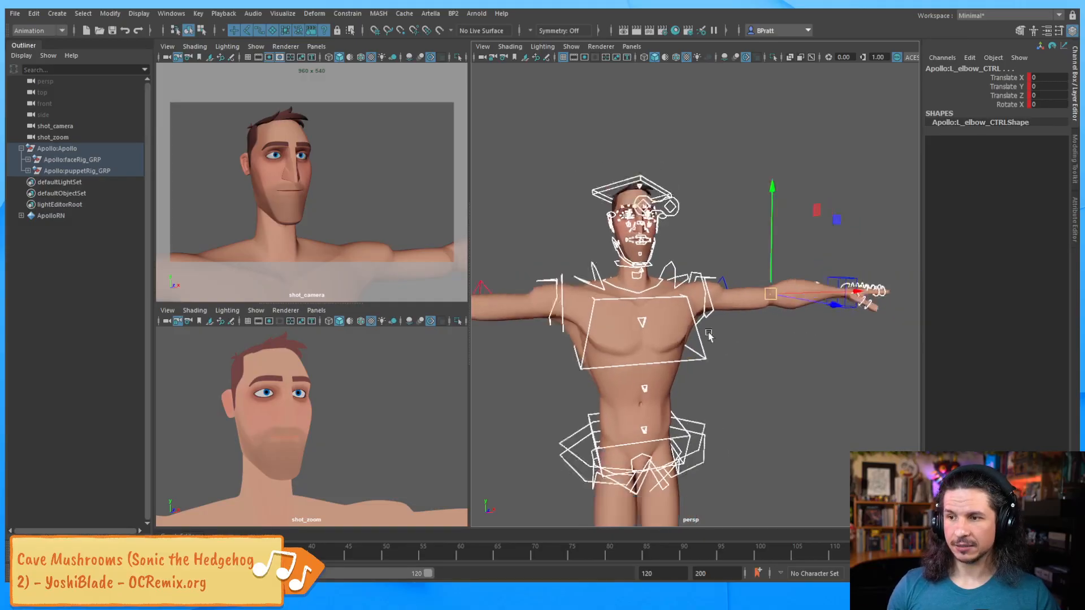
Switch both of the character's arms to FK by setting IKFK to 0 on the arm spacer controls.
{"action": "right_click_drag", "start_coordinate": [735, 349], "coordinate": [662, 336], "text": "alt"}
{"action": "left_click_drag", "start_coordinate": [549, 332], "coordinate": [641, 364], "text": "alt"}
{"action": "left_click", "coordinate": [524, 405]}
{"action": "left_click_drag", "start_coordinate": [526, 404], "coordinate": [591, 356], "text": "alt"}
{"action": "left_click_drag", "start_coordinate": [590, 263], "coordinate": [594, 282], "text": "alt"}
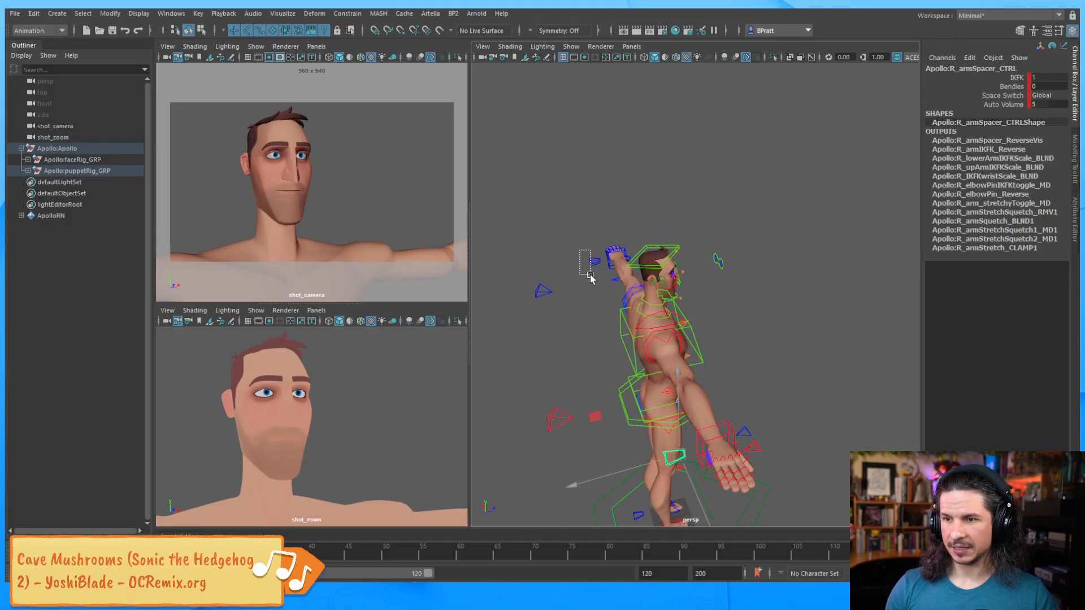
{"action": "left_click", "coordinate": [672, 455]}
{"action": "left_click", "coordinate": [1045, 78]}
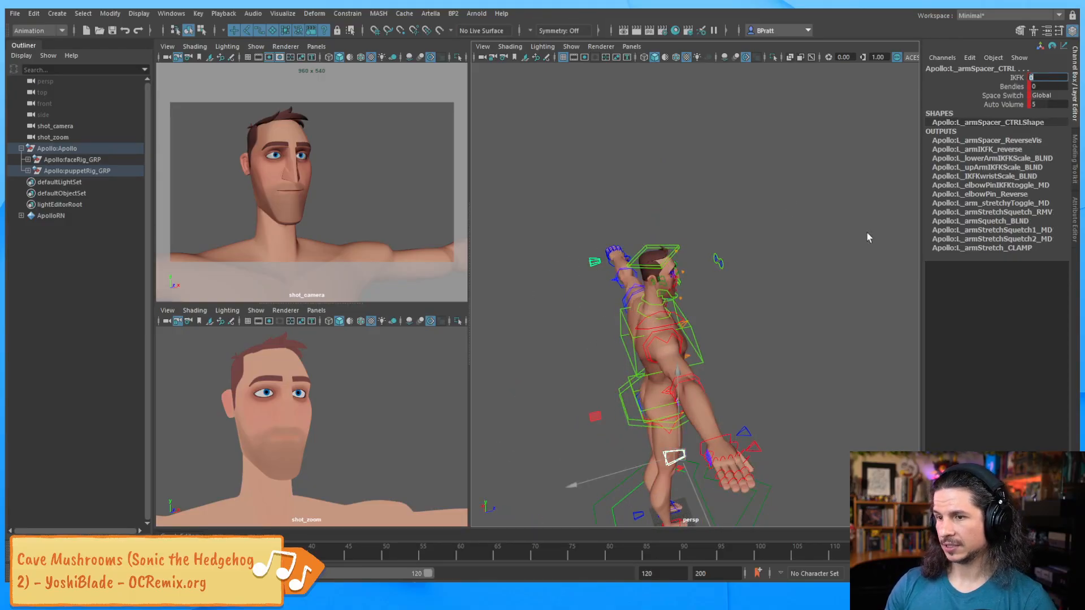
{"action": "key", "text": "Return"}
Select all of the character's rig controls and go to the start of the timeline.
{"action": "scroll", "coordinate": [775, 317], "scroll_direction": "down", "scroll_amount": 5}
{"action": "left_click_drag", "start_coordinate": [857, 223], "coordinate": [565, 416]}
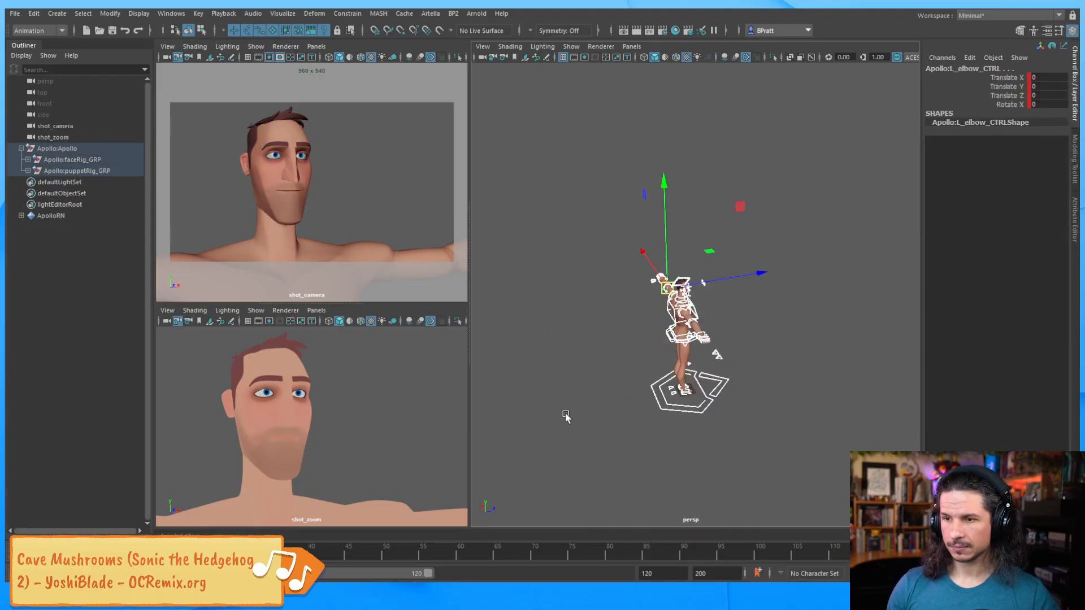
{"action": "left_click", "coordinate": [169, 553]}
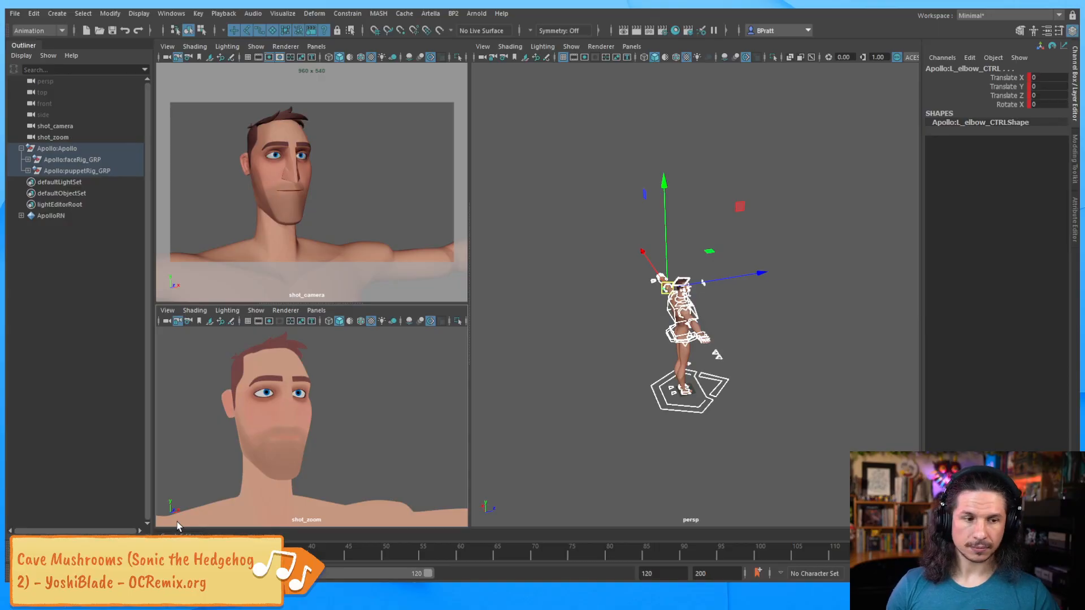
Rotate both upper-arm FK controls down to the character's sides, with Rotate Z at about -86.7.
{"action": "left_click_drag", "start_coordinate": [726, 326], "coordinate": [591, 356], "text": "alt"}
{"action": "right_click_drag", "start_coordinate": [591, 356], "coordinate": [773, 336], "text": "alt"}
{"action": "middle_click_drag", "start_coordinate": [774, 336], "coordinate": [814, 339], "text": "alt"}
{"action": "right_click_drag", "start_coordinate": [644, 362], "coordinate": [712, 367], "text": "alt"}
{"action": "left_click_drag", "start_coordinate": [711, 367], "coordinate": [709, 346], "text": "alt"}
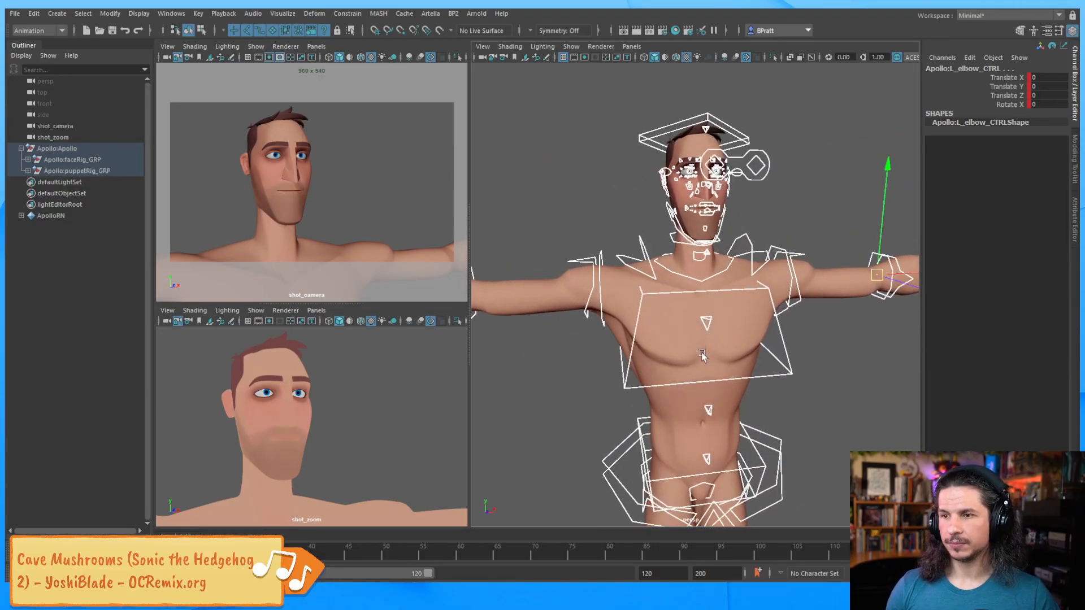
{"action": "left_click", "coordinate": [589, 275]}
{"action": "left_click_drag", "start_coordinate": [815, 244], "coordinate": [709, 304]}
{"action": "key", "text": "e"}
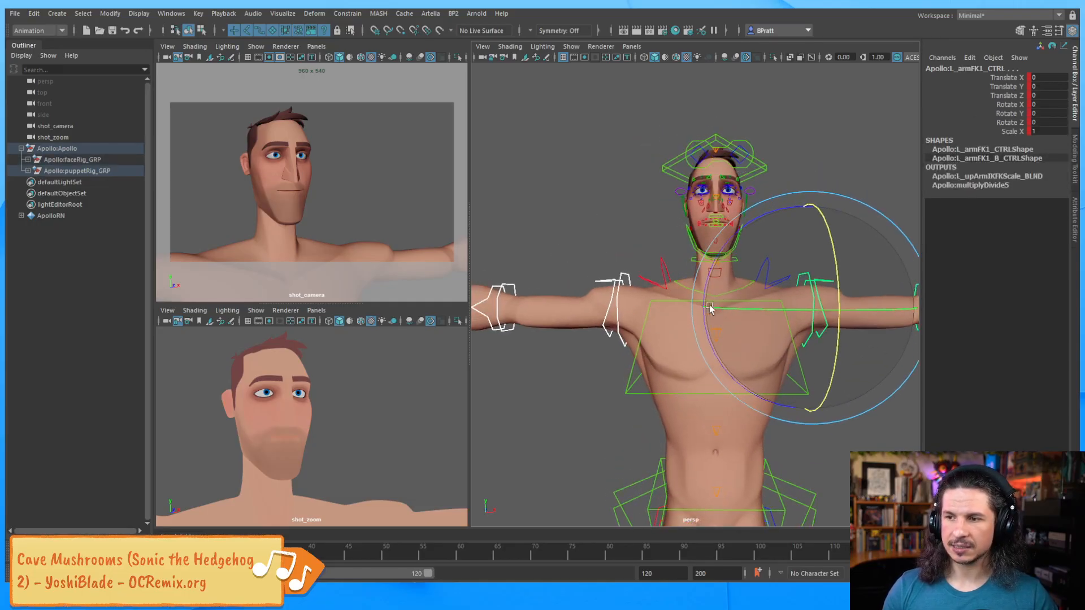
{"action": "left_click_drag", "start_coordinate": [730, 237], "coordinate": [895, 215]}
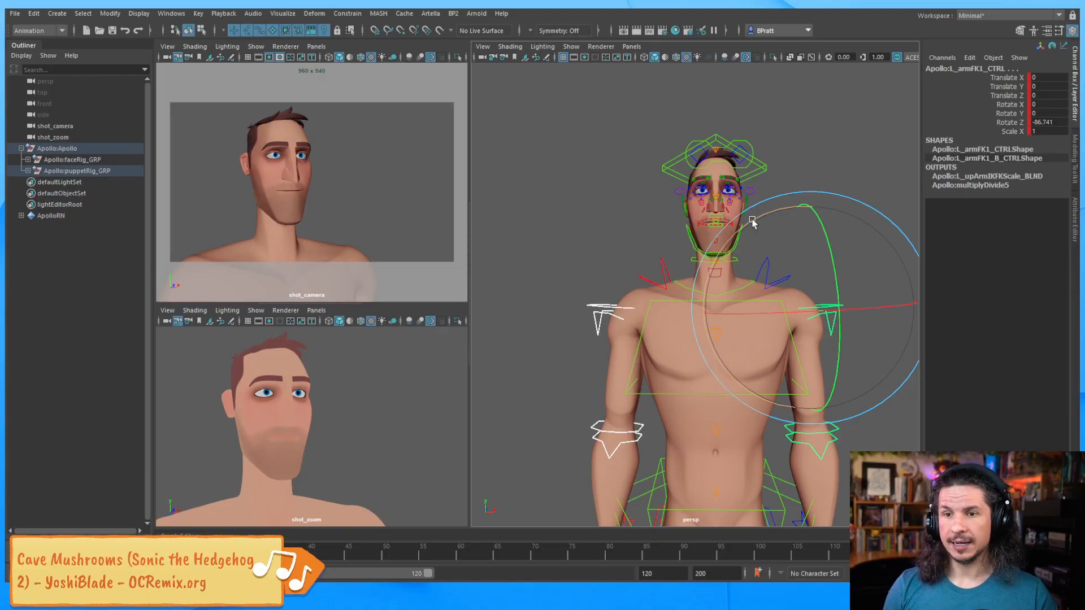
{"action": "left_click", "coordinate": [752, 222]}
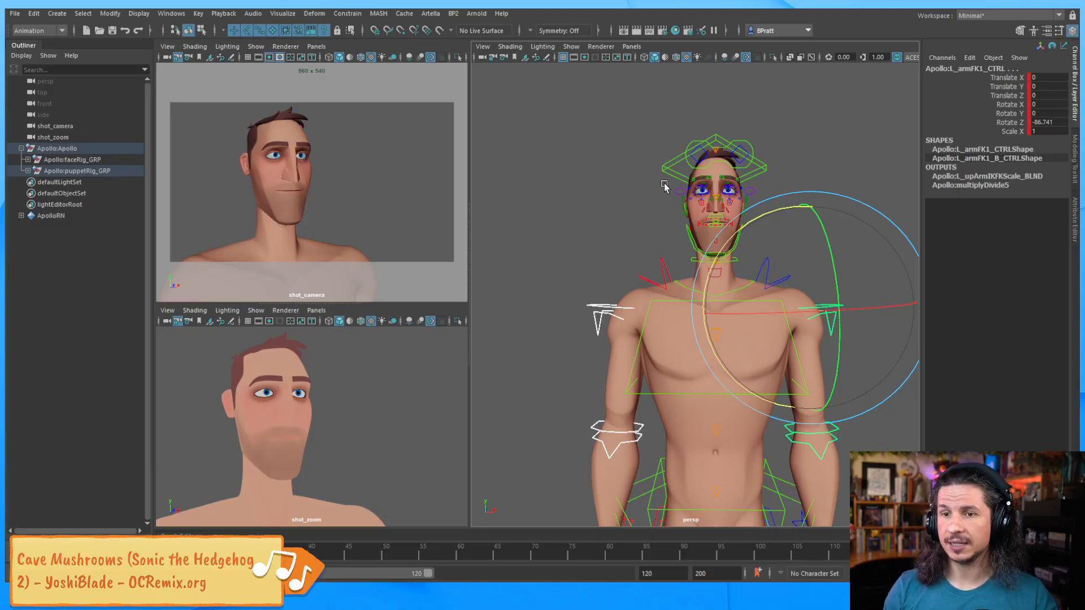
Rotate both shoulder controls slightly back and down, with Rotate Y at about 4.6 and Rotate Z at about -3.
{"action": "left_click_drag", "start_coordinate": [645, 253], "coordinate": [678, 297], "text": "alt"}
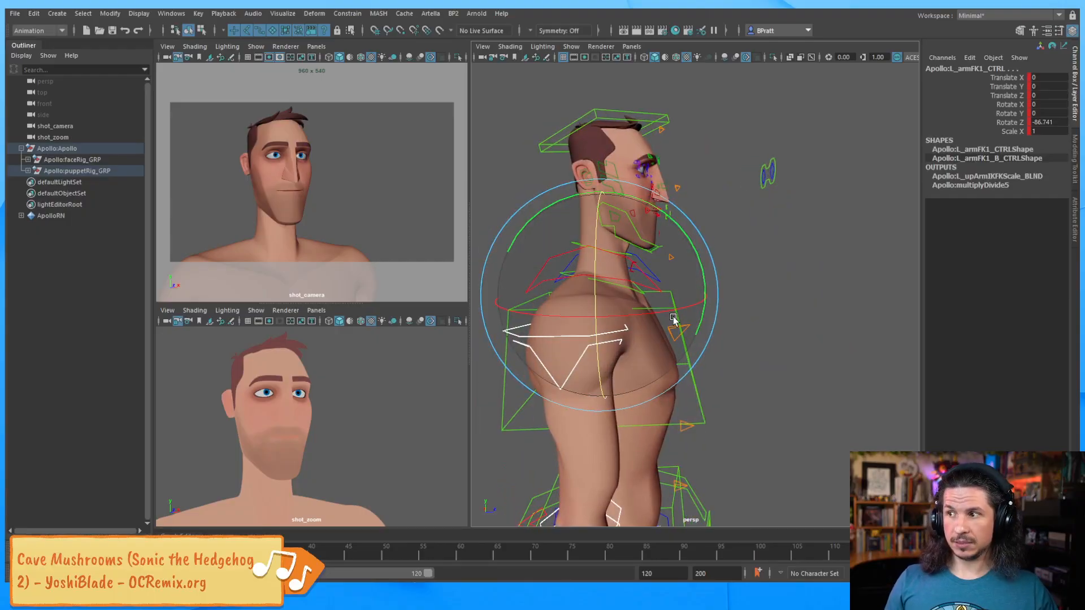
{"action": "left_click", "coordinate": [790, 238]}
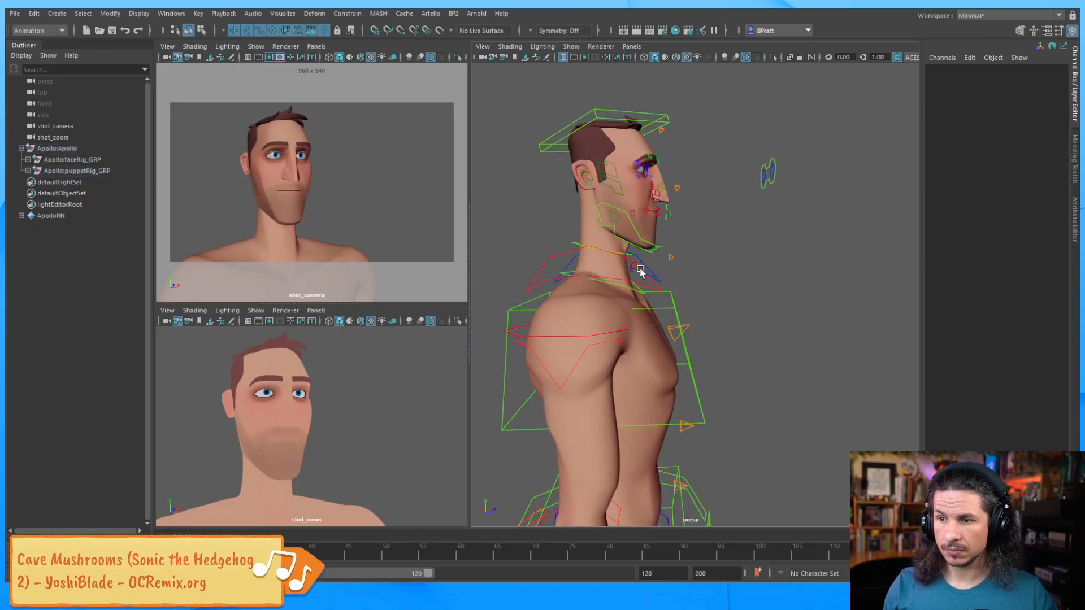
{"action": "left_click", "coordinate": [651, 271]}
{"action": "left_click_drag", "start_coordinate": [694, 329], "coordinate": [701, 334]}
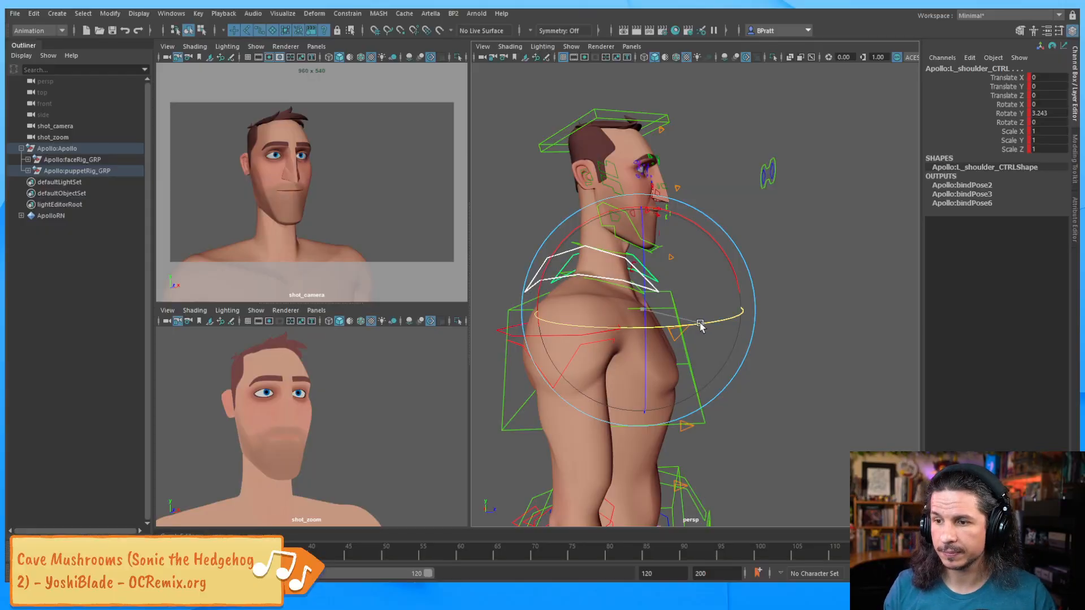
{"action": "left_click_drag", "start_coordinate": [696, 327], "coordinate": [711, 323]}
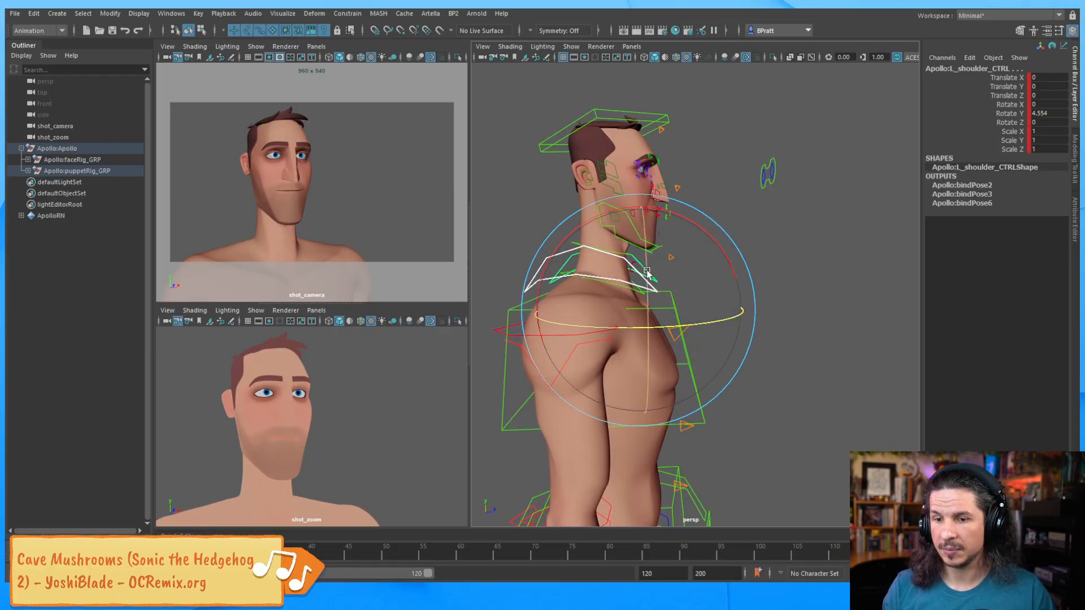
{"action": "left_click_drag", "start_coordinate": [647, 271], "coordinate": [644, 298]}
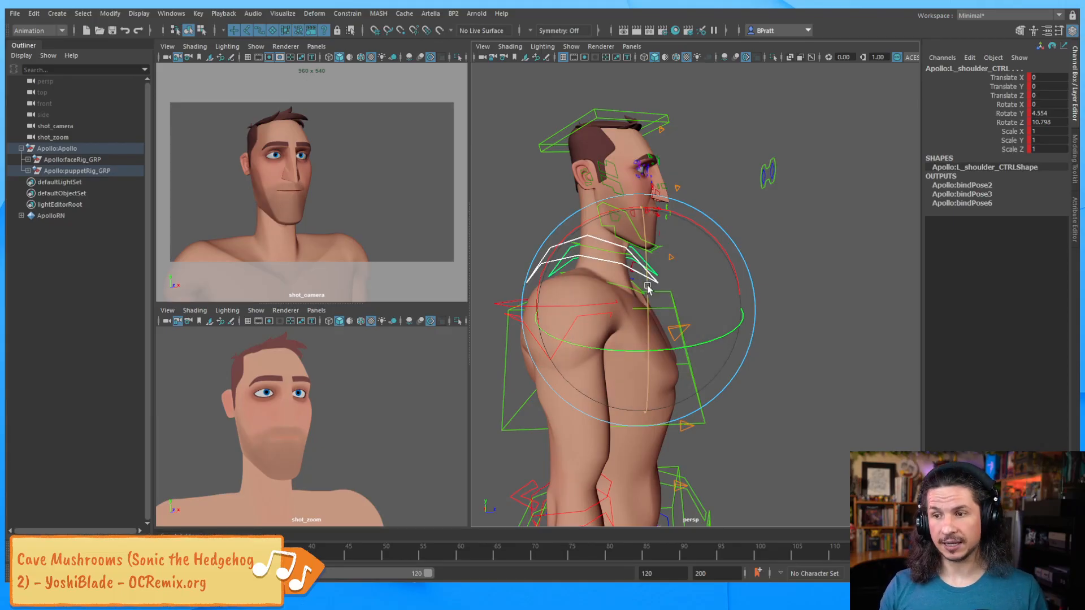
{"action": "mouse_move", "coordinate": [643, 337]}
{"action": "left_mouse_down"}
{"action": "mouse_move", "coordinate": [643, 288]}
{"action": "mouse_move", "coordinate": [646, 327]}
{"action": "left_mouse_up"}
{"action": "left_click", "coordinate": [698, 319]}
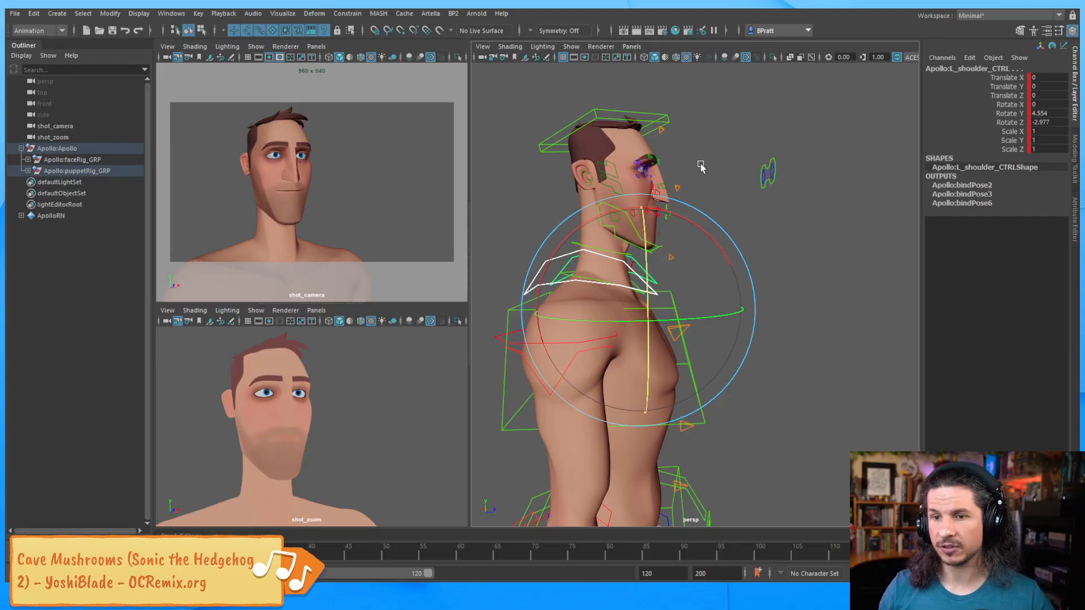
Tilt the neck base control slightly forward, with Rotate X at about 4.2.
{"action": "left_click_drag", "start_coordinate": [673, 232], "coordinate": [693, 235], "text": "alt"}
{"action": "left_click", "coordinate": [564, 254]}
{"action": "left_click_drag", "start_coordinate": [564, 254], "coordinate": [566, 284], "text": "alt"}
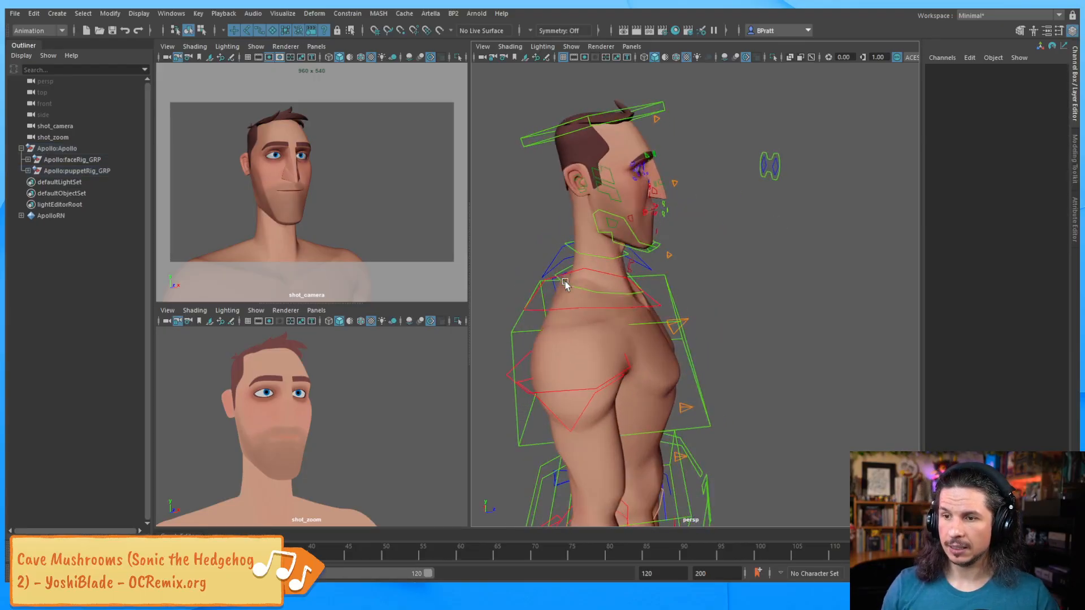
{"action": "left_click", "coordinate": [565, 283]}
{"action": "left_click_drag", "start_coordinate": [680, 247], "coordinate": [686, 255]}
{"action": "mouse_move", "coordinate": [684, 253]}
{"action": "left_mouse_down"}
{"action": "mouse_move", "coordinate": [669, 271]}
{"action": "mouse_move", "coordinate": [673, 258]}
{"action": "left_mouse_up"}
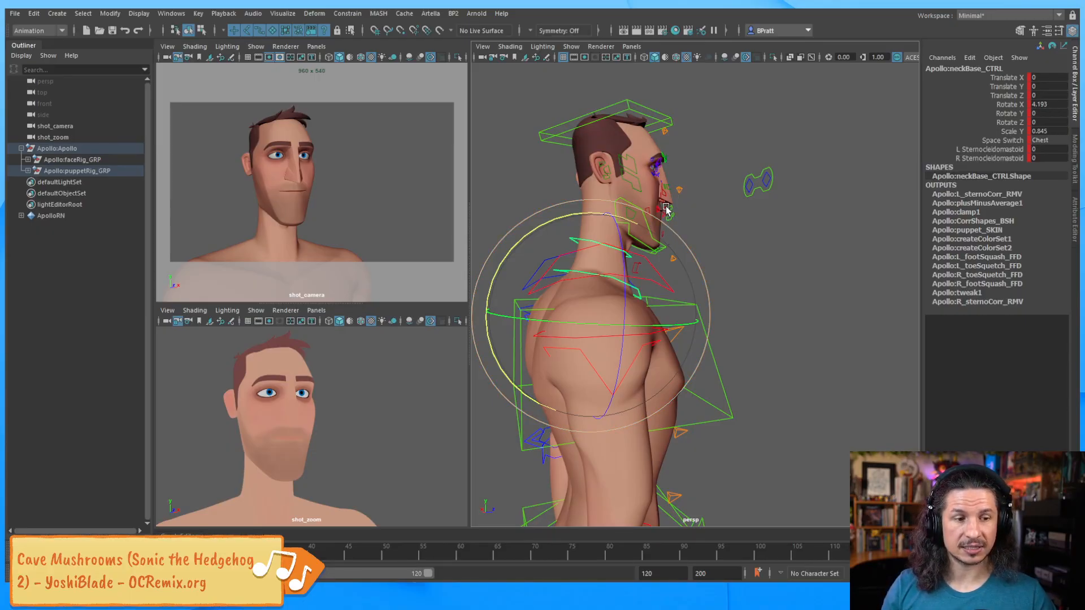
Examine the relaxed neck, shoulders and face from the side, three-quarter and front views.
{"action": "left_click_drag", "start_coordinate": [718, 260], "coordinate": [609, 238], "text": "alt"}
{"action": "right_click_drag", "start_coordinate": [670, 258], "coordinate": [778, 235], "text": "alt"}
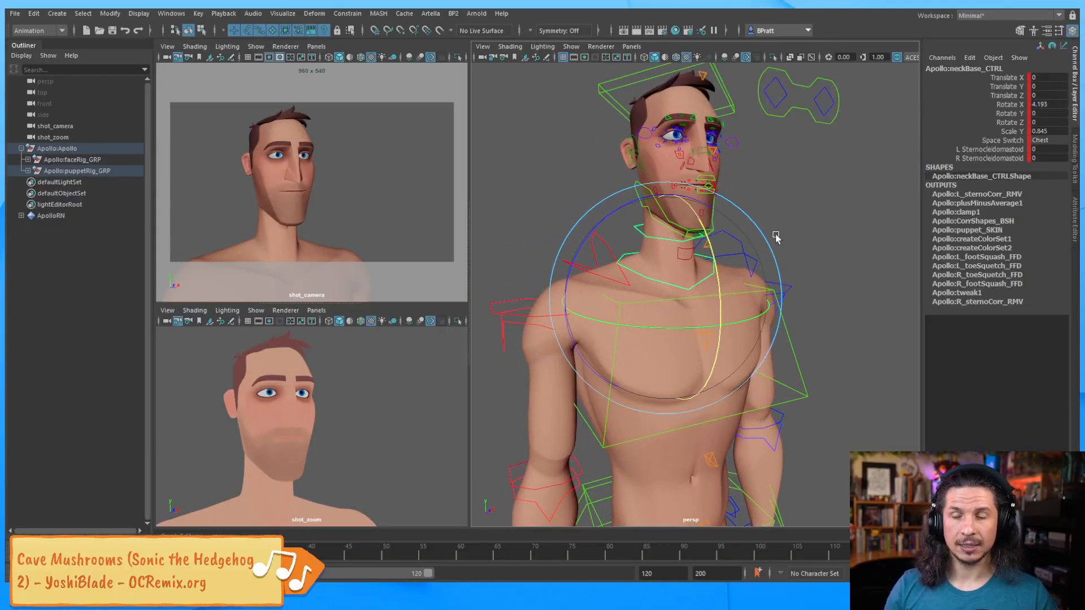
{"action": "middle_click_drag", "start_coordinate": [729, 240], "coordinate": [688, 300], "text": "alt"}
{"action": "right_click_drag", "start_coordinate": [688, 300], "coordinate": [740, 266], "text": "alt"}
{"action": "key", "text": "q"}
{"action": "left_click_drag", "start_coordinate": [740, 266], "coordinate": [805, 253], "text": "alt"}
{"action": "right_click_drag", "start_coordinate": [805, 253], "coordinate": [780, 254], "text": "alt"}
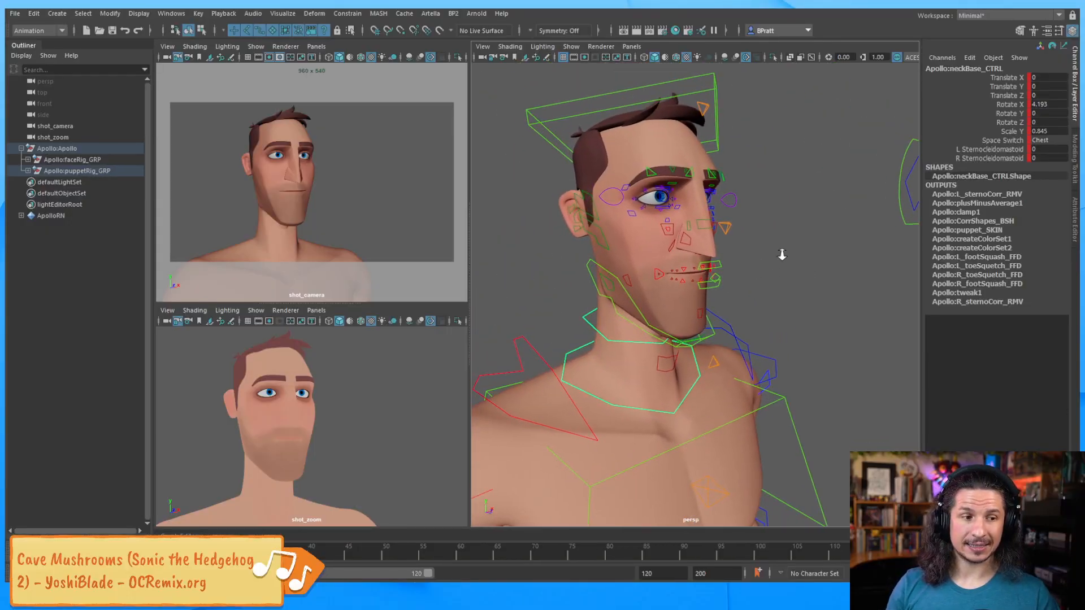
{"action": "middle_click_drag", "start_coordinate": [780, 254], "coordinate": [722, 304], "text": "alt"}
{"action": "left_click_drag", "start_coordinate": [721, 304], "coordinate": [726, 267], "text": "alt"}
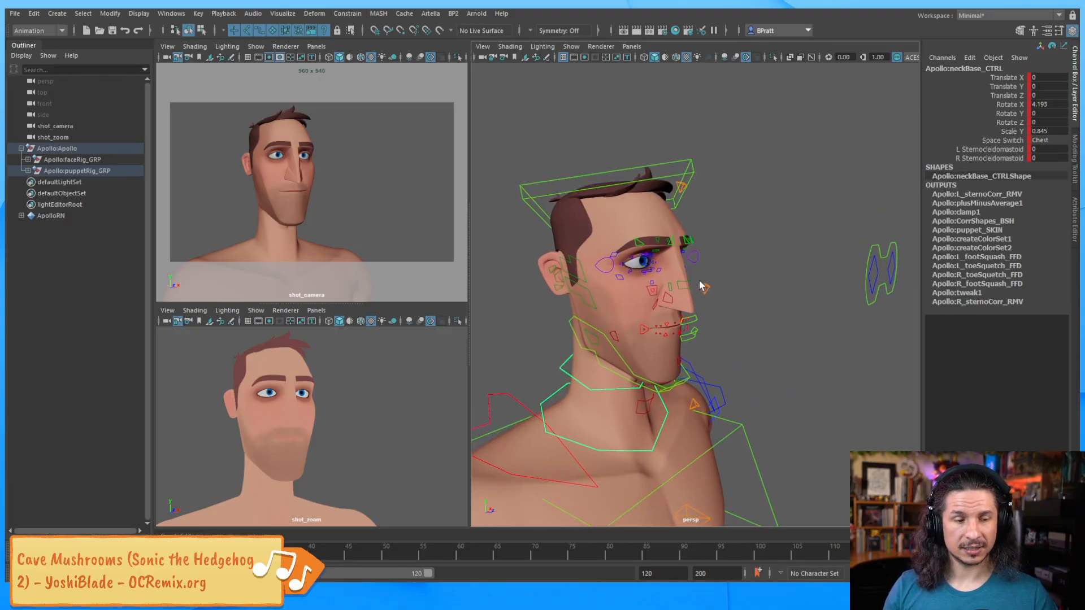
{"action": "left_click_drag", "start_coordinate": [699, 249], "coordinate": [660, 266], "text": "alt"}
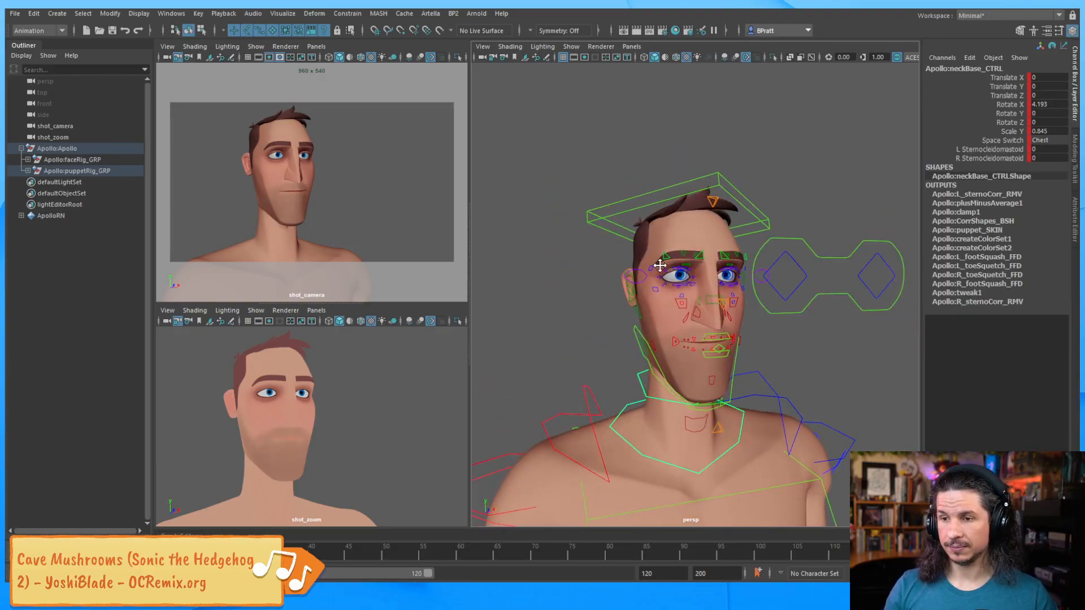
{"action": "middle_click_drag", "start_coordinate": [660, 265], "coordinate": [645, 272], "text": "alt"}
{"action": "right_click_drag", "start_coordinate": [645, 272], "coordinate": [719, 267], "text": "alt"}
{"action": "left_click_drag", "start_coordinate": [656, 298], "coordinate": [636, 252], "text": "alt"}
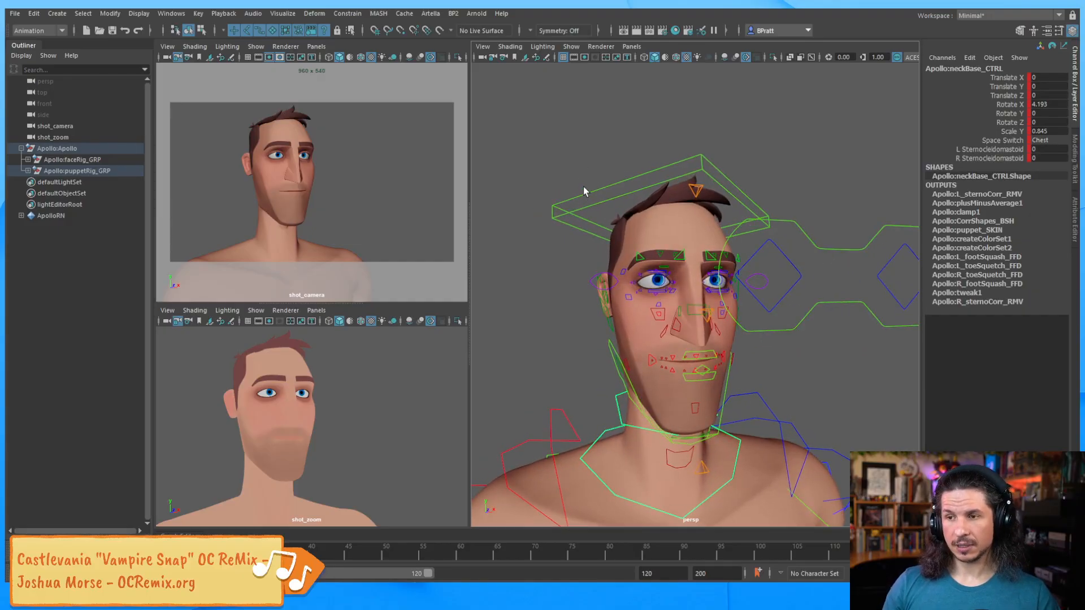
Turn the head control slightly, with Rotate Y at about -5 and small adjustments to the other axes.
{"action": "left_click", "coordinate": [584, 190]}
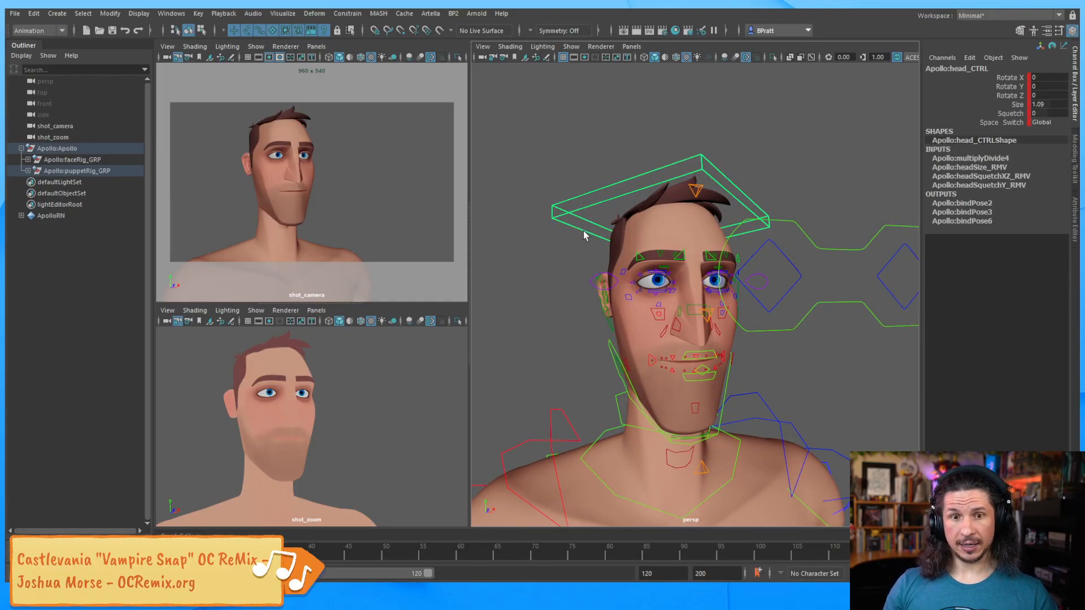
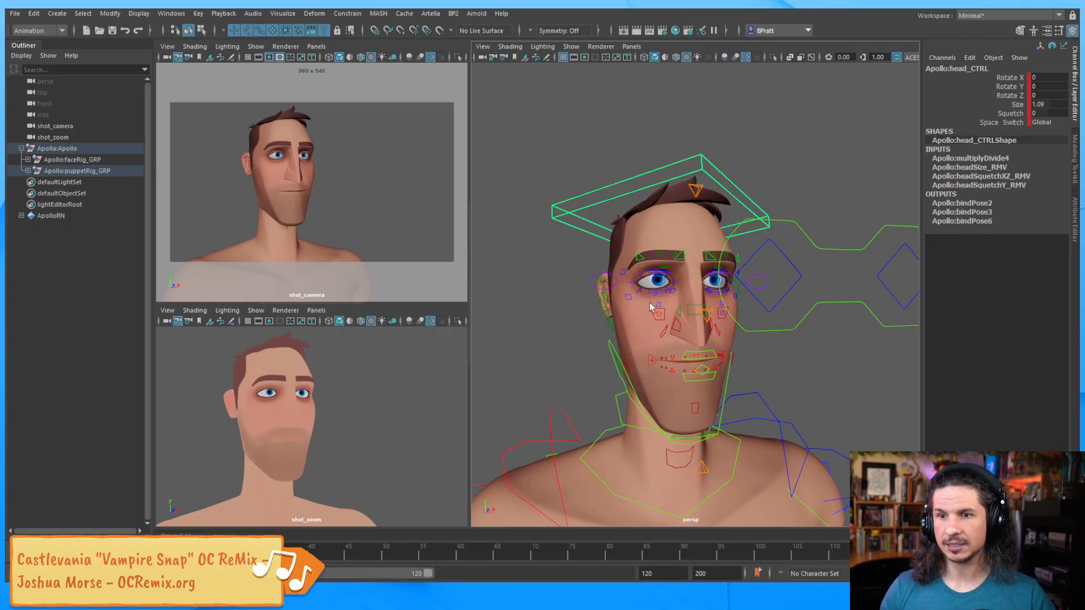
{"action": "key", "text": "e"}
{"action": "left_click_drag", "start_coordinate": [645, 305], "coordinate": [546, 304], "text": "alt"}
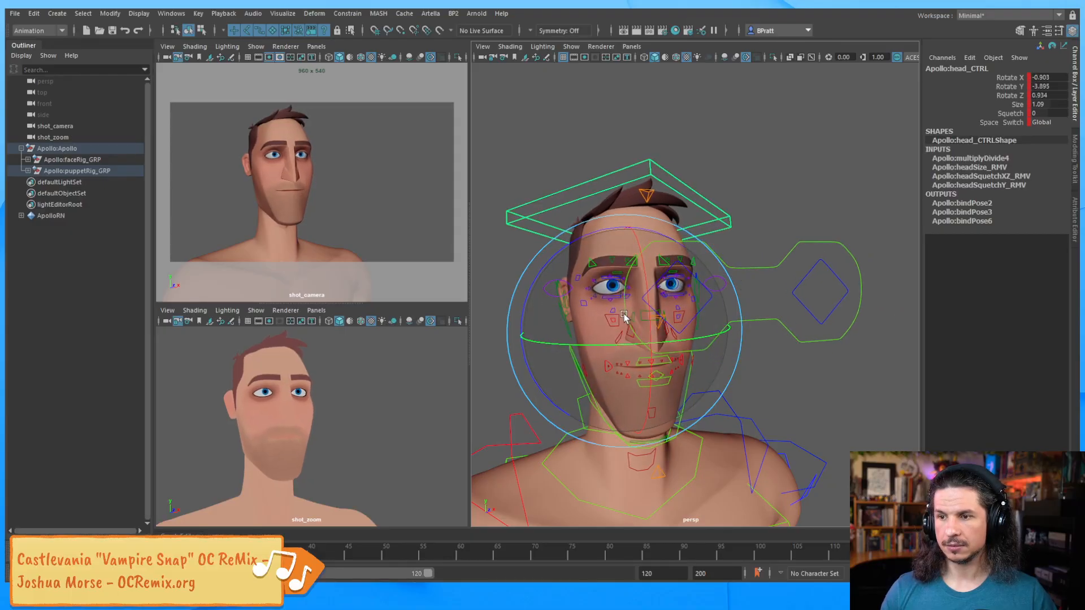
{"action": "left_click_drag", "start_coordinate": [624, 315], "coordinate": [597, 330]}
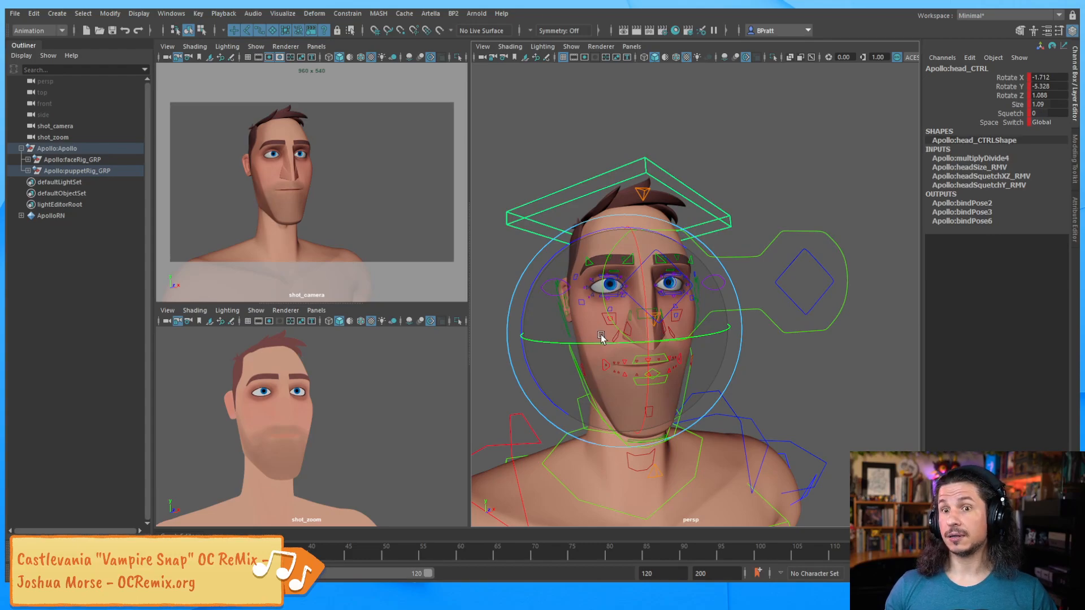
{"action": "mouse_move", "coordinate": [602, 334]}
{"action": "left_mouse_down"}
{"action": "mouse_move", "coordinate": [624, 319]}
{"action": "mouse_move", "coordinate": [604, 321]}
{"action": "left_mouse_up"}
Carry the eye aim control's Global space, Translate Y -7.94 and Translate Z 20.475 over from the next keyed pose to the default pose.
{"action": "left_click", "coordinate": [775, 221]}
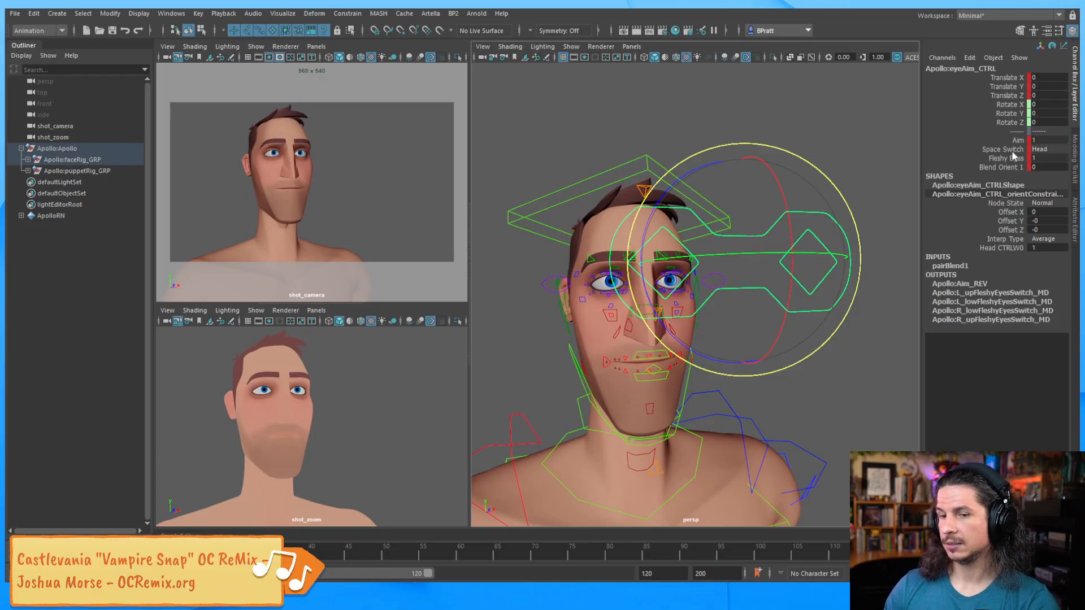
{"action": "key", "text": "period"}
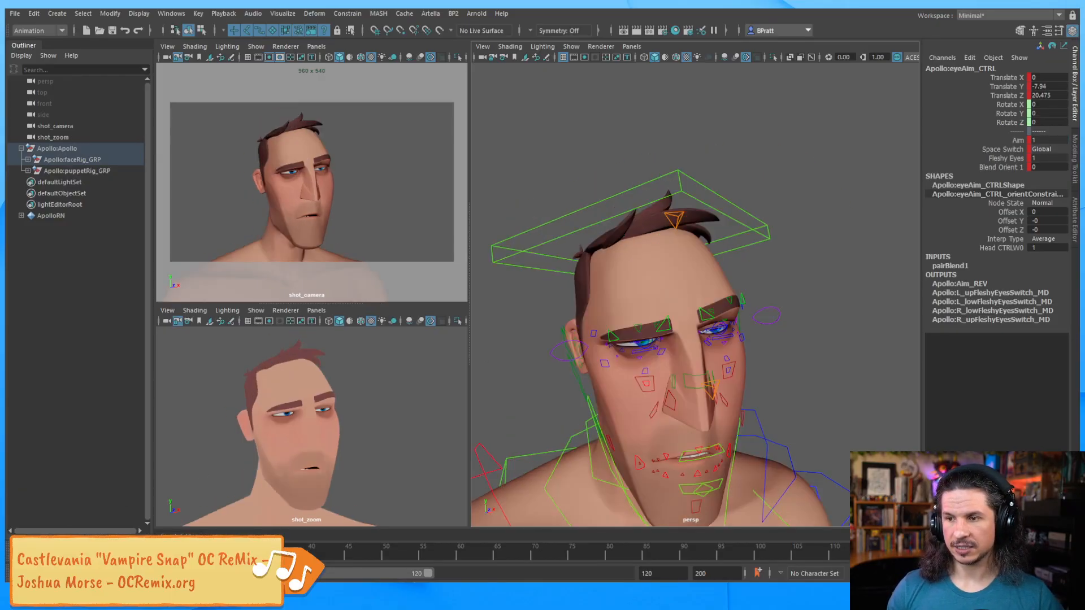
{"action": "key", "text": "alt+period"}
{"action": "key", "text": "alt+period"}
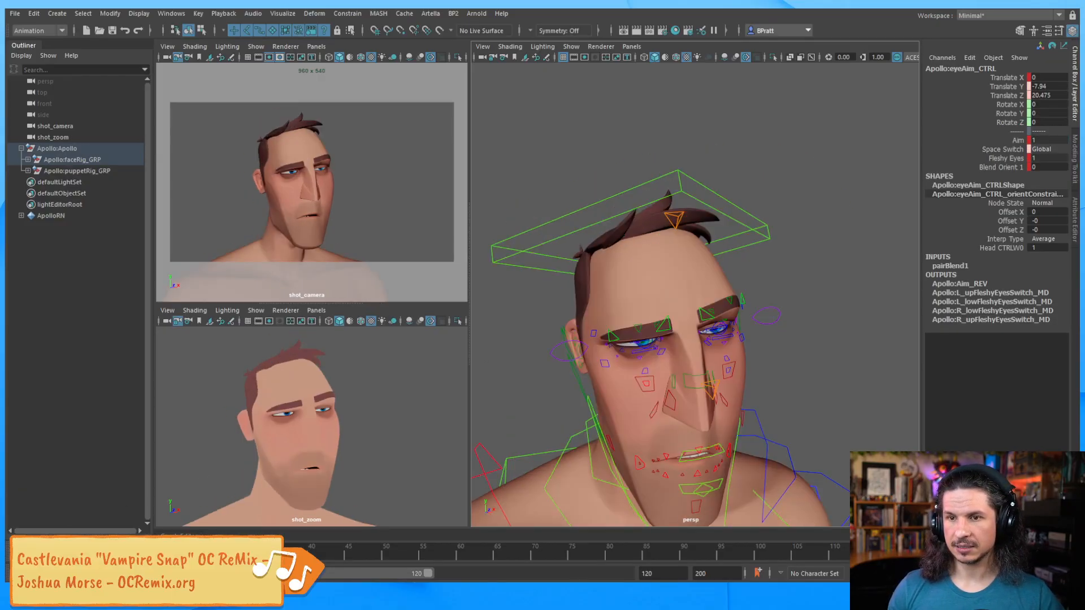
{"action": "key", "text": "comma"}
{"action": "key", "text": "comma"}
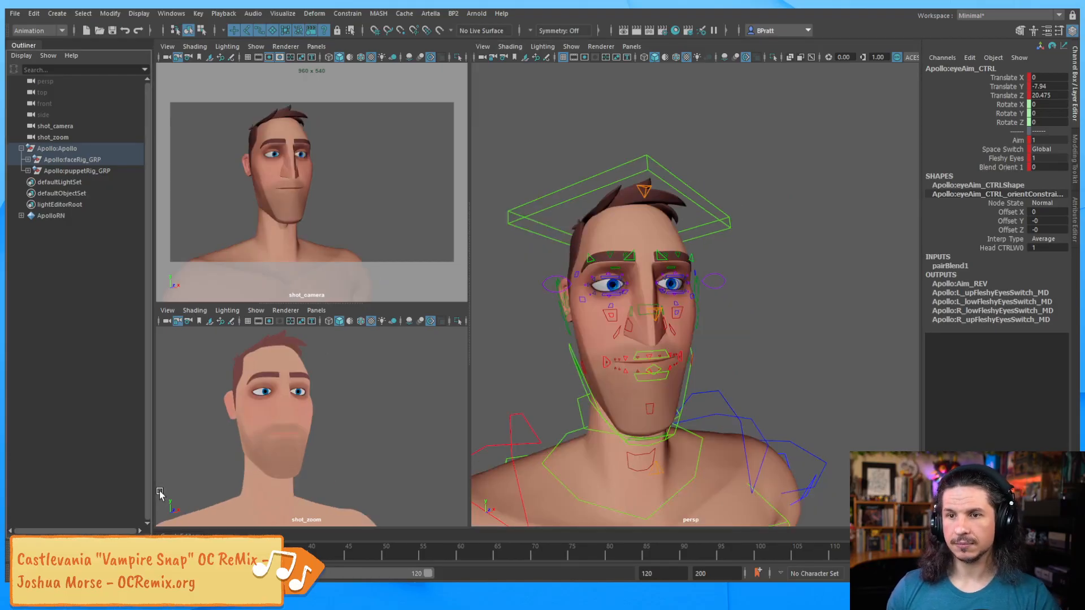
Raise the chin and tilt the head control to about -9 in X, -8.2 in Y and 4.7 in Z.
{"action": "left_click", "coordinate": [709, 203]}
{"action": "mouse_move", "coordinate": [671, 314]}
{"action": "left_mouse_down"}
{"action": "mouse_move", "coordinate": [618, 315]}
{"action": "mouse_move", "coordinate": [666, 312]}
{"action": "mouse_move", "coordinate": [660, 305]}
{"action": "left_mouse_up"}
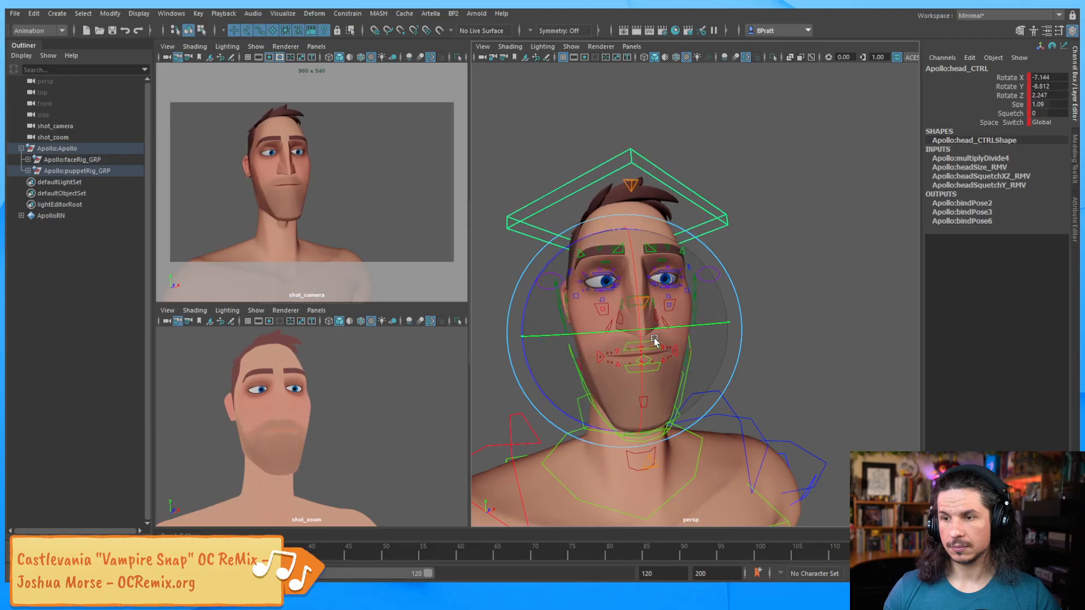
{"action": "left_click_drag", "start_coordinate": [666, 358], "coordinate": [660, 347]}
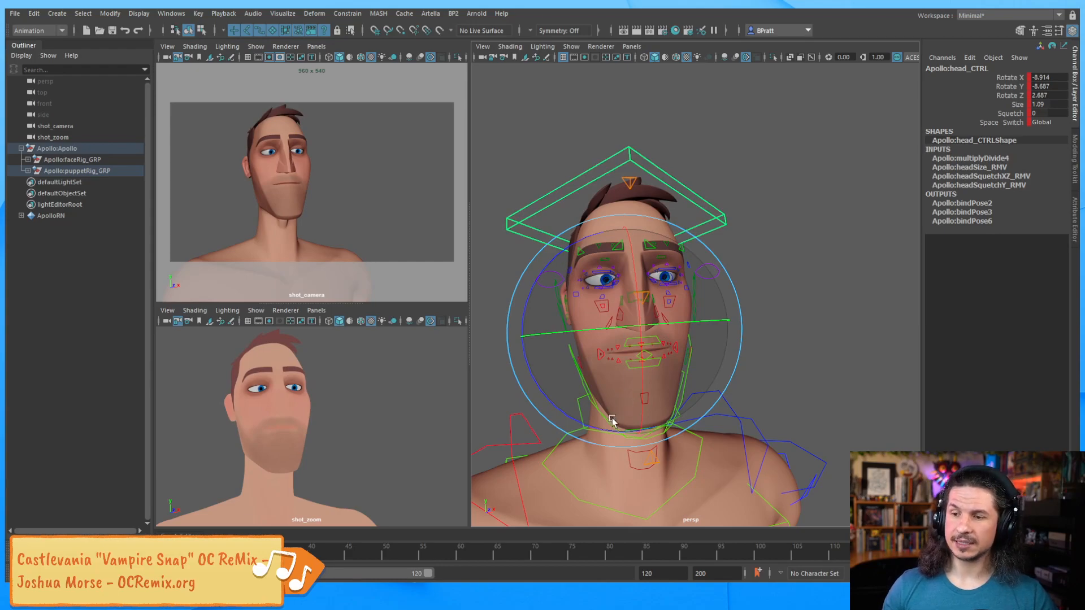
{"action": "left_click_drag", "start_coordinate": [606, 432], "coordinate": [628, 431]}
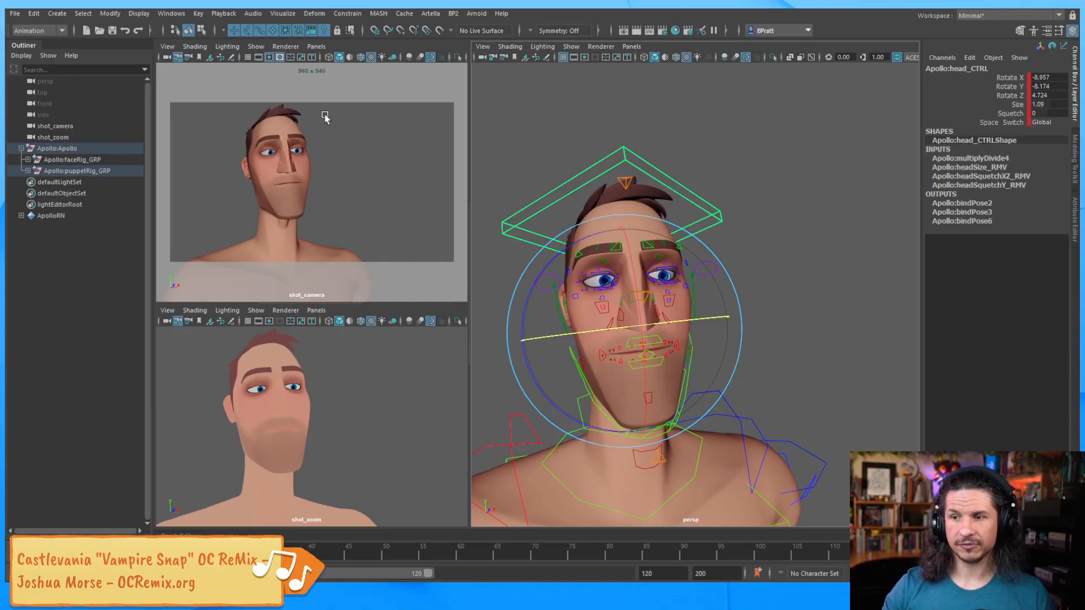
Compare a lowered chin with the raised one and leave the head control's Rotate X at about -9.2.
{"action": "left_click_drag", "start_coordinate": [632, 261], "coordinate": [641, 287]}
{"action": "key", "text": "ctrl+z"}
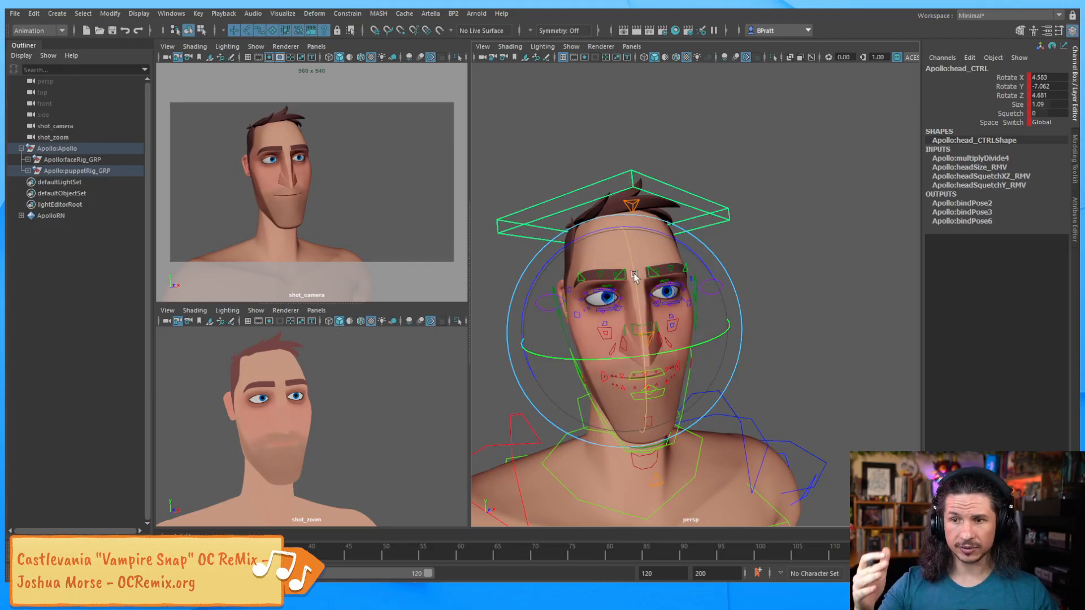
{"action": "left_click_drag", "start_coordinate": [634, 276], "coordinate": [667, 335]}
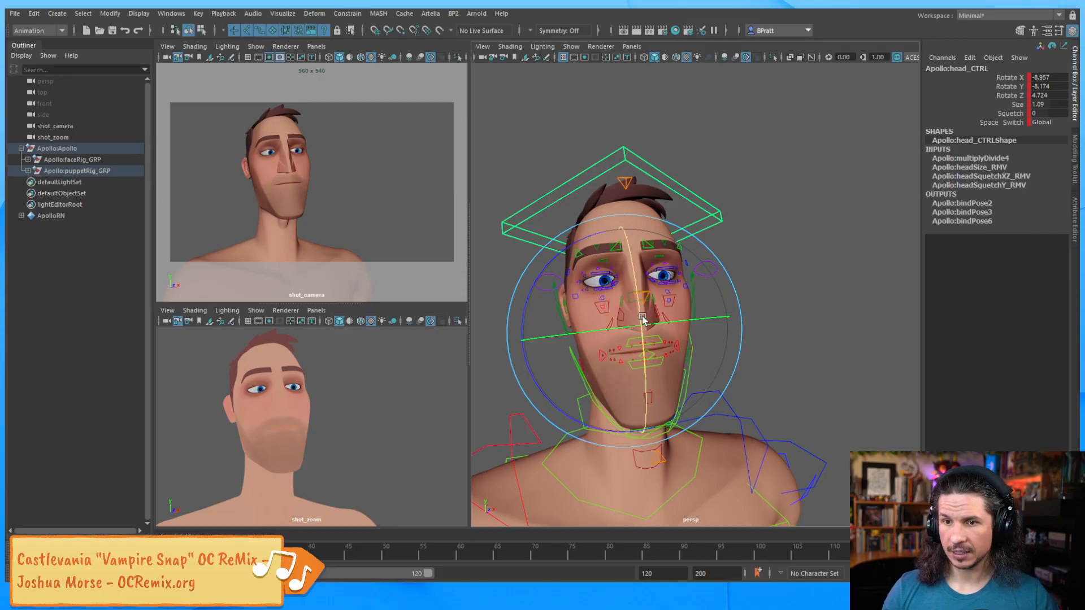
{"action": "left_click", "coordinate": [643, 319]}
{"action": "left_click_drag", "start_coordinate": [643, 318], "coordinate": [643, 319]}
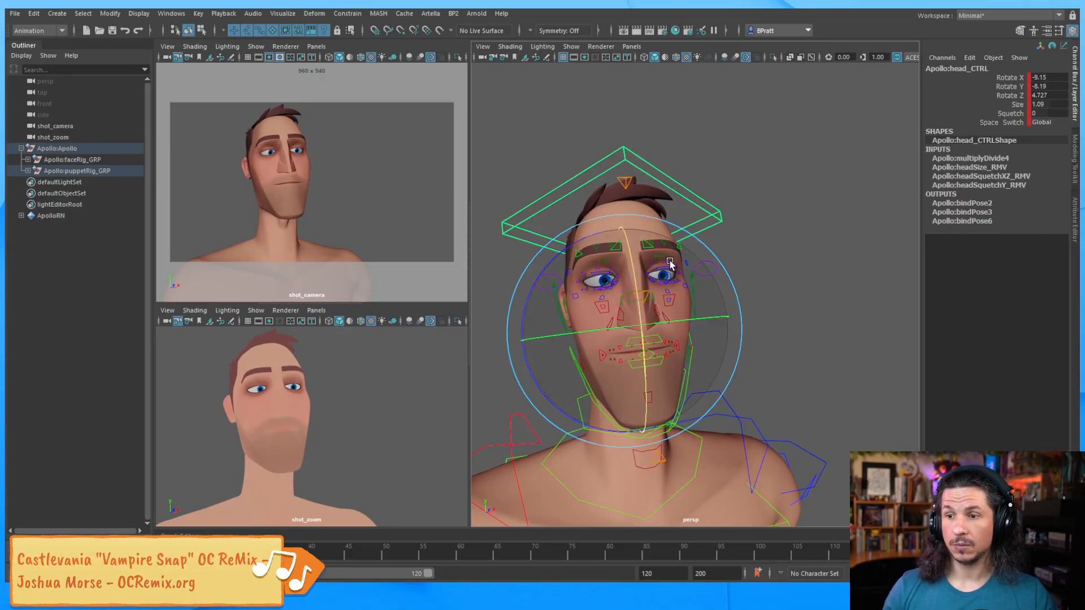
Examine the tilted head from the side, three-quarter and front, and compare it with the neighbouring keyed pose.
{"action": "mouse_move", "coordinate": [670, 264]}
{"action": "left_mouse_down", "text": "alt"}
{"action": "mouse_move", "coordinate": [706, 263]}
{"action": "mouse_move", "coordinate": [669, 270]}
{"action": "left_mouse_up", "text": "alt"}
{"action": "middle_click_drag", "start_coordinate": [670, 269], "coordinate": [754, 270], "text": "alt"}
{"action": "right_click_drag", "start_coordinate": [755, 270], "coordinate": [685, 274], "text": "alt"}
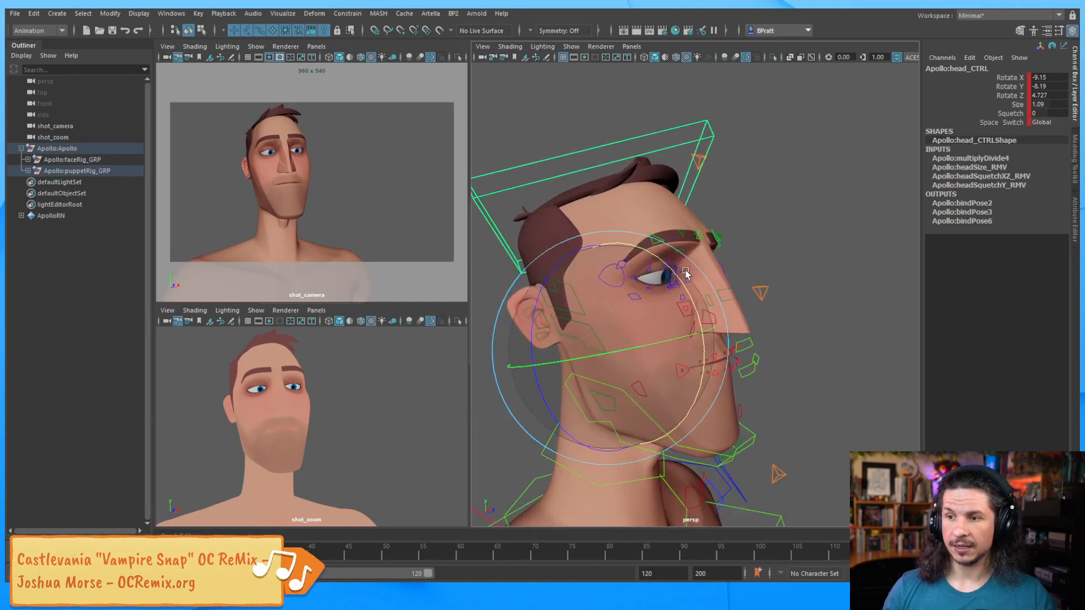
{"action": "left_click_drag", "start_coordinate": [685, 273], "coordinate": [653, 274], "text": "alt"}
{"action": "key", "text": "q"}
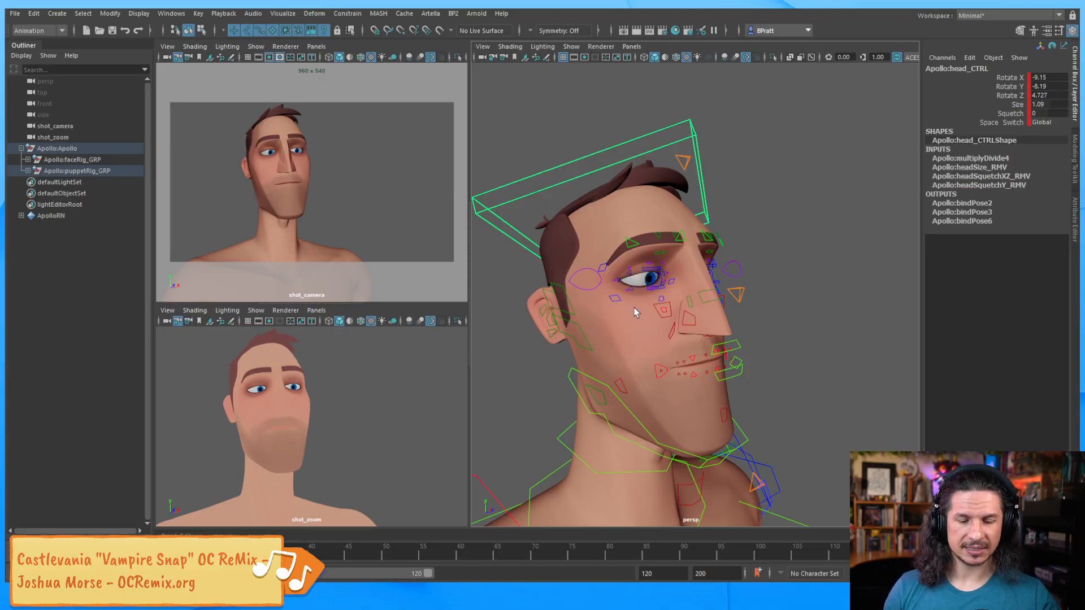
{"action": "key", "text": "period"}
{"action": "key", "text": "comma"}
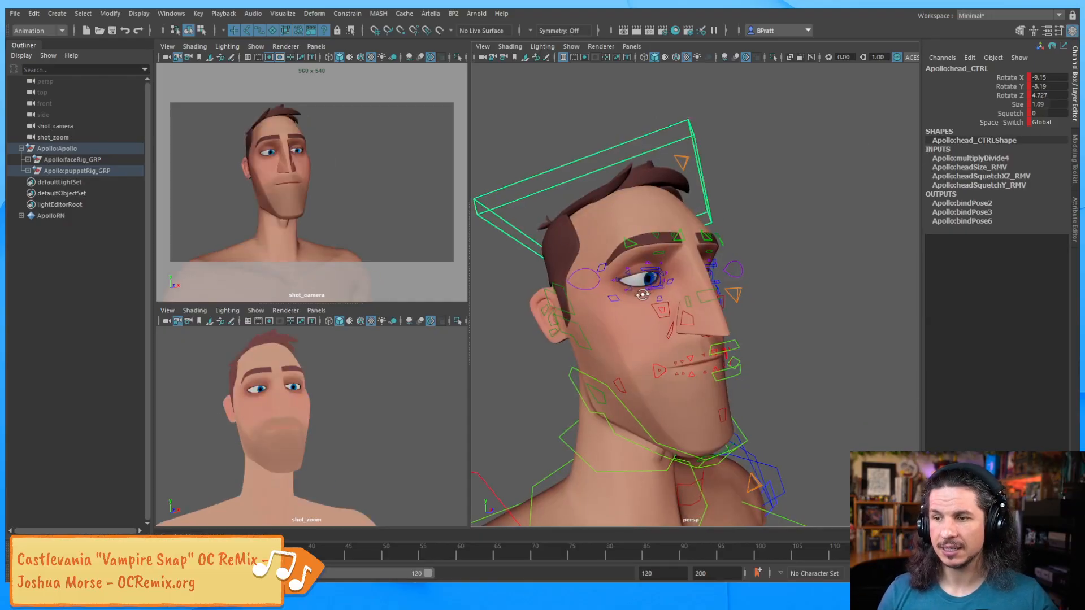
{"action": "left_click_drag", "start_coordinate": [649, 227], "coordinate": [628, 226], "text": "alt"}
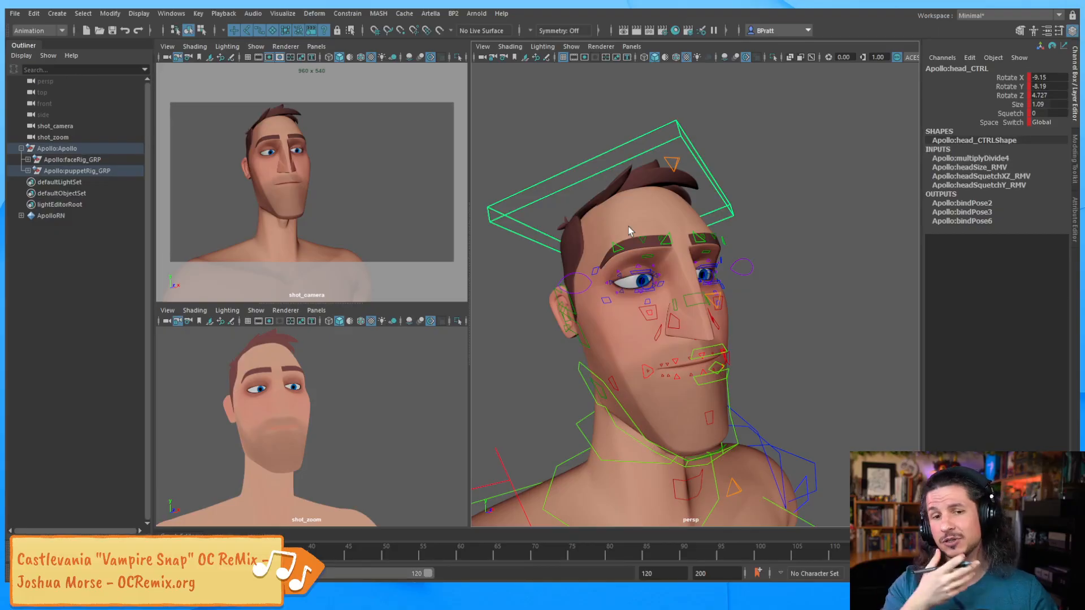
{"action": "left_click_drag", "start_coordinate": [690, 229], "coordinate": [598, 253], "text": "alt"}
{"action": "middle_click_drag", "start_coordinate": [598, 254], "coordinate": [557, 272], "text": "alt"}
{"action": "right_click_drag", "start_coordinate": [557, 272], "coordinate": [687, 274], "text": "alt"}
{"action": "left_click_drag", "start_coordinate": [688, 273], "coordinate": [774, 272], "text": "alt"}
{"action": "middle_click_drag", "start_coordinate": [774, 272], "coordinate": [672, 287], "text": "alt"}
{"action": "left_click_drag", "start_coordinate": [672, 287], "coordinate": [730, 290], "text": "alt"}
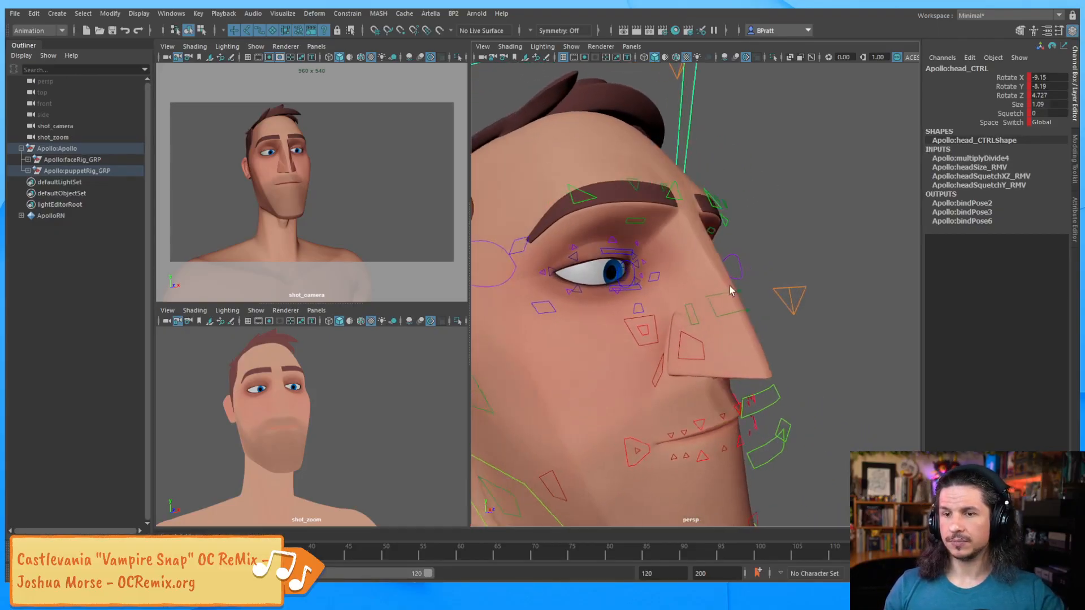
{"action": "right_click_drag", "start_coordinate": [724, 270], "coordinate": [652, 329], "text": "alt"}
{"action": "middle_click_drag", "start_coordinate": [651, 329], "coordinate": [690, 265], "text": "alt"}
{"action": "left_click_drag", "start_coordinate": [691, 265], "coordinate": [639, 320], "text": "alt"}
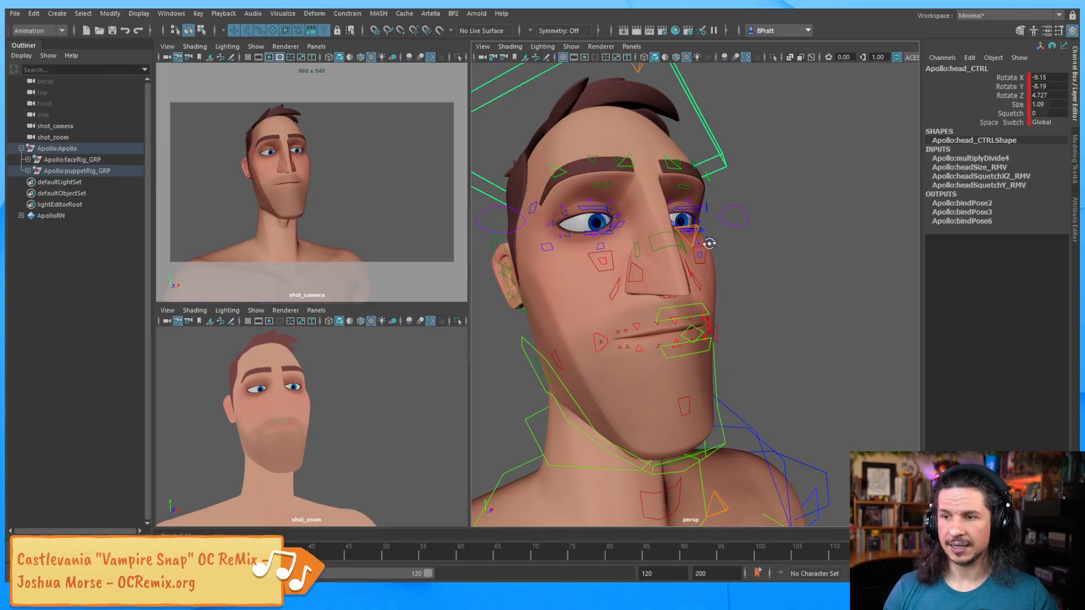
{"action": "left_click_drag", "start_coordinate": [709, 243], "coordinate": [671, 287], "text": "alt"}
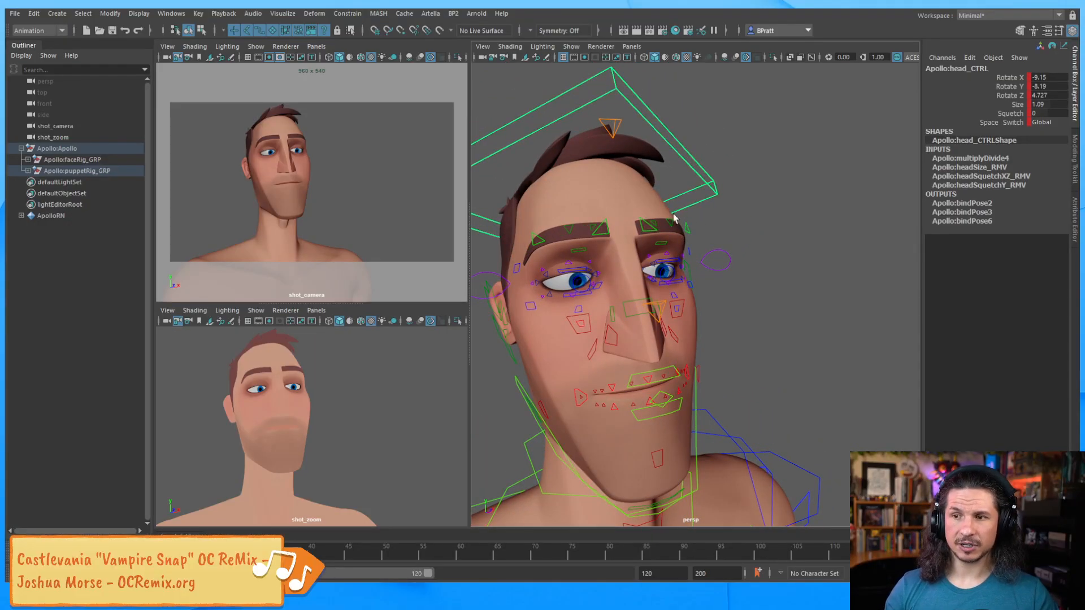
Raise the inner and outer brow controls on both sides together to about 1.63 in Translate Y.
{"action": "left_click", "coordinate": [600, 229]}
{"action": "left_click", "coordinate": [539, 239], "text": "shift"}
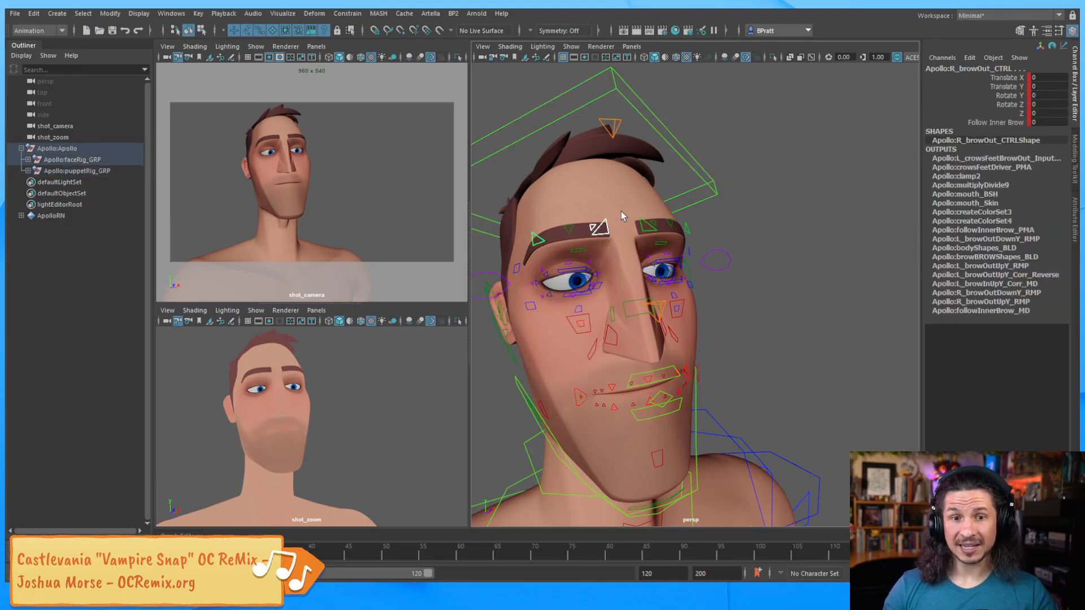
{"action": "left_click", "coordinate": [649, 226], "text": "shift"}
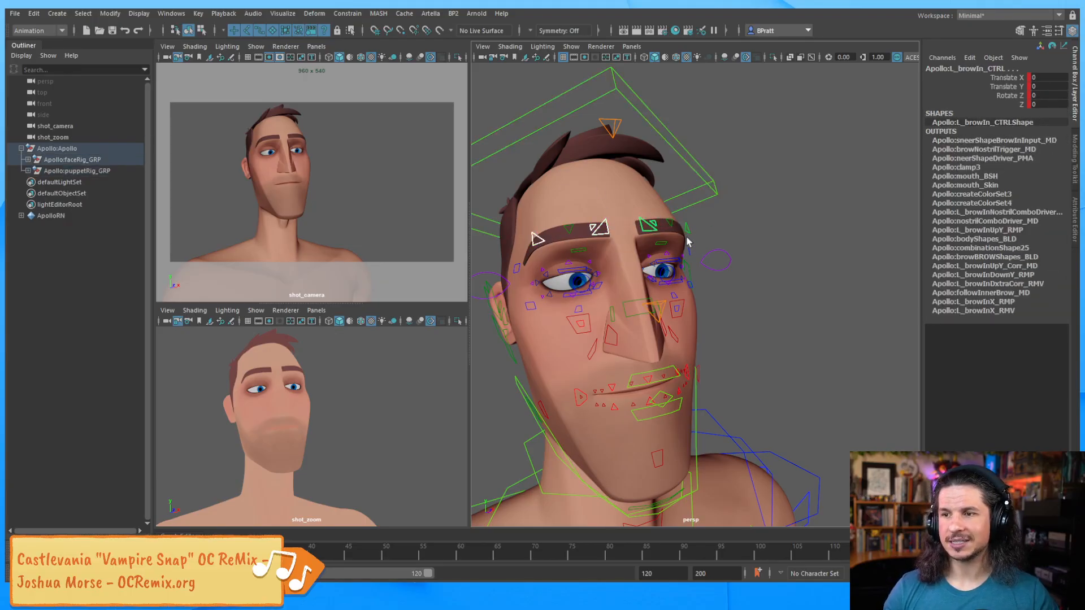
{"action": "left_click", "coordinate": [686, 230], "text": "shift"}
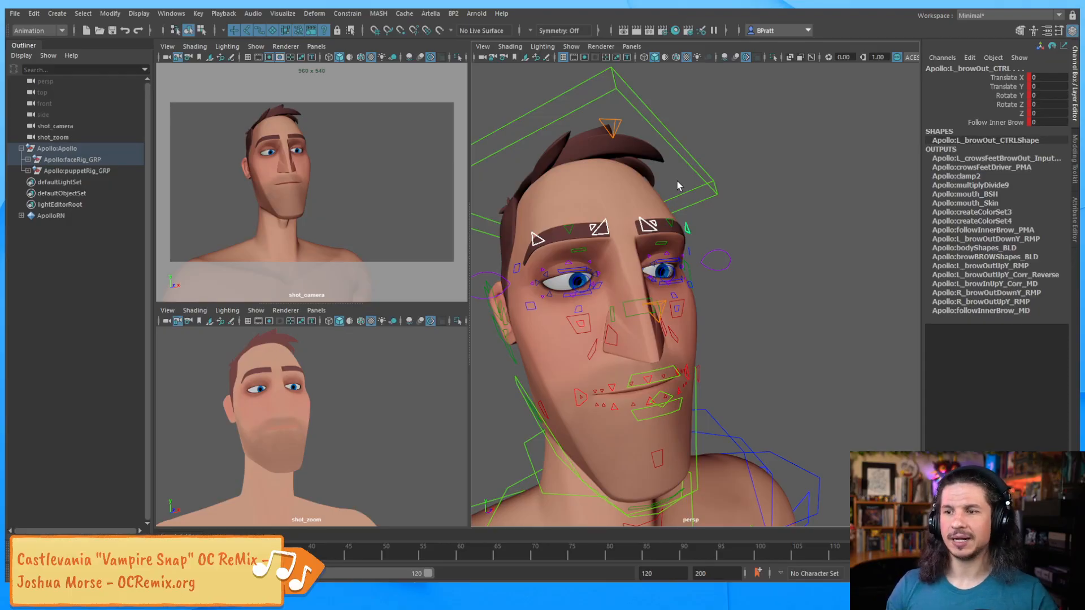
{"action": "key", "text": "w"}
{"action": "left_click_drag", "start_coordinate": [592, 195], "coordinate": [603, 151]}
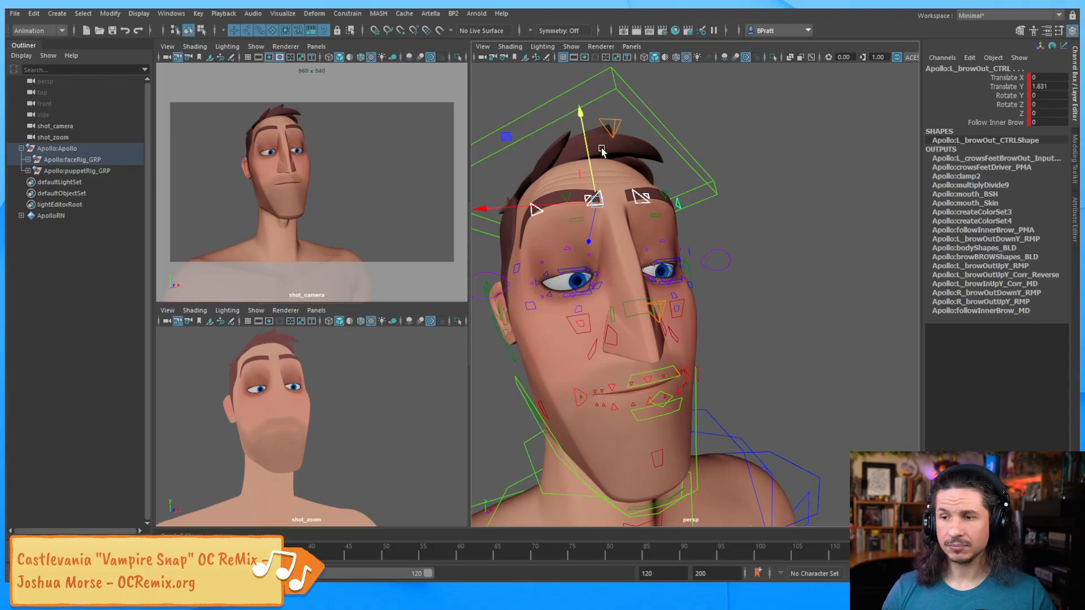
Try lowering the mouth control to about -1.3 in Translate Y, and undo the move.
{"action": "left_click", "coordinate": [668, 375]}
{"action": "left_click", "coordinate": [667, 399]}
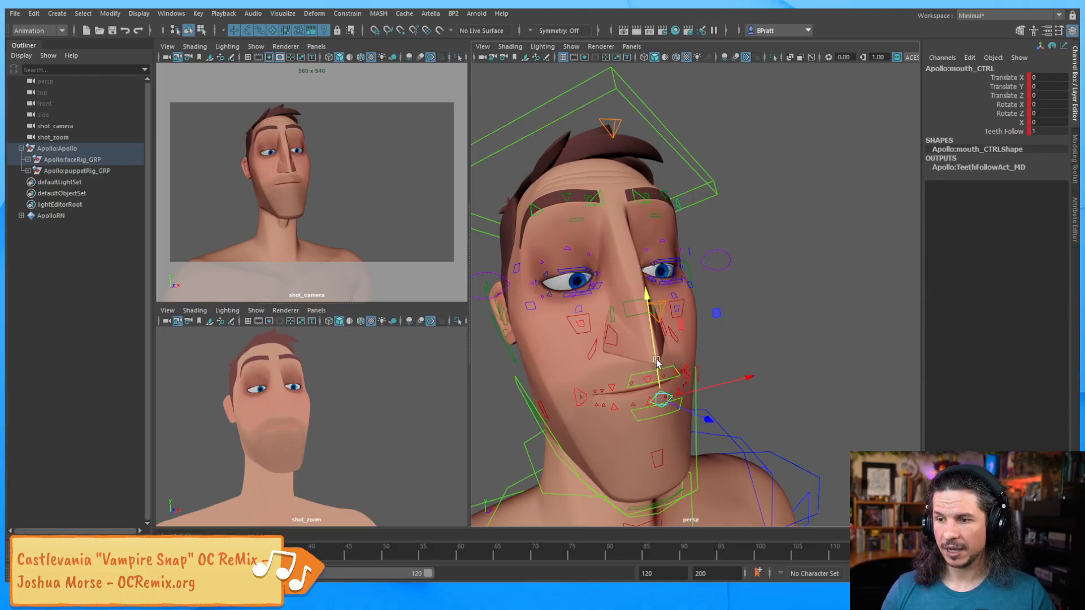
{"action": "left_click_drag", "start_coordinate": [660, 389], "coordinate": [663, 368]}
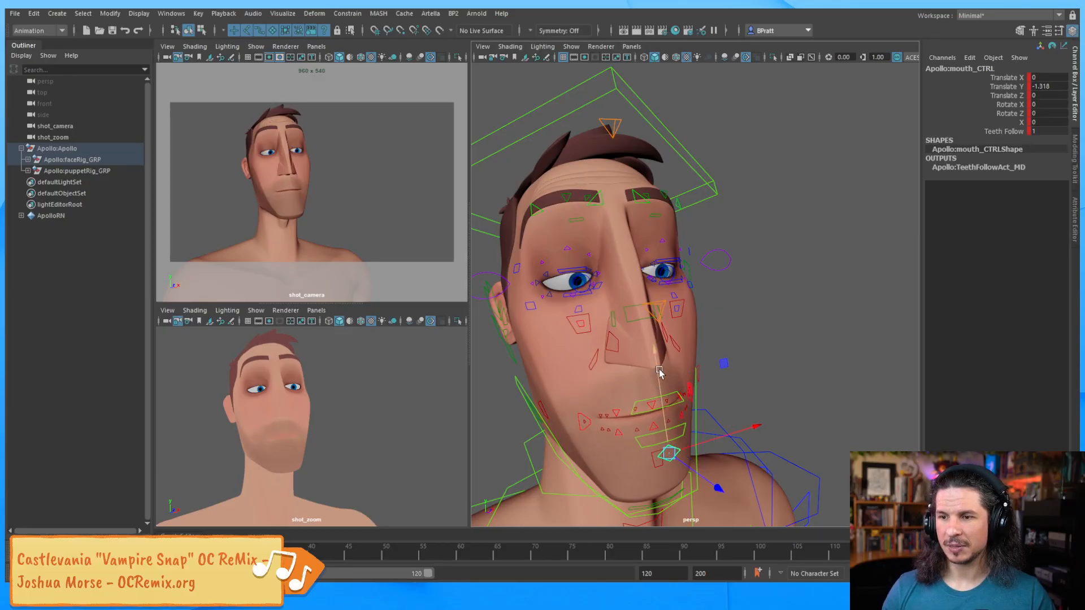
{"action": "key", "text": "ctrl+z"}
{"action": "left_click_drag", "start_coordinate": [652, 372], "coordinate": [620, 366], "text": "alt"}
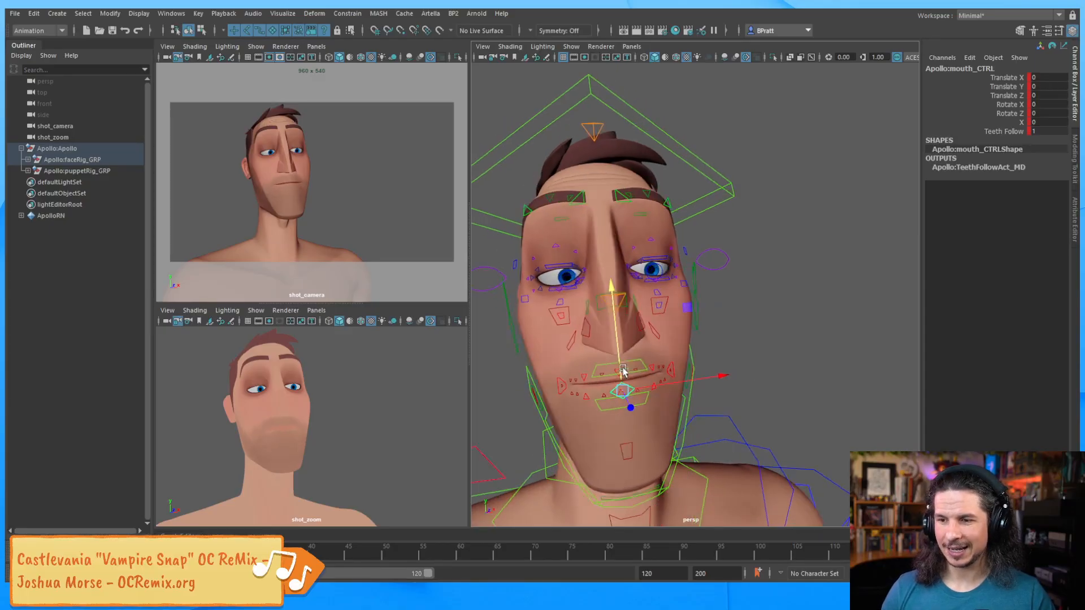
Pull both lip corner controls inward to narrow the mouth, with Translate X at about -3.09.
{"action": "left_click", "coordinate": [549, 376]}
{"action": "left_click", "coordinate": [559, 380]}
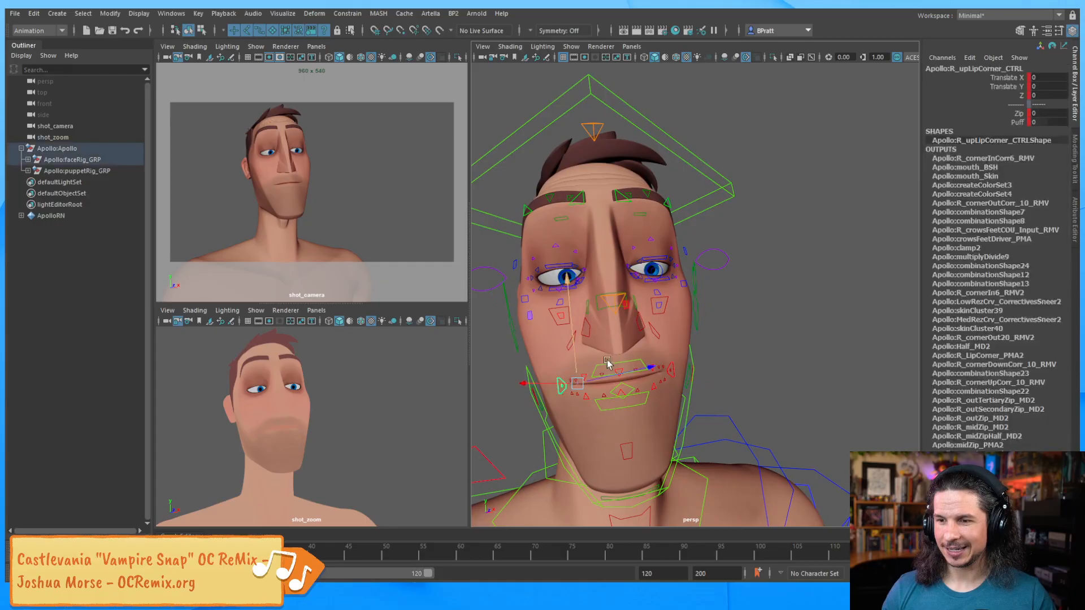
{"action": "left_click", "coordinate": [672, 369]}
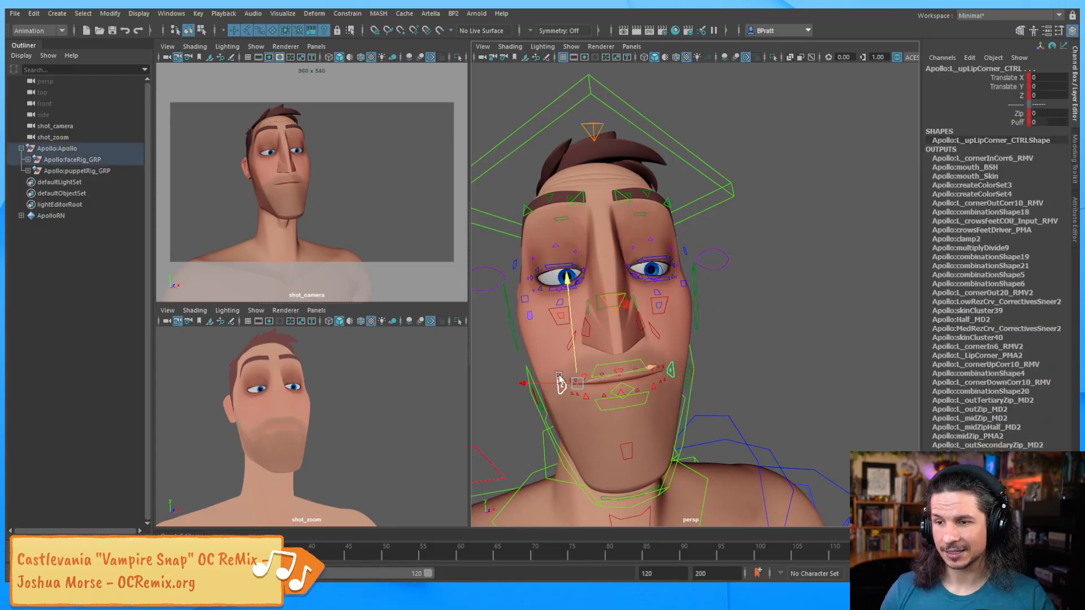
{"action": "left_click_drag", "start_coordinate": [536, 384], "coordinate": [569, 383]}
Widen both eyes by raising the upper lids and moving the lower lids to about -0.64 in Translate Y, and compare with the neighbouring pose.
{"action": "left_click_drag", "start_coordinate": [560, 242], "coordinate": [670, 304], "text": "alt"}
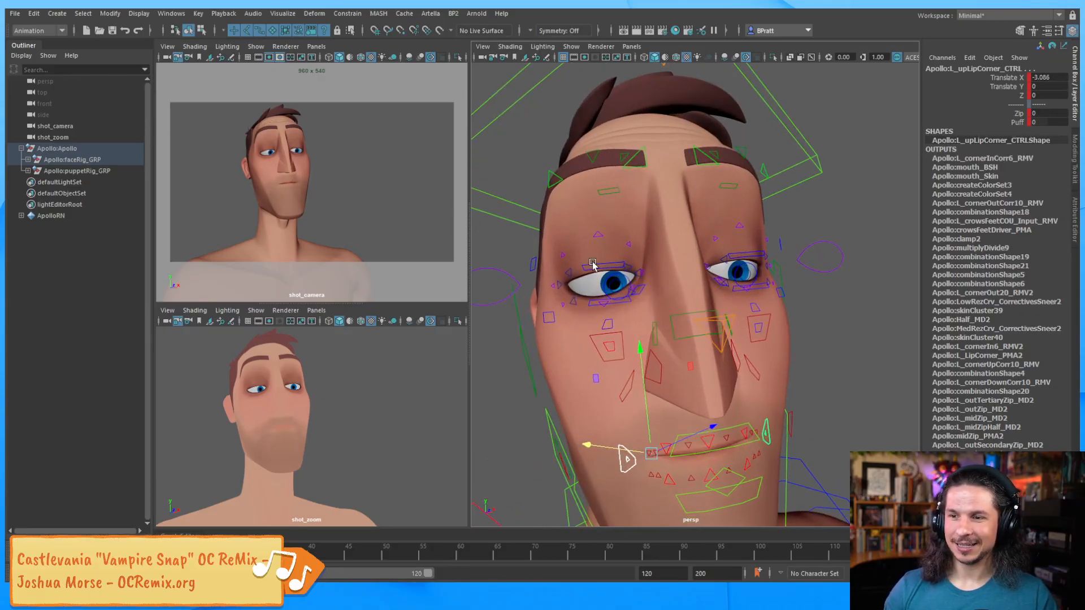
{"action": "left_click", "coordinate": [596, 264]}
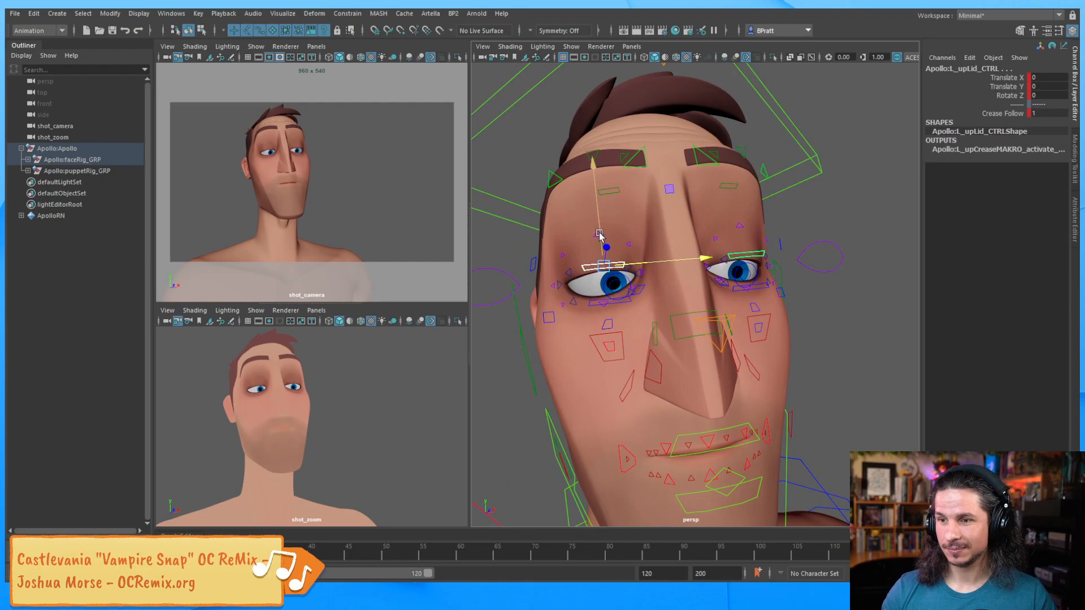
{"action": "left_click_drag", "start_coordinate": [599, 233], "coordinate": [597, 210]}
{"action": "left_click", "coordinate": [609, 301]}
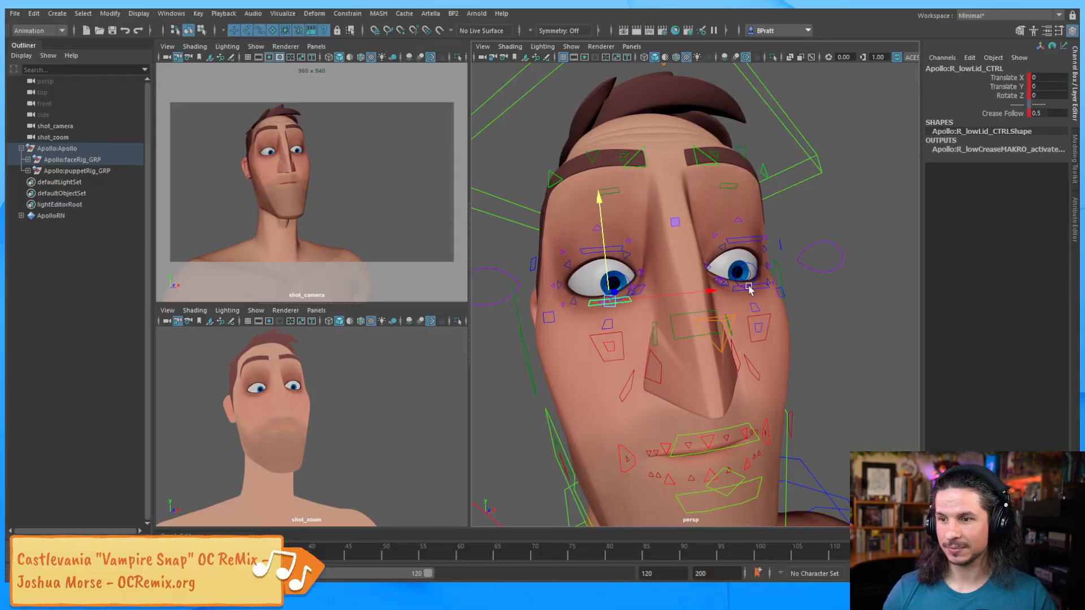
{"action": "left_click_drag", "start_coordinate": [599, 231], "coordinate": [603, 253]}
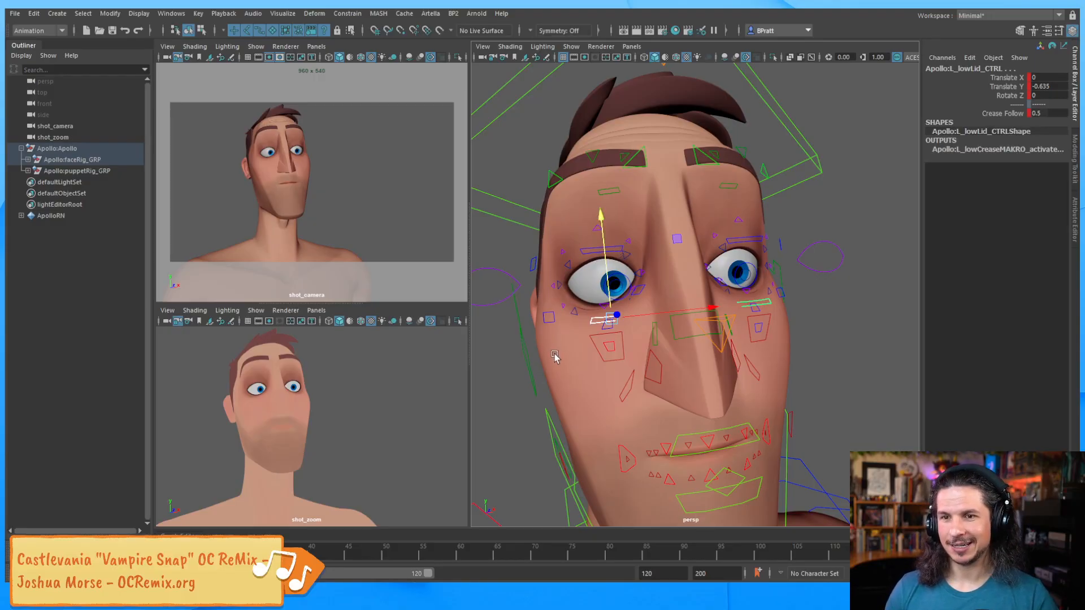
{"action": "key", "text": "comma"}
{"action": "key", "text": "period"}
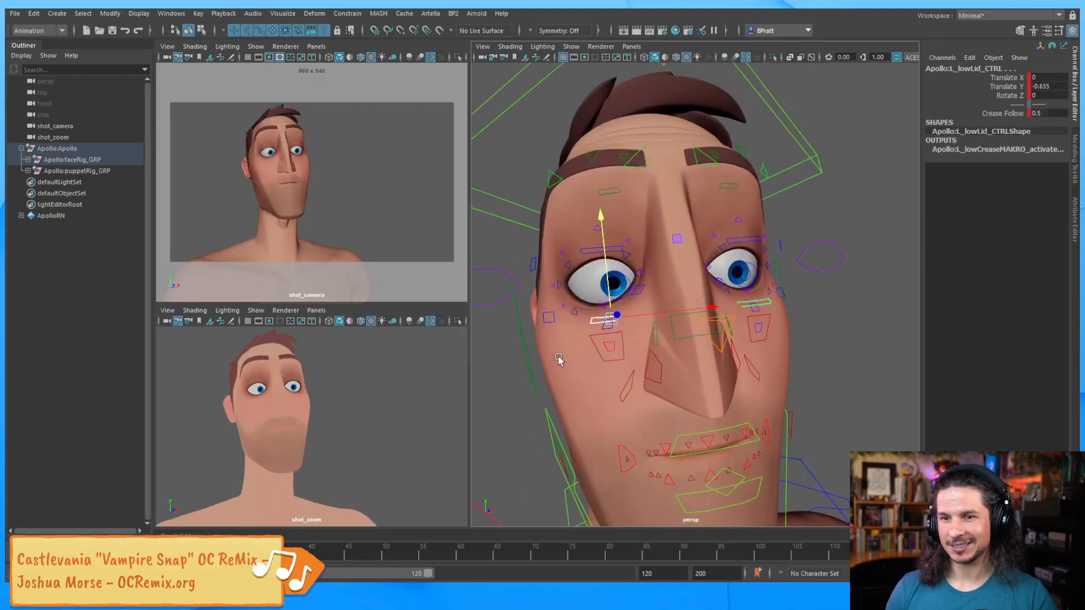
{"action": "key", "text": "comma"}
{"action": "key", "text": "period"}
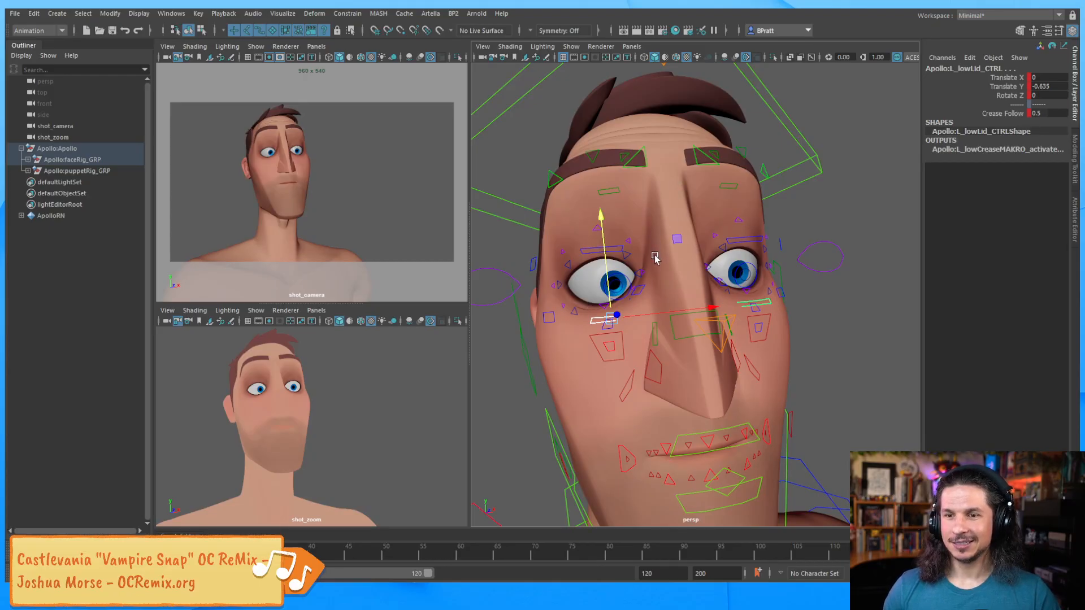
Select every control on the character's full-body rig, and clear the selection back at the face.
{"action": "left_click_drag", "start_coordinate": [672, 322], "coordinate": [686, 321], "text": "alt"}
{"action": "scroll", "coordinate": [686, 321], "scroll_direction": "down", "scroll_amount": 18}
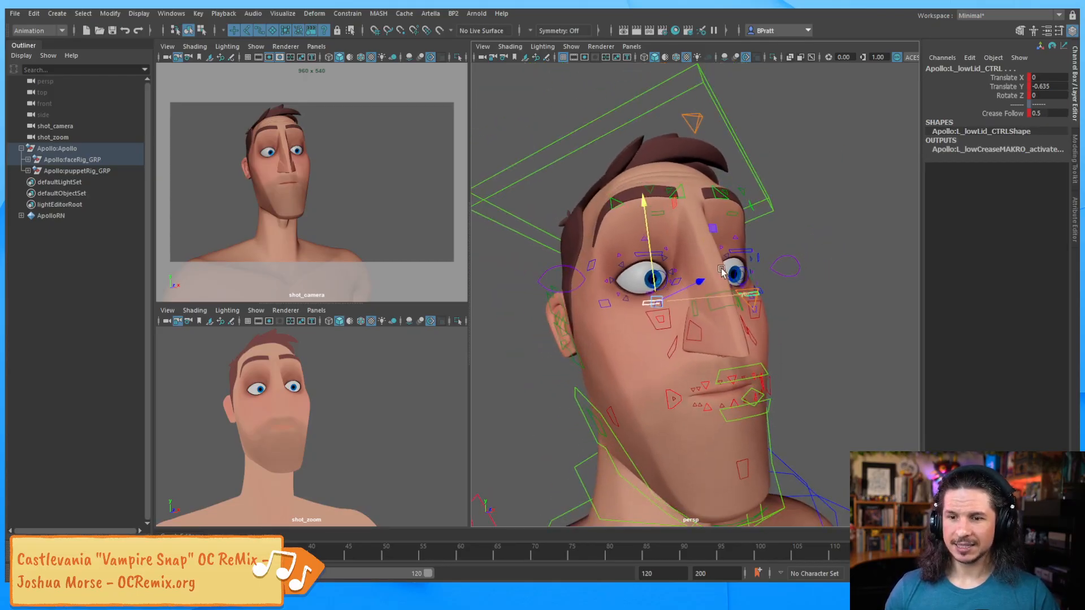
{"action": "middle_click_drag", "start_coordinate": [754, 307], "coordinate": [738, 249], "text": "alt"}
{"action": "scroll", "coordinate": [737, 250], "scroll_direction": "down", "scroll_amount": 3}
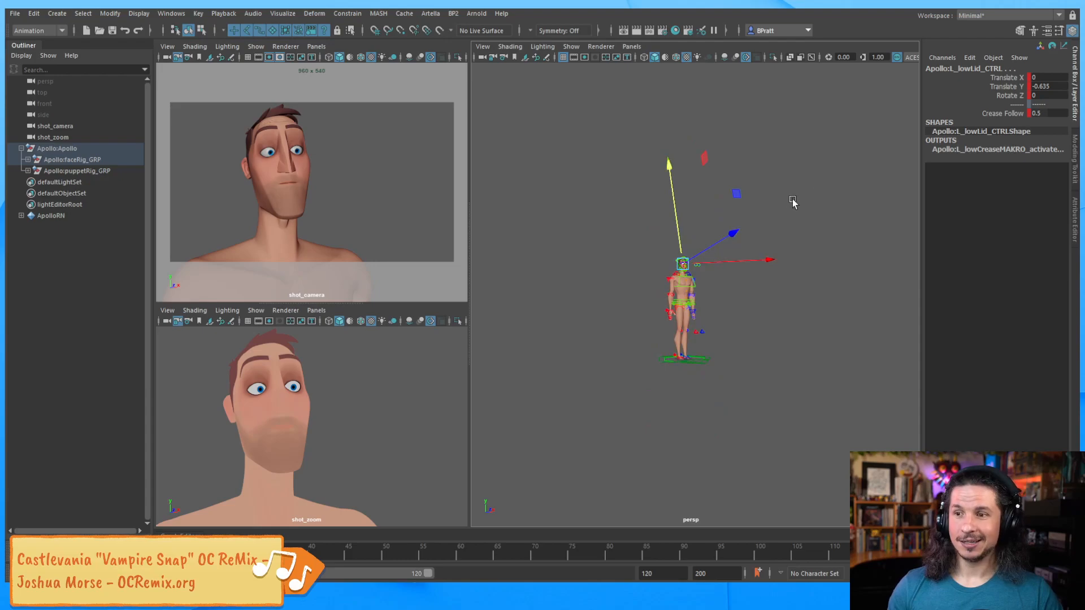
{"action": "left_click_drag", "start_coordinate": [792, 201], "coordinate": [586, 348]}
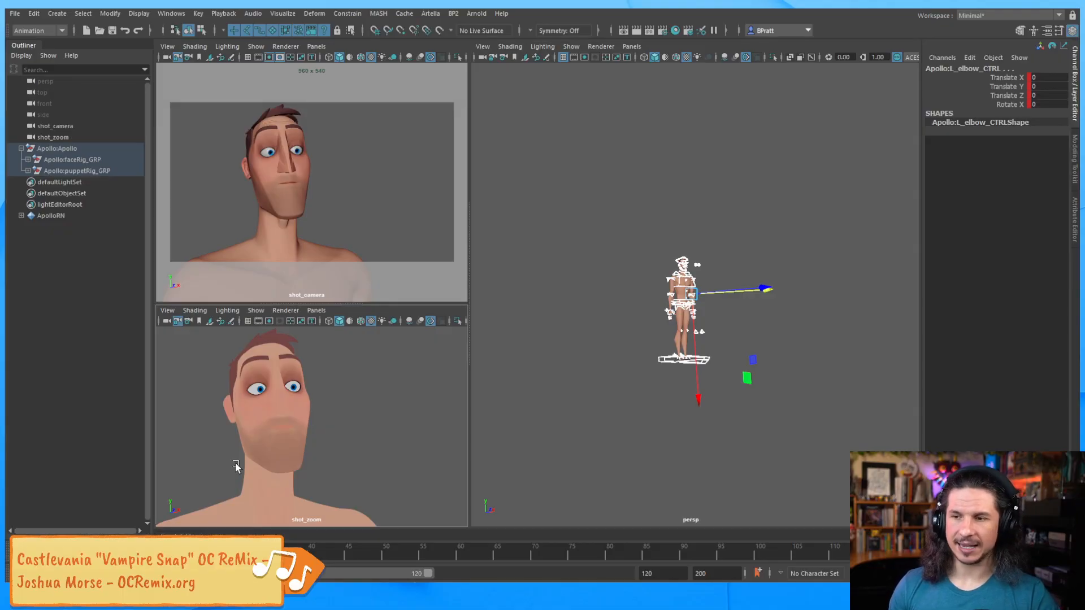
{"action": "scroll", "coordinate": [838, 313], "scroll_direction": "up", "scroll_amount": 5}
{"action": "scroll", "coordinate": [791, 339], "scroll_direction": "up", "scroll_amount": 6}
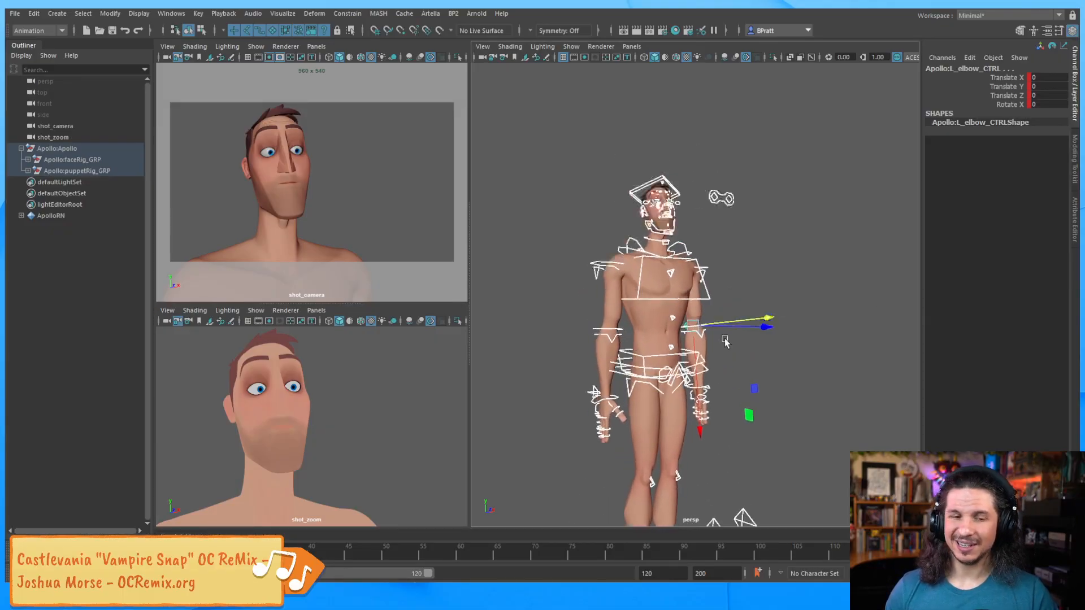
{"action": "right_click_drag", "start_coordinate": [714, 380], "coordinate": [780, 366], "text": "alt"}
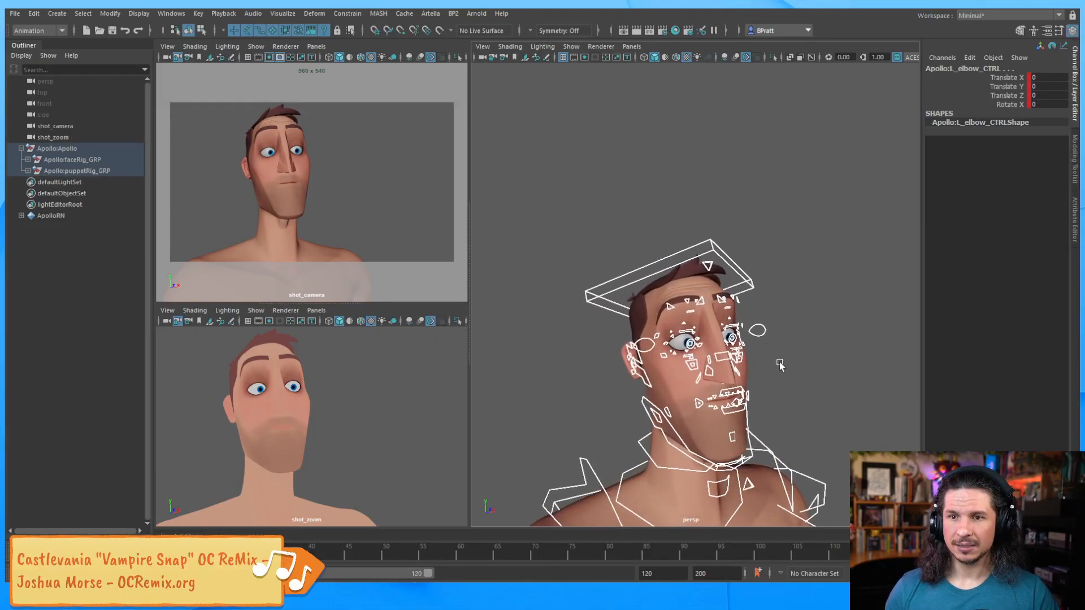
{"action": "left_click_drag", "start_coordinate": [780, 366], "coordinate": [728, 347], "text": "alt"}
{"action": "right_click_drag", "start_coordinate": [729, 348], "coordinate": [774, 322], "text": "alt"}
{"action": "left_click_drag", "start_coordinate": [756, 344], "coordinate": [768, 309], "text": "alt"}
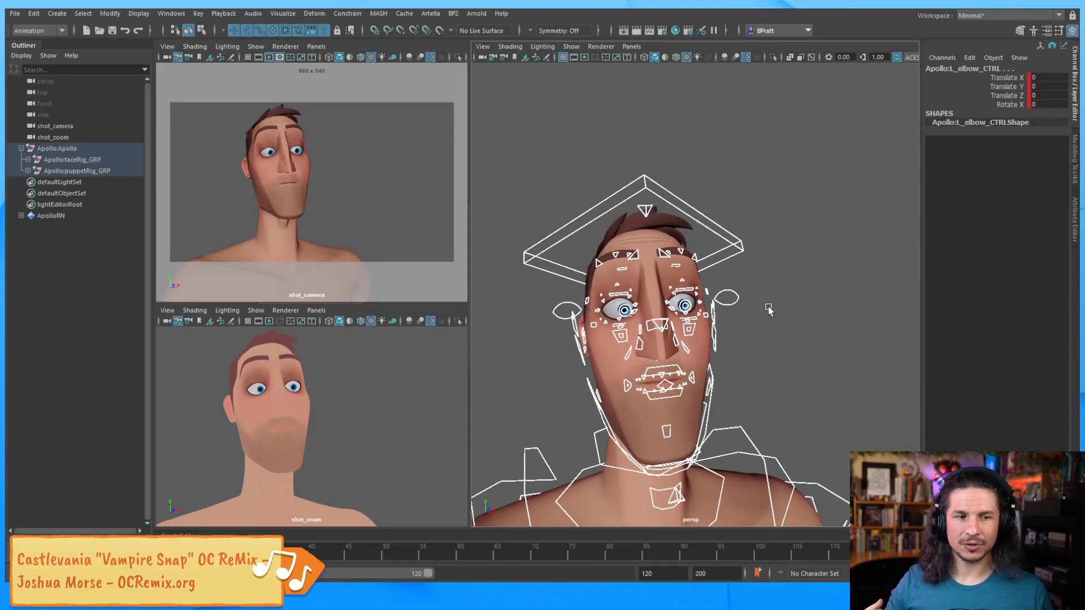
{"action": "left_click", "coordinate": [769, 351]}
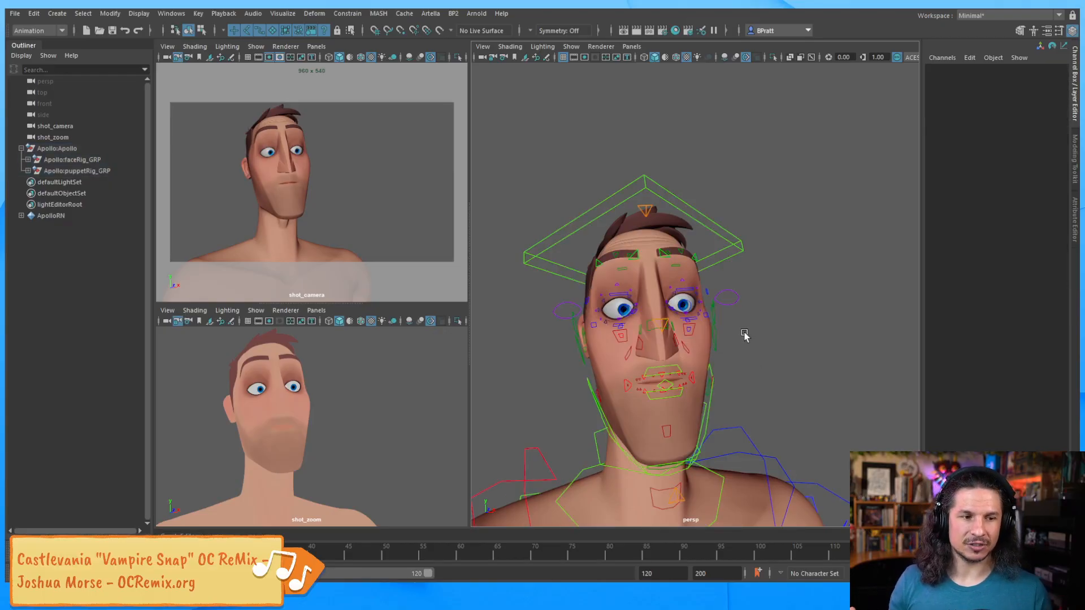
{"action": "left_click_drag", "start_coordinate": [633, 303], "coordinate": [668, 295], "text": "alt"}
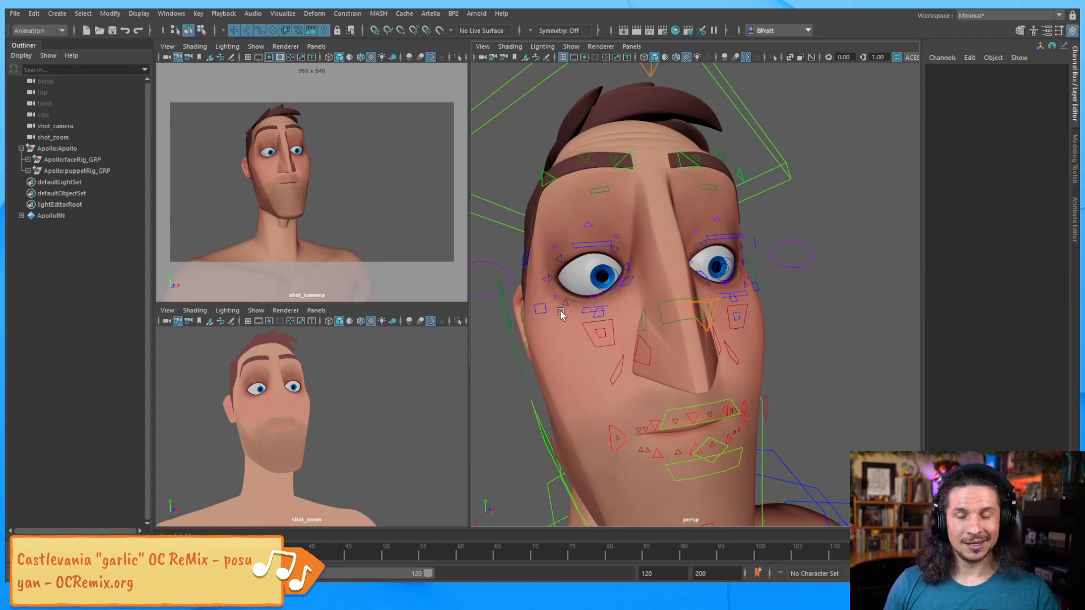
{"action": "left_click_drag", "start_coordinate": [641, 337], "coordinate": [620, 330], "text": "alt"}
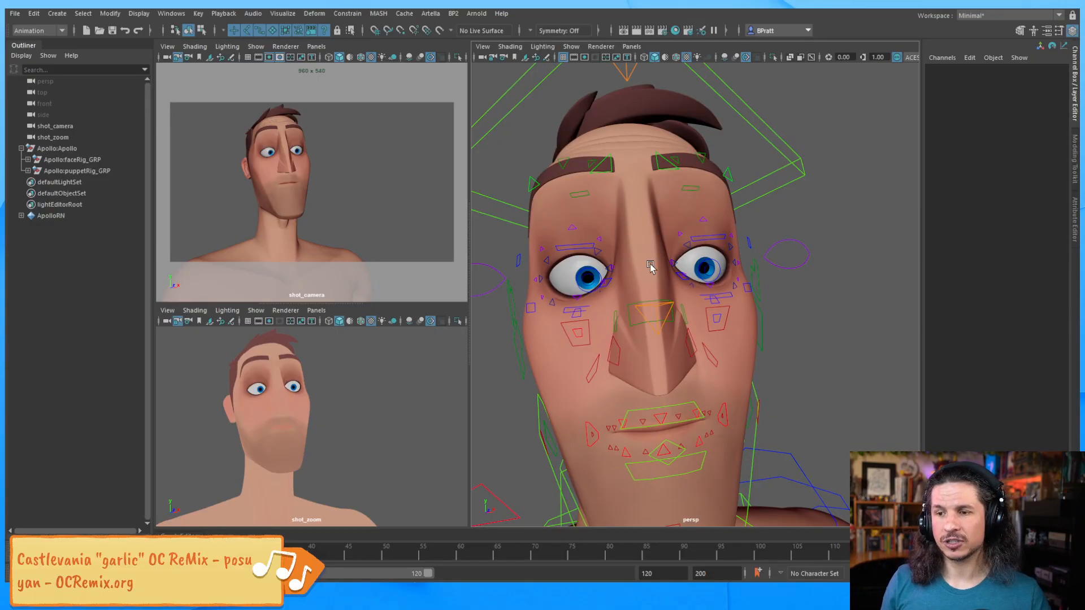
{"action": "left_click_drag", "start_coordinate": [678, 295], "coordinate": [627, 299], "text": "alt"}
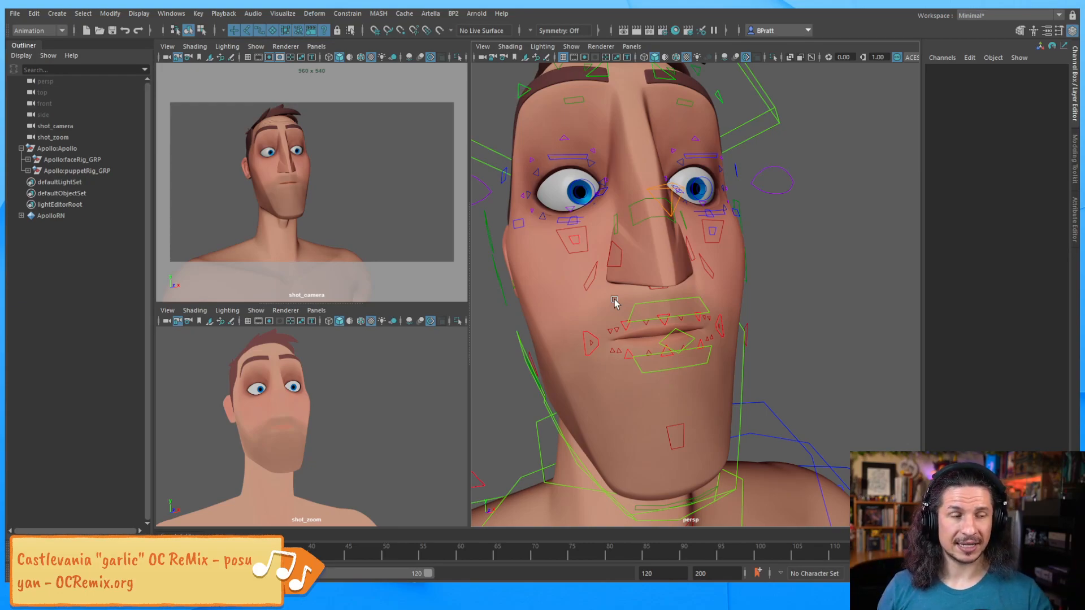
{"action": "left_click_drag", "start_coordinate": [641, 243], "coordinate": [698, 283], "text": "alt"}
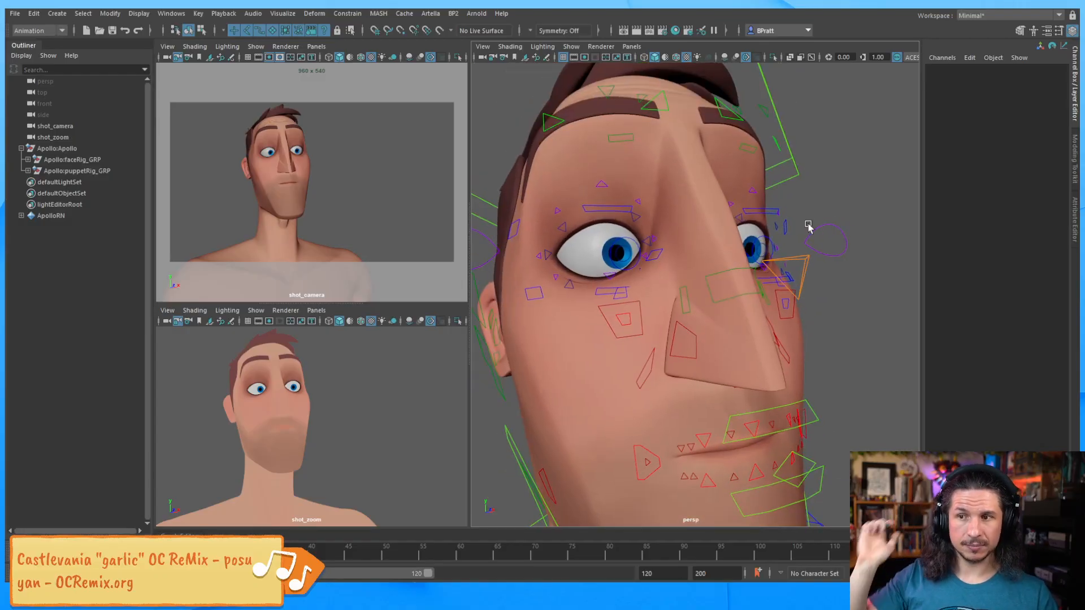
{"action": "left_click_drag", "start_coordinate": [759, 260], "coordinate": [713, 286], "text": "alt"}
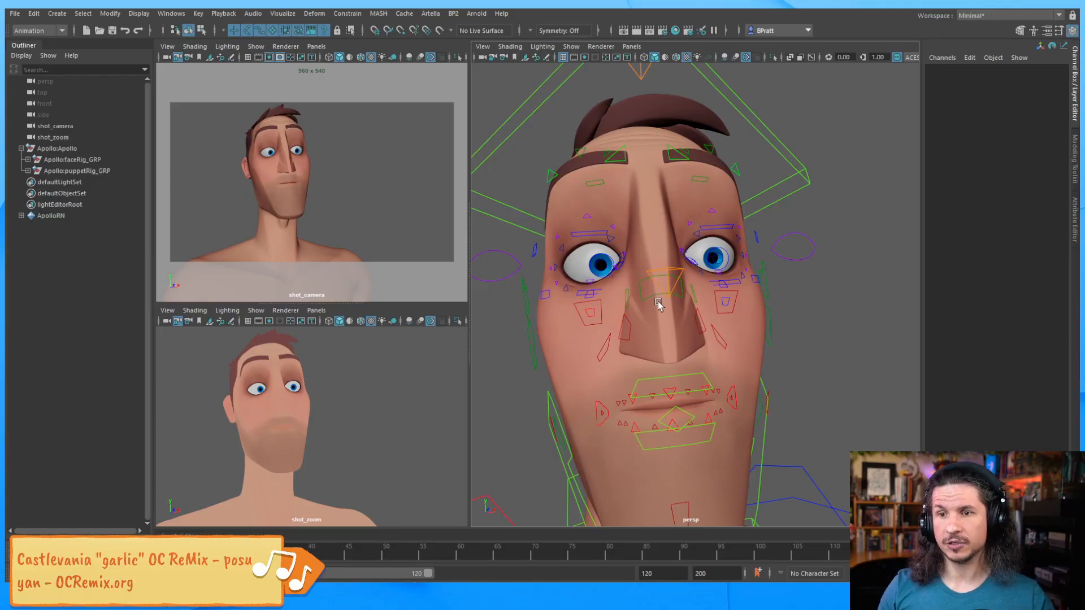
Drop the character's right brow below the left one, and raise the left outer brow control to 2 in Translate Y.
{"action": "left_click", "coordinate": [619, 160]}
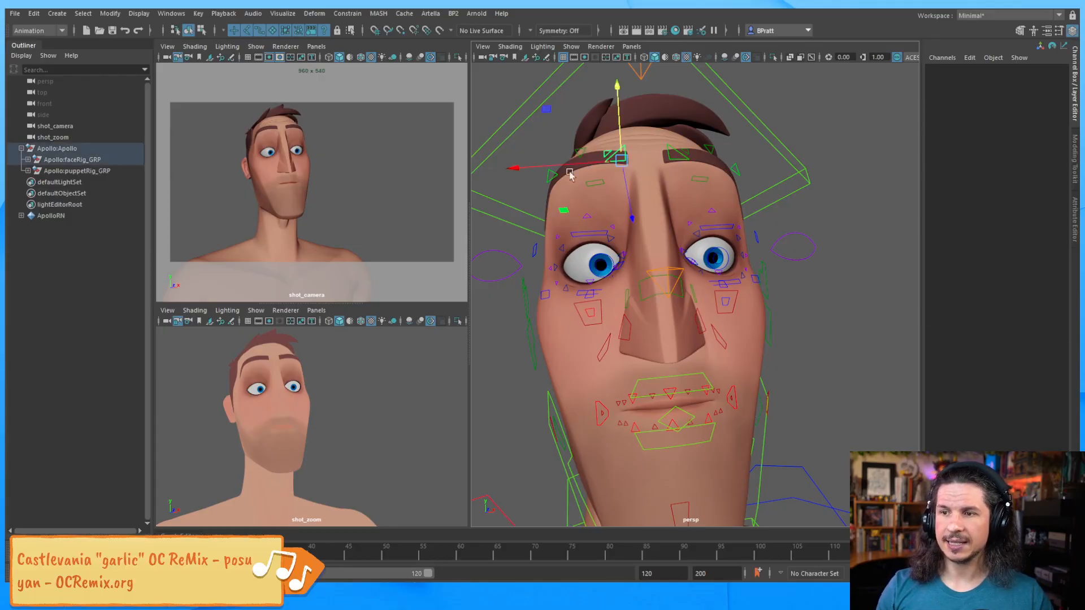
{"action": "left_click_drag", "start_coordinate": [618, 129], "coordinate": [663, 225]}
{"action": "left_click", "coordinate": [678, 154]}
{"action": "left_click", "coordinate": [690, 216]}
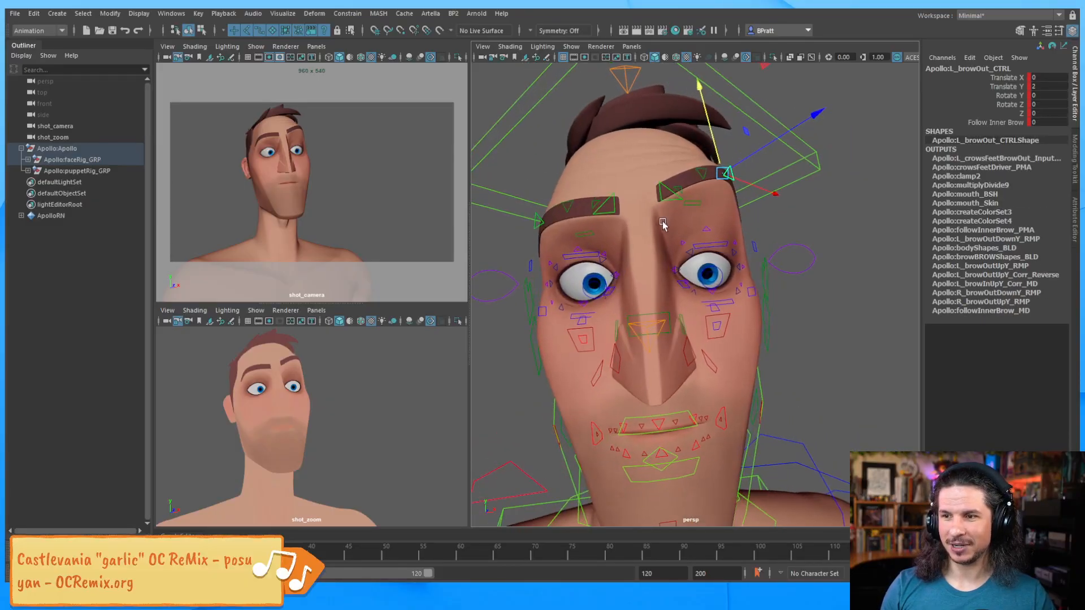
Set the left inner brow control to about 1.26 and the right outer brow control to about -0.54 in Translate Y.
{"action": "left_click", "coordinate": [609, 209]}
{"action": "left_click_drag", "start_coordinate": [610, 195], "coordinate": [659, 144]}
{"action": "left_click", "coordinate": [667, 192]}
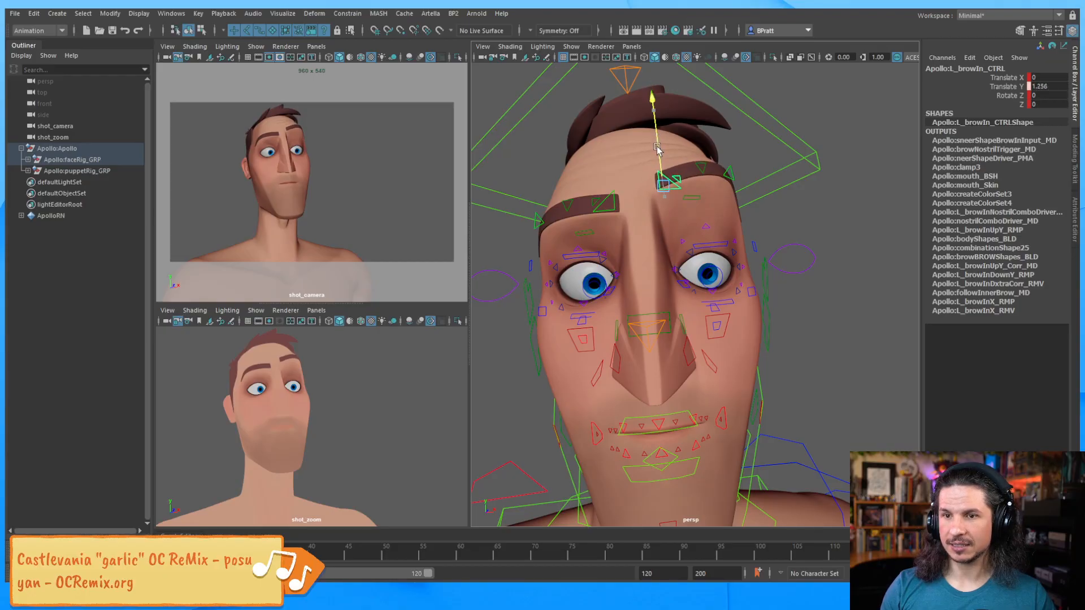
{"action": "left_click", "coordinate": [542, 222]}
{"action": "left_click_drag", "start_coordinate": [548, 187], "coordinate": [547, 206]}
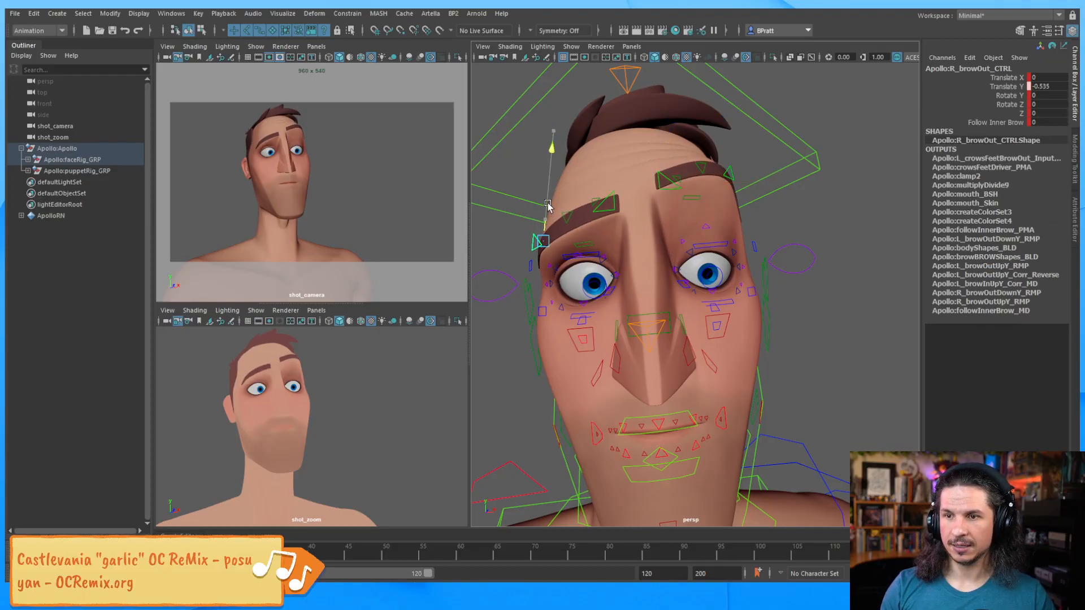
Try lowering the right mid-brow control to about -0.68 in Translate Y, and undo the move.
{"action": "left_click", "coordinate": [571, 219]}
{"action": "left_click_drag", "start_coordinate": [511, 164], "coordinate": [520, 182]}
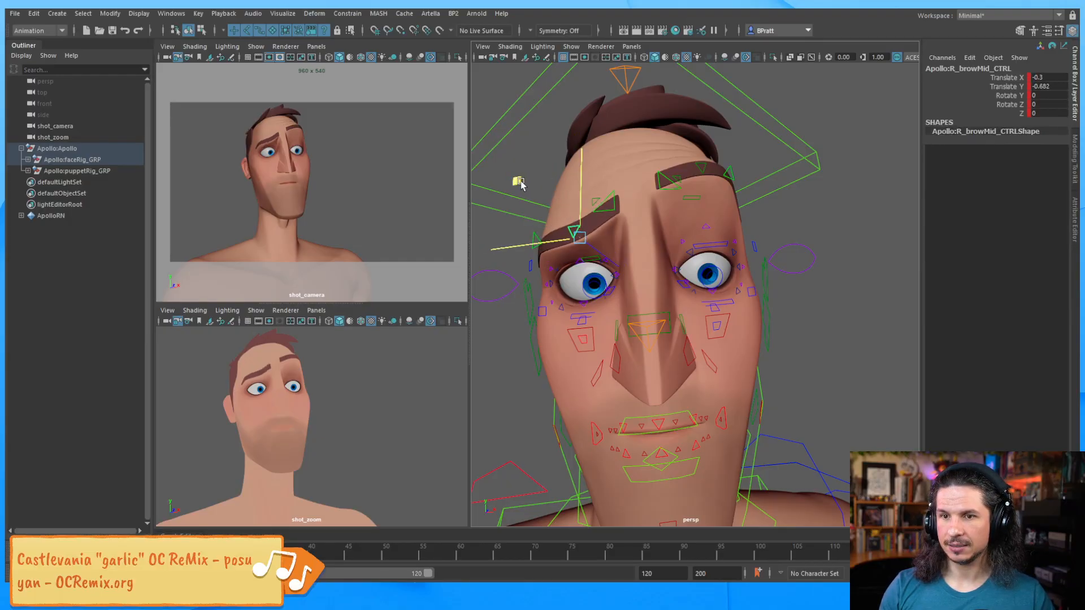
{"action": "key", "text": "ctrl+z"}
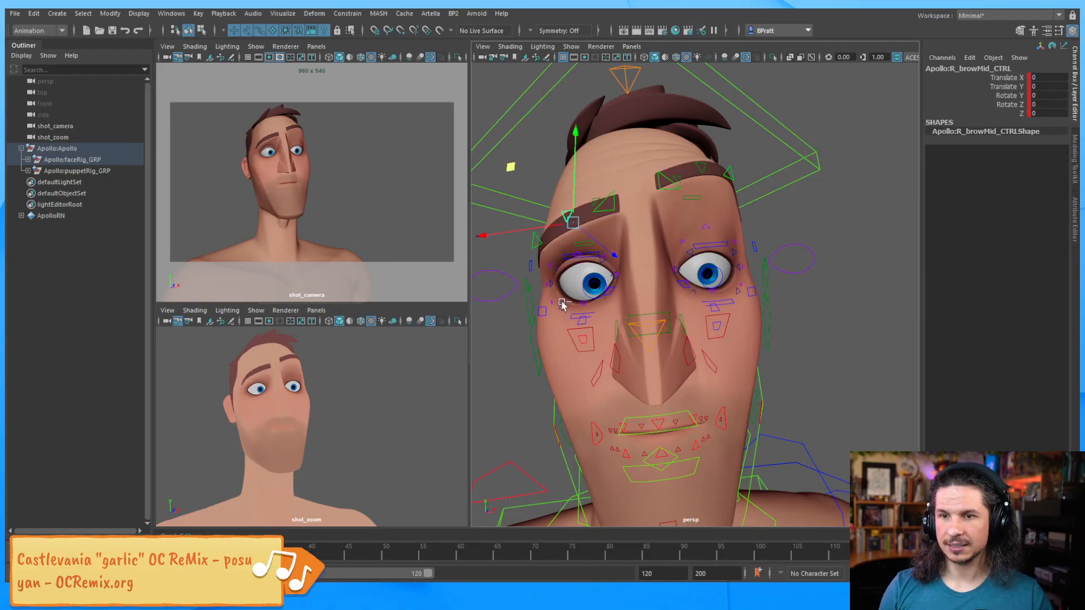
Move the inner brow controls up and apart, the right to about X 0.32, Y 0.98 and the left to about X 0.26, Y 1.54.
{"action": "left_click_drag", "start_coordinate": [615, 202], "coordinate": [592, 207], "text": "alt"}
{"action": "left_click", "coordinate": [598, 259]}
{"action": "left_click_drag", "start_coordinate": [667, 222], "coordinate": [639, 216], "text": "alt"}
{"action": "left_click", "coordinate": [616, 222]}
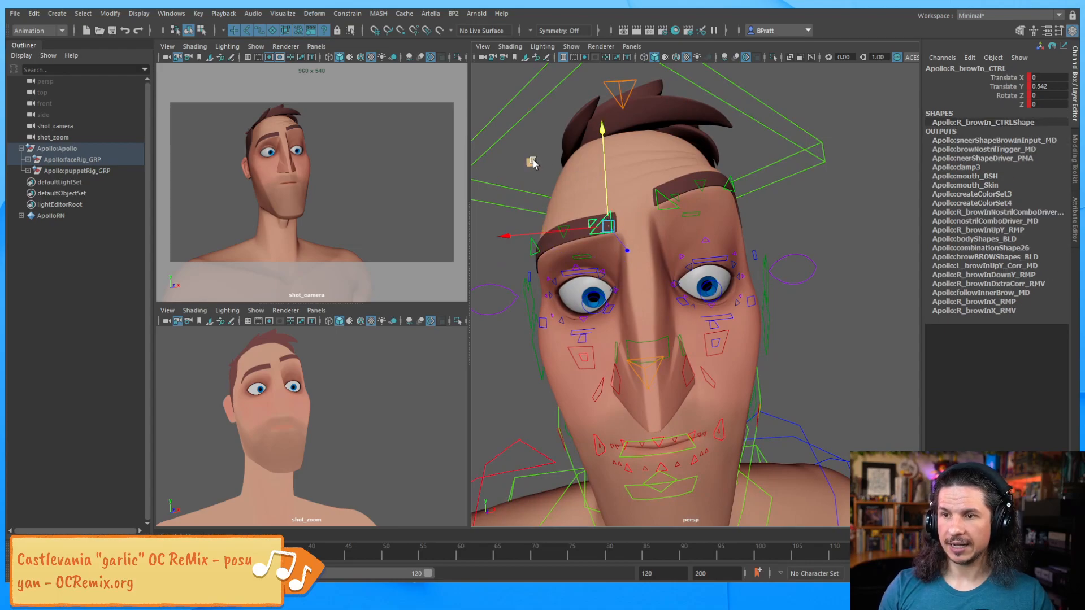
{"action": "middle_click_drag", "start_coordinate": [525, 158], "coordinate": [511, 150]}
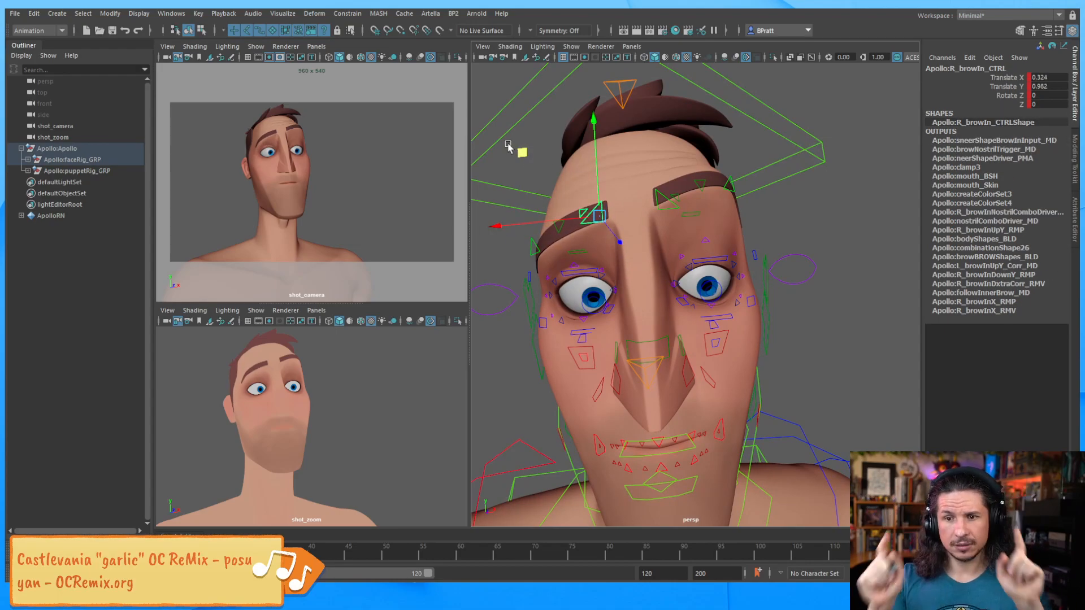
{"action": "left_click", "coordinate": [660, 197]}
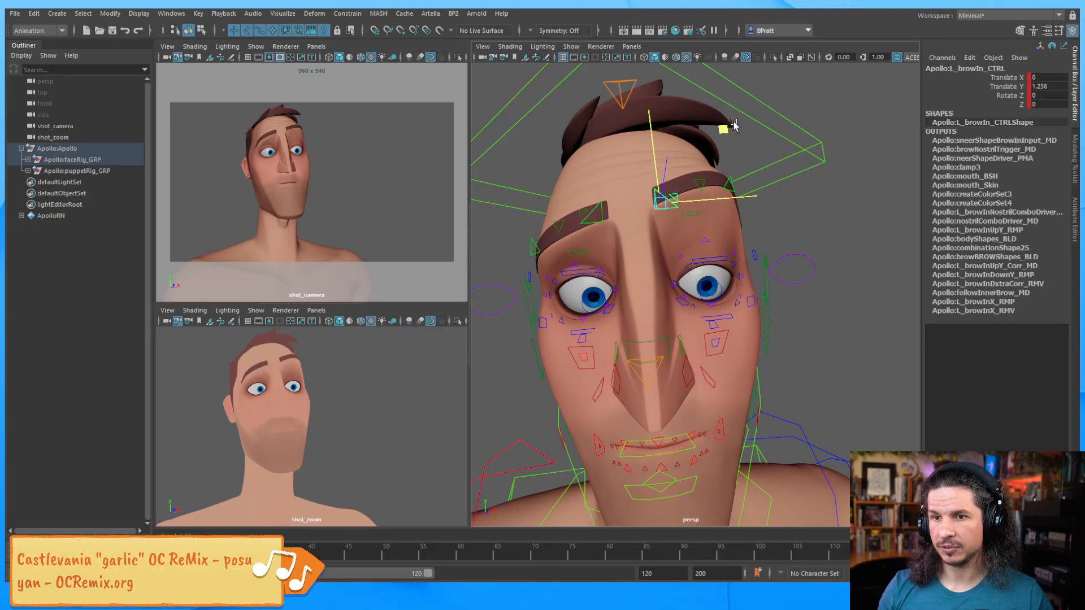
{"action": "middle_click_drag", "start_coordinate": [734, 125], "coordinate": [733, 124]}
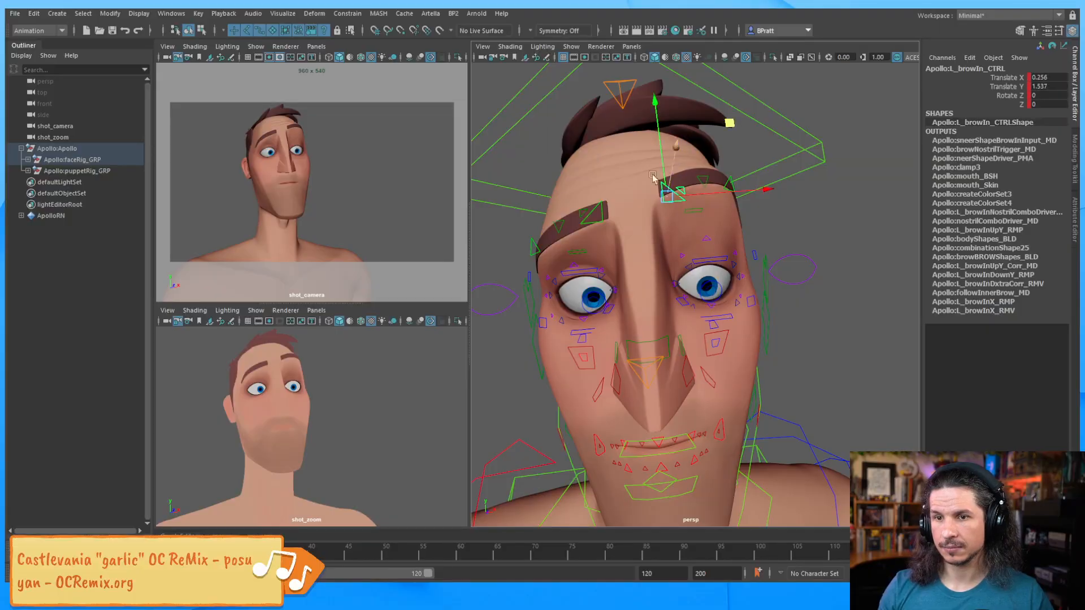
Raise the right inner brow control to about 1.19 in Translate Y, leaving the right mid-brow control at zero.
{"action": "left_click", "coordinate": [593, 212]}
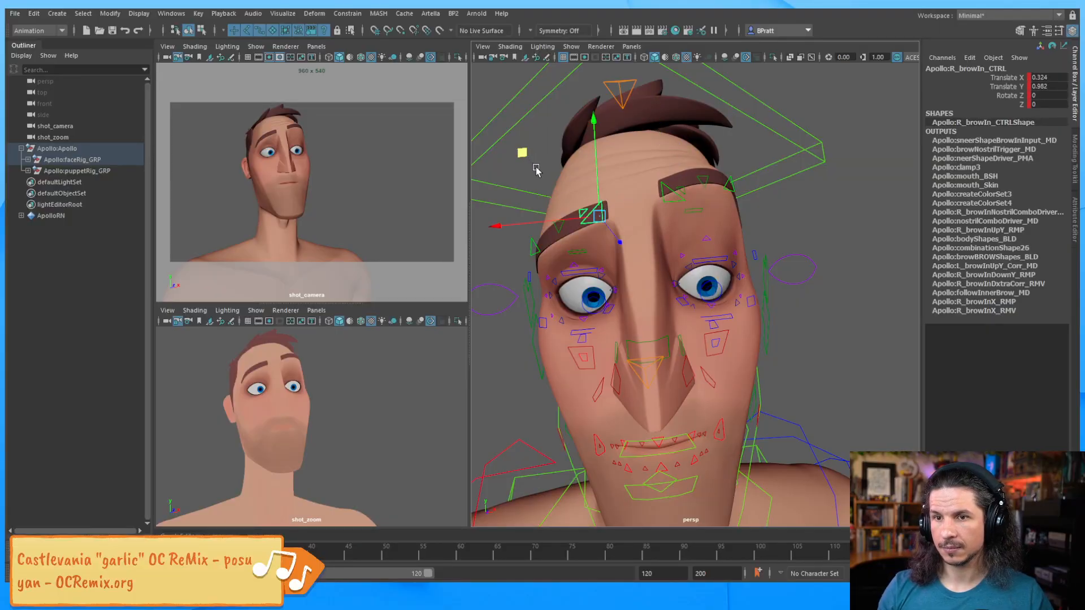
{"action": "left_click_drag", "start_coordinate": [605, 237], "coordinate": [658, 230], "text": "alt"}
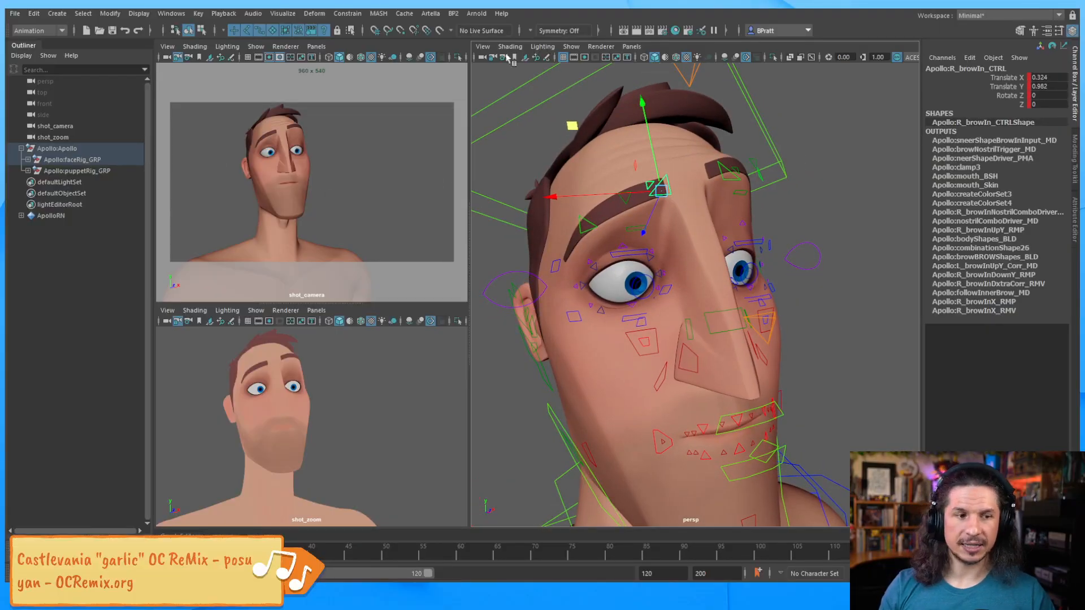
{"action": "middle_click_drag", "start_coordinate": [680, 186], "coordinate": [696, 222], "text": "alt"}
{"action": "left_click_drag", "start_coordinate": [679, 242], "coordinate": [640, 219], "text": "alt"}
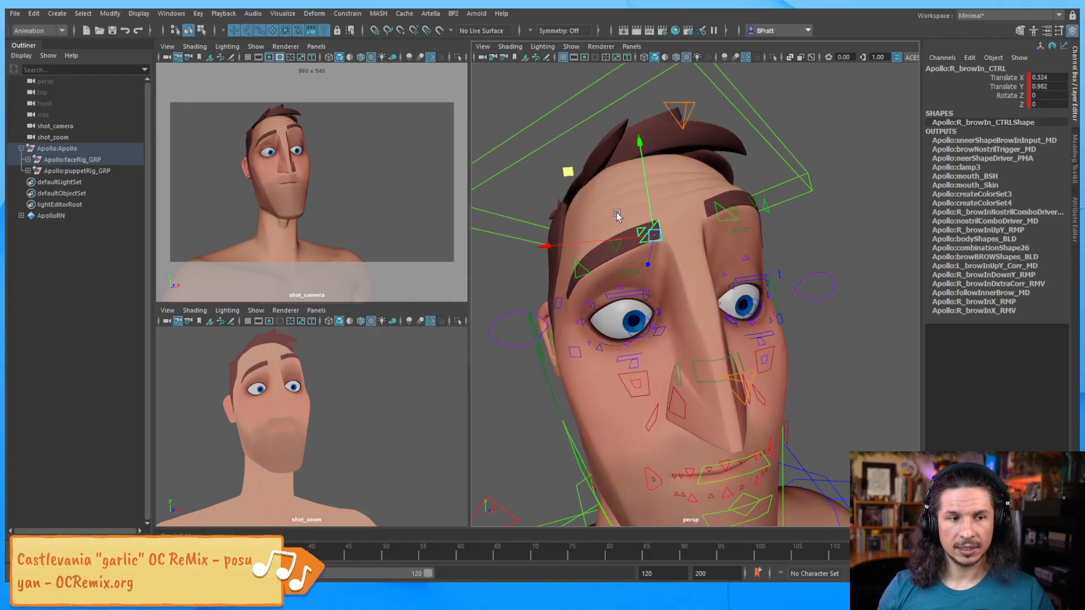
{"action": "left_click", "coordinate": [616, 245]}
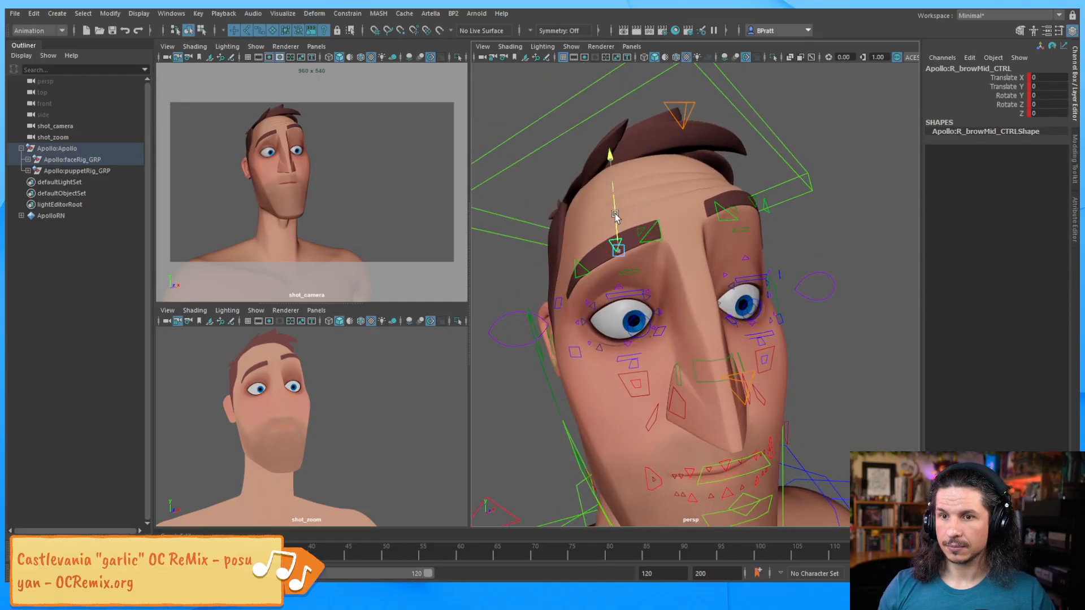
{"action": "left_click", "coordinate": [650, 227]}
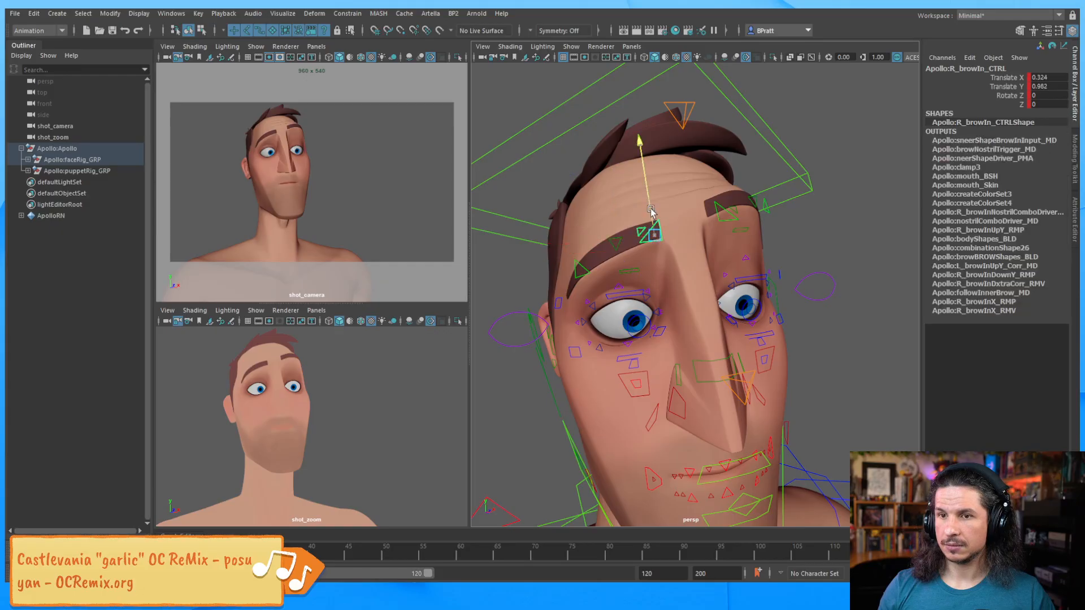
{"action": "left_click_drag", "start_coordinate": [650, 208], "coordinate": [644, 162]}
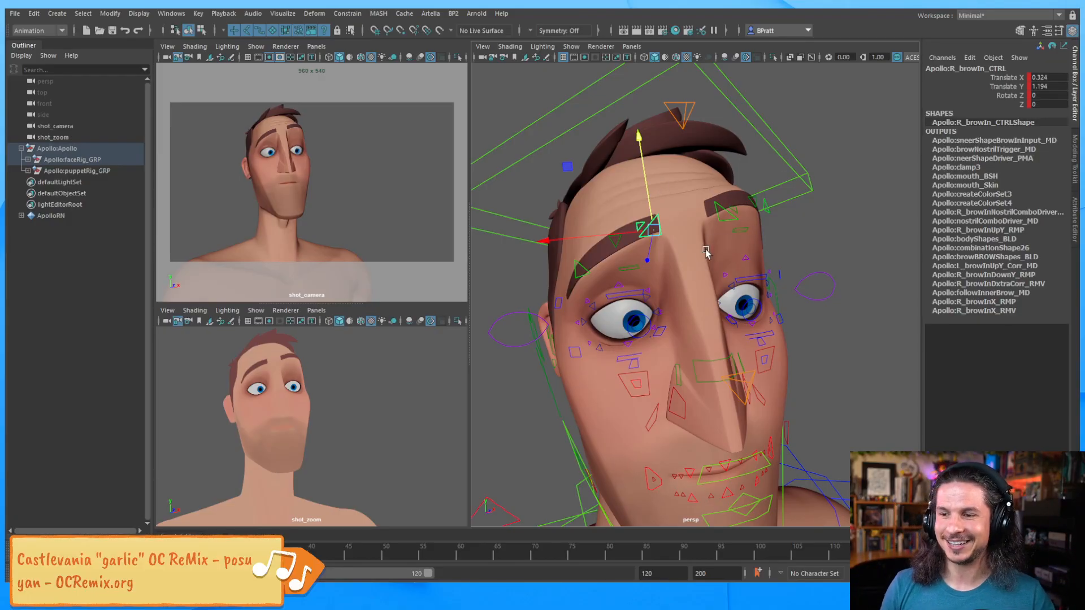
Reshape the right brow's outer end, moving the outer control to about X 0.48, Y -0.30 and the mid control to X 1, Y -0.21.
{"action": "left_click_drag", "start_coordinate": [694, 302], "coordinate": [732, 234], "text": "alt"}
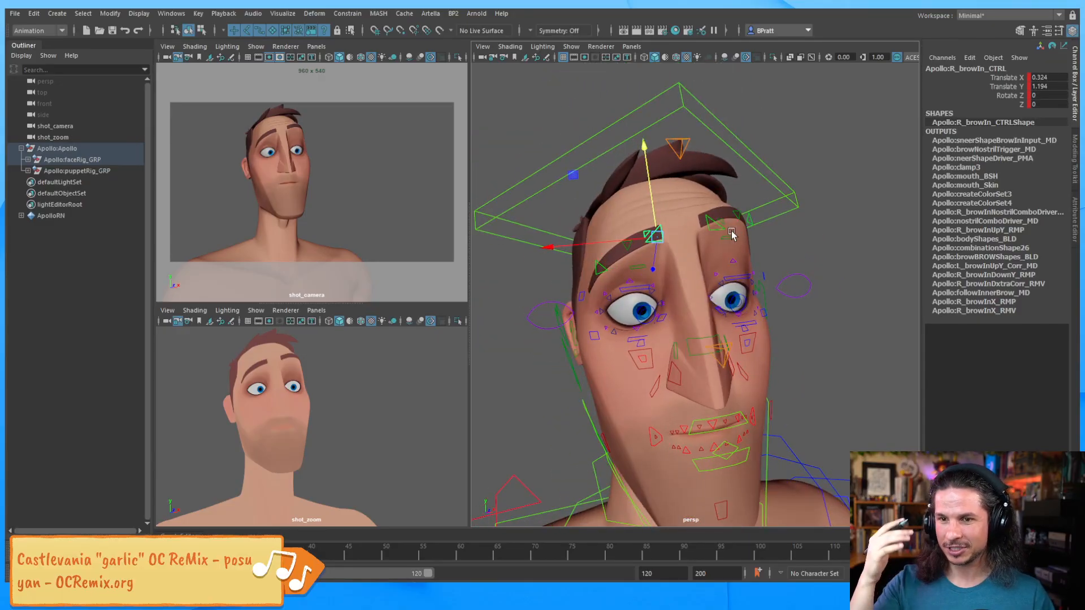
{"action": "left_click_drag", "start_coordinate": [722, 224], "coordinate": [590, 266], "text": "alt"}
{"action": "left_click", "coordinate": [609, 249]}
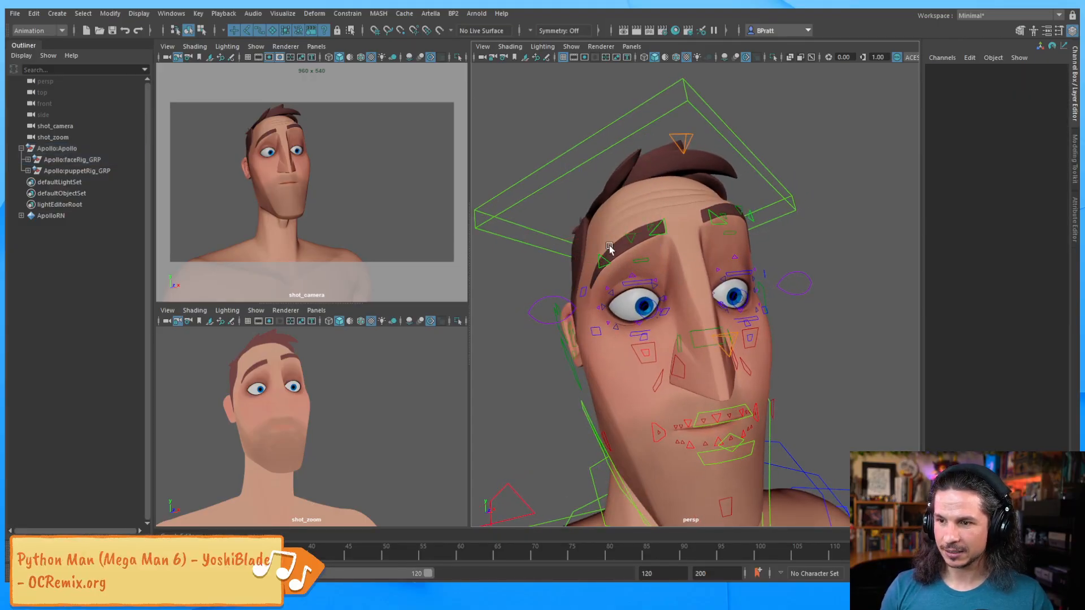
{"action": "left_click", "coordinate": [603, 261]}
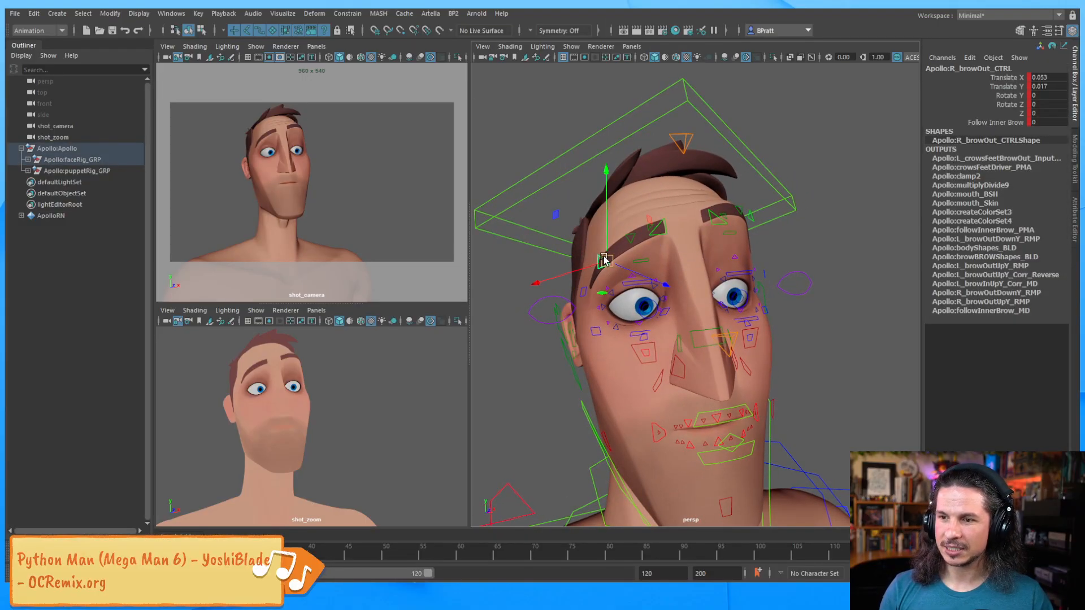
{"action": "left_click_drag", "start_coordinate": [603, 263], "coordinate": [599, 264]}
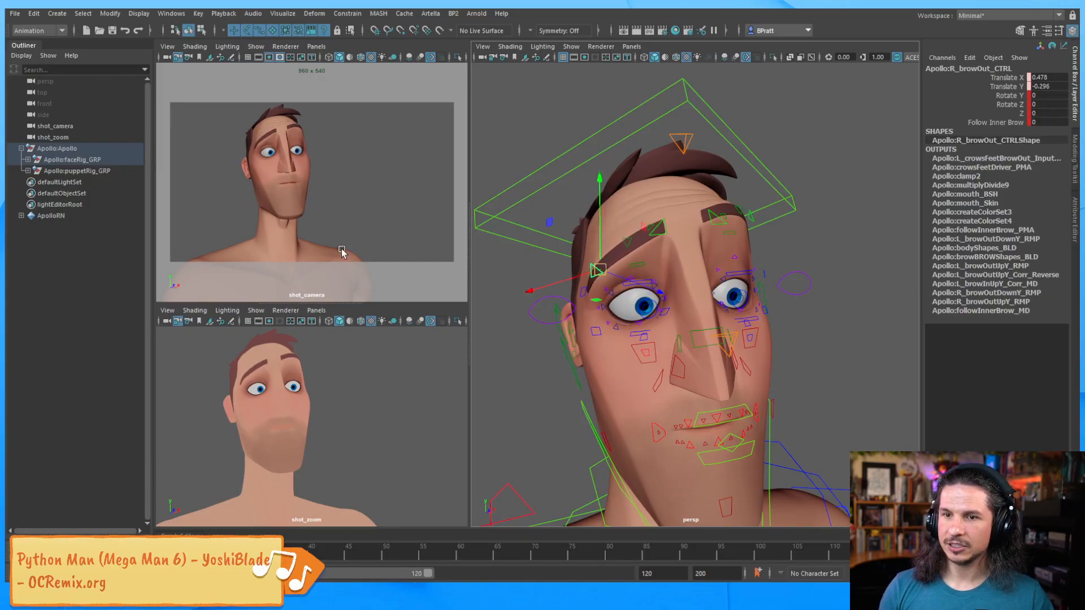
{"action": "left_click", "coordinate": [627, 242]}
{"action": "left_click_drag", "start_coordinate": [551, 190], "coordinate": [526, 203]}
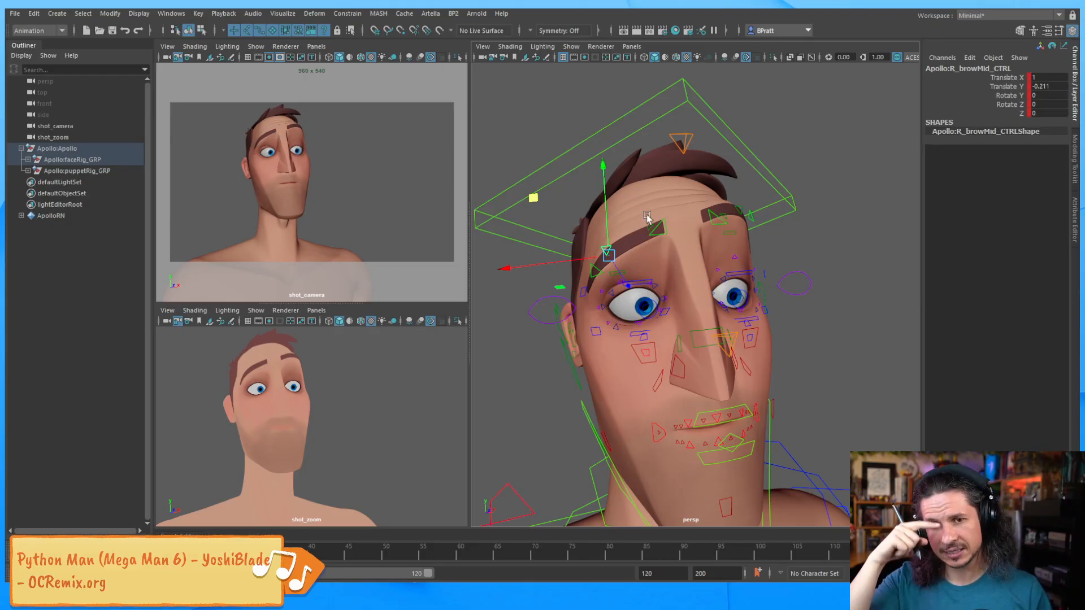
Shift the left mid-brow control outward to about 0.44 in Translate X and 0.01 in Translate Y.
{"action": "left_click_drag", "start_coordinate": [749, 202], "coordinate": [637, 248], "text": "alt"}
{"action": "left_click", "coordinate": [708, 214]}
{"action": "left_click", "coordinate": [701, 216]}
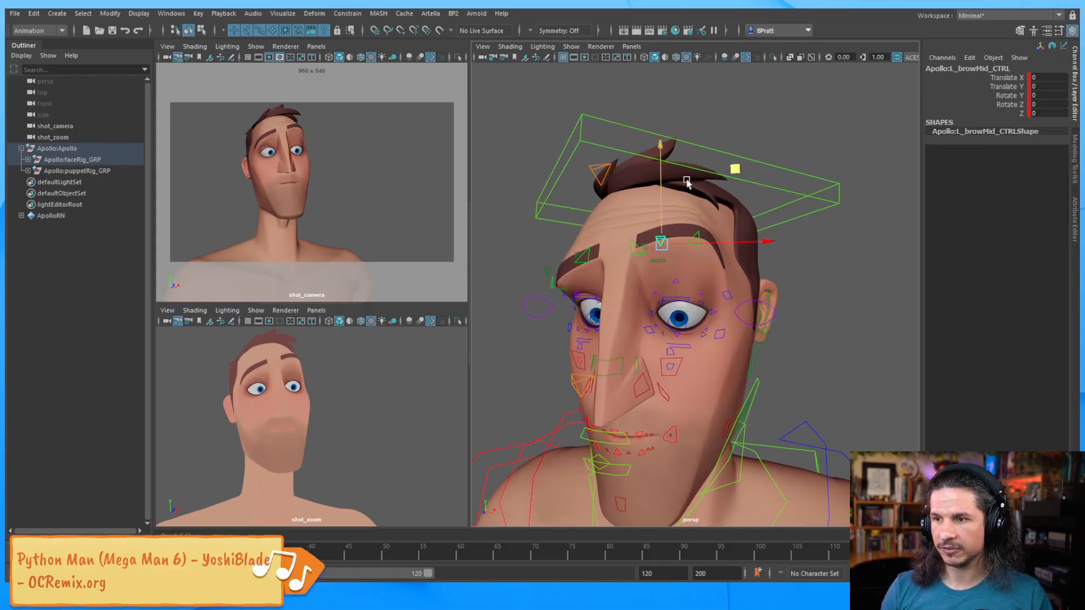
{"action": "mouse_move", "coordinate": [737, 169]}
{"action": "left_mouse_down"}
{"action": "mouse_move", "coordinate": [762, 165]}
{"action": "mouse_move", "coordinate": [744, 167]}
{"action": "left_mouse_up"}
Open the left eye wider by raising the upper lid to about 1 and lowering the lower lid to about -0.73 in Translate Y.
{"action": "left_click_drag", "start_coordinate": [671, 303], "coordinate": [649, 281], "text": "alt"}
{"action": "middle_click_drag", "start_coordinate": [625, 269], "coordinate": [644, 276], "text": "alt"}
{"action": "right_click_drag", "start_coordinate": [645, 276], "coordinate": [721, 258], "text": "alt"}
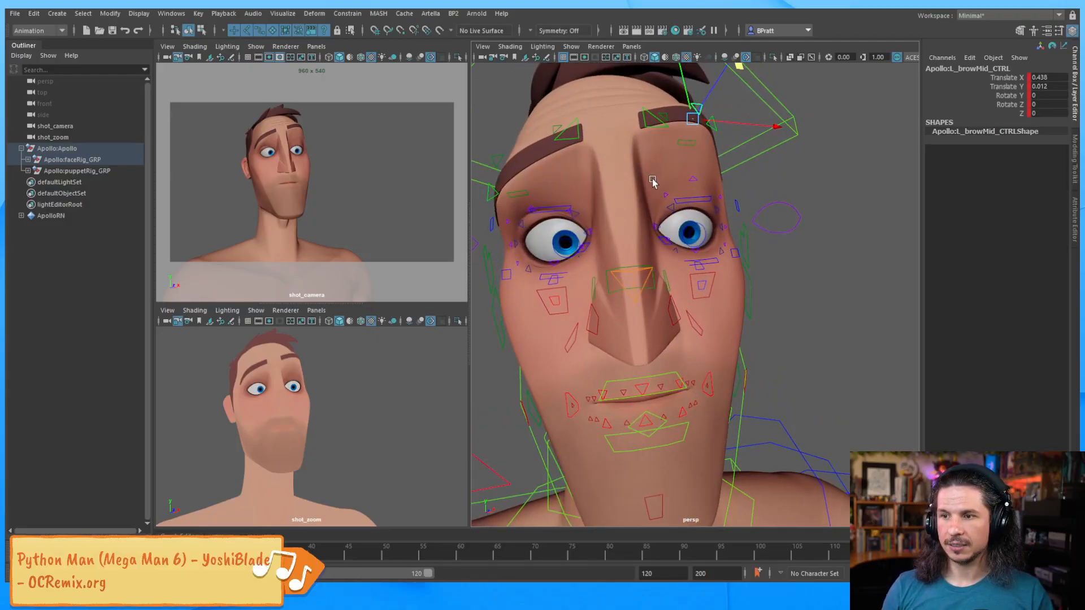
{"action": "scroll", "coordinate": [721, 257], "scroll_direction": "up", "scroll_amount": 4}
{"action": "left_click", "coordinate": [745, 192]}
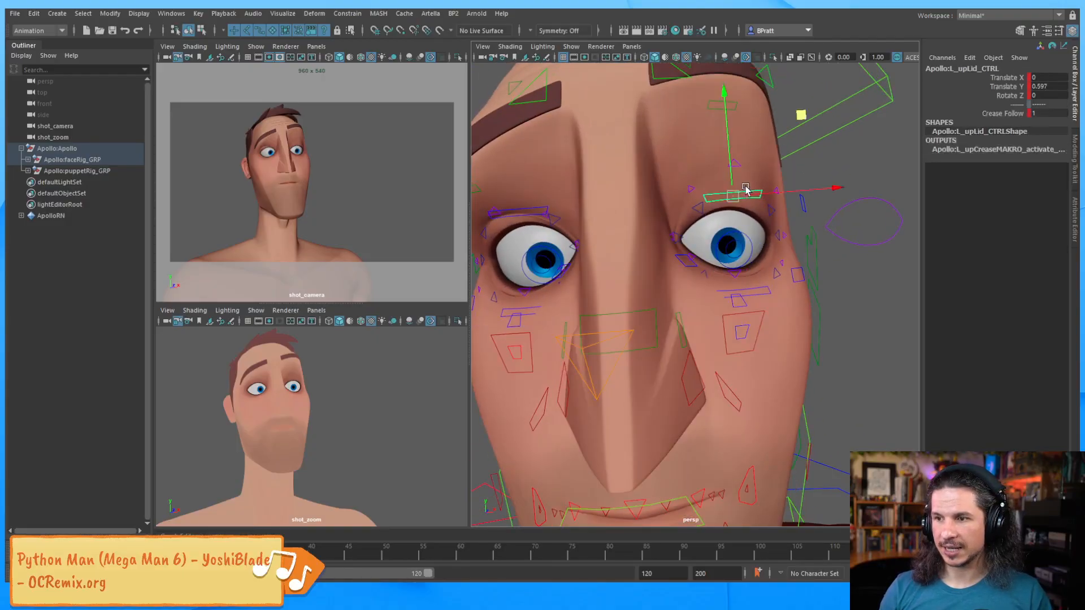
{"action": "left_click_drag", "start_coordinate": [730, 163], "coordinate": [751, 153]}
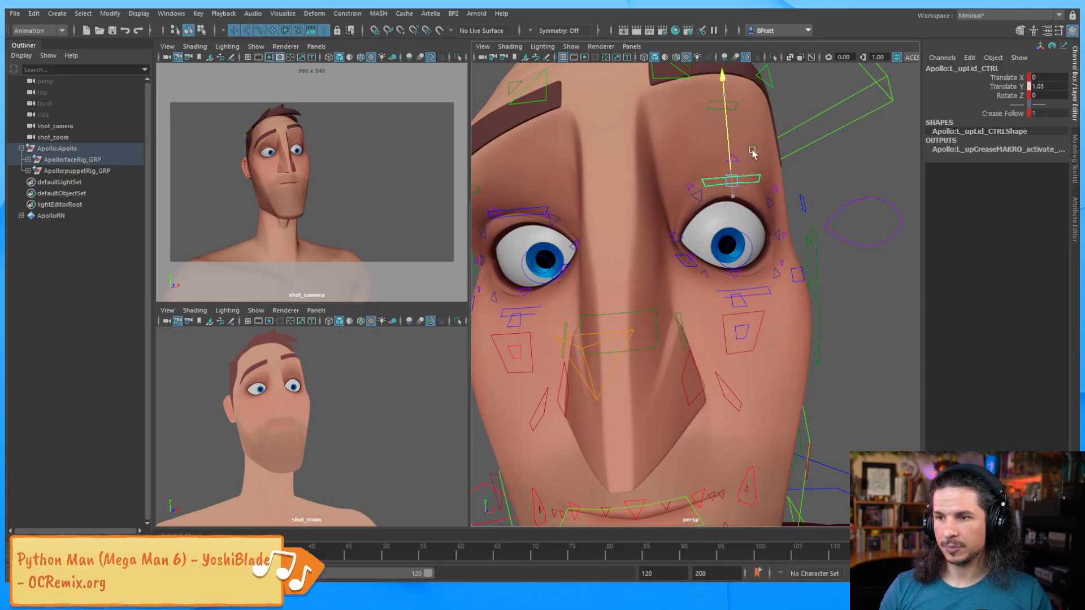
{"action": "left_click", "coordinate": [745, 291]}
{"action": "left_click_drag", "start_coordinate": [738, 243], "coordinate": [733, 243]}
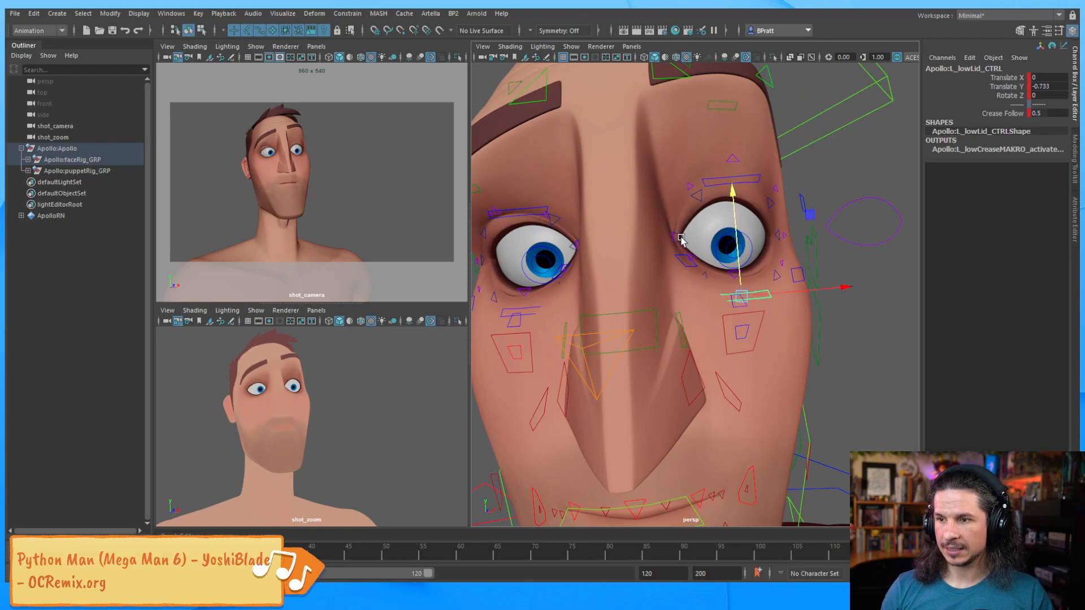
Stretch the left eye vertically with its squash-and-stretch control to about 1.54 in Scale Y, undoing a trial uniform scale first.
{"action": "scroll", "coordinate": [791, 197], "scroll_direction": "down", "scroll_amount": 5}
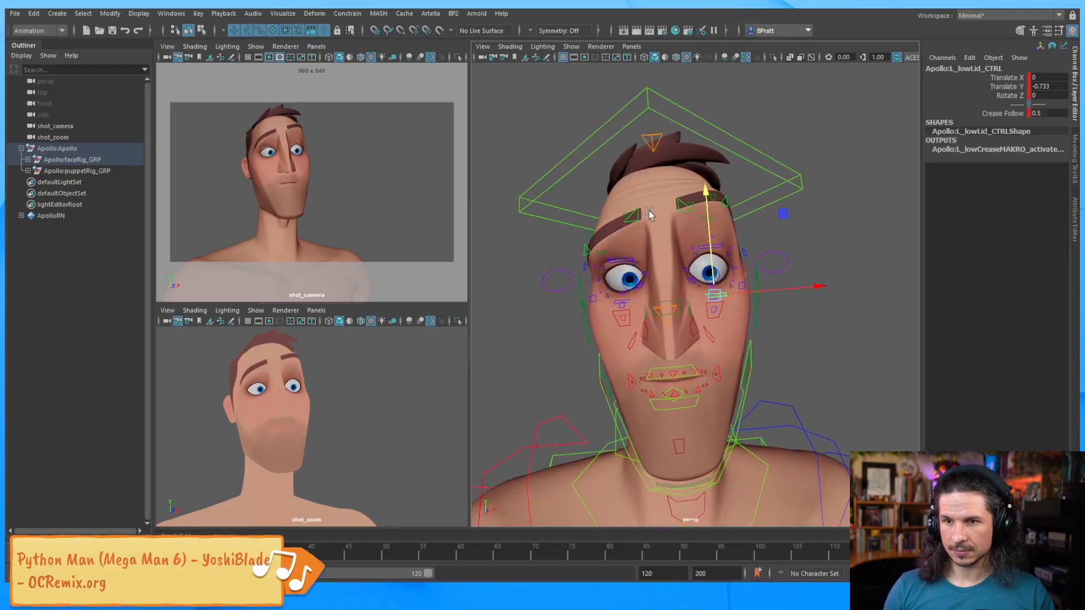
{"action": "left_click", "coordinate": [785, 261]}
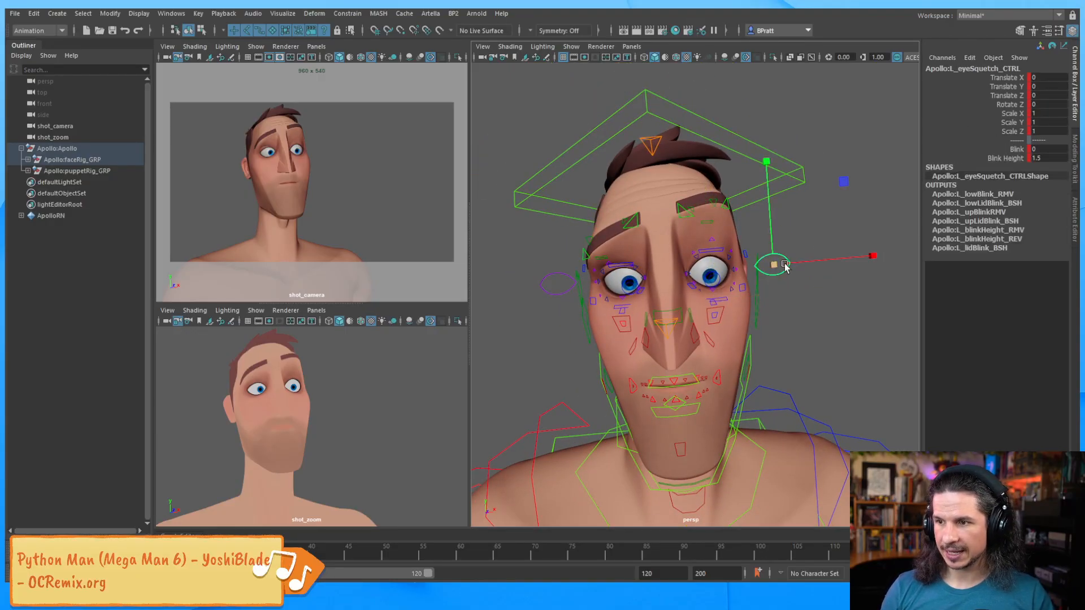
{"action": "key", "text": "r"}
{"action": "left_click_drag", "start_coordinate": [774, 264], "coordinate": [776, 266]}
{"action": "key", "text": "ctrl+z"}
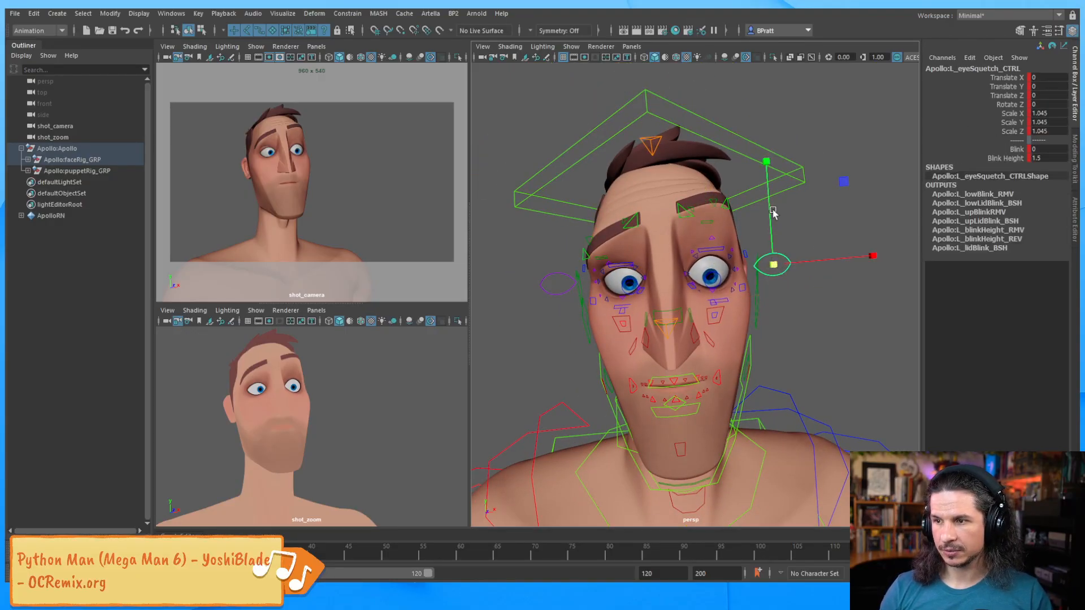
{"action": "left_click_drag", "start_coordinate": [770, 209], "coordinate": [767, 182]}
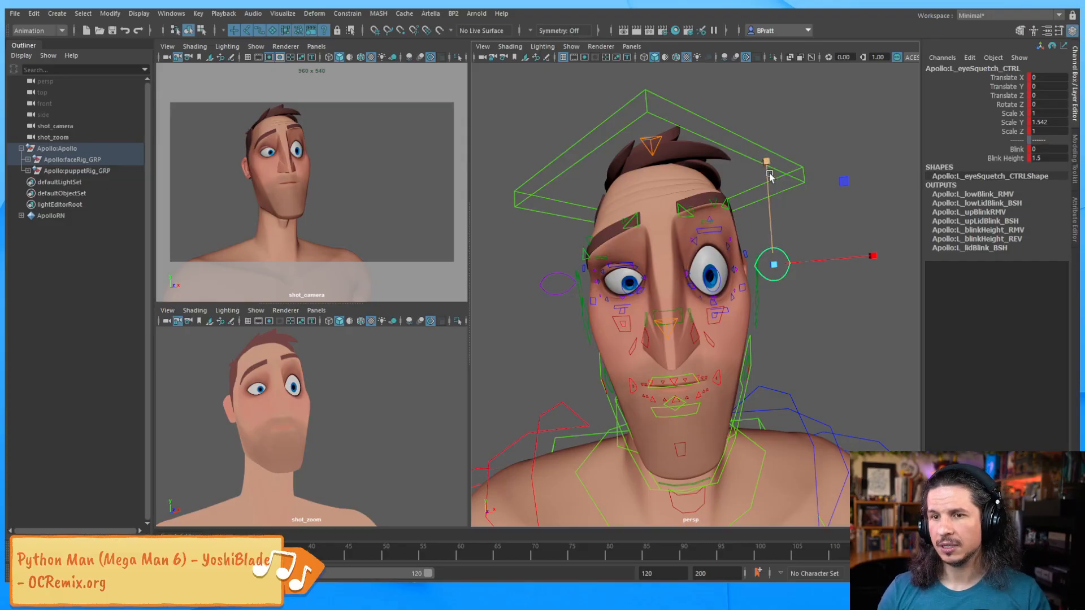
Undo the left eye's vertical stretch and stretch it again with its squash-and-stretch control to about 1.10 in Scale Y.
{"action": "key", "text": "ctrl+z"}
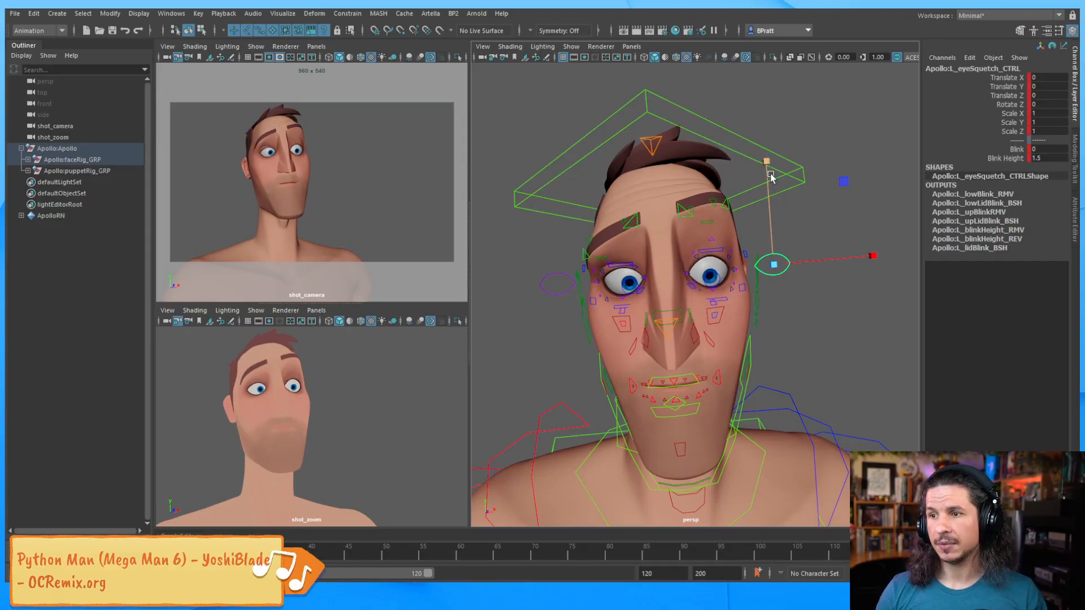
{"action": "left_click_drag", "start_coordinate": [767, 161], "coordinate": [766, 151]}
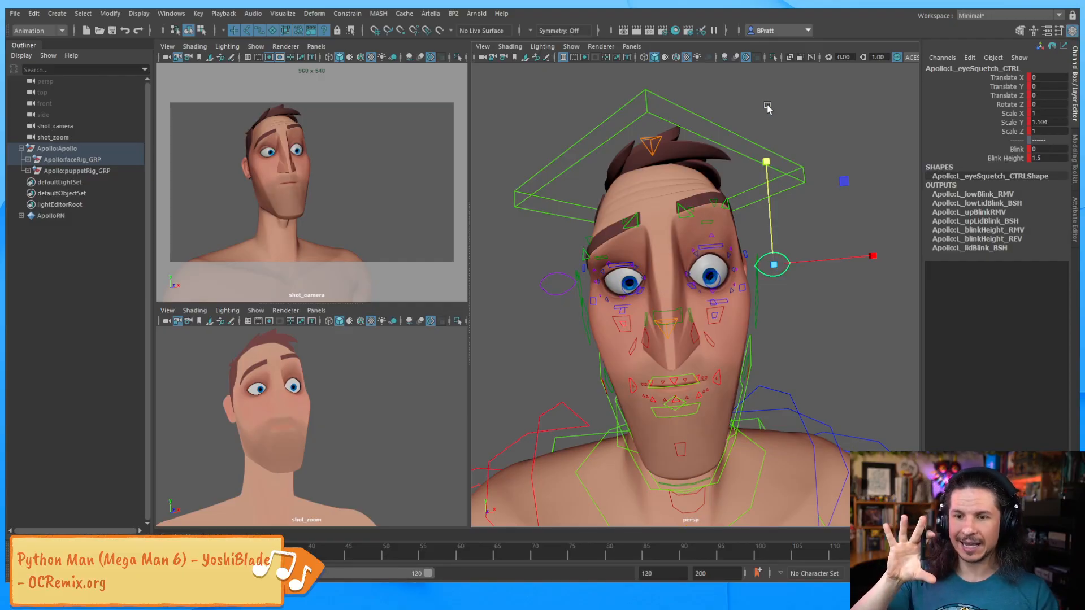
Shift the left upper lid to about -0.36 in Translate X and 0.94 in Translate Y, with the eyes enlarged in the shot_zoom view.
{"action": "scroll", "coordinate": [692, 212], "scroll_direction": "up", "scroll_amount": 10}
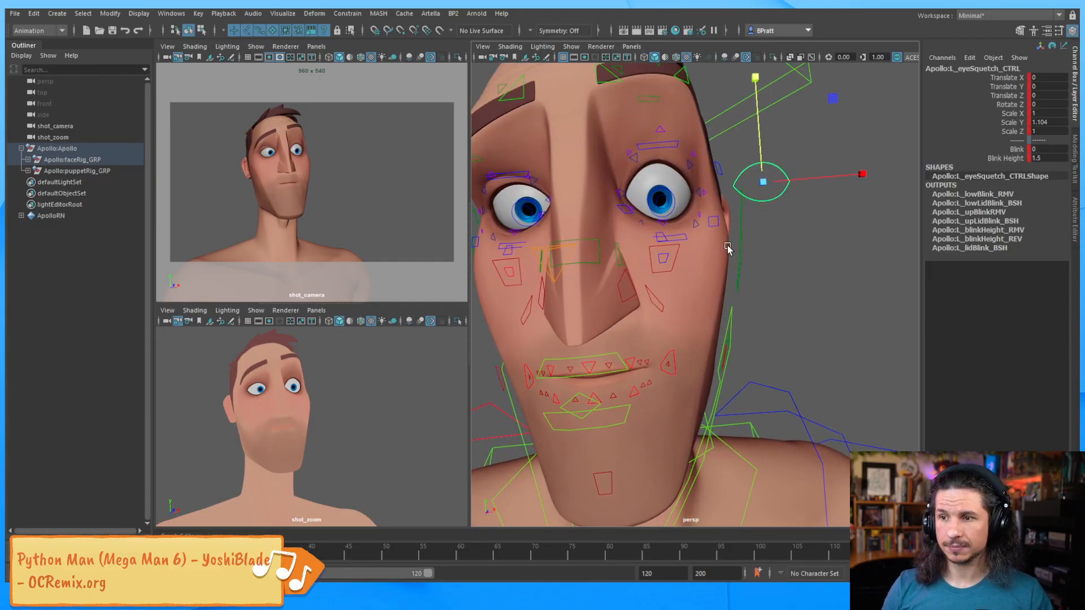
{"action": "left_click_drag", "start_coordinate": [684, 196], "coordinate": [679, 168], "text": "alt"}
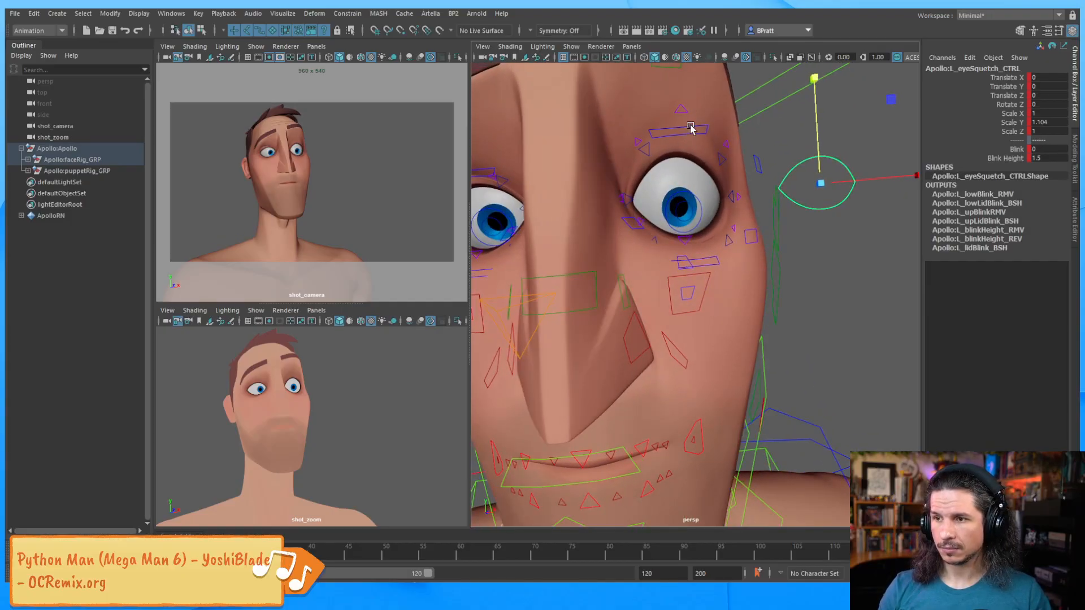
{"action": "left_click", "coordinate": [690, 127]}
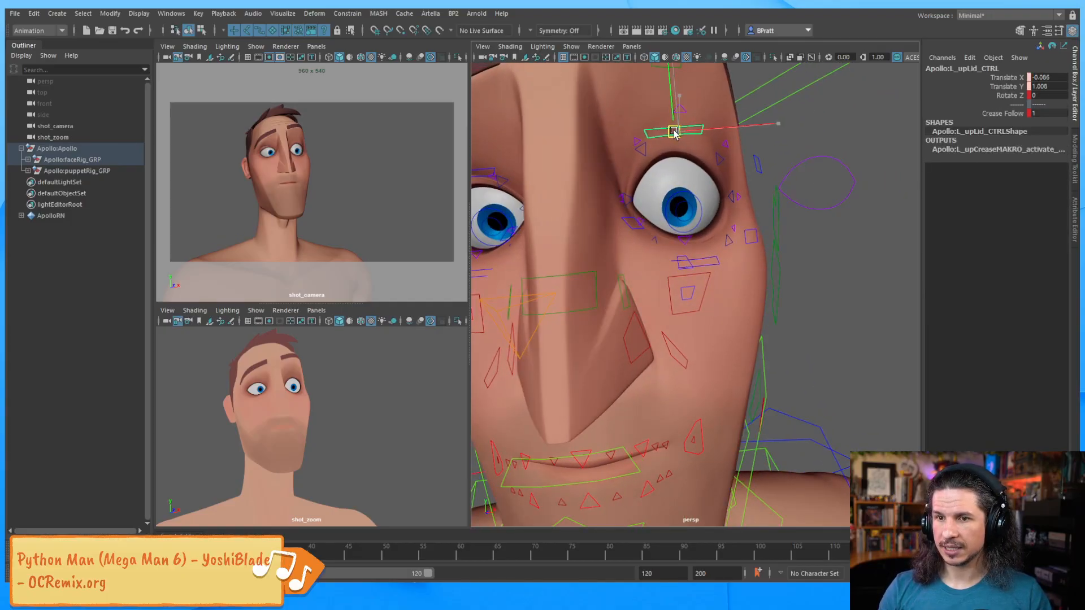
{"action": "left_click_drag", "start_coordinate": [674, 132], "coordinate": [641, 140]}
{"action": "left_click_drag", "start_coordinate": [674, 186], "coordinate": [632, 180], "text": "alt"}
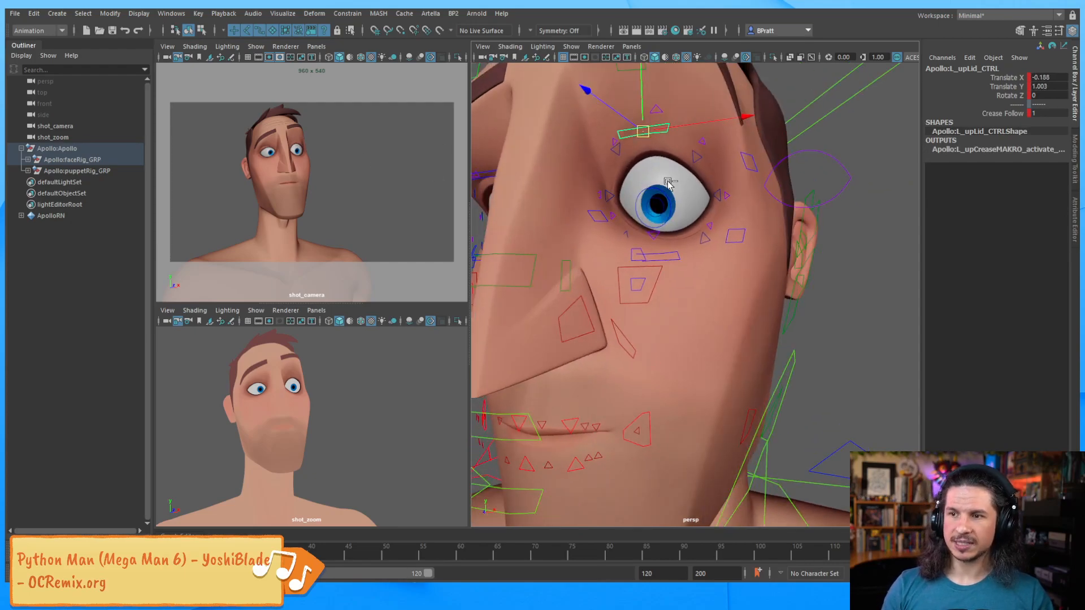
{"action": "key", "text": "ctrl+z"}
{"action": "left_click_drag", "start_coordinate": [671, 213], "coordinate": [696, 219], "text": "alt"}
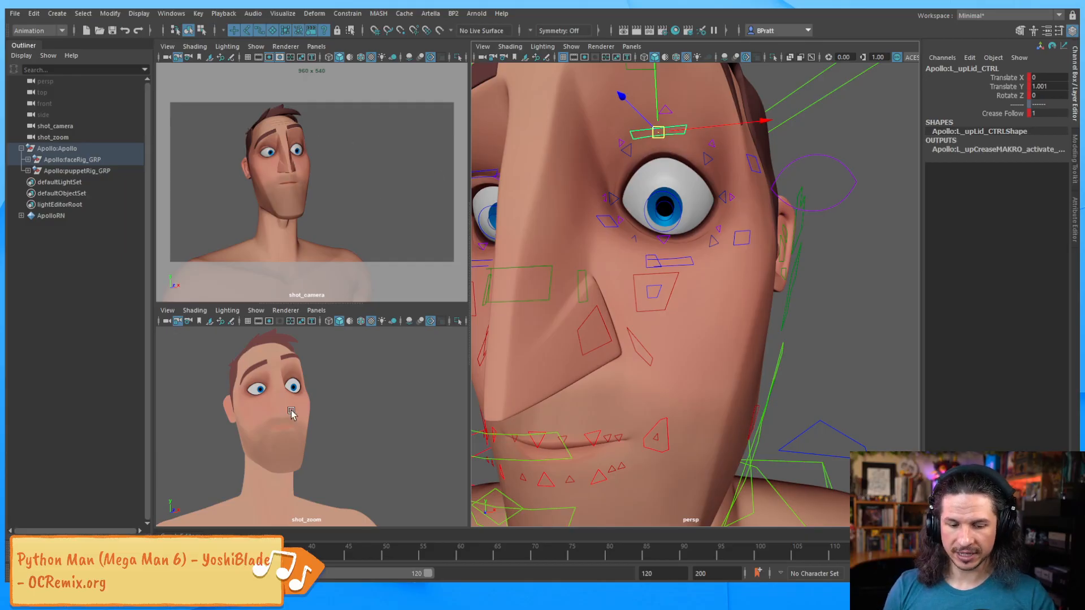
{"action": "middle_click", "coordinate": [285, 392]}
{"action": "key", "text": "backslash"}
{"action": "middle_click_drag", "start_coordinate": [392, 399], "coordinate": [317, 424]}
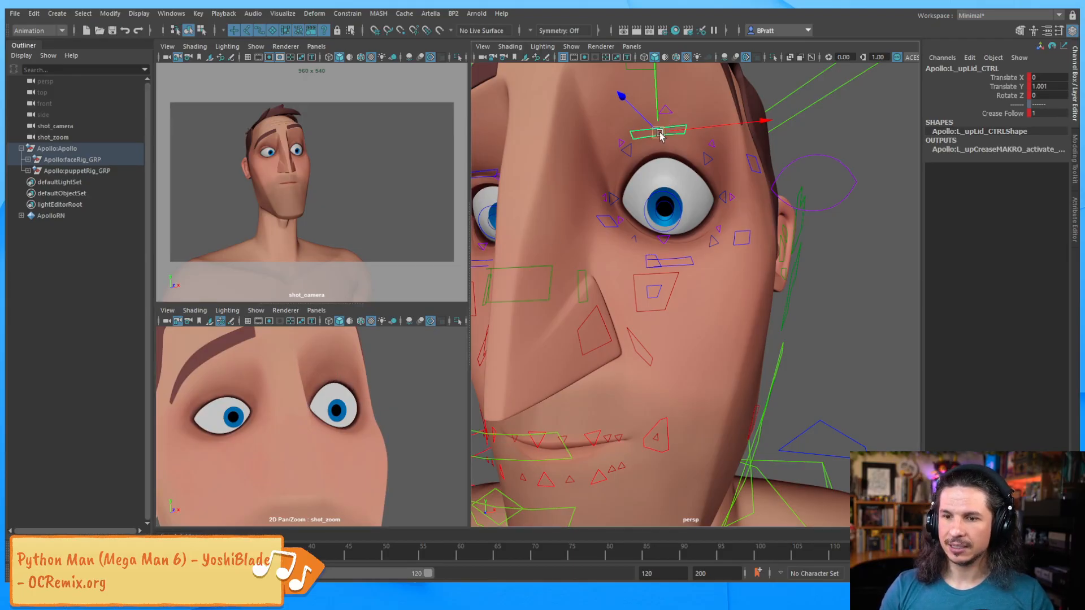
{"action": "left_click_drag", "start_coordinate": [658, 132], "coordinate": [645, 137]}
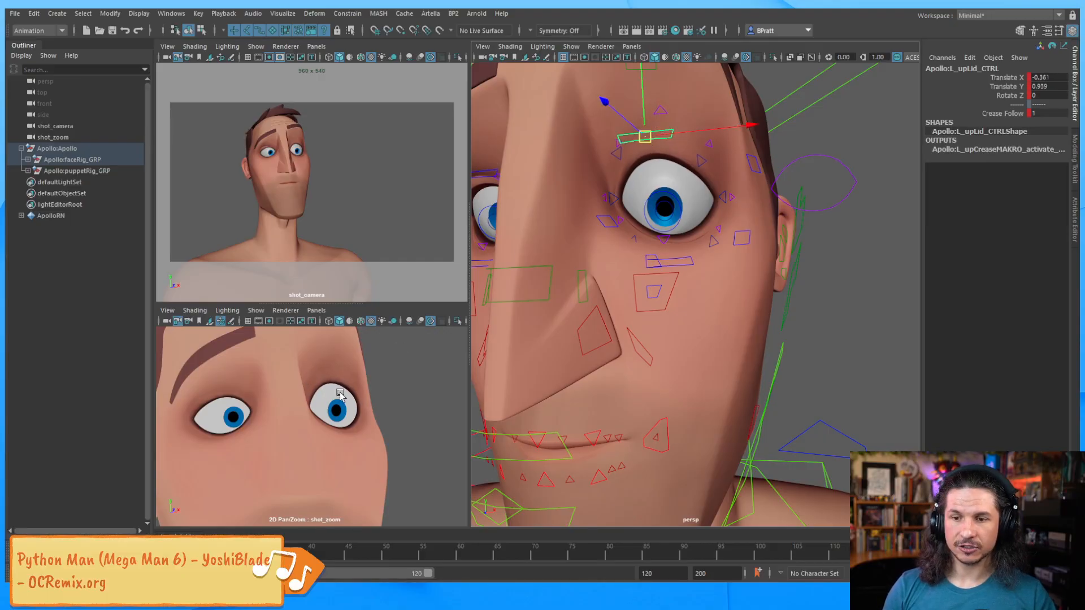
Rotate the left lower lid to about 1.85 in Rotate Z and lower it to about -0.77 in Translate Y.
{"action": "mouse_move", "coordinate": [696, 249]}
{"action": "left_mouse_down", "text": "alt"}
{"action": "mouse_move", "coordinate": [671, 286]}
{"action": "mouse_move", "coordinate": [683, 291]}
{"action": "mouse_move", "coordinate": [679, 261]}
{"action": "left_mouse_up", "text": "alt"}
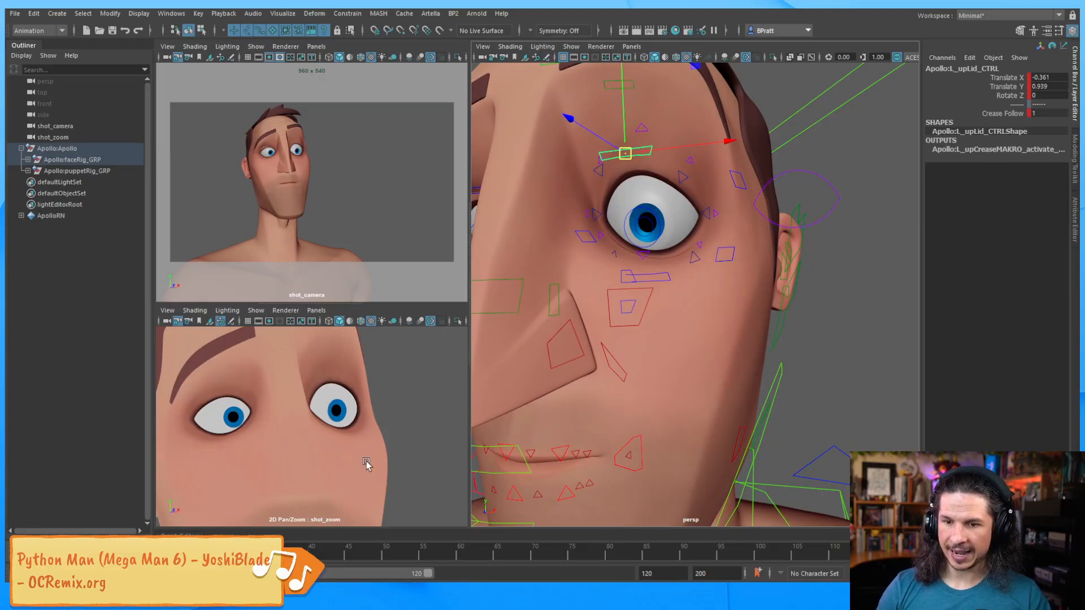
{"action": "left_click", "coordinate": [661, 273]}
{"action": "key", "text": "e"}
{"action": "mouse_move", "coordinate": [730, 243]}
{"action": "left_mouse_down"}
{"action": "mouse_move", "coordinate": [712, 202]}
{"action": "mouse_move", "coordinate": [721, 251]}
{"action": "left_mouse_up"}
{"action": "key", "text": "w"}
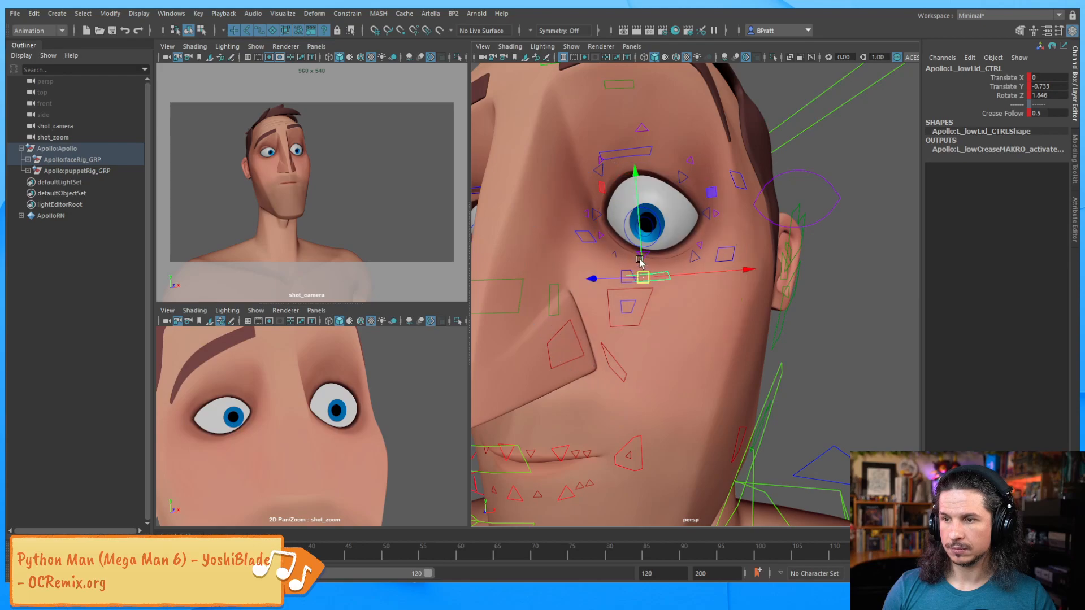
{"action": "left_click_drag", "start_coordinate": [641, 263], "coordinate": [647, 236]}
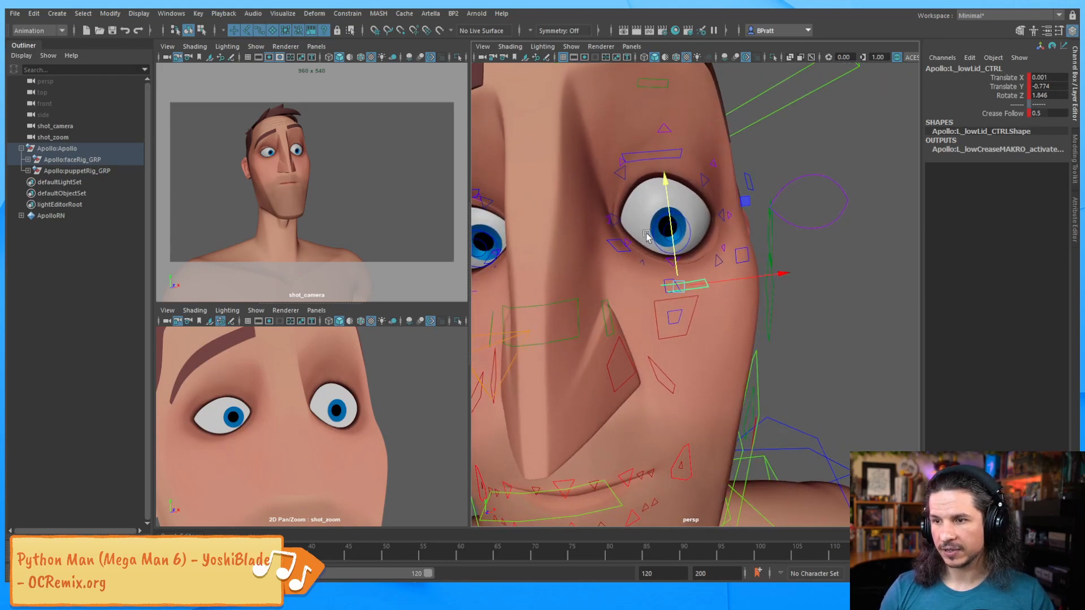
Refine the left eye shape, moving the inner lower-lid control to about X -0.13, Y -0.17 and the outer upper-lid control to about X -0.07, Y 0.09.
{"action": "left_click", "coordinate": [642, 262]}
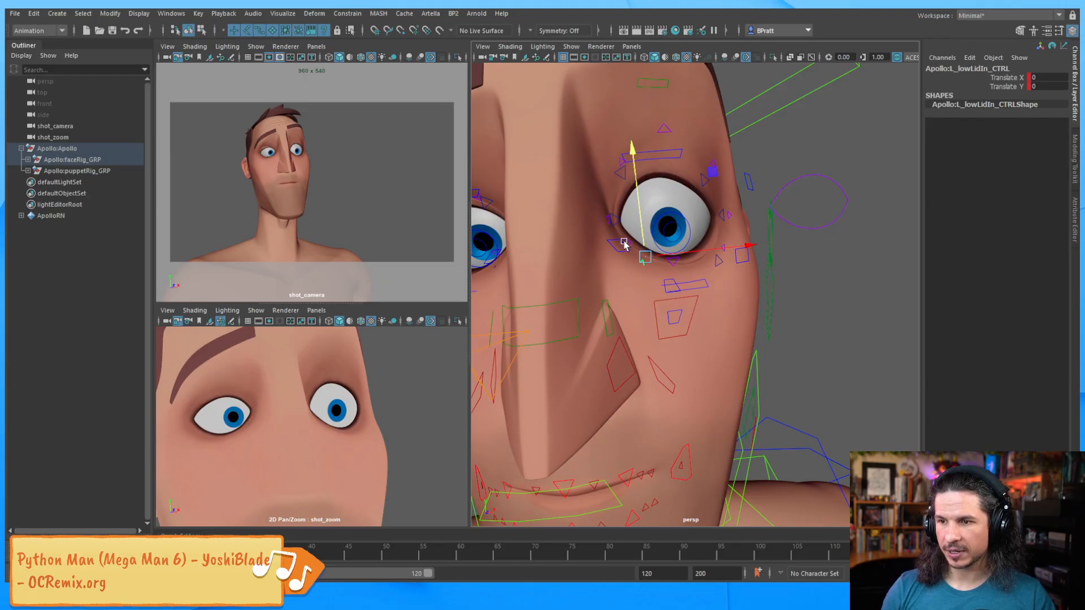
{"action": "left_click_drag", "start_coordinate": [646, 260], "coordinate": [642, 265]}
{"action": "left_click_drag", "start_coordinate": [689, 219], "coordinate": [683, 191], "text": "alt"}
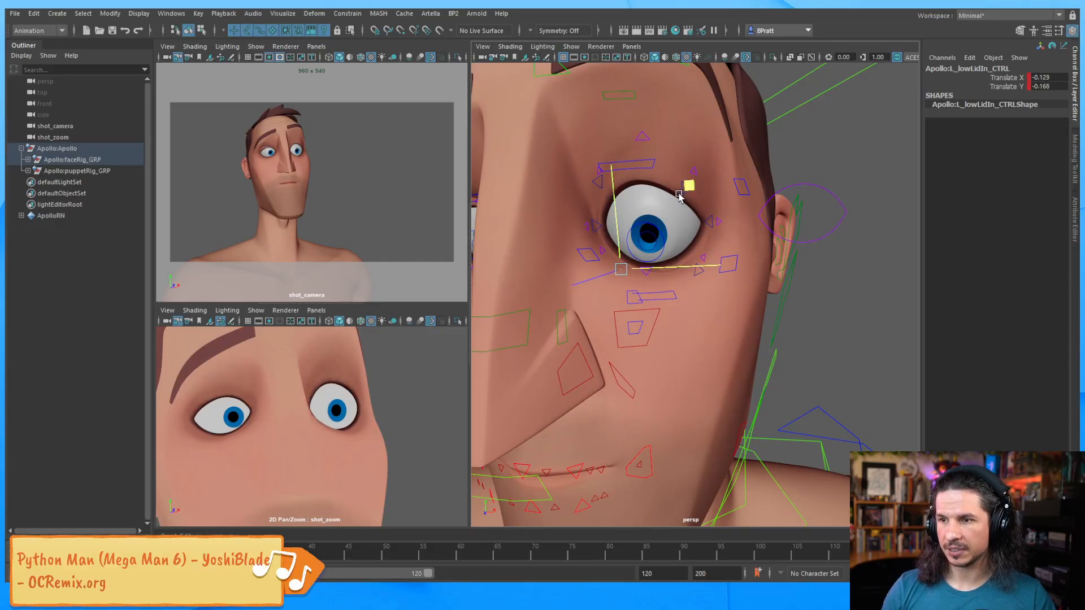
{"action": "left_click", "coordinate": [700, 183]}
{"action": "key", "text": "ctrl+z"}
{"action": "left_click", "coordinate": [806, 145]}
{"action": "left_click", "coordinate": [684, 190]}
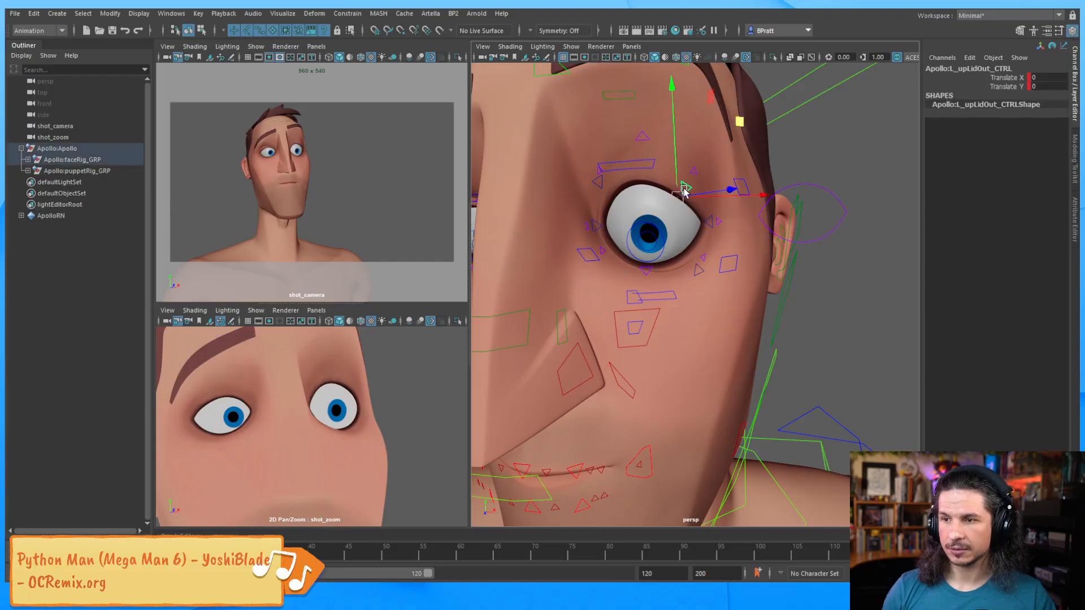
{"action": "mouse_move", "coordinate": [678, 198]}
{"action": "left_mouse_down"}
{"action": "mouse_move", "coordinate": [681, 186]}
{"action": "mouse_move", "coordinate": [667, 189]}
{"action": "mouse_move", "coordinate": [677, 193]}
{"action": "left_mouse_up"}
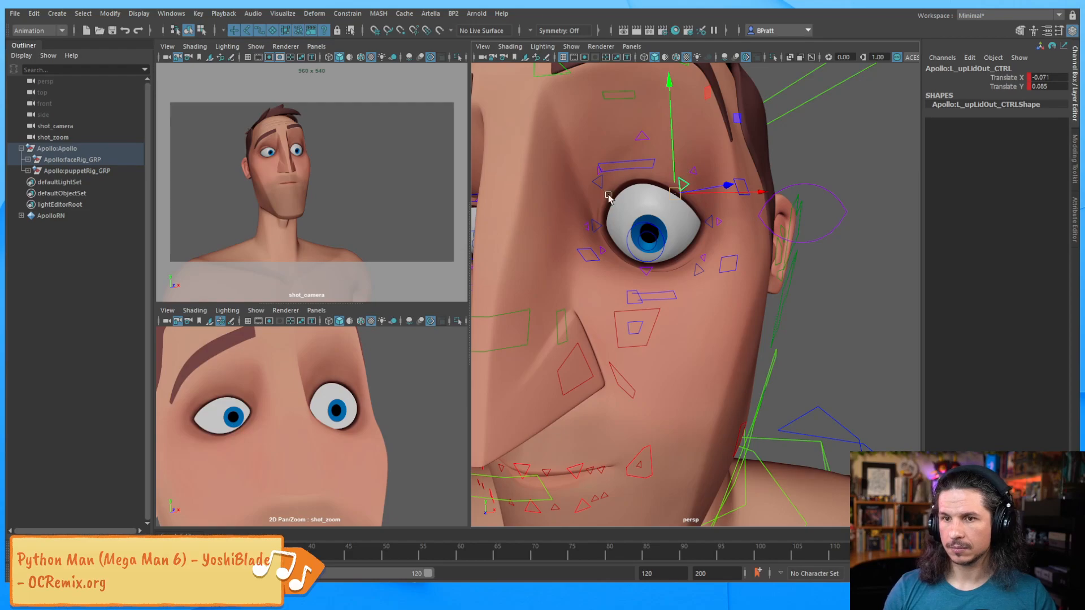
Adjust the right upper lid's height to about 0.83 in Translate Y.
{"action": "left_click_drag", "start_coordinate": [646, 260], "coordinate": [645, 154], "text": "alt"}
{"action": "left_click", "coordinate": [651, 176]}
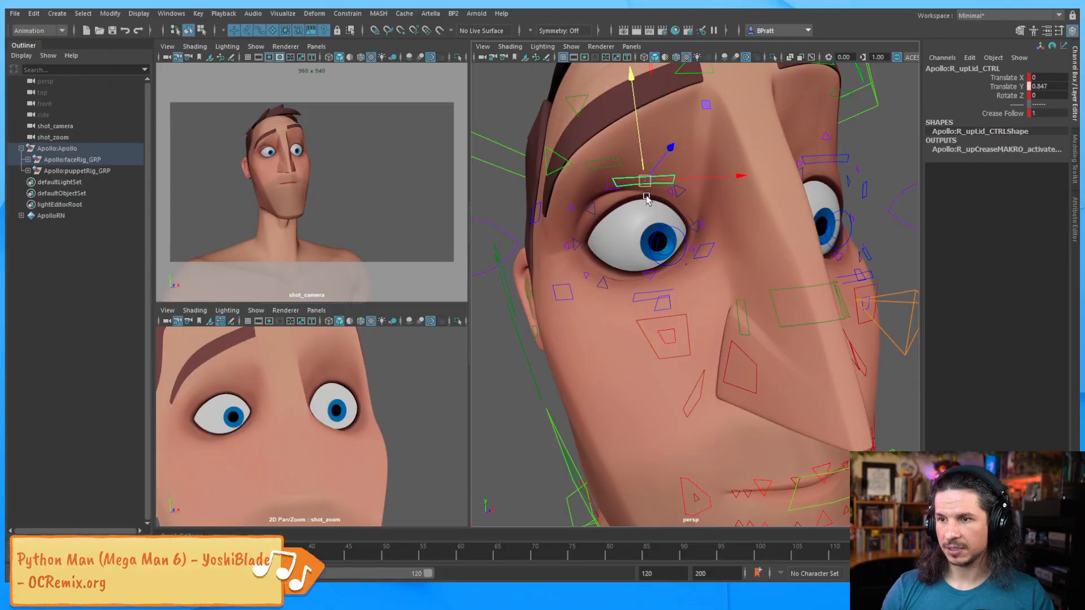
{"action": "left_click_drag", "start_coordinate": [646, 199], "coordinate": [632, 205], "text": "alt"}
{"action": "middle_click_drag", "start_coordinate": [613, 195], "coordinate": [627, 228], "text": "alt"}
{"action": "right_click_drag", "start_coordinate": [647, 212], "coordinate": [649, 225], "text": "alt"}
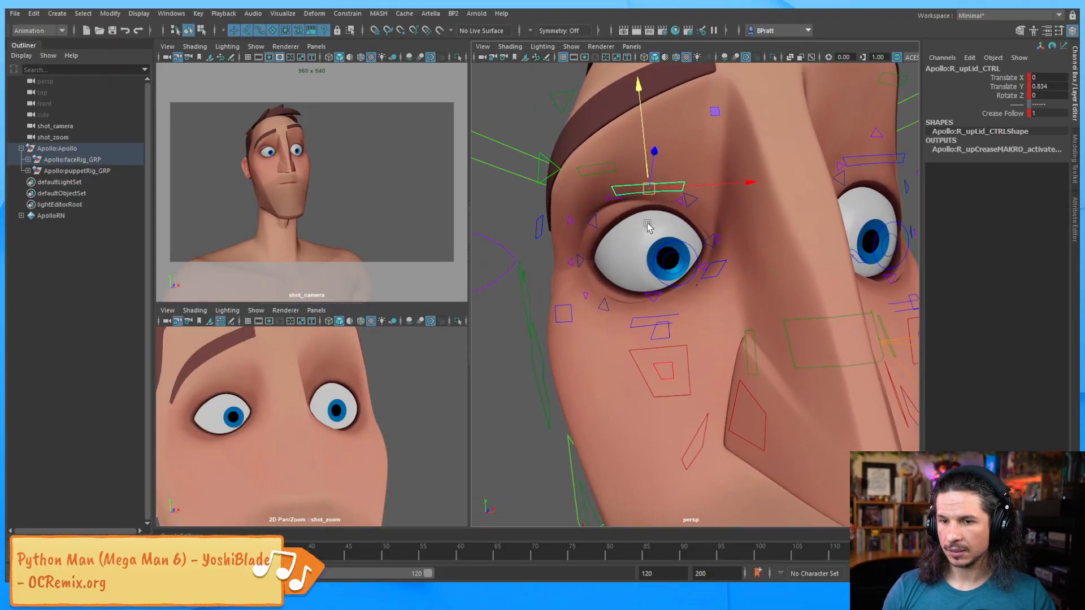
{"action": "middle_click_drag", "start_coordinate": [648, 225], "coordinate": [633, 231], "text": "alt"}
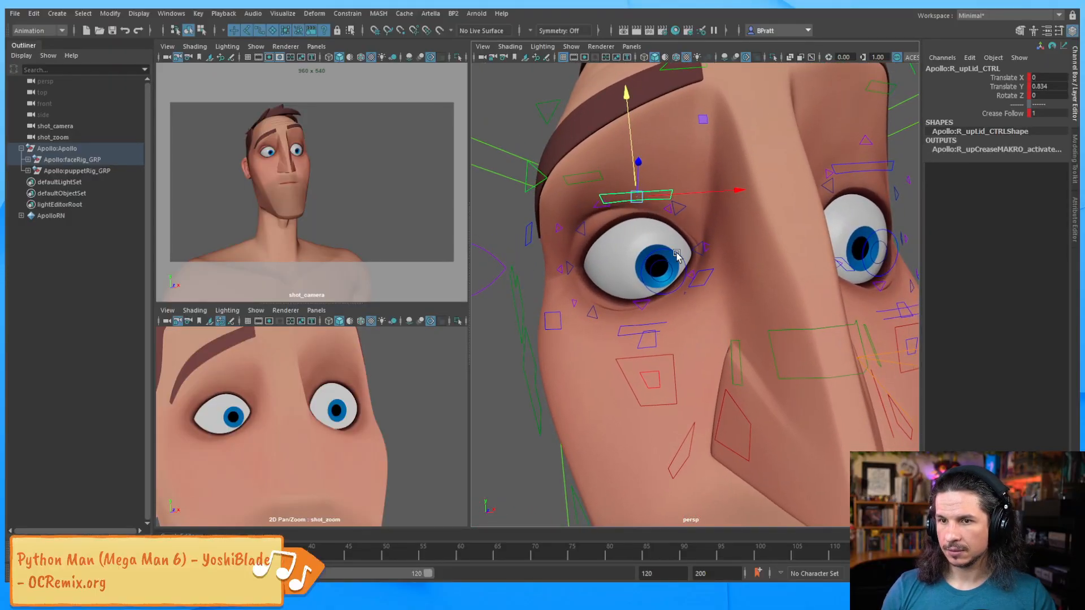
Try moving the right eye's nasal corner control to about -0.22 in Translate X and -0.33 in Translate Y.
{"action": "left_click", "coordinate": [654, 326]}
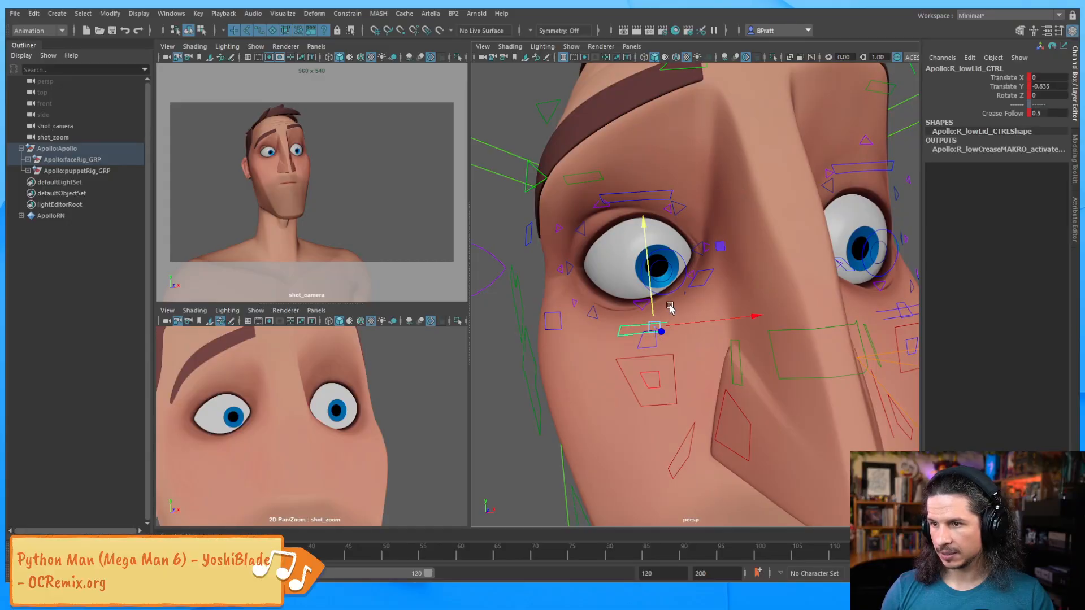
{"action": "left_click", "coordinate": [698, 281]}
{"action": "middle_click_drag", "start_coordinate": [642, 211], "coordinate": [651, 214]}
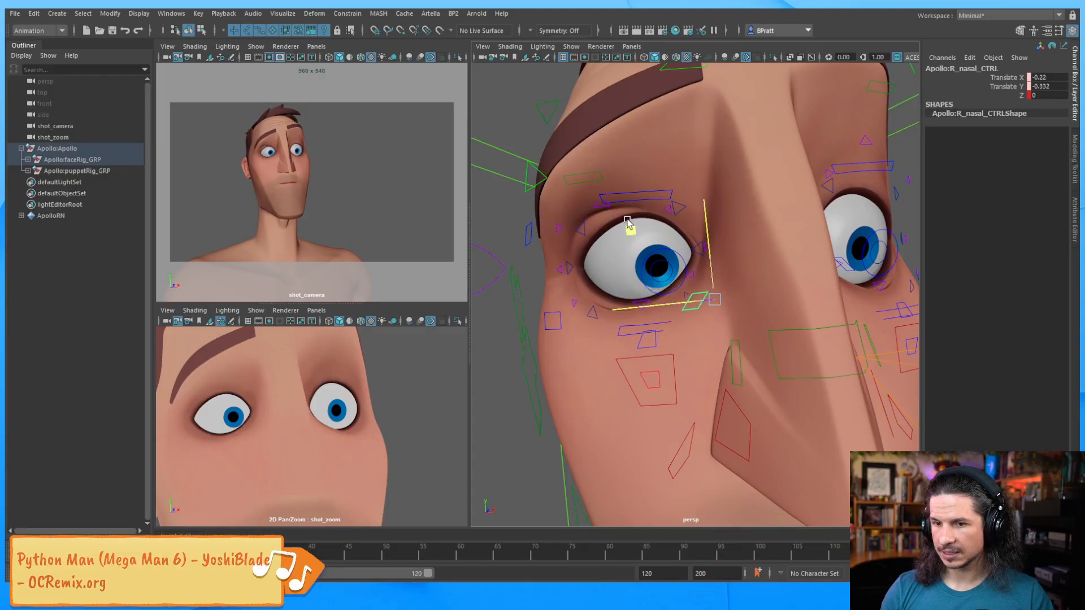
{"action": "key", "text": "ctrl+z"}
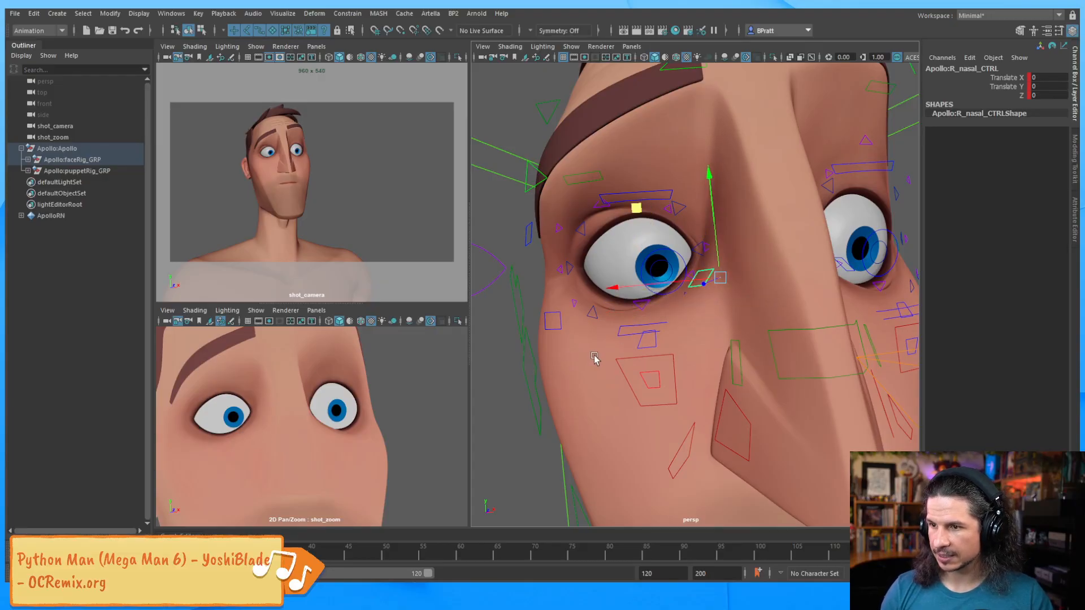
{"action": "left_click", "coordinate": [676, 300]}
{"action": "mouse_move", "coordinate": [675, 299]}
{"action": "left_mouse_down", "text": "alt"}
{"action": "mouse_move", "coordinate": [701, 298]}
{"action": "mouse_move", "coordinate": [681, 289]}
{"action": "left_mouse_up", "text": "alt"}
{"action": "left_click", "coordinate": [702, 292]}
{"action": "left_click_drag", "start_coordinate": [742, 205], "coordinate": [751, 213]}
{"action": "key", "text": "Up"}
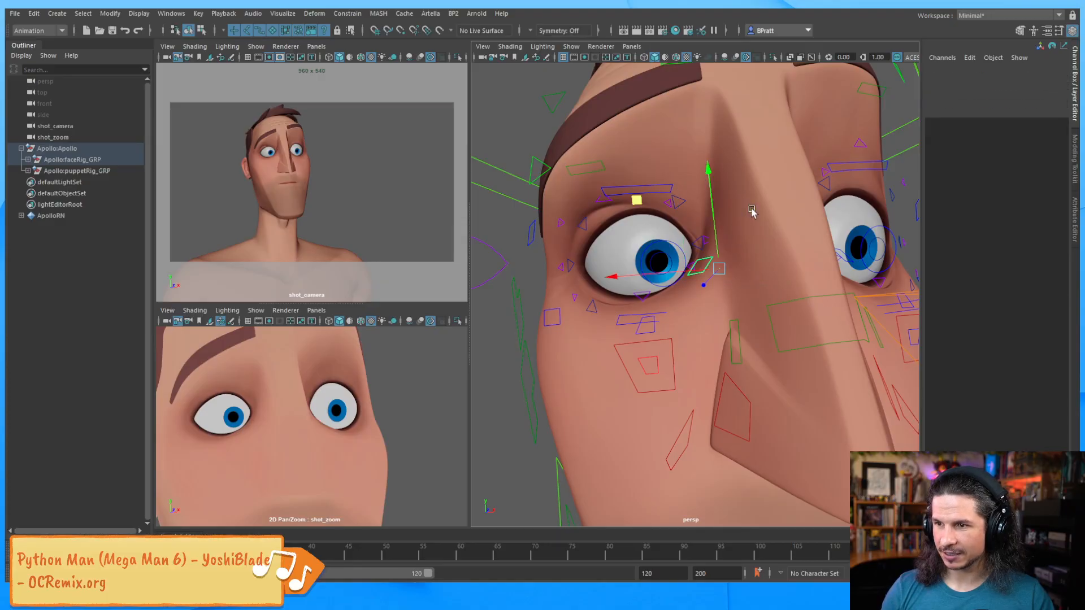
{"action": "left_click", "coordinate": [755, 212]}
{"action": "left_click", "coordinate": [707, 256]}
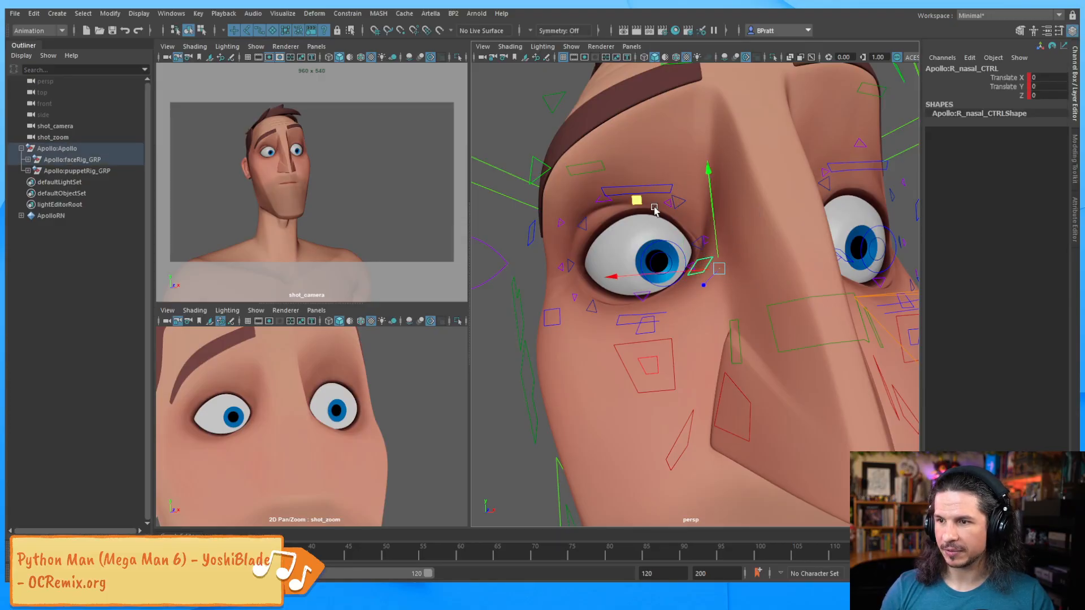
{"action": "left_click_drag", "start_coordinate": [634, 203], "coordinate": [634, 212]}
{"action": "key", "text": "ctrl+z"}
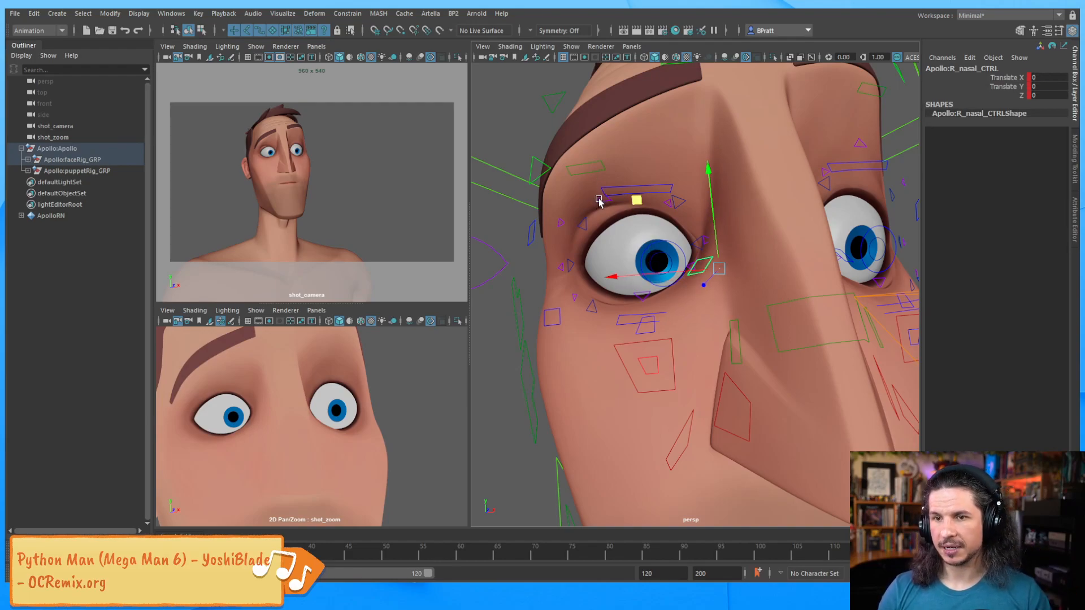
Reshape the right upper lid, moving its main control to about X 0.32, Y 0.79 and its outer control to about X -0.05, Y 0.06.
{"action": "left_click", "coordinate": [650, 195]}
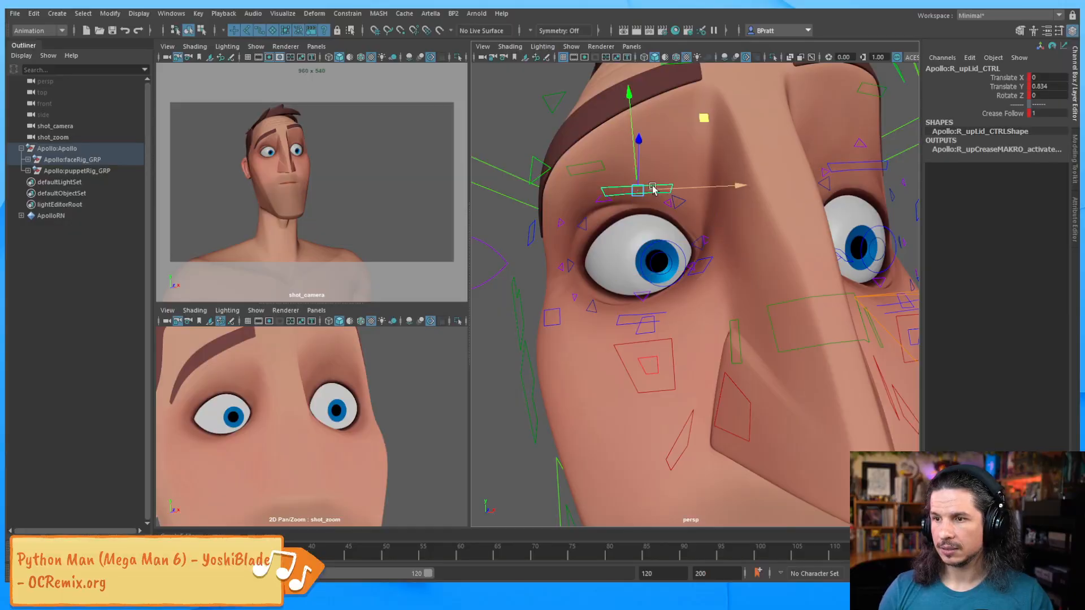
{"action": "mouse_move", "coordinate": [711, 120]}
{"action": "middle_mouse_down"}
{"action": "mouse_move", "coordinate": [704, 127]}
{"action": "mouse_move", "coordinate": [721, 109]}
{"action": "mouse_move", "coordinate": [718, 118]}
{"action": "middle_mouse_up"}
{"action": "key", "text": "ctrl+z"}
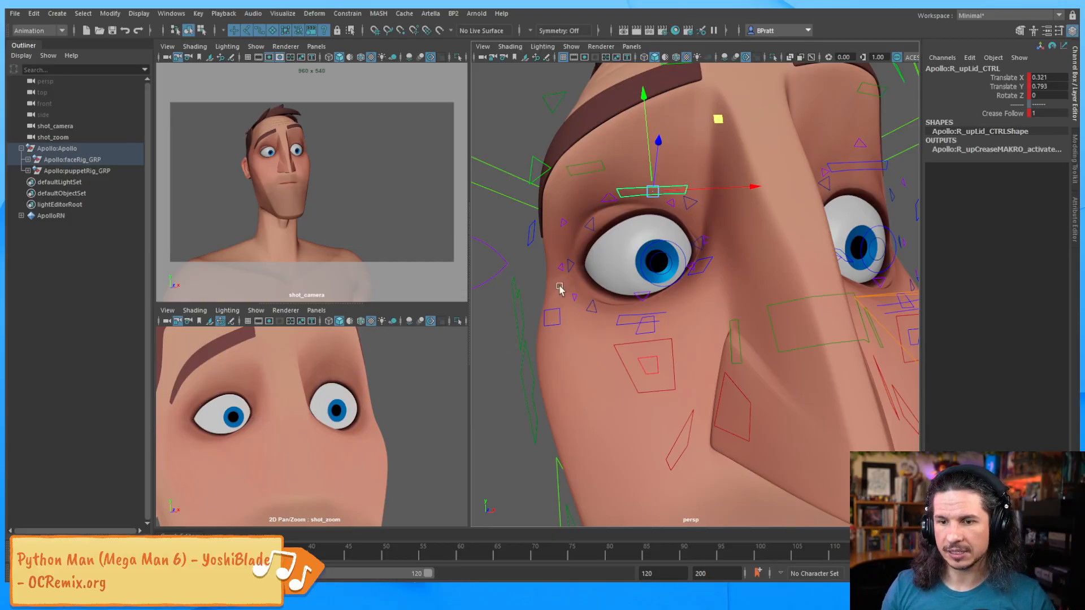
{"action": "left_click", "coordinate": [595, 216]}
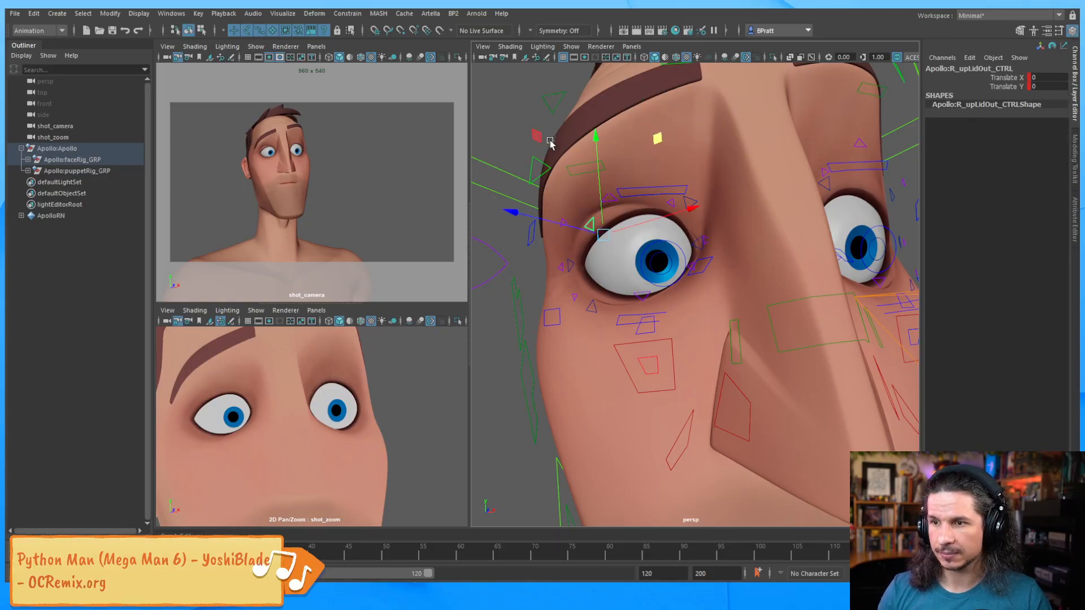
{"action": "left_click_drag", "start_coordinate": [603, 233], "coordinate": [601, 232]}
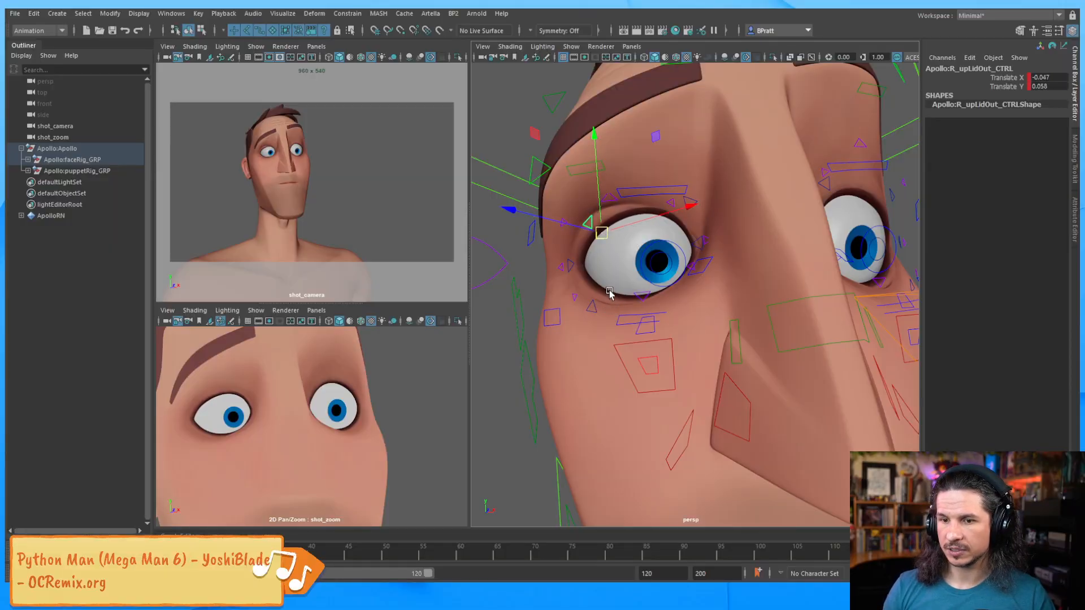
Raise the right brow flesh control to about 0.07 in Translate Y, undoing a trial rotation and a trial shift.
{"action": "left_click_drag", "start_coordinate": [725, 210], "coordinate": [600, 220], "text": "alt"}
{"action": "left_click", "coordinate": [585, 221]}
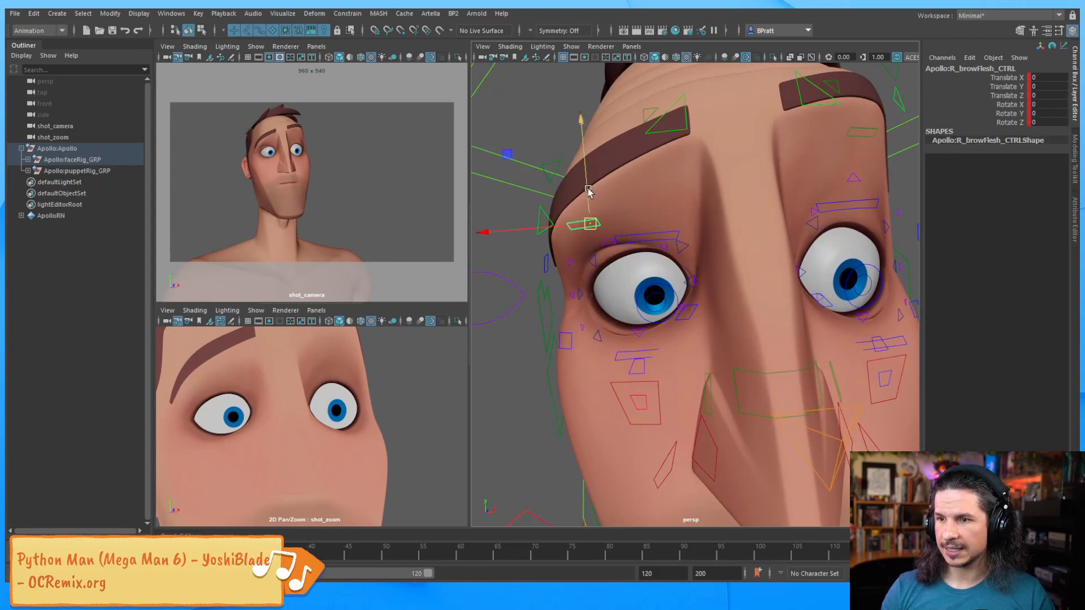
{"action": "left_click_drag", "start_coordinate": [585, 183], "coordinate": [604, 196]}
{"action": "key", "text": "e"}
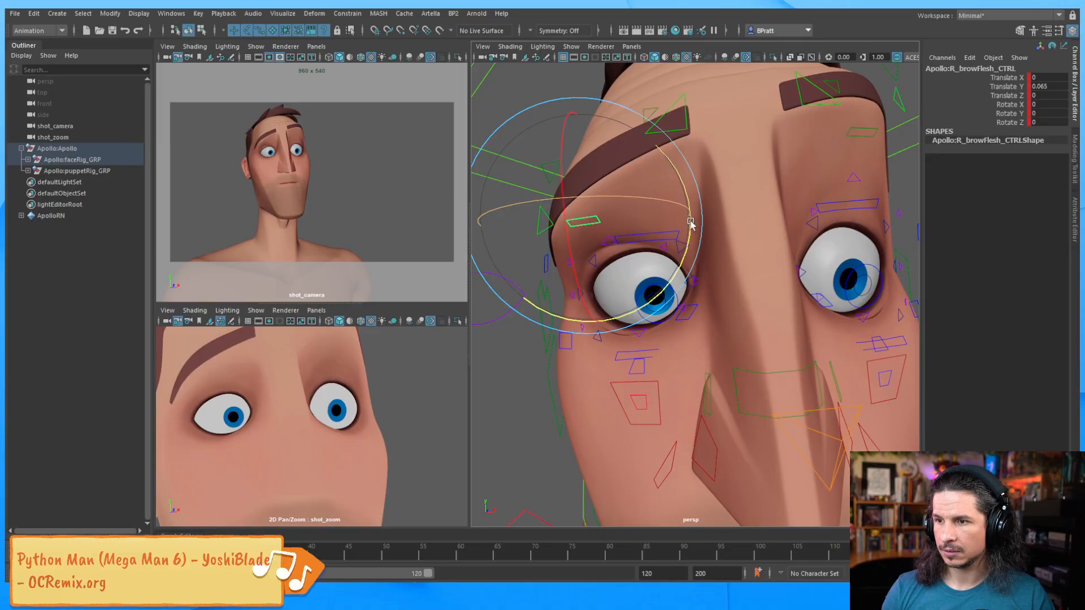
{"action": "left_click_drag", "start_coordinate": [687, 223], "coordinate": [680, 187]}
{"action": "key", "text": "ctrl+z"}
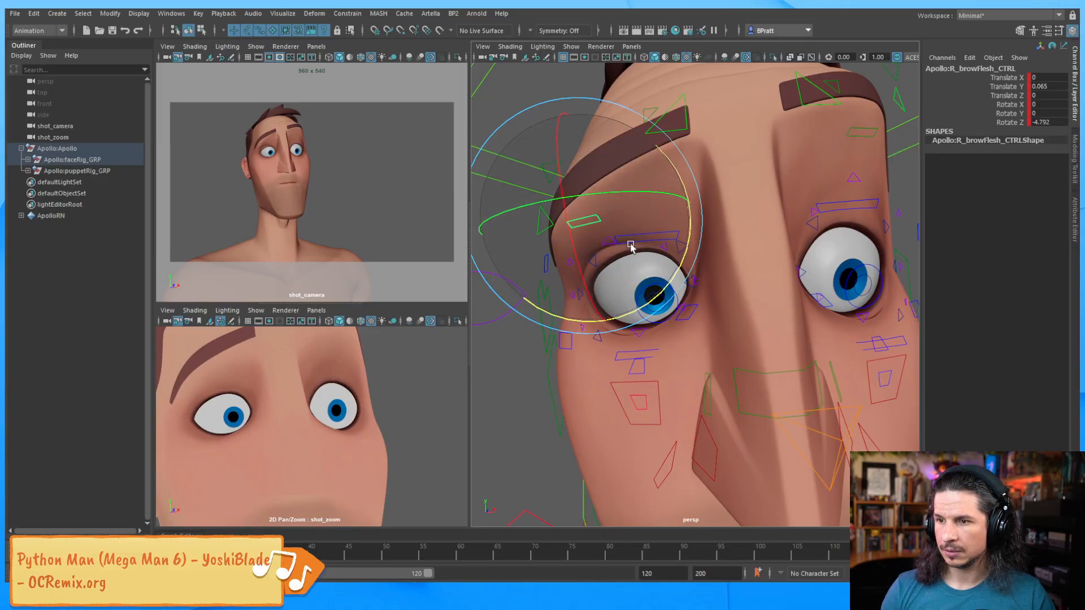
{"action": "left_click_drag", "start_coordinate": [631, 245], "coordinate": [647, 237], "text": "alt"}
{"action": "key", "text": "w"}
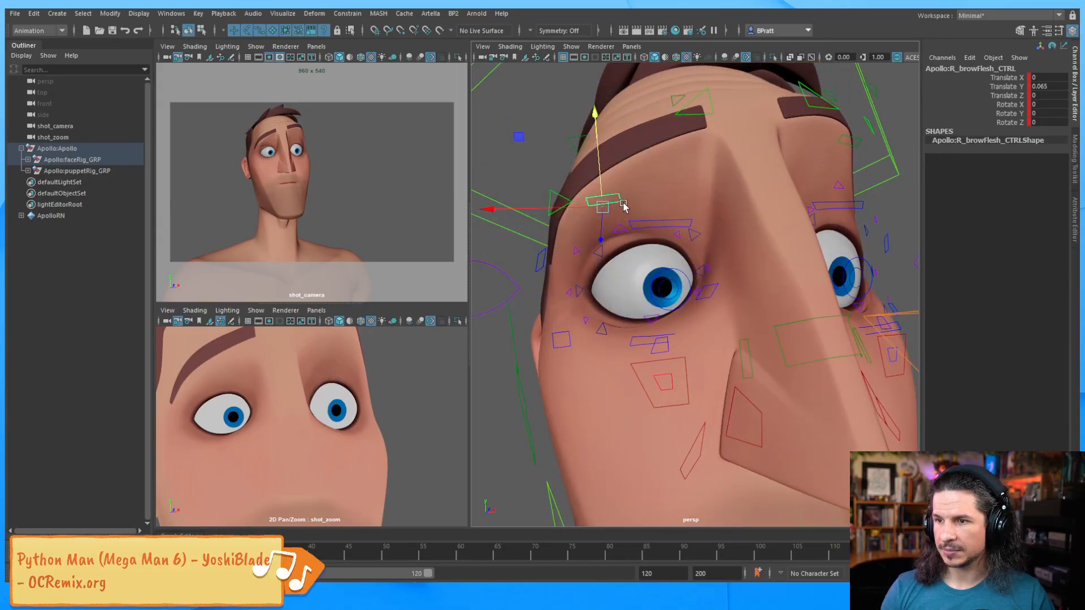
{"action": "middle_click_drag", "start_coordinate": [624, 206], "coordinate": [617, 205]}
{"action": "key", "text": "ctrl+z"}
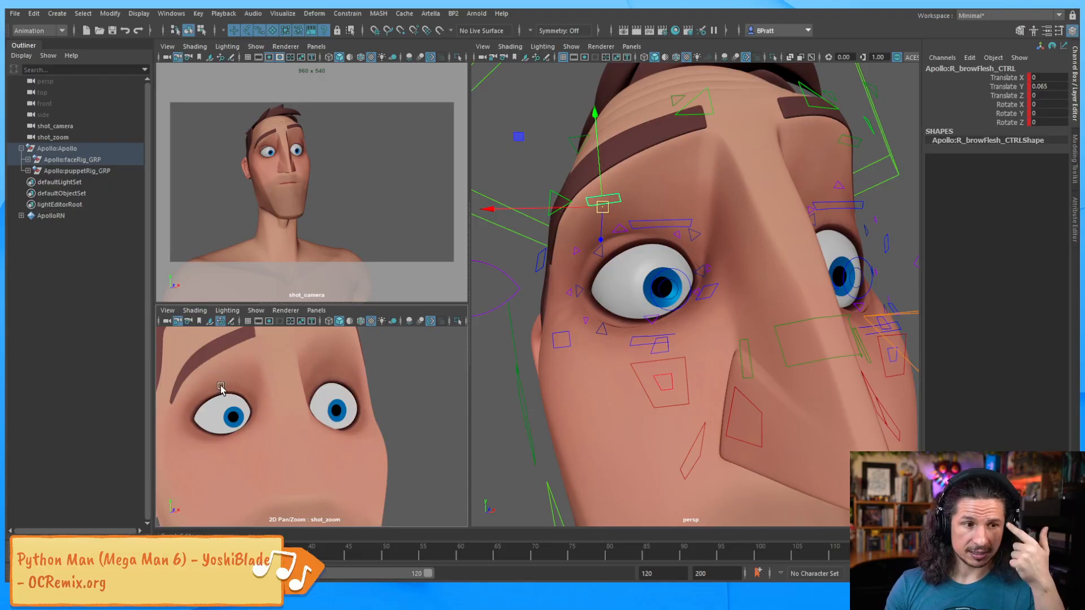
{"action": "middle_click_drag", "start_coordinate": [600, 210], "coordinate": [597, 213]}
Move the left brow flesh control to about -0.30 in Translate X, -0.01 in Translate Y and 0.13 in Translate Z.
{"action": "left_click_drag", "start_coordinate": [597, 213], "coordinate": [866, 202], "text": "alt"}
{"action": "left_click", "coordinate": [841, 118]}
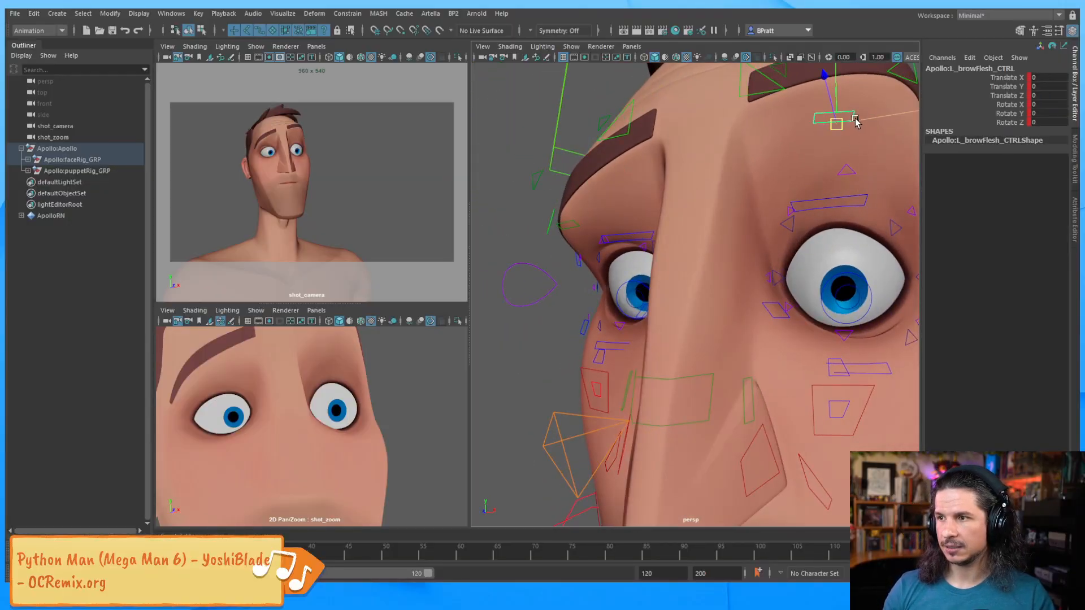
{"action": "middle_click_drag", "start_coordinate": [851, 135], "coordinate": [805, 202], "text": "alt"}
{"action": "key", "text": "r"}
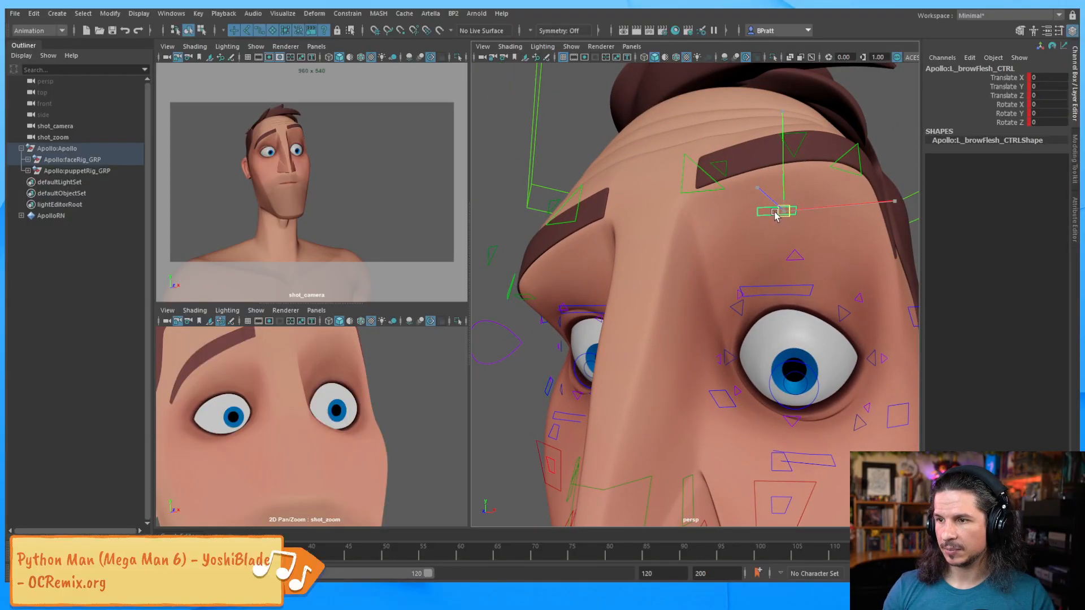
{"action": "left_click_drag", "start_coordinate": [775, 214], "coordinate": [768, 214]}
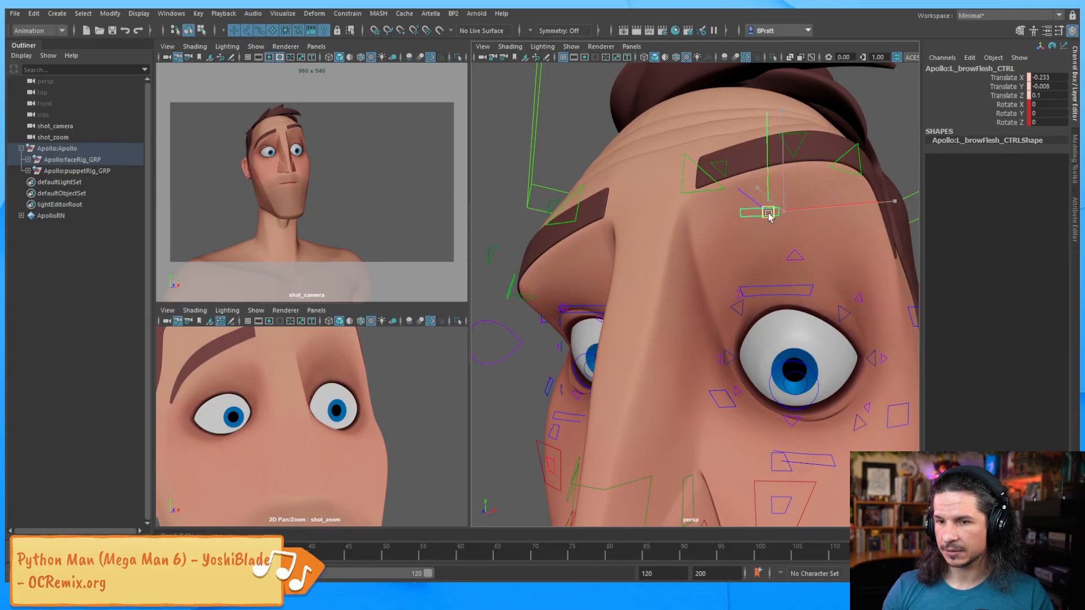
{"action": "key", "text": "w"}
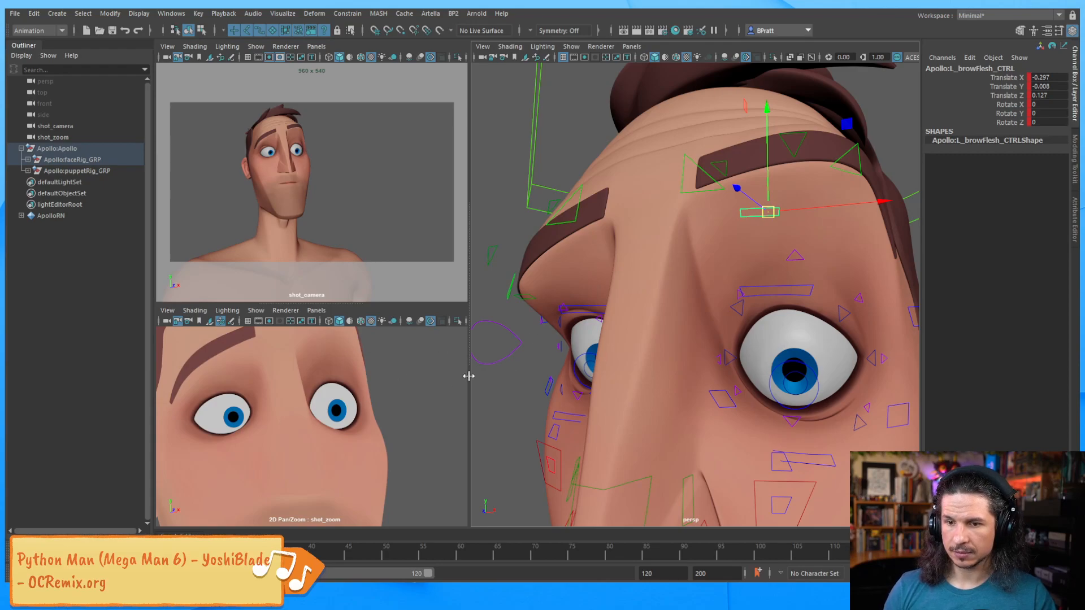
{"action": "left_click_drag", "start_coordinate": [709, 305], "coordinate": [652, 332], "text": "alt"}
{"action": "left_click", "coordinate": [685, 370]}
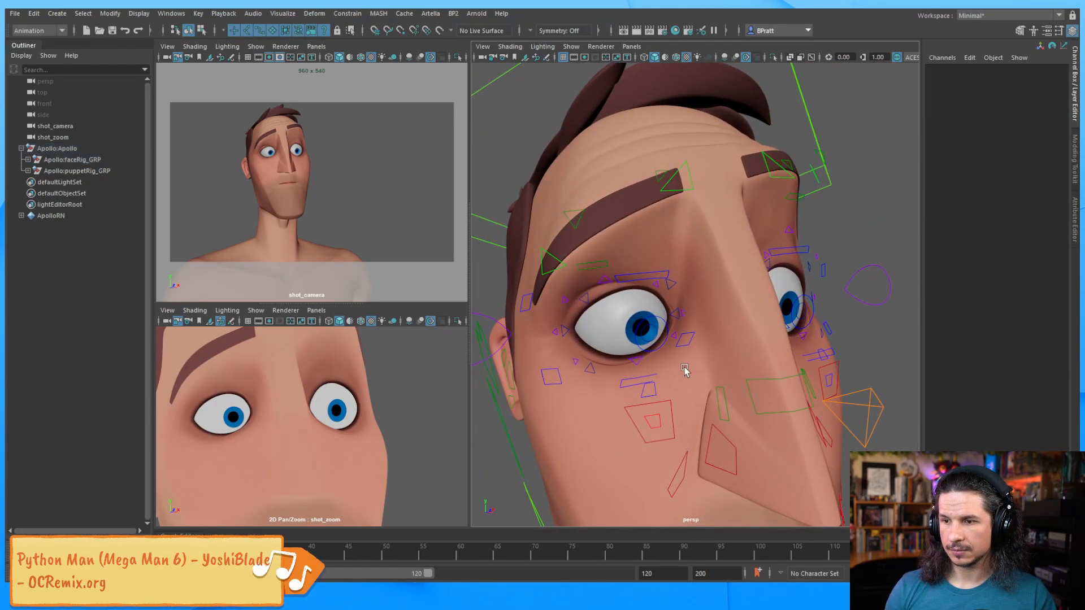
Try shifting the middle control of the left upper lid crease.
{"action": "left_click_drag", "start_coordinate": [745, 346], "coordinate": [704, 359], "text": "alt"}
{"action": "left_click", "coordinate": [824, 367]}
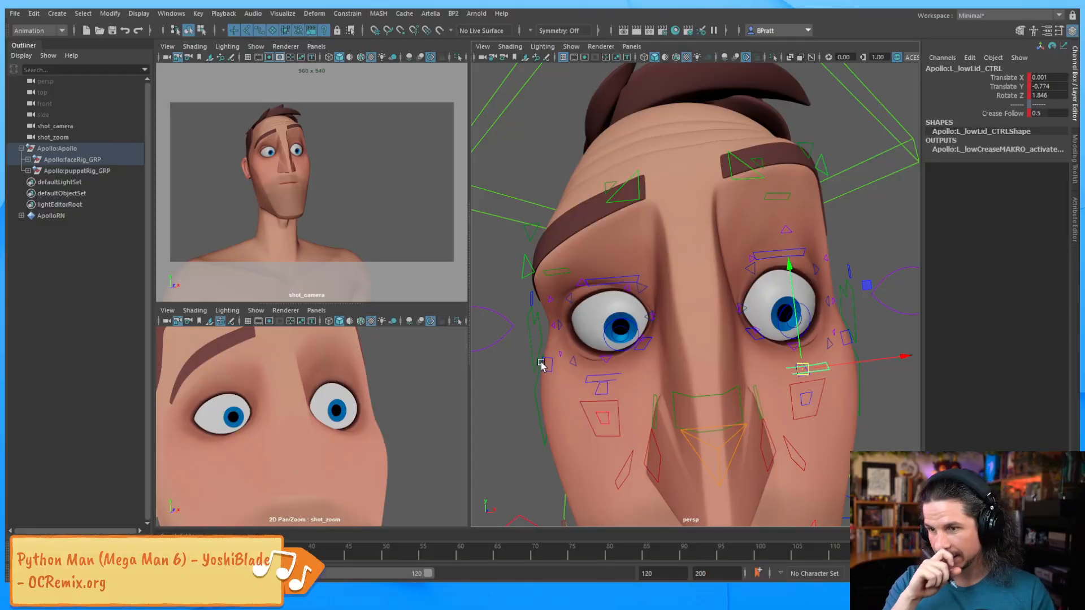
{"action": "left_click_drag", "start_coordinate": [541, 365], "coordinate": [676, 324], "text": "alt"}
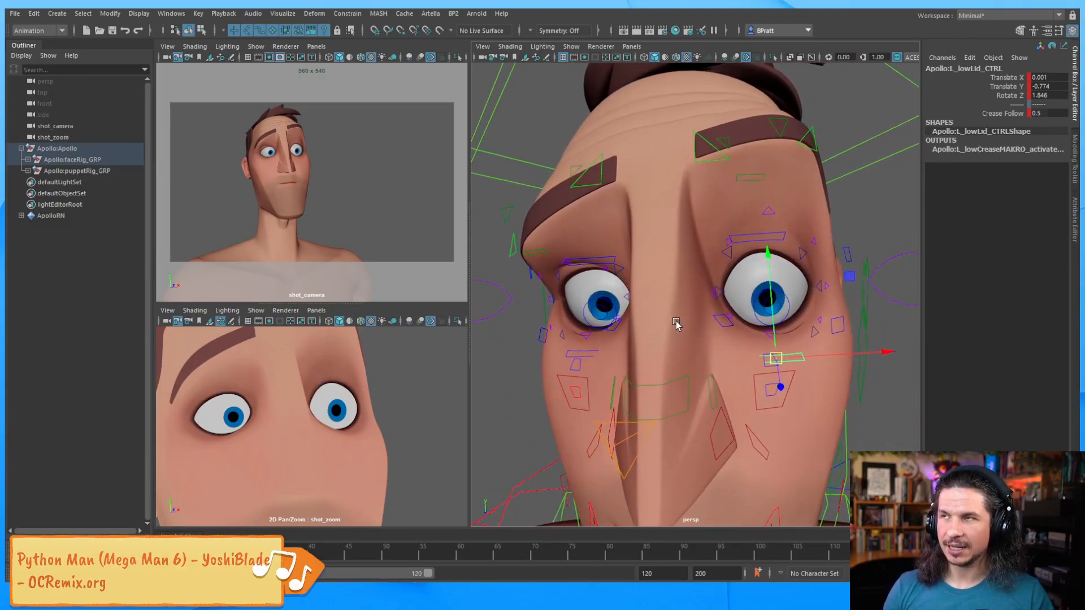
{"action": "left_click_drag", "start_coordinate": [747, 192], "coordinate": [655, 194], "text": "alt"}
{"action": "left_click", "coordinate": [656, 194]}
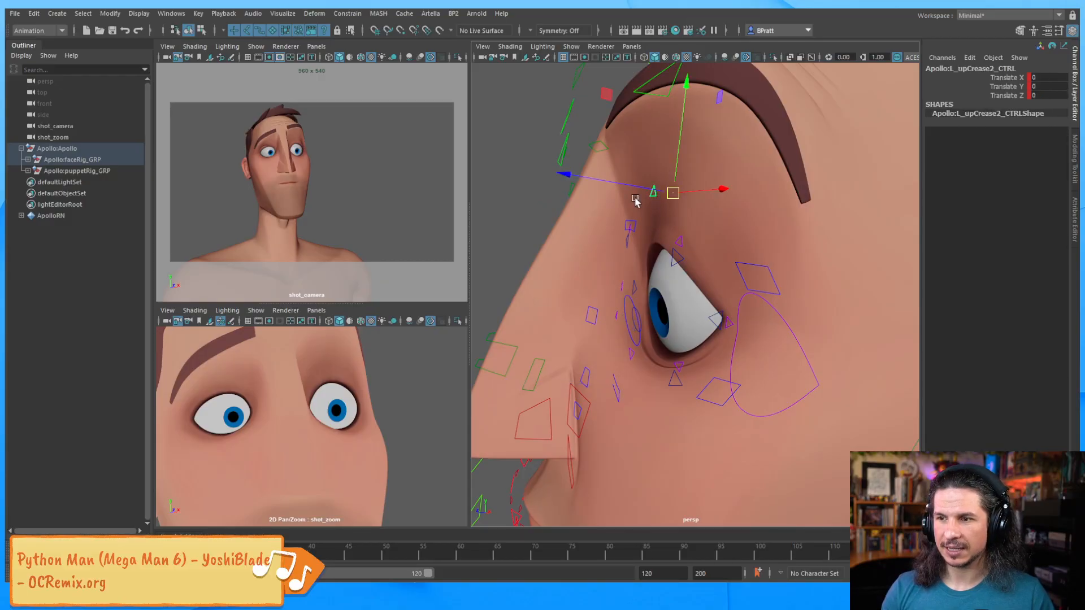
{"action": "left_click_drag", "start_coordinate": [637, 193], "coordinate": [642, 186]}
{"action": "key", "text": "ctrl+z"}
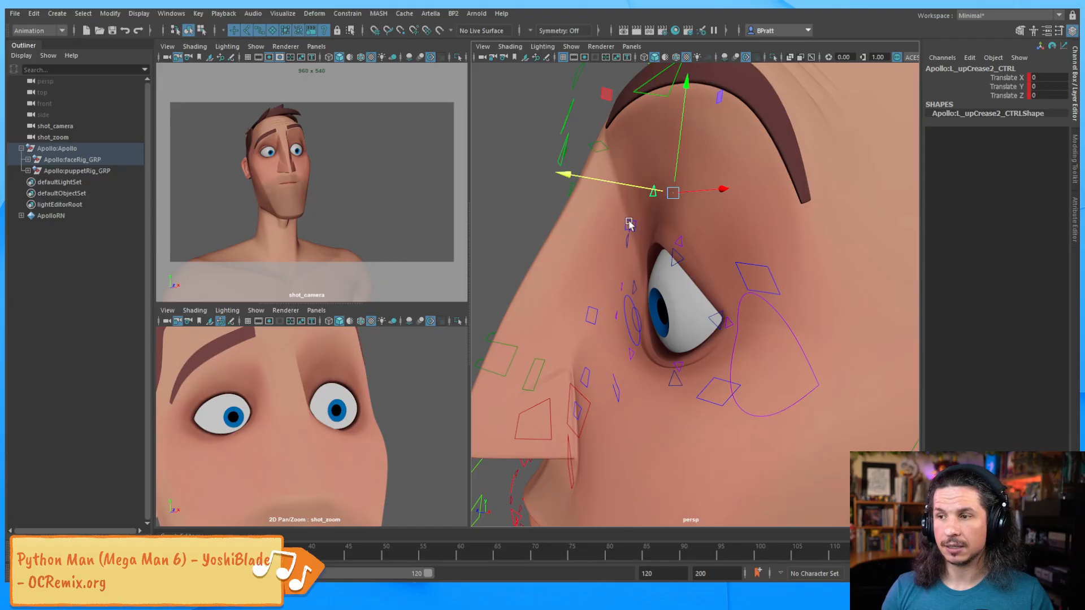
Move the left upper lid crease's middle and outer controls together to about -0.08 in Translate Y and -0.12 in Translate Z.
{"action": "left_click_drag", "start_coordinate": [629, 224], "coordinate": [629, 235], "text": "alt"}
{"action": "left_click", "coordinate": [672, 289]}
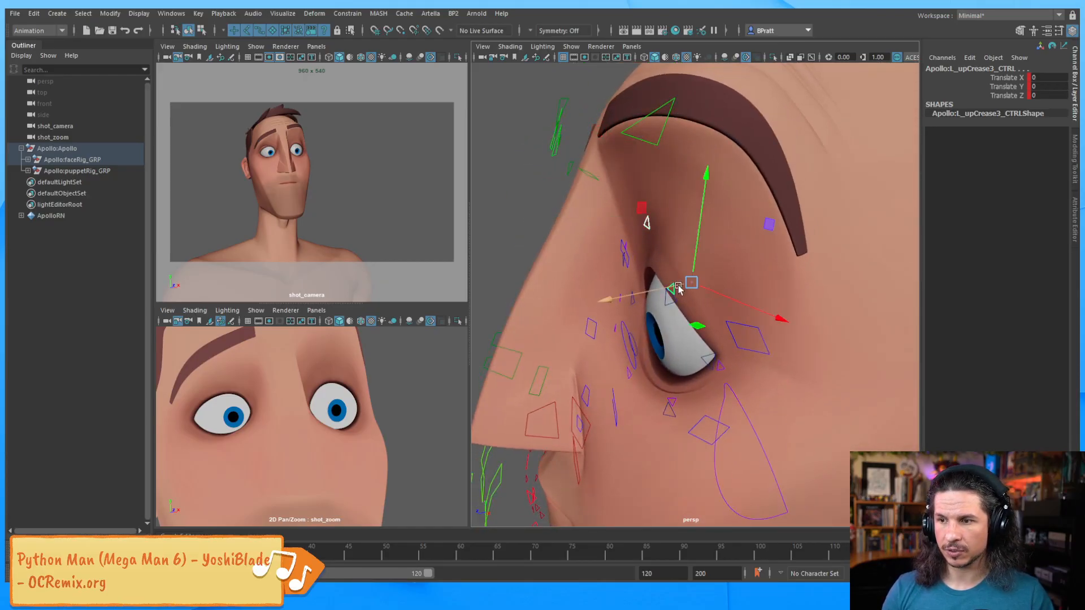
{"action": "left_click_drag", "start_coordinate": [673, 289], "coordinate": [800, 195], "text": "alt"}
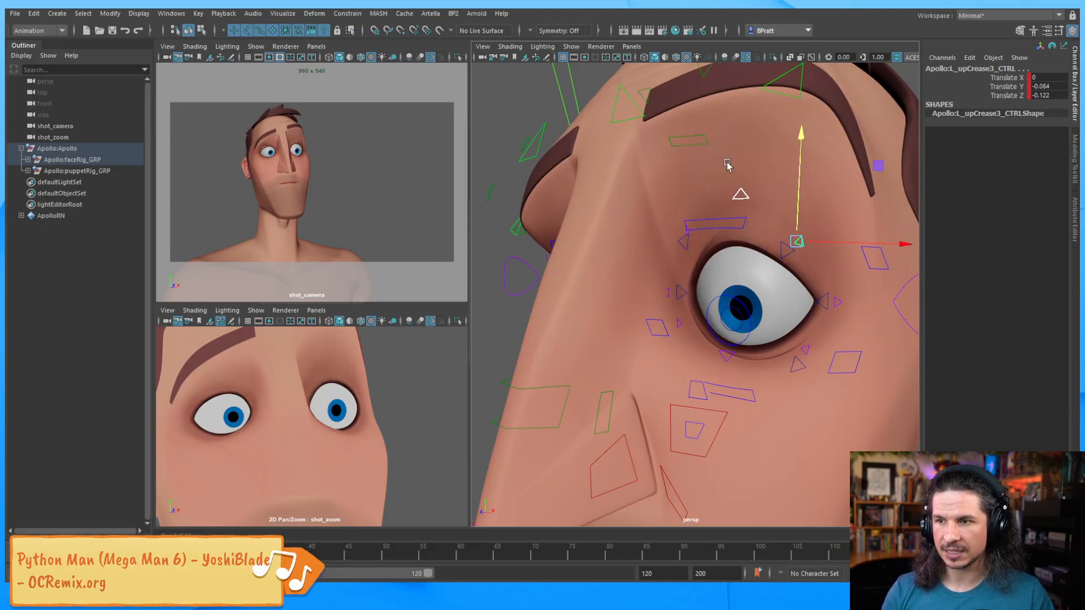
{"action": "left_click_drag", "start_coordinate": [719, 225], "coordinate": [664, 258], "text": "alt"}
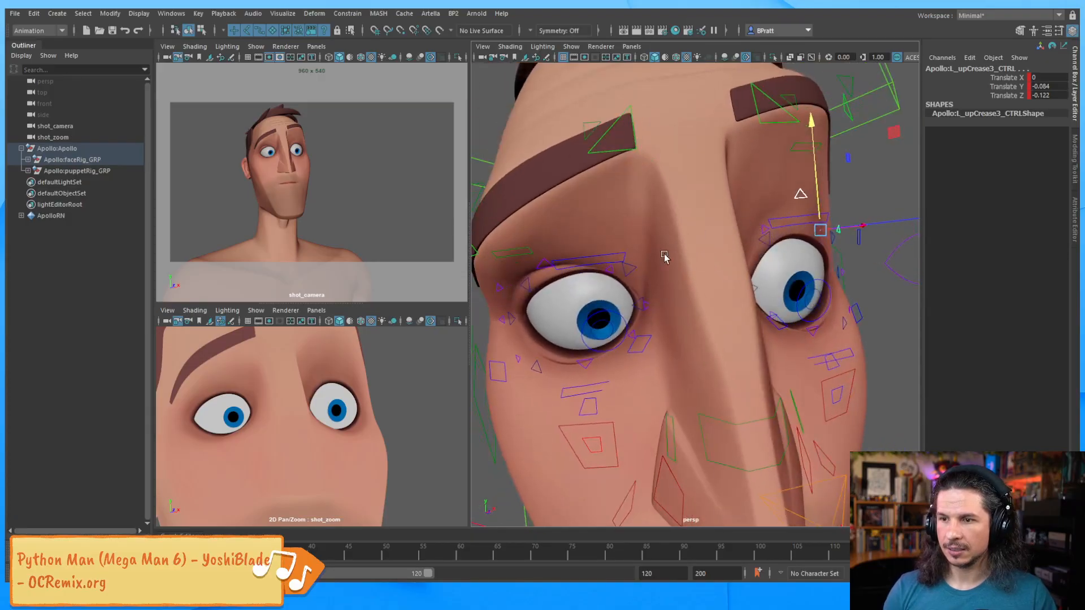
Raise the middle control of the right upper lid crease to about 0.12 in Translate Y.
{"action": "left_click", "coordinate": [543, 259]}
{"action": "left_click_drag", "start_coordinate": [545, 239], "coordinate": [546, 232]}
{"action": "left_click_drag", "start_coordinate": [612, 274], "coordinate": [608, 263], "text": "alt"}
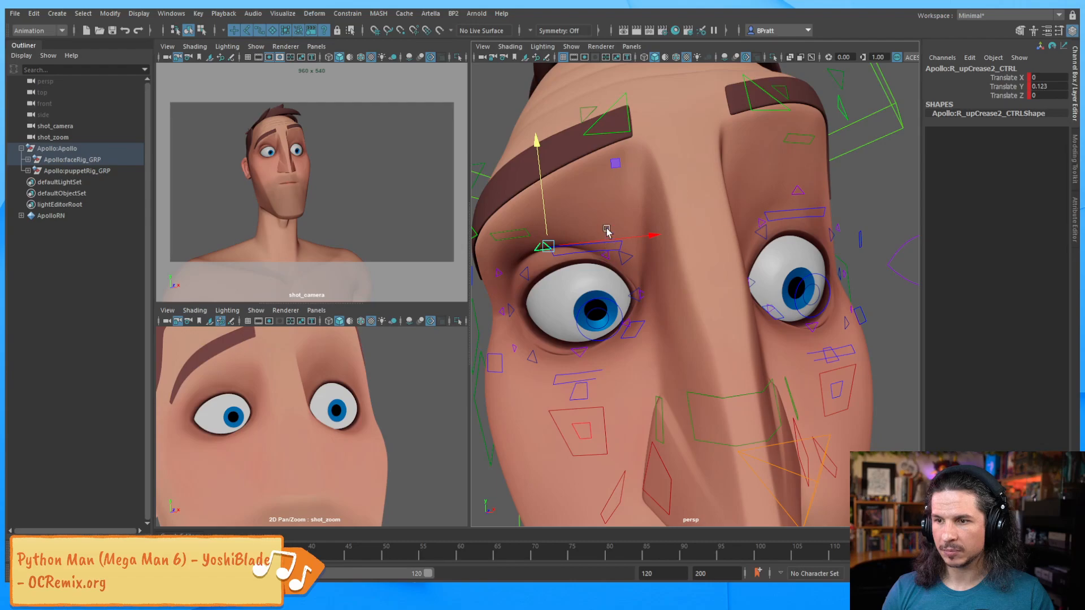
Adjust the right upper lid crease's inner control to about X 0.31, Y 0.44, moving the middle control along with it.
{"action": "left_click", "coordinate": [606, 256]}
{"action": "left_click_drag", "start_coordinate": [598, 222], "coordinate": [598, 208]}
{"action": "left_click_drag", "start_coordinate": [599, 207], "coordinate": [711, 209], "text": "alt"}
{"action": "left_click", "coordinate": [543, 229]}
{"action": "left_click", "coordinate": [666, 223], "text": "shift"}
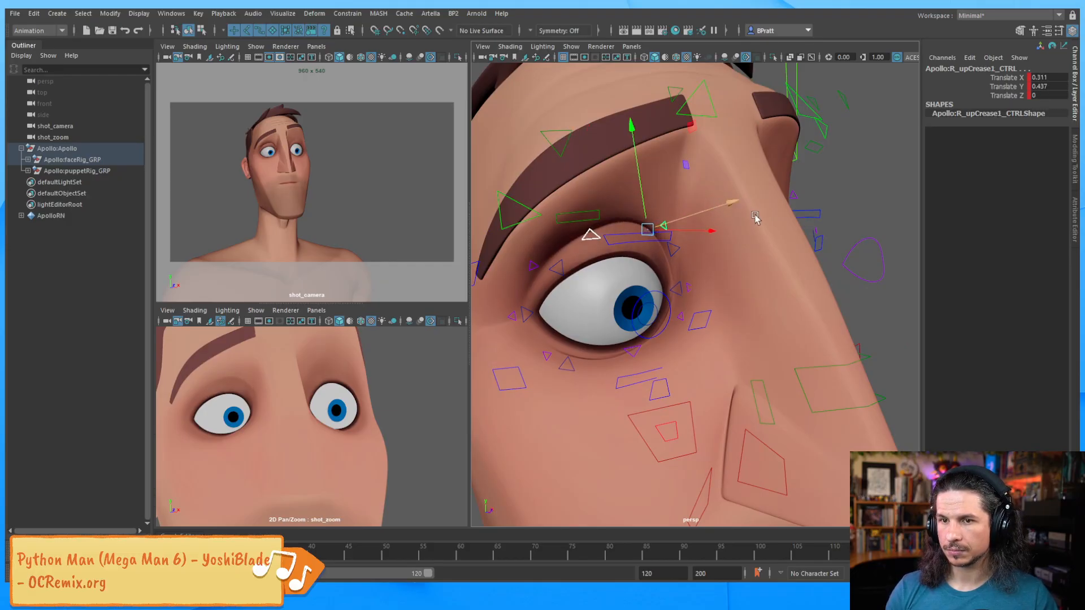
{"action": "left_click_drag", "start_coordinate": [620, 225], "coordinate": [662, 230], "text": "alt"}
Lower the left brow flesh control toward the upper lid crease.
{"action": "left_click", "coordinate": [610, 186]}
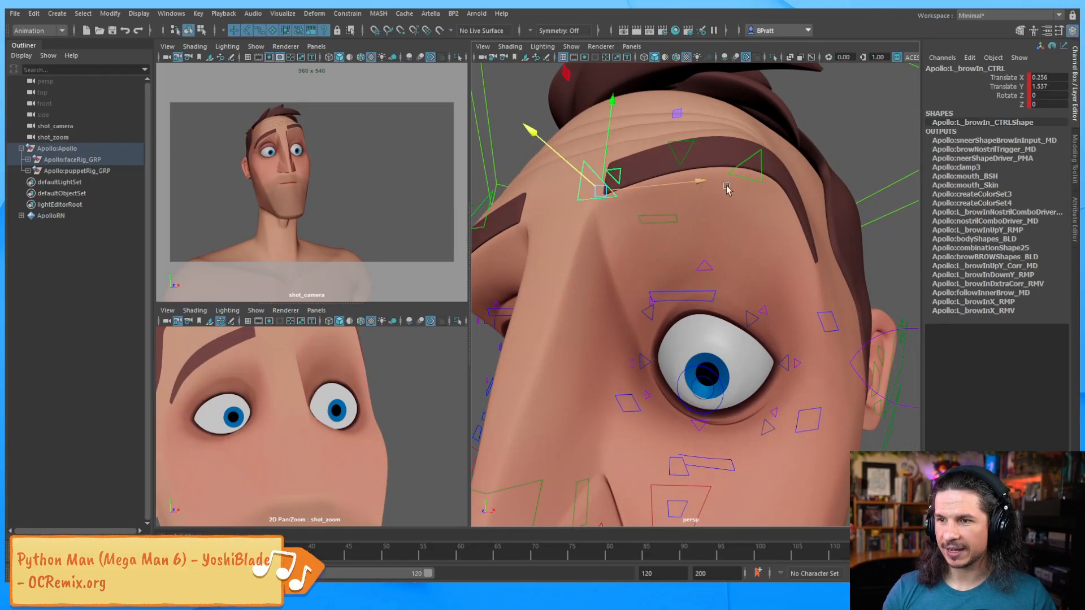
{"action": "left_click", "coordinate": [758, 180]}
{"action": "left_click", "coordinate": [665, 219]}
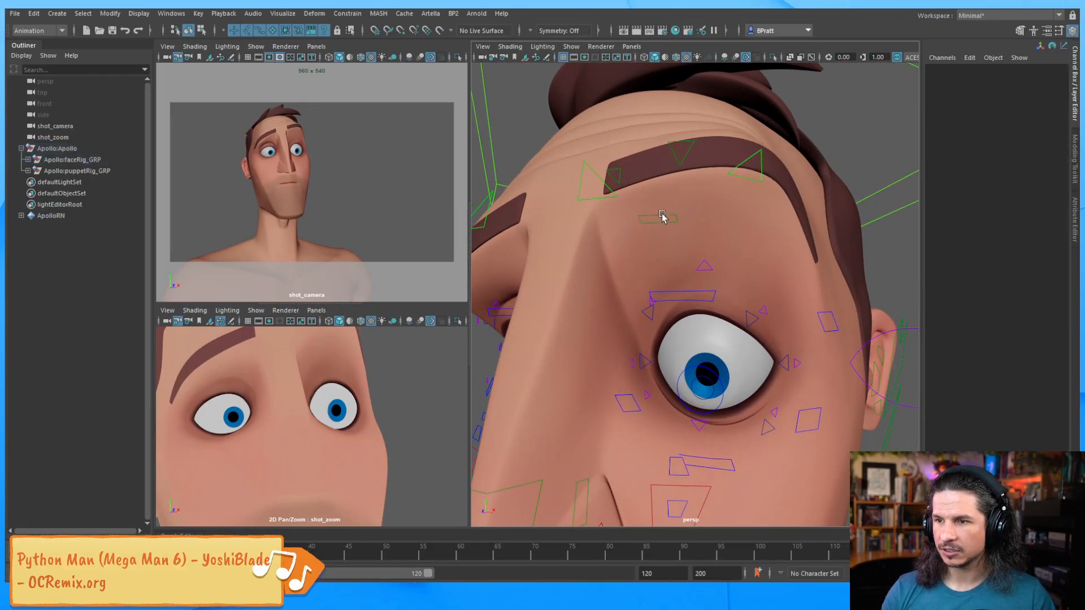
{"action": "left_click", "coordinate": [665, 219]}
{"action": "left_click_drag", "start_coordinate": [673, 198], "coordinate": [681, 229]}
Raise the left upper lid crease's middle control to about 0.06 in Translate Y, with Translate X at about -0.01.
{"action": "left_click", "coordinate": [710, 264]}
{"action": "left_click_drag", "start_coordinate": [707, 265], "coordinate": [714, 270], "text": "alt"}
{"action": "left_click", "coordinate": [723, 259]}
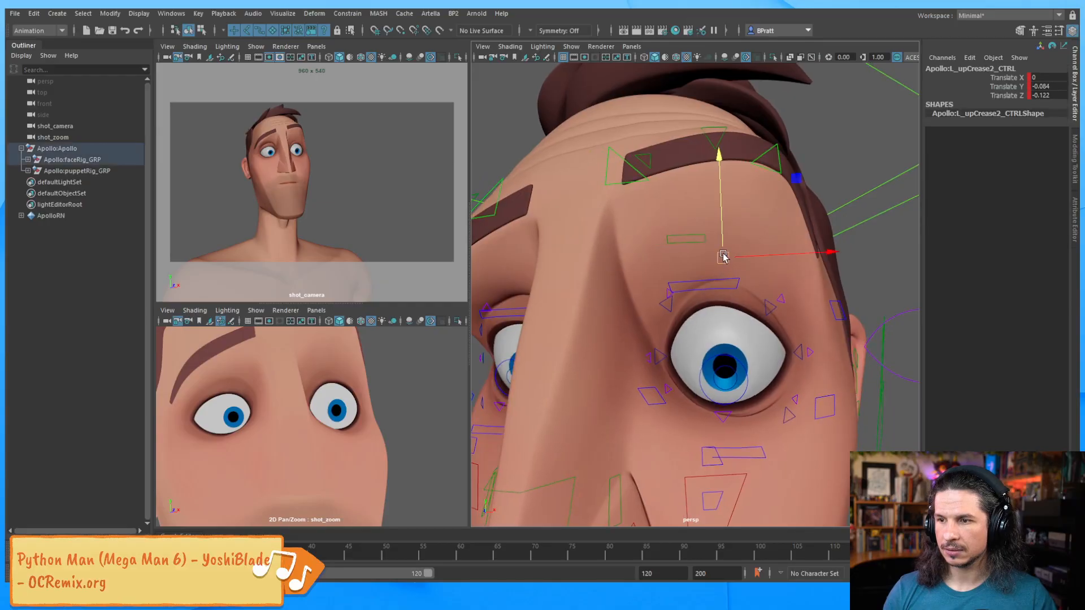
{"action": "mouse_move", "coordinate": [801, 180]}
{"action": "middle_mouse_down"}
{"action": "mouse_move", "coordinate": [787, 164]}
{"action": "mouse_move", "coordinate": [795, 172]}
{"action": "middle_mouse_up"}
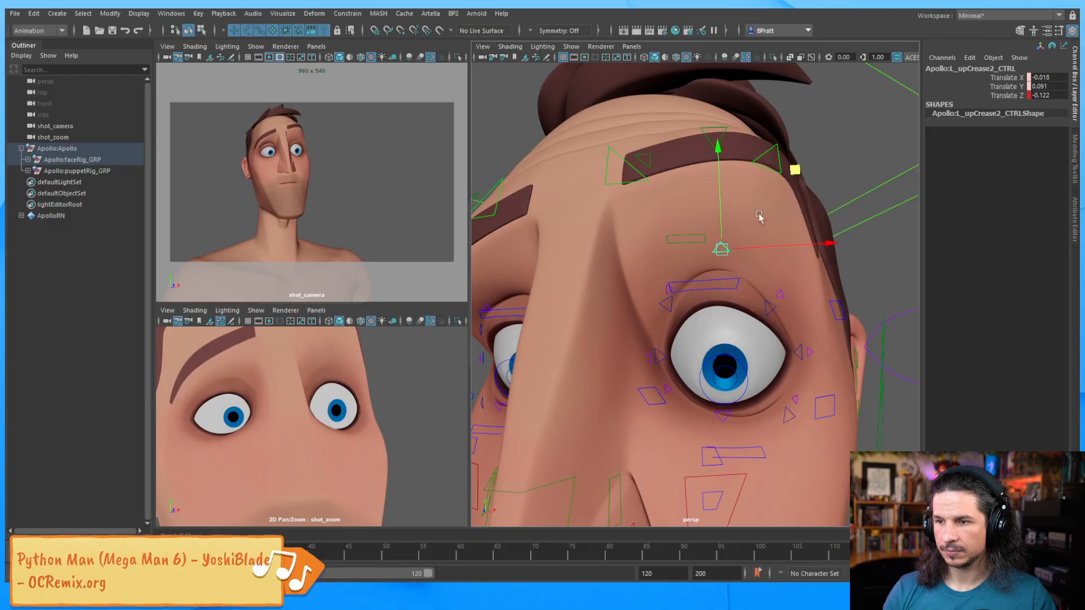
{"action": "left_click", "coordinate": [669, 289]}
{"action": "middle_click_drag", "start_coordinate": [745, 199], "coordinate": [795, 171]}
{"action": "left_click", "coordinate": [723, 250]}
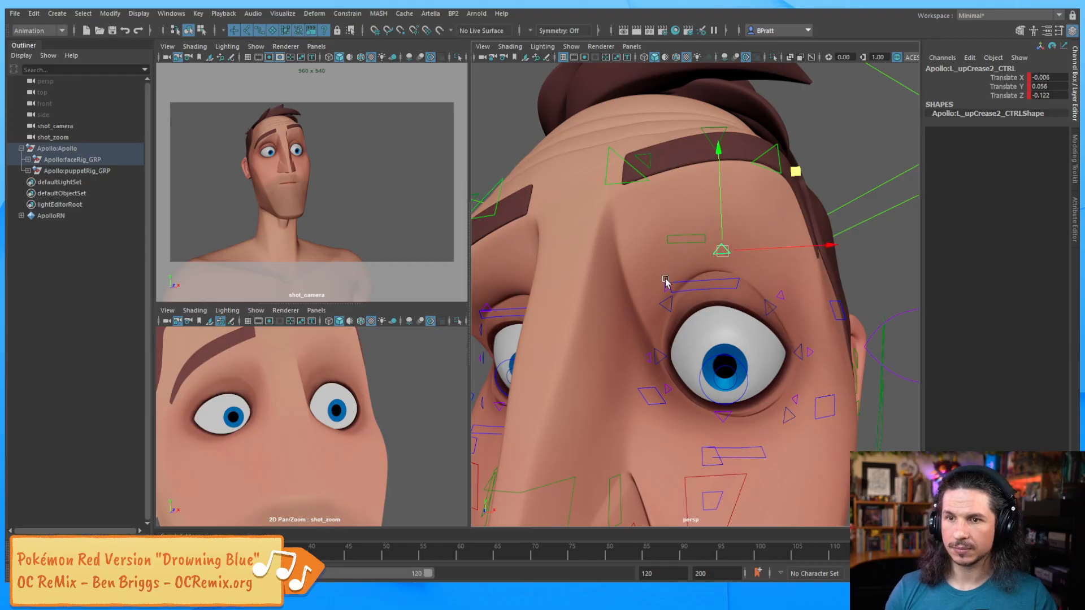
Lower both cheek controls together to about -0.19 in Translate Y.
{"action": "left_click_drag", "start_coordinate": [668, 281], "coordinate": [734, 270], "text": "alt"}
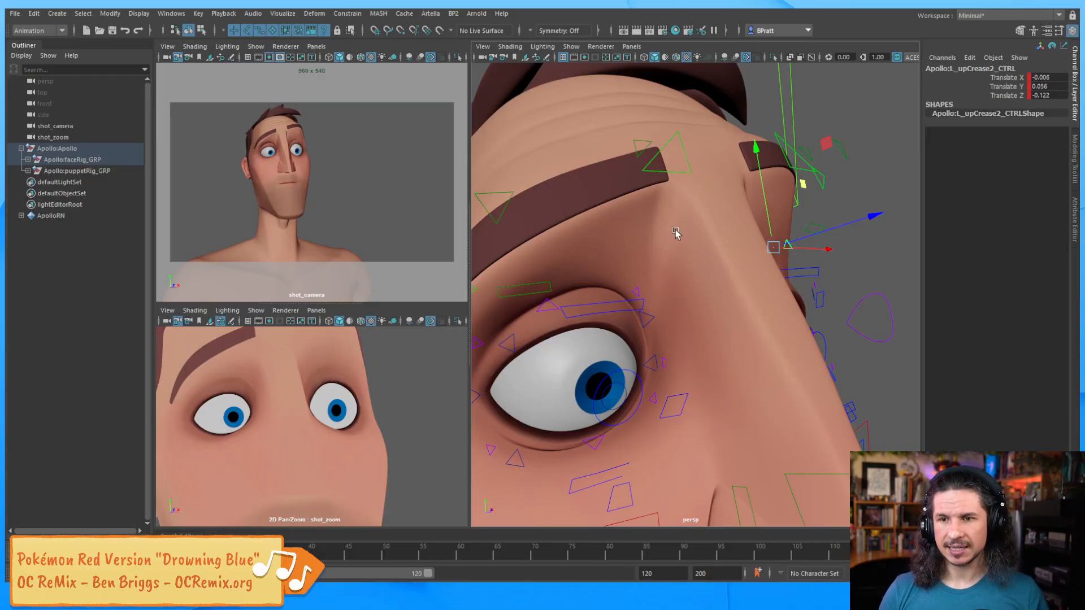
{"action": "left_click_drag", "start_coordinate": [679, 312], "coordinate": [651, 317], "text": "alt"}
{"action": "middle_click_drag", "start_coordinate": [652, 317], "coordinate": [644, 264], "text": "alt"}
{"action": "left_click_drag", "start_coordinate": [644, 263], "coordinate": [628, 267], "text": "alt"}
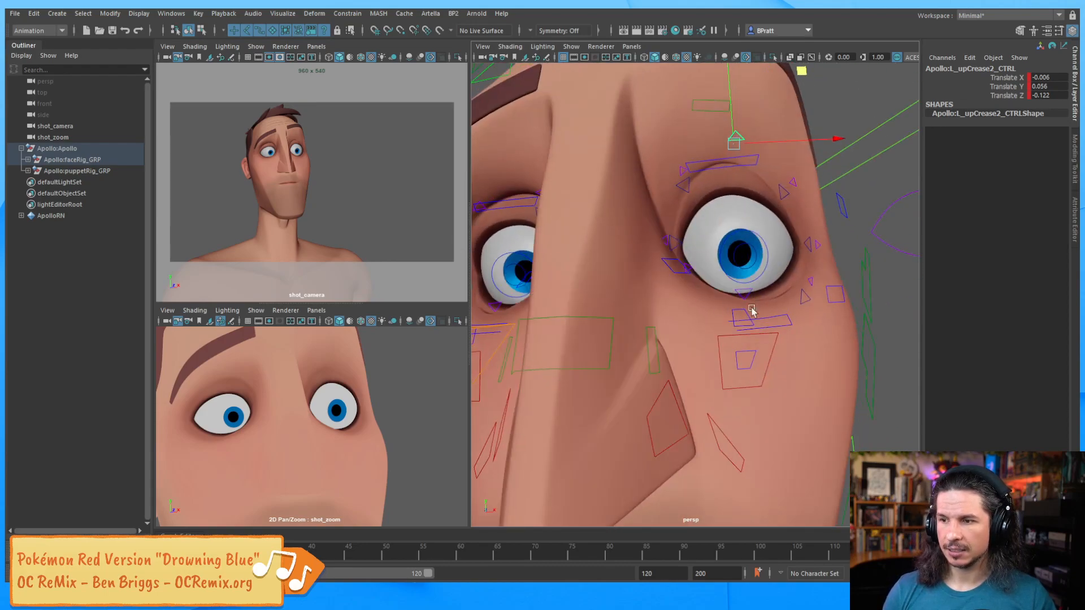
{"action": "left_click", "coordinate": [769, 333]}
{"action": "right_click_drag", "start_coordinate": [748, 268], "coordinate": [706, 271], "text": "alt"}
{"action": "left_click_drag", "start_coordinate": [706, 271], "coordinate": [752, 260], "text": "alt"}
{"action": "left_click", "coordinate": [596, 300], "text": "shift"}
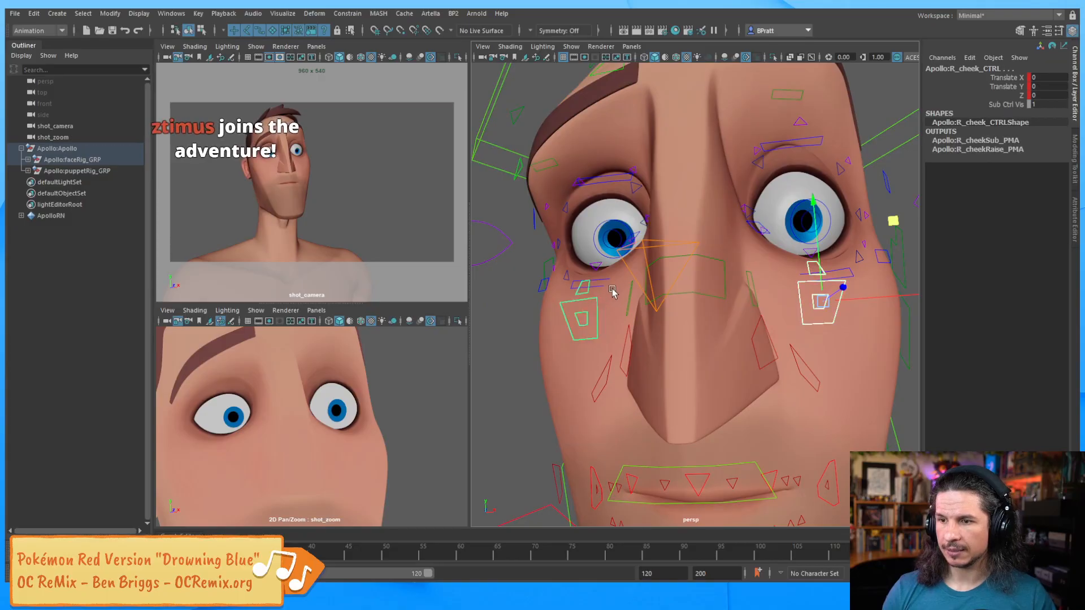
{"action": "mouse_move", "coordinate": [813, 217]}
{"action": "left_mouse_down"}
{"action": "mouse_move", "coordinate": [817, 205]}
{"action": "mouse_move", "coordinate": [818, 232]}
{"action": "mouse_move", "coordinate": [820, 196]}
{"action": "mouse_move", "coordinate": [817, 226]}
{"action": "left_mouse_up"}
{"action": "left_click_drag", "start_coordinate": [766, 277], "coordinate": [795, 273], "text": "alt"}
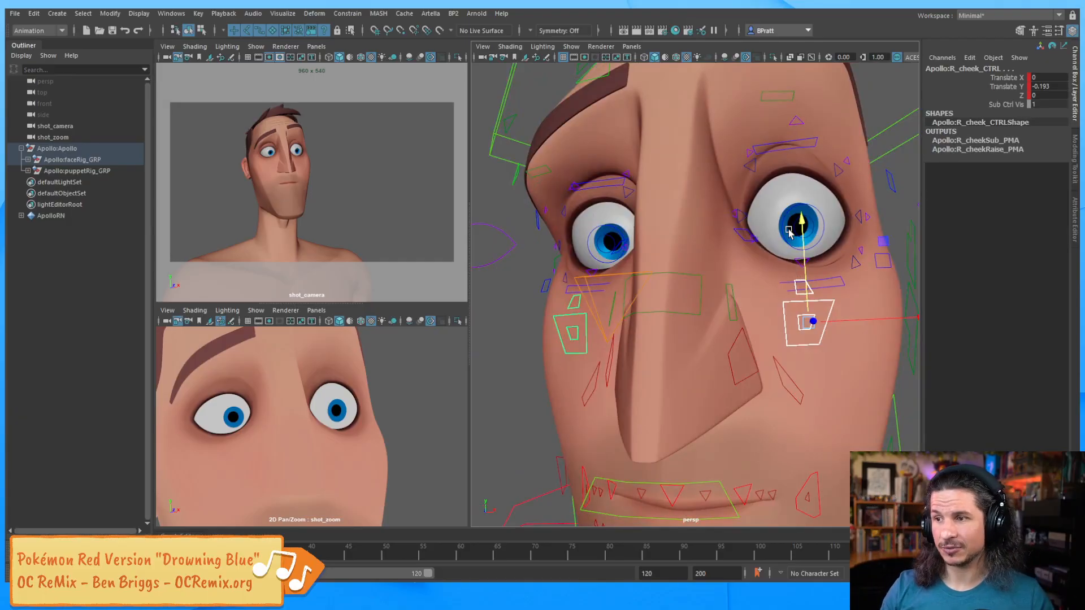
Lower both lower orbital controls together to about -0.80 in Translate Y.
{"action": "left_click", "coordinate": [876, 267]}
{"action": "left_click_drag", "start_coordinate": [876, 267], "coordinate": [857, 271], "text": "alt"}
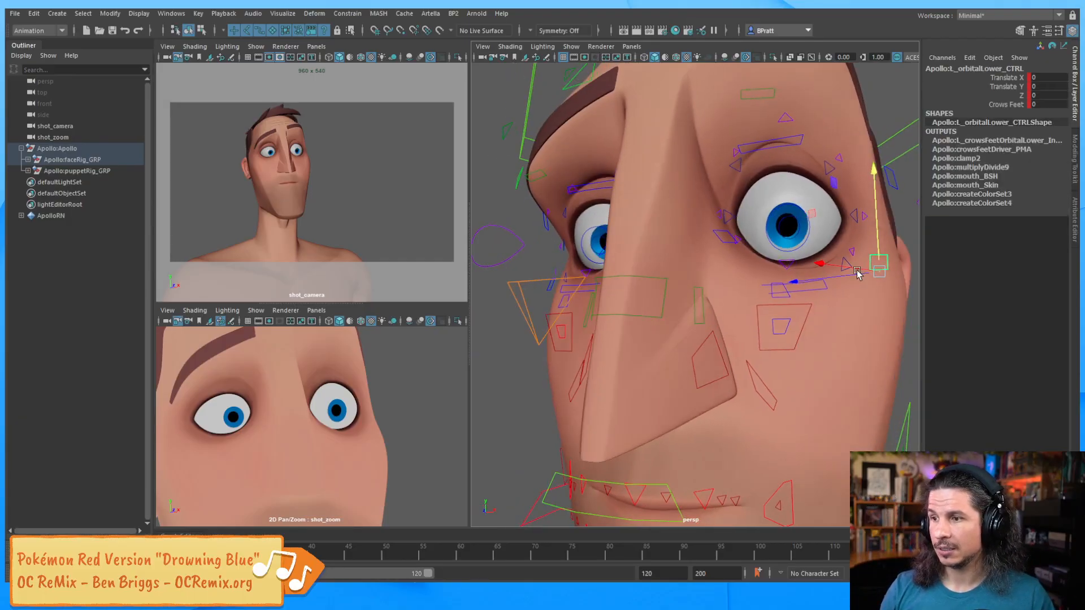
{"action": "left_click_drag", "start_coordinate": [589, 310], "coordinate": [599, 296], "text": "alt"}
{"action": "left_click", "coordinate": [543, 286], "text": "shift"}
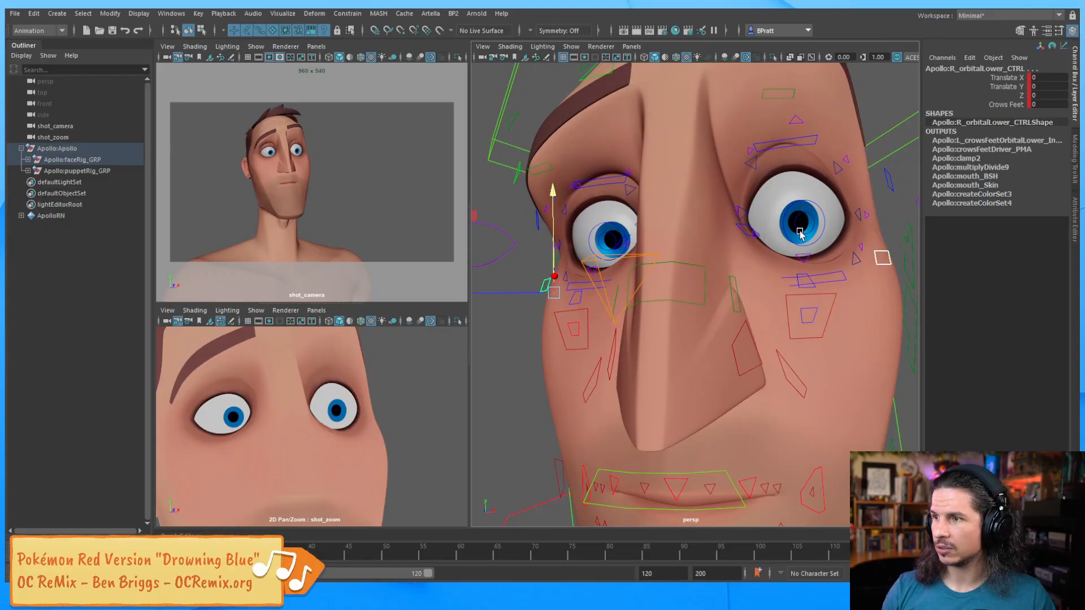
{"action": "left_click_drag", "start_coordinate": [551, 188], "coordinate": [549, 213]}
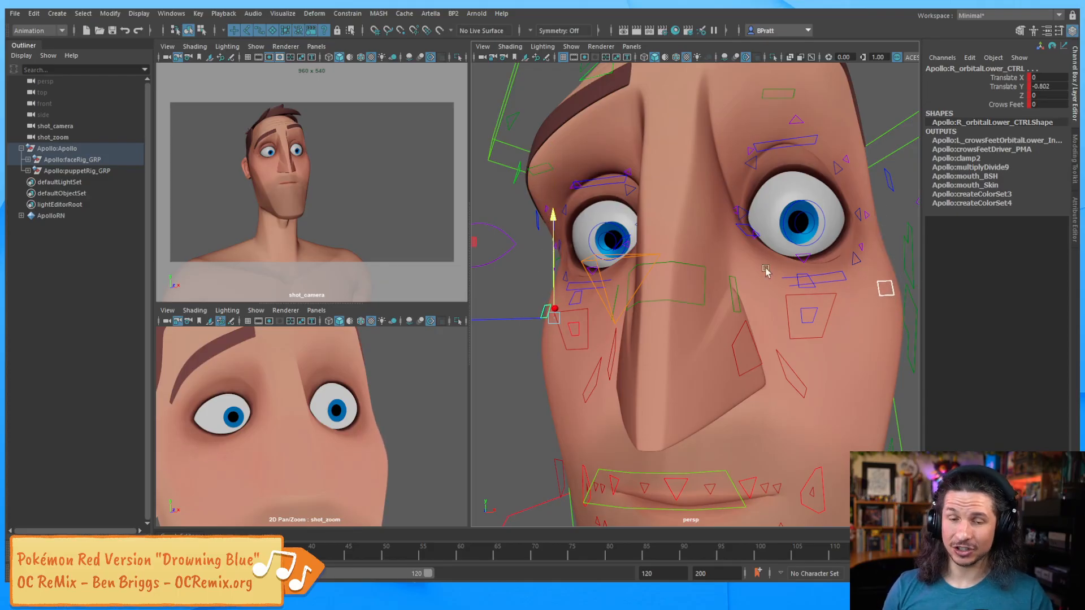
{"action": "scroll", "coordinate": [769, 263], "scroll_direction": "down", "scroll_amount": 3}
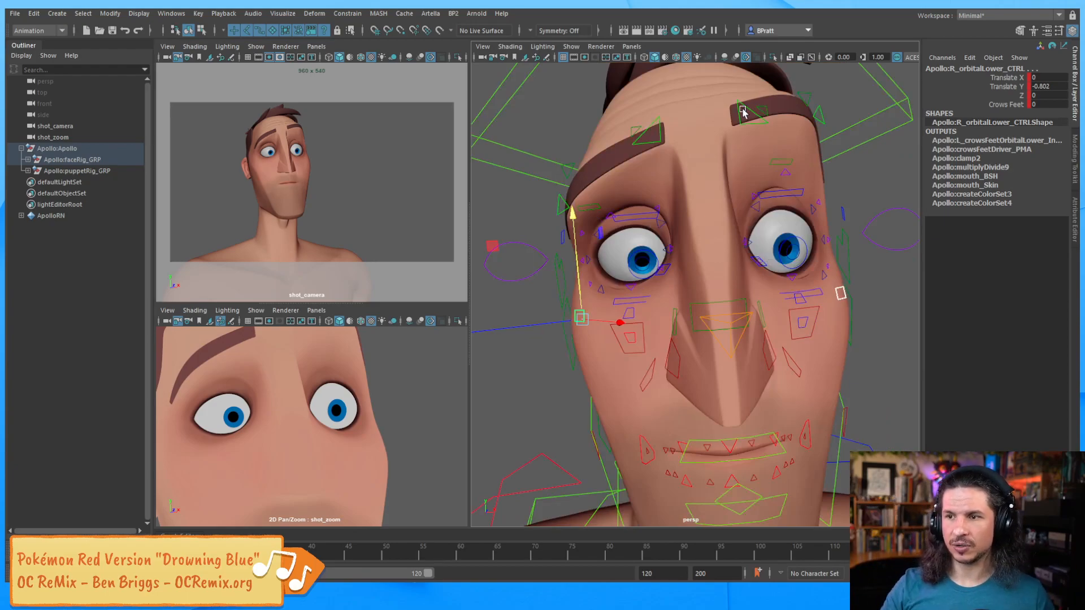
Try rotating the left inner brow control.
{"action": "left_click_drag", "start_coordinate": [729, 163], "coordinate": [716, 161], "text": "alt"}
{"action": "left_click", "coordinate": [738, 133]}
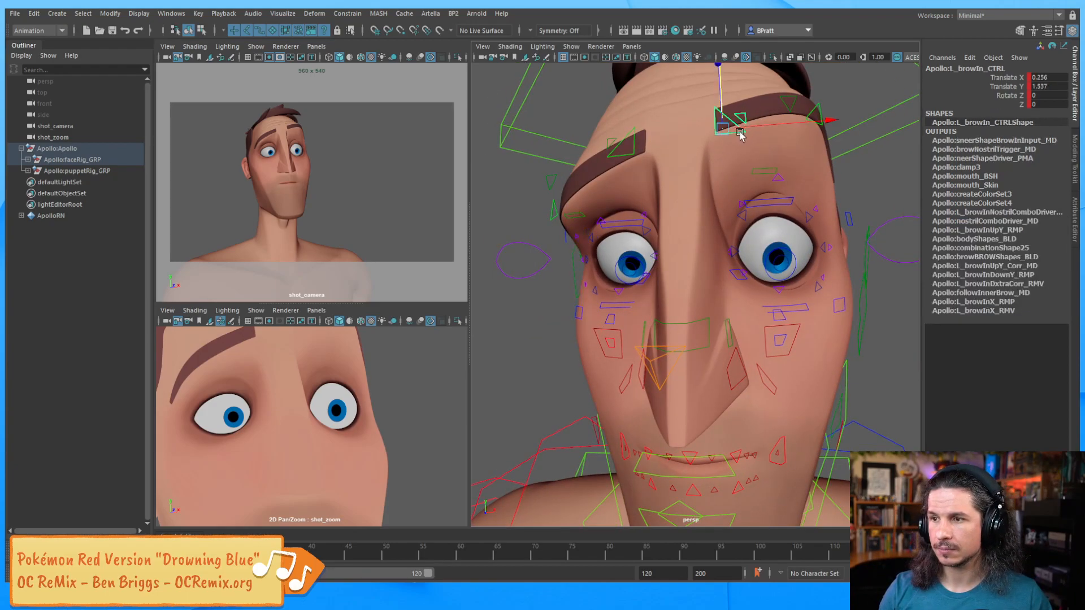
{"action": "key", "text": "e"}
{"action": "left_click_drag", "start_coordinate": [764, 224], "coordinate": [777, 192]}
{"action": "key", "text": "ctrl+z"}
Lower both cheek controls further, to about -0.35 in Translate Y.
{"action": "left_click_drag", "start_coordinate": [757, 269], "coordinate": [716, 297], "text": "alt"}
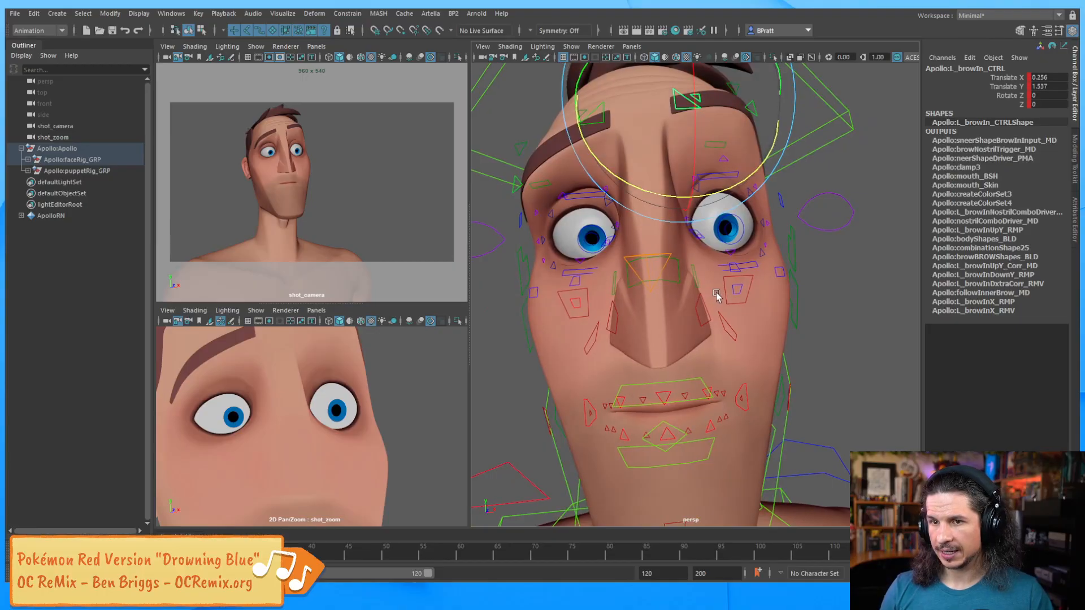
{"action": "left_click", "coordinate": [747, 295]}
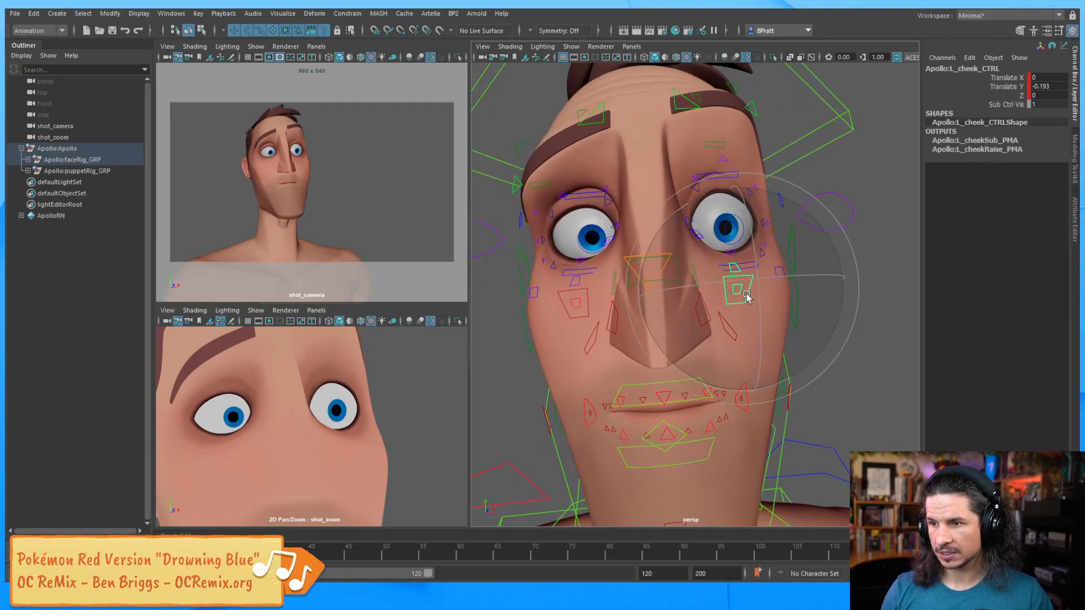
{"action": "key", "text": "w"}
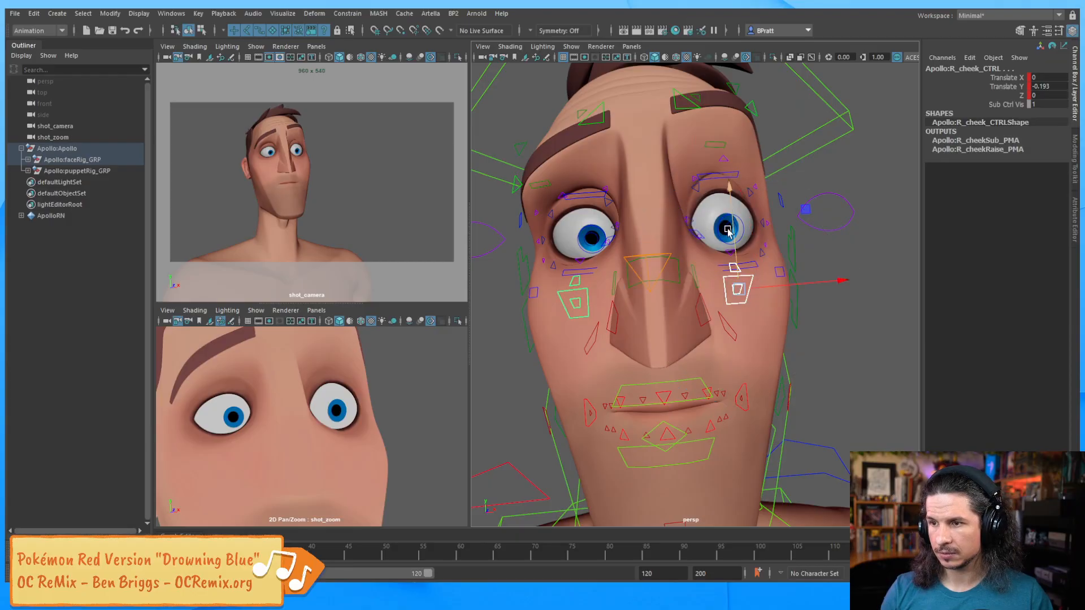
{"action": "mouse_move", "coordinate": [732, 240]}
{"action": "left_mouse_down"}
{"action": "mouse_move", "coordinate": [733, 251]}
{"action": "mouse_move", "coordinate": [733, 233]}
{"action": "left_mouse_up"}
Move the mouth control to about -0.785 in Translate X and -0.925 in Translate Y, and tilt it to about -3.76 in Rotate Z.
{"action": "left_click_drag", "start_coordinate": [682, 370], "coordinate": [687, 311], "text": "alt"}
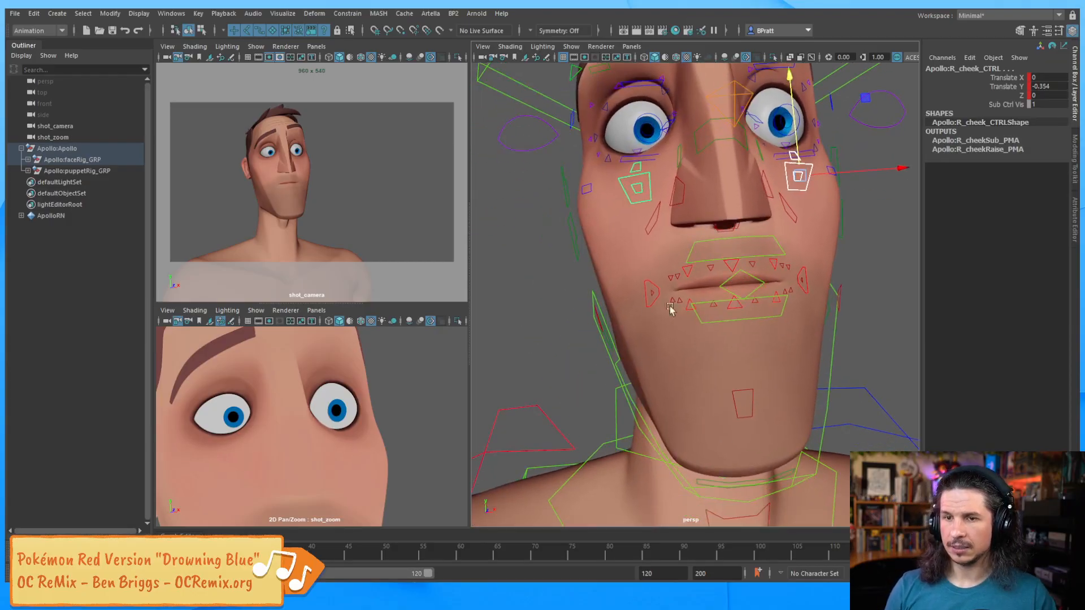
{"action": "middle_click_drag", "start_coordinate": [397, 402], "coordinate": [400, 323]}
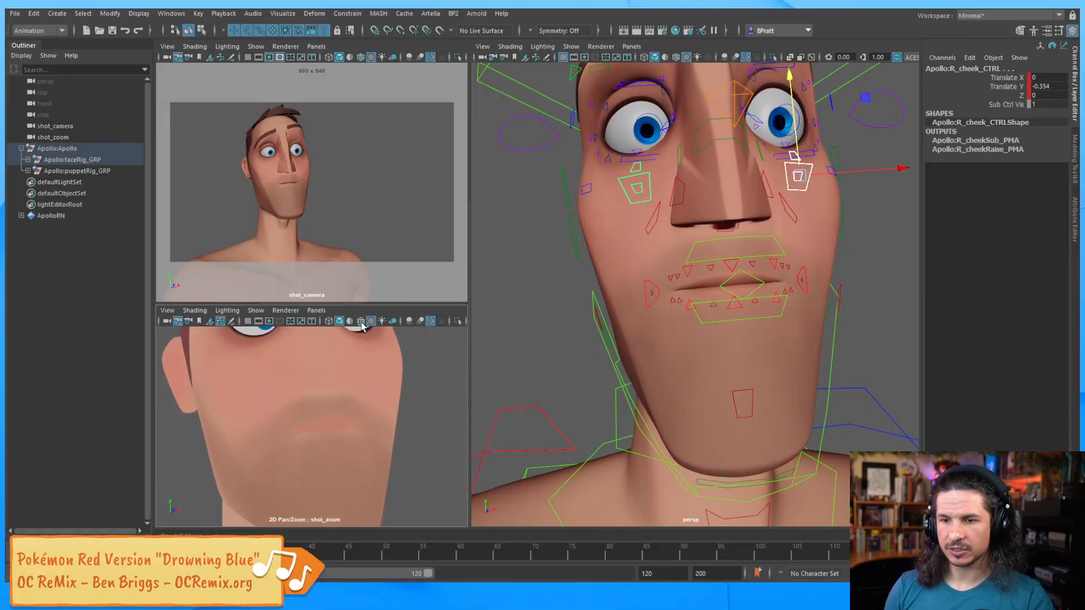
{"action": "right_click_drag", "start_coordinate": [400, 392], "coordinate": [330, 392]}
{"action": "middle_click_drag", "start_coordinate": [329, 392], "coordinate": [340, 407]}
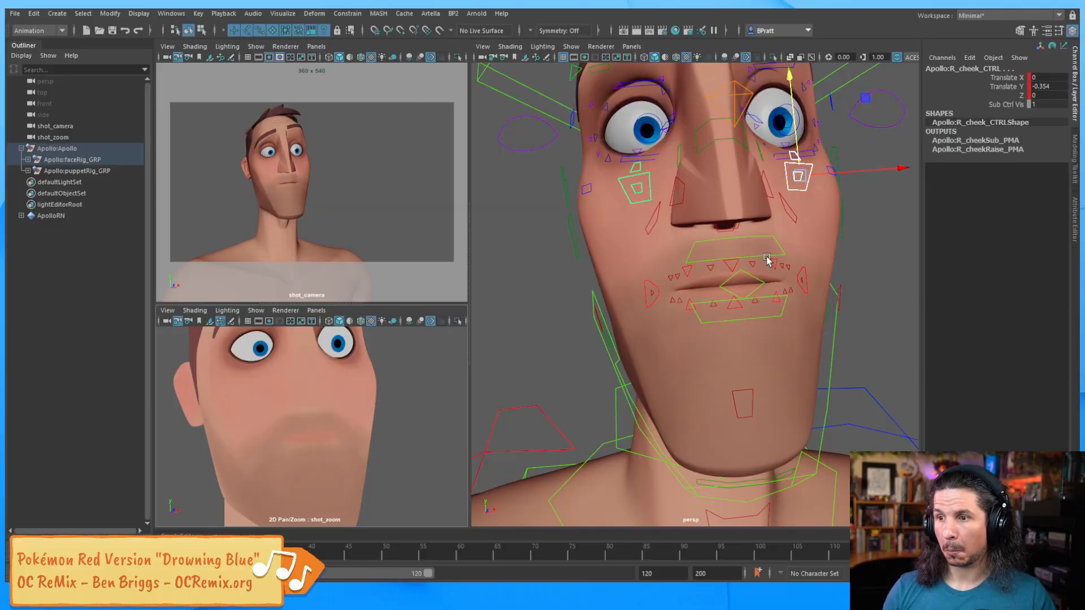
{"action": "left_click", "coordinate": [755, 279]}
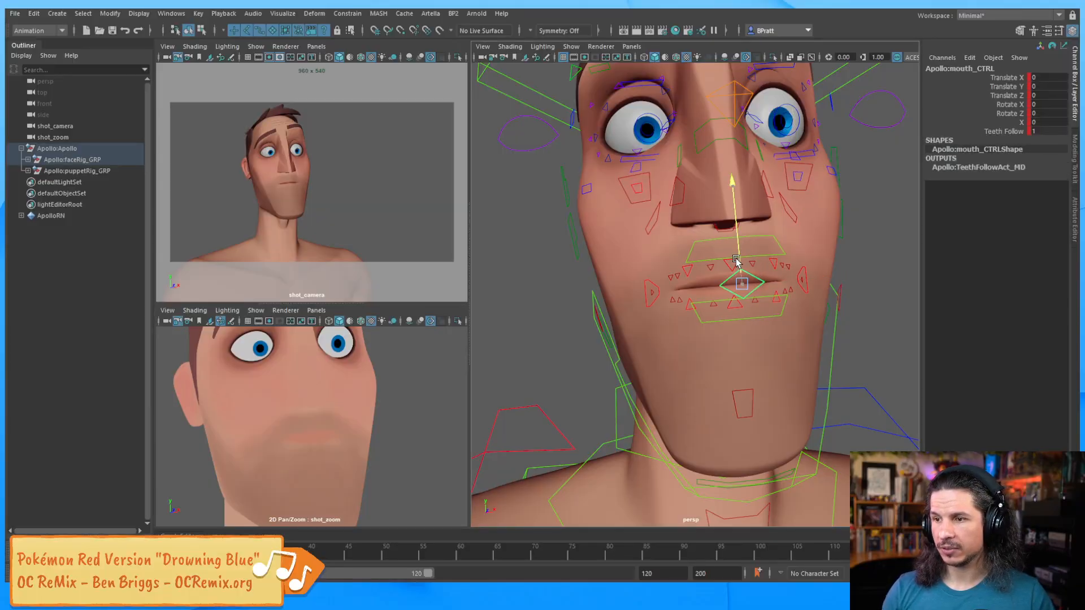
{"action": "left_click_drag", "start_coordinate": [736, 215], "coordinate": [743, 238]}
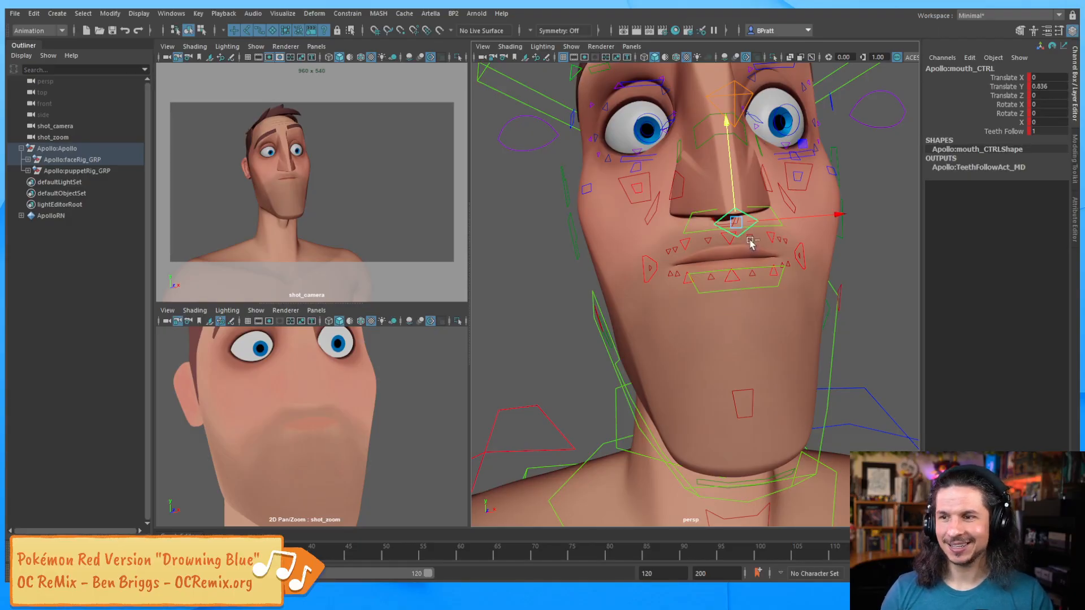
{"action": "key", "text": "ctrl+z"}
{"action": "left_click_drag", "start_coordinate": [734, 208], "coordinate": [736, 267]}
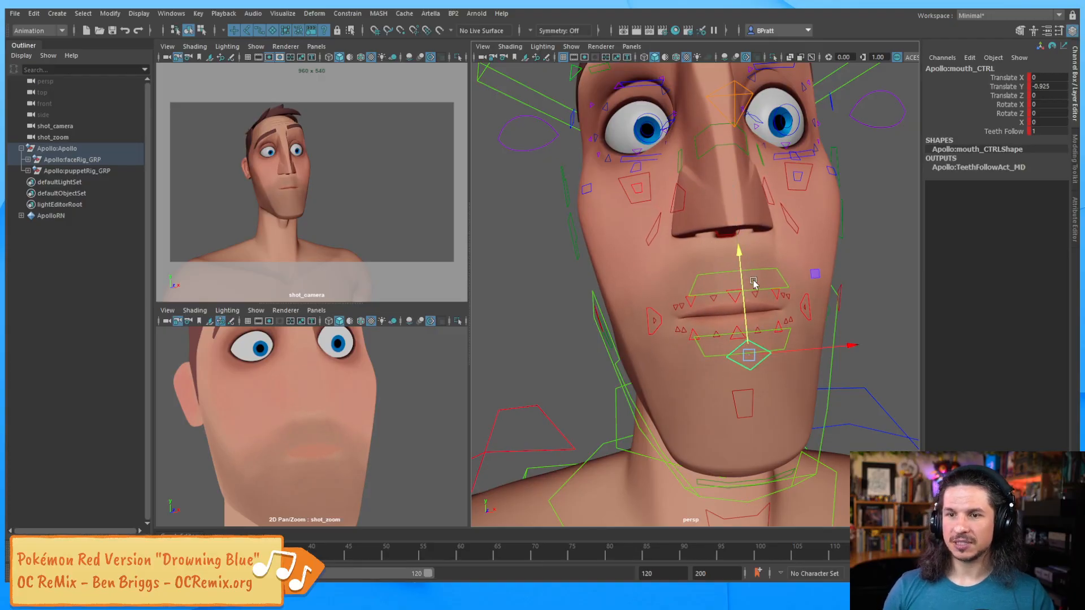
{"action": "left_click_drag", "start_coordinate": [839, 349], "coordinate": [779, 328]}
{"action": "key", "text": "e"}
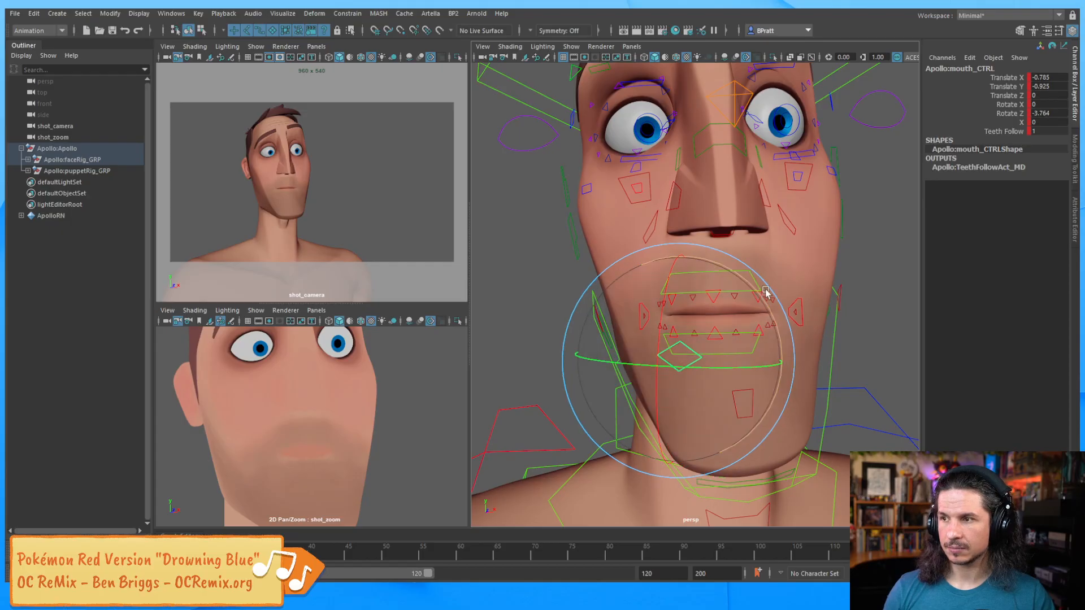
Pull the mouth control forward from the face to about 0.65 in Translate Z.
{"action": "left_click_drag", "start_coordinate": [734, 290], "coordinate": [782, 309], "text": "alt"}
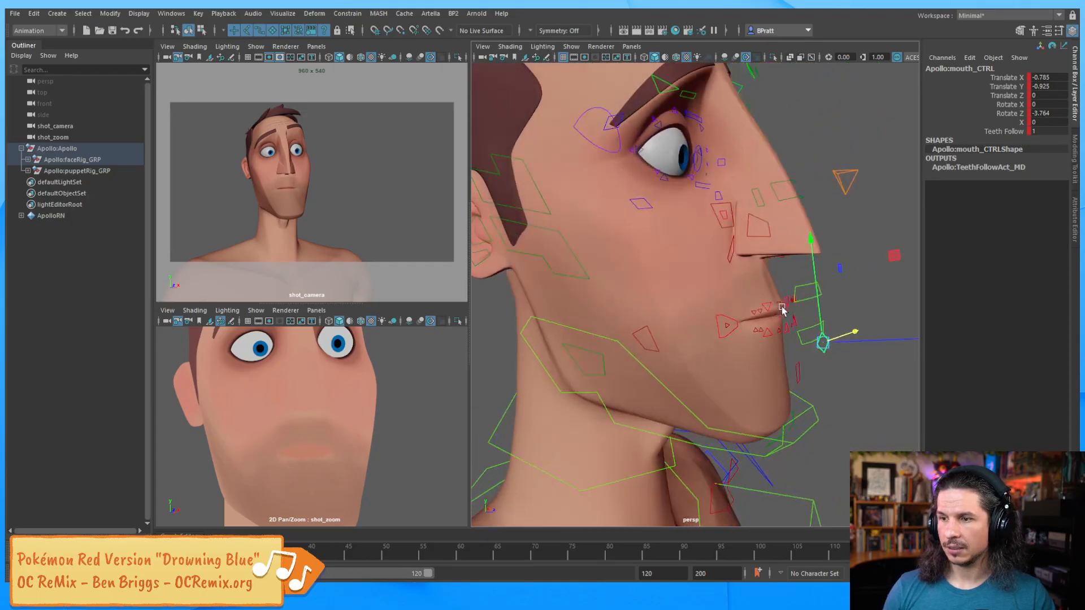
{"action": "left_click_drag", "start_coordinate": [878, 345], "coordinate": [891, 325]}
{"action": "middle_click_drag", "start_coordinate": [827, 258], "coordinate": [755, 272], "text": "alt"}
{"action": "left_click_drag", "start_coordinate": [756, 271], "coordinate": [772, 278], "text": "alt"}
{"action": "right_click_drag", "start_coordinate": [772, 278], "coordinate": [788, 282], "text": "alt"}
{"action": "left_click_drag", "start_coordinate": [789, 283], "coordinate": [717, 308], "text": "alt"}
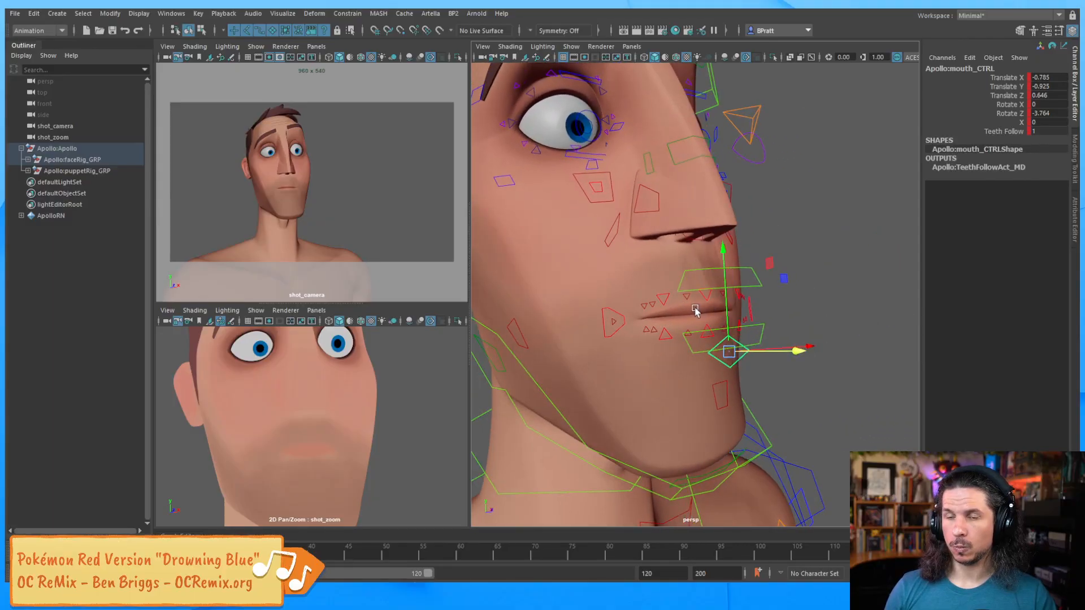
{"action": "left_click_drag", "start_coordinate": [649, 311], "coordinate": [672, 283], "text": "alt"}
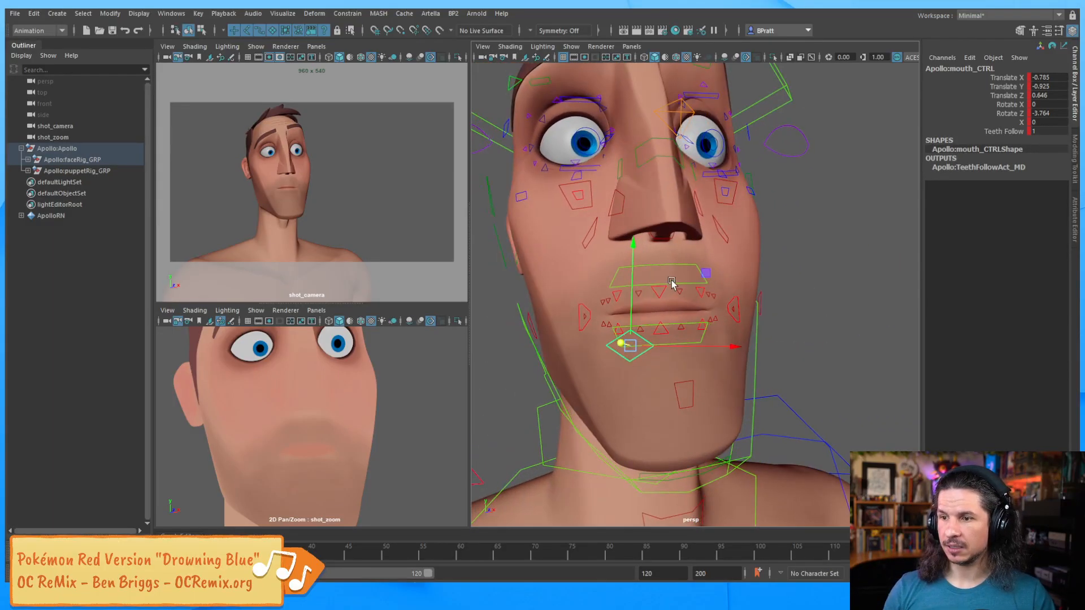
Try lowering the middle upper-lip control to about -0.80 in Translate Y.
{"action": "right_click_drag", "start_coordinate": [671, 283], "coordinate": [718, 300], "text": "alt"}
{"action": "left_click_drag", "start_coordinate": [718, 299], "coordinate": [742, 308], "text": "alt"}
{"action": "left_click", "coordinate": [695, 347]}
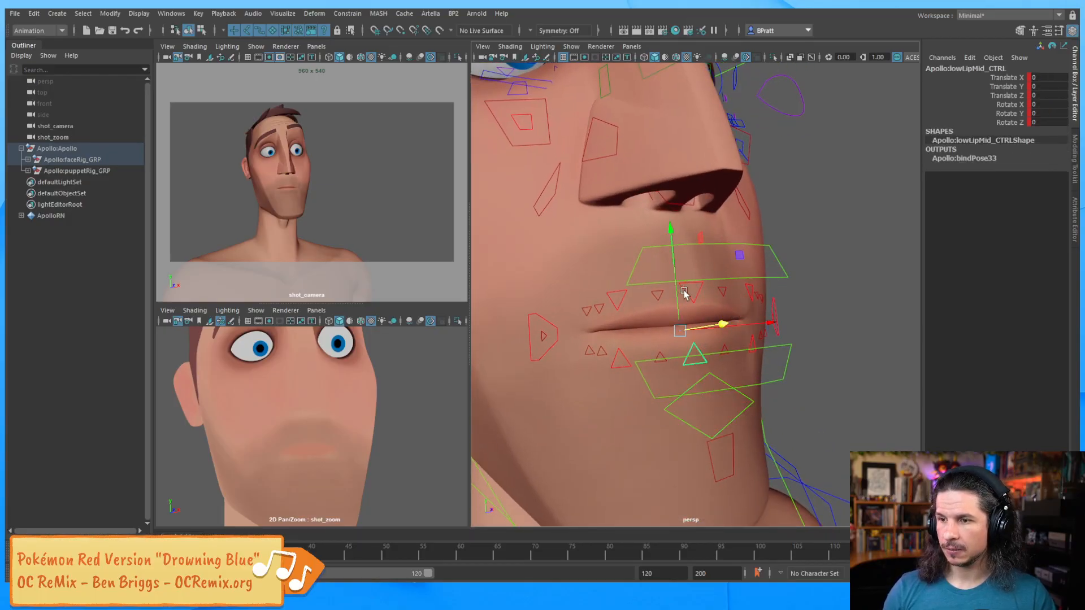
{"action": "left_click_drag", "start_coordinate": [677, 289], "coordinate": [679, 295]}
{"action": "left_click", "coordinate": [692, 288]}
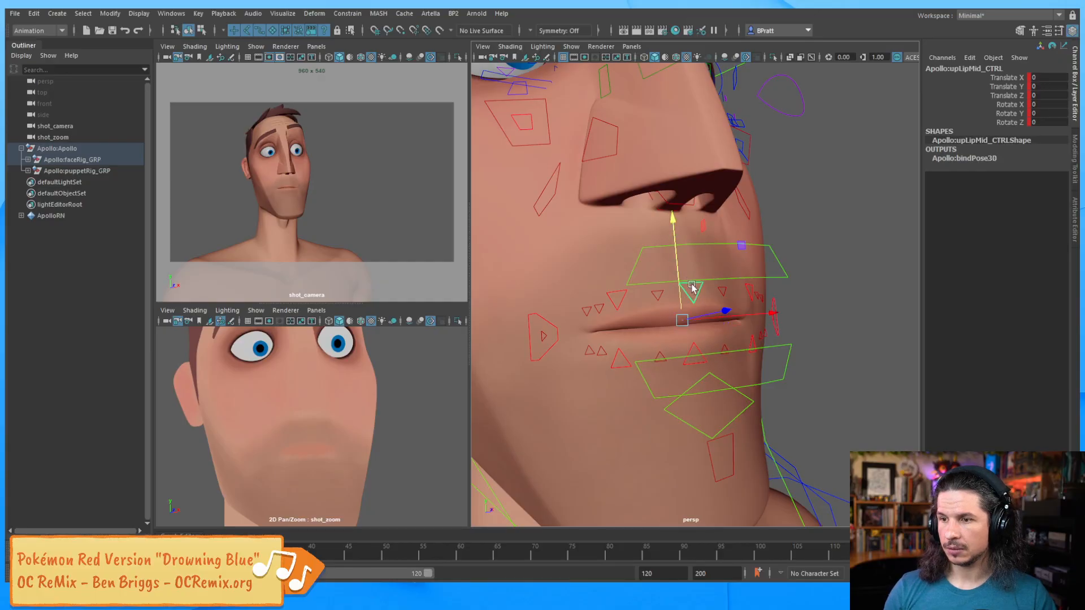
{"action": "left_click_drag", "start_coordinate": [680, 286], "coordinate": [680, 287]}
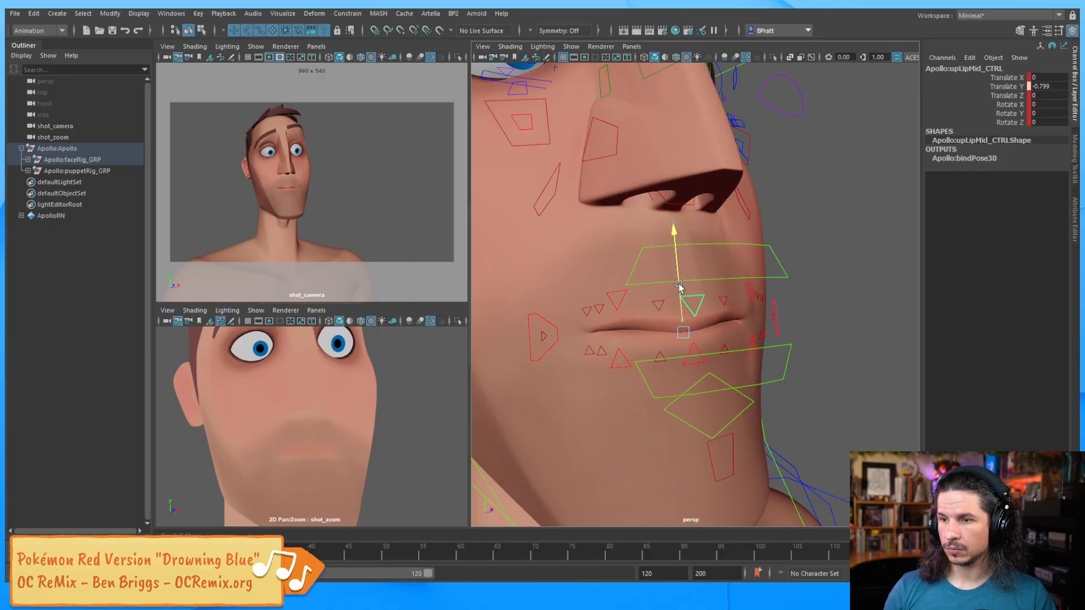
{"action": "key", "text": "ctrl+z"}
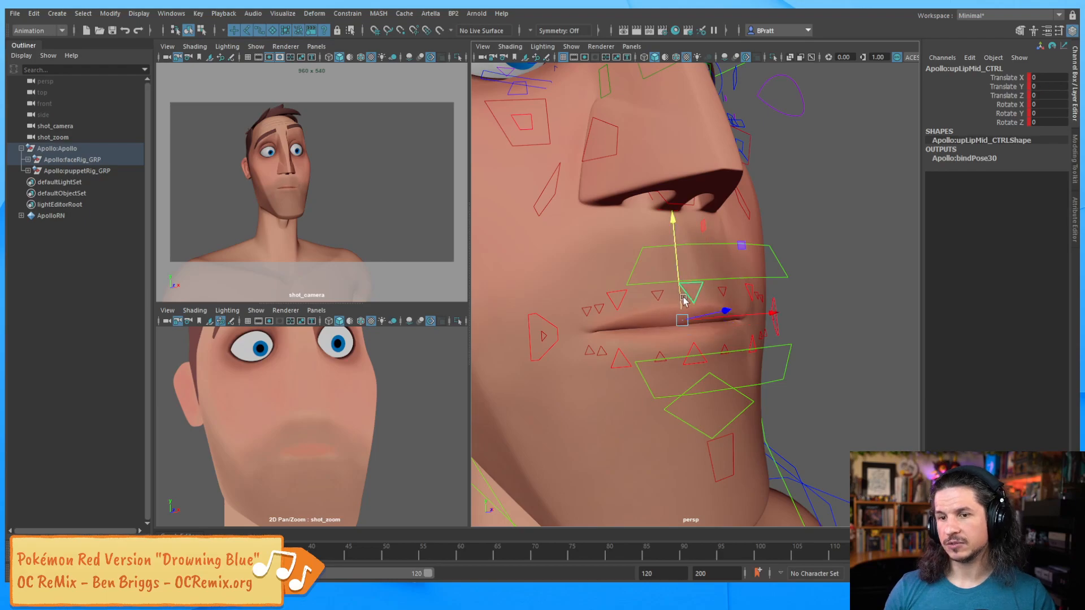
Raise the main lower-lip control to about 0.72 in Translate Y.
{"action": "left_click_drag", "start_coordinate": [658, 321], "coordinate": [668, 361], "text": "alt"}
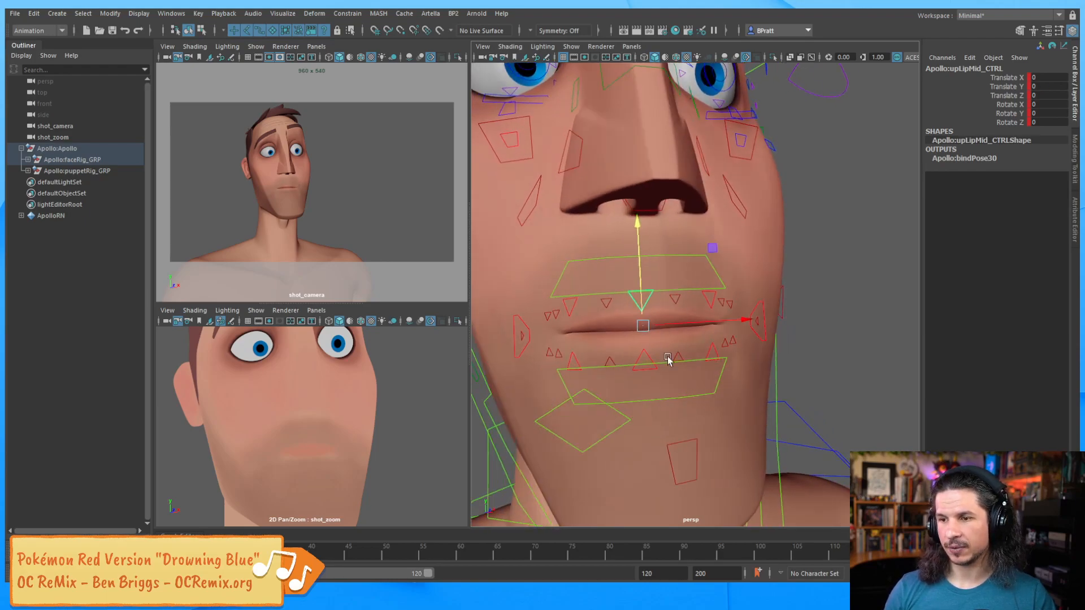
{"action": "left_click", "coordinate": [680, 367]}
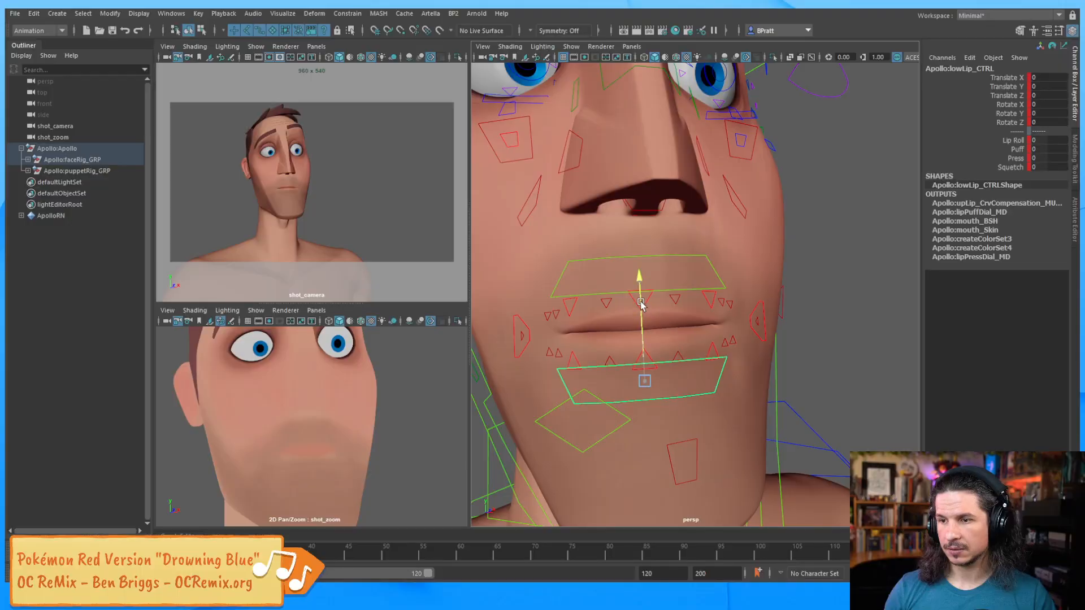
{"action": "left_click_drag", "start_coordinate": [642, 305], "coordinate": [640, 301]}
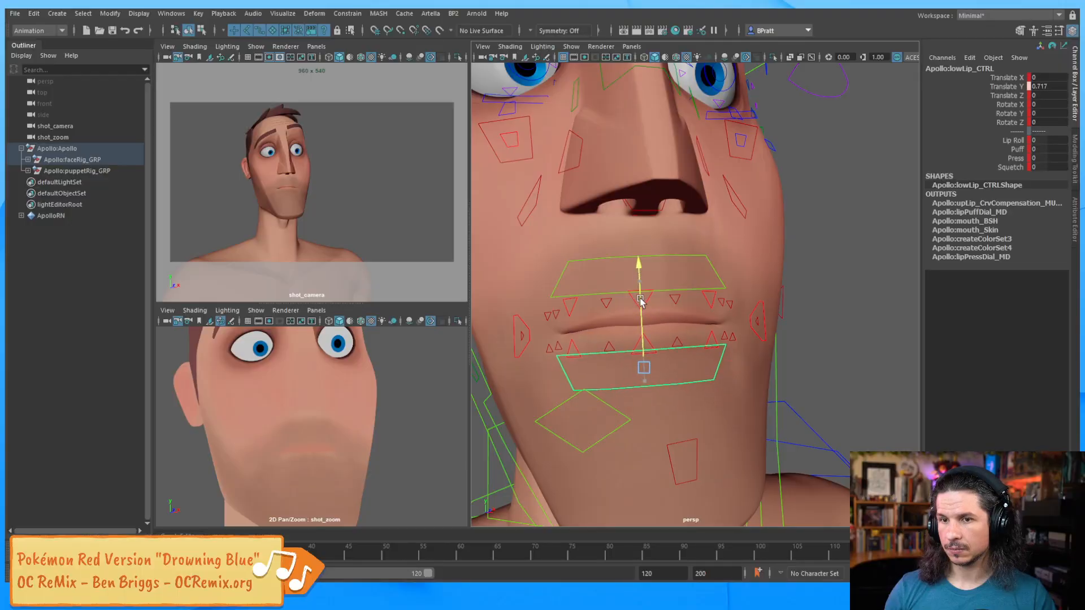
Move the right upper lip corner control to about -1.47 in Translate X and 0.81 in Translate Y.
{"action": "left_click", "coordinate": [528, 329]}
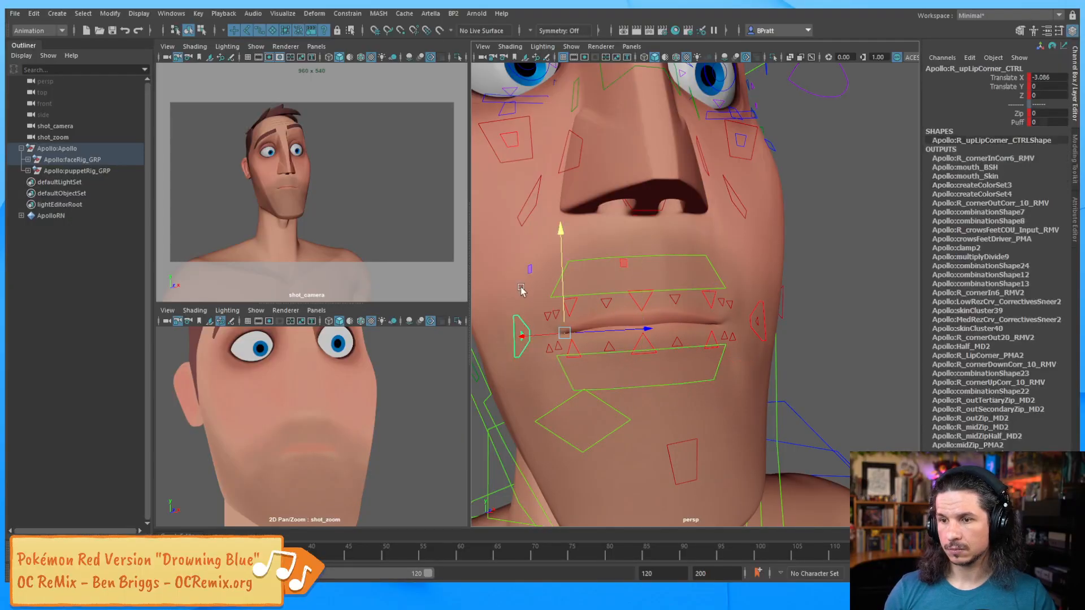
{"action": "left_click_drag", "start_coordinate": [535, 299], "coordinate": [523, 271], "text": "alt"}
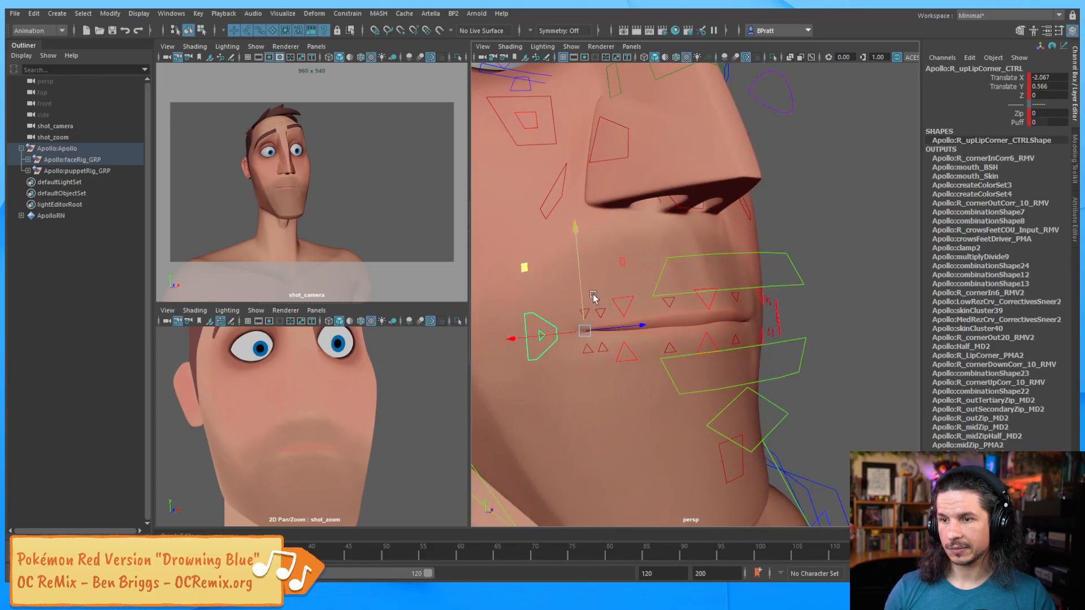
{"action": "key", "text": "e"}
{"action": "key", "text": "w"}
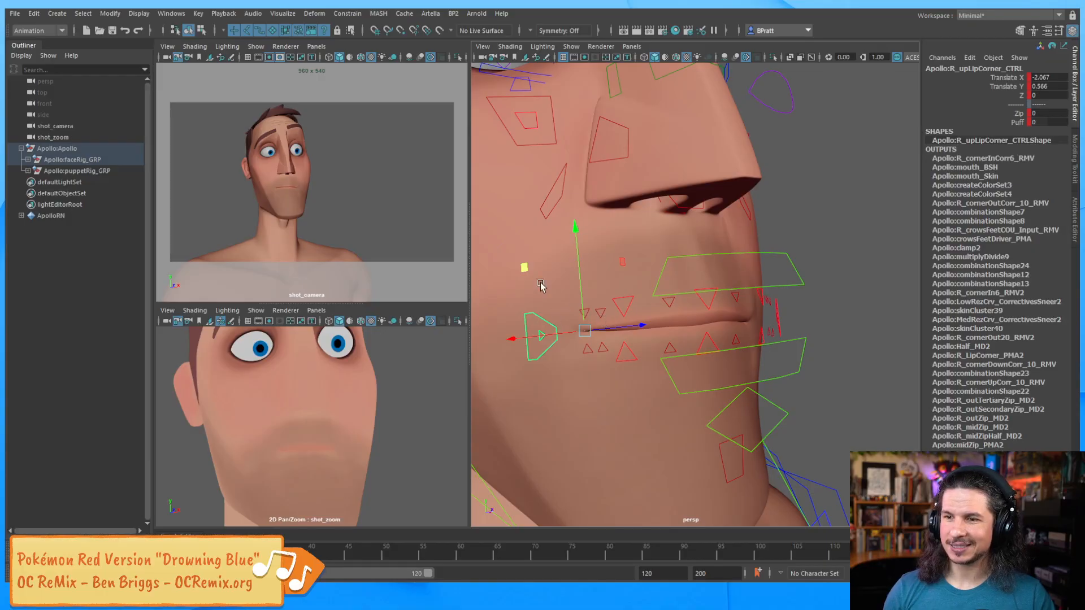
{"action": "left_click_drag", "start_coordinate": [518, 258], "coordinate": [519, 263]}
{"action": "left_click_drag", "start_coordinate": [729, 310], "coordinate": [667, 307], "text": "alt"}
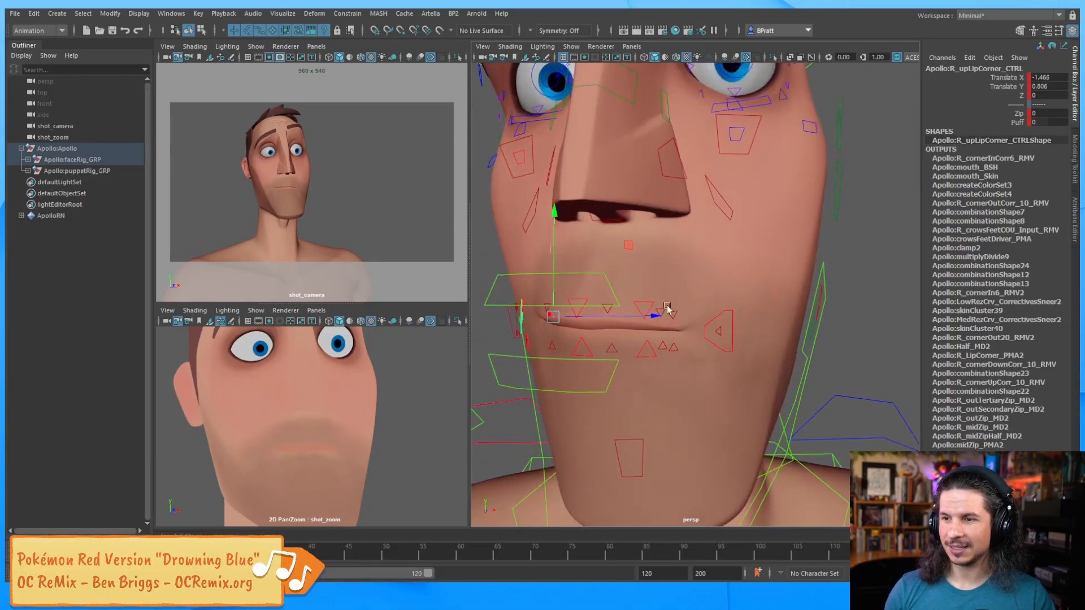
Pull the left lip corner inward, and move the right lip corner to about -3.34 in Translate X and 0.53 in Translate Y.
{"action": "left_click", "coordinate": [726, 317]}
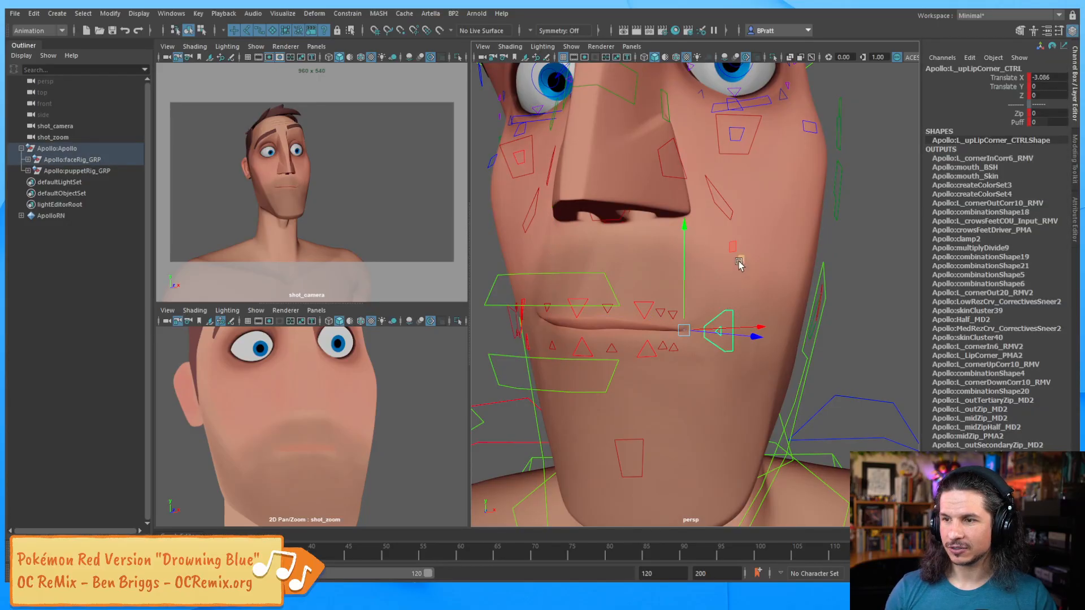
{"action": "left_click_drag", "start_coordinate": [728, 261], "coordinate": [587, 312]}
{"action": "left_click", "coordinate": [571, 309]}
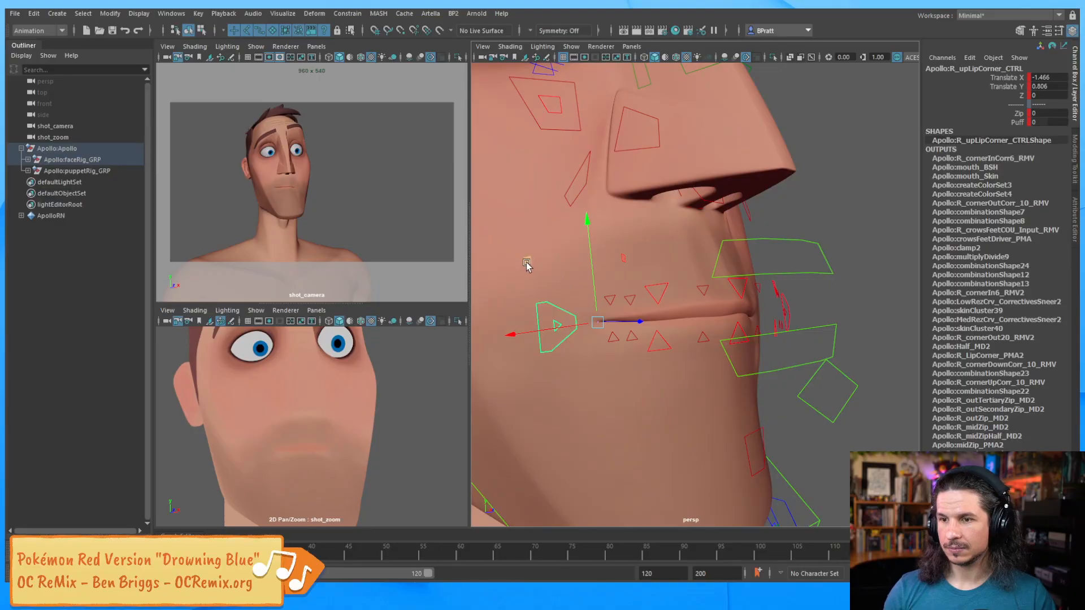
{"action": "middle_click_drag", "start_coordinate": [526, 264], "coordinate": [556, 271]}
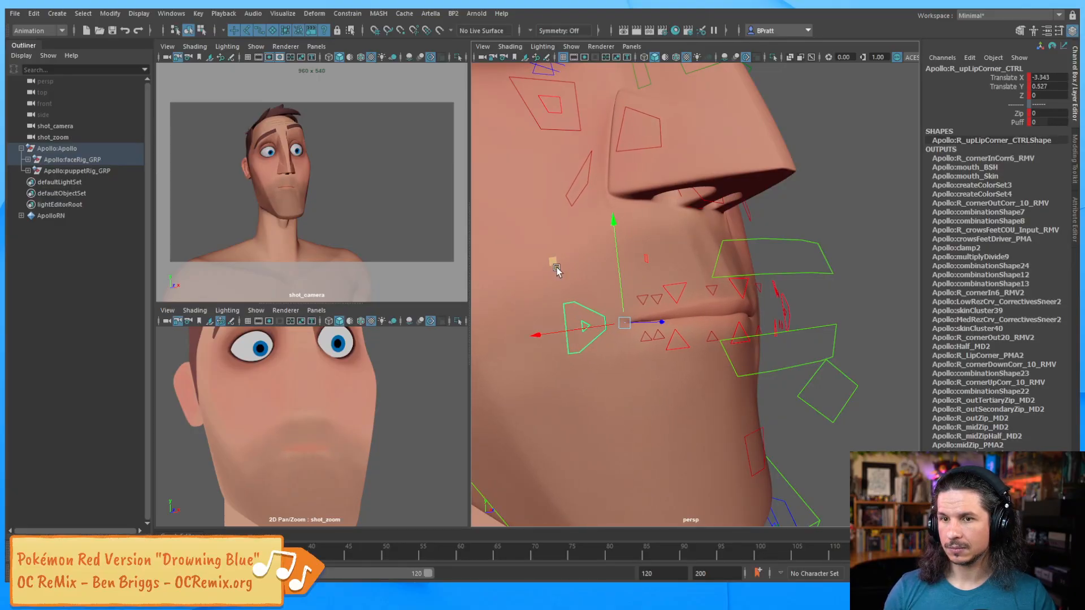
{"action": "left_click_drag", "start_coordinate": [705, 289], "coordinate": [677, 312], "text": "alt"}
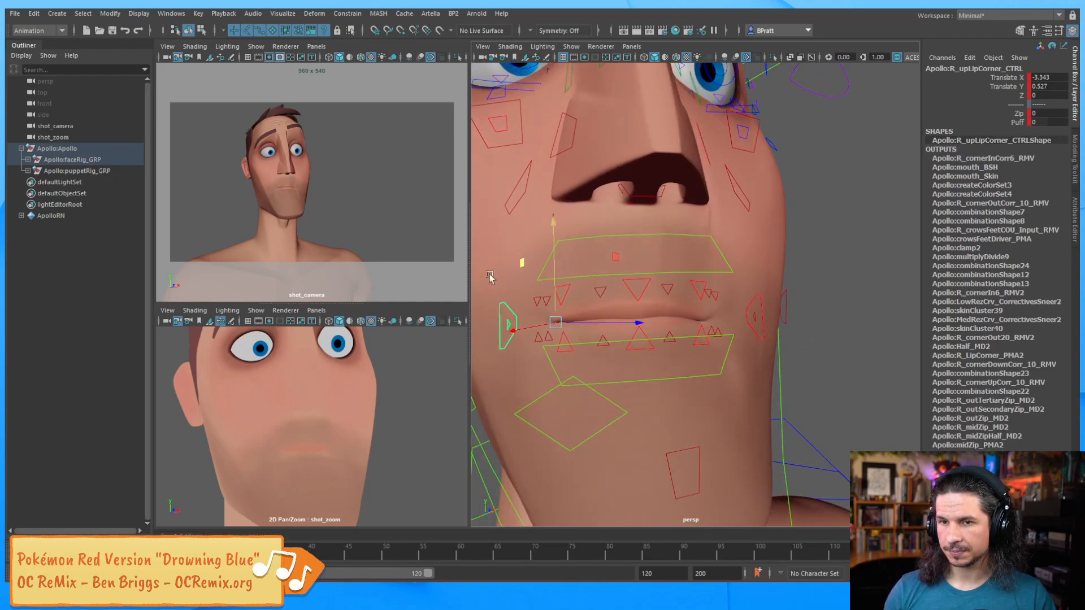
Switch the shot_zoom view from flat lighting to default lighting.
{"action": "left_click", "coordinate": [257, 310]}
{"action": "left_click", "coordinate": [227, 310]}
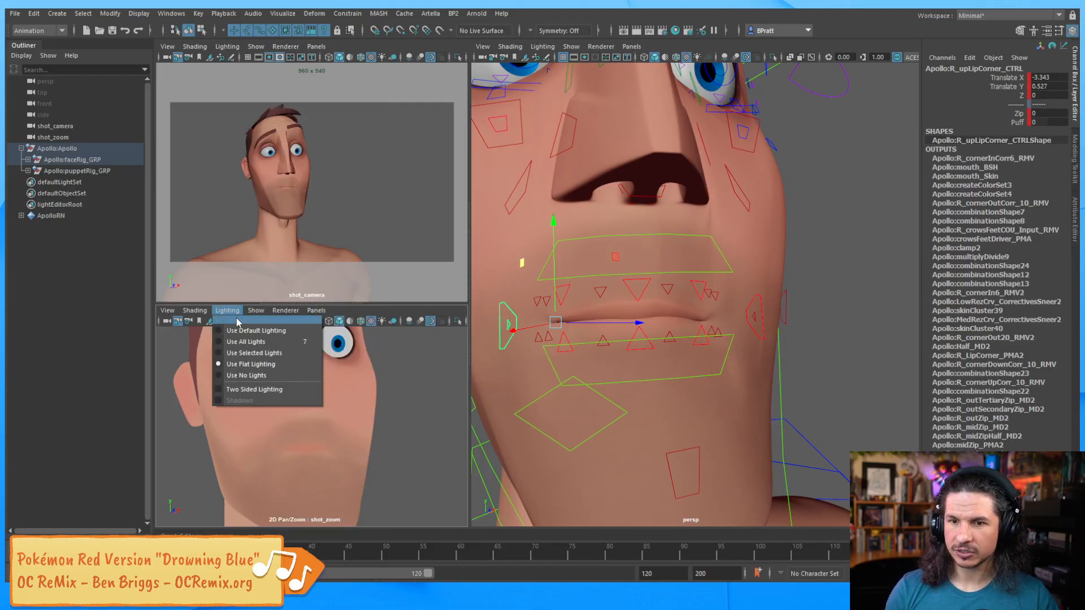
{"action": "left_click", "coordinate": [257, 332]}
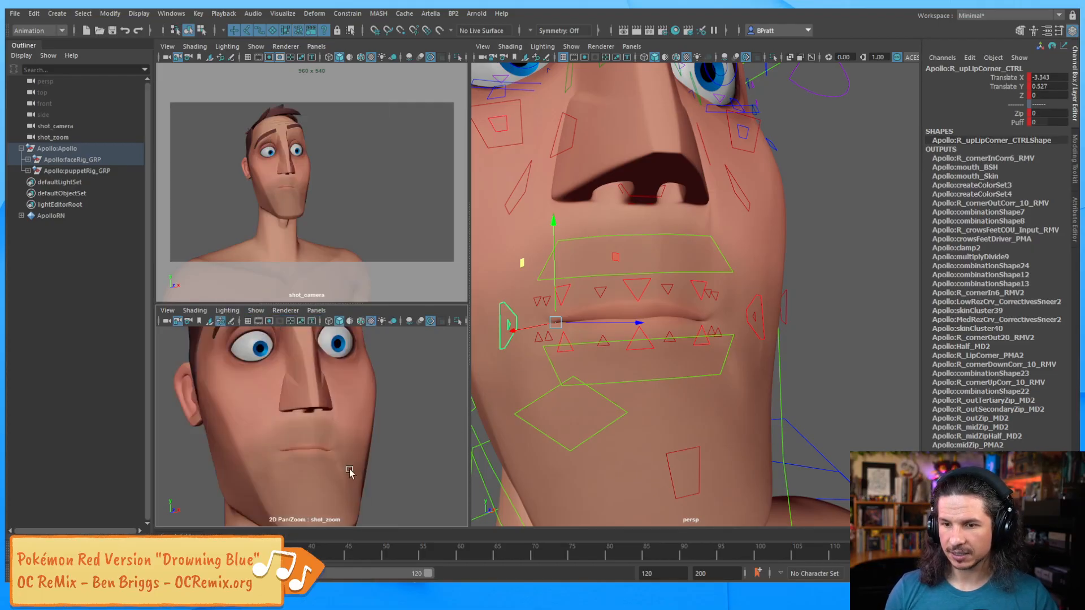
Tilt the main nose control to about -1.6 in Rotate Z.
{"action": "left_click_drag", "start_coordinate": [626, 328], "coordinate": [630, 318], "text": "alt"}
{"action": "right_click_drag", "start_coordinate": [630, 317], "coordinate": [660, 321], "text": "alt"}
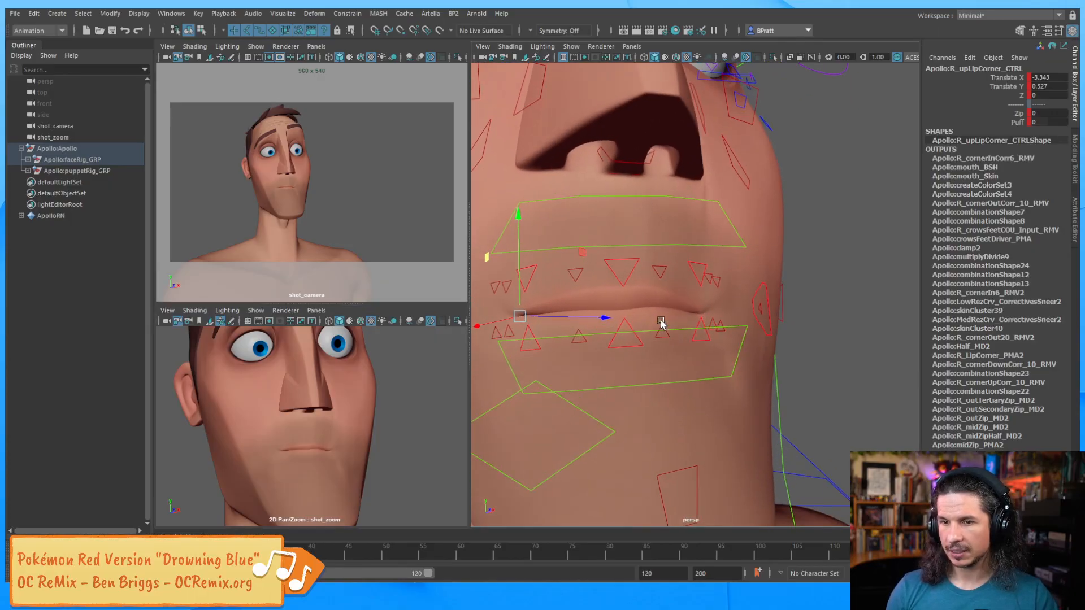
{"action": "middle_click_drag", "start_coordinate": [621, 255], "coordinate": [620, 286], "text": "alt"}
{"action": "middle_click_drag", "start_coordinate": [632, 178], "coordinate": [647, 224], "text": "alt"}
{"action": "left_click_drag", "start_coordinate": [647, 224], "coordinate": [669, 146], "text": "alt"}
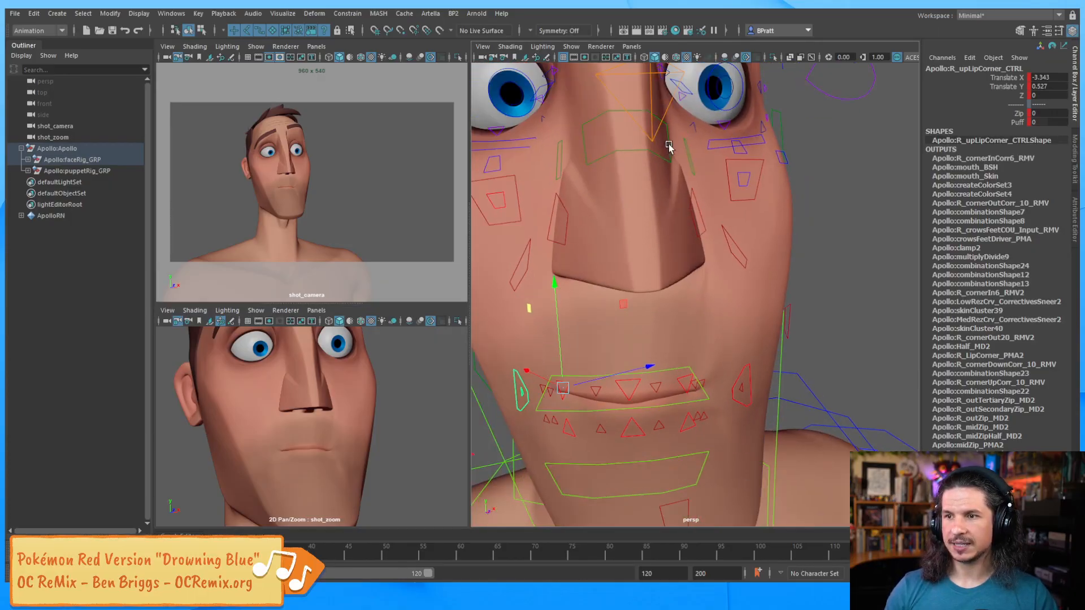
{"action": "left_click", "coordinate": [664, 162]}
{"action": "key", "text": "e"}
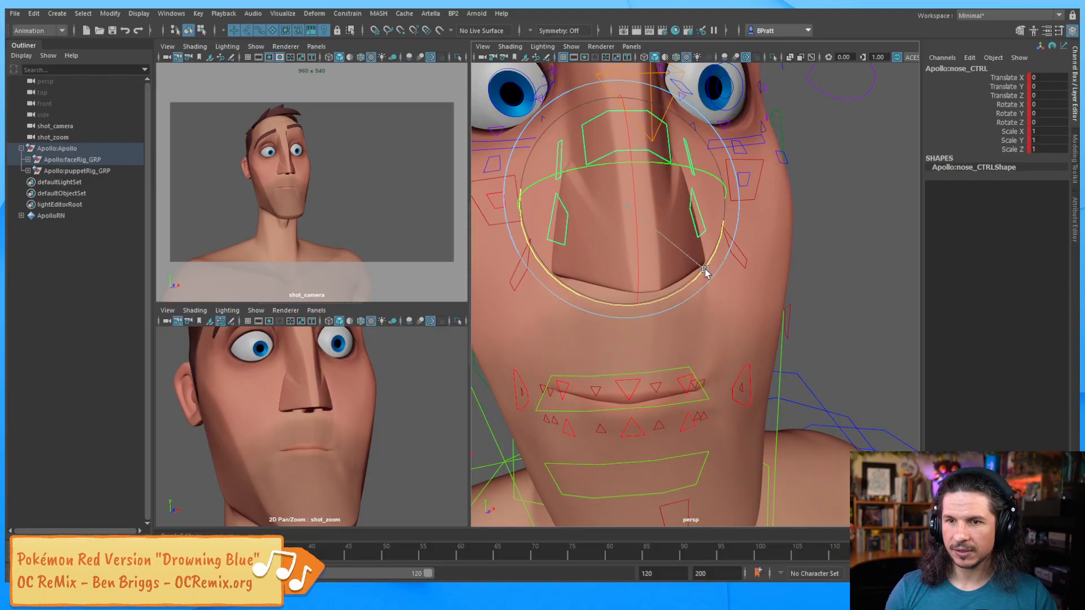
{"action": "left_click_drag", "start_coordinate": [704, 273], "coordinate": [692, 275]}
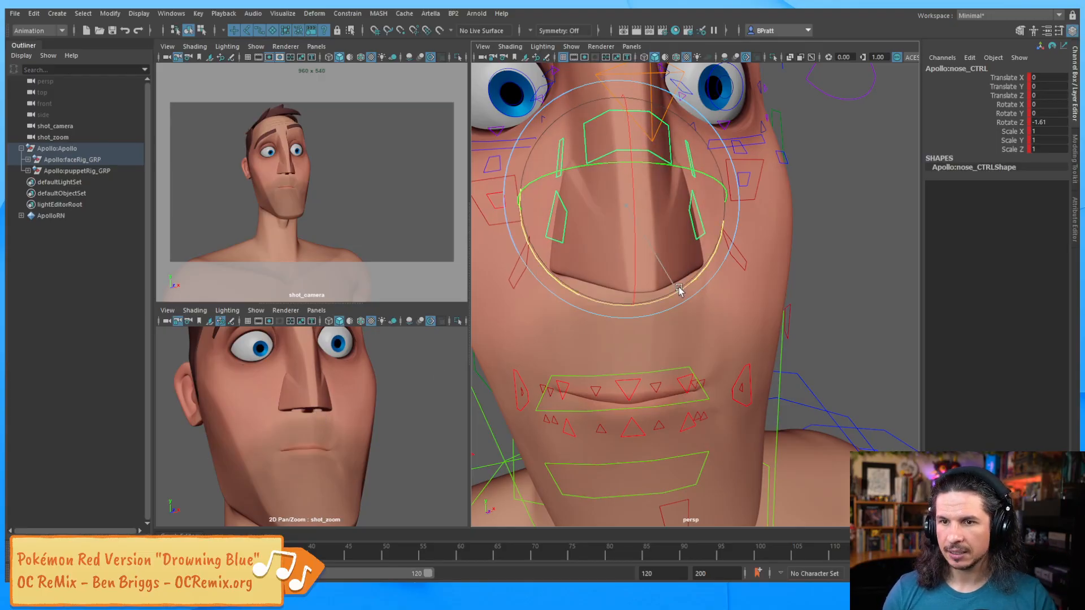
{"action": "left_click_drag", "start_coordinate": [677, 290], "coordinate": [594, 241]}
Raise the right nostril control to about 0.19 in Translate Y, with about 0.08 in Translate X.
{"action": "key", "text": "q"}
{"action": "left_click", "coordinate": [870, 224]}
{"action": "left_click", "coordinate": [620, 221]}
{"action": "key", "text": "w"}
{"action": "middle_click_drag", "start_coordinate": [476, 148], "coordinate": [470, 138]}
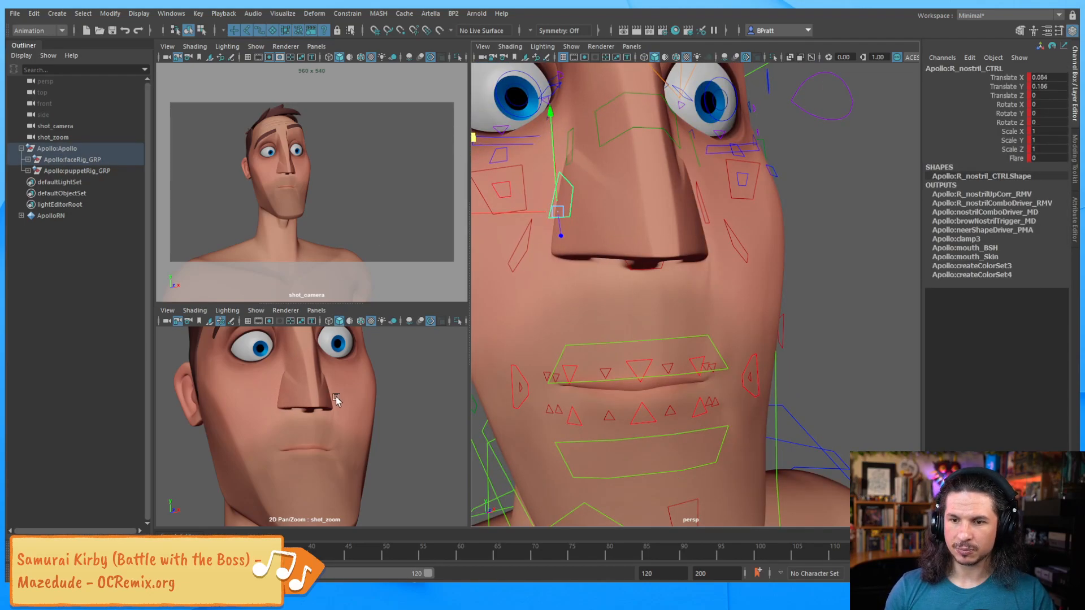
Nudge the left nostril control to about 0.02 in Translate X and 0.06 in Translate Y, and rotate it about 2.84 in Z.
{"action": "left_click", "coordinate": [741, 247]}
{"action": "left_click_drag", "start_coordinate": [720, 164], "coordinate": [693, 209], "text": "alt"}
{"action": "left_click", "coordinate": [706, 193]}
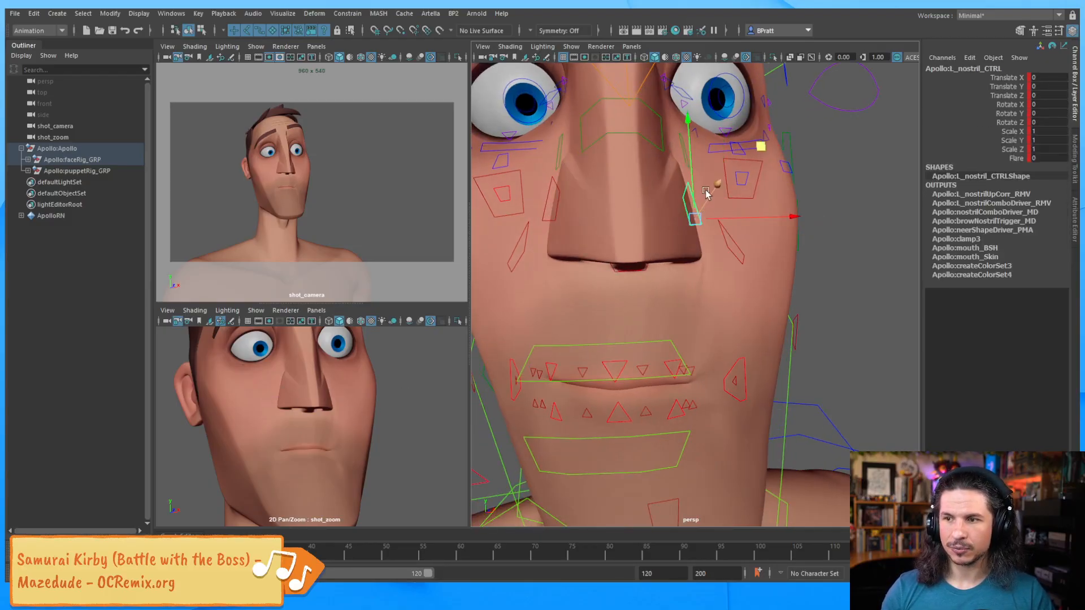
{"action": "left_click_drag", "start_coordinate": [761, 148], "coordinate": [763, 175]}
{"action": "key", "text": "e"}
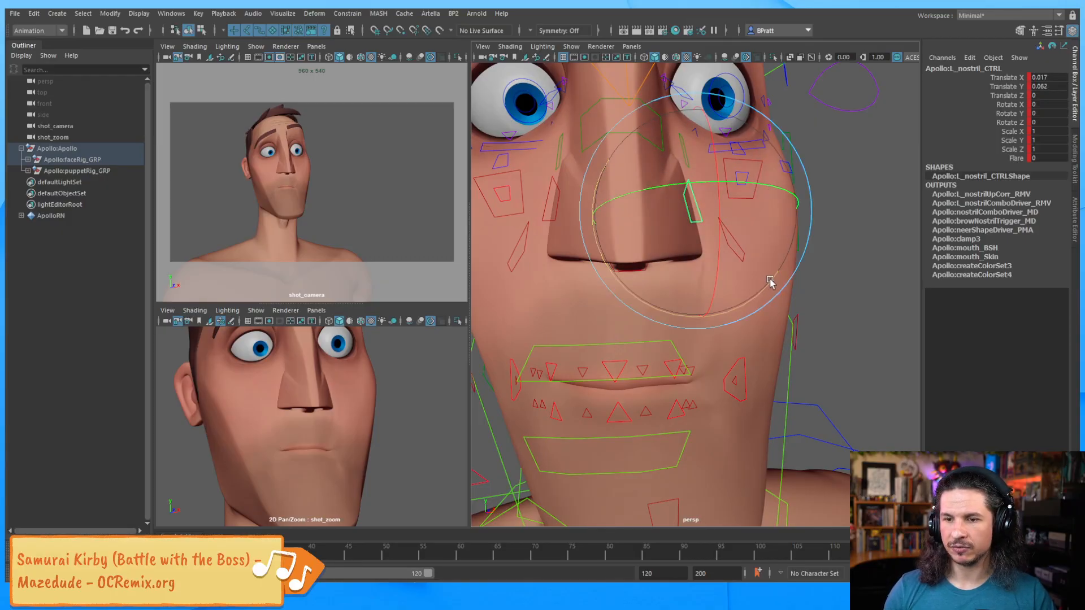
{"action": "left_click_drag", "start_coordinate": [773, 277], "coordinate": [769, 279]}
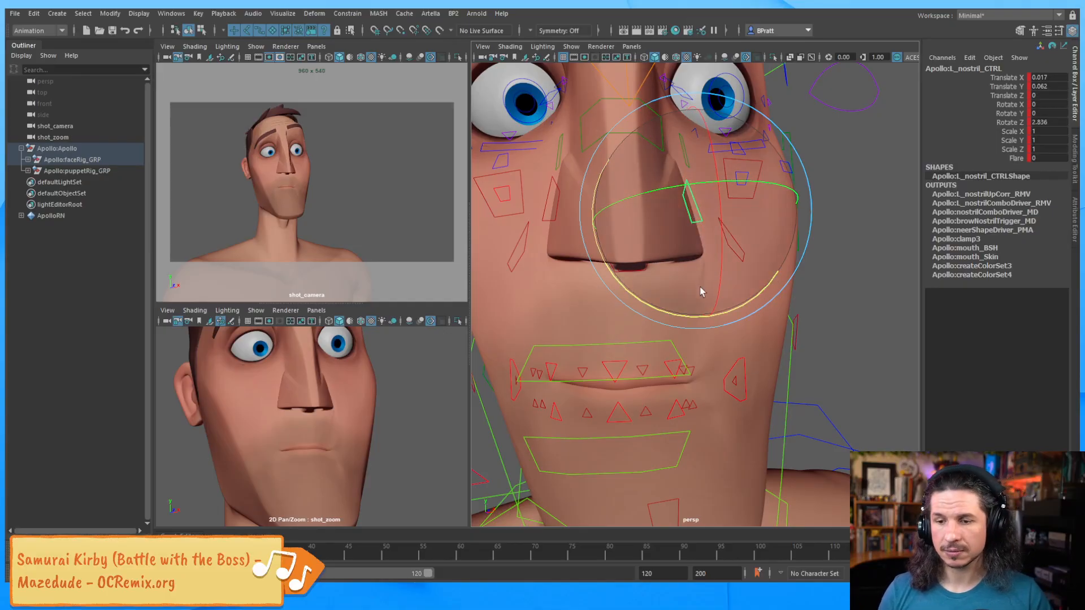
Try to shift the middle upper lip control sideways and up, and try moving the middle upper and lower lip controls together.
{"action": "key", "text": "q"}
{"action": "left_click_drag", "start_coordinate": [700, 351], "coordinate": [682, 310], "text": "alt"}
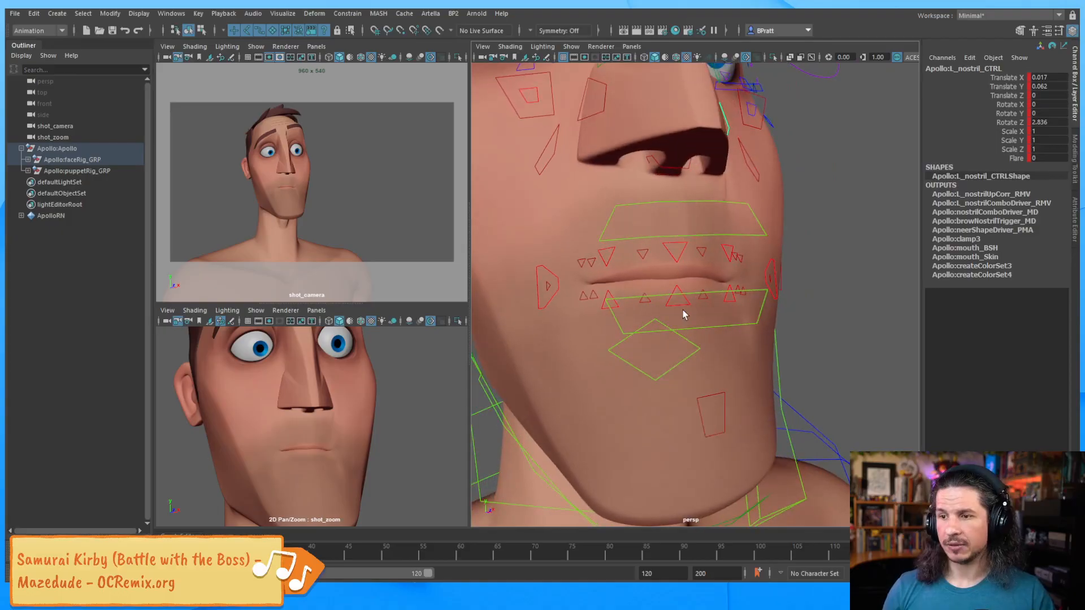
{"action": "left_click", "coordinate": [681, 257]}
{"action": "key", "text": "w"}
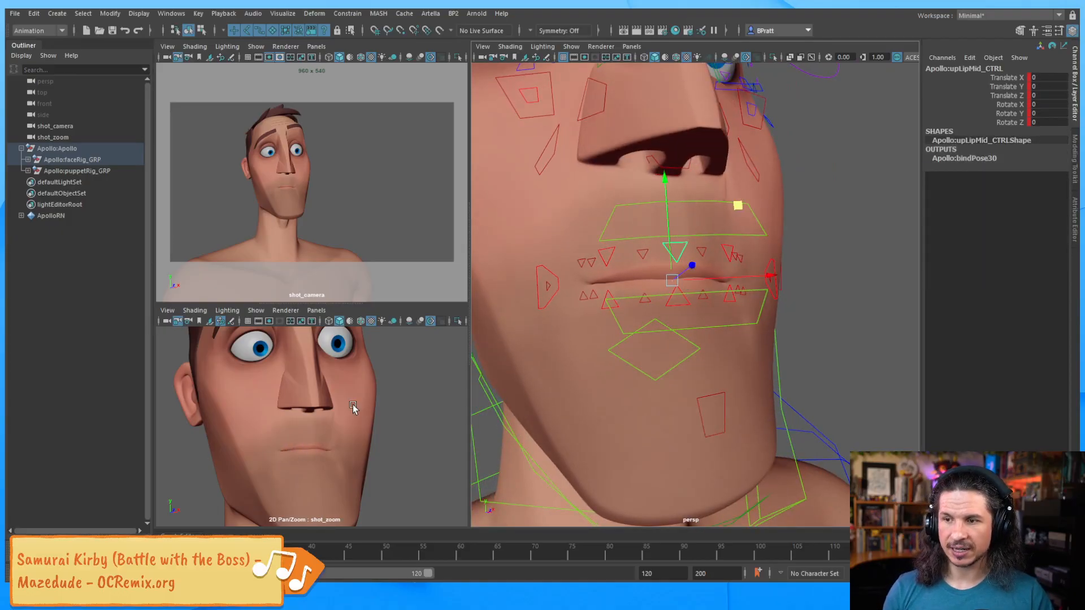
{"action": "left_click_drag", "start_coordinate": [736, 237], "coordinate": [722, 206], "text": "alt"}
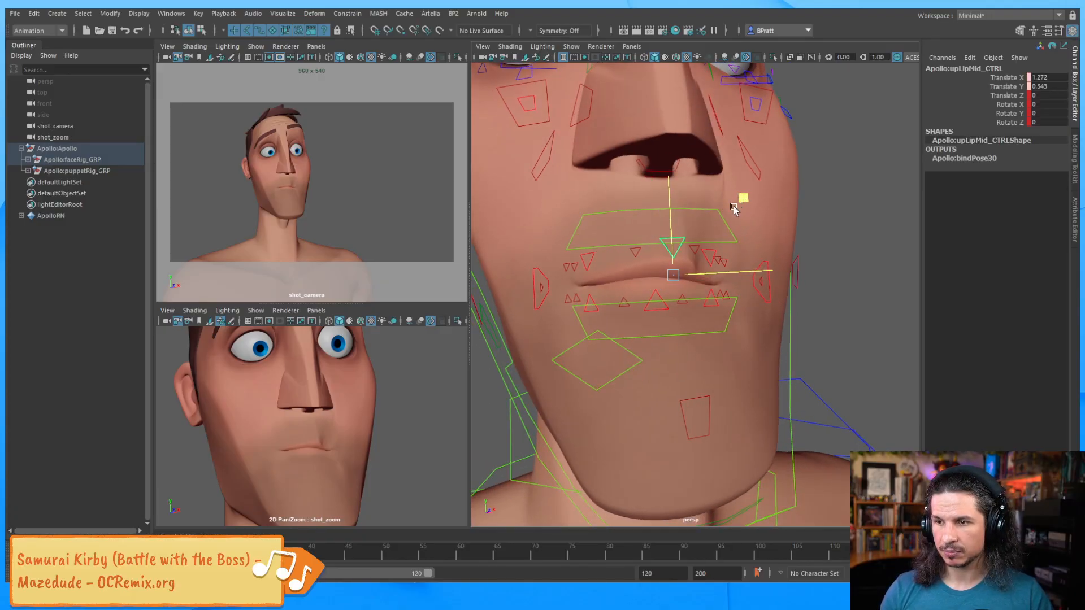
{"action": "left_click", "coordinate": [665, 313]}
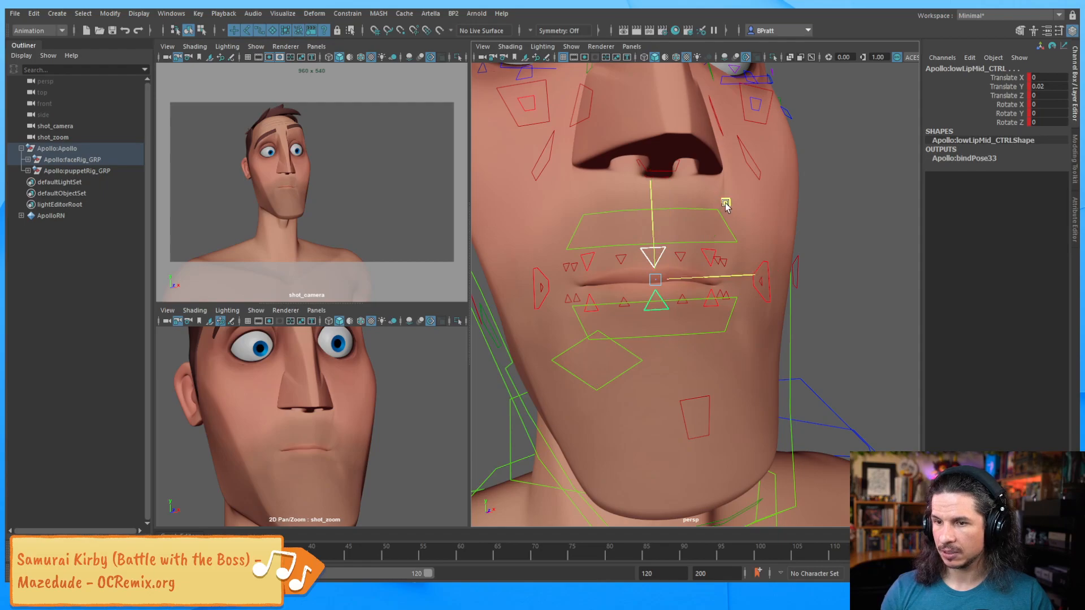
{"action": "mouse_move", "coordinate": [723, 202]}
{"action": "left_mouse_down"}
{"action": "mouse_move", "coordinate": [737, 198]}
{"action": "mouse_move", "coordinate": [720, 195]}
{"action": "mouse_move", "coordinate": [734, 199]}
{"action": "mouse_move", "coordinate": [726, 213]}
{"action": "left_mouse_up"}
{"action": "key", "text": "ctrl+z"}
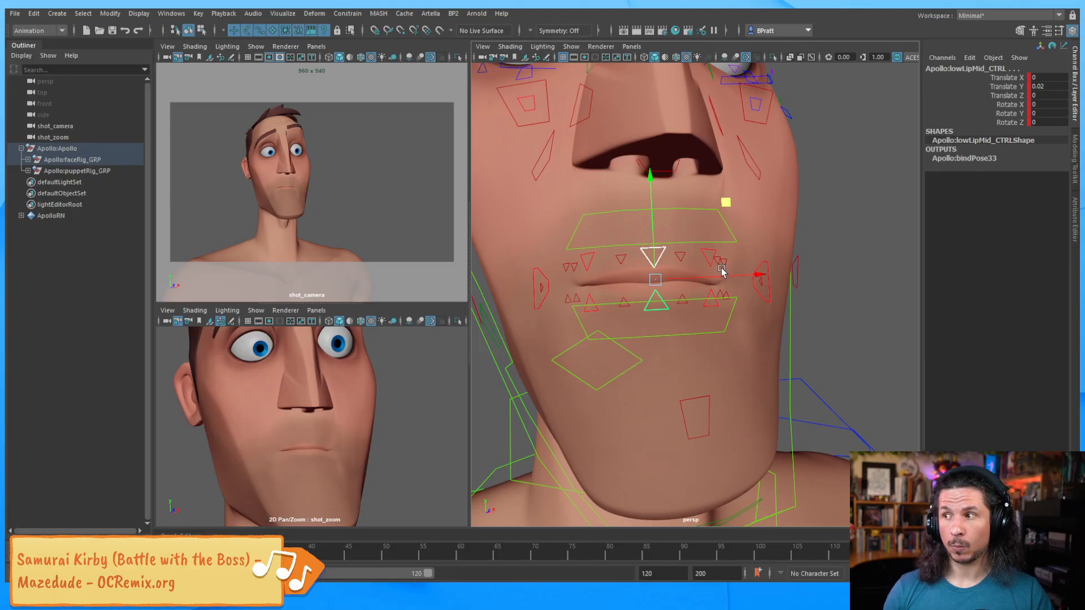
Raise the right outer upper and lower lip controls to about 0.5 in Translate Y, and the middle pair to about 0.4.
{"action": "left_click", "coordinate": [591, 293]}
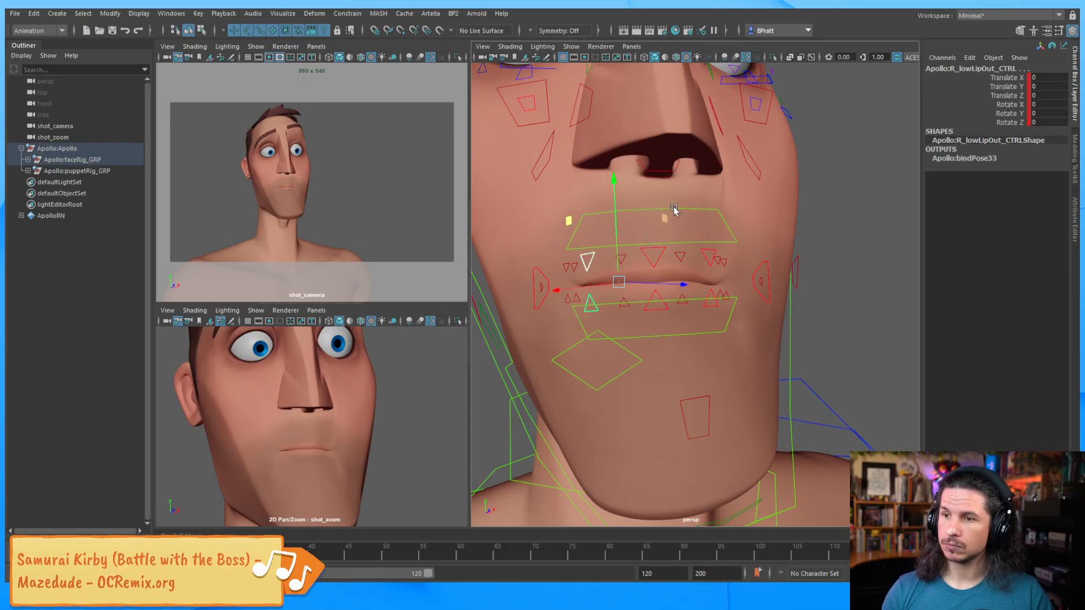
{"action": "middle_click_drag", "start_coordinate": [664, 223], "coordinate": [659, 228]}
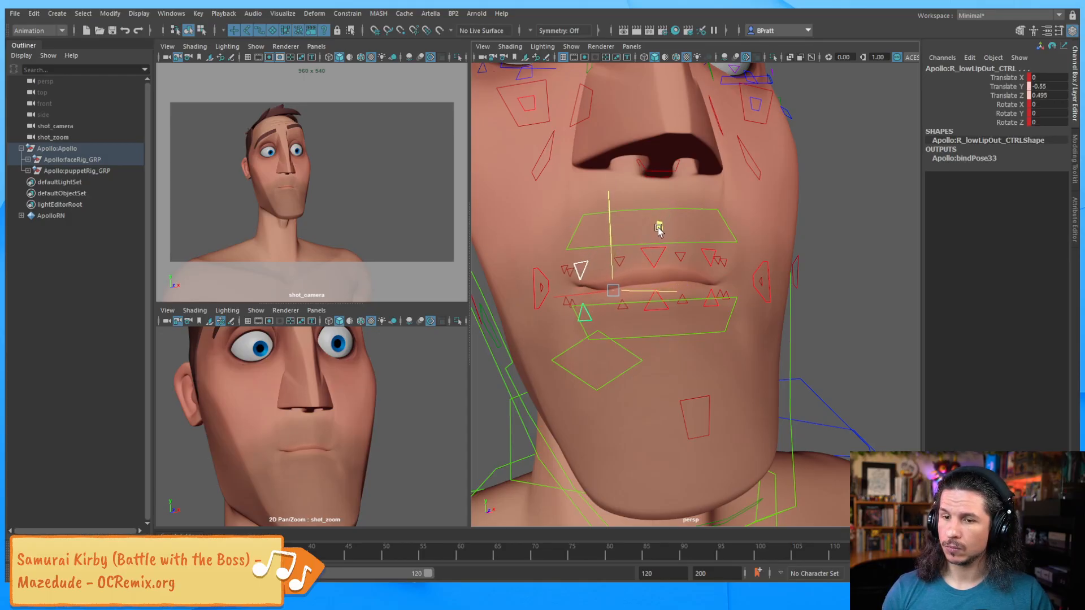
{"action": "left_click_drag", "start_coordinate": [659, 227], "coordinate": [663, 211]}
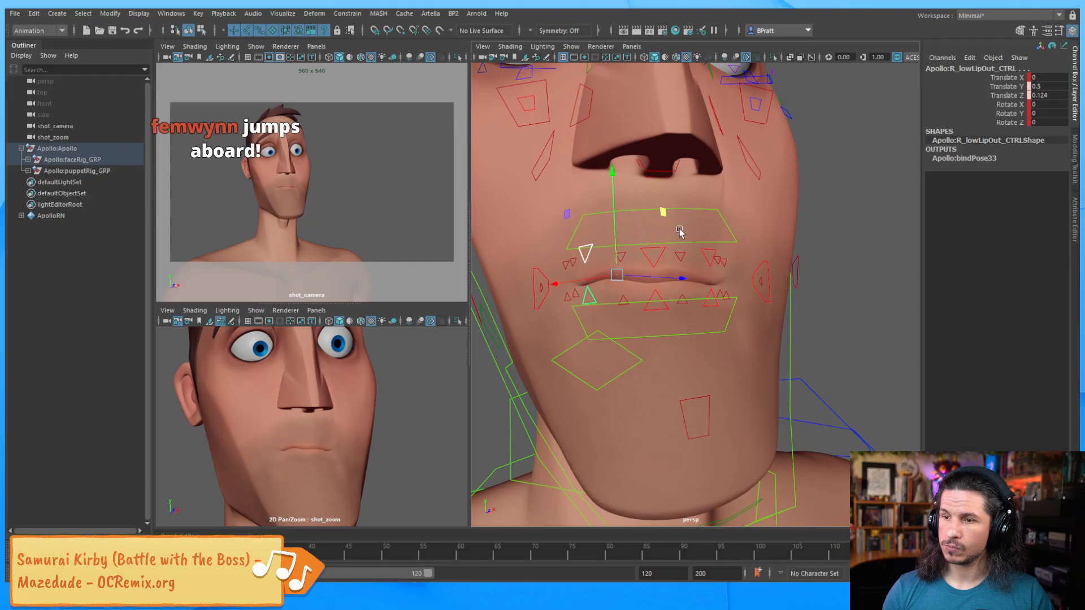
{"action": "left_click", "coordinate": [659, 296]}
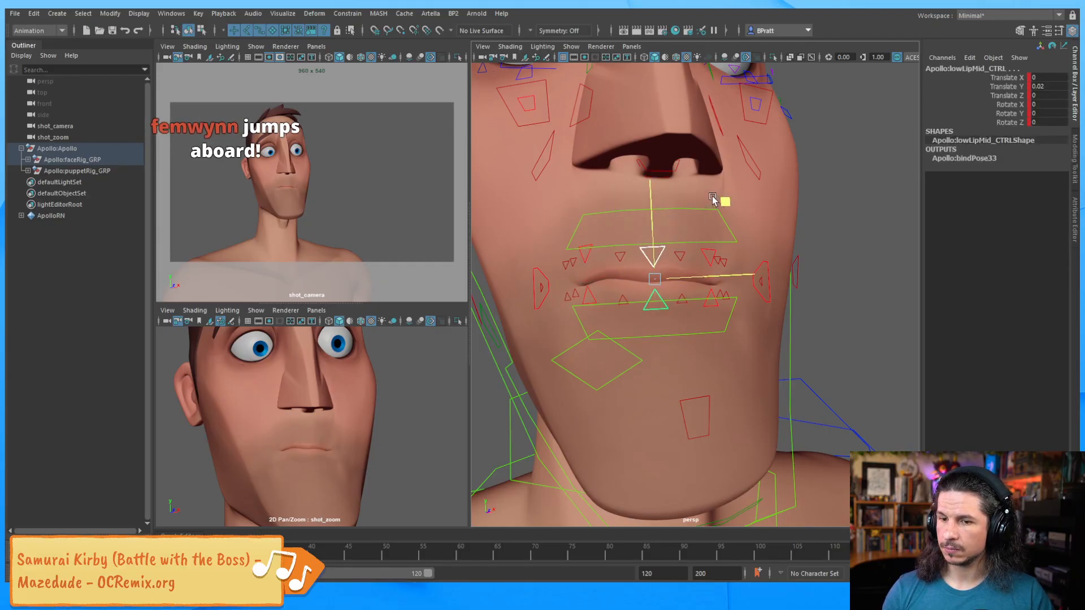
{"action": "left_click_drag", "start_coordinate": [712, 197], "coordinate": [728, 201]}
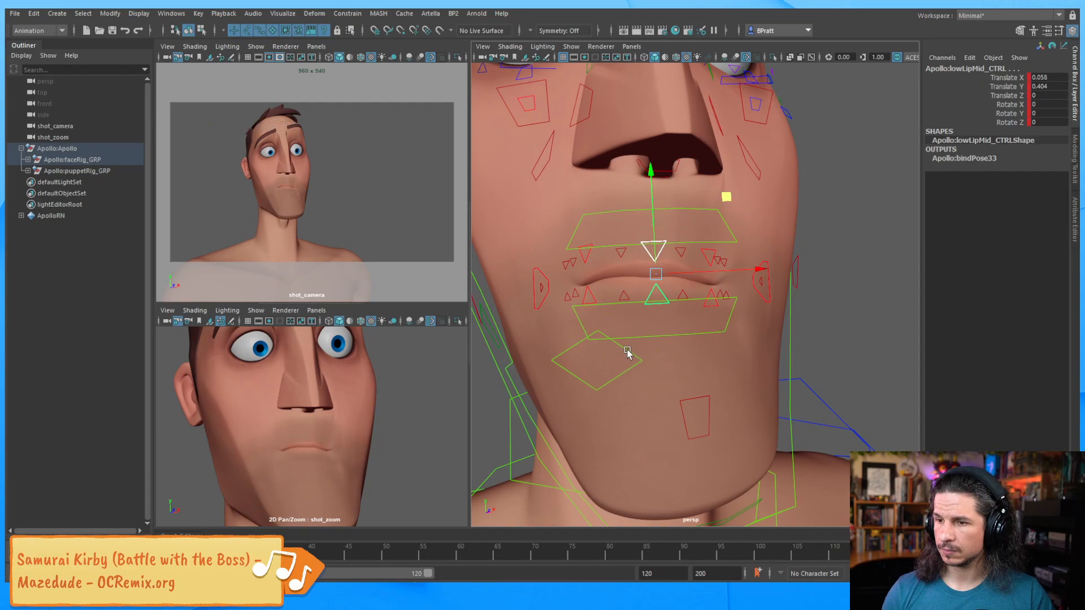
Rotate the main mouth control to about -5.96 in Z and move it to about -0.64 in Translate X and -0.94 in Translate Y.
{"action": "left_click", "coordinate": [627, 352]}
{"action": "key", "text": "e"}
{"action": "left_click_drag", "start_coordinate": [693, 324], "coordinate": [690, 332]}
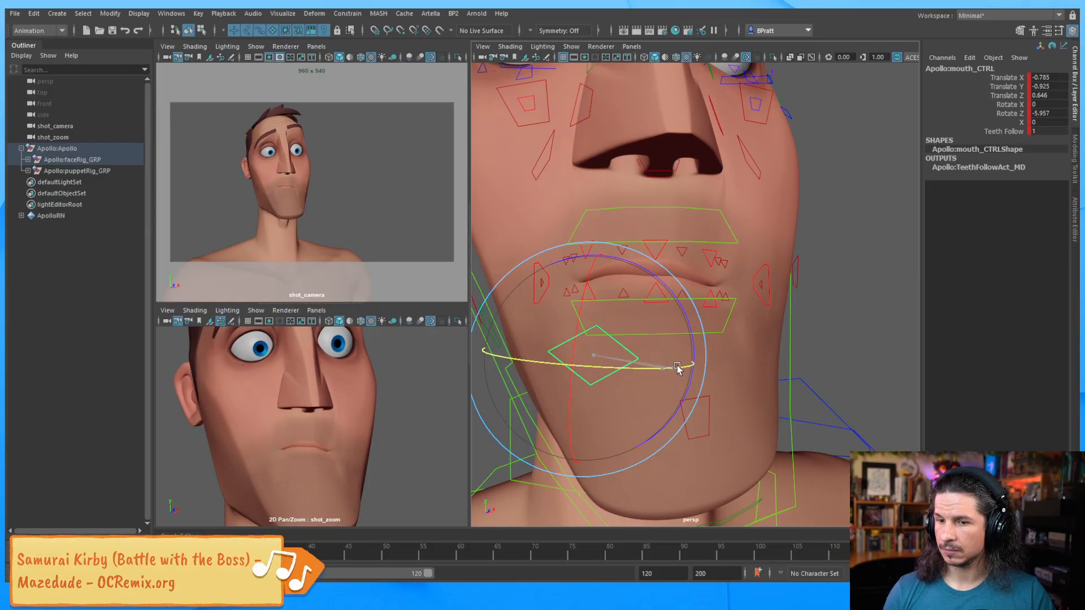
{"action": "key", "text": "w"}
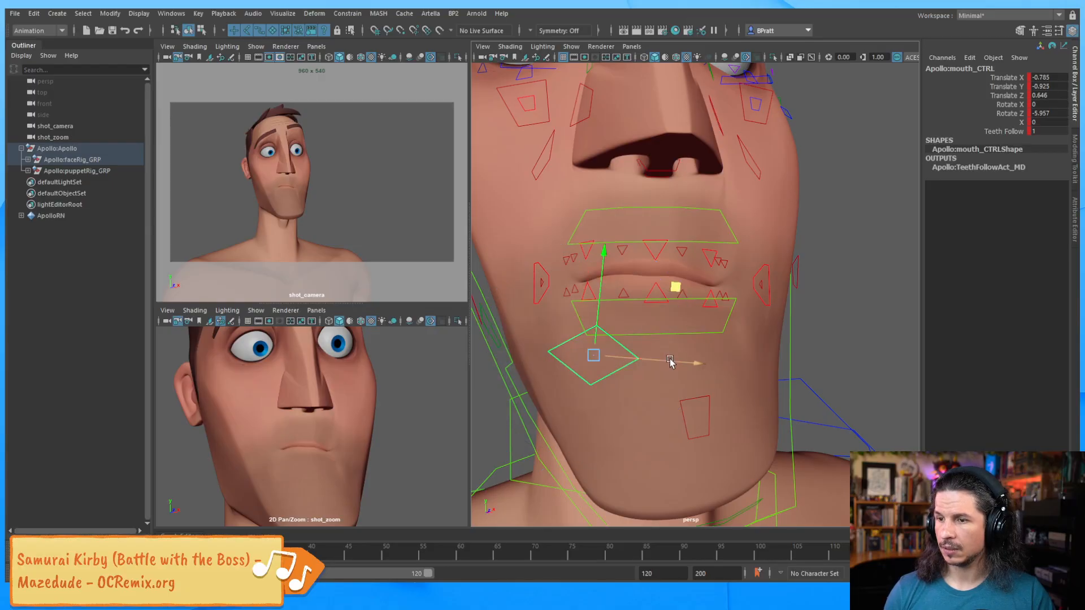
{"action": "left_click_drag", "start_coordinate": [664, 365], "coordinate": [680, 365]}
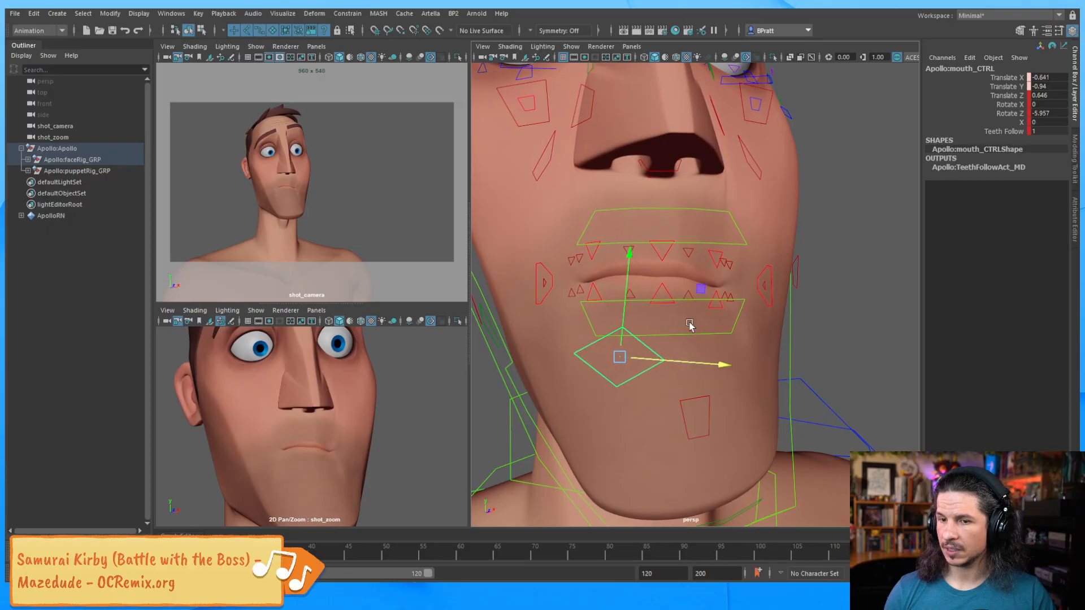
Try to widen the mouth by pulling the right lip corner out to about 2.54 in Translate X and 0.8 in Translate Y.
{"action": "scroll", "coordinate": [657, 261], "scroll_direction": "down", "scroll_amount": 1}
{"action": "left_click_drag", "start_coordinate": [617, 337], "coordinate": [651, 295], "text": "alt"}
{"action": "left_click", "coordinate": [605, 281]}
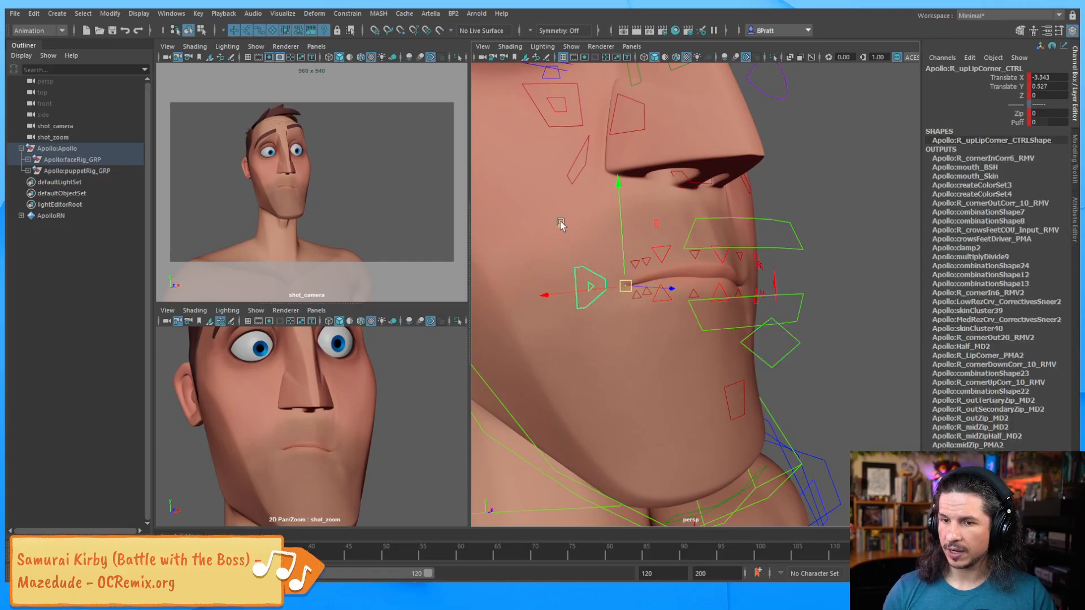
{"action": "left_click_drag", "start_coordinate": [561, 224], "coordinate": [496, 228]}
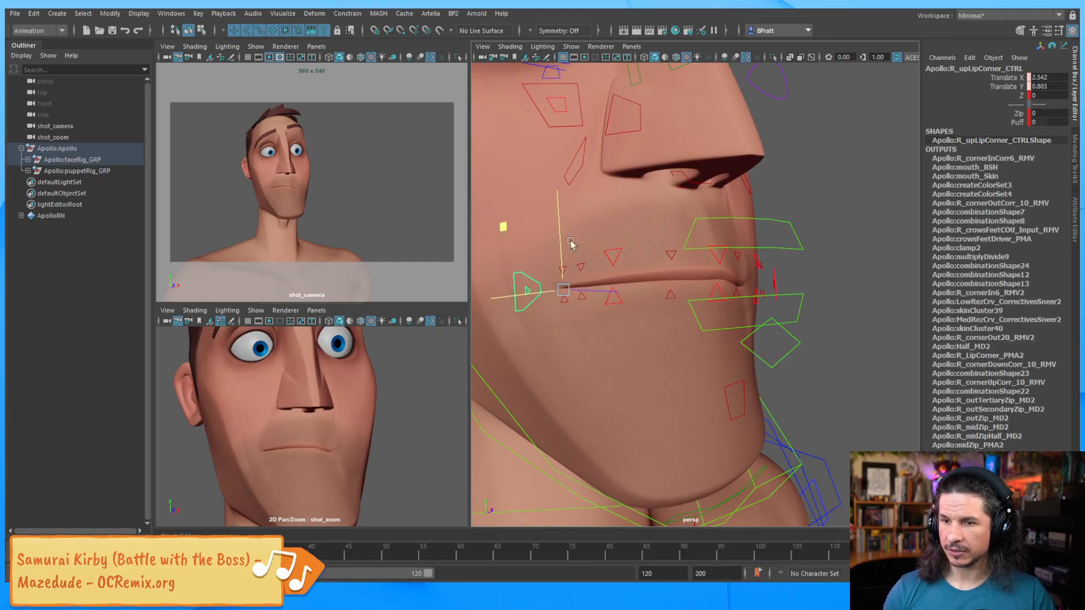
Try to pull the left lip corner in to about -5.41 in Translate X and 0.42 in Translate Y, and undo both corner changes.
{"action": "left_click_drag", "start_coordinate": [573, 243], "coordinate": [725, 272], "text": "alt"}
{"action": "left_click", "coordinate": [742, 273]}
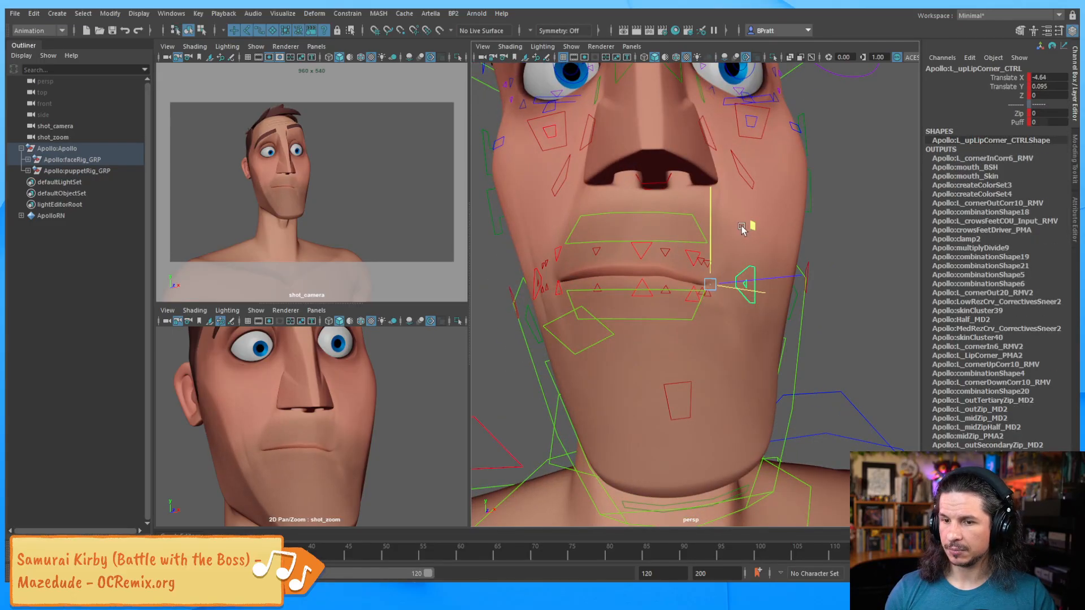
{"action": "mouse_move", "coordinate": [753, 226]}
{"action": "left_mouse_down"}
{"action": "mouse_move", "coordinate": [710, 226]}
{"action": "mouse_move", "coordinate": [748, 222]}
{"action": "left_mouse_up"}
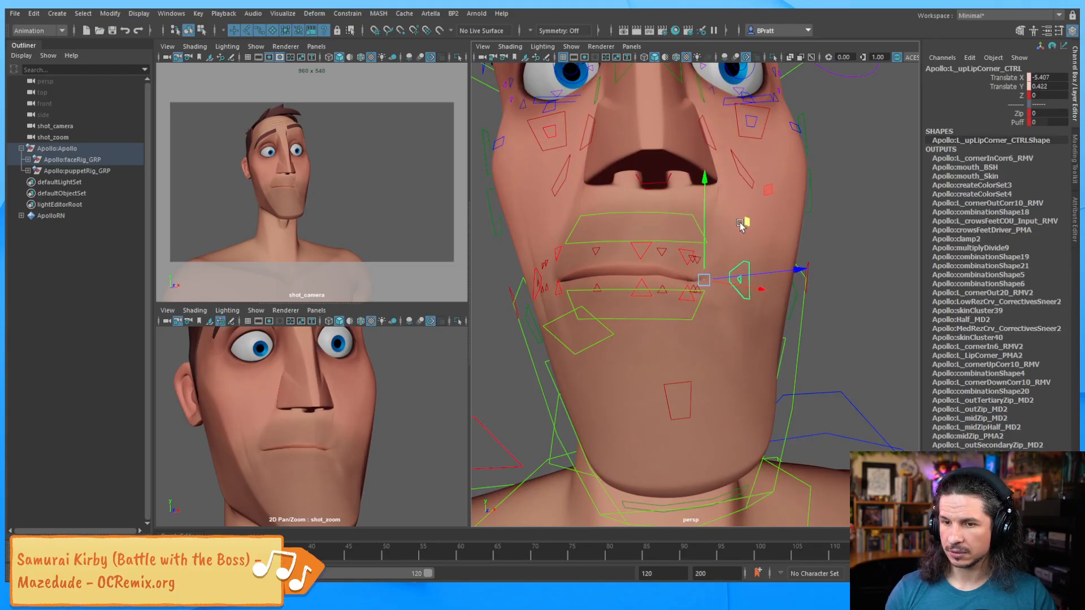
{"action": "key", "text": "ctrl+z"}
{"action": "key", "text": "ctrl+z"}
Lower the middle lower lip control to about -0.53 in Translate Y and set the middle upper lip control to about 0.43.
{"action": "mouse_move", "coordinate": [670, 294]}
{"action": "left_mouse_down", "text": "alt"}
{"action": "mouse_move", "coordinate": [695, 298]}
{"action": "mouse_move", "coordinate": [682, 298]}
{"action": "left_mouse_up", "text": "alt"}
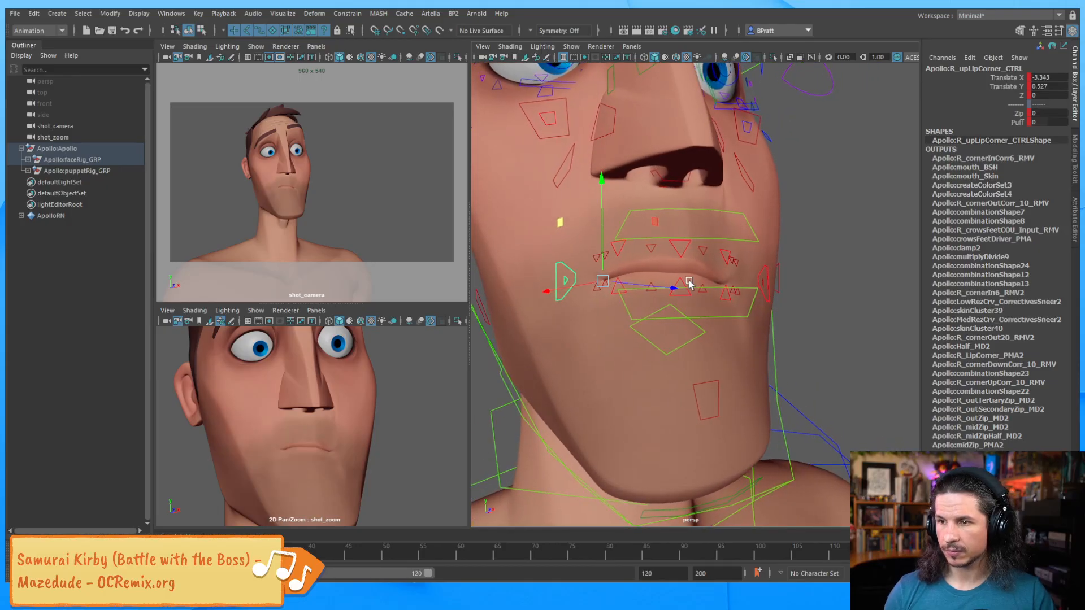
{"action": "left_click", "coordinate": [681, 287]}
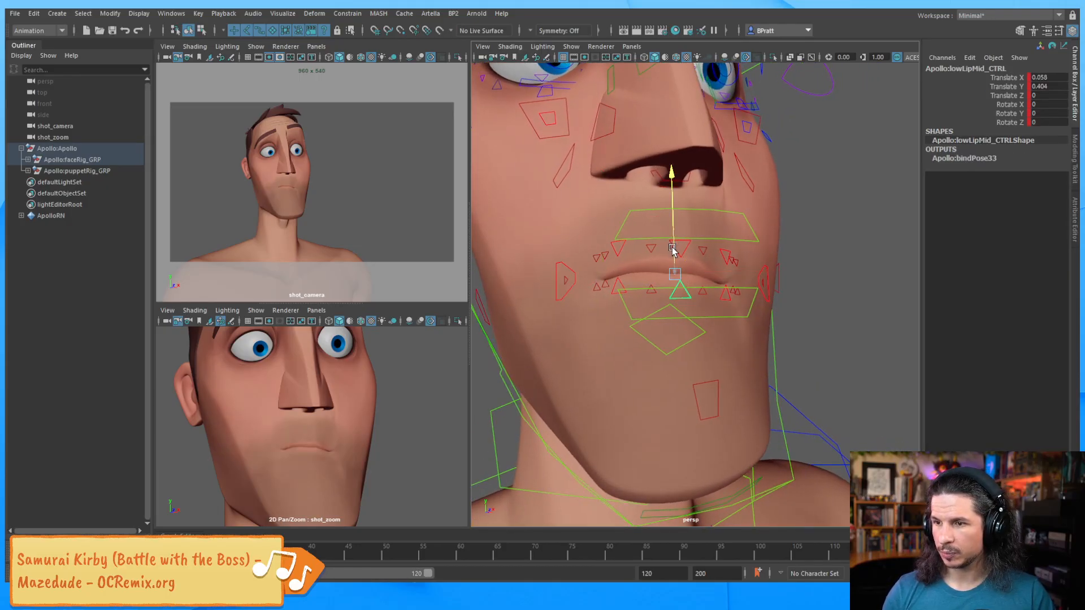
{"action": "left_click_drag", "start_coordinate": [672, 247], "coordinate": [673, 253]}
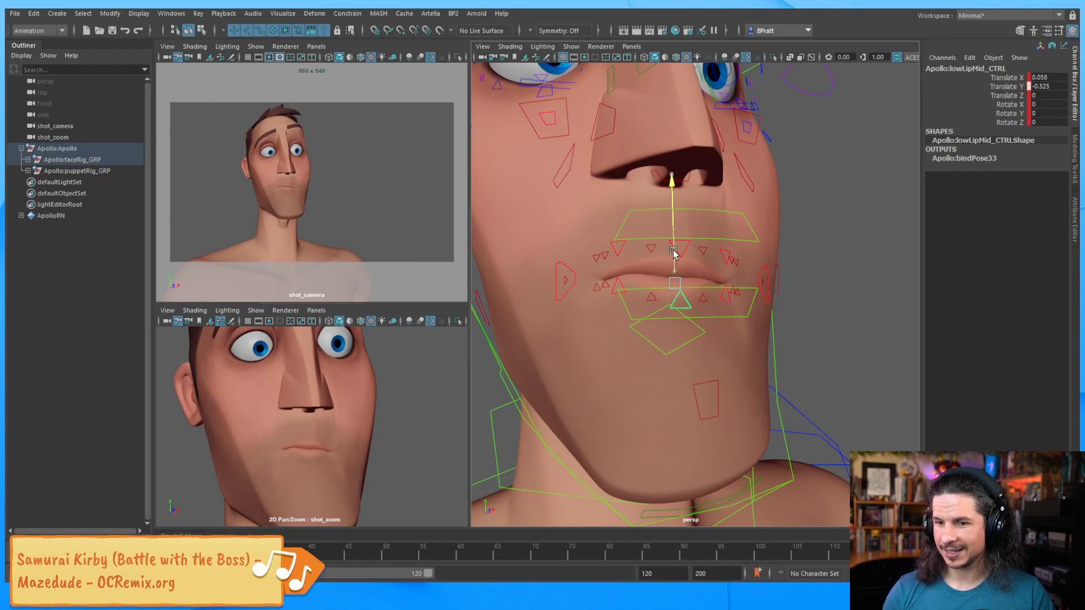
{"action": "left_click", "coordinate": [745, 262]}
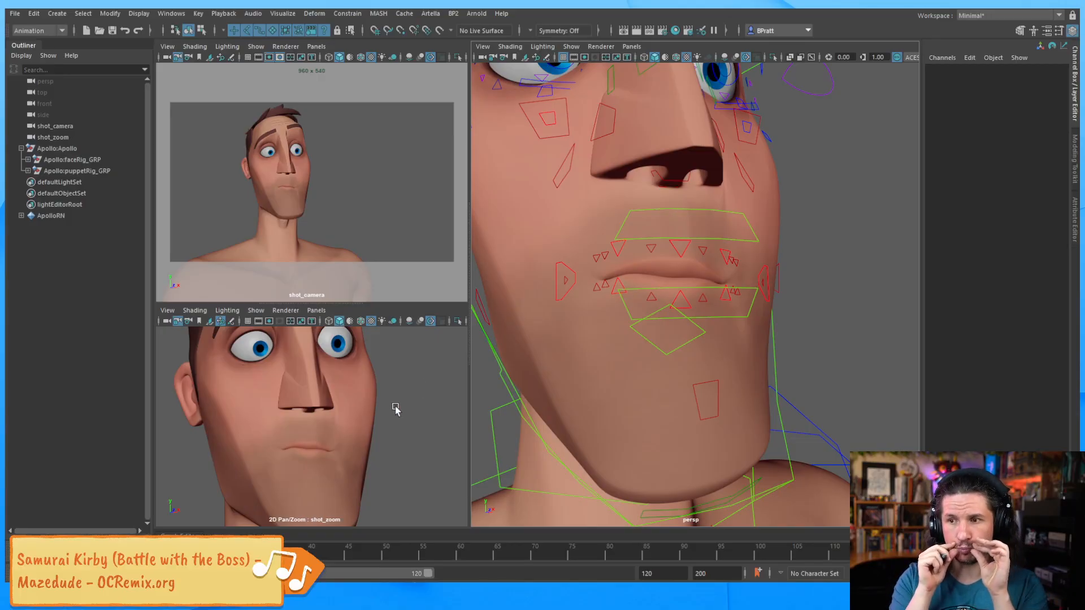
{"action": "left_click", "coordinate": [680, 247]}
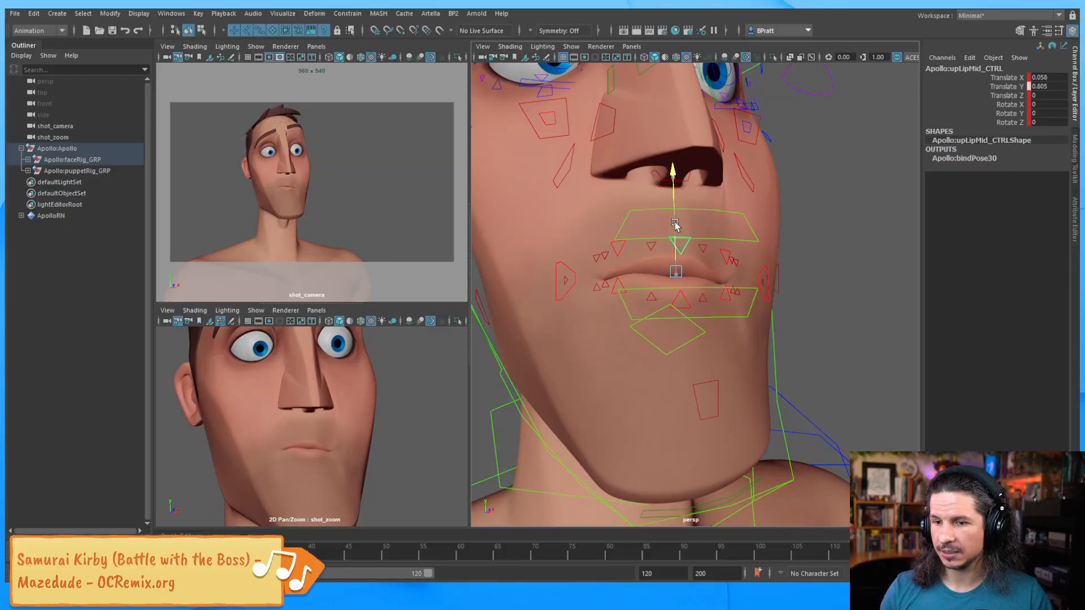
{"action": "left_click_drag", "start_coordinate": [675, 224], "coordinate": [777, 231]}
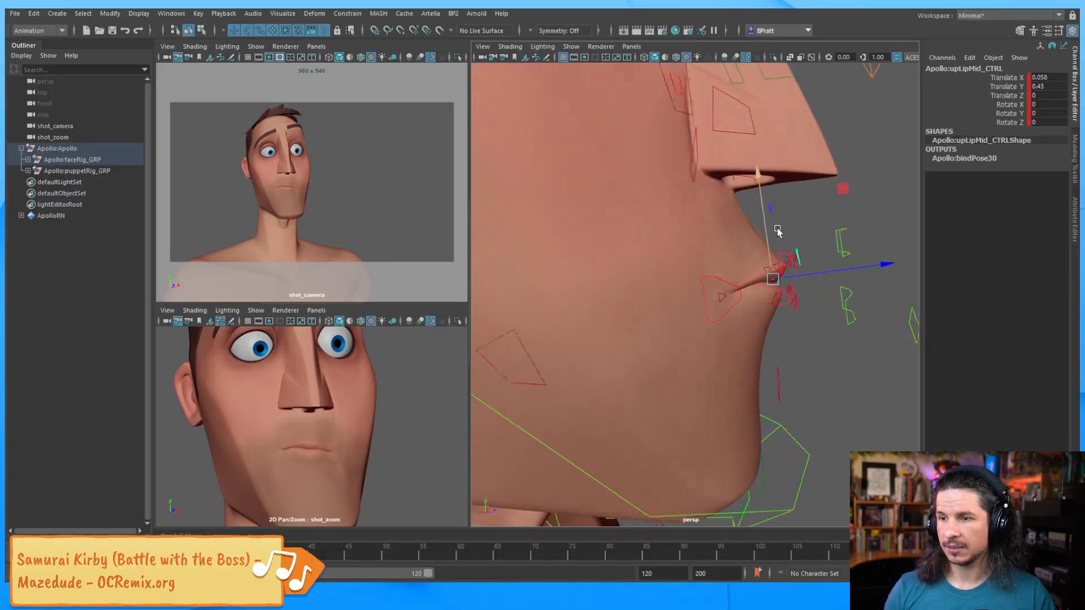
Select the main lower lip control while viewing the mouth in near profile.
{"action": "middle_click_drag", "start_coordinate": [778, 231], "coordinate": [702, 258], "text": "alt"}
{"action": "left_click_drag", "start_coordinate": [702, 257], "coordinate": [671, 260], "text": "alt"}
{"action": "left_click", "coordinate": [720, 283]}
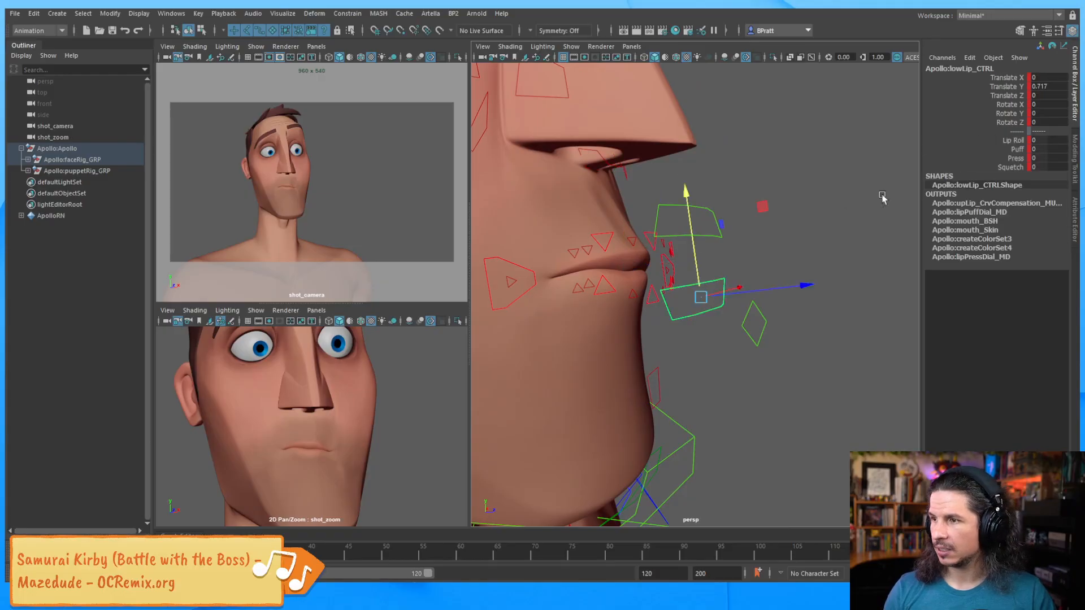
Roll the lips outward, setting Lip Roll to about 12.07 on the lower-lip control and 2 on the upper-lip control.
{"action": "left_click", "coordinate": [1015, 141]}
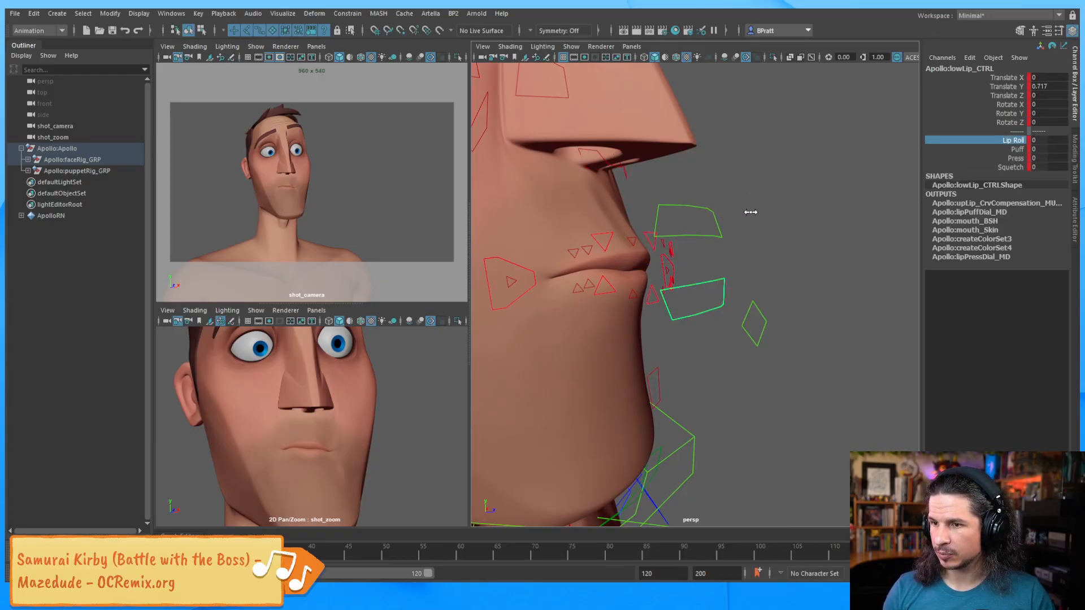
{"action": "middle_click_drag", "start_coordinate": [712, 224], "coordinate": [769, 222]}
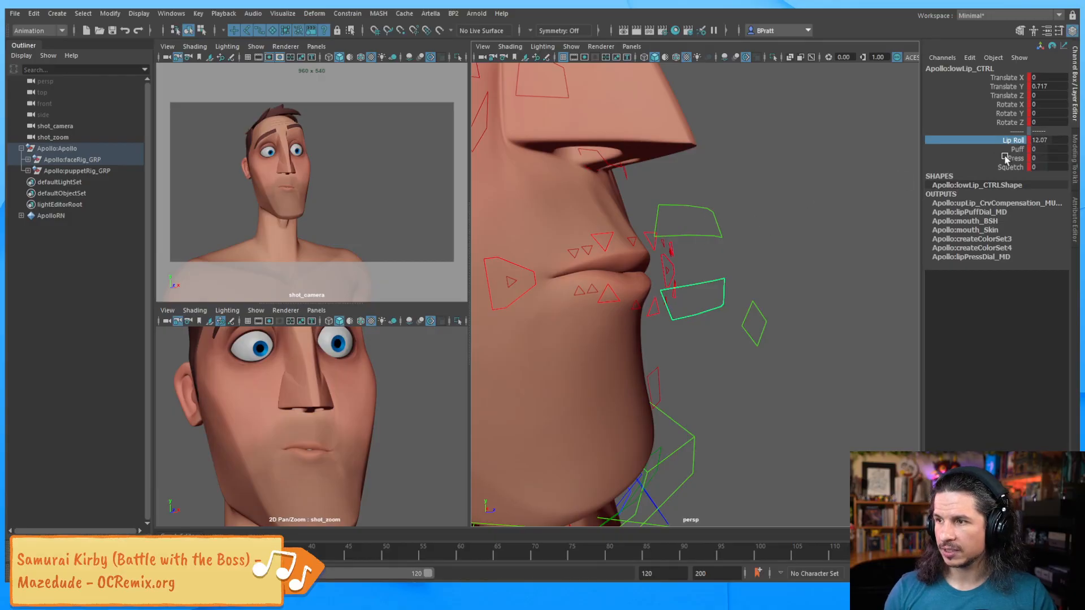
{"action": "left_click", "coordinate": [716, 218]}
{"action": "left_click", "coordinate": [1004, 141]}
{"action": "middle_click_drag", "start_coordinate": [784, 192], "coordinate": [795, 191]}
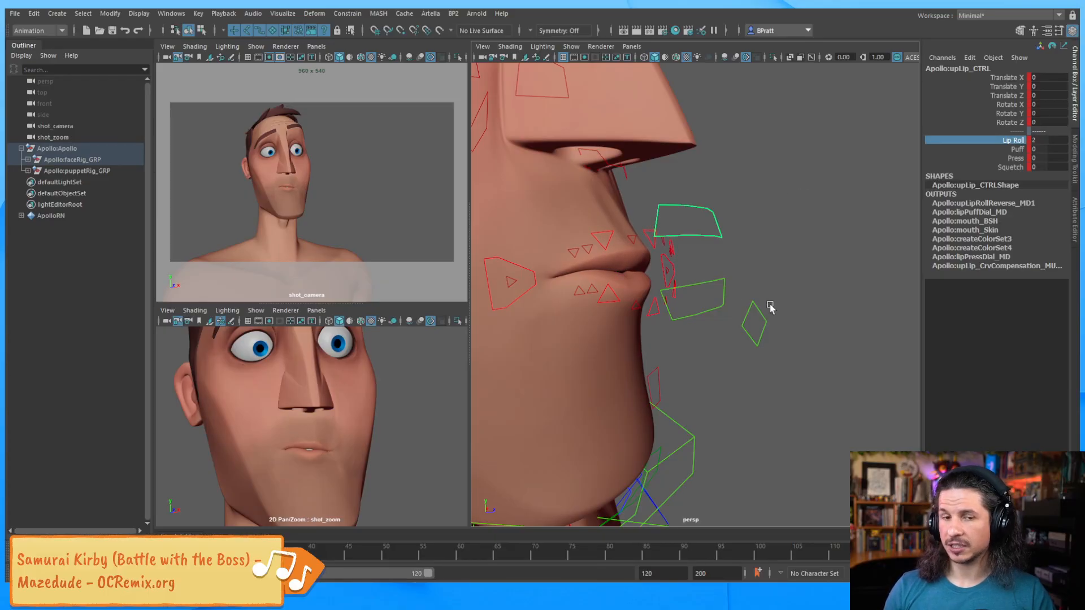
Lower the main mouth control to a Translate Y of about -1.315.
{"action": "left_click", "coordinate": [752, 320]}
{"action": "key", "text": "w"}
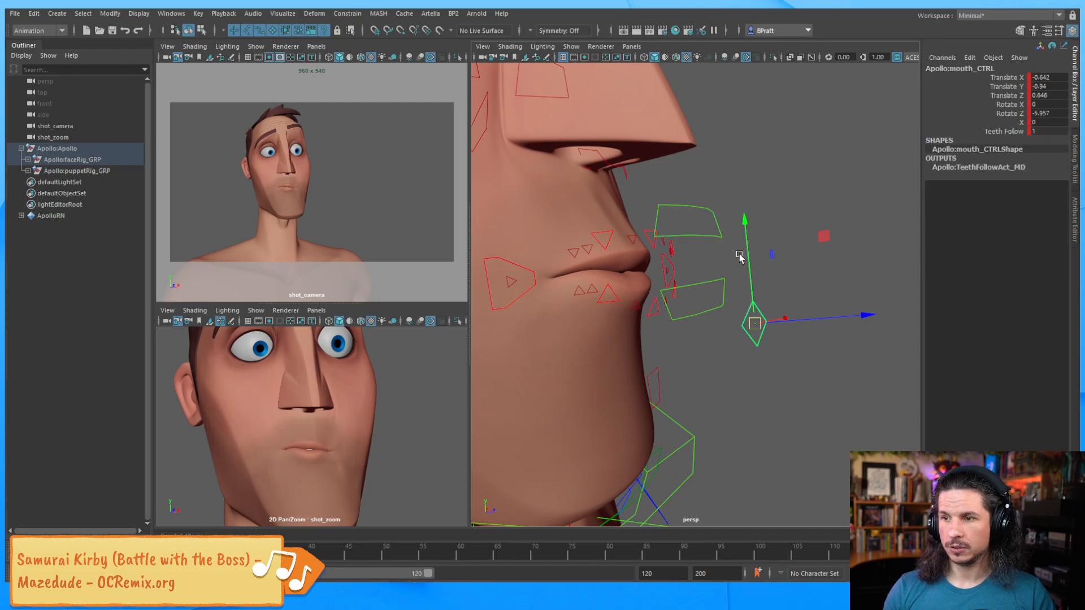
{"action": "left_click_drag", "start_coordinate": [743, 243], "coordinate": [744, 286]}
{"action": "left_click_drag", "start_coordinate": [680, 314], "coordinate": [623, 321], "text": "alt"}
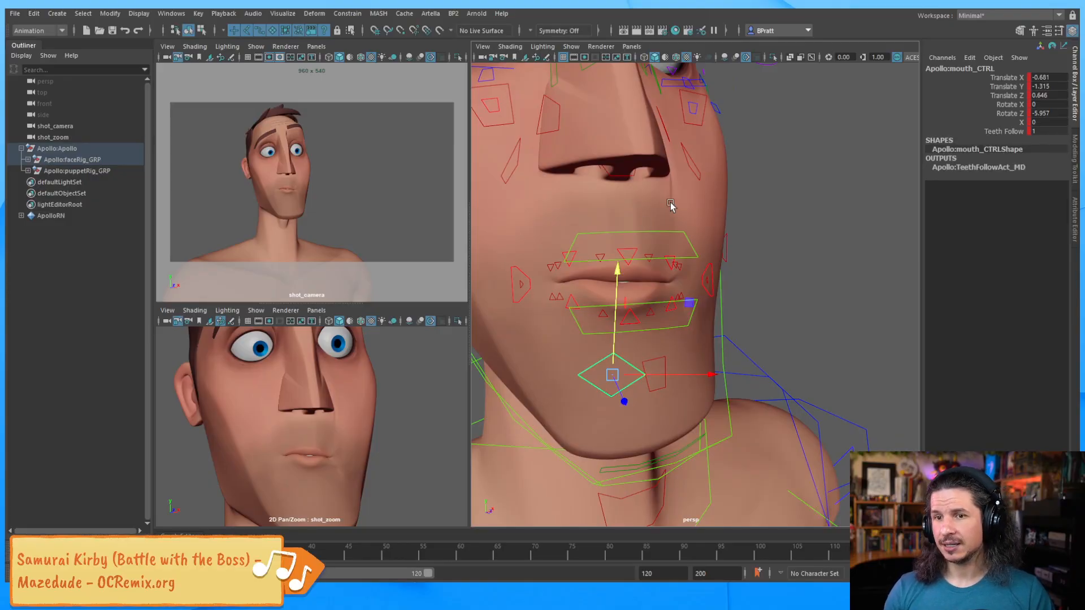
{"action": "left_click_drag", "start_coordinate": [661, 247], "coordinate": [747, 240], "text": "alt"}
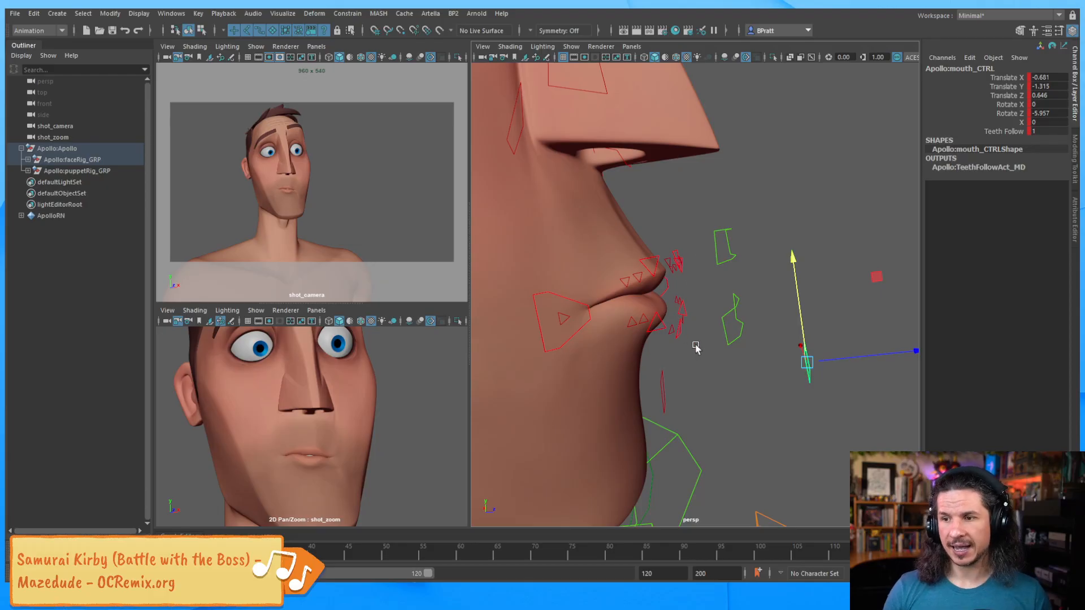
Lower the main lower-lip control to a Translate Y of about 0.334 to part the lips.
{"action": "left_click", "coordinate": [727, 323]}
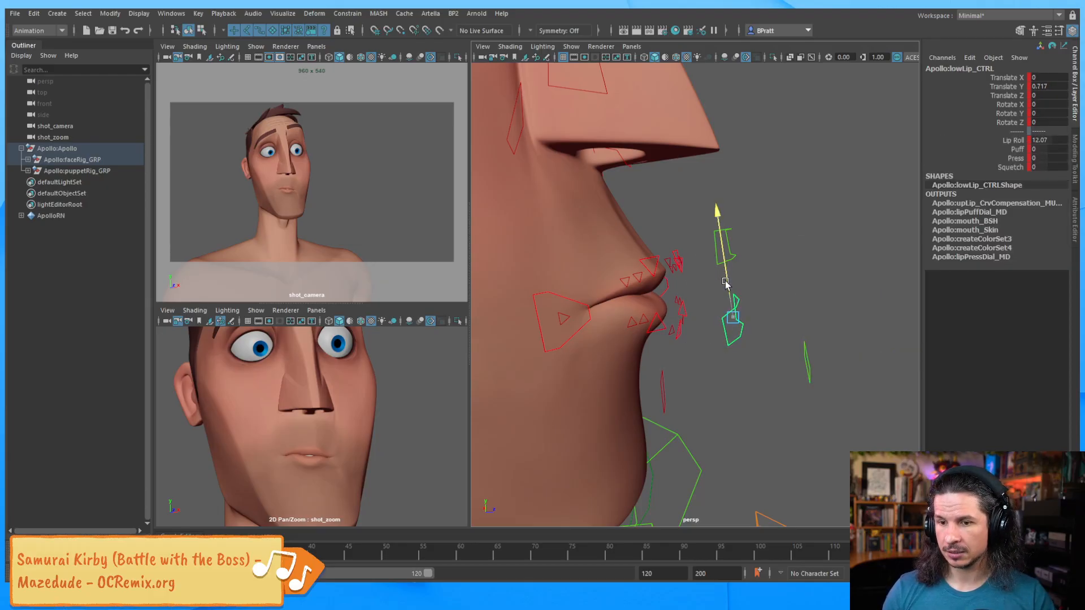
{"action": "left_click_drag", "start_coordinate": [725, 281], "coordinate": [728, 281]}
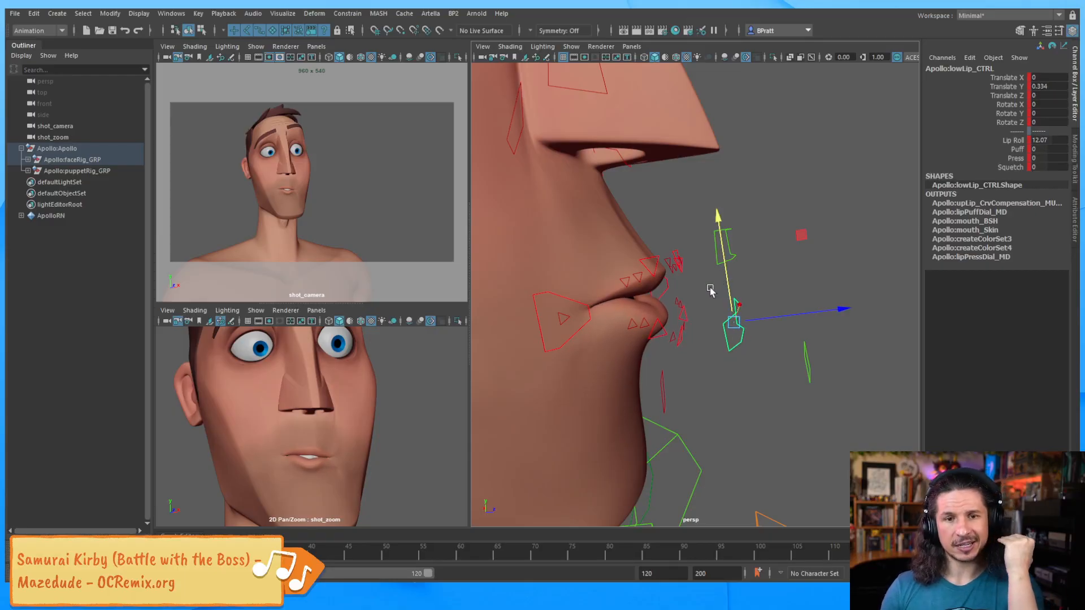
{"action": "left_click_drag", "start_coordinate": [651, 266], "coordinate": [701, 271], "text": "alt"}
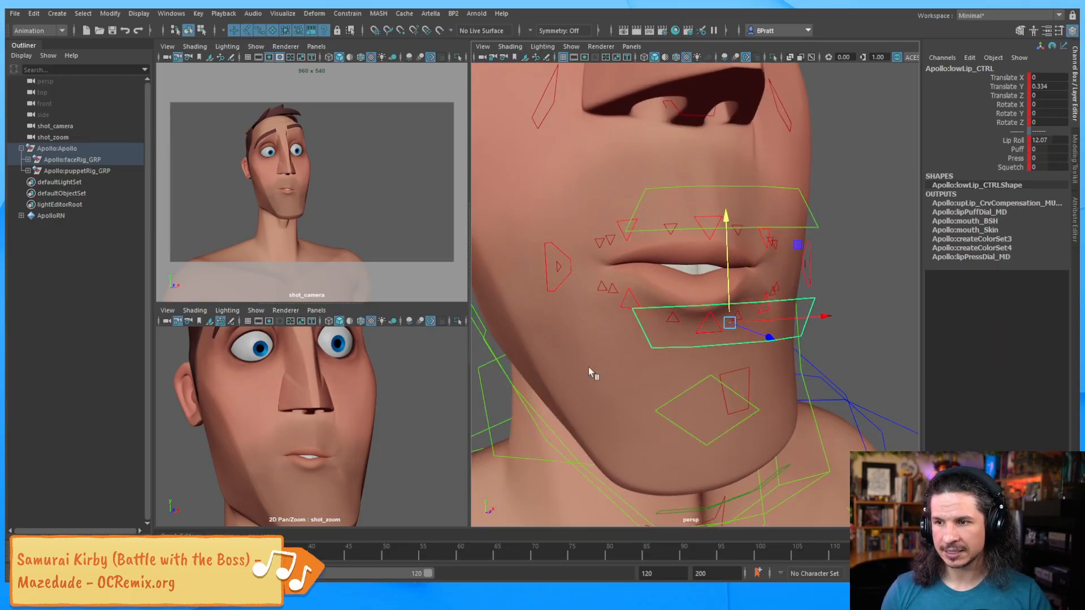
Lower the middle upper-lip control slightly to a Translate Y of about 0.298.
{"action": "left_click_drag", "start_coordinate": [591, 373], "coordinate": [718, 225], "text": "alt"}
{"action": "left_click", "coordinate": [715, 226]}
{"action": "left_click", "coordinate": [706, 224]}
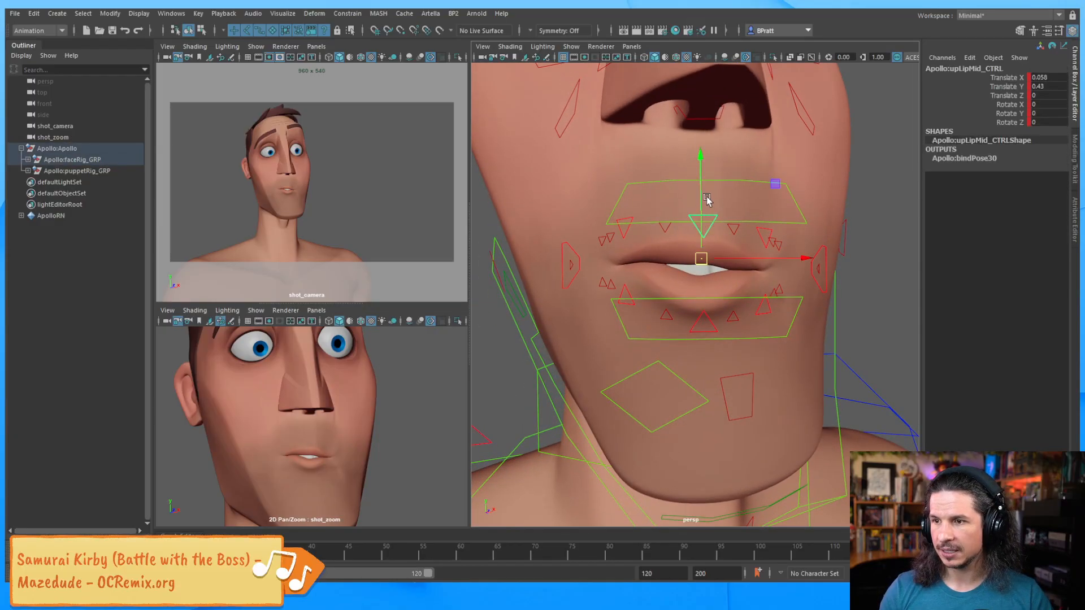
{"action": "left_click_drag", "start_coordinate": [700, 200], "coordinate": [701, 207]}
{"action": "left_click", "coordinate": [625, 294]}
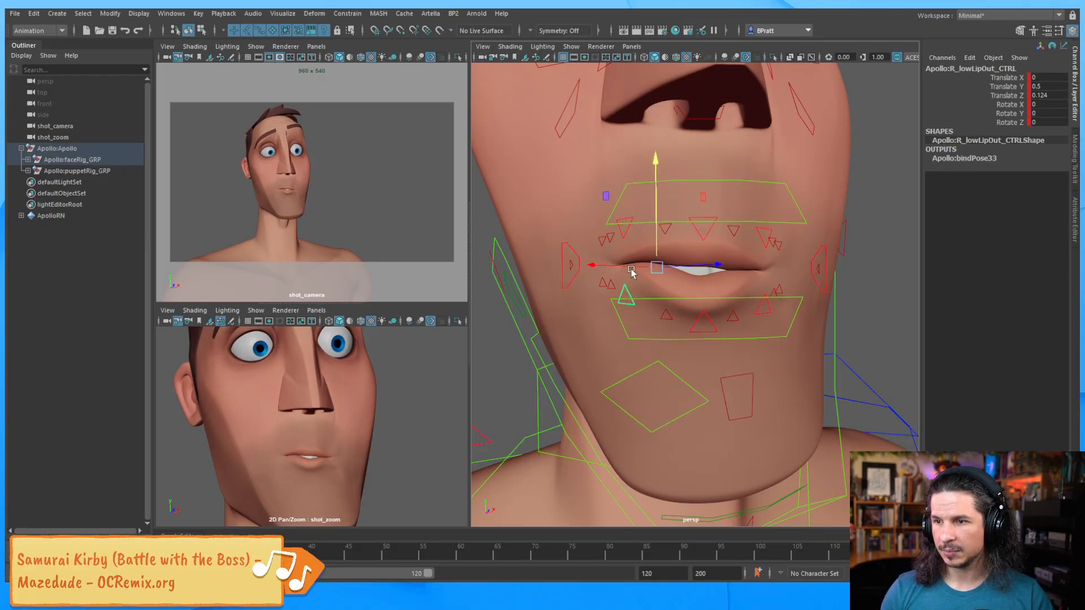
{"action": "left_click_drag", "start_coordinate": [652, 247], "coordinate": [655, 241]}
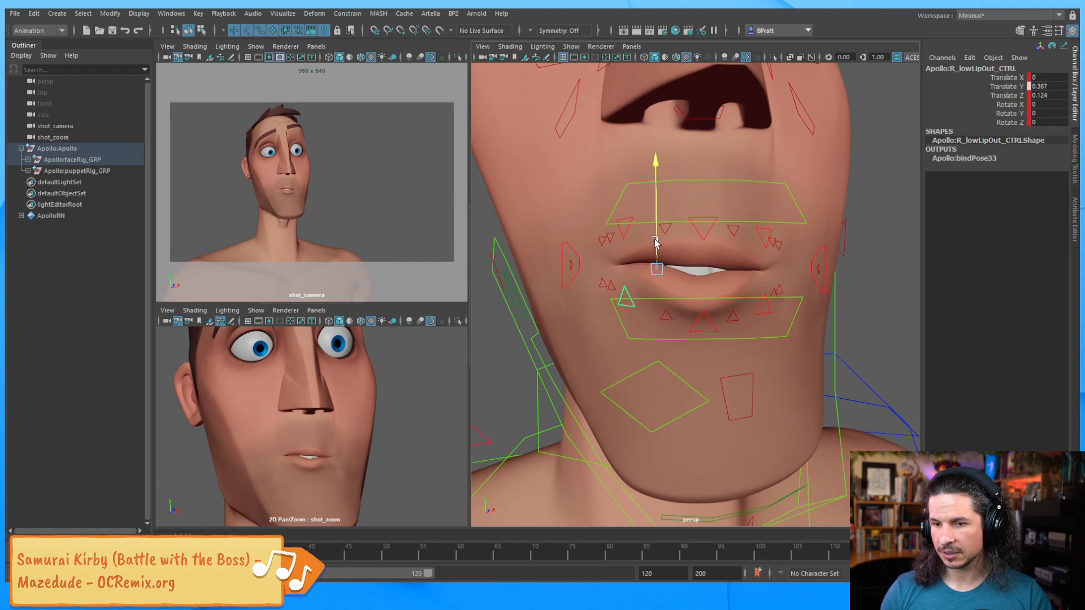
{"action": "left_click", "coordinate": [570, 257]}
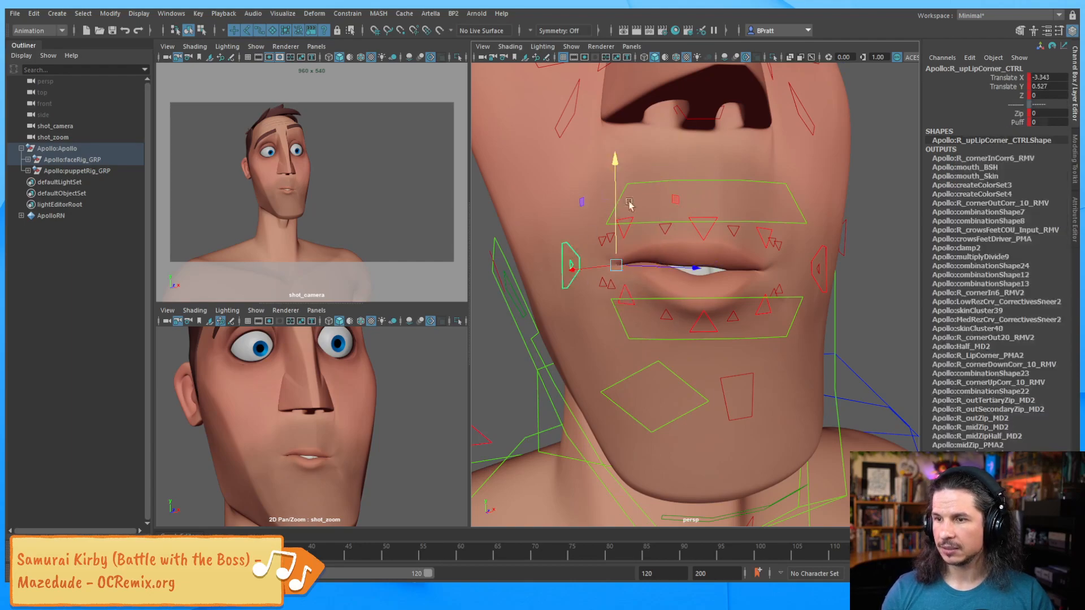
{"action": "left_click", "coordinate": [1011, 114]}
{"action": "middle_click_drag", "start_coordinate": [877, 184], "coordinate": [903, 181]}
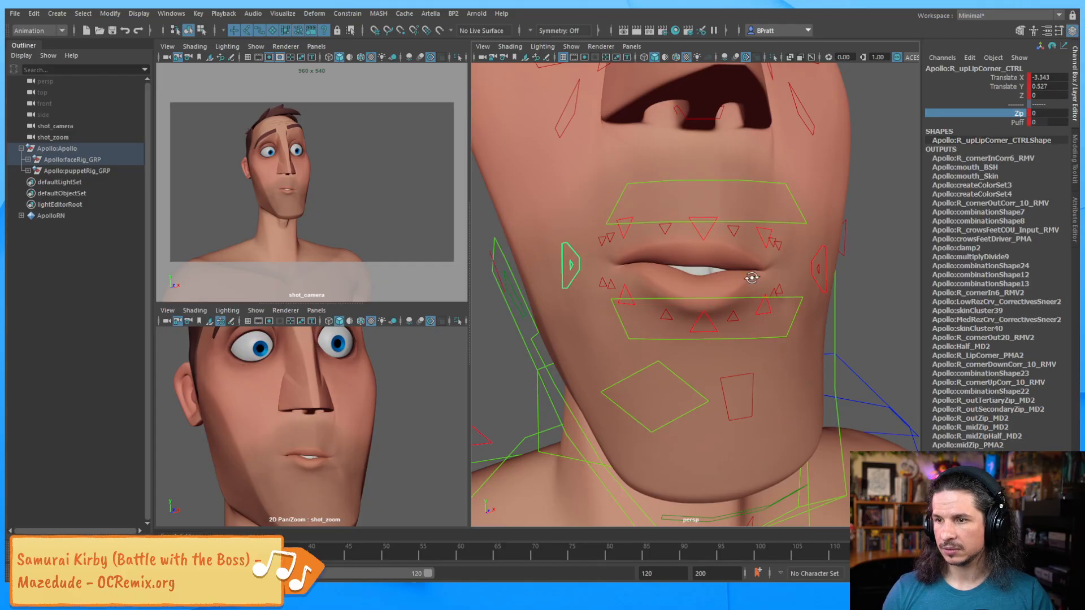
{"action": "left_click_drag", "start_coordinate": [751, 277], "coordinate": [714, 238], "text": "alt"}
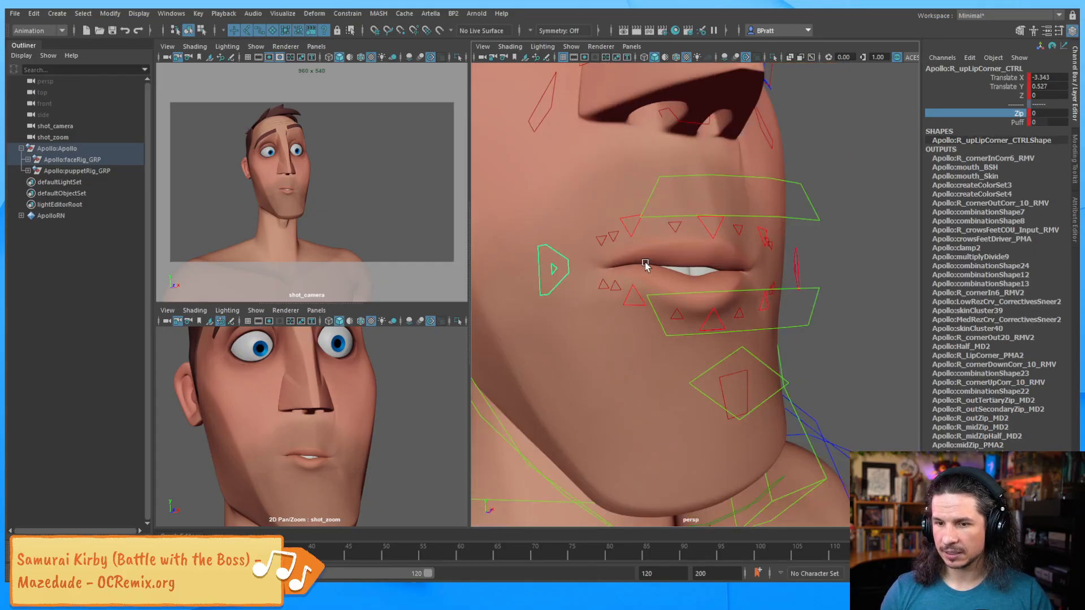
{"action": "left_click_drag", "start_coordinate": [707, 292], "coordinate": [685, 307], "text": "alt"}
Lower the character's right outer lower-lip control to a Translate Y of about -0.519.
{"action": "left_click", "coordinate": [627, 293]}
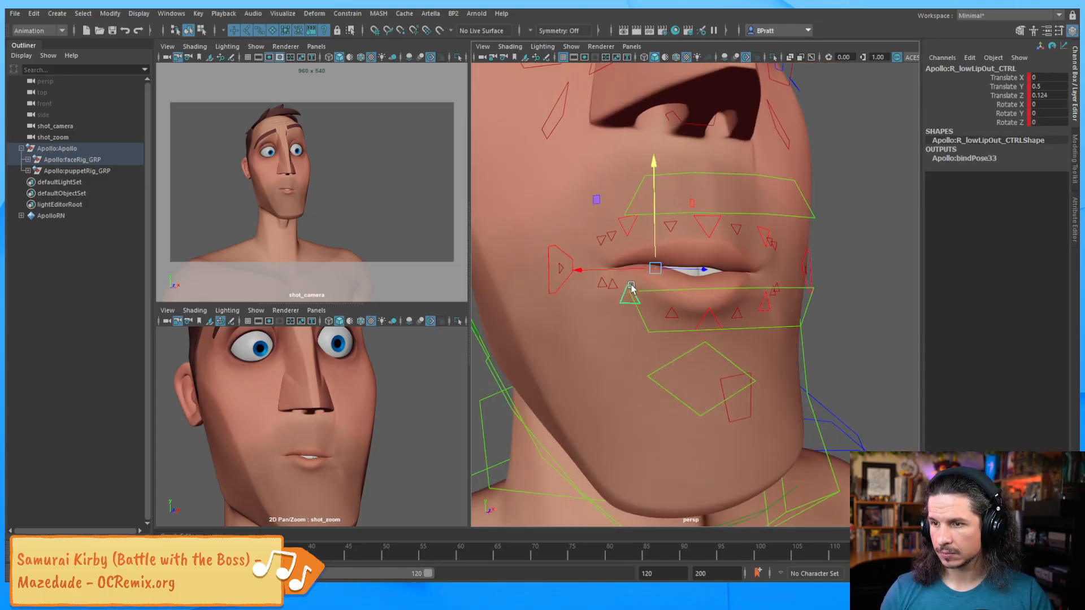
{"action": "key", "text": "e"}
{"action": "left_click_drag", "start_coordinate": [705, 260], "coordinate": [726, 310]}
{"action": "key", "text": "ctrl+z"}
{"action": "key", "text": "w"}
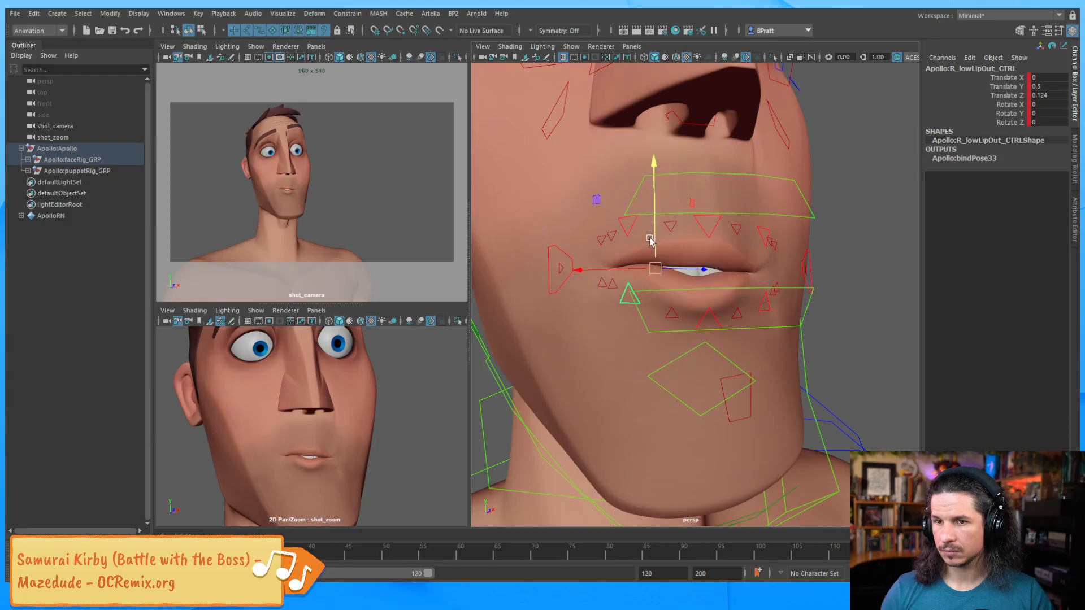
{"action": "left_click_drag", "start_coordinate": [654, 215], "coordinate": [654, 230]}
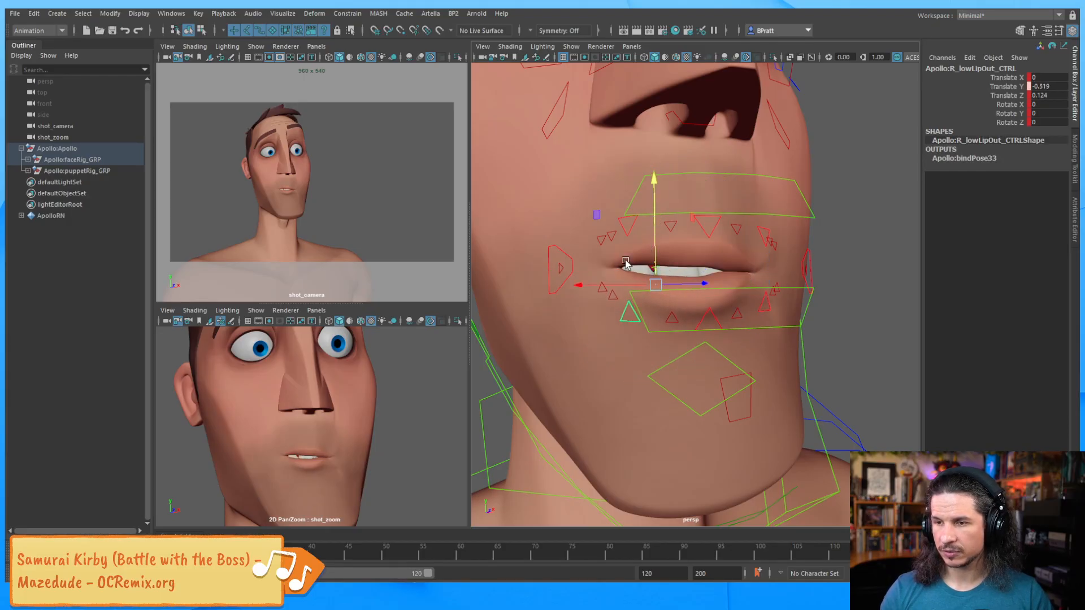
Raise the Zip of the character's right lip-corner control to about 9.9.
{"action": "left_click", "coordinate": [571, 262]}
{"action": "left_click", "coordinate": [1019, 113]}
{"action": "middle_click_drag", "start_coordinate": [775, 171], "coordinate": [834, 173]}
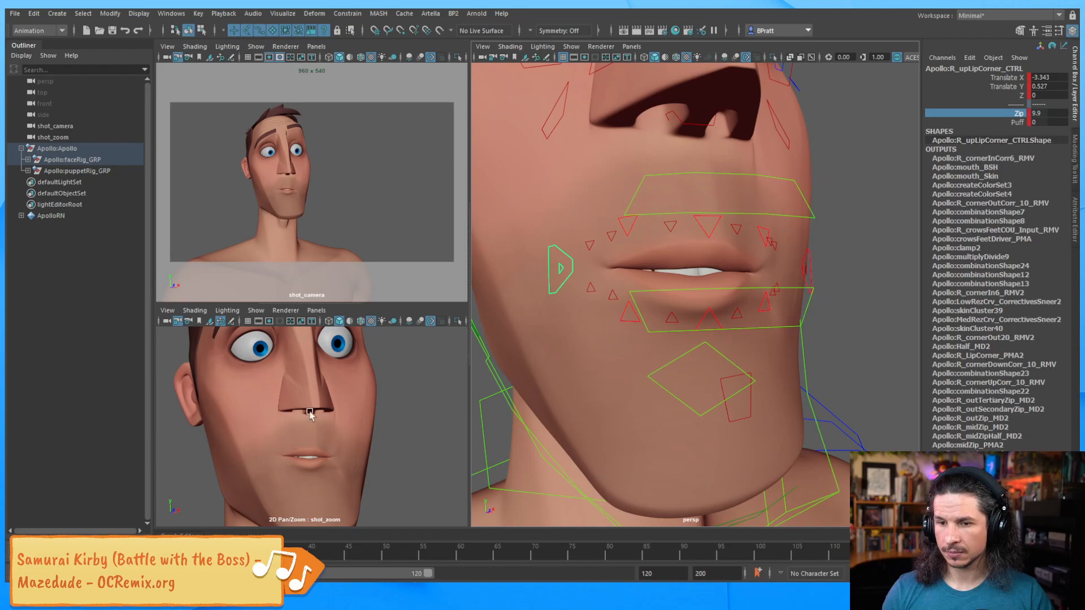
Open the character's left lip side, with Translate Y about -0.395 on the outer lower-lip control and 0.342 on the outer upper-lip control.
{"action": "left_click_drag", "start_coordinate": [774, 224], "coordinate": [720, 243], "text": "alt"}
{"action": "left_click_drag", "start_coordinate": [766, 298], "coordinate": [763, 303], "text": "alt"}
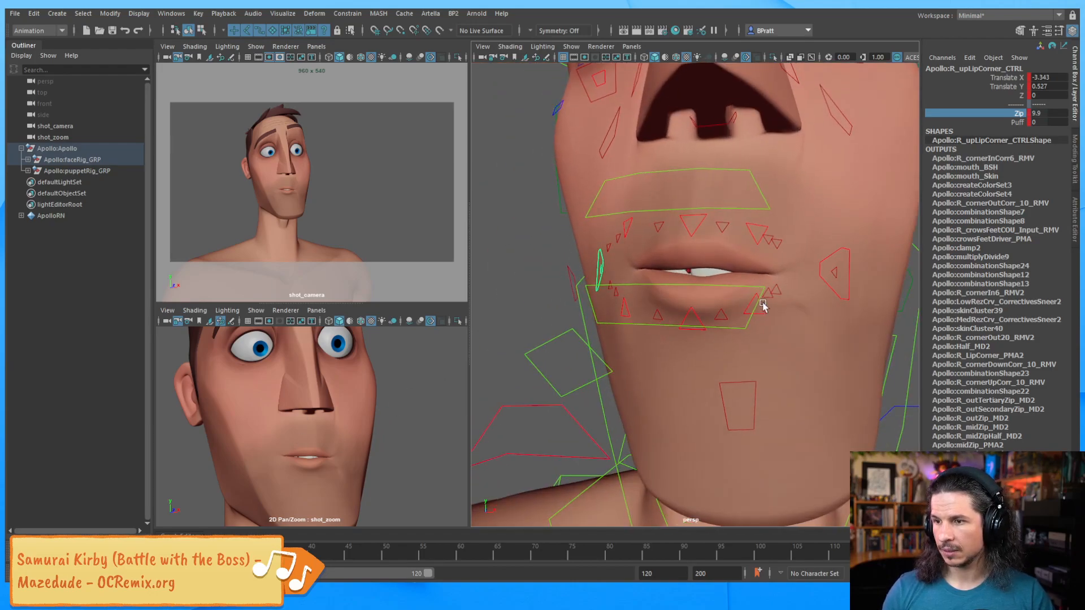
{"action": "left_click", "coordinate": [762, 304]}
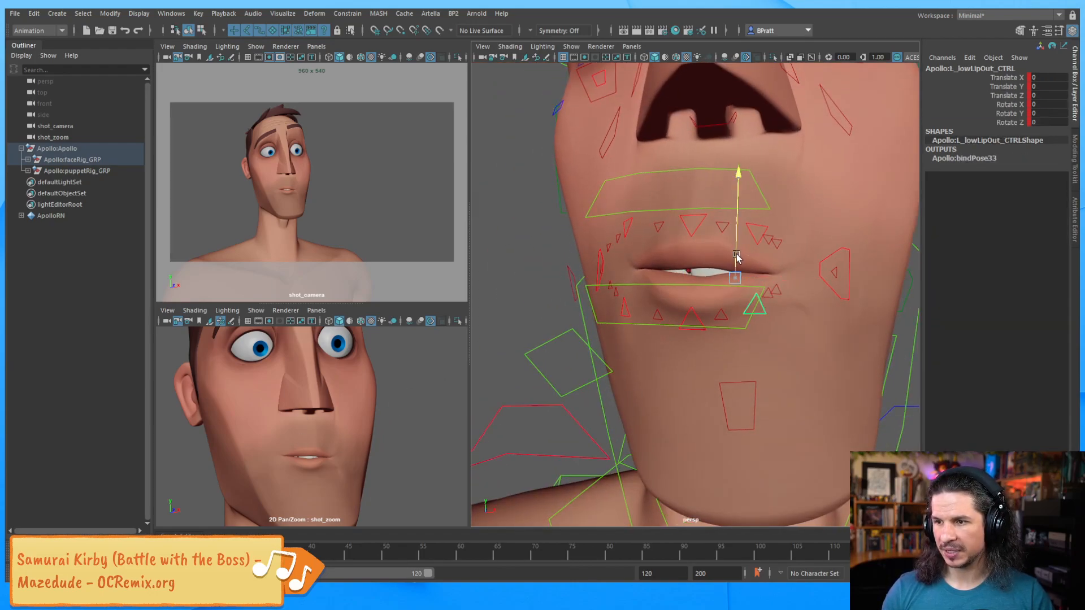
{"action": "left_click_drag", "start_coordinate": [737, 257], "coordinate": [736, 265]}
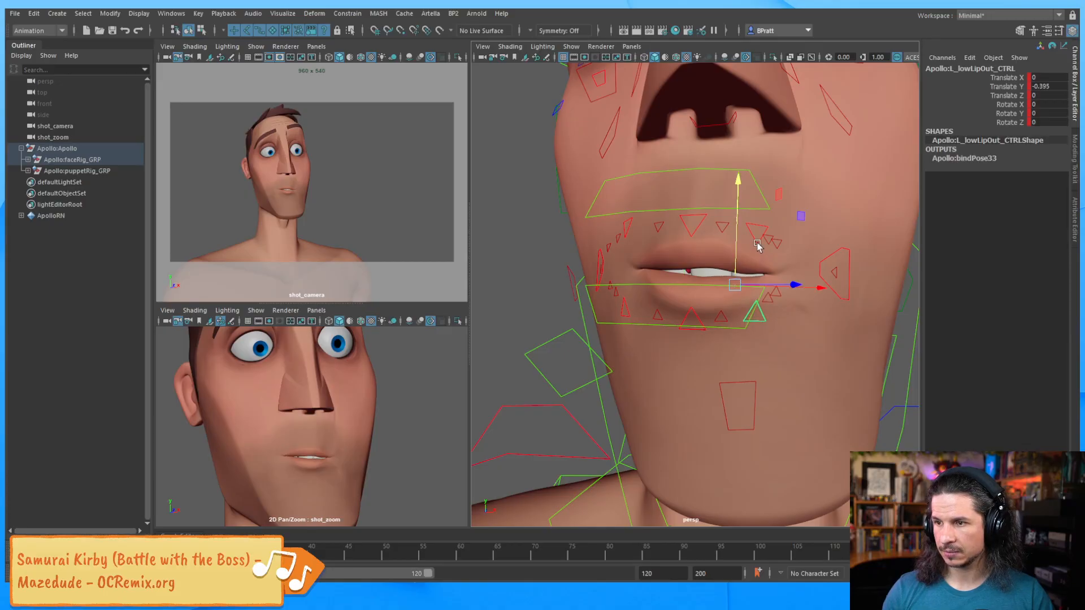
{"action": "left_click", "coordinate": [757, 243]}
{"action": "left_click_drag", "start_coordinate": [739, 215], "coordinate": [738, 216]}
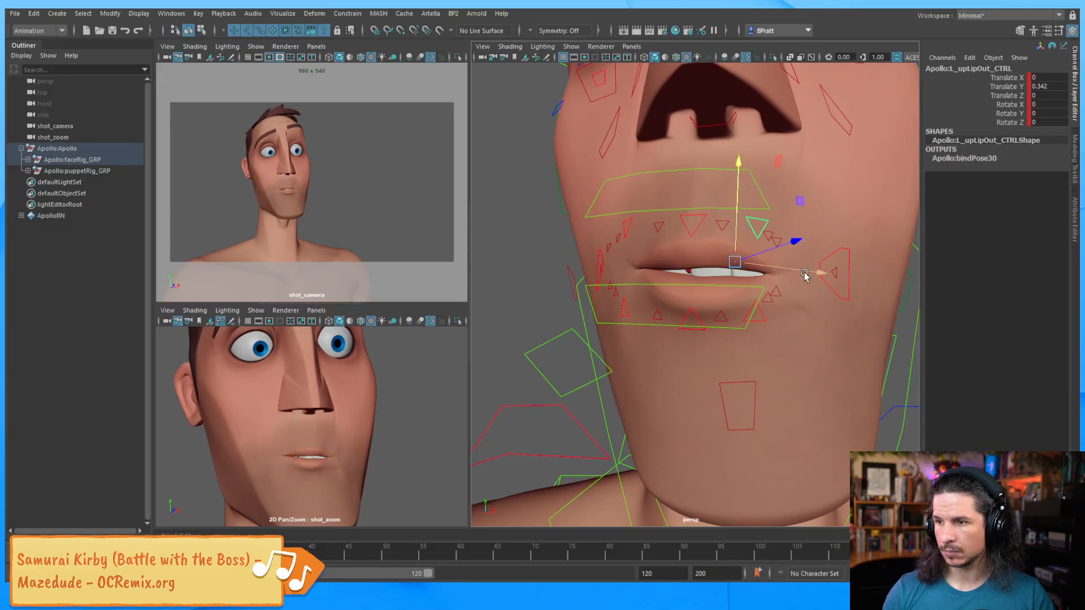
Raise the Zip of the character's left lip-corner control to about 8.6.
{"action": "left_click", "coordinate": [828, 258]}
{"action": "left_click", "coordinate": [843, 244]}
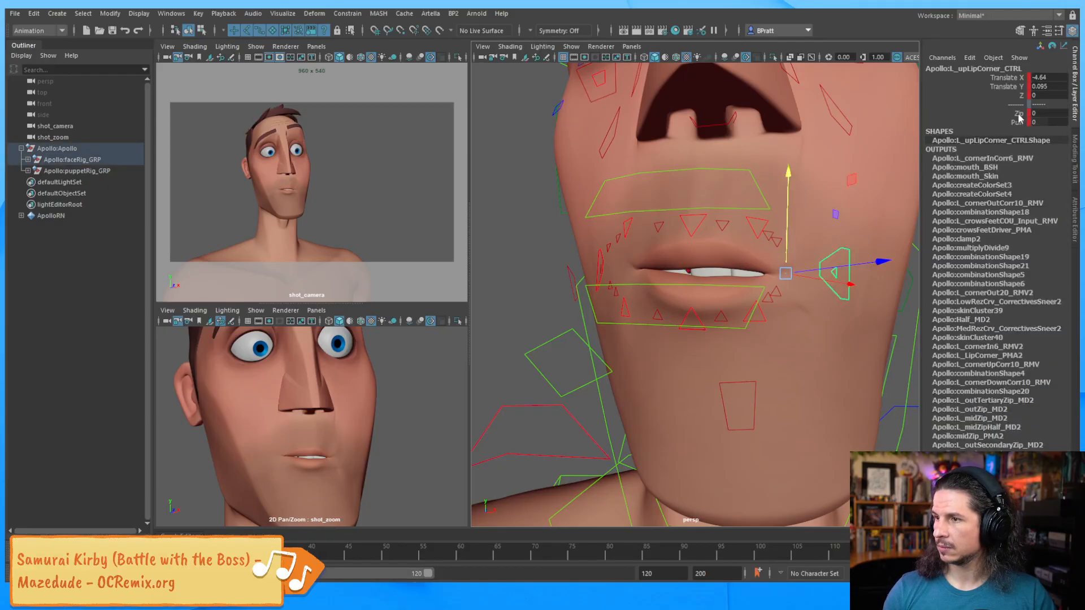
{"action": "left_click", "coordinate": [1019, 113]}
{"action": "middle_click_drag", "start_coordinate": [773, 194], "coordinate": [805, 194]}
{"action": "left_click_drag", "start_coordinate": [759, 218], "coordinate": [759, 240], "text": "alt"}
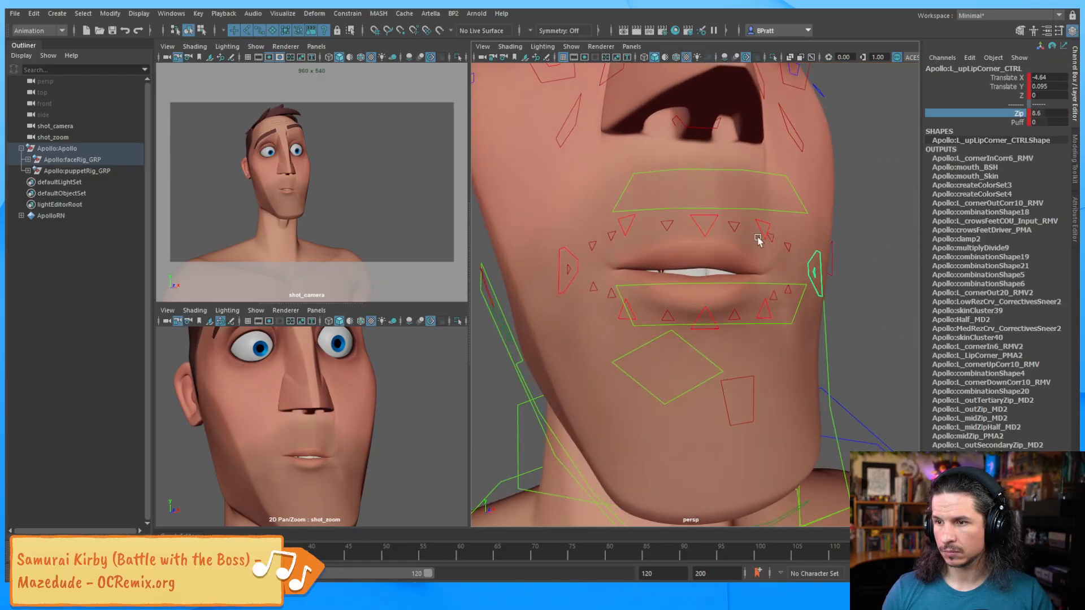
Lower the character's right secondary mid lower-lip control to a Translate Y of about -0.1.
{"action": "left_click", "coordinate": [709, 315]}
{"action": "left_click_drag", "start_coordinate": [702, 314], "coordinate": [678, 269]}
{"action": "left_click", "coordinate": [667, 314]}
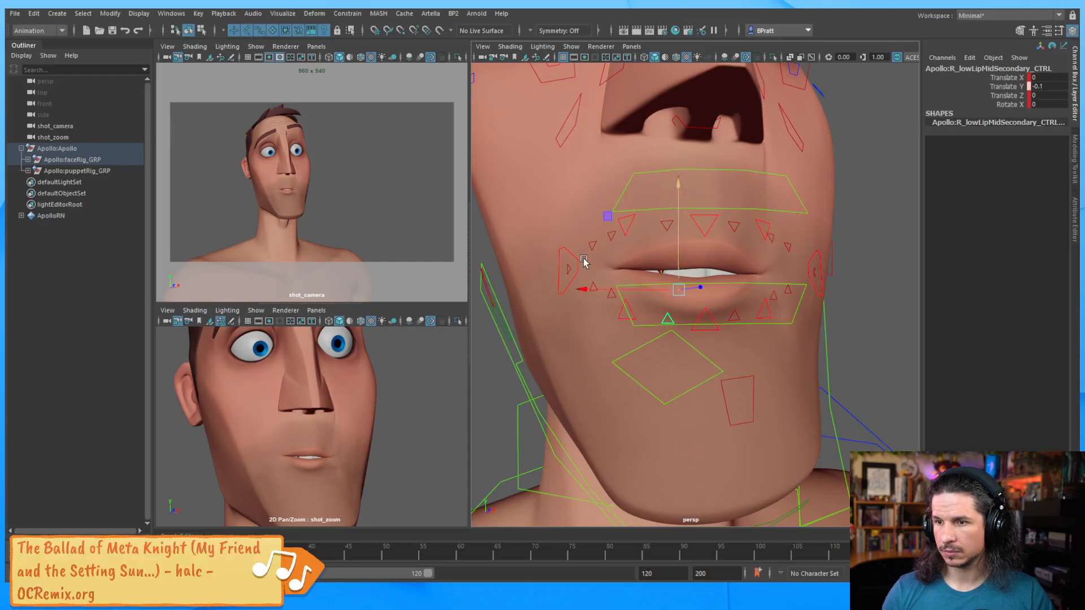
{"action": "left_click", "coordinate": [570, 266]}
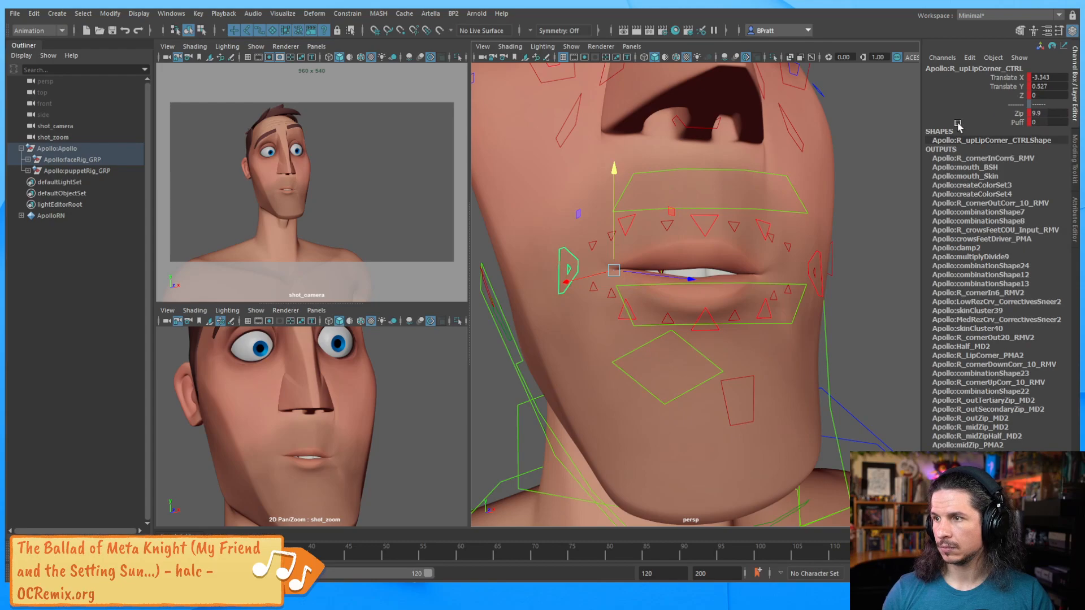
{"action": "left_click", "coordinate": [1019, 113]}
{"action": "mouse_move", "coordinate": [819, 179]}
{"action": "middle_mouse_down"}
{"action": "mouse_move", "coordinate": [829, 179]}
{"action": "mouse_move", "coordinate": [808, 188]}
{"action": "middle_mouse_up"}
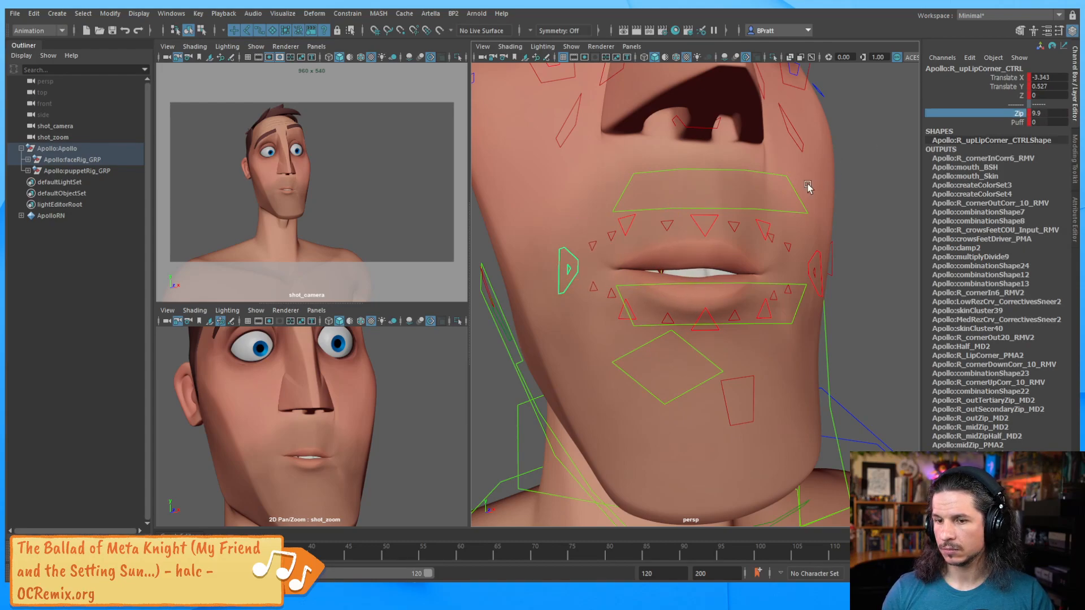
Lower the character's right outer upper-lip control slightly to a Translate Y of about 0.463.
{"action": "left_click", "coordinate": [625, 222]}
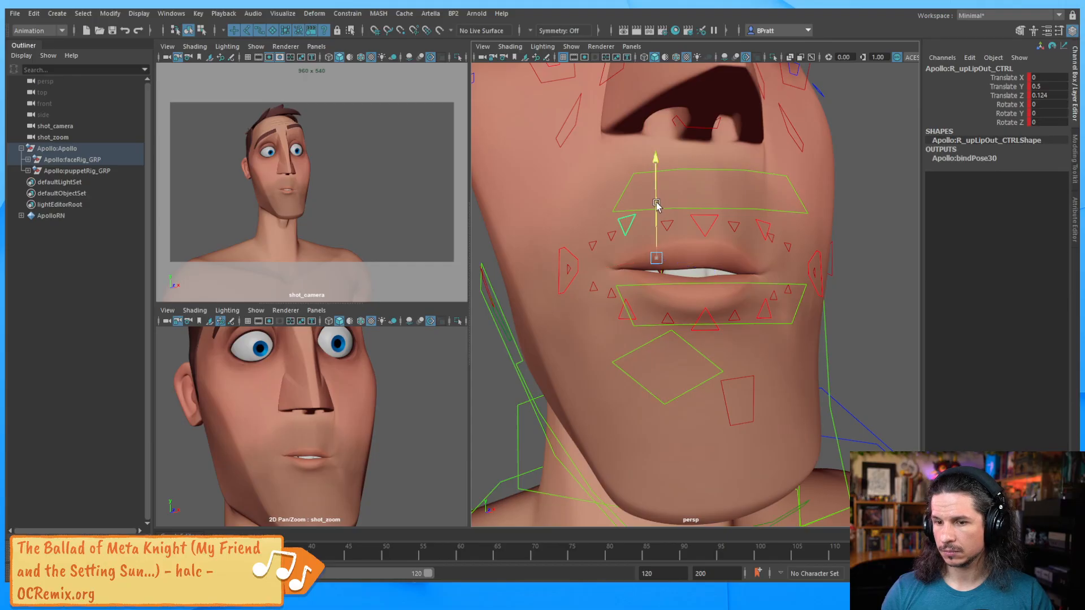
{"action": "left_click_drag", "start_coordinate": [656, 204], "coordinate": [656, 207]}
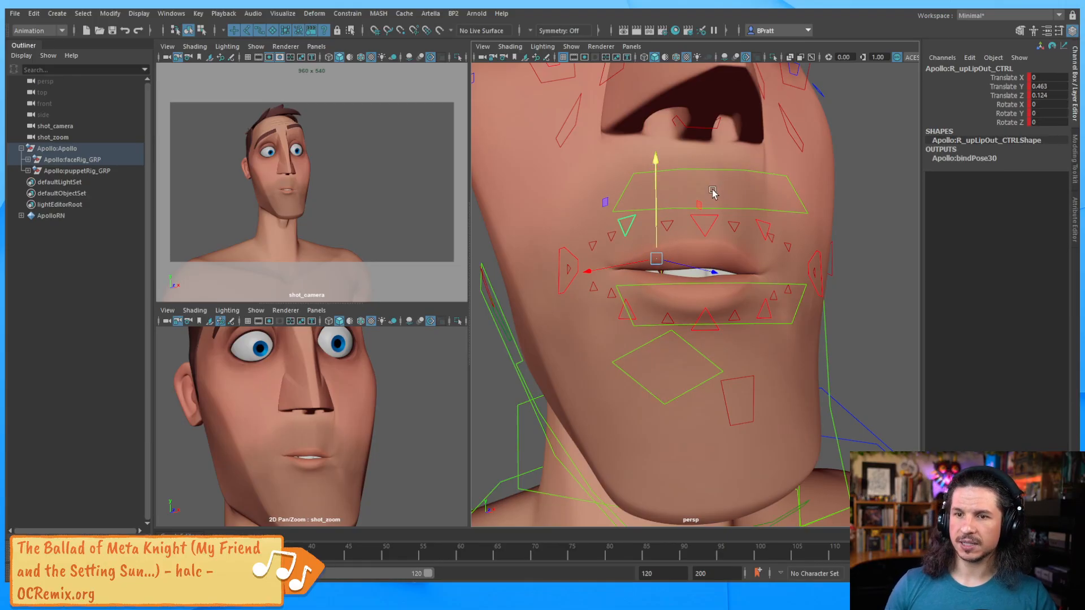
Rotate the jaw control slightly to a Rotate X of about 0.539.
{"action": "right_click_drag", "start_coordinate": [817, 202], "coordinate": [642, 264], "text": "alt"}
{"action": "left_click_drag", "start_coordinate": [642, 264], "coordinate": [671, 351], "text": "alt"}
{"action": "left_click", "coordinate": [749, 332]}
{"action": "key", "text": "e"}
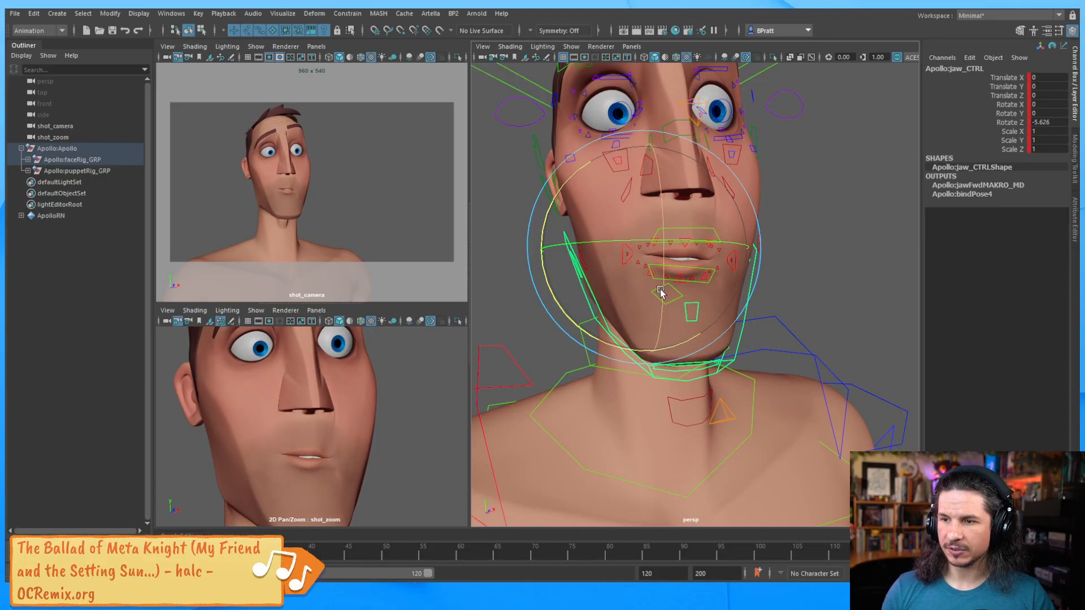
{"action": "left_click_drag", "start_coordinate": [661, 292], "coordinate": [659, 292]}
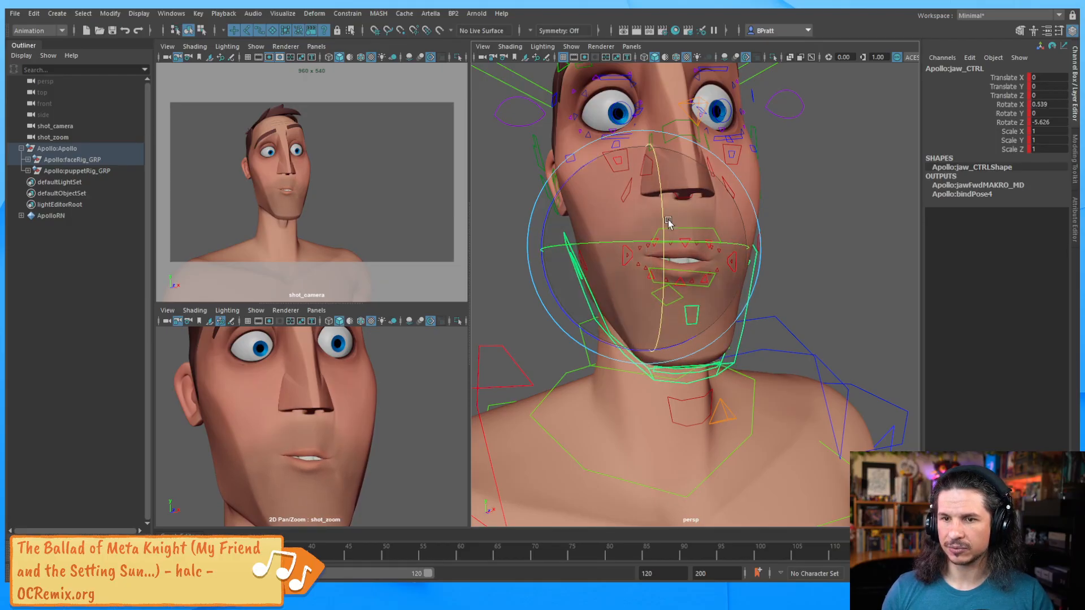
Reset Translate X, Y and Z to 0 on the left outer, mid and right outer upper-lip controls together.
{"action": "right_click_drag", "start_coordinate": [670, 222], "coordinate": [781, 247], "text": "alt"}
{"action": "middle_click_drag", "start_coordinate": [781, 247], "coordinate": [746, 270], "text": "alt"}
{"action": "left_click_drag", "start_coordinate": [746, 270], "coordinate": [698, 289], "text": "alt"}
{"action": "key", "text": "q"}
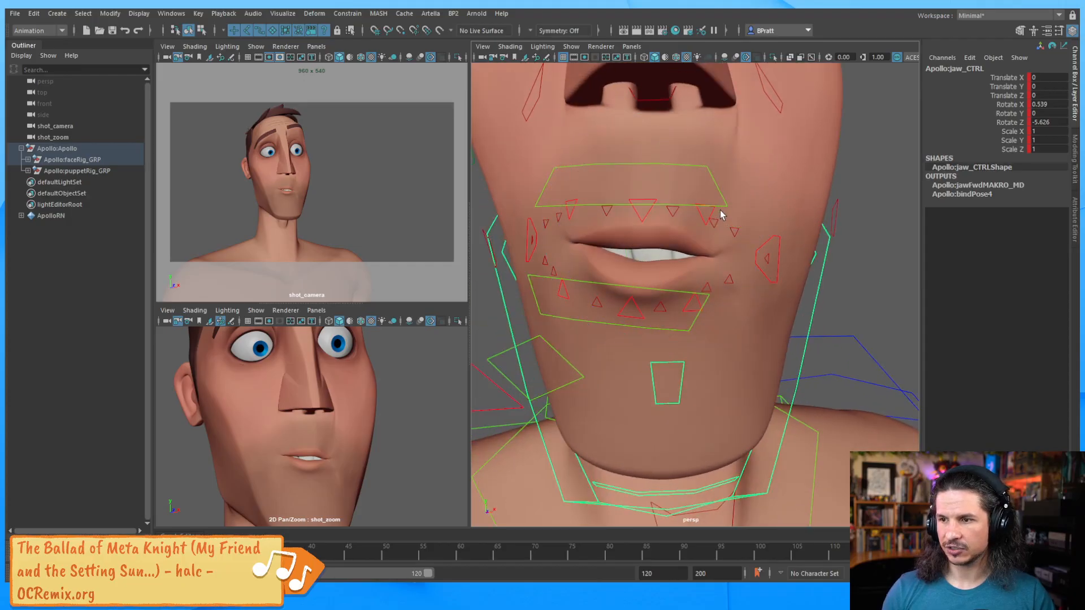
{"action": "left_click", "coordinate": [707, 217]}
{"action": "left_click", "coordinate": [643, 213], "text": "shift"}
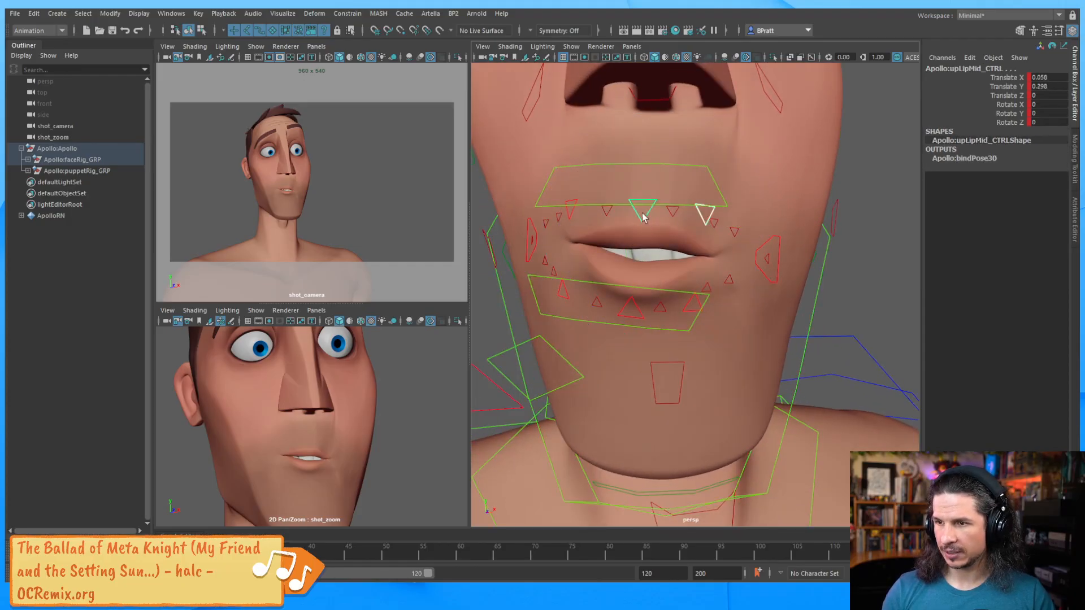
{"action": "left_click", "coordinate": [573, 213], "text": "shift"}
{"action": "left_click_drag", "start_coordinate": [1045, 87], "coordinate": [1041, 97]}
{"action": "type", "text": "0"}
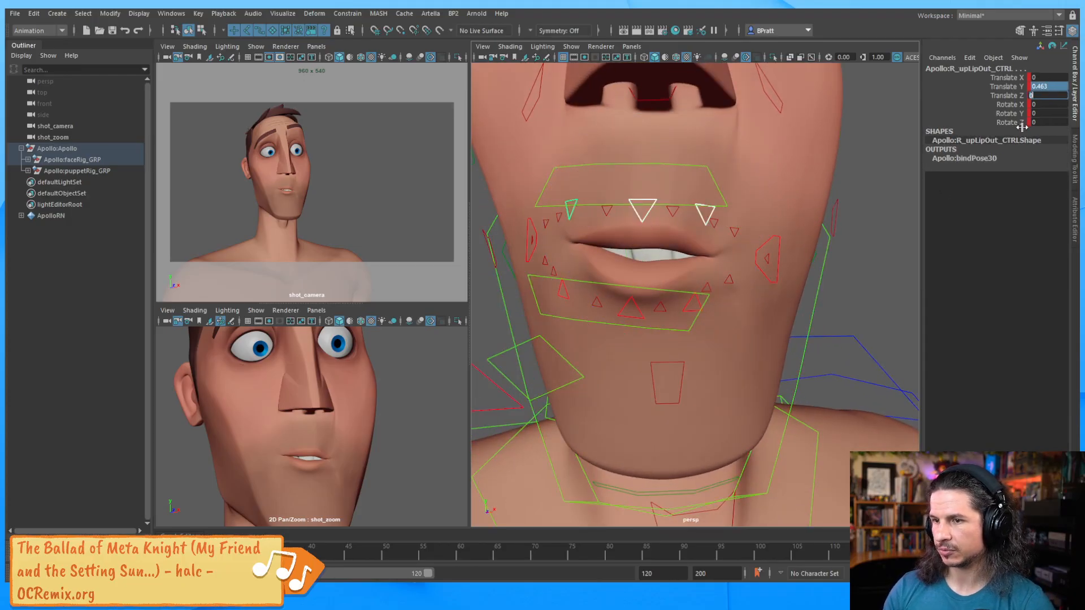
{"action": "key", "text": "Return"}
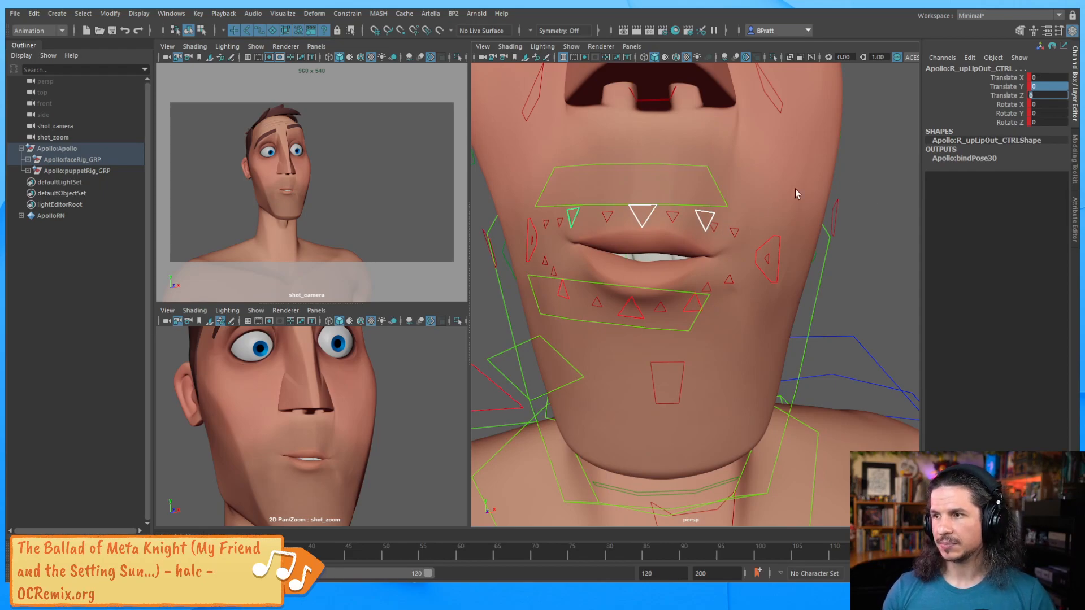
{"action": "left_click", "coordinate": [1047, 78]}
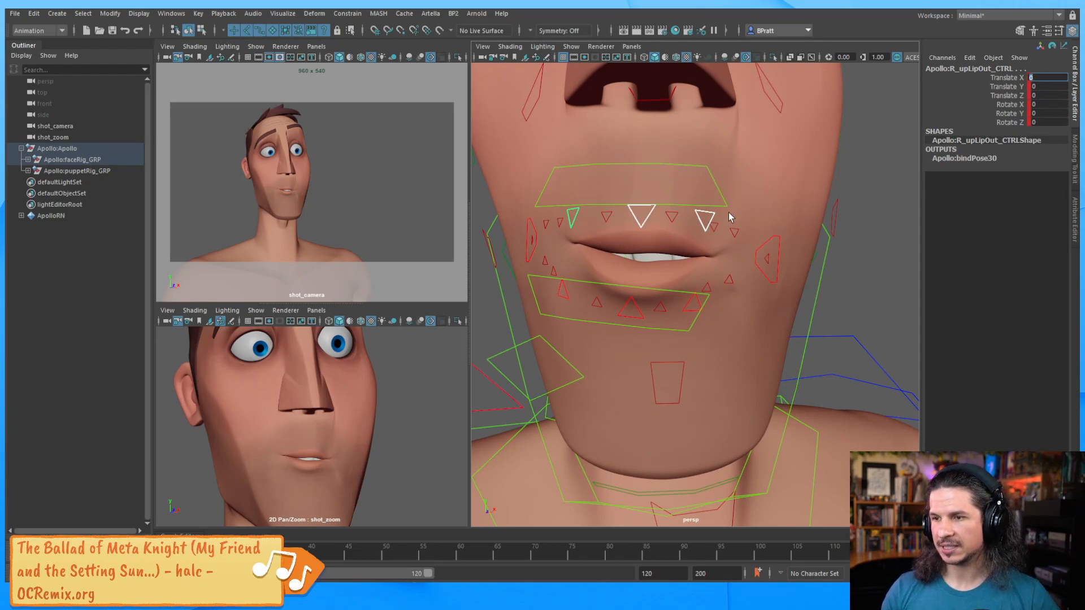
Reset Rotate X of the left outer secondary upper-lip control to 0 and check the other small upper-lip controls for leftover values.
{"action": "left_click", "coordinate": [715, 228]}
{"action": "left_click", "coordinate": [1046, 104]}
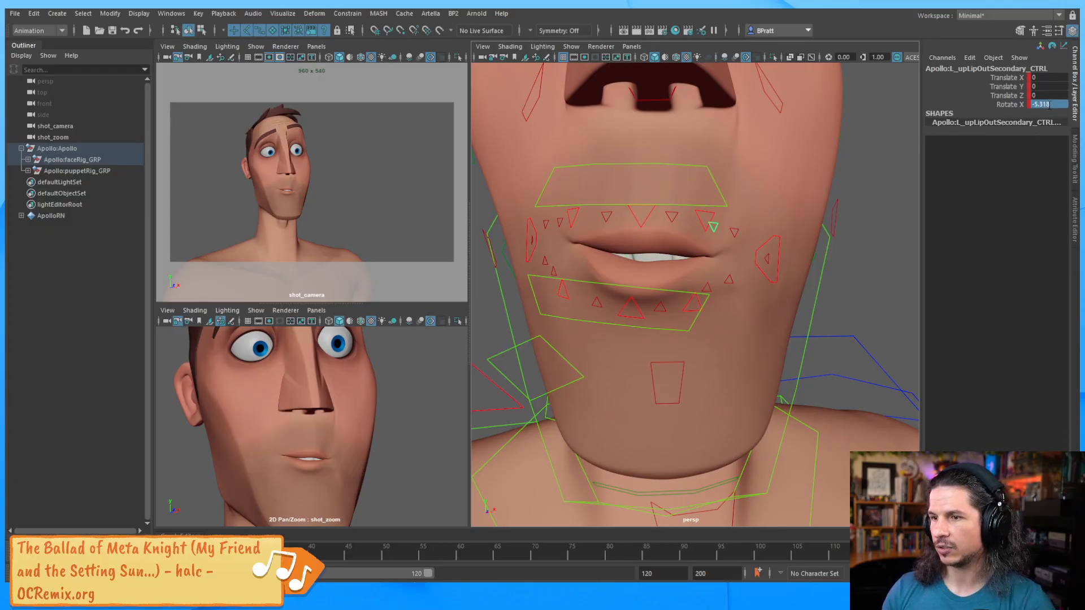
{"action": "type", "text": "0"}
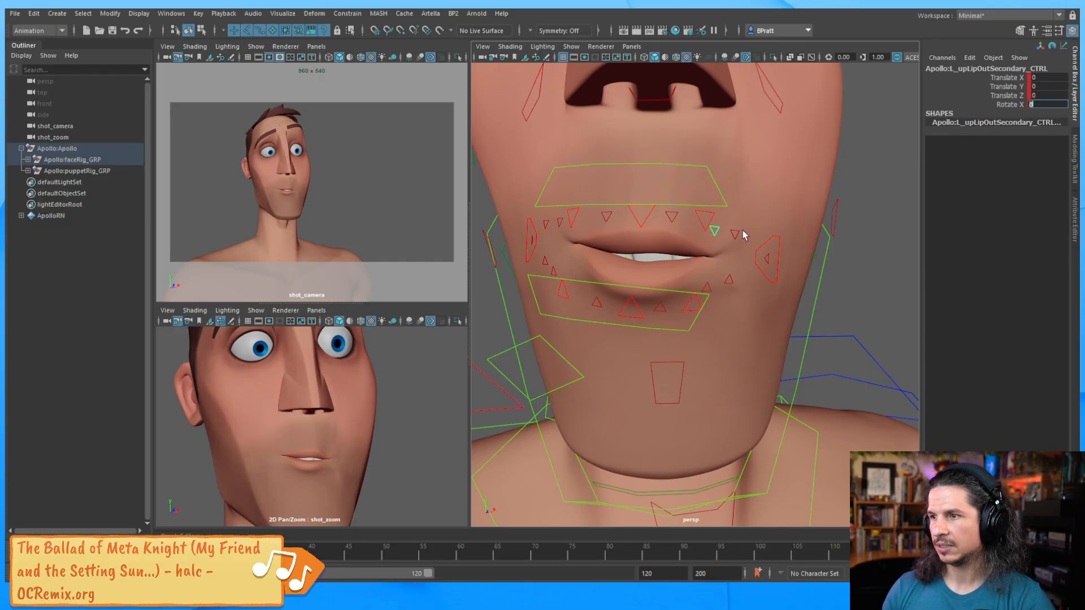
{"action": "left_click", "coordinate": [735, 234]}
{"action": "left_click", "coordinate": [670, 217]}
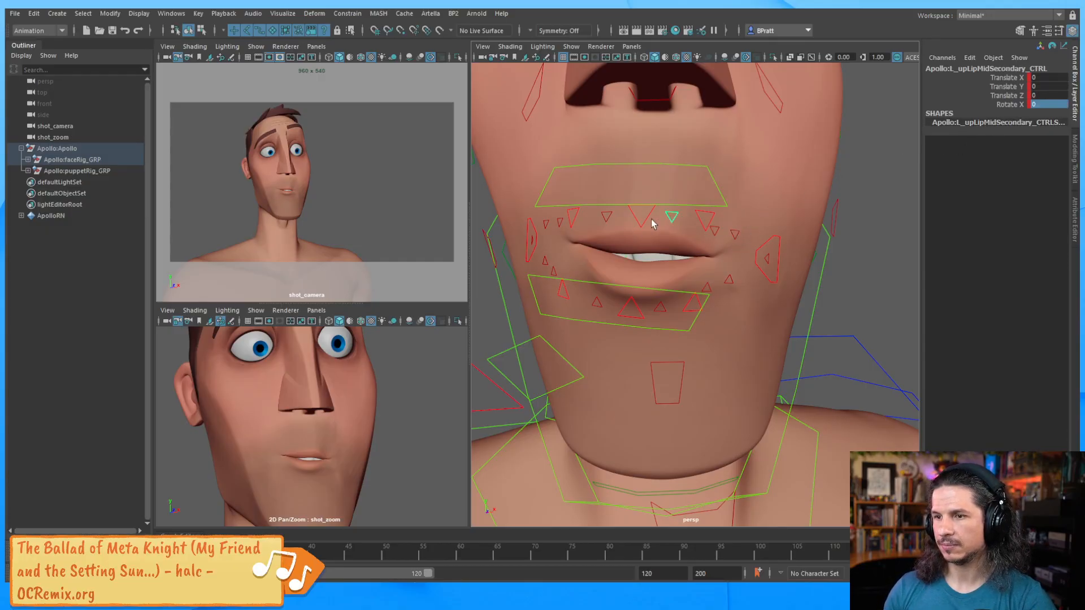
{"action": "left_click", "coordinate": [605, 217]}
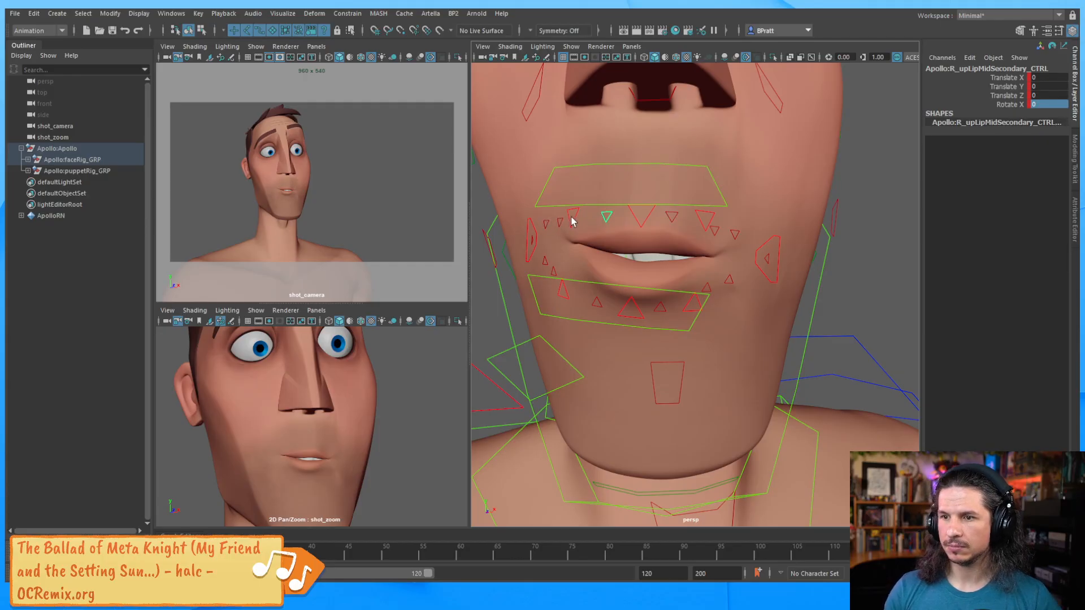
{"action": "left_click", "coordinate": [546, 225]}
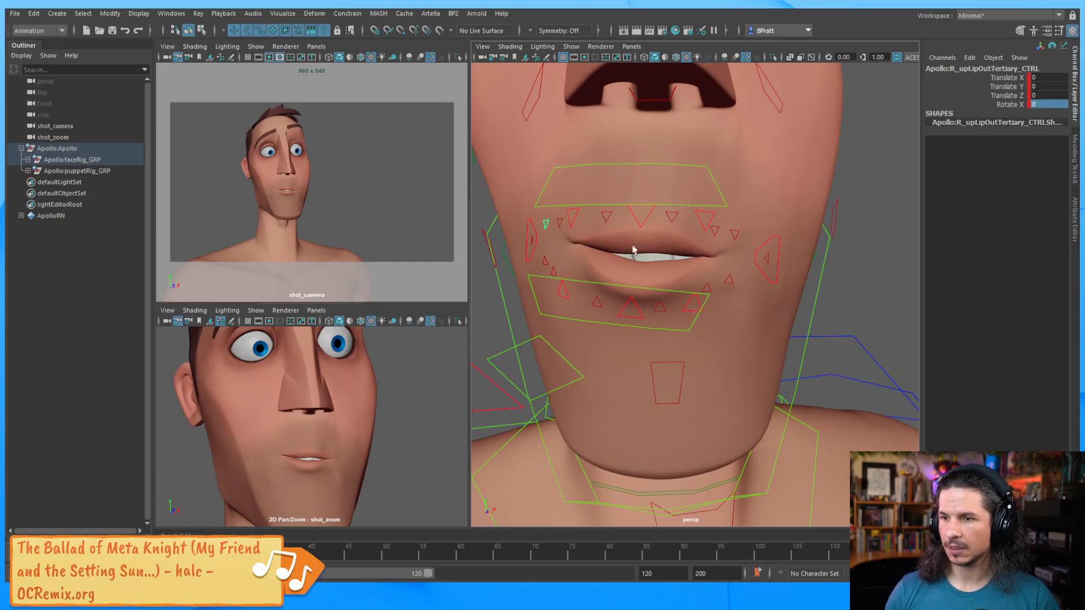
{"action": "left_click_drag", "start_coordinate": [633, 249], "coordinate": [678, 262], "text": "alt"}
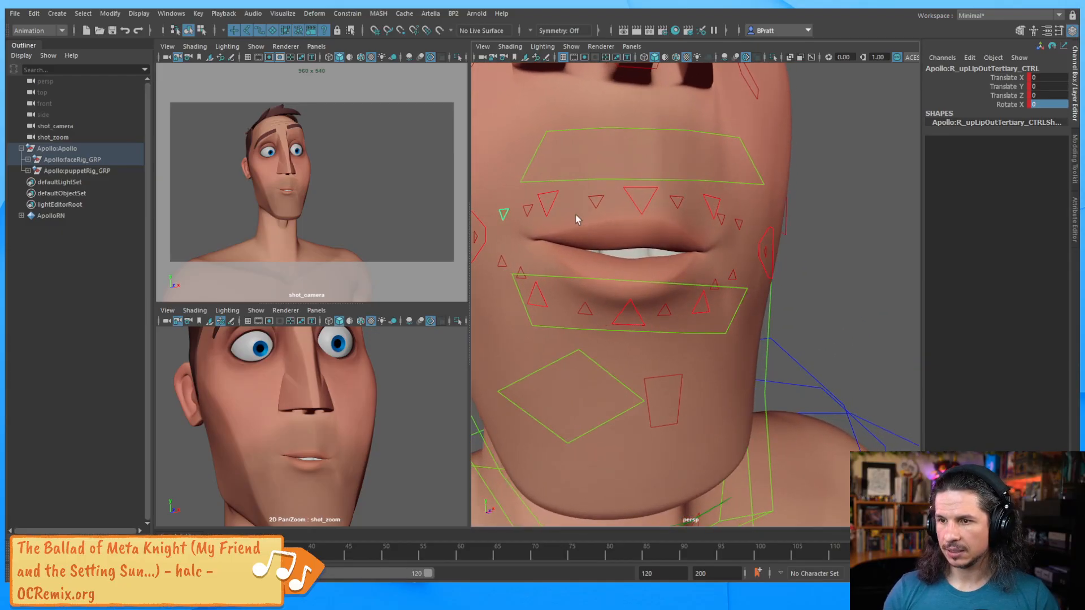
Reset all translations and rotations to 0 on the right outer, mid and left outer lower-lip controls together.
{"action": "left_click", "coordinate": [548, 201]}
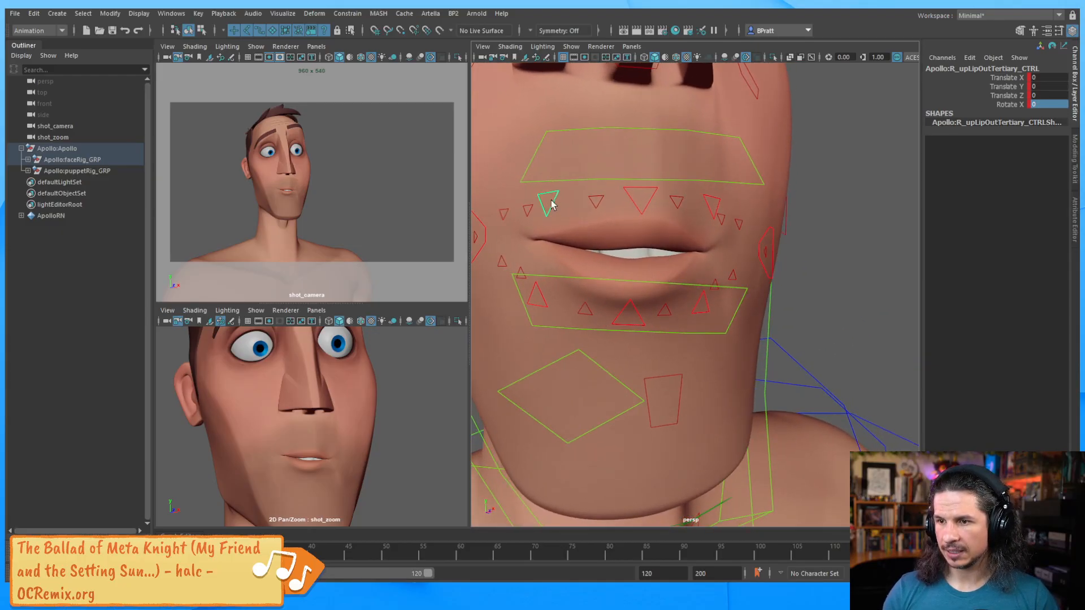
{"action": "left_click", "coordinate": [534, 295]}
{"action": "left_click", "coordinate": [635, 314], "text": "shift"}
{"action": "left_click", "coordinate": [701, 304], "text": "shift"}
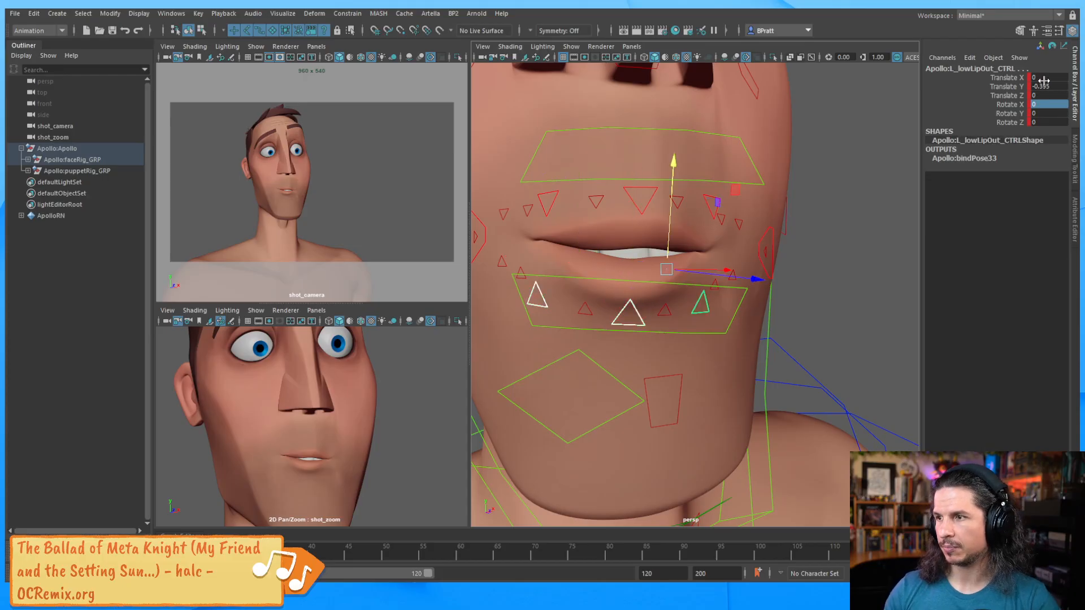
{"action": "left_click_drag", "start_coordinate": [1049, 78], "coordinate": [1049, 122]}
{"action": "type", "text": "0"}
{"action": "key", "text": "Return"}
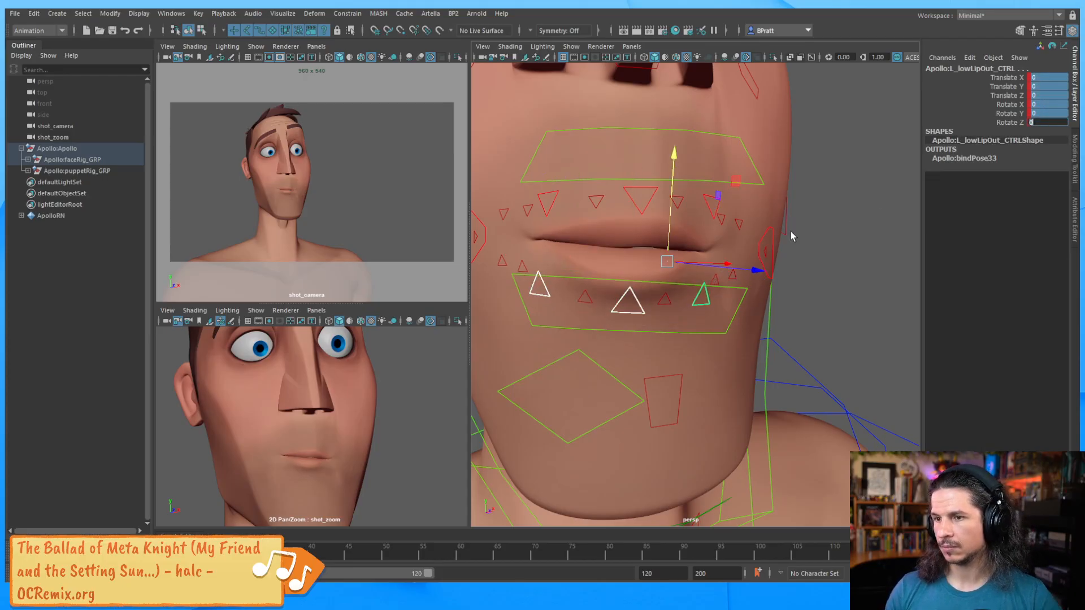
Lower the main lower-lip control to a Translate Y of about -0.172 to part the lips.
{"action": "left_click", "coordinate": [807, 254]}
{"action": "left_click_drag", "start_coordinate": [662, 288], "coordinate": [668, 284], "text": "alt"}
{"action": "left_click", "coordinate": [668, 275]}
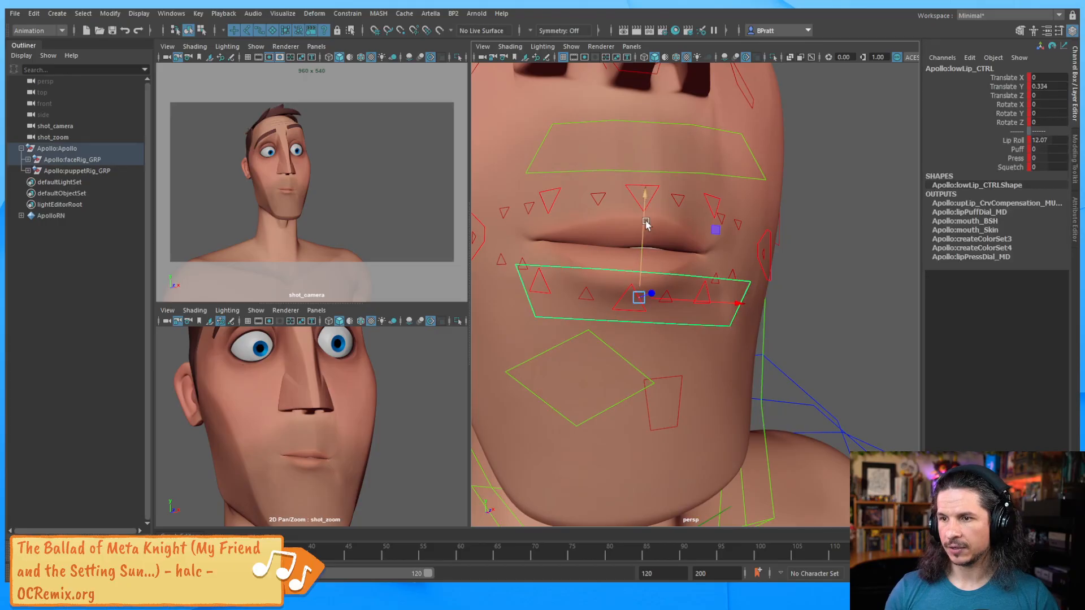
{"action": "left_click_drag", "start_coordinate": [642, 236], "coordinate": [636, 237]}
{"action": "left_click_drag", "start_coordinate": [605, 243], "coordinate": [603, 251], "text": "alt"}
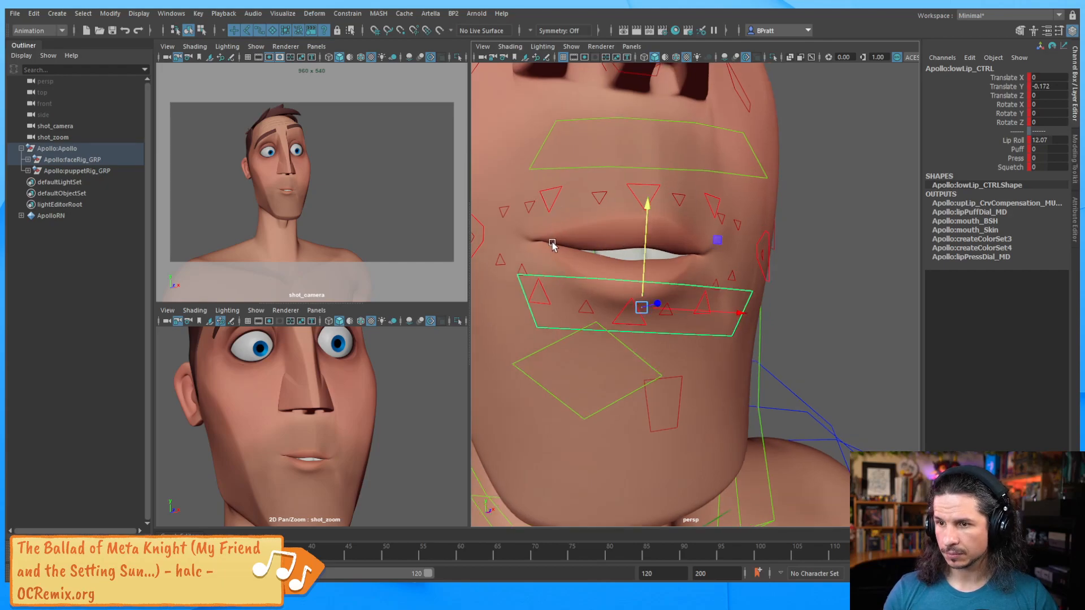
Try repositioning the character's right outer upper-lip control and undo the move.
{"action": "left_click", "coordinate": [482, 237]}
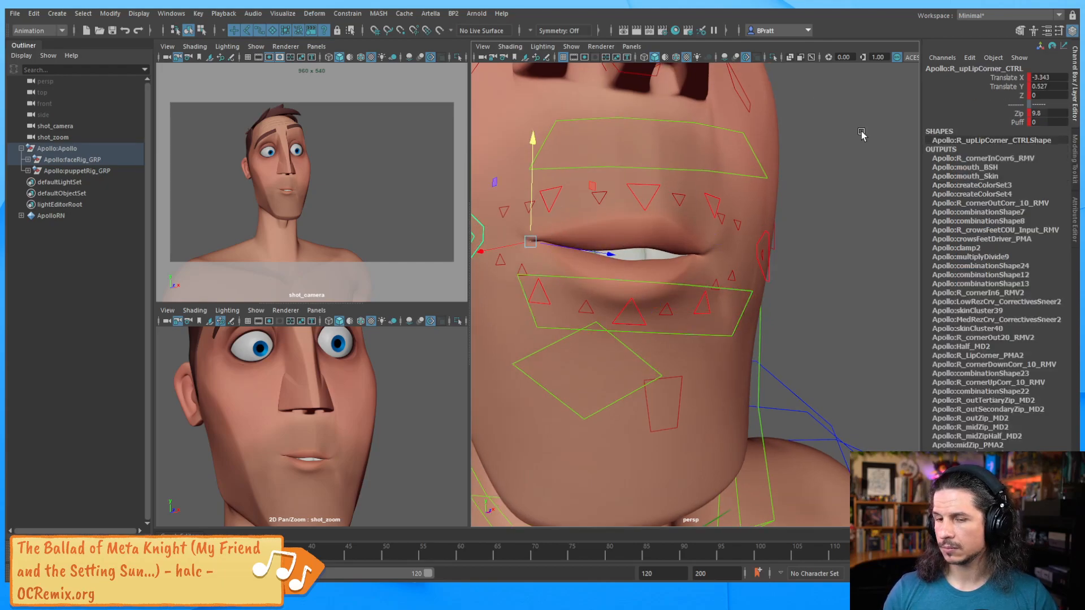
{"action": "left_click_drag", "start_coordinate": [670, 198], "coordinate": [602, 197], "text": "alt"}
{"action": "left_click", "coordinate": [620, 223]}
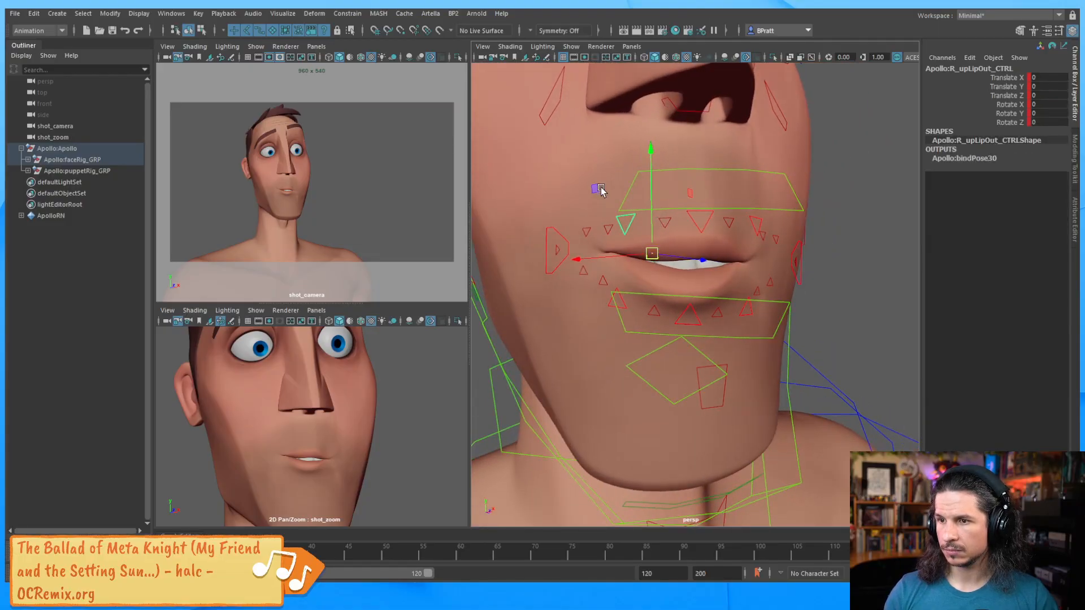
{"action": "middle_click_drag", "start_coordinate": [595, 192], "coordinate": [579, 192]}
{"action": "mouse_move", "coordinate": [636, 261]}
{"action": "left_mouse_down", "text": "alt"}
{"action": "mouse_move", "coordinate": [647, 256]}
{"action": "mouse_move", "coordinate": [634, 264]}
{"action": "left_mouse_up", "text": "alt"}
{"action": "key", "text": "ctrl+z"}
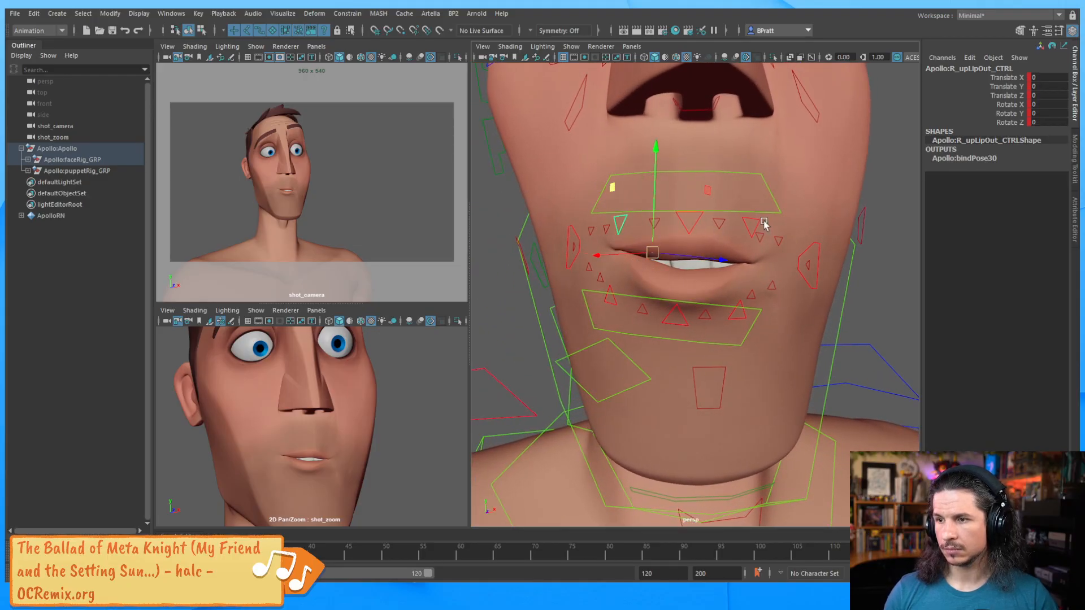
Reduce the Zip of the character's left lip-corner control to 8.4.
{"action": "left_click_drag", "start_coordinate": [764, 225], "coordinate": [733, 300], "text": "alt"}
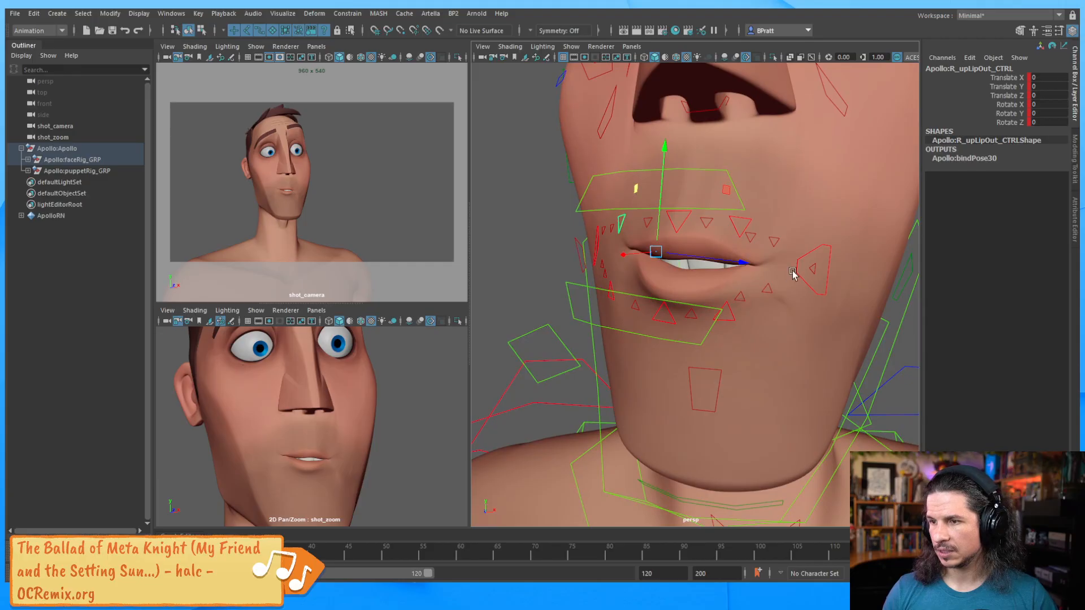
{"action": "left_click", "coordinate": [798, 271]}
{"action": "left_click", "coordinate": [1027, 114]}
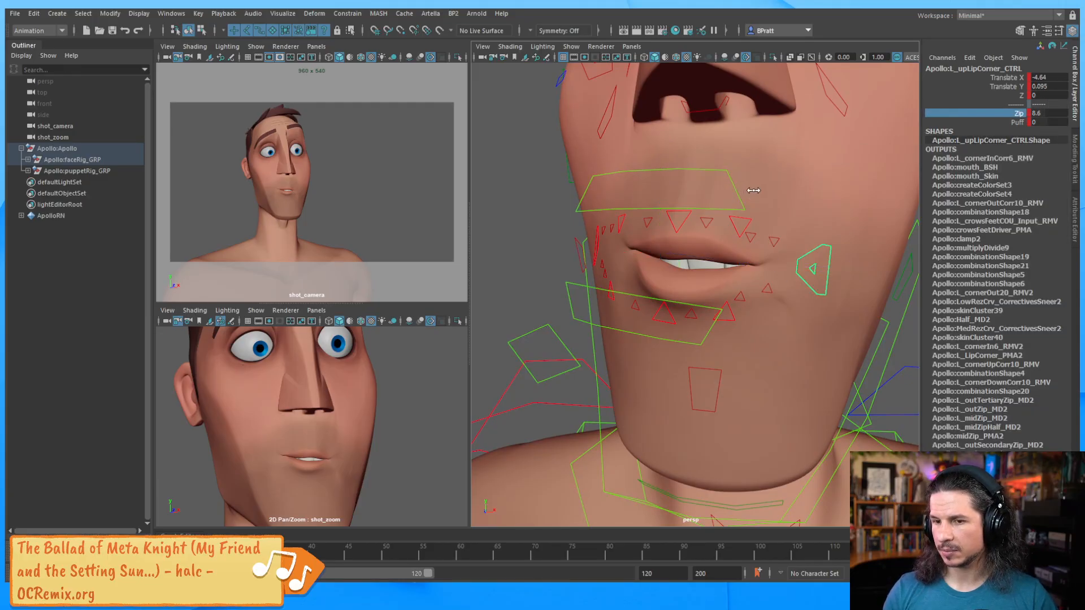
{"action": "middle_click_drag", "start_coordinate": [764, 191], "coordinate": [749, 197]}
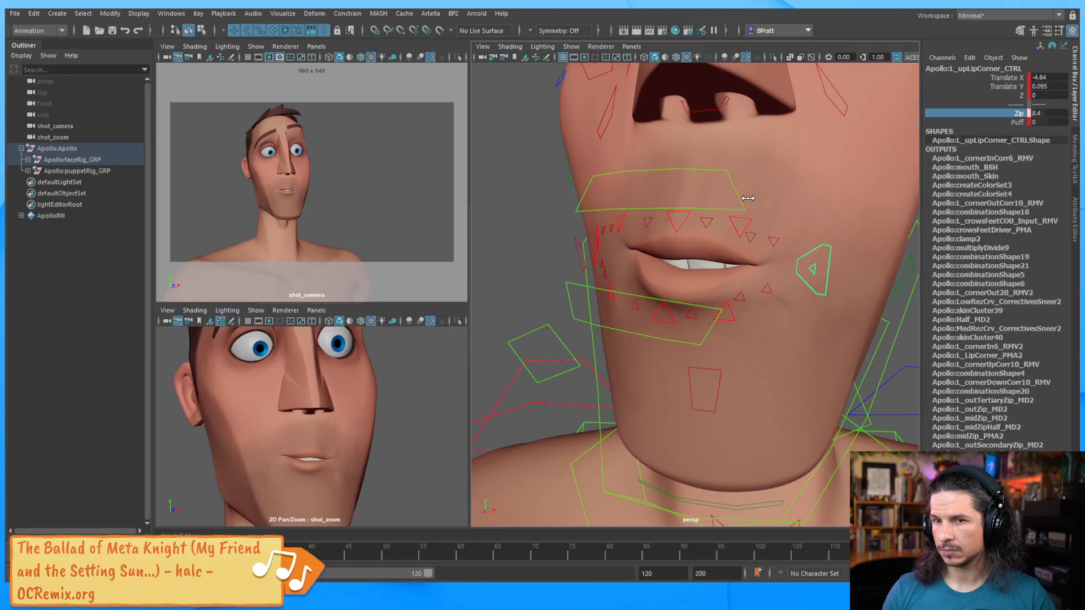
Lower the main lower-lip control further to a Translate Y of about -0.339.
{"action": "left_click_drag", "start_coordinate": [735, 224], "coordinate": [733, 264], "text": "alt"}
{"action": "left_click", "coordinate": [739, 213]}
{"action": "left_click", "coordinate": [735, 303]}
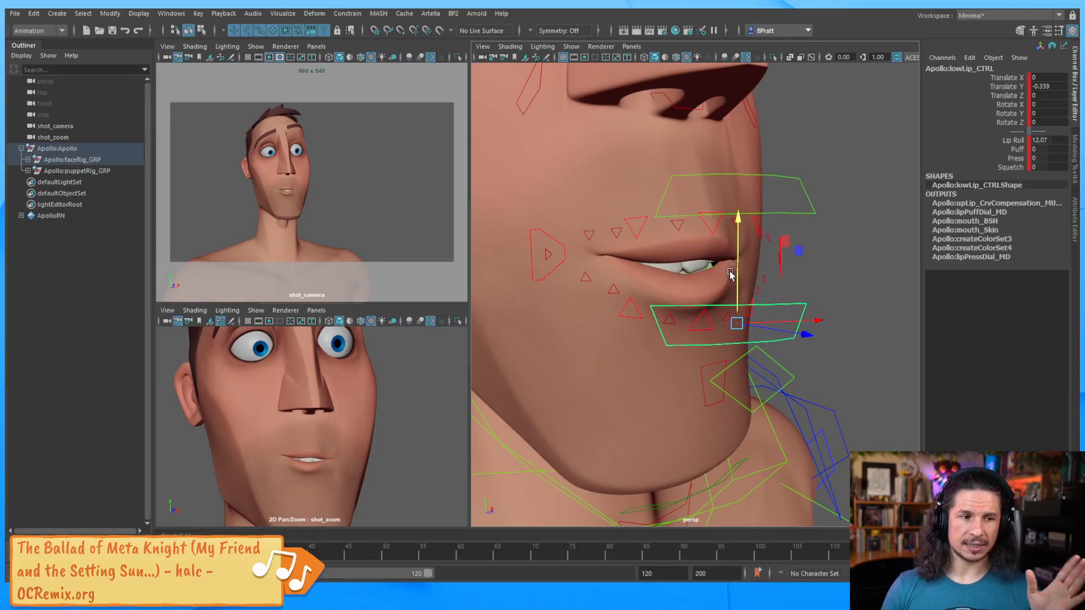
{"action": "left_click_drag", "start_coordinate": [709, 183], "coordinate": [662, 195], "text": "alt"}
{"action": "right_click_drag", "start_coordinate": [661, 195], "coordinate": [739, 215], "text": "alt"}
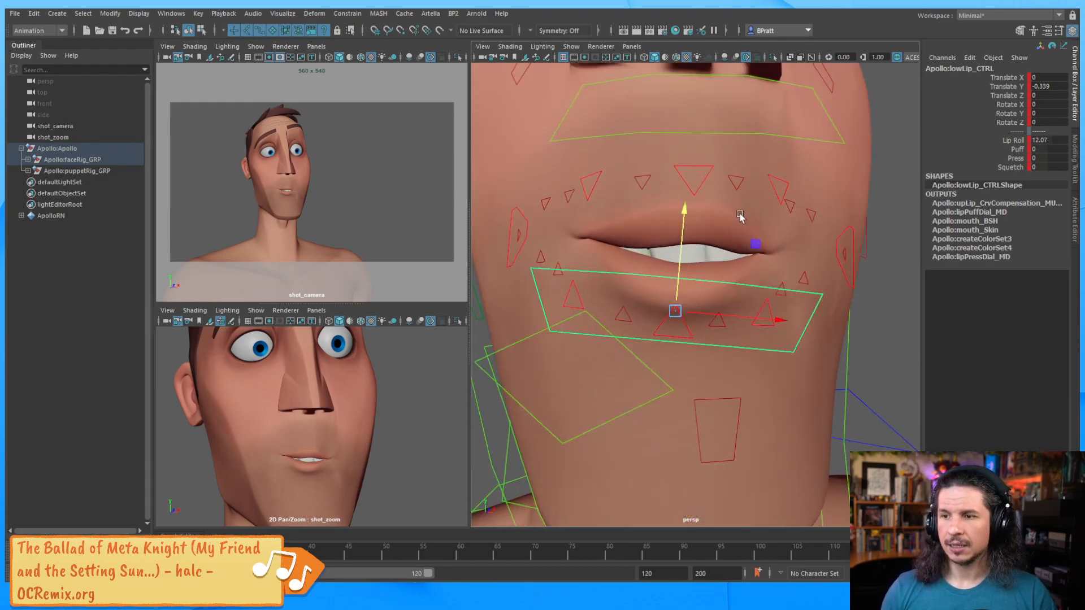
Lower the mid upper-lip control slightly and raise the right secondary mid upper-lip control to a Translate Y of about 0.075.
{"action": "left_click", "coordinate": [699, 182]}
{"action": "left_click_drag", "start_coordinate": [692, 163], "coordinate": [663, 176]}
{"action": "left_click", "coordinate": [647, 191]}
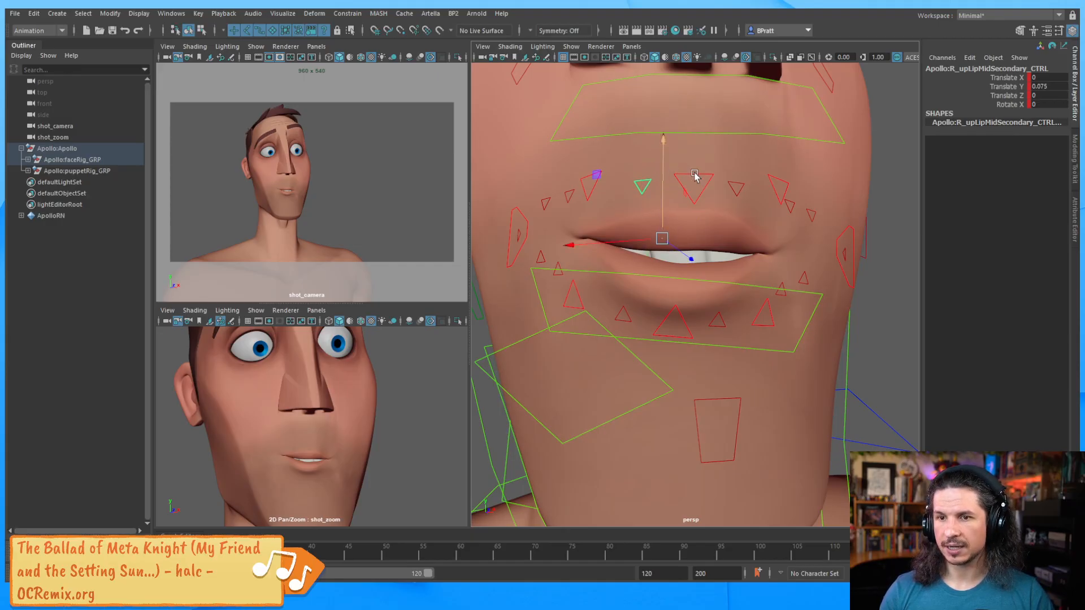
Undo the recent upper-lip and main lower-lip moves and the last Zip change on the left lip corner.
{"action": "key", "text": "ctrl+z"}
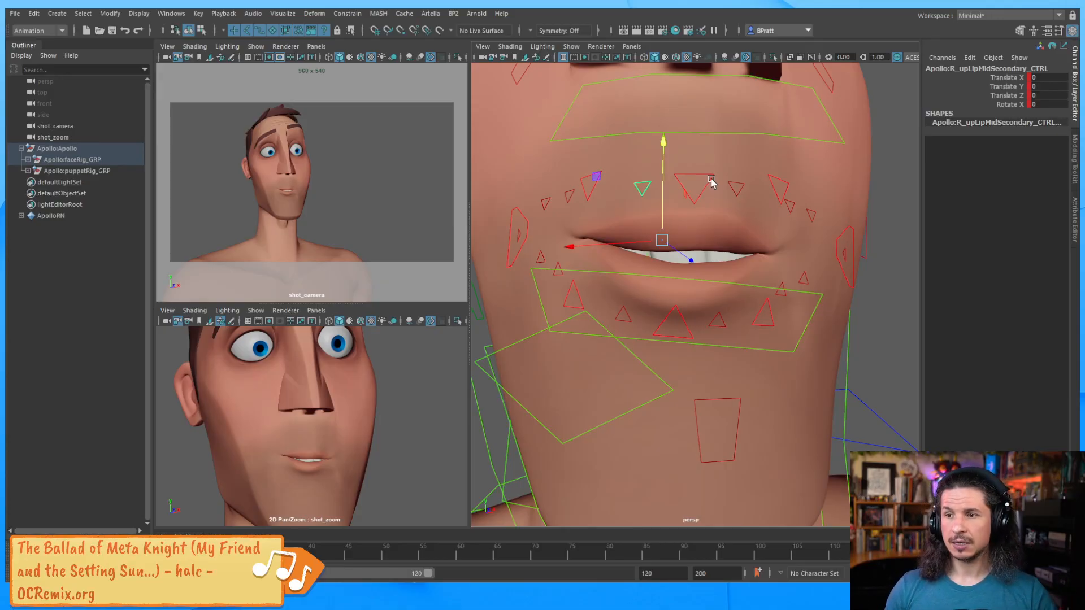
{"action": "key", "text": "ctrl+z"}
{"action": "key", "text": "ctrl+z"}
{"action": "key", "text": "ctrl+z"}
{"action": "key", "text": "ctrl+z"}
{"action": "key", "text": "ctrl+z"}
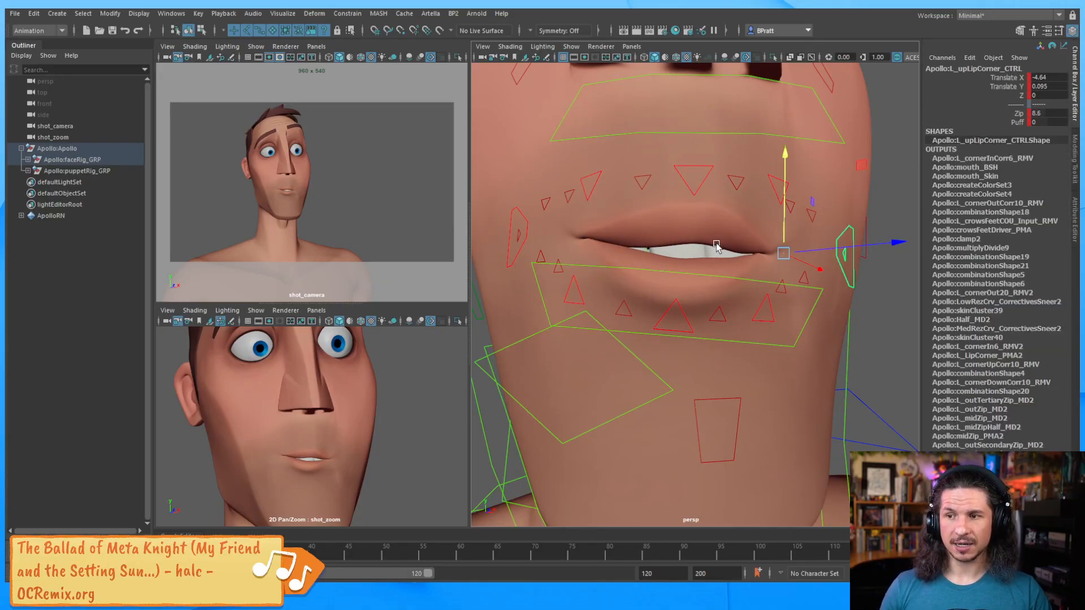
Lower both lip-corner controls together, bringing the character's right corner to a Translate Y of about -0.618.
{"action": "left_click", "coordinate": [530, 236], "text": "shift"}
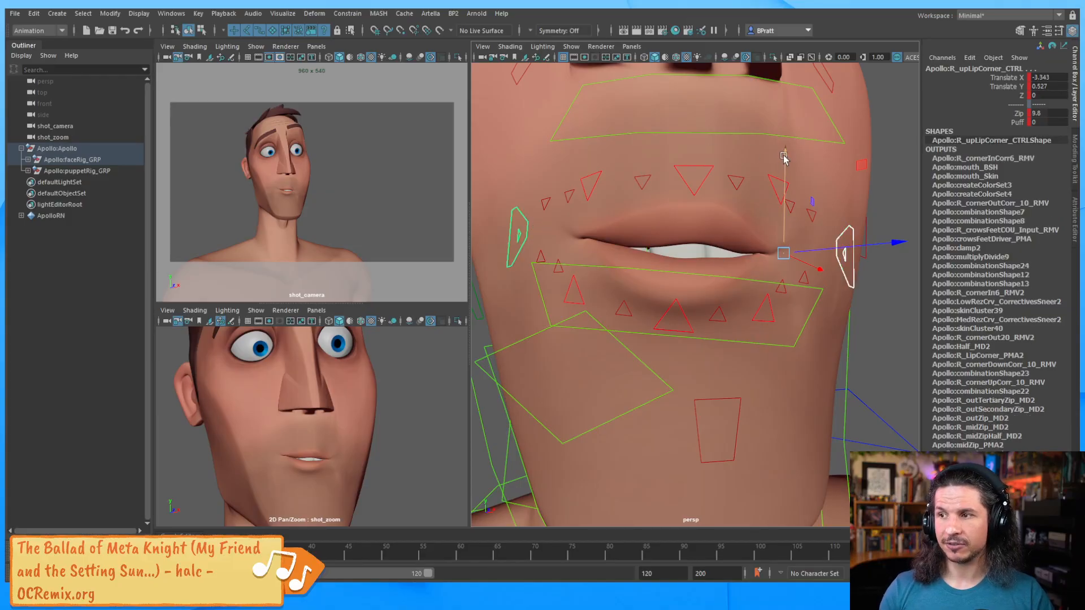
{"action": "left_click_drag", "start_coordinate": [784, 158], "coordinate": [780, 185]}
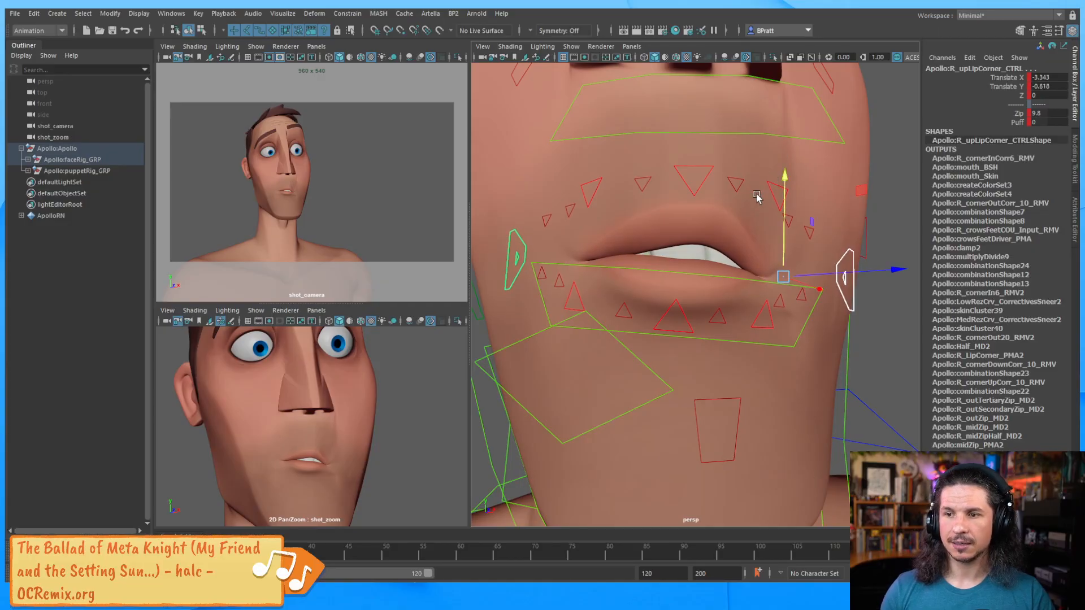
{"action": "left_click", "coordinate": [510, 246]}
{"action": "key", "text": "e"}
{"action": "key", "text": "w"}
Raise the character's right outer upper-lip and lower-lip controls together, the upper one to a Translate Y of about 0.117.
{"action": "left_click_drag", "start_coordinate": [594, 281], "coordinate": [612, 287], "text": "alt"}
{"action": "left_click", "coordinate": [602, 300]}
{"action": "left_click", "coordinate": [607, 207]}
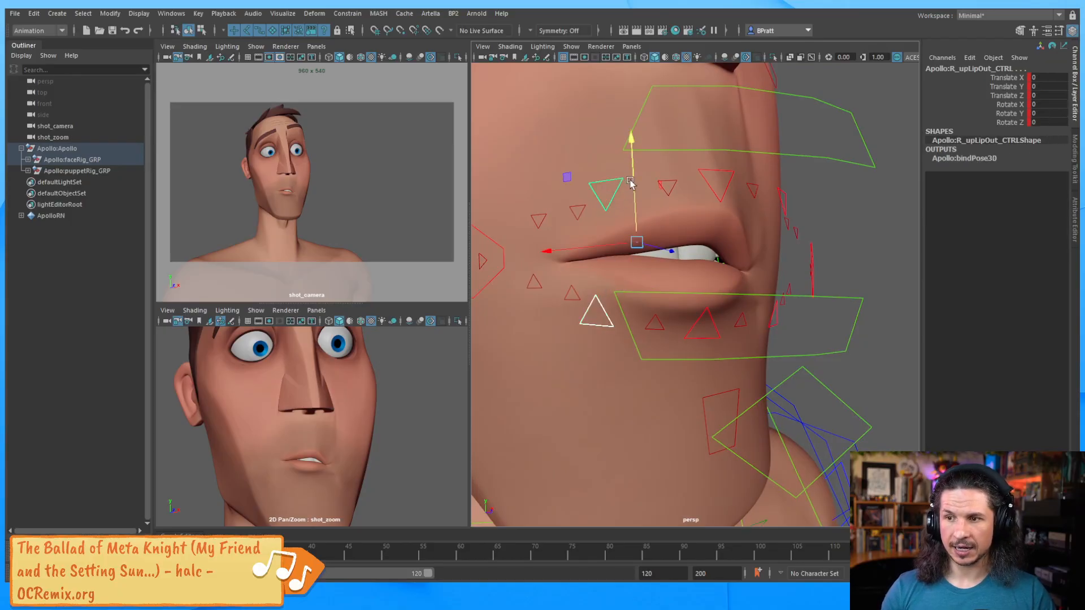
{"action": "left_click_drag", "start_coordinate": [633, 184], "coordinate": [631, 187]}
{"action": "left_click_drag", "start_coordinate": [685, 273], "coordinate": [665, 268], "text": "alt"}
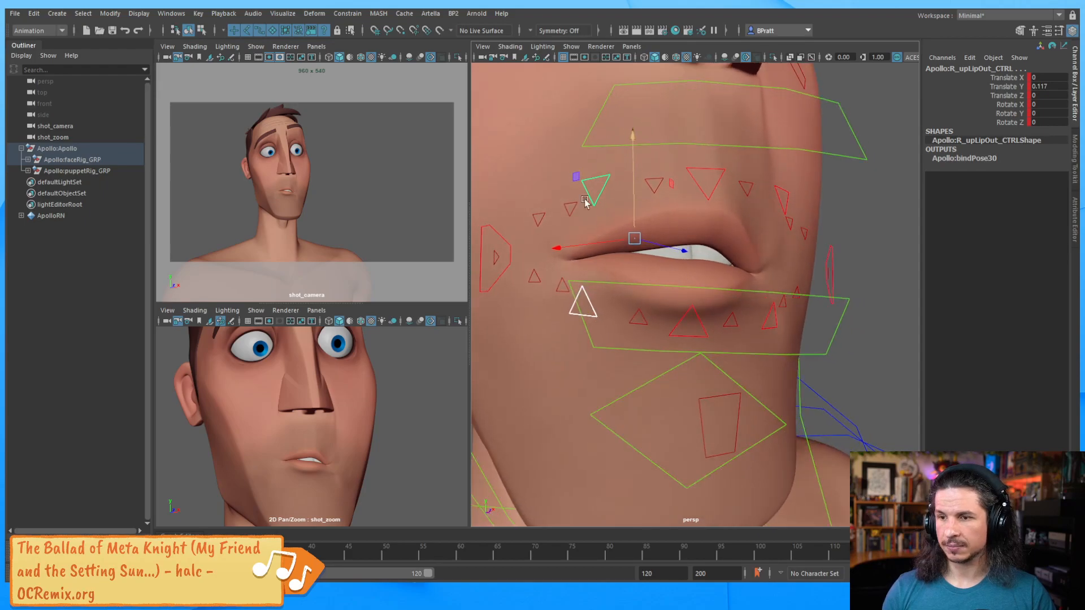
Reduce the Zip of the character's right lip-corner control slightly.
{"action": "left_click", "coordinate": [508, 253]}
{"action": "left_click", "coordinate": [1019, 113]}
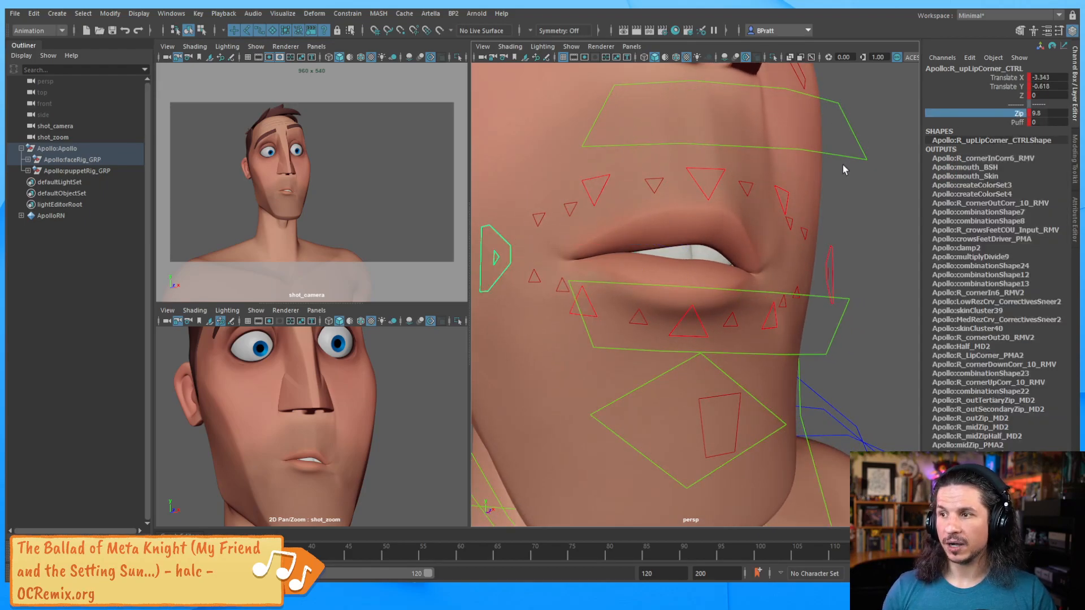
{"action": "middle_click_drag", "start_coordinate": [826, 169], "coordinate": [806, 179]}
Move the character's left outer upper-lip control to about 0.261 in Translate X and 0.243 in Translate Y.
{"action": "left_click_drag", "start_coordinate": [806, 179], "coordinate": [746, 230], "text": "alt"}
{"action": "left_click_drag", "start_coordinate": [806, 203], "coordinate": [762, 225], "text": "alt"}
{"action": "left_click", "coordinate": [761, 220]}
{"action": "left_click_drag", "start_coordinate": [731, 186], "coordinate": [741, 186]}
{"action": "mouse_move", "coordinate": [775, 254]}
{"action": "left_mouse_down"}
{"action": "mouse_move", "coordinate": [788, 257]}
{"action": "mouse_move", "coordinate": [770, 256]}
{"action": "left_mouse_up"}
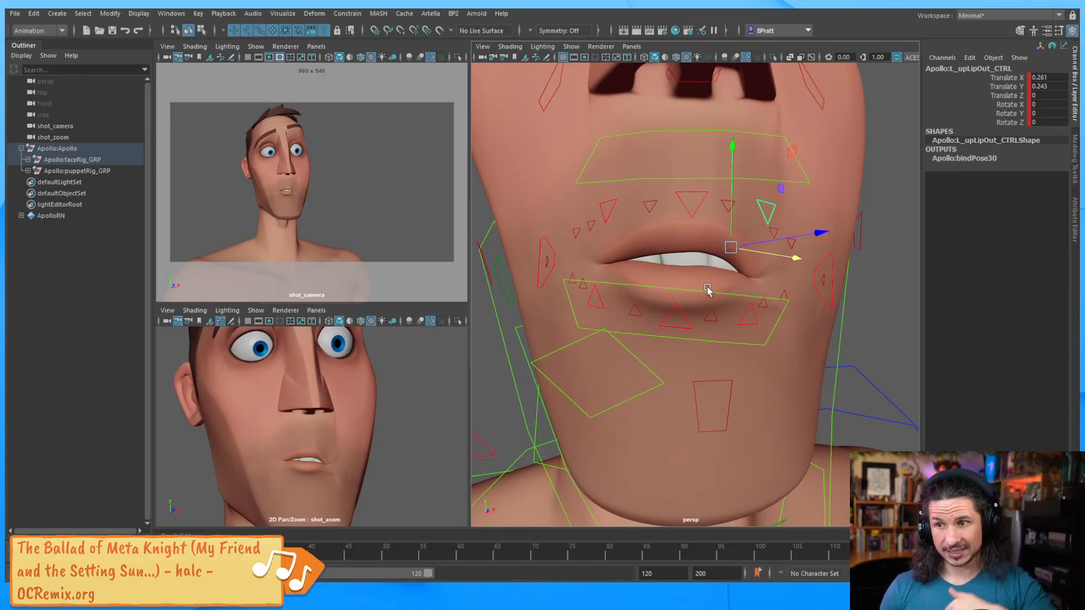
Lower the mid upper-lip control to a Translate Y of about -0.151.
{"action": "left_click", "coordinate": [697, 210]}
{"action": "mouse_move", "coordinate": [691, 198]}
{"action": "left_mouse_down"}
{"action": "mouse_move", "coordinate": [692, 211]}
{"action": "mouse_move", "coordinate": [694, 192]}
{"action": "left_mouse_up"}
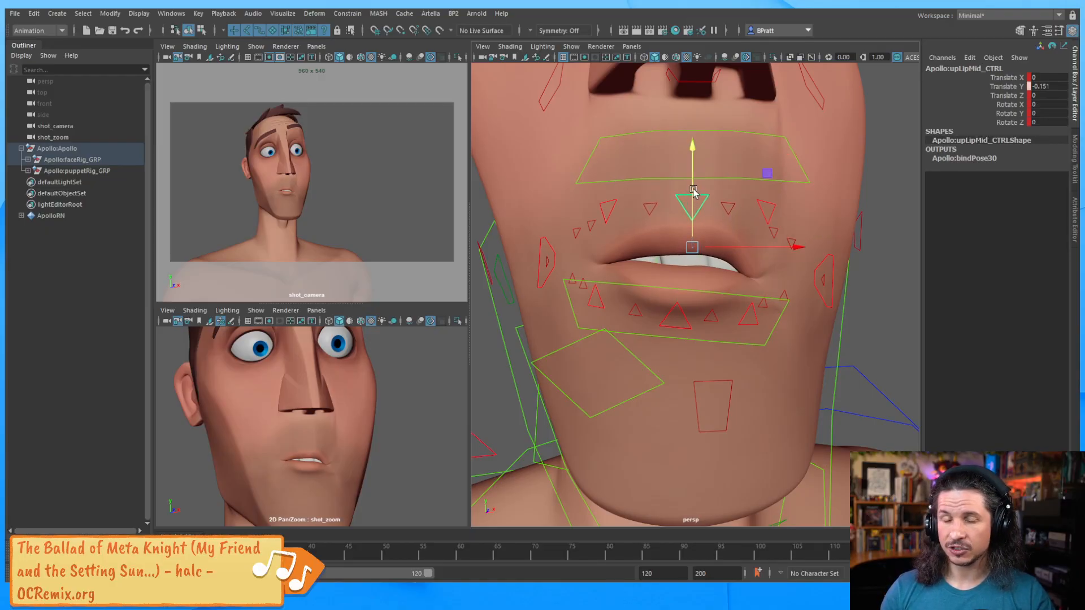
Adjust the character's left lower lip, leaving its outer control at a Translate Y of about -0.094 and undoing the unwanted tweaks.
{"action": "left_click", "coordinate": [716, 317]}
{"action": "left_click_drag", "start_coordinate": [705, 264], "coordinate": [723, 268]}
{"action": "key", "text": "ctrl+z"}
{"action": "key", "text": "ctrl+z"}
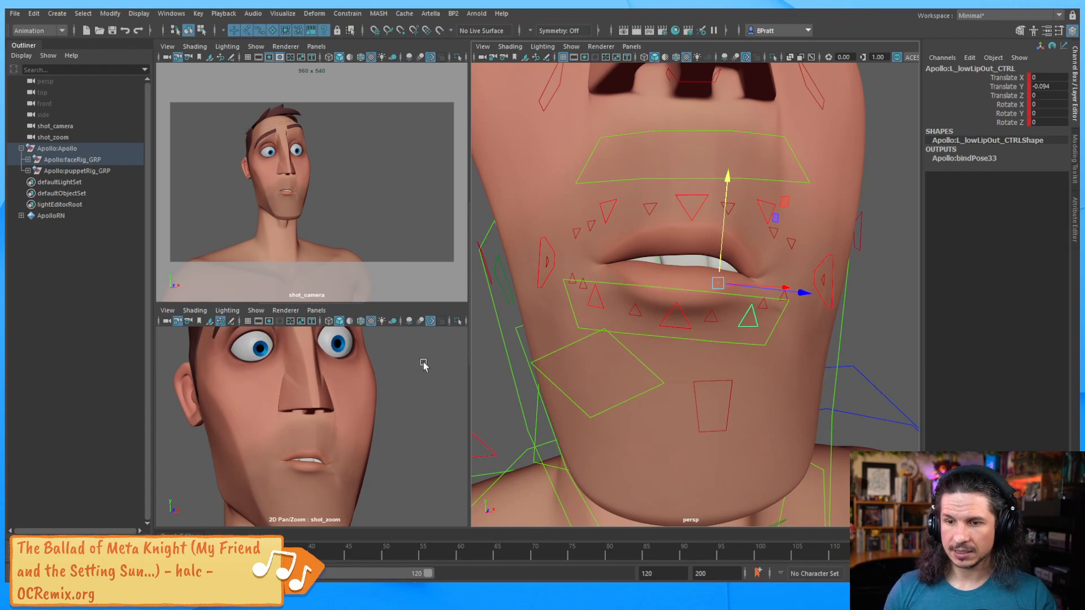
Raise both nostril controls together to a Translate Y of about 0.311.
{"action": "right_click_drag", "start_coordinate": [746, 231], "coordinate": [697, 243], "text": "alt"}
{"action": "left_click_drag", "start_coordinate": [697, 243], "coordinate": [680, 275], "text": "alt"}
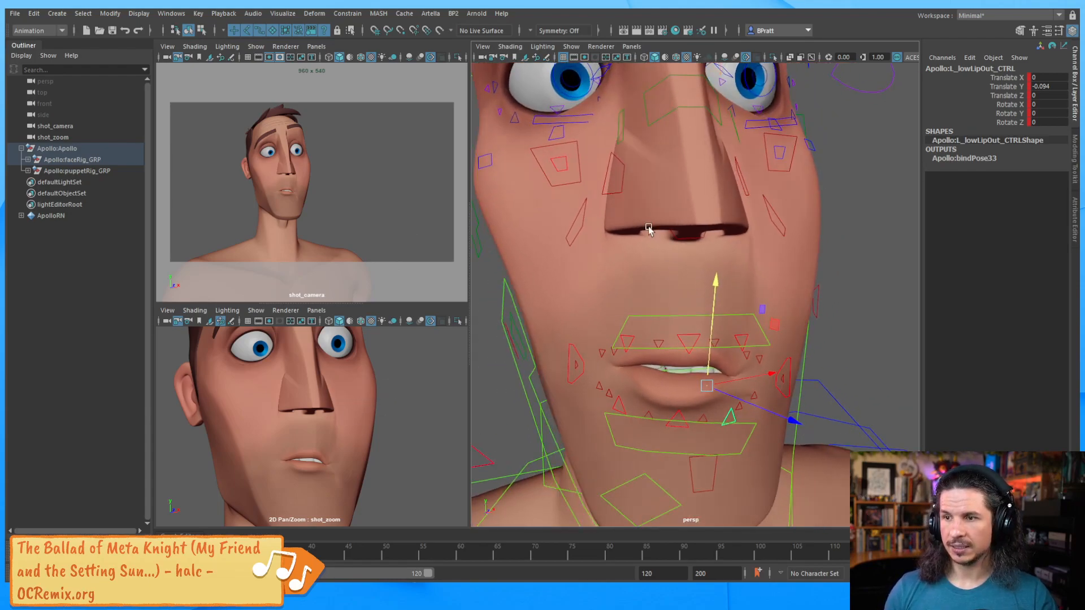
{"action": "left_click", "coordinate": [585, 219]}
{"action": "right_click_drag", "start_coordinate": [747, 201], "coordinate": [626, 266], "text": "alt"}
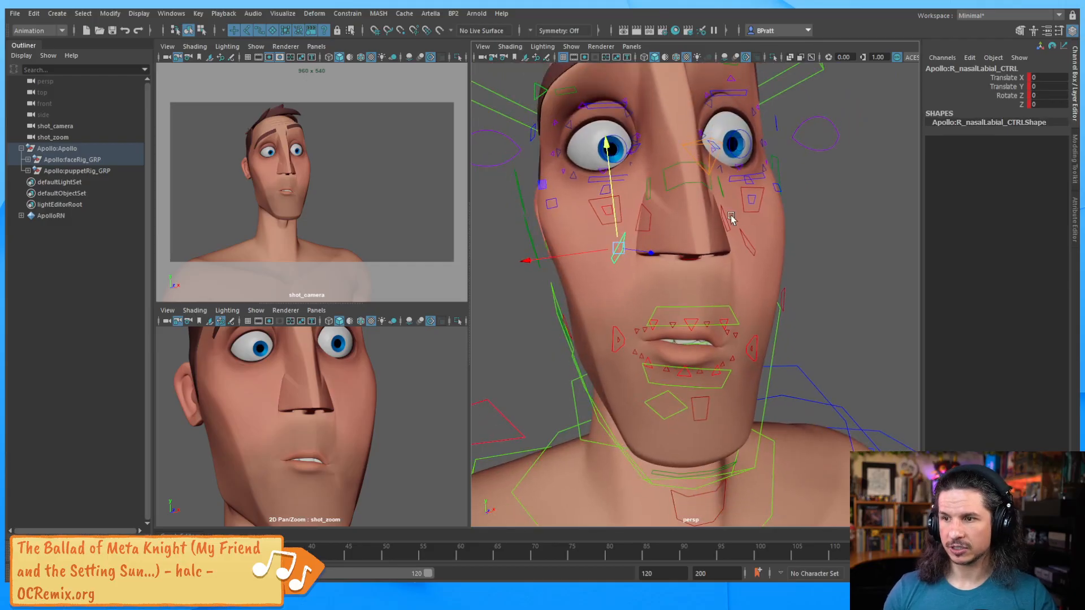
{"action": "left_click", "coordinate": [619, 249], "text": "shift"}
{"action": "left_click", "coordinate": [641, 216]}
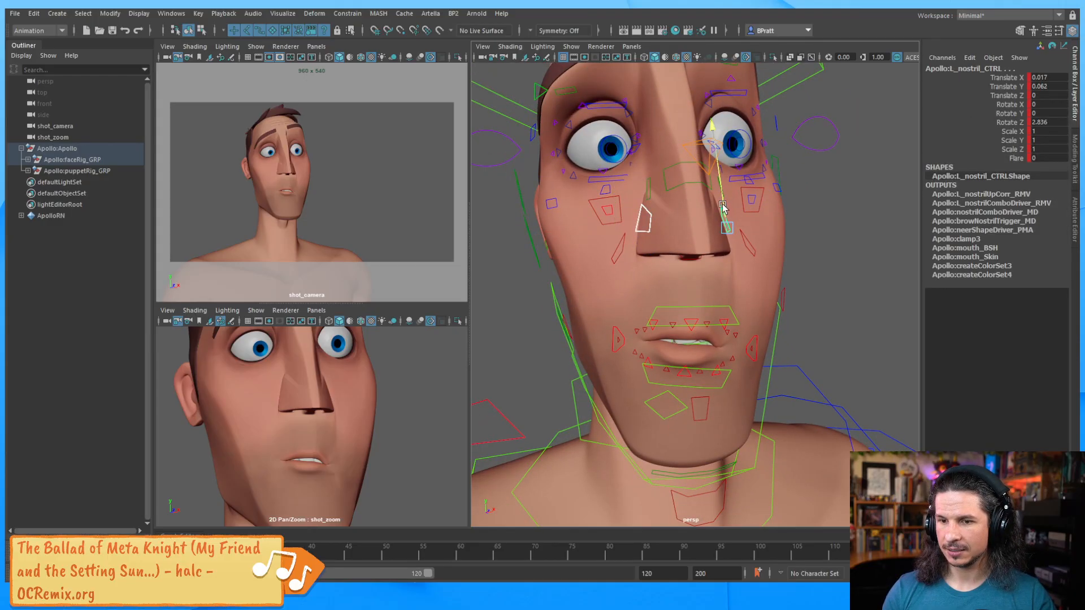
{"action": "mouse_move", "coordinate": [721, 192]}
{"action": "left_mouse_down"}
{"action": "mouse_move", "coordinate": [724, 205]}
{"action": "mouse_move", "coordinate": [722, 189]}
{"action": "left_mouse_up"}
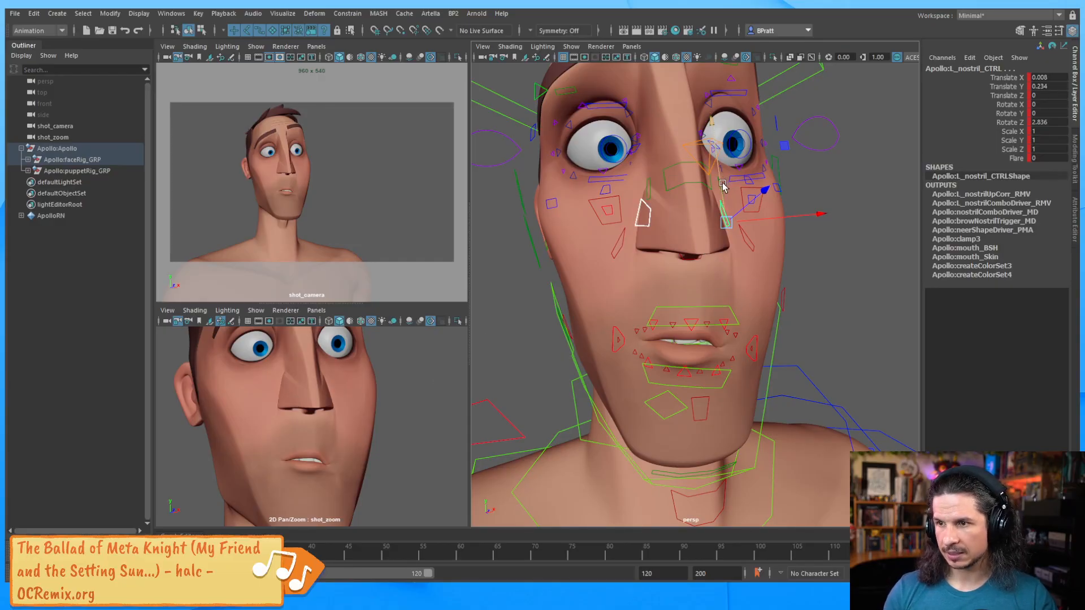
{"action": "left_click_drag", "start_coordinate": [722, 182], "coordinate": [722, 177]}
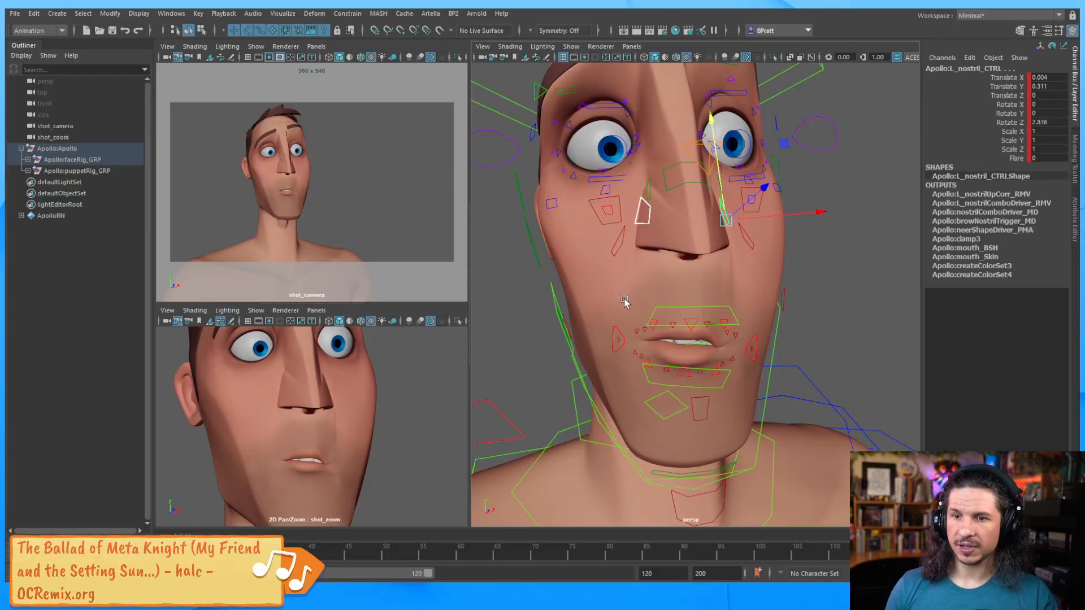
Select all of the character's face and body rig controls.
{"action": "scroll", "coordinate": [667, 285], "scroll_direction": "down", "scroll_amount": 3}
{"action": "left_click_drag", "start_coordinate": [668, 281], "coordinate": [627, 293], "text": "alt"}
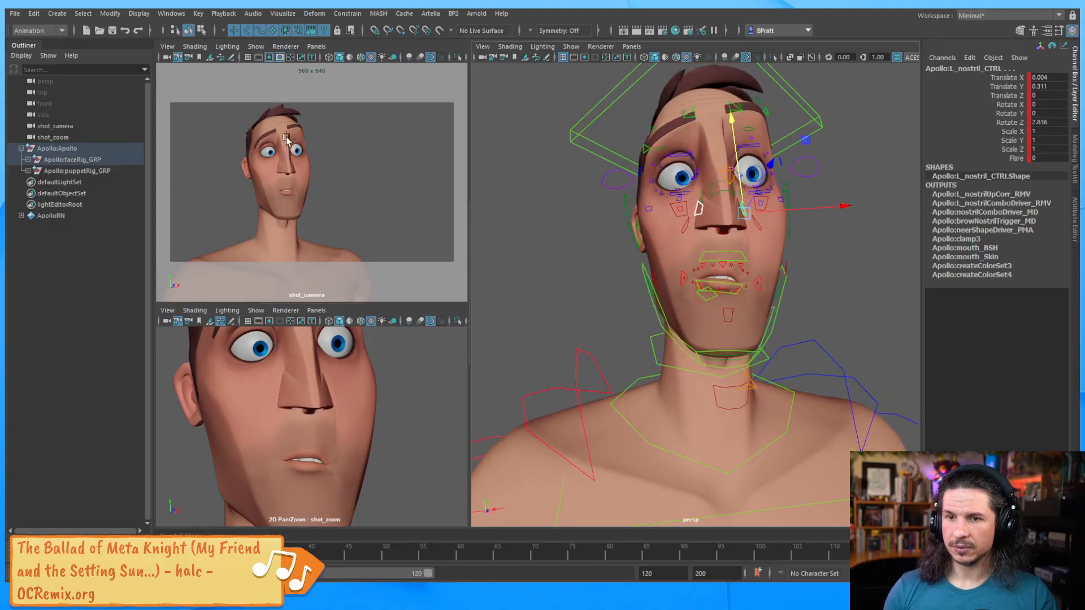
{"action": "key", "text": "a"}
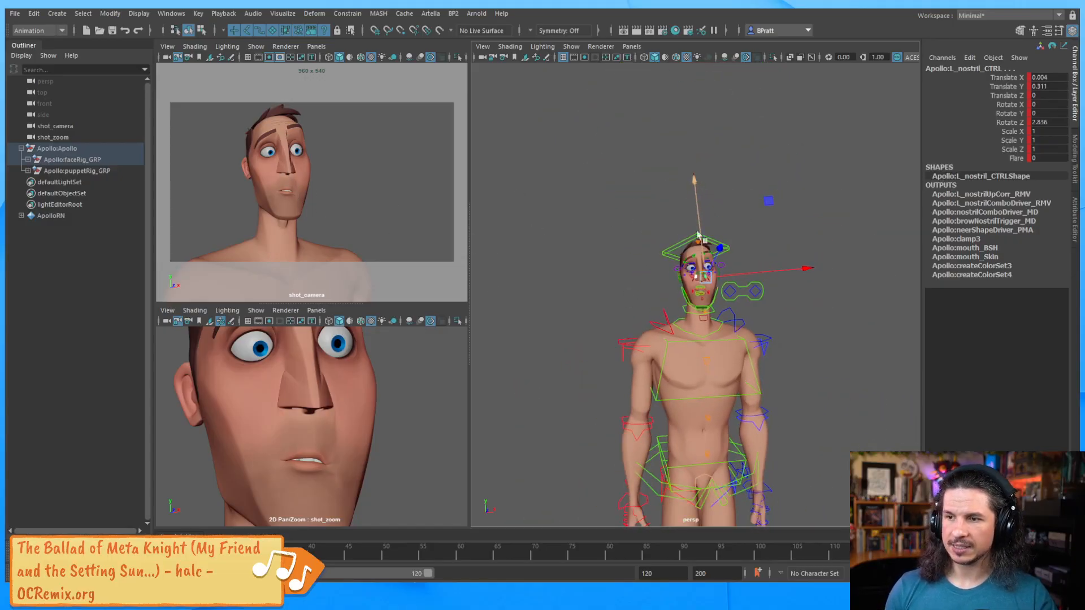
{"action": "left_click_drag", "start_coordinate": [859, 198], "coordinate": [576, 446]}
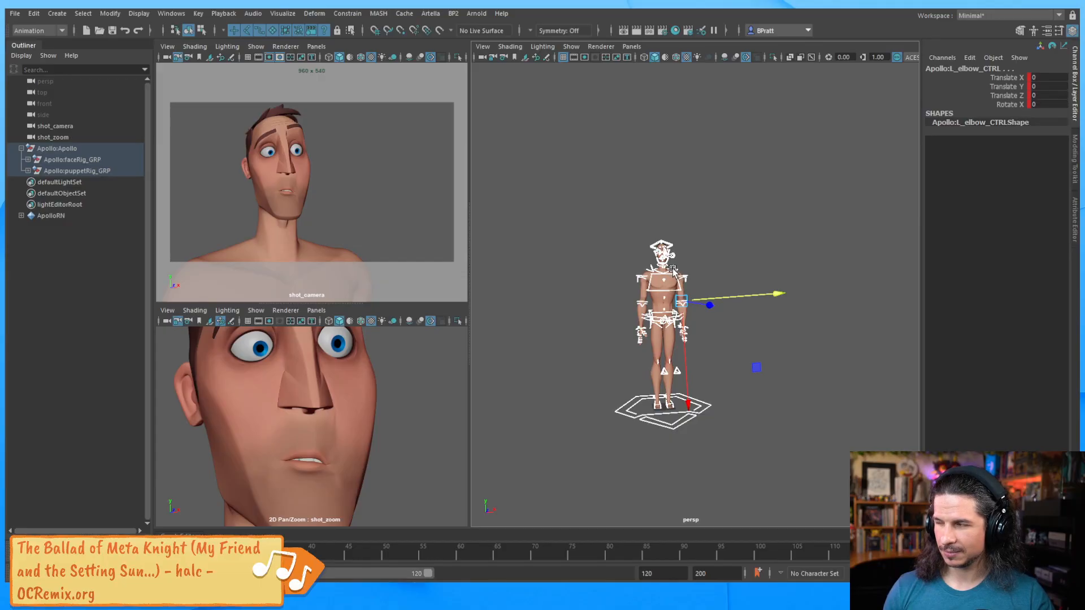
Examine the character's facial pose from the front, side and three-quarter angles.
{"action": "scroll", "coordinate": [722, 257], "scroll_direction": "up", "scroll_amount": 8}
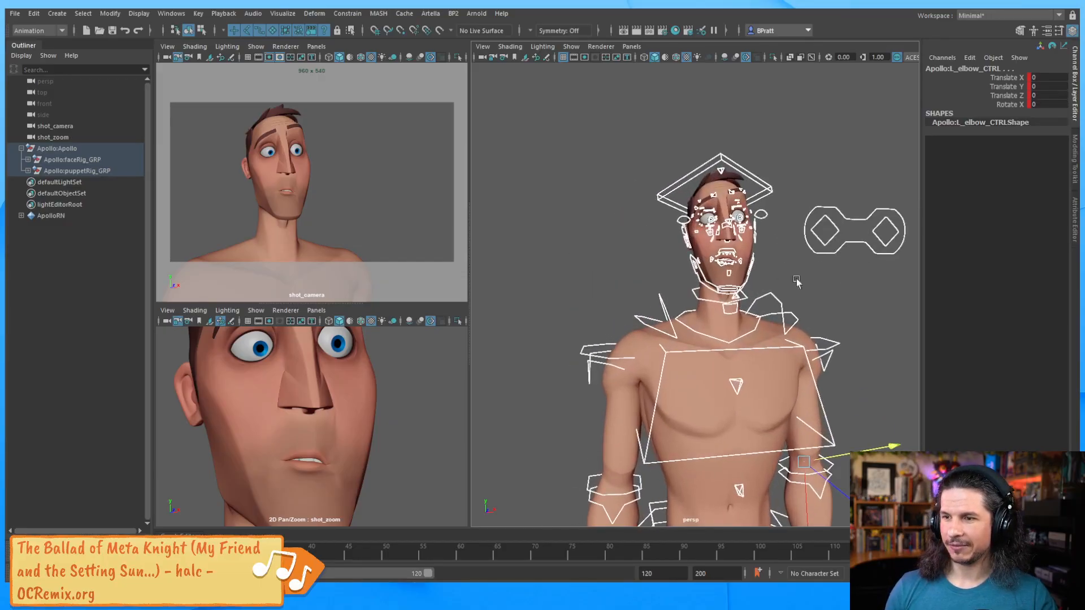
{"action": "left_click_drag", "start_coordinate": [665, 312], "coordinate": [718, 277], "text": "alt"}
{"action": "middle_click_drag", "start_coordinate": [717, 277], "coordinate": [676, 310], "text": "alt"}
{"action": "right_click_drag", "start_coordinate": [675, 310], "coordinate": [794, 282], "text": "alt"}
{"action": "left_click_drag", "start_coordinate": [699, 297], "coordinate": [704, 271], "text": "alt"}
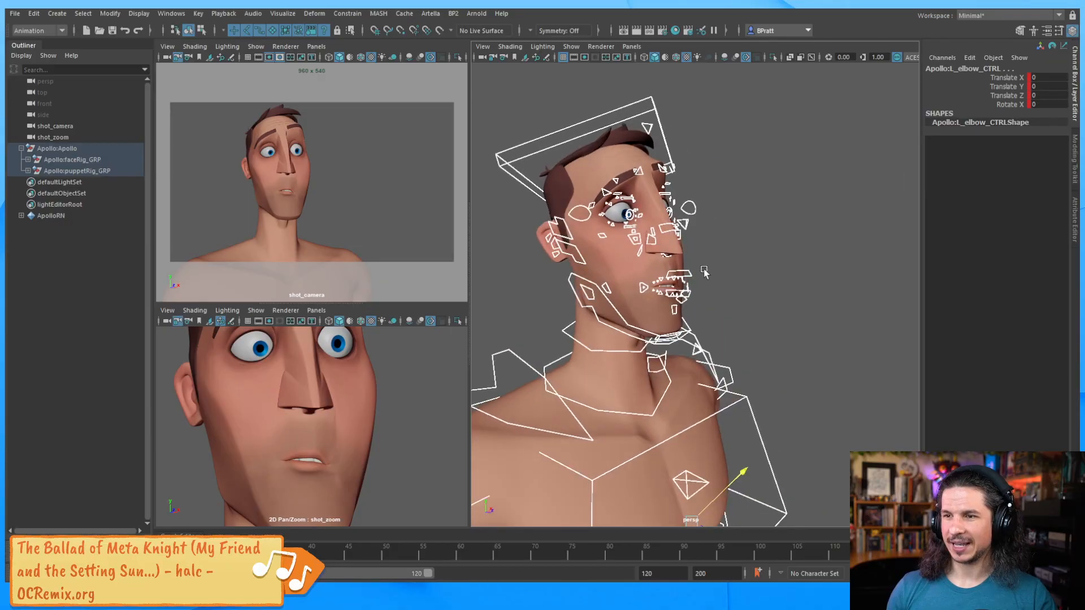
{"action": "middle_click_drag", "start_coordinate": [672, 255], "coordinate": [696, 276], "text": "alt"}
{"action": "right_click_drag", "start_coordinate": [696, 276], "coordinate": [767, 265], "text": "alt"}
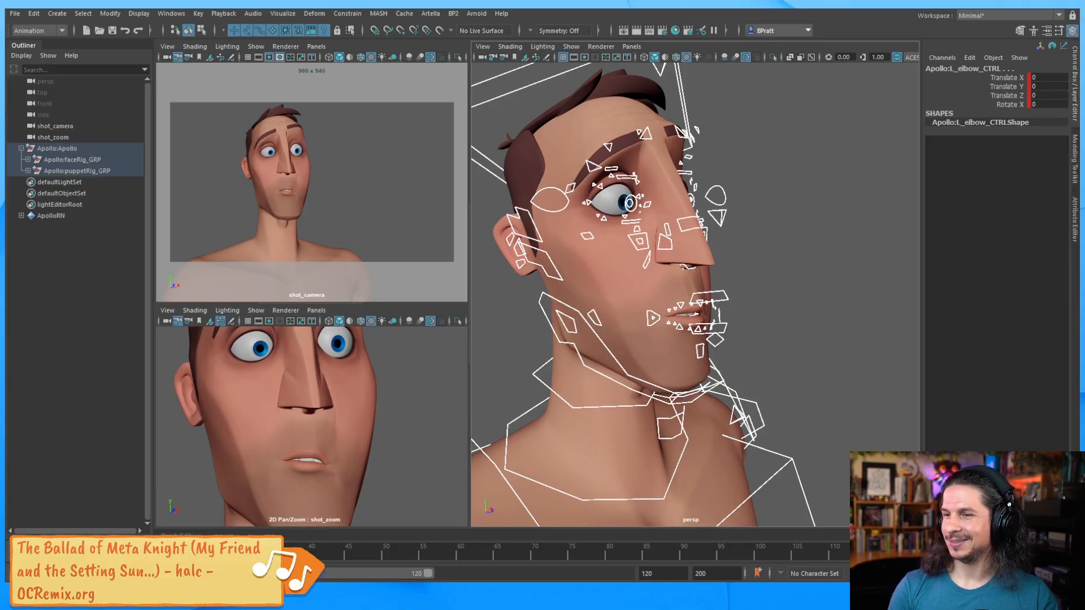
{"action": "left_click_drag", "start_coordinate": [709, 232], "coordinate": [613, 240], "text": "alt"}
{"action": "right_click_drag", "start_coordinate": [613, 240], "coordinate": [742, 259], "text": "alt"}
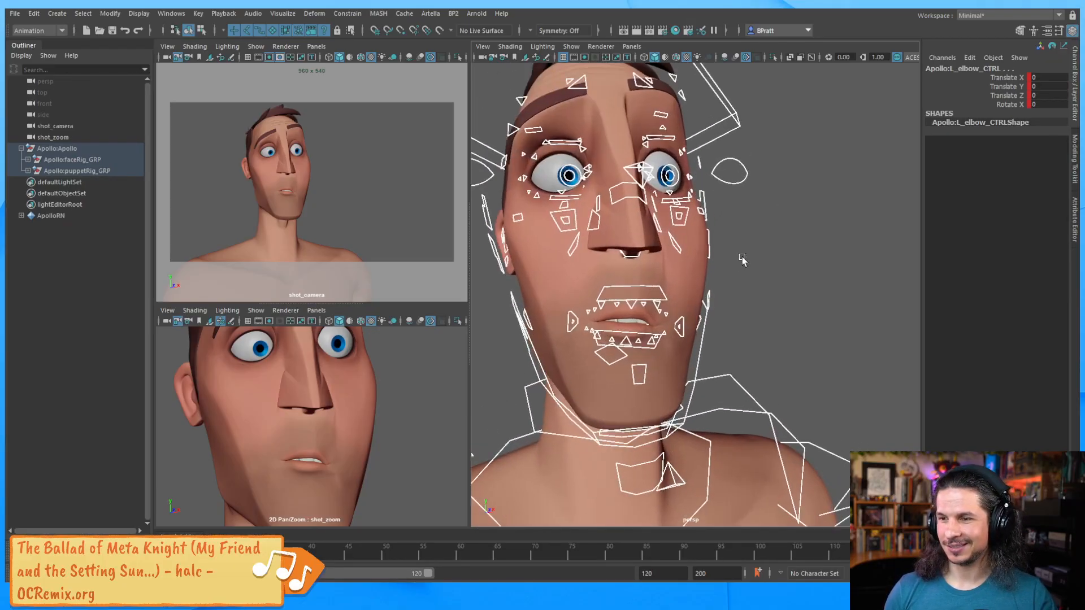
{"action": "left_click_drag", "start_coordinate": [742, 259], "coordinate": [690, 314], "text": "alt"}
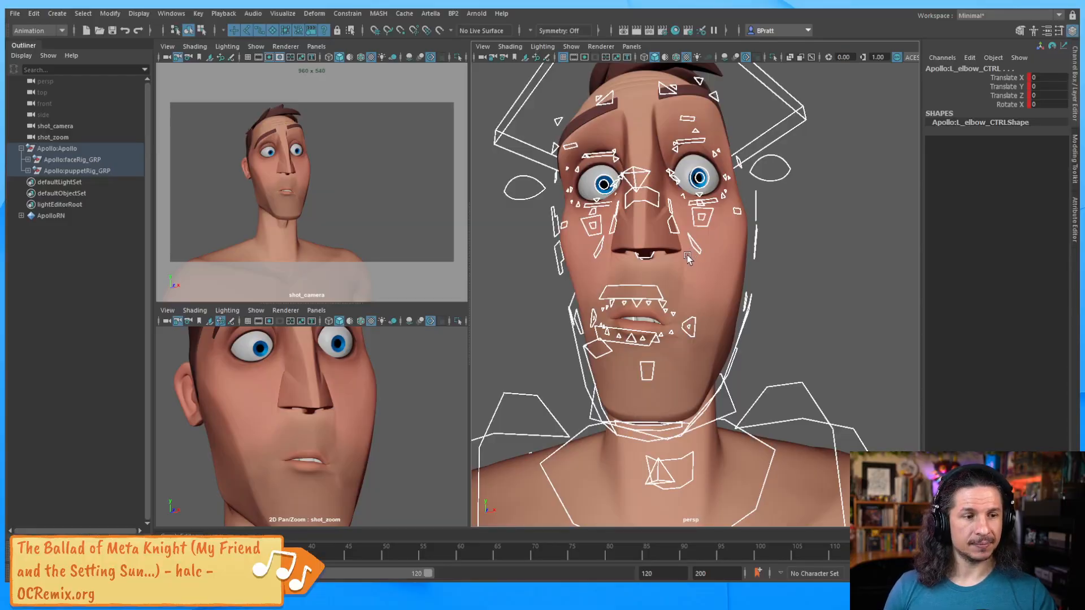
Raise the character's right upper eyelid control to a Translate Y of about 0.884.
{"action": "right_click_drag", "start_coordinate": [757, 229], "coordinate": [672, 255], "text": "alt"}
{"action": "left_click_drag", "start_coordinate": [672, 254], "coordinate": [753, 242], "text": "alt"}
{"action": "right_click_drag", "start_coordinate": [650, 247], "coordinate": [727, 244], "text": "alt"}
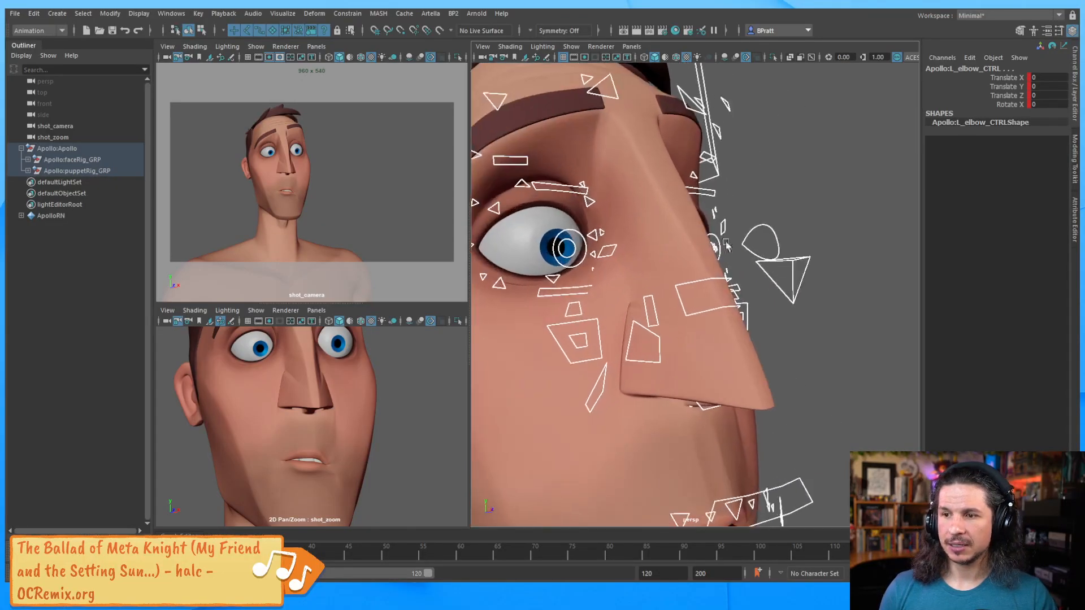
{"action": "left_click", "coordinate": [559, 188]}
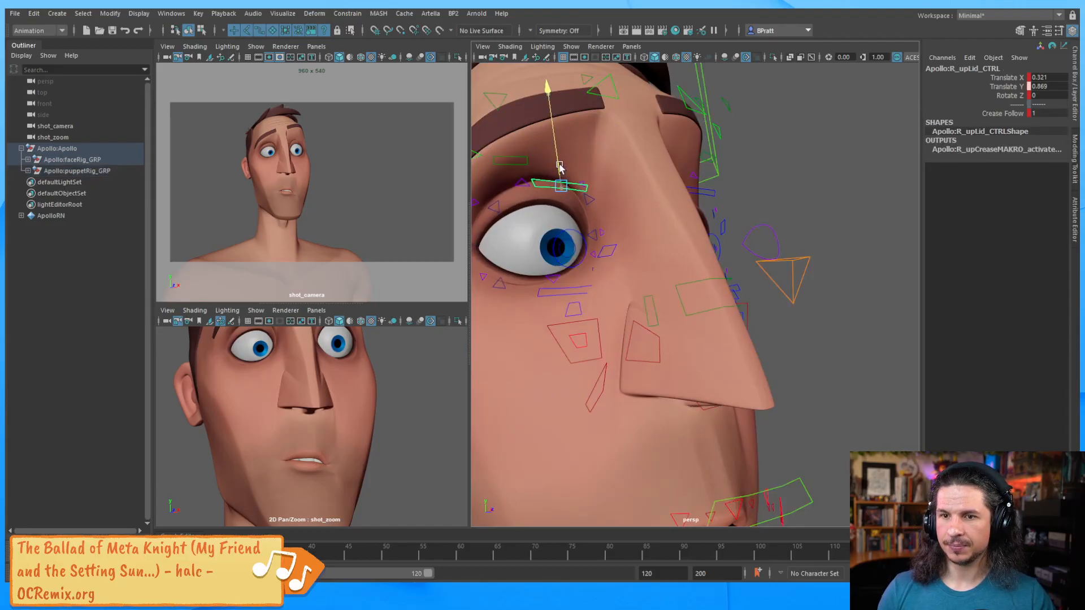
{"action": "left_click_drag", "start_coordinate": [559, 167], "coordinate": [560, 142]}
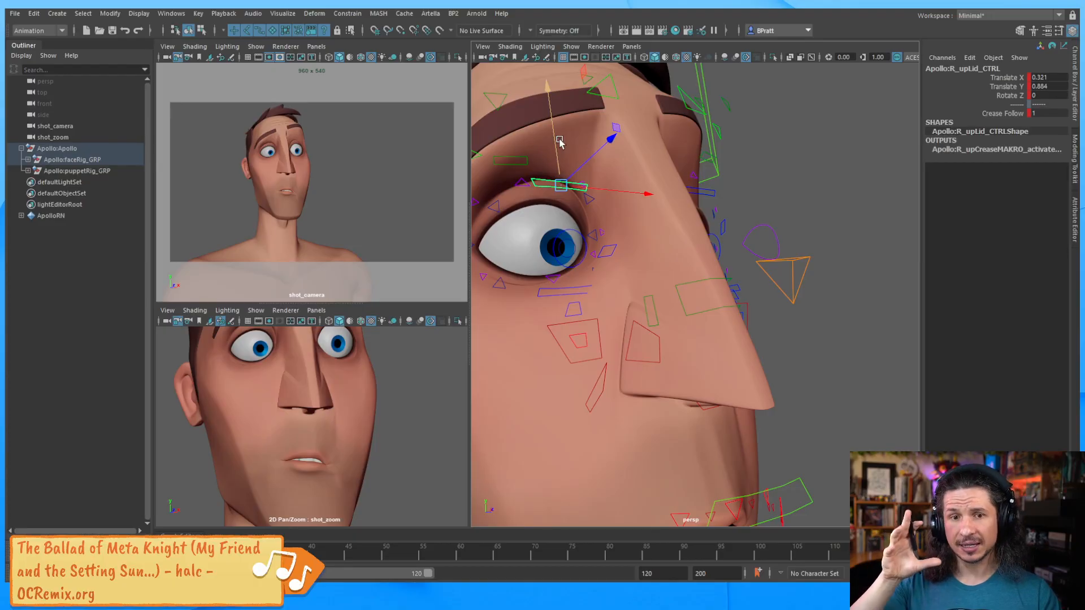
Shift the left eye's individual aim control inward to a Translate X of about -3.62.
{"action": "right_click_drag", "start_coordinate": [780, 235], "coordinate": [684, 225], "text": "alt"}
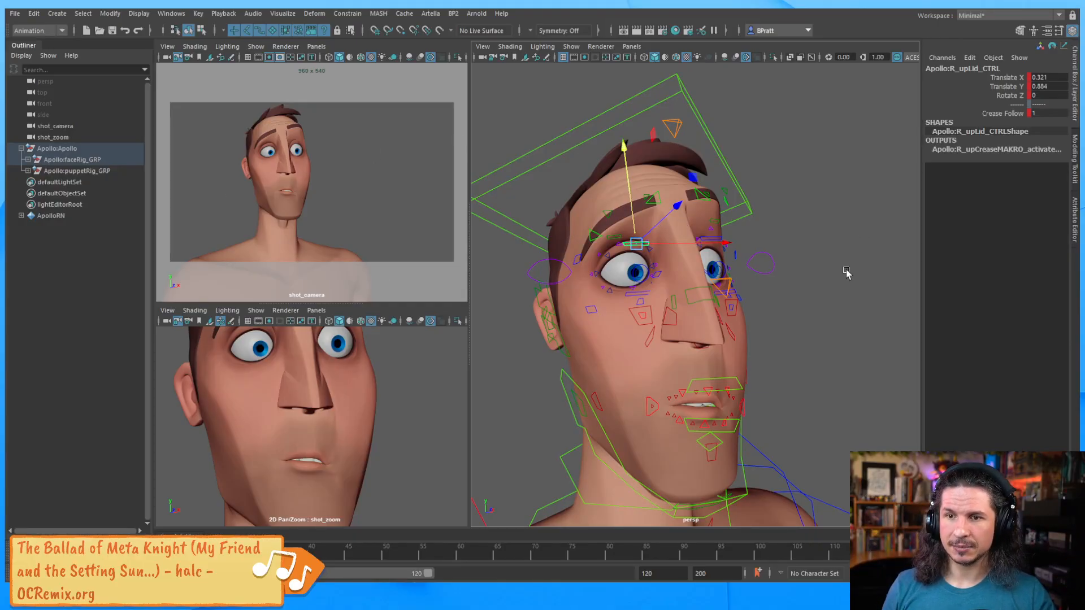
{"action": "right_click_drag", "start_coordinate": [847, 273], "coordinate": [802, 270], "text": "alt"}
{"action": "left_click_drag", "start_coordinate": [802, 270], "coordinate": [745, 303], "text": "alt"}
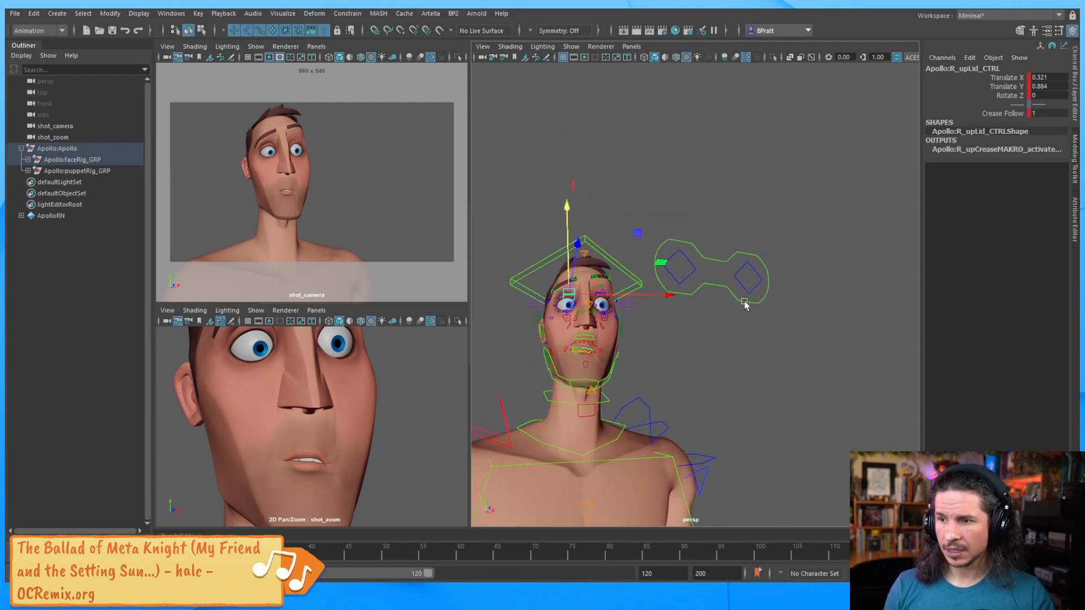
{"action": "left_click_drag", "start_coordinate": [684, 262], "coordinate": [760, 294]}
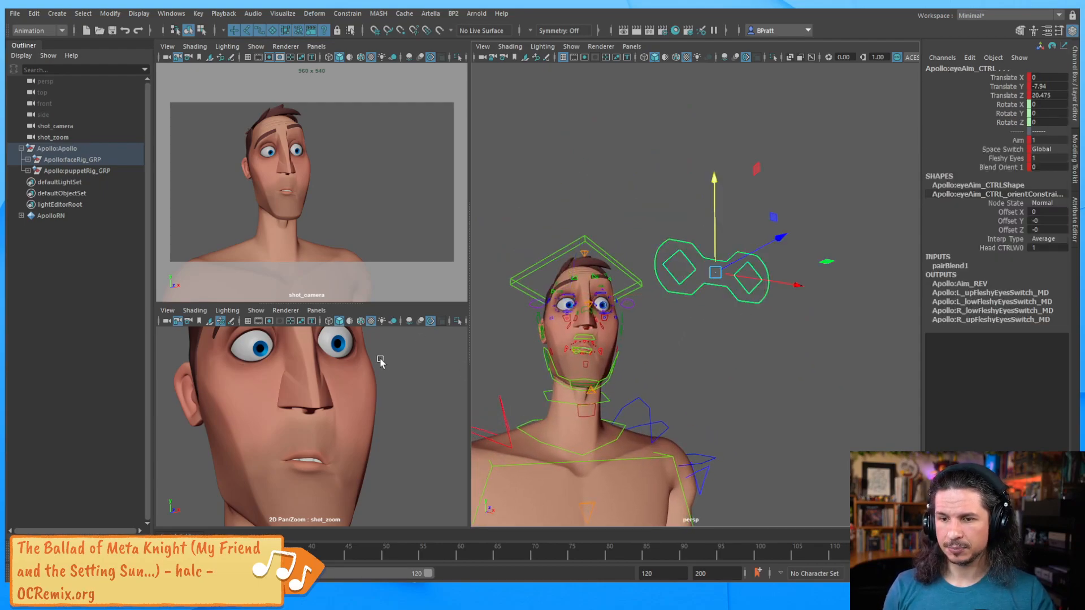
{"action": "left_click", "coordinate": [746, 281]}
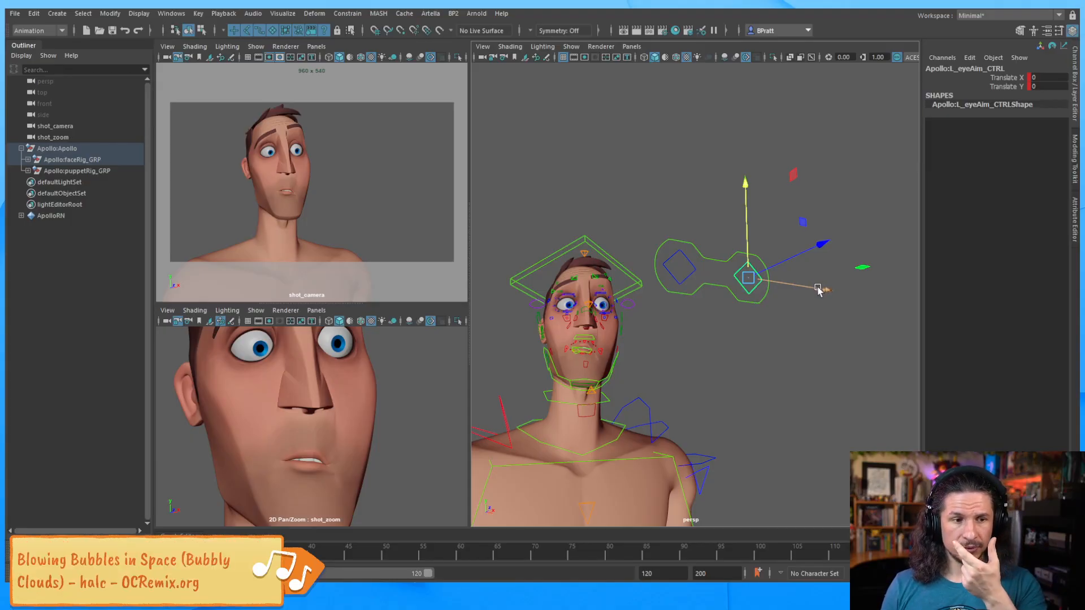
{"action": "left_click_drag", "start_coordinate": [822, 288], "coordinate": [797, 288]}
{"action": "key", "text": "ctrl+z"}
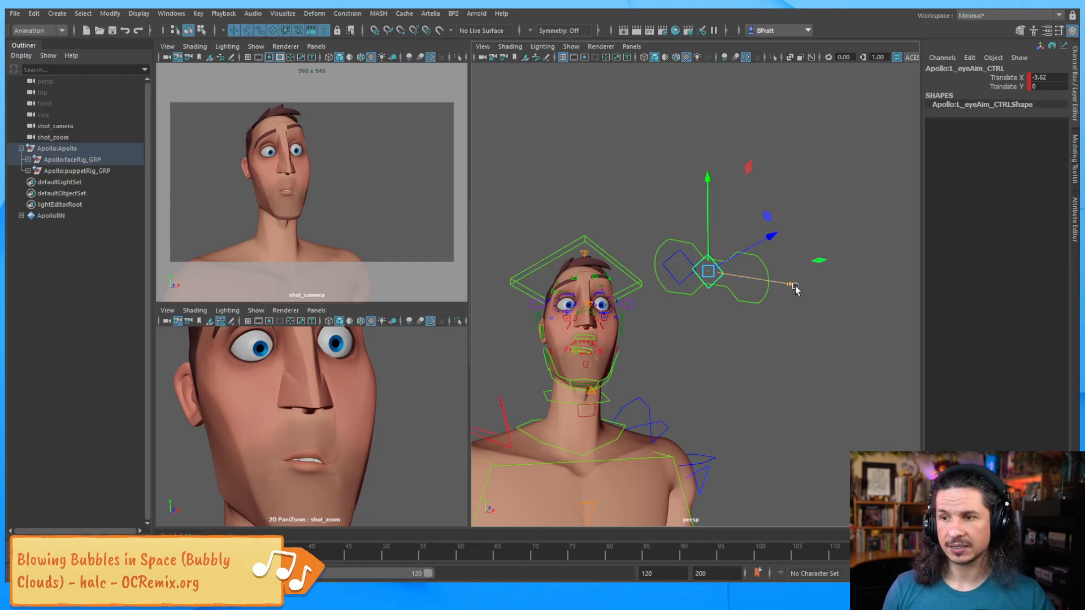
Try different sideways positions for the right and left eye-aim controls, and undo those moves.
{"action": "left_click", "coordinate": [678, 267]}
{"action": "left_click_drag", "start_coordinate": [763, 280], "coordinate": [837, 291]}
{"action": "left_click", "coordinate": [709, 272]}
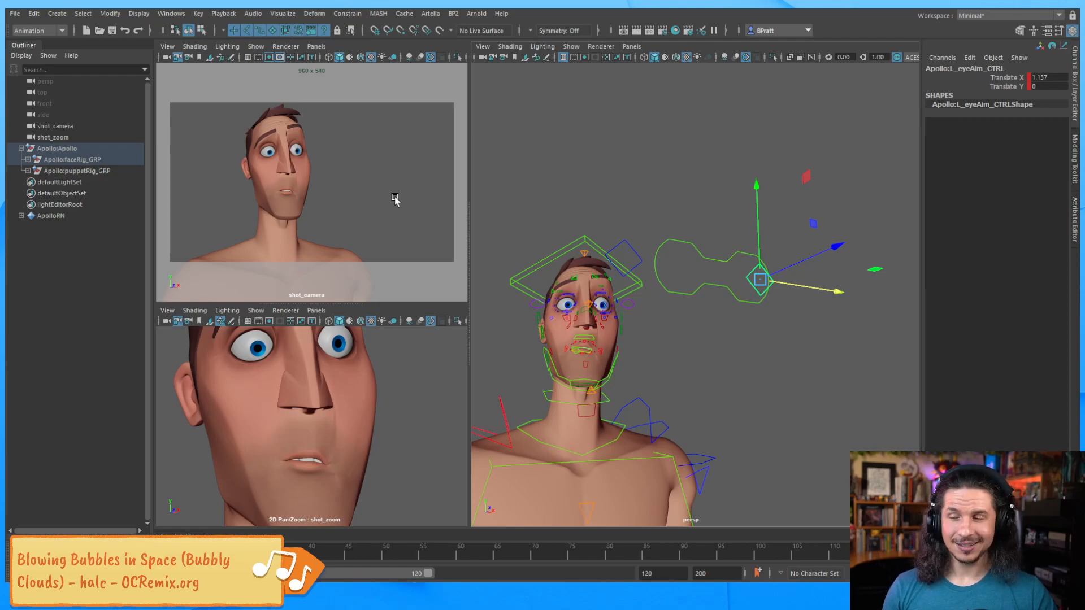
{"action": "key", "text": "ctrl+z"}
{"action": "key", "text": "ctrl+z"}
{"action": "key", "text": "ctrl+z"}
{"action": "key", "text": "ctrl+z"}
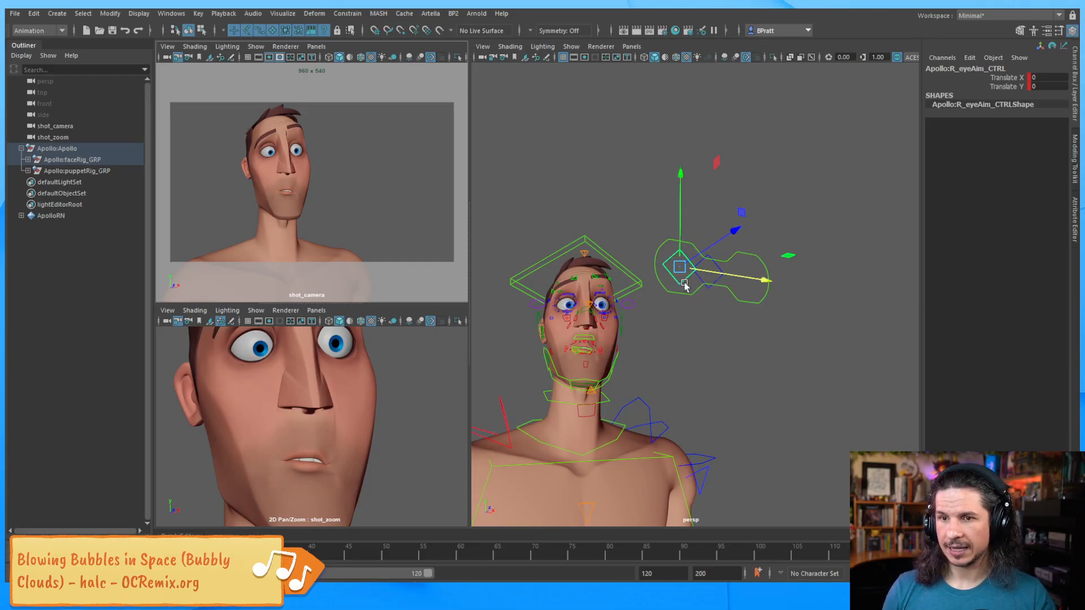
Try moving the right eye's aim control to a Translate X of about 6.044, and undo it.
{"action": "left_click", "coordinate": [723, 320]}
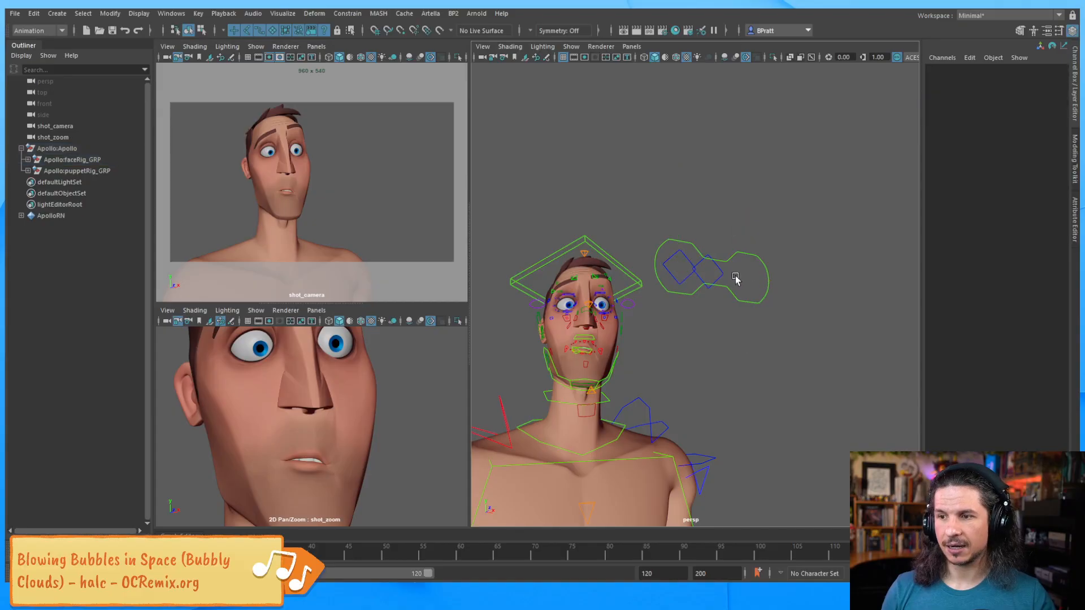
{"action": "left_click", "coordinate": [719, 273]}
{"action": "left_click", "coordinate": [671, 272]}
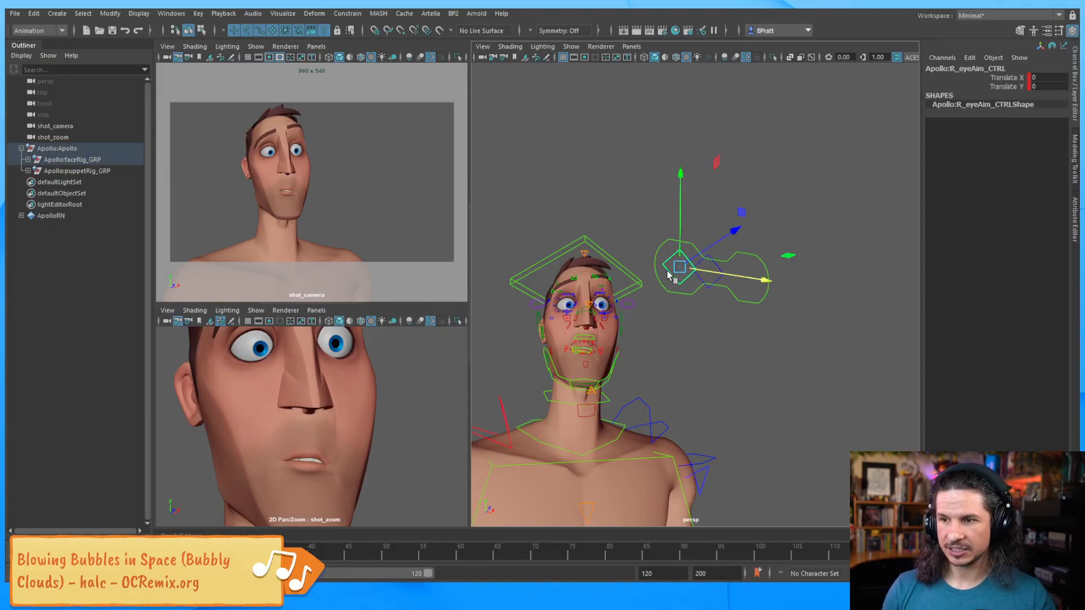
{"action": "left_click_drag", "start_coordinate": [751, 278], "coordinate": [812, 289]}
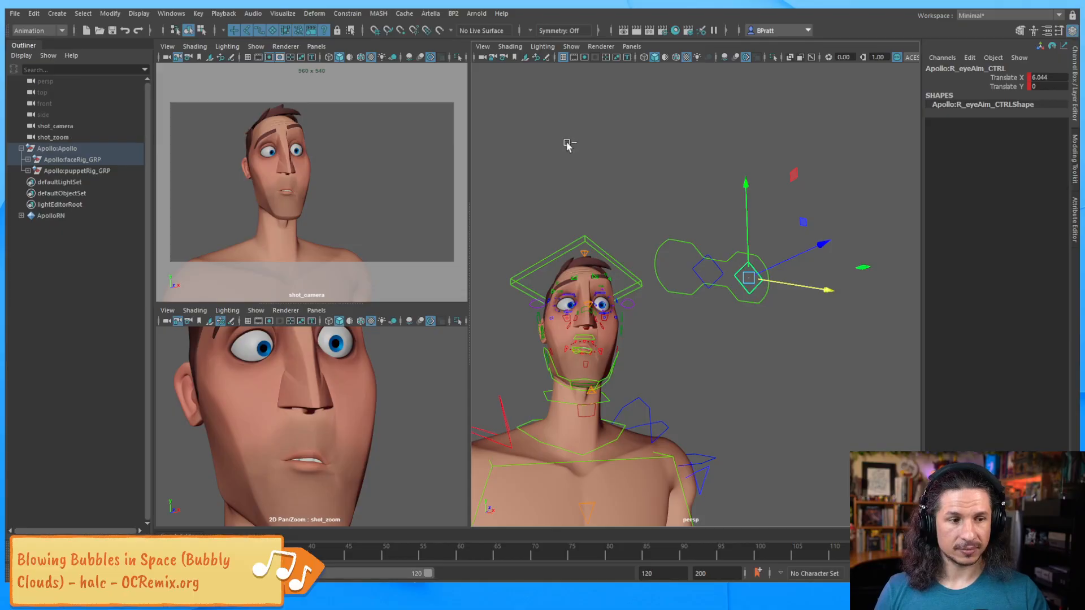
{"action": "key", "text": "ctrl+z"}
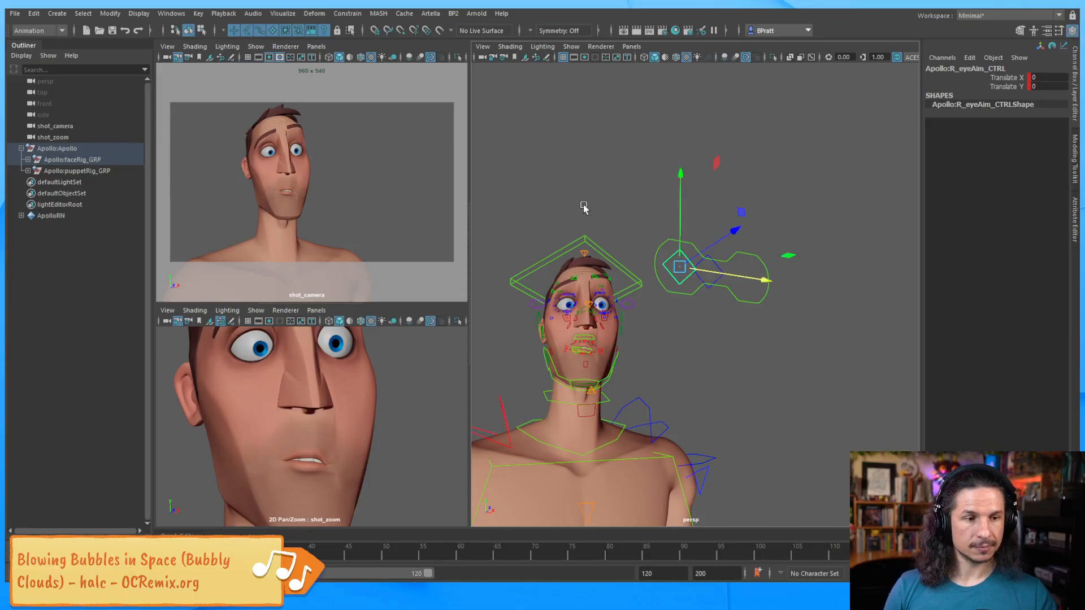
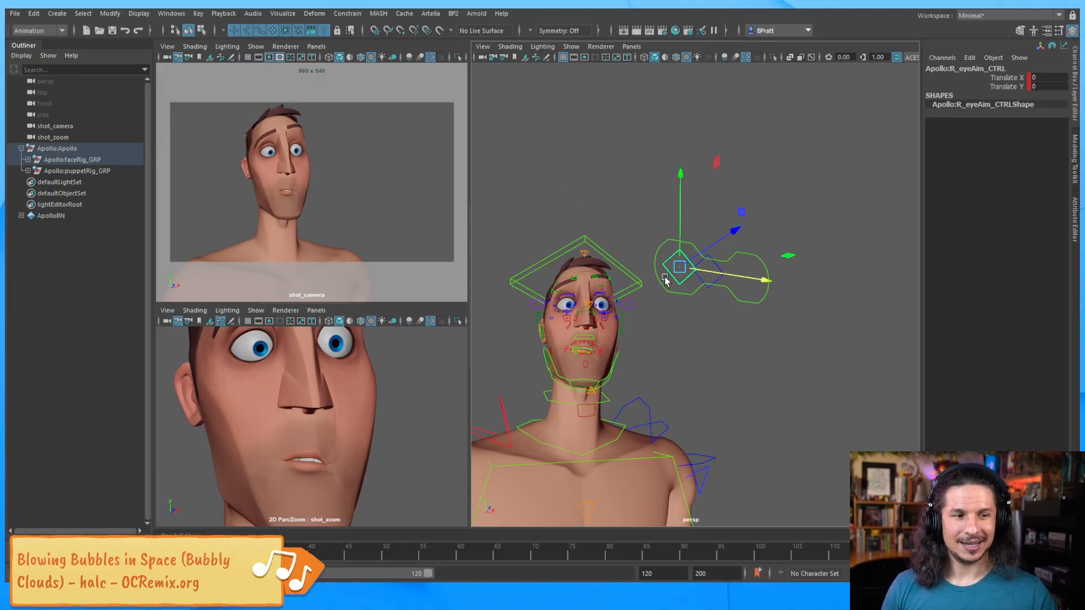
Tilt the head control to about -13.984 in Rotate X, -9.306 in Rotate Y and 5.882 in Rotate Z.
{"action": "mouse_move", "coordinate": [703, 334]}
{"action": "left_mouse_down", "text": "alt"}
{"action": "mouse_move", "coordinate": [712, 330]}
{"action": "mouse_move", "coordinate": [686, 319]}
{"action": "mouse_move", "coordinate": [710, 310]}
{"action": "mouse_move", "coordinate": [715, 349]}
{"action": "left_mouse_up", "text": "alt"}
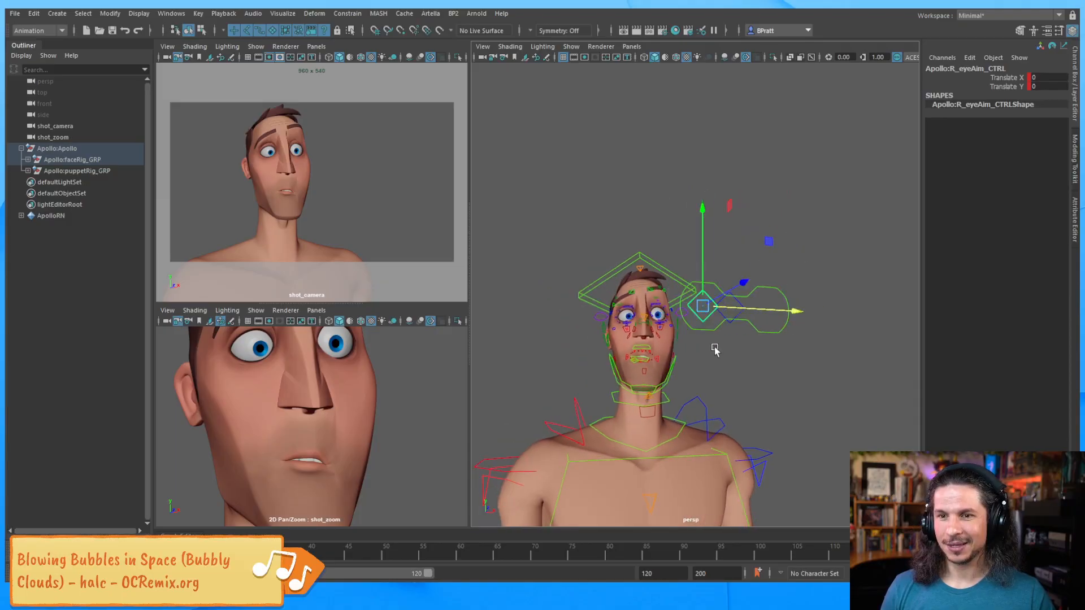
{"action": "middle_click_drag", "start_coordinate": [715, 350], "coordinate": [755, 338], "text": "alt"}
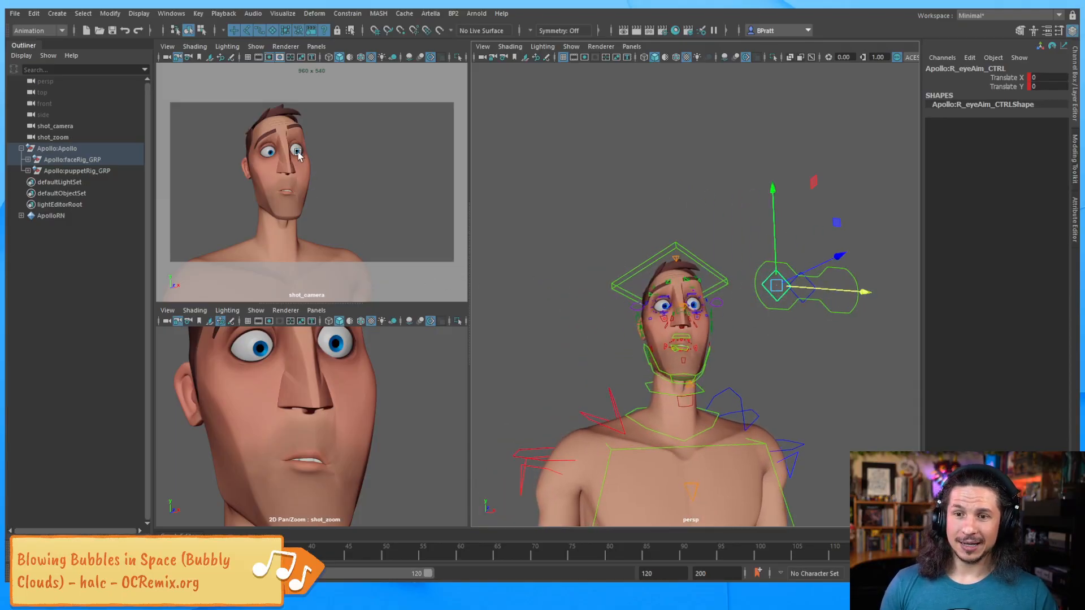
{"action": "left_click", "coordinate": [728, 282]}
{"action": "key", "text": "e"}
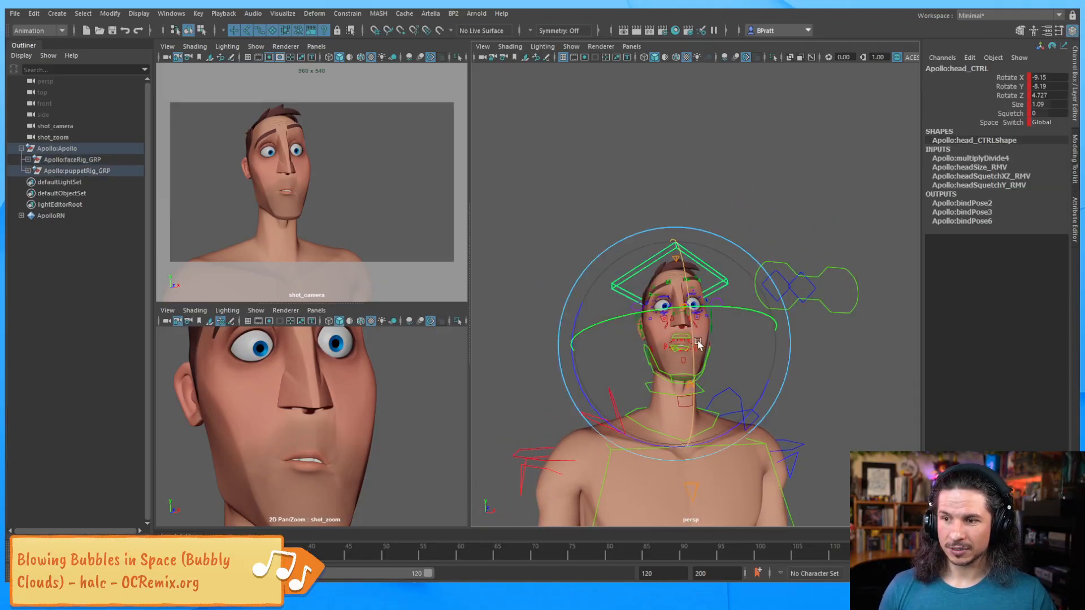
{"action": "left_click_drag", "start_coordinate": [722, 351], "coordinate": [720, 345]}
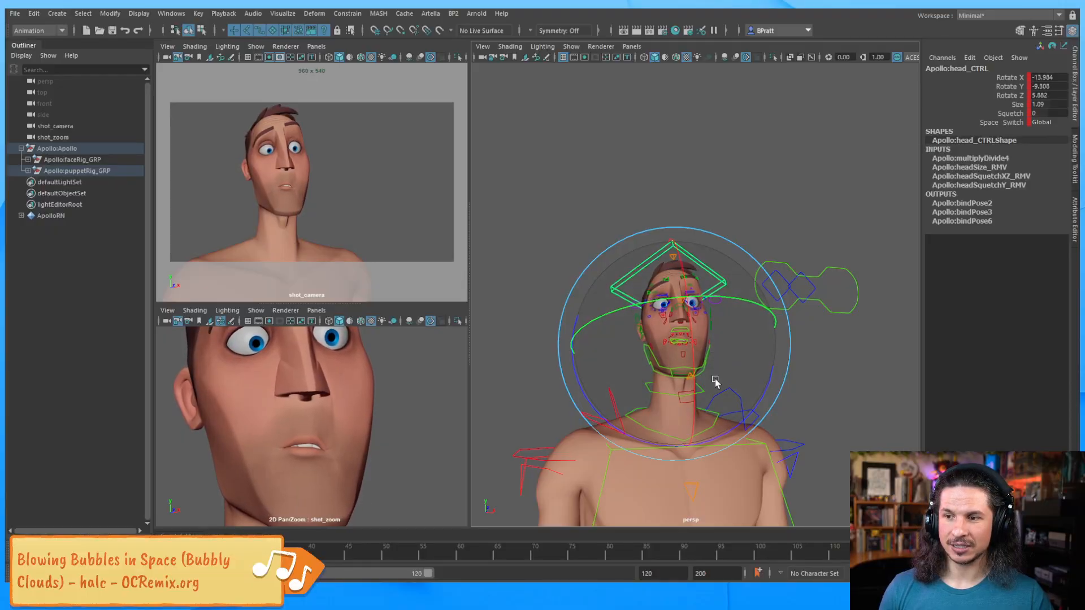
Bend the neck base control to a Rotate X of about 8.022.
{"action": "left_click_drag", "start_coordinate": [736, 425], "coordinate": [699, 402]}
{"action": "left_click", "coordinate": [883, 412]}
{"action": "left_click", "coordinate": [677, 425]}
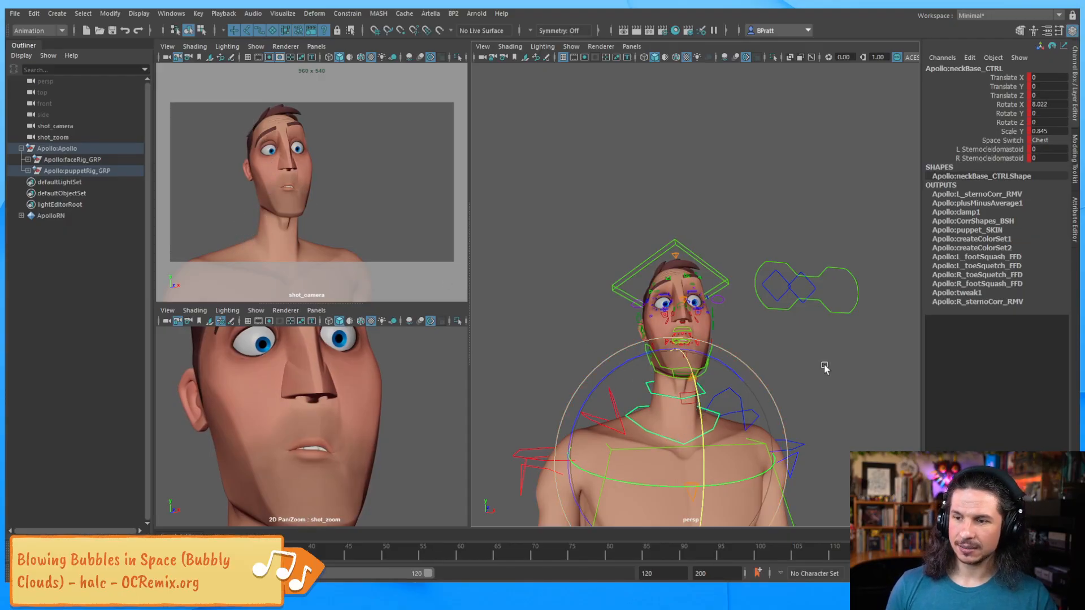
Push the neck IK bender control forward to a Translate Z of about 0.482.
{"action": "left_click_drag", "start_coordinate": [824, 368], "coordinate": [823, 388], "text": "alt"}
{"action": "left_click", "coordinate": [658, 386]}
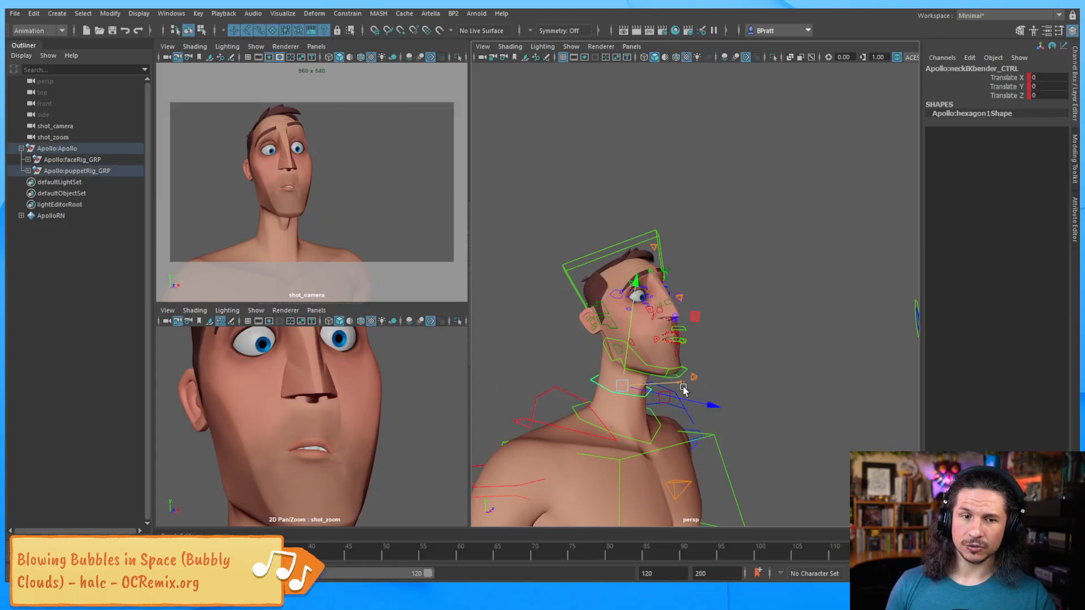
{"action": "left_click_drag", "start_coordinate": [712, 409], "coordinate": [715, 407]}
{"action": "middle_click_drag", "start_coordinate": [286, 206], "coordinate": [275, 212]}
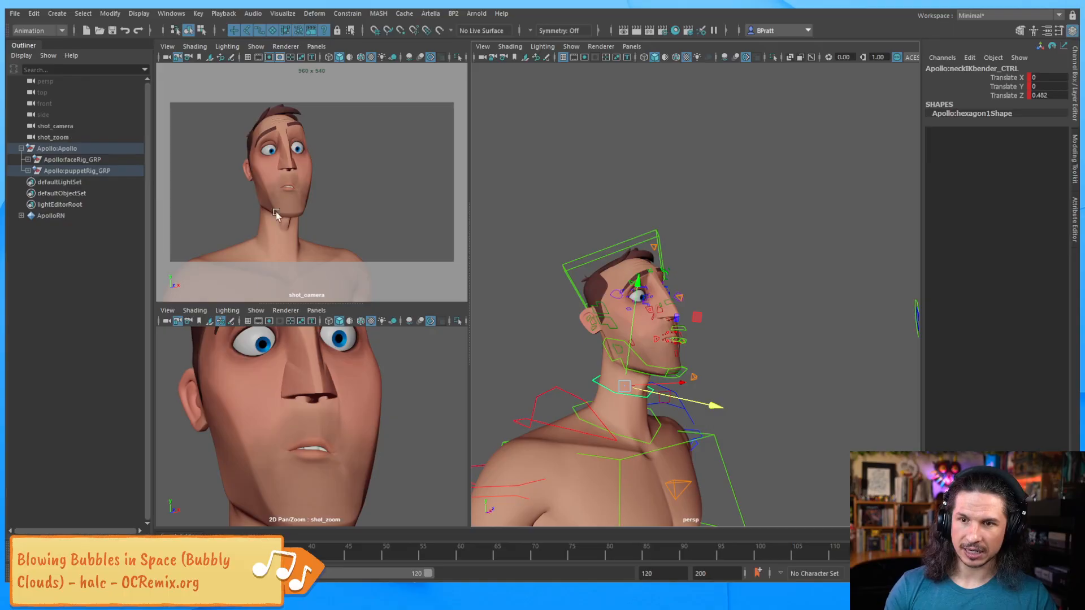
Move the top head squash-and-stretch control to about -0.431 in Translate X and -0.128 in Translate Z.
{"action": "left_click_drag", "start_coordinate": [749, 309], "coordinate": [690, 314], "text": "alt"}
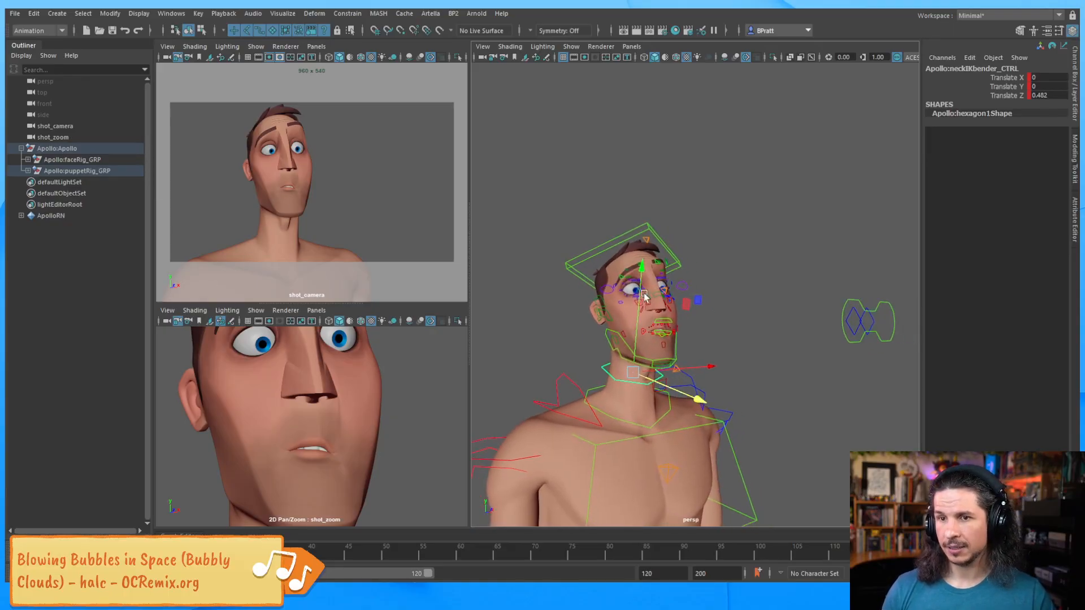
{"action": "right_click_drag", "start_coordinate": [690, 314], "coordinate": [736, 286], "text": "alt"}
{"action": "left_click_drag", "start_coordinate": [735, 288], "coordinate": [706, 286], "text": "alt"}
{"action": "right_click_drag", "start_coordinate": [728, 286], "coordinate": [826, 276], "text": "alt"}
{"action": "middle_click_drag", "start_coordinate": [746, 289], "coordinate": [758, 282], "text": "alt"}
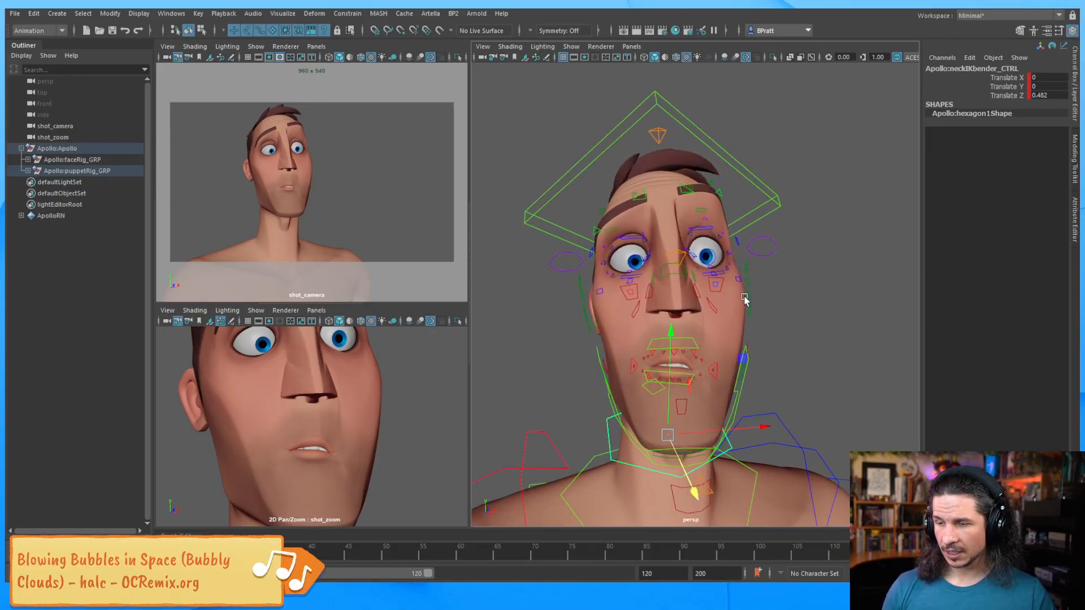
{"action": "left_click_drag", "start_coordinate": [744, 299], "coordinate": [681, 293], "text": "alt"}
{"action": "left_click", "coordinate": [681, 180]}
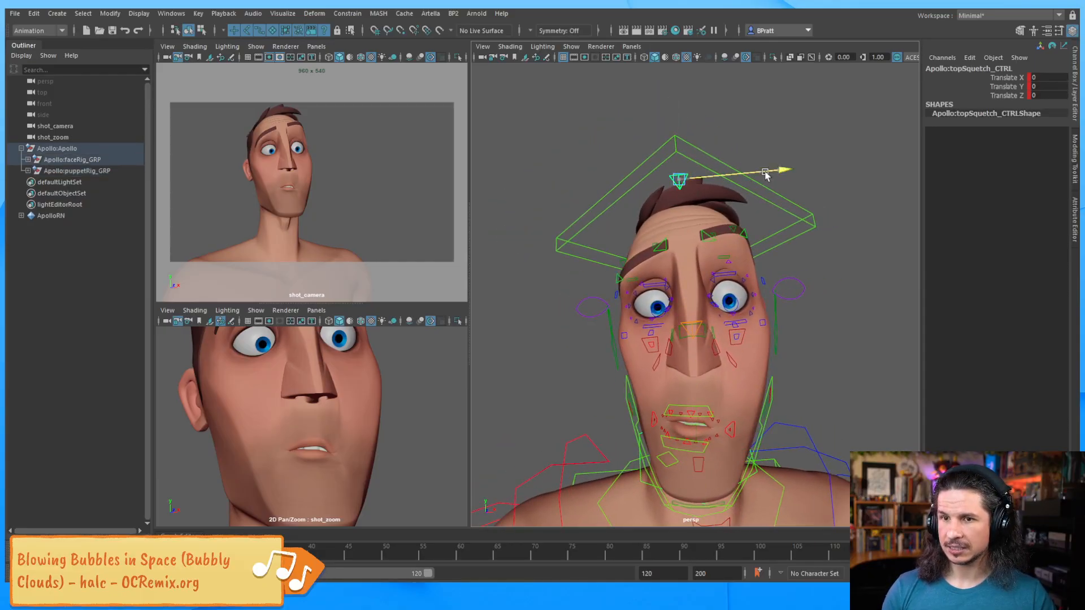
{"action": "left_click_drag", "start_coordinate": [765, 176], "coordinate": [796, 218]}
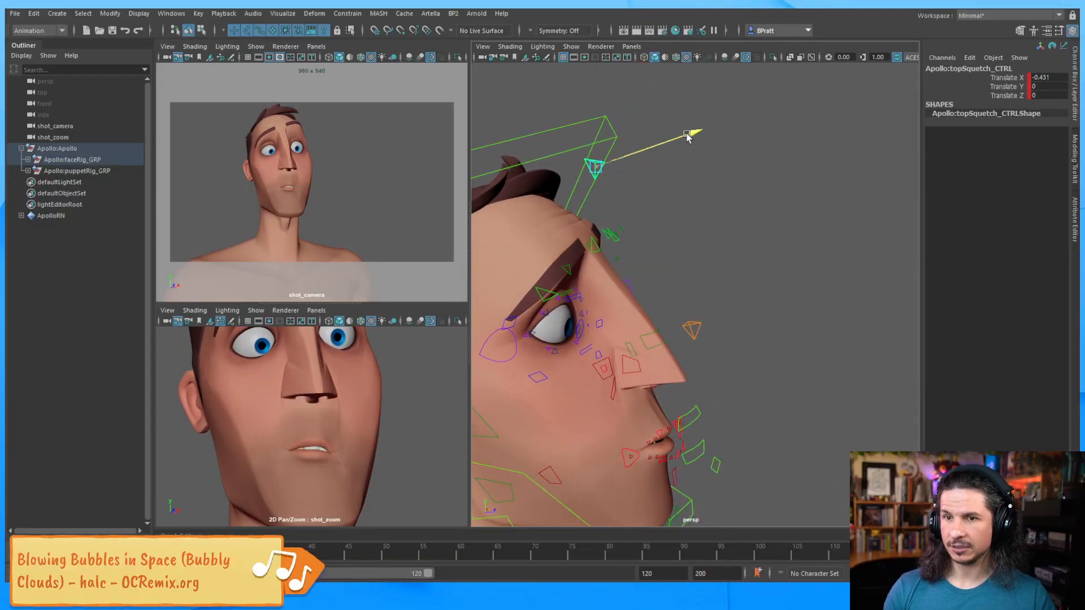
{"action": "left_click_drag", "start_coordinate": [687, 137], "coordinate": [684, 140]}
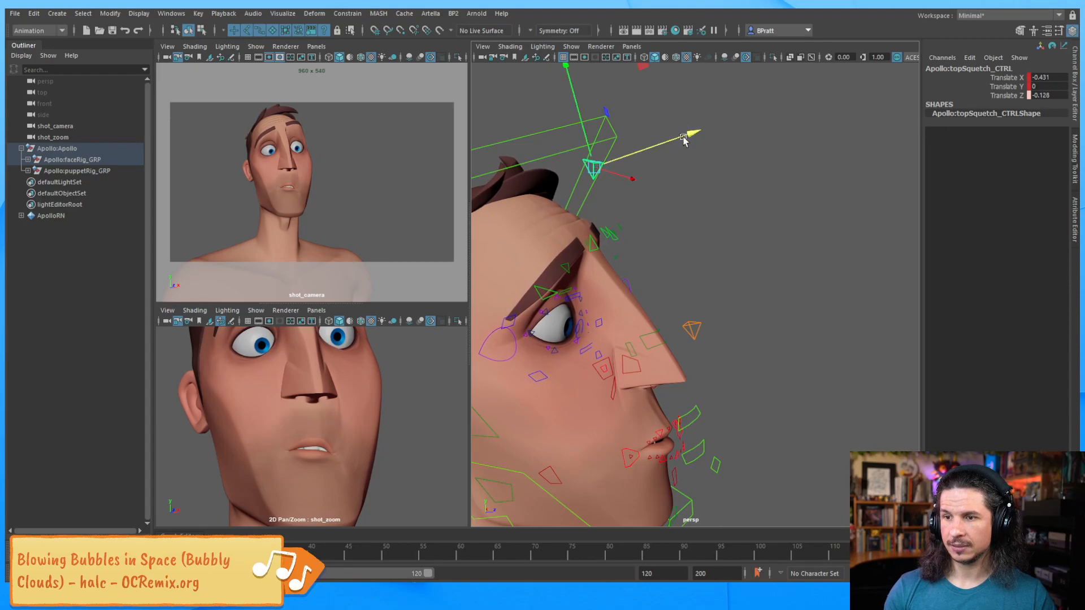
Nudge the middle head squash-and-stretch control in front of the nose slightly to refine the face shape.
{"action": "right_click_drag", "start_coordinate": [783, 244], "coordinate": [672, 313], "text": "alt"}
{"action": "middle_click_drag", "start_coordinate": [673, 313], "coordinate": [710, 256], "text": "alt"}
{"action": "left_click", "coordinate": [690, 275]}
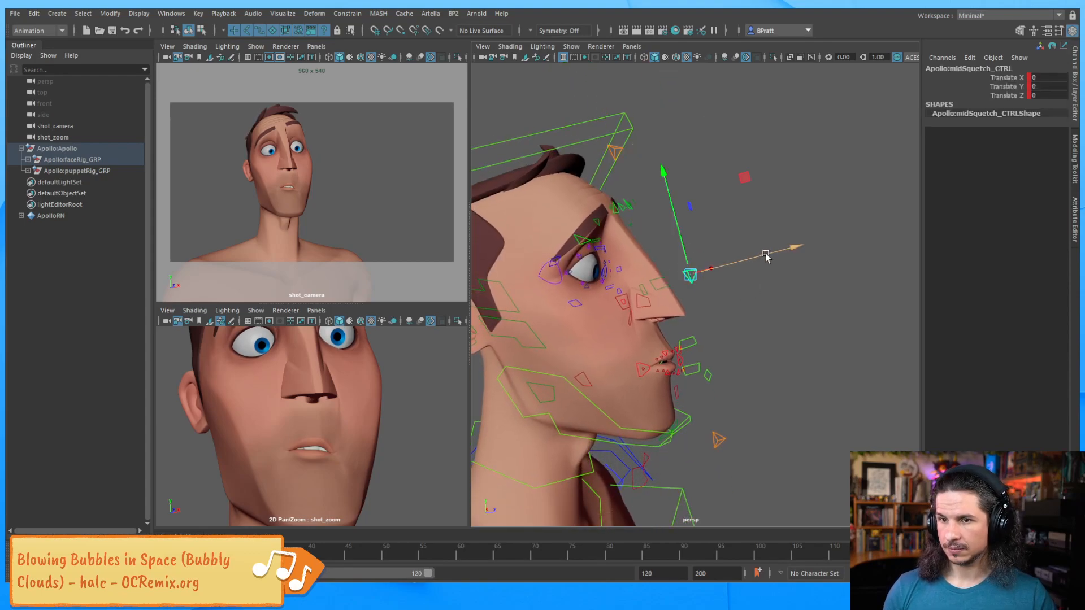
{"action": "left_click_drag", "start_coordinate": [765, 256], "coordinate": [762, 256]}
{"action": "left_click_drag", "start_coordinate": [759, 276], "coordinate": [669, 277], "text": "alt"}
{"action": "left_click_drag", "start_coordinate": [791, 267], "coordinate": [793, 265]}
Pull the bottom head squash-and-stretch control to about -0.645 in Translate Y and -0.426 in Translate Z.
{"action": "left_click_drag", "start_coordinate": [804, 343], "coordinate": [818, 443], "text": "alt"}
{"action": "left_click", "coordinate": [713, 450]}
{"action": "left_click_drag", "start_coordinate": [768, 350], "coordinate": [550, 301], "text": "alt"}
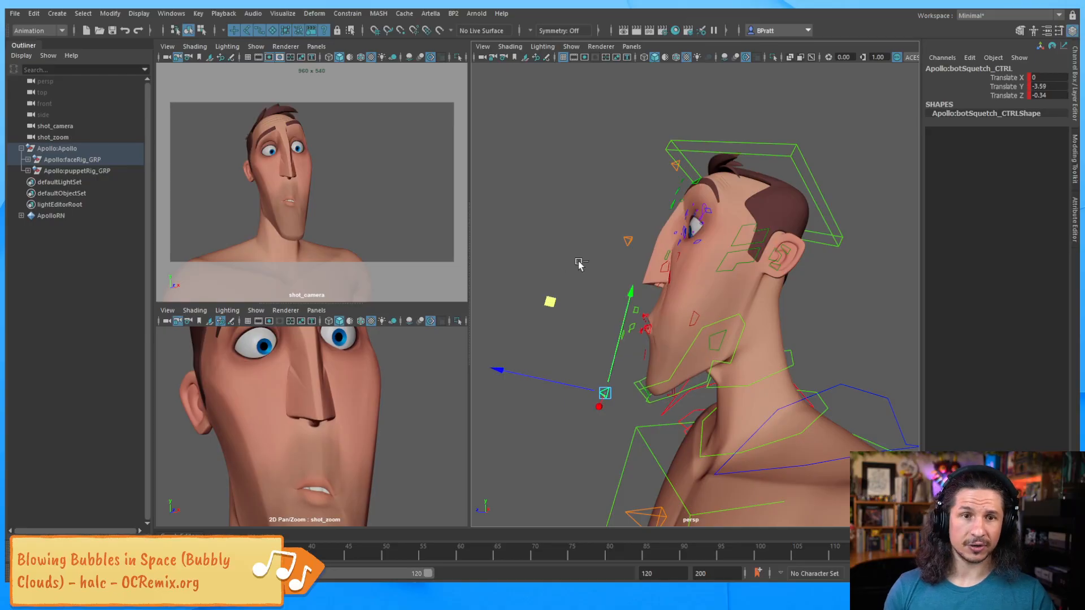
{"action": "key", "text": "ctrl+z"}
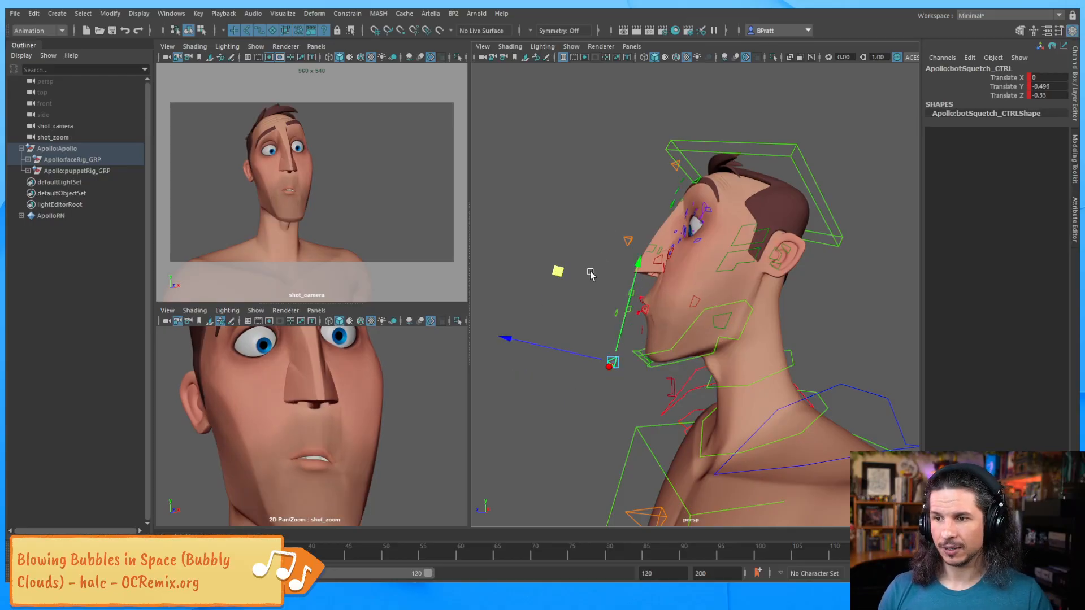
{"action": "left_click_drag", "start_coordinate": [558, 274], "coordinate": [559, 276]}
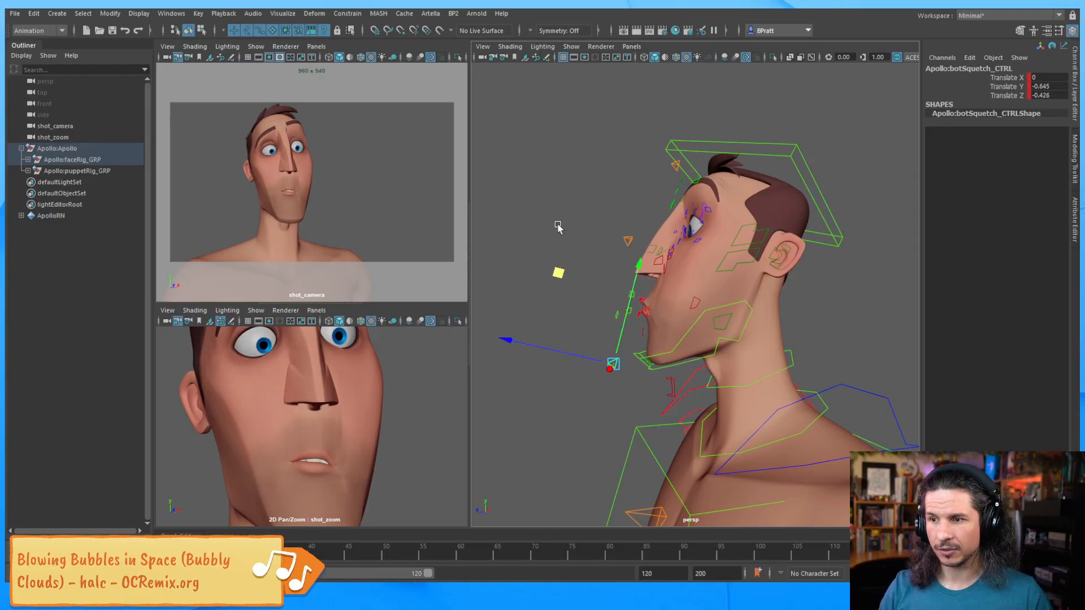
Shrink both eye iris controls uniformly to a scale of about 0.816.
{"action": "left_click_drag", "start_coordinate": [661, 261], "coordinate": [819, 291], "text": "alt"}
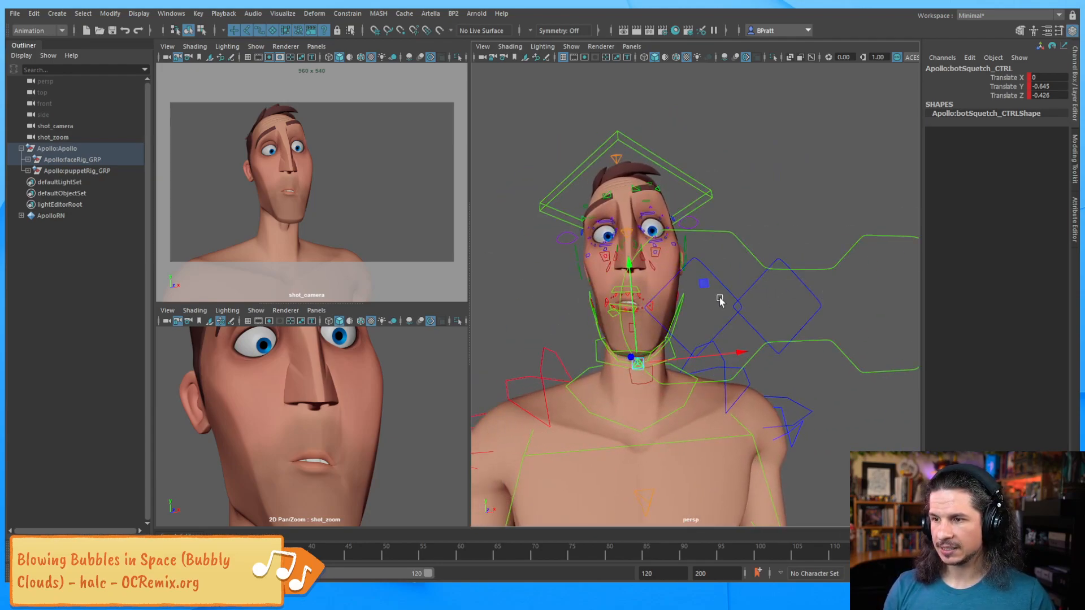
{"action": "right_click_drag", "start_coordinate": [615, 250], "coordinate": [710, 288], "text": "alt"}
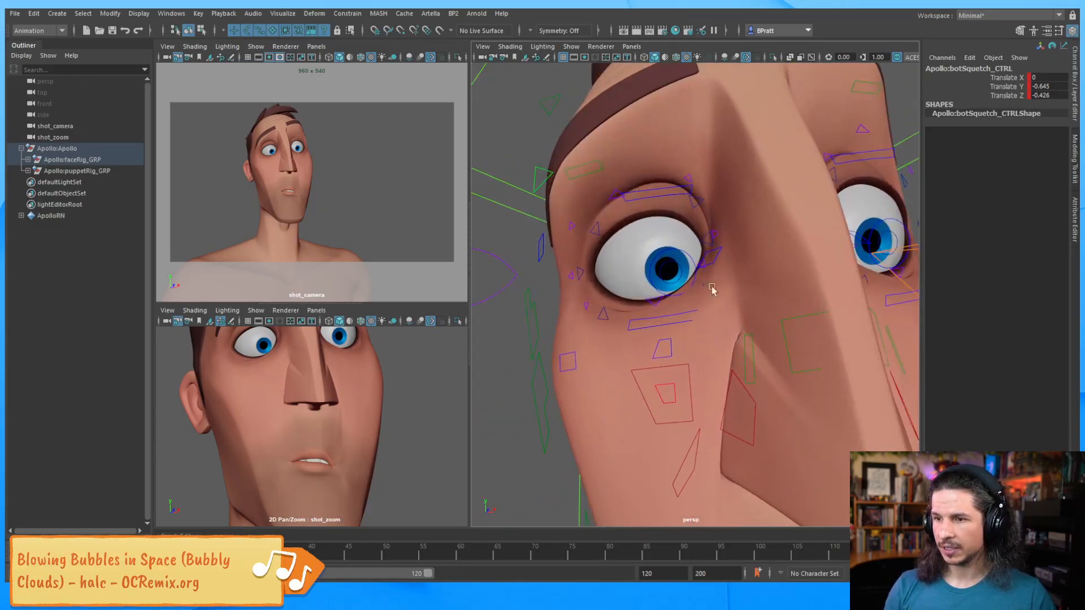
{"action": "left_click", "coordinate": [689, 258]}
{"action": "middle_click_drag", "start_coordinate": [831, 259], "coordinate": [751, 279], "text": "alt"}
{"action": "left_click", "coordinate": [795, 259], "text": "shift"}
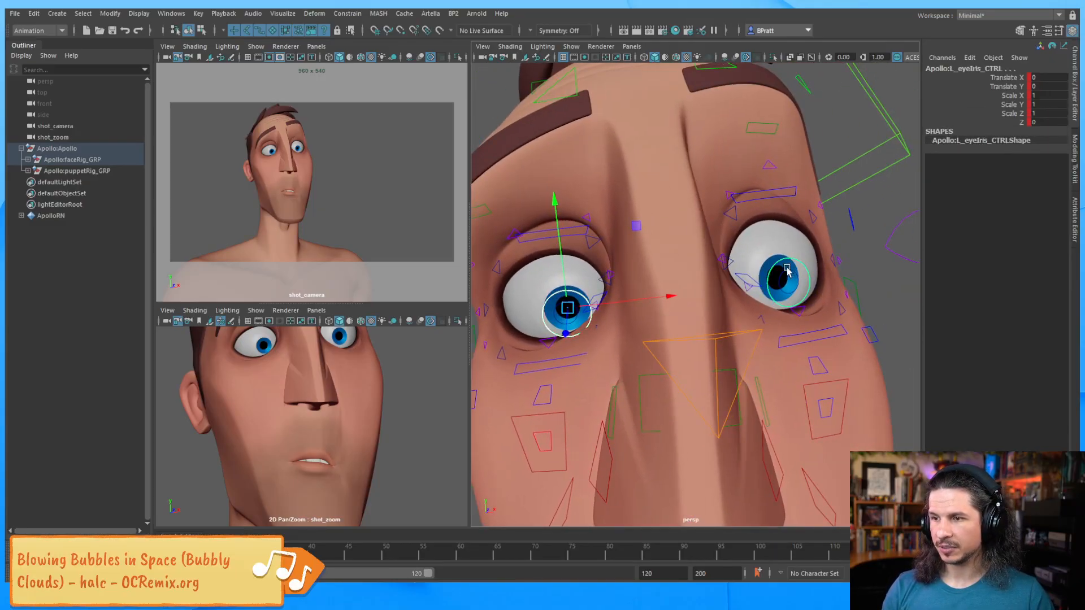
{"action": "key", "text": "r"}
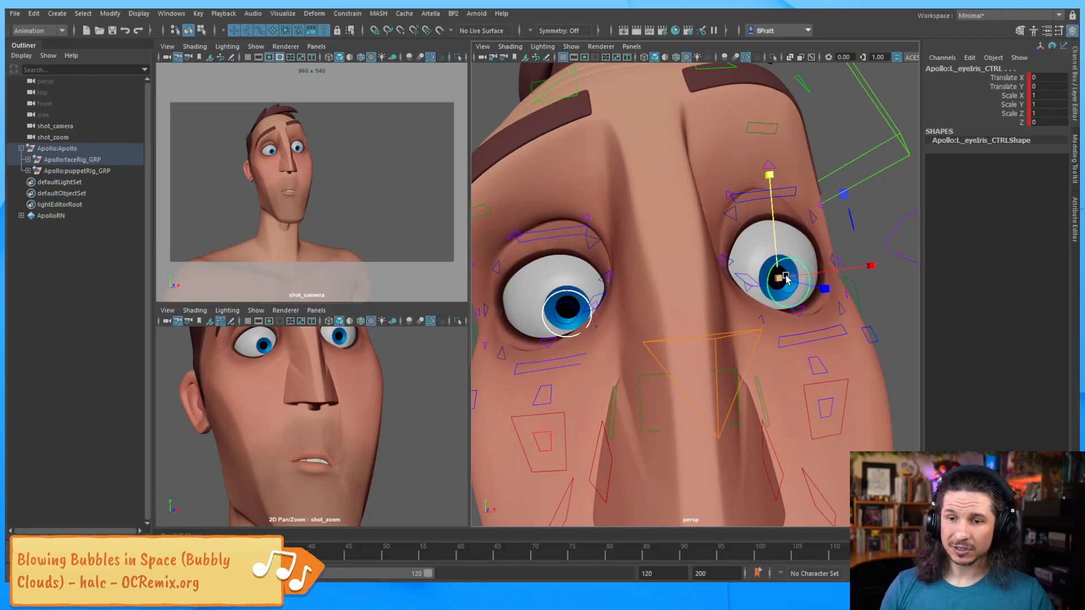
{"action": "mouse_move", "coordinate": [781, 283]}
{"action": "left_mouse_down"}
{"action": "mouse_move", "coordinate": [756, 312]}
{"action": "mouse_move", "coordinate": [769, 292]}
{"action": "left_mouse_up"}
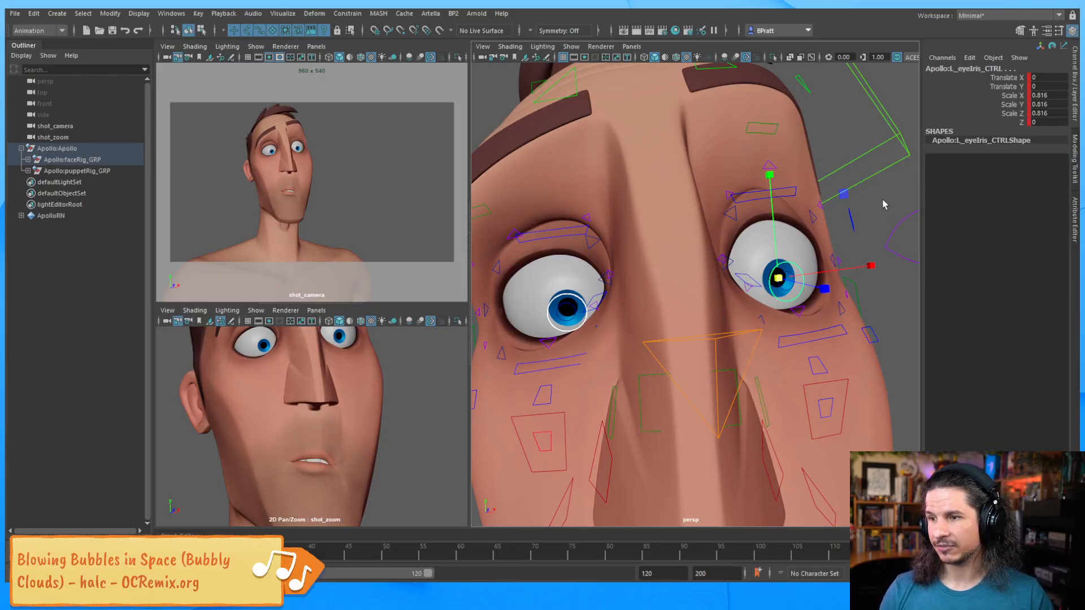
Shrink both eye pupil controls uniformly to a scale of about 0.905.
{"action": "left_click", "coordinate": [883, 200]}
{"action": "left_click", "coordinate": [790, 274]}
{"action": "left_click", "coordinate": [570, 307]}
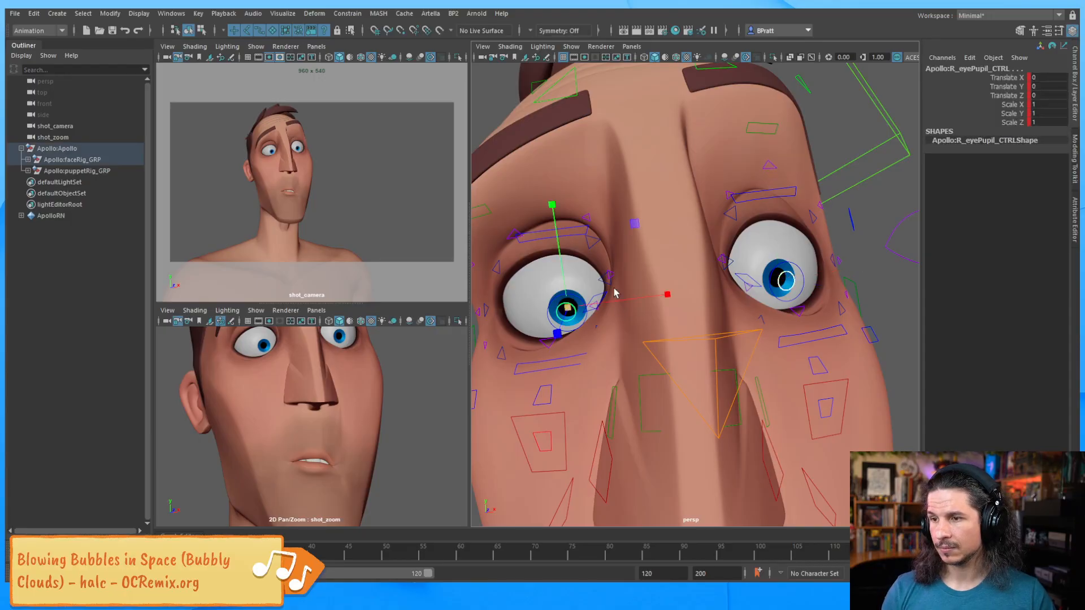
{"action": "mouse_move", "coordinate": [567, 309]}
{"action": "left_mouse_down"}
{"action": "mouse_move", "coordinate": [549, 330]}
{"action": "mouse_move", "coordinate": [564, 318]}
{"action": "left_mouse_up"}
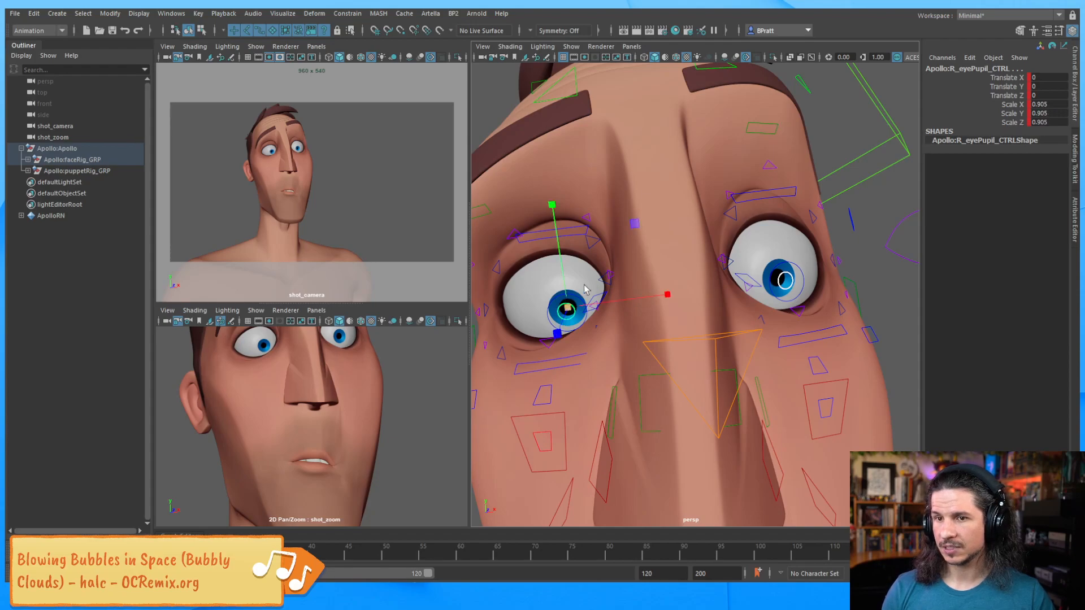
Lower the nose control to a Translate Y of about -0.068.
{"action": "right_click_drag", "start_coordinate": [586, 287], "coordinate": [633, 270], "text": "alt"}
{"action": "left_click_drag", "start_coordinate": [633, 270], "coordinate": [745, 217], "text": "alt"}
{"action": "right_click_drag", "start_coordinate": [745, 217], "coordinate": [658, 238], "text": "alt"}
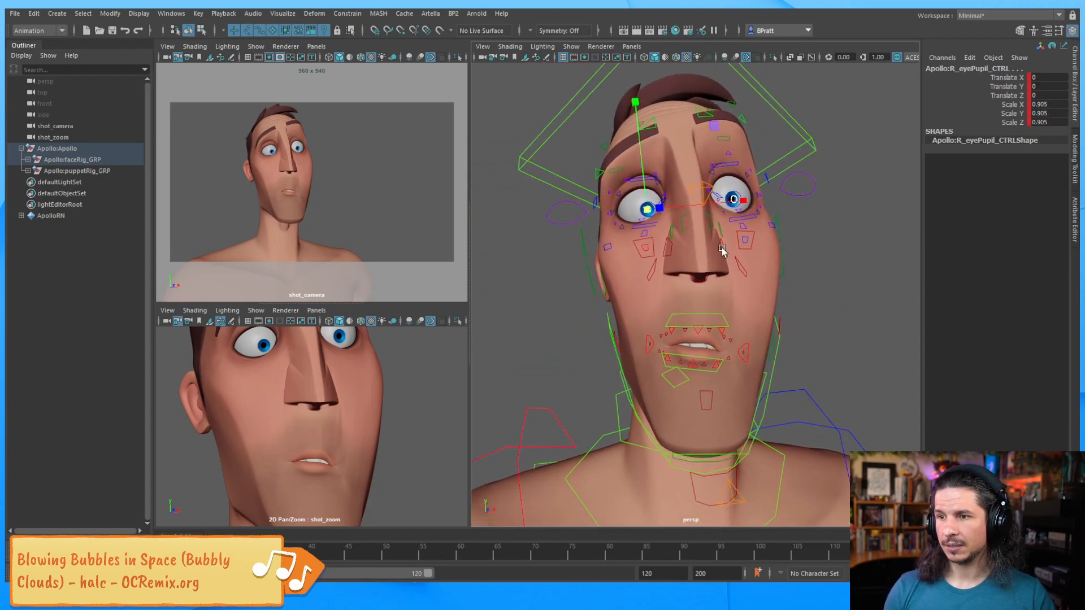
{"action": "left_click", "coordinate": [712, 223]}
{"action": "key", "text": "e"}
{"action": "key", "text": "w"}
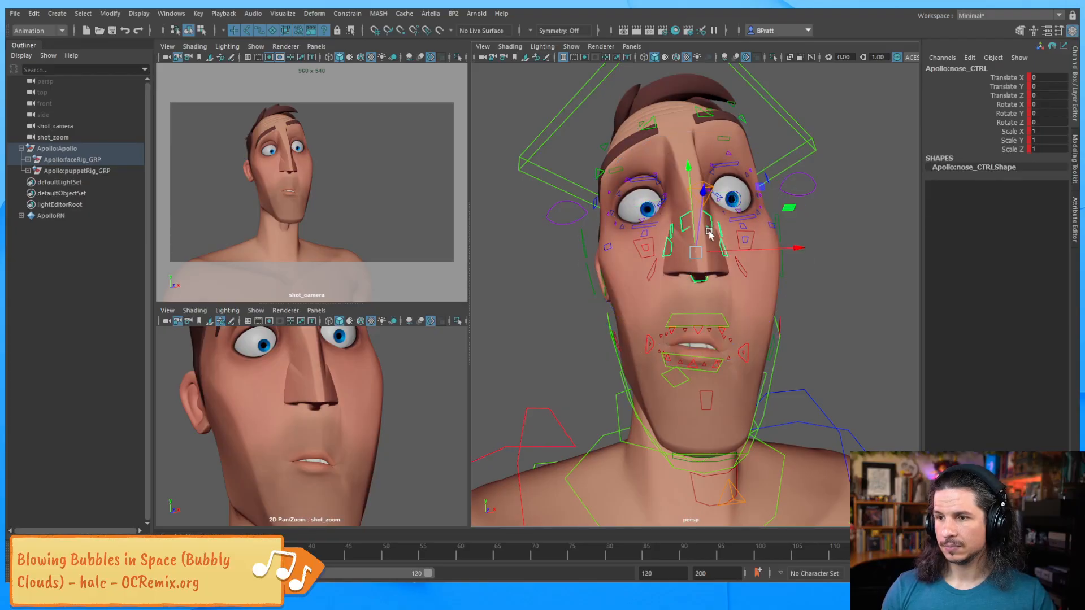
{"action": "left_click_drag", "start_coordinate": [689, 172], "coordinate": [689, 177]}
Show the perspective view in wireframe and raise the top teeth control to a Translate Y of about 0.605.
{"action": "middle_click_drag", "start_coordinate": [709, 226], "coordinate": [746, 237], "text": "alt"}
{"action": "right_click_drag", "start_coordinate": [746, 238], "coordinate": [671, 283], "text": "alt"}
{"action": "mouse_move", "coordinate": [671, 283]}
{"action": "left_mouse_down", "text": "alt"}
{"action": "mouse_move", "coordinate": [698, 271]}
{"action": "mouse_move", "coordinate": [663, 284]}
{"action": "left_mouse_up", "text": "alt"}
{"action": "middle_click_drag", "start_coordinate": [663, 284], "coordinate": [644, 272], "text": "alt"}
{"action": "right_click_drag", "start_coordinate": [644, 272], "coordinate": [692, 293], "text": "alt"}
{"action": "middle_click_drag", "start_coordinate": [692, 293], "coordinate": [671, 284], "text": "alt"}
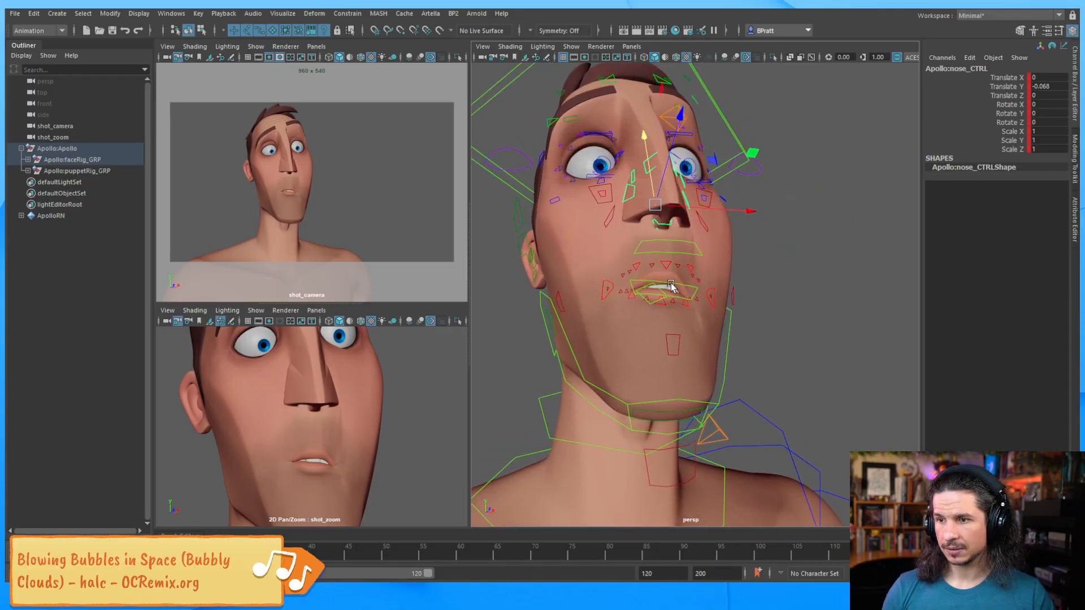
{"action": "left_click_drag", "start_coordinate": [668, 288], "coordinate": [662, 294], "text": "alt"}
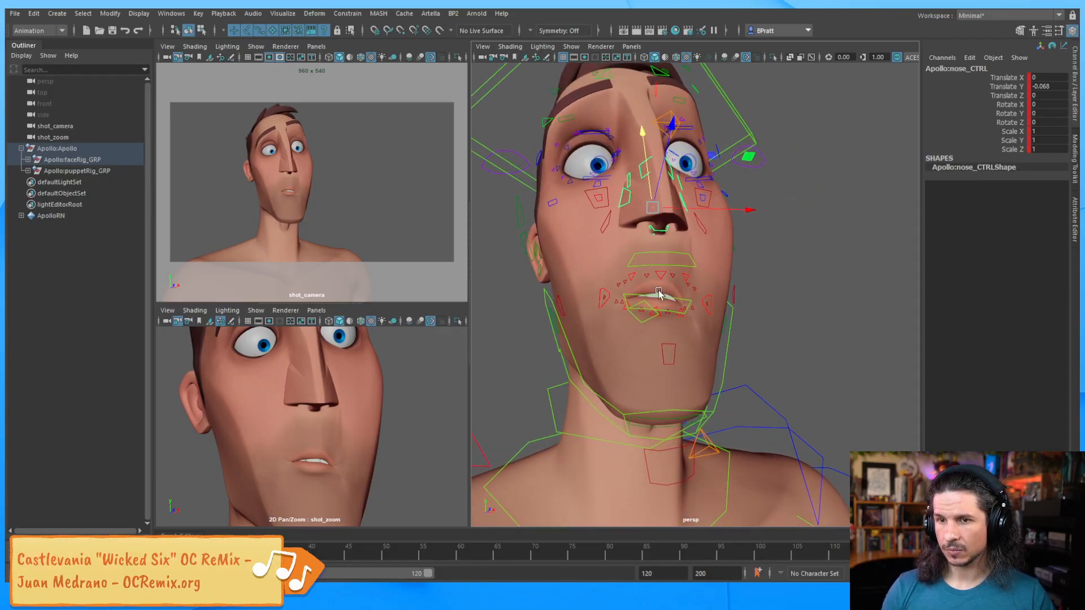
{"action": "right_click_drag", "start_coordinate": [659, 292], "coordinate": [796, 260], "text": "alt"}
{"action": "middle_click_drag", "start_coordinate": [610, 290], "coordinate": [668, 275], "text": "alt"}
{"action": "right_click_drag", "start_coordinate": [668, 275], "coordinate": [709, 273], "text": "alt"}
{"action": "key", "text": "4"}
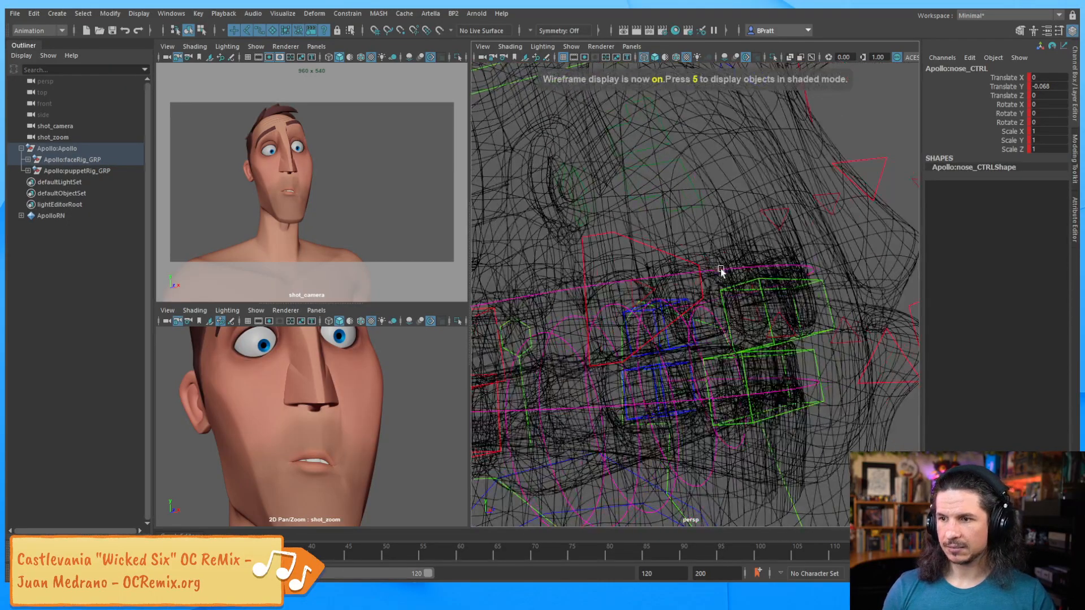
{"action": "left_click", "coordinate": [720, 270]}
{"action": "left_click_drag", "start_coordinate": [727, 207], "coordinate": [728, 195]}
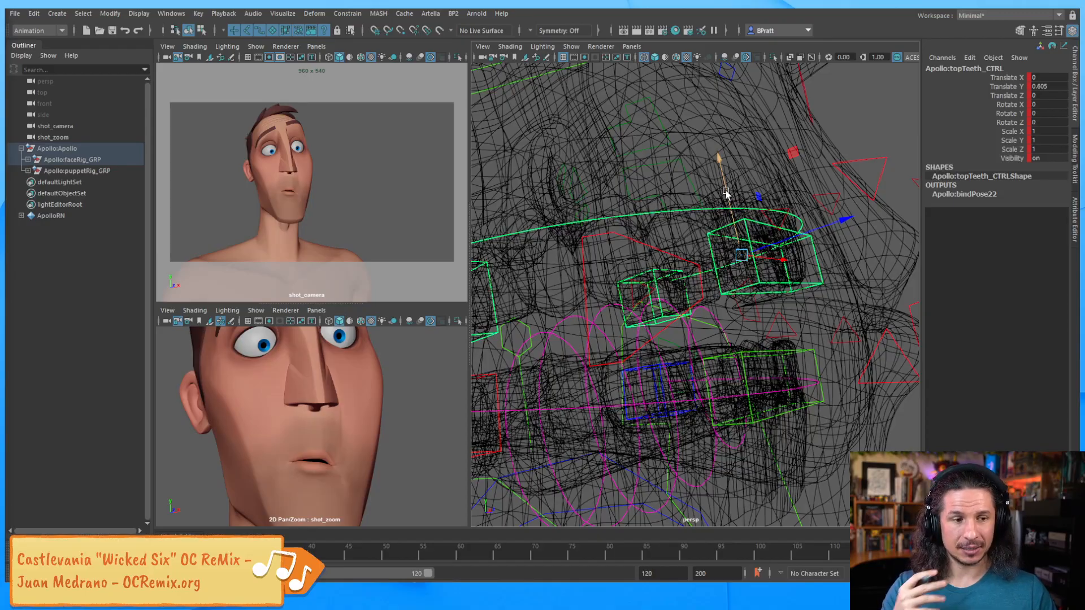
Return the perspective view to shaded display and raise the middle lower lip control to a Translate Y of about 0.147.
{"action": "left_click_drag", "start_coordinate": [735, 251], "coordinate": [687, 297], "text": "alt"}
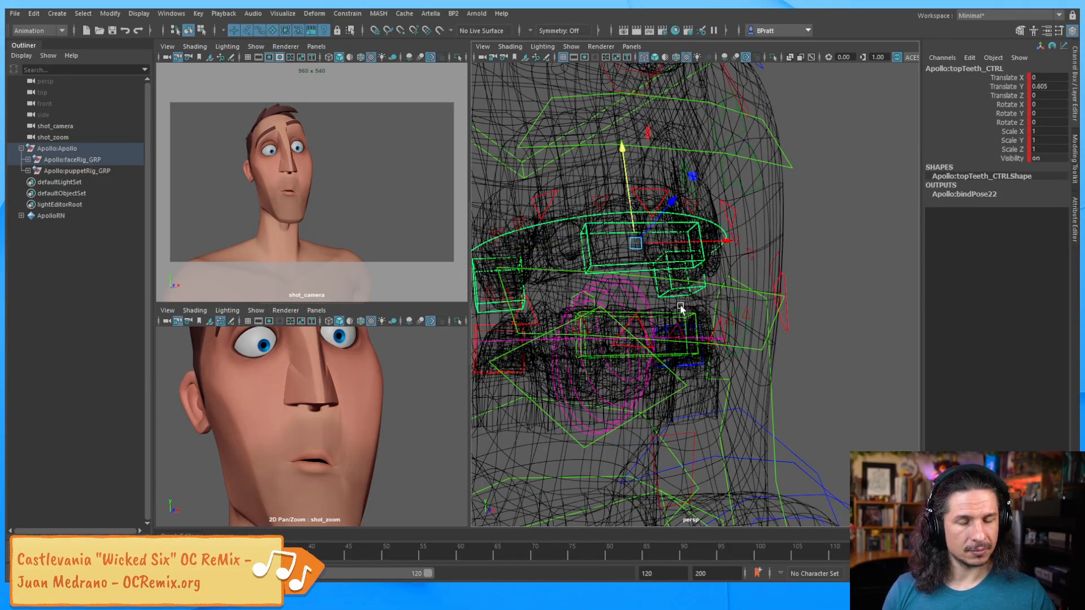
{"action": "left_click_drag", "start_coordinate": [704, 270], "coordinate": [707, 305], "text": "alt"}
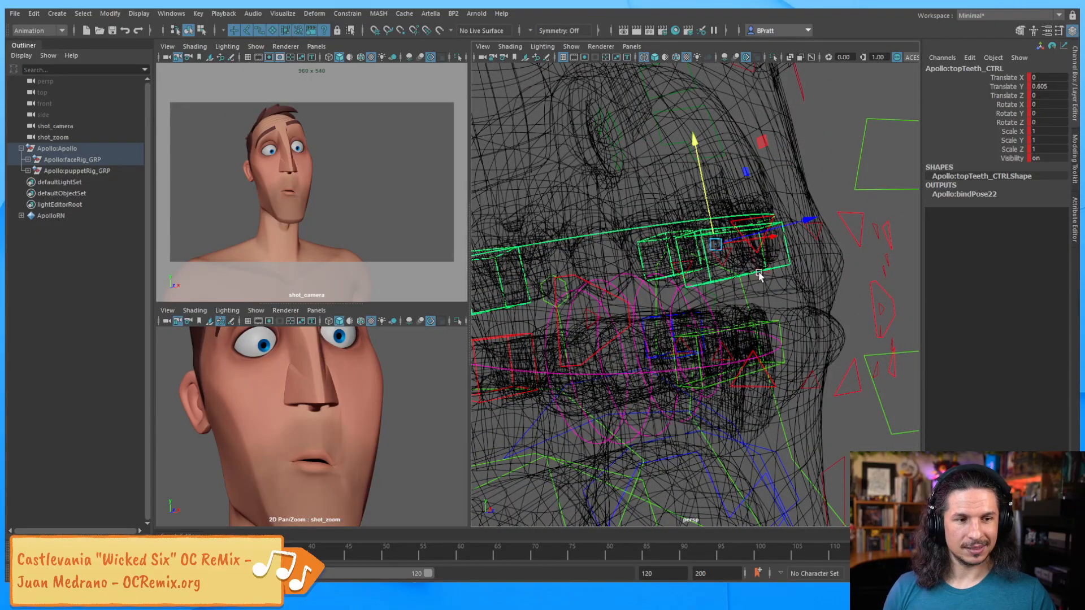
{"action": "mouse_move", "coordinate": [759, 276]}
{"action": "left_mouse_down", "text": "alt"}
{"action": "mouse_move", "coordinate": [719, 303]}
{"action": "mouse_move", "coordinate": [695, 339]}
{"action": "mouse_move", "coordinate": [721, 334]}
{"action": "mouse_move", "coordinate": [656, 316]}
{"action": "mouse_move", "coordinate": [731, 329]}
{"action": "mouse_move", "coordinate": [670, 328]}
{"action": "left_mouse_up", "text": "alt"}
{"action": "key", "text": "5"}
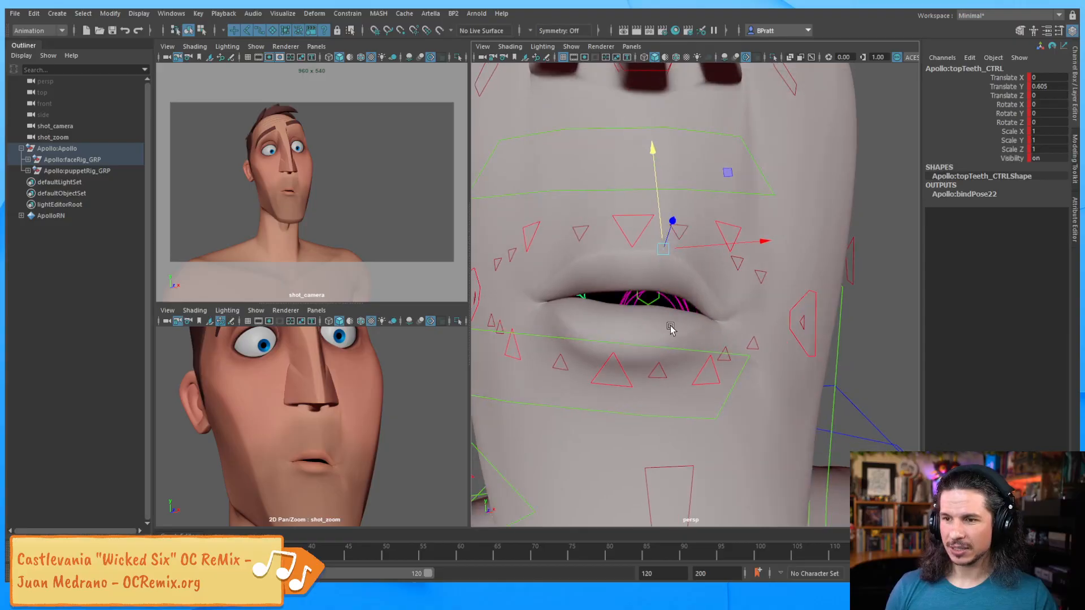
{"action": "left_click", "coordinate": [624, 368]}
{"action": "mouse_move", "coordinate": [629, 294]}
{"action": "left_mouse_down"}
{"action": "mouse_move", "coordinate": [636, 284]}
{"action": "mouse_move", "coordinate": [633, 293]}
{"action": "left_mouse_up"}
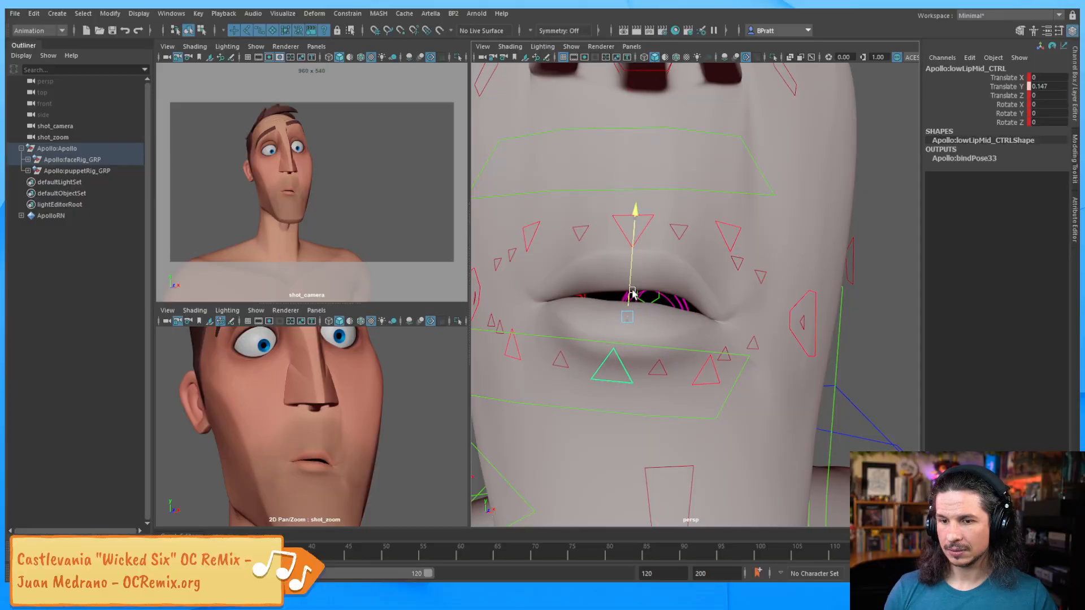
Move the right outer upper lip control to about 0.143 in X and 1.36 in Y, and the middle lower lip control to 0.085 in Y.
{"action": "left_click", "coordinate": [534, 234]}
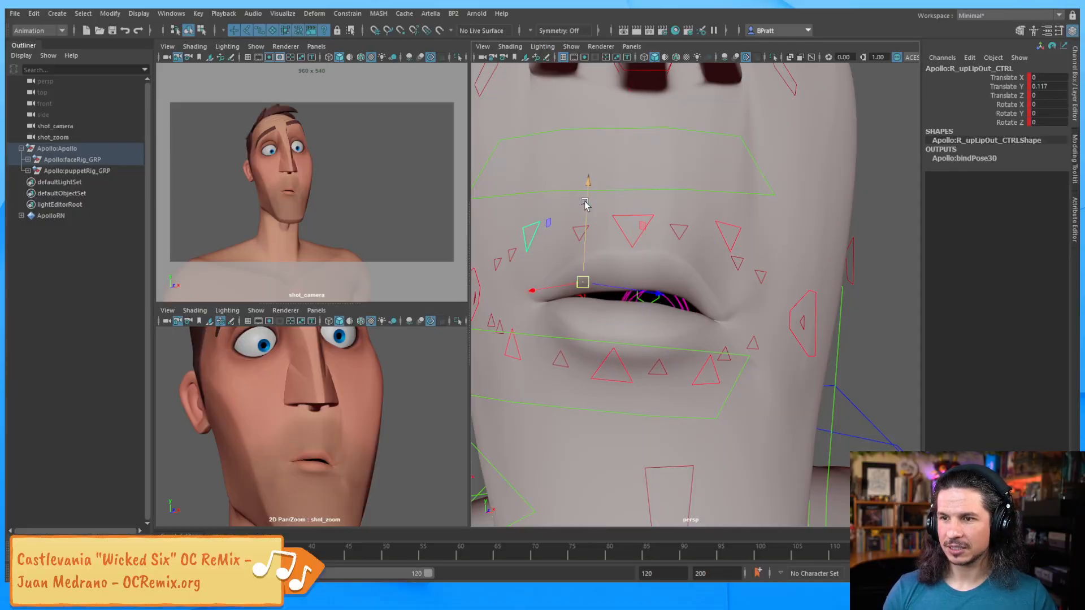
{"action": "mouse_move", "coordinate": [585, 205]}
{"action": "left_mouse_down"}
{"action": "mouse_move", "coordinate": [588, 177]}
{"action": "mouse_move", "coordinate": [567, 190]}
{"action": "mouse_move", "coordinate": [574, 206]}
{"action": "left_mouse_up"}
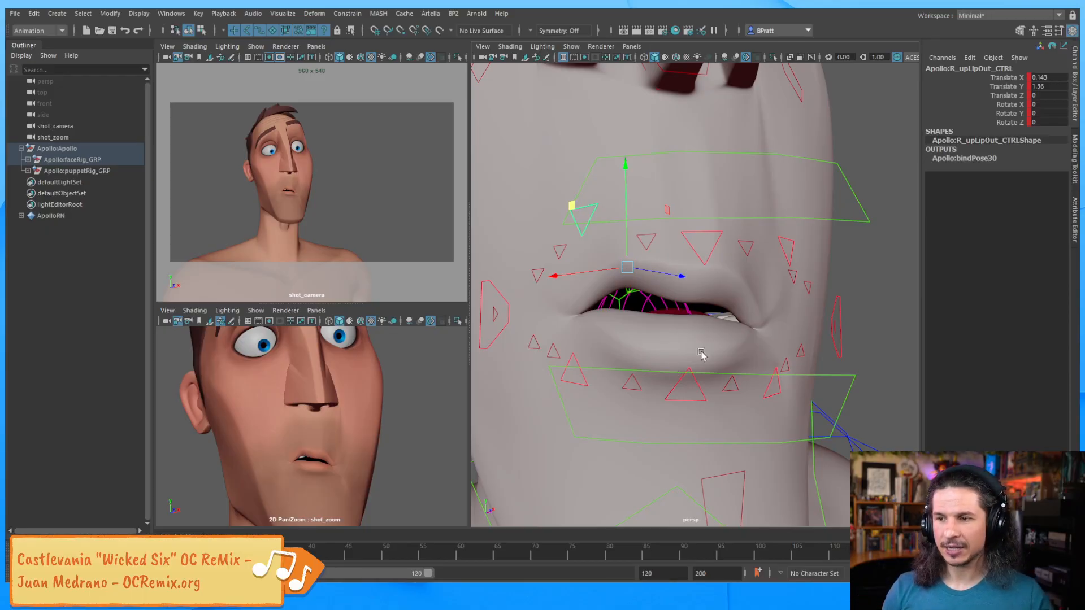
{"action": "left_click", "coordinate": [679, 330]}
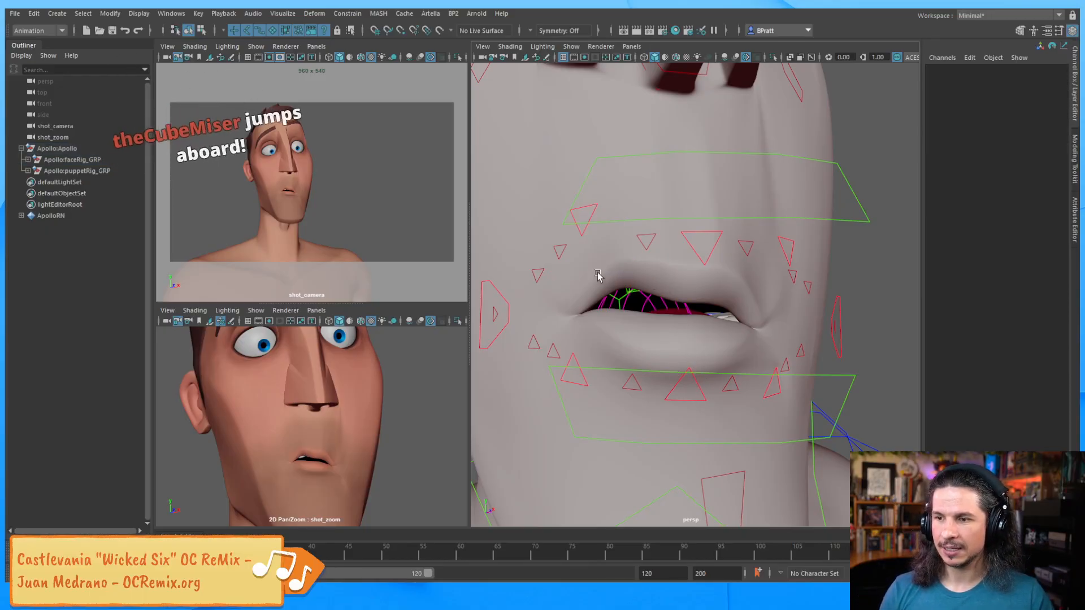
{"action": "left_click", "coordinate": [696, 384]}
{"action": "left_click_drag", "start_coordinate": [695, 265], "coordinate": [688, 260]}
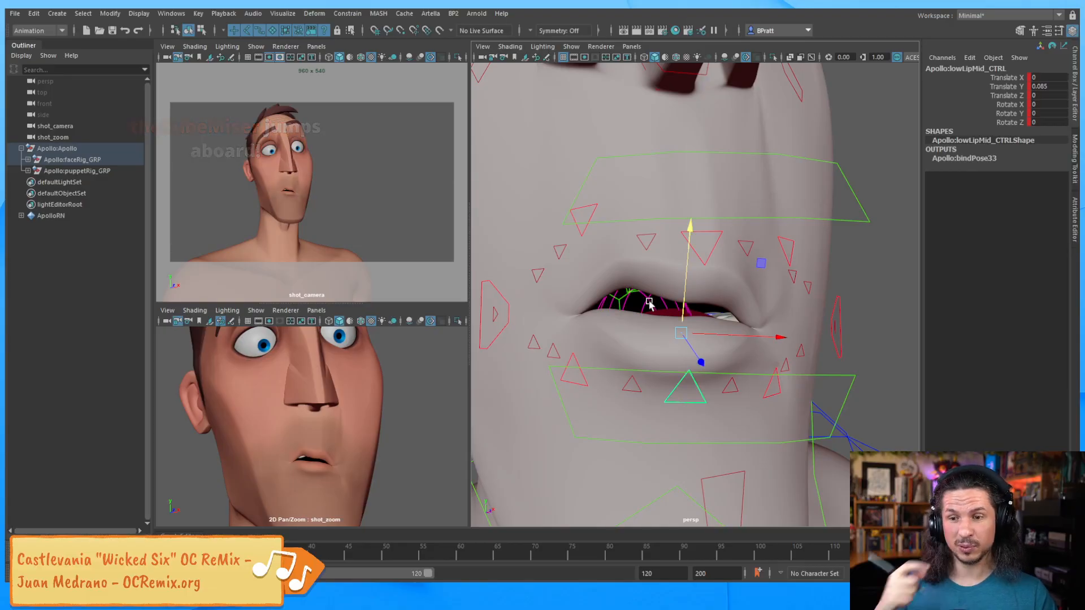
Try a stronger raise of the right outer upper lip control, undo it, and move the control to about 0.182 in X and 0.944 in Y.
{"action": "left_click", "coordinate": [587, 209]}
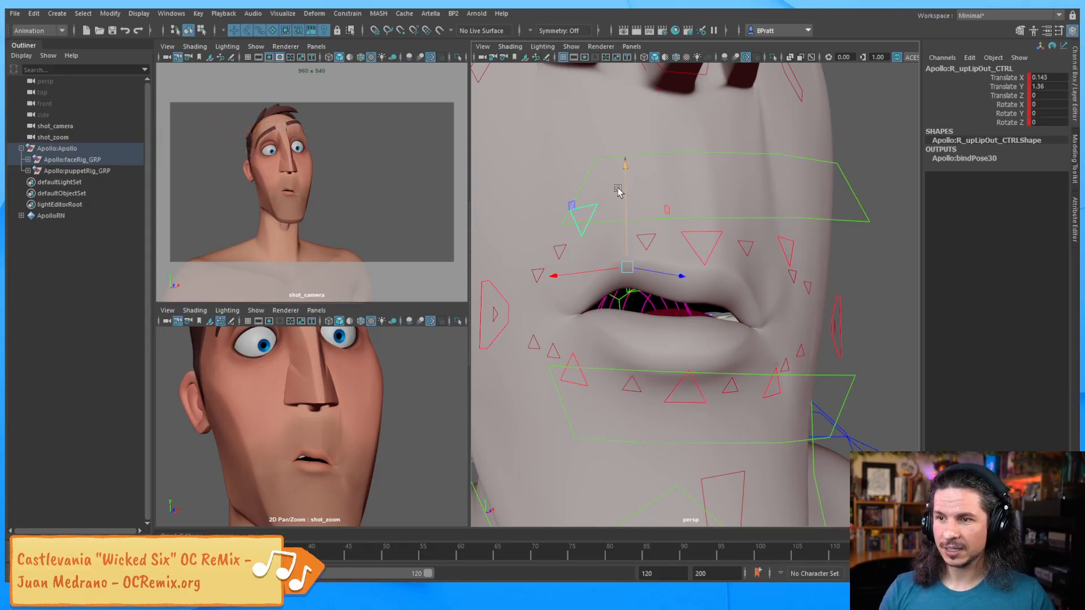
{"action": "middle_click_drag", "start_coordinate": [571, 208], "coordinate": [548, 175]}
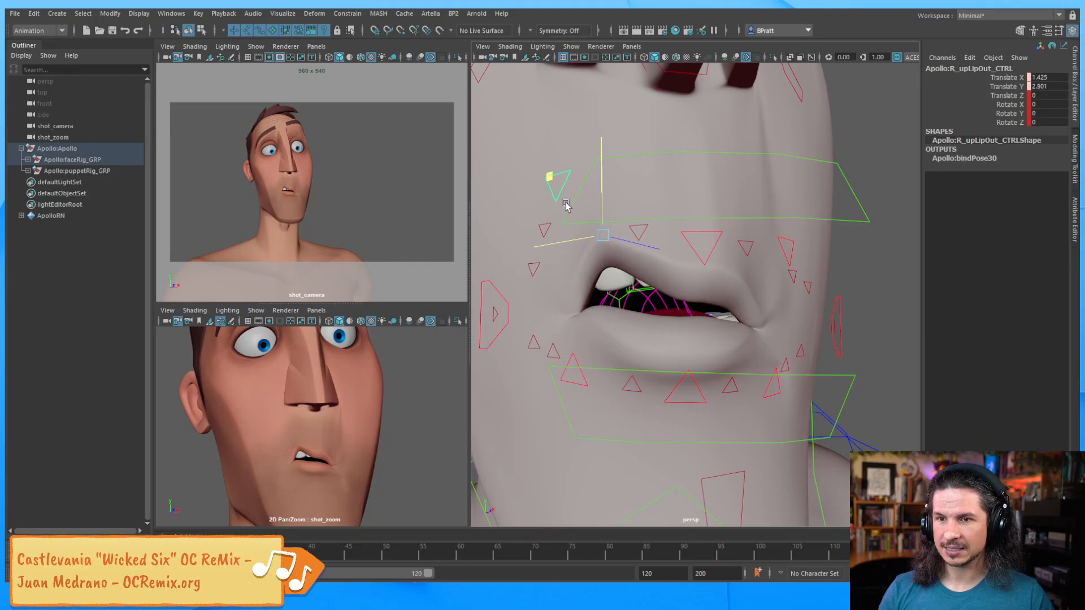
{"action": "key", "text": "ctrl+z"}
{"action": "middle_click_drag", "start_coordinate": [573, 210], "coordinate": [571, 218]}
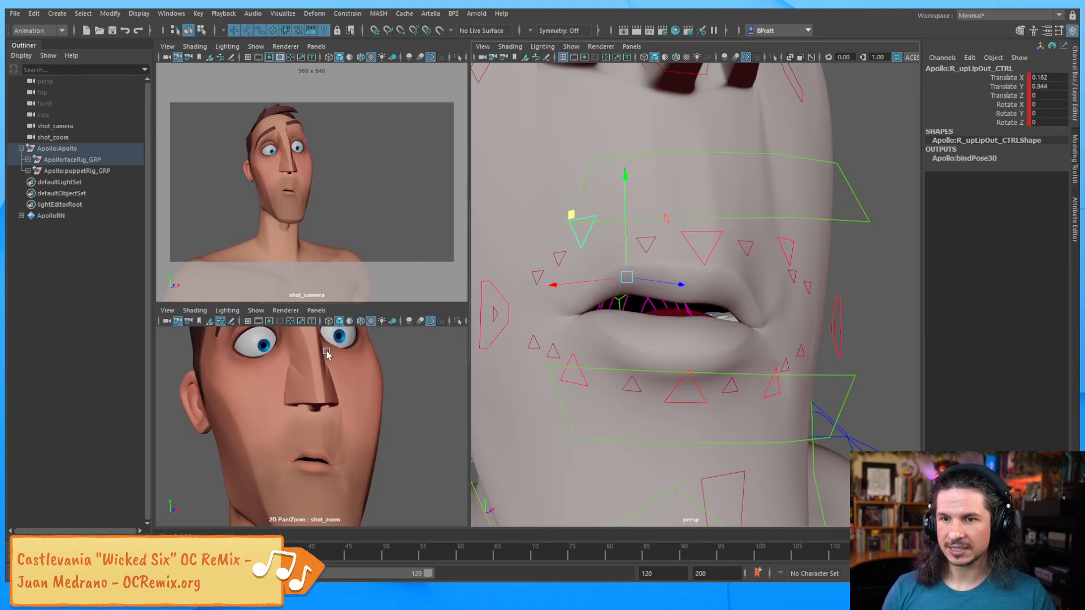
Raise the middle upper lip control to a Translate Y of about 0.016.
{"action": "left_click", "coordinate": [719, 248]}
{"action": "left_click", "coordinate": [719, 237]}
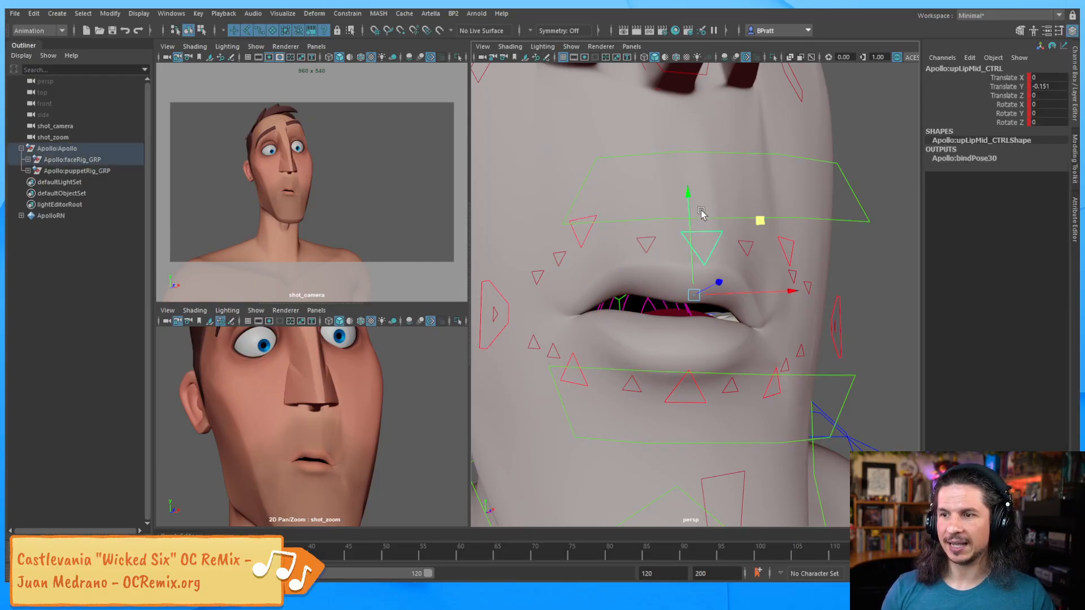
{"action": "middle_click_drag", "start_coordinate": [689, 219], "coordinate": [690, 213]}
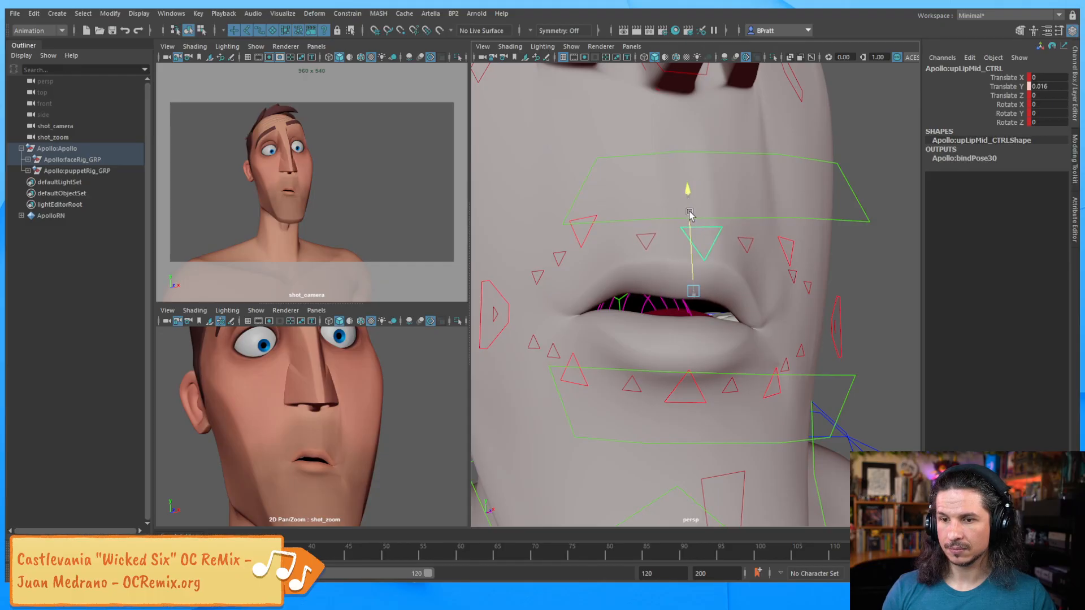
Raise the left outer upper lip control to a Translate Y of about 0.373.
{"action": "left_click", "coordinate": [775, 269]}
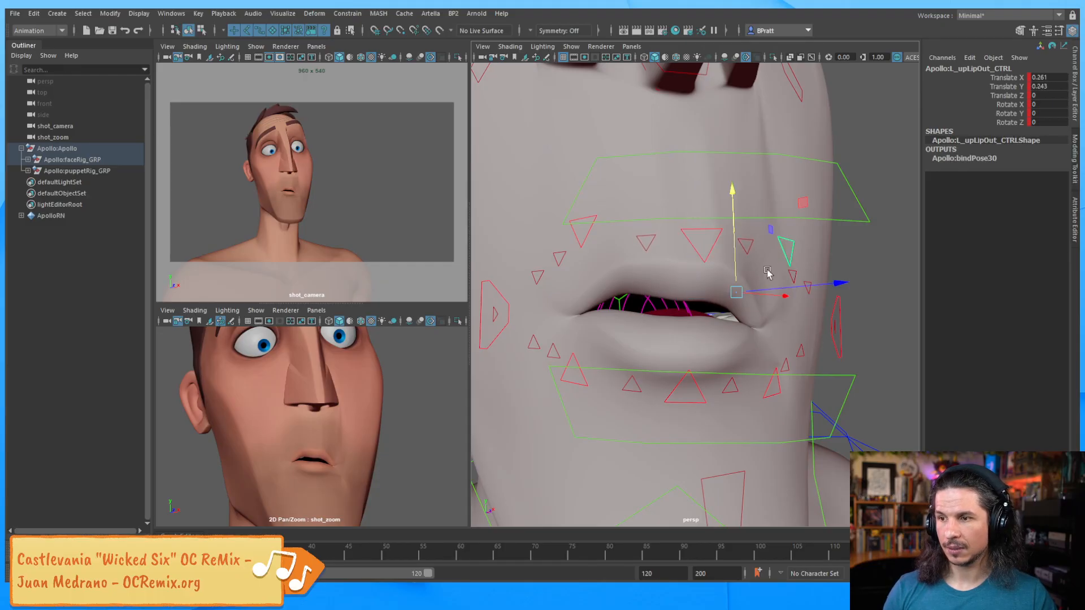
{"action": "left_click_drag", "start_coordinate": [768, 271], "coordinate": [650, 217], "text": "alt"}
{"action": "middle_click_drag", "start_coordinate": [649, 211], "coordinate": [650, 189]}
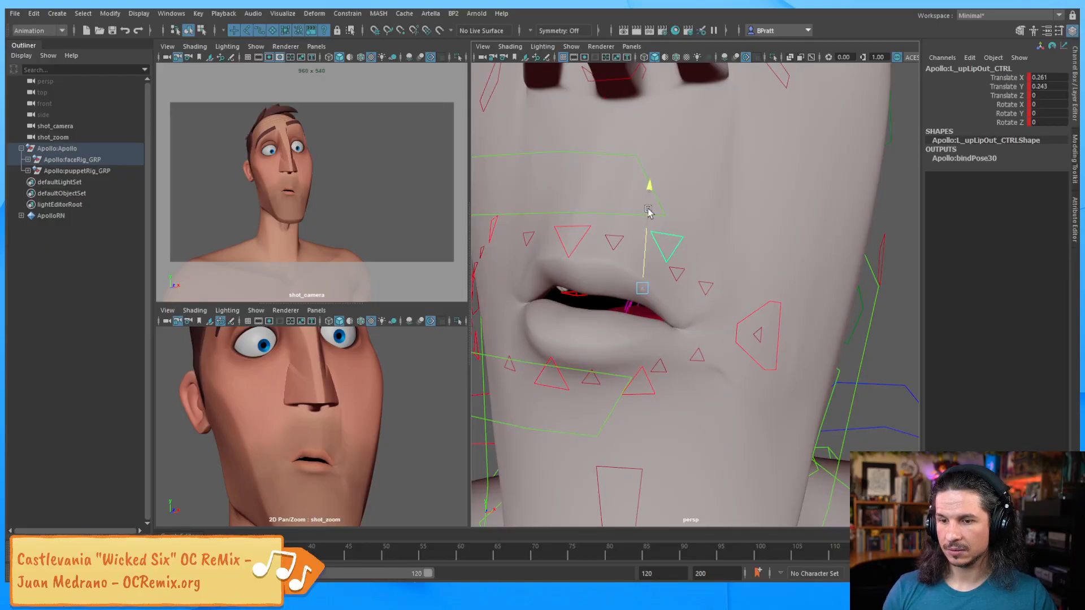
{"action": "left_click_drag", "start_coordinate": [645, 242], "coordinate": [710, 295], "text": "alt"}
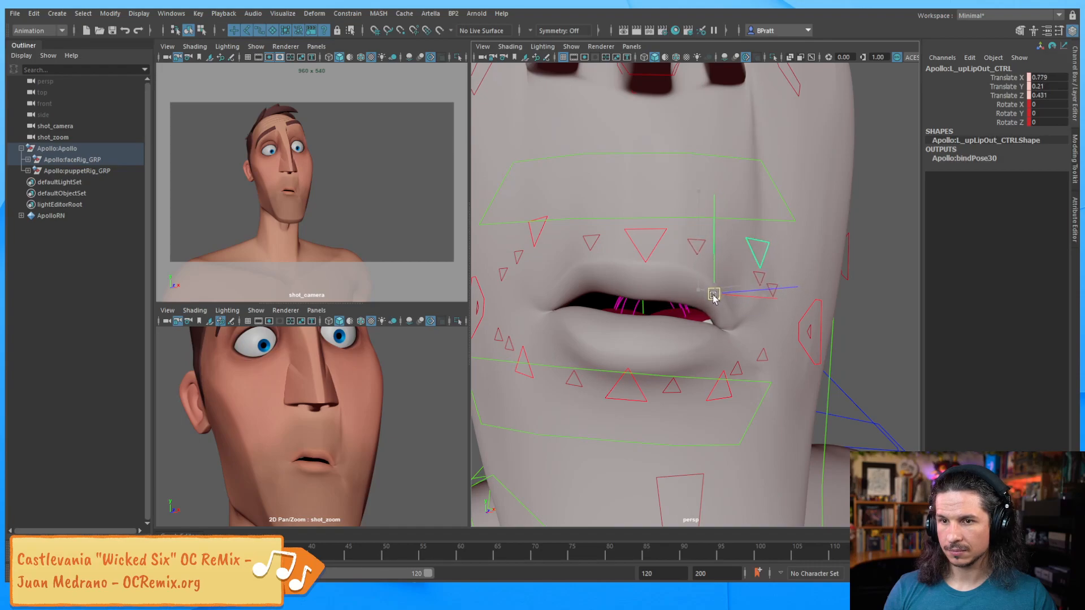
{"action": "key", "text": "s"}
{"action": "key", "text": "comma"}
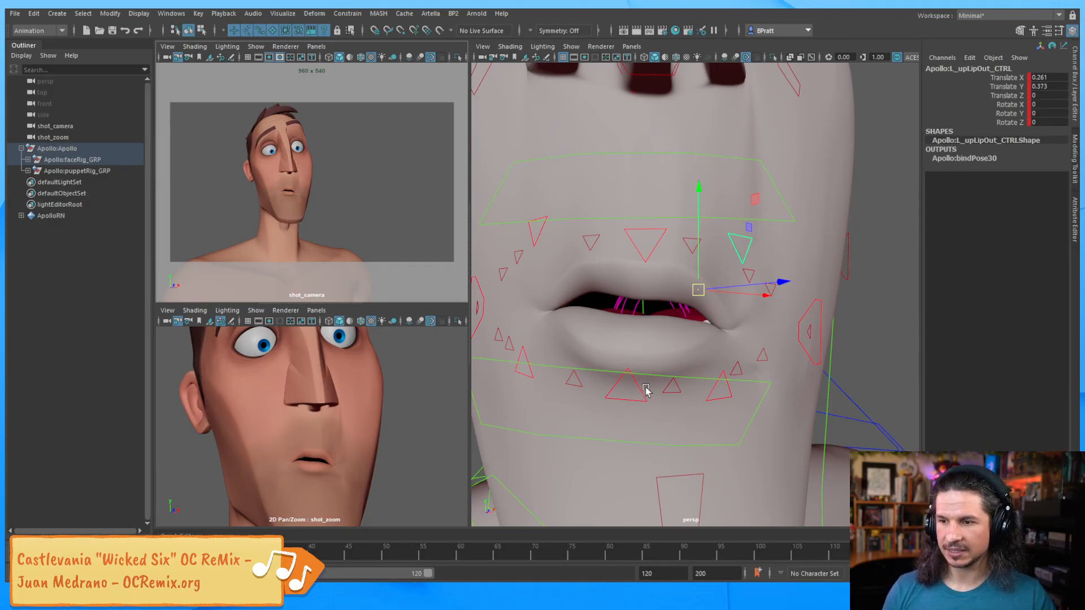
Rotate the lower lip control to about 5.002 in Z and move it to about 0.338 in X and -0.142 in Y.
{"action": "left_click", "coordinate": [661, 374]}
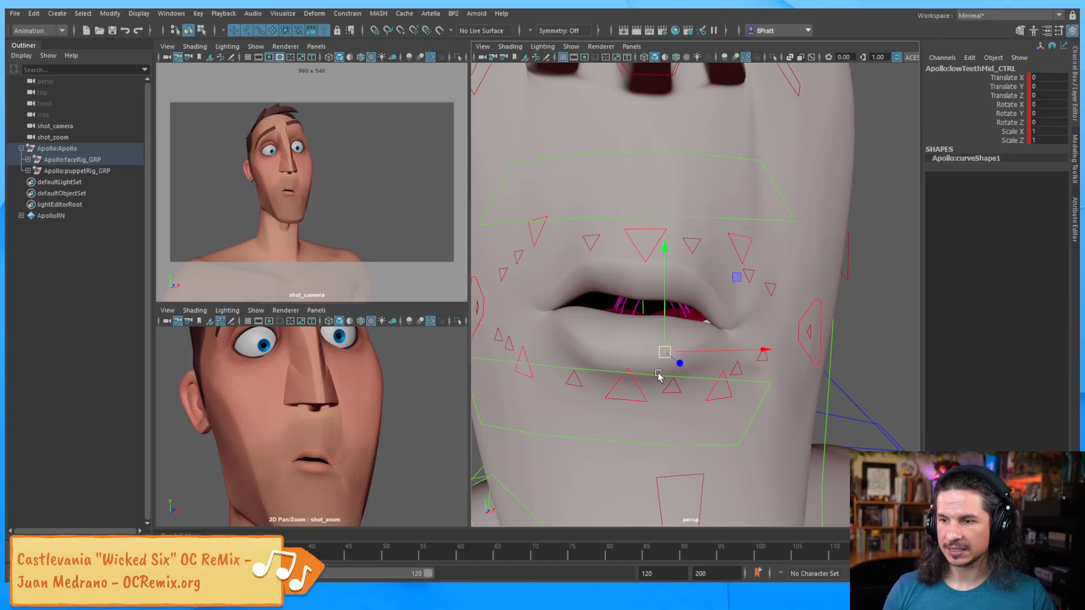
{"action": "left_click", "coordinate": [657, 375]}
{"action": "key", "text": "e"}
{"action": "left_click_drag", "start_coordinate": [702, 354], "coordinate": [698, 362]}
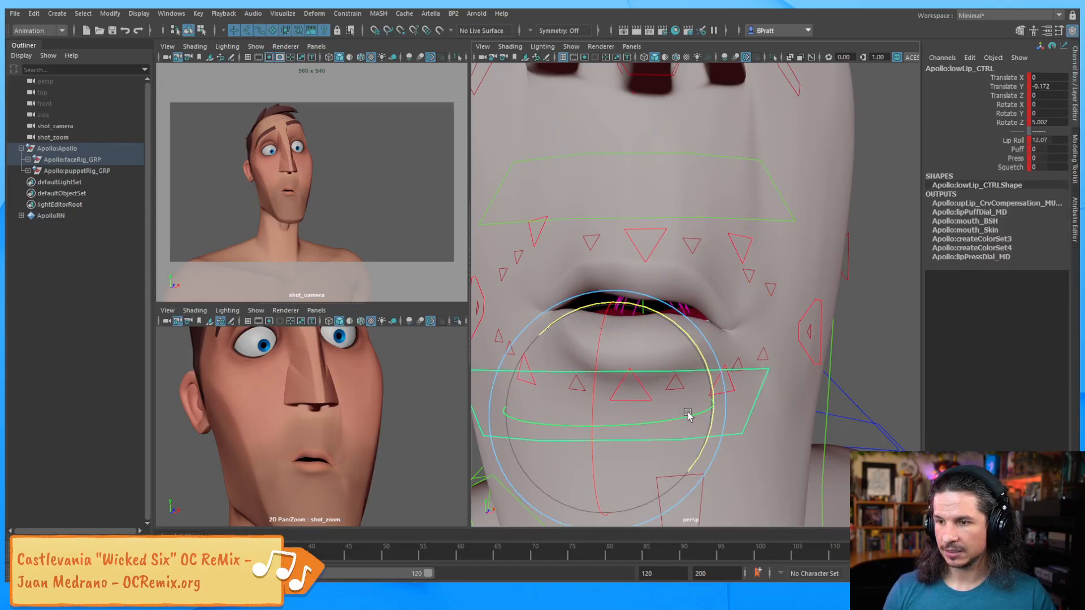
{"action": "key", "text": "w"}
{"action": "left_click_drag", "start_coordinate": [716, 402], "coordinate": [723, 403]}
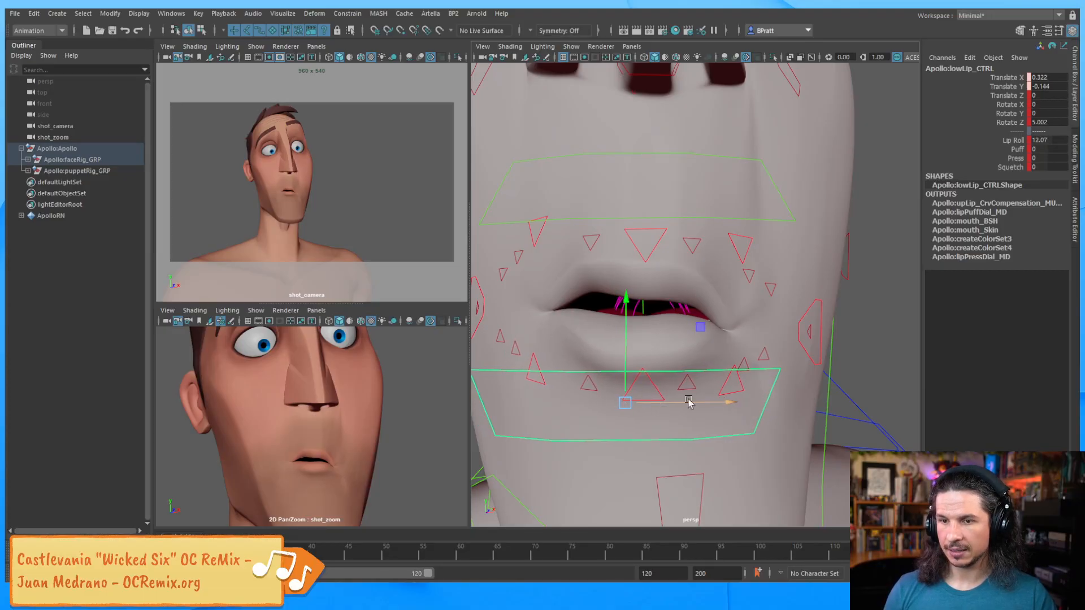
{"action": "middle_click_drag", "start_coordinate": [543, 389], "coordinate": [545, 388]}
Tilt the lower lip control to a Rotate Z of about 4.581.
{"action": "left_click_drag", "start_coordinate": [600, 370], "coordinate": [624, 367], "text": "alt"}
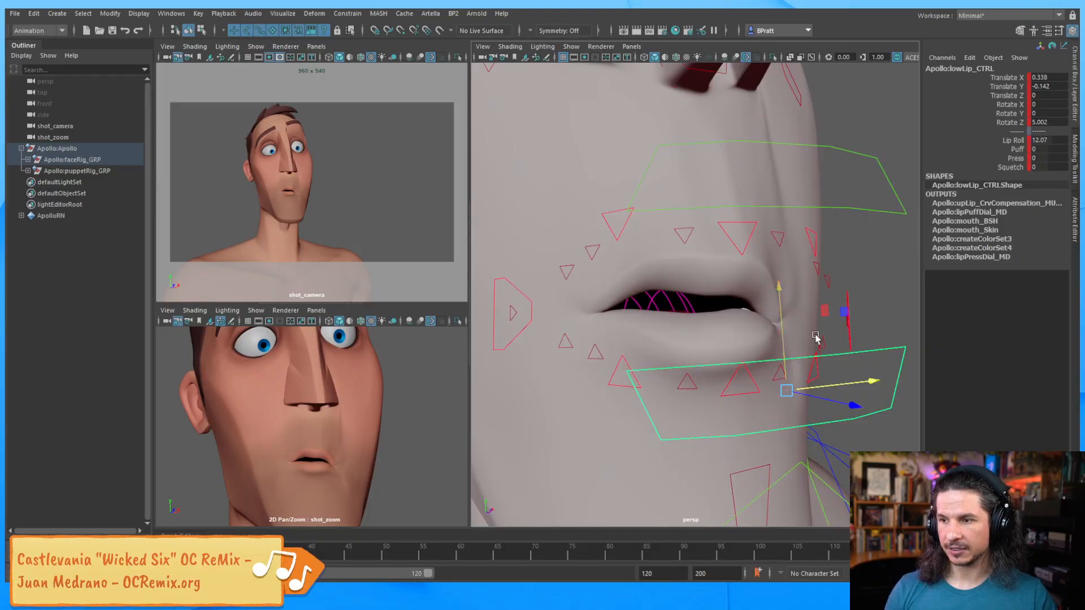
{"action": "key", "text": "e"}
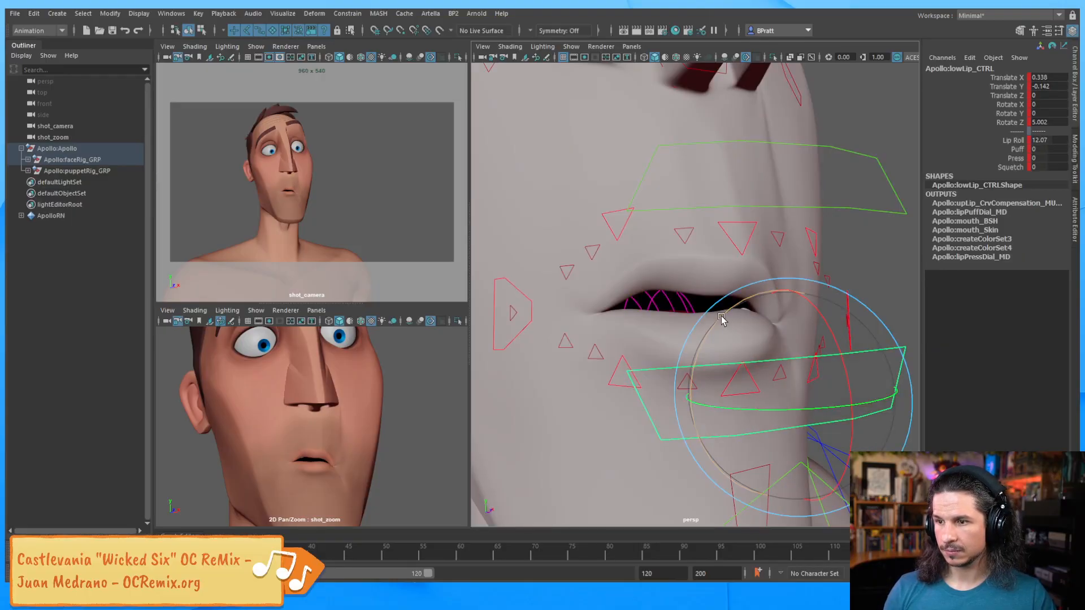
{"action": "left_click_drag", "start_coordinate": [714, 327], "coordinate": [724, 316]}
{"action": "left_click_drag", "start_coordinate": [836, 320], "coordinate": [767, 318], "text": "alt"}
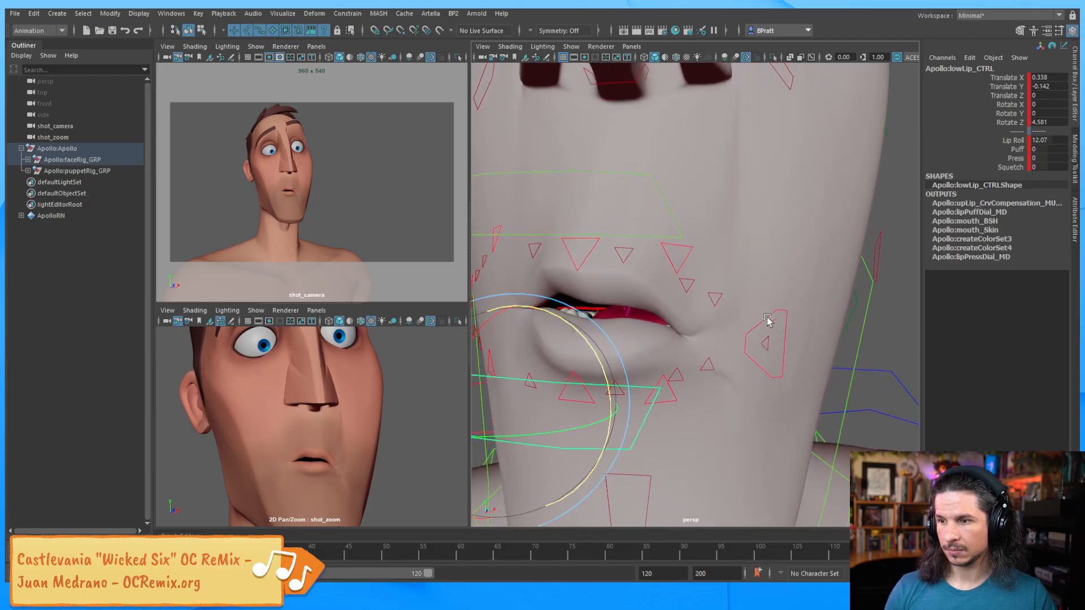
Set the Zip attribute of the left upper lip corner control to 10.4.
{"action": "left_click", "coordinate": [773, 309]}
{"action": "left_click", "coordinate": [1018, 113]}
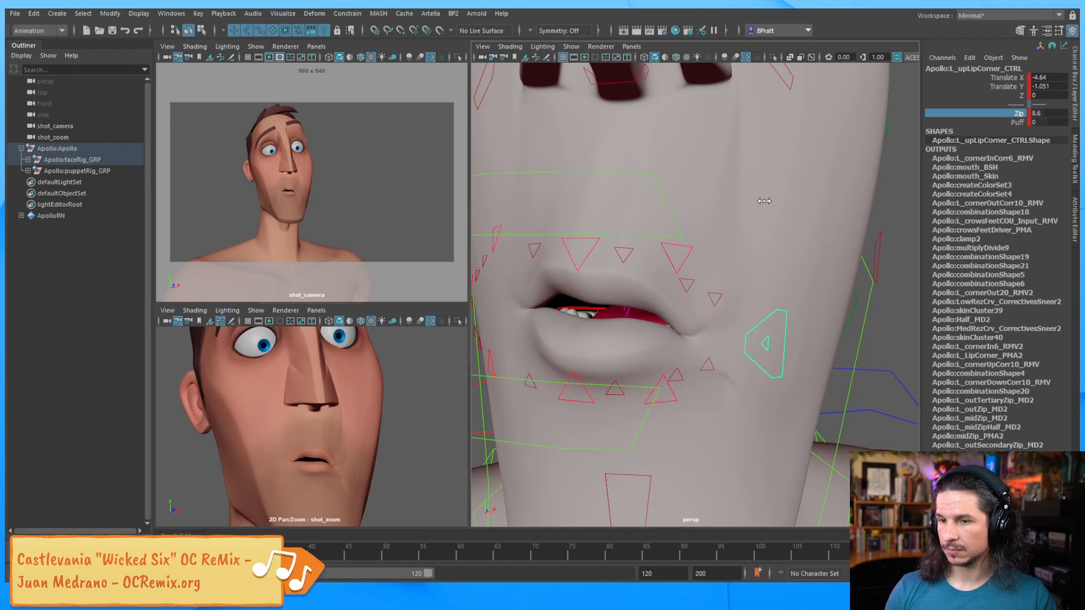
{"action": "middle_click_drag", "start_coordinate": [764, 201], "coordinate": [761, 204]}
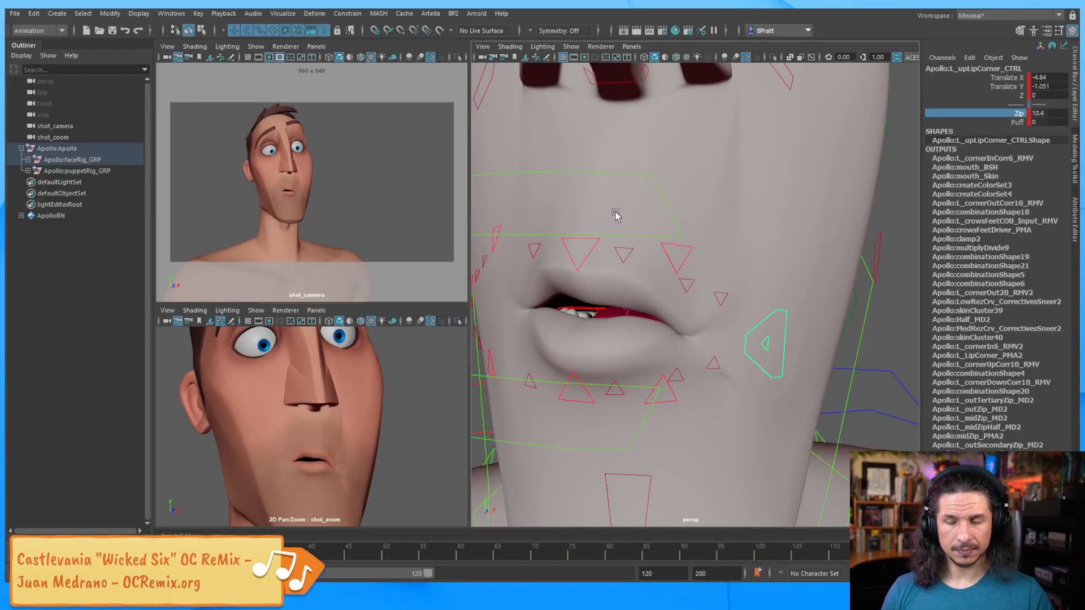
Move the mouth control to about -0.903 in Translate X and -1.292 in Translate Y.
{"action": "left_click_drag", "start_coordinate": [752, 241], "coordinate": [758, 291], "text": "alt"}
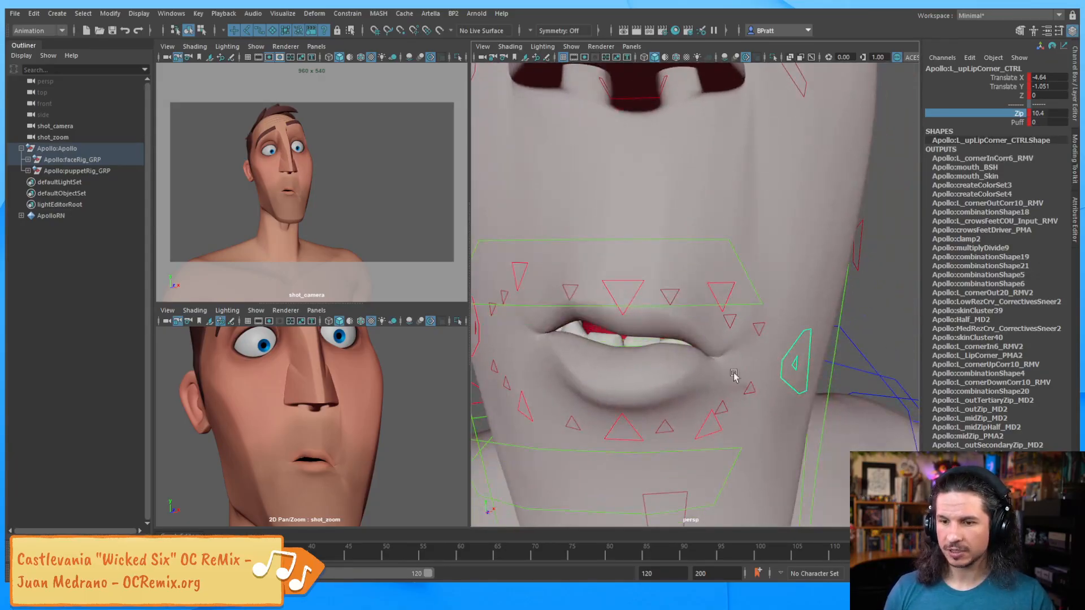
{"action": "right_click_drag", "start_coordinate": [793, 338], "coordinate": [677, 342], "text": "alt"}
{"action": "left_click_drag", "start_coordinate": [676, 343], "coordinate": [652, 303], "text": "alt"}
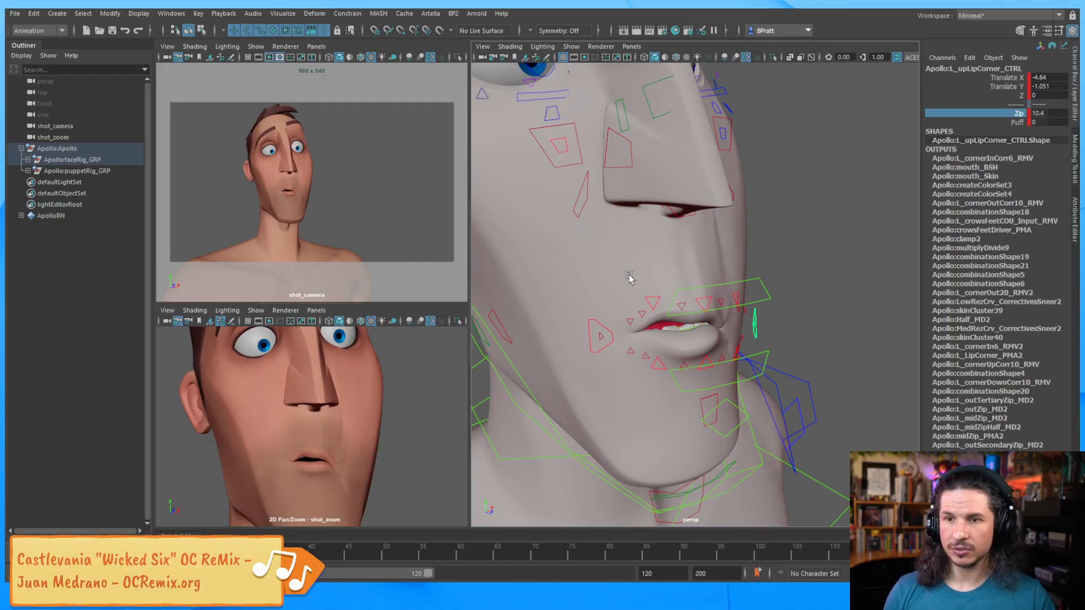
{"action": "left_click", "coordinate": [737, 405]}
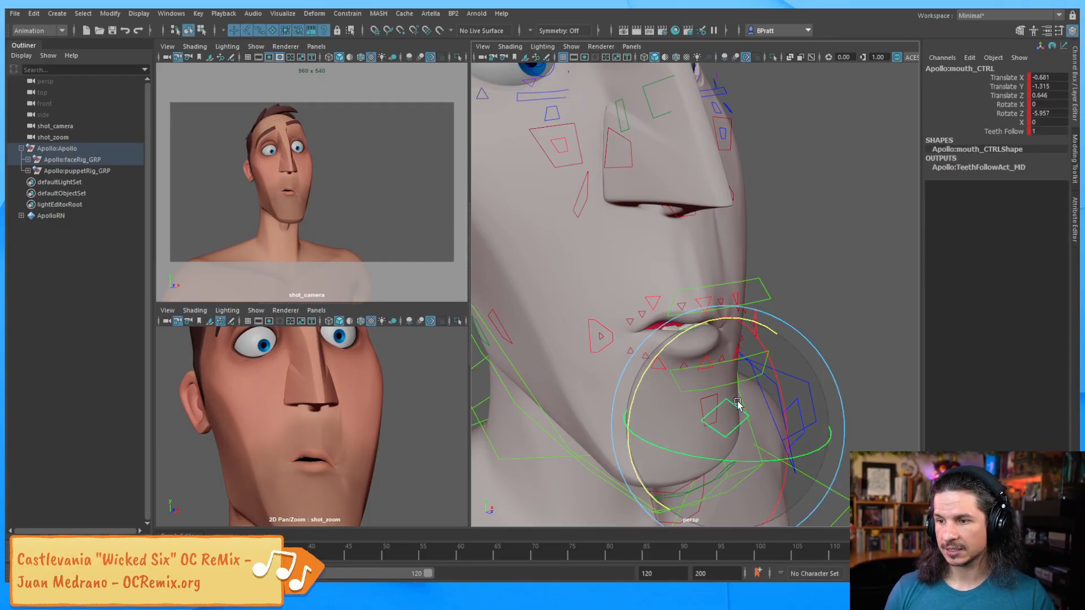
{"action": "key", "text": "w"}
{"action": "mouse_move", "coordinate": [805, 412]}
{"action": "left_mouse_down"}
{"action": "mouse_move", "coordinate": [778, 417]}
{"action": "mouse_move", "coordinate": [792, 411]}
{"action": "left_mouse_up"}
{"action": "key", "text": "e"}
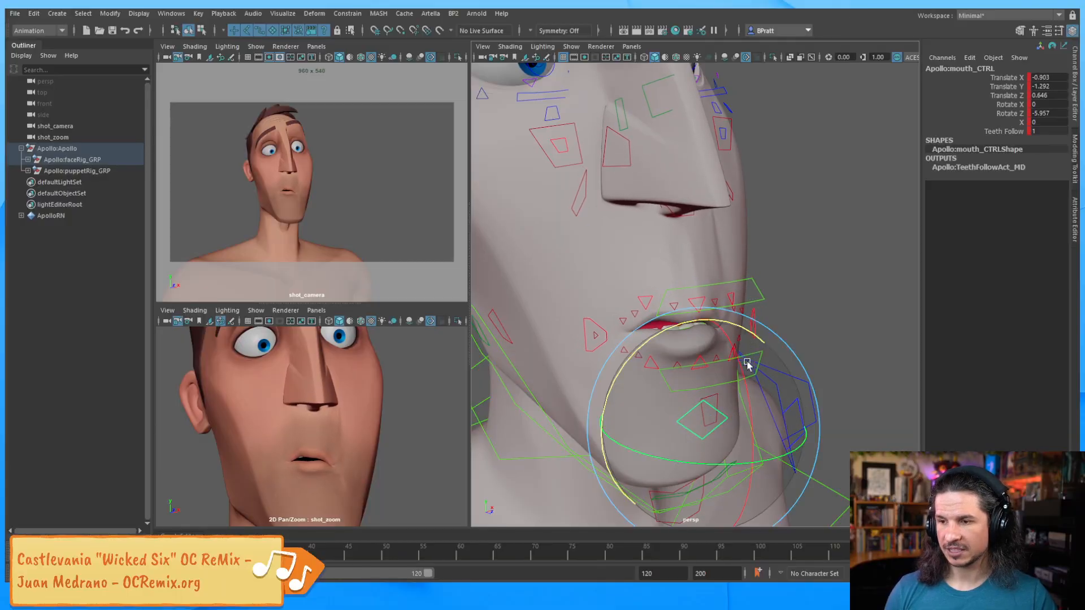
{"action": "left_click", "coordinate": [768, 460]}
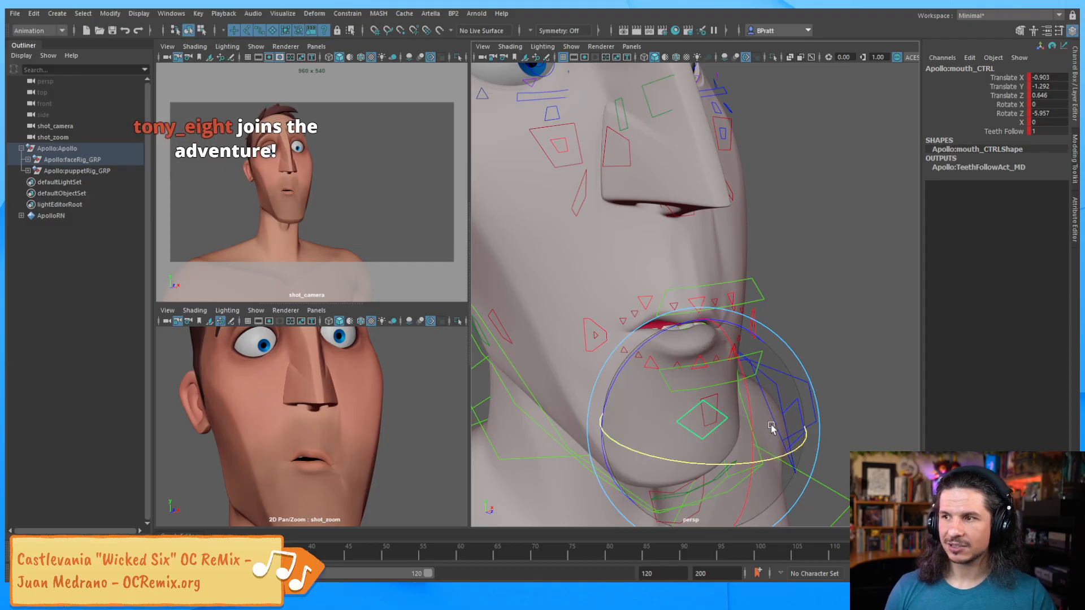
{"action": "key", "text": "w"}
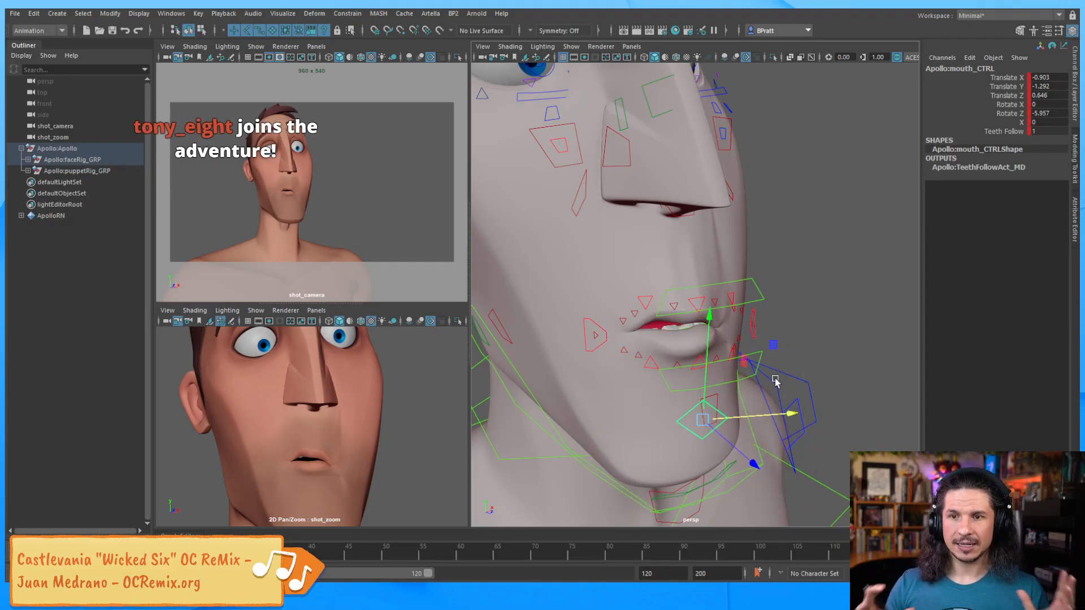
Rotate the head control to about -13.68 in X, -12.378 in Y and 6.201 in Z, undoing a further rotation attempt.
{"action": "left_click", "coordinate": [806, 235]}
{"action": "right_click_drag", "start_coordinate": [806, 235], "coordinate": [635, 255], "text": "alt"}
{"action": "left_click_drag", "start_coordinate": [634, 254], "coordinate": [586, 305], "text": "alt"}
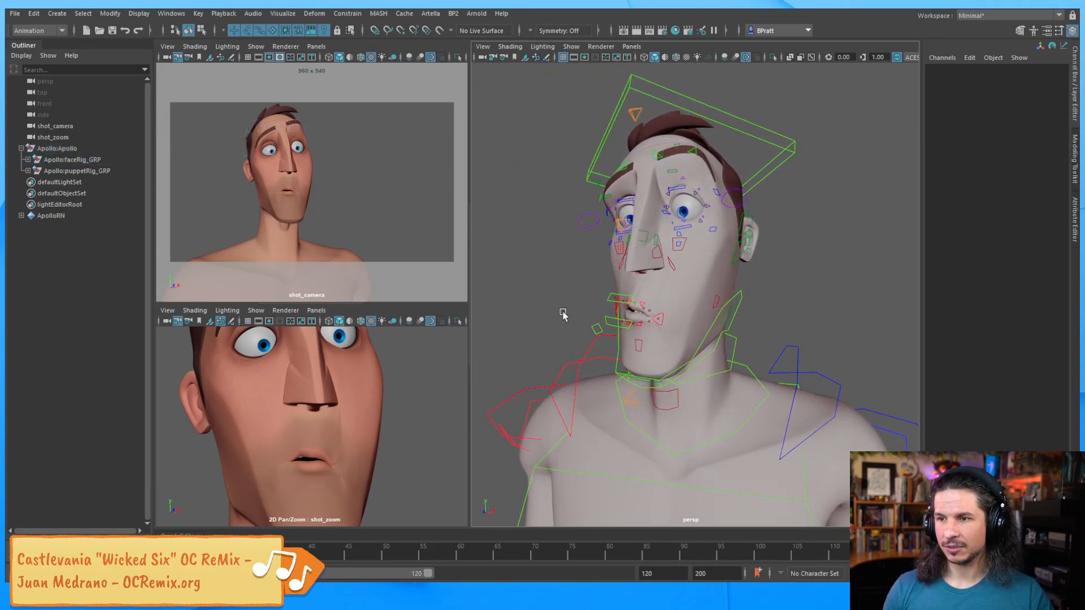
{"action": "left_click_drag", "start_coordinate": [524, 317], "coordinate": [607, 273], "text": "alt"}
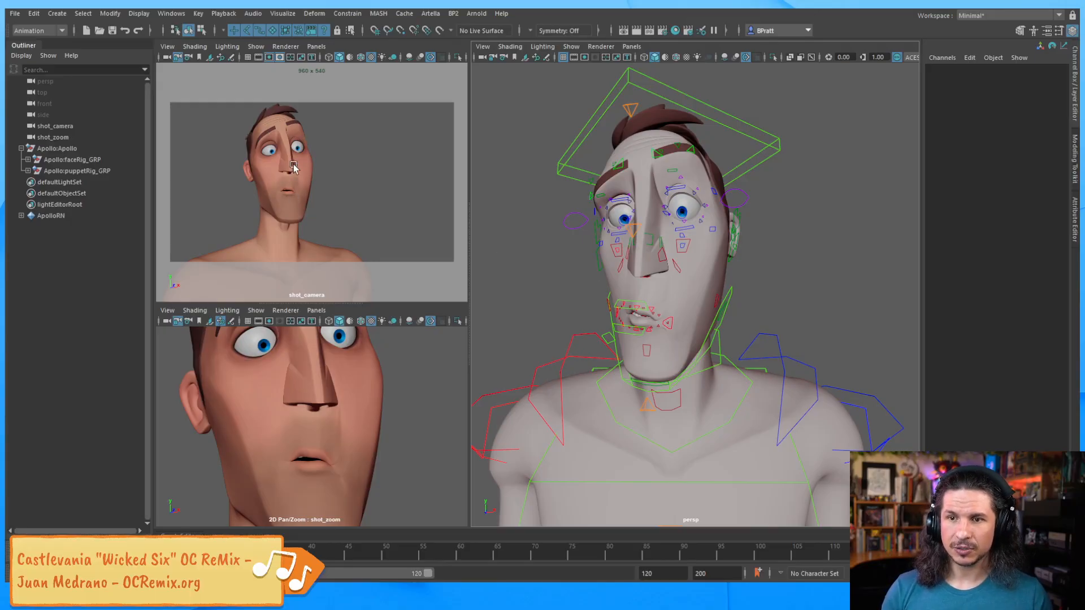
{"action": "left_click", "coordinate": [762, 148]}
{"action": "mouse_move", "coordinate": [693, 243]}
{"action": "left_mouse_down", "text": "alt"}
{"action": "mouse_move", "coordinate": [750, 262]}
{"action": "mouse_move", "coordinate": [669, 270]}
{"action": "mouse_move", "coordinate": [701, 262]}
{"action": "left_mouse_up", "text": "alt"}
{"action": "key", "text": "e"}
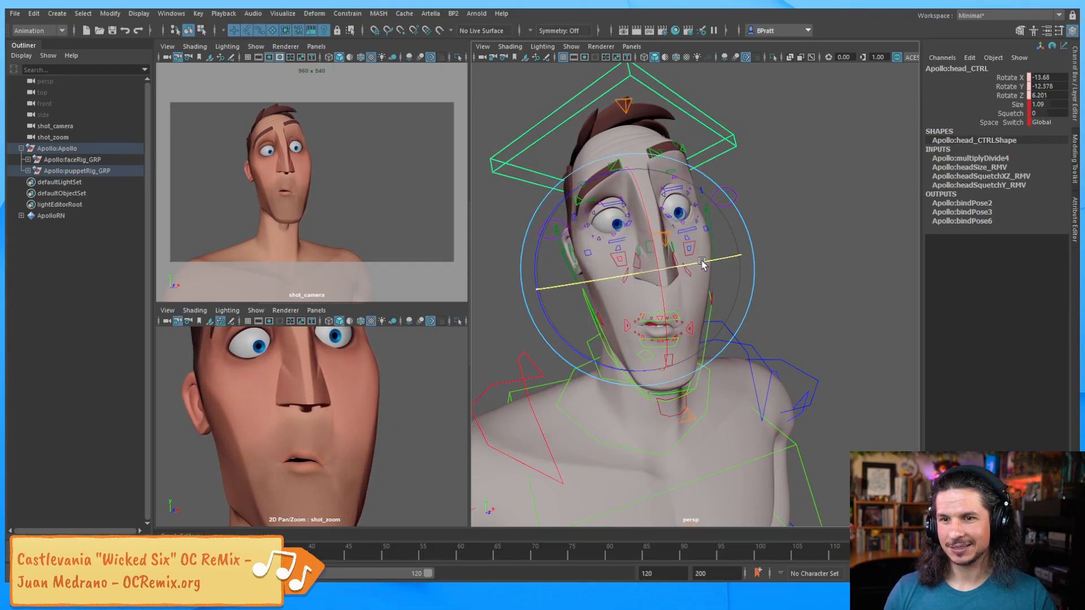
{"action": "left_click_drag", "start_coordinate": [644, 370], "coordinate": [637, 373]}
{"action": "key", "text": "ctrl+z"}
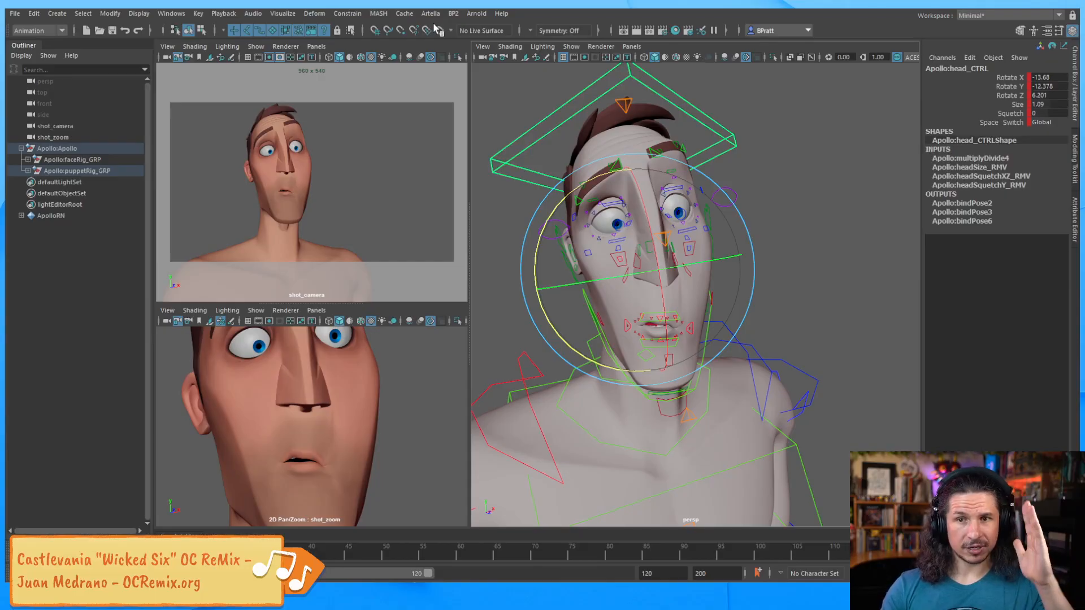
Open the Blue Pencil toolbox and place it beside the character's head in the perspective view.
{"action": "left_click", "coordinate": [453, 14]}
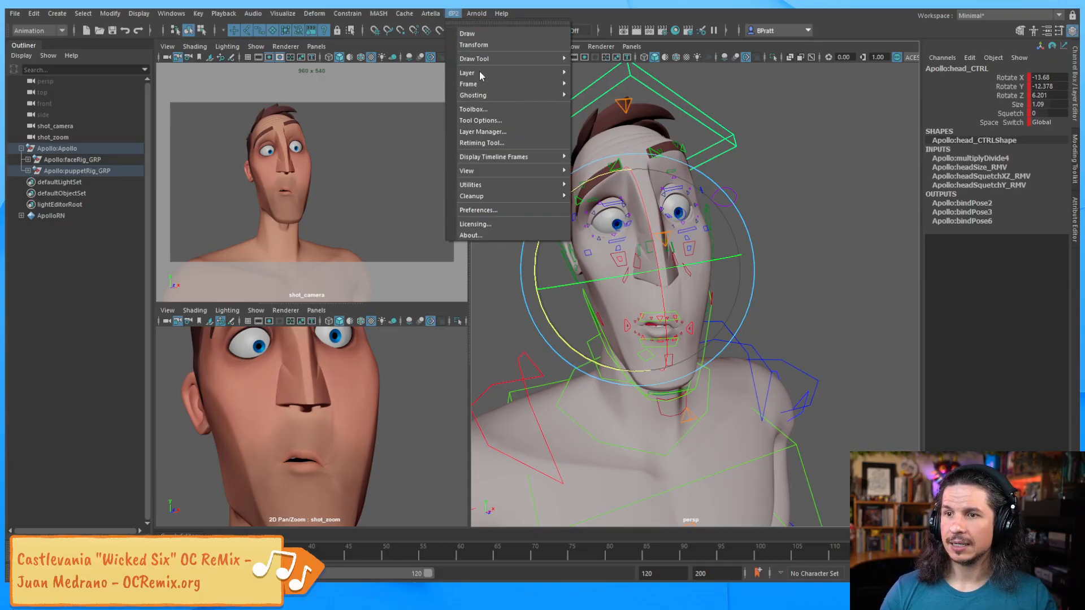
{"action": "mouse_move", "coordinate": [479, 74]}
{"action": "left_click", "coordinate": [490, 108]}
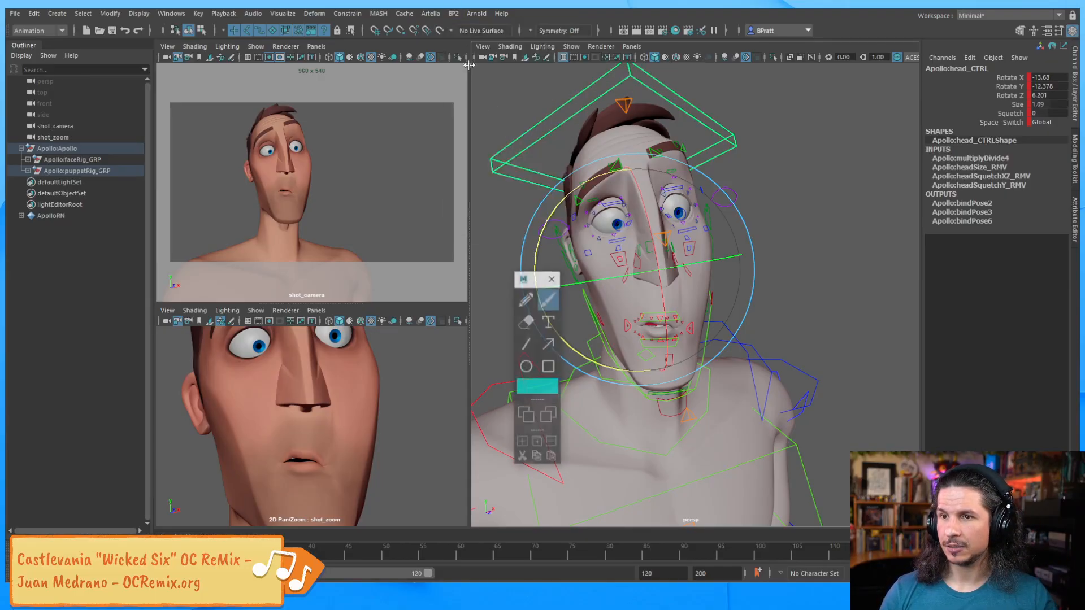
{"action": "left_click", "coordinate": [453, 14]}
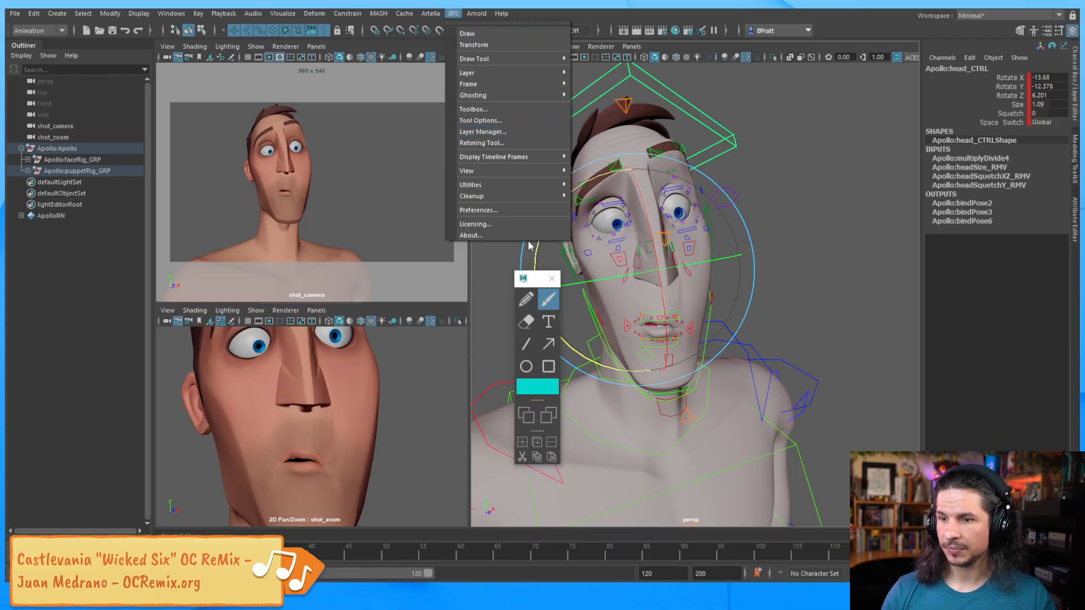
{"action": "left_click", "coordinate": [532, 283]}
{"action": "left_click", "coordinate": [452, 13]}
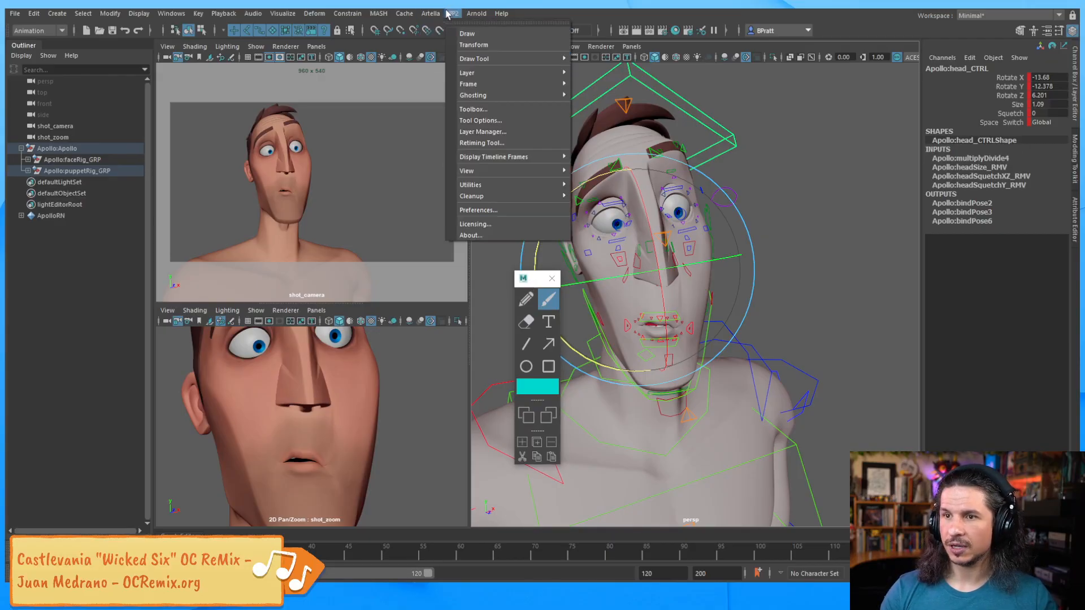
{"action": "left_click", "coordinate": [480, 135]}
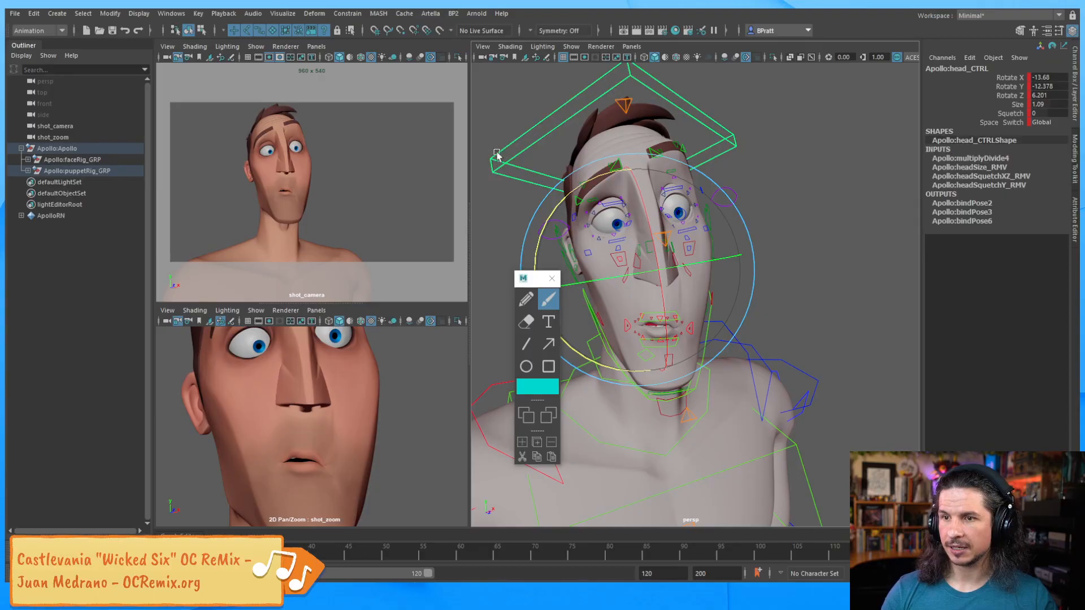
{"action": "left_click", "coordinate": [452, 14]}
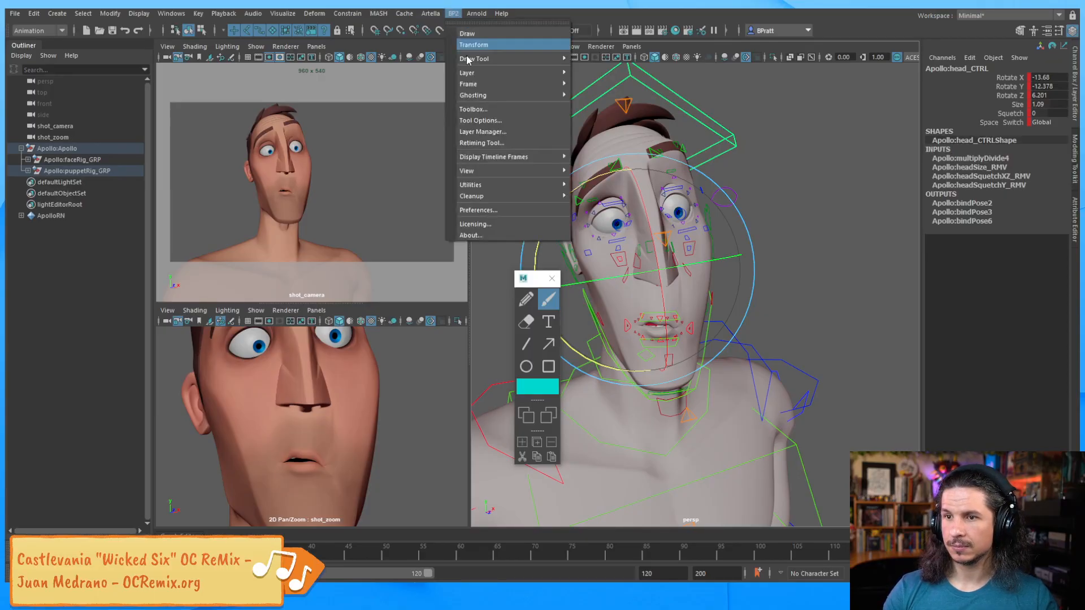
{"action": "left_click", "coordinate": [488, 137]}
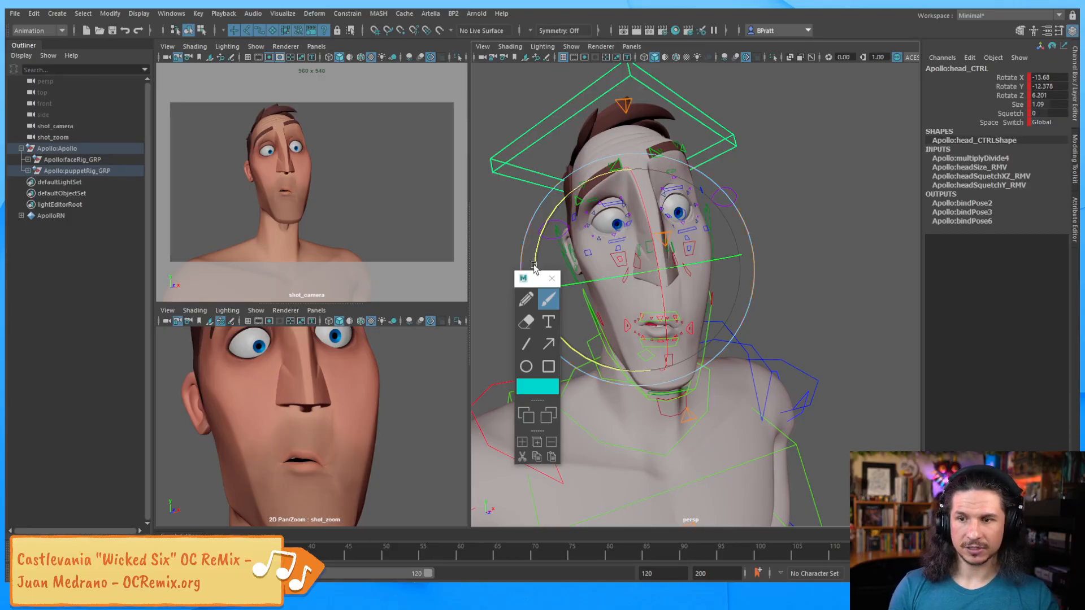
{"action": "mouse_move", "coordinate": [541, 281]}
{"action": "left_mouse_down"}
{"action": "mouse_move", "coordinate": [673, 245]}
{"action": "mouse_move", "coordinate": [808, 129]}
{"action": "left_mouse_up"}
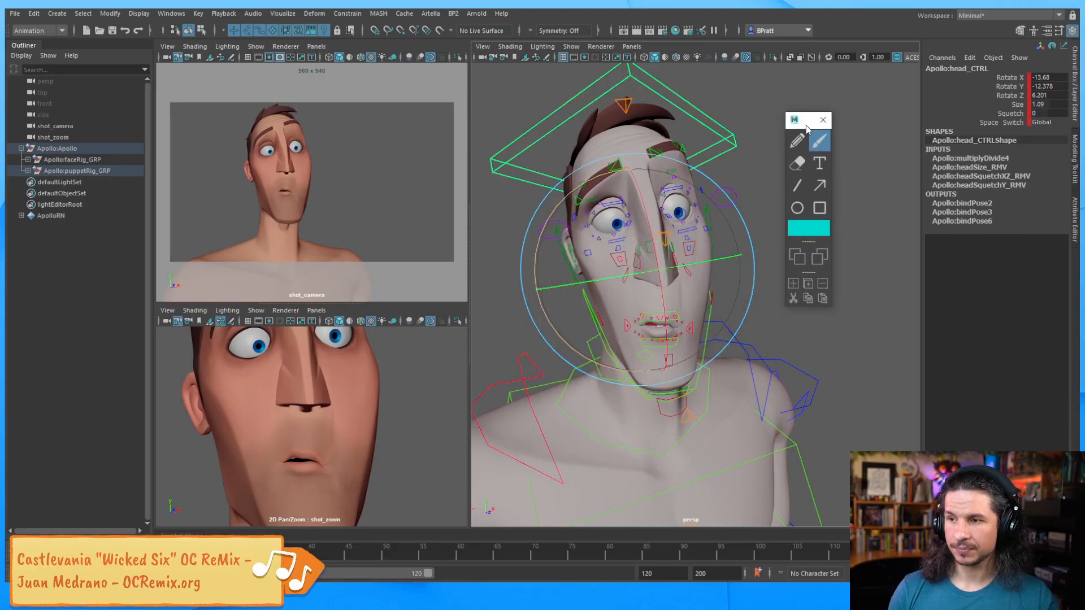
Sketch two teal pencil lines from hairline to chin over the face in shot camera, one curved and one straighter, and erase them.
{"action": "left_click", "coordinate": [721, 170]}
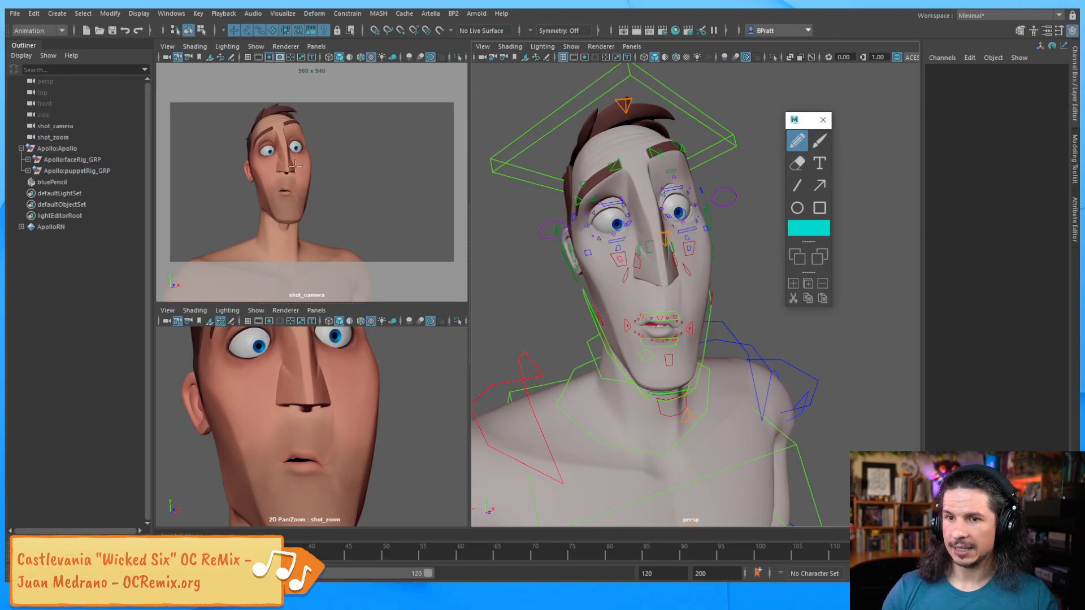
{"action": "left_click_drag", "start_coordinate": [274, 115], "coordinate": [284, 220]}
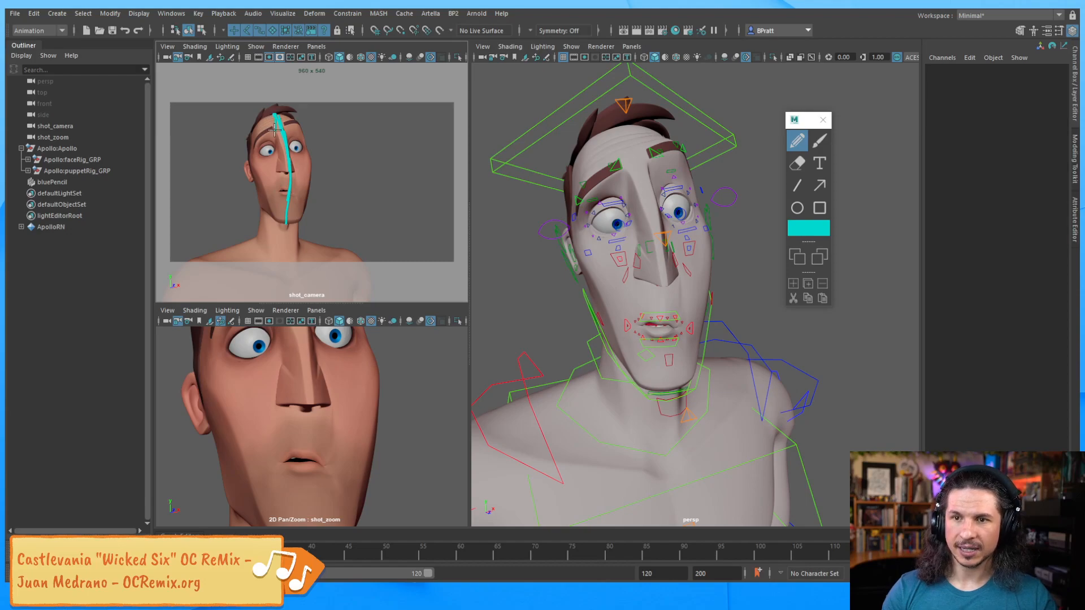
{"action": "left_click_drag", "start_coordinate": [275, 113], "coordinate": [277, 193]}
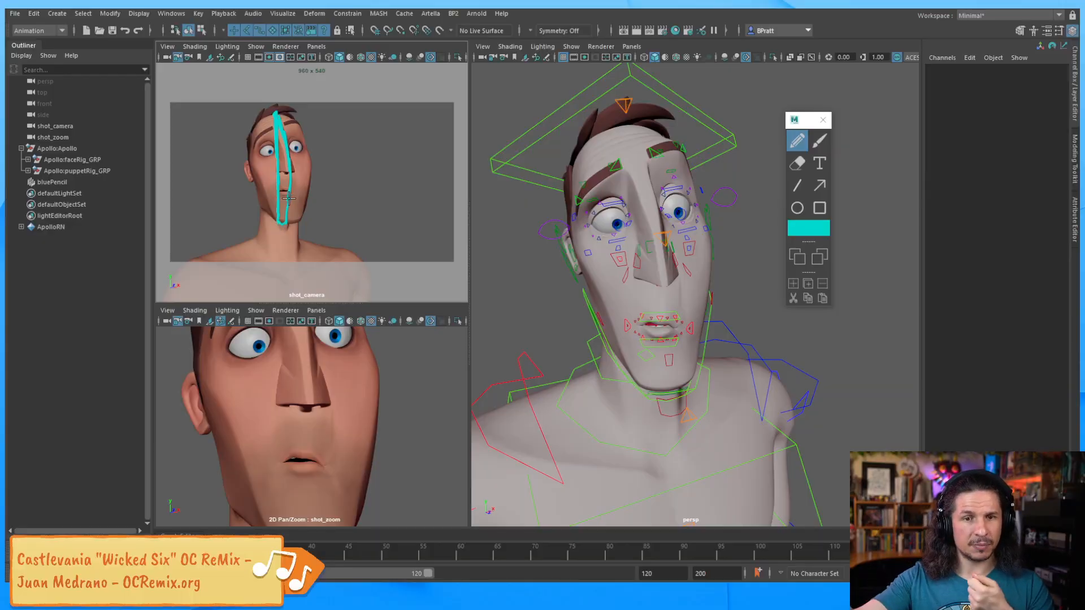
{"action": "left_click", "coordinate": [797, 163]}
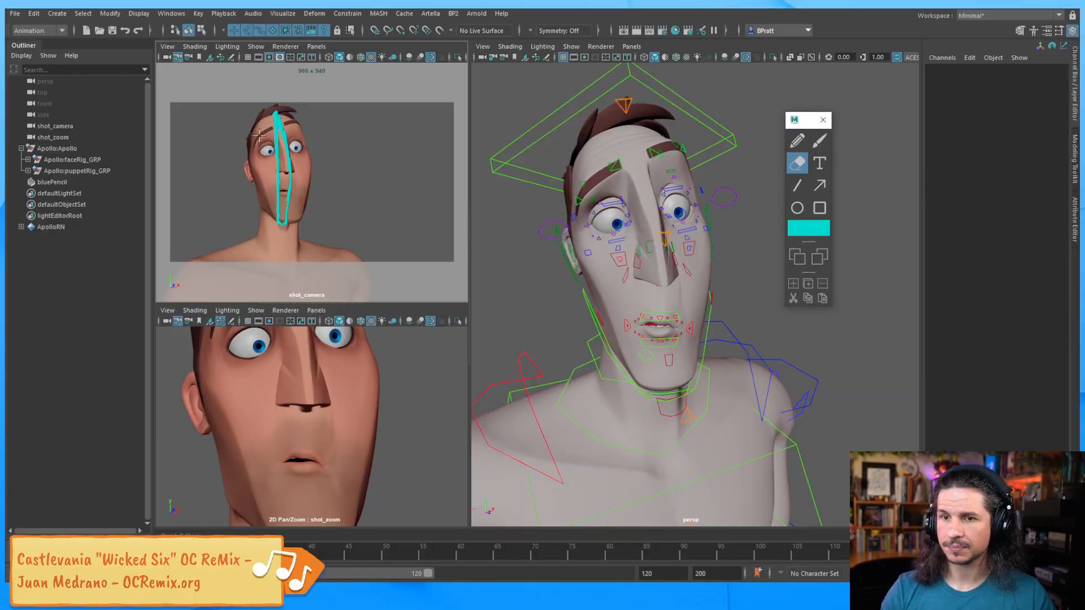
{"action": "mouse_move", "coordinate": [272, 101]}
{"action": "left_mouse_down"}
{"action": "mouse_move", "coordinate": [277, 170]}
{"action": "mouse_move", "coordinate": [292, 167]}
{"action": "mouse_move", "coordinate": [275, 148]}
{"action": "left_mouse_up"}
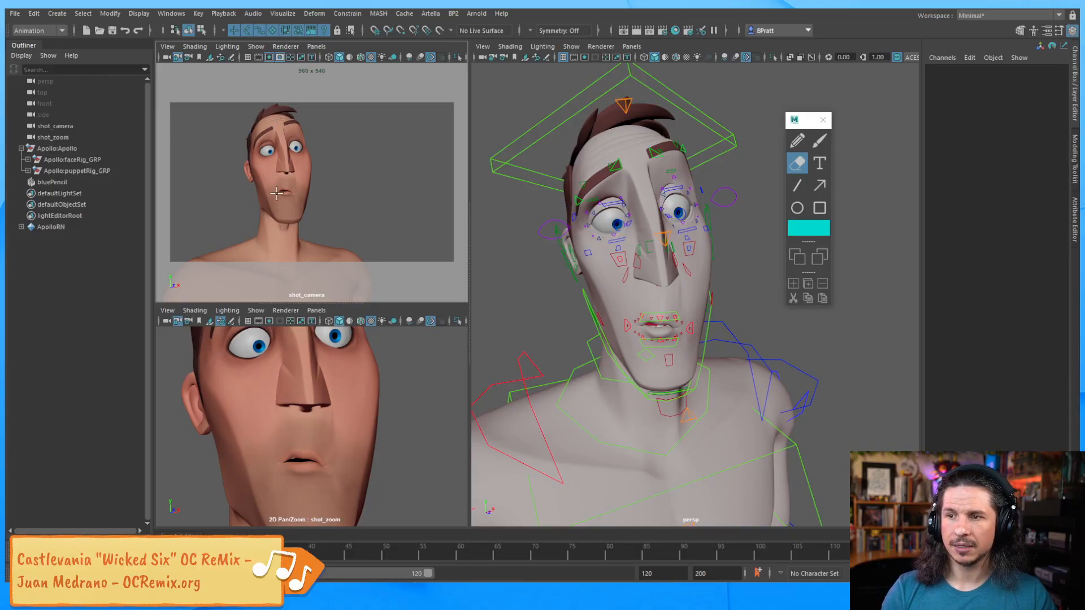
Move the Blue Pencil toolbox clear of the head controls and rotate the head control to about 8.596 in Z.
{"action": "left_click_drag", "start_coordinate": [801, 125], "coordinate": [906, 108]}
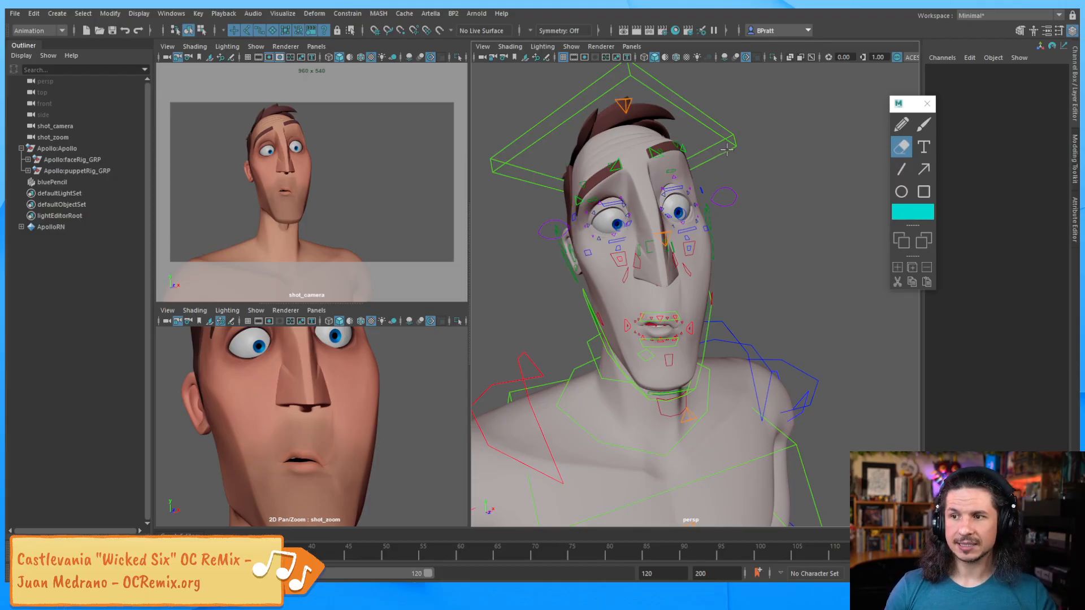
{"action": "left_click", "coordinate": [742, 139]}
{"action": "key", "text": "e"}
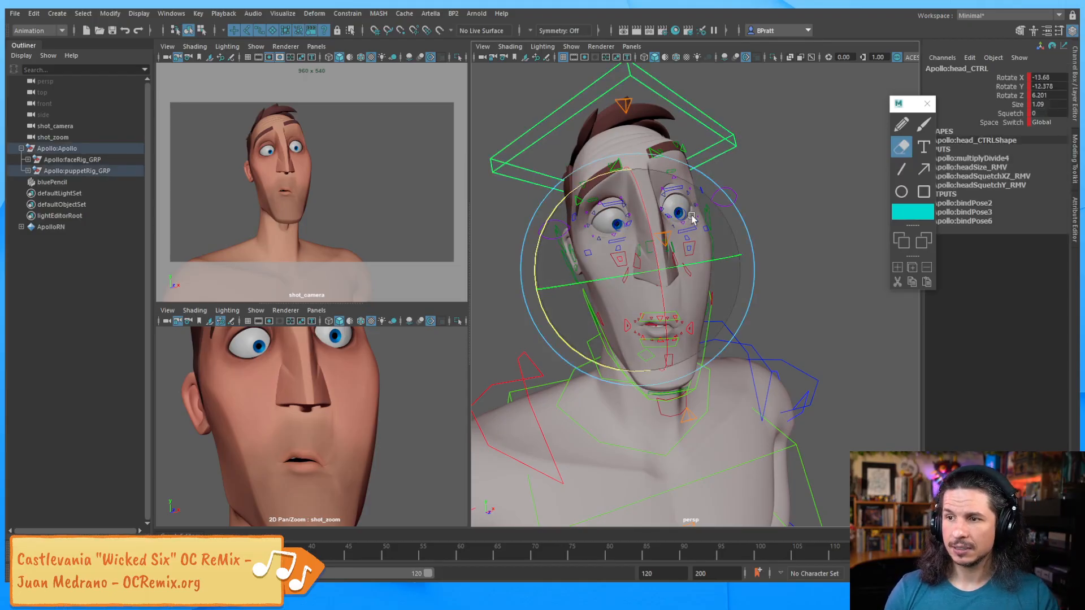
{"action": "left_click_drag", "start_coordinate": [548, 219], "coordinate": [547, 214]}
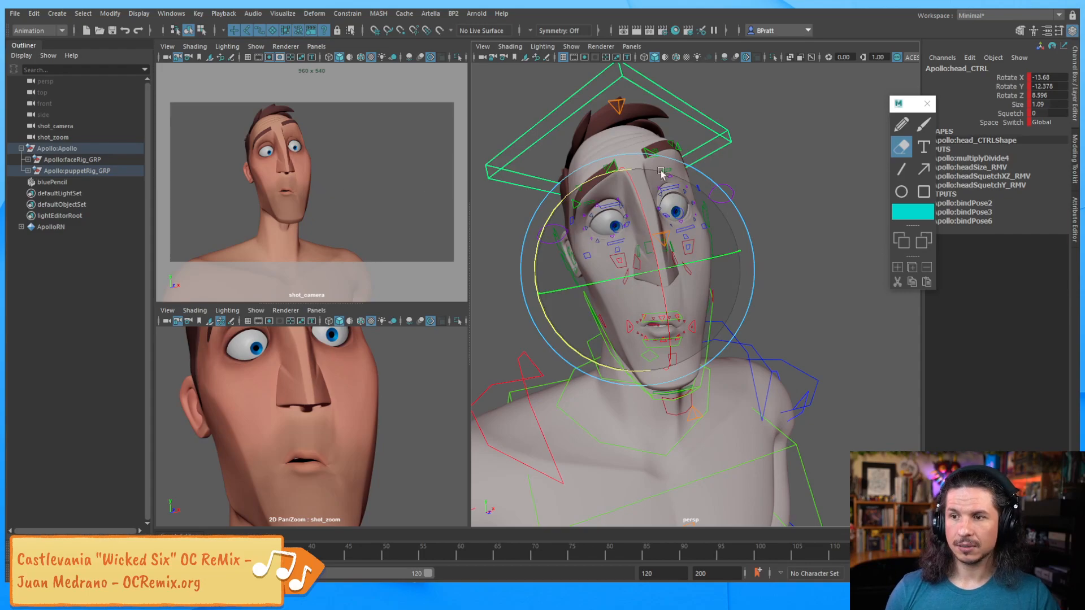
Scale both eye squetch controls up in Y, bringing the character's right one to about 1.151.
{"action": "left_click", "coordinate": [729, 171]}
{"action": "left_click", "coordinate": [710, 194]}
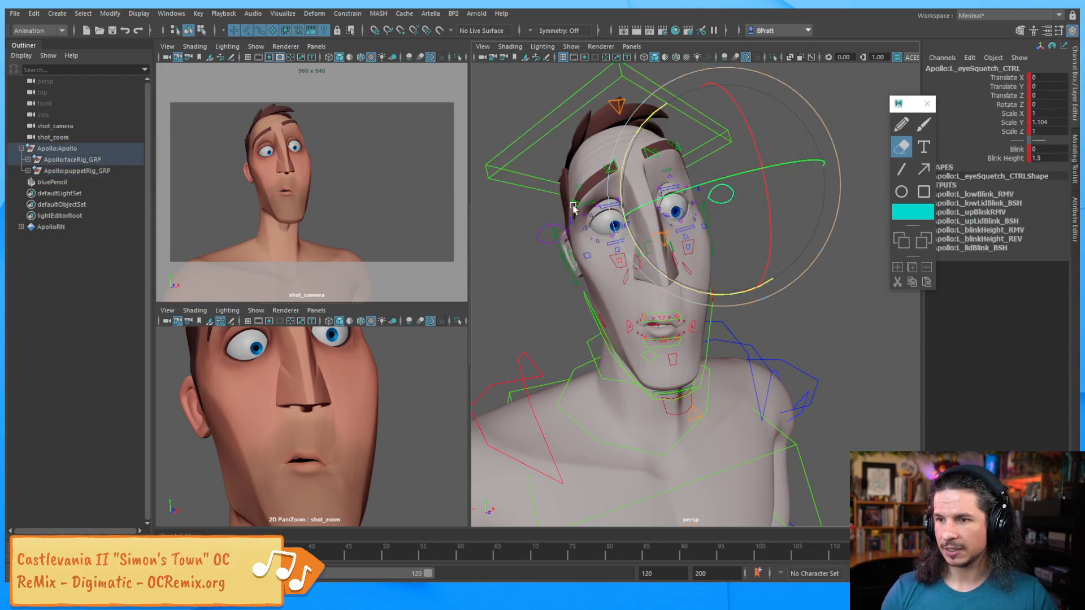
{"action": "left_click", "coordinate": [552, 233]}
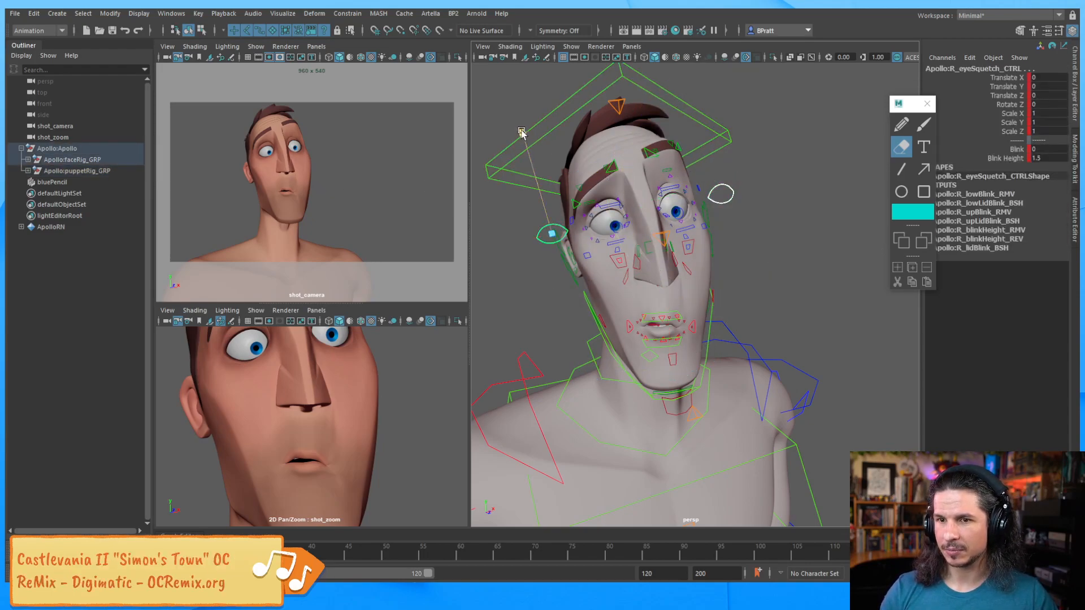
{"action": "mouse_move", "coordinate": [521, 131]}
{"action": "middle_mouse_down"}
{"action": "mouse_move", "coordinate": [516, 108]}
{"action": "mouse_move", "coordinate": [516, 118]}
{"action": "middle_mouse_up"}
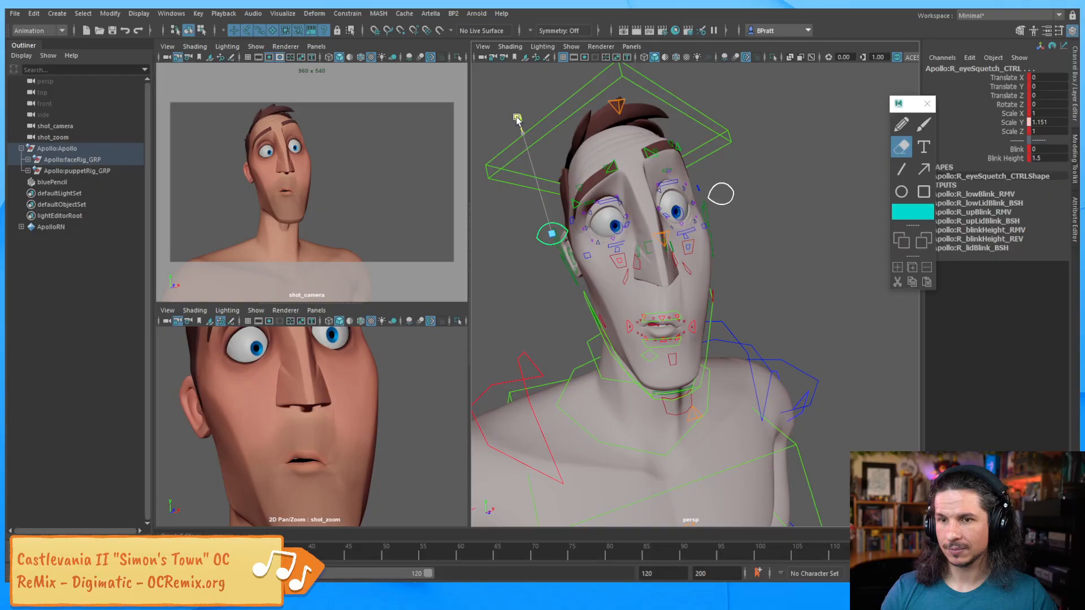
{"action": "left_click", "coordinate": [752, 240]}
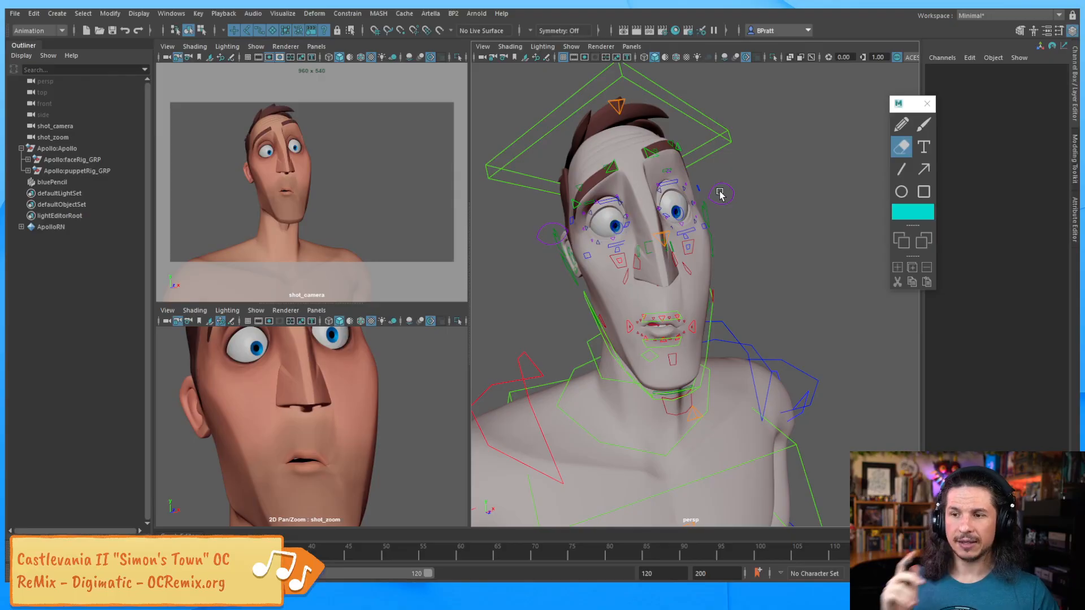
Raise the top teeth control to about 0.693 in Translate Y using wireframe display, and return the perspective view to textured shading.
{"action": "scroll", "coordinate": [719, 194], "scroll_direction": "up", "scroll_amount": 10}
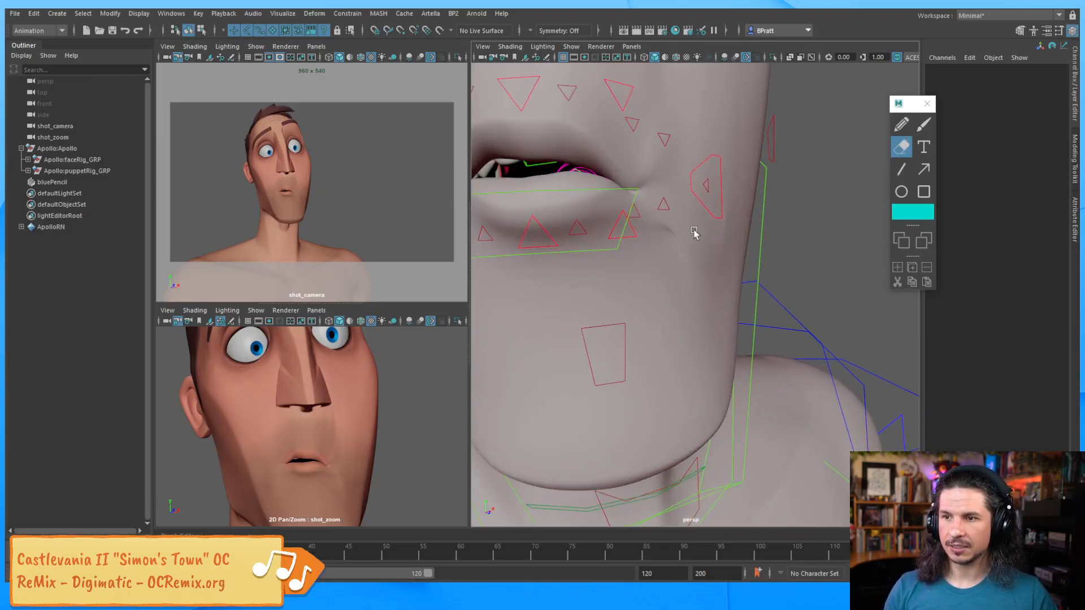
{"action": "left_click", "coordinate": [632, 125]}
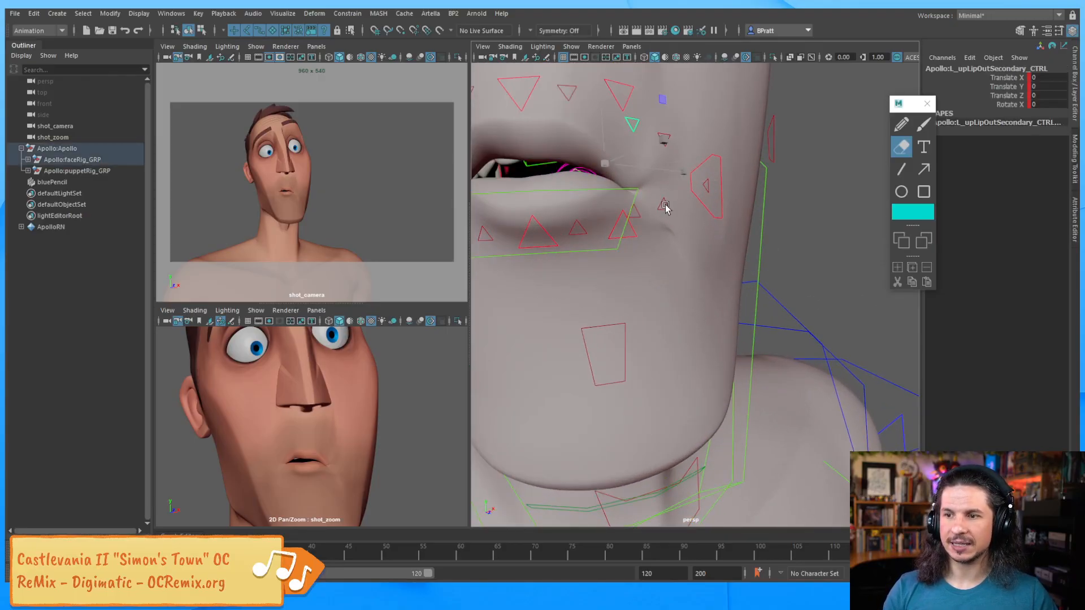
{"action": "left_click", "coordinate": [635, 211]}
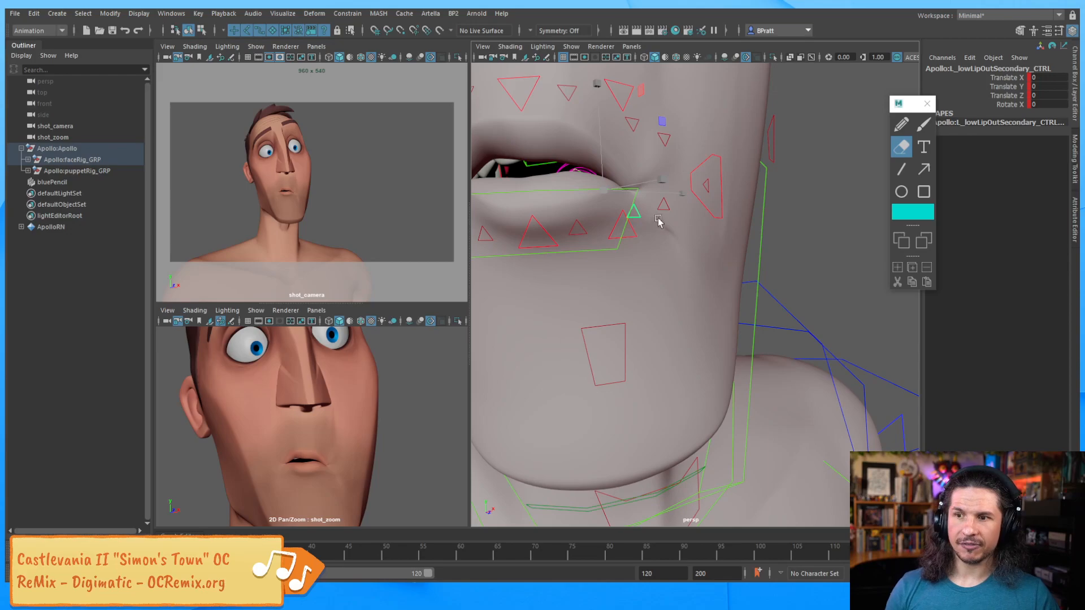
{"action": "left_click_drag", "start_coordinate": [659, 218], "coordinate": [729, 288], "text": "alt"}
{"action": "key", "text": "4"}
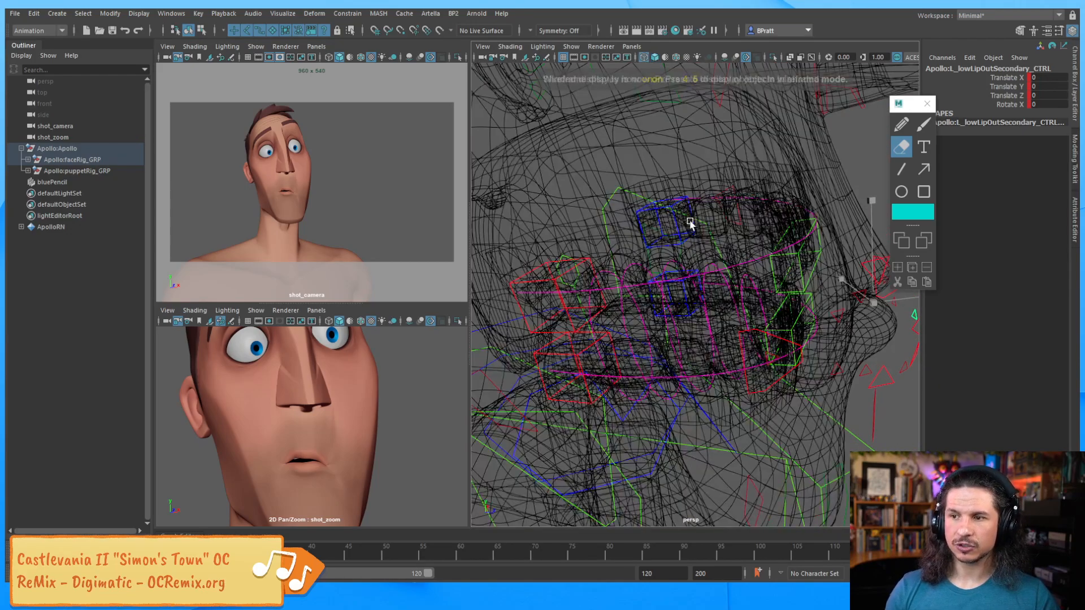
{"action": "left_click", "coordinate": [725, 272]}
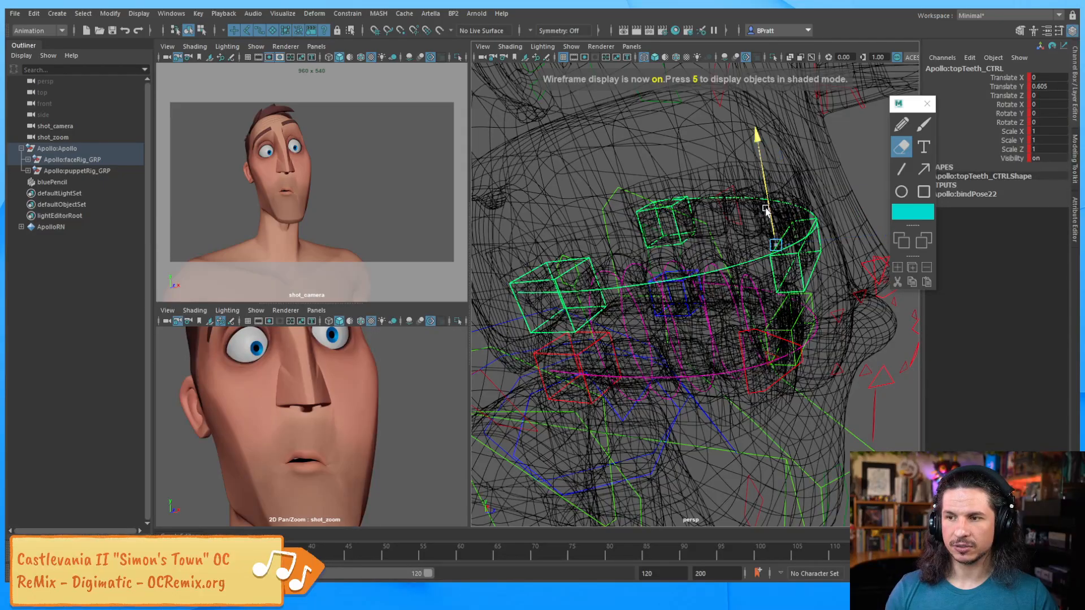
{"action": "left_click_drag", "start_coordinate": [769, 229], "coordinate": [766, 211]}
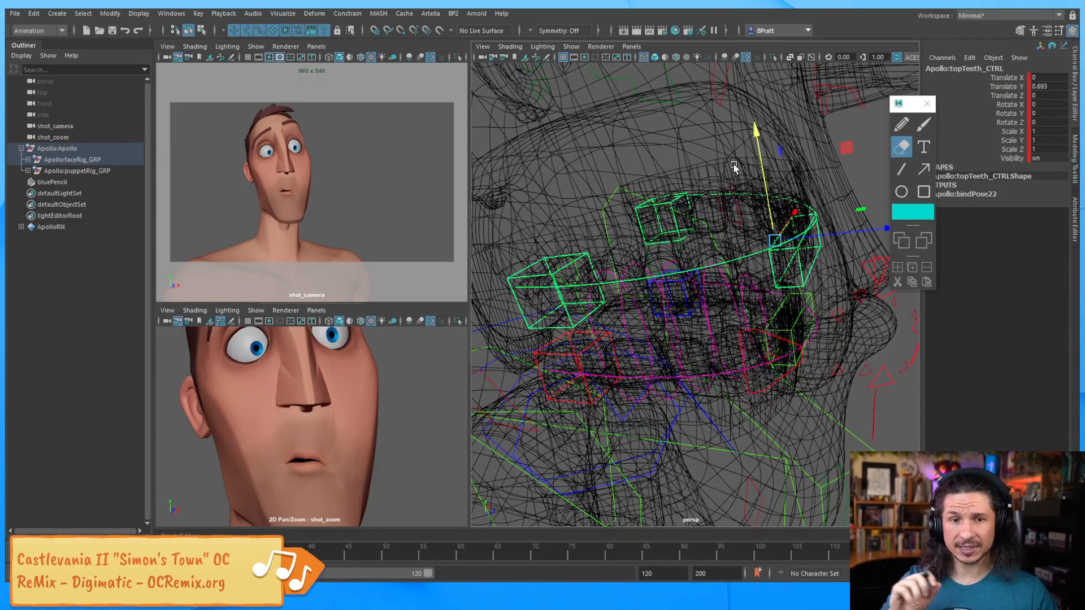
{"action": "key", "text": "6"}
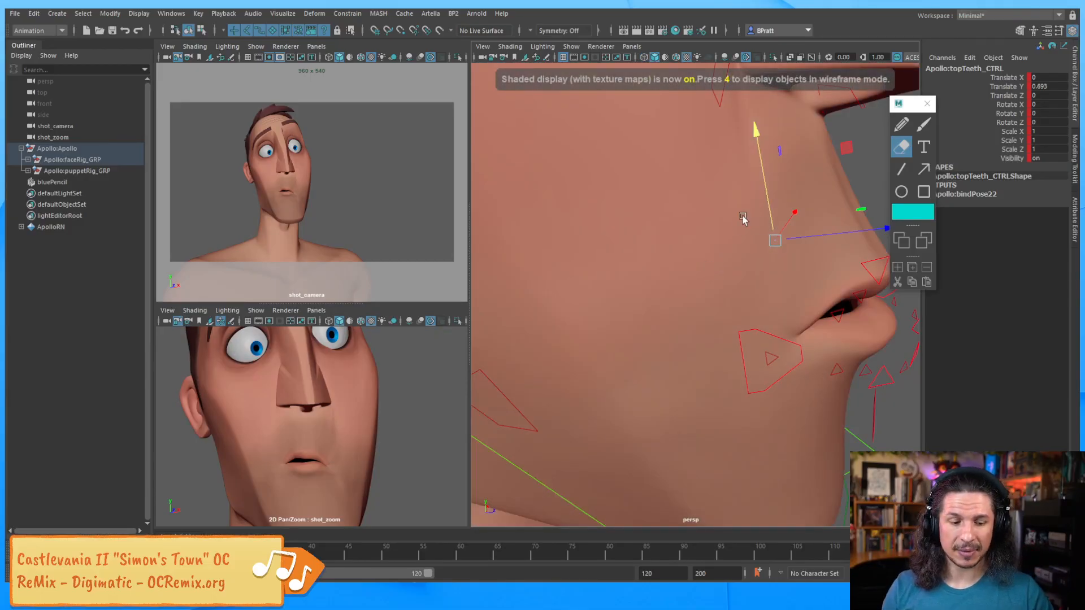
{"action": "right_click_drag", "start_coordinate": [761, 257], "coordinate": [711, 237], "text": "alt"}
{"action": "left_click_drag", "start_coordinate": [711, 236], "coordinate": [671, 267], "text": "alt"}
{"action": "left_click", "coordinate": [724, 280]}
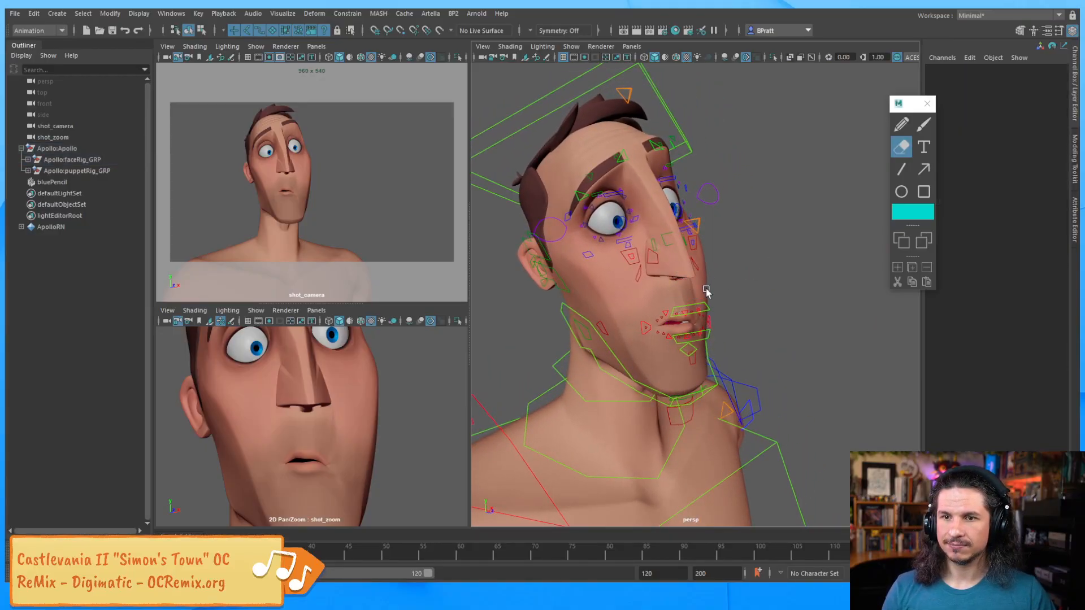
Rotate the head control to about -14.364 in X, -7.351 in Y and 7.377 in Z.
{"action": "left_click", "coordinate": [509, 158]}
{"action": "left_click_drag", "start_coordinate": [608, 282], "coordinate": [612, 282]}
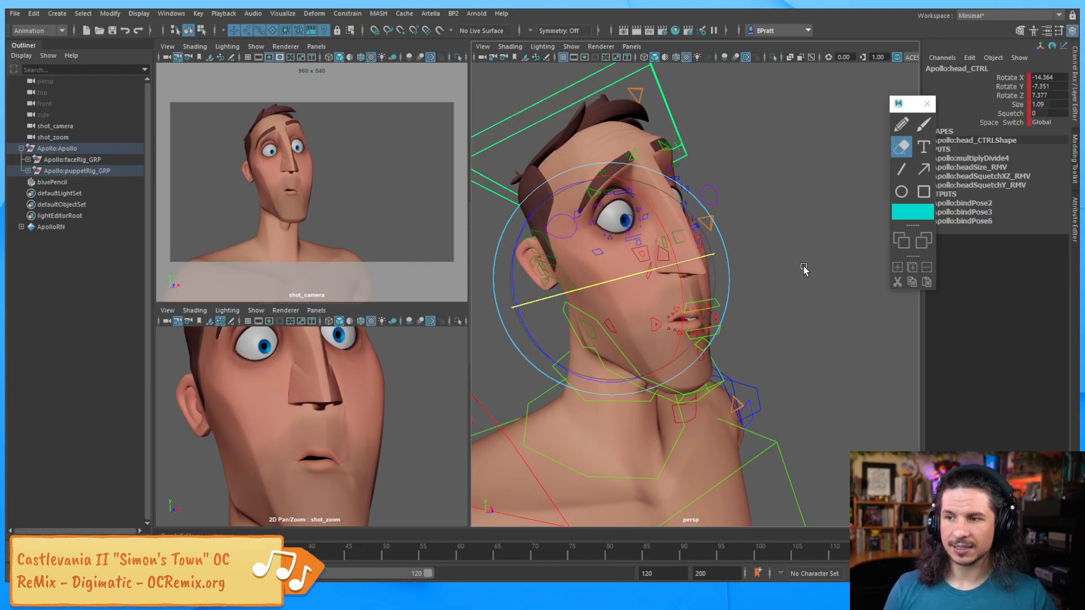
{"action": "left_click_drag", "start_coordinate": [805, 270], "coordinate": [745, 243], "text": "alt"}
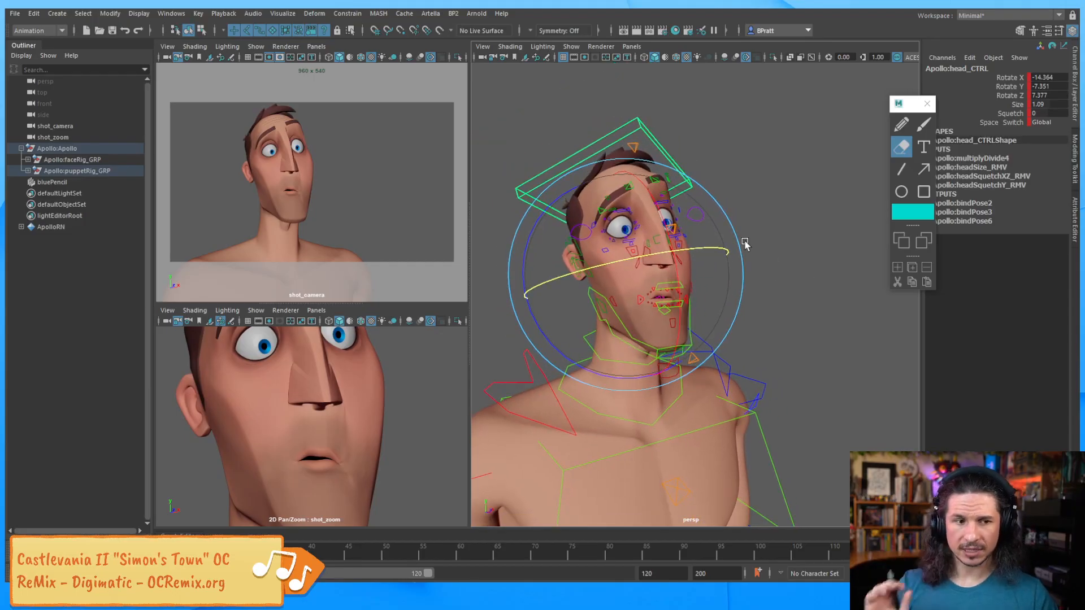
{"action": "left_click", "coordinate": [755, 327]}
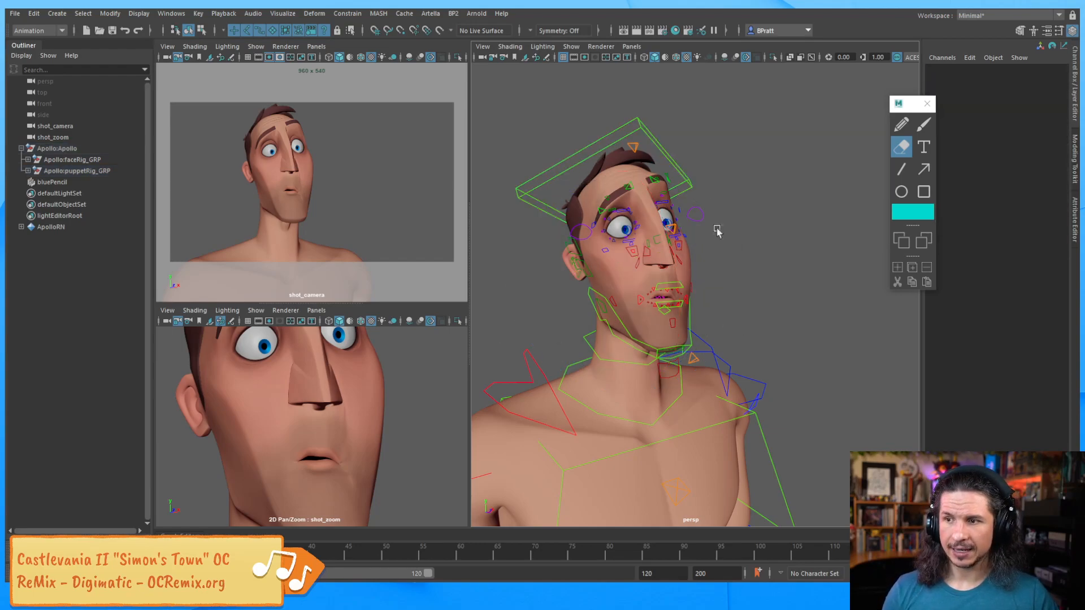
Step through the head control's keyed poses to compare the neutral pose with the closed-mouth pose.
{"action": "left_click", "coordinate": [658, 141]}
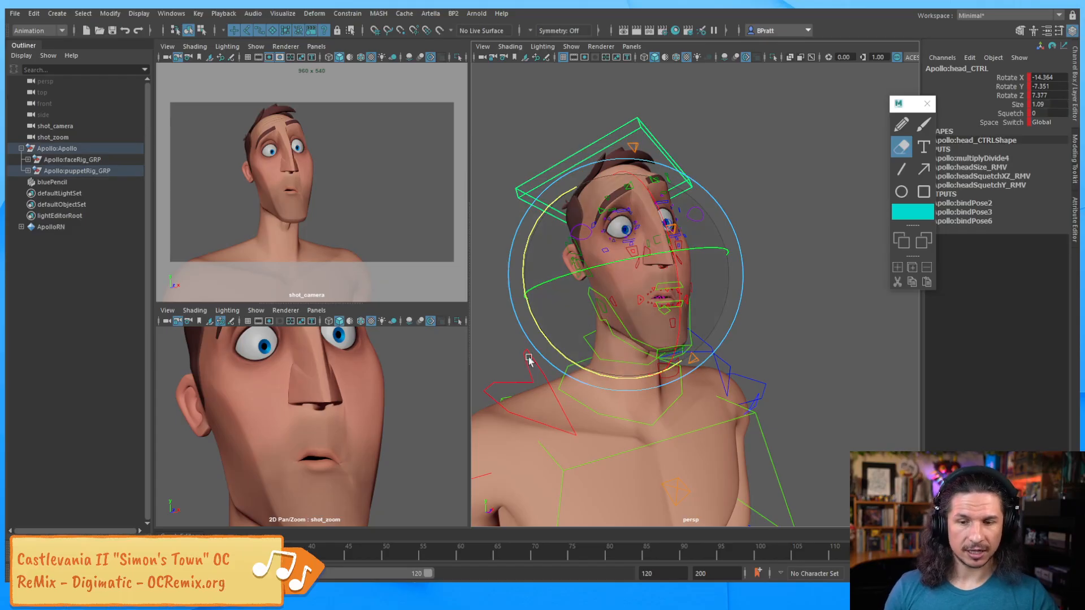
{"action": "key", "text": "comma"}
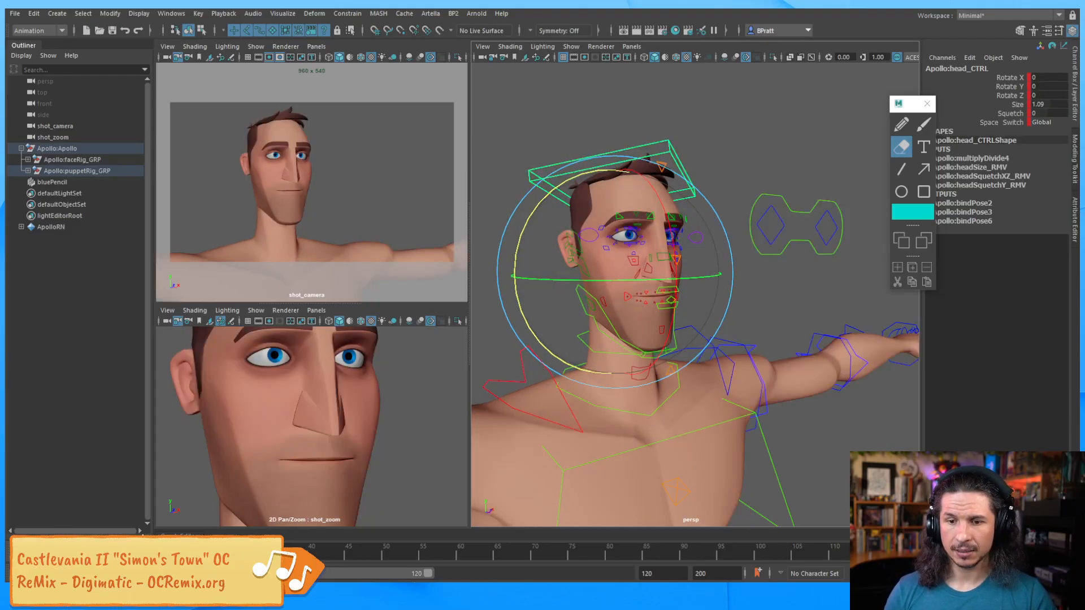
{"action": "key", "text": "q"}
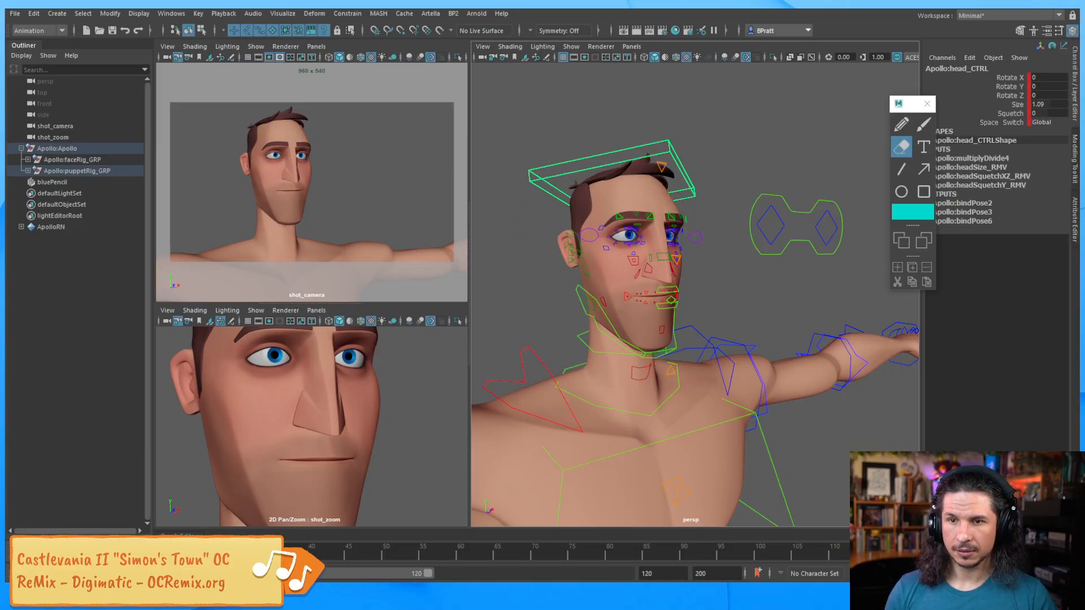
{"action": "key", "text": "period"}
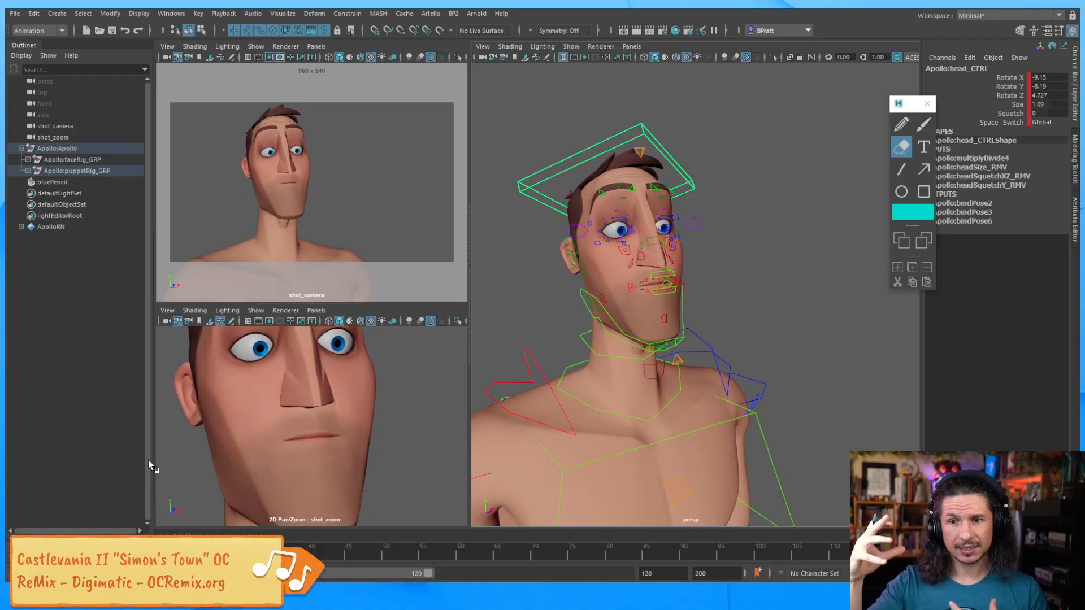
Select the inner and outer brow controls on both sides with the Move tool active.
{"action": "left_click", "coordinate": [632, 187]}
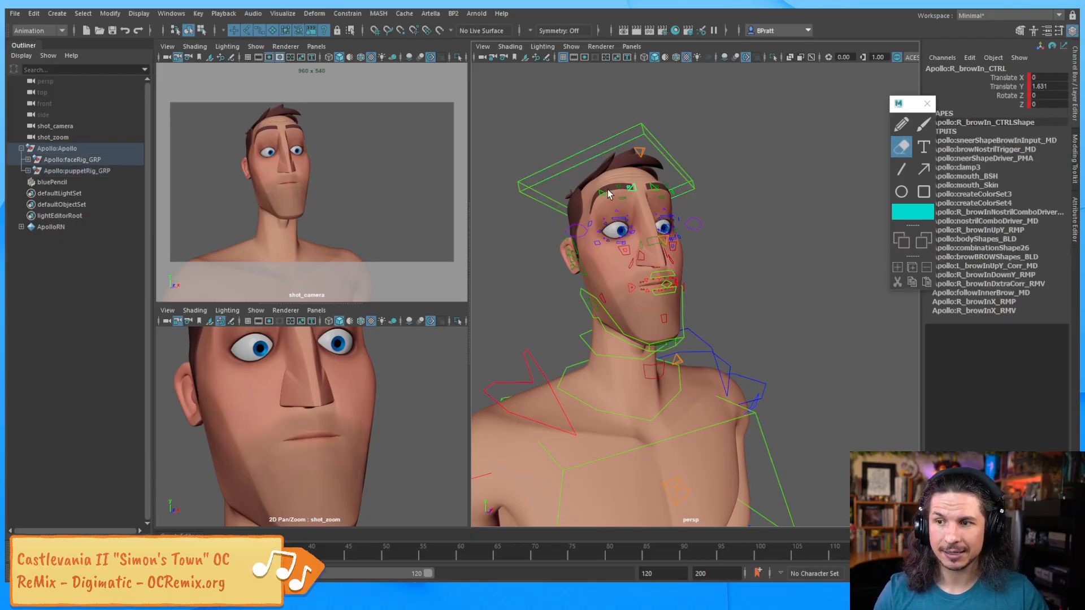
{"action": "left_click", "coordinate": [603, 193], "text": "shift"}
{"action": "left_click_drag", "start_coordinate": [669, 198], "coordinate": [628, 173], "text": "alt"}
{"action": "left_click", "coordinate": [653, 187], "text": "shift"}
{"action": "left_click", "coordinate": [678, 189], "text": "shift"}
{"action": "key", "text": "w"}
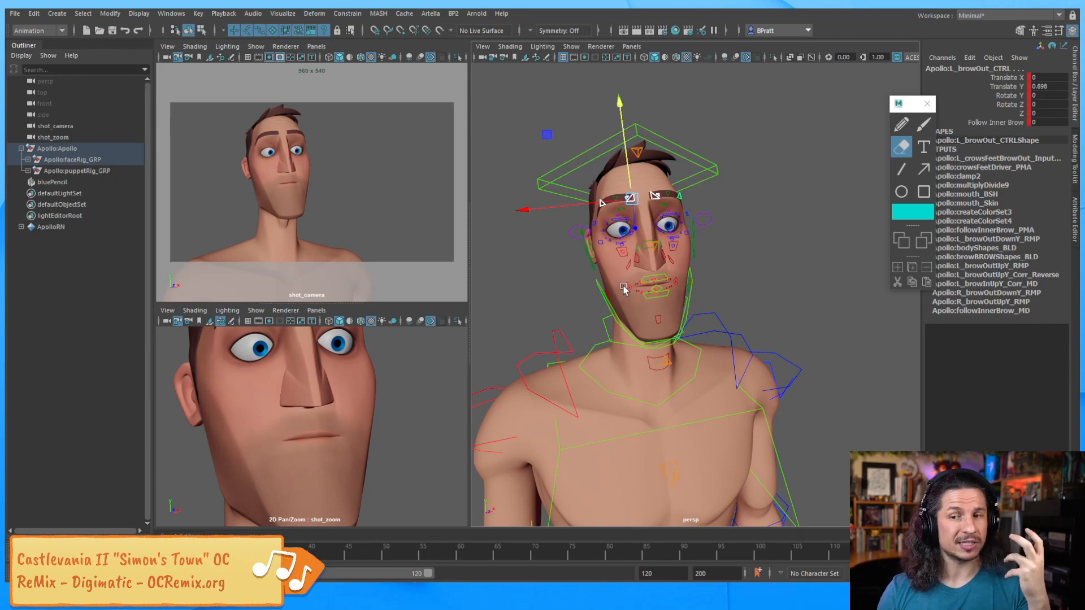
Sketch teal pencil guide lines across the brows, eyes, nose base and mouth in shot camera, and erase them.
{"action": "left_click", "coordinate": [901, 125]}
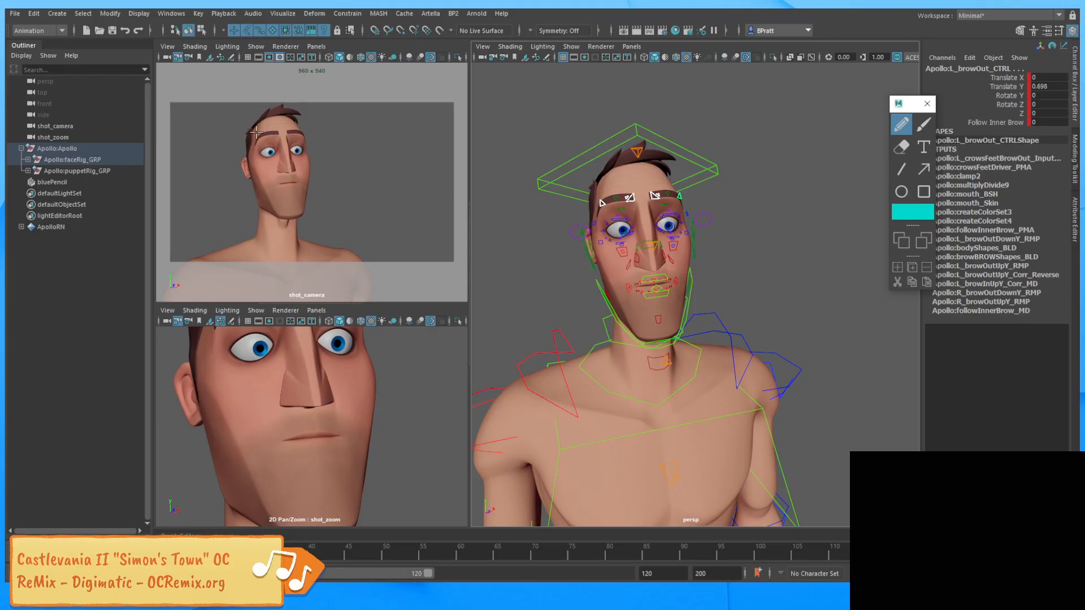
{"action": "left_click_drag", "start_coordinate": [250, 136], "coordinate": [320, 129]}
{"action": "mouse_move", "coordinate": [261, 185]}
{"action": "left_mouse_down"}
{"action": "mouse_move", "coordinate": [322, 182]}
{"action": "mouse_move", "coordinate": [326, 167]}
{"action": "left_mouse_up"}
{"action": "left_click_drag", "start_coordinate": [252, 152], "coordinate": [322, 144]}
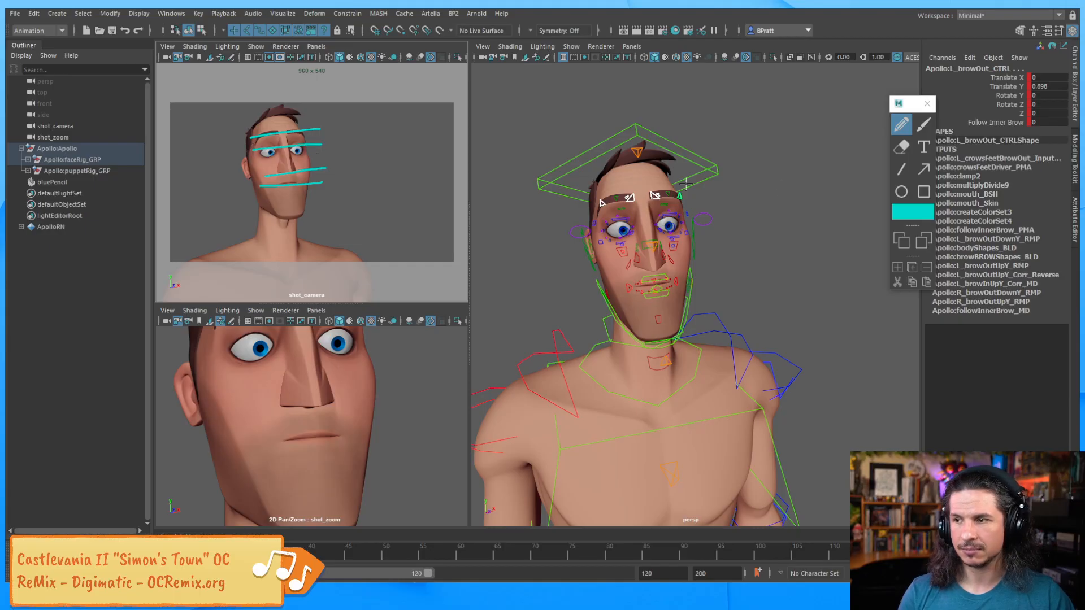
{"action": "left_click", "coordinate": [925, 268]}
Sketch teal cross-lines over the facial features plus a vertical centre line from hair to chin in shot camera, and erase them.
{"action": "left_click_drag", "start_coordinate": [251, 137], "coordinate": [316, 127]}
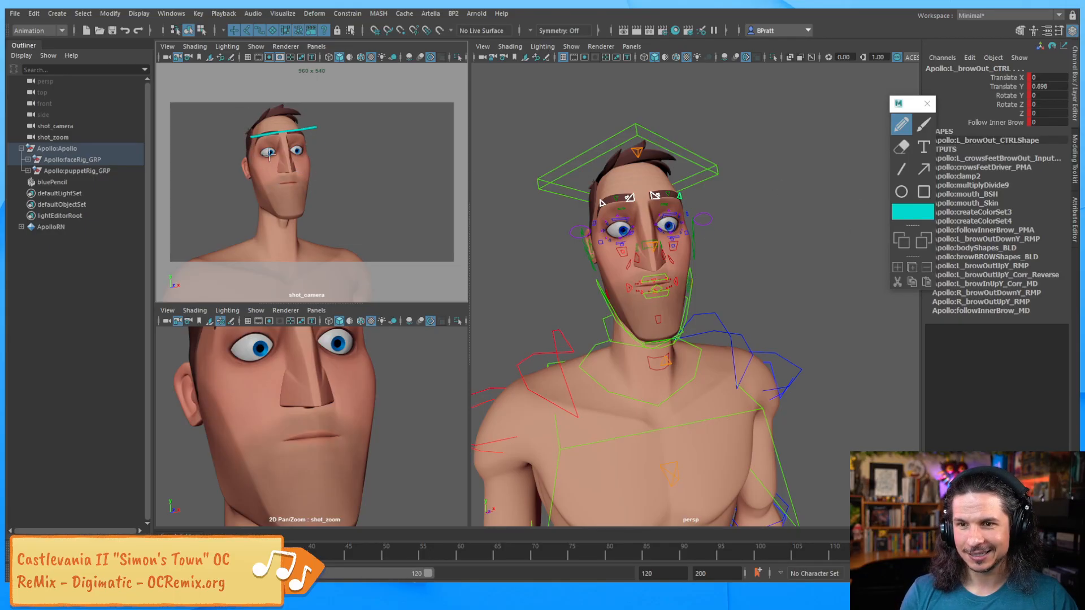
{"action": "left_click_drag", "start_coordinate": [255, 150], "coordinate": [323, 149]}
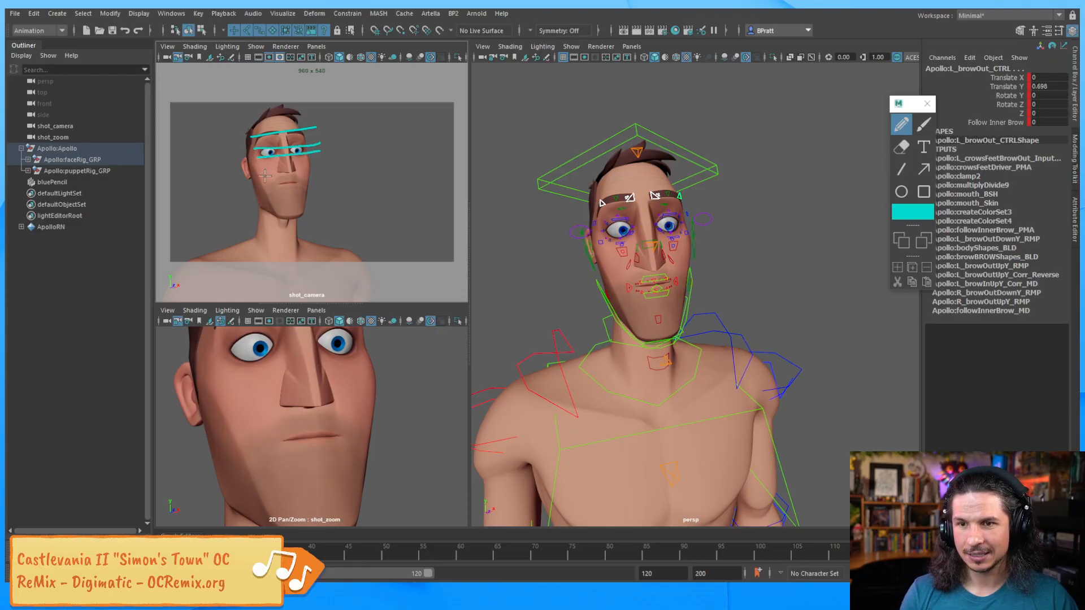
{"action": "mouse_move", "coordinate": [265, 172]}
{"action": "left_mouse_down"}
{"action": "mouse_move", "coordinate": [322, 169]}
{"action": "mouse_move", "coordinate": [329, 181]}
{"action": "left_mouse_up"}
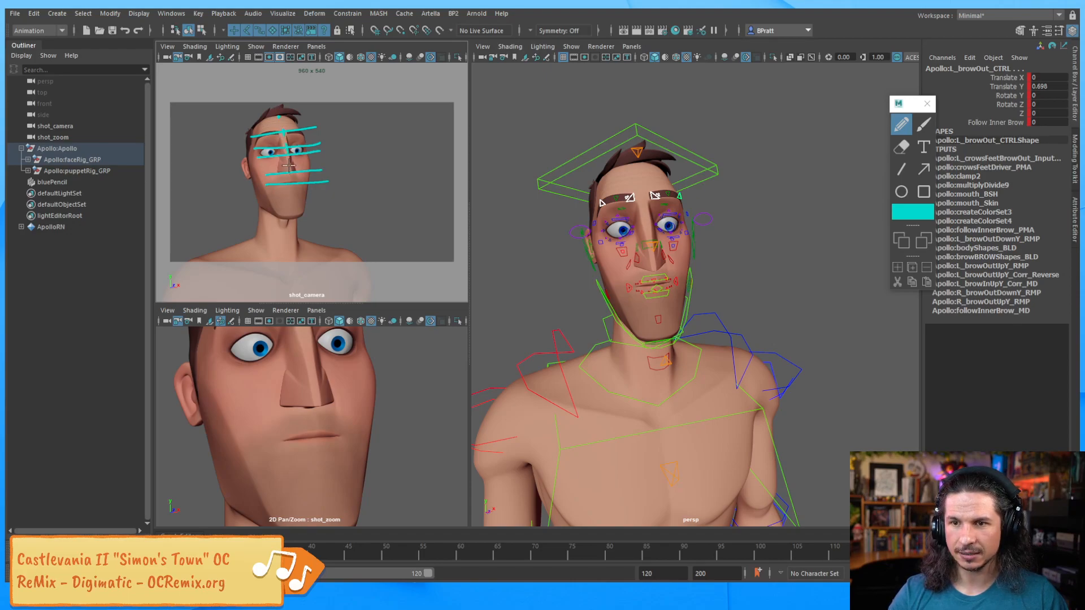
{"action": "left_click_drag", "start_coordinate": [289, 165], "coordinate": [293, 191]}
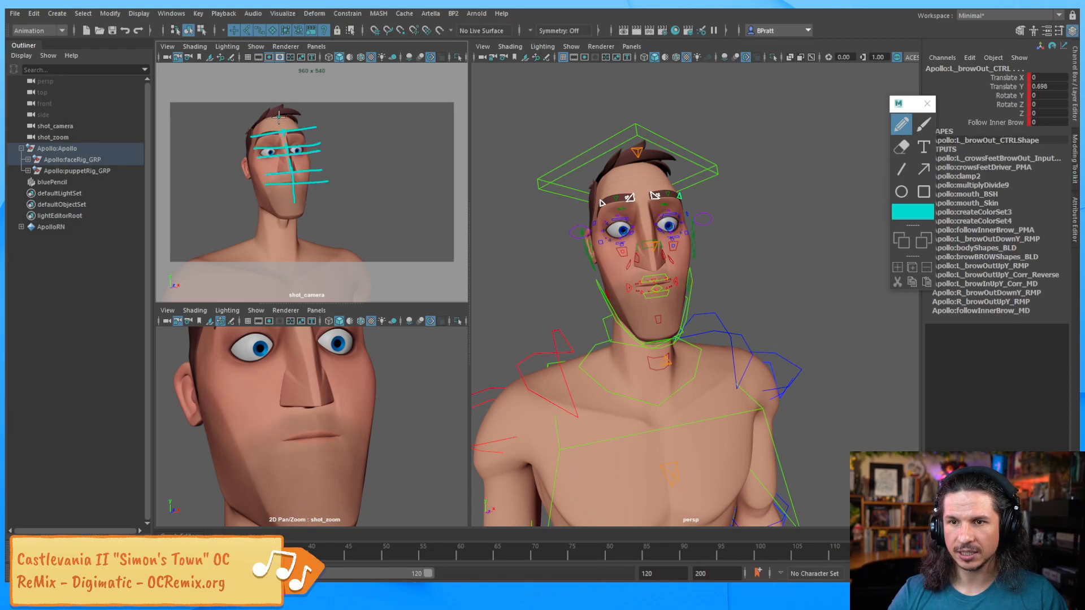
{"action": "left_click_drag", "start_coordinate": [279, 117], "coordinate": [295, 222]}
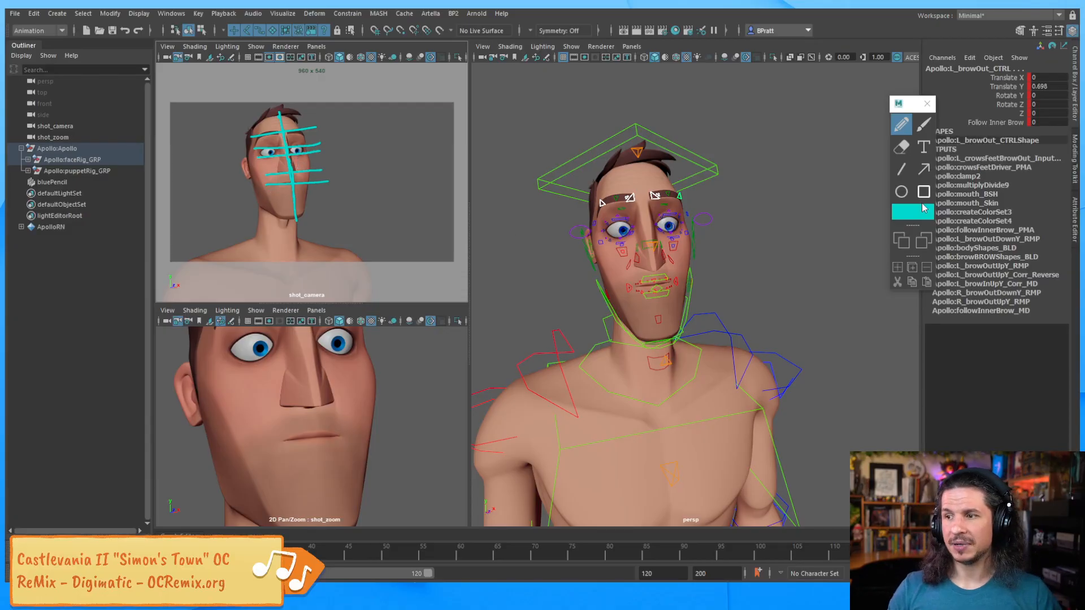
{"action": "left_click", "coordinate": [927, 267]}
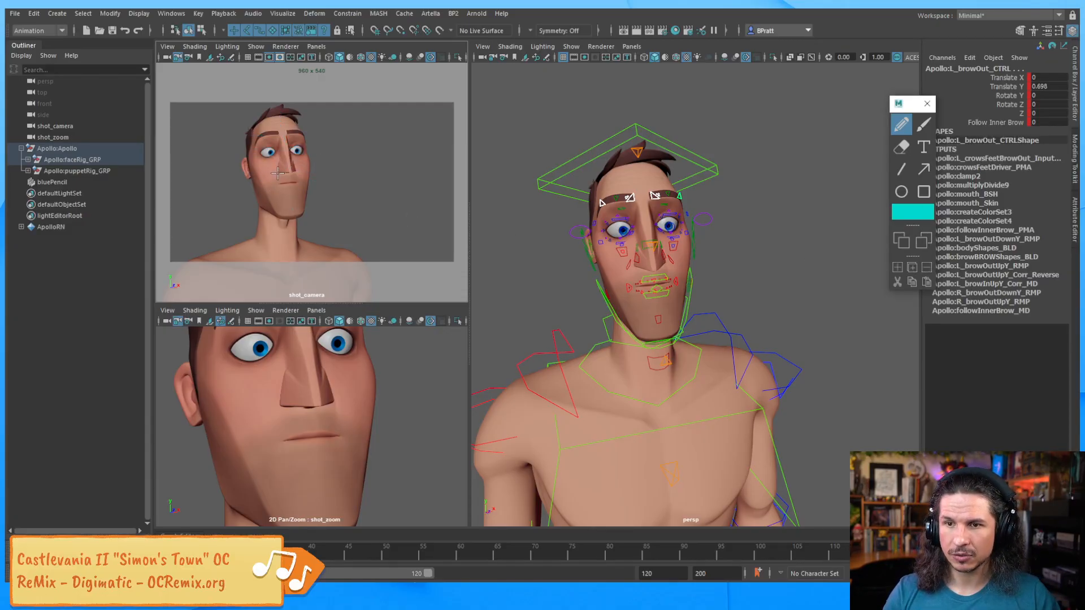
Sketch two short vertical lines at the corners of the mouth in shot camera, erase them and clear the control selection.
{"action": "left_click_drag", "start_coordinate": [297, 171], "coordinate": [298, 187]}
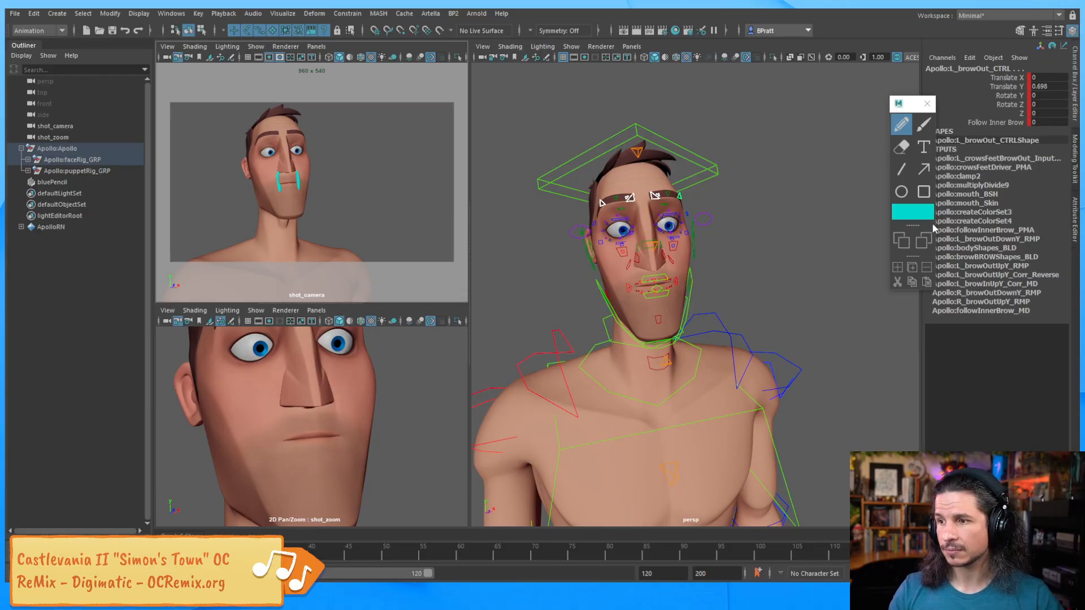
{"action": "left_click", "coordinate": [931, 270]}
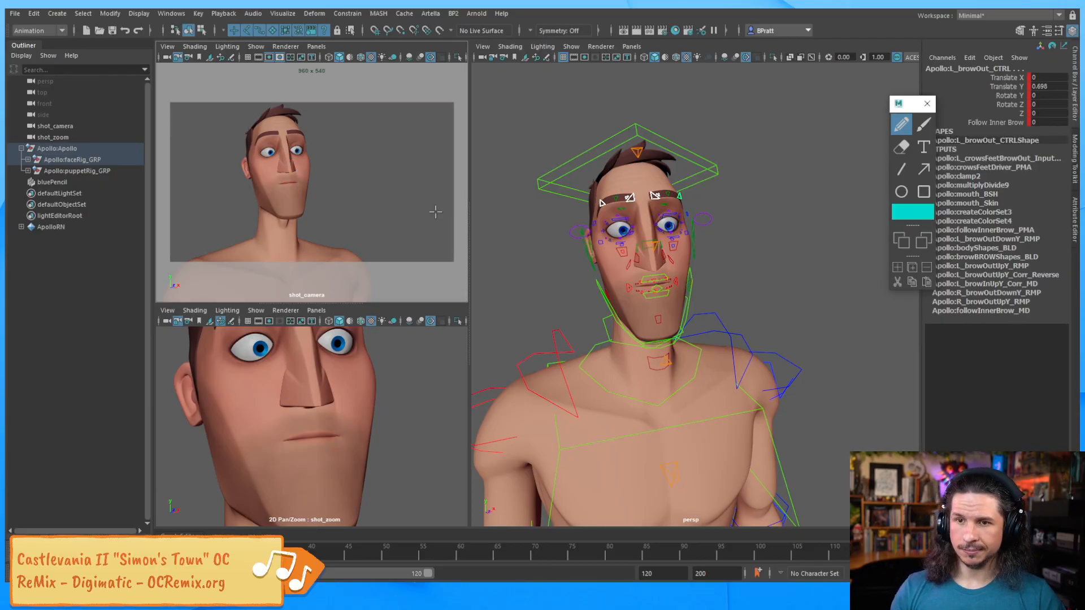
{"action": "left_click", "coordinate": [776, 139]}
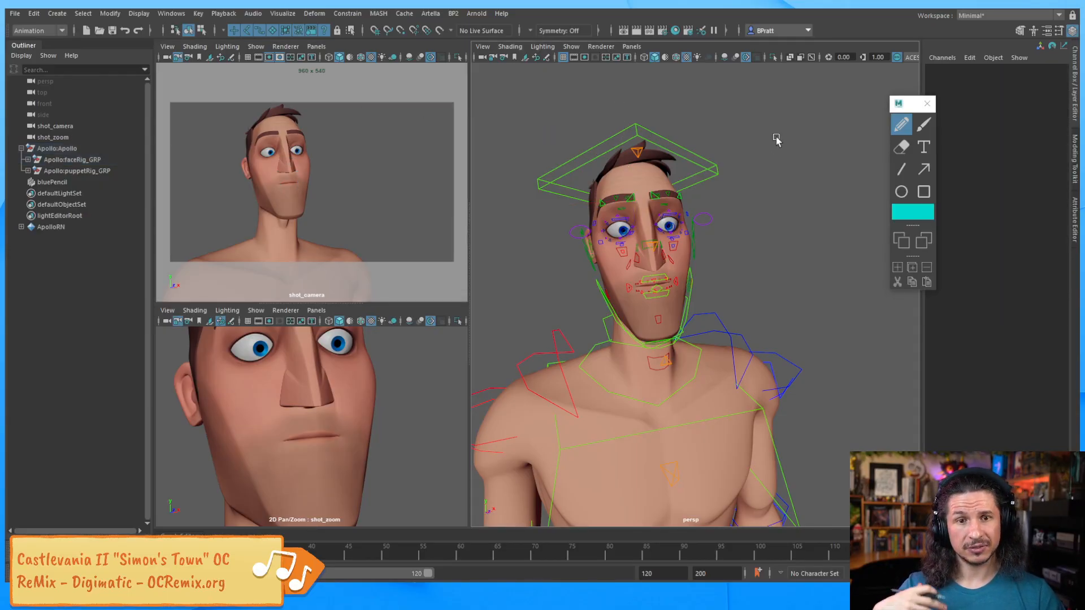
With the head control selected, sketch teal cross-lines and a vertical centre line over the surprised face in shot camera, and erase them.
{"action": "left_click", "coordinate": [717, 170]}
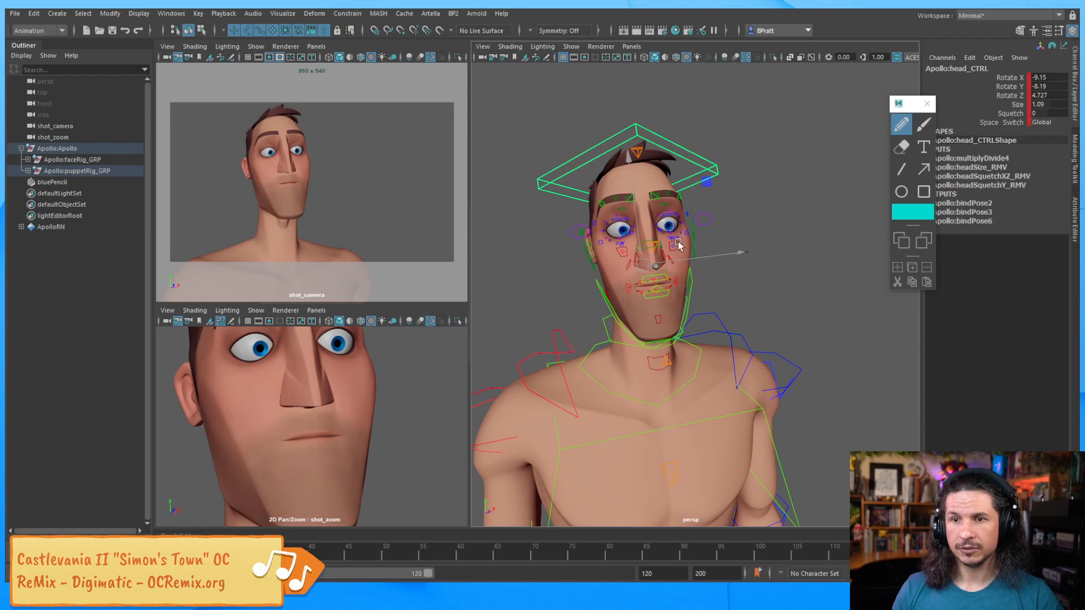
{"action": "key", "text": "period"}
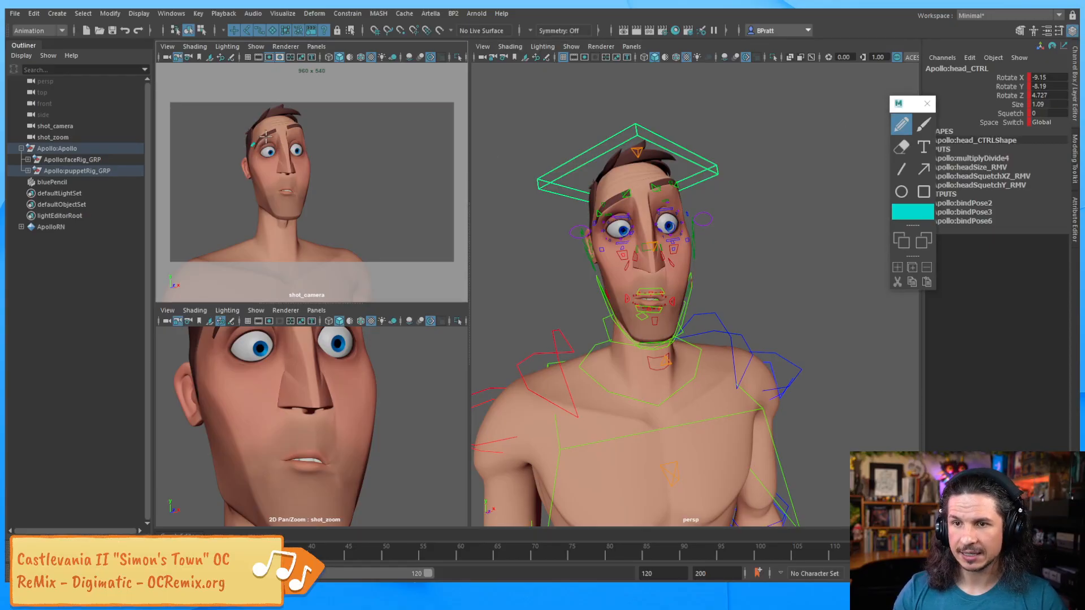
{"action": "left_click_drag", "start_coordinate": [252, 146], "coordinate": [326, 117]}
{"action": "left_click_drag", "start_coordinate": [252, 148], "coordinate": [322, 140]}
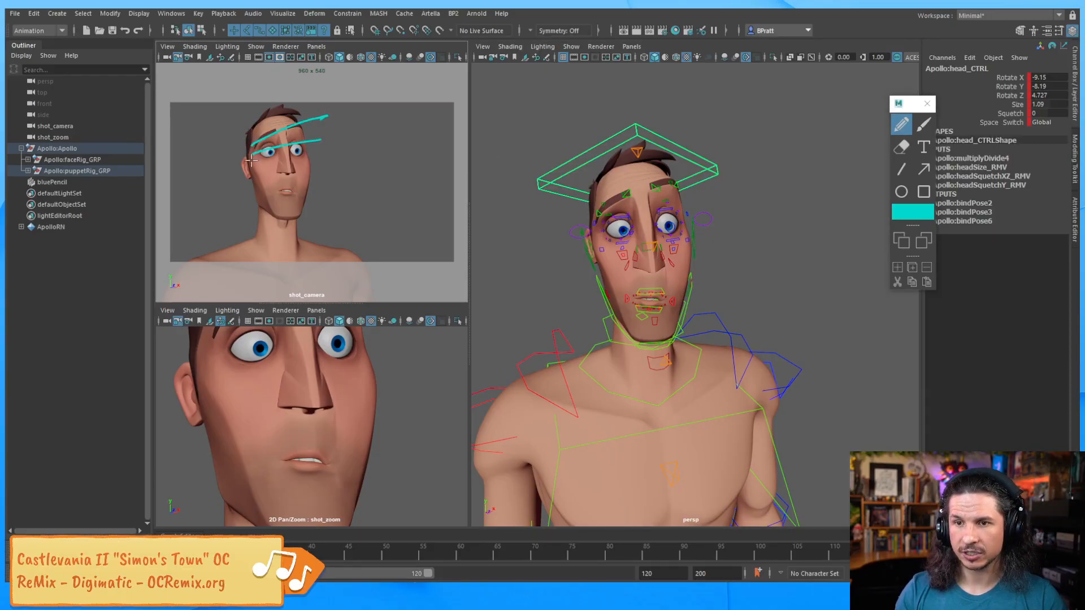
{"action": "left_click_drag", "start_coordinate": [249, 160], "coordinate": [320, 157]}
{"action": "mouse_move", "coordinate": [253, 174]}
{"action": "left_mouse_down"}
{"action": "mouse_move", "coordinate": [298, 173]}
{"action": "mouse_move", "coordinate": [322, 195]}
{"action": "left_mouse_up"}
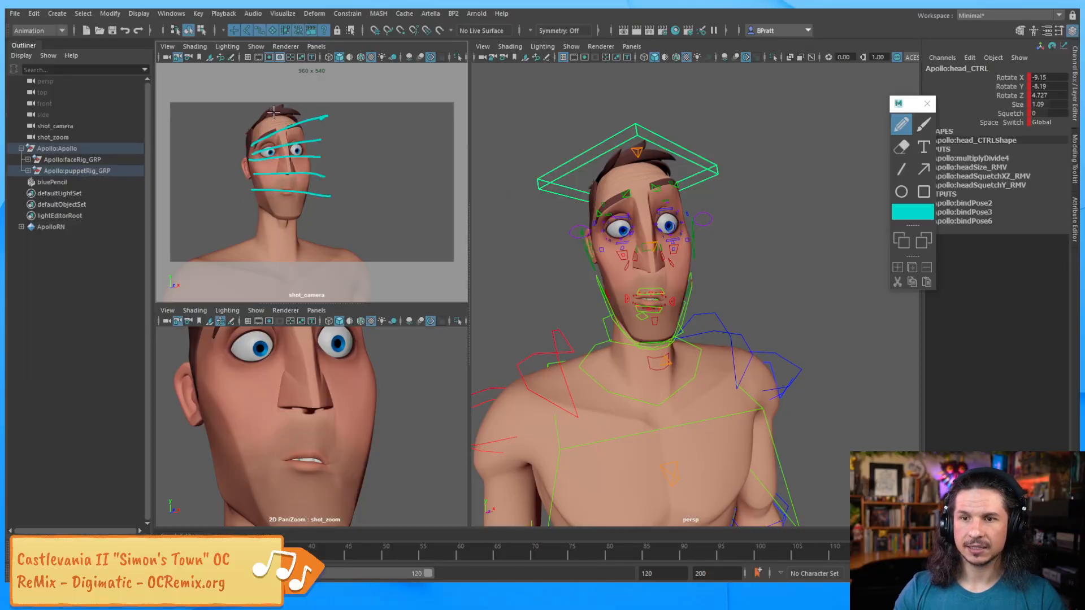
{"action": "left_click_drag", "start_coordinate": [275, 111], "coordinate": [285, 227]}
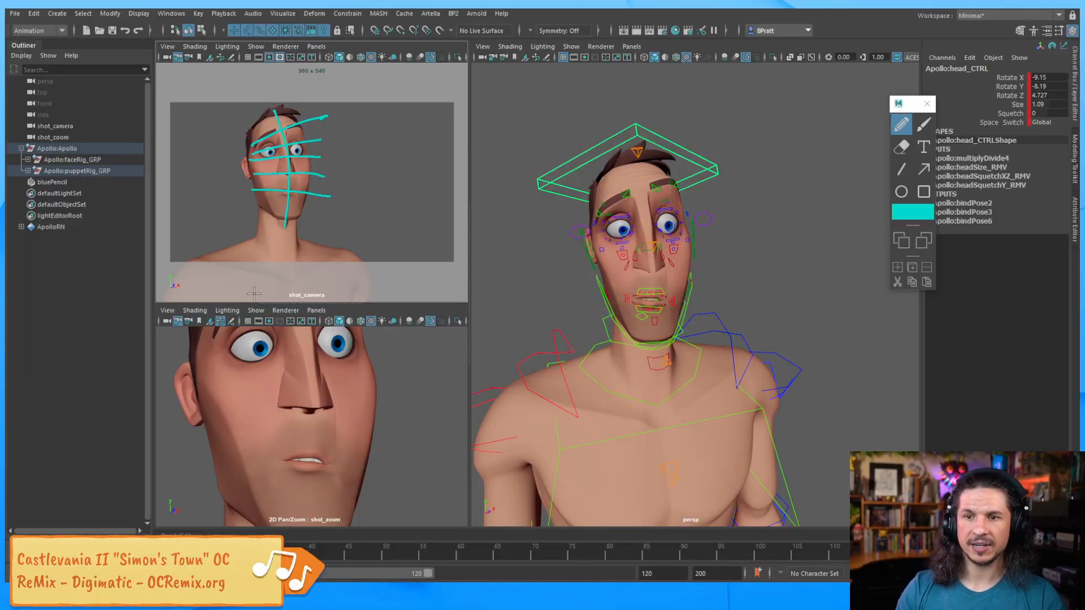
{"action": "left_click", "coordinate": [927, 270]}
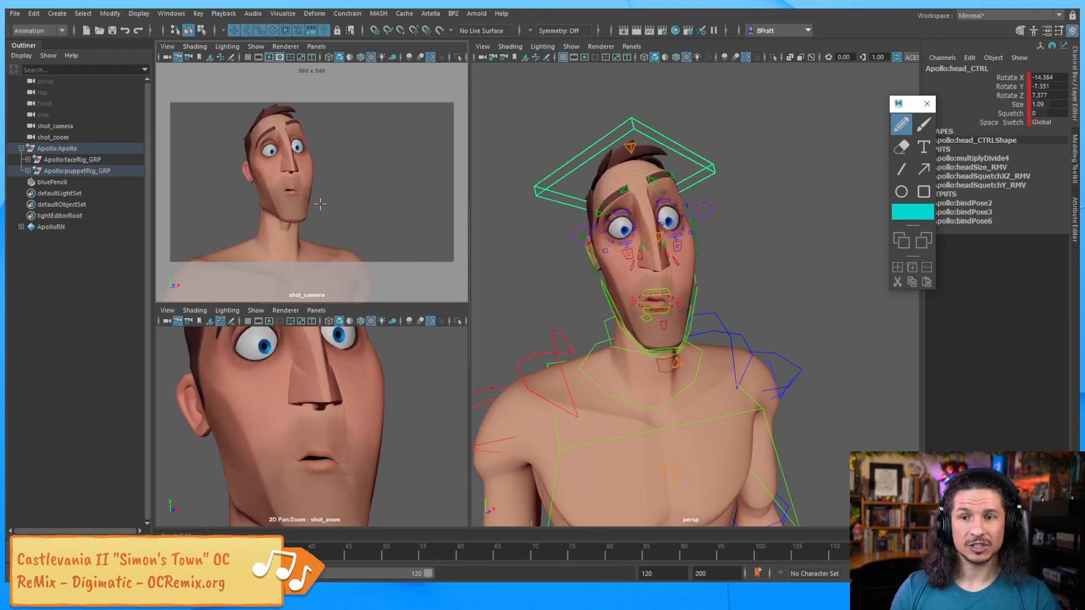
Offset the mid-face squetch control to Translate X -0.168 and Translate Z 0.09 on the surprised pose.
{"action": "key", "text": "w"}
{"action": "left_click", "coordinate": [739, 233]}
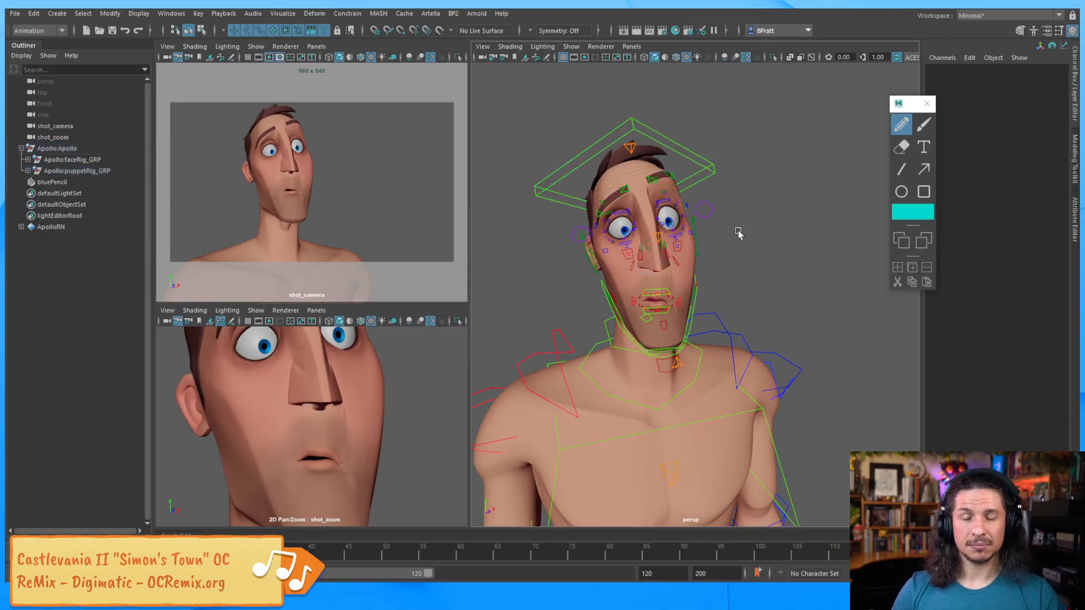
{"action": "left_click", "coordinate": [658, 236]}
{"action": "left_click_drag", "start_coordinate": [719, 226], "coordinate": [691, 238]}
Compare the surprised face before and after the latest edits, and against the neighbouring key poses.
{"action": "key", "text": "ctrl+z"}
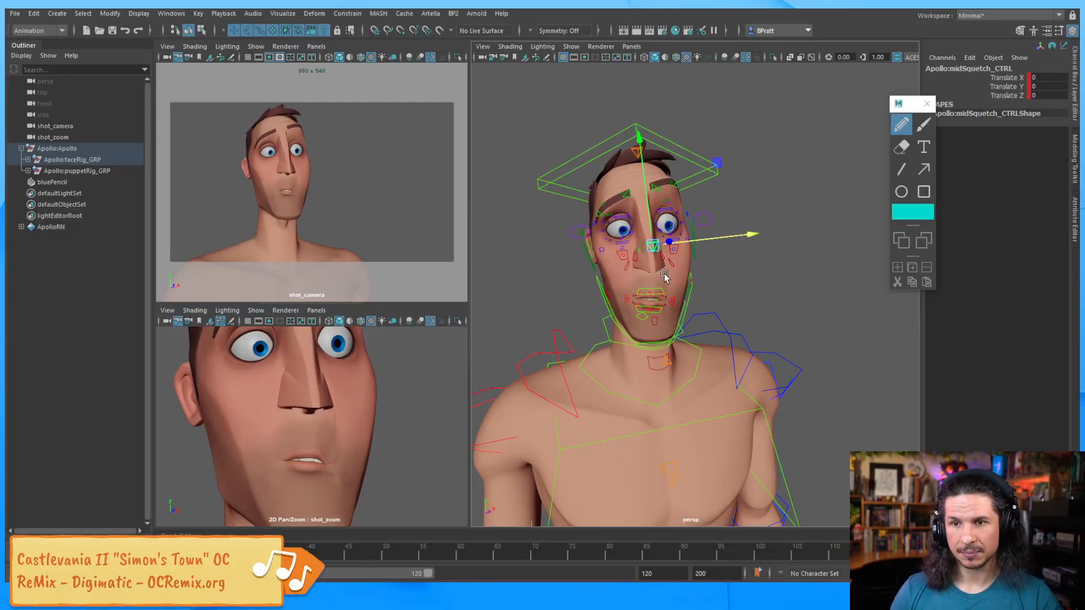
{"action": "key", "text": "ctrl+y"}
{"action": "key", "text": "comma"}
{"action": "key", "text": "period"}
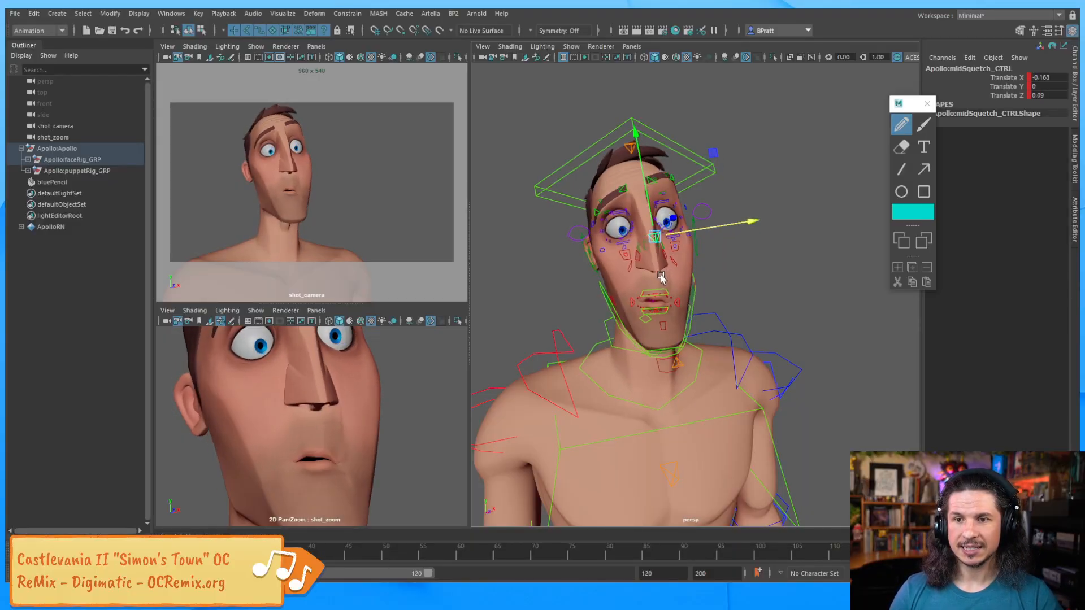
{"action": "key", "text": "comma"}
{"action": "key", "text": "period"}
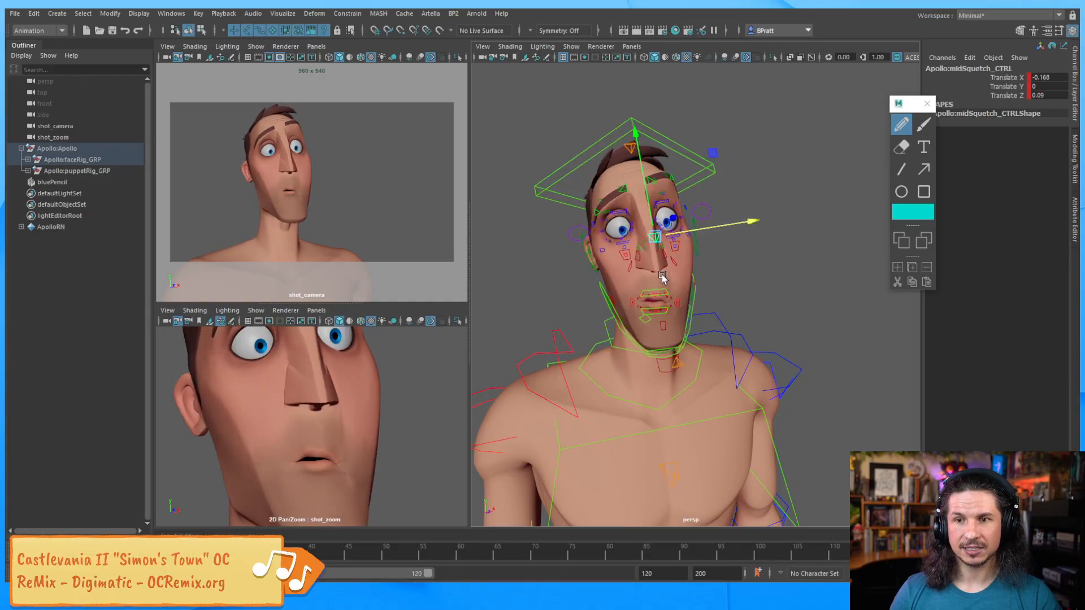
{"action": "key", "text": "ctrl+z"}
{"action": "key", "text": "ctrl+y"}
{"action": "middle_click", "coordinate": [256, 132]}
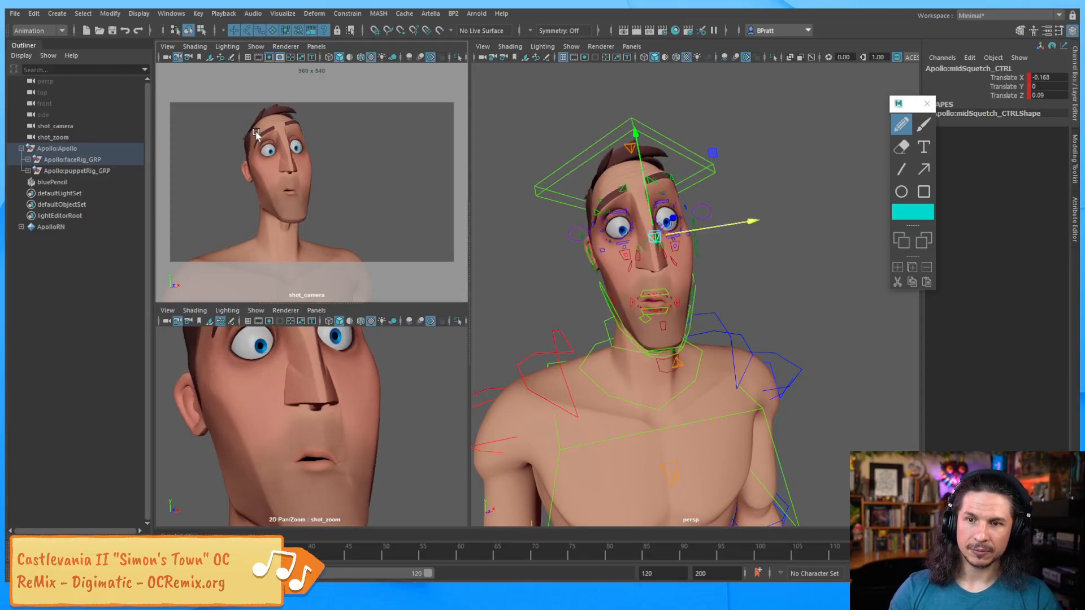
{"action": "key", "text": "comma"}
{"action": "key", "text": "period"}
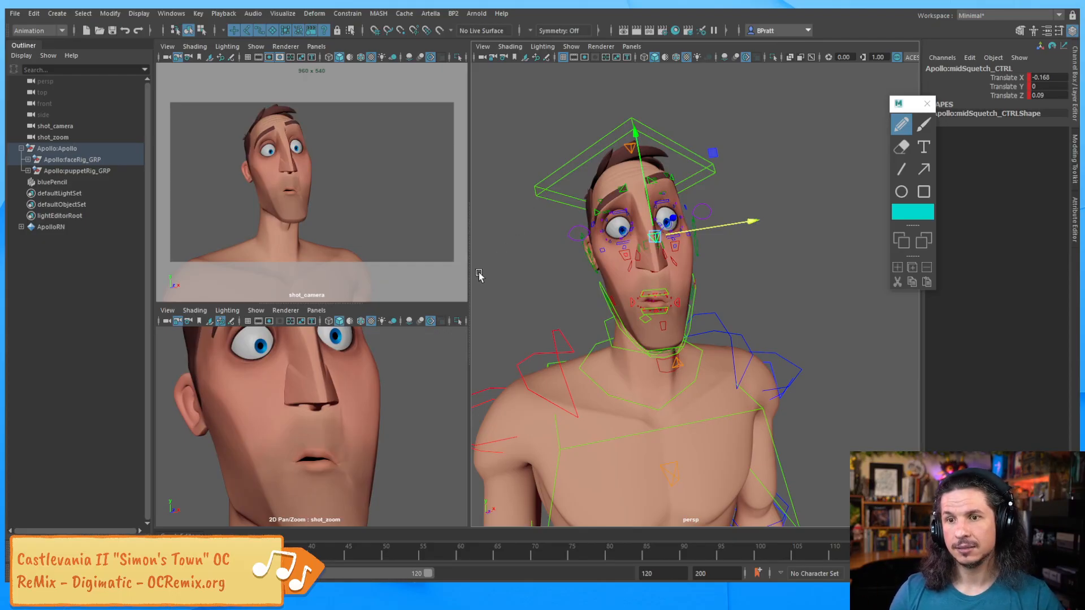
{"action": "left_click", "coordinate": [202, 553]}
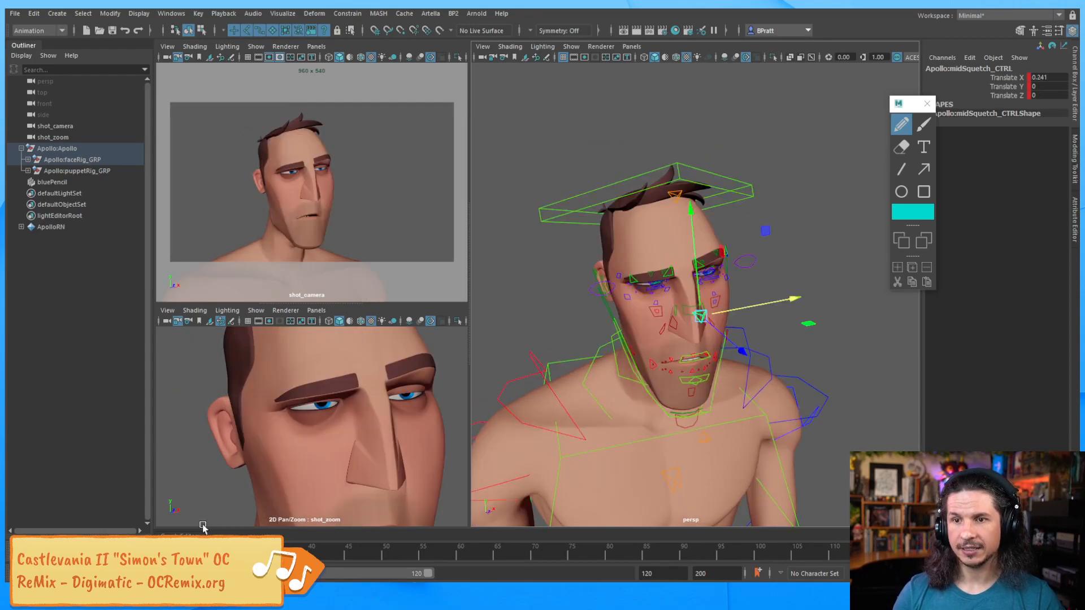
{"action": "key", "text": "comma"}
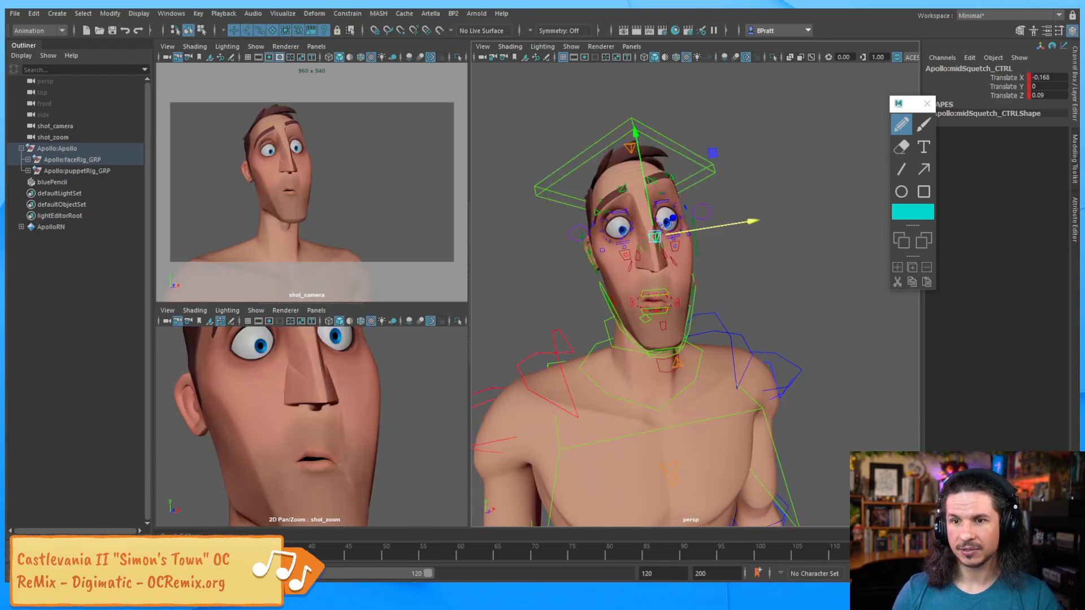
Rotate both shoulder controls together to Rotate Z -17.699 on the surprised pose, and compare it with the neighbouring pose.
{"action": "left_click", "coordinate": [558, 333]}
{"action": "left_click_drag", "start_coordinate": [559, 335], "coordinate": [646, 324], "text": "alt"}
{"action": "left_click", "coordinate": [750, 360], "text": "shift"}
{"action": "key", "text": "e"}
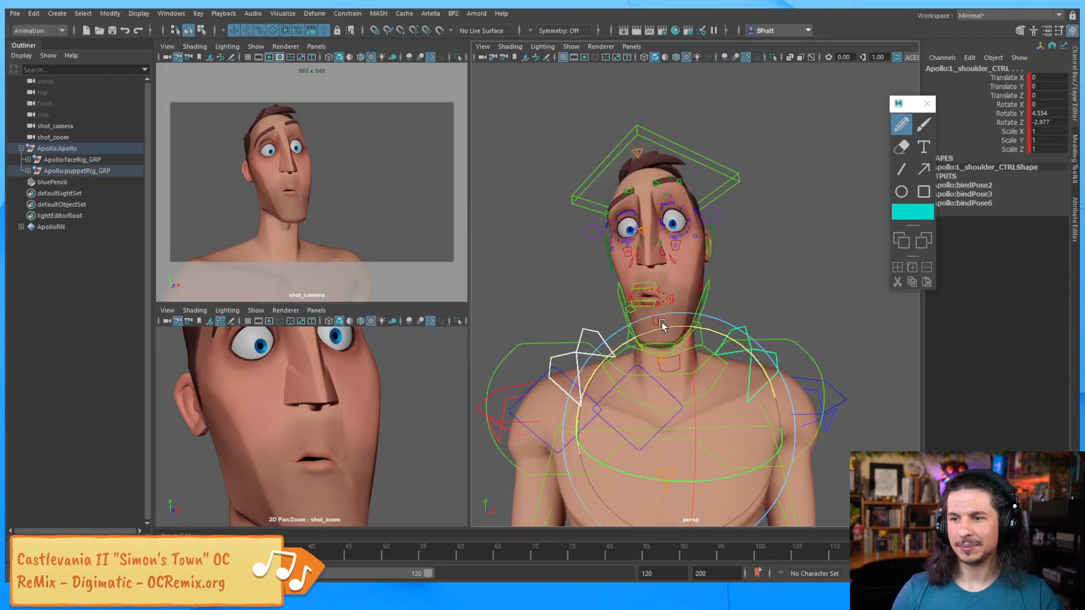
{"action": "mouse_move", "coordinate": [681, 326]}
{"action": "left_mouse_down"}
{"action": "mouse_move", "coordinate": [616, 357]}
{"action": "mouse_move", "coordinate": [685, 326]}
{"action": "mouse_move", "coordinate": [672, 329]}
{"action": "left_mouse_up"}
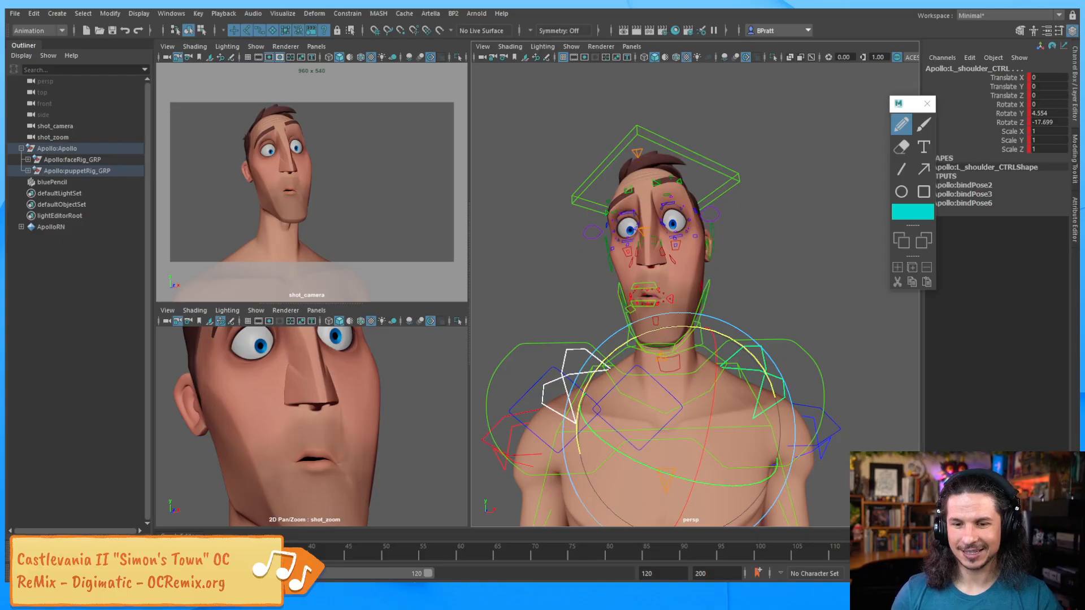
{"action": "key", "text": "comma"}
{"action": "key", "text": "period"}
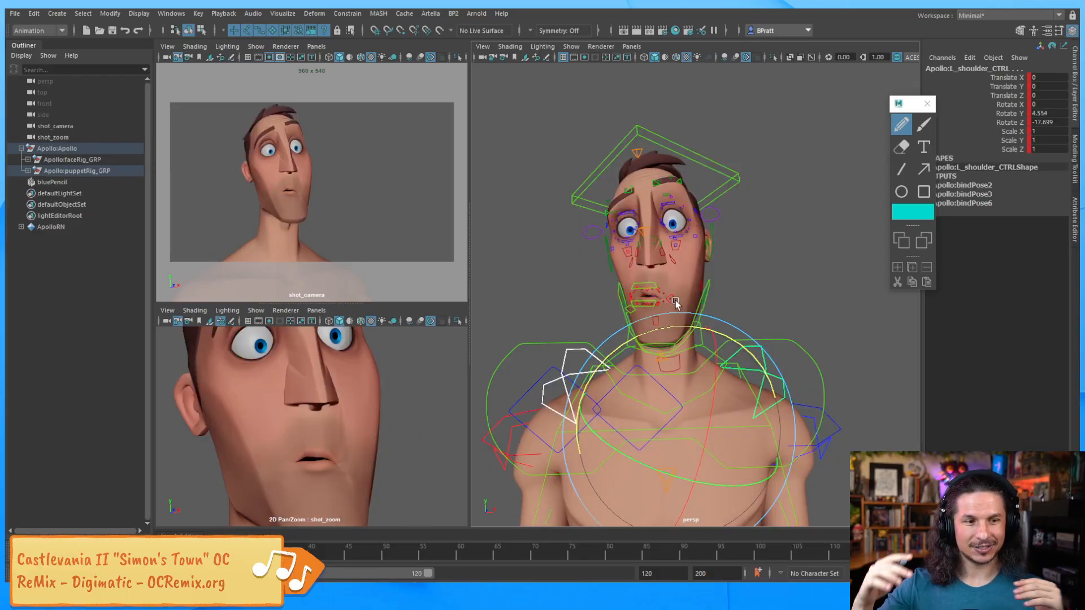
Select all of the character's rig controls on the full body and go to the T-pose key.
{"action": "left_click_drag", "start_coordinate": [669, 308], "coordinate": [614, 271], "text": "alt"}
{"action": "right_click_drag", "start_coordinate": [614, 270], "coordinate": [527, 256], "text": "alt"}
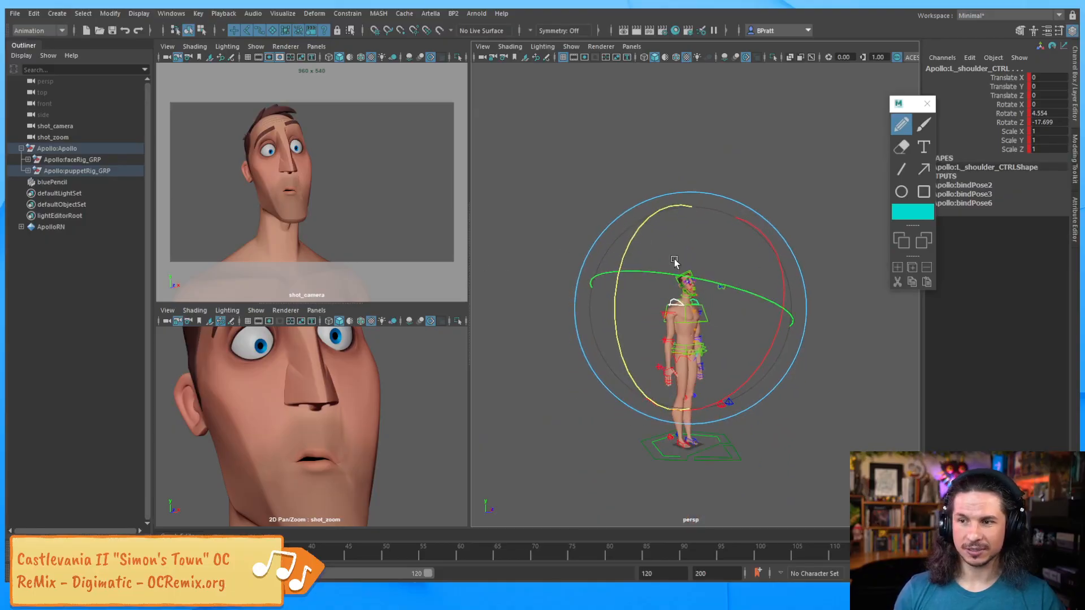
{"action": "middle_click_drag", "start_coordinate": [688, 288], "coordinate": [666, 272], "text": "alt"}
{"action": "left_click_drag", "start_coordinate": [666, 271], "coordinate": [635, 299], "text": "alt"}
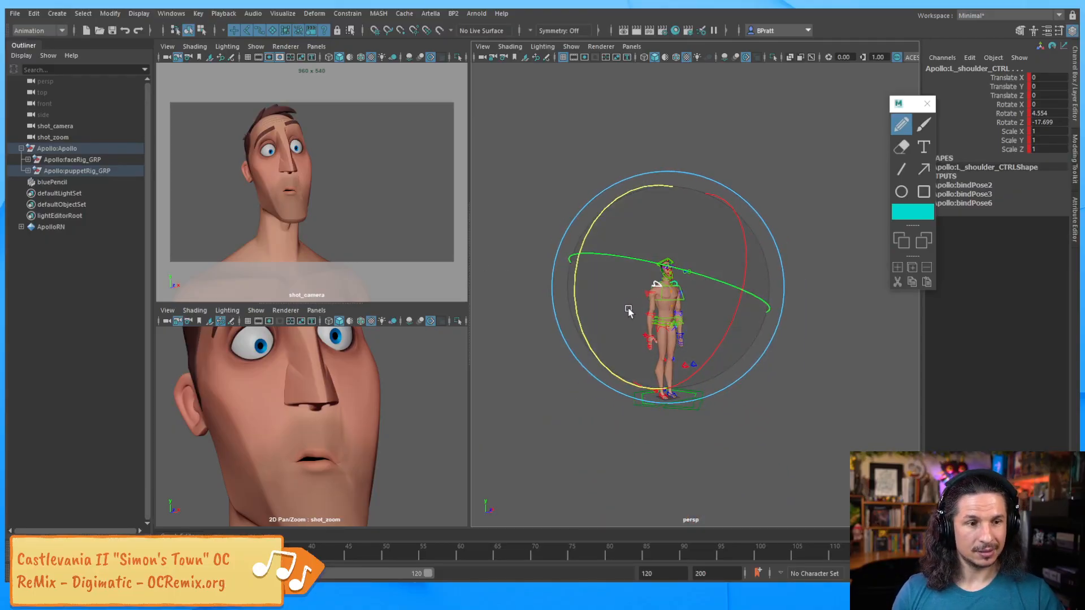
{"action": "key", "text": "w"}
{"action": "left_click_drag", "start_coordinate": [637, 339], "coordinate": [633, 302], "text": "alt"}
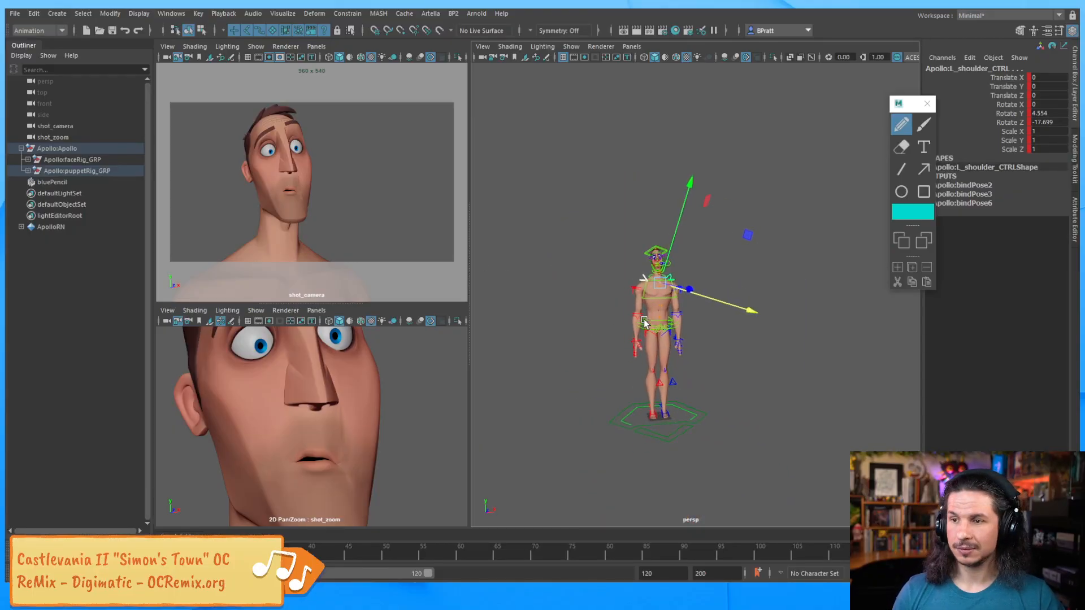
{"action": "left_click", "coordinate": [595, 315]}
{"action": "left_click_drag", "start_coordinate": [811, 503], "coordinate": [813, 505]}
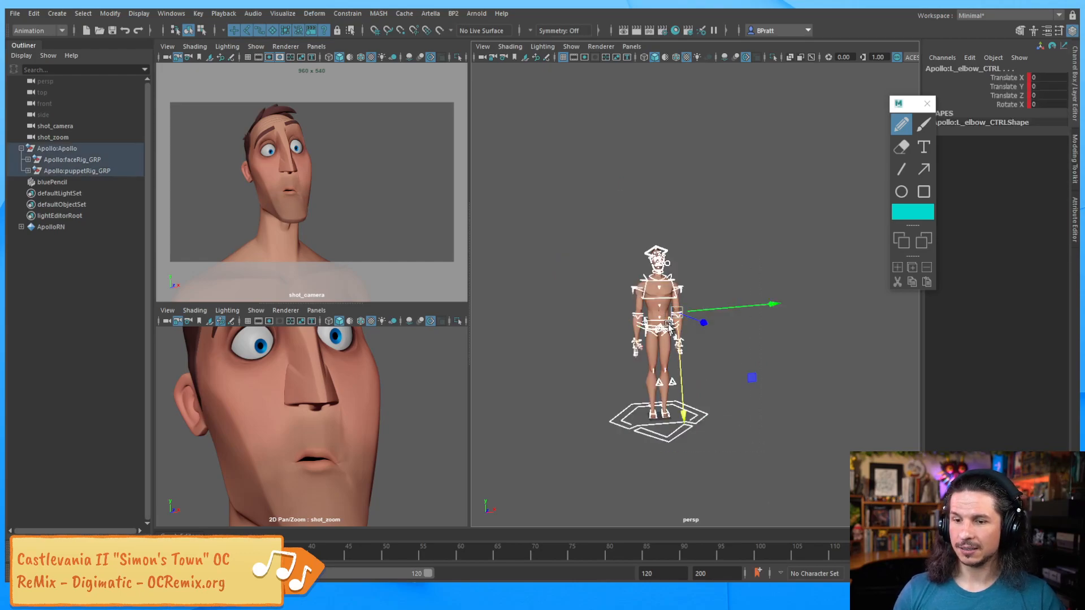
{"action": "key", "text": "comma"}
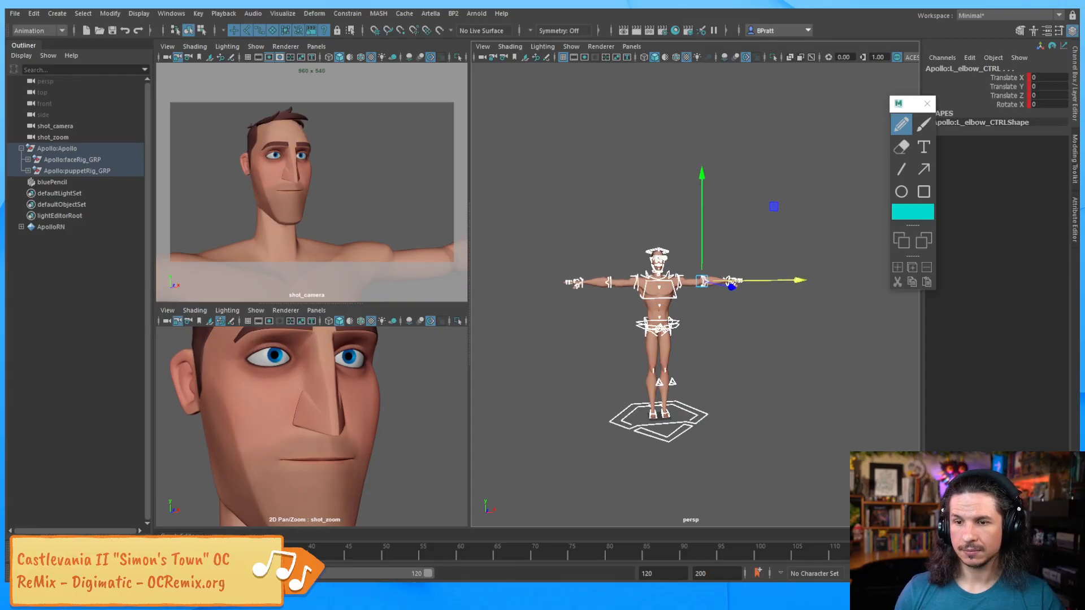
Examine the full T-pose from the side and from a three-quarter front angle, and clear the control selection.
{"action": "scroll", "coordinate": [709, 328], "scroll_direction": "up", "scroll_amount": 3}
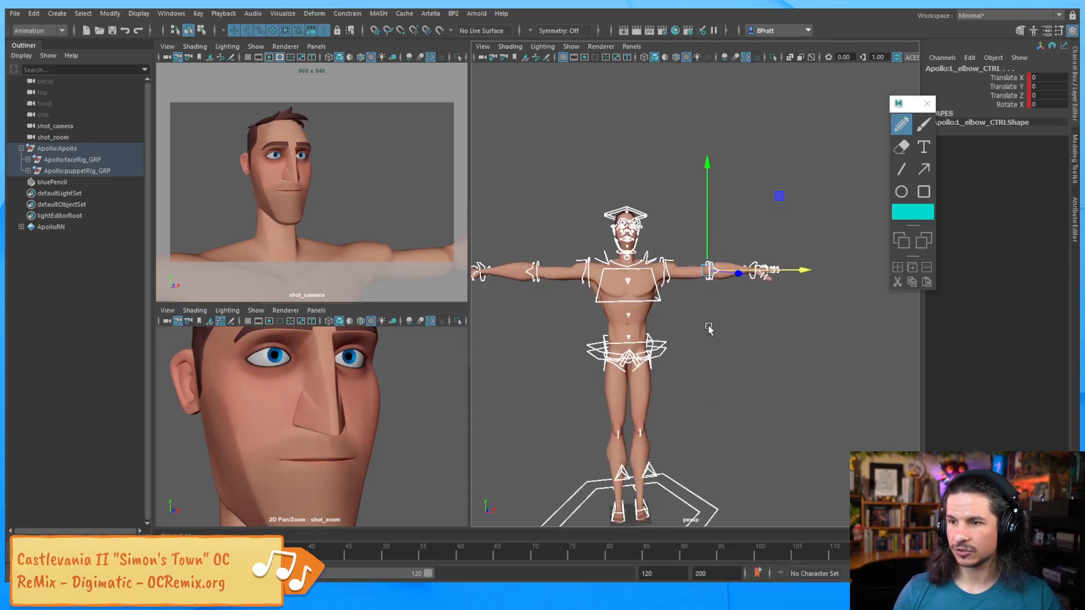
{"action": "left_click_drag", "start_coordinate": [709, 329], "coordinate": [807, 317], "text": "alt"}
{"action": "left_click_drag", "start_coordinate": [682, 346], "coordinate": [712, 334], "text": "alt"}
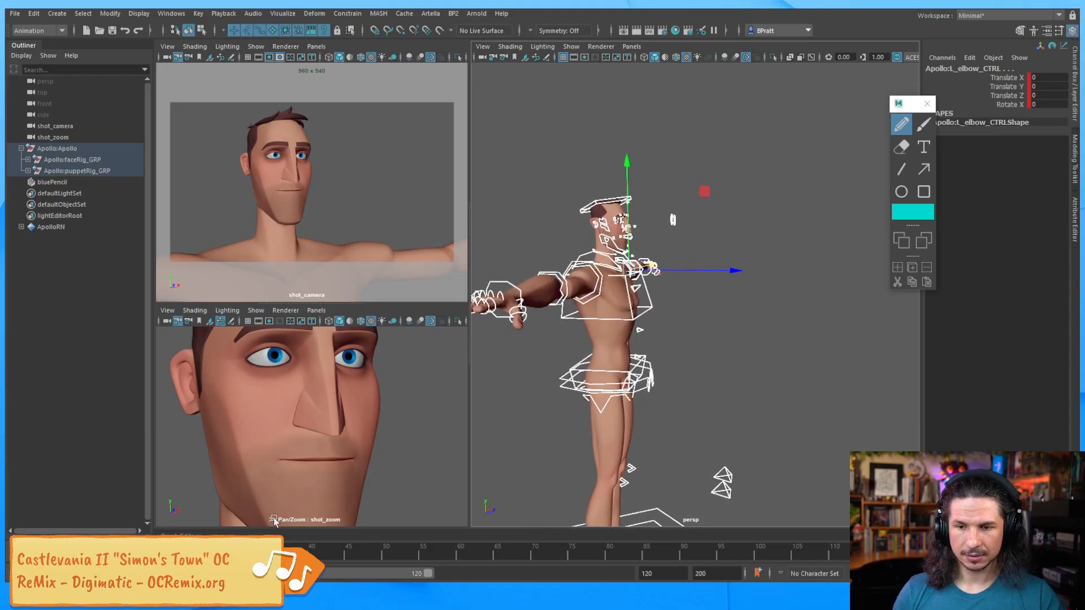
{"action": "left_click_drag", "start_coordinate": [170, 554], "coordinate": [215, 553]}
{"action": "left_click", "coordinate": [714, 328]}
{"action": "left_click_drag", "start_coordinate": [702, 235], "coordinate": [625, 287], "text": "alt"}
{"action": "right_click_drag", "start_coordinate": [625, 287], "coordinate": [669, 280], "text": "alt"}
{"action": "middle_click_drag", "start_coordinate": [669, 280], "coordinate": [677, 335], "text": "alt"}
{"action": "left_click_drag", "start_coordinate": [638, 338], "coordinate": [644, 324], "text": "alt"}
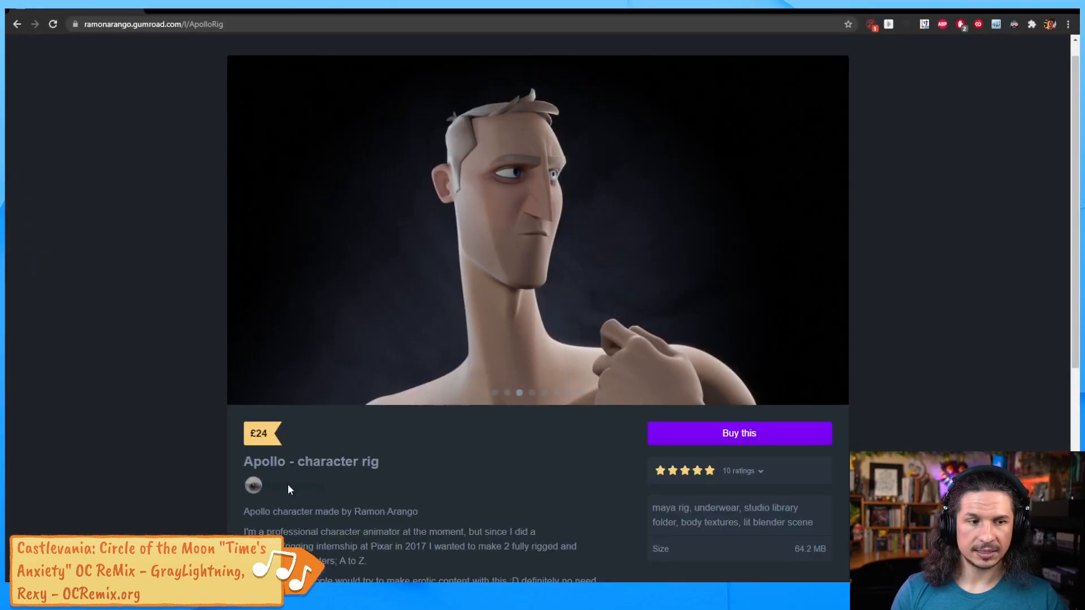
Open the Apollo rig creator's Gumroad store in the browser and look through the TrackSuit Outfits preview images.
{"action": "left_click", "coordinate": [288, 486]}
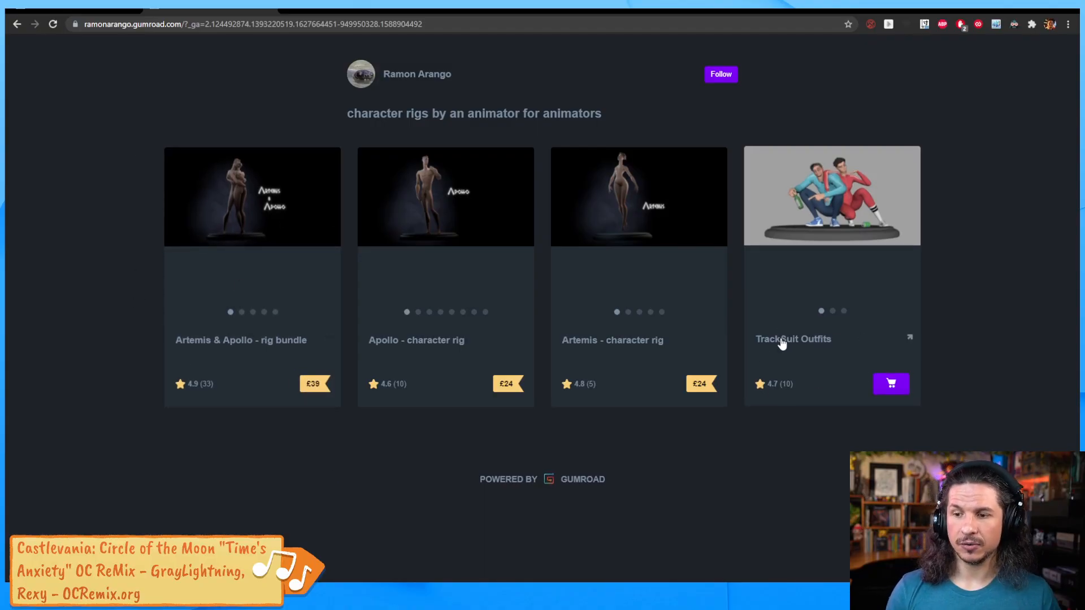
{"action": "mouse_move", "coordinate": [836, 316]}
{"action": "left_click", "coordinate": [907, 235]}
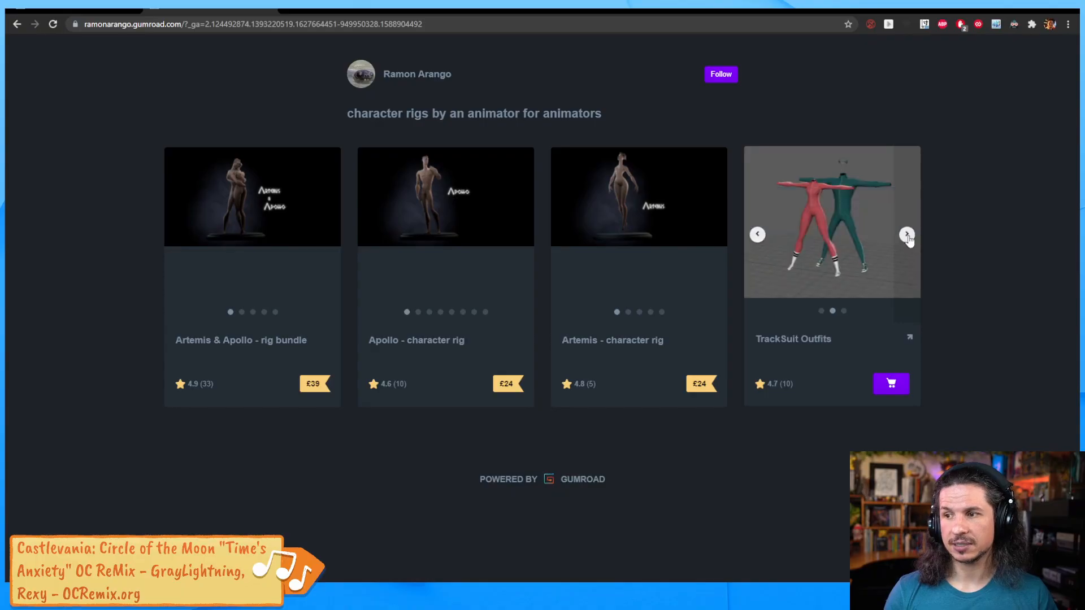
{"action": "left_click", "coordinate": [907, 235]}
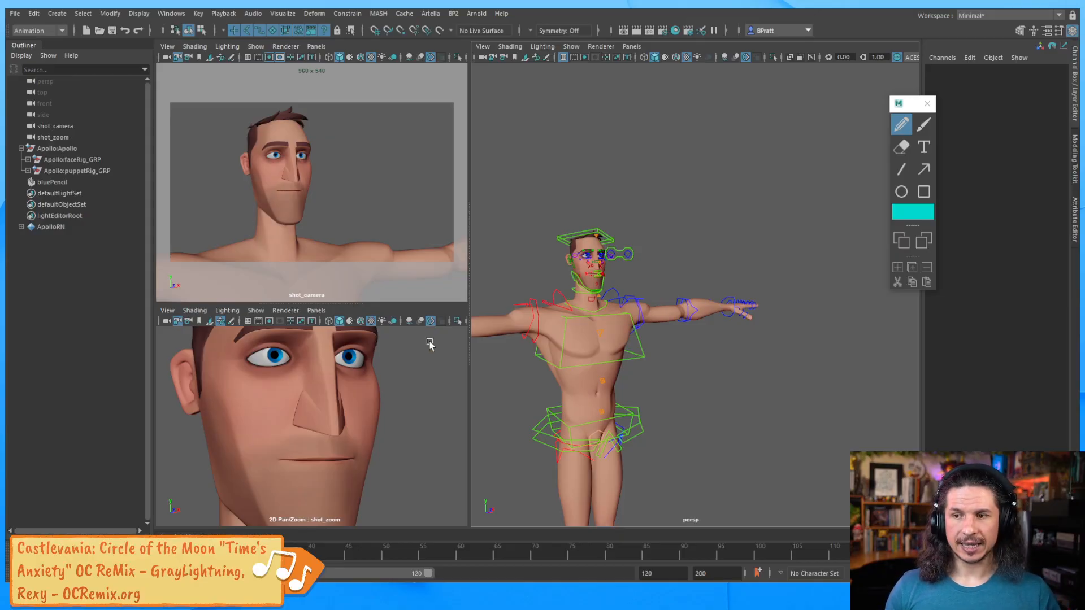
Switch back to Maya, select the head control, flip through the key poses and examine the T-pose's head and chest up close.
{"action": "left_click", "coordinate": [609, 236]}
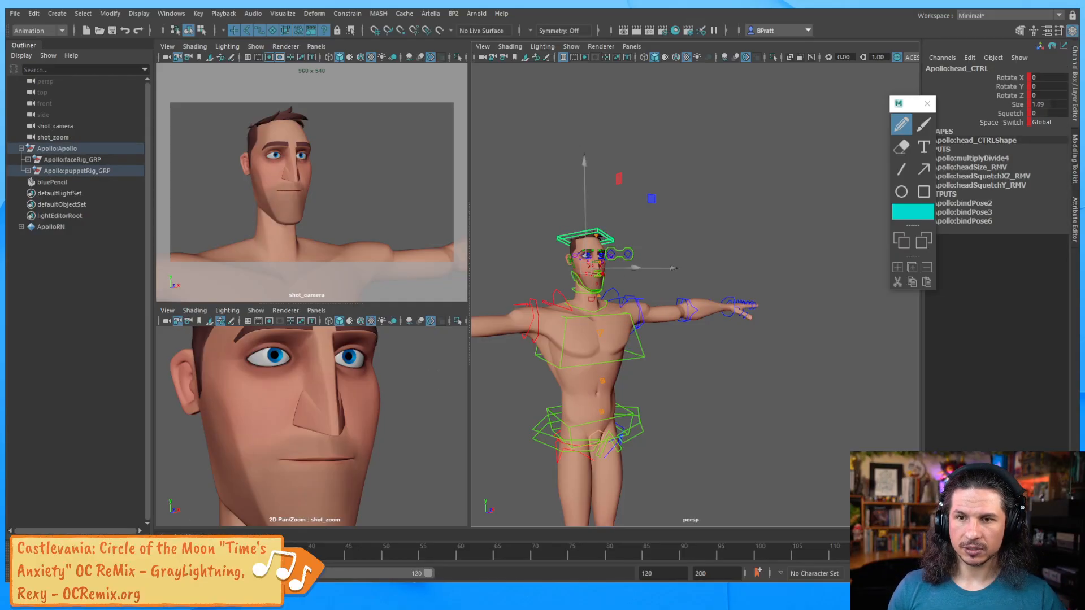
{"action": "key", "text": "period"}
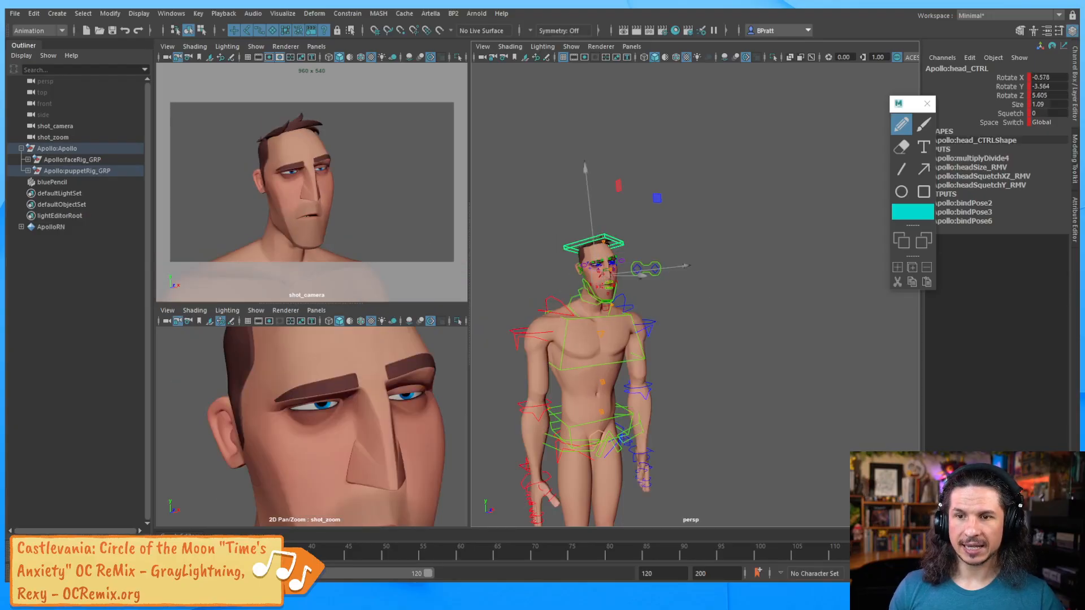
{"action": "key", "text": "period"}
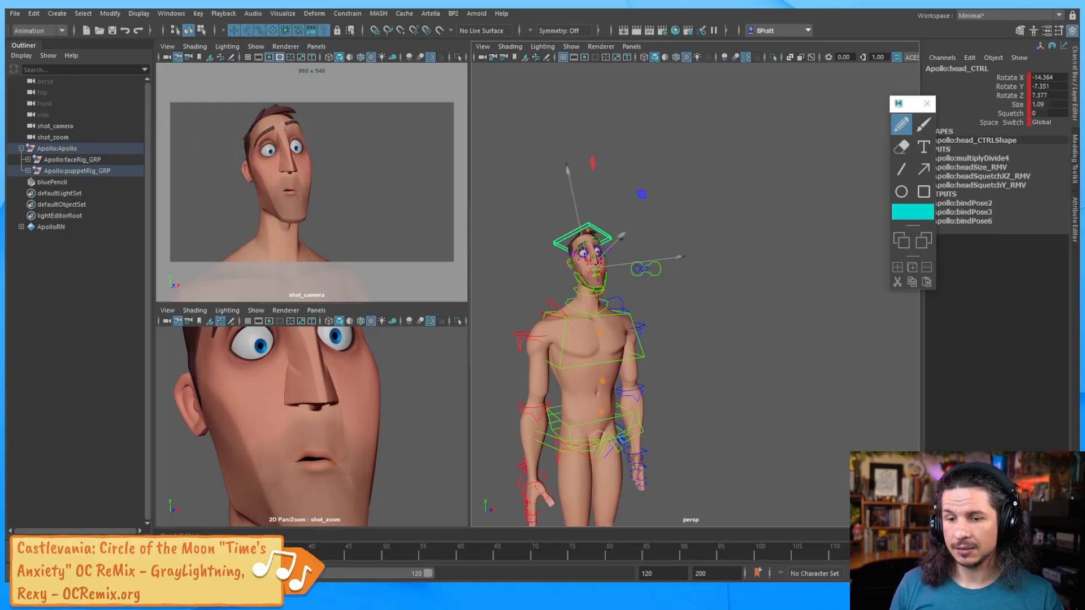
{"action": "left_click", "coordinate": [169, 553]}
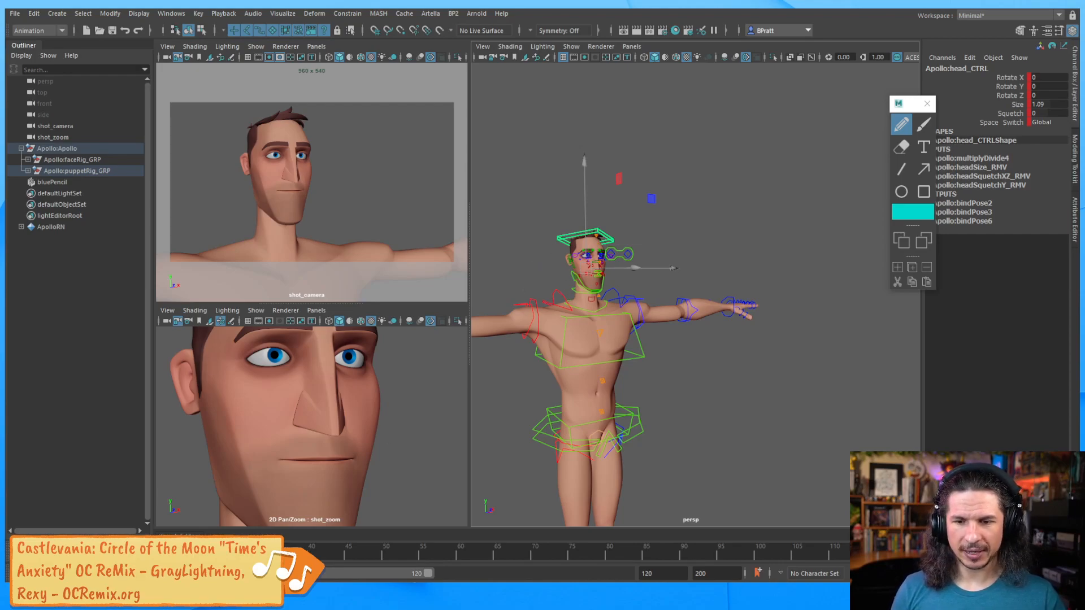
{"action": "key", "text": "period"}
{"action": "key", "text": "period"}
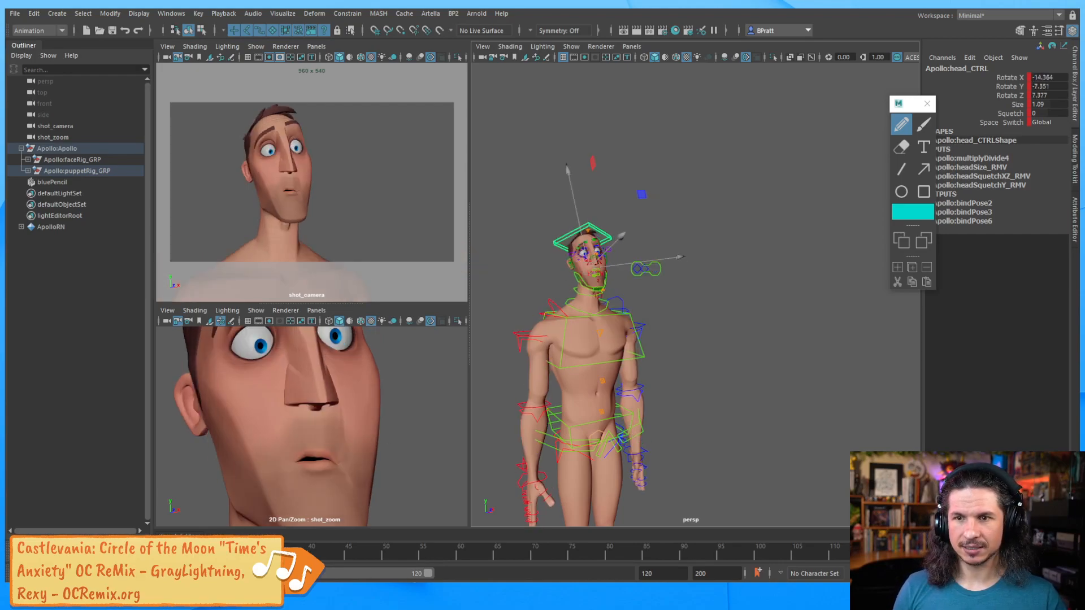
{"action": "key", "text": "period"}
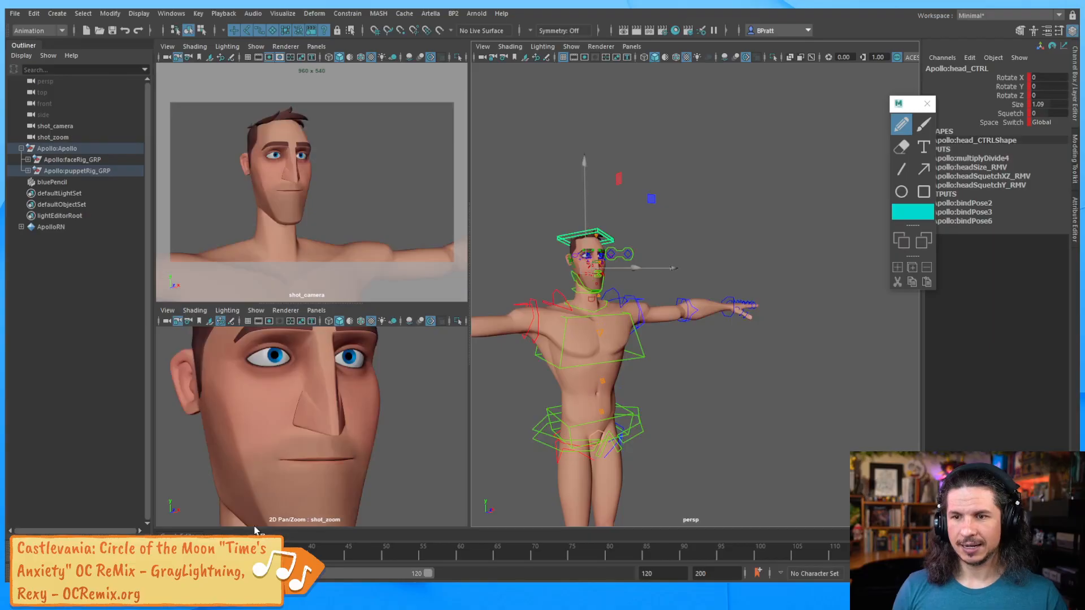
{"action": "middle_click_drag", "start_coordinate": [627, 234], "coordinate": [666, 232], "text": "alt"}
{"action": "right_click_drag", "start_coordinate": [667, 232], "coordinate": [755, 271], "text": "alt"}
{"action": "middle_click_drag", "start_coordinate": [741, 226], "coordinate": [776, 263], "text": "alt"}
{"action": "right_click_drag", "start_coordinate": [776, 263], "coordinate": [661, 315], "text": "alt"}
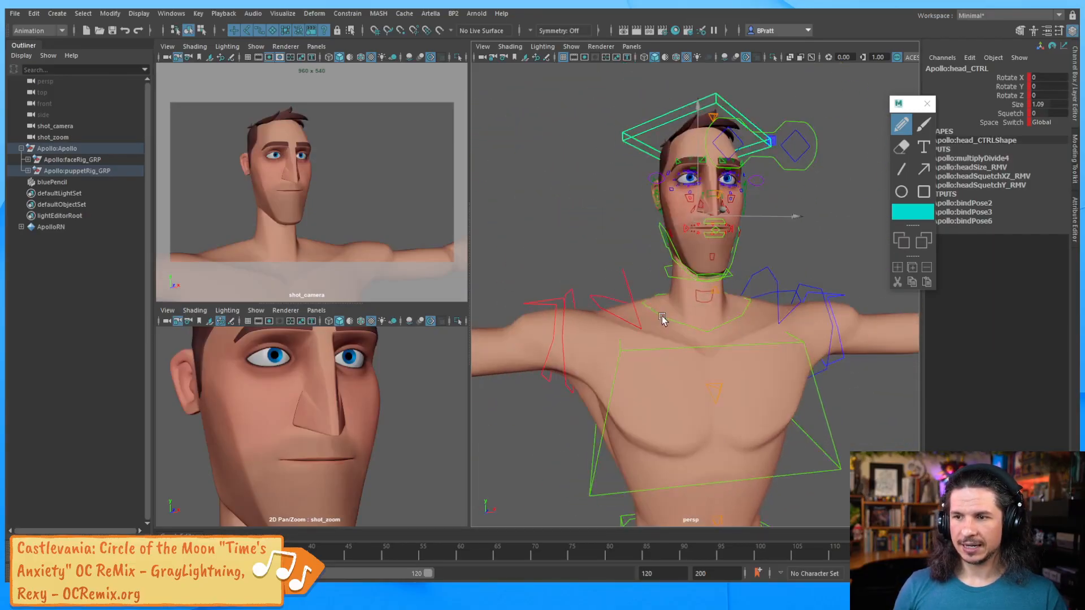
Rotate both upper-arm FK controls down to about -93 on Rotate Z so the arms hang beside the body.
{"action": "left_click", "coordinate": [567, 293]}
{"action": "left_click", "coordinate": [834, 304]}
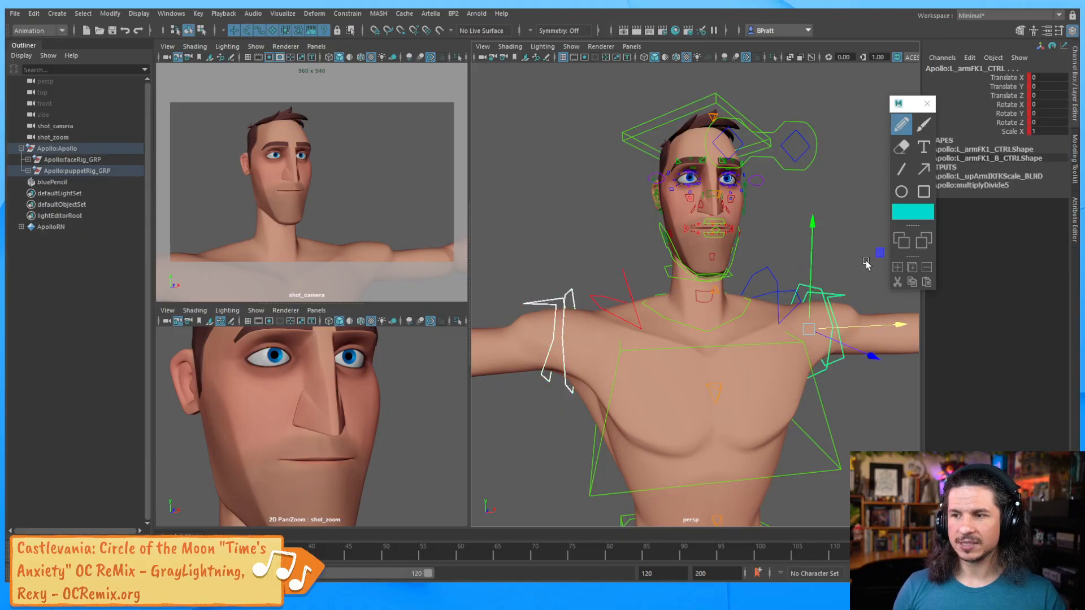
{"action": "right_click_drag", "start_coordinate": [834, 304], "coordinate": [751, 229], "text": "alt"}
{"action": "key", "text": "e"}
{"action": "left_click_drag", "start_coordinate": [749, 224], "coordinate": [946, 298]}
{"action": "left_click_drag", "start_coordinate": [940, 301], "coordinate": [940, 299]}
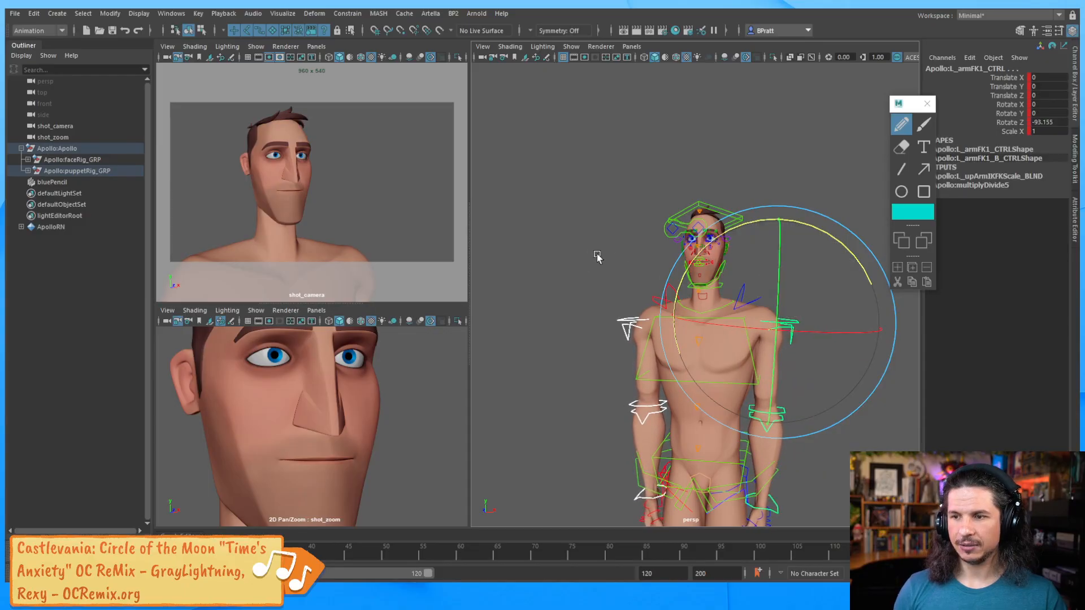
Try raising both shoulder controls to about 17 on Rotate Z and pushing them to about -3 on Rotate Y.
{"action": "left_click", "coordinate": [596, 253]}
{"action": "left_click", "coordinate": [676, 287]}
{"action": "key", "text": "q"}
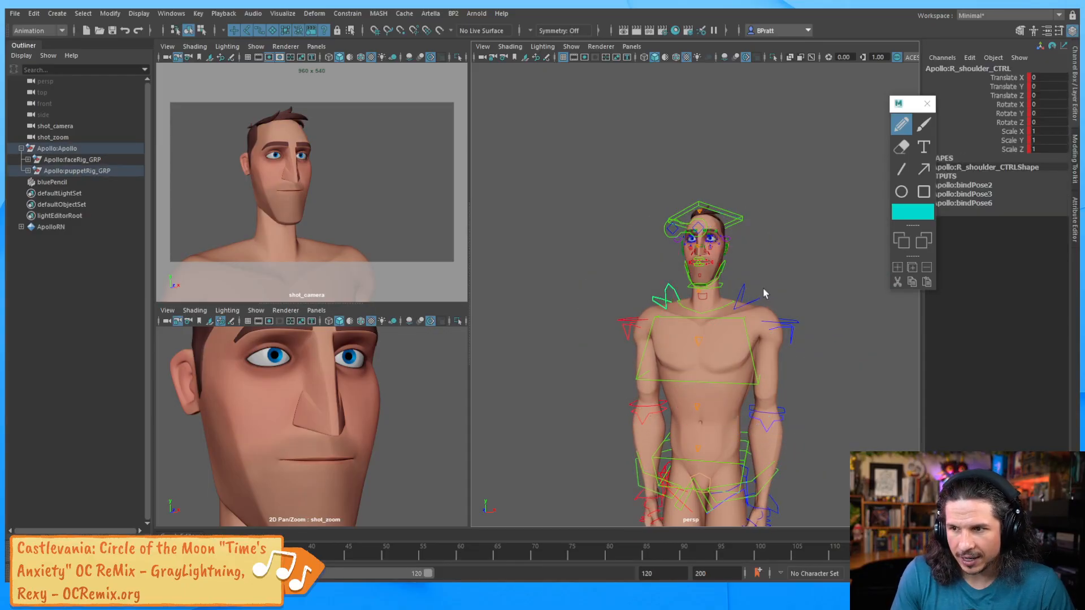
{"action": "left_click", "coordinate": [751, 306]}
{"action": "key", "text": "e"}
{"action": "left_click_drag", "start_coordinate": [785, 264], "coordinate": [766, 238]}
{"action": "left_click_drag", "start_coordinate": [757, 255], "coordinate": [703, 313], "text": "alt"}
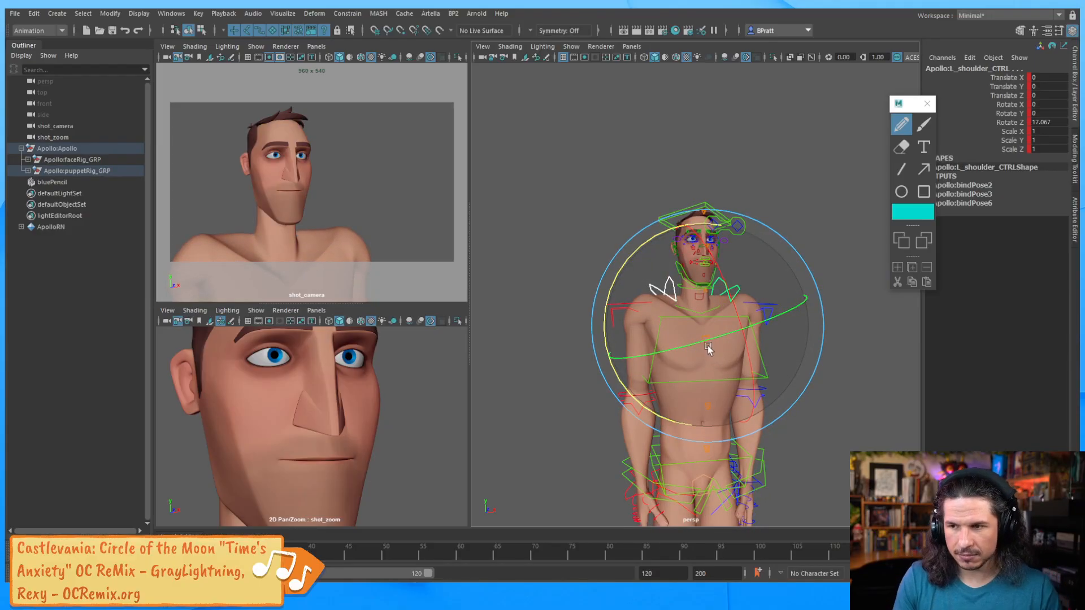
{"action": "left_click_drag", "start_coordinate": [727, 342], "coordinate": [782, 292], "text": "alt"}
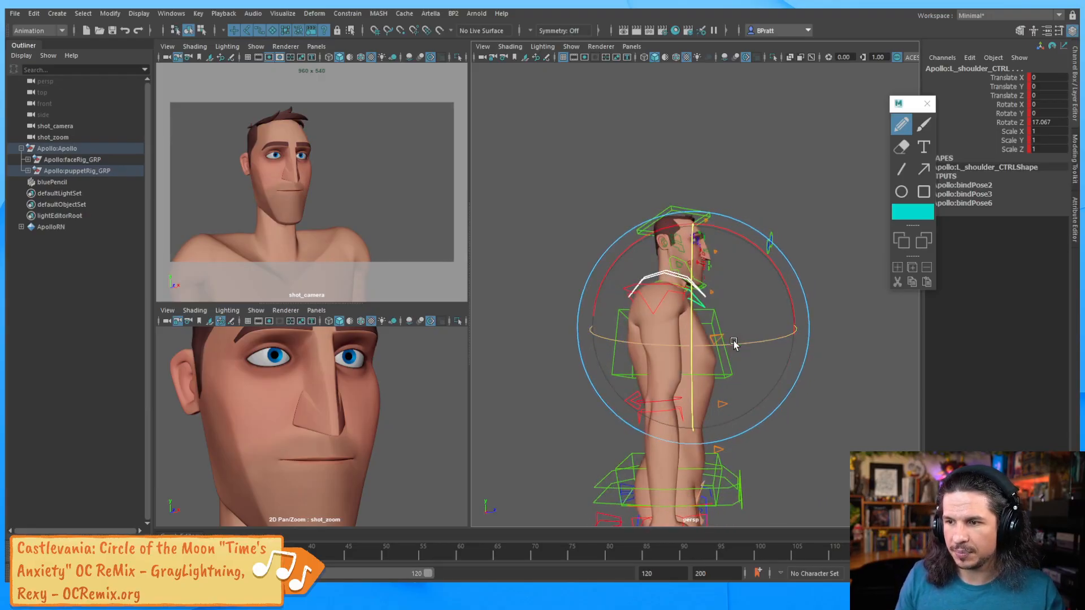
{"action": "mouse_move", "coordinate": [736, 343]}
{"action": "left_mouse_down"}
{"action": "mouse_move", "coordinate": [744, 342]}
{"action": "mouse_move", "coordinate": [729, 347]}
{"action": "left_mouse_up"}
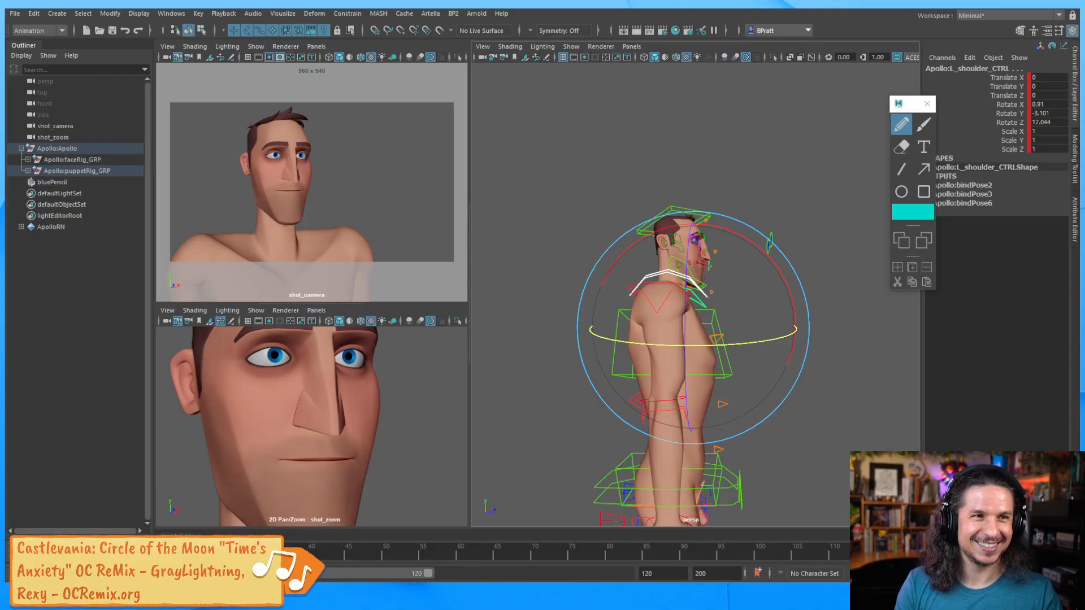
Switch to the browser window with the Naruto Cringe GIF on Tenor and look at its pose as reference.
{"action": "left_click_drag", "start_coordinate": [152, 273], "coordinate": [472, 144]}
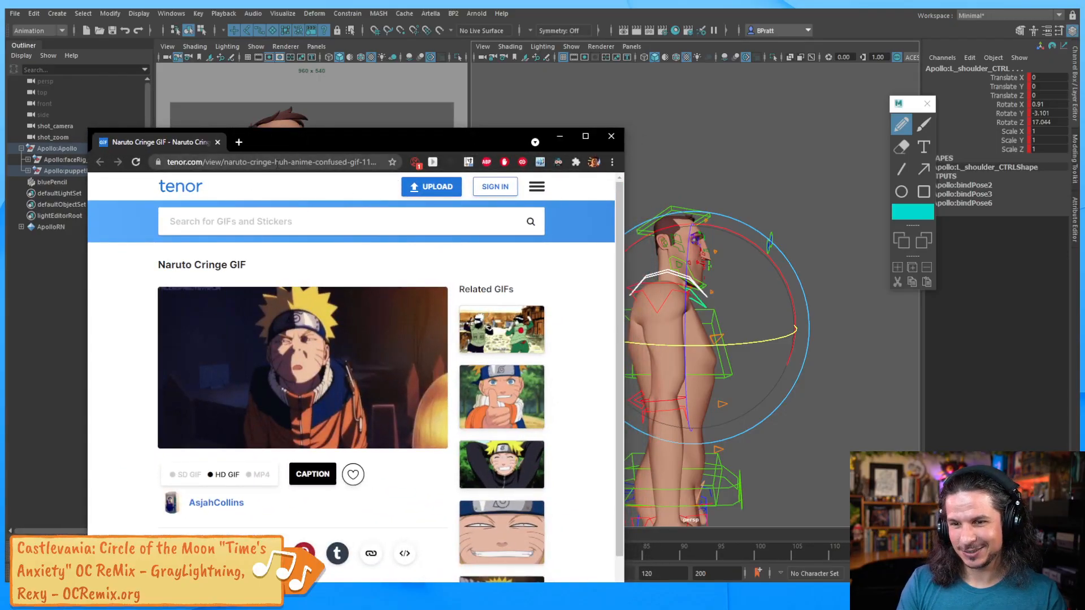
{"action": "left_click_drag", "start_coordinate": [288, 150], "coordinate": [1084, 186]}
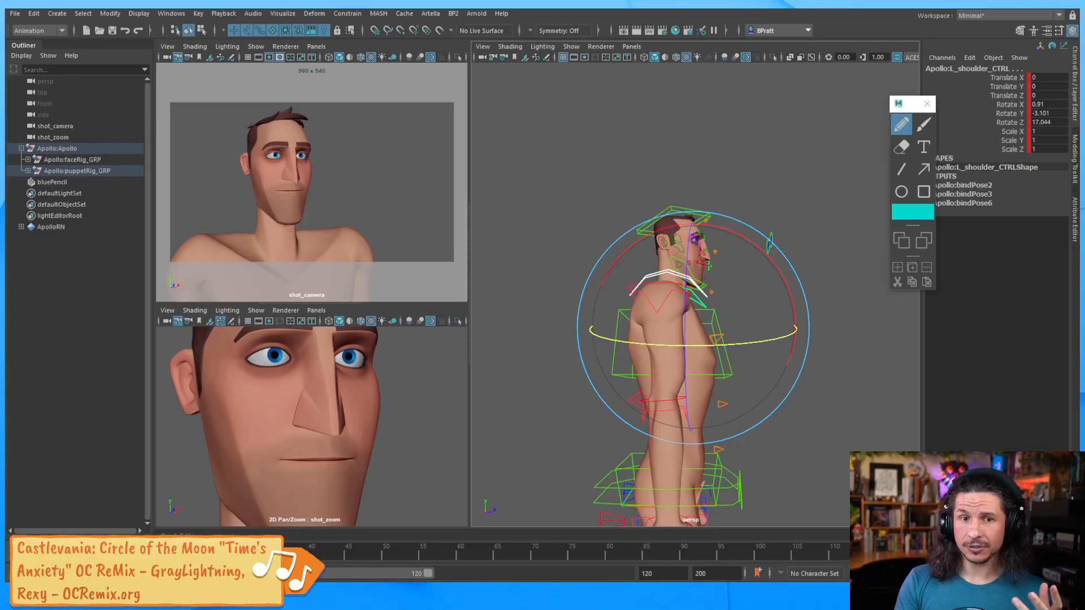
{"action": "left_click_drag", "start_coordinate": [1084, 82], "coordinate": [860, 87]}
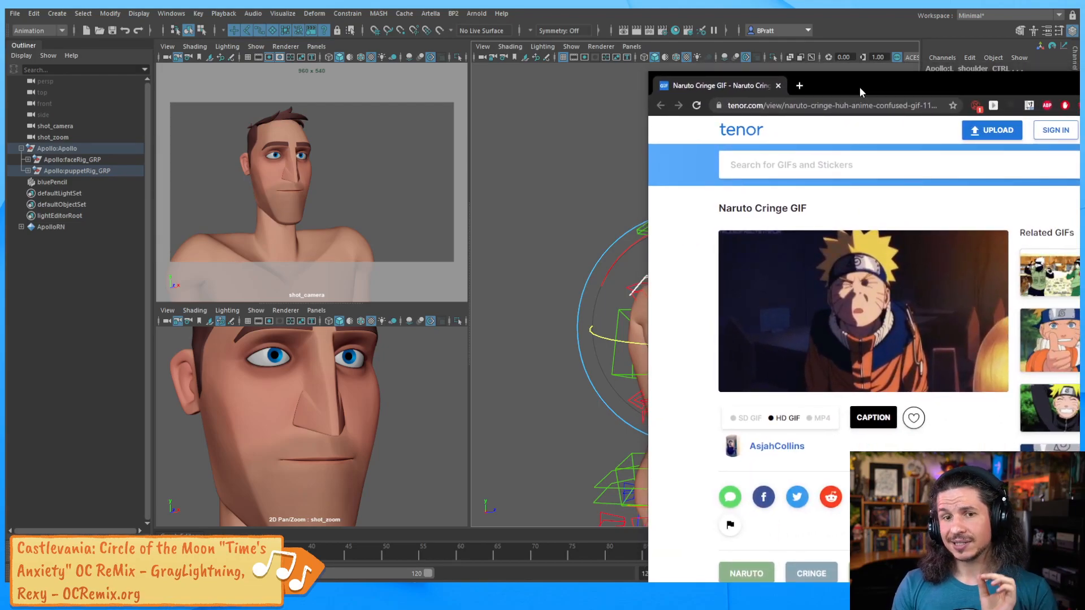
{"action": "left_click_drag", "start_coordinate": [859, 87], "coordinate": [1084, 86]}
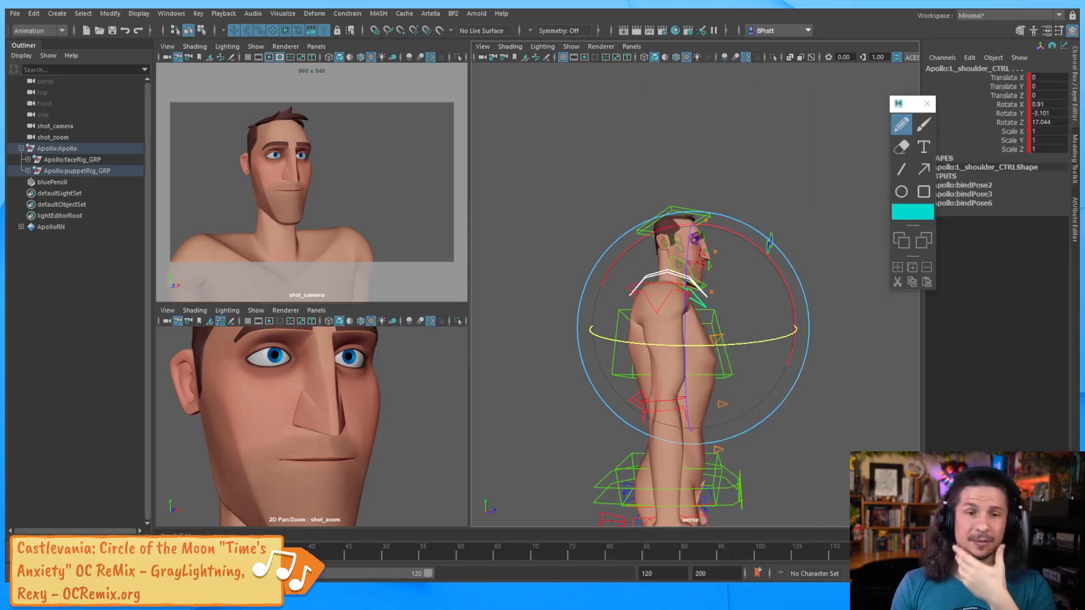
{"action": "left_click_drag", "start_coordinate": [1082, 29], "coordinate": [726, 32]}
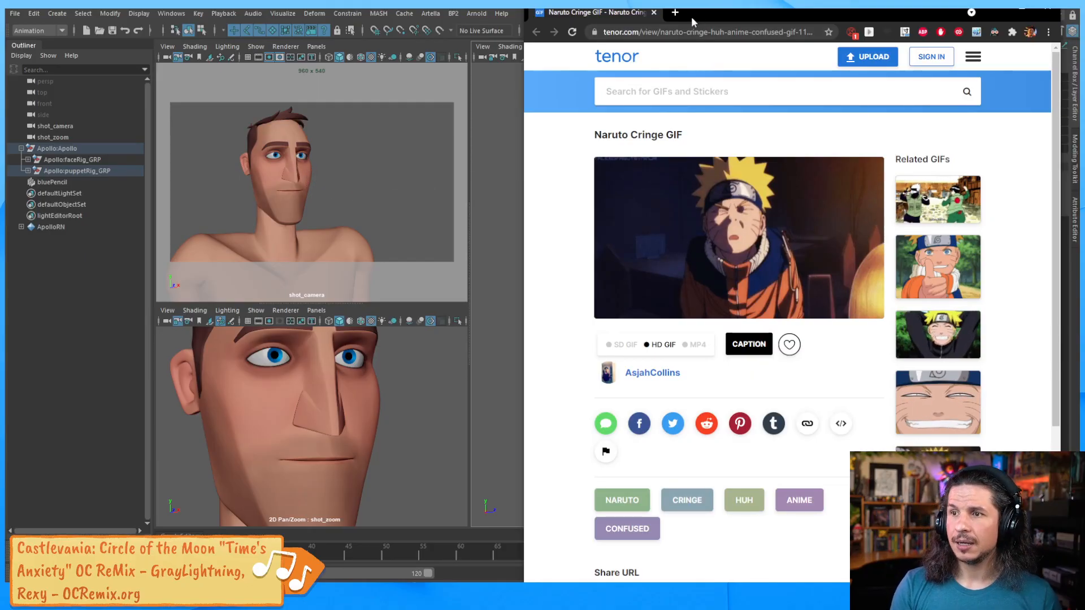
{"action": "left_click_drag", "start_coordinate": [692, 16], "coordinate": [694, 9]}
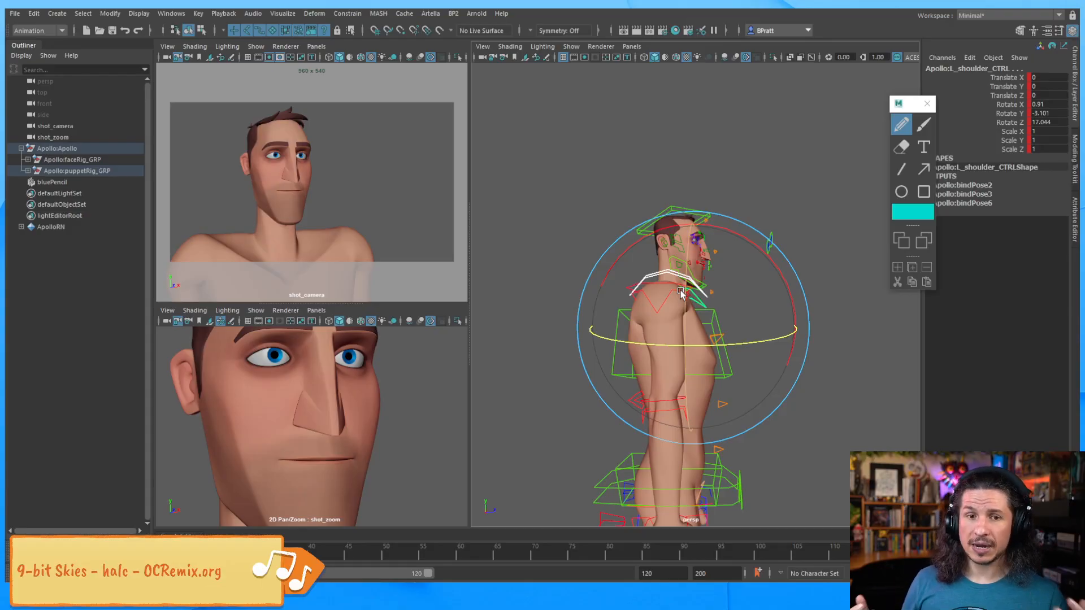
Switch back to Maya and try shrugging both shoulder controls up to about 29 on Rotate Z.
{"action": "left_click_drag", "start_coordinate": [688, 225], "coordinate": [691, 431]}
{"action": "left_click_drag", "start_coordinate": [752, 274], "coordinate": [679, 272], "text": "alt"}
{"action": "key", "text": "q"}
{"action": "middle_click_drag", "start_coordinate": [689, 303], "coordinate": [642, 315], "text": "alt"}
{"action": "right_click_drag", "start_coordinate": [642, 316], "coordinate": [708, 292], "text": "alt"}
{"action": "middle_click_drag", "start_coordinate": [707, 291], "coordinate": [741, 282], "text": "alt"}
{"action": "right_click_drag", "start_coordinate": [712, 290], "coordinate": [729, 288], "text": "alt"}
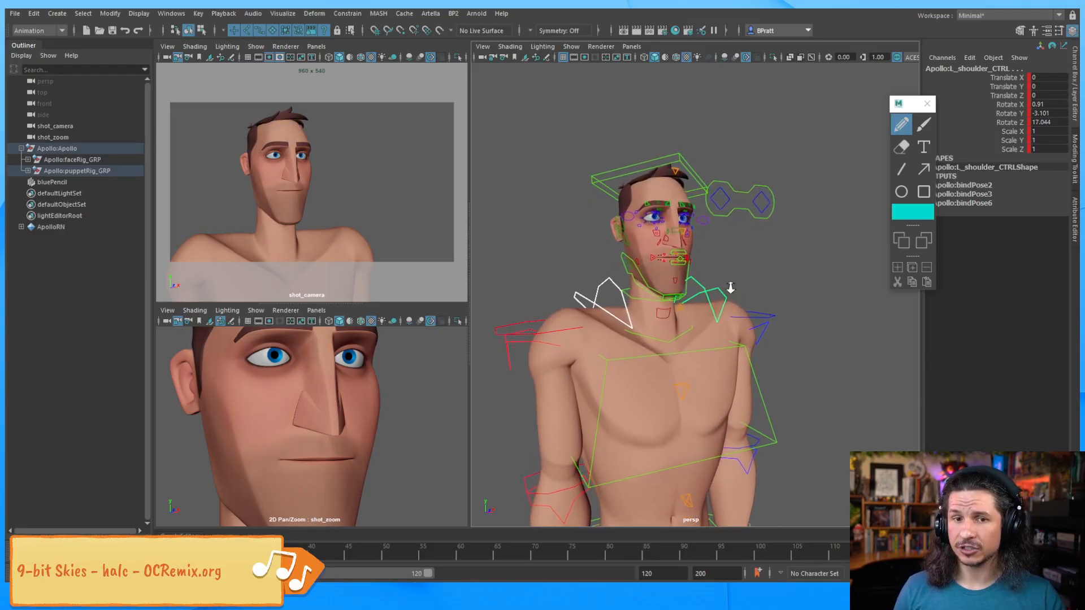
{"action": "left_click_drag", "start_coordinate": [729, 288], "coordinate": [632, 307], "text": "alt"}
{"action": "right_click_drag", "start_coordinate": [632, 308], "coordinate": [651, 296], "text": "alt"}
{"action": "left_click", "coordinate": [617, 287]}
{"action": "left_click", "coordinate": [612, 287]}
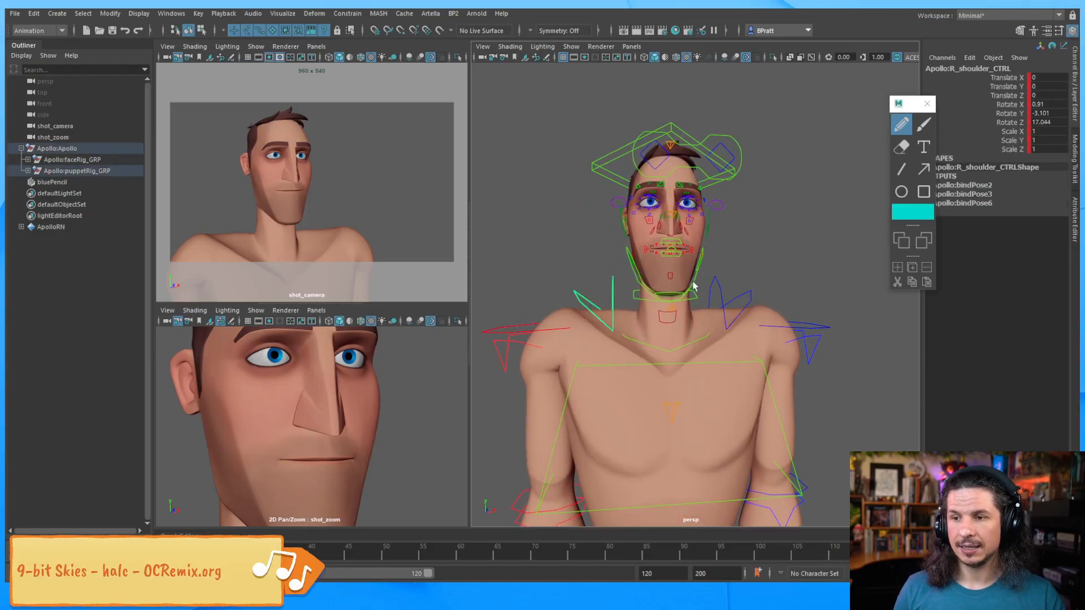
{"action": "left_click", "coordinate": [726, 297], "text": "shift"}
{"action": "key", "text": "e"}
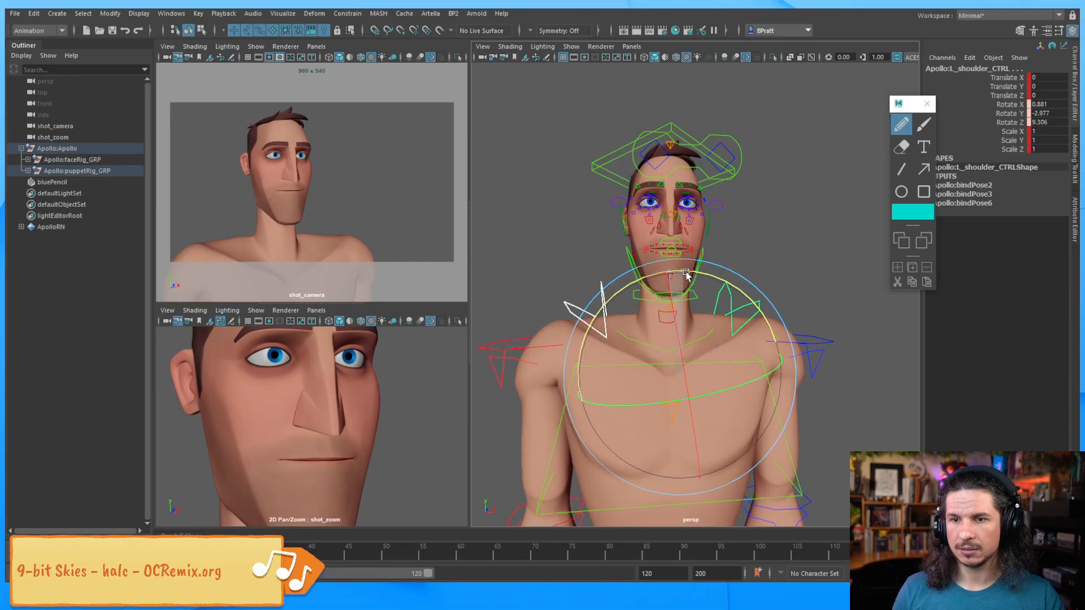
{"action": "left_click_drag", "start_coordinate": [657, 274], "coordinate": [626, 271]}
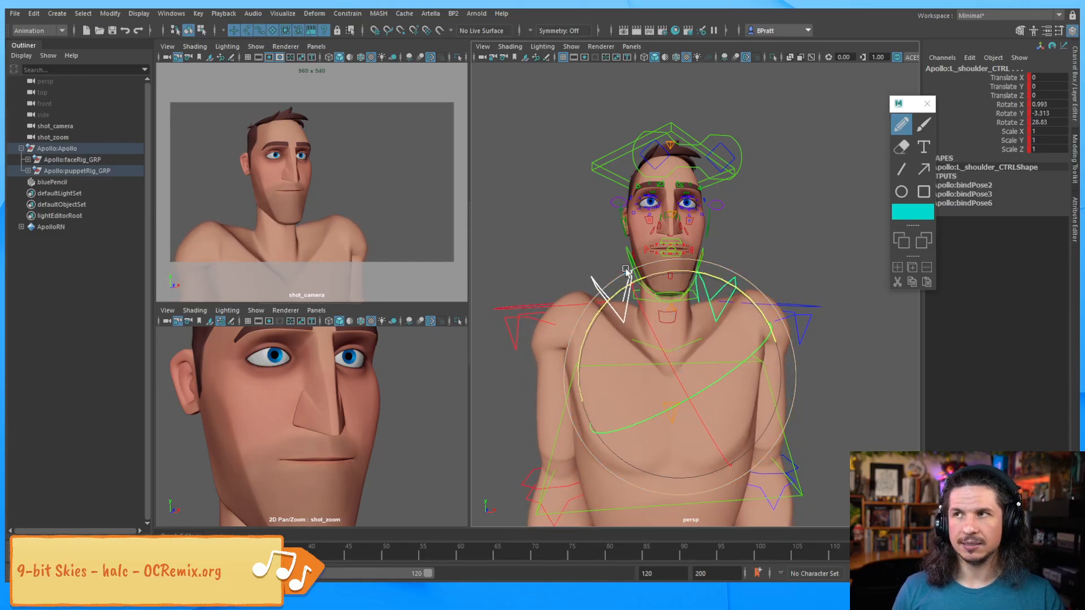
Rotate the neck base control to tilt the neck above the raised shoulders.
{"action": "left_click_drag", "start_coordinate": [676, 296], "coordinate": [720, 274], "text": "alt"}
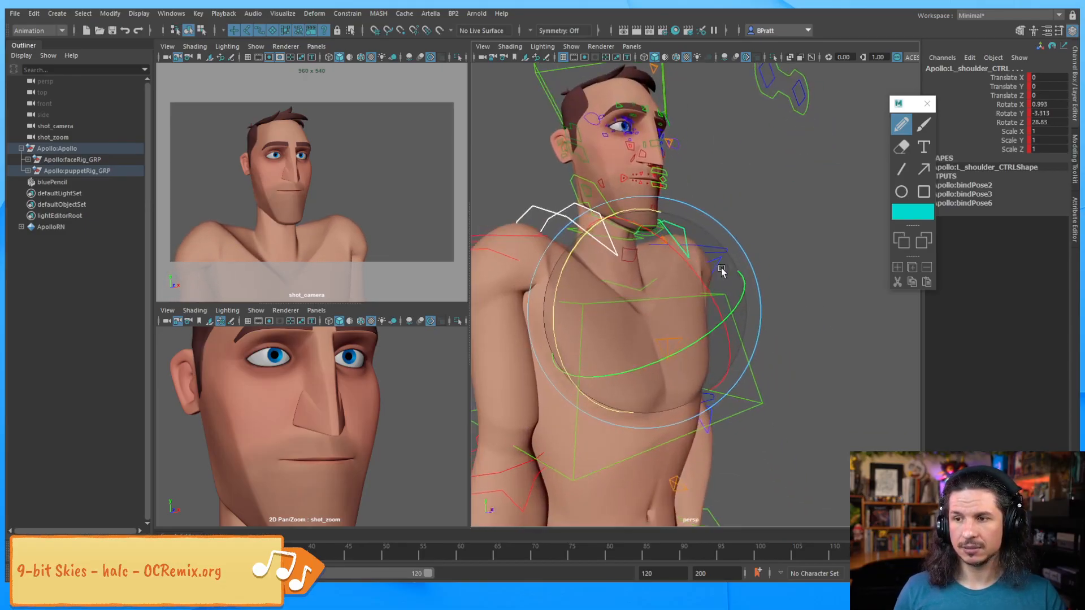
{"action": "left_click", "coordinate": [747, 259]}
{"action": "left_click", "coordinate": [645, 287]}
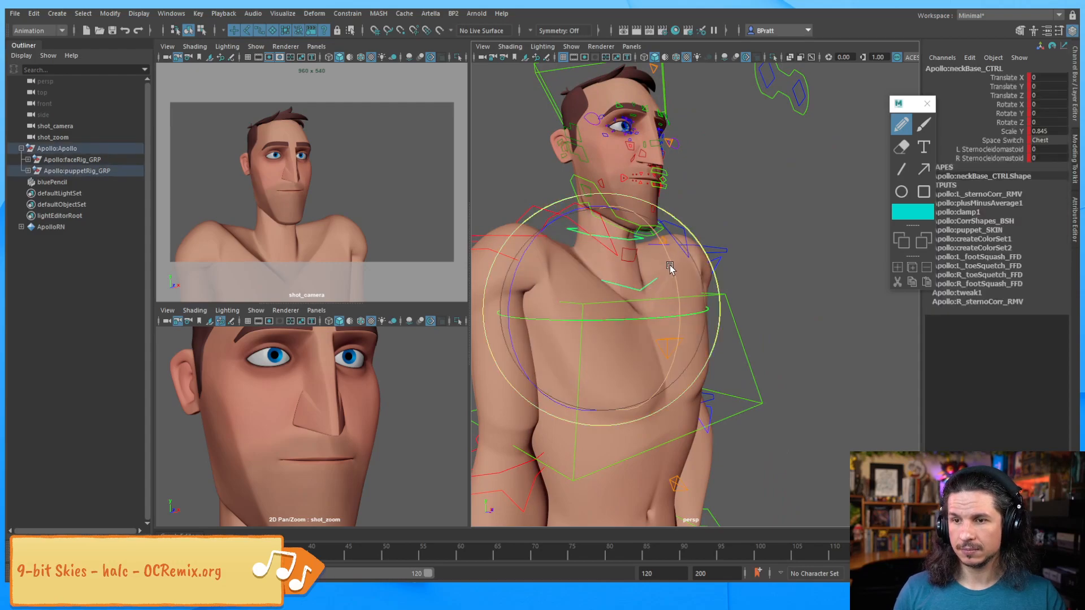
{"action": "left_click_drag", "start_coordinate": [675, 287], "coordinate": [681, 306]}
{"action": "left_click_drag", "start_coordinate": [659, 195], "coordinate": [683, 232], "text": "alt"}
Compare the head control with the neighbouring key pose and rotate the head up to about -0.5 on Rotate X.
{"action": "left_click", "coordinate": [685, 107]}
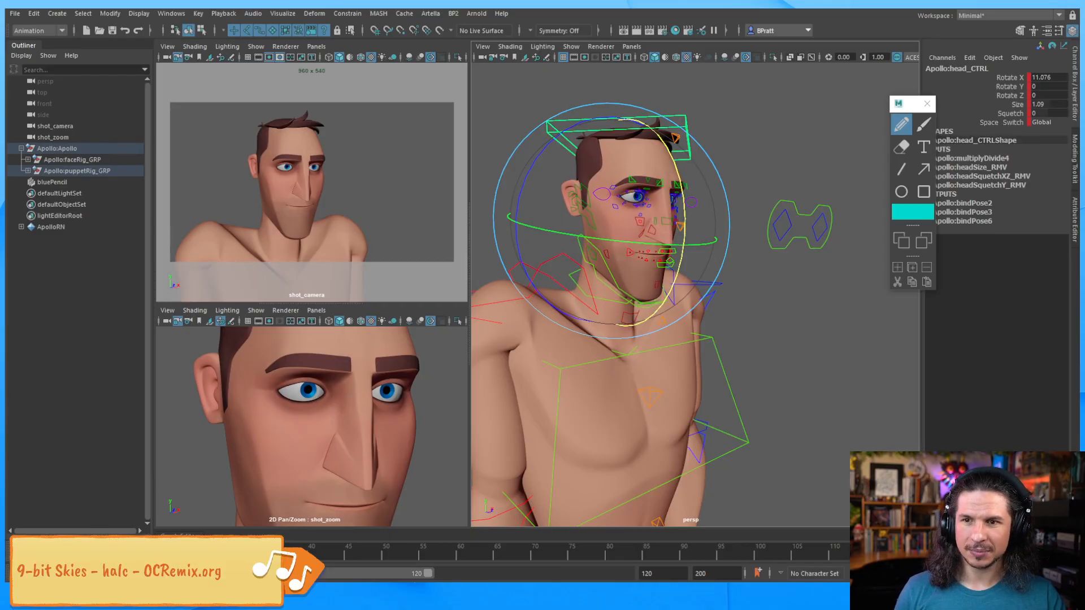
{"action": "key", "text": "comma"}
{"action": "key", "text": "comma"}
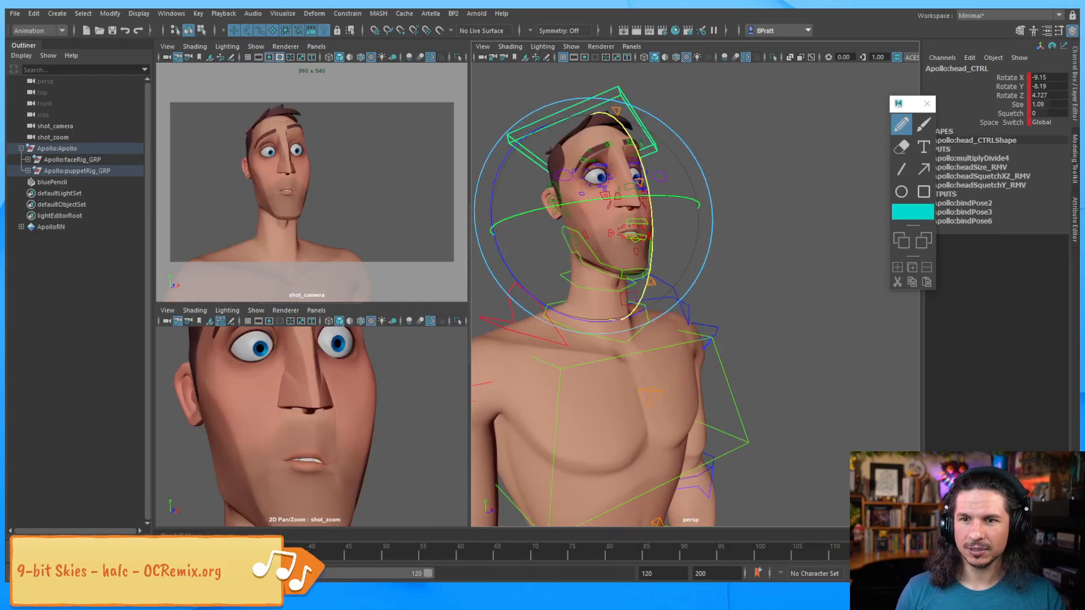
{"action": "key", "text": "period"}
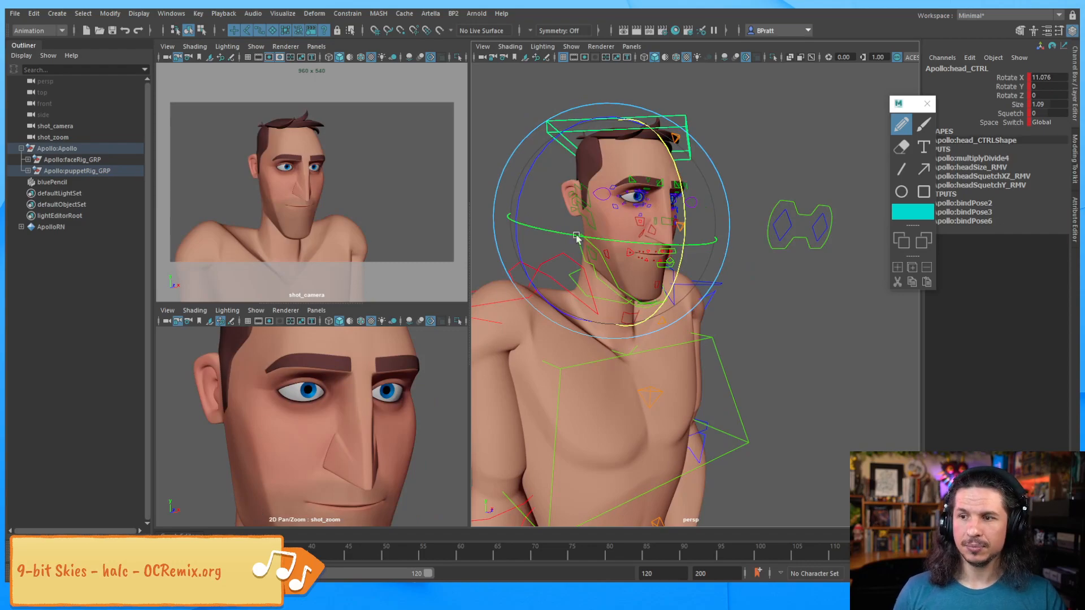
{"action": "left_click_drag", "start_coordinate": [685, 203], "coordinate": [683, 180]}
{"action": "middle_click_drag", "start_coordinate": [604, 215], "coordinate": [584, 184], "text": "alt"}
{"action": "right_click_drag", "start_coordinate": [585, 185], "coordinate": [666, 202], "text": "alt"}
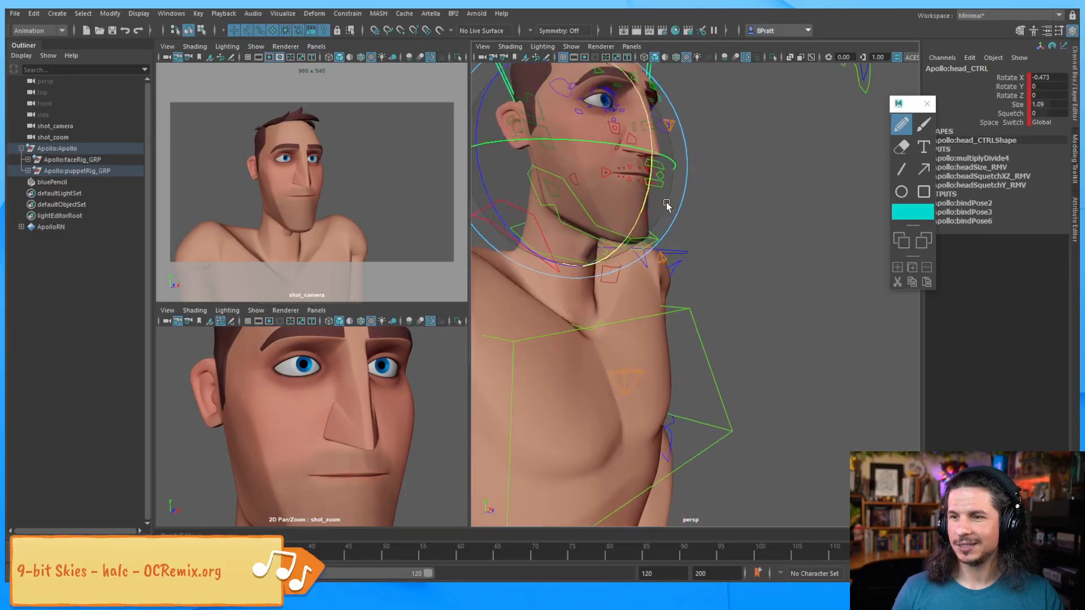
Lower and pull back both shoulder controls to about 0.7 on Rotate X, 3.3 on Rotate Y and 1.9 on Rotate Z.
{"action": "left_click_drag", "start_coordinate": [666, 202], "coordinate": [690, 258], "text": "alt"}
{"action": "key", "text": "q"}
{"action": "left_click", "coordinate": [690, 263]}
{"action": "left_click", "coordinate": [593, 267]}
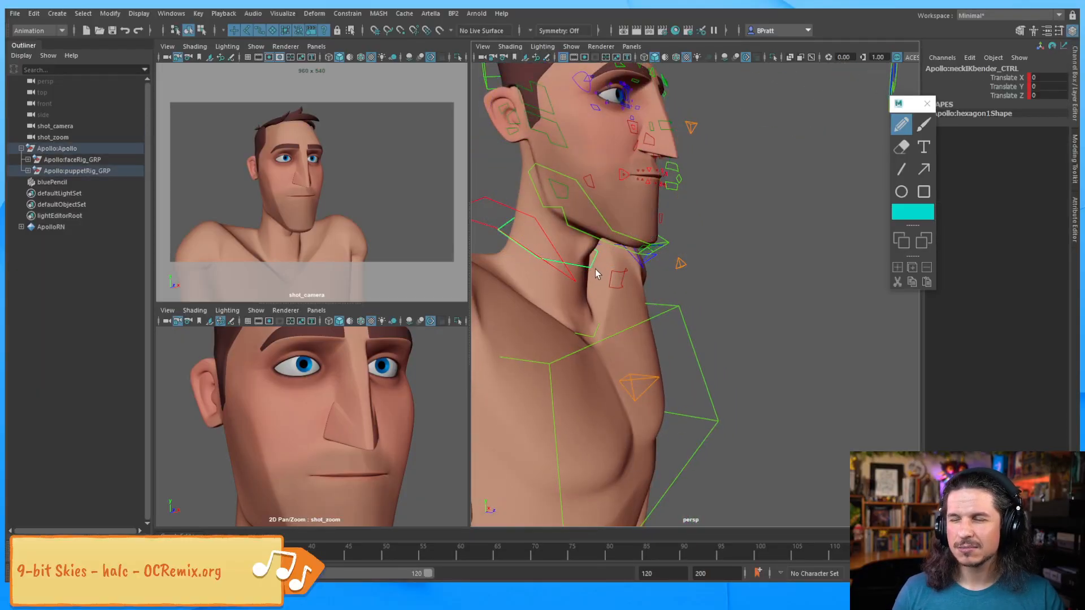
{"action": "left_click_drag", "start_coordinate": [556, 256], "coordinate": [490, 264], "text": "alt"}
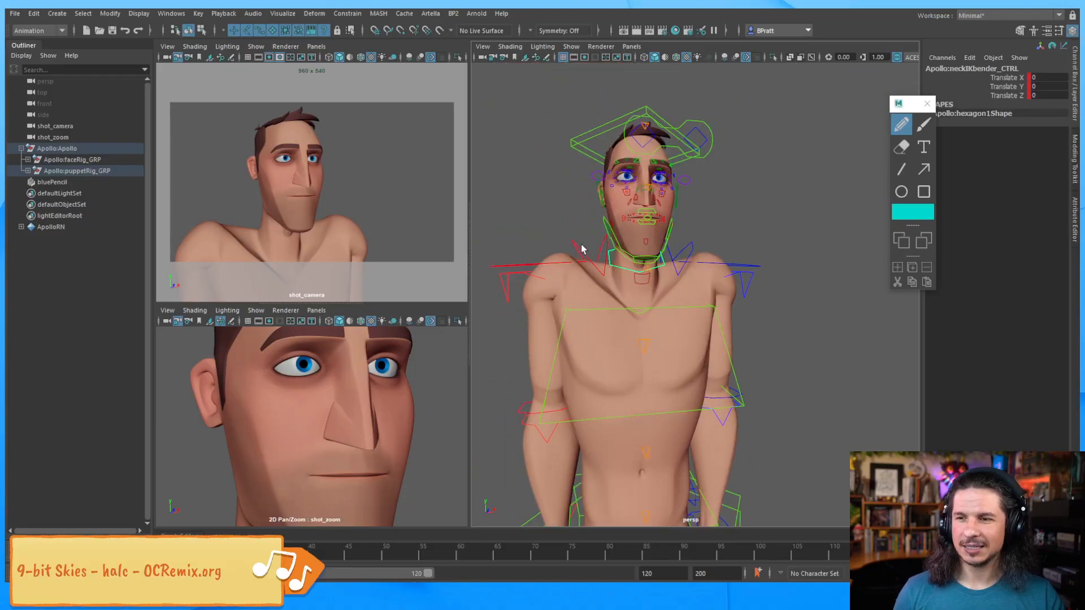
{"action": "left_click", "coordinate": [581, 247]}
{"action": "left_click", "coordinate": [689, 244]}
{"action": "left_click", "coordinate": [573, 243], "text": "shift"}
{"action": "key", "text": "e"}
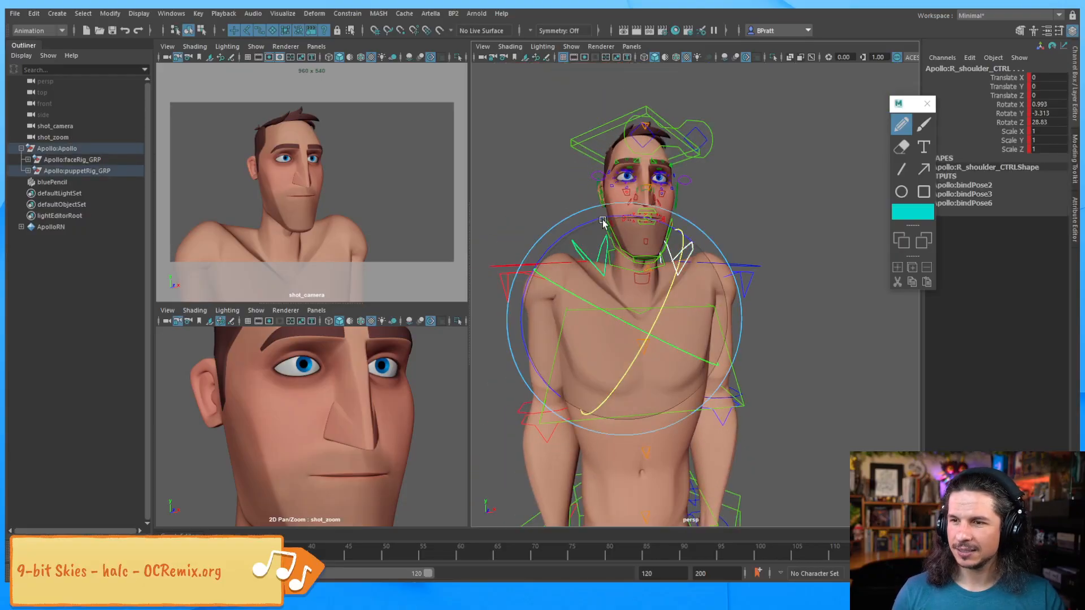
{"action": "left_click_drag", "start_coordinate": [594, 219], "coordinate": [643, 286]}
{"action": "left_click_drag", "start_coordinate": [683, 404], "coordinate": [669, 407]}
{"action": "left_click_drag", "start_coordinate": [622, 291], "coordinate": [615, 262], "text": "alt"}
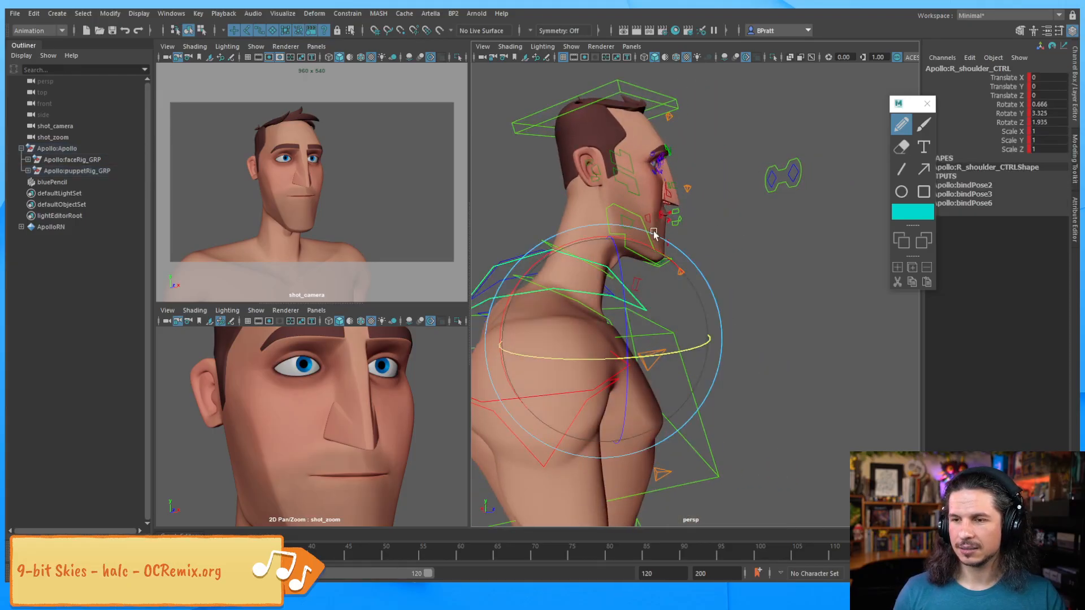
Tilt the neck base control forward to about 19.5 on Rotate X.
{"action": "left_click", "coordinate": [545, 254]}
{"action": "left_click", "coordinate": [568, 245]}
{"action": "left_click_drag", "start_coordinate": [568, 246], "coordinate": [572, 151]}
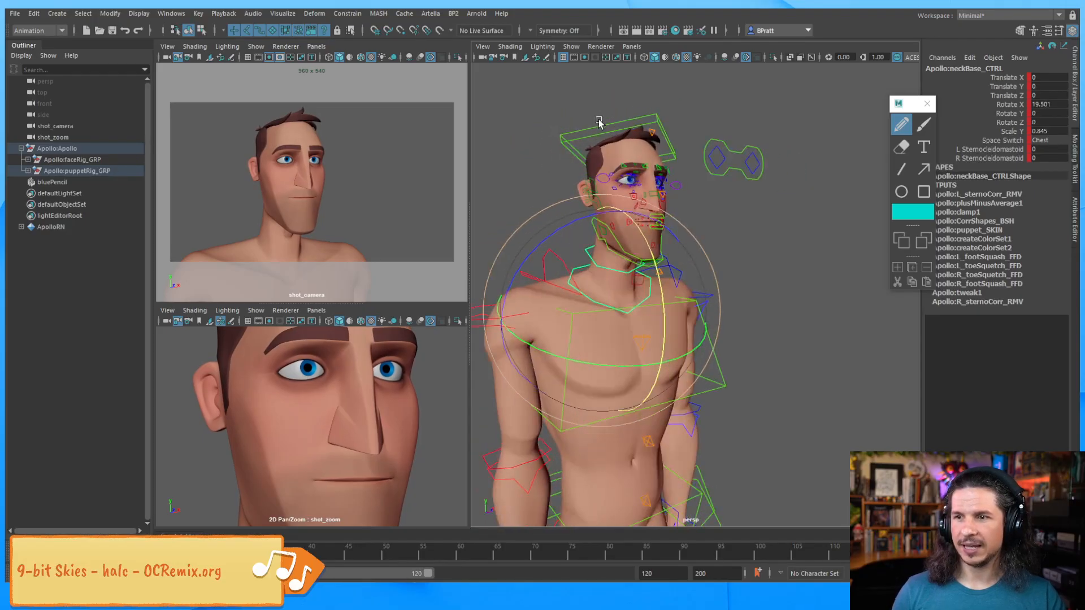
Rotate the head control to about -1.4 on X, -1.2 on Y and 2.1 on Z.
{"action": "left_click", "coordinate": [581, 135]}
{"action": "left_click_drag", "start_coordinate": [592, 233], "coordinate": [584, 218], "text": "alt"}
{"action": "left_click_drag", "start_coordinate": [619, 276], "coordinate": [625, 278]}
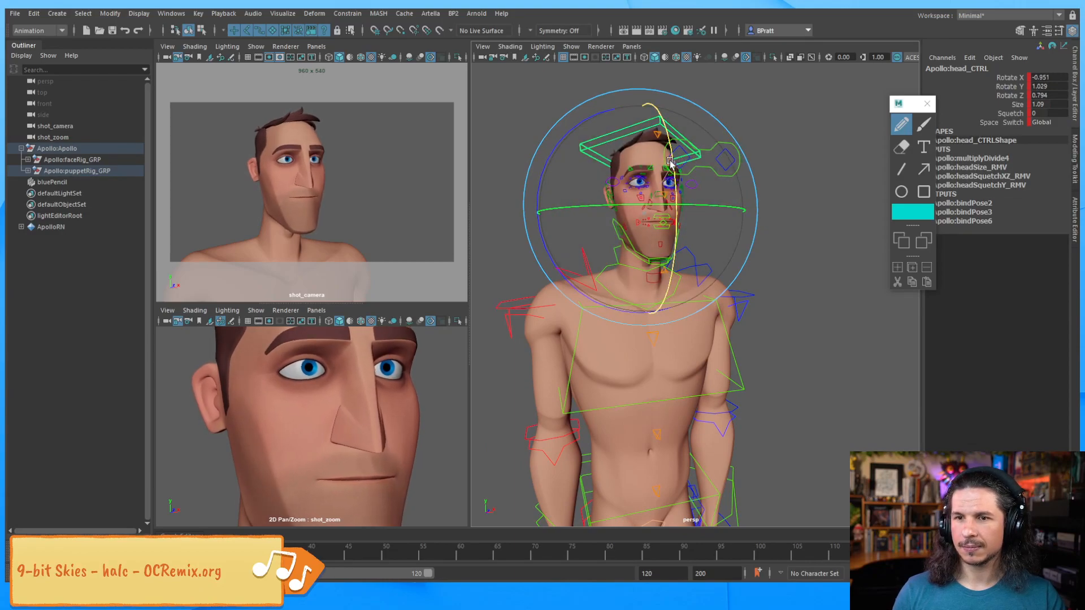
{"action": "left_click_drag", "start_coordinate": [562, 150], "coordinate": [552, 152]}
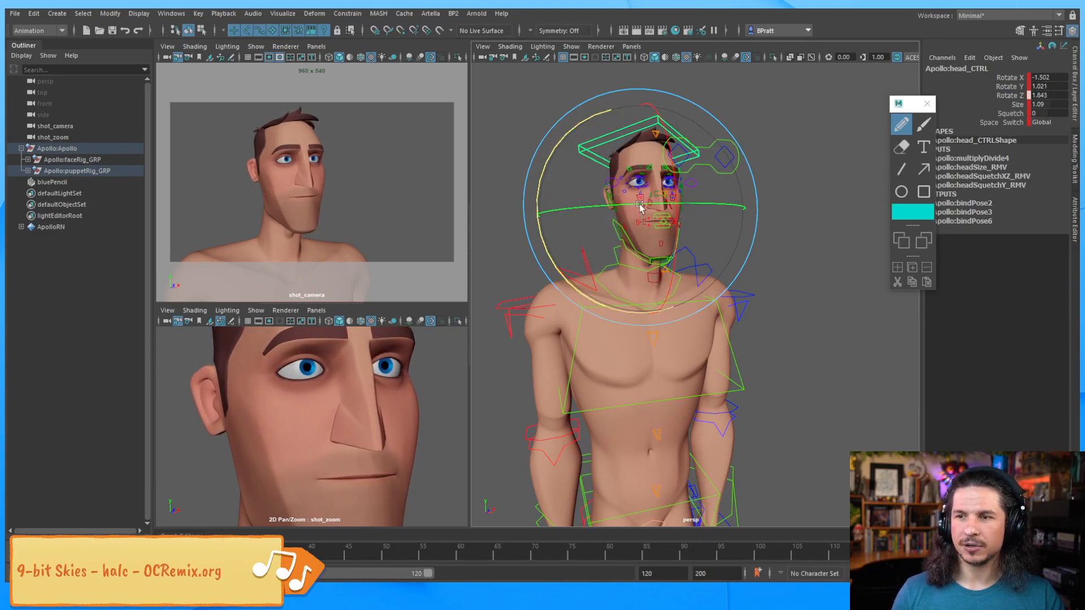
{"action": "left_click_drag", "start_coordinate": [640, 204], "coordinate": [770, 198]}
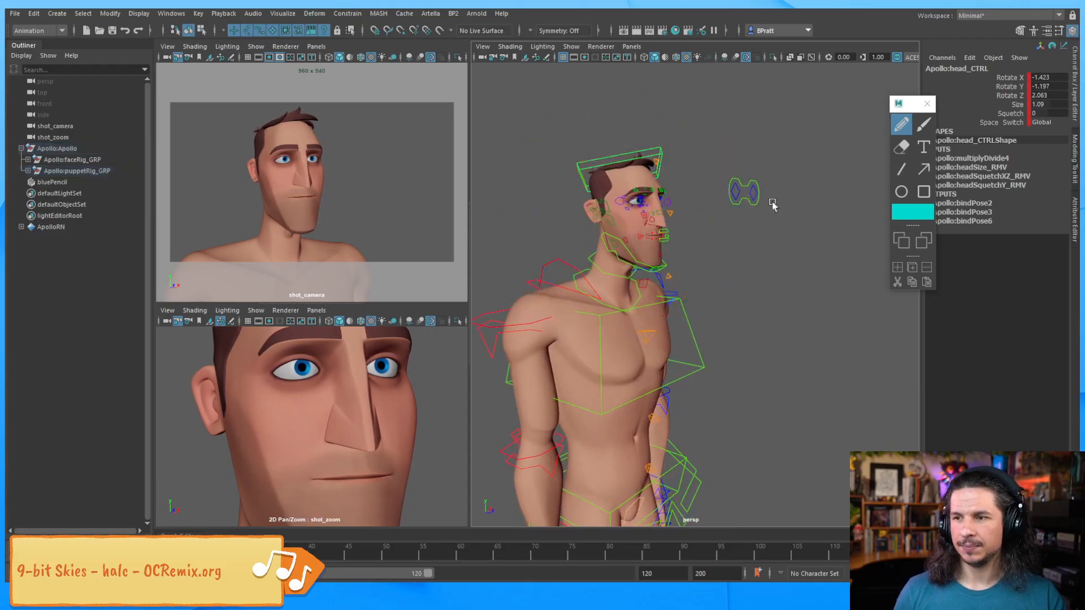
Copy the eye aim control's values from the wide-eyed key pose onto this pose: Translate Y -7.94, Translate Z 20.475, Space Switch Global.
{"action": "left_click", "coordinate": [752, 197]}
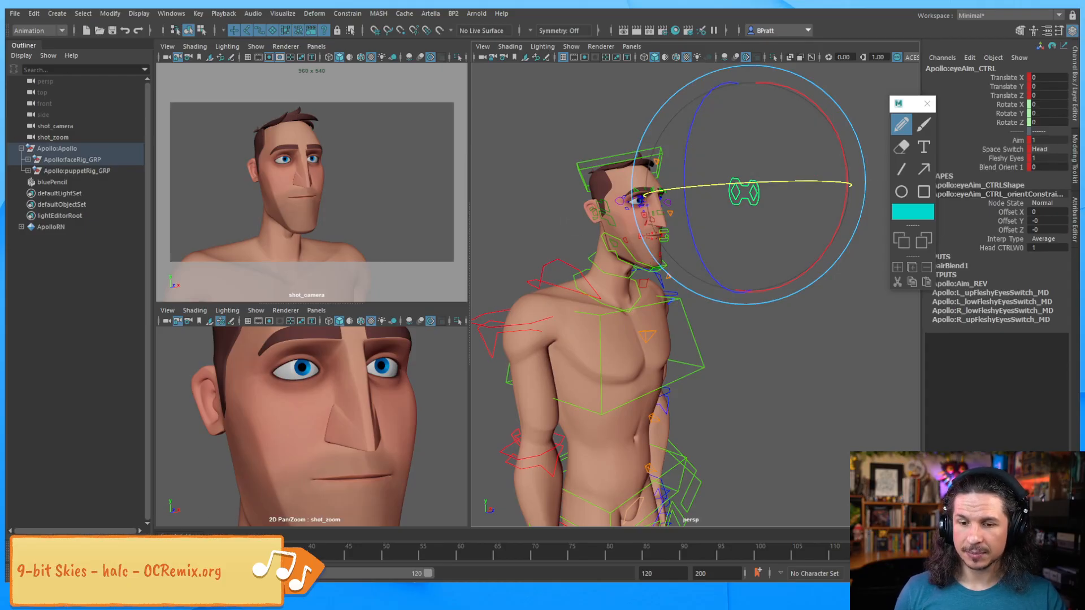
{"action": "left_click", "coordinate": [164, 553]}
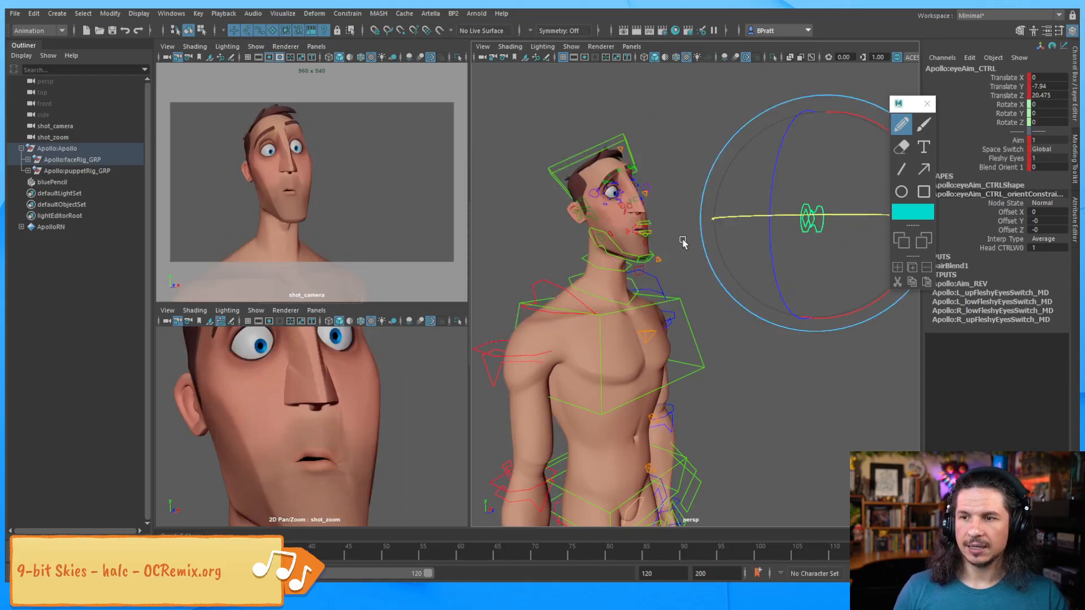
{"action": "key", "text": "alt+v"}
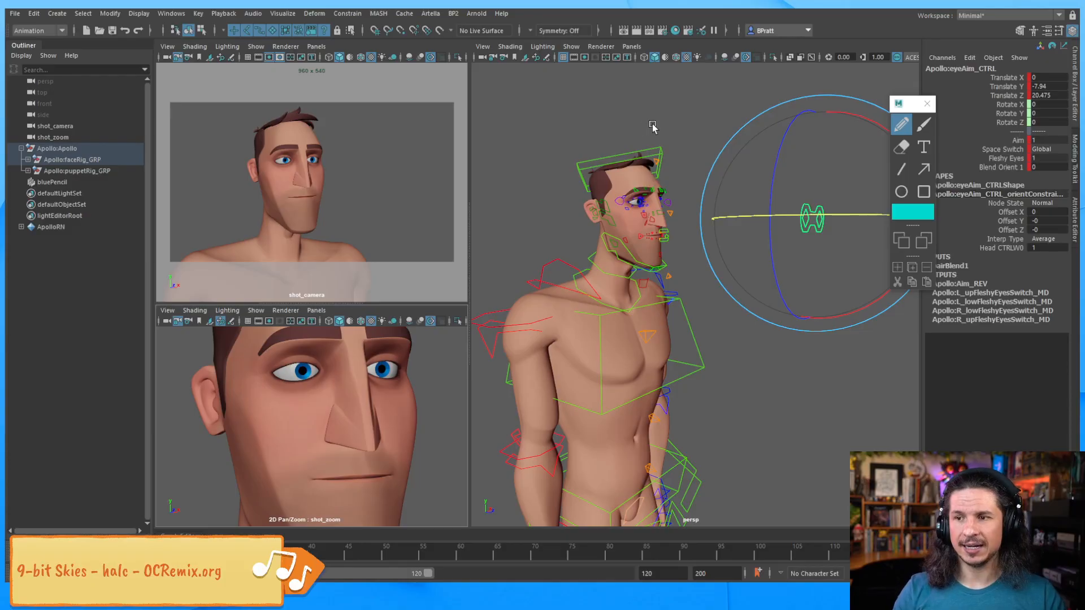
Clear the control selection and examine the face up close from the front and a three-quarter angle.
{"action": "left_click", "coordinate": [586, 161]}
{"action": "left_click_drag", "start_coordinate": [587, 162], "coordinate": [744, 268], "text": "alt"}
{"action": "scroll", "coordinate": [744, 267], "scroll_direction": "up", "scroll_amount": 5}
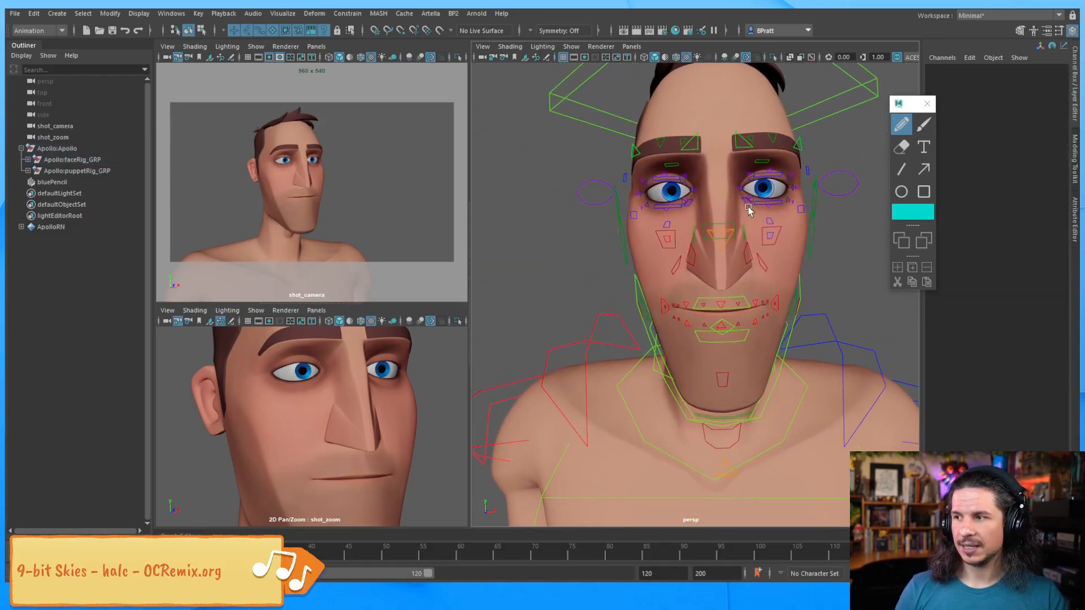
{"action": "middle_click_drag", "start_coordinate": [727, 221], "coordinate": [726, 249], "text": "alt"}
{"action": "right_click_drag", "start_coordinate": [642, 219], "coordinate": [638, 226], "text": "alt"}
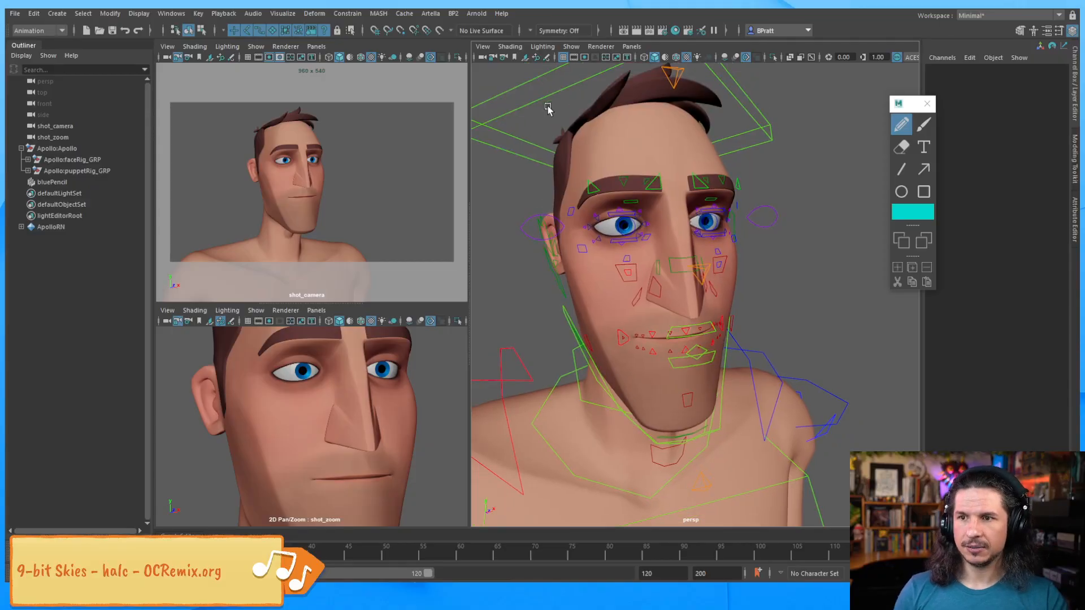
Step through the head control's keyed poses to compare them with this one, and return to the current pose.
{"action": "left_click", "coordinate": [538, 145]}
{"action": "key", "text": "period"}
{"action": "key", "text": "period"}
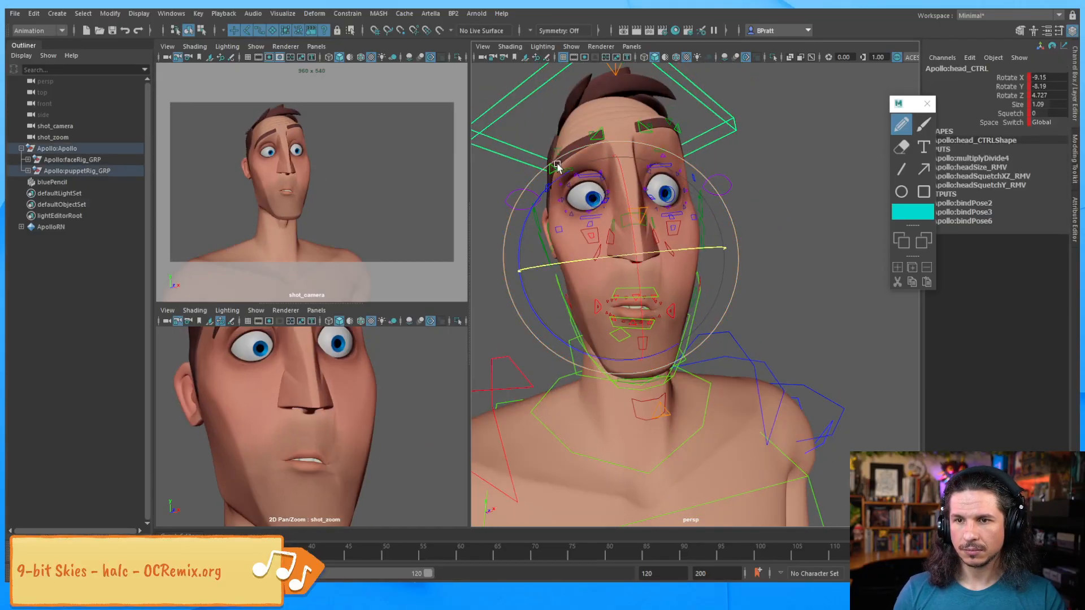
{"action": "key", "text": "period"}
{"action": "key", "text": "period"}
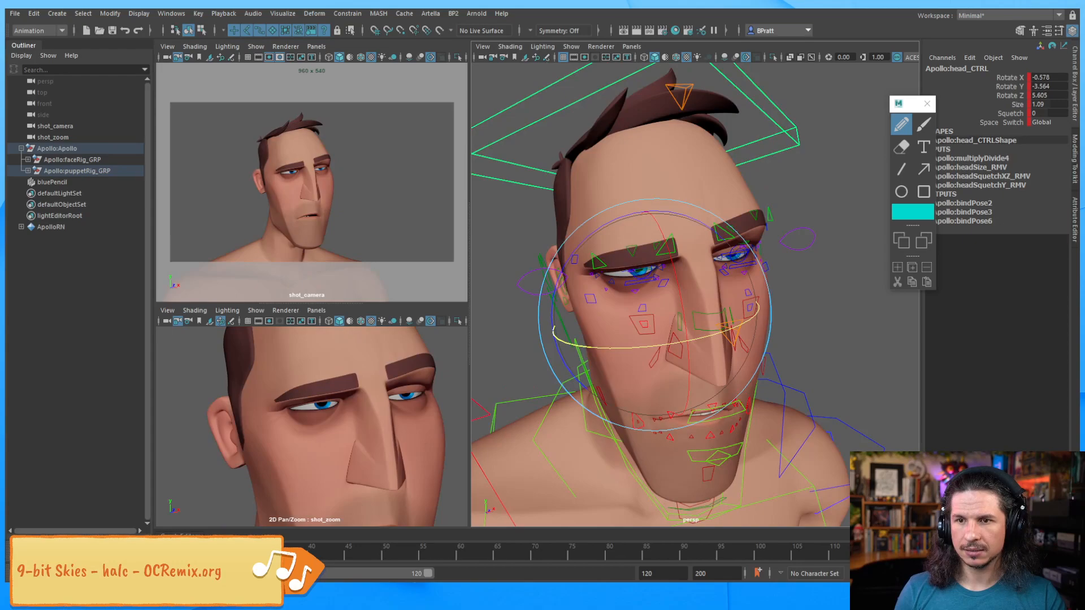
{"action": "key", "text": "period"}
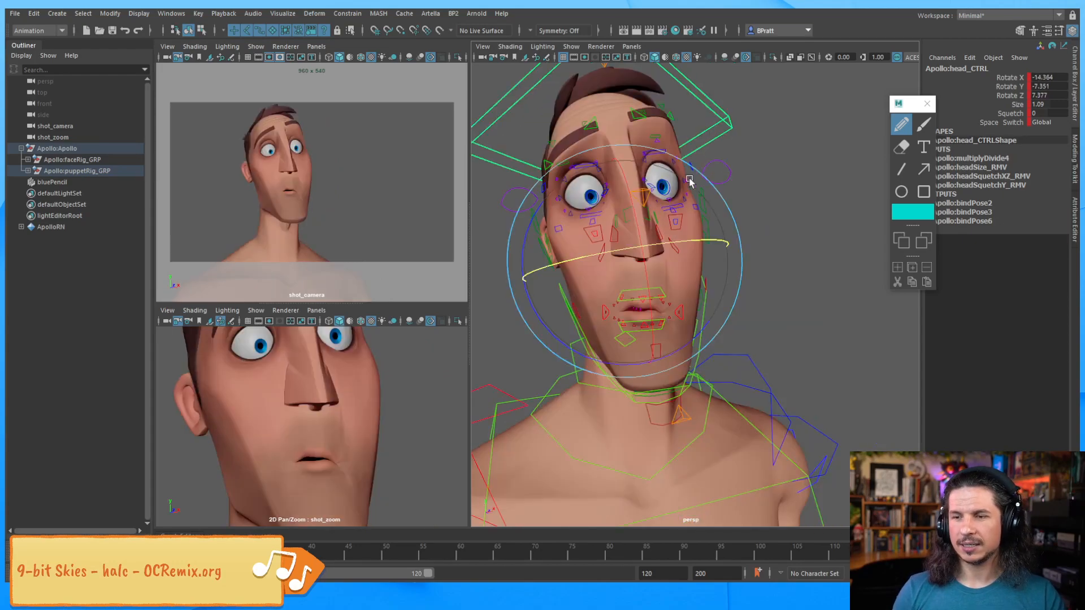
{"action": "left_click", "coordinate": [246, 552]}
{"action": "left_click_drag", "start_coordinate": [666, 185], "coordinate": [770, 140], "text": "alt"}
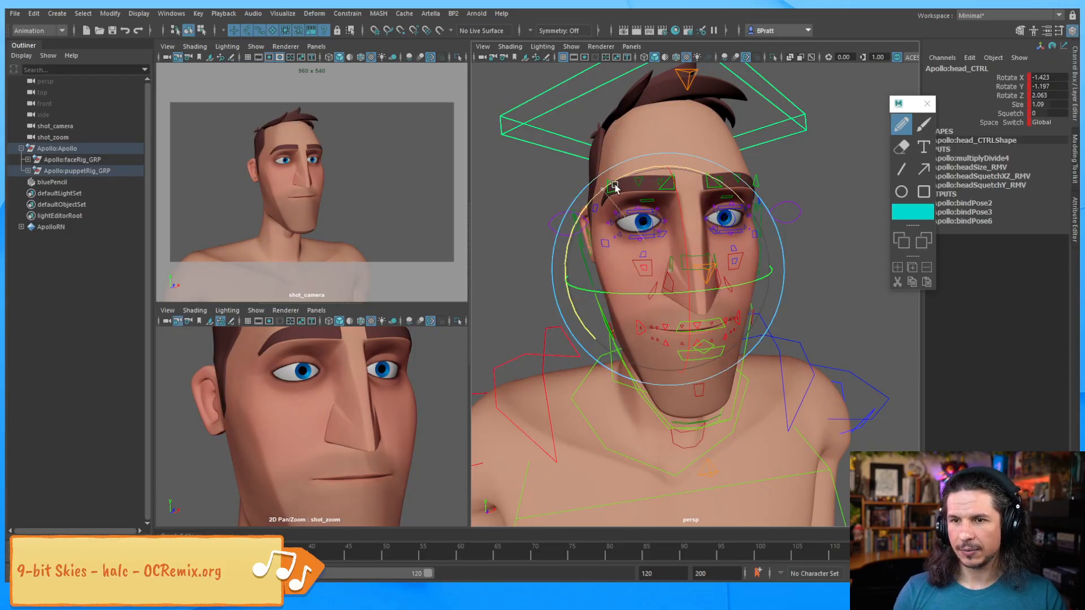
Try tilting the head control to about -6.6 on Rotate Z.
{"action": "left_click_drag", "start_coordinate": [597, 186], "coordinate": [609, 239]}
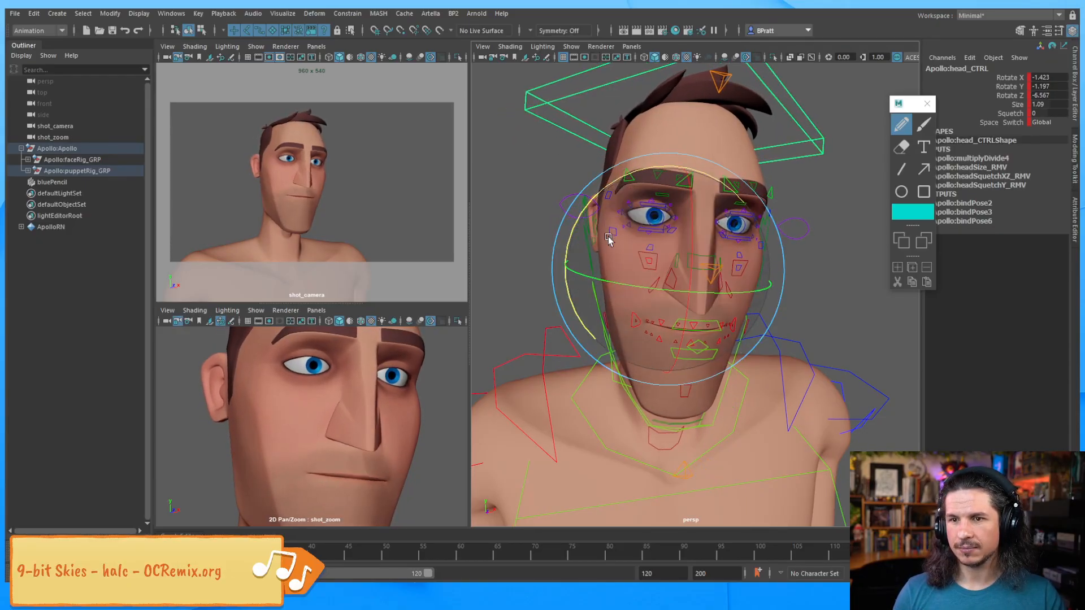
{"action": "key", "text": "ctrl+z"}
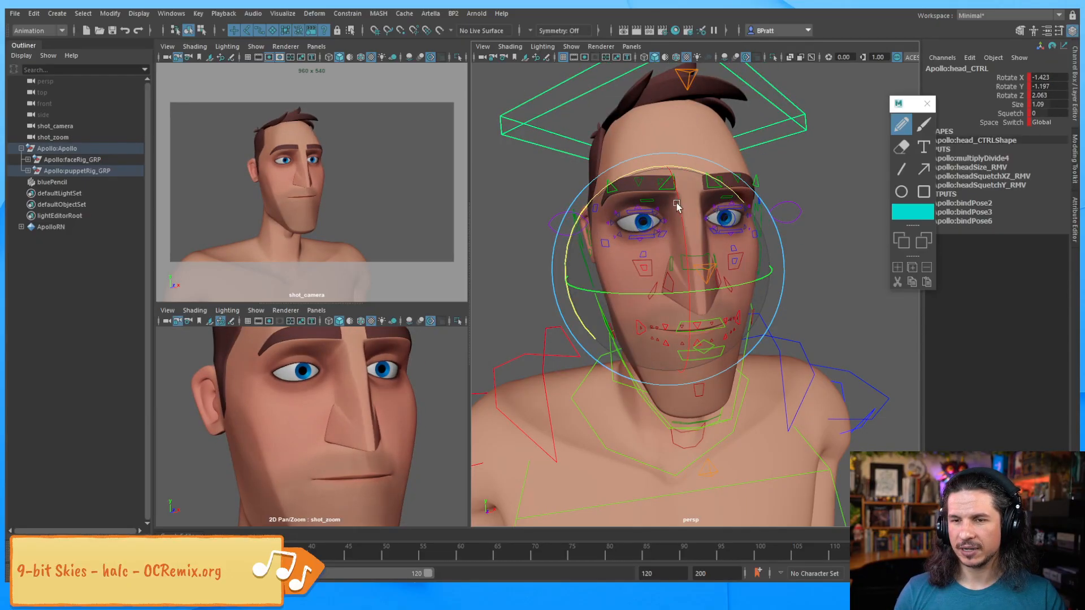
Lower both inner brow controls together to about -1.3 on Translate Y.
{"action": "left_click_drag", "start_coordinate": [734, 217], "coordinate": [703, 235], "text": "alt"}
{"action": "right_click_drag", "start_coordinate": [702, 235], "coordinate": [720, 222], "text": "alt"}
{"action": "middle_click_drag", "start_coordinate": [721, 222], "coordinate": [724, 251], "text": "alt"}
{"action": "key", "text": "q"}
{"action": "right_click_drag", "start_coordinate": [724, 251], "coordinate": [765, 245], "text": "alt"}
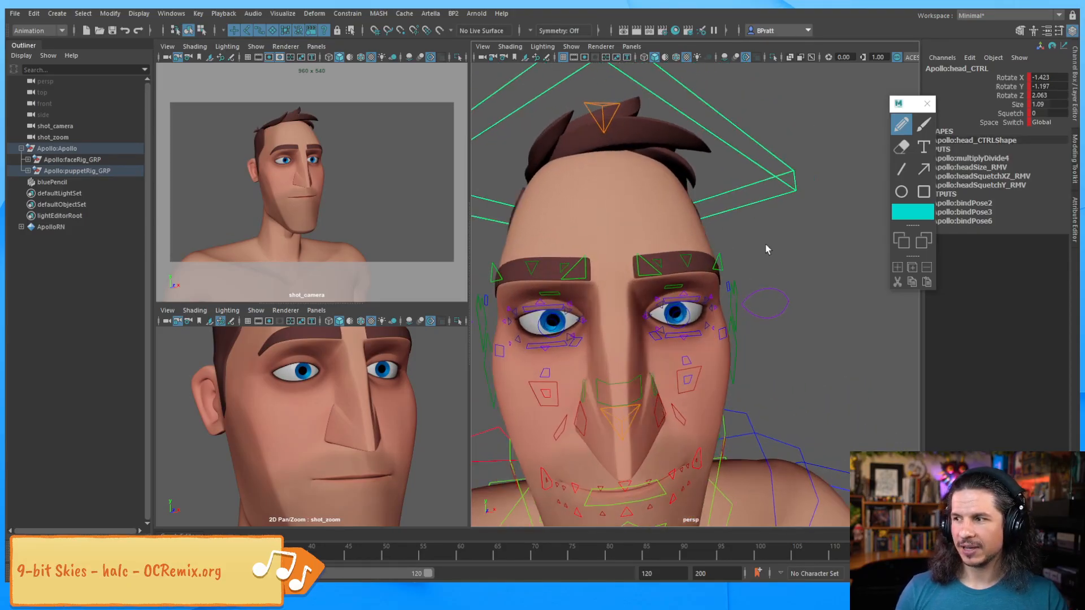
{"action": "left_click", "coordinate": [649, 270]}
{"action": "left_click", "coordinate": [585, 263], "text": "shift"}
{"action": "key", "text": "w"}
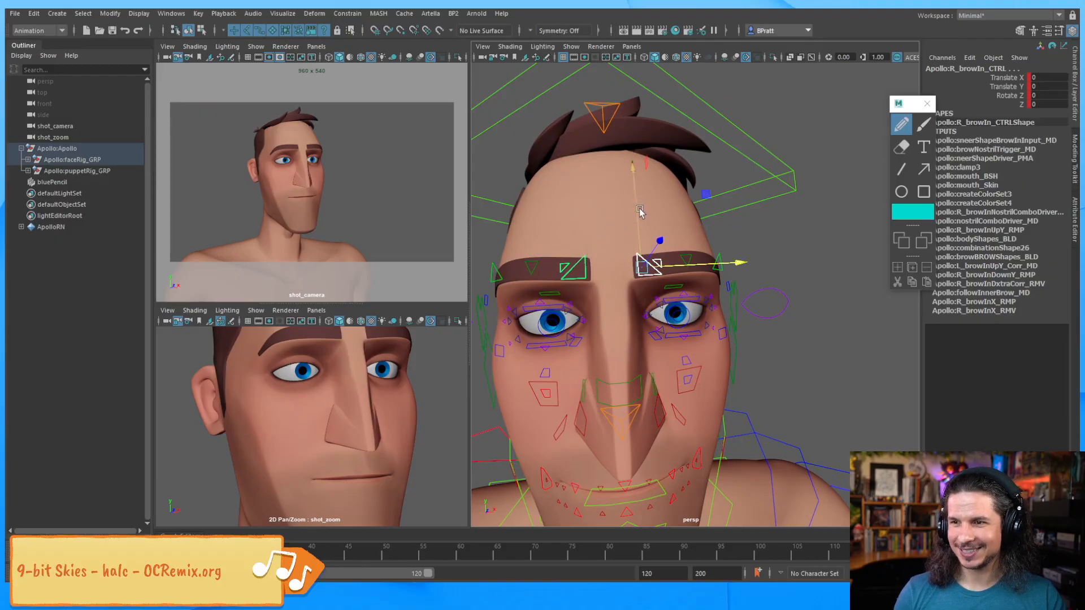
{"action": "left_click_drag", "start_coordinate": [640, 210], "coordinate": [631, 268]}
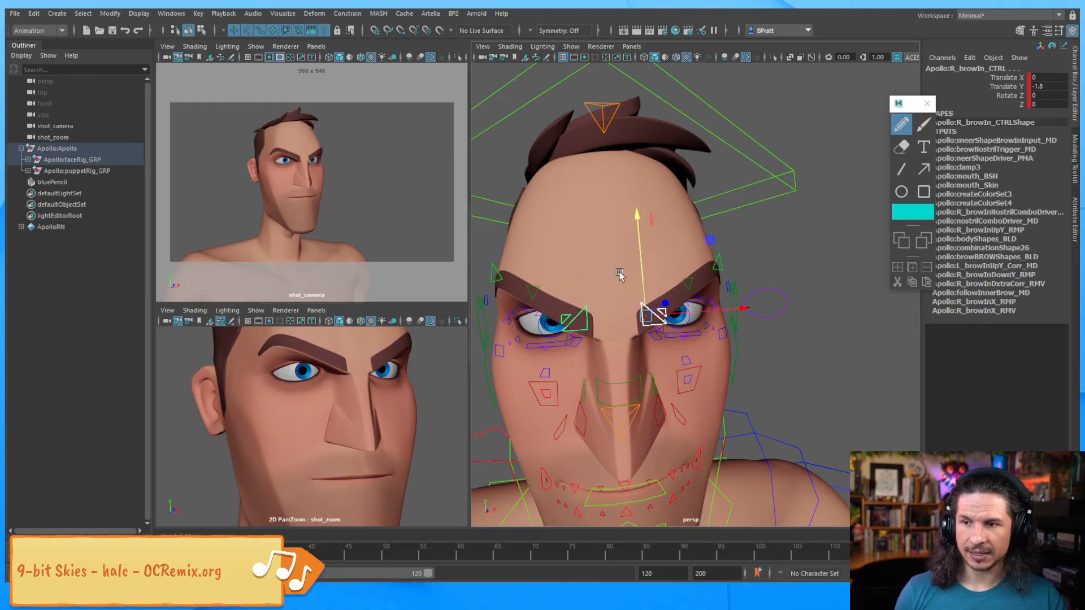
{"action": "left_click_drag", "start_coordinate": [640, 279], "coordinate": [639, 265]}
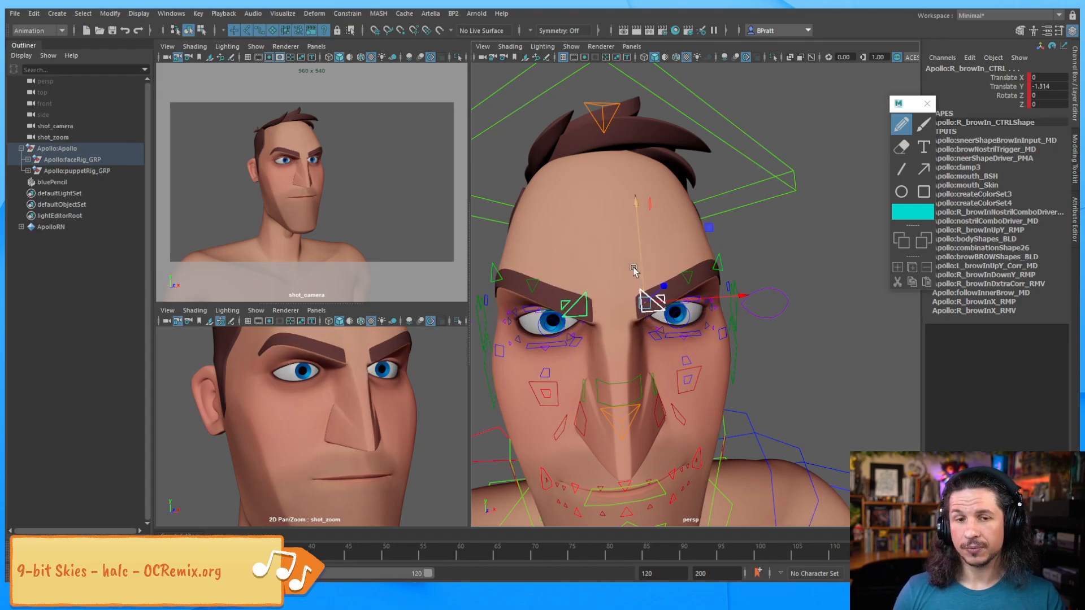
Pull each inner brow control toward the nose, placing the right one at about -0.52 on Translate X and -1.44 on Translate Y.
{"action": "left_click", "coordinate": [720, 263]}
{"action": "left_click", "coordinate": [645, 296]}
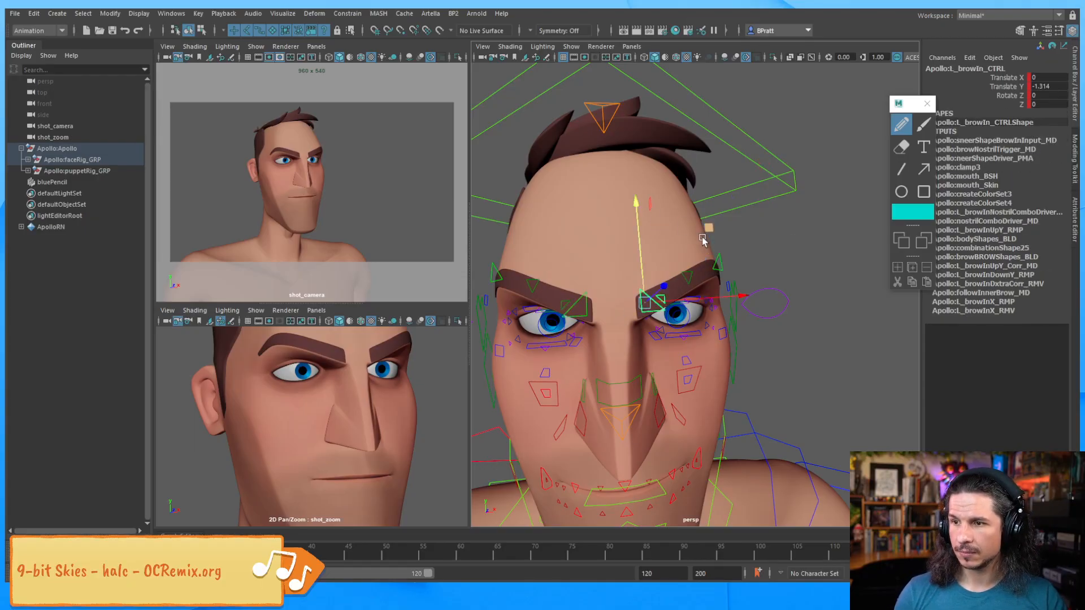
{"action": "mouse_move", "coordinate": [703, 238]}
{"action": "left_mouse_down", "text": "alt"}
{"action": "mouse_move", "coordinate": [692, 245]}
{"action": "mouse_move", "coordinate": [705, 237]}
{"action": "left_mouse_up", "text": "alt"}
{"action": "left_click", "coordinate": [592, 303]}
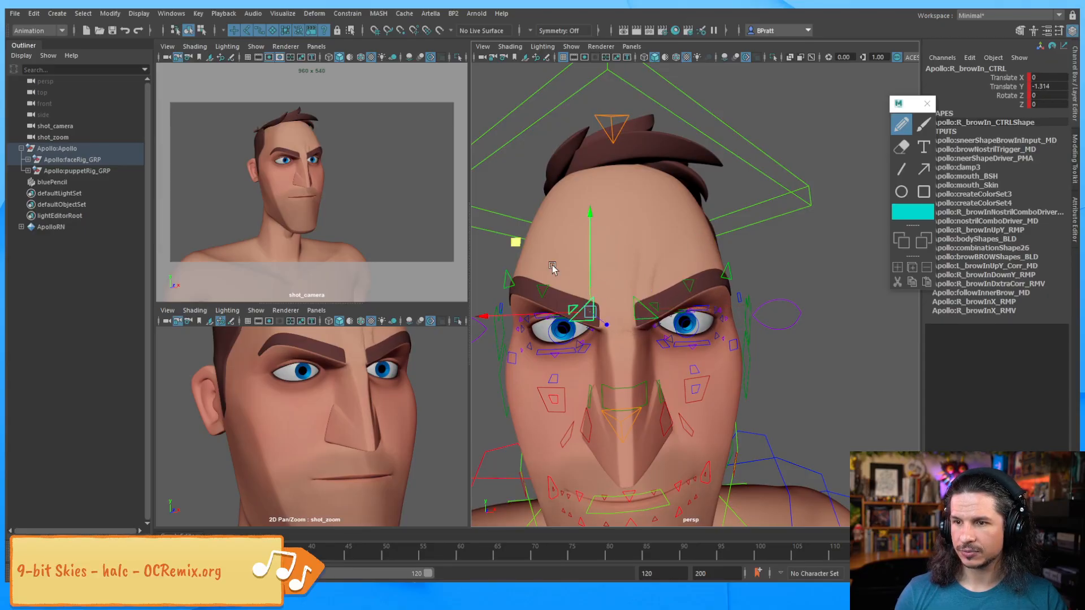
{"action": "mouse_move", "coordinate": [515, 243]}
{"action": "left_mouse_down"}
{"action": "mouse_move", "coordinate": [531, 248]}
{"action": "mouse_move", "coordinate": [516, 241]}
{"action": "left_mouse_up"}
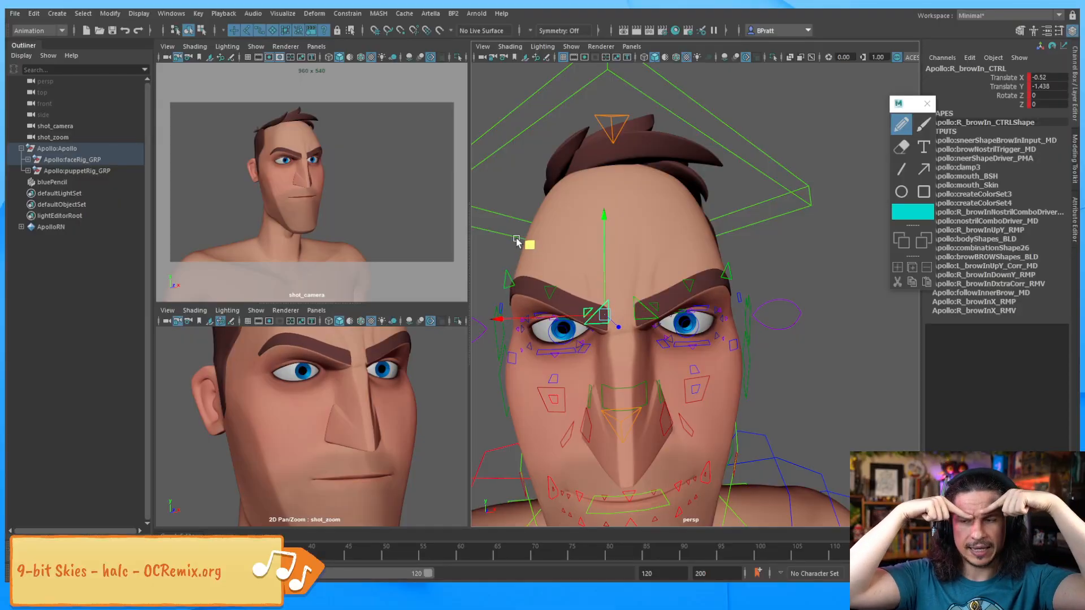
Raise the left outer brow control to about 0.6 on Translate Y and lower the right one to about -0.47.
{"action": "left_click_drag", "start_coordinate": [694, 284], "coordinate": [667, 243], "text": "alt"}
{"action": "left_click", "coordinate": [742, 262]}
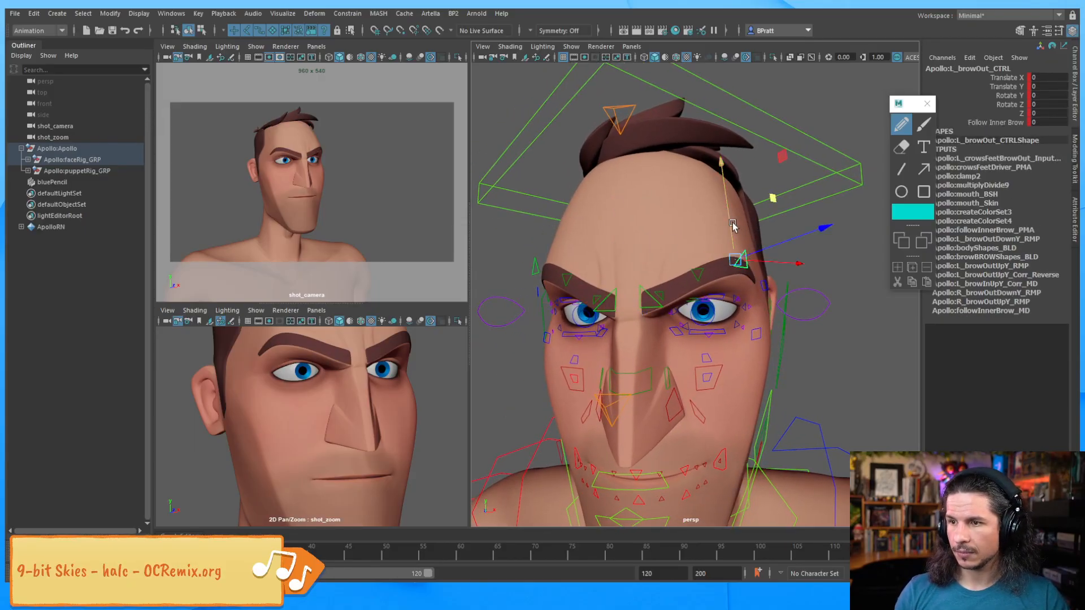
{"action": "left_click_drag", "start_coordinate": [729, 227], "coordinate": [727, 214]}
{"action": "left_click_drag", "start_coordinate": [728, 217], "coordinate": [597, 297], "text": "alt"}
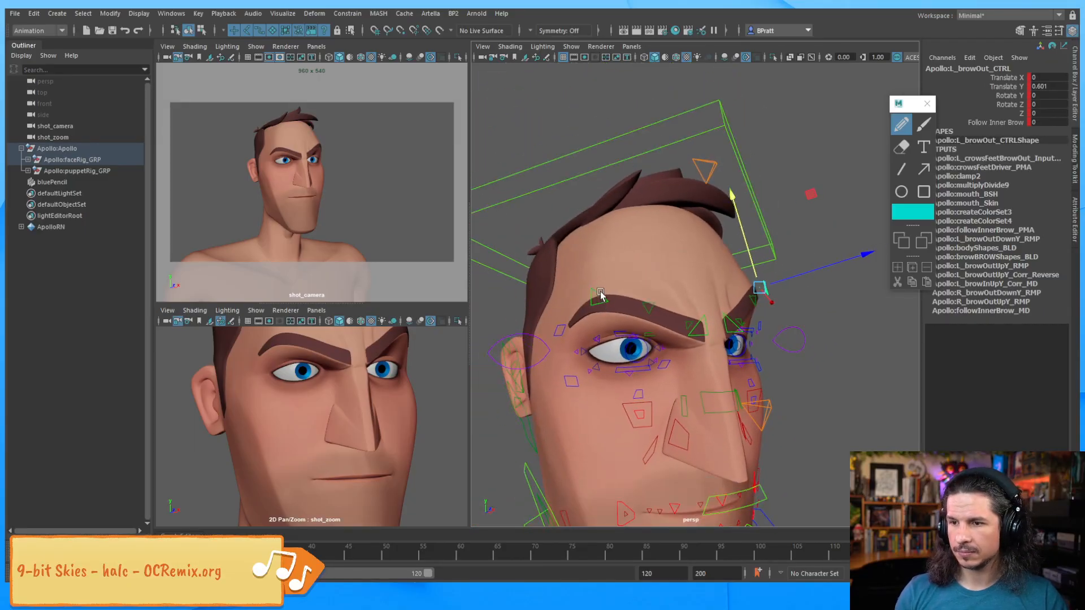
{"action": "left_click", "coordinate": [601, 295]}
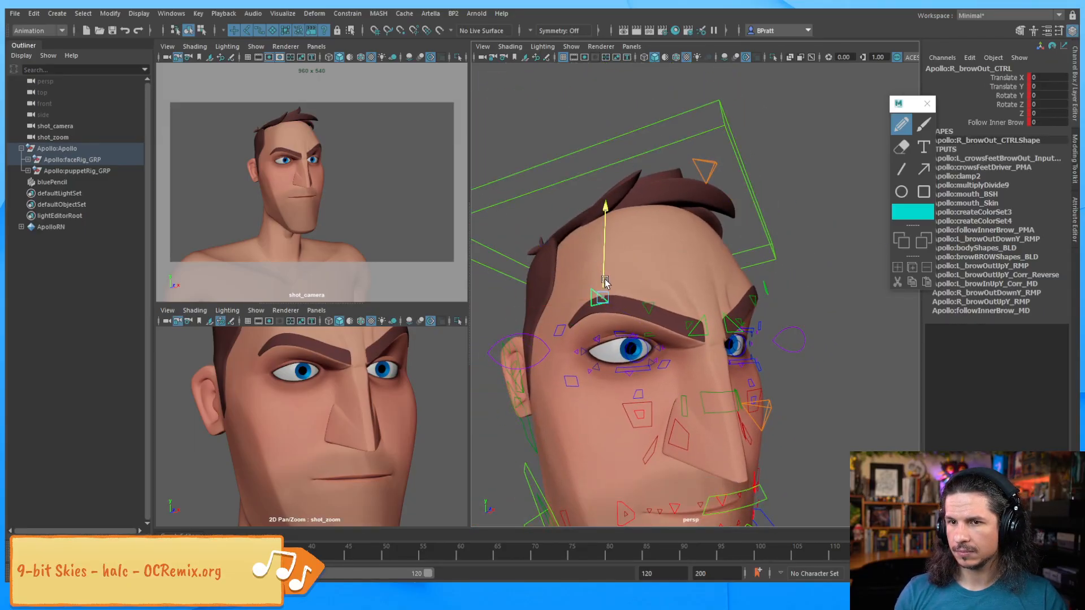
{"action": "left_click_drag", "start_coordinate": [604, 280], "coordinate": [605, 282]}
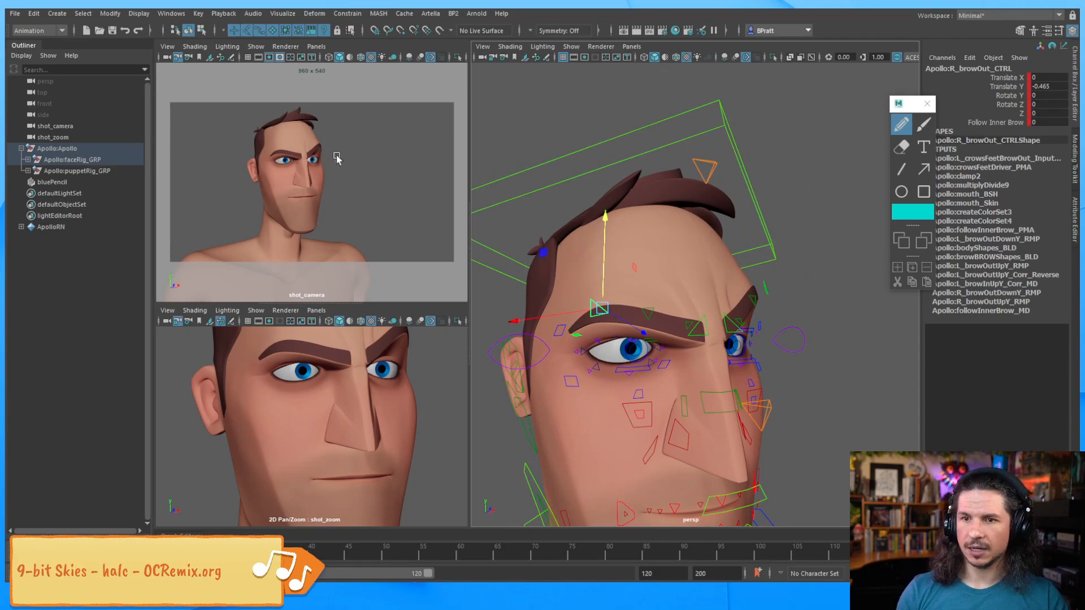
Scale both eye iris controls down uniformly to about 0.635.
{"action": "left_click_drag", "start_coordinate": [694, 282], "coordinate": [671, 272], "text": "alt"}
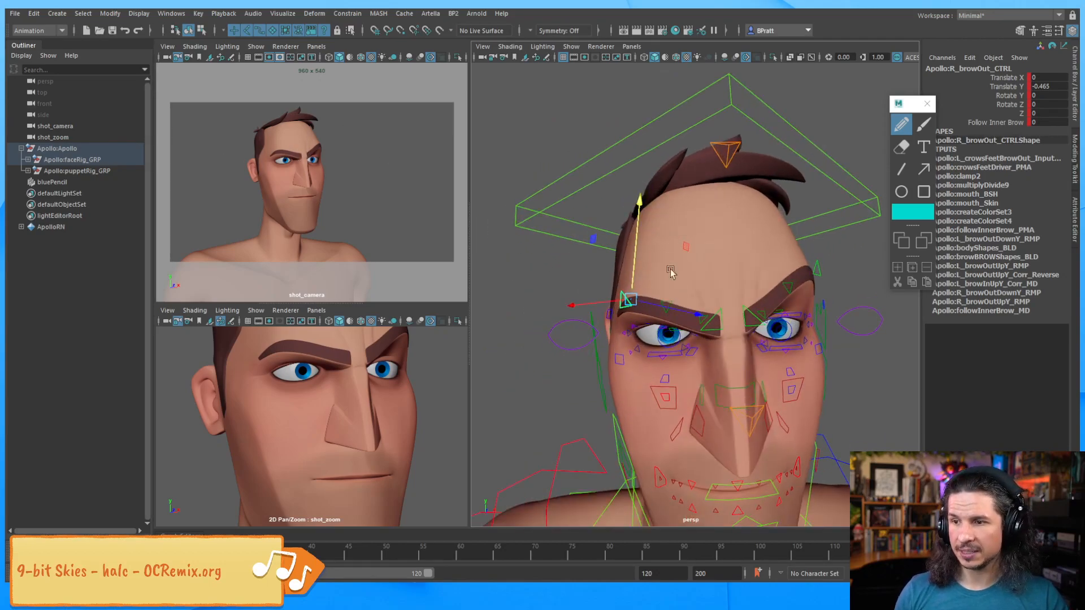
{"action": "right_click_drag", "start_coordinate": [670, 272], "coordinate": [724, 286], "text": "alt"}
{"action": "left_click_drag", "start_coordinate": [723, 285], "coordinate": [721, 277], "text": "alt"}
{"action": "right_click_drag", "start_coordinate": [721, 286], "coordinate": [717, 279], "text": "alt"}
{"action": "left_click_drag", "start_coordinate": [733, 244], "coordinate": [657, 259], "text": "alt"}
{"action": "left_click_drag", "start_coordinate": [752, 261], "coordinate": [729, 266], "text": "alt"}
{"action": "middle_click_drag", "start_coordinate": [727, 294], "coordinate": [787, 277], "text": "alt"}
{"action": "right_click_drag", "start_coordinate": [667, 289], "coordinate": [722, 283], "text": "alt"}
{"action": "left_click_drag", "start_coordinate": [721, 283], "coordinate": [700, 282], "text": "alt"}
{"action": "left_click", "coordinate": [847, 278]}
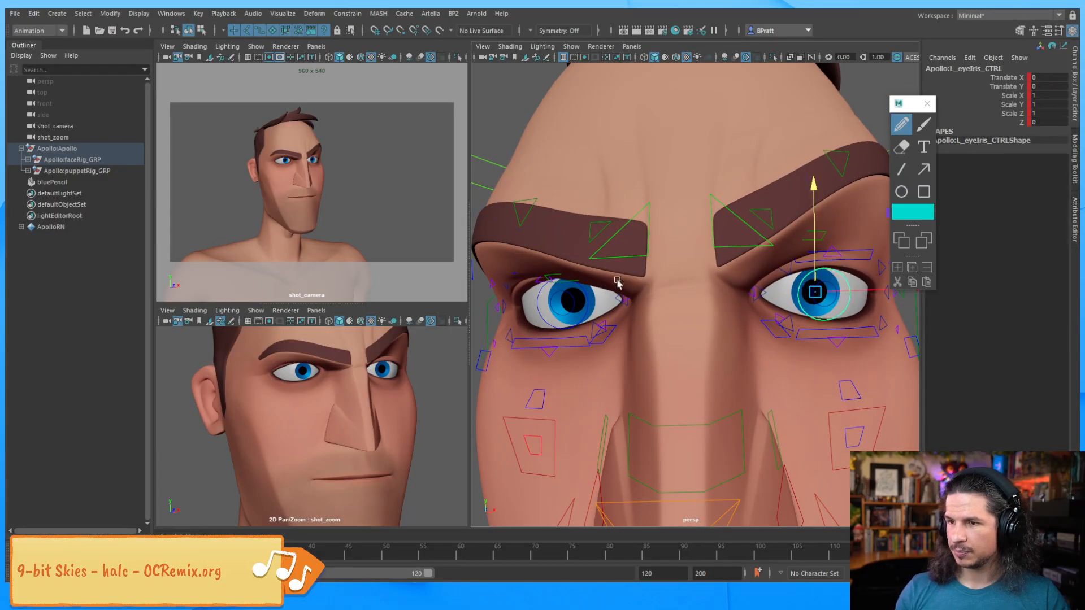
{"action": "left_click", "coordinate": [586, 296], "text": "shift"}
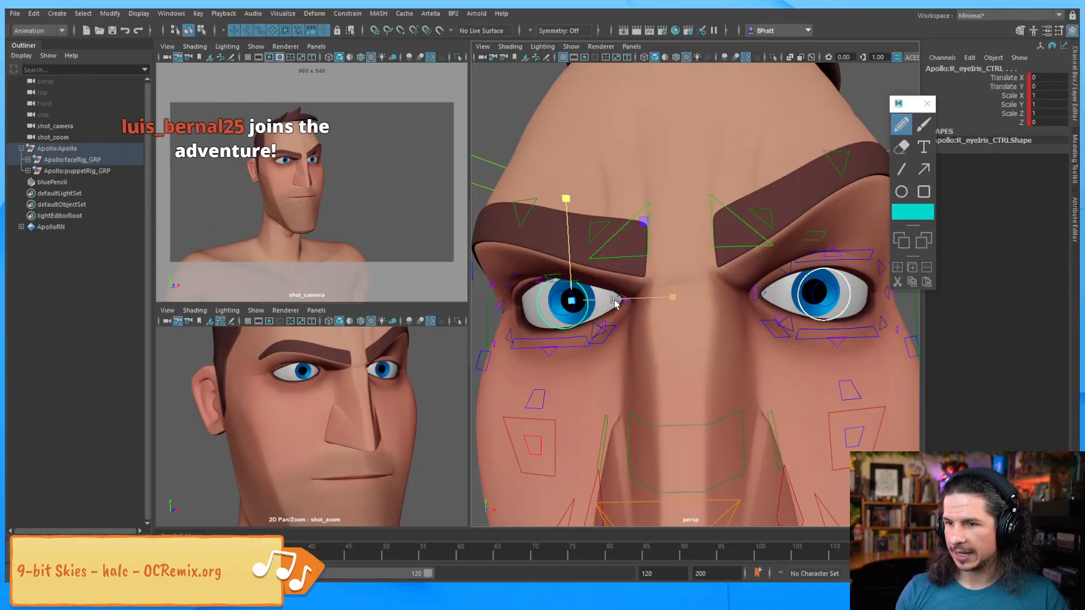
{"action": "left_click_drag", "start_coordinate": [572, 301], "coordinate": [554, 308]}
Lower the upper lid controls on Translate Y, the left to about -0.27 and the right to about -0.42.
{"action": "key", "text": "w"}
{"action": "left_click", "coordinate": [821, 256]}
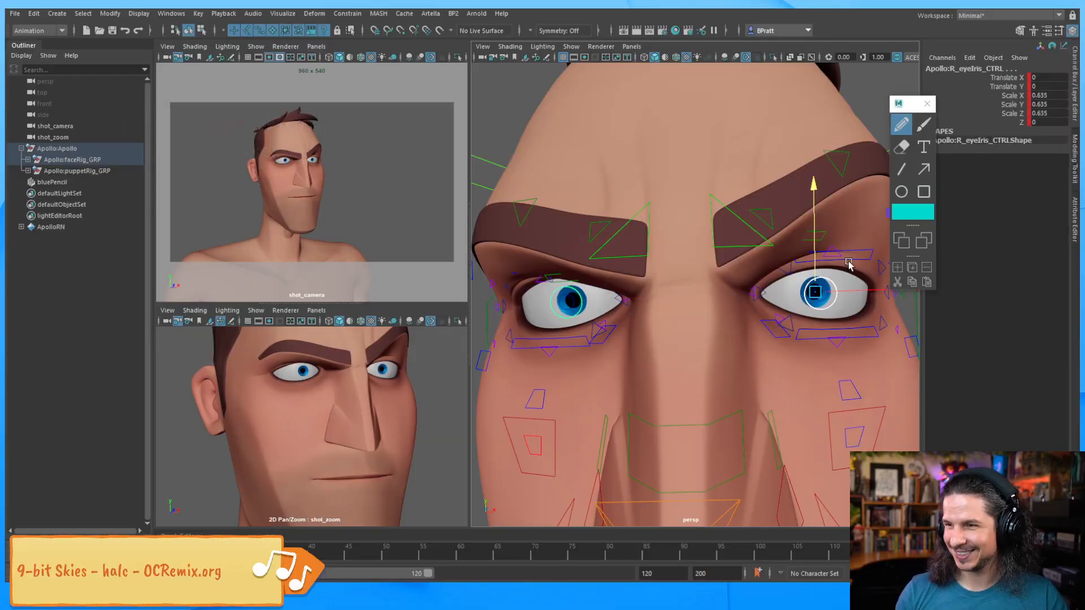
{"action": "left_click_drag", "start_coordinate": [826, 219], "coordinate": [829, 232]}
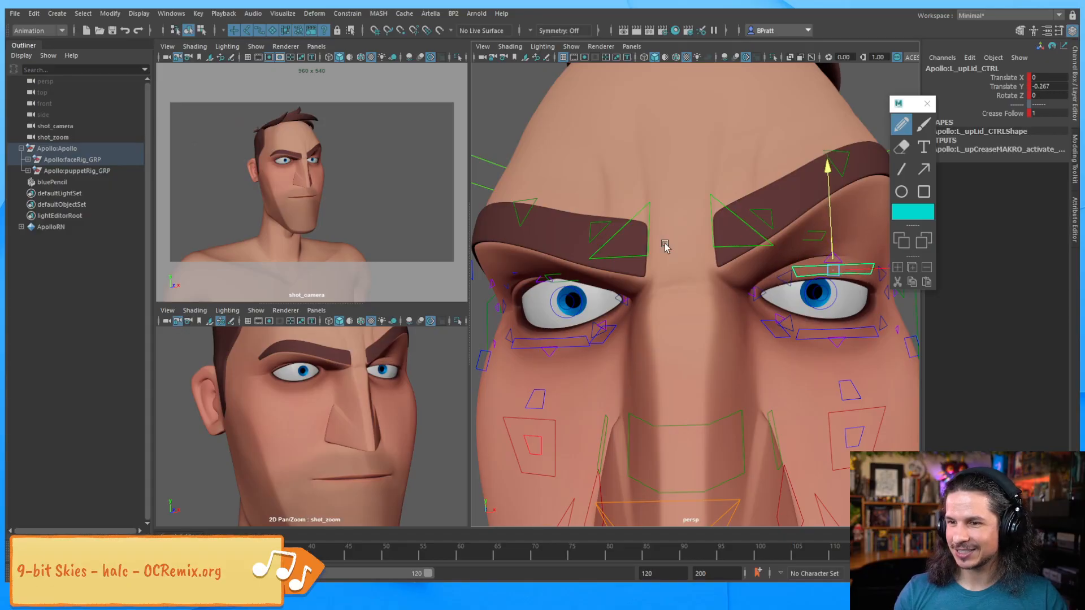
{"action": "left_click", "coordinate": [533, 278]}
{"action": "left_click_drag", "start_coordinate": [547, 236], "coordinate": [546, 260]}
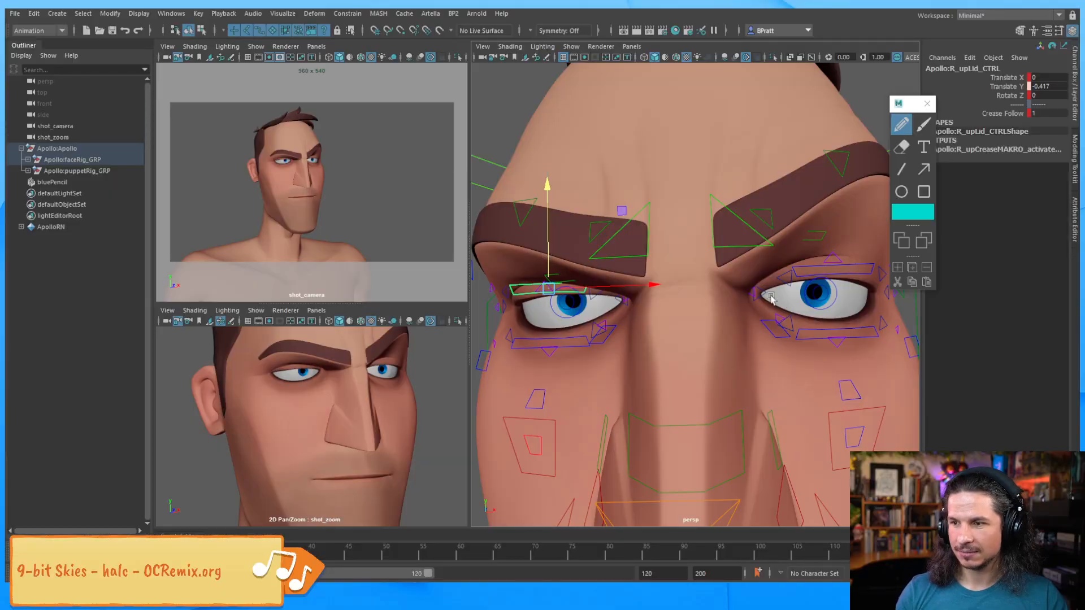
Raise both lower lid controls together to about 0.6 on Translate Y for a squint.
{"action": "left_click", "coordinate": [823, 331]}
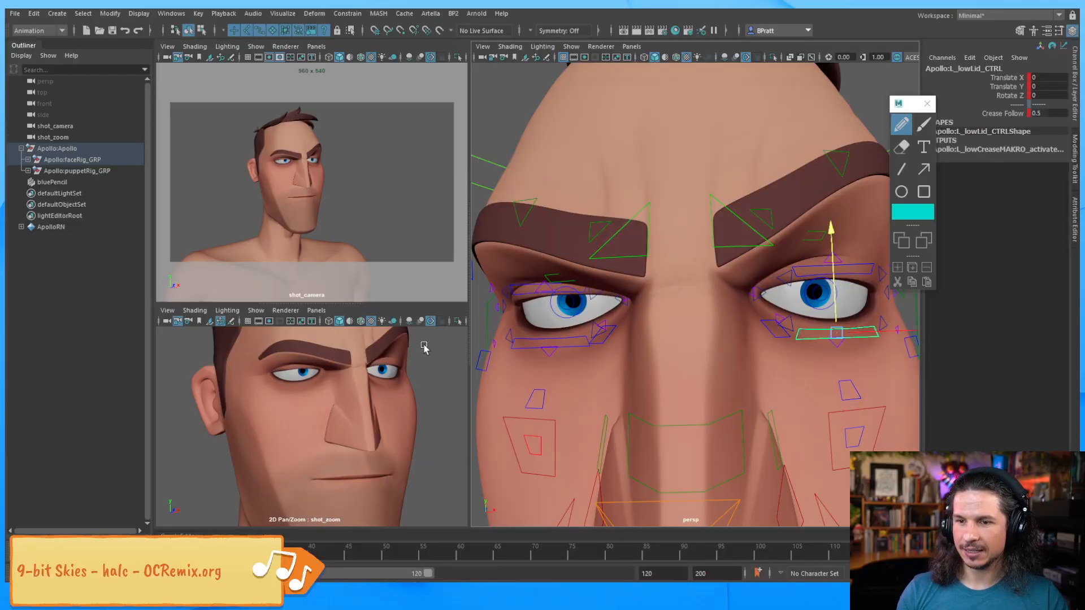
{"action": "left_click", "coordinate": [571, 338], "text": "shift"}
{"action": "left_click_drag", "start_coordinate": [835, 282], "coordinate": [840, 252]}
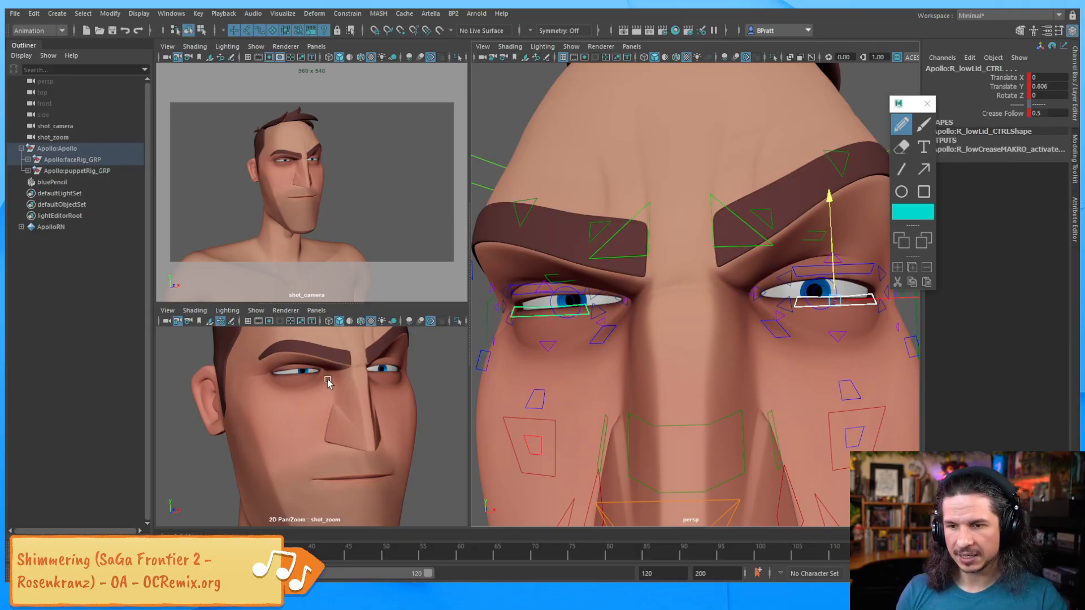
Draw and undo trial Blue Pencil curves beneath both eyes in the shot_zoom view.
{"action": "scroll", "coordinate": [297, 377], "scroll_direction": "up", "scroll_amount": 5}
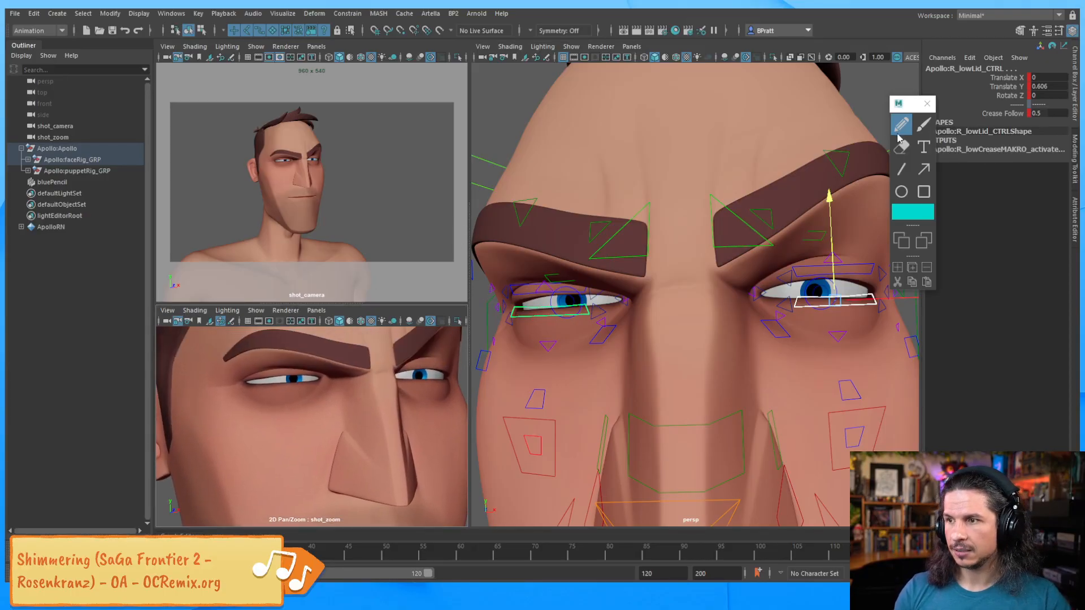
{"action": "left_click_drag", "start_coordinate": [244, 389], "coordinate": [248, 390]}
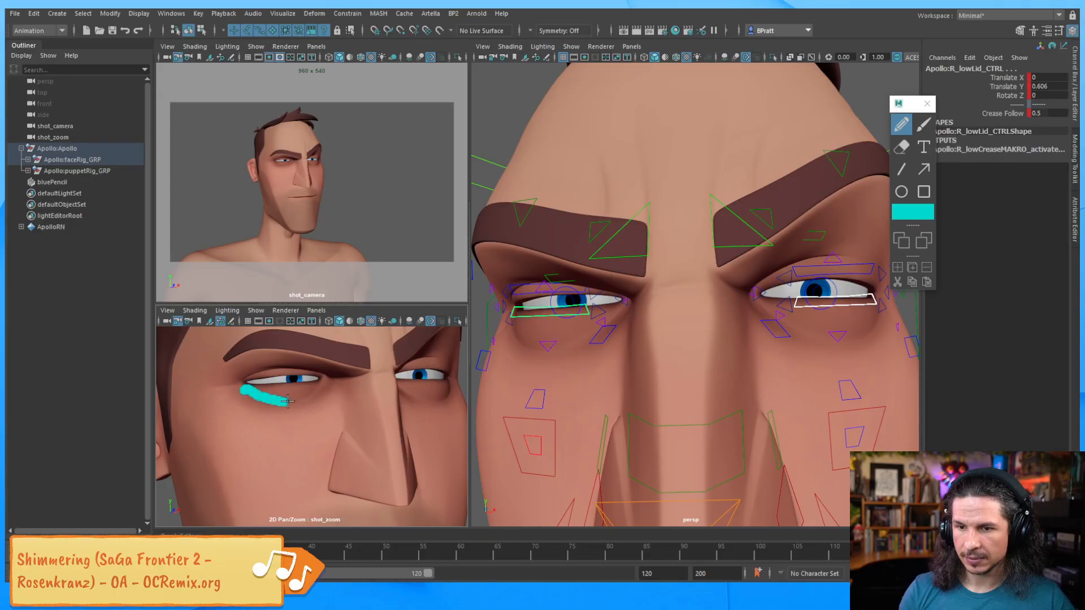
{"action": "key", "text": "ctrl+z"}
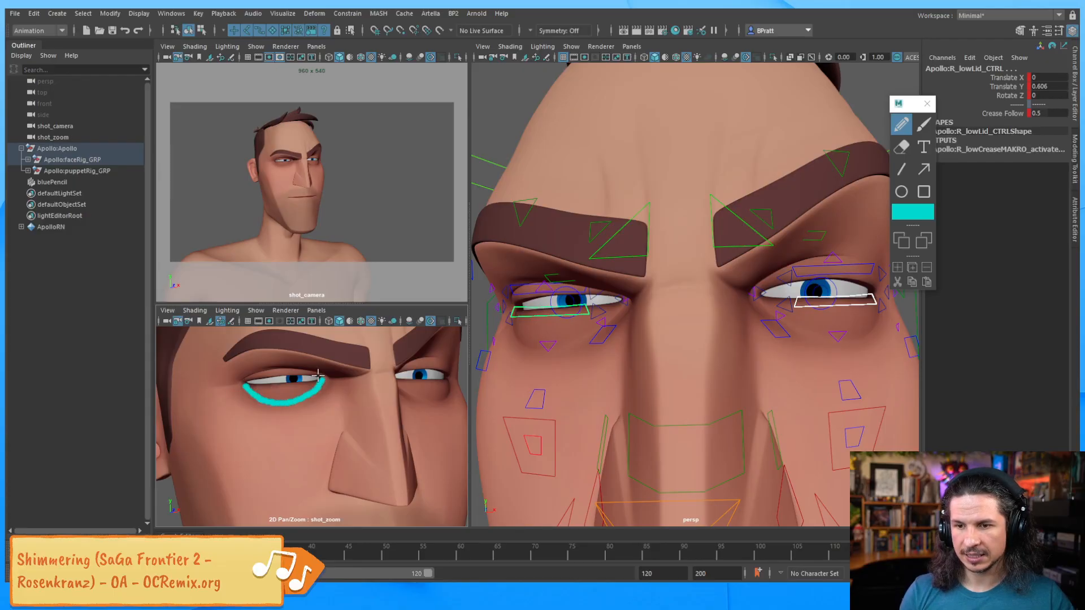
{"action": "key", "text": "ctrl+z"}
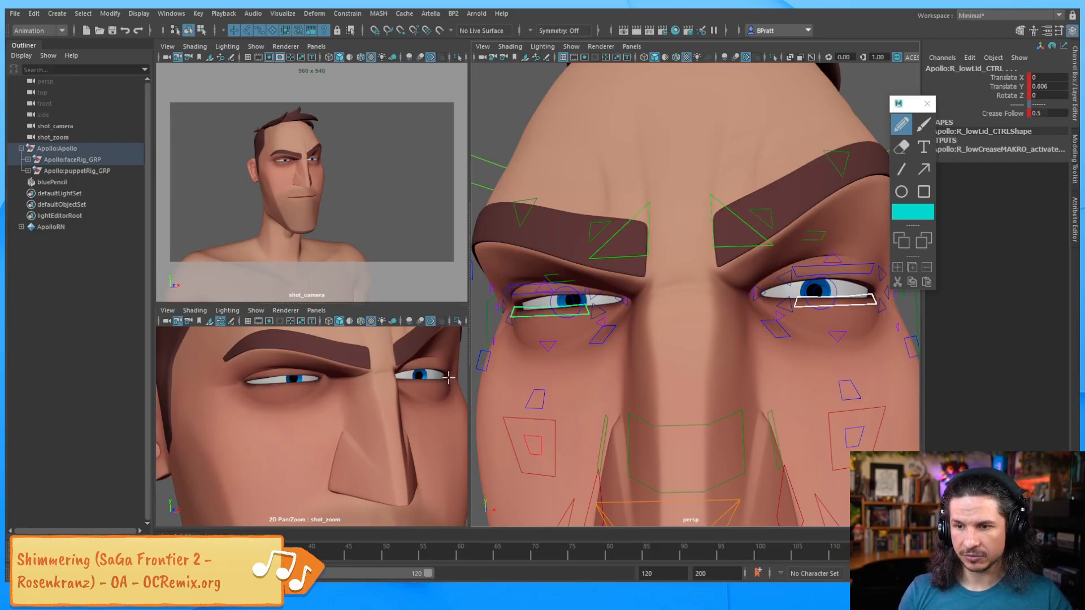
{"action": "left_click_drag", "start_coordinate": [450, 377], "coordinate": [414, 392]}
{"action": "key", "text": "ctrl+z"}
{"action": "key", "text": "w"}
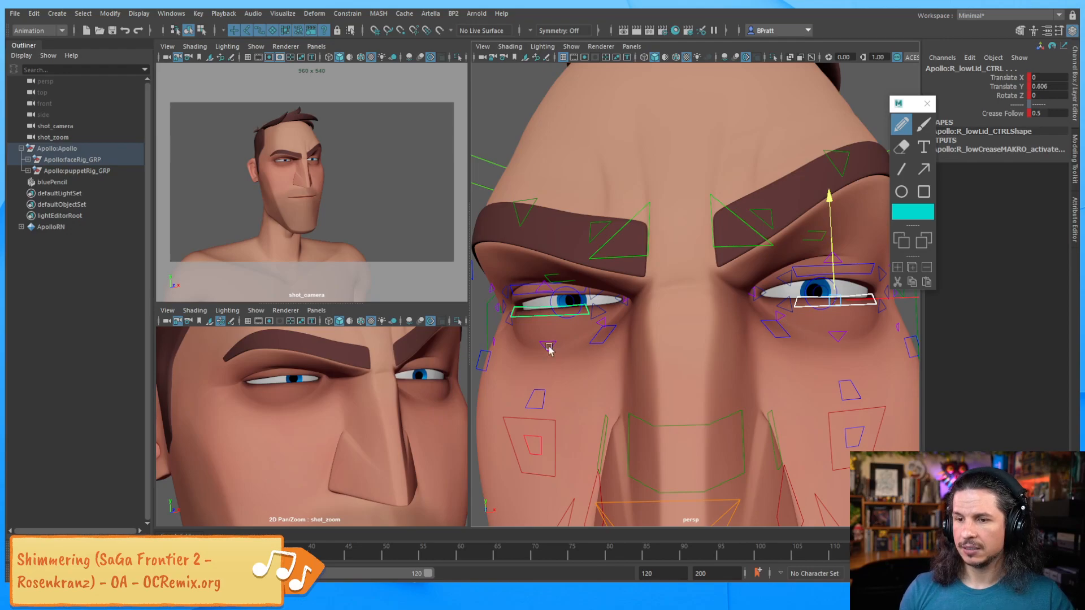
Try raising the left eye's middle and outer lower crease controls, the outer one to about 0.11 on Translate Y.
{"action": "left_click_drag", "start_coordinate": [549, 348], "coordinate": [719, 319], "text": "alt"}
{"action": "left_click", "coordinate": [771, 335]}
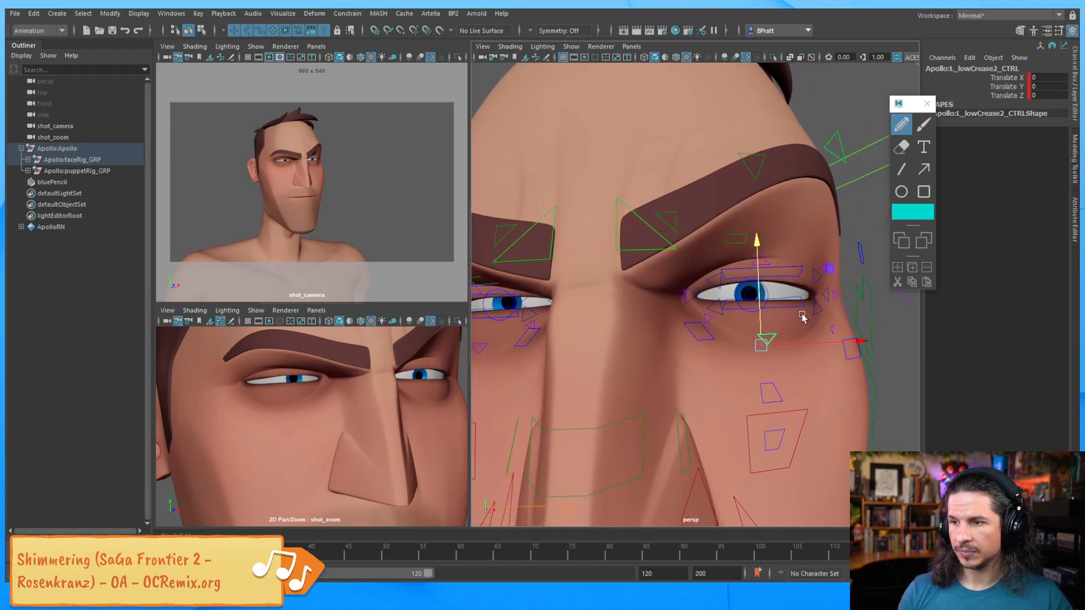
{"action": "mouse_move", "coordinate": [757, 288]}
{"action": "left_mouse_down"}
{"action": "mouse_move", "coordinate": [757, 264]}
{"action": "mouse_move", "coordinate": [758, 275]}
{"action": "left_mouse_up"}
{"action": "left_click", "coordinate": [830, 315]}
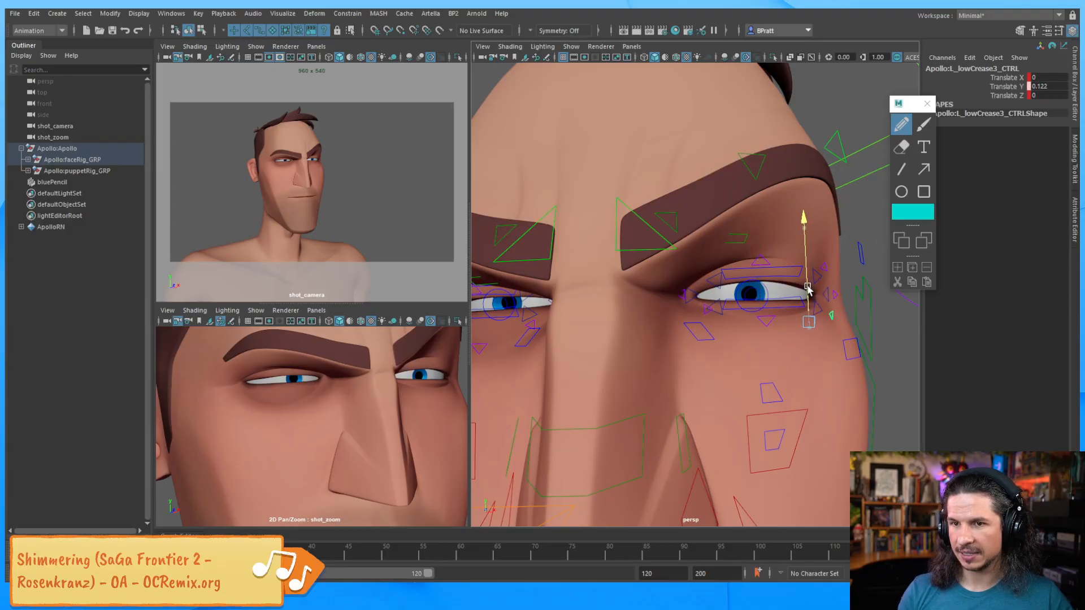
{"action": "left_click_drag", "start_coordinate": [806, 283], "coordinate": [806, 286]}
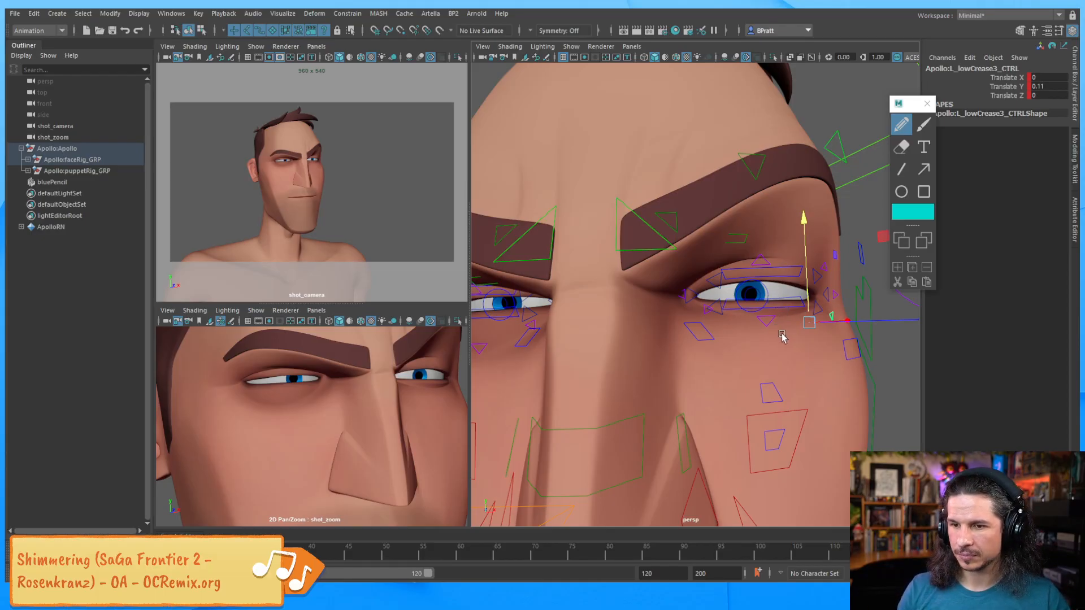
Check the left eye from the side and undo the moves of its lower crease controls.
{"action": "left_click_drag", "start_coordinate": [782, 337], "coordinate": [702, 336], "text": "alt"}
{"action": "scroll", "coordinate": [702, 336], "scroll_direction": "down", "scroll_amount": 3}
{"action": "middle_click_drag", "start_coordinate": [799, 294], "coordinate": [751, 284], "text": "alt"}
{"action": "left_click_drag", "start_coordinate": [751, 284], "coordinate": [769, 318], "text": "alt"}
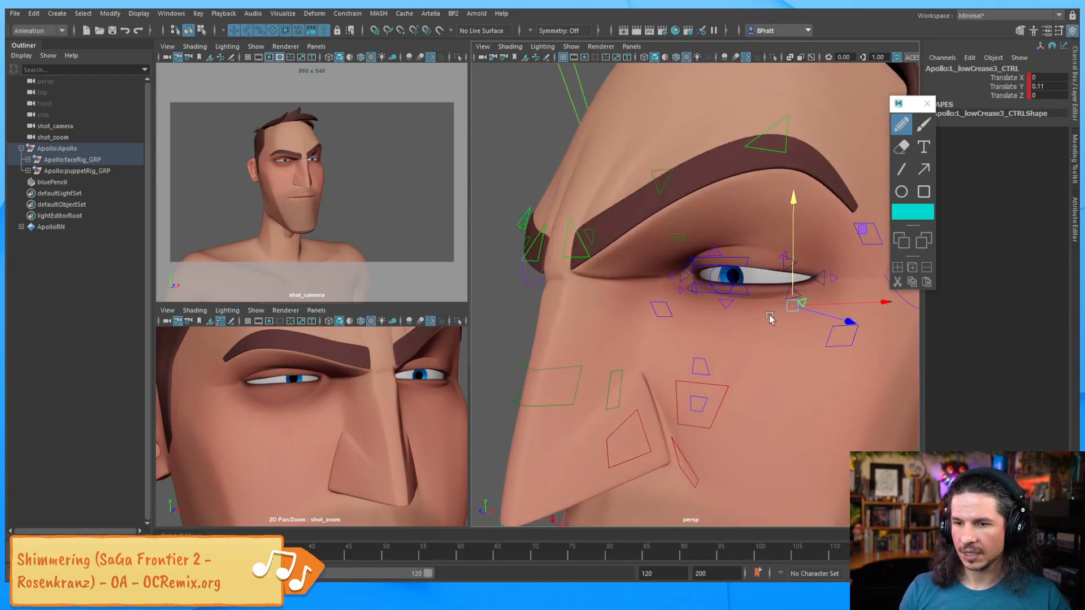
{"action": "key", "text": "ctrl+z"}
{"action": "key", "text": "ctrl+z"}
{"action": "key", "text": "ctrl+z"}
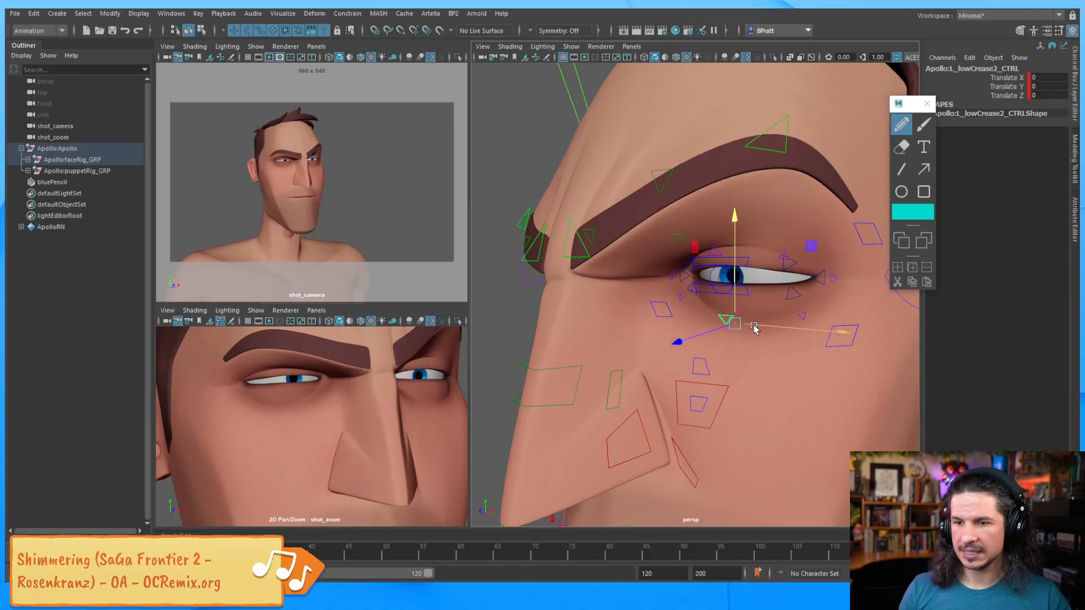
Raise the main nose control slightly on Translate Y to lift the nose.
{"action": "left_click_drag", "start_coordinate": [737, 321], "coordinate": [706, 308], "text": "alt"}
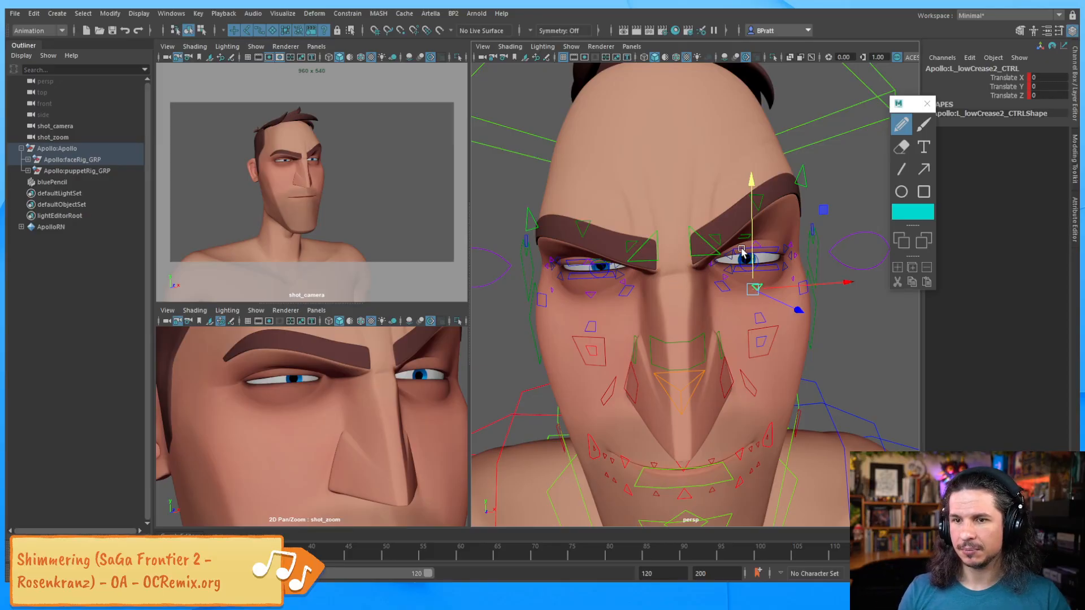
{"action": "left_click_drag", "start_coordinate": [742, 253], "coordinate": [719, 286], "text": "alt"}
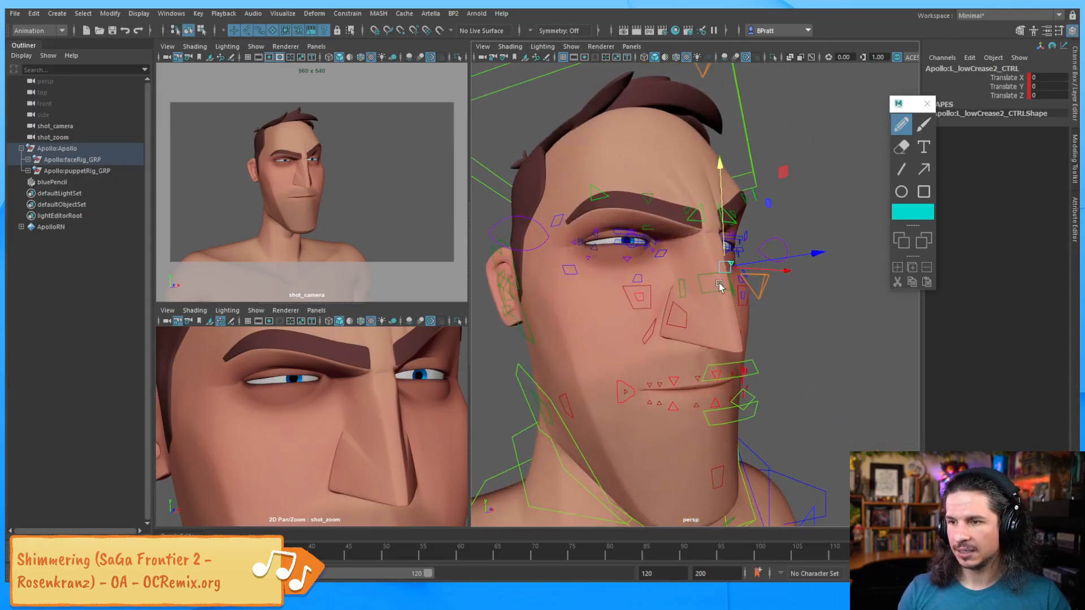
{"action": "left_click", "coordinate": [719, 292]}
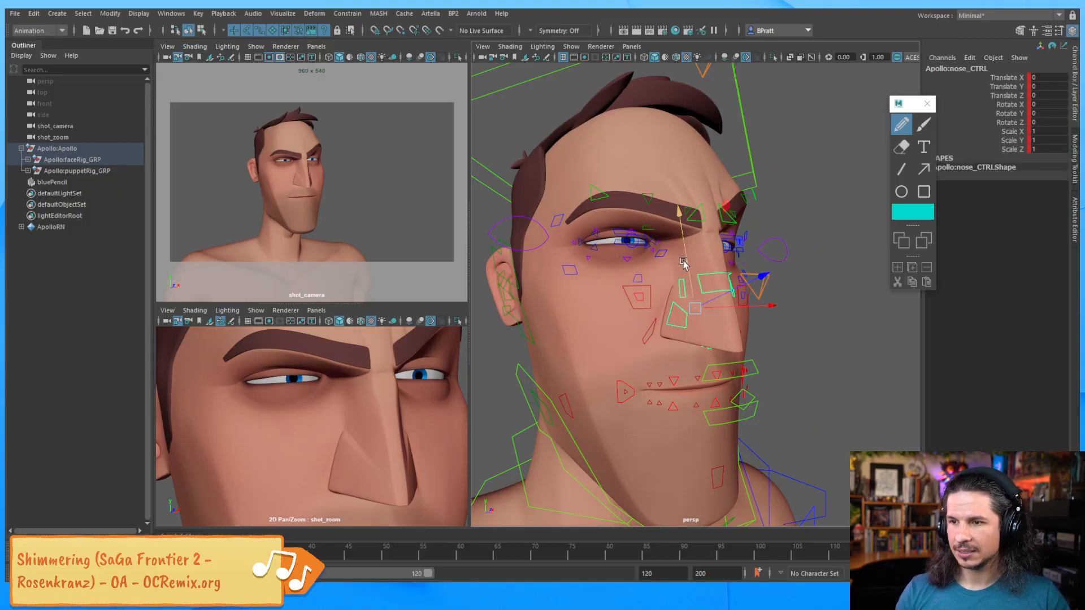
{"action": "left_click_drag", "start_coordinate": [687, 255], "coordinate": [665, 308]}
Widen and raise both nostril controls together to about 0.25 on Translate X and 0.095 on Translate Y.
{"action": "left_click", "coordinate": [671, 307]}
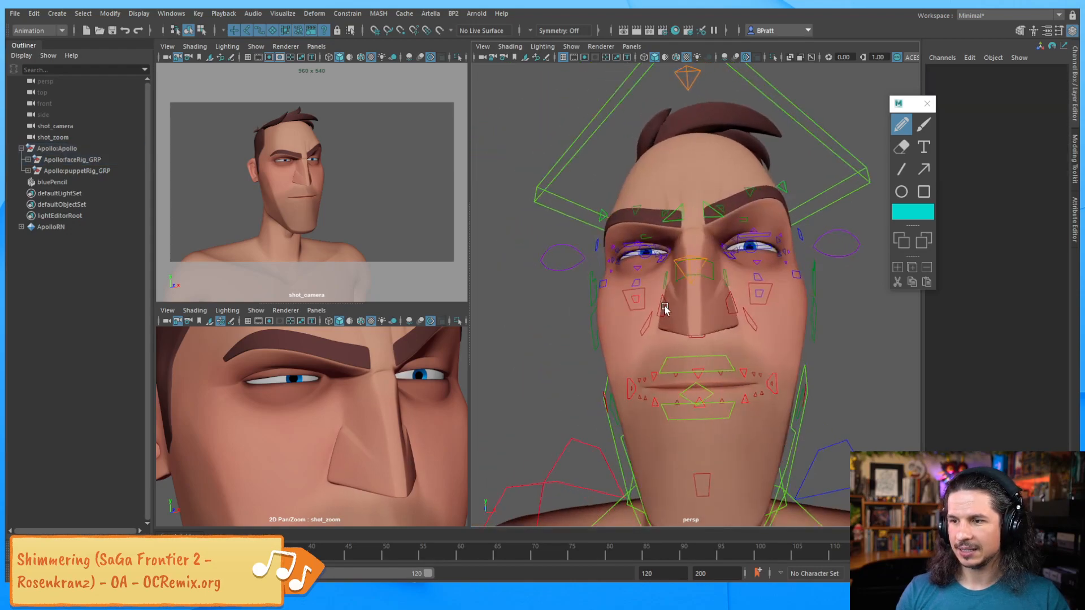
{"action": "left_click", "coordinate": [734, 300]}
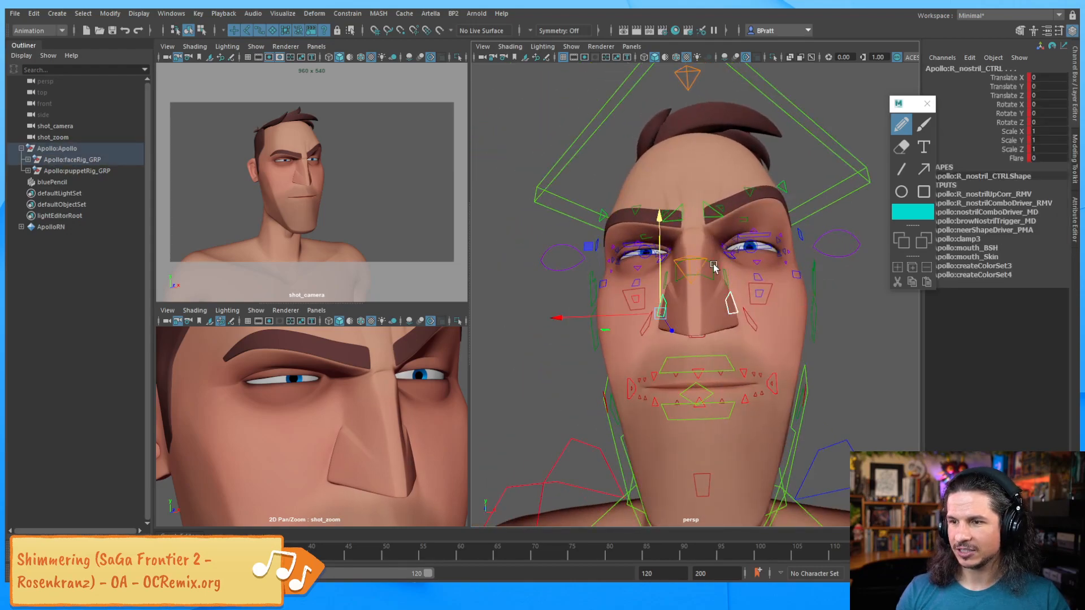
{"action": "left_click_drag", "start_coordinate": [584, 283], "coordinate": [610, 315], "text": "alt"}
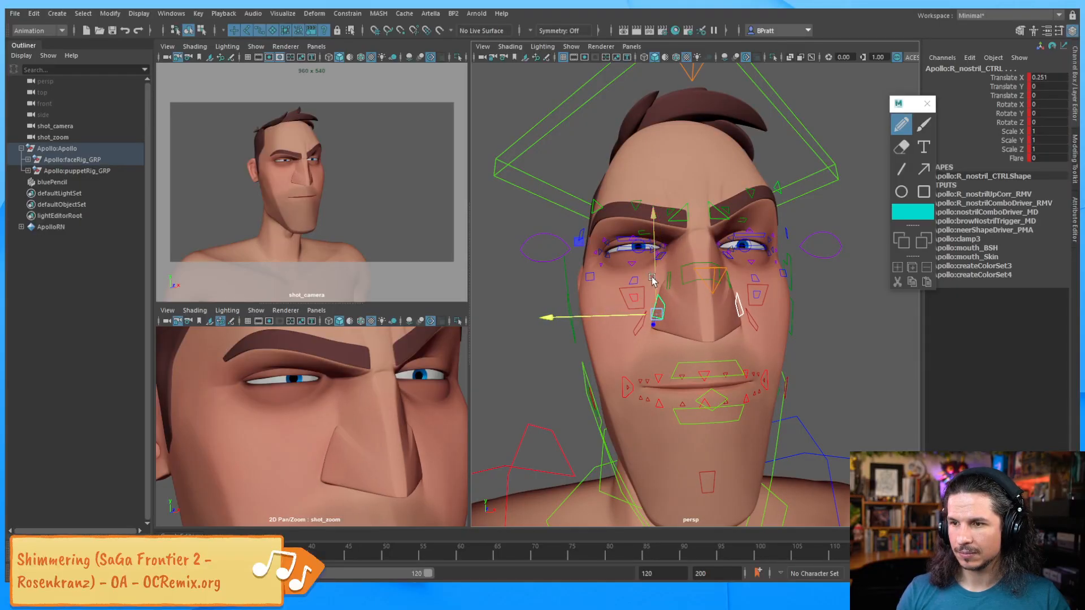
{"action": "left_click_drag", "start_coordinate": [652, 281], "coordinate": [657, 277]}
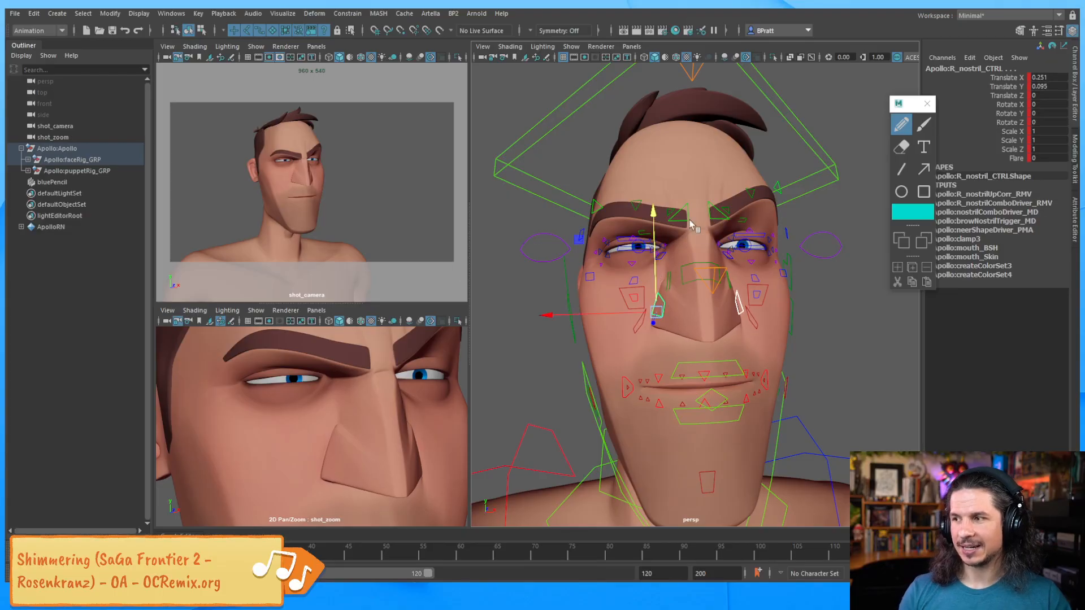
Tilt the head control back to about -4.7 on Rotate X.
{"action": "left_click_drag", "start_coordinate": [691, 223], "coordinate": [747, 190], "text": "alt"}
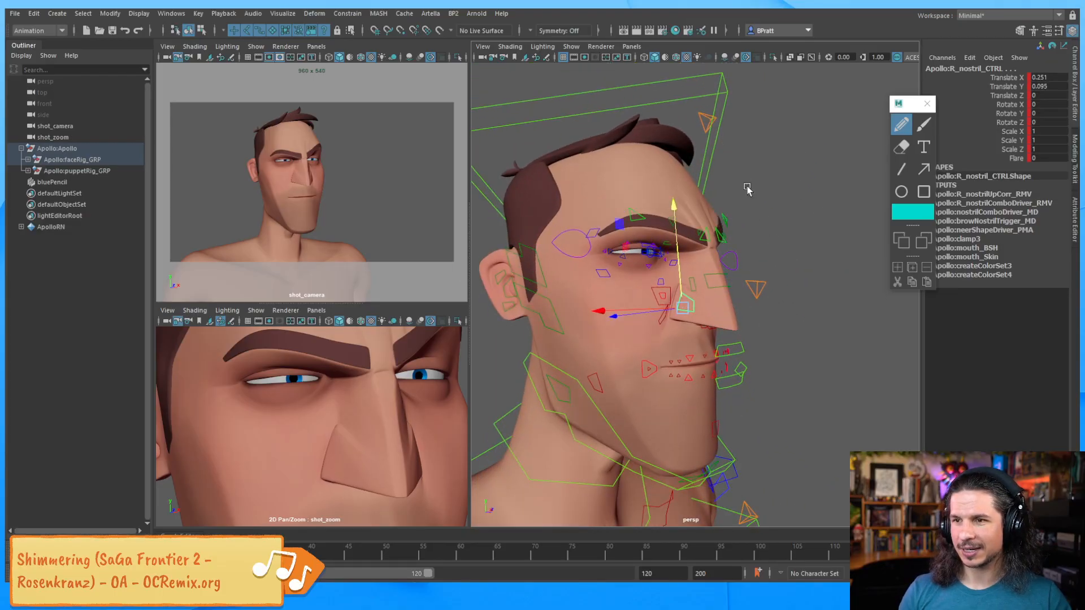
{"action": "left_click", "coordinate": [707, 148]}
{"action": "key", "text": "e"}
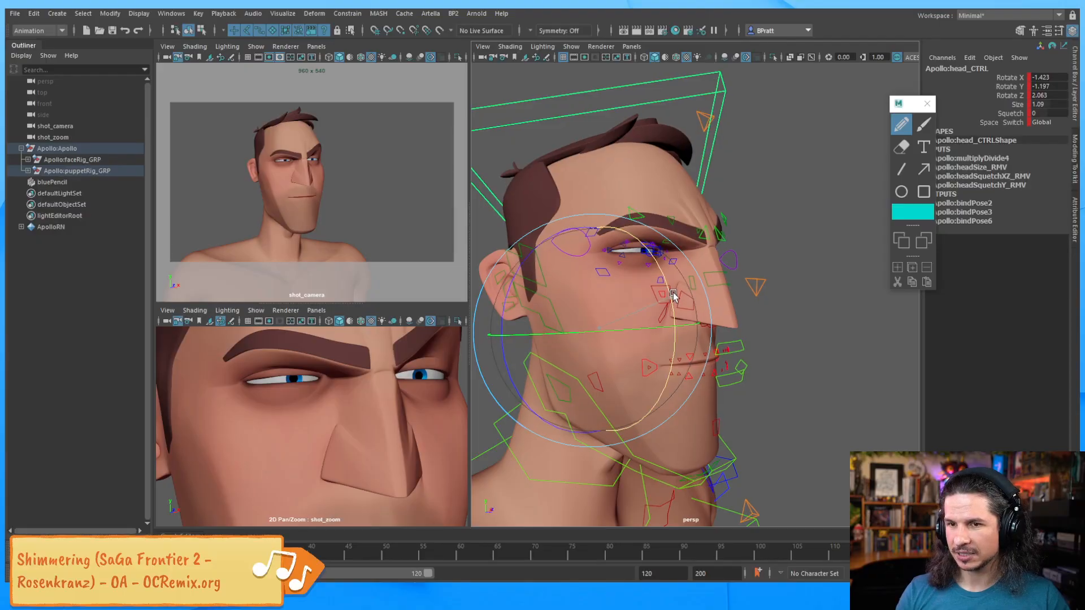
{"action": "left_click_drag", "start_coordinate": [674, 295], "coordinate": [676, 290]}
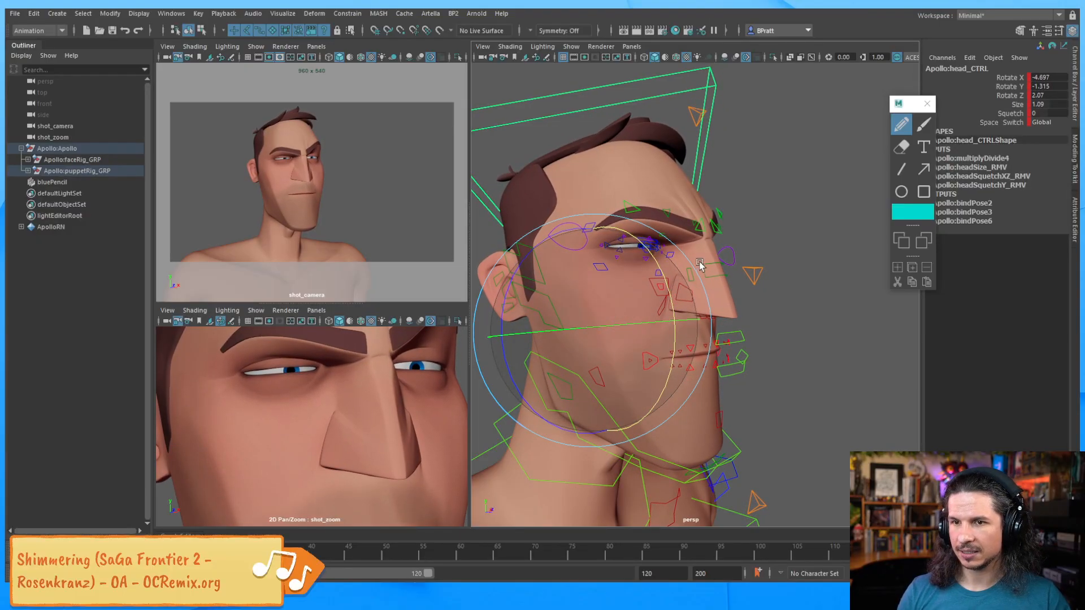
Frame the mouth, try shifting the lower lip control vertically, and undo the move.
{"action": "middle_click_drag", "start_coordinate": [699, 263], "coordinate": [729, 224], "text": "alt"}
{"action": "right_click_drag", "start_coordinate": [728, 224], "coordinate": [756, 265], "text": "alt"}
{"action": "middle_click_drag", "start_coordinate": [755, 264], "coordinate": [749, 248], "text": "alt"}
{"action": "right_click_drag", "start_coordinate": [727, 273], "coordinate": [761, 270], "text": "alt"}
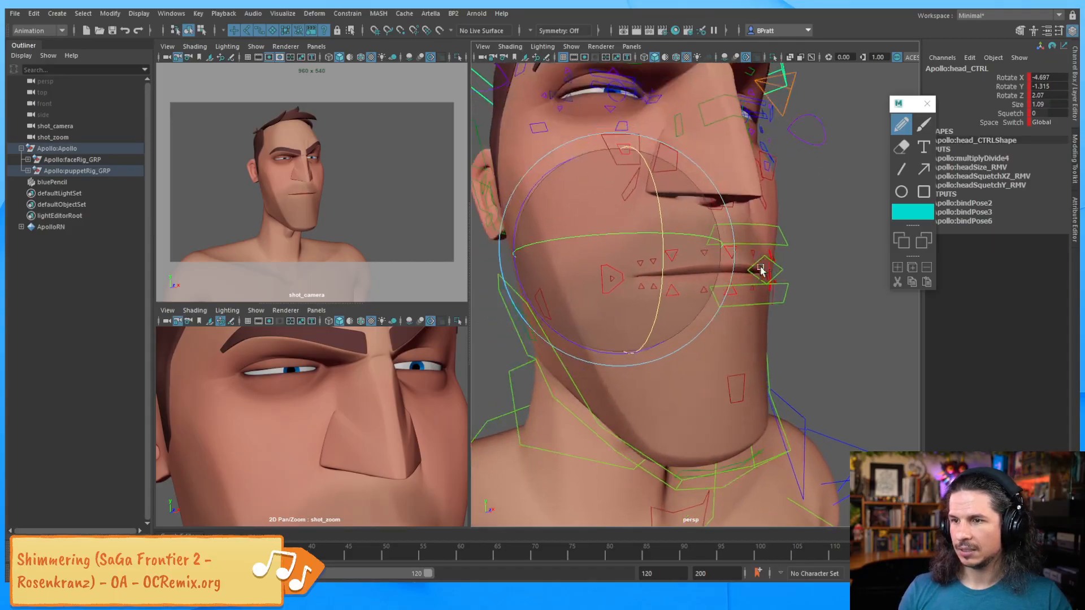
{"action": "left_click_drag", "start_coordinate": [761, 270], "coordinate": [729, 263], "text": "alt"}
{"action": "key", "text": "q"}
{"action": "left_click", "coordinate": [608, 267]}
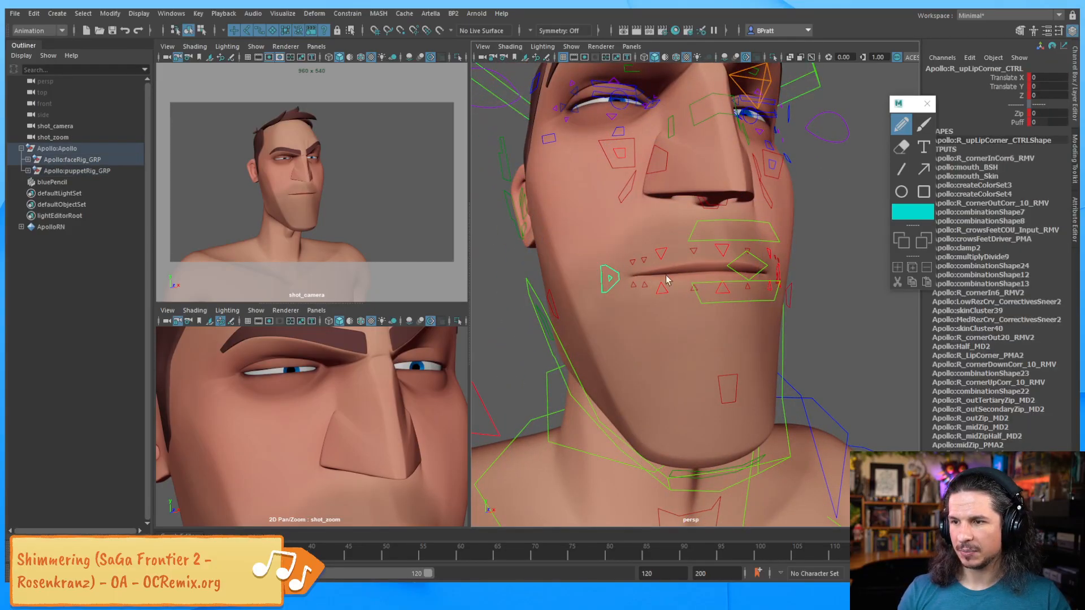
{"action": "left_click", "coordinate": [739, 287]}
{"action": "key", "text": "w"}
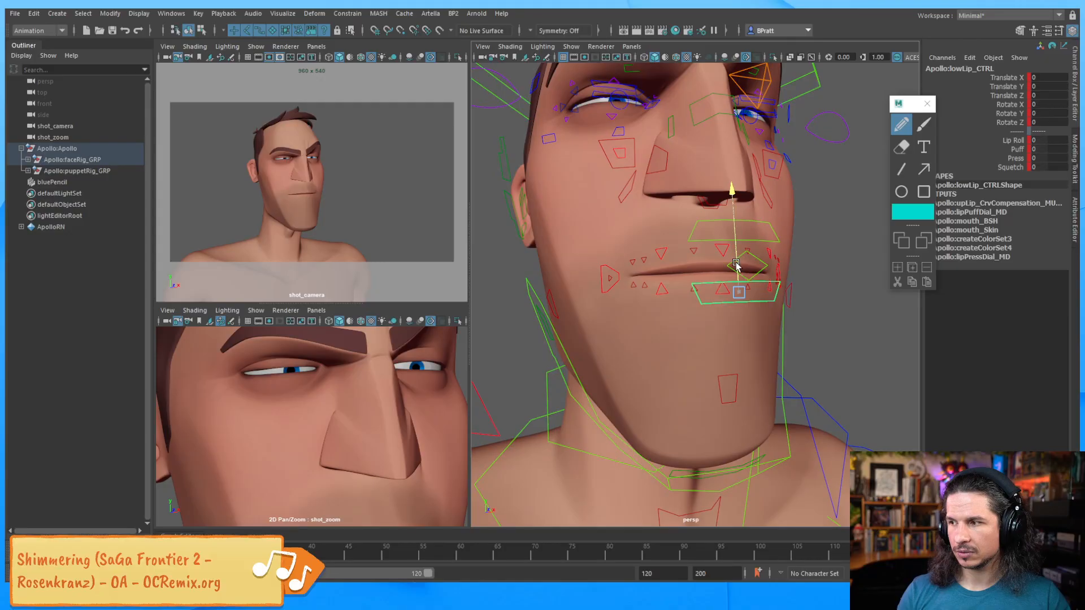
{"action": "left_click_drag", "start_coordinate": [736, 263], "coordinate": [738, 272]}
{"action": "key", "text": "ctrl+z"}
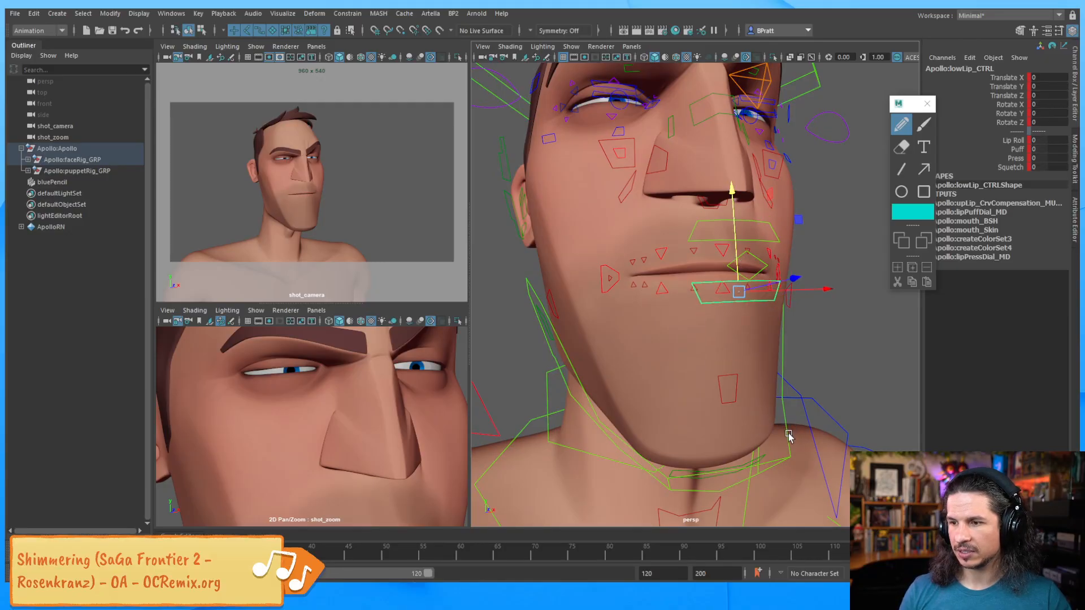
Open the mouth slightly by rotating the jaw control to about 3.76 in Rotate X.
{"action": "left_click", "coordinate": [789, 435]}
{"action": "key", "text": "e"}
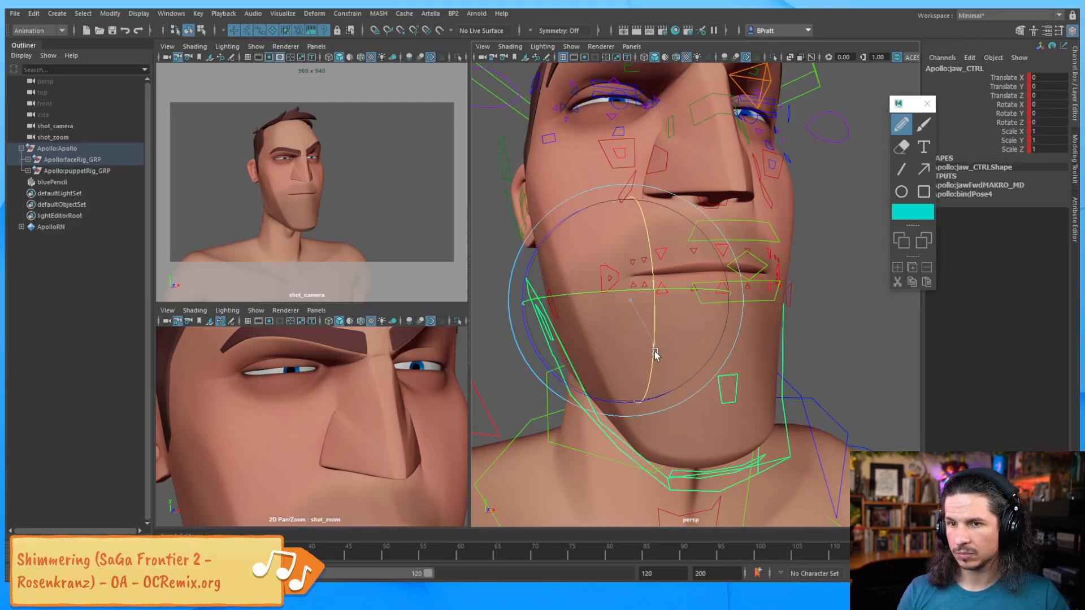
{"action": "left_click_drag", "start_coordinate": [655, 354], "coordinate": [656, 351]}
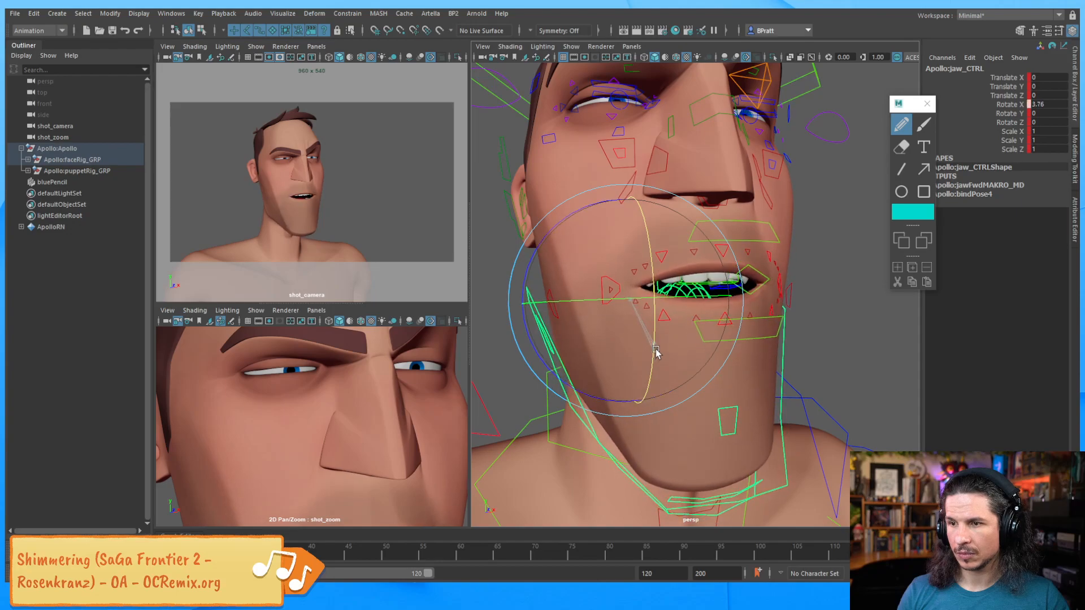
Pull the left lip corner control inward and slightly down, to about X -3.26 and Y -0.54.
{"action": "left_click", "coordinate": [829, 281]}
{"action": "left_click_drag", "start_coordinate": [829, 280], "coordinate": [758, 307], "text": "alt"}
{"action": "left_click", "coordinate": [805, 288]}
{"action": "key", "text": "w"}
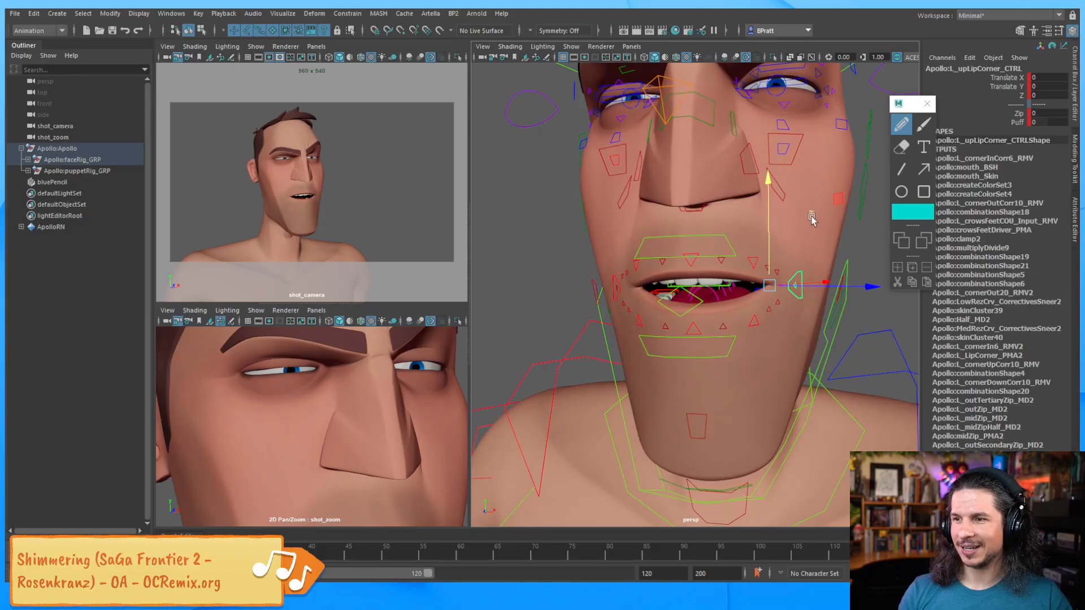
{"action": "left_click_drag", "start_coordinate": [768, 285], "coordinate": [727, 304]}
{"action": "key", "text": "ctrl+z"}
Pull the right lip corner control inward and down, to about X -5.09 and Y -1.62.
{"action": "left_click", "coordinate": [607, 292]}
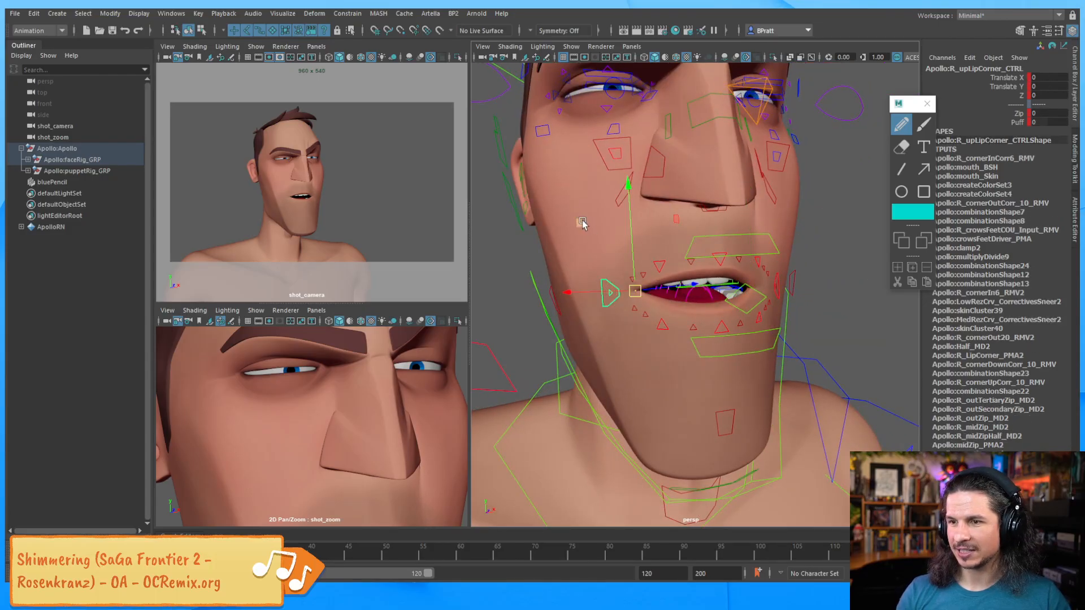
{"action": "mouse_move", "coordinate": [608, 232]}
{"action": "middle_mouse_down"}
{"action": "mouse_move", "coordinate": [623, 236]}
{"action": "mouse_move", "coordinate": [613, 234]}
{"action": "mouse_move", "coordinate": [618, 223]}
{"action": "middle_mouse_up"}
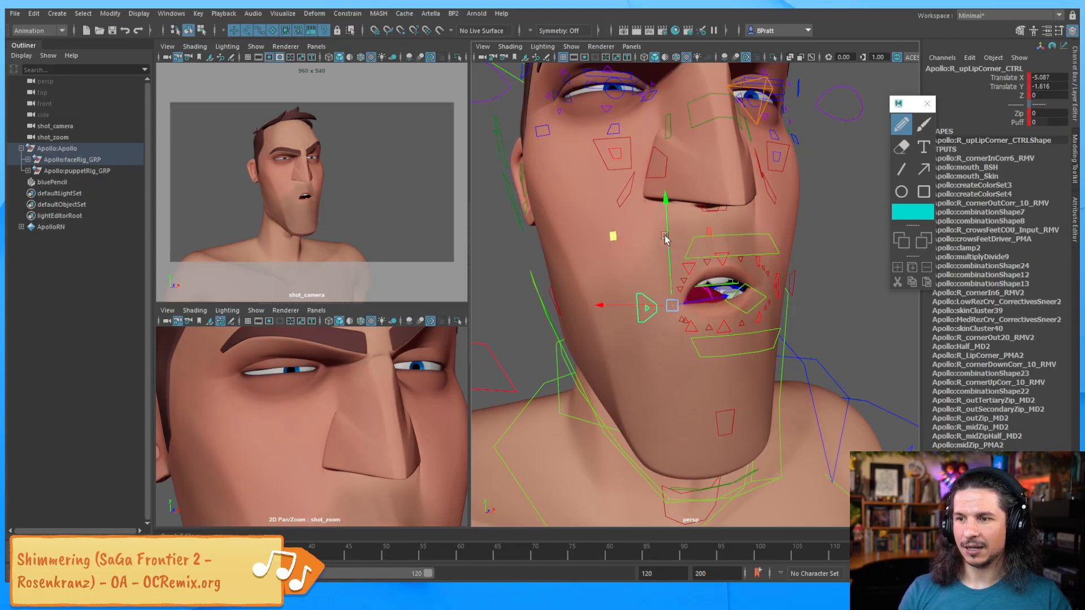
{"action": "left_click_drag", "start_coordinate": [668, 240], "coordinate": [633, 220], "text": "alt"}
{"action": "right_click_drag", "start_coordinate": [632, 220], "coordinate": [599, 181], "text": "alt"}
{"action": "left_click_drag", "start_coordinate": [664, 243], "coordinate": [679, 226], "text": "alt"}
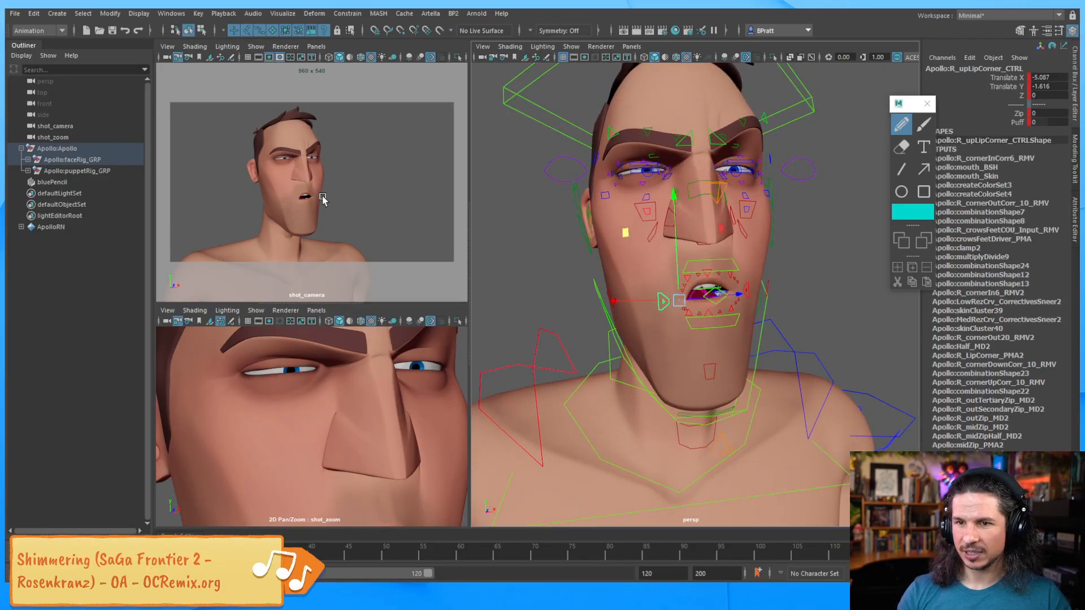
Refine the left lip corner control's position to about X -3.62 and Y -0.91.
{"action": "left_click_drag", "start_coordinate": [550, 227], "coordinate": [659, 258], "text": "alt"}
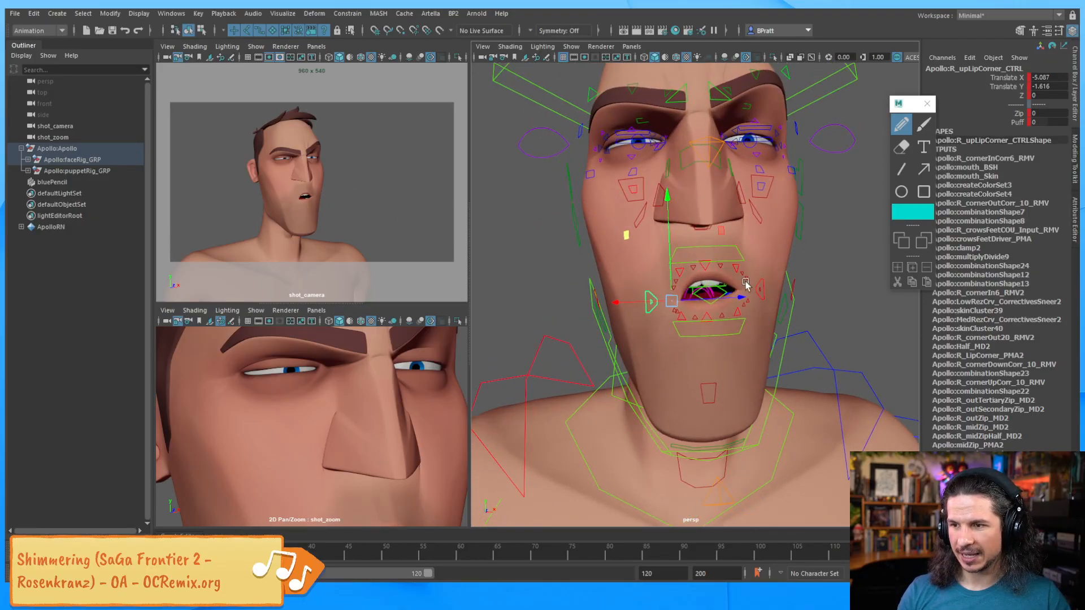
{"action": "left_click", "coordinate": [761, 284]}
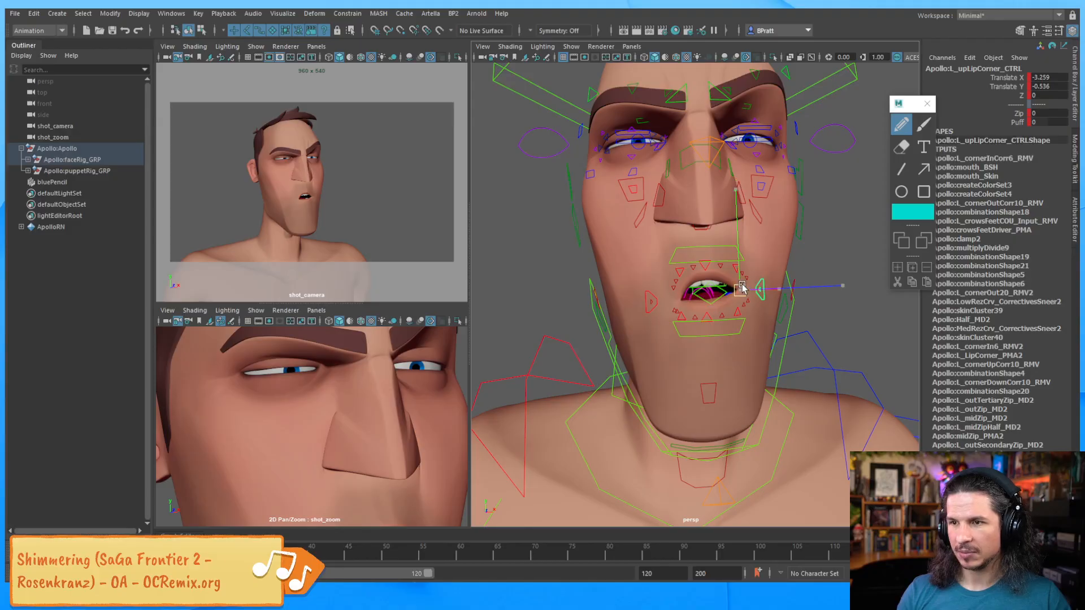
{"action": "left_click_drag", "start_coordinate": [741, 288], "coordinate": [739, 291]}
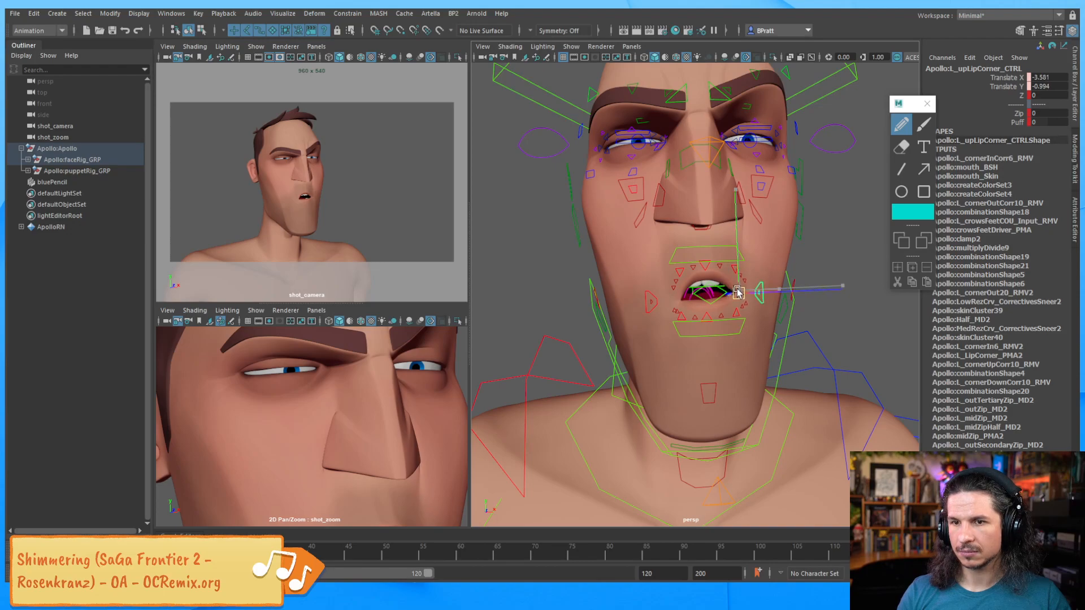
{"action": "left_click_drag", "start_coordinate": [739, 292], "coordinate": [732, 282]}
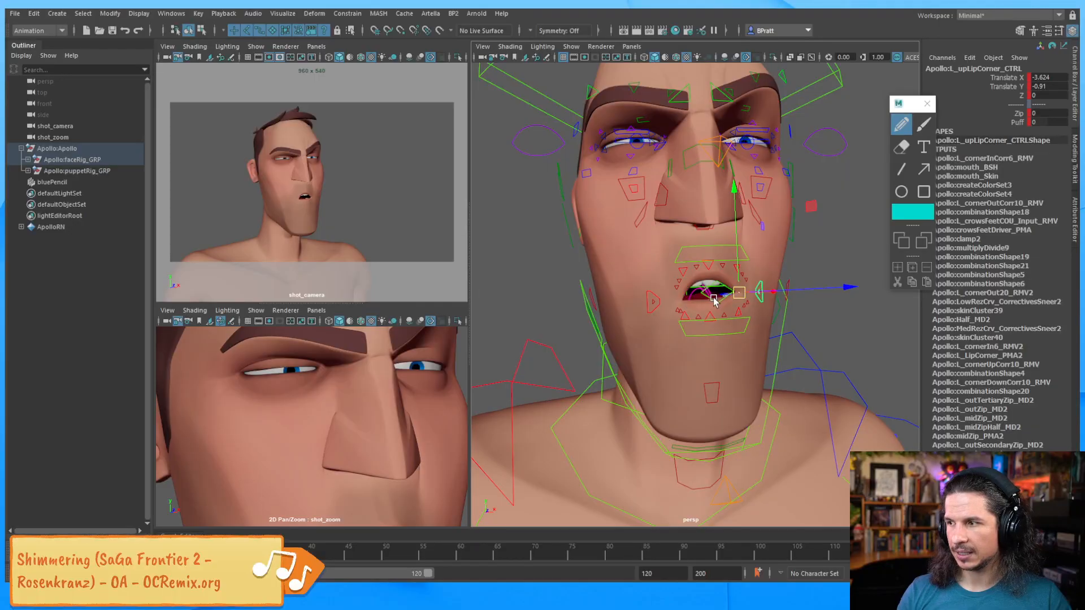
Test a rotation of the mouth control, undo it, and raise the control to about 0.22 in Translate Y.
{"action": "left_click", "coordinate": [714, 298]}
{"action": "key", "text": "e"}
{"action": "left_click_drag", "start_coordinate": [684, 341], "coordinate": [686, 351]}
{"action": "key", "text": "ctrl+z"}
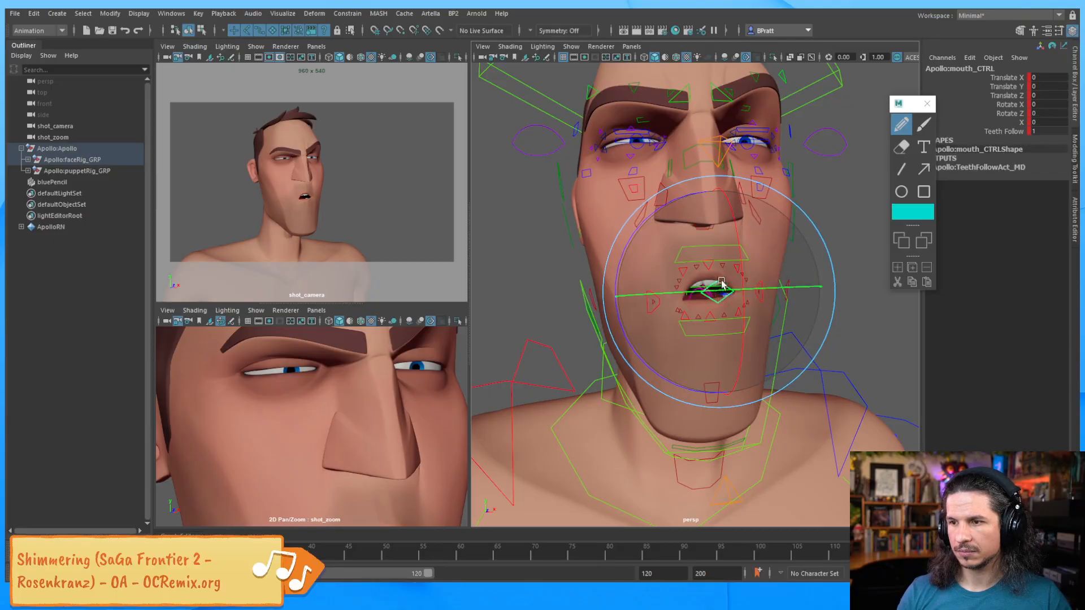
{"action": "key", "text": "w"}
{"action": "left_click_drag", "start_coordinate": [717, 236], "coordinate": [710, 232]}
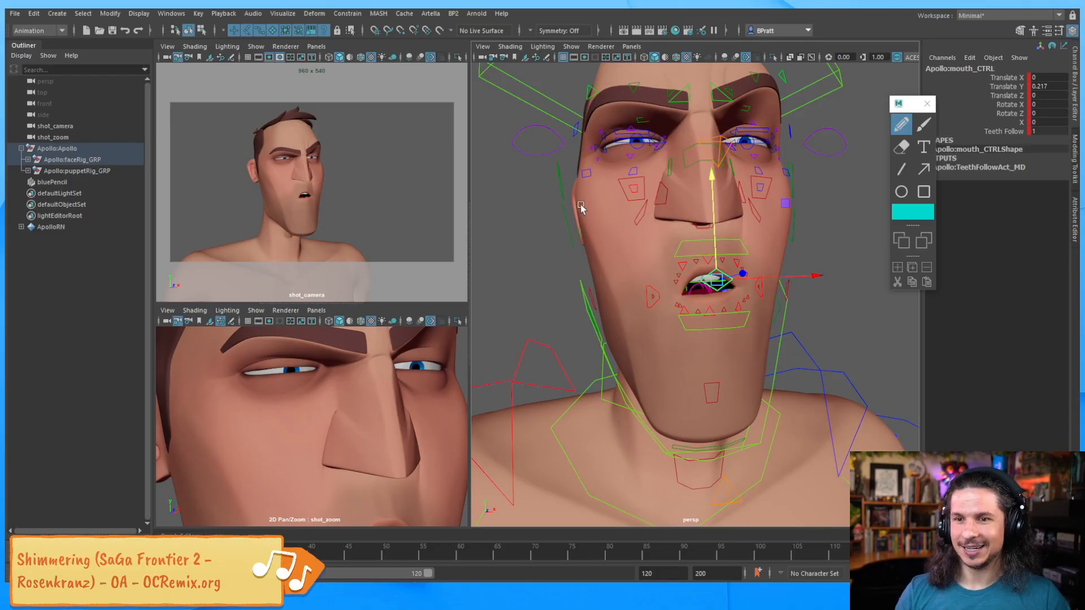
Select all of the character's rig controls together, from the head down to the feet.
{"action": "middle_click_drag", "start_coordinate": [739, 157], "coordinate": [745, 225], "text": "alt"}
{"action": "right_click_drag", "start_coordinate": [745, 224], "coordinate": [706, 231], "text": "alt"}
{"action": "left_click_drag", "start_coordinate": [706, 231], "coordinate": [632, 259], "text": "alt"}
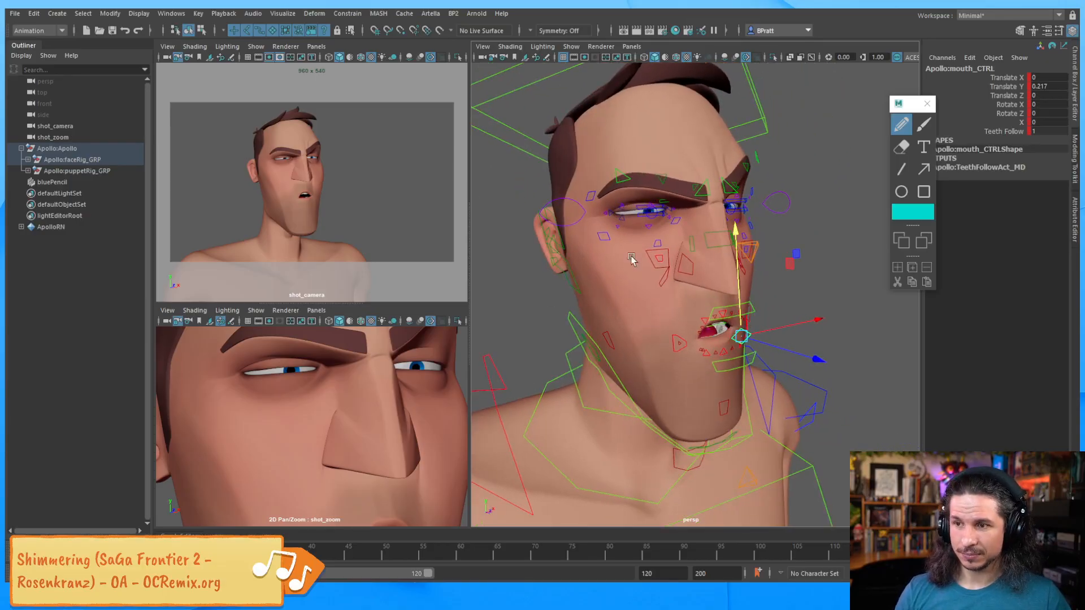
{"action": "right_click_drag", "start_coordinate": [784, 182], "coordinate": [586, 189], "text": "alt"}
{"action": "scroll", "coordinate": [585, 189], "scroll_direction": "down", "scroll_amount": 5}
{"action": "left_click_drag", "start_coordinate": [588, 190], "coordinate": [737, 450]}
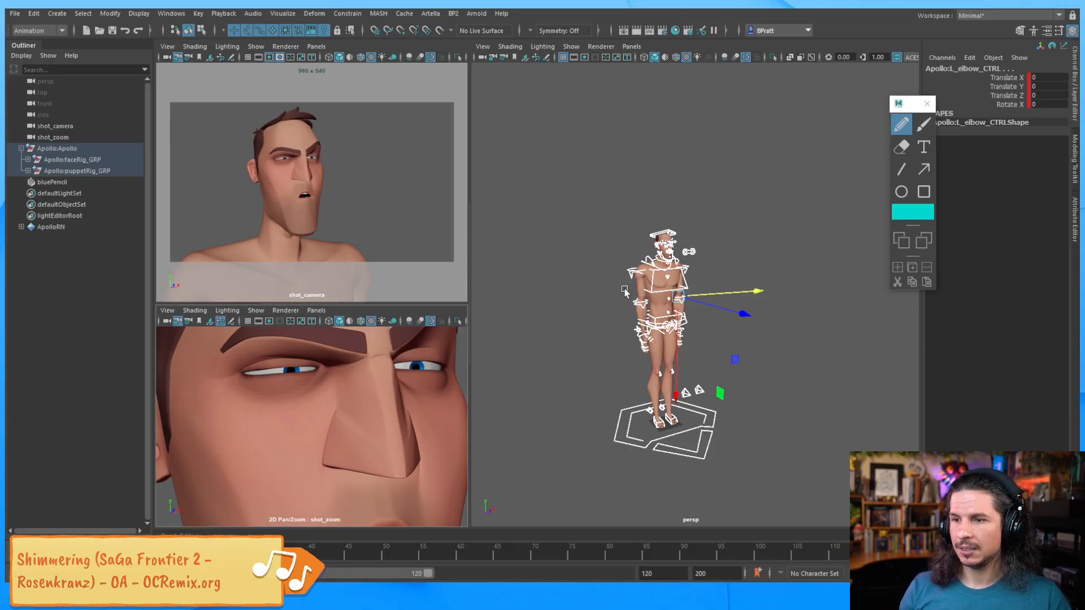
{"action": "scroll", "coordinate": [624, 291], "scroll_direction": "up", "scroll_amount": 15}
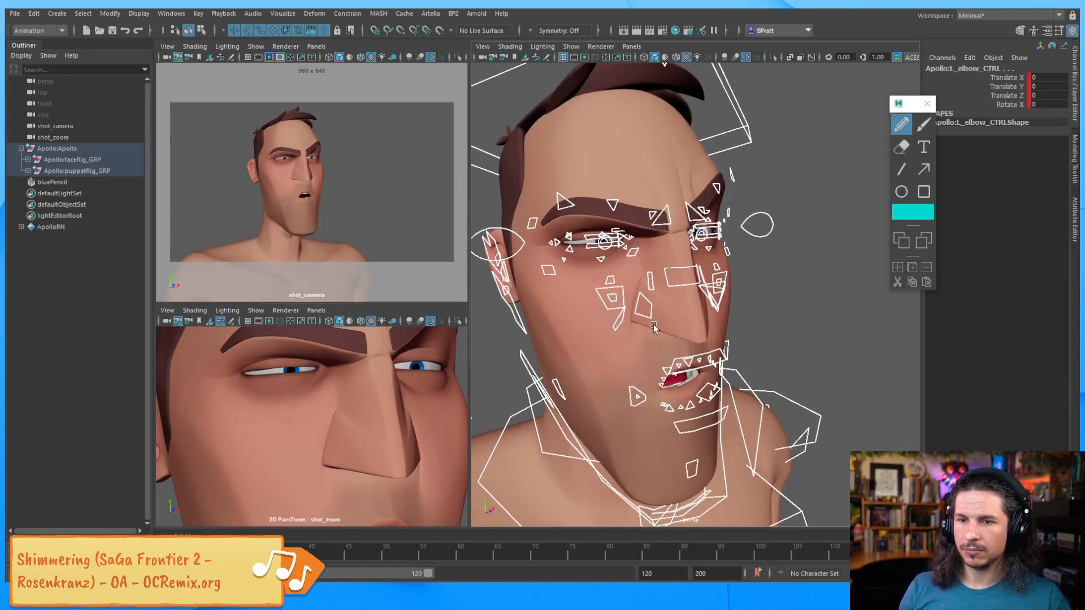
{"action": "scroll", "coordinate": [726, 339], "scroll_direction": "up", "scroll_amount": 8}
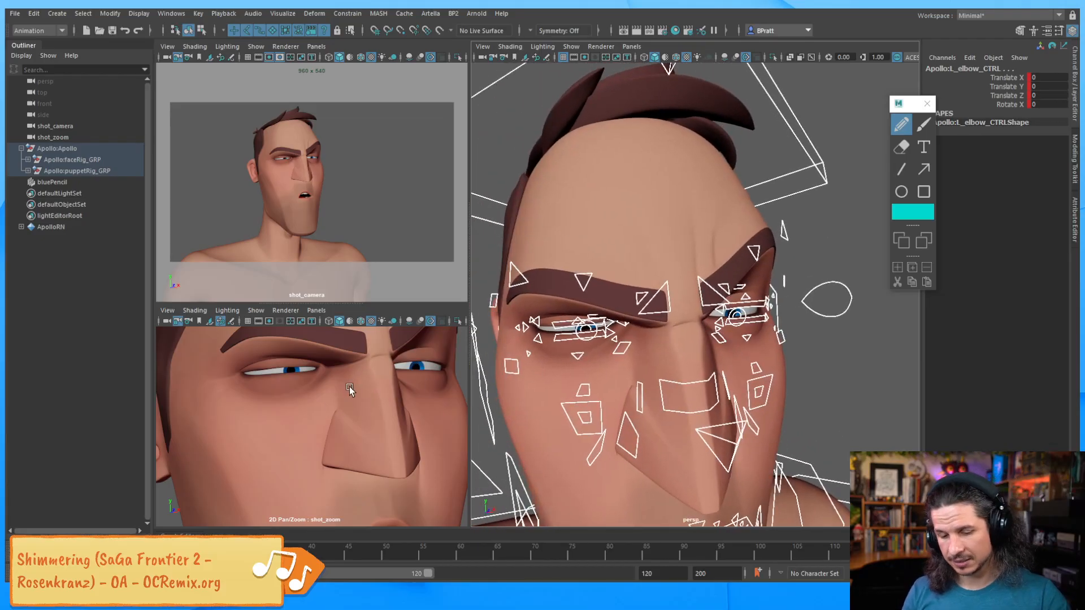
Shift the right upper eyelid control toward the nose and slightly up, to about X 0.31 and Y -0.35.
{"action": "middle_click_drag", "start_coordinate": [363, 395], "coordinate": [356, 428], "text": "alt"}
{"action": "scroll", "coordinate": [344, 431], "scroll_direction": "up", "scroll_amount": 1}
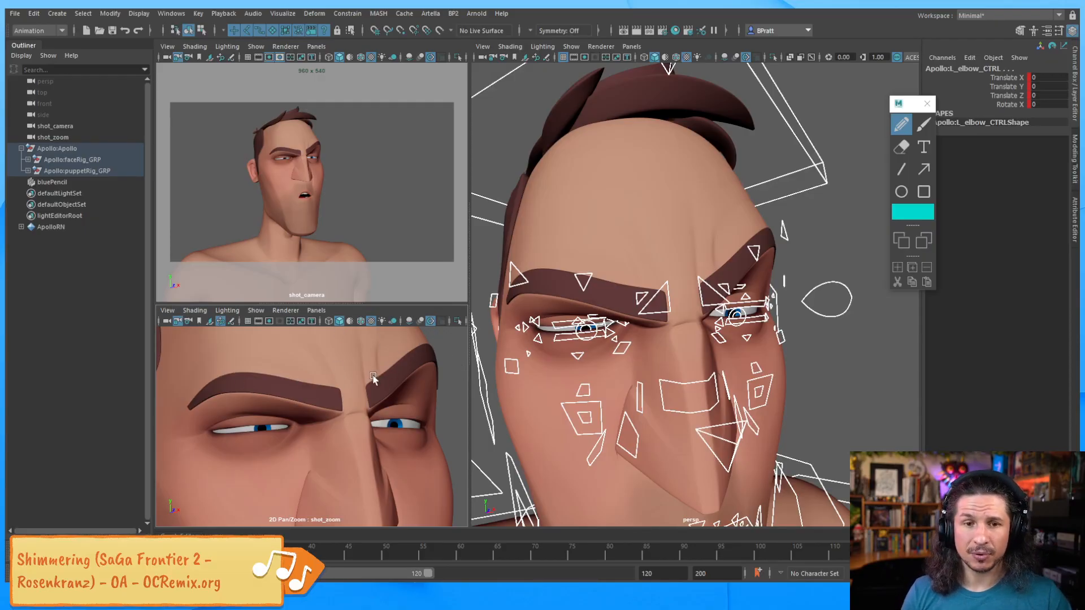
{"action": "right_click_drag", "start_coordinate": [689, 331], "coordinate": [750, 331], "text": "alt"}
{"action": "left_click_drag", "start_coordinate": [750, 330], "coordinate": [737, 342], "text": "alt"}
{"action": "middle_click_drag", "start_coordinate": [652, 337], "coordinate": [633, 322], "text": "alt"}
{"action": "right_click_drag", "start_coordinate": [633, 322], "coordinate": [663, 329], "text": "alt"}
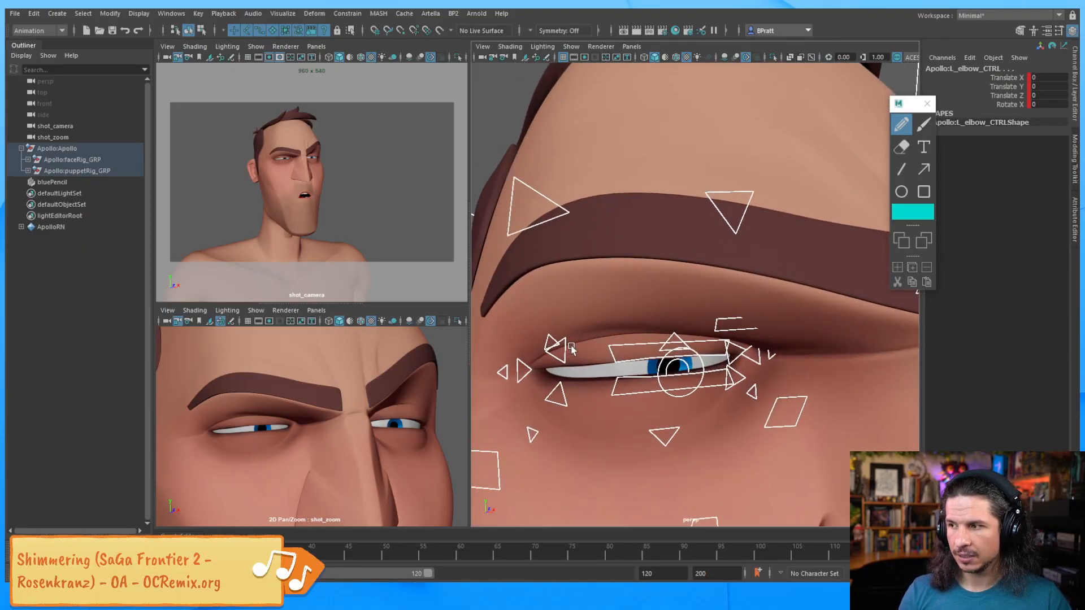
{"action": "left_click", "coordinate": [643, 343]}
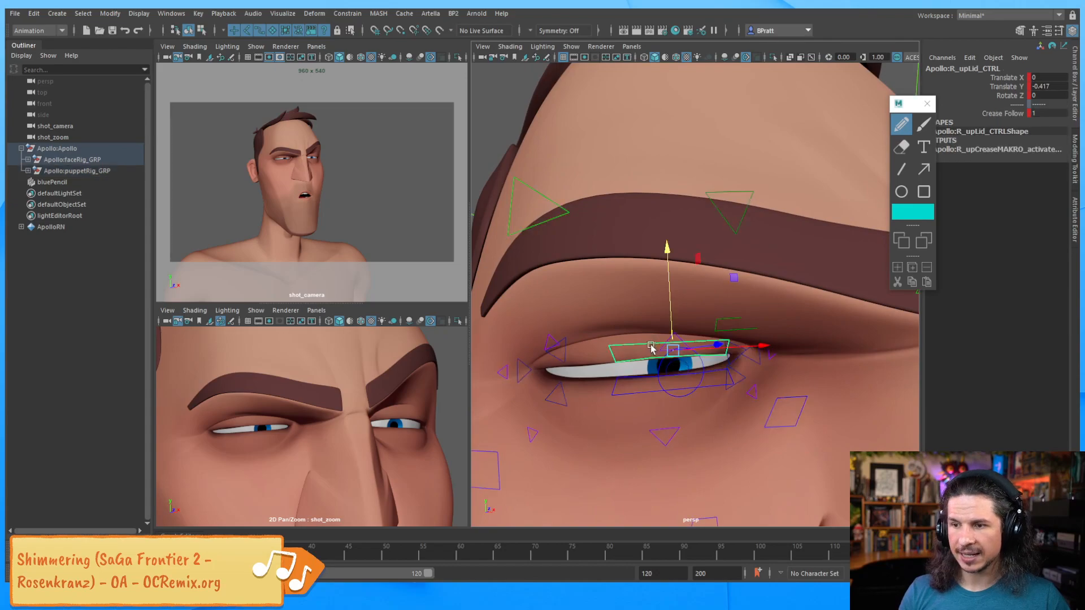
{"action": "left_click_drag", "start_coordinate": [678, 347], "coordinate": [704, 342]}
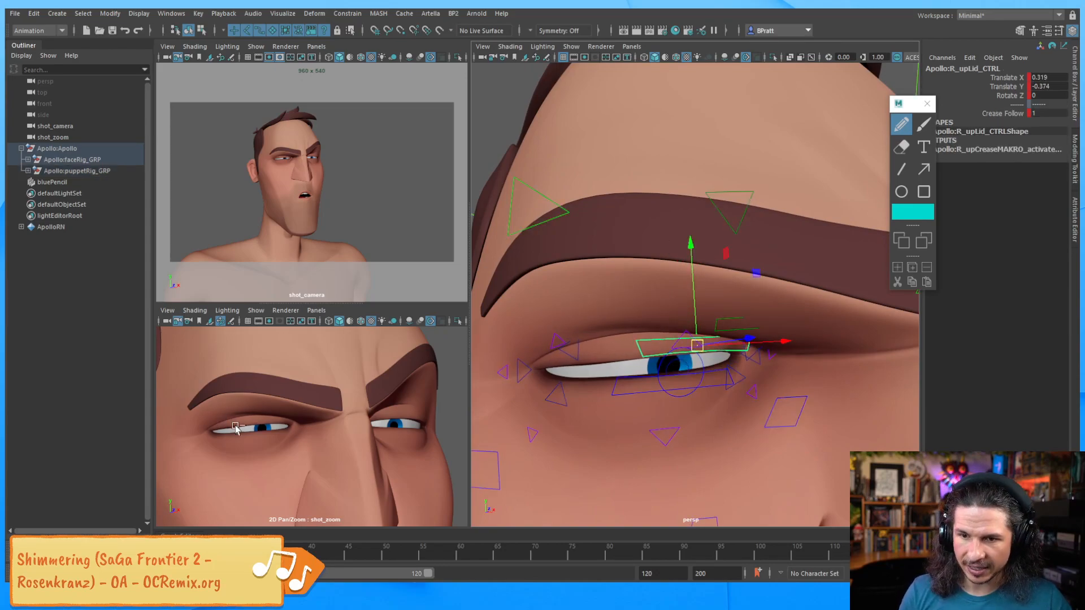
{"action": "key", "text": "ctrl+z"}
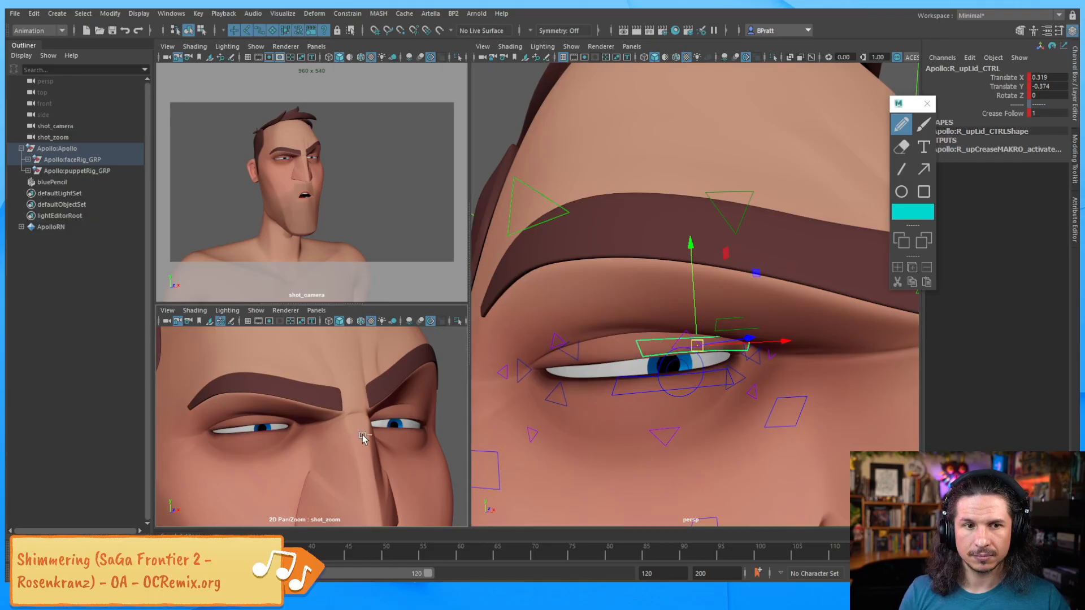
{"action": "middle_click_drag", "start_coordinate": [343, 423], "coordinate": [353, 429]}
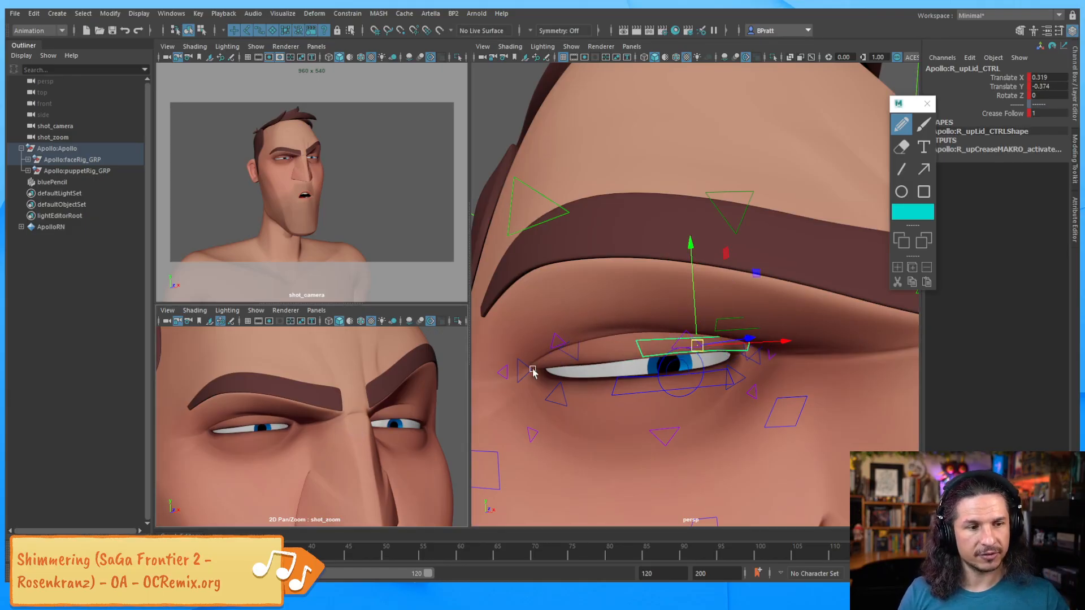
{"action": "left_click_drag", "start_coordinate": [689, 338], "coordinate": [696, 343]}
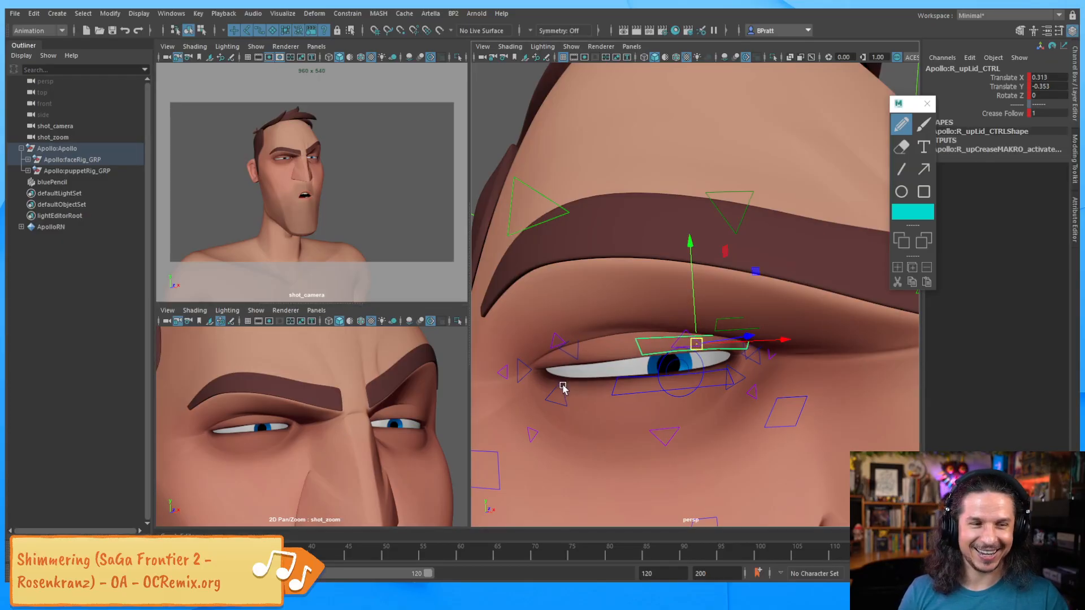
{"action": "left_click", "coordinate": [562, 390]}
{"action": "left_click_drag", "start_coordinate": [576, 334], "coordinate": [575, 332]}
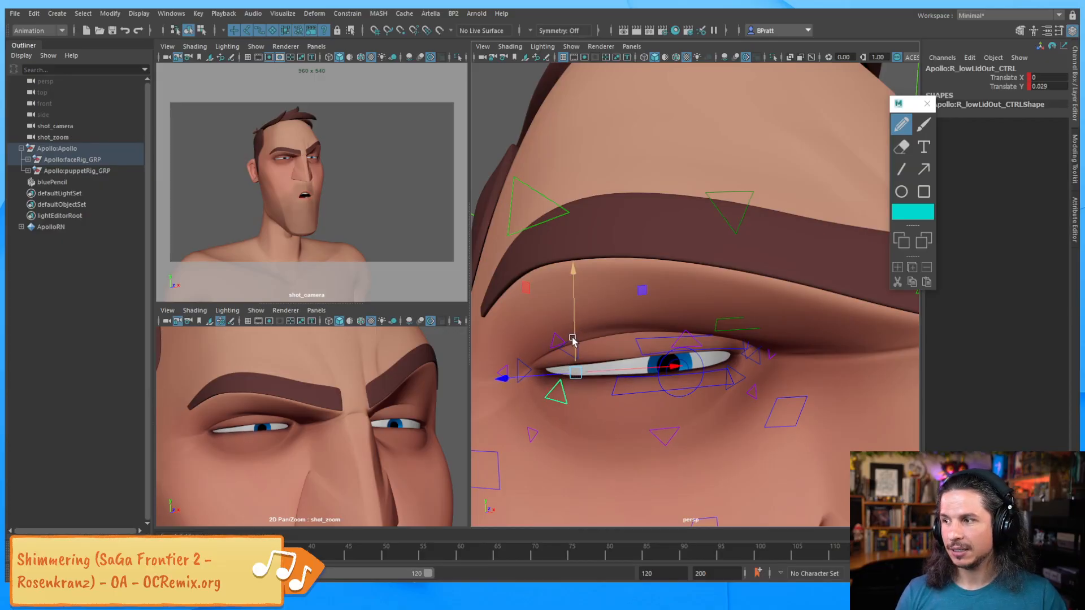
{"action": "key", "text": "ctrl+z"}
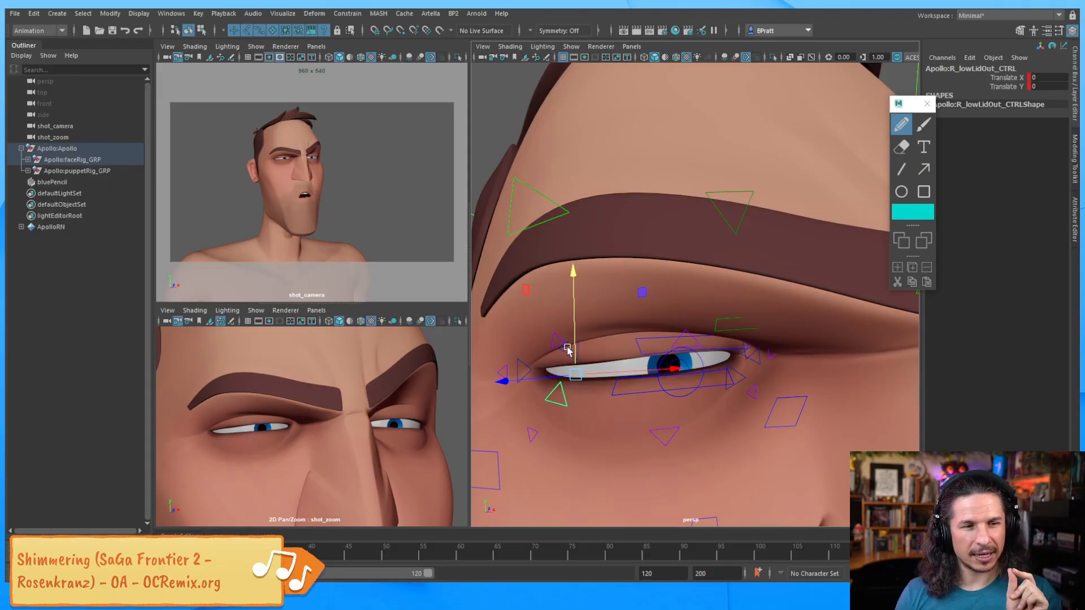
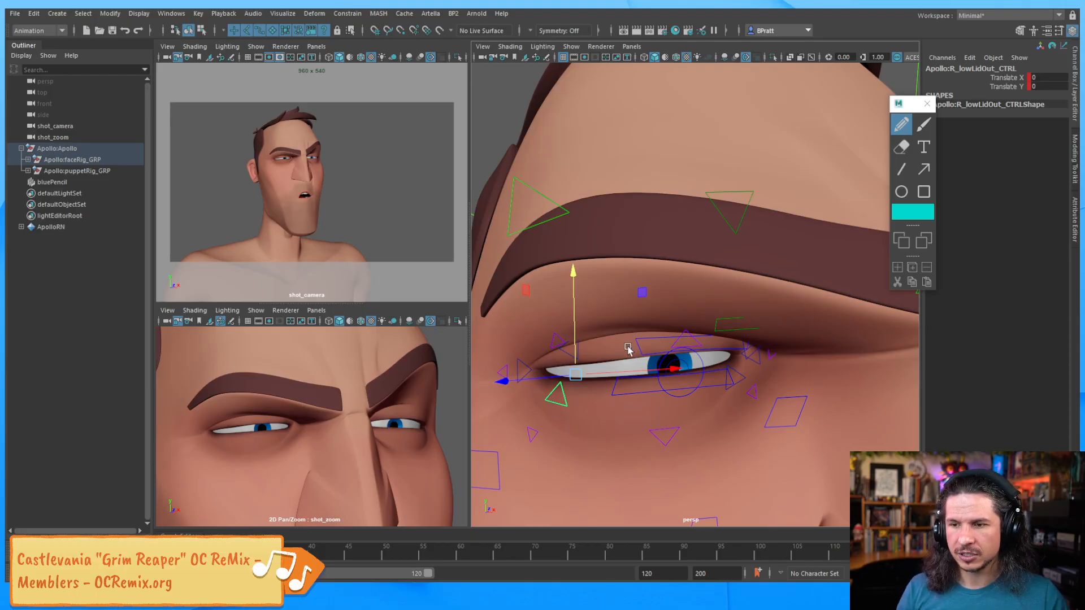
Tilt the right lower eyelid by rotating its control to about -4.33 in Rotate Z.
{"action": "left_click_drag", "start_coordinate": [627, 349], "coordinate": [620, 334], "text": "alt"}
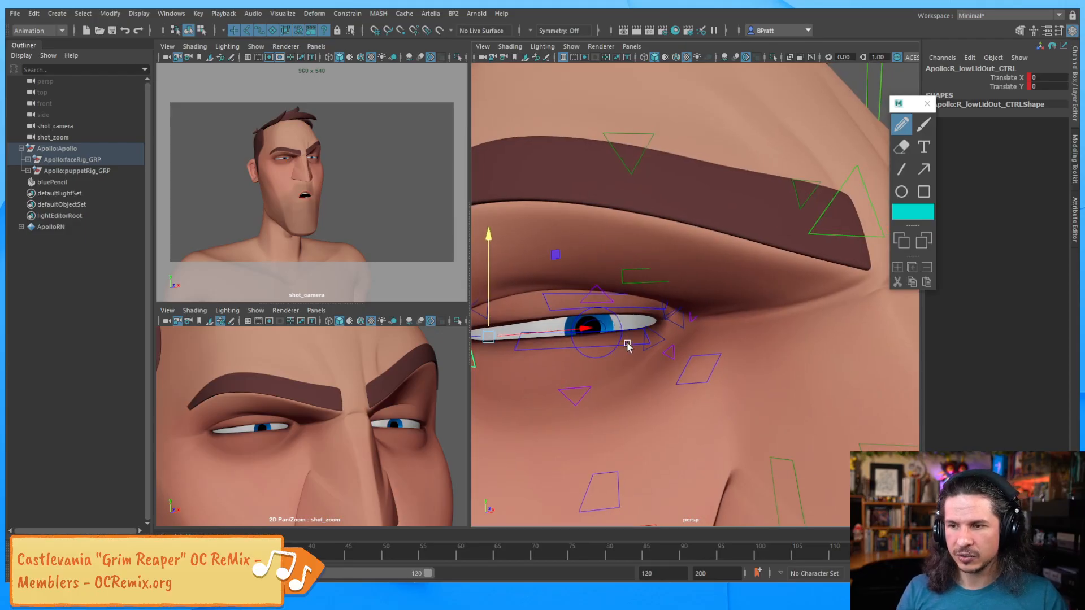
{"action": "left_click", "coordinate": [626, 345]}
{"action": "key", "text": "e"}
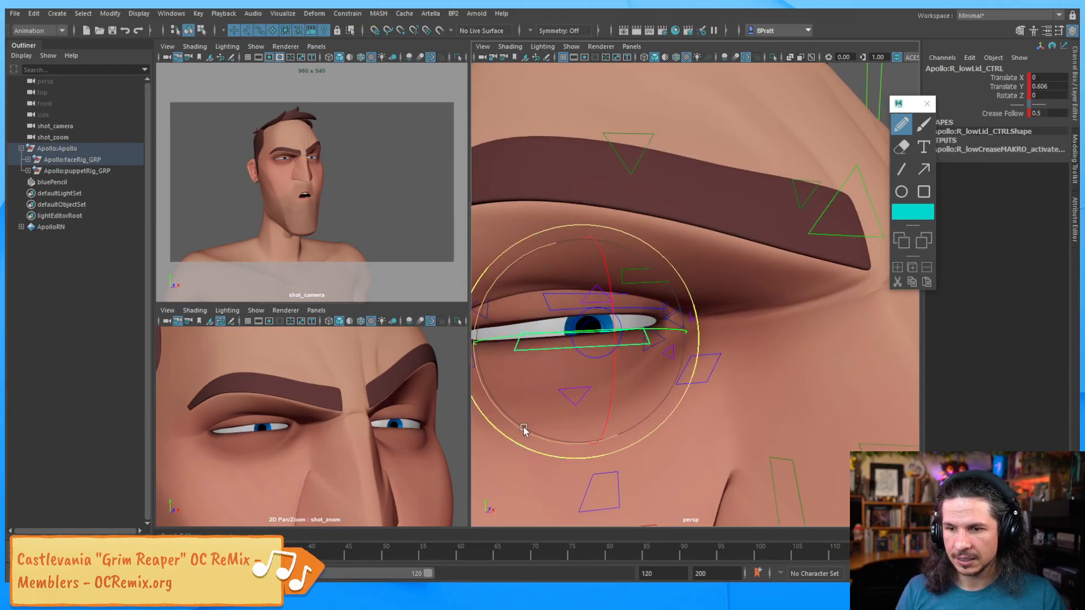
{"action": "left_click_drag", "start_coordinate": [524, 429], "coordinate": [526, 432]}
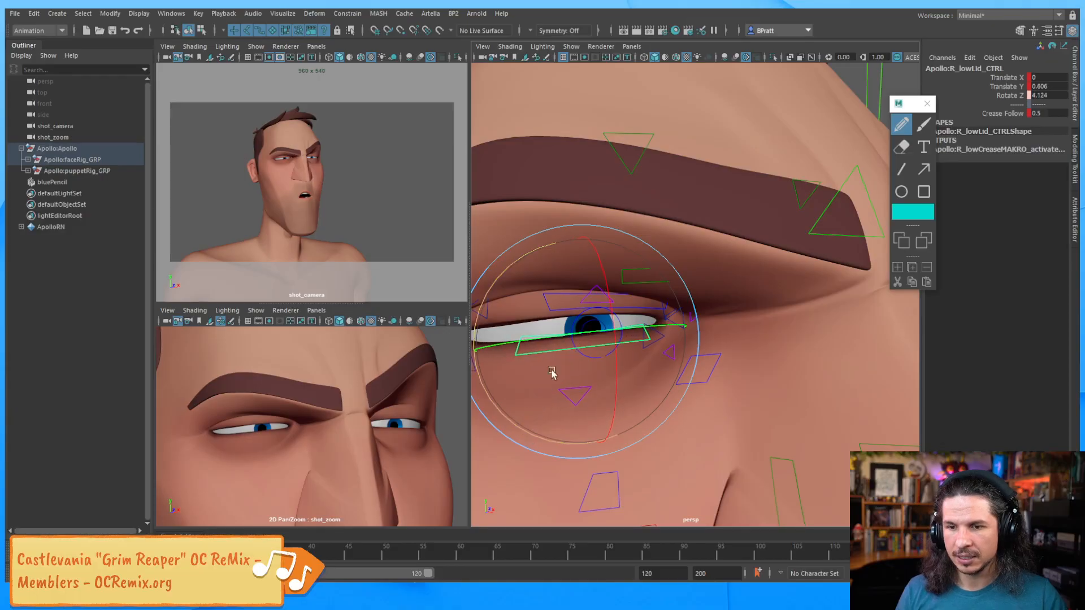
{"action": "key", "text": "w"}
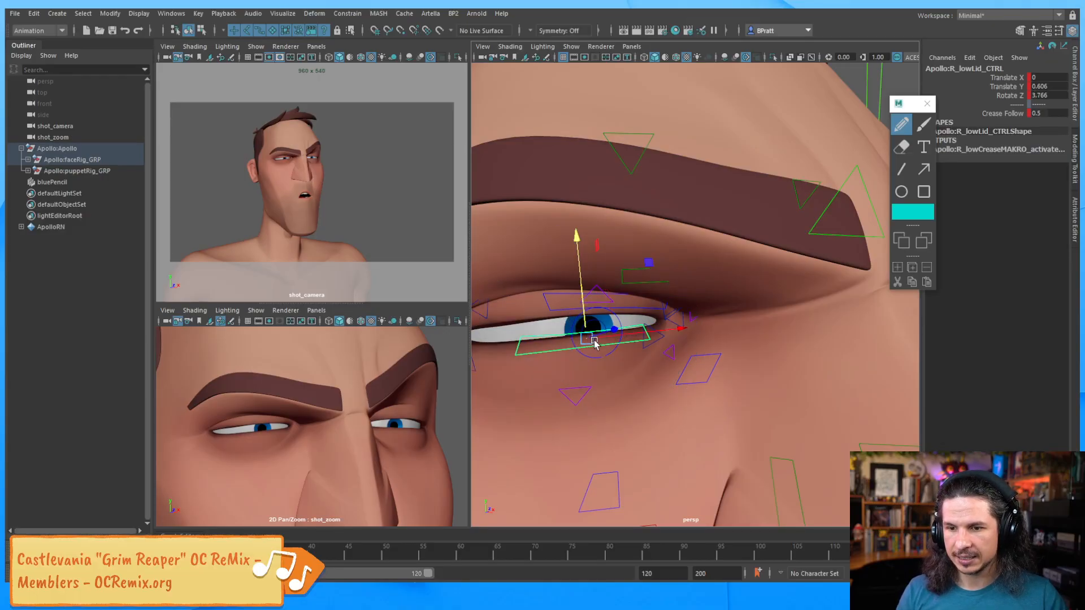
{"action": "left_click_drag", "start_coordinate": [594, 342], "coordinate": [606, 339]}
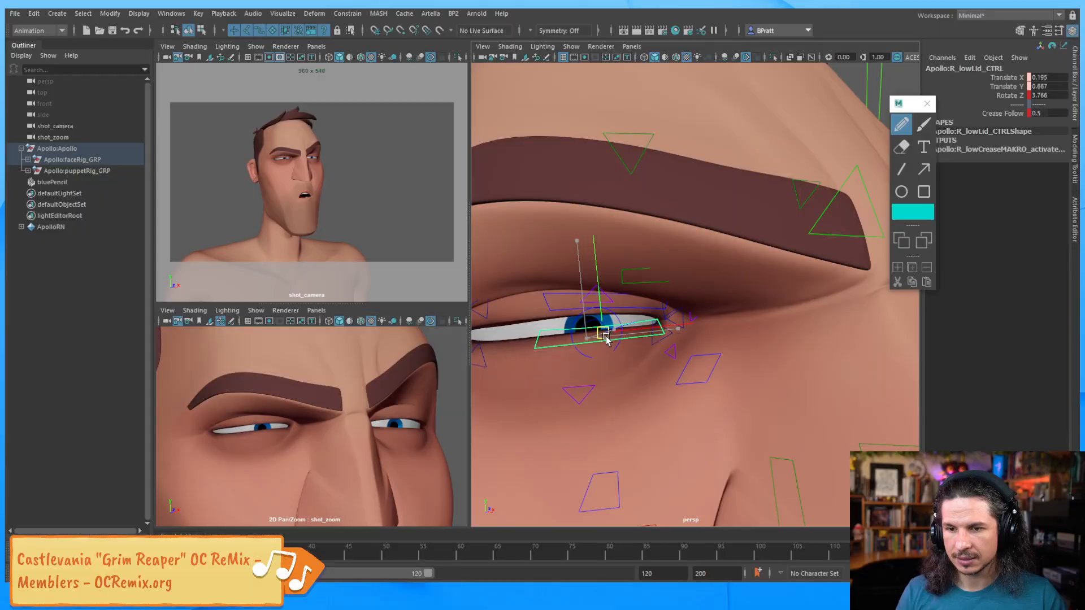
{"action": "key", "text": "ctrl+z"}
{"action": "key", "text": "e"}
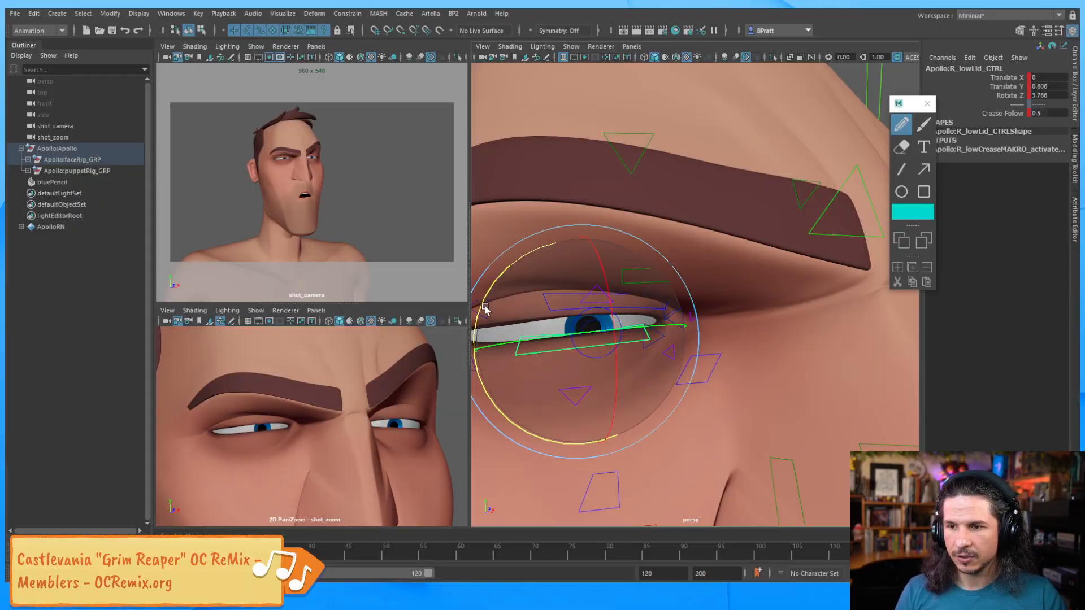
{"action": "left_click_drag", "start_coordinate": [485, 308], "coordinate": [489, 287]}
Nudge the right eye's outer lower-lid control slightly toward the outer corner of the eye.
{"action": "middle_click_drag", "start_coordinate": [607, 305], "coordinate": [669, 316], "text": "alt"}
{"action": "left_click_drag", "start_coordinate": [668, 317], "coordinate": [606, 317], "text": "alt"}
{"action": "key", "text": "q"}
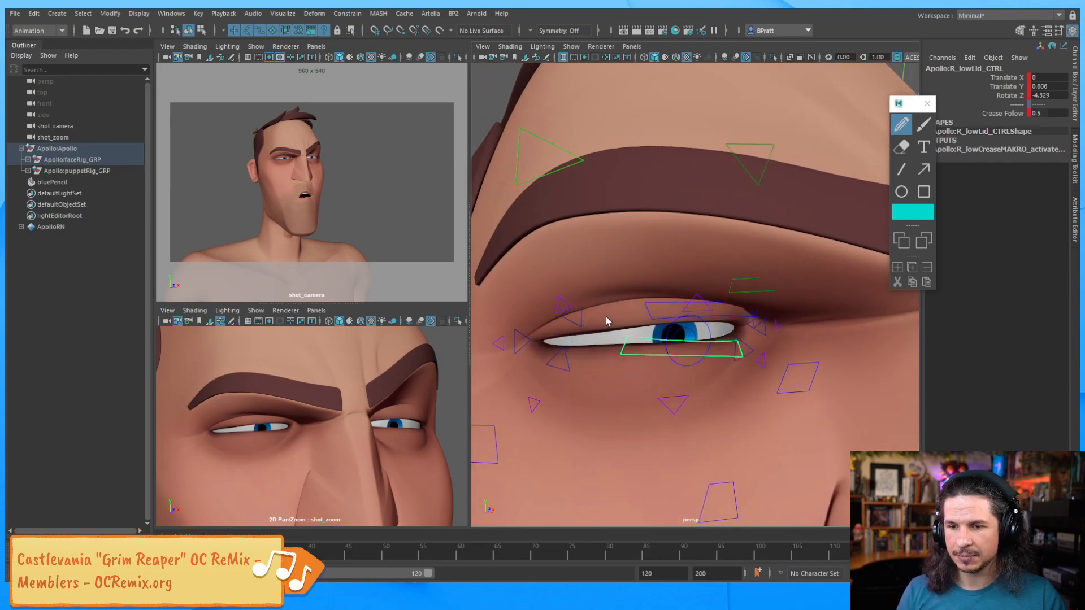
{"action": "left_click", "coordinate": [558, 362]}
{"action": "key", "text": "w"}
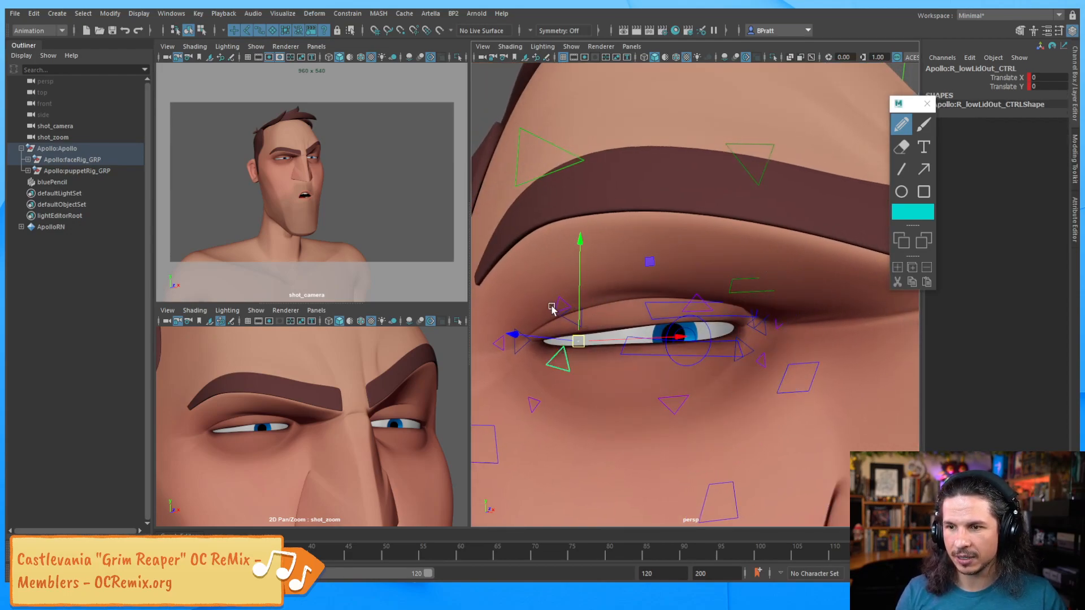
{"action": "left_click_drag", "start_coordinate": [578, 341], "coordinate": [574, 341]}
Test small nudges of the right eye's outer and inner corner lid controls, leaving the inner one at -0.001 in Translate Y.
{"action": "left_click", "coordinate": [520, 341]}
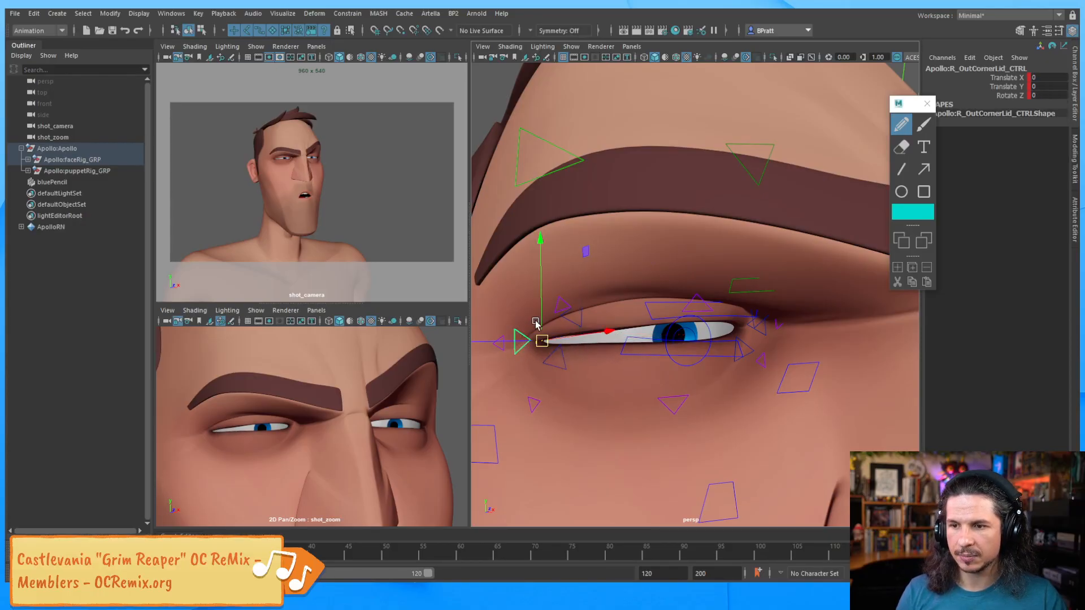
{"action": "mouse_move", "coordinate": [586, 252]}
{"action": "left_mouse_down"}
{"action": "mouse_move", "coordinate": [586, 240]}
{"action": "mouse_move", "coordinate": [589, 254]}
{"action": "left_mouse_up"}
{"action": "left_click", "coordinate": [764, 335]}
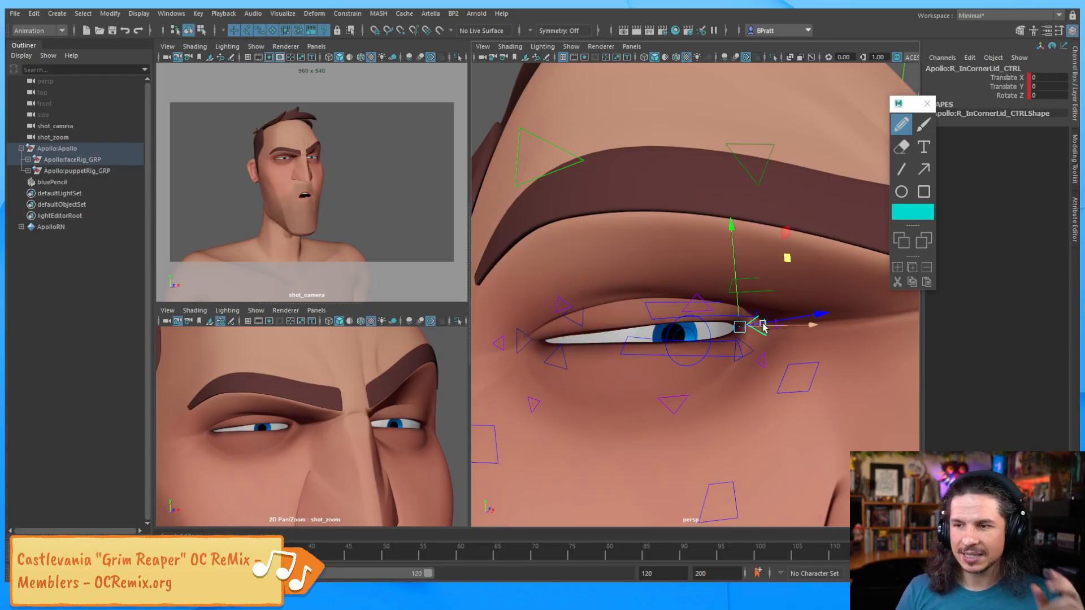
{"action": "left_click_drag", "start_coordinate": [732, 231], "coordinate": [732, 233]}
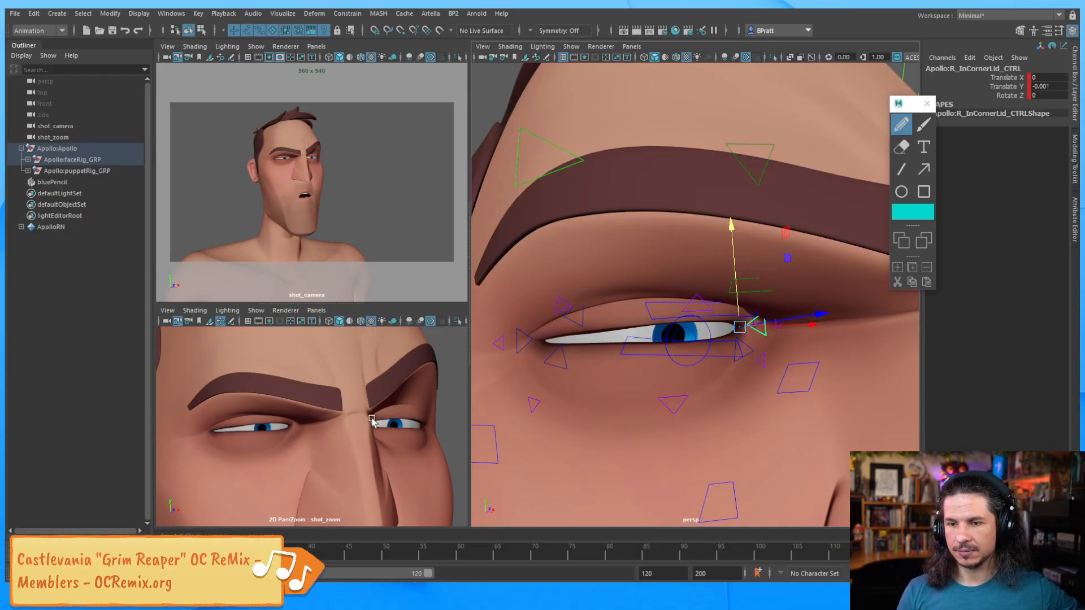
Reset the right lower eyelid's Translate Y and Rotate Z to 0, and raise the lid again to narrow the eye.
{"action": "left_click", "coordinate": [654, 354]}
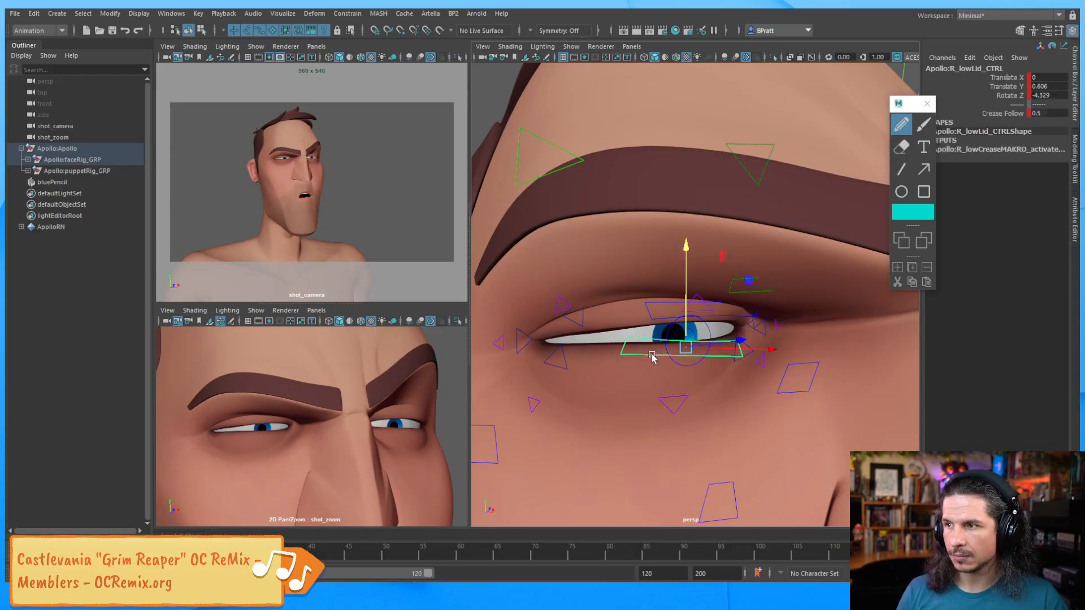
{"action": "left_click_drag", "start_coordinate": [1046, 86], "coordinate": [1046, 95]}
{"action": "type", "text": "0"}
{"action": "key", "text": "Return"}
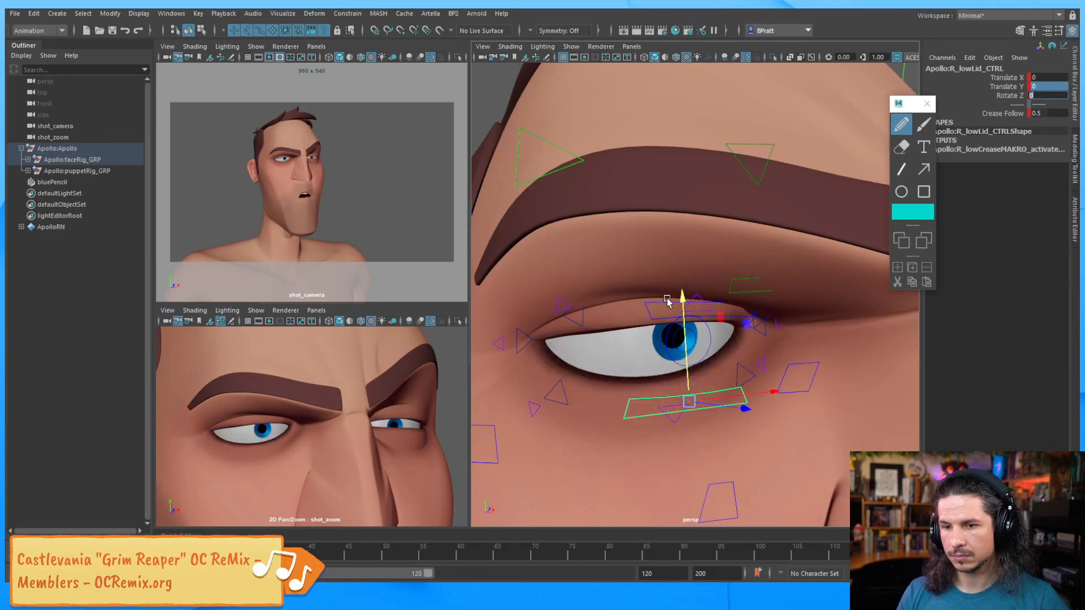
{"action": "left_click_drag", "start_coordinate": [682, 317], "coordinate": [677, 286]}
Lower the right upper eyelid control slightly, to about -0.367 in Translate Y.
{"action": "left_click", "coordinate": [655, 317]}
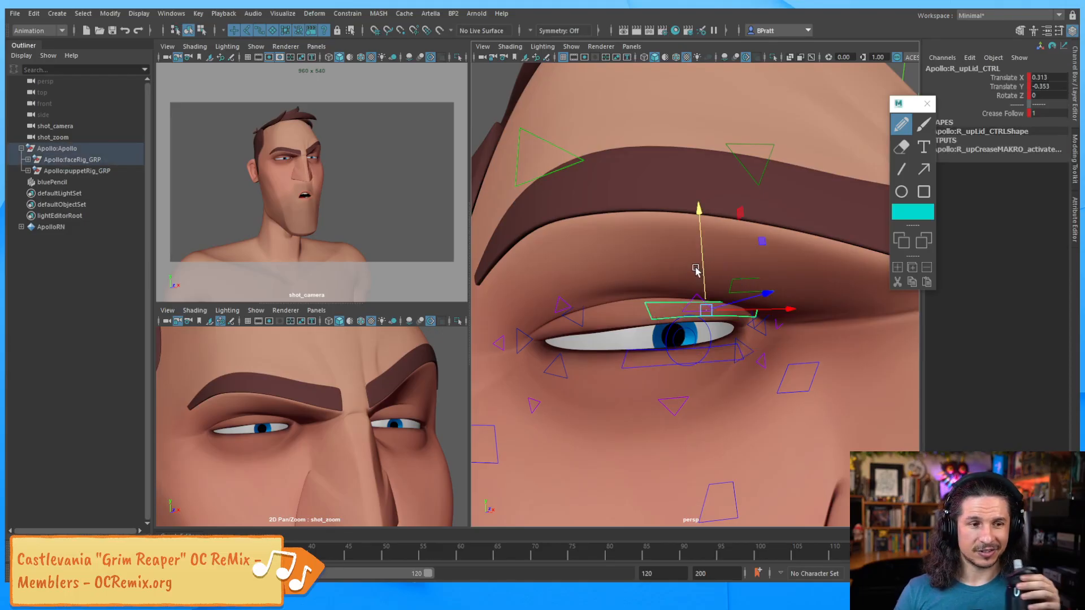
{"action": "left_click_drag", "start_coordinate": [703, 273], "coordinate": [701, 269]}
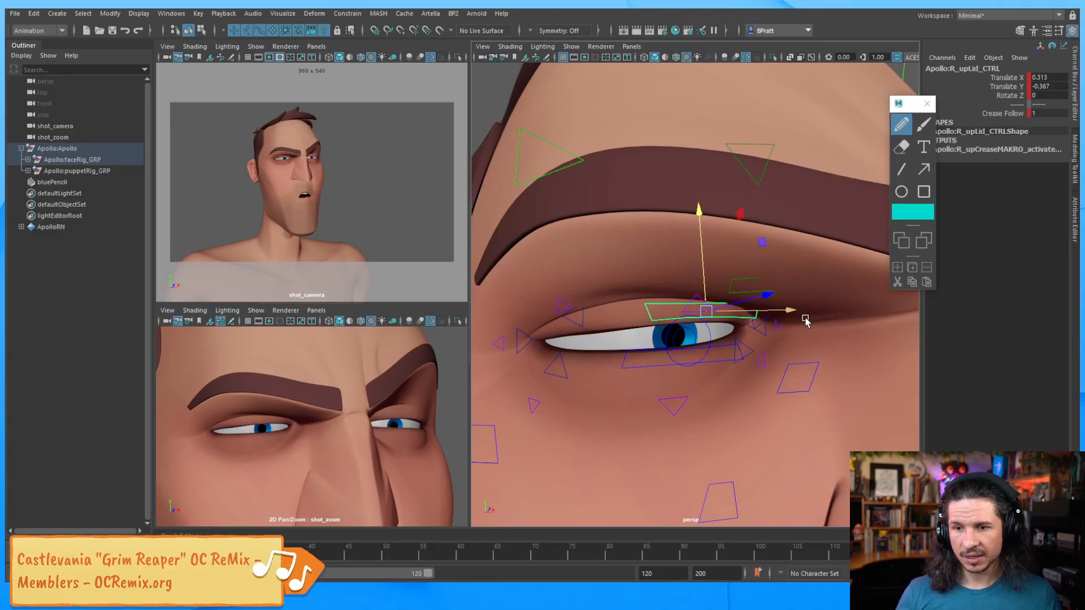
Shift the left upper eyelid control toward the nose and select the left lower eyelid control.
{"action": "left_click_drag", "start_coordinate": [830, 303], "coordinate": [701, 312], "text": "alt"}
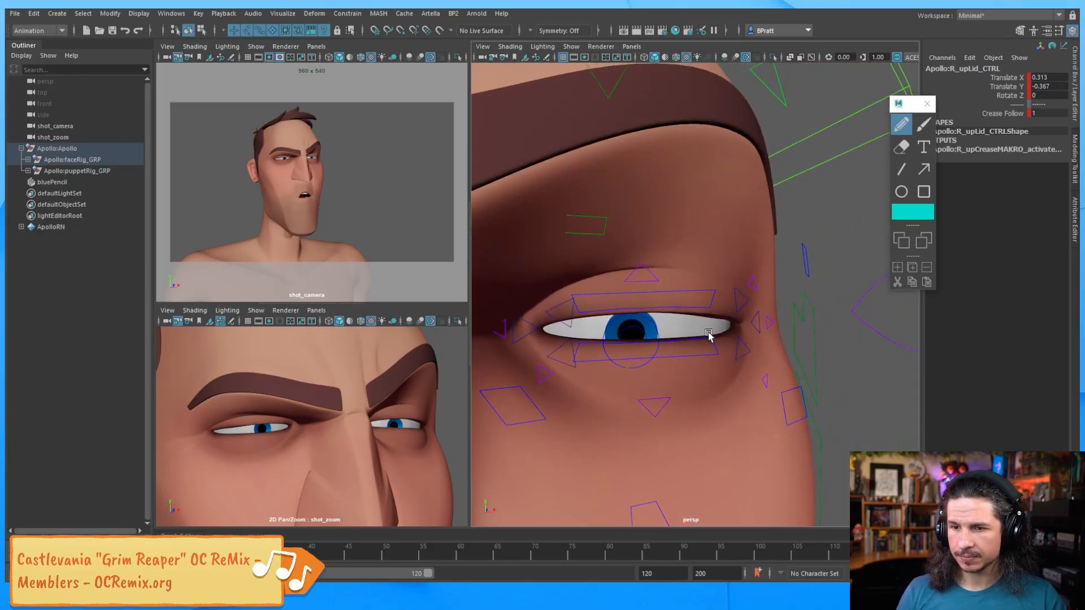
{"action": "left_click", "coordinate": [696, 306]}
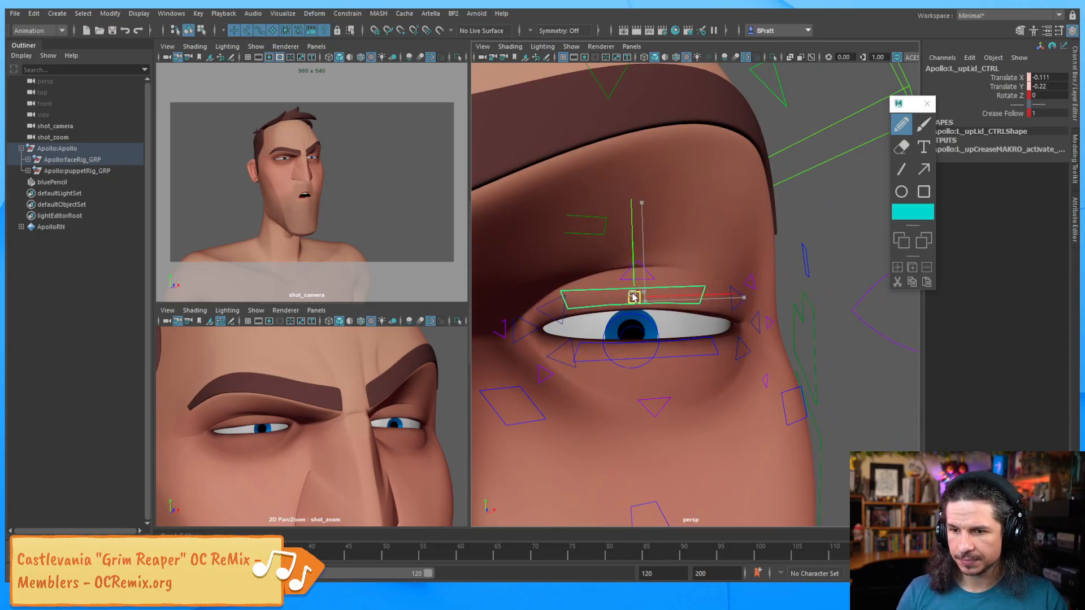
{"action": "left_click_drag", "start_coordinate": [634, 298], "coordinate": [660, 290]}
{"action": "left_click", "coordinate": [676, 342]}
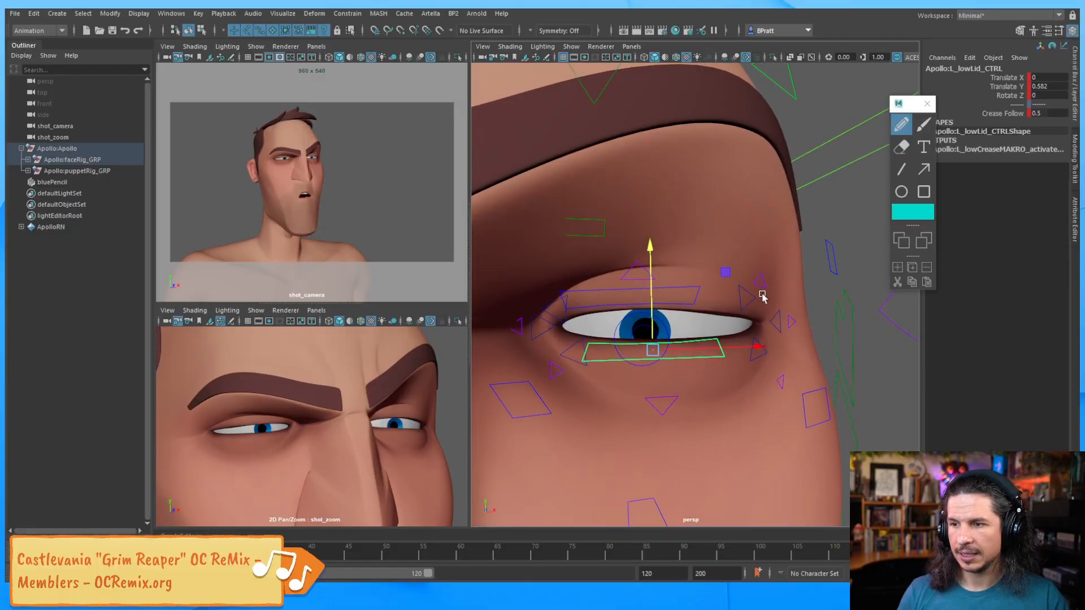
Tilt the whole left eye by rotating its eyeSquetch control to about 8.55 in Rotate Z.
{"action": "right_click_drag", "start_coordinate": [845, 242], "coordinate": [663, 258], "text": "alt"}
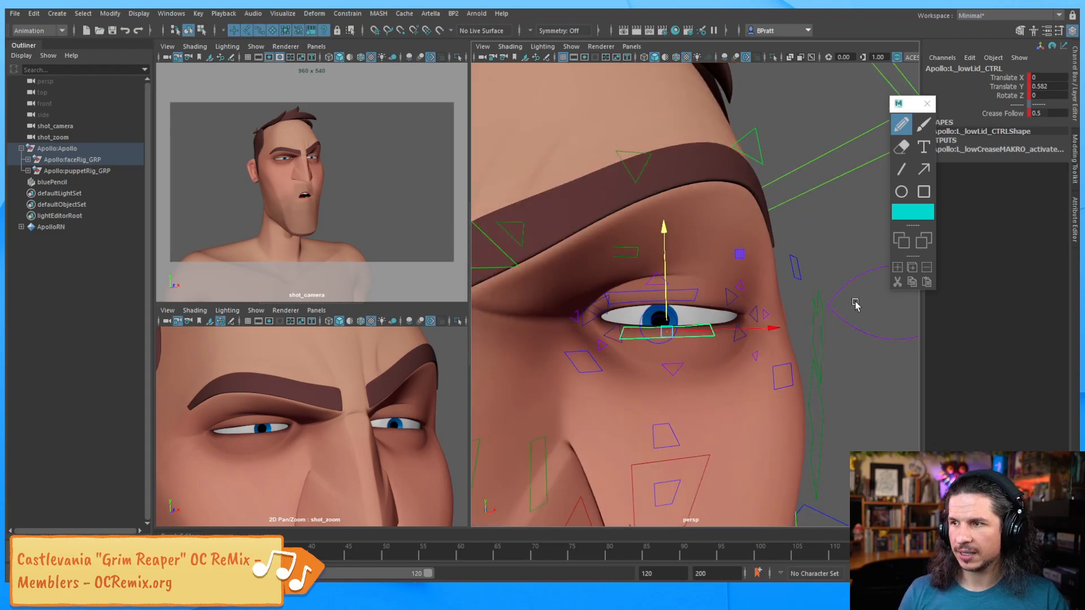
{"action": "left_click", "coordinate": [854, 276]}
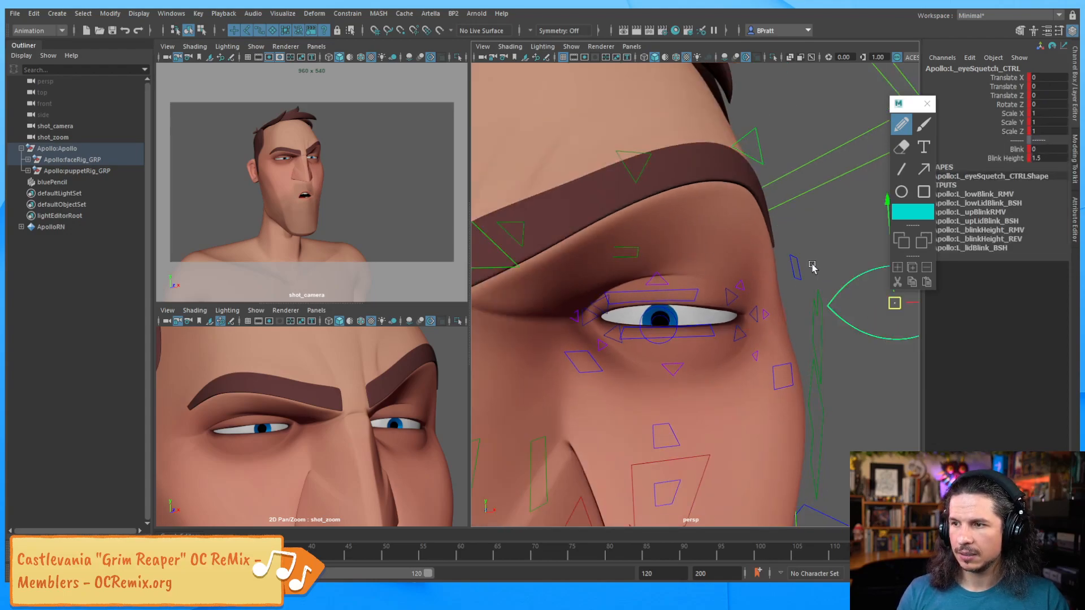
{"action": "key", "text": "e"}
{"action": "left_click_drag", "start_coordinate": [794, 284], "coordinate": [790, 300]}
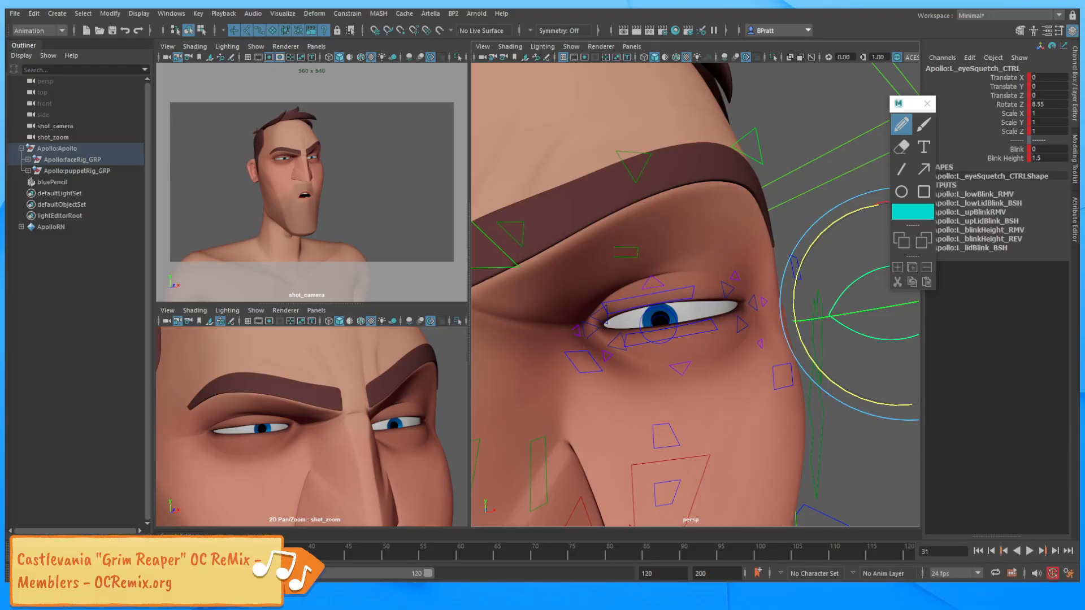
Tilt the whole right eye by rotating its eyeSquetch control to about 4.73 in Rotate Z.
{"action": "middle_click_drag", "start_coordinate": [683, 272], "coordinate": [801, 271], "text": "alt"}
{"action": "right_click_drag", "start_coordinate": [801, 271], "coordinate": [686, 264], "text": "alt"}
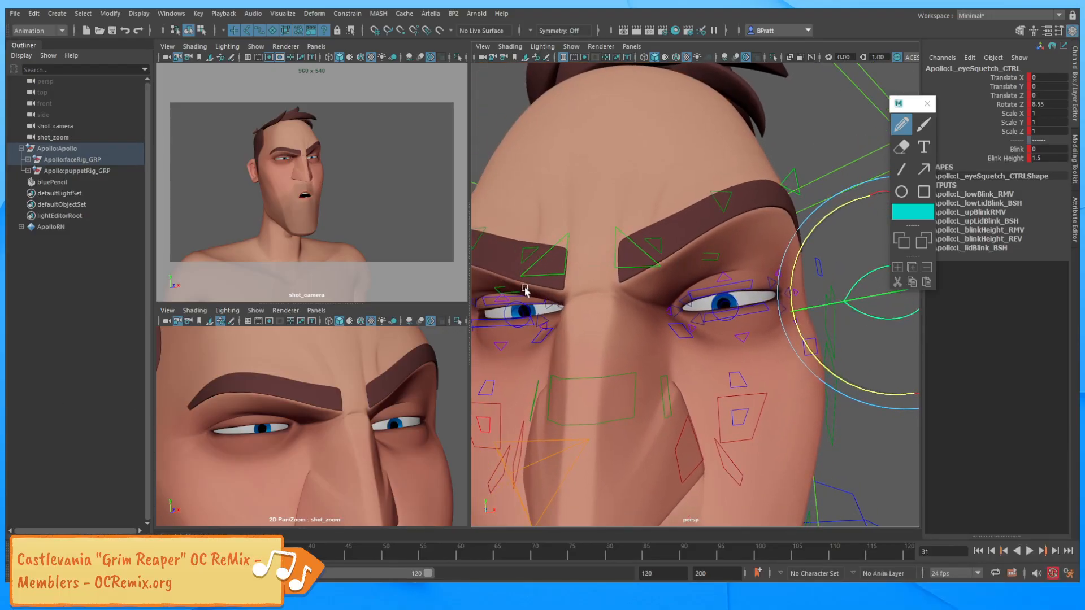
{"action": "middle_click_drag", "start_coordinate": [558, 277], "coordinate": [741, 272], "text": "alt"}
{"action": "right_click_drag", "start_coordinate": [741, 272], "coordinate": [635, 262], "text": "alt"}
{"action": "left_click", "coordinate": [545, 287]}
{"action": "left_click", "coordinate": [641, 307]}
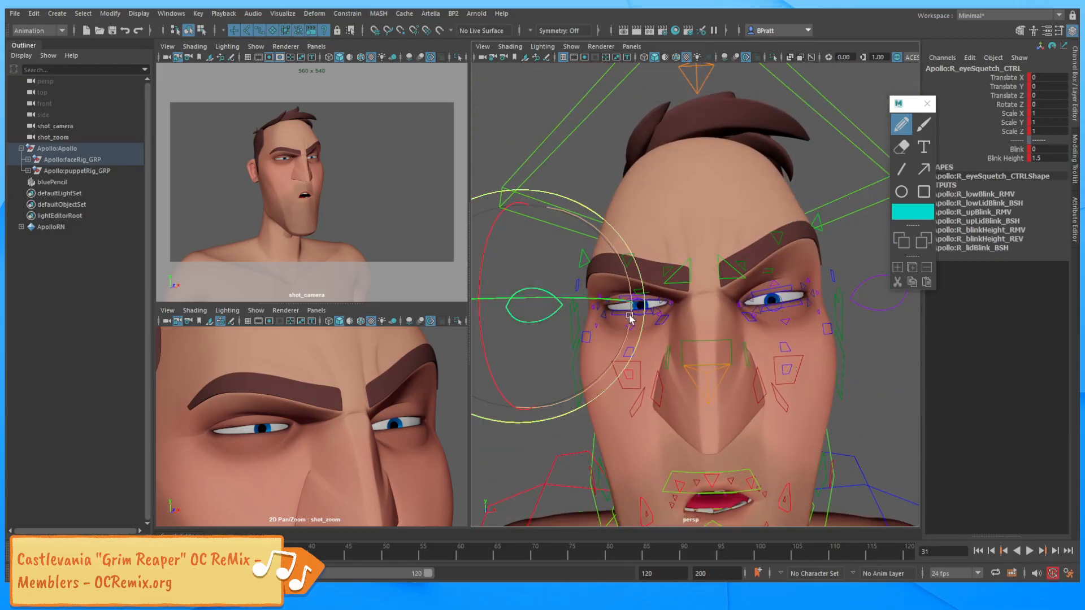
{"action": "mouse_move", "coordinate": [630, 318]}
{"action": "left_mouse_down"}
{"action": "mouse_move", "coordinate": [627, 331]}
{"action": "mouse_move", "coordinate": [629, 319]}
{"action": "left_mouse_up"}
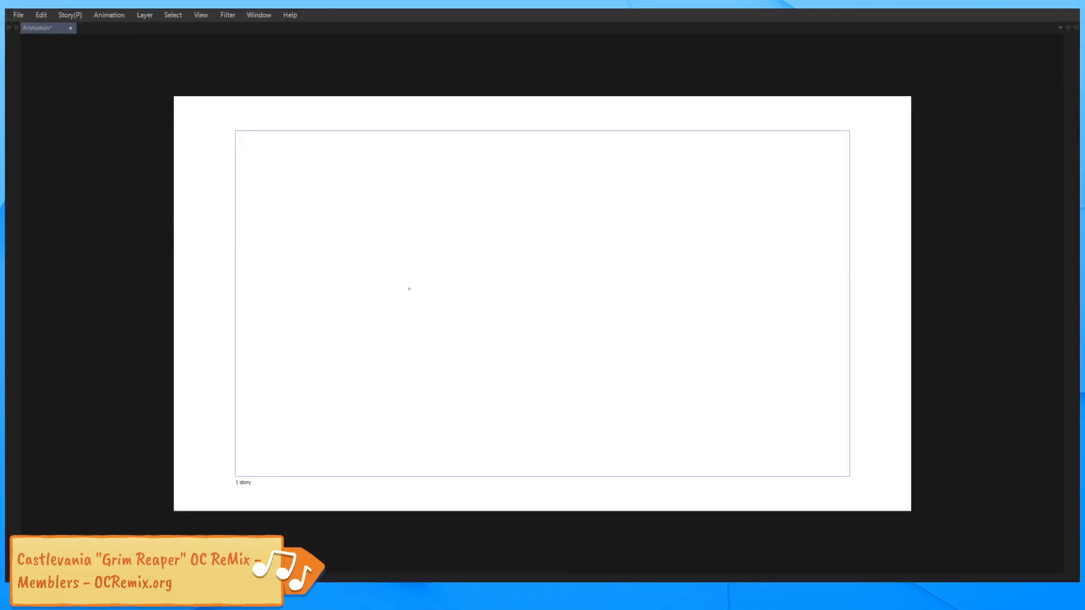
In the drawing program, sketch a slanted pointed eye with an oval pupil and an arched brow on the canvas's left half.
{"action": "left_click_drag", "start_coordinate": [310, 309], "coordinate": [402, 254]}
{"action": "left_click_drag", "start_coordinate": [404, 303], "coordinate": [320, 311]}
{"action": "left_click_drag", "start_coordinate": [401, 292], "coordinate": [395, 268]}
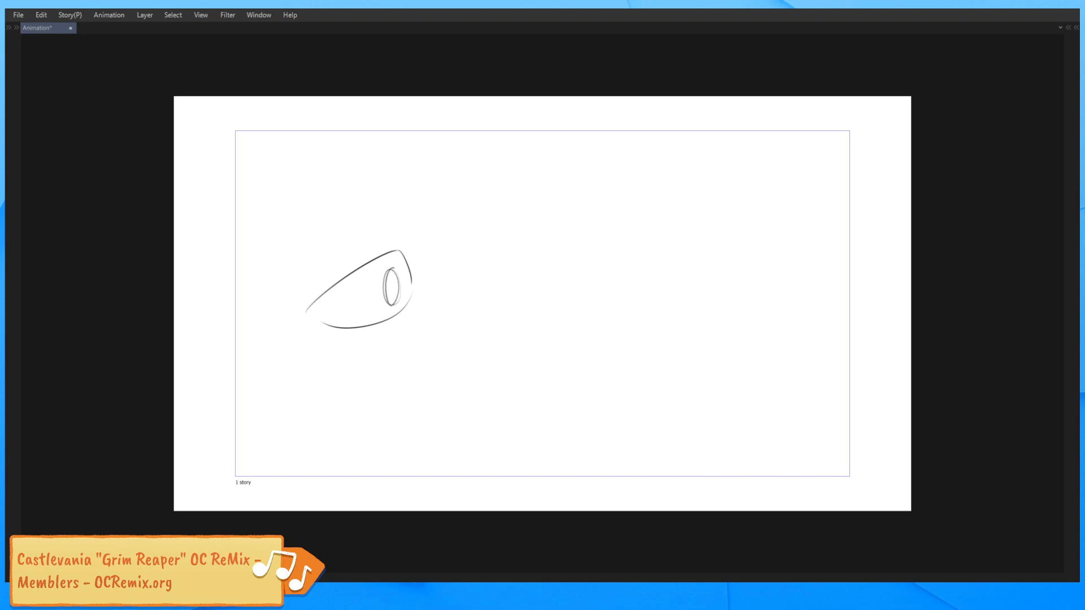
{"action": "mouse_move", "coordinate": [308, 252]}
{"action": "left_mouse_down"}
{"action": "mouse_move", "coordinate": [419, 213]}
{"action": "mouse_move", "coordinate": [306, 252]}
{"action": "left_mouse_up"}
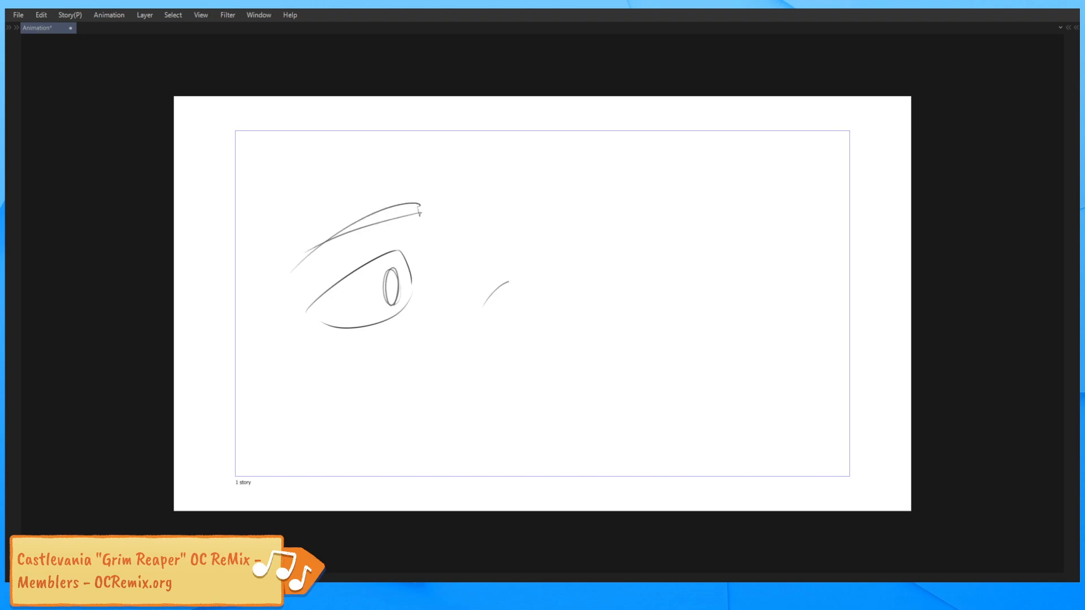
Sketch a second eye beside the first, with an S-curved upper lid, an oval pupil and an arched brow.
{"action": "left_click_drag", "start_coordinate": [508, 281], "coordinate": [617, 249]}
{"action": "left_click_drag", "start_coordinate": [610, 300], "coordinate": [517, 312]}
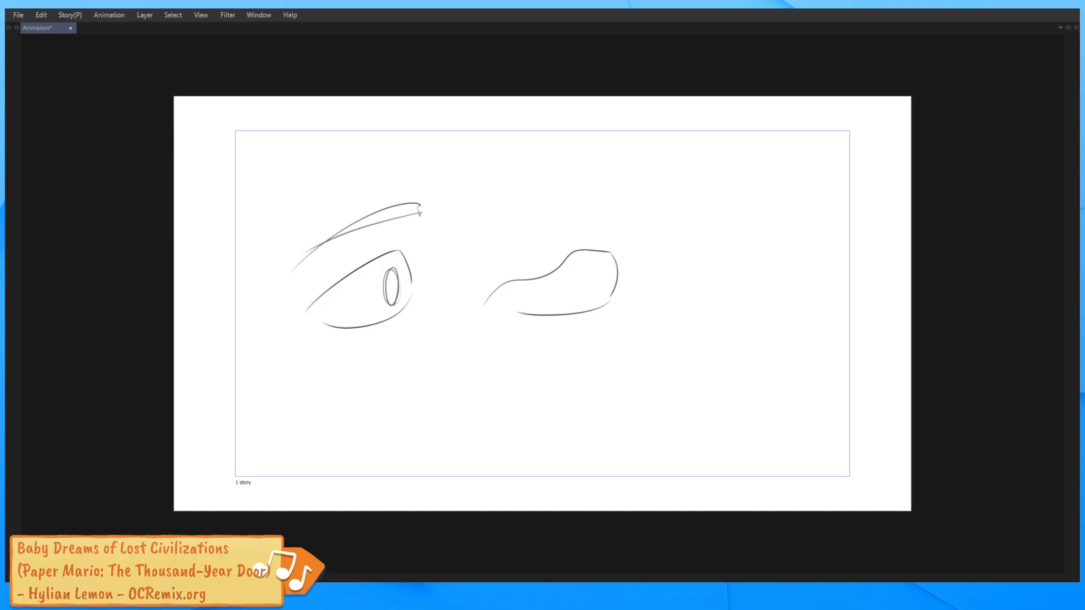
{"action": "left_click_drag", "start_coordinate": [474, 275], "coordinate": [622, 213]}
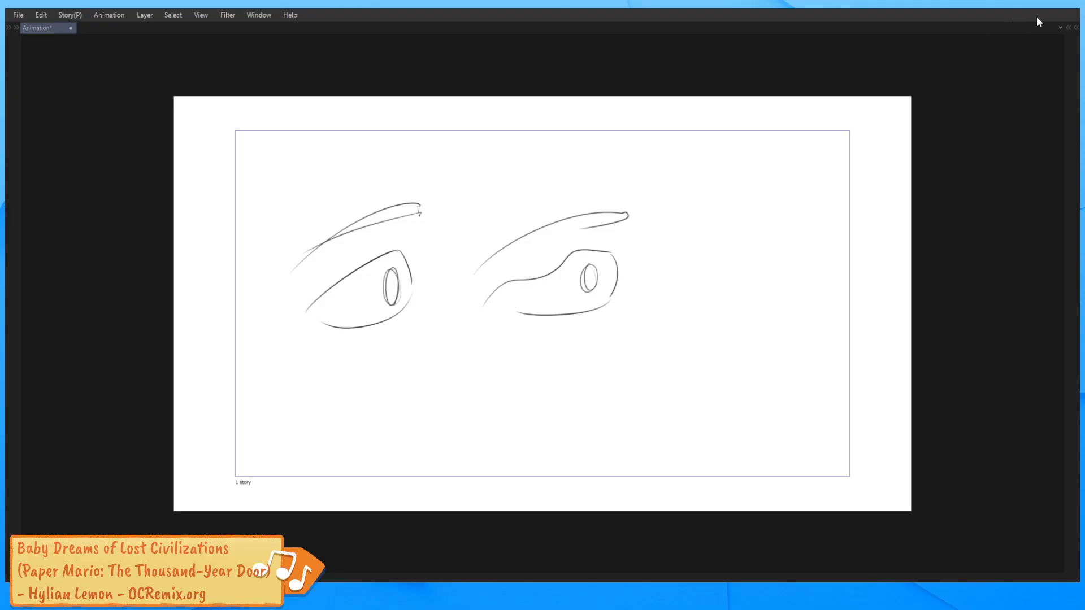
Try an extra arc between the first sketched eye and its brow, undo it, and return to Maya.
{"action": "left_click_drag", "start_coordinate": [288, 304], "coordinate": [470, 231]}
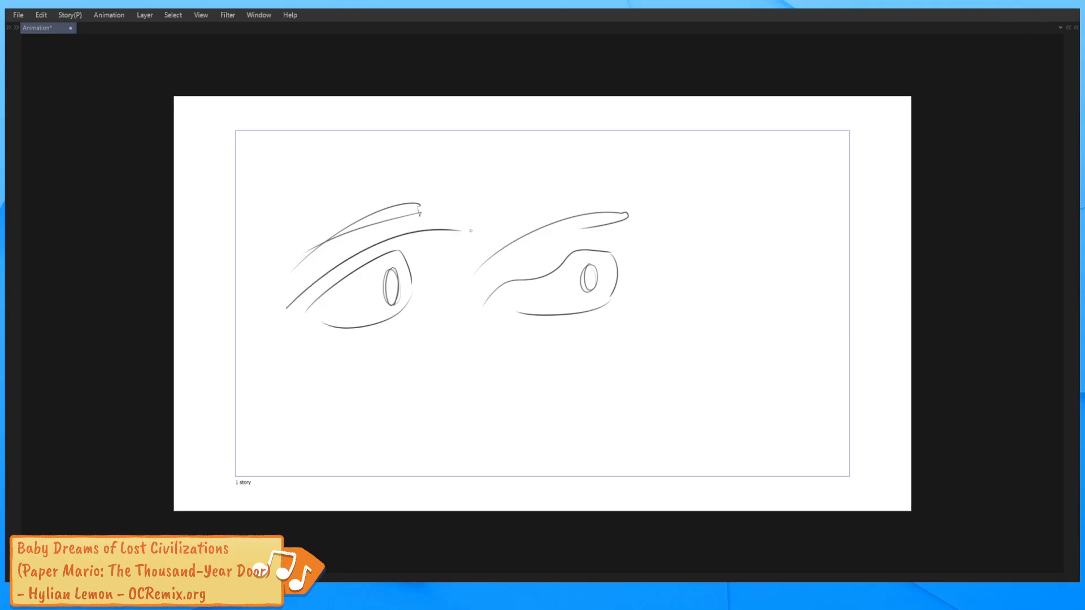
{"action": "key", "text": "ctrl+z"}
{"action": "left_click", "coordinate": [1045, 5]}
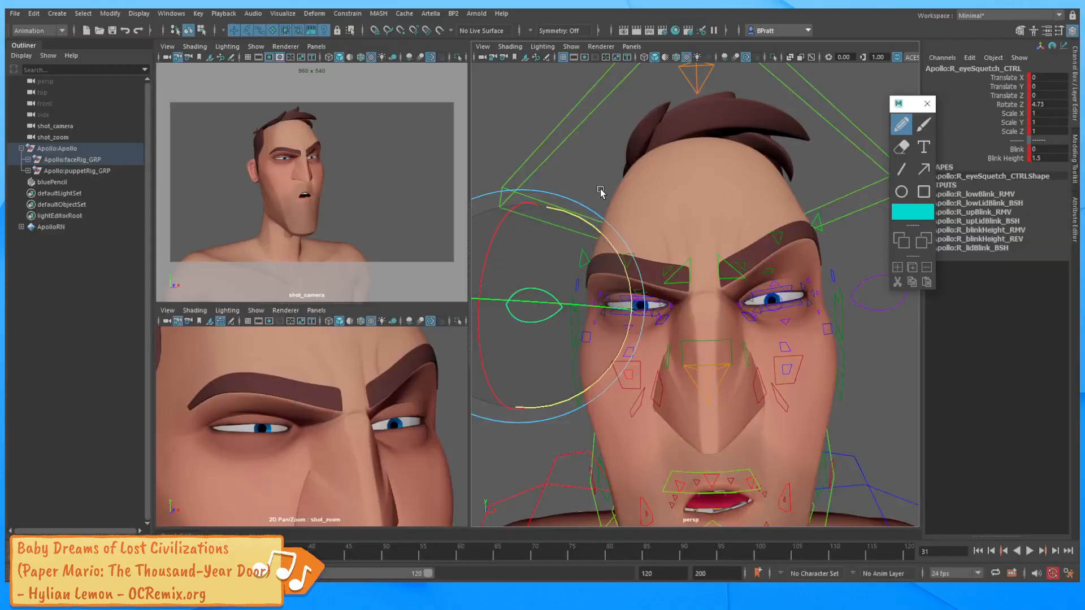
Try rotating both eyeSquetch controls together to about -22.38 in Rotate Z, and undo the rotation.
{"action": "left_click", "coordinate": [842, 302]}
{"action": "left_click", "coordinate": [532, 318], "text": "shift"}
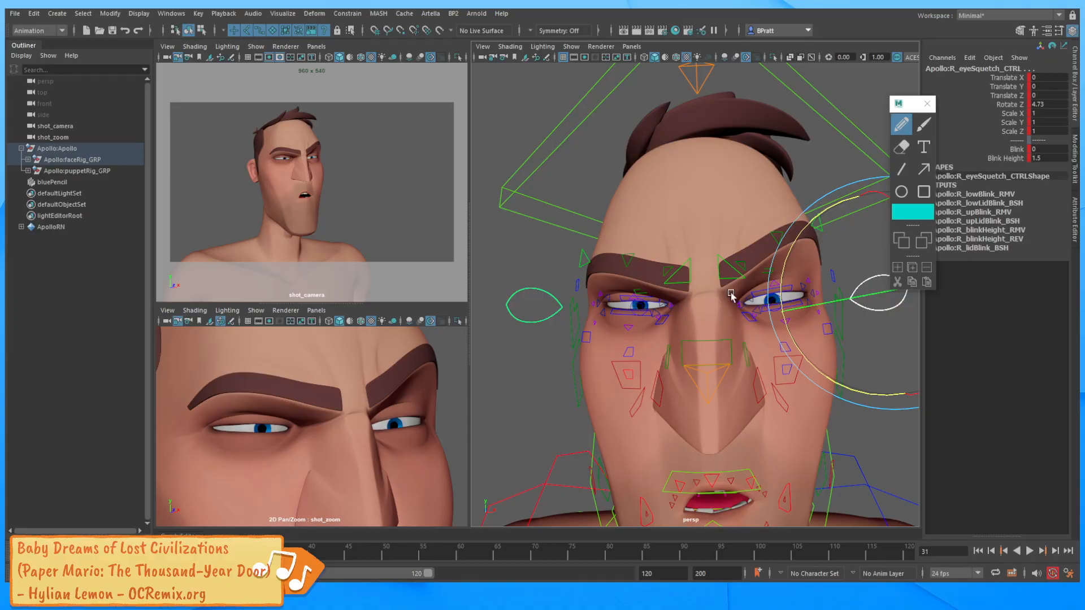
{"action": "left_click_drag", "start_coordinate": [783, 321], "coordinate": [804, 253]}
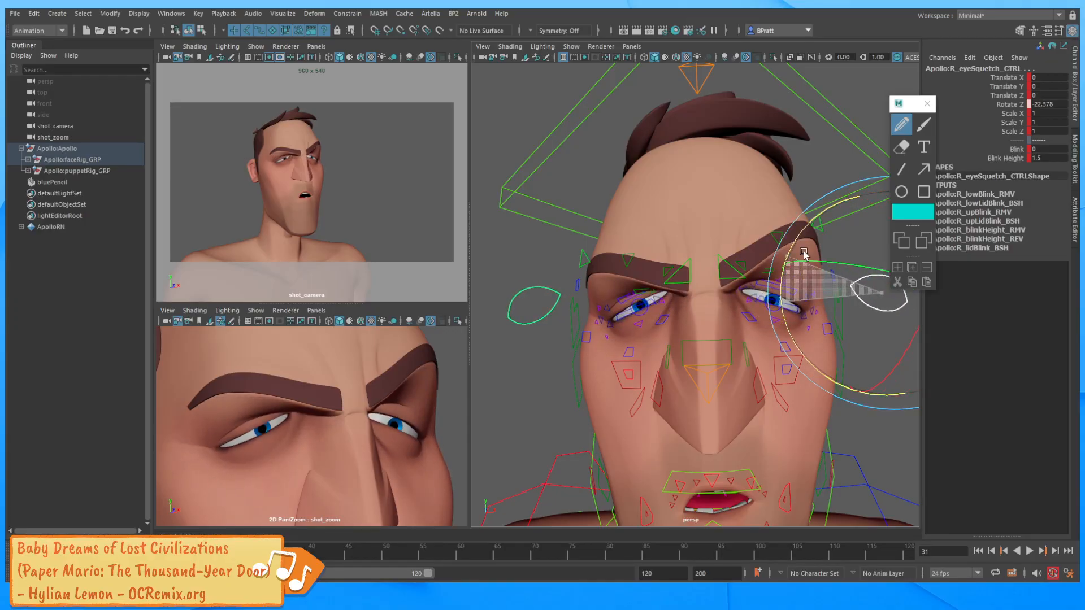
{"action": "key", "text": "ctrl+z"}
{"action": "key", "text": "ctrl+z"}
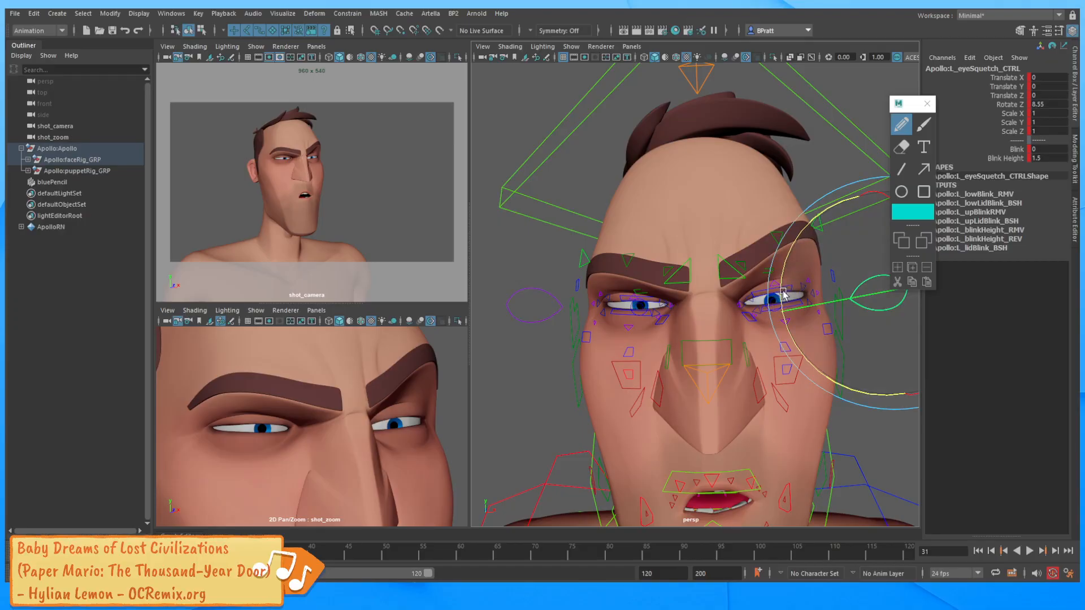
Reset Rotate Z to 0 on the left and right eyeSquetch controls.
{"action": "left_click_drag", "start_coordinate": [780, 287], "coordinate": [821, 262]}
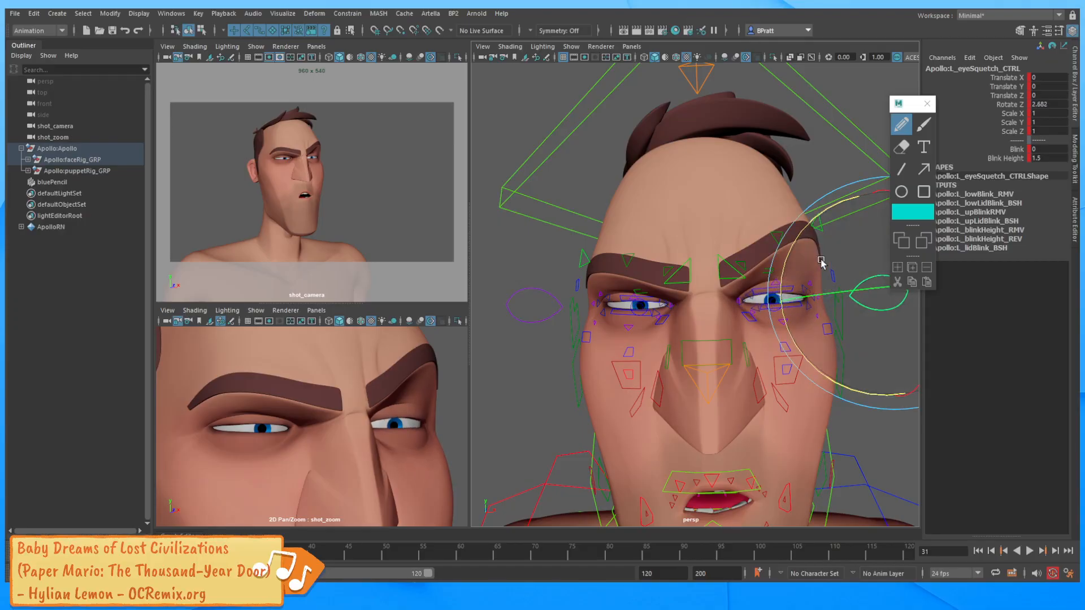
{"action": "left_click", "coordinate": [1044, 104]}
{"action": "type", "text": "0"}
{"action": "key", "text": "Return"}
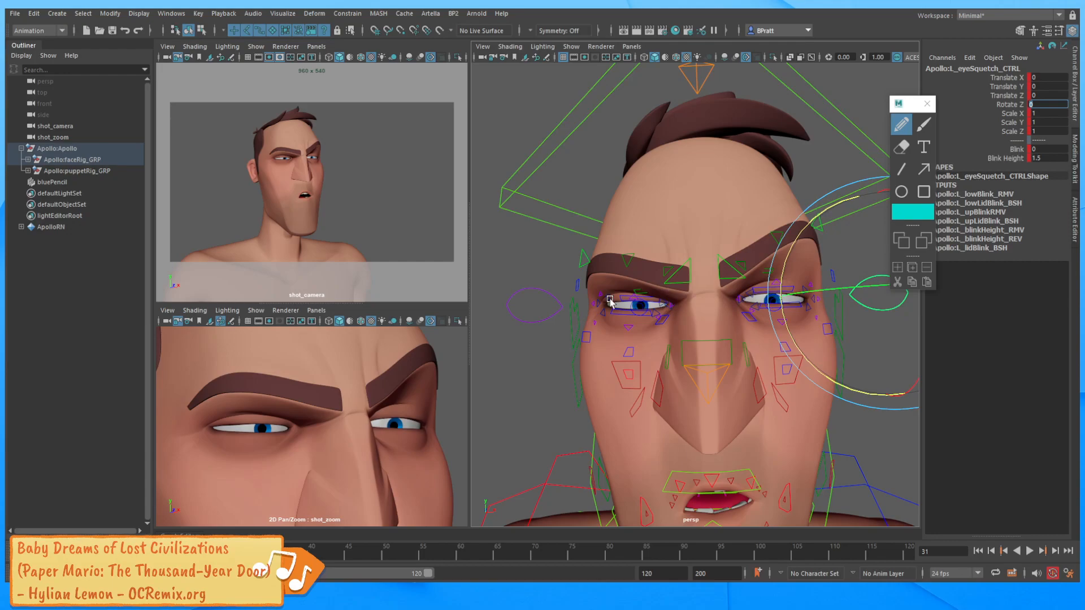
{"action": "left_click", "coordinate": [562, 304]}
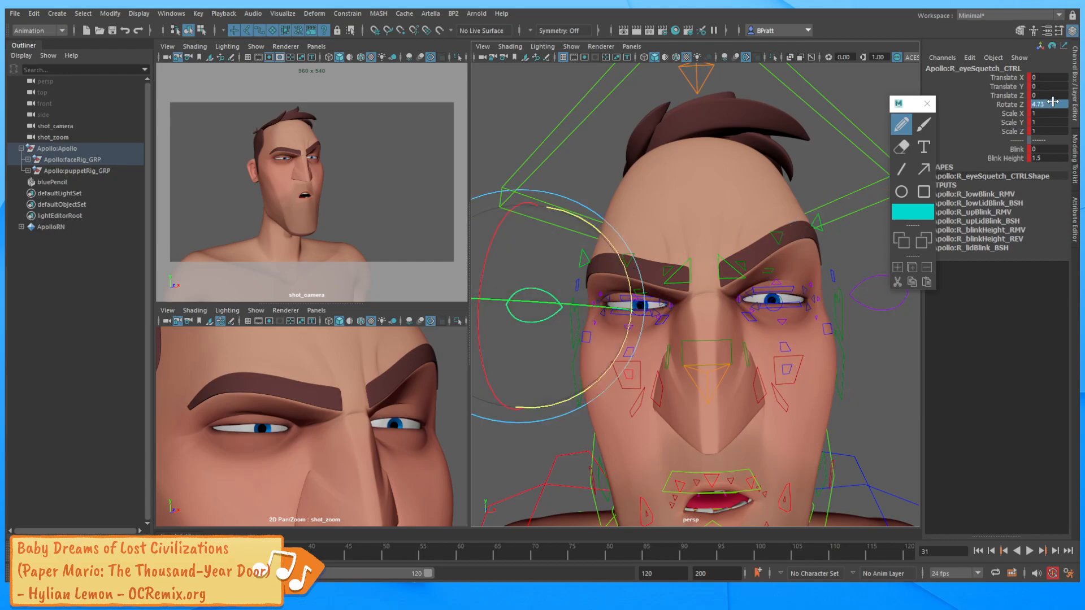
Select both eyeSquetch controls and rotate them together to about 4.717 in Rotate Z.
{"action": "left_click", "coordinate": [872, 303]}
{"action": "left_click", "coordinate": [533, 318]}
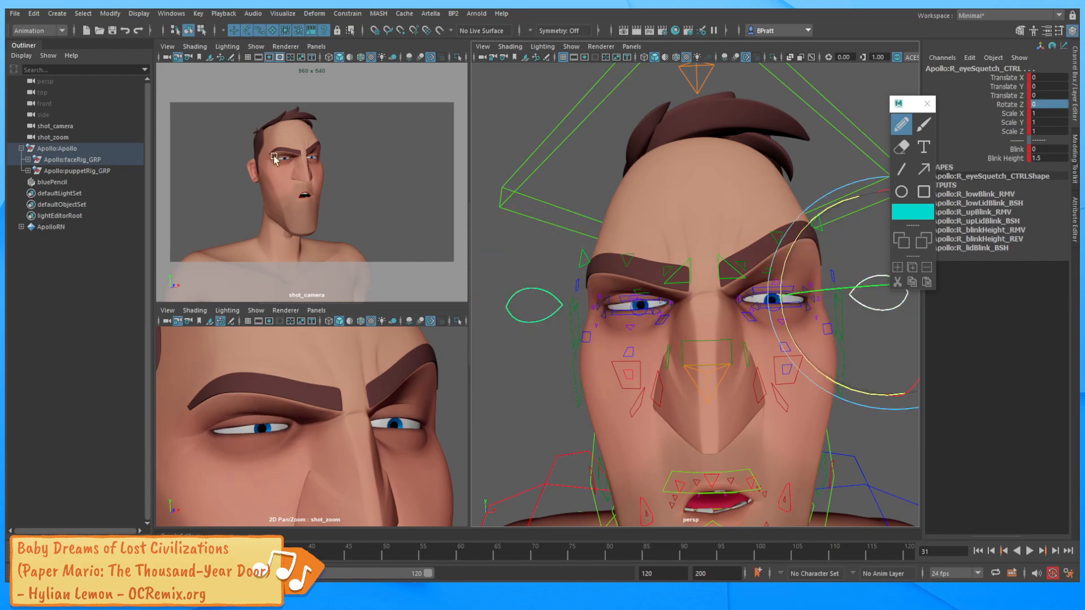
{"action": "middle_click_drag", "start_coordinate": [752, 242], "coordinate": [781, 284]}
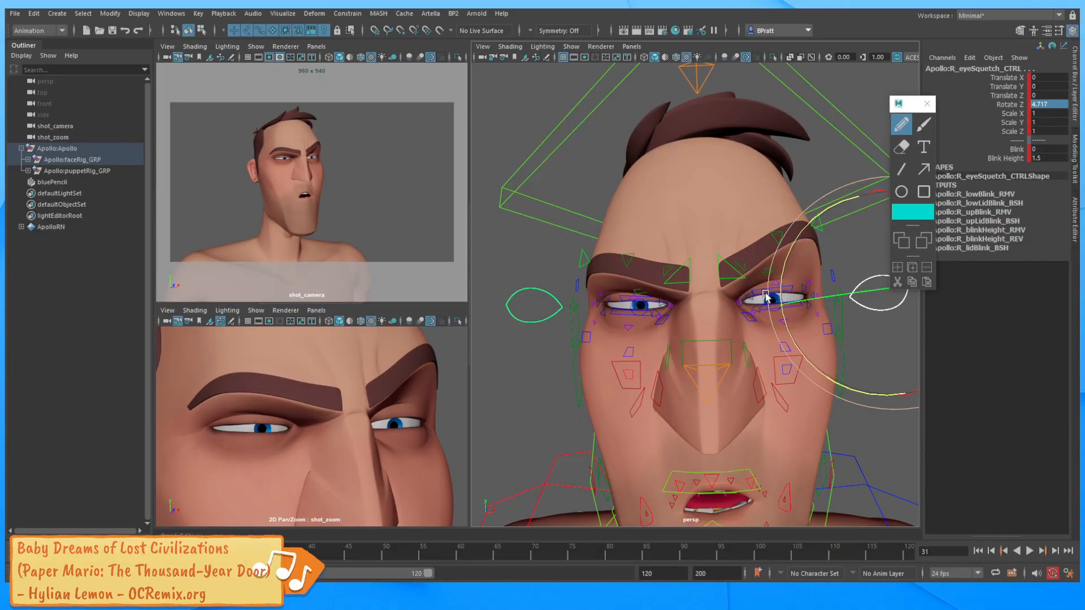
Examine the left eye's lid shape and surrounding creases from several close-up angles.
{"action": "middle_click_drag", "start_coordinate": [746, 275], "coordinate": [694, 275], "text": "alt"}
{"action": "right_click_drag", "start_coordinate": [694, 275], "coordinate": [852, 280], "text": "alt"}
{"action": "left_click_drag", "start_coordinate": [768, 308], "coordinate": [627, 316], "text": "alt"}
{"action": "right_click_drag", "start_coordinate": [627, 316], "coordinate": [758, 304], "text": "alt"}
{"action": "left_click_drag", "start_coordinate": [758, 304], "coordinate": [754, 376], "text": "alt"}
{"action": "left_click", "coordinate": [756, 375]}
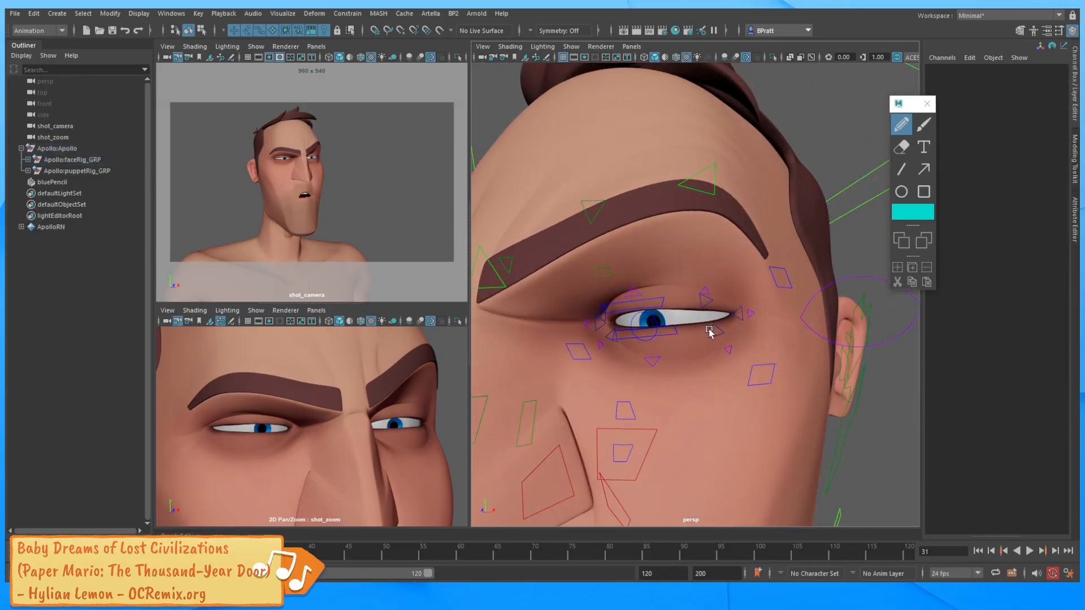
{"action": "left_click_drag", "start_coordinate": [709, 331], "coordinate": [732, 332], "text": "alt"}
{"action": "middle_click_drag", "start_coordinate": [695, 271], "coordinate": [763, 276], "text": "alt"}
{"action": "right_click_drag", "start_coordinate": [763, 275], "coordinate": [785, 308], "text": "alt"}
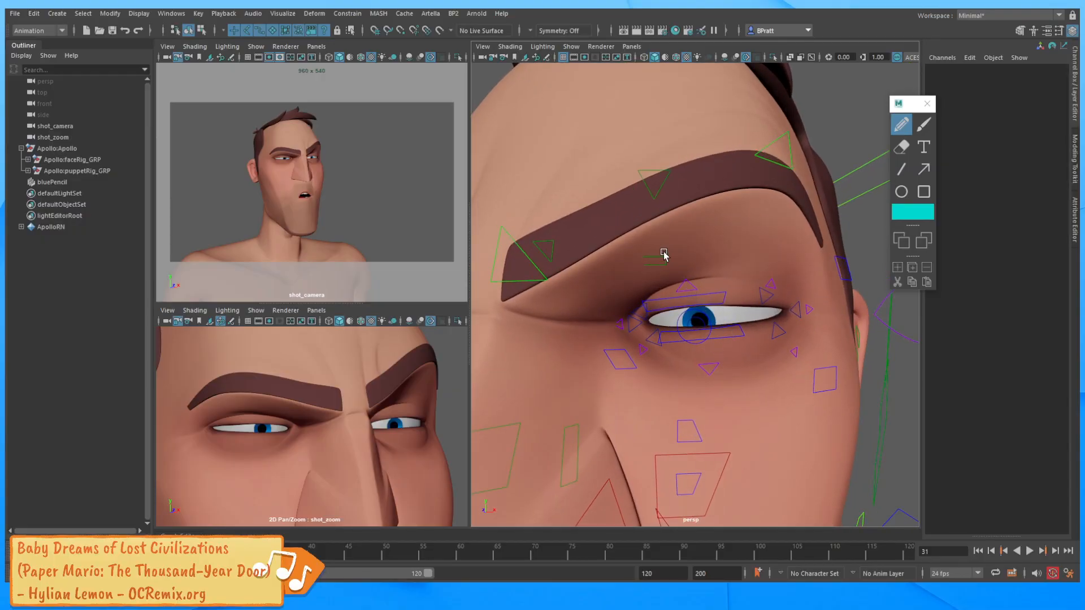
{"action": "left_click_drag", "start_coordinate": [676, 274], "coordinate": [748, 248], "text": "alt"}
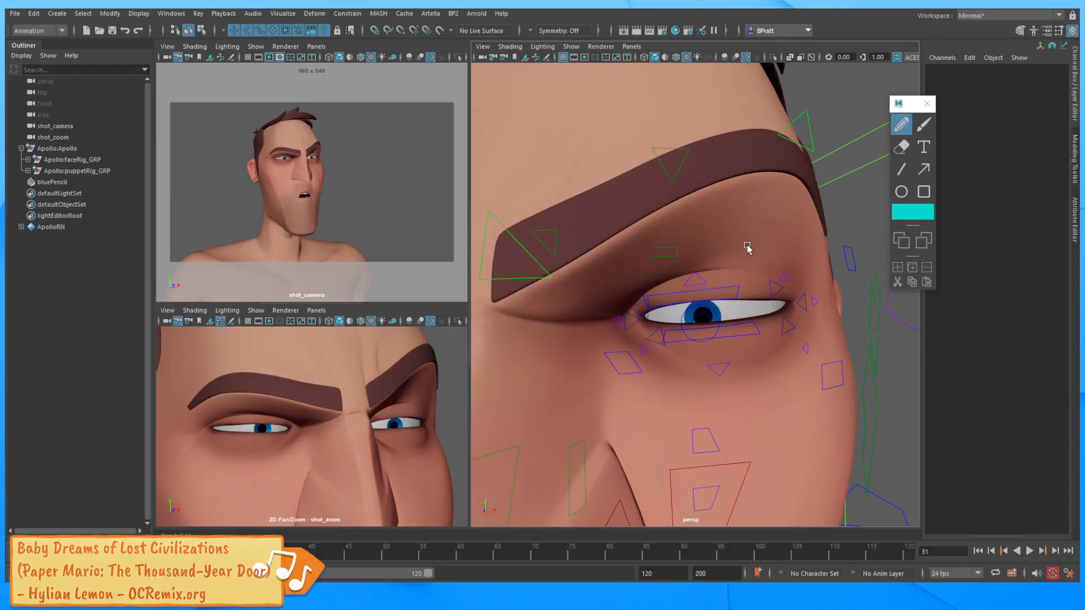
{"action": "left_click_drag", "start_coordinate": [808, 295], "coordinate": [770, 339], "text": "alt"}
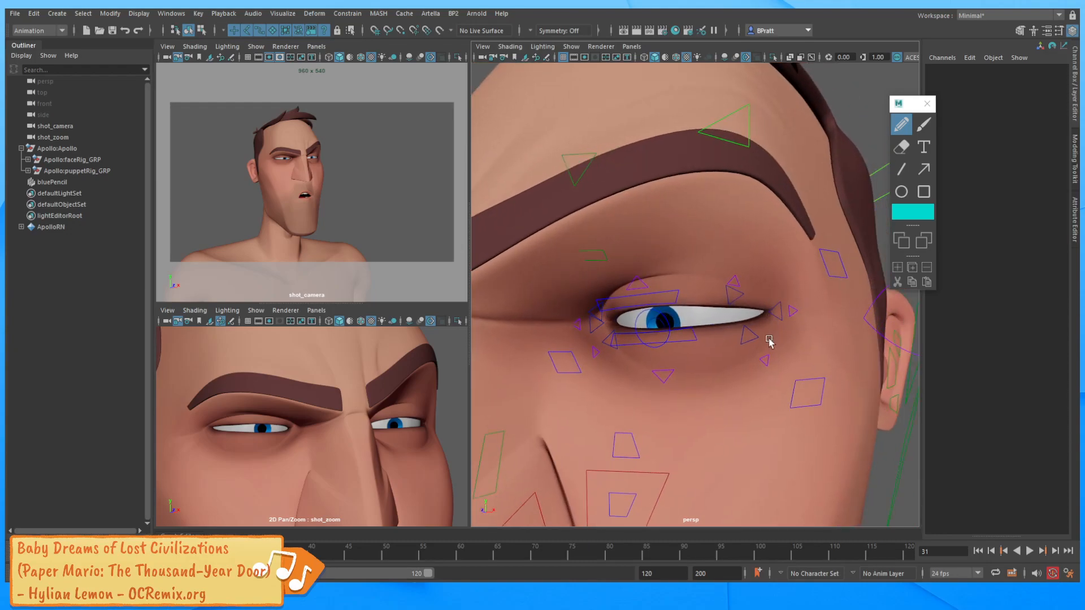
Raise the L_lowCrease2 control below the character's left eye to about 0.284 in Translate Y.
{"action": "left_click", "coordinate": [762, 356]}
{"action": "key", "text": "w"}
{"action": "left_click", "coordinate": [667, 344]}
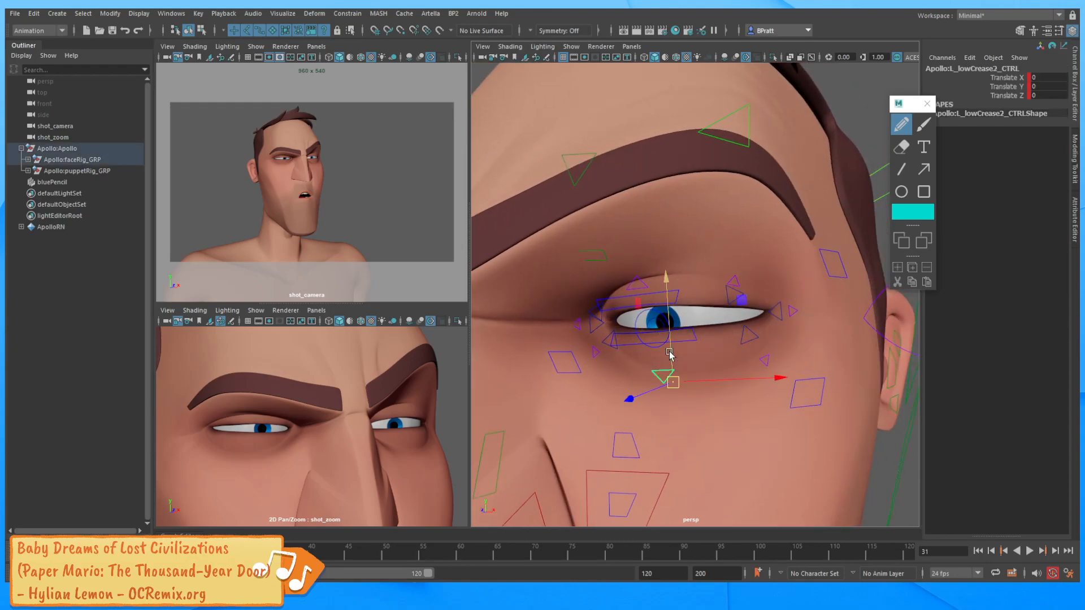
{"action": "left_click_drag", "start_coordinate": [668, 344], "coordinate": [666, 321]}
{"action": "key", "text": "e"}
{"action": "key", "text": "w"}
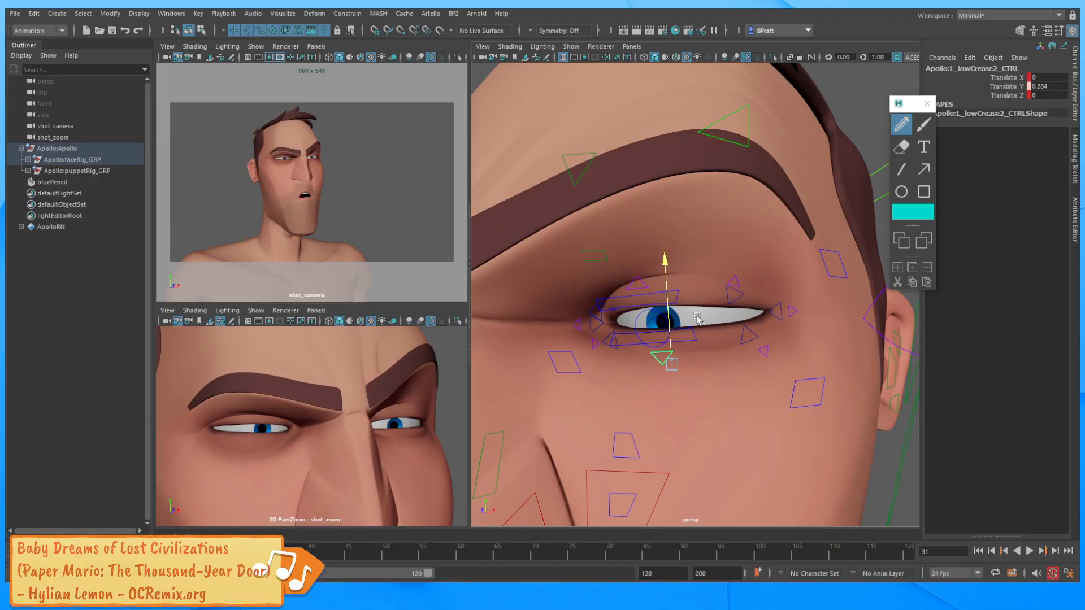
Adjust Translate Y on the left lower-lid crease controls to about -0.037 for L_lowCrease3 and 0.038 for L_lowCrease1.
{"action": "left_click", "coordinate": [766, 349]}
{"action": "left_click_drag", "start_coordinate": [743, 324], "coordinate": [742, 319]}
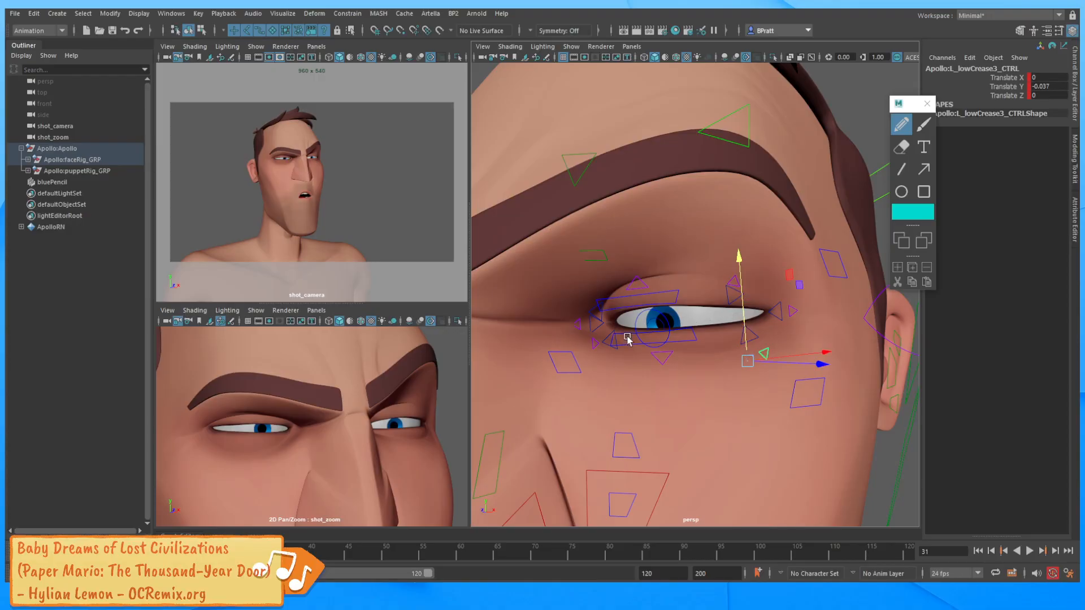
{"action": "left_click", "coordinate": [598, 345]}
{"action": "left_click_drag", "start_coordinate": [616, 315], "coordinate": [616, 313]}
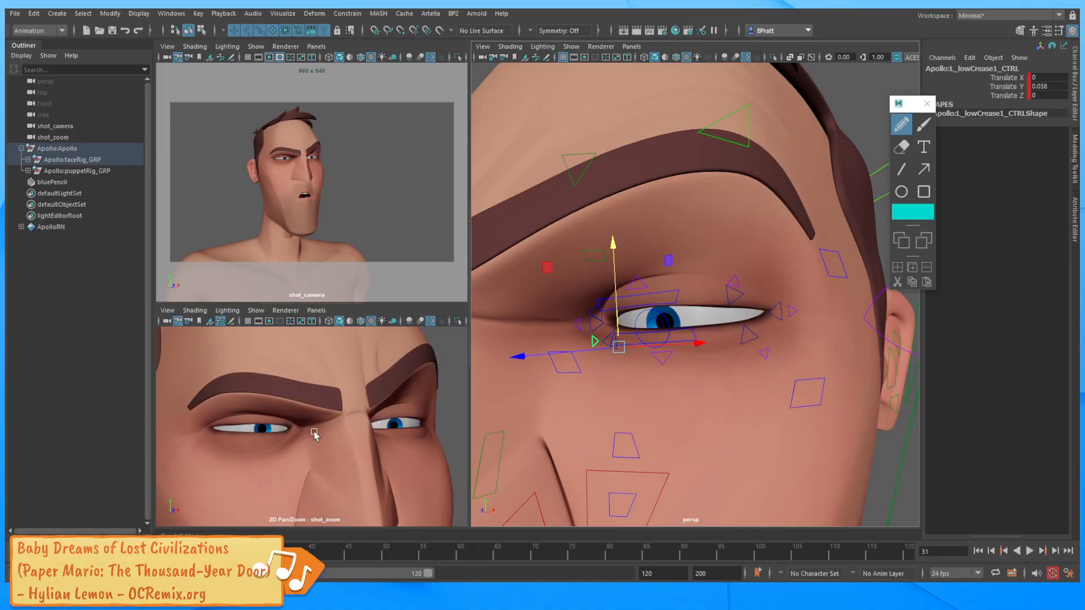
Raise R_lowCrease2 to about 0.28 in Translate Y and bring L_lowCrease2 to about 0.128.
{"action": "left_click_drag", "start_coordinate": [669, 334], "coordinate": [763, 326], "text": "alt"}
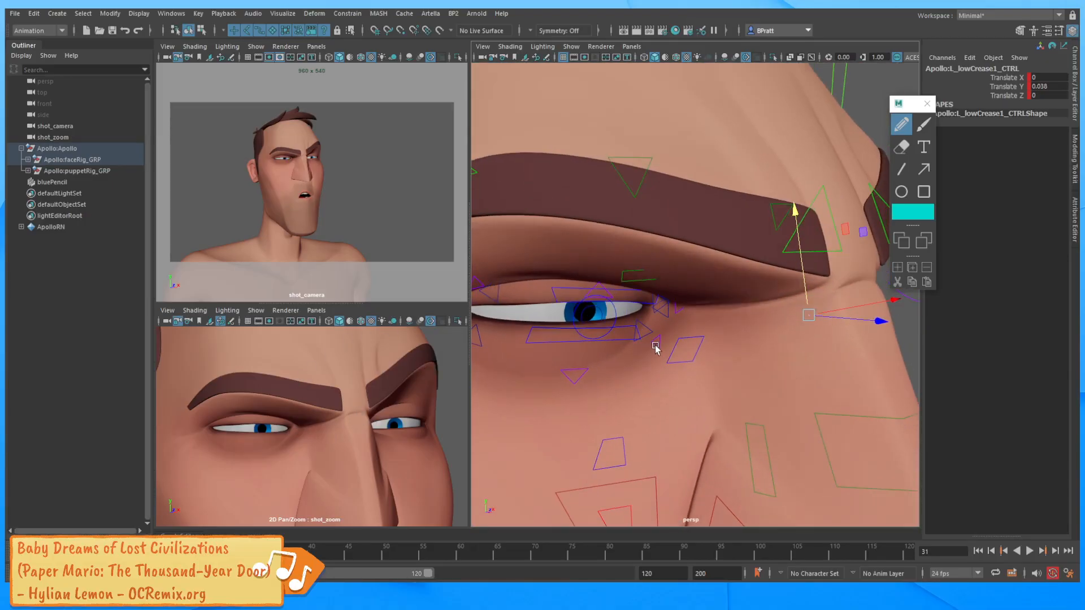
{"action": "left_click", "coordinate": [570, 371]}
{"action": "left_click_drag", "start_coordinate": [571, 367], "coordinate": [572, 320]}
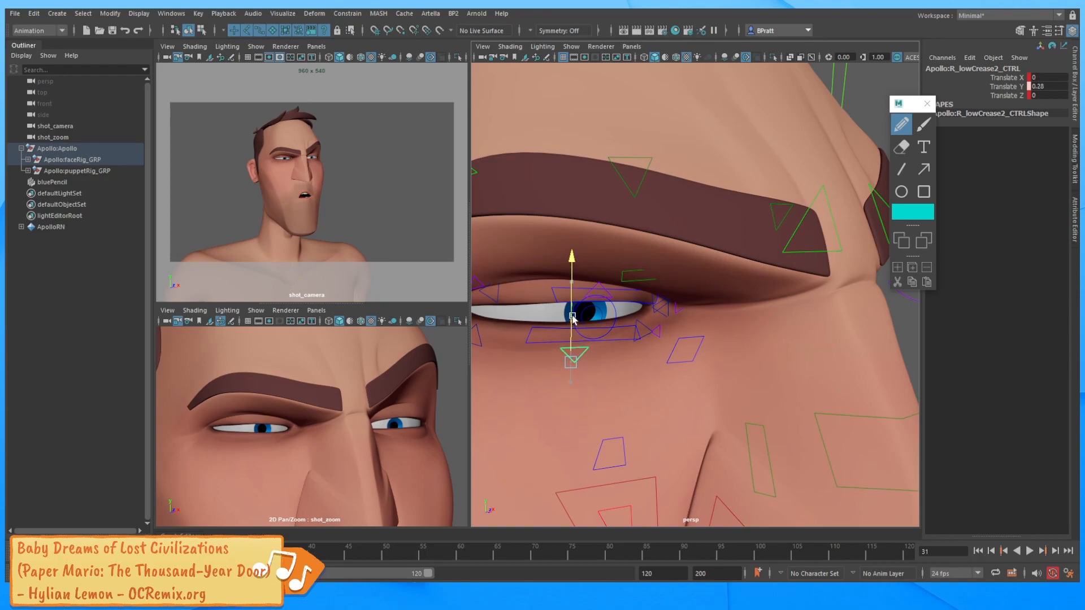
{"action": "right_click_drag", "start_coordinate": [796, 321], "coordinate": [761, 327], "text": "alt"}
{"action": "mouse_move", "coordinate": [760, 327]}
{"action": "left_mouse_down", "text": "alt"}
{"action": "mouse_move", "coordinate": [764, 289]}
{"action": "mouse_move", "coordinate": [764, 317]}
{"action": "left_mouse_up", "text": "alt"}
{"action": "left_click", "coordinate": [772, 310]}
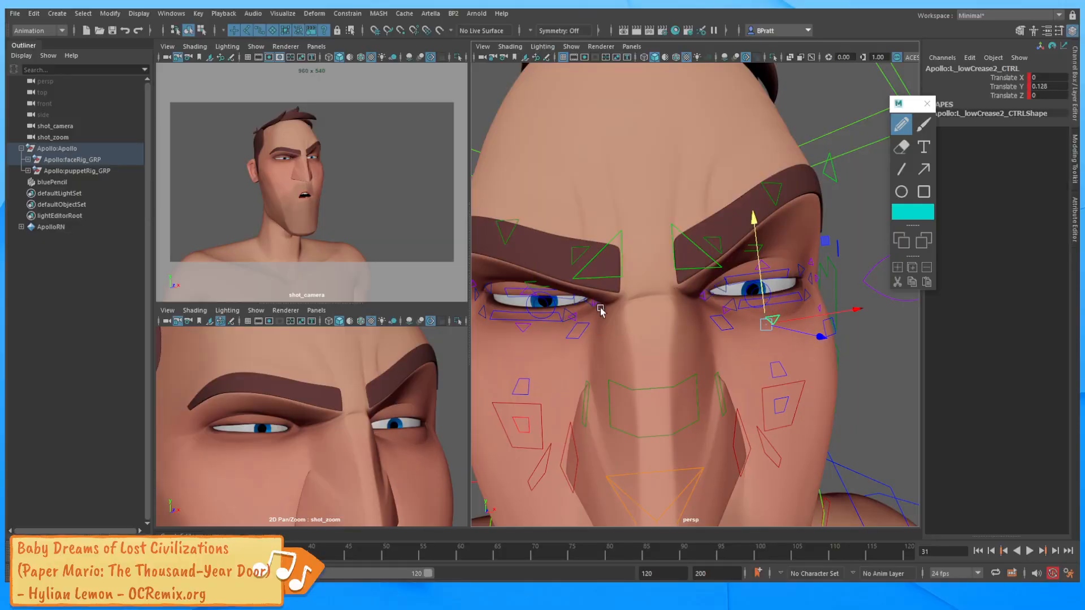
Check the outer crease control under the right eye and raise R_lowCrease1 to about 0.153 in Translate Y.
{"action": "right_click_drag", "start_coordinate": [598, 308], "coordinate": [705, 314], "text": "alt"}
{"action": "left_click", "coordinate": [558, 324]}
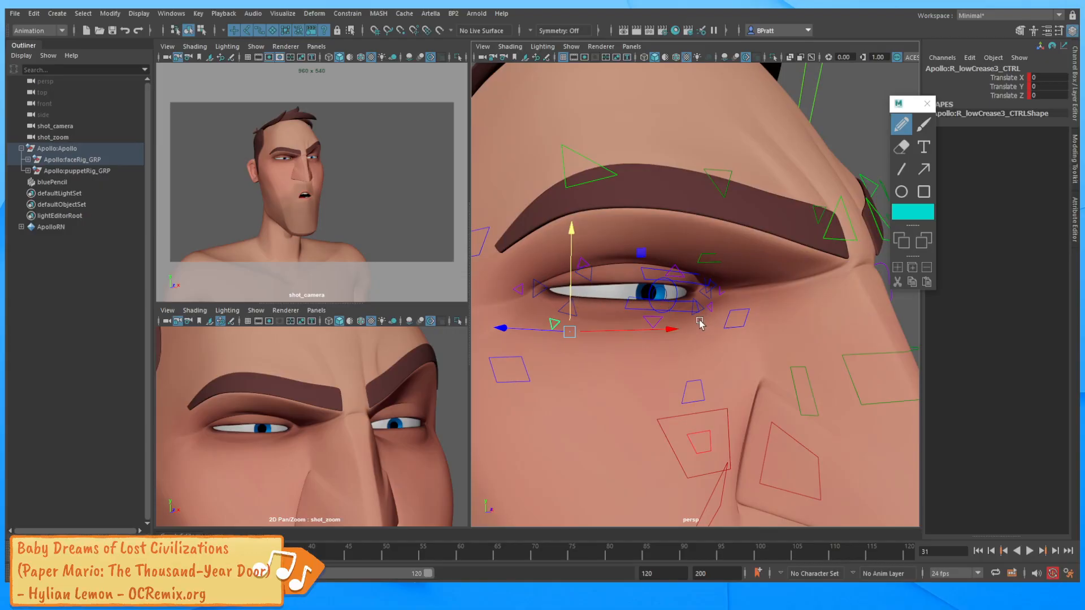
{"action": "scroll", "coordinate": [684, 310], "scroll_direction": "up", "scroll_amount": 2}
{"action": "left_click", "coordinate": [682, 308]}
{"action": "left_click_drag", "start_coordinate": [665, 289], "coordinate": [670, 282]}
{"action": "left_click_drag", "start_coordinate": [729, 225], "coordinate": [687, 225], "text": "alt"}
Sketch guide lines radiating from the nose bridge across the brows, eyes, forehead and cheeks in the shot_zoom view, and clear them.
{"action": "left_click", "coordinate": [900, 126]}
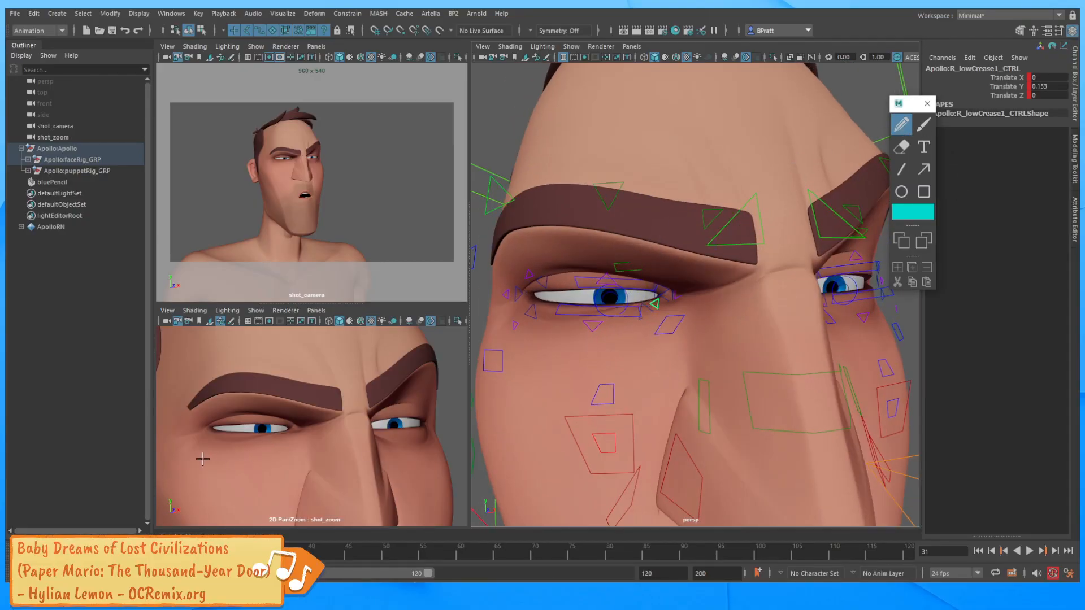
{"action": "left_click_drag", "start_coordinate": [203, 458], "coordinate": [351, 415]}
{"action": "mouse_move", "coordinate": [210, 395]}
{"action": "left_mouse_down"}
{"action": "mouse_move", "coordinate": [355, 416]}
{"action": "mouse_move", "coordinate": [459, 346]}
{"action": "left_mouse_up"}
{"action": "left_click_drag", "start_coordinate": [370, 425], "coordinate": [491, 470]}
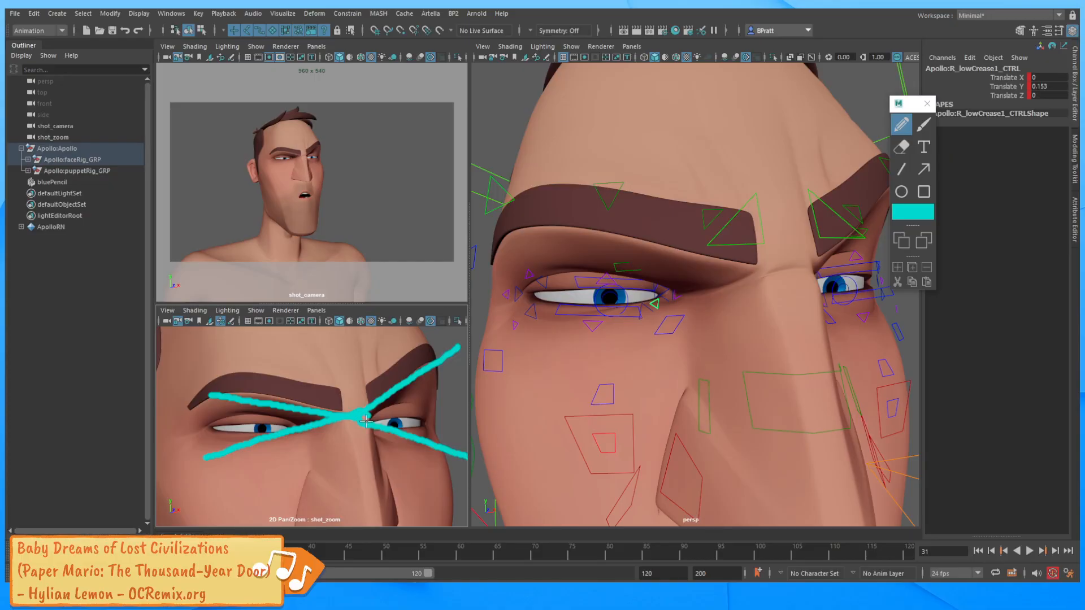
{"action": "left_click_drag", "start_coordinate": [378, 346], "coordinate": [359, 412]}
{"action": "left_click_drag", "start_coordinate": [305, 332], "coordinate": [354, 415]}
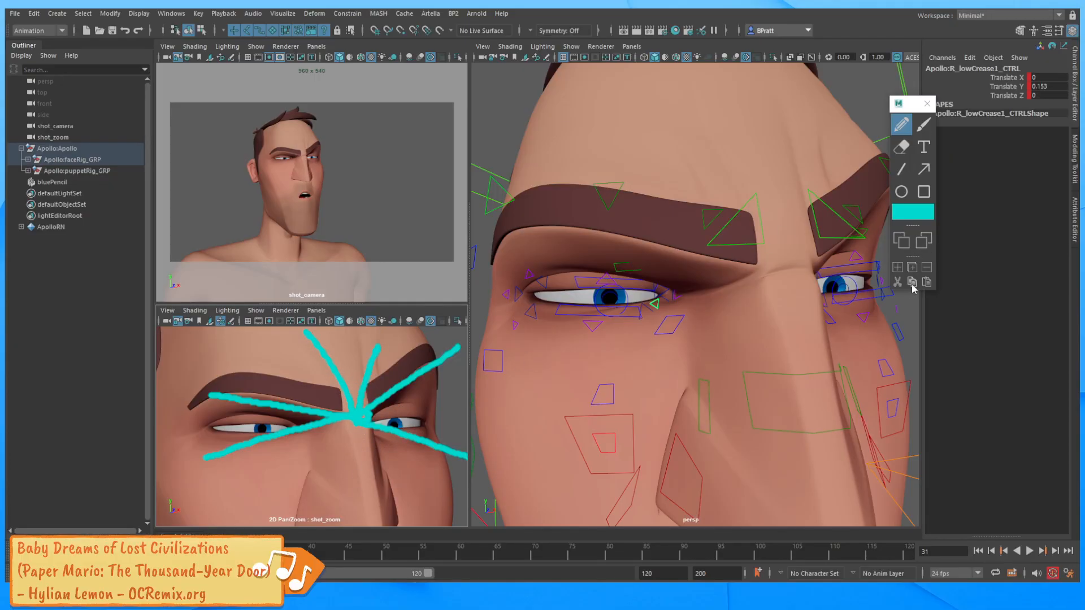
{"action": "left_click_drag", "start_coordinate": [353, 417], "coordinate": [283, 525]}
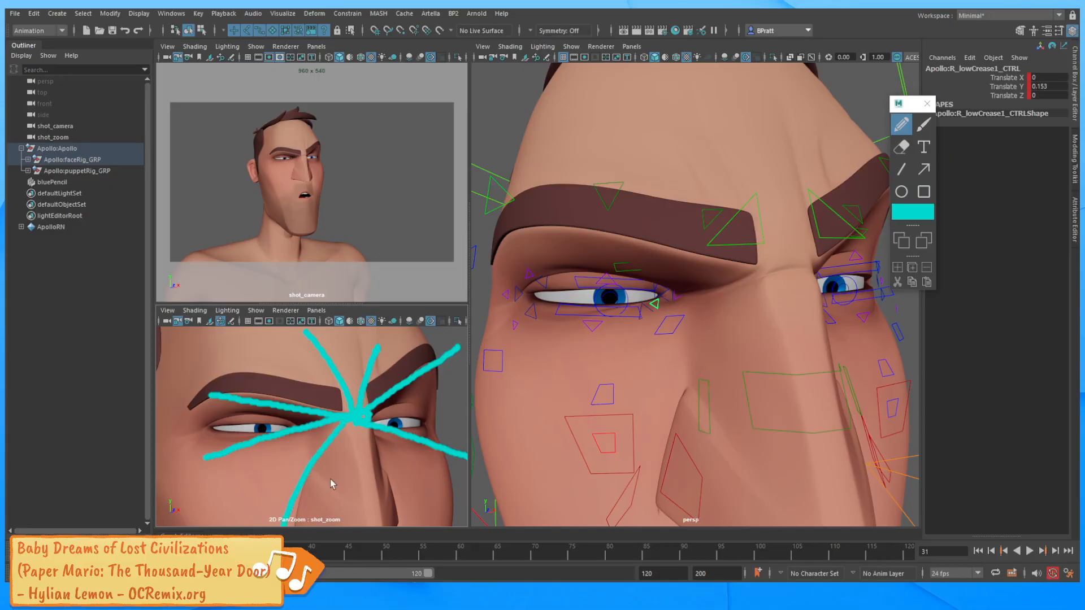
{"action": "left_click_drag", "start_coordinate": [373, 427], "coordinate": [394, 523]}
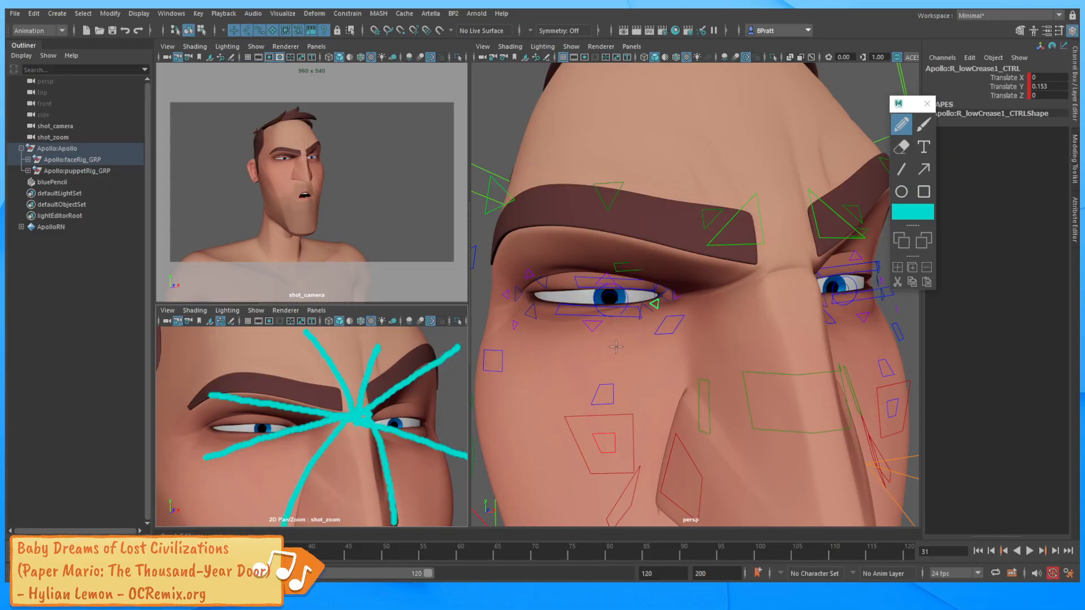
{"action": "left_click", "coordinate": [927, 270]}
Select the R_browIn and R_browOut controls and lower them together slightly.
{"action": "key", "text": "w"}
{"action": "scroll", "coordinate": [773, 271], "scroll_direction": "down", "scroll_amount": 2}
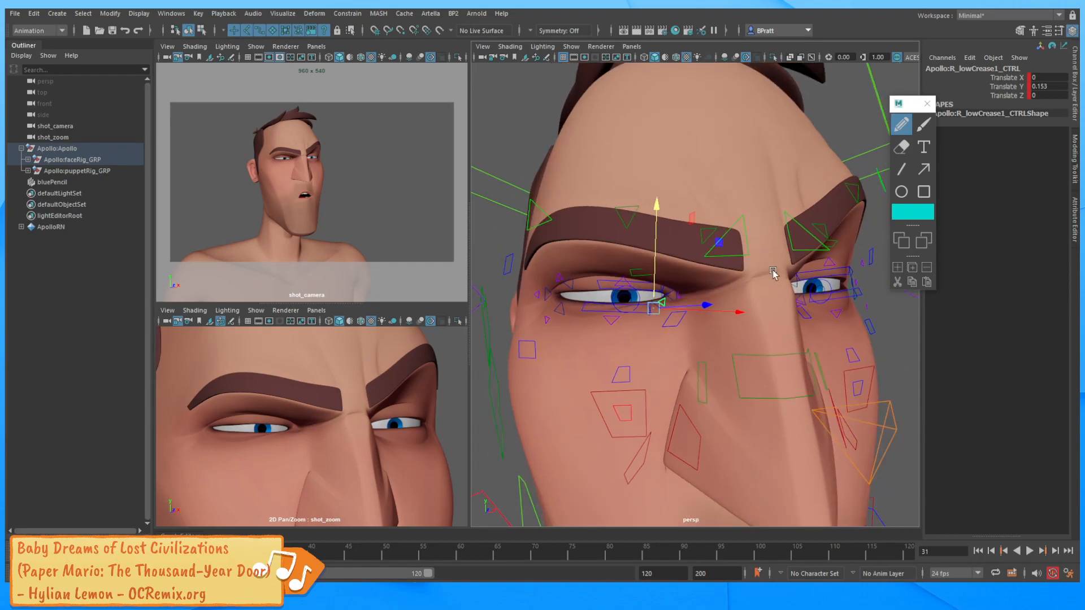
{"action": "left_click_drag", "start_coordinate": [773, 271], "coordinate": [688, 262], "text": "alt"}
{"action": "right_click_drag", "start_coordinate": [686, 261], "coordinate": [719, 283], "text": "alt"}
{"action": "left_click_drag", "start_coordinate": [719, 283], "coordinate": [757, 282], "text": "alt"}
{"action": "left_click_drag", "start_coordinate": [620, 208], "coordinate": [683, 218], "text": "alt"}
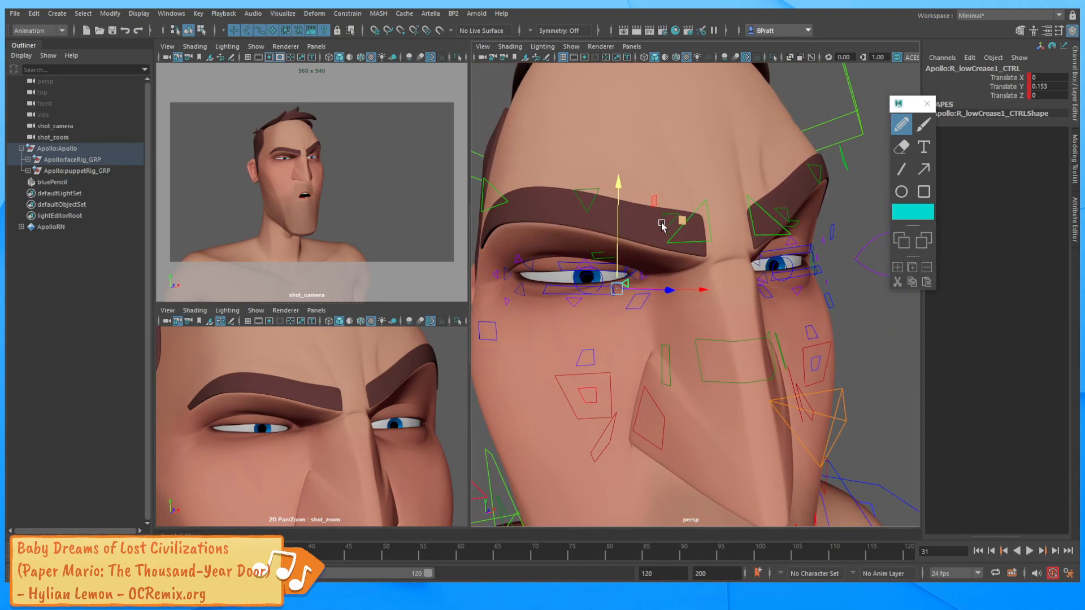
{"action": "left_click", "coordinate": [684, 221]}
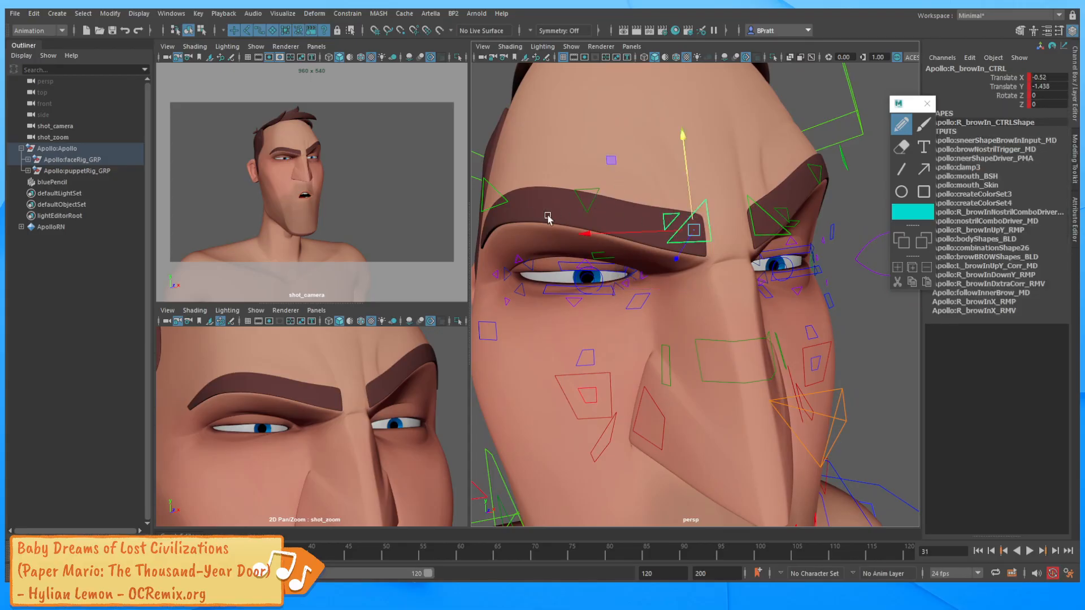
{"action": "left_click", "coordinate": [504, 199]}
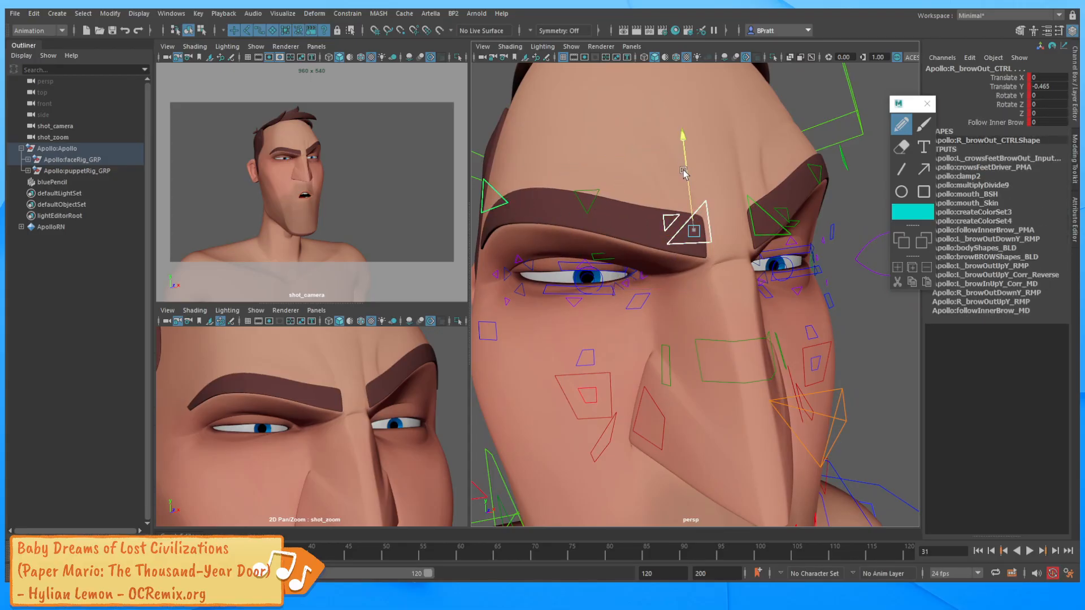
{"action": "left_click_drag", "start_coordinate": [683, 171], "coordinate": [684, 173]}
Shift the R_browMid control slightly toward the nose to reshape the right eyebrow's arch.
{"action": "left_click", "coordinate": [597, 221]}
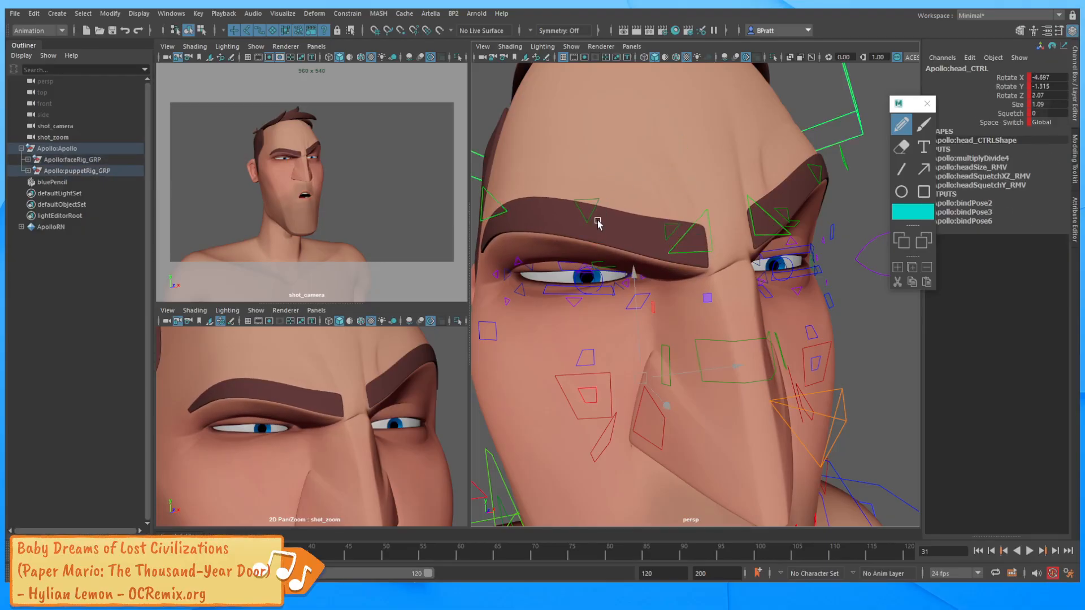
{"action": "left_click_drag", "start_coordinate": [597, 221], "coordinate": [620, 250], "text": "alt"}
{"action": "left_click", "coordinate": [648, 198]}
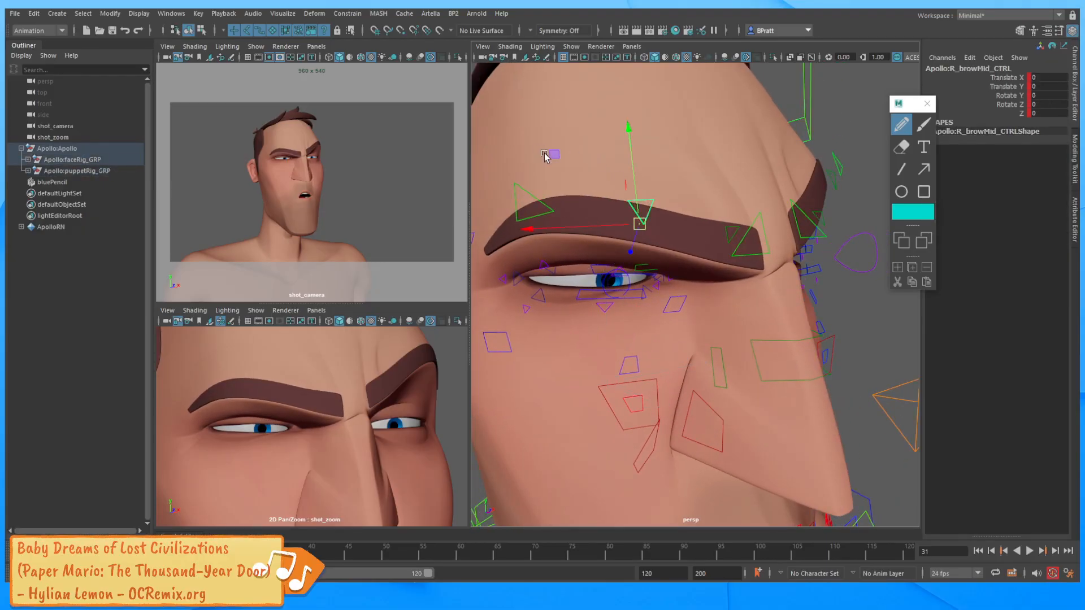
{"action": "mouse_move", "coordinate": [552, 154]}
{"action": "left_mouse_down"}
{"action": "mouse_move", "coordinate": [515, 156]}
{"action": "mouse_move", "coordinate": [577, 168]}
{"action": "mouse_move", "coordinate": [573, 154]}
{"action": "left_mouse_up"}
Move L_browMid to about -0.022 in Translate X and -0.31 in Translate Y, and nudge L_browIn slightly.
{"action": "left_click_drag", "start_coordinate": [757, 212], "coordinate": [672, 240], "text": "alt"}
{"action": "left_click", "coordinate": [701, 177]}
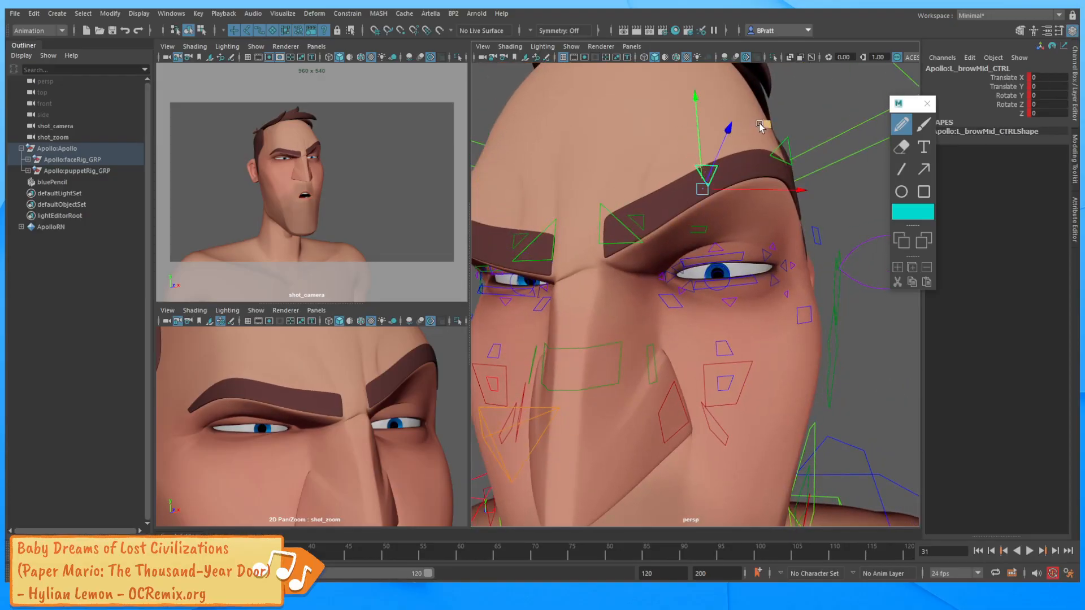
{"action": "middle_click_drag", "start_coordinate": [744, 164], "coordinate": [755, 141]}
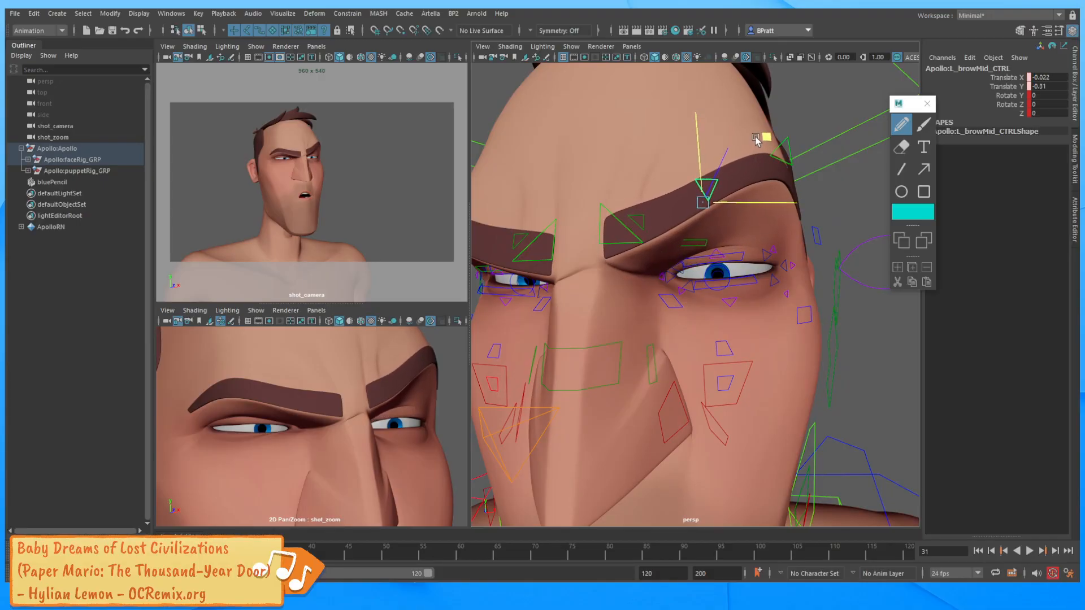
{"action": "left_click", "coordinate": [638, 225]}
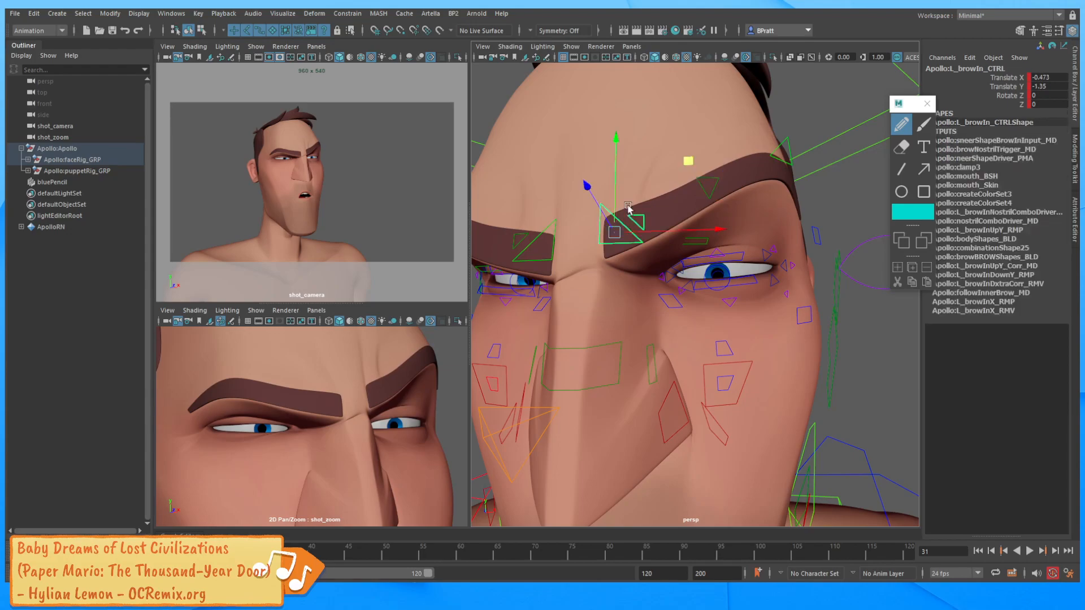
{"action": "middle_click_drag", "start_coordinate": [685, 168], "coordinate": [683, 167]}
Try tilting head_CTRL forward to about 7.787 in Rotate X, and undo the rotation.
{"action": "right_click_drag", "start_coordinate": [683, 168], "coordinate": [649, 200], "text": "alt"}
{"action": "left_click_drag", "start_coordinate": [649, 200], "coordinate": [719, 212], "text": "alt"}
{"action": "right_click_drag", "start_coordinate": [719, 213], "coordinate": [698, 203], "text": "alt"}
{"action": "left_click", "coordinate": [744, 184]}
{"action": "key", "text": "e"}
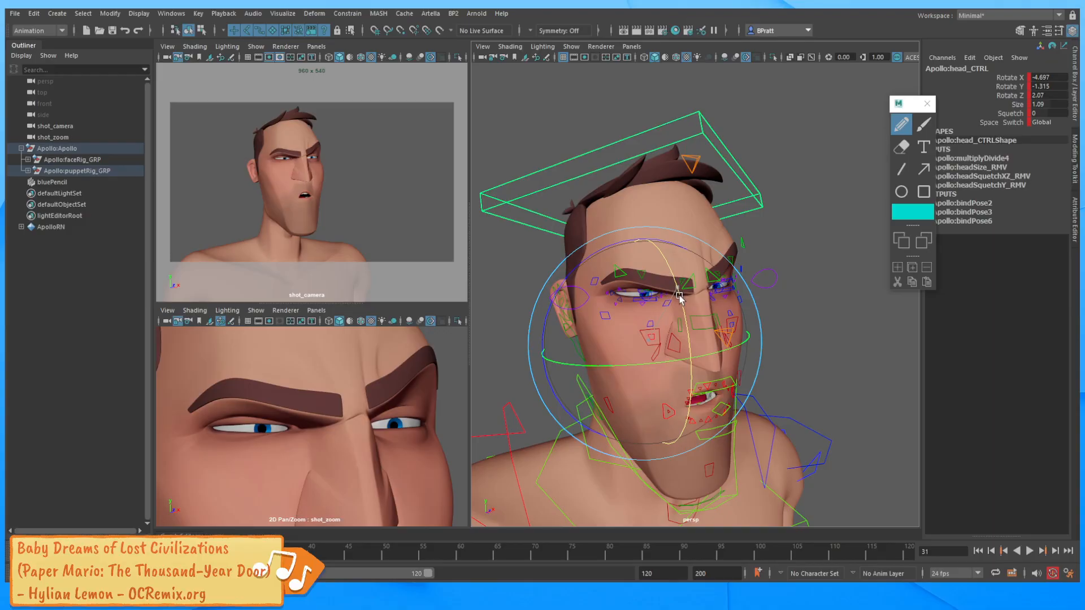
{"action": "left_click_drag", "start_coordinate": [680, 297], "coordinate": [678, 319]}
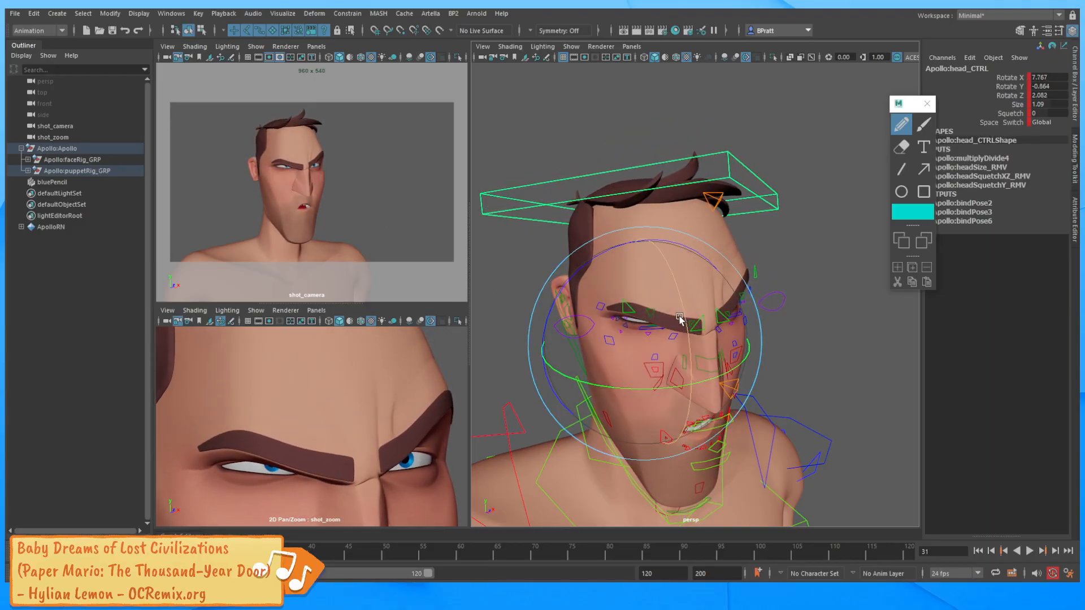
{"action": "key", "text": "ctrl+z"}
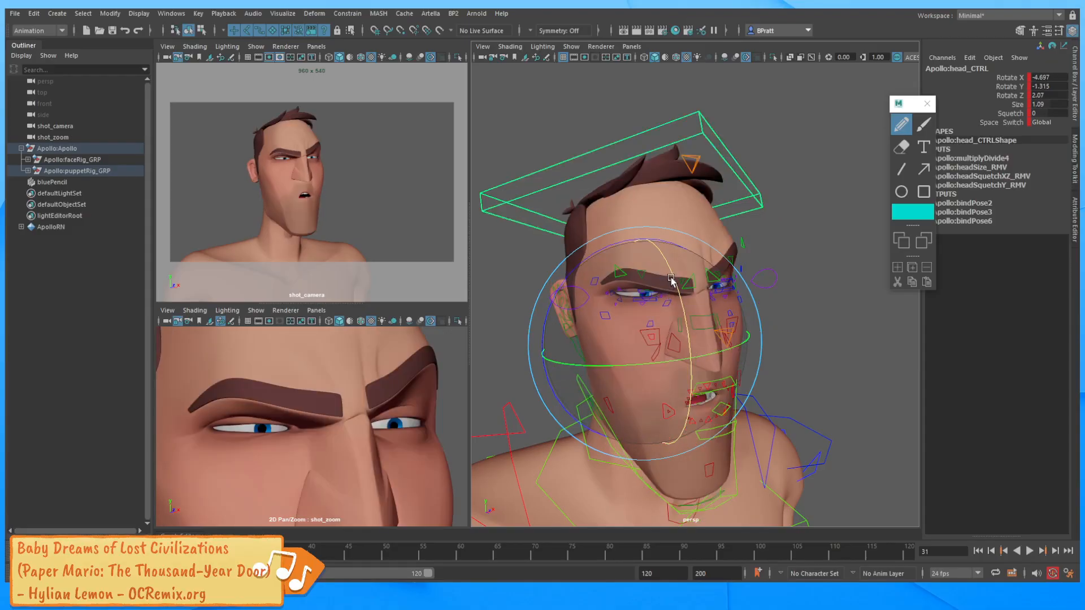
Rotate head_CTRL to about -4.687 in X, -3.222 in Y and -4.499 in Z, scrubbing the timeline to check the pose.
{"action": "left_click_drag", "start_coordinate": [680, 292], "coordinate": [680, 293]}
{"action": "mouse_move", "coordinate": [571, 405]}
{"action": "left_mouse_down"}
{"action": "mouse_move", "coordinate": [577, 418]}
{"action": "mouse_move", "coordinate": [561, 396]}
{"action": "mouse_move", "coordinate": [570, 415]}
{"action": "mouse_move", "coordinate": [552, 401]}
{"action": "left_mouse_up"}
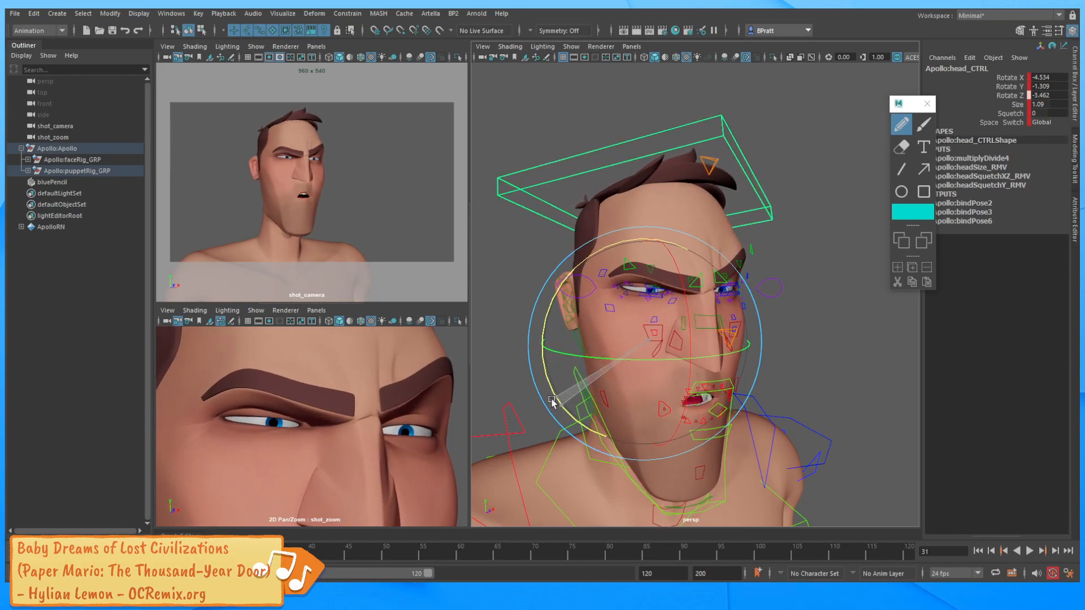
{"action": "left_click_drag", "start_coordinate": [552, 400], "coordinate": [556, 403]}
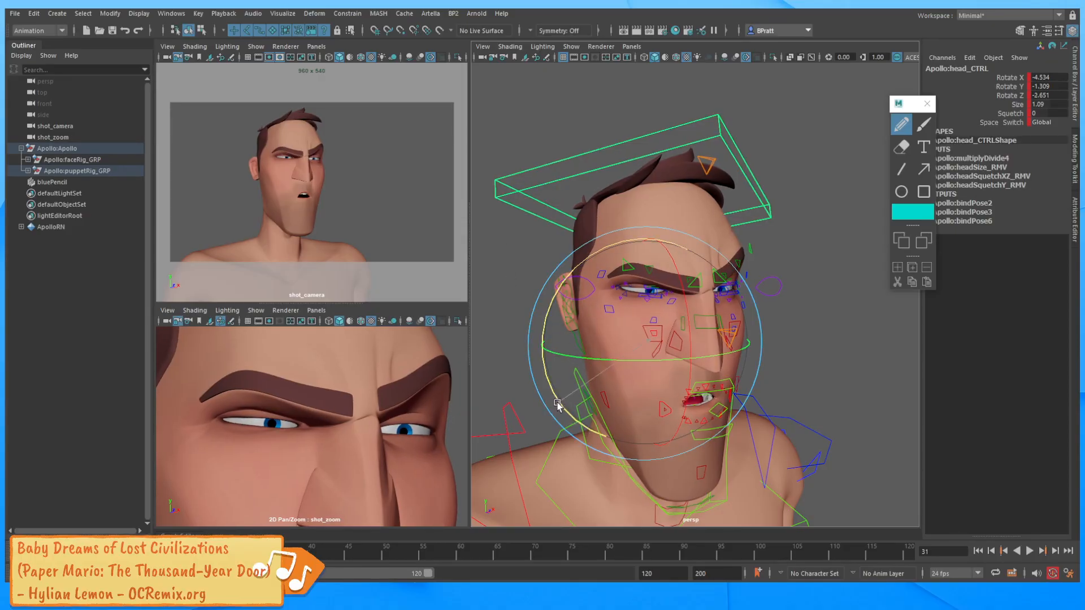
{"action": "left_click_drag", "start_coordinate": [557, 405], "coordinate": [554, 402]}
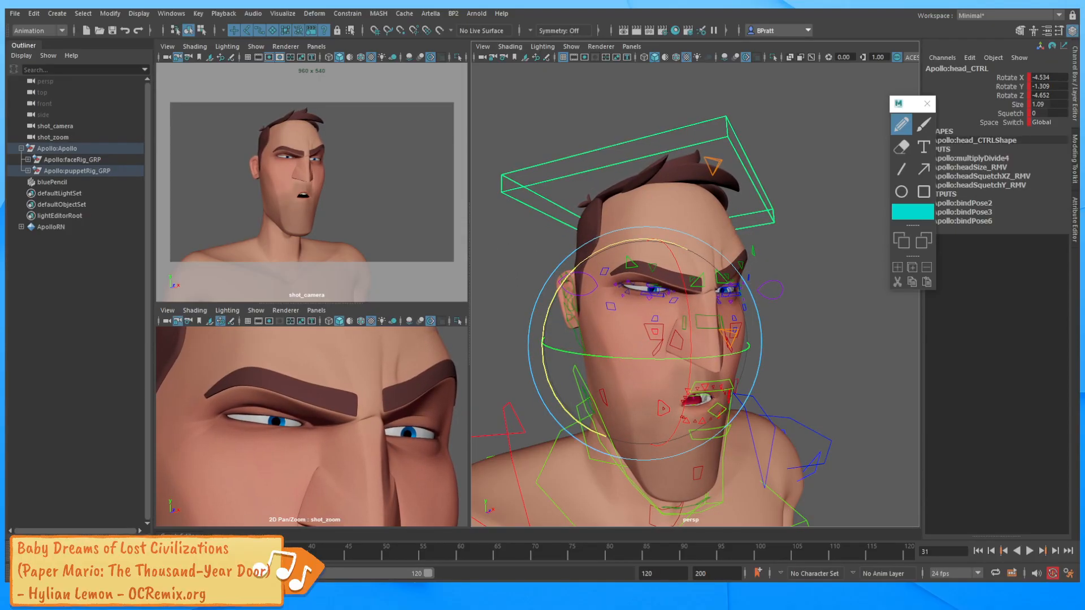
{"action": "left_click_drag", "start_coordinate": [244, 554], "coordinate": [177, 553]}
{"action": "left_click", "coordinate": [245, 553]}
{"action": "mouse_move", "coordinate": [659, 320]}
{"action": "left_mouse_down", "text": "alt"}
{"action": "mouse_move", "coordinate": [716, 276]}
{"action": "mouse_move", "coordinate": [650, 310]}
{"action": "mouse_move", "coordinate": [663, 310]}
{"action": "left_mouse_up", "text": "alt"}
{"action": "scroll", "coordinate": [650, 288], "scroll_direction": "down", "scroll_amount": 5}
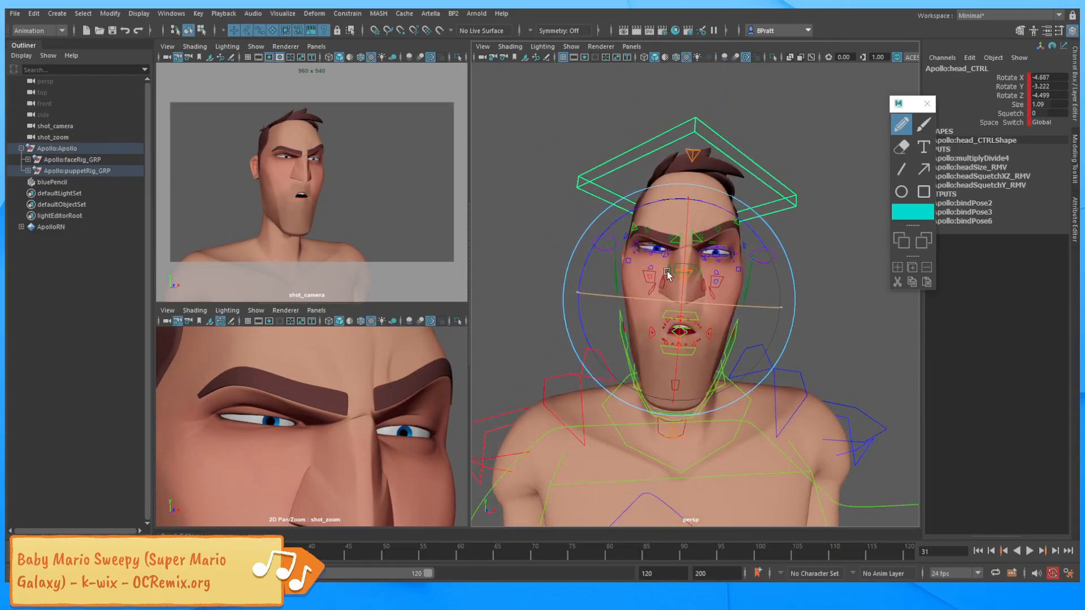
Adjust the gaze by moving R_eyeAim to about 0.238 and L_eyeAim to about -3.012 in Translate X.
{"action": "left_click_drag", "start_coordinate": [639, 267], "coordinate": [714, 284], "text": "alt"}
{"action": "left_click", "coordinate": [844, 343]}
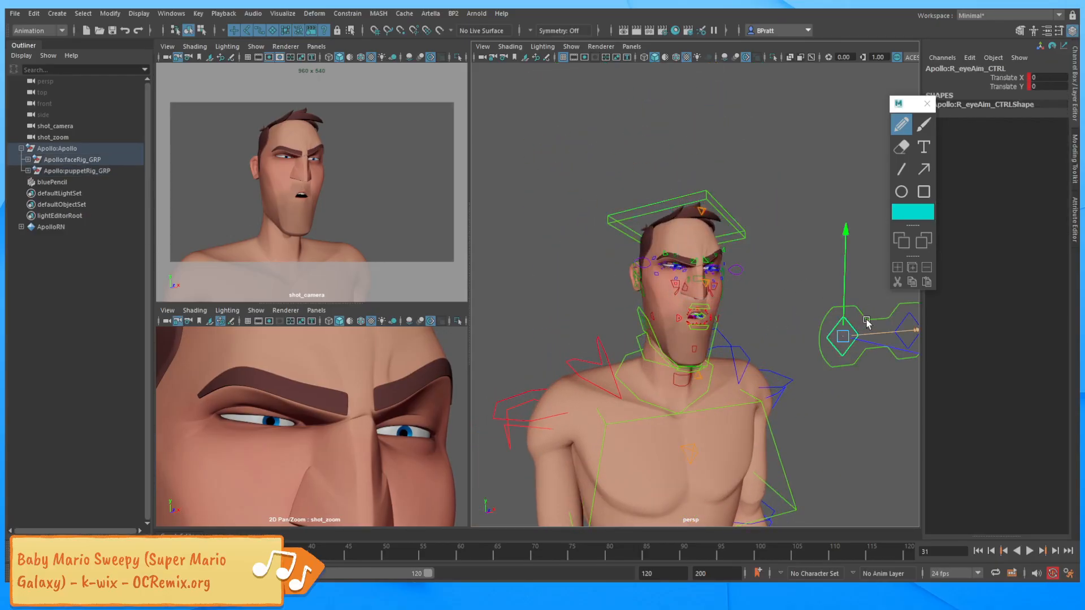
{"action": "left_click", "coordinate": [904, 329]}
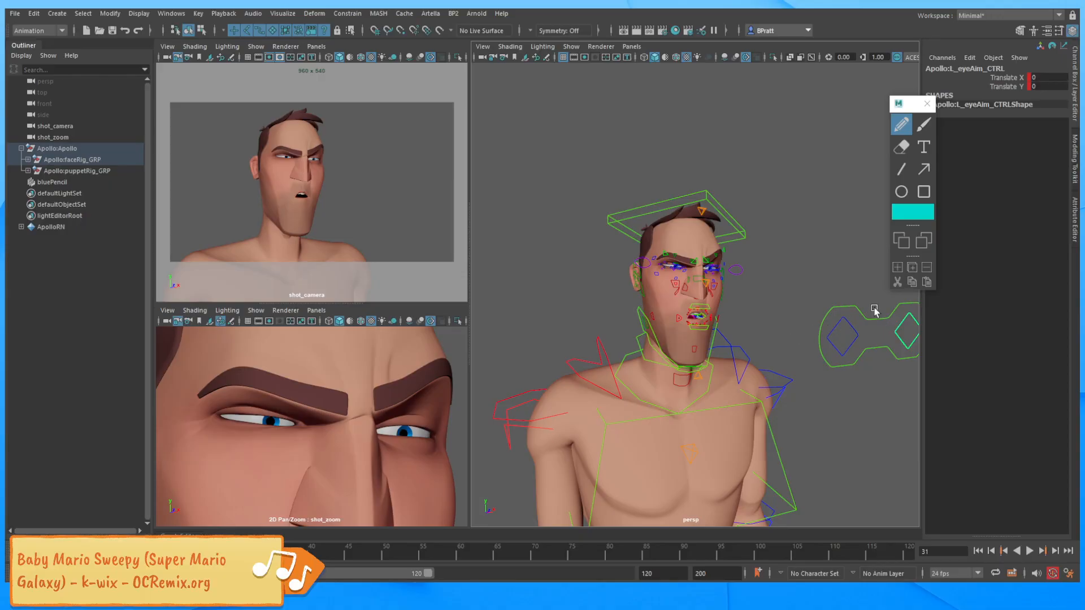
{"action": "left_click_drag", "start_coordinate": [874, 311], "coordinate": [751, 318], "text": "alt"}
{"action": "left_click", "coordinate": [690, 322]}
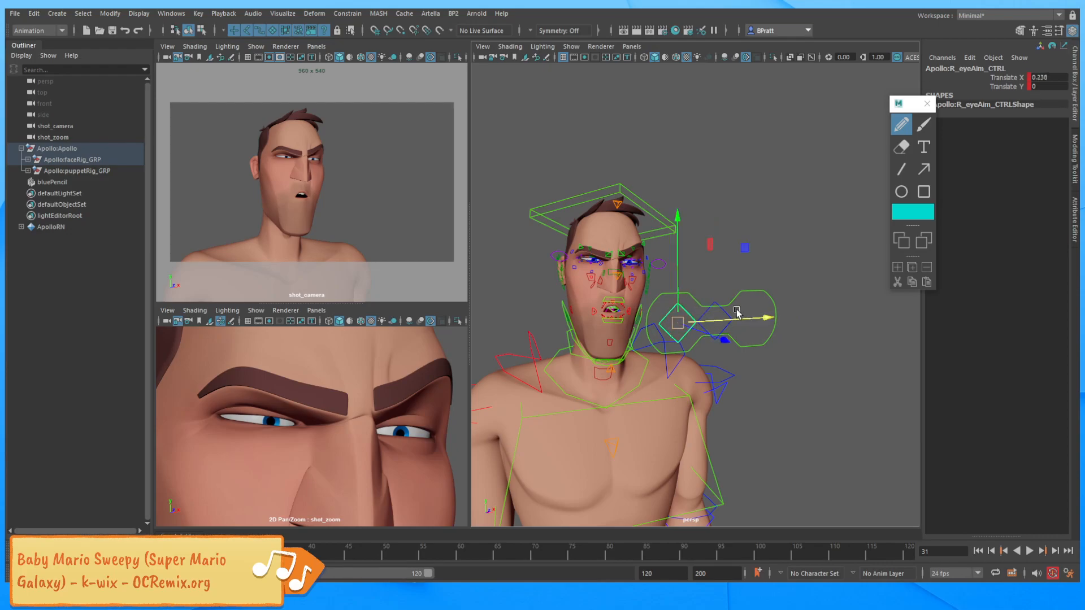
{"action": "left_click", "coordinate": [760, 274]}
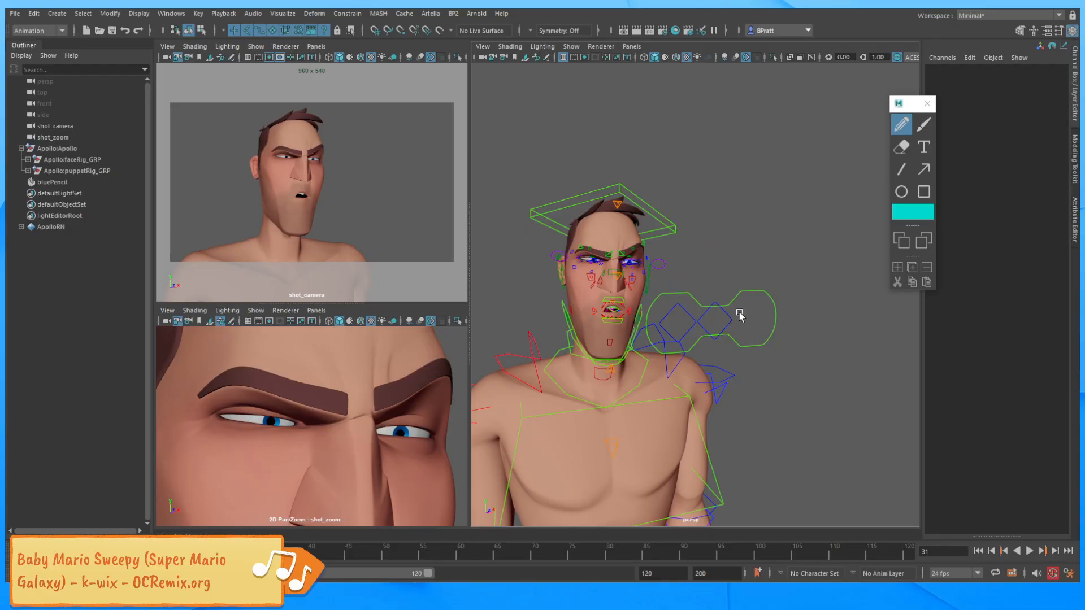
{"action": "left_click", "coordinate": [740, 315]}
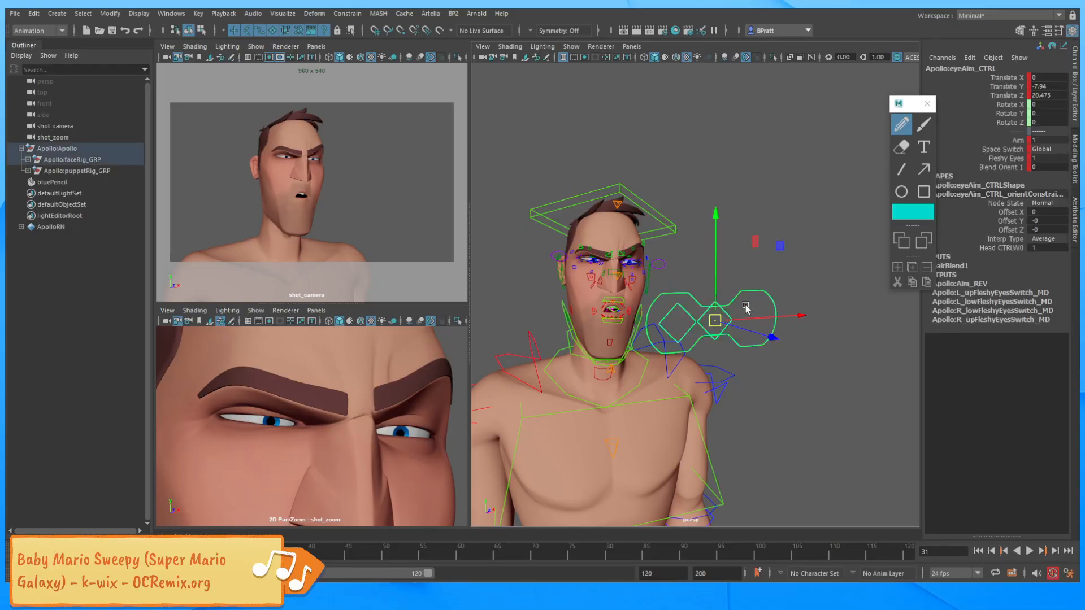
{"action": "left_click", "coordinate": [753, 382]}
{"action": "left_click", "coordinate": [721, 325]}
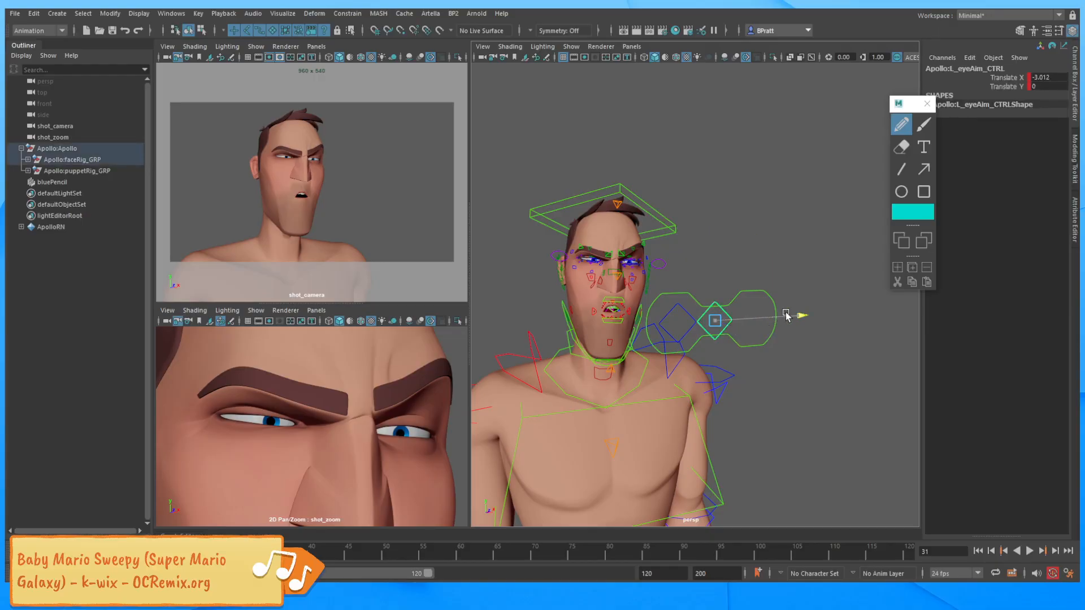
Try moving L_eyeAim_CTRL to about 5.844 in Translate X, and undo the move.
{"action": "left_click_drag", "start_coordinate": [839, 310], "coordinate": [855, 312]}
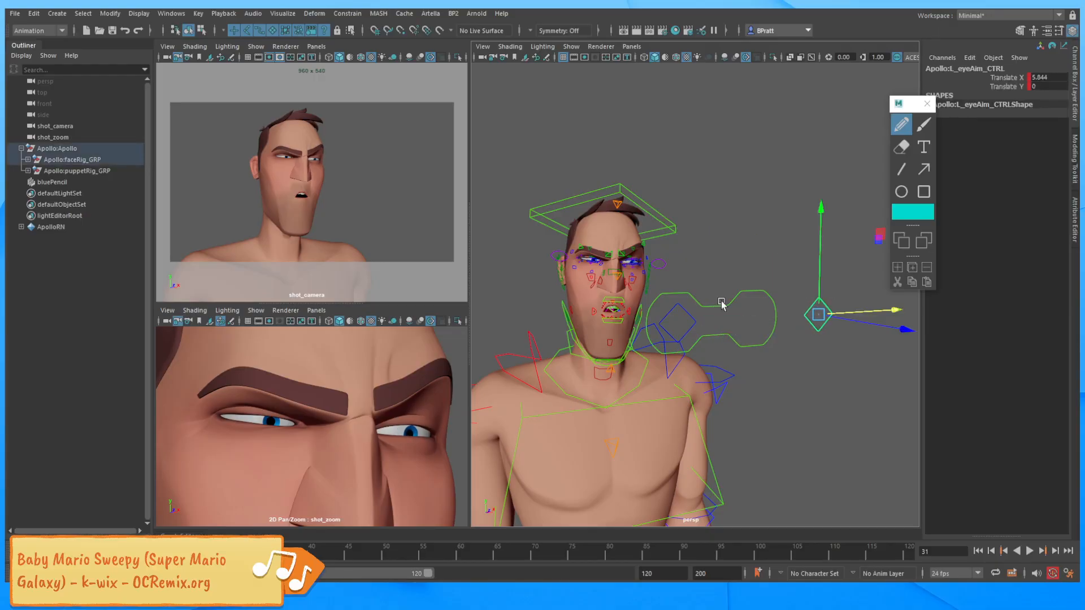
{"action": "key", "text": "ctrl+z"}
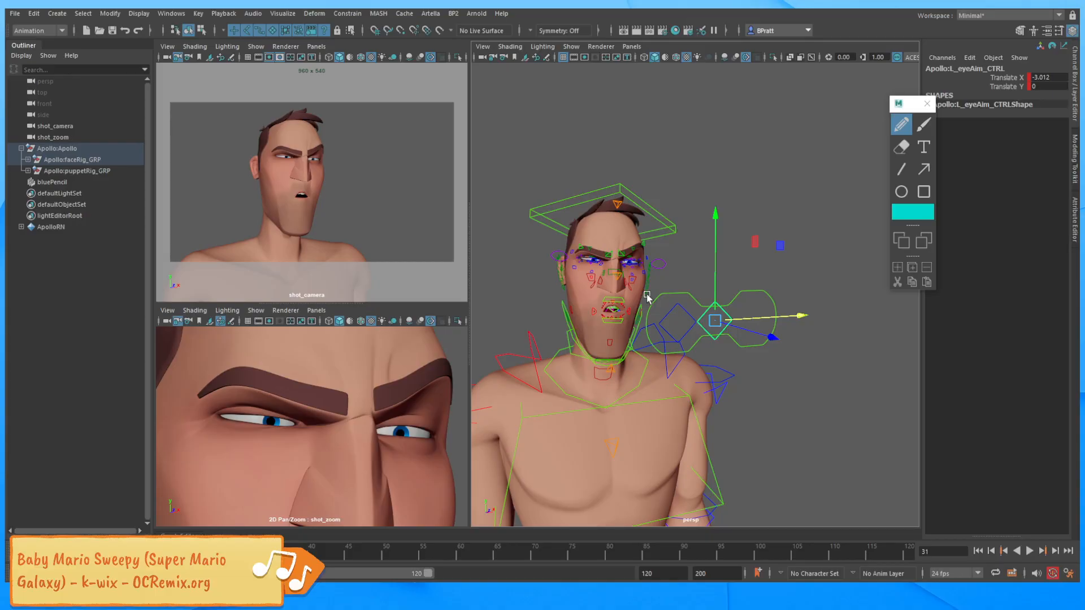
Move L_cheek_CTRL outward and up to about 0.354 in Translate X and 0.274 in Translate Y.
{"action": "left_click_drag", "start_coordinate": [629, 285], "coordinate": [698, 265], "text": "alt"}
{"action": "right_click_drag", "start_coordinate": [698, 266], "coordinate": [741, 257], "text": "alt"}
{"action": "left_click_drag", "start_coordinate": [741, 257], "coordinate": [689, 252], "text": "alt"}
{"action": "left_click", "coordinate": [667, 189]}
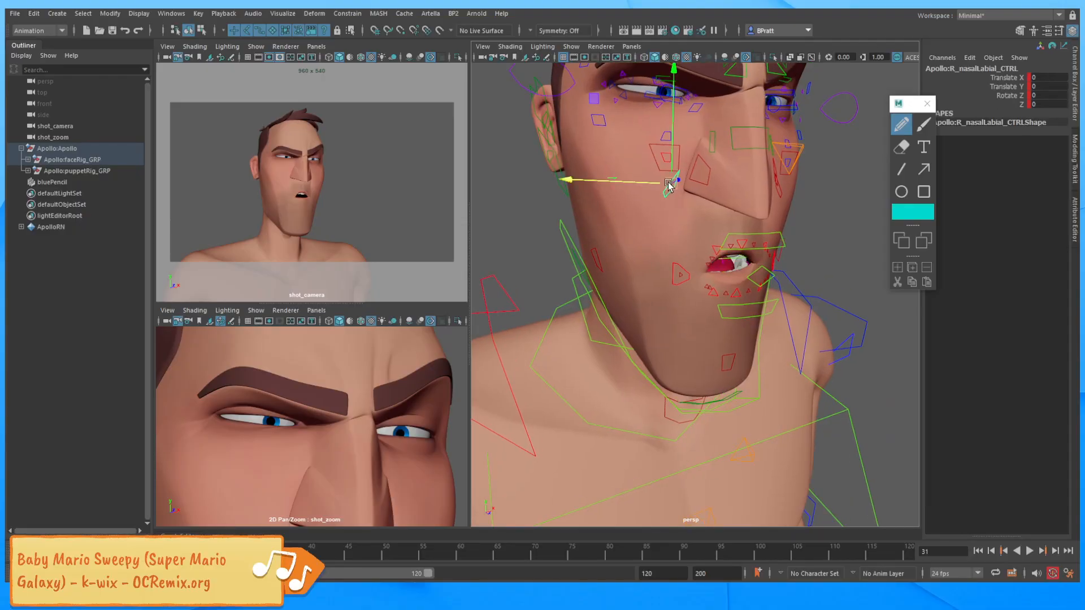
{"action": "left_click_drag", "start_coordinate": [618, 251], "coordinate": [614, 249], "text": "alt"}
{"action": "left_click_drag", "start_coordinate": [642, 194], "coordinate": [623, 246], "text": "alt"}
{"action": "left_click", "coordinate": [628, 255]}
{"action": "left_click", "coordinate": [758, 257]}
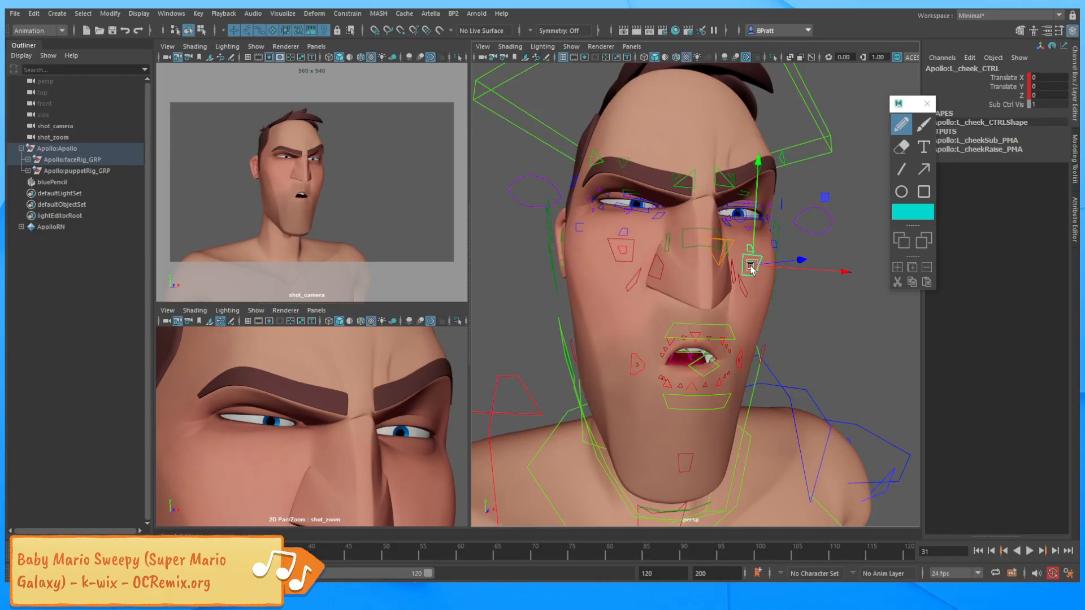
{"action": "left_click_drag", "start_coordinate": [752, 265], "coordinate": [759, 257]}
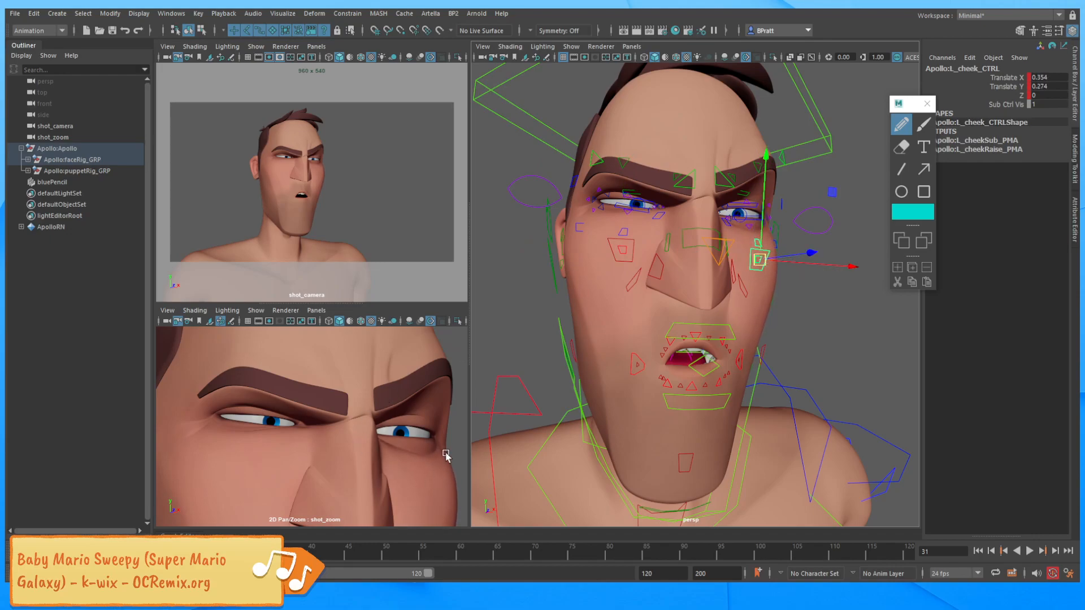
{"action": "scroll", "coordinate": [405, 414], "scroll_direction": "down", "scroll_amount": 3}
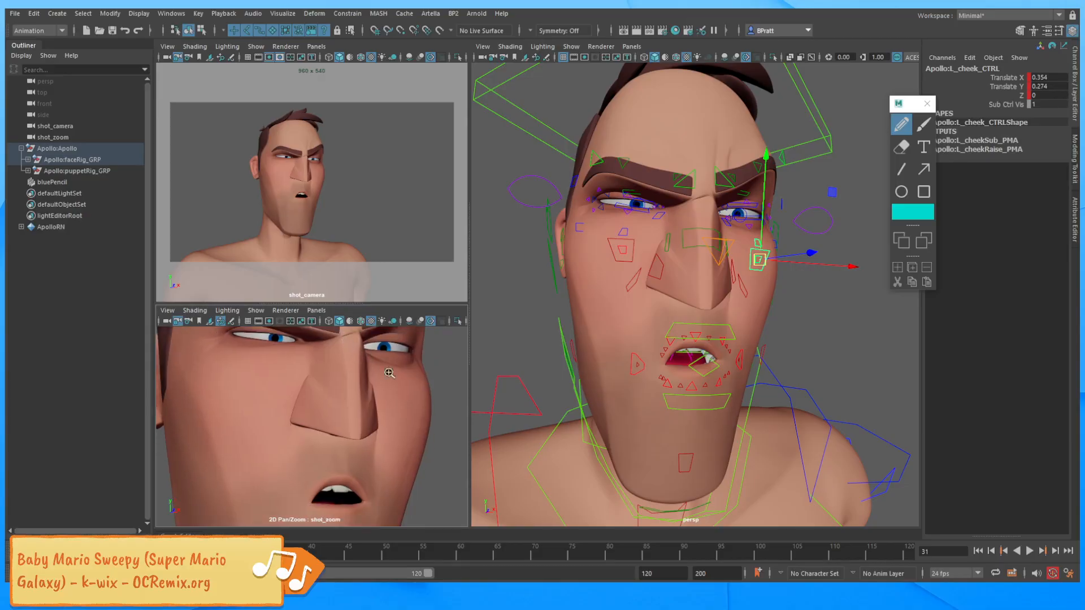
{"action": "mouse_move", "coordinate": [759, 258]}
{"action": "left_mouse_down"}
{"action": "mouse_move", "coordinate": [761, 277]}
{"action": "mouse_move", "coordinate": [758, 252]}
{"action": "mouse_move", "coordinate": [764, 264]}
{"action": "mouse_move", "coordinate": [779, 260]}
{"action": "left_mouse_up"}
{"action": "left_click", "coordinate": [811, 307]}
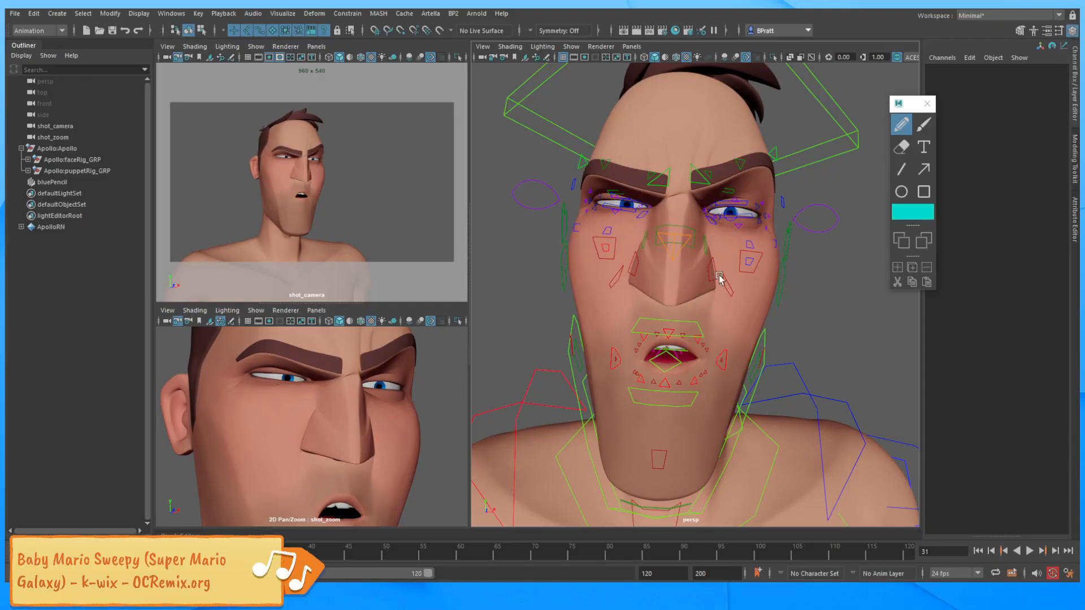
Adjust L_upLipCorner_CTRL to about -3.632 in Translate X and -0.827 in Translate Y.
{"action": "middle_click_drag", "start_coordinate": [680, 337], "coordinate": [705, 284], "text": "alt"}
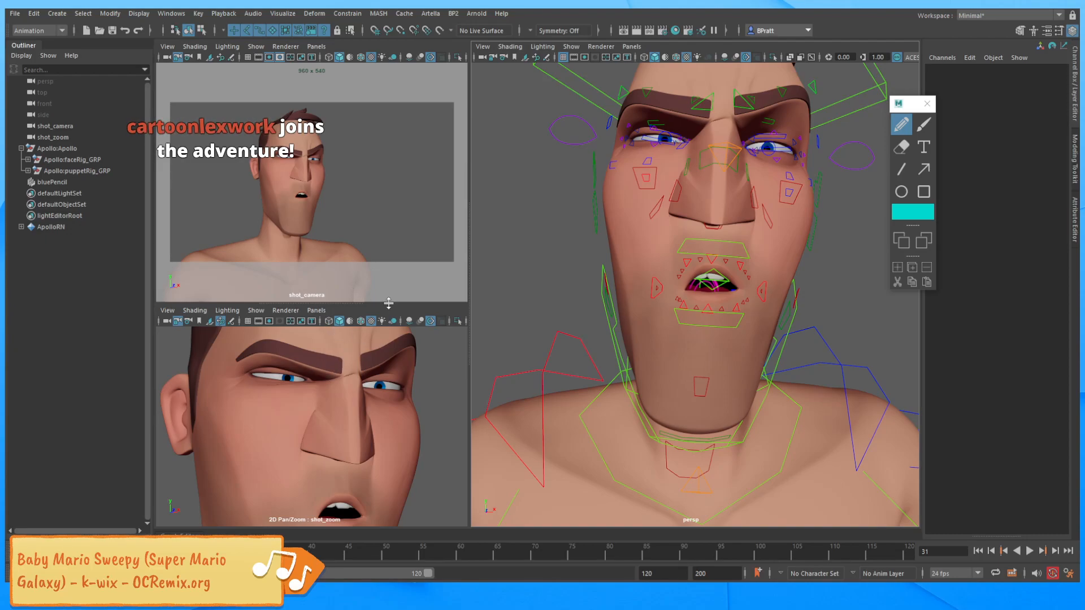
{"action": "middle_click_drag", "start_coordinate": [347, 453], "coordinate": [342, 366]}
{"action": "right_click_drag", "start_coordinate": [317, 395], "coordinate": [436, 394]}
{"action": "middle_click_drag", "start_coordinate": [730, 283], "coordinate": [675, 312], "text": "alt"}
{"action": "right_click_drag", "start_coordinate": [676, 312], "coordinate": [738, 332], "text": "alt"}
{"action": "middle_click_drag", "start_coordinate": [738, 331], "coordinate": [691, 319], "text": "alt"}
{"action": "left_click", "coordinate": [701, 318]}
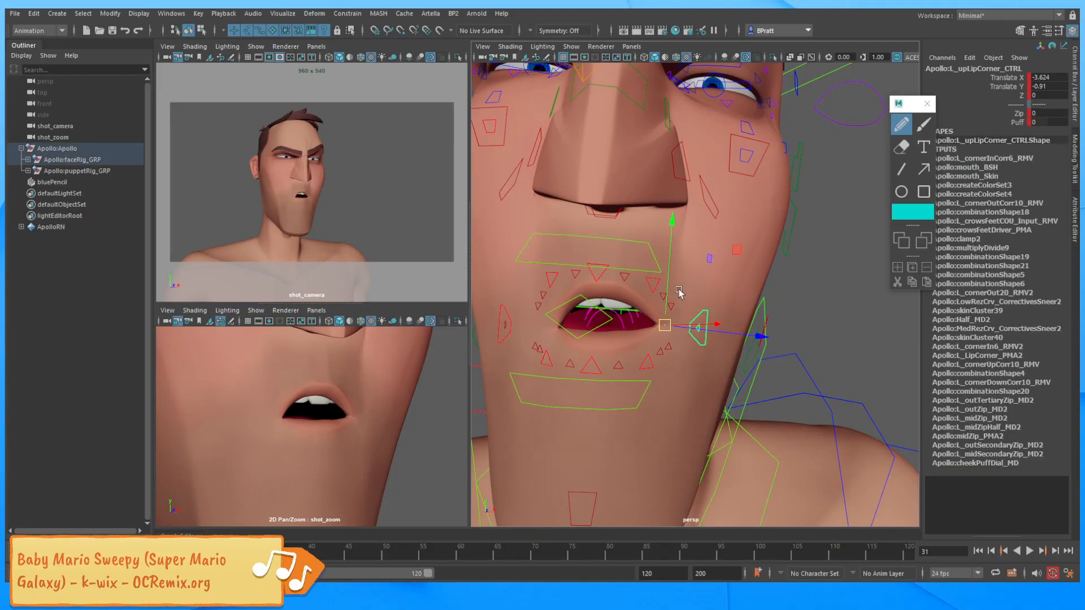
{"action": "mouse_move", "coordinate": [664, 326]}
{"action": "left_mouse_down"}
{"action": "mouse_move", "coordinate": [654, 332]}
{"action": "mouse_move", "coordinate": [662, 324]}
{"action": "left_mouse_up"}
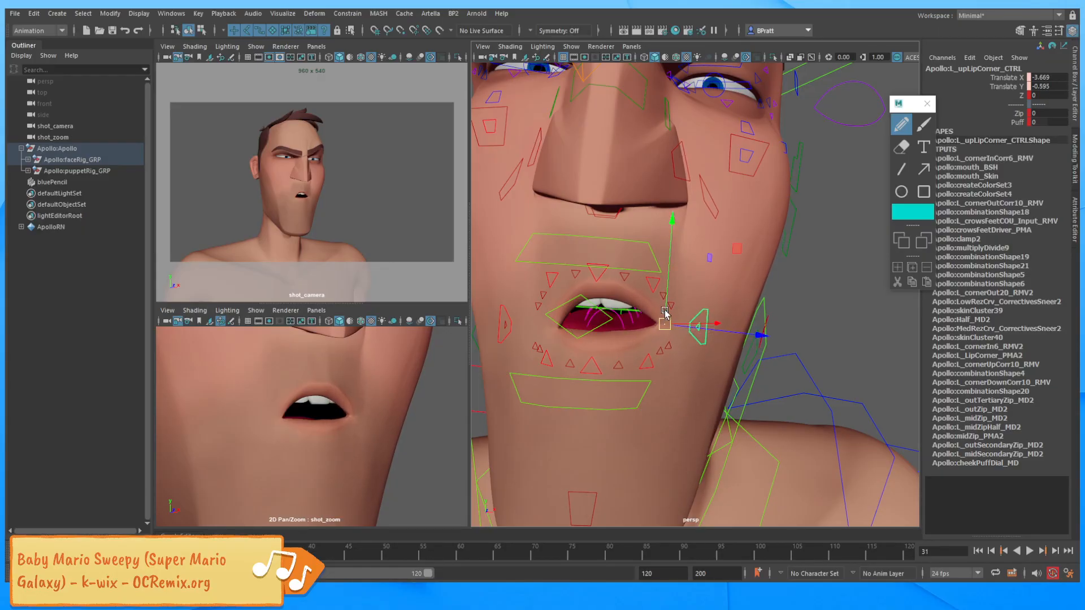
Try raising R_upLipOut_CTRL to about 0.982, 1.483 and 0.683 in Translate X, Y and Z, and undo the lip changes.
{"action": "left_click", "coordinate": [653, 282]}
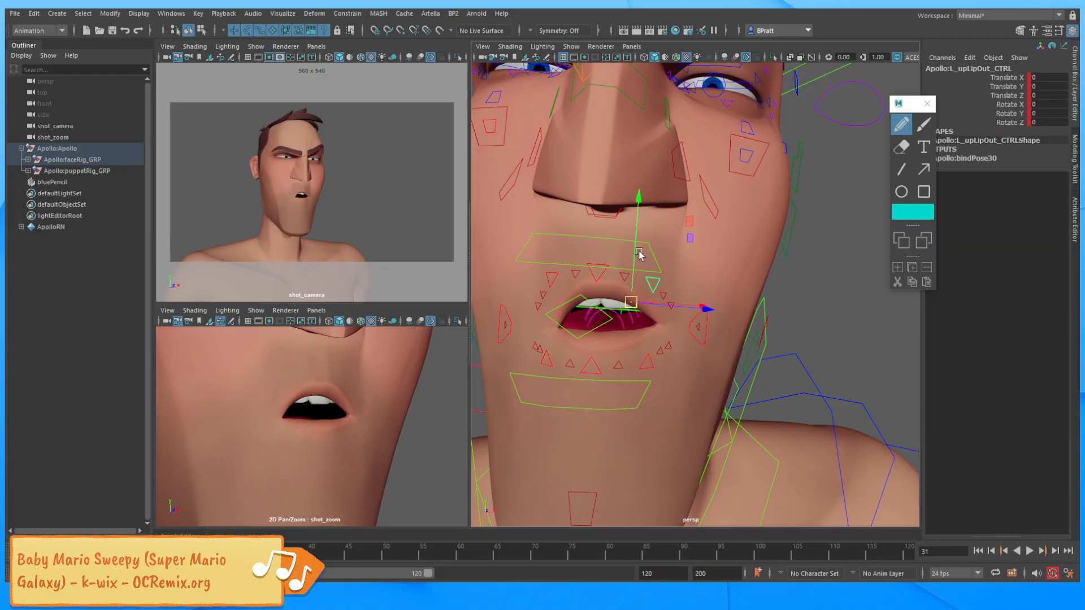
{"action": "left_click_drag", "start_coordinate": [631, 302], "coordinate": [563, 281]}
{"action": "left_click", "coordinate": [551, 280]}
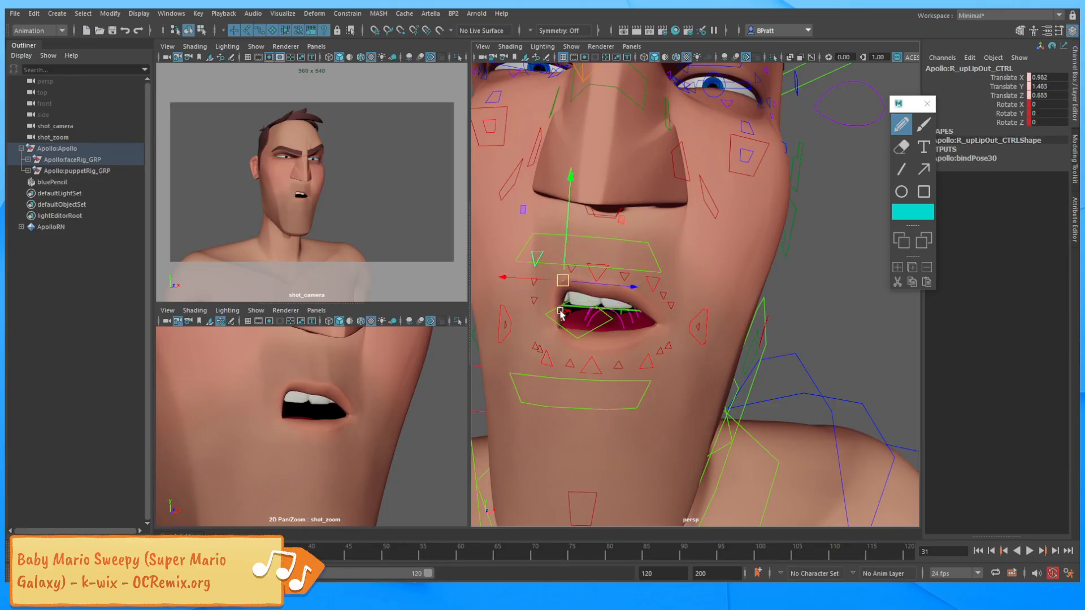
{"action": "left_click", "coordinate": [511, 325]}
{"action": "left_click_drag", "start_coordinate": [536, 326], "coordinate": [600, 318], "text": "alt"}
{"action": "left_click_drag", "start_coordinate": [744, 337], "coordinate": [663, 339], "text": "alt"}
{"action": "left_click", "coordinate": [748, 304]}
{"action": "key", "text": "ctrl+z"}
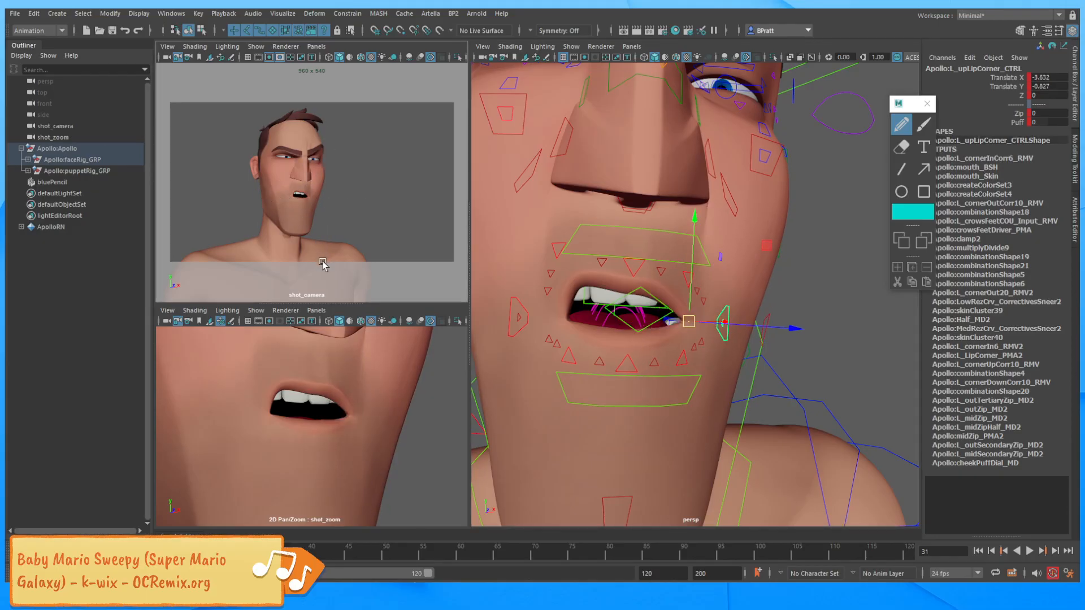
{"action": "key", "text": "ctrl+z"}
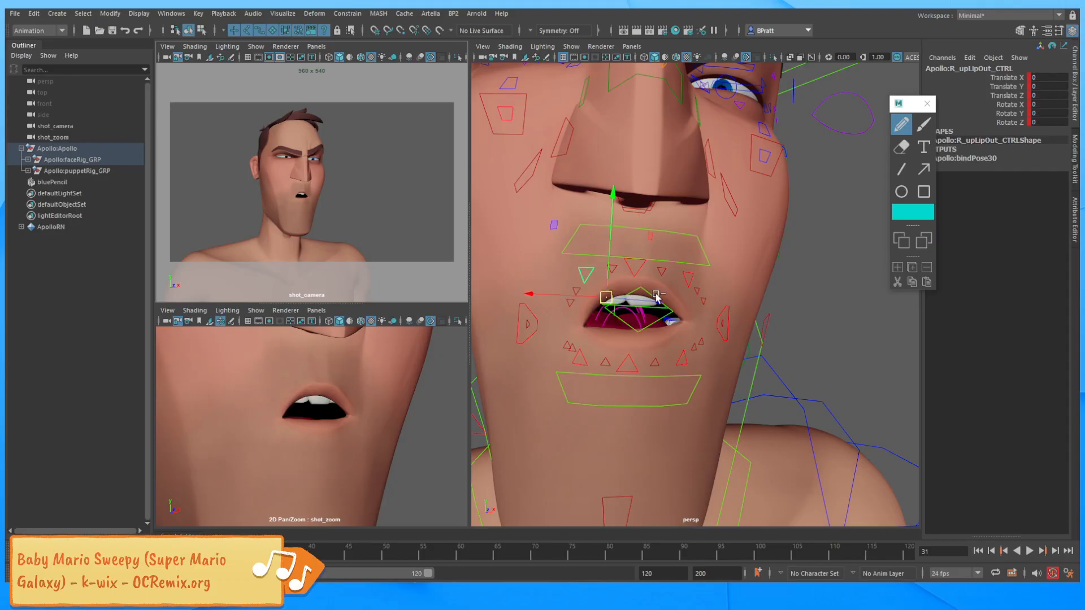
Move L_upLipOut_CTRL to about 0.394, 0.995 and 0.607 in Translate X, Y and Z, and rotate mouth_CTRL to about -11.499 in Rotate Z.
{"action": "left_click", "coordinate": [688, 283]}
{"action": "mouse_move", "coordinate": [689, 283]}
{"action": "left_mouse_down"}
{"action": "mouse_move", "coordinate": [667, 294]}
{"action": "mouse_move", "coordinate": [673, 286]}
{"action": "left_mouse_up"}
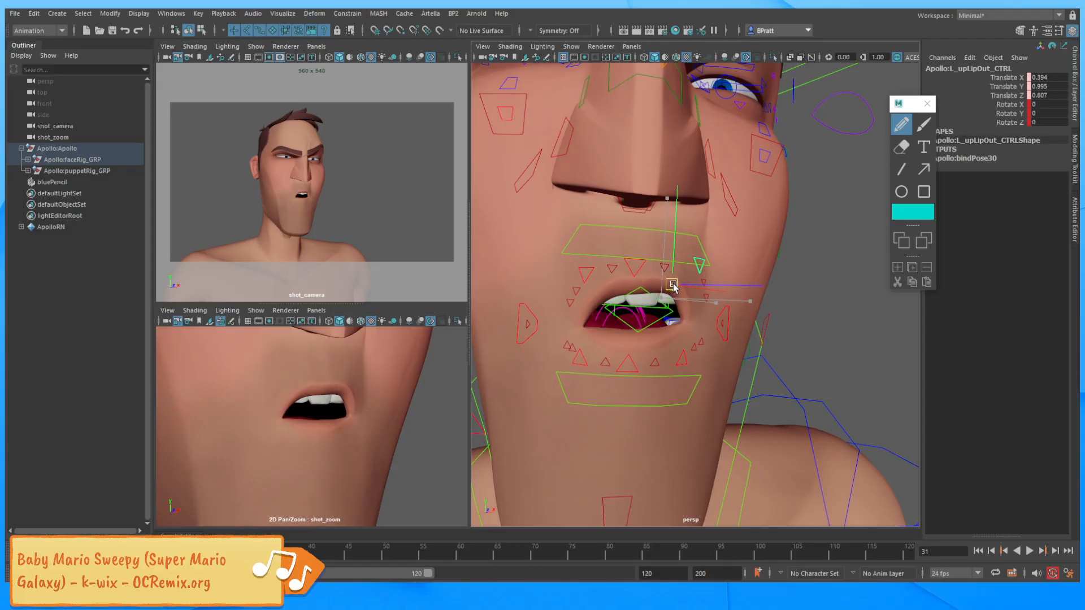
{"action": "left_click", "coordinate": [673, 316]}
{"action": "key", "text": "e"}
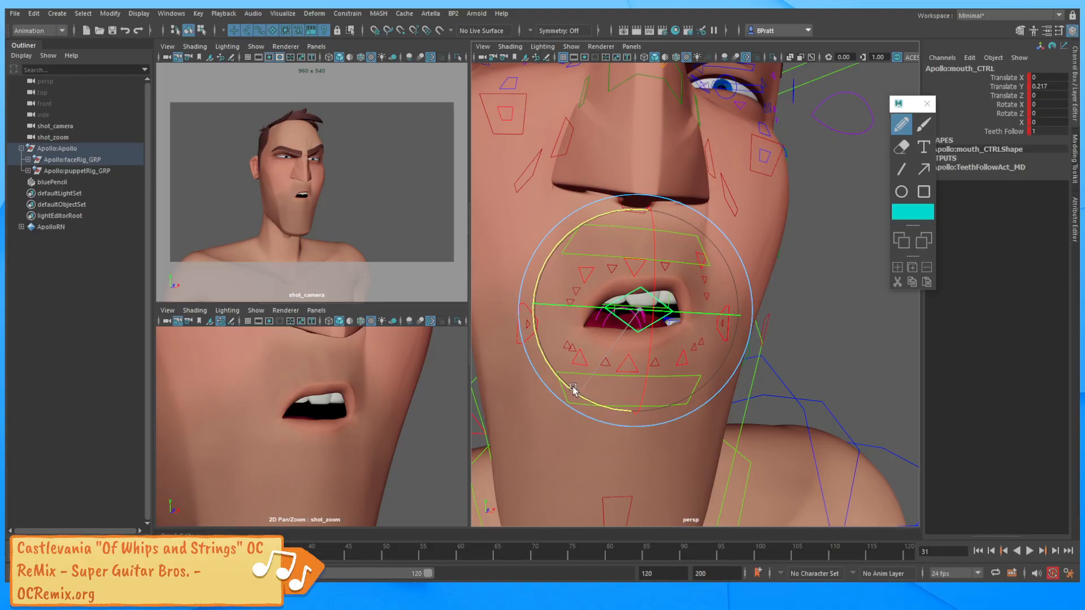
{"action": "left_click_drag", "start_coordinate": [573, 390], "coordinate": [566, 381]}
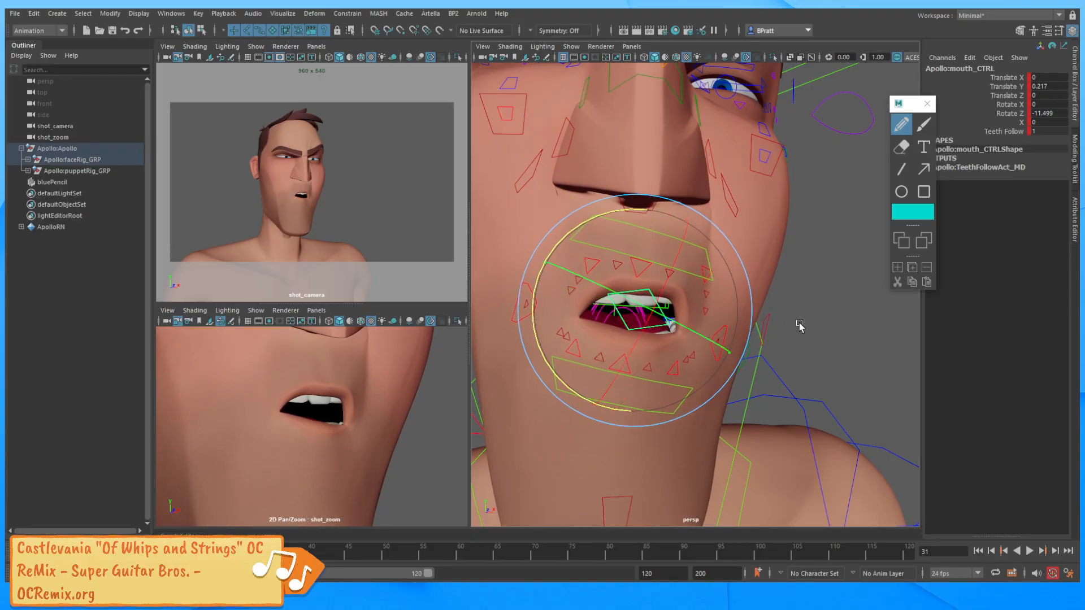
{"action": "left_click", "coordinate": [622, 271]}
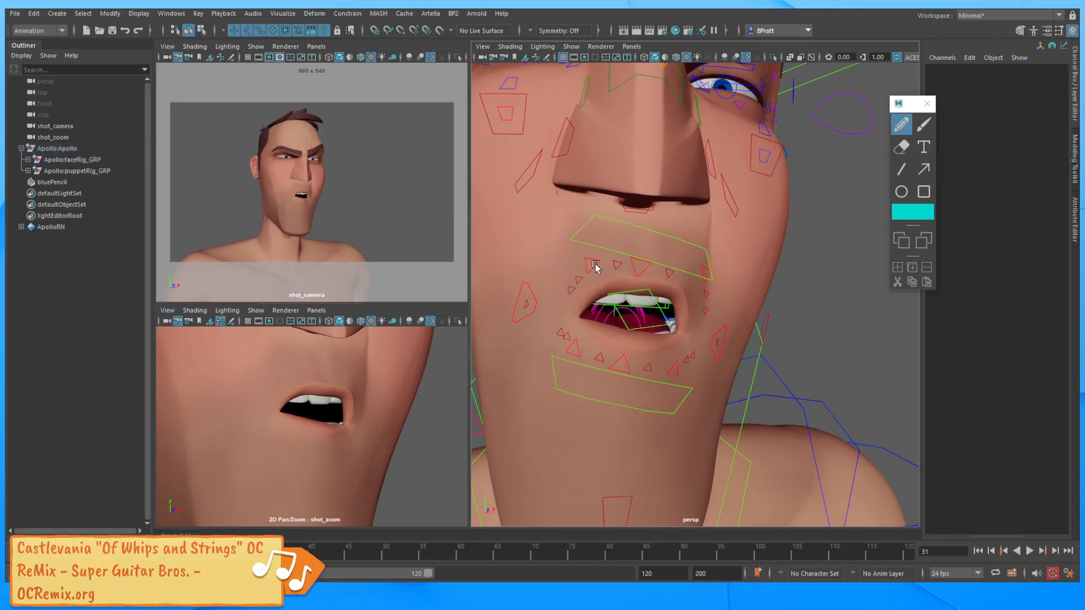
Try moving upLipMid_CTRL to about -0.91 in Translate Z, and undo the move.
{"action": "left_click", "coordinate": [595, 265]}
{"action": "left_click_drag", "start_coordinate": [702, 306], "coordinate": [653, 304], "text": "alt"}
{"action": "right_click_drag", "start_coordinate": [692, 273], "coordinate": [727, 317], "text": "alt"}
{"action": "key", "text": "w"}
{"action": "left_click", "coordinate": [607, 245]}
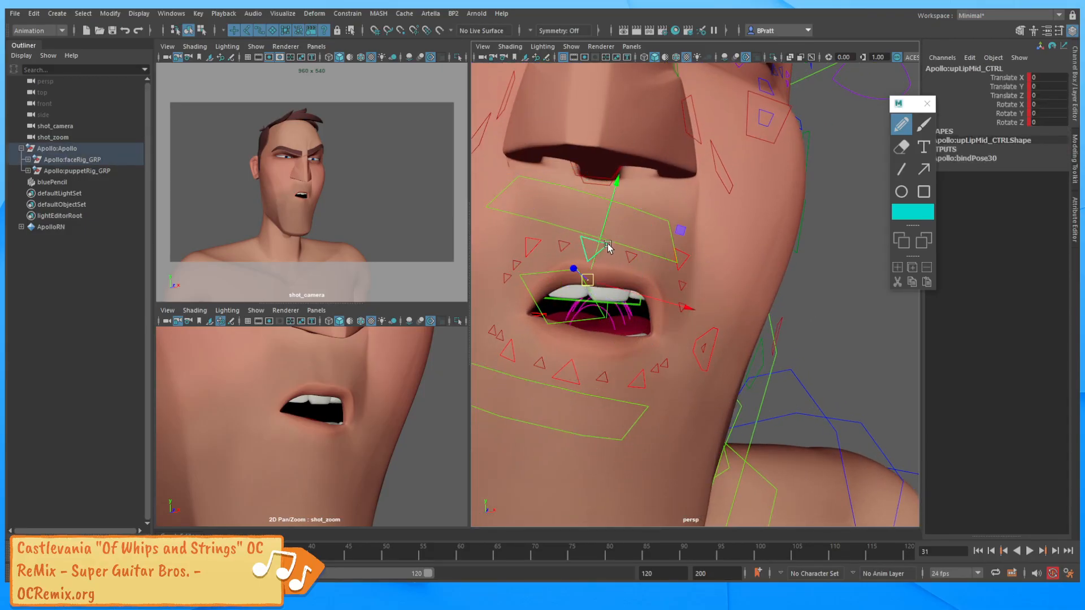
{"action": "left_click_drag", "start_coordinate": [587, 284], "coordinate": [586, 289]}
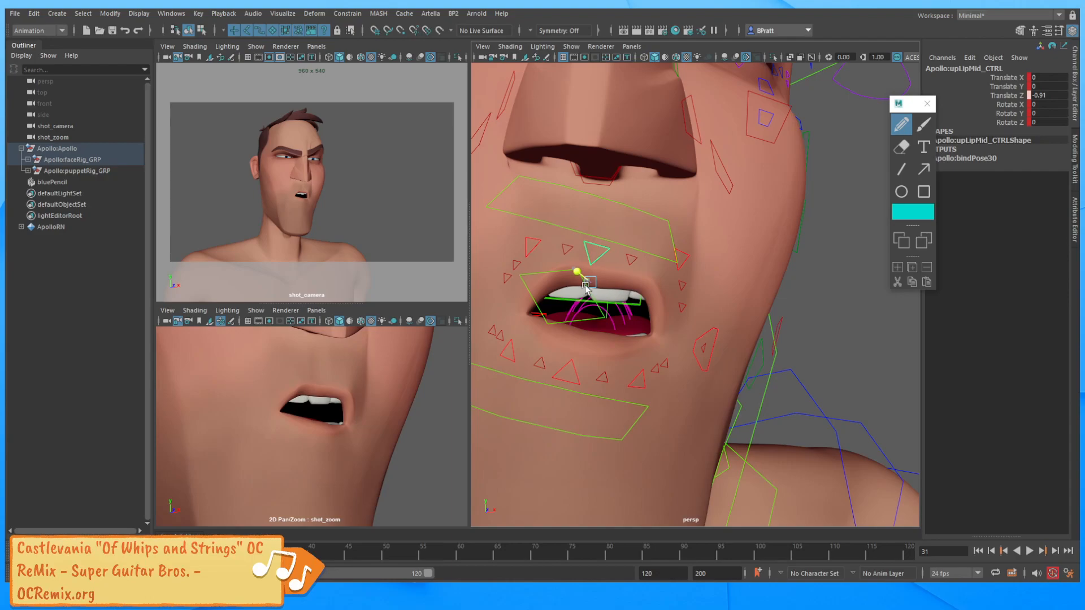
{"action": "key", "text": "ctrl+z"}
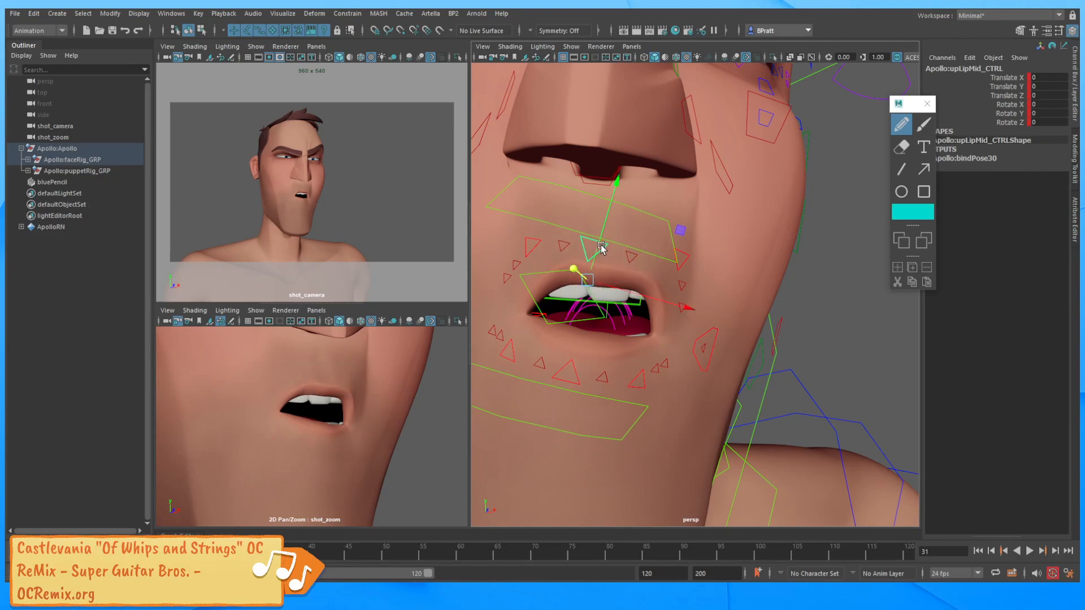
Nudge upLipMid_CTRL slightly to refine the shape of the upper lip around its middle.
{"action": "left_click_drag", "start_coordinate": [599, 250], "coordinate": [601, 249]}
{"action": "mouse_move", "coordinate": [606, 309]}
{"action": "left_mouse_down", "text": "alt"}
{"action": "mouse_move", "coordinate": [639, 300]}
{"action": "mouse_move", "coordinate": [645, 275]}
{"action": "mouse_move", "coordinate": [648, 286]}
{"action": "mouse_move", "coordinate": [608, 300]}
{"action": "left_mouse_up", "text": "alt"}
{"action": "left_click", "coordinate": [550, 238]}
{"action": "left_click_drag", "start_coordinate": [552, 242], "coordinate": [588, 272], "text": "alt"}
{"action": "left_click_drag", "start_coordinate": [687, 293], "coordinate": [641, 305], "text": "alt"}
Move L_upLipCorner_CTRL to about -3.7 in Translate X and -0.42 in Translate Y.
{"action": "left_click", "coordinate": [710, 295]}
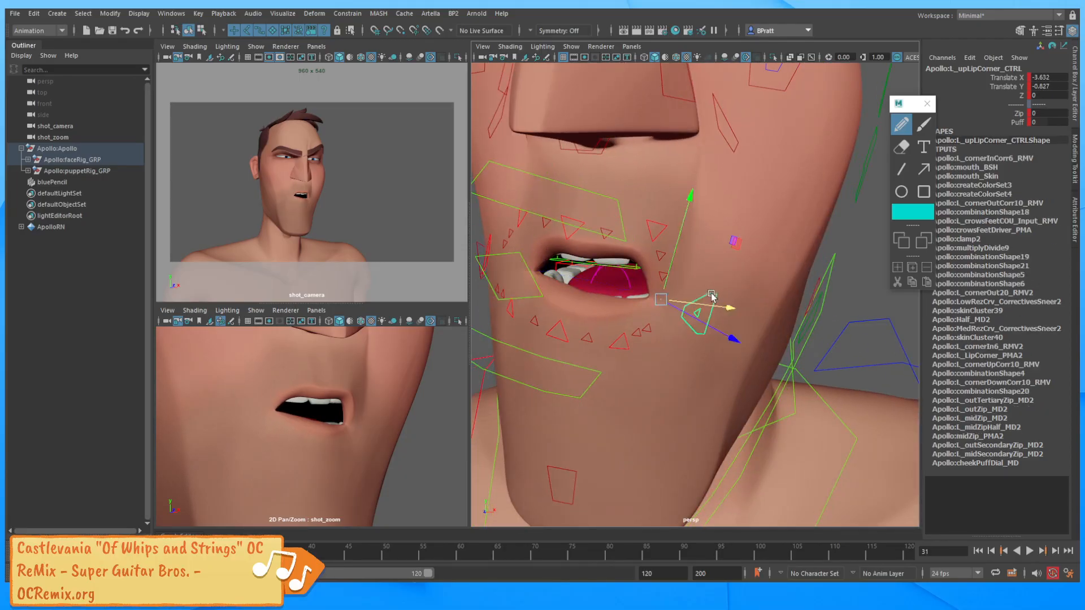
{"action": "left_click_drag", "start_coordinate": [728, 308], "coordinate": [661, 290]}
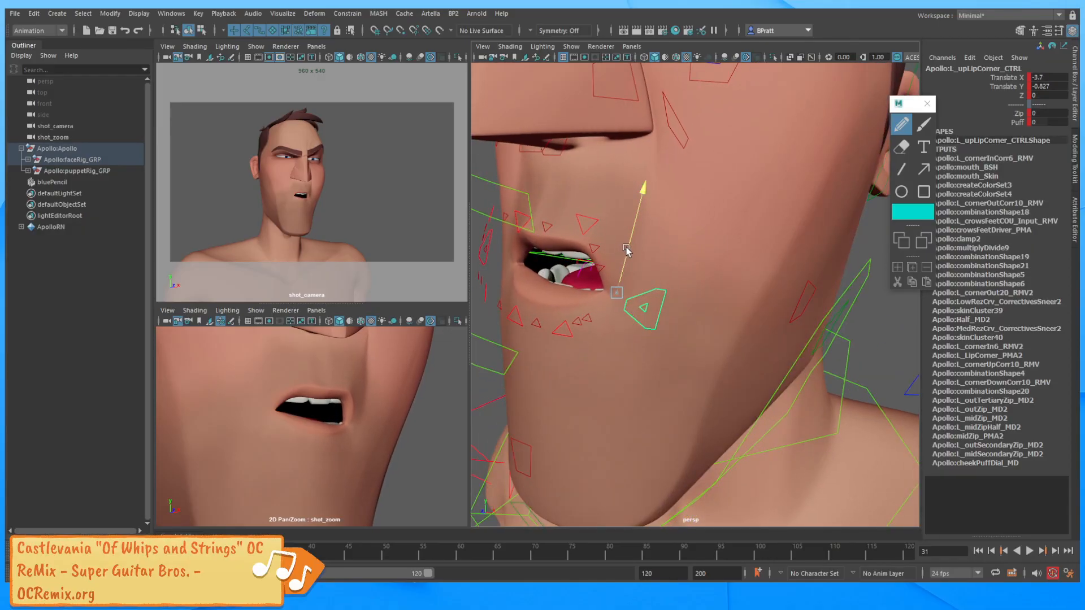
{"action": "left_click_drag", "start_coordinate": [628, 251], "coordinate": [626, 249]}
{"action": "left_click_drag", "start_coordinate": [624, 250], "coordinate": [660, 281], "text": "alt"}
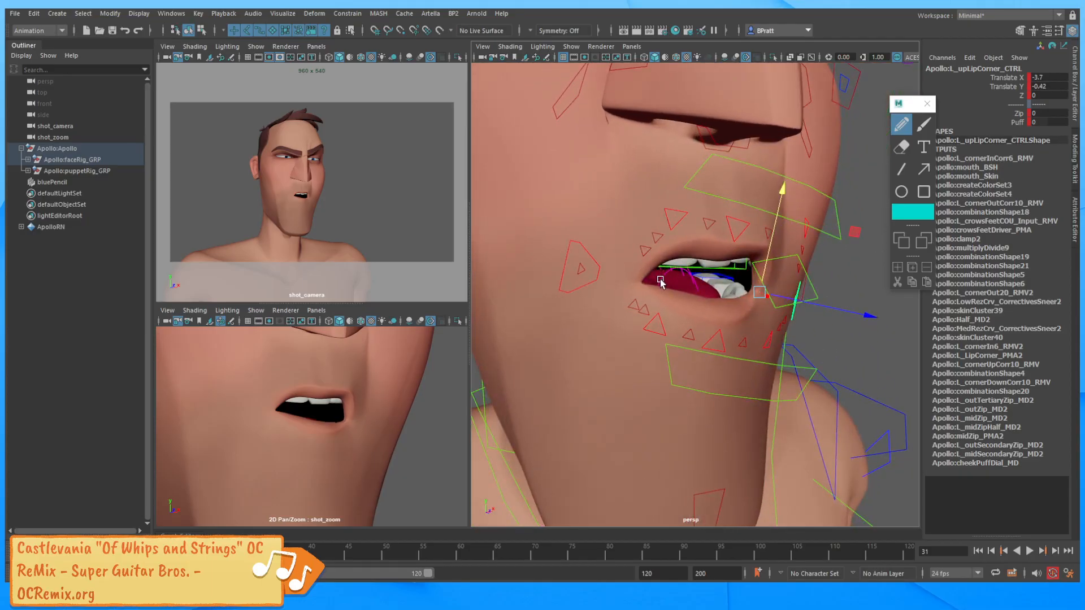
Lower R_lowLipOut_CTRL slightly, and bring lowLip_CTRL down to about -0.148 in Translate Y.
{"action": "left_click", "coordinate": [659, 323]}
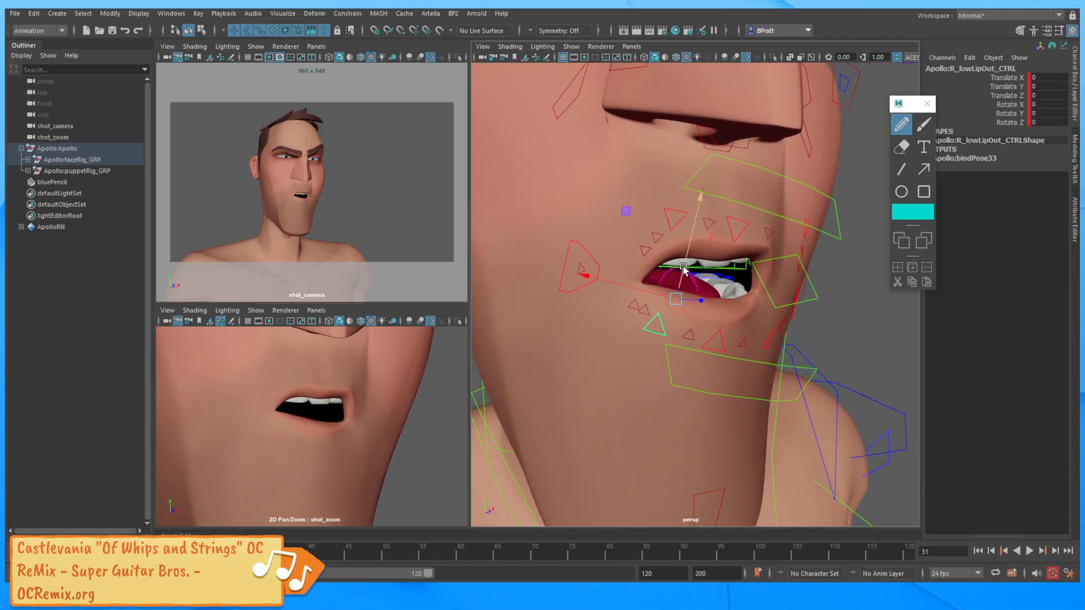
{"action": "left_click_drag", "start_coordinate": [680, 276], "coordinate": [678, 278]}
{"action": "left_click", "coordinate": [743, 362]}
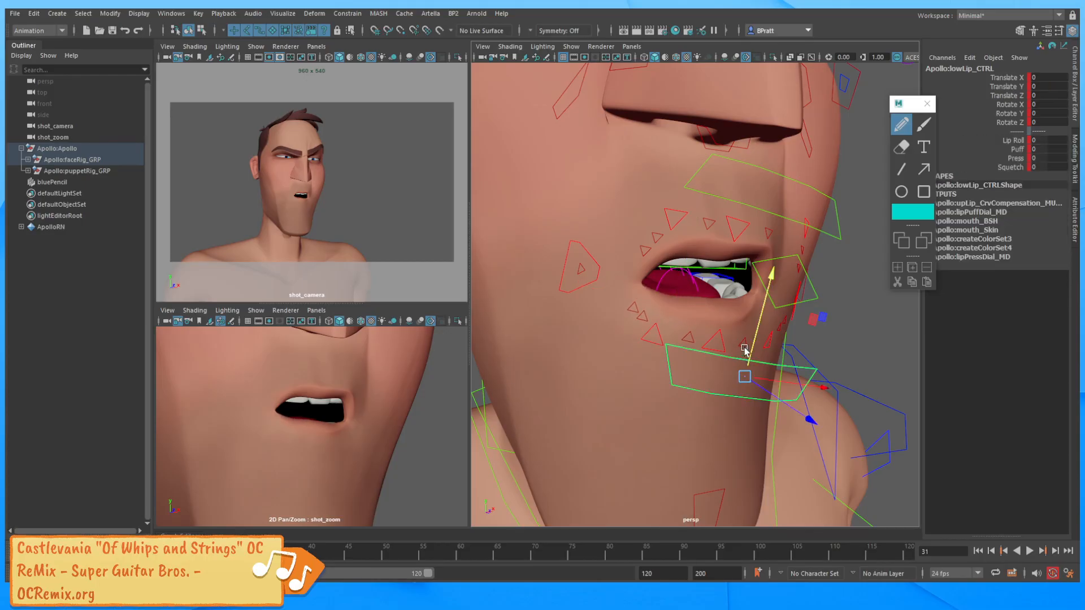
{"action": "mouse_move", "coordinate": [755, 345]}
{"action": "left_mouse_down"}
{"action": "mouse_move", "coordinate": [748, 363]}
{"action": "mouse_move", "coordinate": [754, 332]}
{"action": "left_mouse_up"}
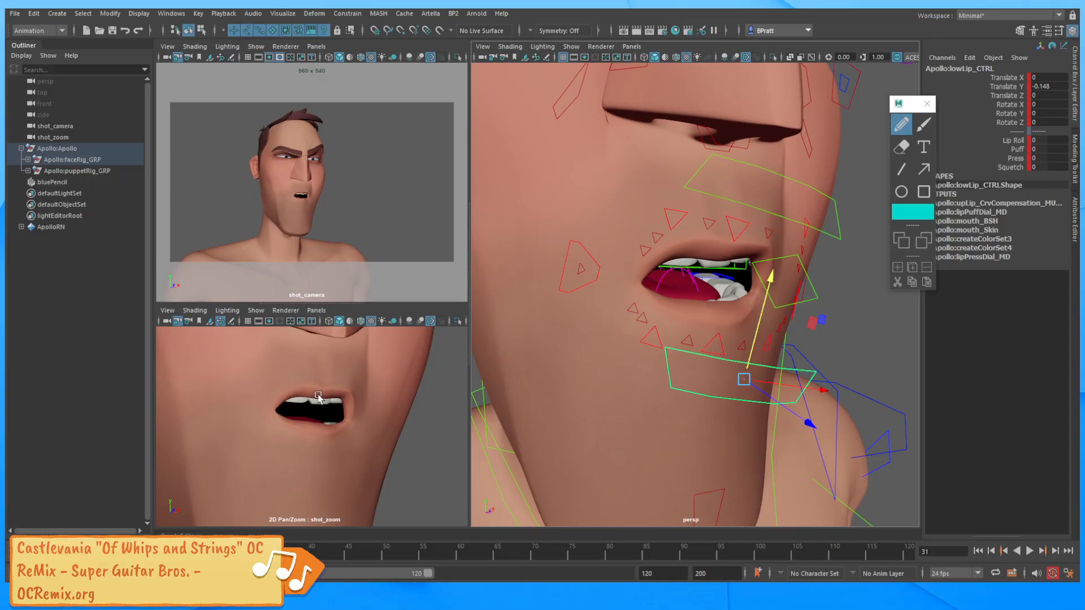
Sketch two short Blue Pencil marks along the upper lip in the shot_zoom view, and delete the drawing.
{"action": "left_click", "coordinate": [901, 125]}
{"action": "left_click_drag", "start_coordinate": [290, 394], "coordinate": [308, 394]}
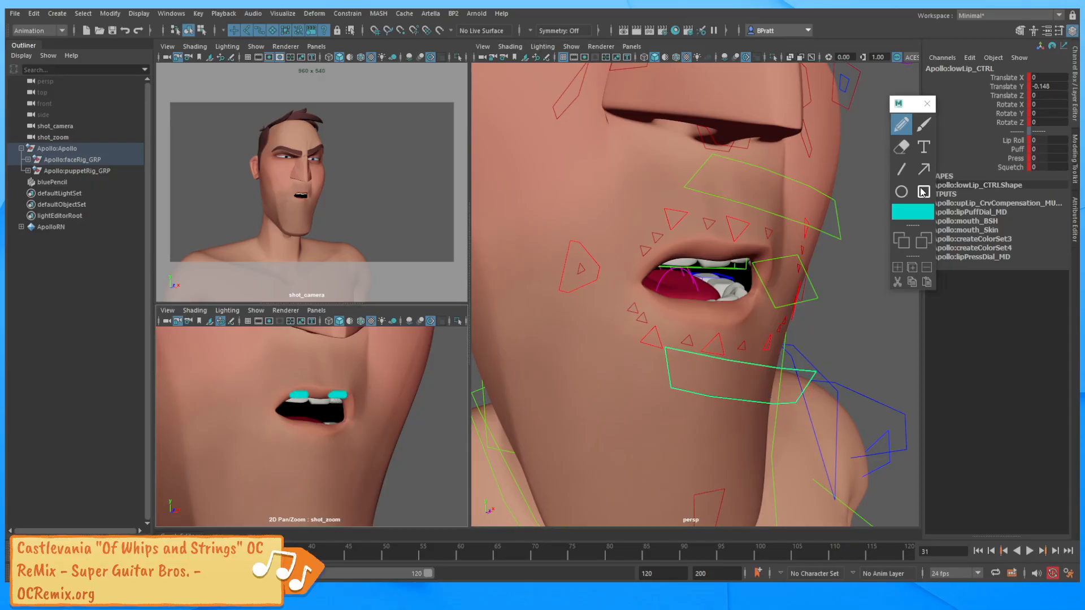
{"action": "left_click", "coordinate": [926, 268]}
{"action": "key", "text": "w"}
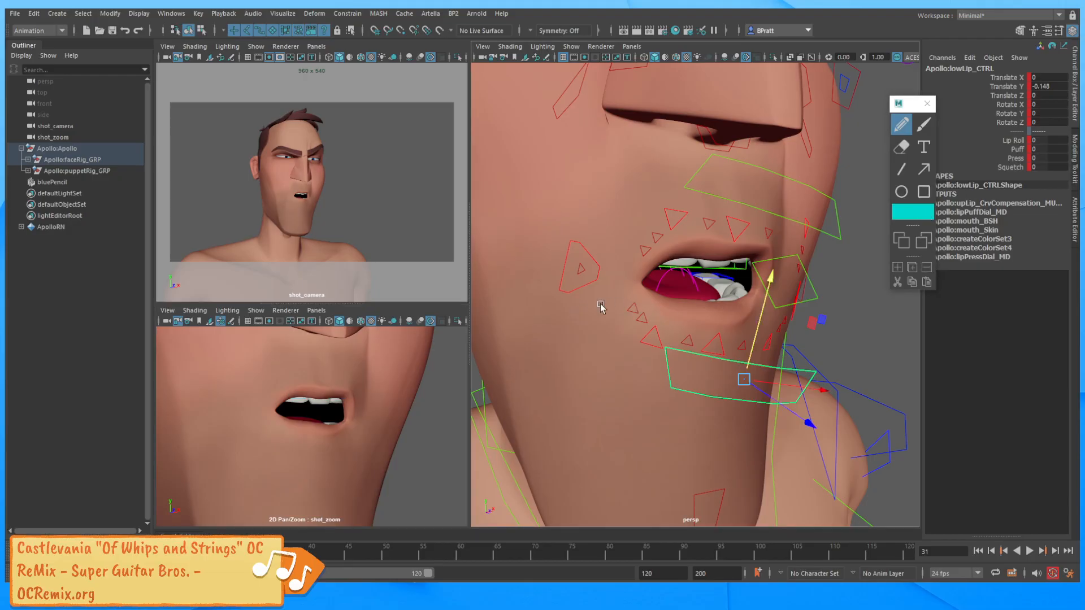
Lower R_upLipOut_CTRL to about -0.761 in Translate Y.
{"action": "mouse_move", "coordinate": [732, 246]}
{"action": "left_mouse_down", "text": "alt"}
{"action": "mouse_move", "coordinate": [678, 240]}
{"action": "mouse_move", "coordinate": [657, 205]}
{"action": "left_mouse_up", "text": "alt"}
{"action": "left_click", "coordinate": [638, 192]}
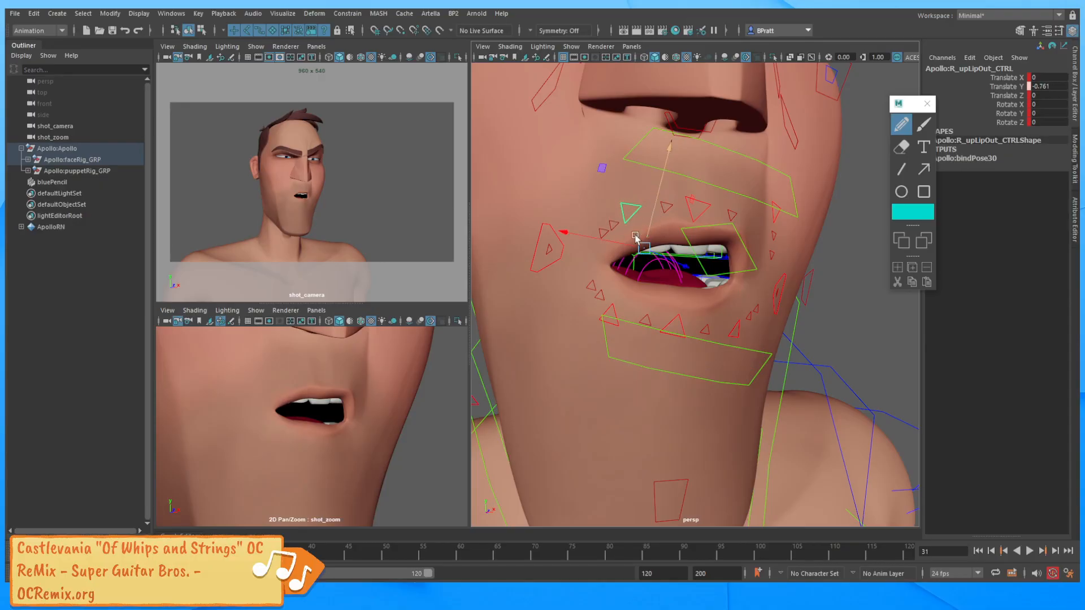
{"action": "left_click", "coordinate": [769, 281]}
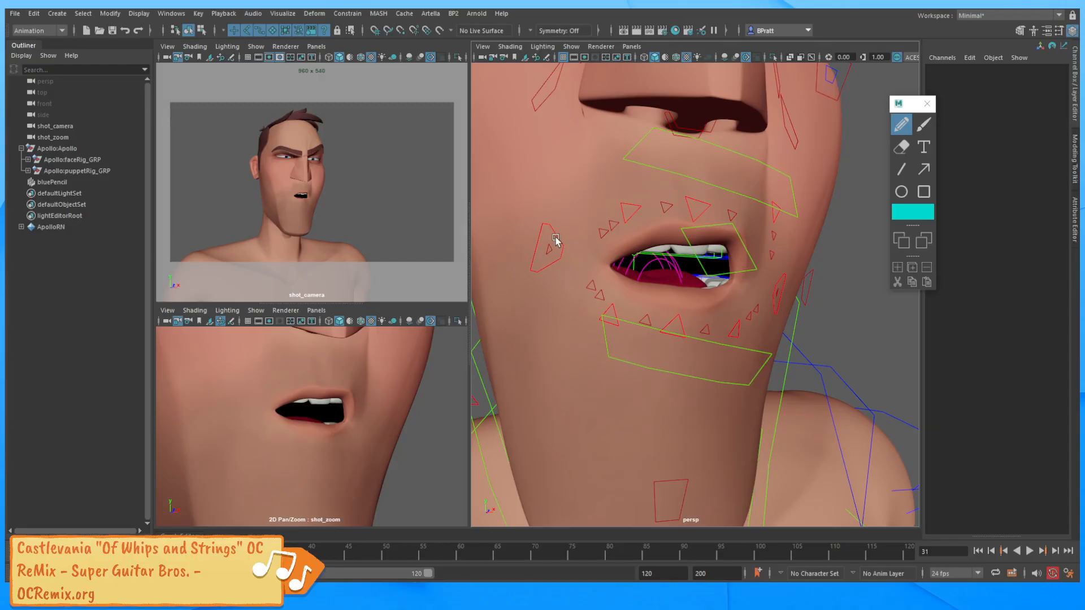
Lower both upLipCorner controls to bring the L one to about -1.607 in Translate Y, and raise Zip to about 5.1.
{"action": "left_click", "coordinate": [556, 240]}
{"action": "left_click", "coordinate": [782, 275]}
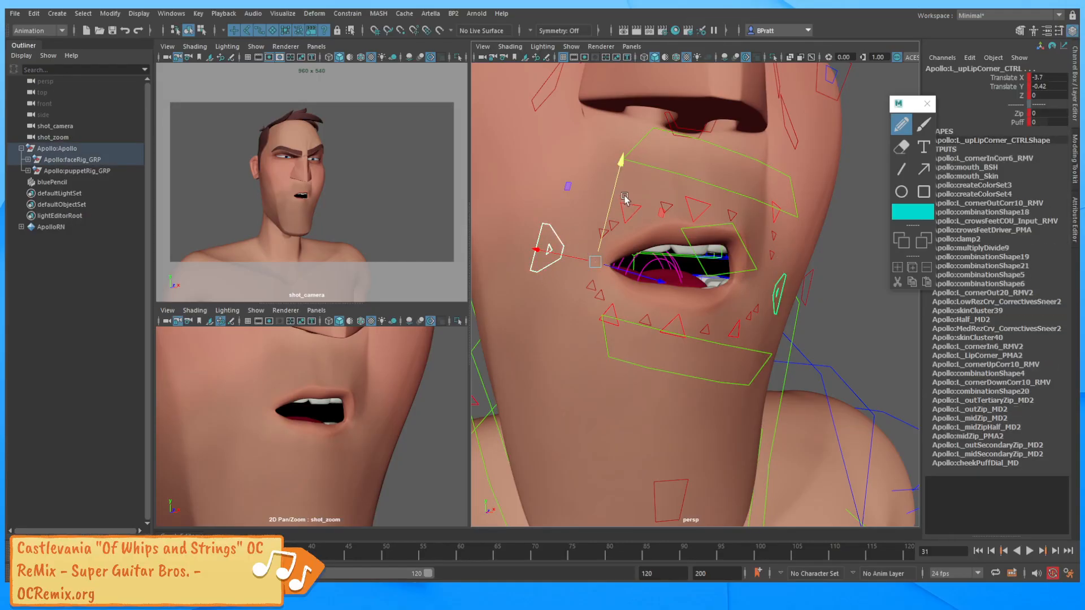
{"action": "left_click_drag", "start_coordinate": [624, 198], "coordinate": [599, 212]}
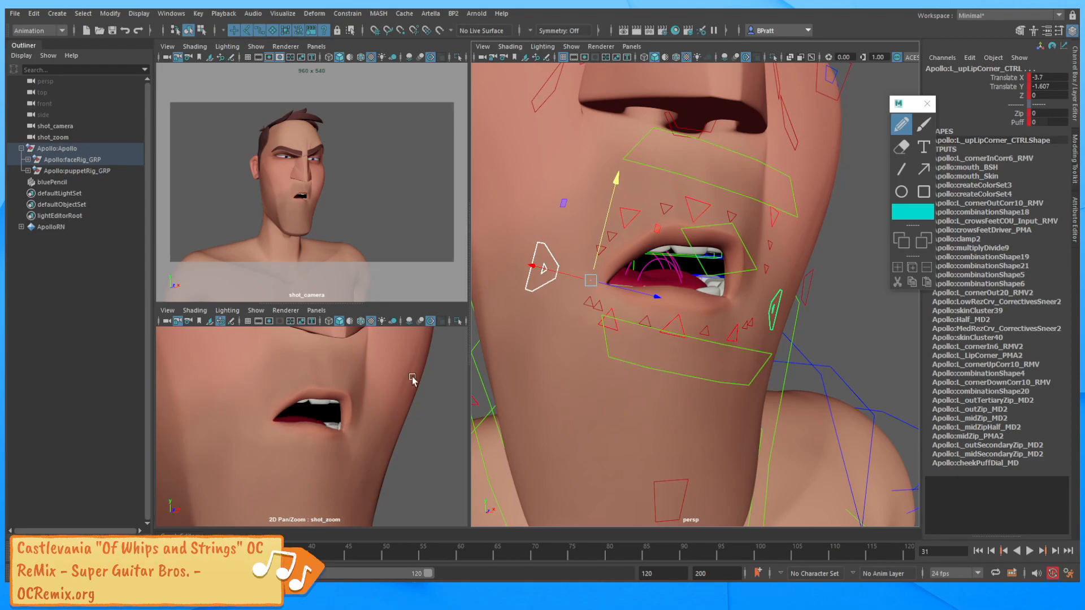
{"action": "left_click", "coordinate": [1020, 113]}
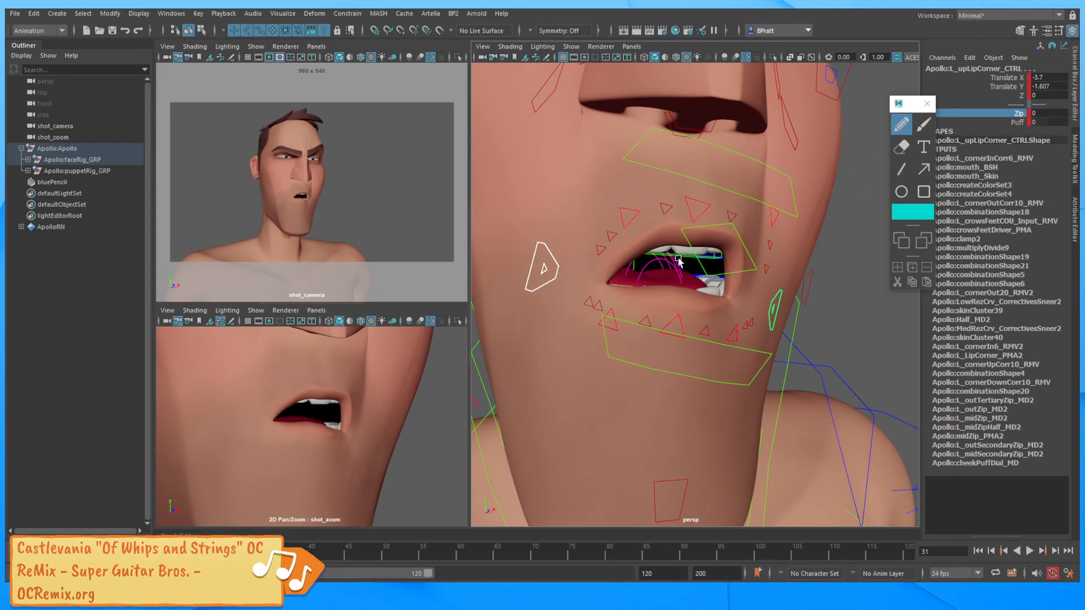
{"action": "middle_click_drag", "start_coordinate": [688, 259], "coordinate": [698, 264]}
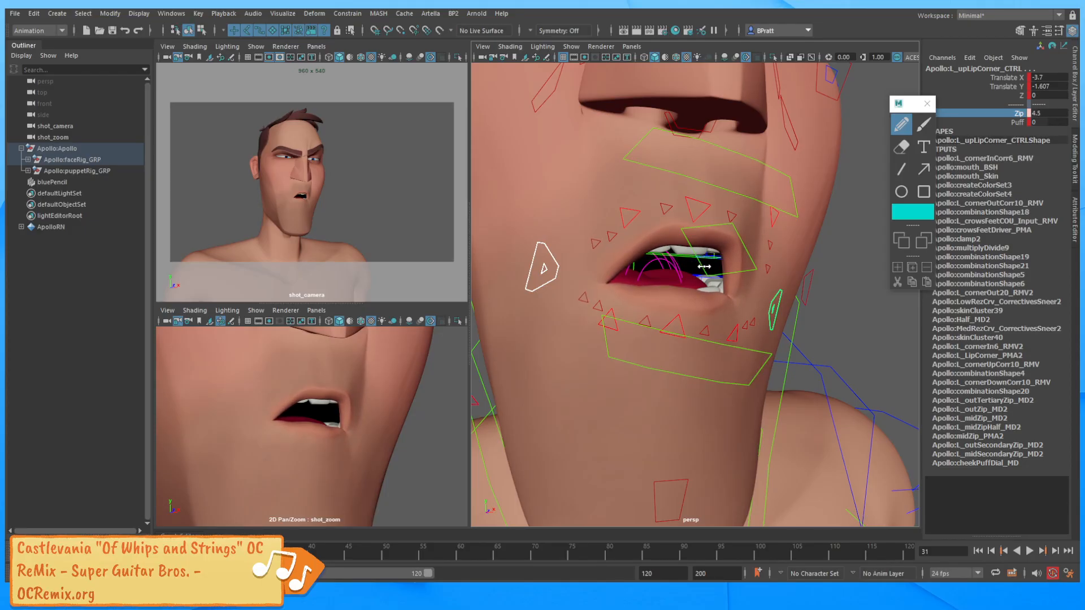
{"action": "left_click_drag", "start_coordinate": [750, 260], "coordinate": [744, 259], "text": "alt"}
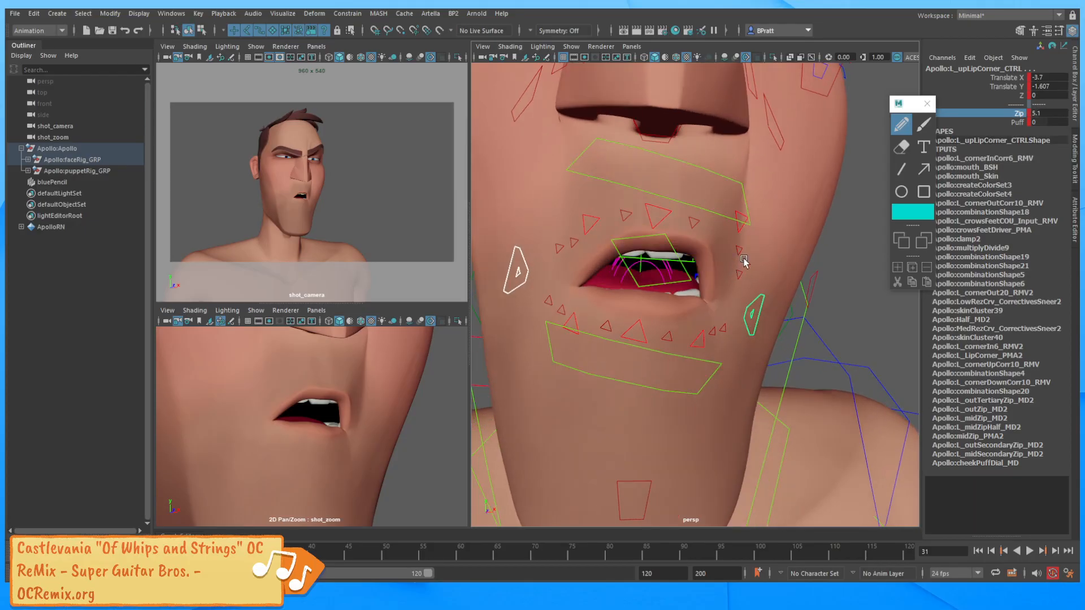
Move mouth_CTRL to about -0.406 in Translate X and 0.35 in Translate Y.
{"action": "left_click", "coordinate": [688, 272]}
{"action": "left_click", "coordinate": [689, 272]}
{"action": "key", "text": "w"}
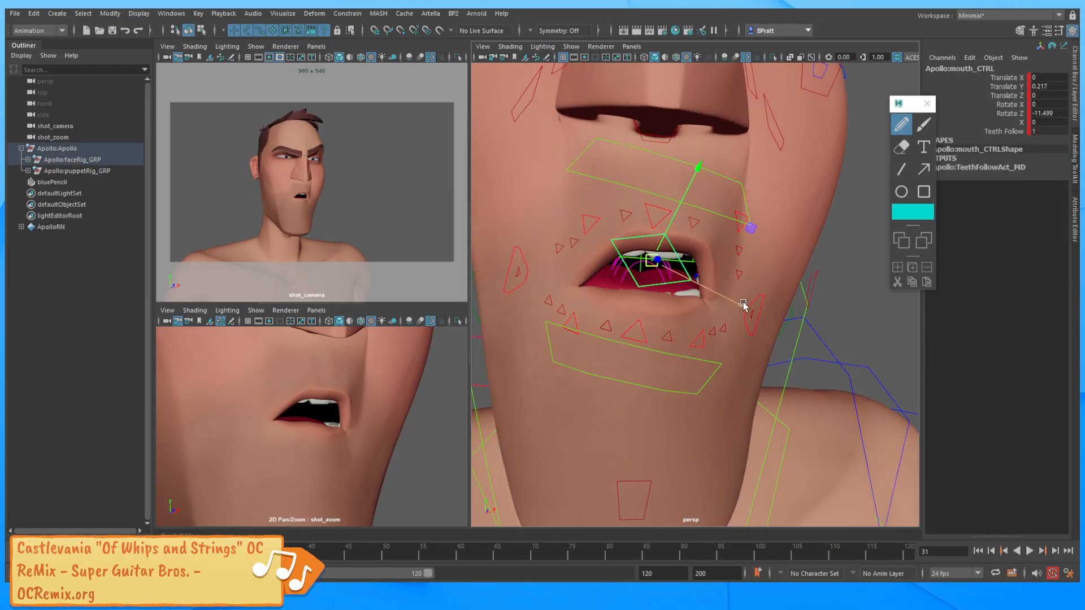
{"action": "left_click_drag", "start_coordinate": [740, 305], "coordinate": [700, 298]}
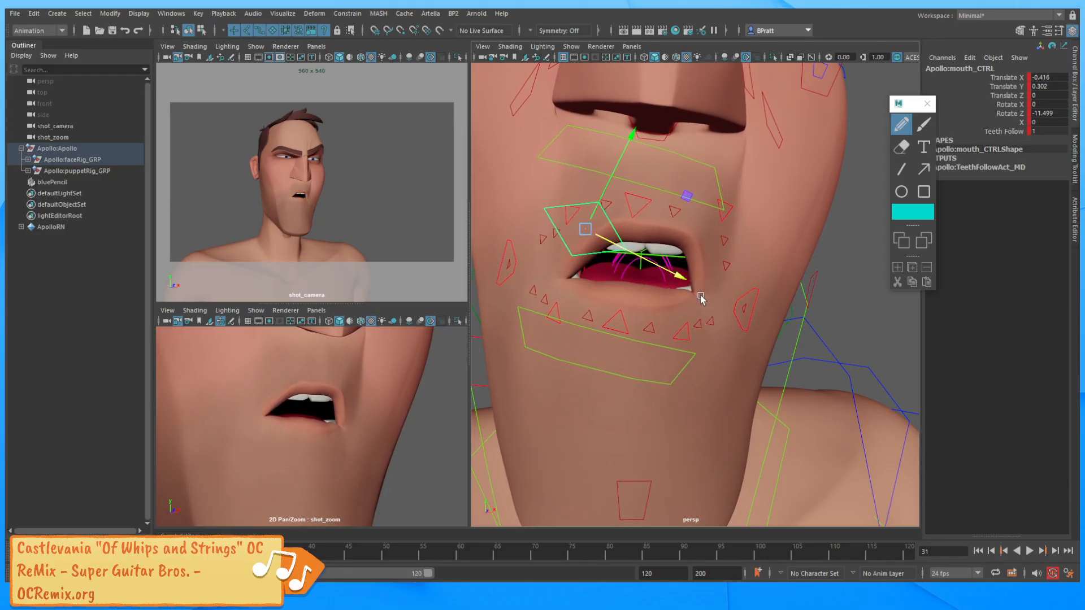
{"action": "left_click_drag", "start_coordinate": [606, 177], "coordinate": [631, 184]}
Rotate mouth_CTRL to about -15.455 in Rotate Z.
{"action": "key", "text": "e"}
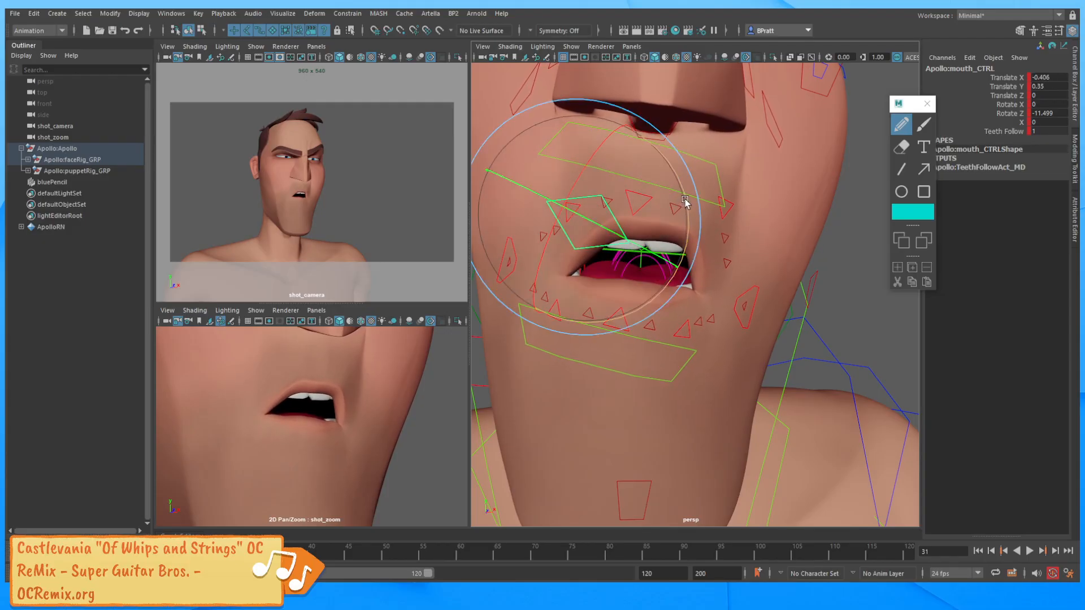
{"action": "left_click_drag", "start_coordinate": [686, 205], "coordinate": [620, 172]}
{"action": "key", "text": "w"}
{"action": "left_click_drag", "start_coordinate": [658, 230], "coordinate": [682, 227], "text": "alt"}
{"action": "right_click_drag", "start_coordinate": [683, 227], "coordinate": [711, 246], "text": "alt"}
{"action": "left_click_drag", "start_coordinate": [711, 246], "coordinate": [695, 263], "text": "alt"}
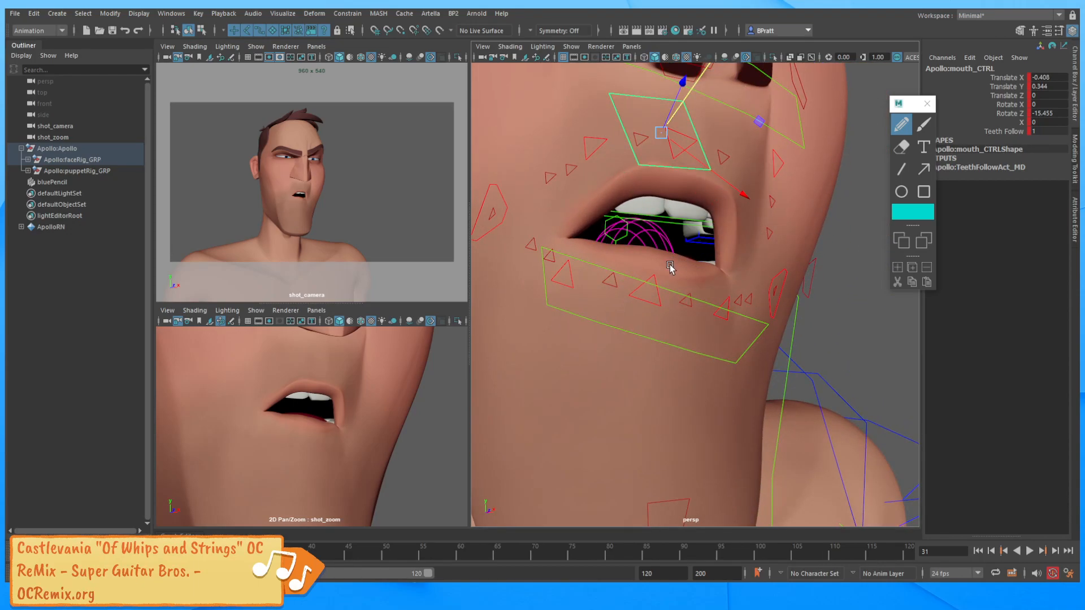
Set Puff to about -1.54 on both upLipCorner controls.
{"action": "right_click_drag", "start_coordinate": [735, 221], "coordinate": [690, 214], "text": "alt"}
{"action": "left_click_drag", "start_coordinate": [690, 214], "coordinate": [689, 259], "text": "alt"}
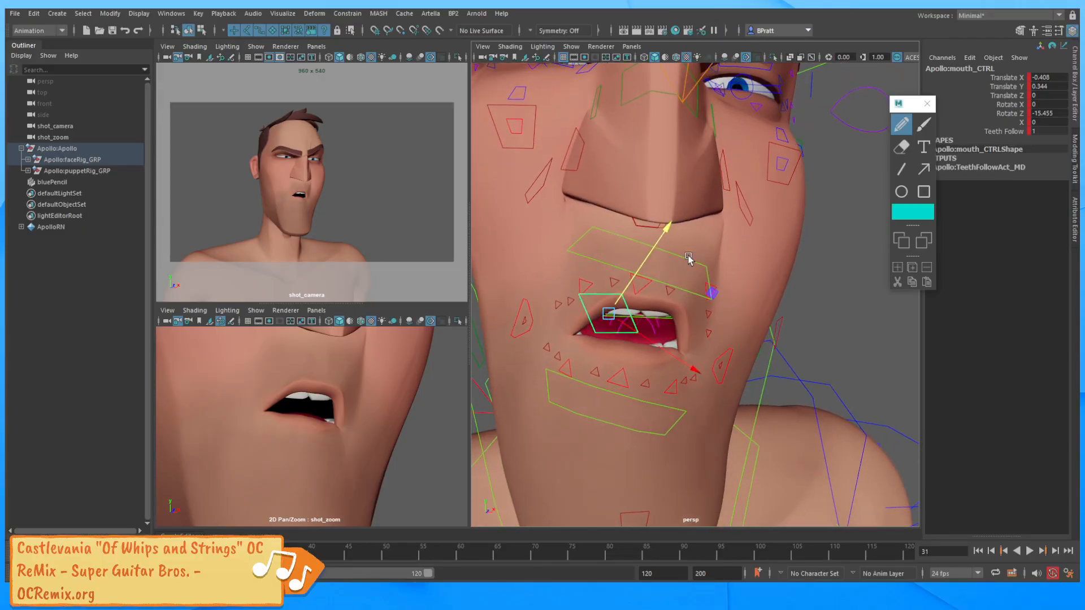
{"action": "left_click", "coordinate": [725, 357]}
{"action": "left_click", "coordinate": [520, 306]}
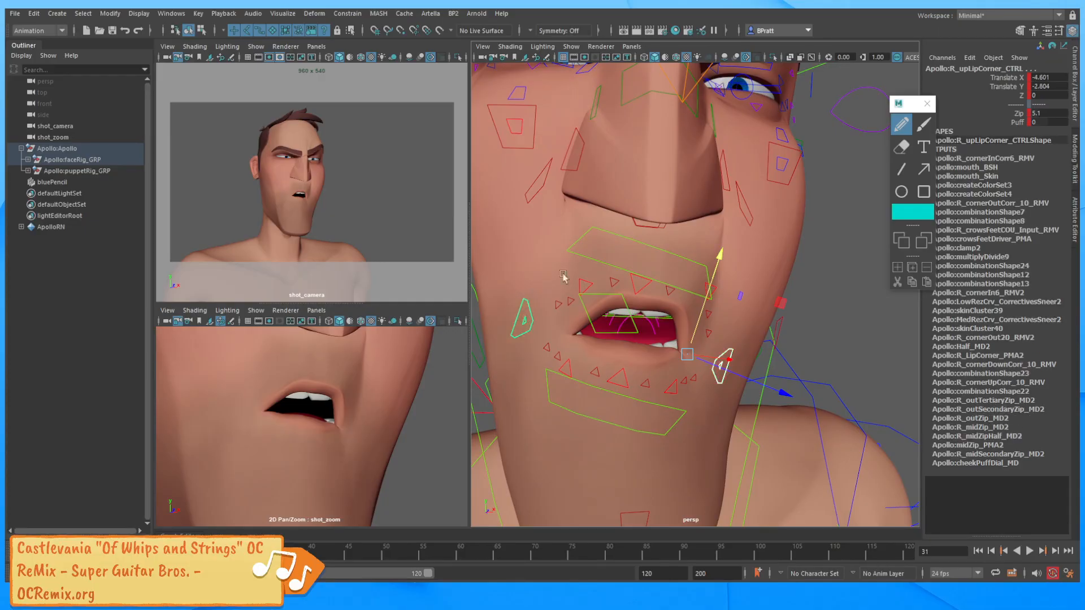
{"action": "left_click", "coordinate": [1018, 123]}
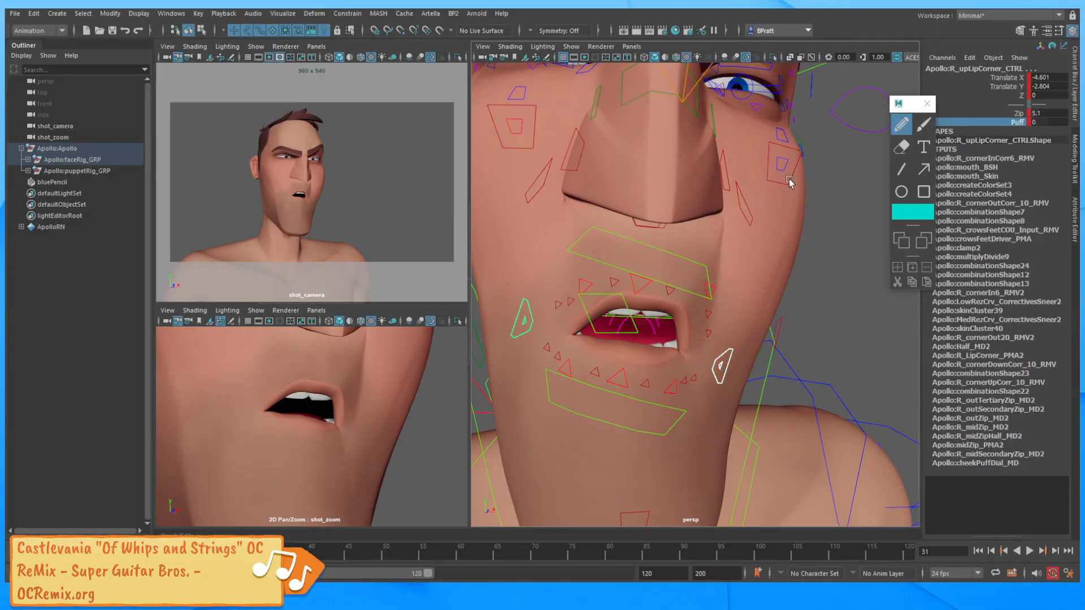
{"action": "middle_click_drag", "start_coordinate": [745, 207], "coordinate": [686, 282]}
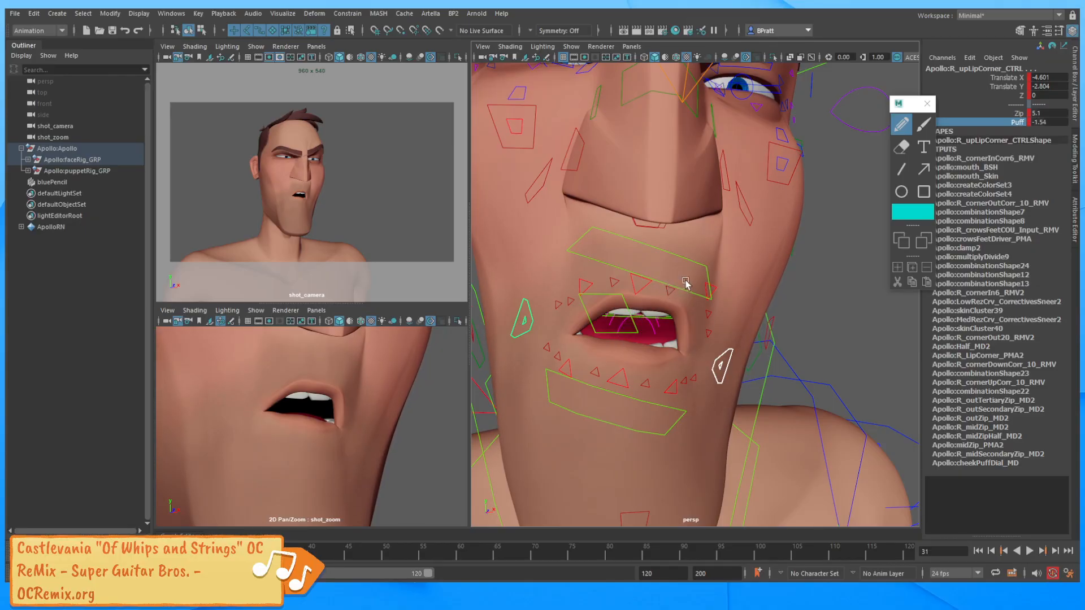
Move R_upLipOut_CTRL to about 0.337 in Translate X and -0.784 in Translate Y.
{"action": "left_click_drag", "start_coordinate": [676, 283], "coordinate": [583, 243], "text": "alt"}
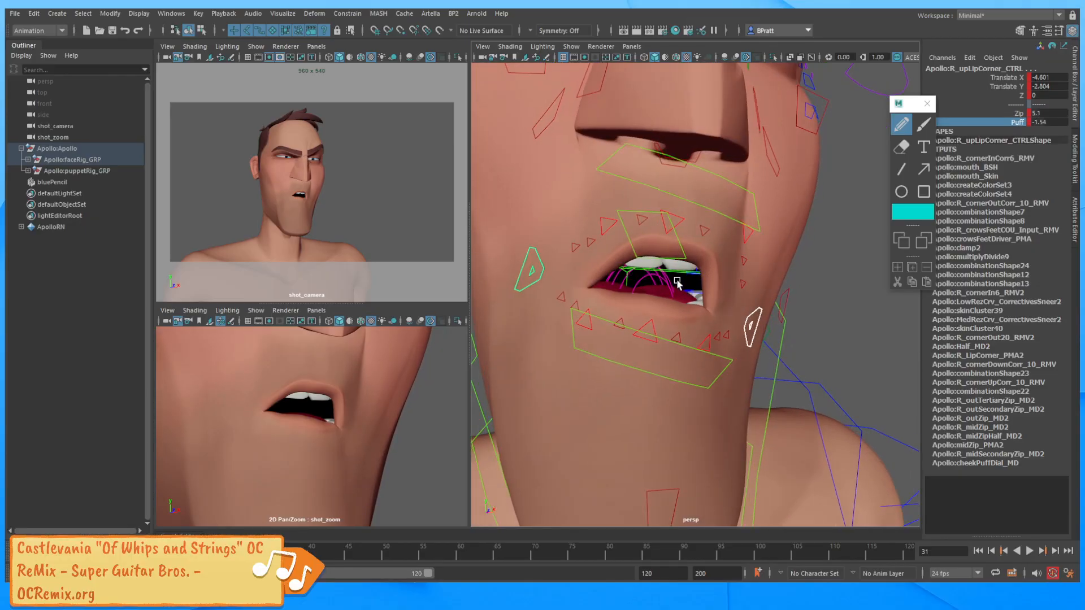
{"action": "left_click", "coordinate": [598, 236]}
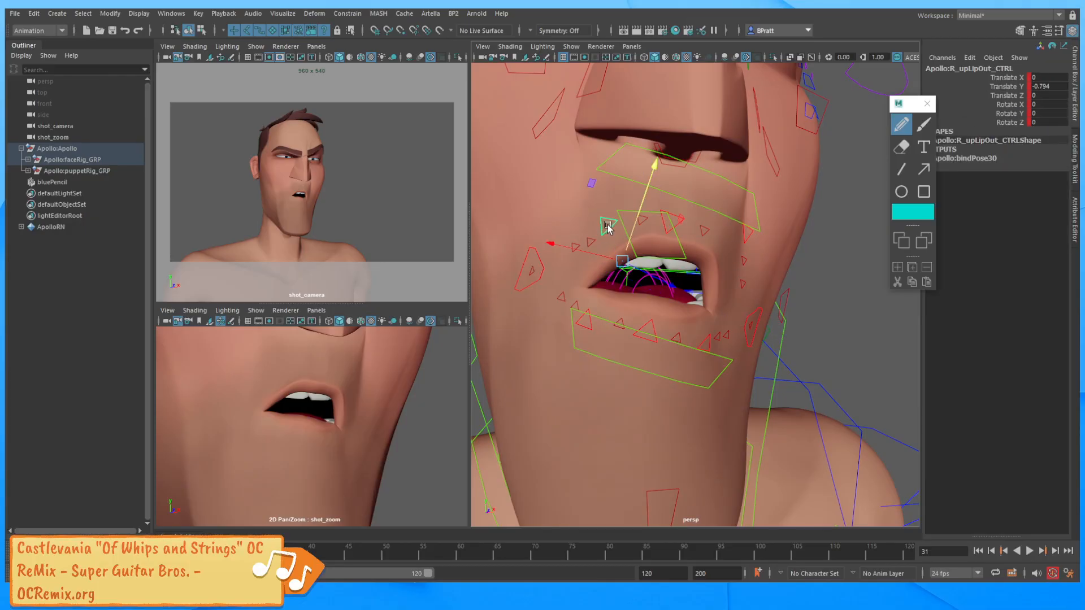
{"action": "middle_click_drag", "start_coordinate": [591, 189], "coordinate": [586, 188]}
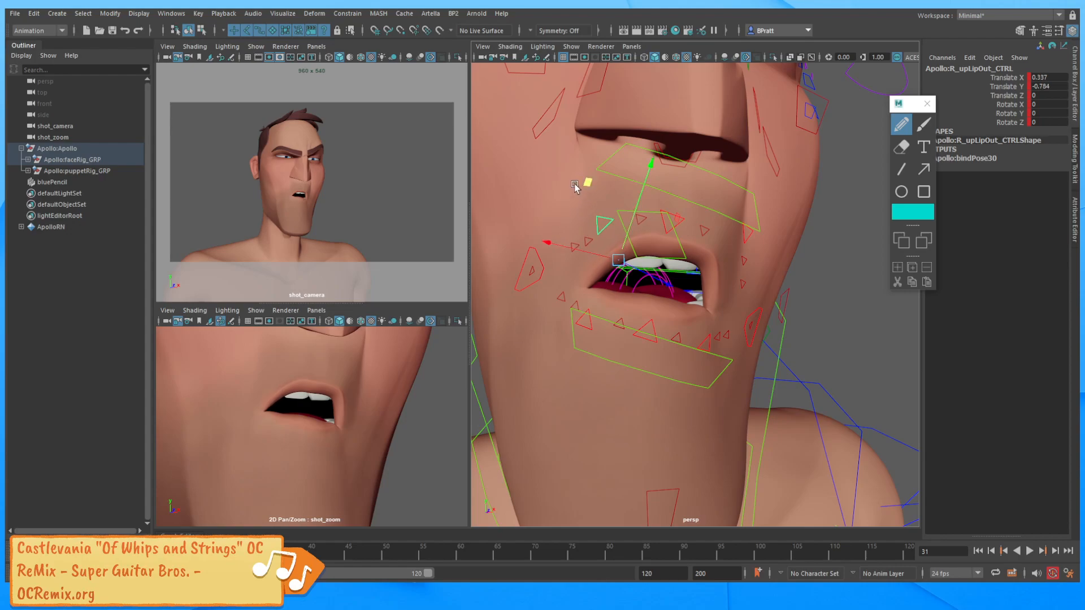
Examine the mouth shape against the whole face from several angles in the persp view.
{"action": "left_click_drag", "start_coordinate": [584, 143], "coordinate": [576, 227], "text": "alt"}
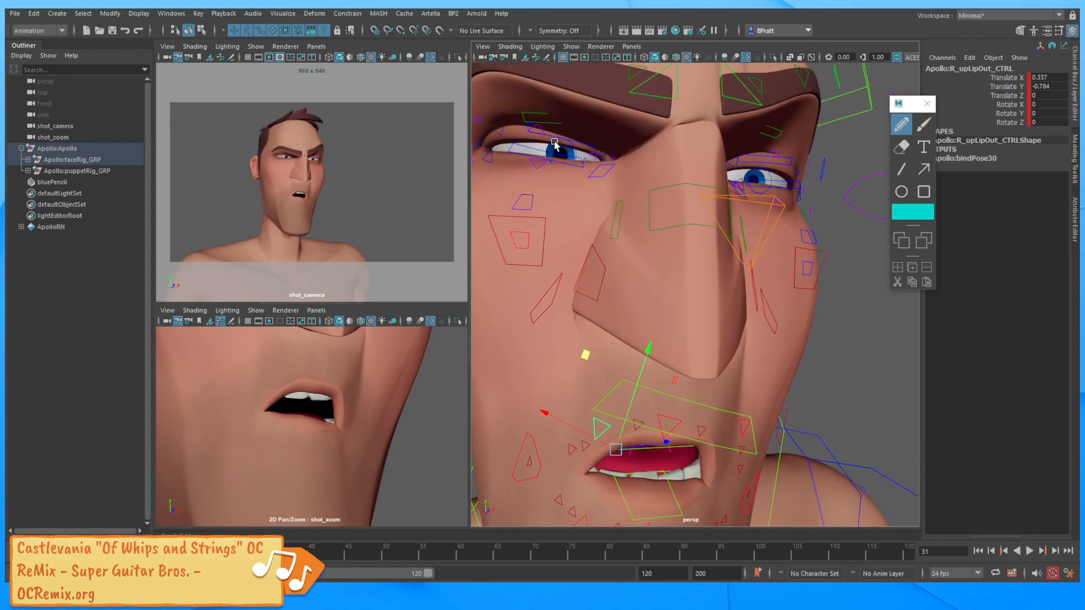
{"action": "left_click_drag", "start_coordinate": [724, 314], "coordinate": [729, 321], "text": "alt"}
{"action": "right_click_drag", "start_coordinate": [729, 321], "coordinate": [676, 330], "text": "alt"}
{"action": "middle_click_drag", "start_coordinate": [676, 330], "coordinate": [690, 303], "text": "alt"}
{"action": "right_click_drag", "start_coordinate": [690, 303], "coordinate": [661, 312], "text": "alt"}
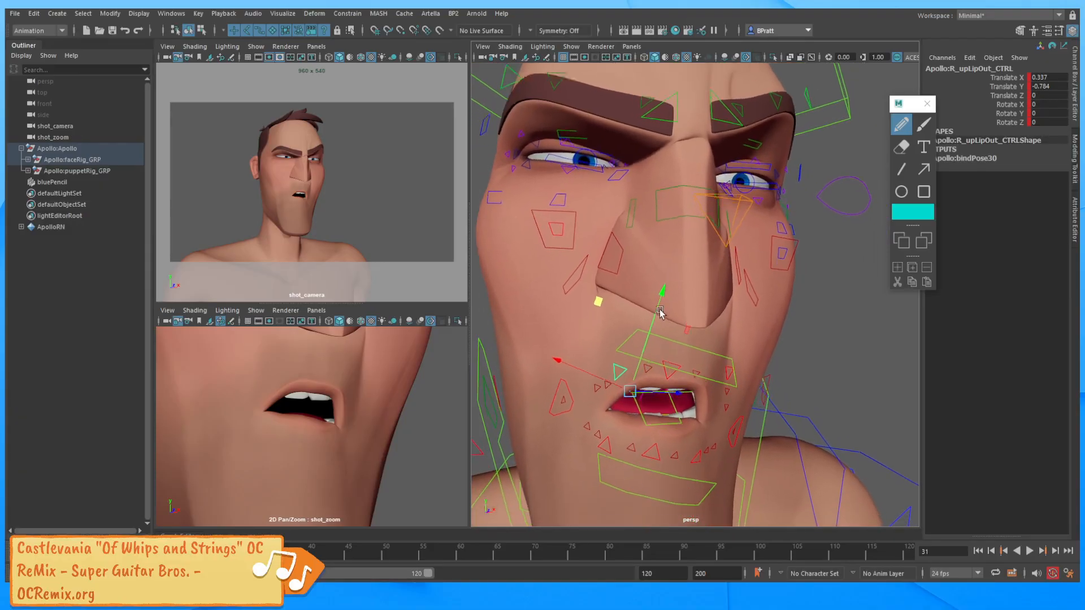
{"action": "left_click_drag", "start_coordinate": [661, 312], "coordinate": [668, 288], "text": "alt"}
{"action": "left_click_drag", "start_coordinate": [666, 337], "coordinate": [666, 307], "text": "alt"}
{"action": "right_click_drag", "start_coordinate": [666, 307], "coordinate": [695, 325], "text": "alt"}
{"action": "left_click_drag", "start_coordinate": [685, 327], "coordinate": [677, 339], "text": "alt"}
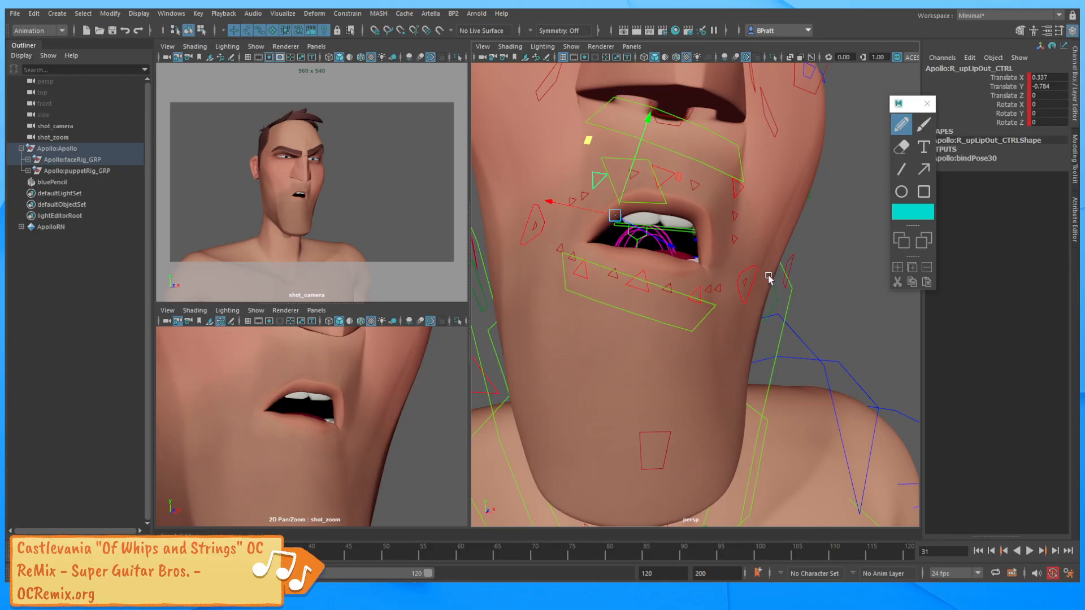
Select all of the character's rig controls, advance the timeline to frame 32, and clear the selection.
{"action": "right_click_drag", "start_coordinate": [789, 231], "coordinate": [513, 266], "text": "alt"}
{"action": "middle_click_drag", "start_coordinate": [805, 265], "coordinate": [827, 227], "text": "alt"}
{"action": "right_click_drag", "start_coordinate": [827, 226], "coordinate": [759, 220], "text": "alt"}
{"action": "left_click_drag", "start_coordinate": [830, 182], "coordinate": [564, 444]}
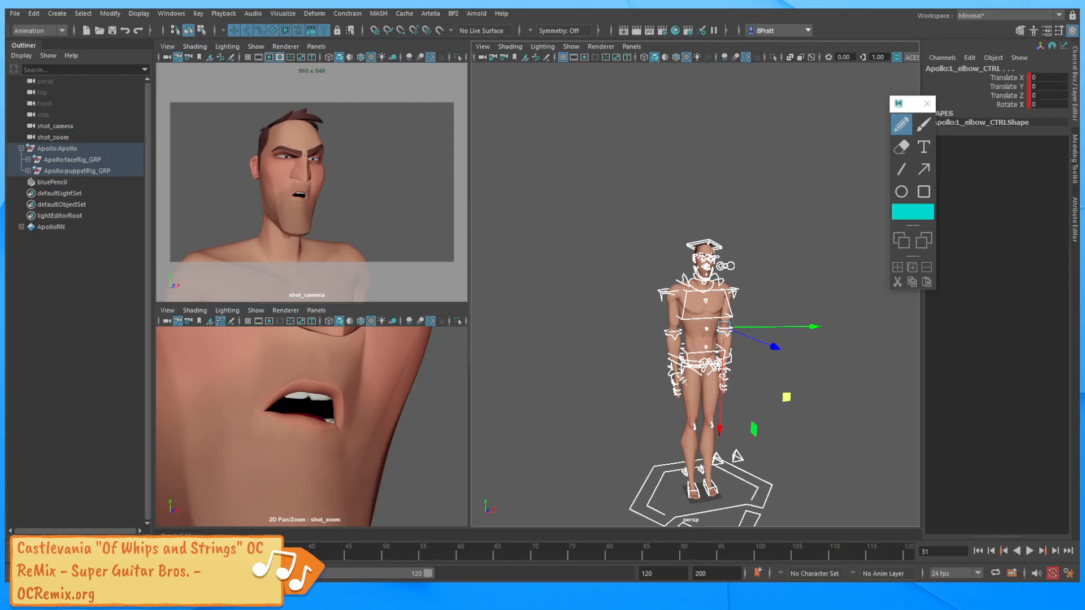
{"action": "key", "text": "alt+period"}
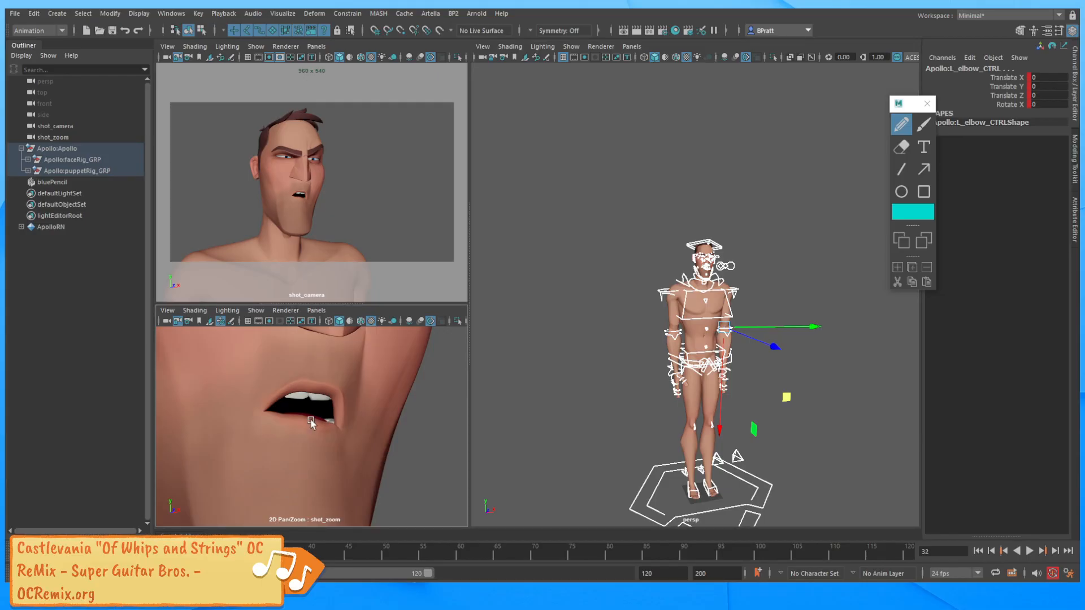
{"action": "right_click_drag", "start_coordinate": [611, 240], "coordinate": [881, 247], "text": "alt"}
{"action": "middle_click_drag", "start_coordinate": [729, 197], "coordinate": [698, 280], "text": "alt"}
{"action": "right_click_drag", "start_coordinate": [698, 282], "coordinate": [778, 292], "text": "alt"}
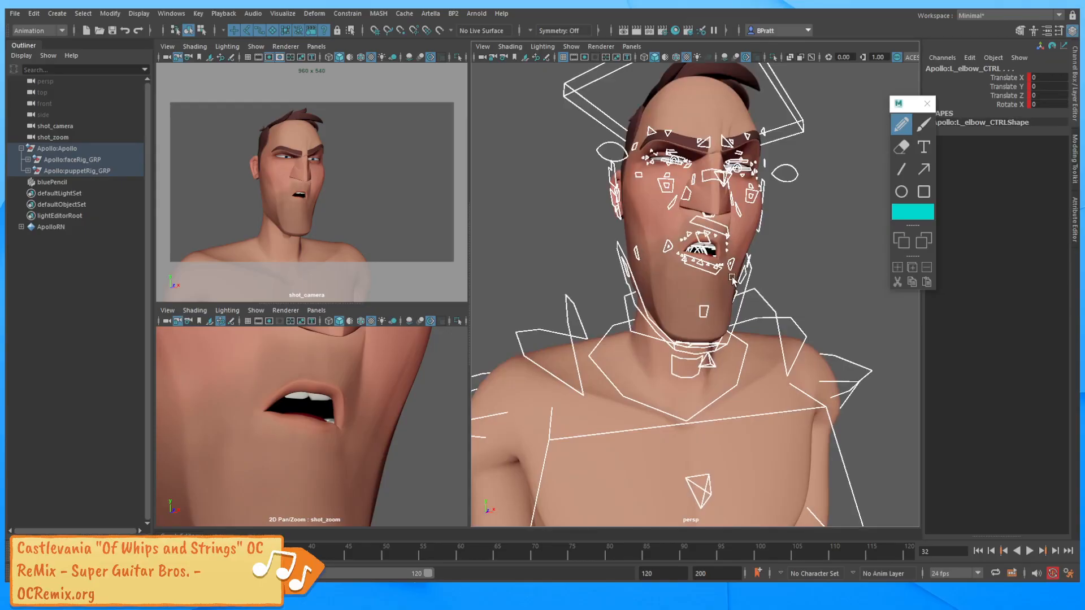
{"action": "middle_click_drag", "start_coordinate": [734, 277], "coordinate": [710, 306], "text": "alt"}
{"action": "left_click", "coordinate": [785, 292]}
Switch the persp view to wireframe display and lower LowTeeth_CTRL to about -0.378 in Translate Y.
{"action": "middle_click_drag", "start_coordinate": [785, 292], "coordinate": [795, 284], "text": "alt"}
{"action": "right_click_drag", "start_coordinate": [672, 290], "coordinate": [767, 283], "text": "alt"}
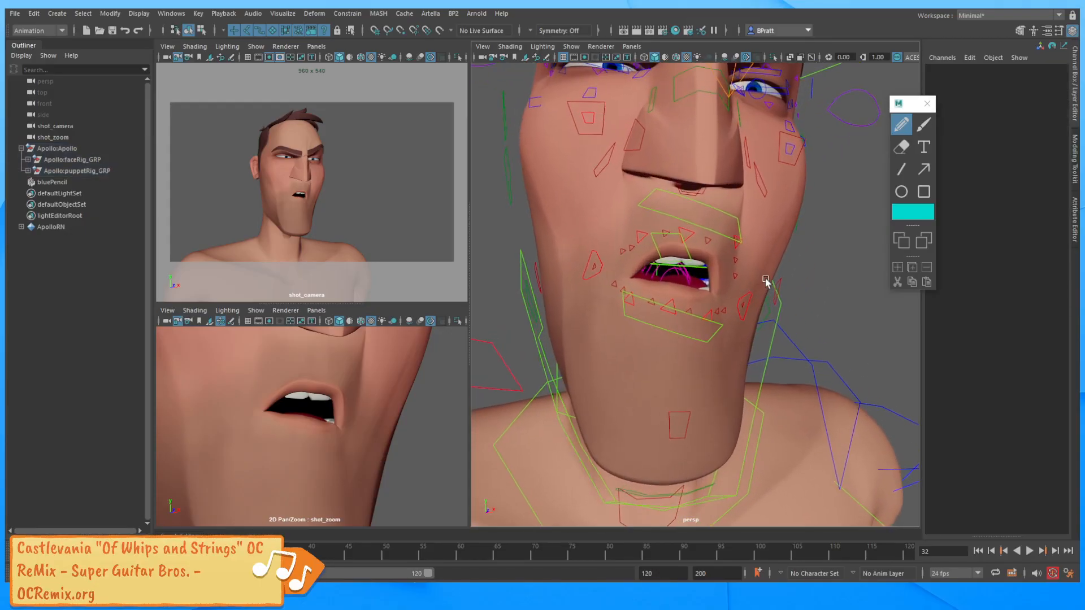
{"action": "middle_click_drag", "start_coordinate": [729, 287], "coordinate": [746, 292], "text": "alt"}
{"action": "left_click_drag", "start_coordinate": [745, 291], "coordinate": [750, 295], "text": "alt"}
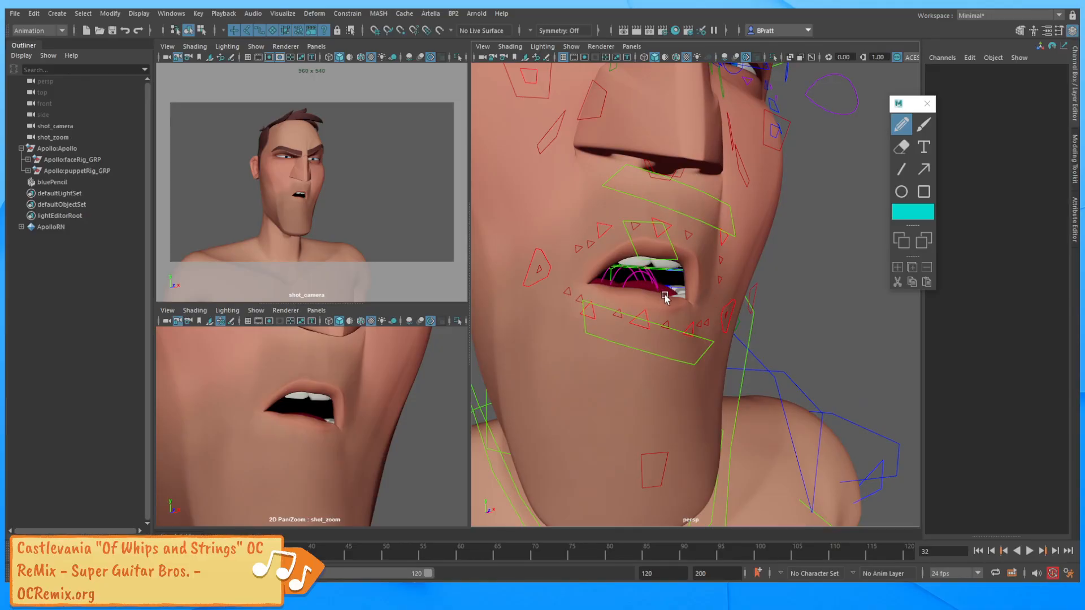
{"action": "left_click_drag", "start_coordinate": [665, 296], "coordinate": [681, 327], "text": "alt"}
{"action": "key", "text": "4"}
{"action": "left_click", "coordinate": [652, 380]}
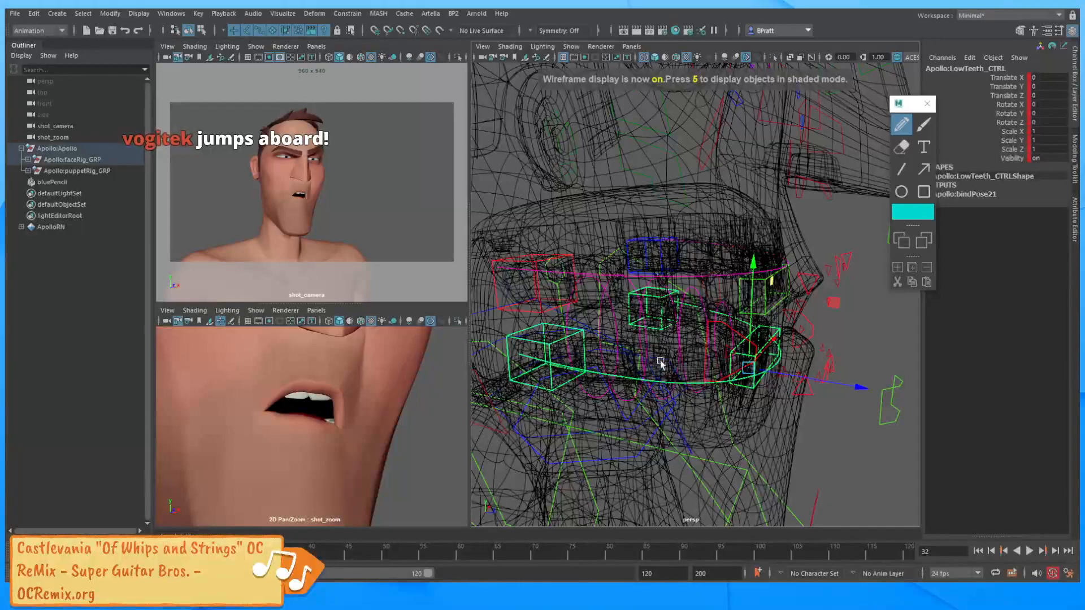
{"action": "left_click_drag", "start_coordinate": [754, 265], "coordinate": [751, 278]}
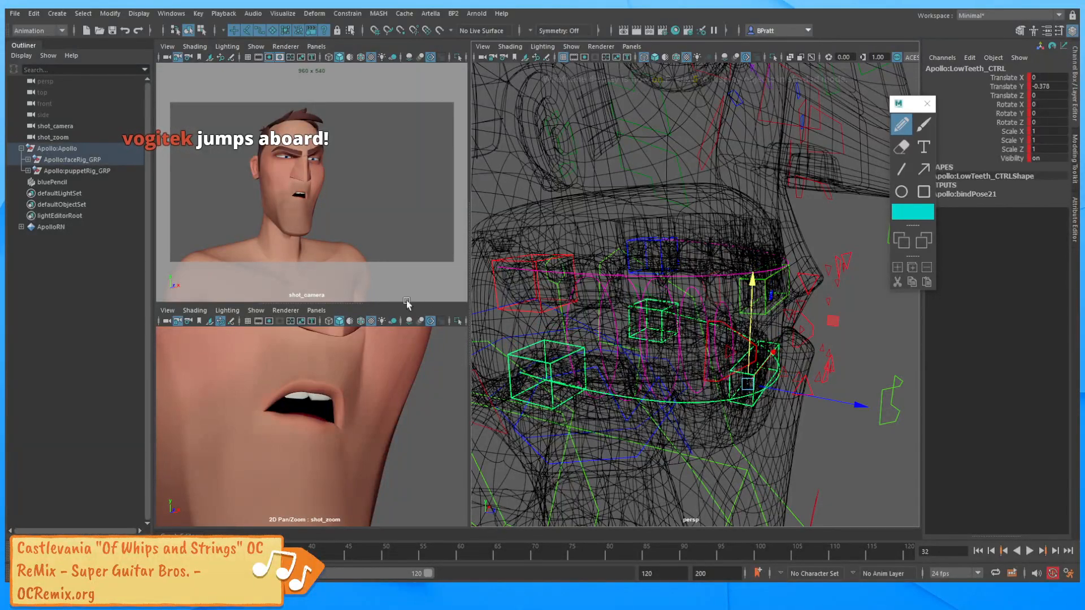
Move topTeeth_CTRL to about -0.012 in Translate Y and rotate it to about 7.637, 0.877 and -6.515 in X, Y and Z.
{"action": "left_click", "coordinate": [701, 281]}
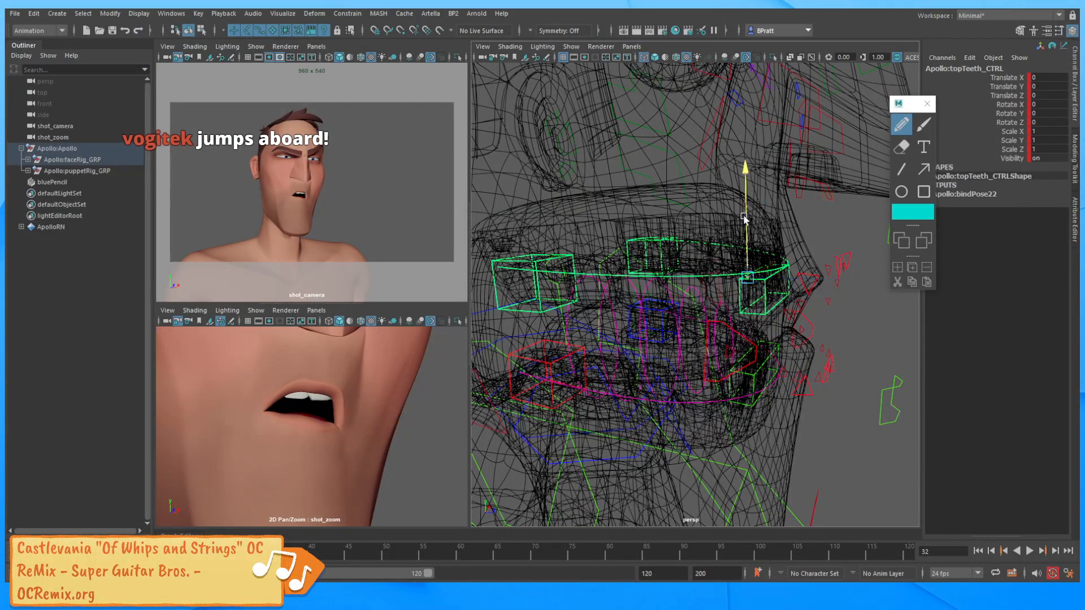
{"action": "mouse_move", "coordinate": [745, 226]}
{"action": "left_mouse_down"}
{"action": "mouse_move", "coordinate": [744, 203]}
{"action": "mouse_move", "coordinate": [744, 218]}
{"action": "left_mouse_up"}
{"action": "key", "text": "e"}
{"action": "left_click_drag", "start_coordinate": [830, 227], "coordinate": [666, 257]}
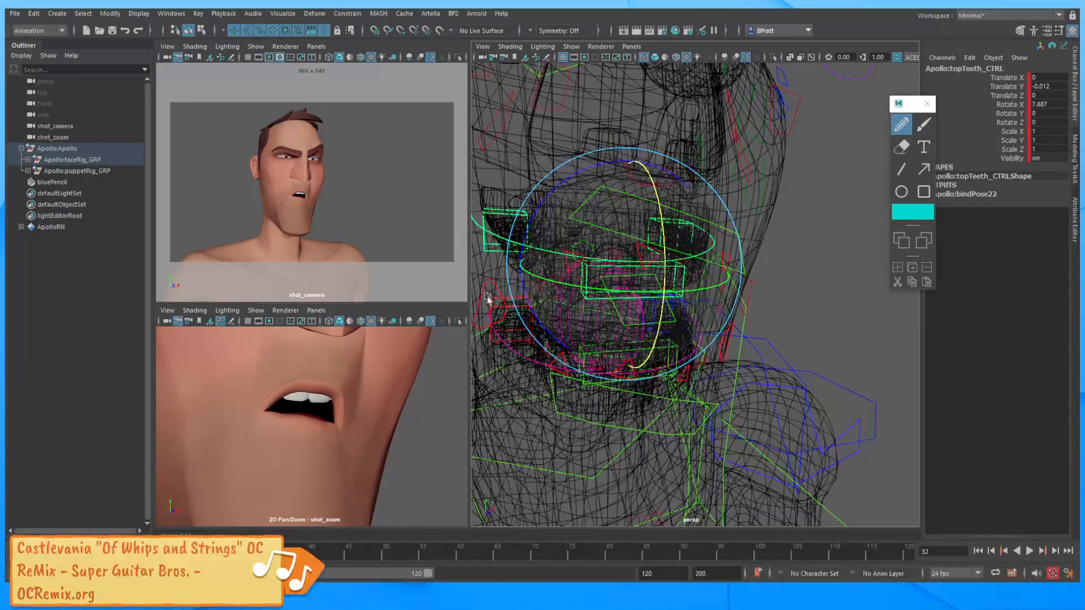
{"action": "left_click_drag", "start_coordinate": [537, 217], "coordinate": [494, 227]}
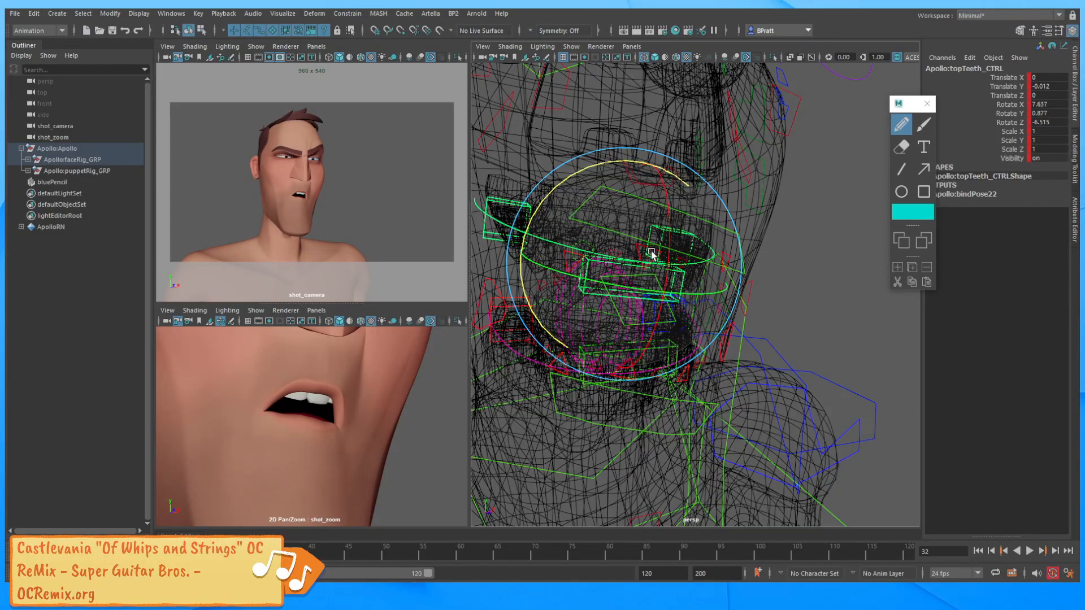
Try raising LowTeeth_CTRL to about -0.356 in Translate Y, and undo the move.
{"action": "key", "text": "w"}
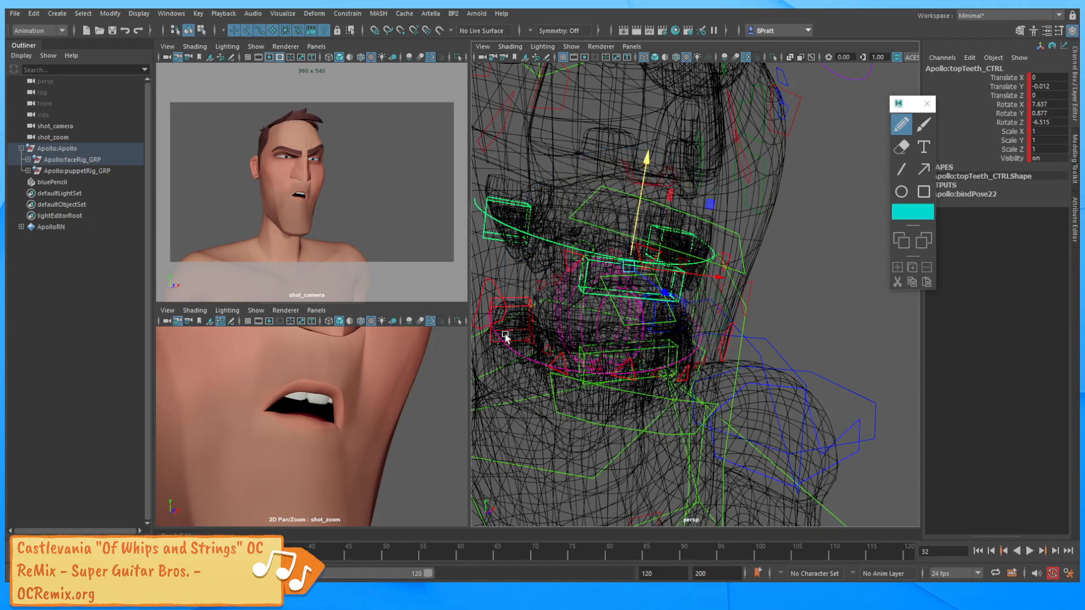
{"action": "left_click_drag", "start_coordinate": [505, 337], "coordinate": [594, 380], "text": "alt"}
{"action": "left_click", "coordinate": [599, 382]}
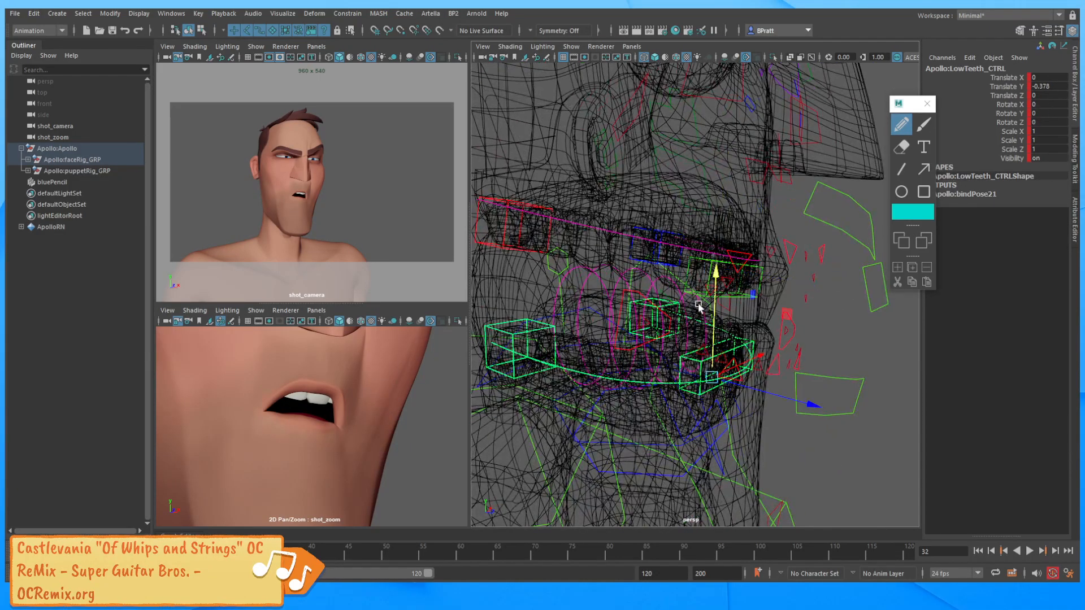
{"action": "mouse_move", "coordinate": [716, 272]}
{"action": "left_mouse_down"}
{"action": "mouse_move", "coordinate": [718, 241]}
{"action": "mouse_move", "coordinate": [716, 271]}
{"action": "left_mouse_up"}
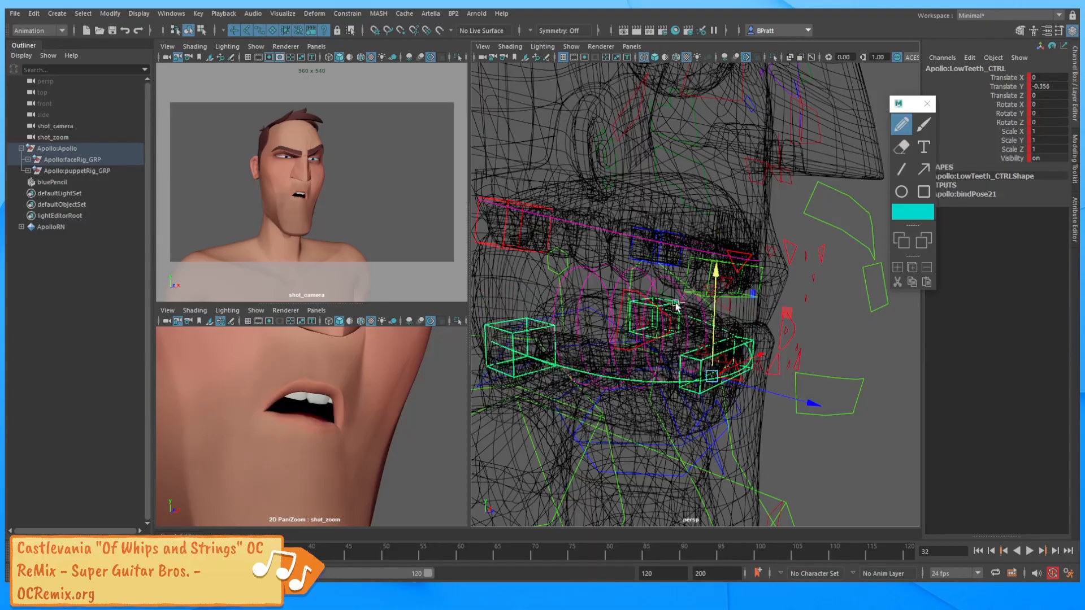
{"action": "key", "text": "ctrl+z"}
Raise tongueBase_CTRL to about 0.077 in Translate Y and rotate it to about 14.181 in Rotate X.
{"action": "left_click", "coordinate": [558, 271]}
{"action": "left_click_drag", "start_coordinate": [555, 230], "coordinate": [553, 231]}
{"action": "key", "text": "e"}
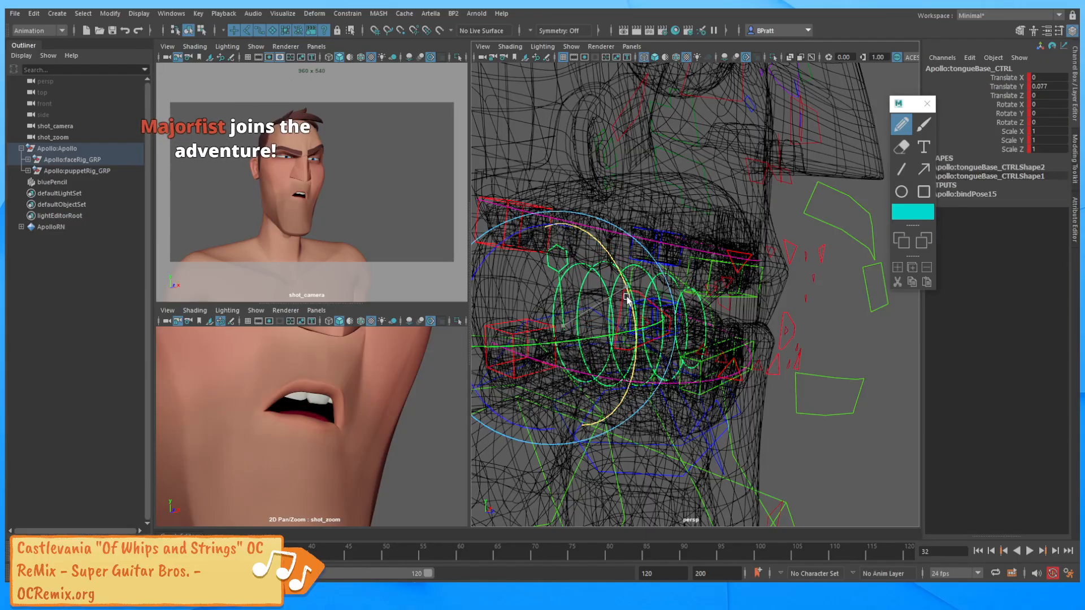
{"action": "left_click_drag", "start_coordinate": [626, 297], "coordinate": [633, 318]}
Move tongueBase_CTRL to about 0.394 in Translate X, 0.521 in Translate Y and 0.112 in Translate Z.
{"action": "key", "text": "w"}
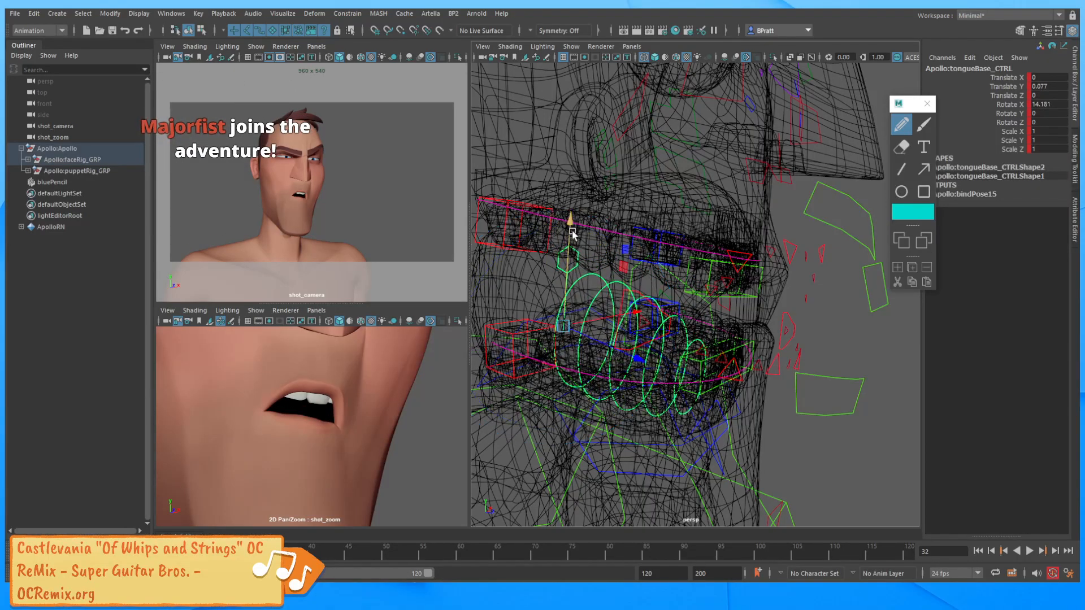
{"action": "left_click_drag", "start_coordinate": [572, 225], "coordinate": [572, 205]}
{"action": "left_click_drag", "start_coordinate": [624, 288], "coordinate": [545, 293], "text": "alt"}
{"action": "left_click_drag", "start_coordinate": [692, 302], "coordinate": [704, 304]}
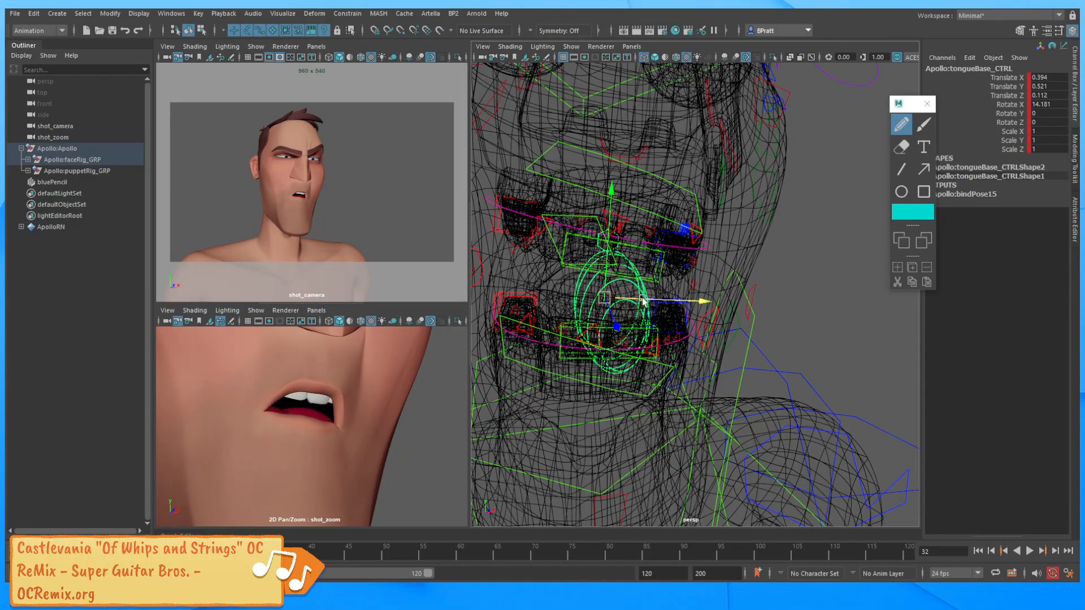
Rotate tongueBase_CTRL to about 17.688, -1.024 and -6.834 in X, Y and Z, and raise it to about 0.655 in Translate Y.
{"action": "key", "text": "e"}
{"action": "left_click_drag", "start_coordinate": [681, 235], "coordinate": [690, 255]}
{"action": "left_click_drag", "start_coordinate": [636, 300], "coordinate": [611, 320]}
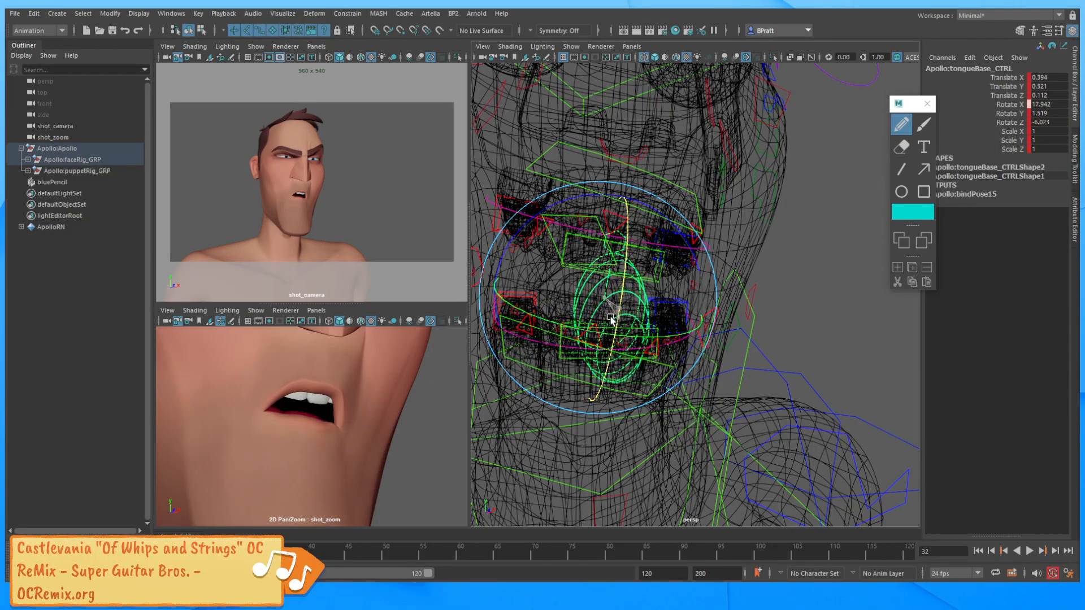
{"action": "key", "text": "w"}
{"action": "left_click_drag", "start_coordinate": [625, 232], "coordinate": [609, 271]}
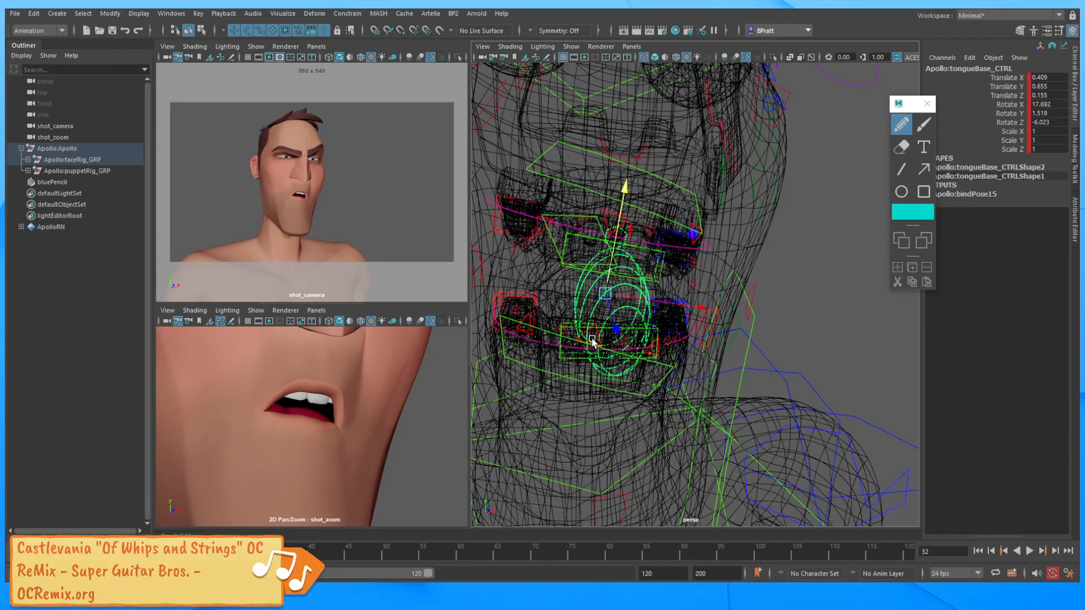
{"action": "key", "text": "e"}
{"action": "left_click_drag", "start_coordinate": [593, 337], "coordinate": [613, 290]}
Move tongueBase_CTRL to about 0.109 in Translate X, 1.046 in Translate Y and 0.262 in Translate Z.
{"action": "key", "text": "w"}
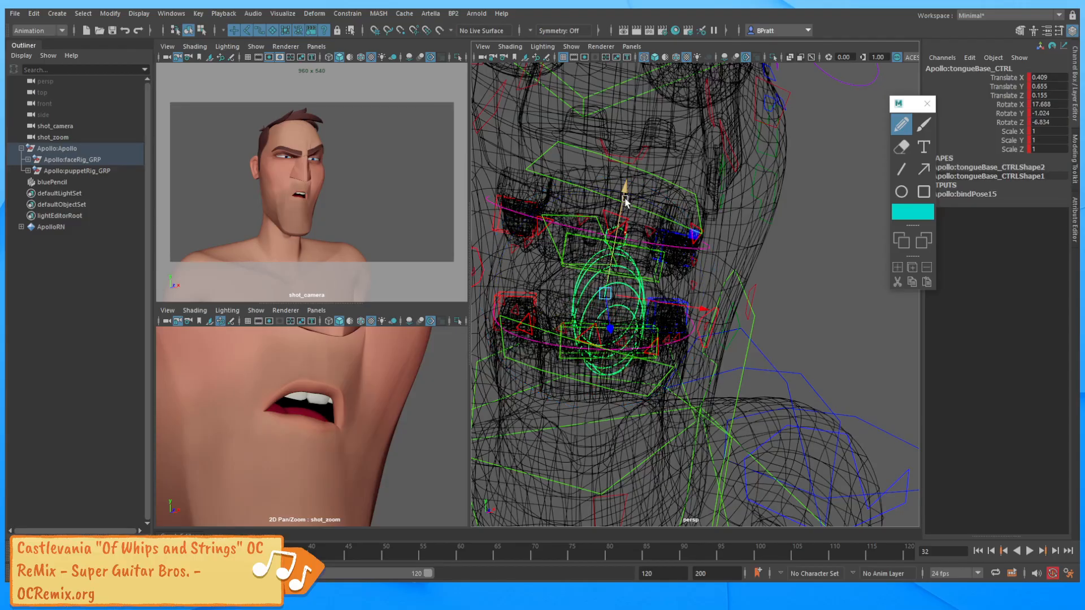
{"action": "left_click_drag", "start_coordinate": [625, 200], "coordinate": [629, 185]}
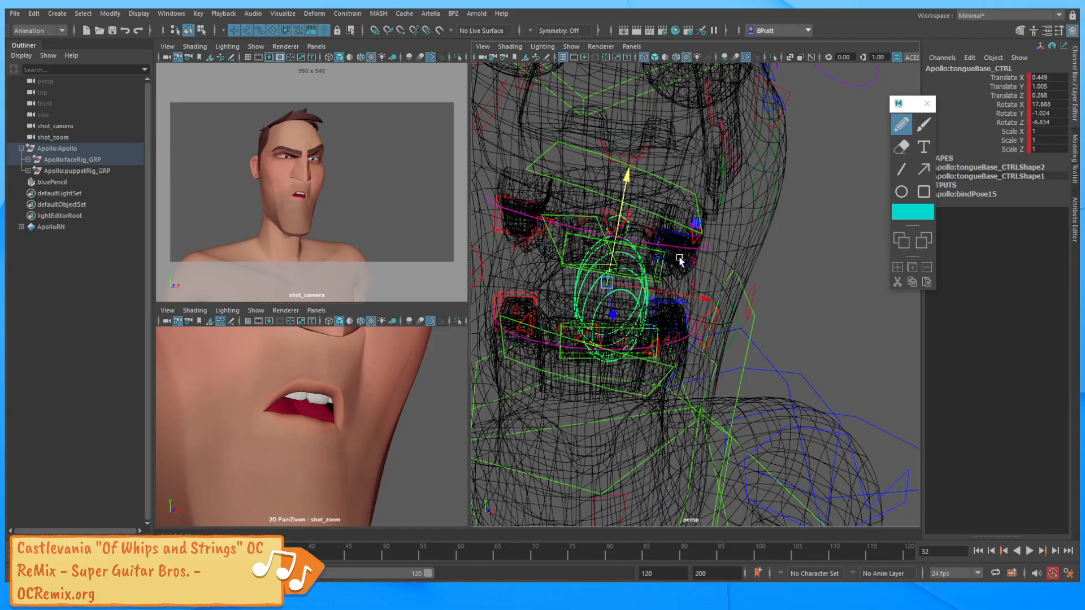
{"action": "left_click_drag", "start_coordinate": [695, 300], "coordinate": [690, 301]}
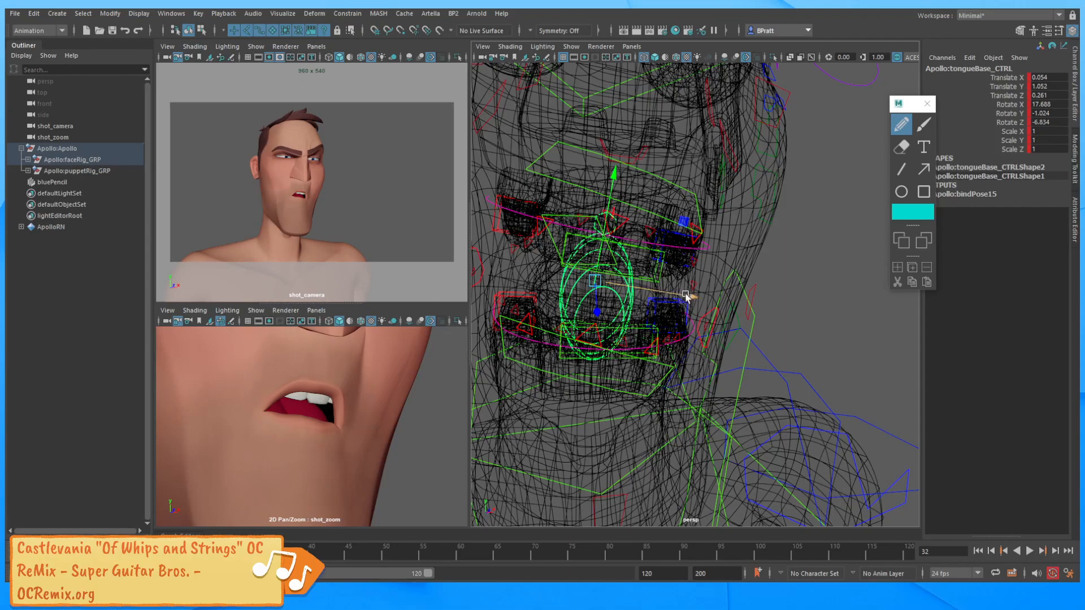
{"action": "left_click_drag", "start_coordinate": [689, 297], "coordinate": [684, 295]}
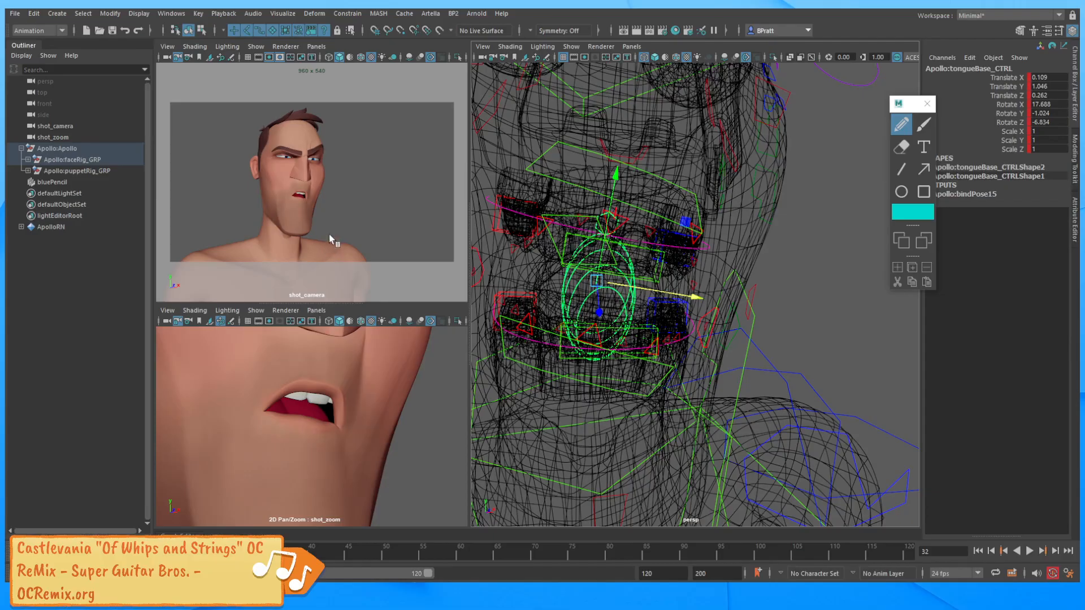
Try lowering tongueBase_CTRL along its vertical axis twice, and undo both moves.
{"action": "left_click_drag", "start_coordinate": [614, 195], "coordinate": [600, 264]}
{"action": "key", "text": "ctrl+z"}
{"action": "left_click_drag", "start_coordinate": [610, 221], "coordinate": [593, 247]}
{"action": "key", "text": "ctrl+z"}
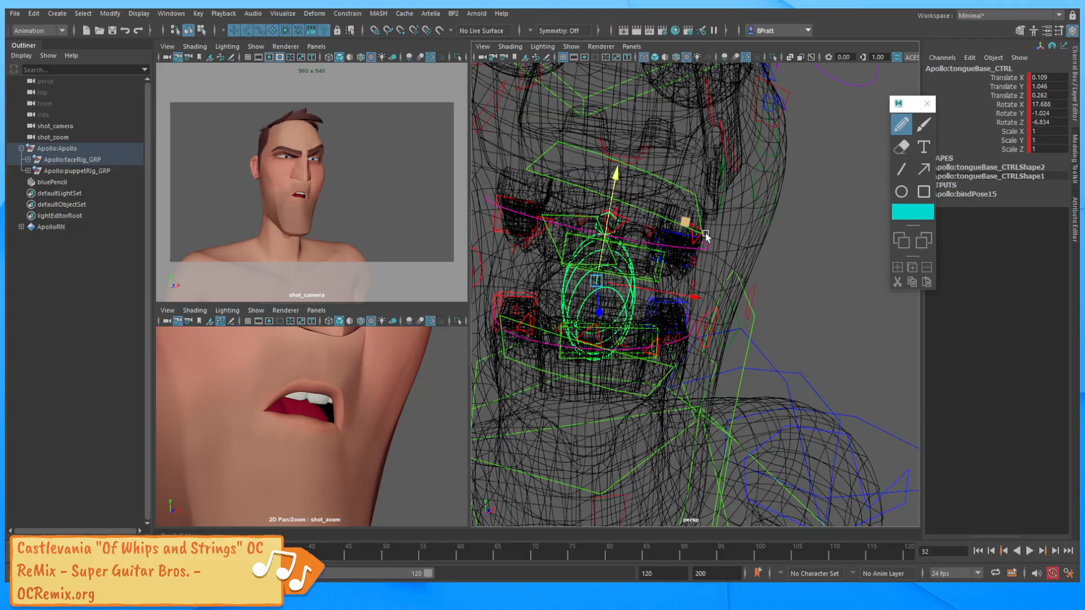
Switch the perspective view to shaded display and move R_nostril_CTRL to about 0.364 in Translate X and 0.66 in Translate Y.
{"action": "left_click_drag", "start_coordinate": [747, 258], "coordinate": [633, 302], "text": "alt"}
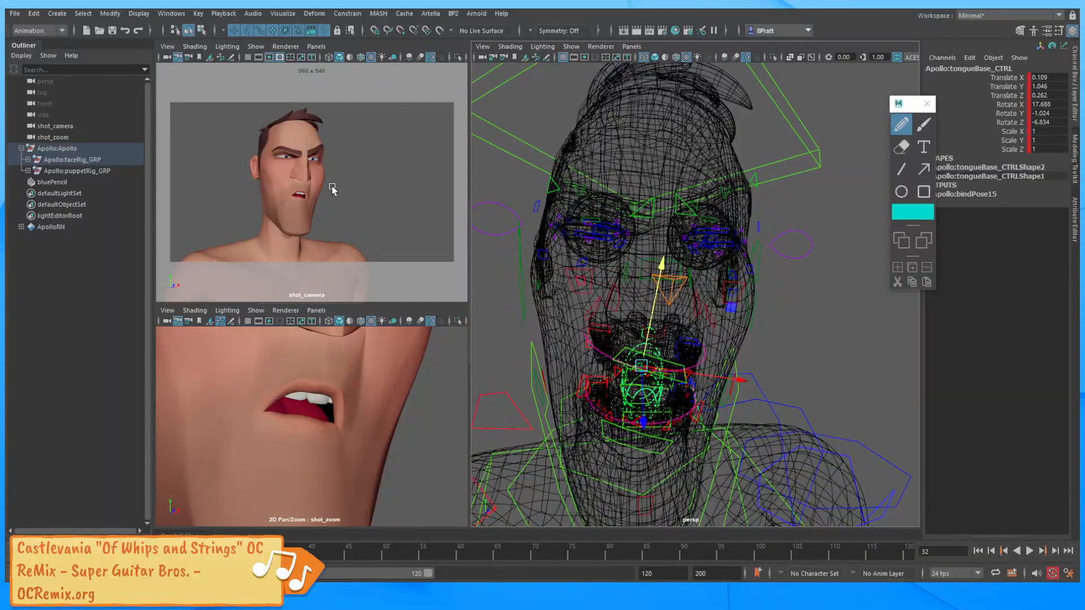
{"action": "key", "text": "5"}
{"action": "left_click", "coordinate": [621, 298]}
{"action": "mouse_move", "coordinate": [620, 298]}
{"action": "left_mouse_down", "text": "alt"}
{"action": "mouse_move", "coordinate": [605, 252]}
{"action": "mouse_move", "coordinate": [536, 227]}
{"action": "left_mouse_up", "text": "alt"}
{"action": "middle_click_drag", "start_coordinate": [533, 220], "coordinate": [531, 214]}
{"action": "left_click_drag", "start_coordinate": [564, 243], "coordinate": [581, 244], "text": "alt"}
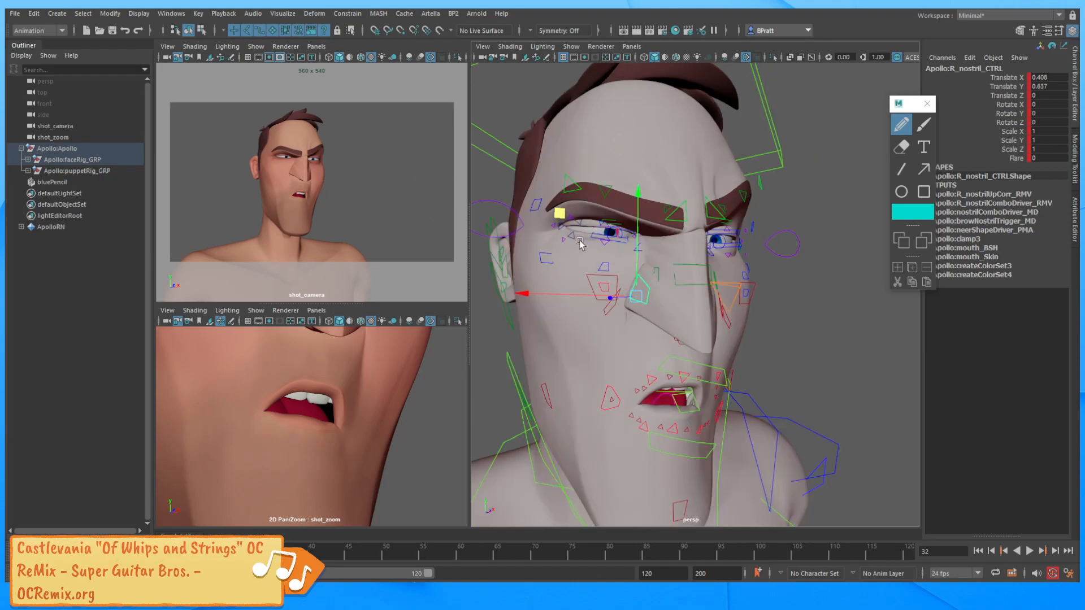
{"action": "middle_click_drag", "start_coordinate": [561, 220], "coordinate": [575, 235]}
{"action": "left_click_drag", "start_coordinate": [575, 236], "coordinate": [591, 271], "text": "alt"}
{"action": "right_click_drag", "start_coordinate": [591, 271], "coordinate": [639, 293], "text": "alt"}
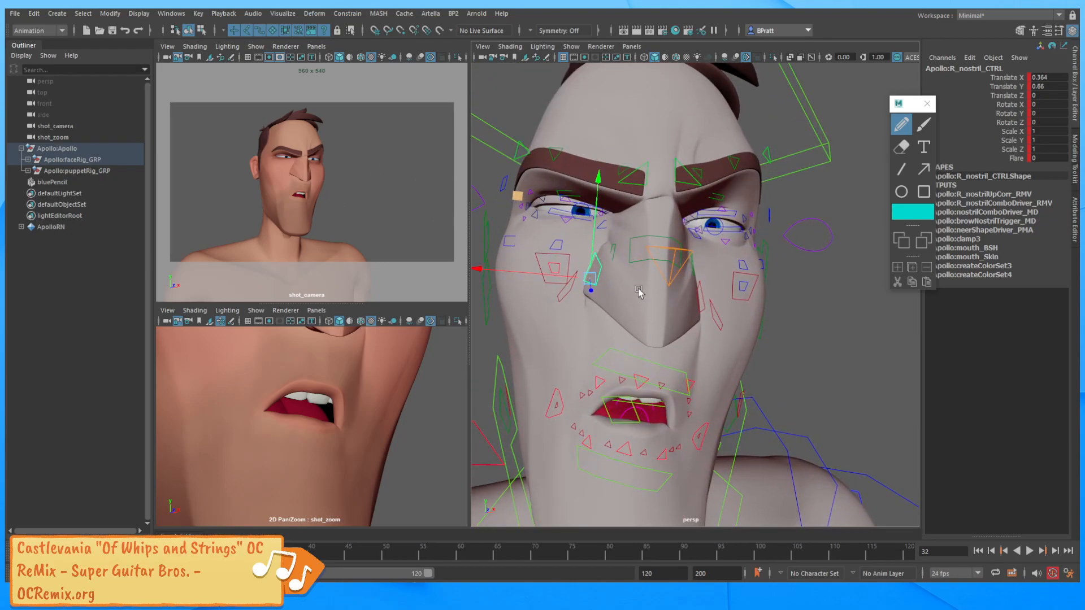
Increase the Flare attribute of R_nostril_CTRL.
{"action": "left_click_drag", "start_coordinate": [639, 293], "coordinate": [650, 291], "text": "alt"}
{"action": "left_click_drag", "start_coordinate": [1019, 158], "coordinate": [1015, 150]}
{"action": "left_click", "coordinate": [1016, 159]}
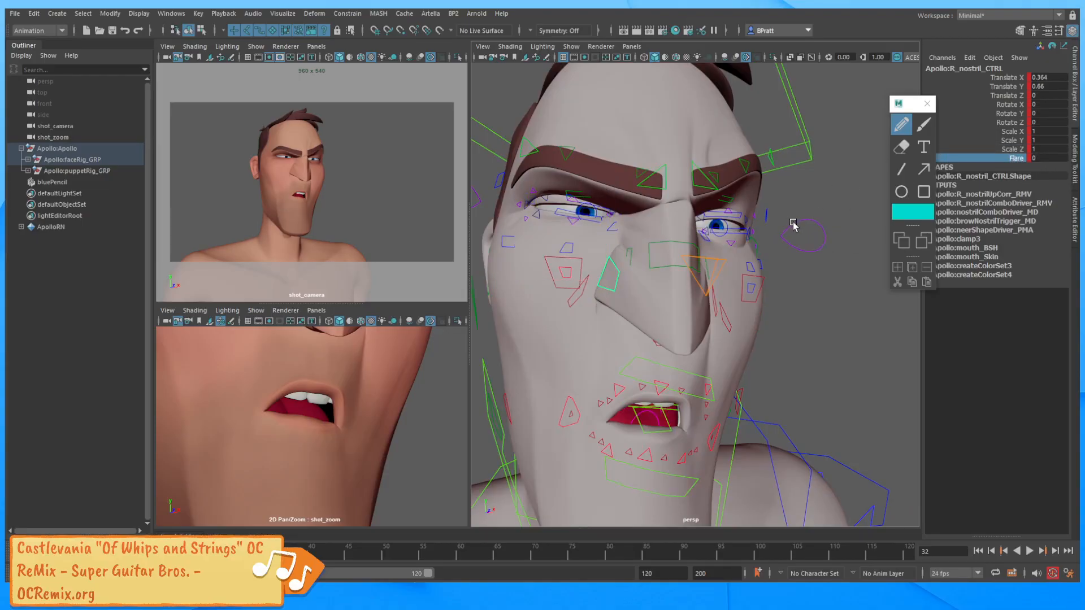
{"action": "middle_click_drag", "start_coordinate": [794, 225], "coordinate": [828, 234]}
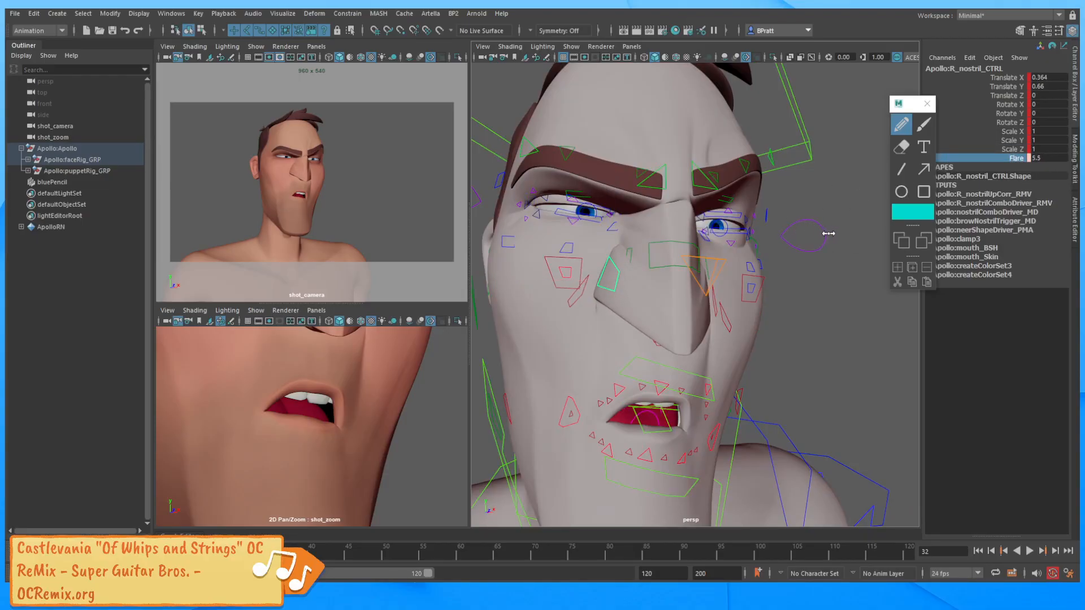
{"action": "left_click_drag", "start_coordinate": [763, 237], "coordinate": [767, 247], "text": "alt"}
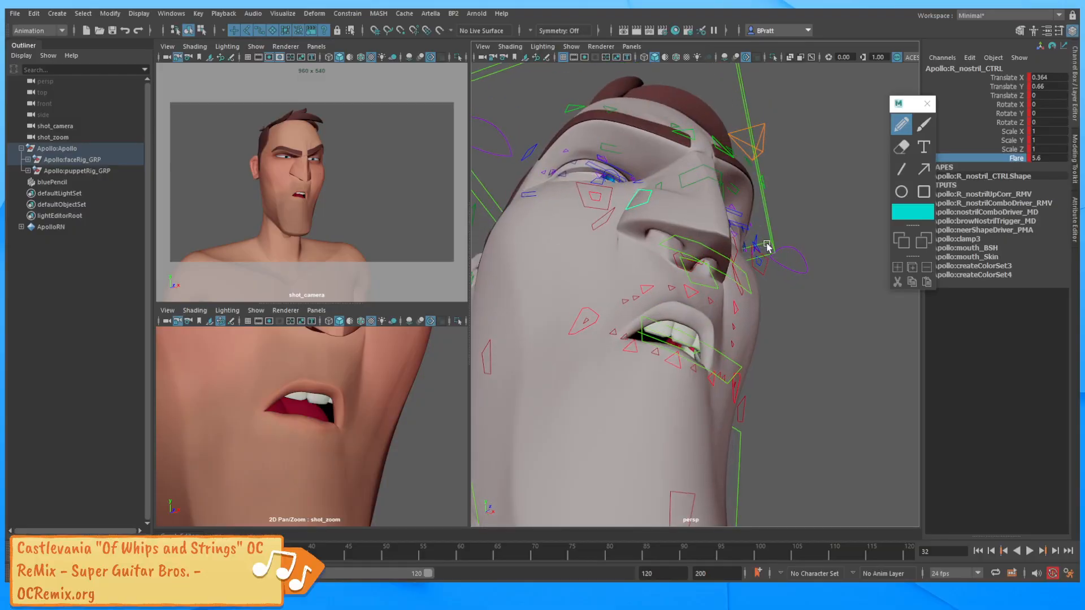
{"action": "mouse_move", "coordinate": [775, 248]}
{"action": "middle_mouse_down"}
{"action": "mouse_move", "coordinate": [794, 245]}
{"action": "mouse_move", "coordinate": [772, 248]}
{"action": "middle_mouse_up"}
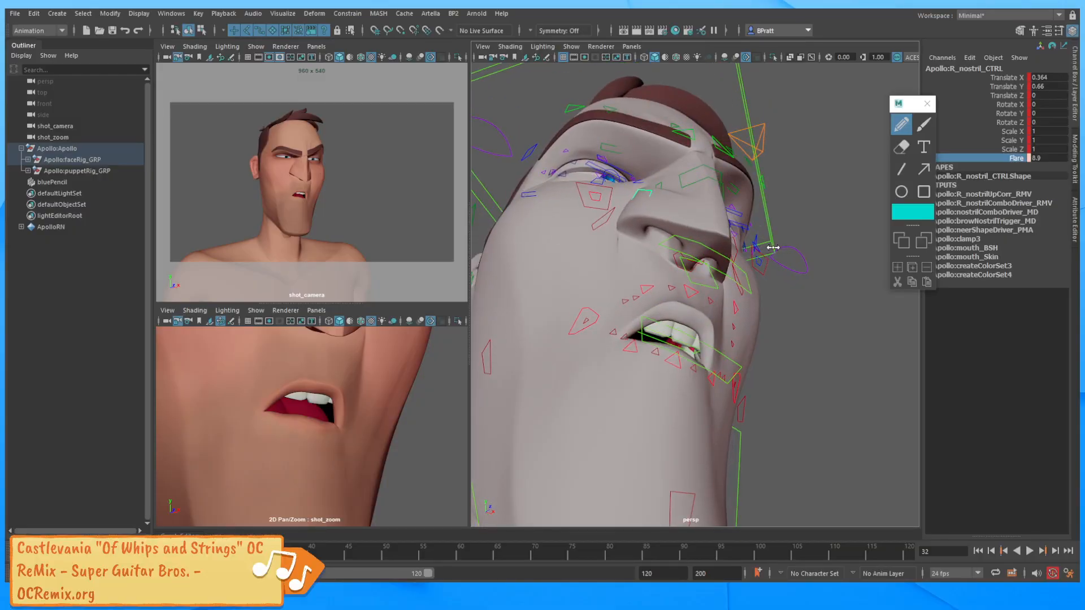
Move L_nostril_CTRL to about 0.295 in Translate X and 0.005 in Translate Y, and set its Flare to about 1.9.
{"action": "left_click_drag", "start_coordinate": [770, 247], "coordinate": [695, 293], "text": "alt"}
{"action": "left_click", "coordinate": [695, 287]}
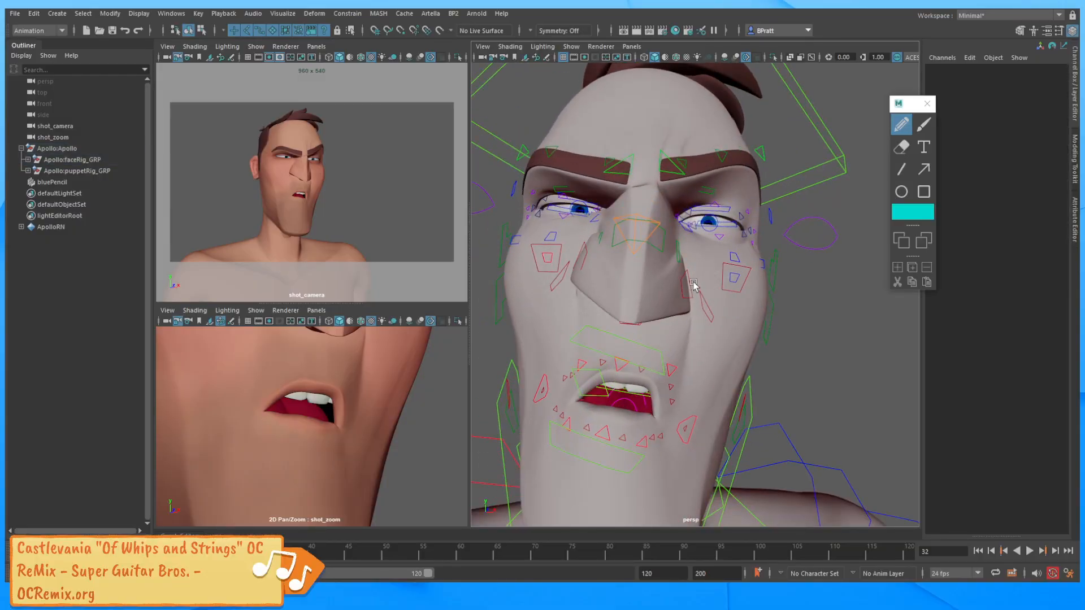
{"action": "left_click", "coordinate": [696, 275]}
{"action": "left_click_drag", "start_coordinate": [762, 233], "coordinate": [758, 242]}
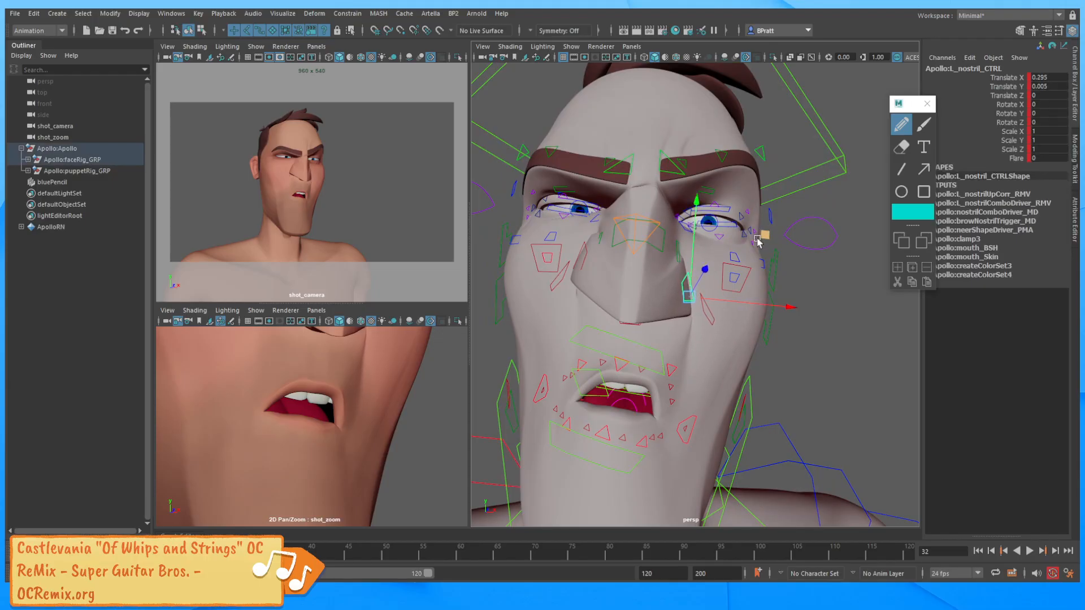
{"action": "left_click_drag", "start_coordinate": [712, 292], "coordinate": [790, 217], "text": "alt"}
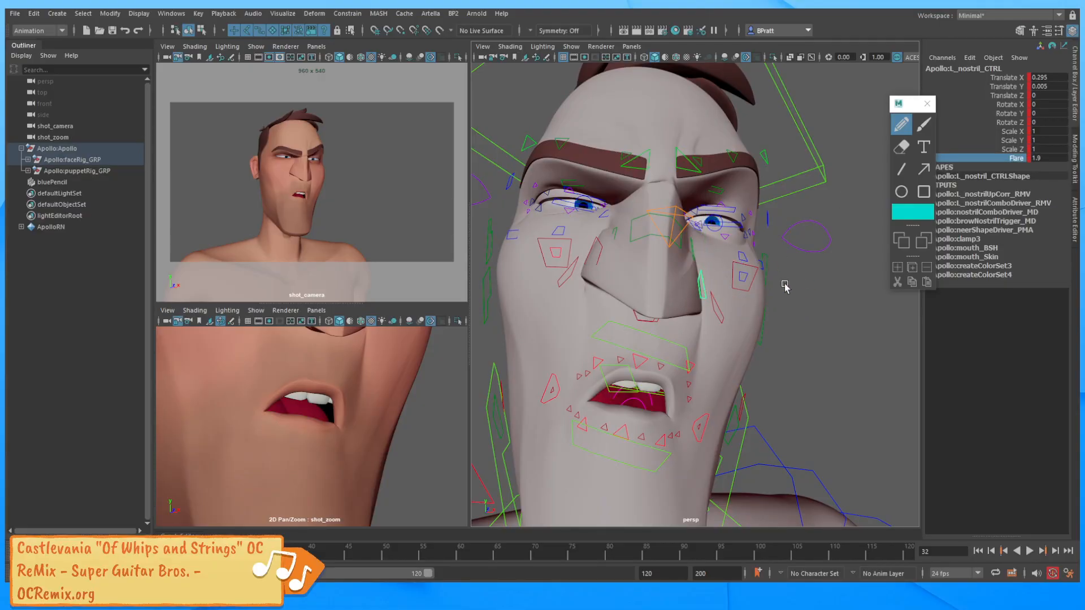
Try moving R_nasalLabial_CTRL along its depth axis, and undo the move.
{"action": "left_click_drag", "start_coordinate": [720, 304], "coordinate": [633, 275], "text": "alt"}
{"action": "left_click", "coordinate": [715, 284]}
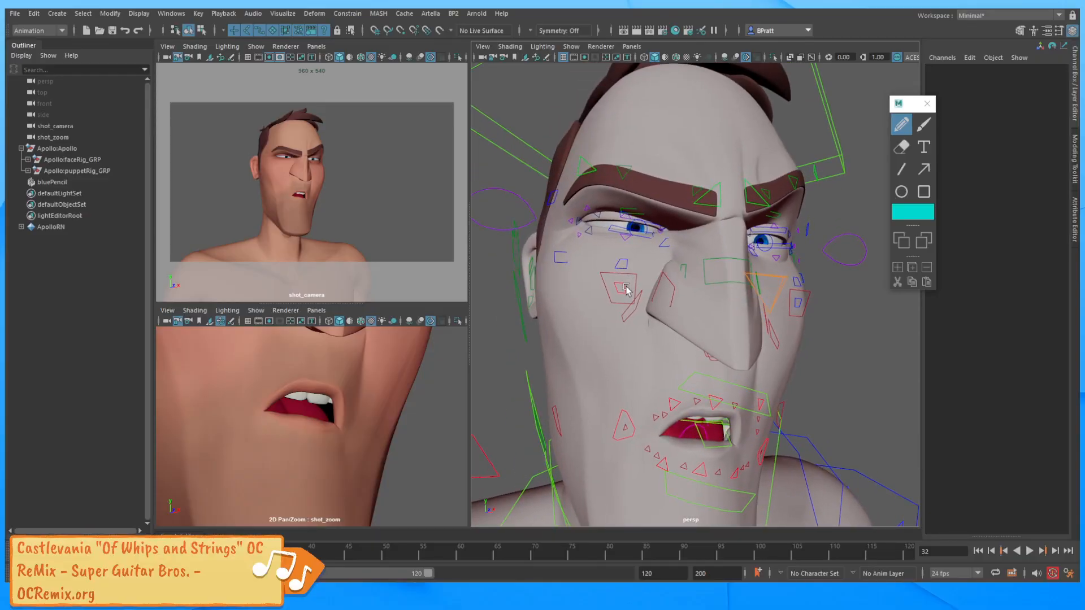
{"action": "left_click", "coordinate": [633, 315]}
{"action": "left_click_drag", "start_coordinate": [634, 315], "coordinate": [670, 305], "text": "alt"}
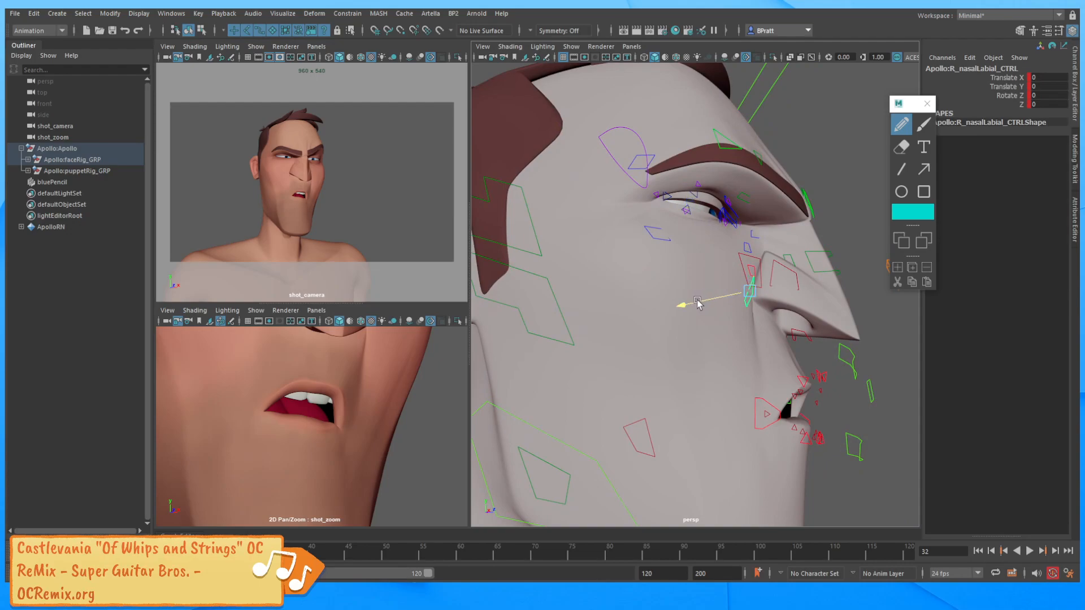
{"action": "left_click_drag", "start_coordinate": [688, 301], "coordinate": [618, 283]}
{"action": "key", "text": "ctrl+z"}
Try moving R_cheekSub_CTRL inside the cheek control, and undo the move.
{"action": "left_click", "coordinate": [620, 287]}
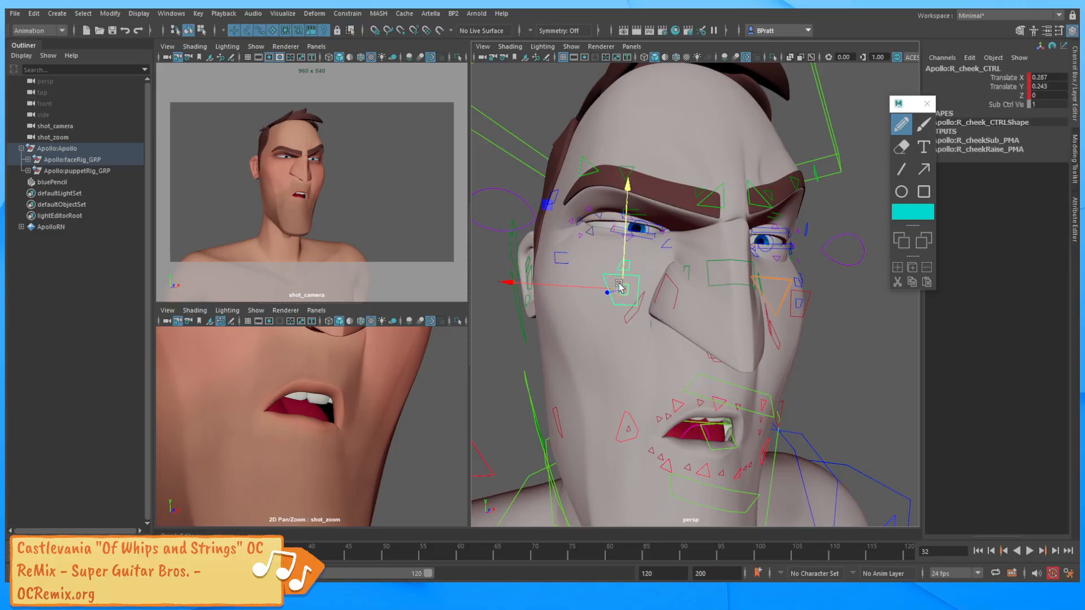
{"action": "key", "text": "q"}
{"action": "left_click", "coordinate": [629, 288]}
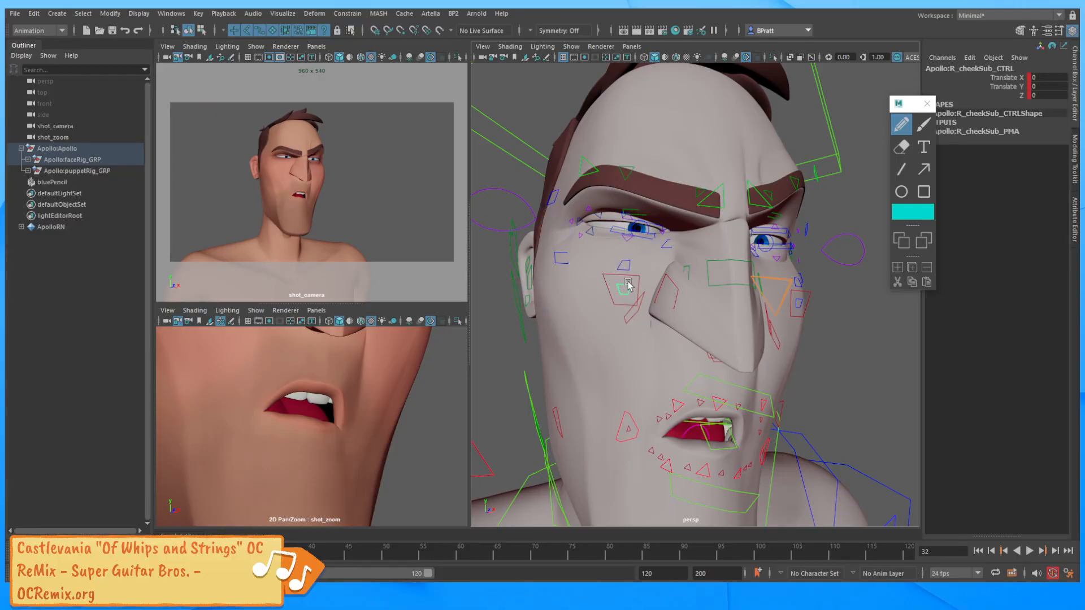
{"action": "key", "text": "w"}
{"action": "left_click_drag", "start_coordinate": [627, 260], "coordinate": [672, 292]}
{"action": "key", "text": "ctrl+z"}
{"action": "key", "text": "q"}
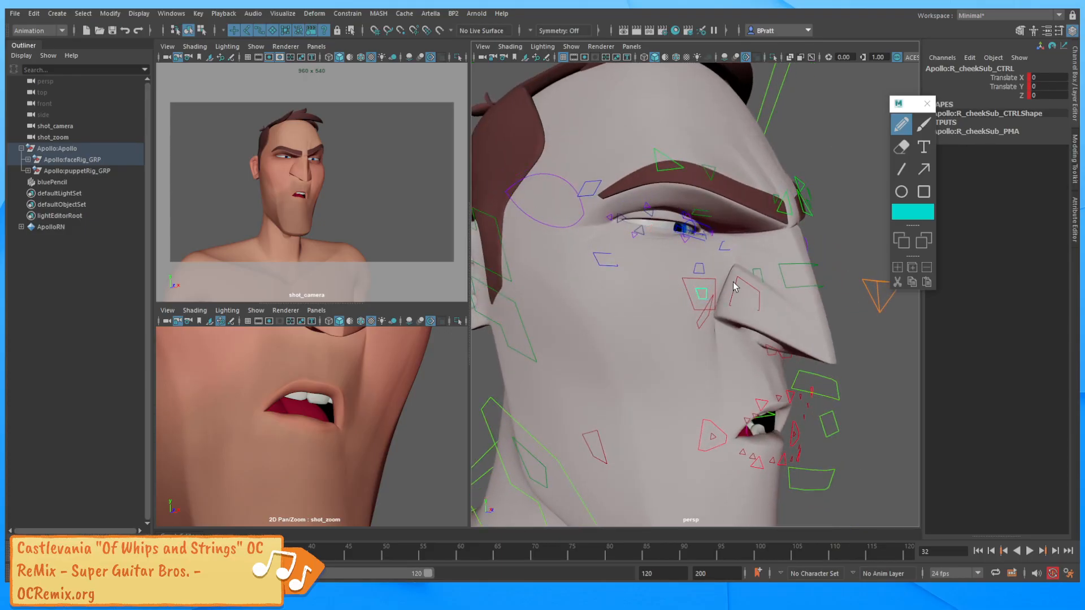
Shift R_cheek_CTRL slightly along its depth axis.
{"action": "left_click", "coordinate": [688, 286]}
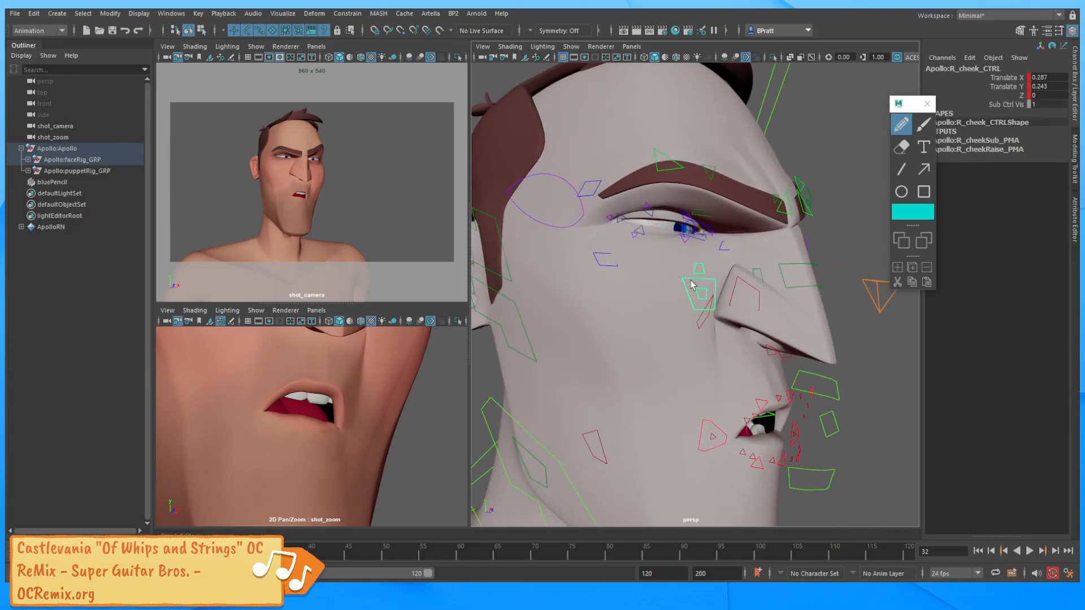
{"action": "key", "text": "w"}
{"action": "left_click_drag", "start_coordinate": [646, 305], "coordinate": [668, 337], "text": "alt"}
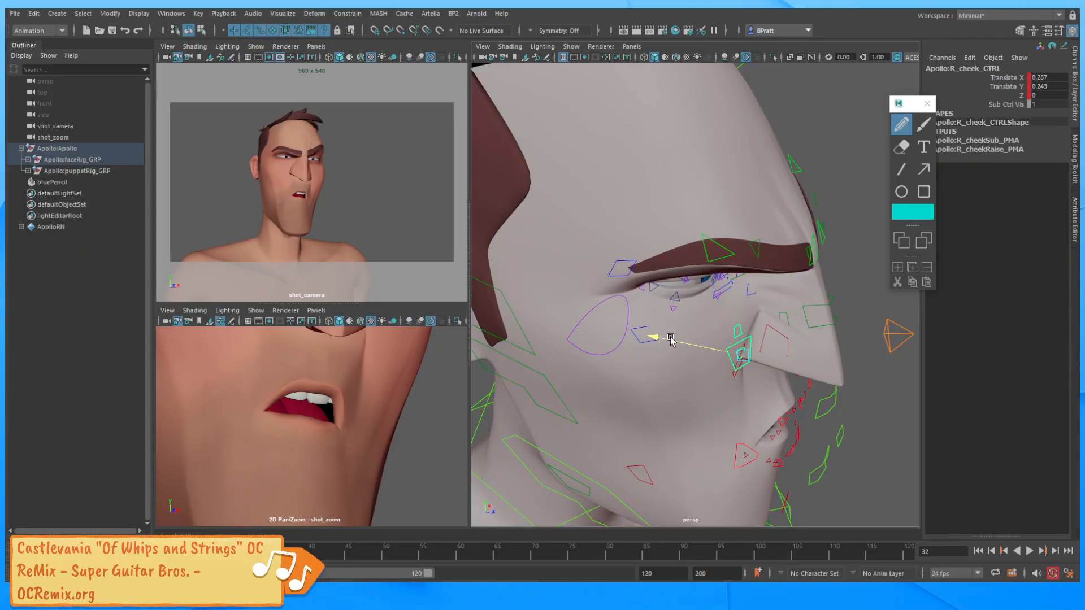
{"action": "left_click_drag", "start_coordinate": [670, 337], "coordinate": [668, 335]}
{"action": "left_click_drag", "start_coordinate": [702, 302], "coordinate": [568, 285], "text": "alt"}
{"action": "left_click_drag", "start_coordinate": [766, 243], "coordinate": [730, 284], "text": "alt"}
Rotate jaw_CTRL to about 3.76, -0.047 and 0.712 in X, Y and Z.
{"action": "left_click", "coordinate": [764, 298]}
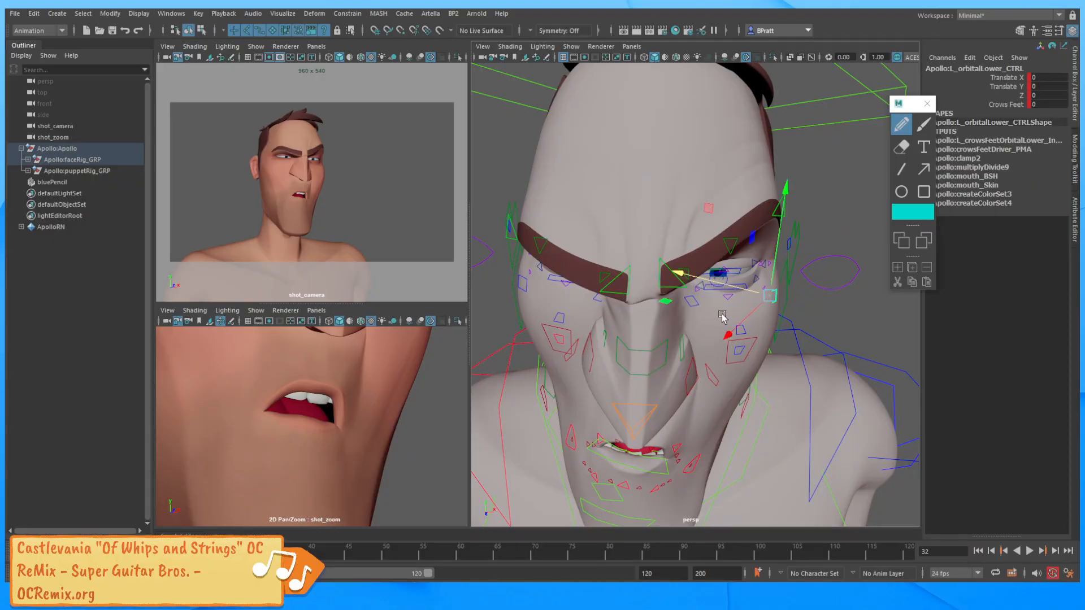
{"action": "mouse_move", "coordinate": [738, 288]}
{"action": "left_mouse_down", "text": "alt"}
{"action": "mouse_move", "coordinate": [722, 243]}
{"action": "mouse_move", "coordinate": [733, 304]}
{"action": "left_mouse_up", "text": "alt"}
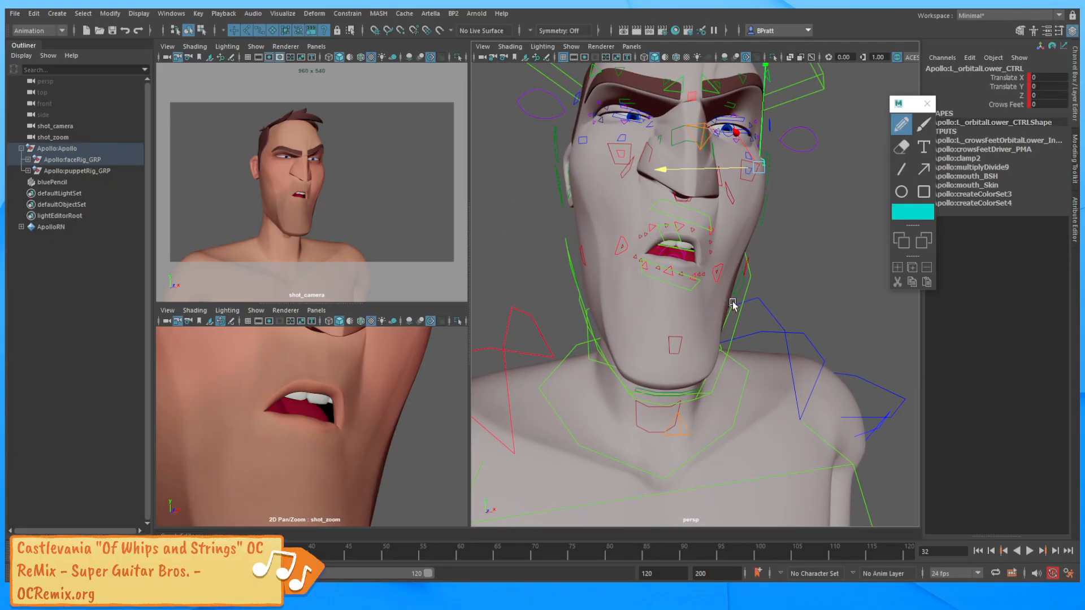
{"action": "left_click", "coordinate": [736, 315]}
{"action": "left_click_drag", "start_coordinate": [650, 349], "coordinate": [604, 343]}
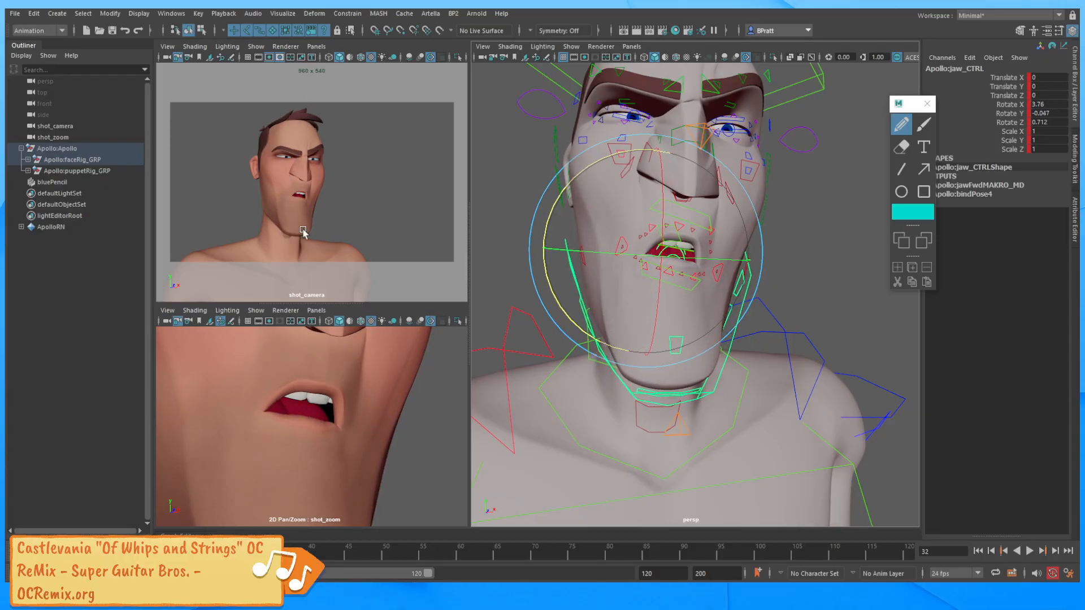
Raise lowLip_CTRL to about 0.117 in Translate Y.
{"action": "left_click_drag", "start_coordinate": [571, 290], "coordinate": [738, 308], "text": "alt"}
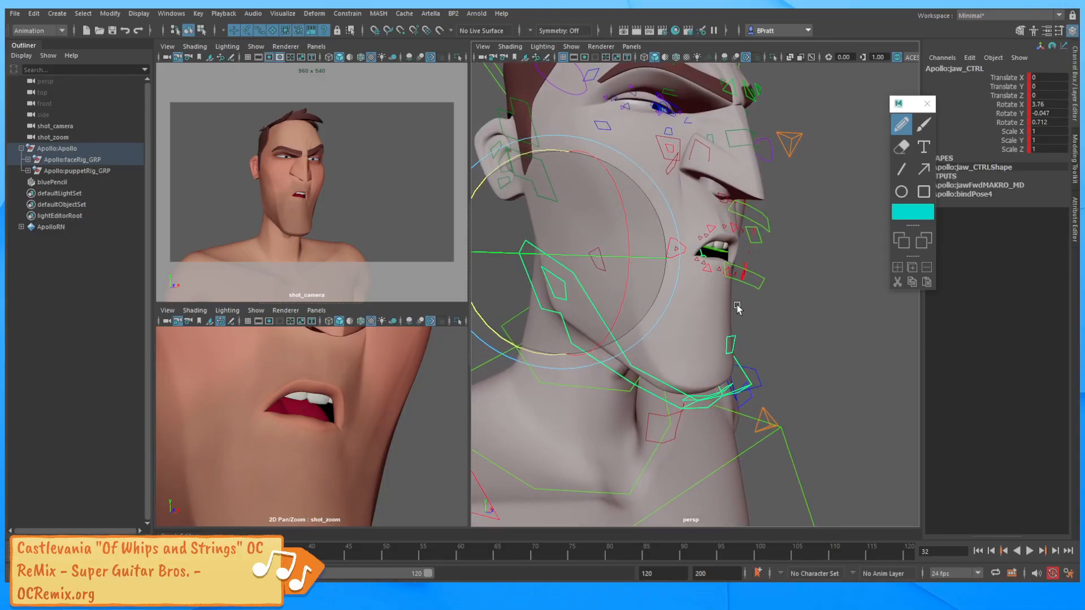
{"action": "left_click", "coordinate": [760, 281]}
{"action": "key", "text": "w"}
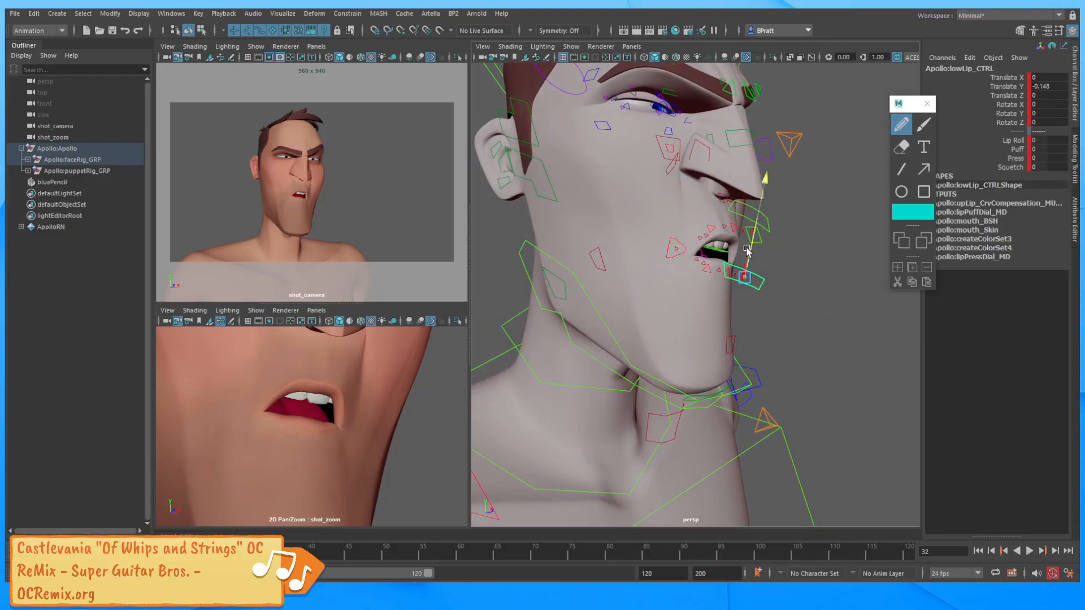
{"action": "mouse_move", "coordinate": [746, 251]}
{"action": "left_mouse_down"}
{"action": "mouse_move", "coordinate": [747, 264]}
{"action": "mouse_move", "coordinate": [751, 236]}
{"action": "left_mouse_up"}
Raise L_lowLidIn_CTRL at the inner corner of the left lower eyelid to about 0.054 in Translate Y.
{"action": "left_click_drag", "start_coordinate": [734, 194], "coordinate": [748, 248], "text": "alt"}
{"action": "right_click_drag", "start_coordinate": [749, 249], "coordinate": [749, 293], "text": "alt"}
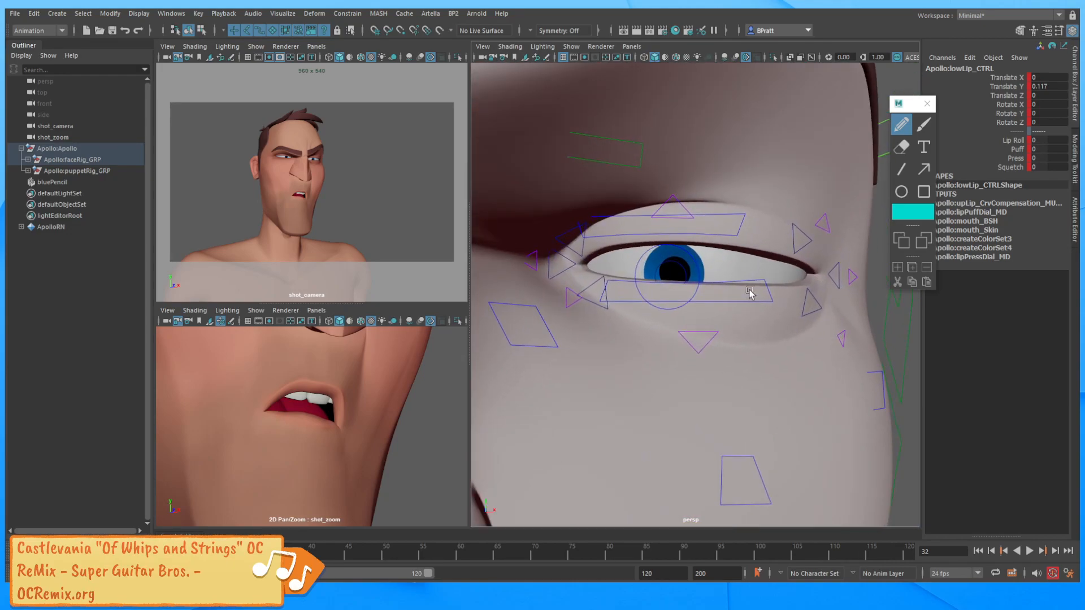
{"action": "left_click", "coordinate": [607, 281]}
{"action": "mouse_move", "coordinate": [621, 242]}
{"action": "left_mouse_down"}
{"action": "mouse_move", "coordinate": [622, 223]}
{"action": "mouse_move", "coordinate": [618, 235]}
{"action": "left_mouse_up"}
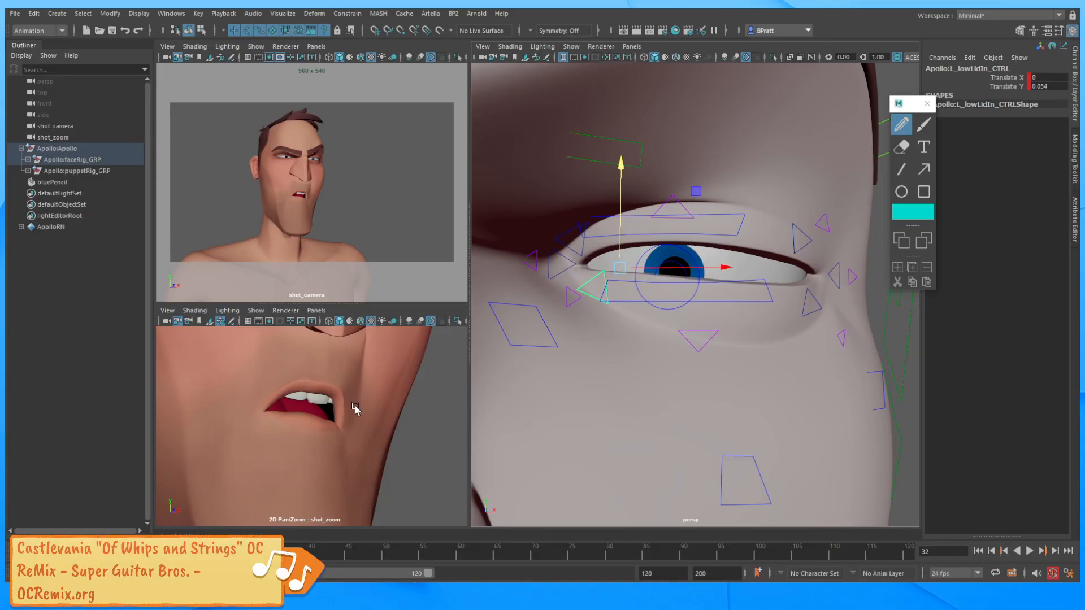
Frame the eyes in the shot_zoom view and raise R_lowLidIn_CTRL to about 0.077 in Translate Y.
{"action": "middle_click_drag", "start_coordinate": [371, 385], "coordinate": [344, 531]}
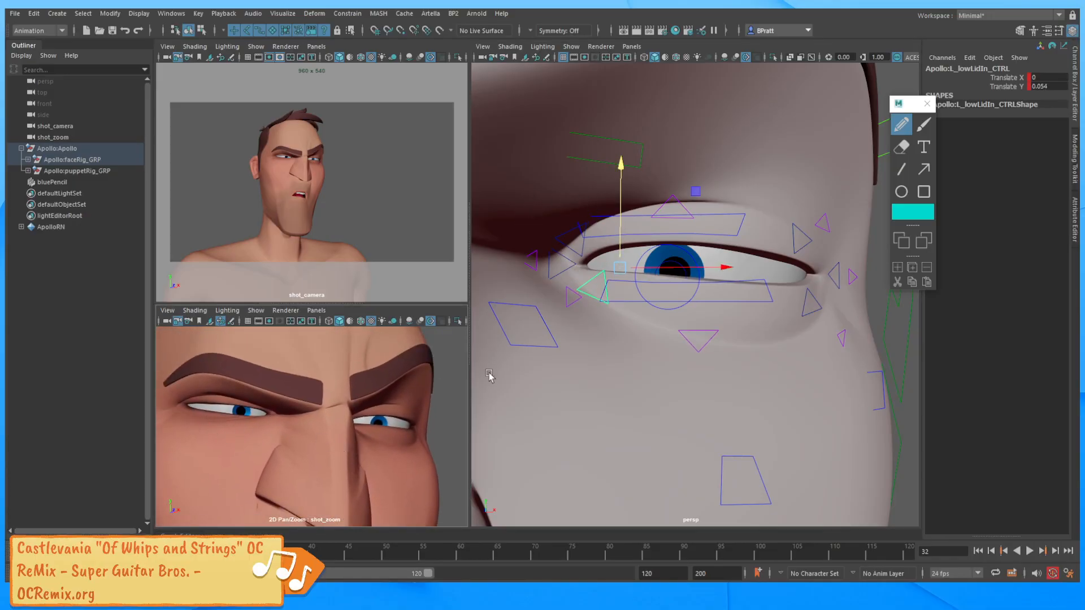
{"action": "middle_click_drag", "start_coordinate": [542, 303], "coordinate": [647, 324], "text": "alt"}
{"action": "left_click_drag", "start_coordinate": [647, 325], "coordinate": [695, 311], "text": "alt"}
{"action": "left_click", "coordinate": [710, 305]}
{"action": "left_click_drag", "start_coordinate": [706, 266], "coordinate": [705, 255]}
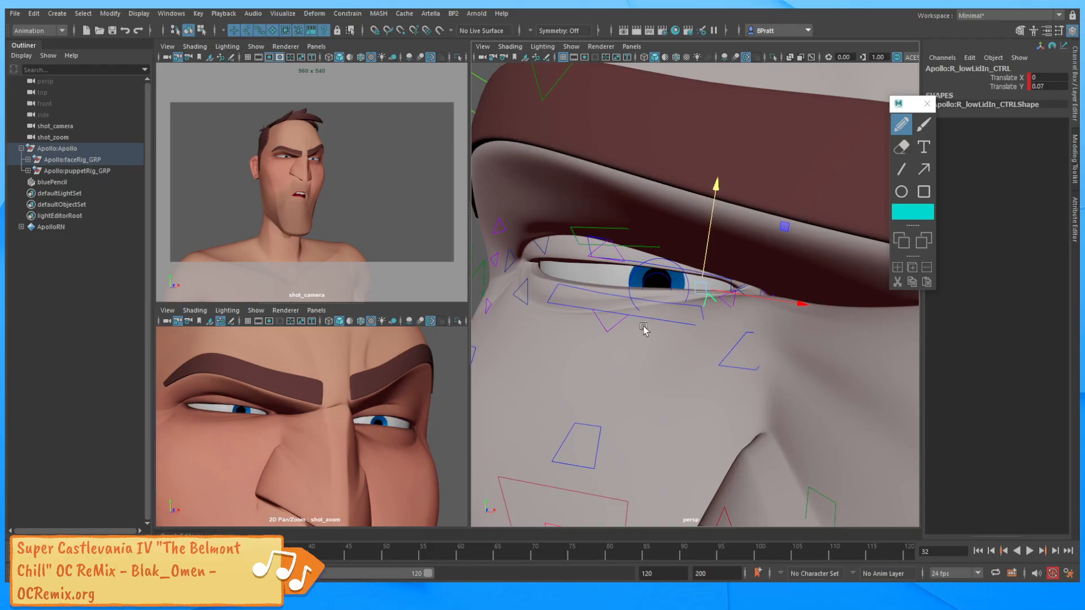
{"action": "left_click_drag", "start_coordinate": [706, 257], "coordinate": [707, 255]}
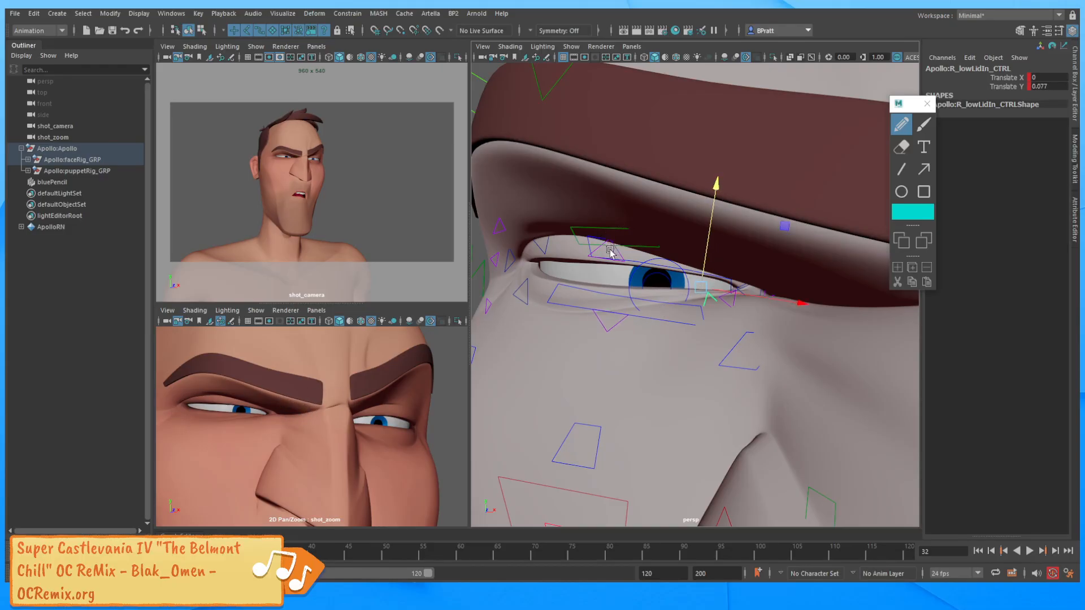
Nudge R_upLid_CTRL slightly, and lower R_browFlesh_CTRL above the right eye in Translate Y.
{"action": "left_click", "coordinate": [635, 262]}
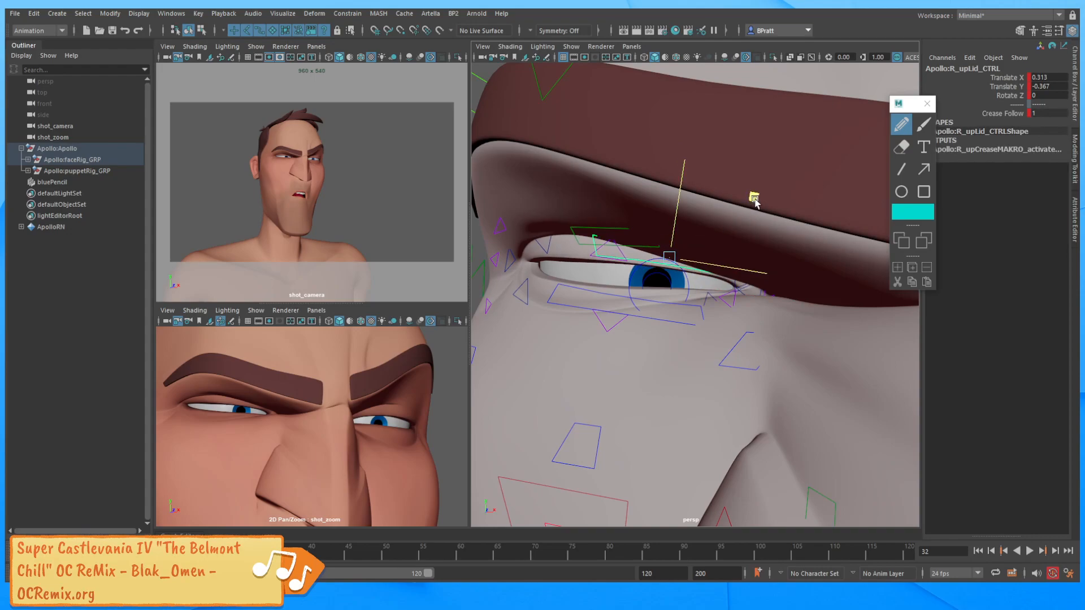
{"action": "middle_click_drag", "start_coordinate": [759, 201], "coordinate": [757, 200]}
{"action": "left_click", "coordinate": [577, 229]}
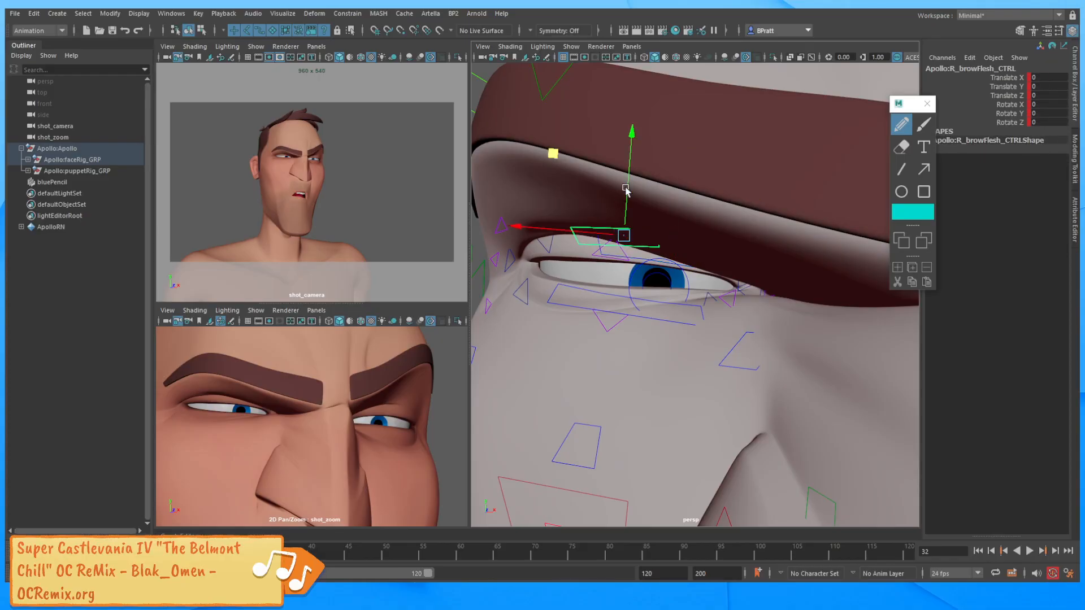
{"action": "left_click_drag", "start_coordinate": [631, 188], "coordinate": [628, 203]}
Lower L_browFlesh_CTRL between the left brow and upper eyelid to about -0.321 in Translate Y.
{"action": "left_click_drag", "start_coordinate": [807, 272], "coordinate": [722, 245], "text": "alt"}
{"action": "left_click", "coordinate": [757, 234]}
{"action": "left_click", "coordinate": [762, 242]}
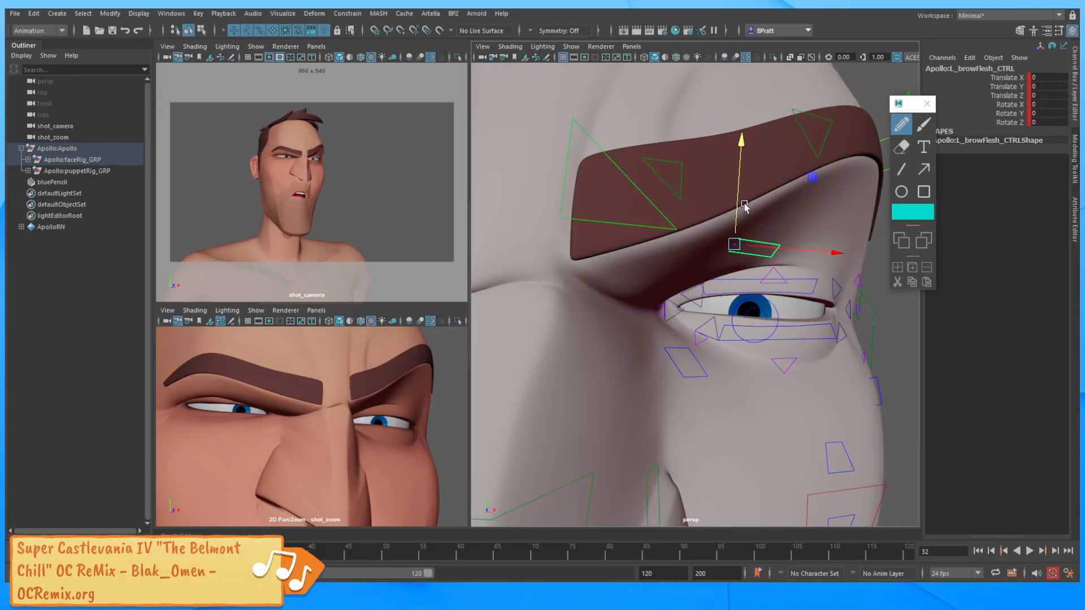
{"action": "left_click_drag", "start_coordinate": [740, 209], "coordinate": [684, 312]}
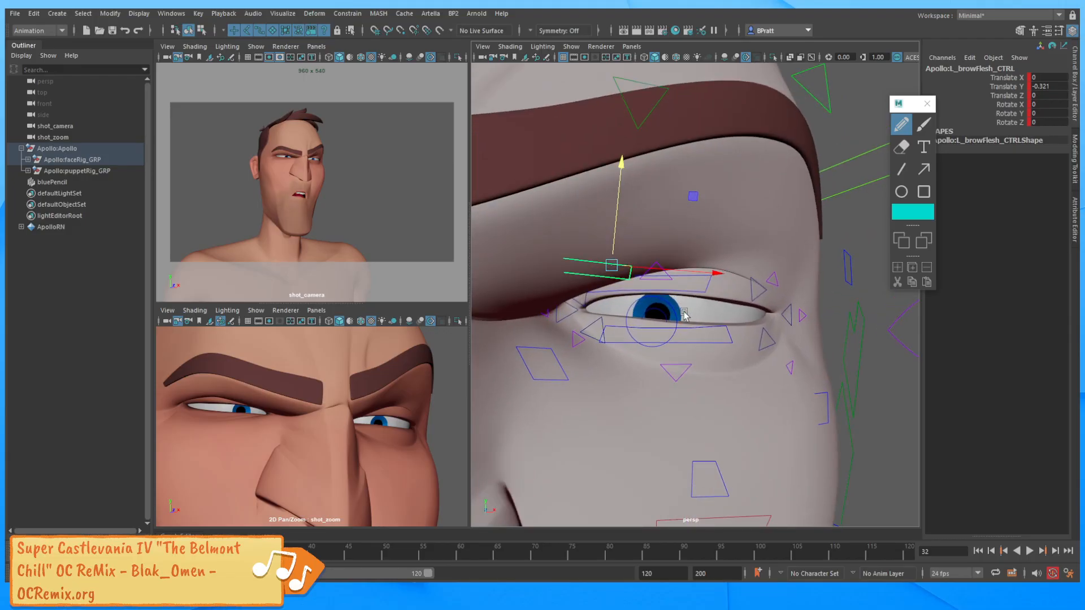
Lower L_upLidOut_CTRL at the outer part of the left upper eyelid to about -0.046 in Translate Y.
{"action": "left_click", "coordinate": [690, 334]}
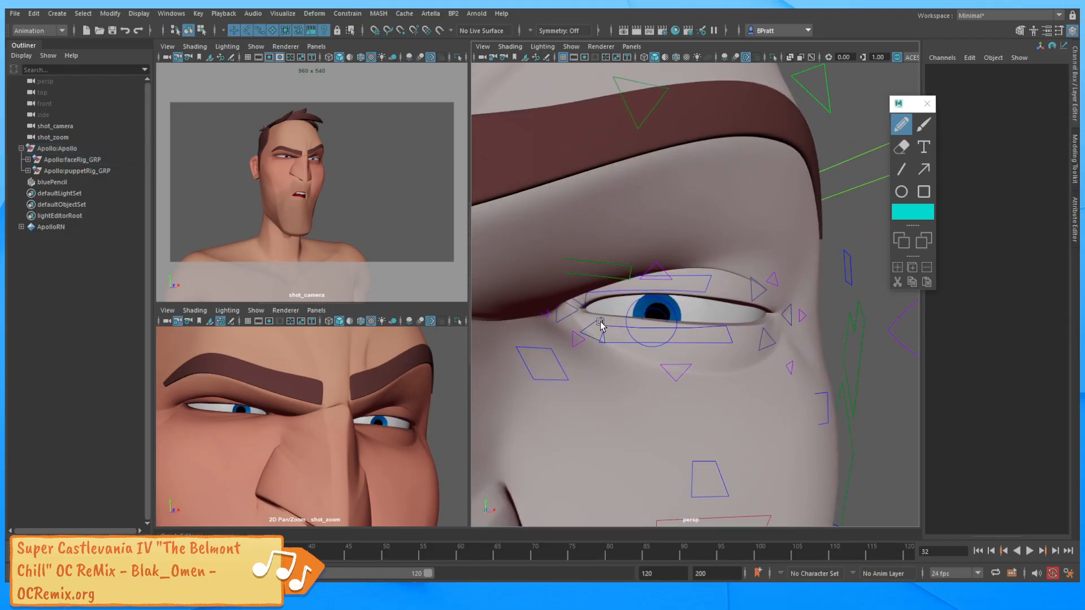
{"action": "left_click", "coordinate": [601, 325]}
{"action": "left_click", "coordinate": [698, 333]}
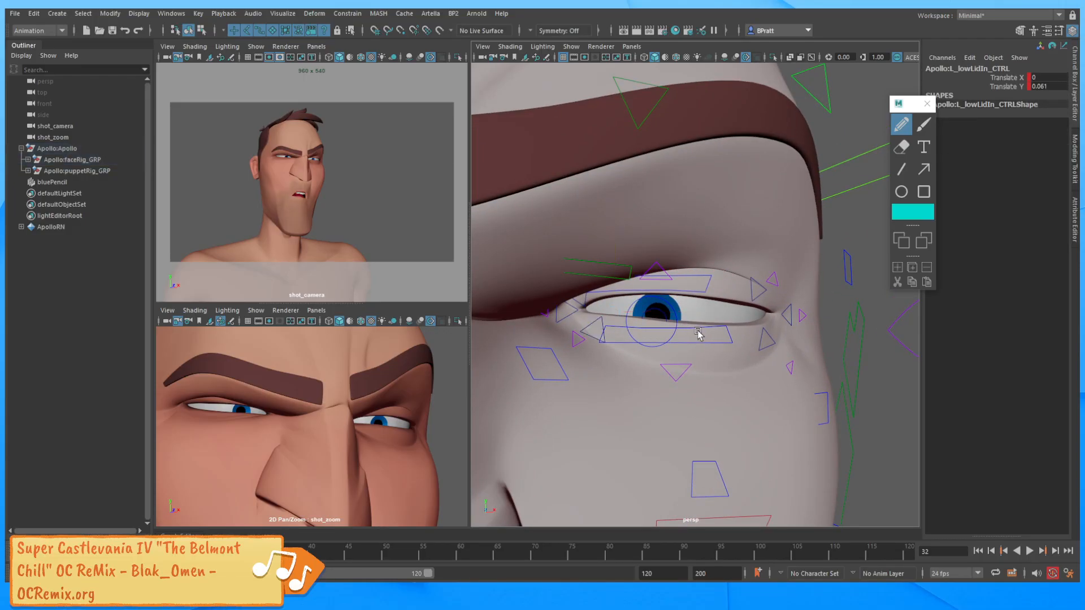
{"action": "left_click", "coordinate": [701, 293]}
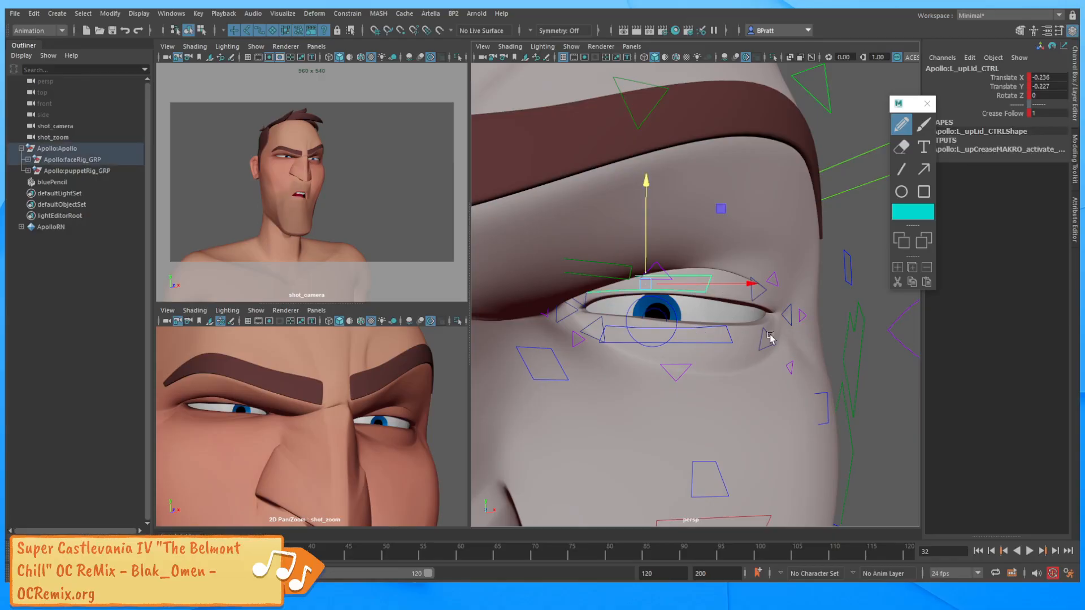
{"action": "left_click", "coordinate": [737, 291]}
{"action": "left_click_drag", "start_coordinate": [735, 251], "coordinate": [735, 263]}
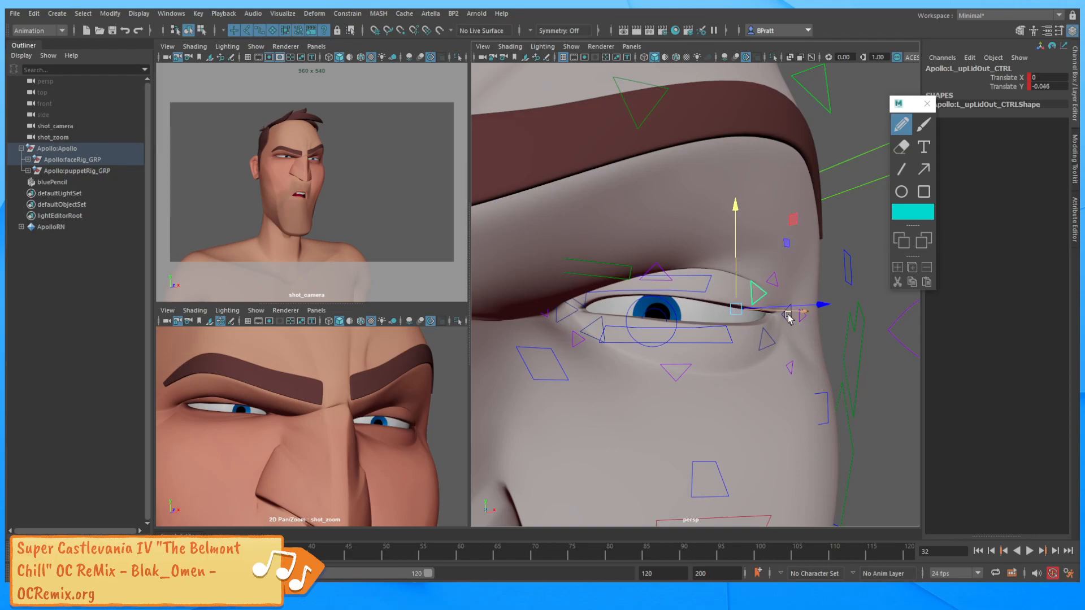
Tilt the left upper eyelid by rotating L_upLid_CTRL to about -7.906 in Rotate Z.
{"action": "left_click", "coordinate": [721, 291]}
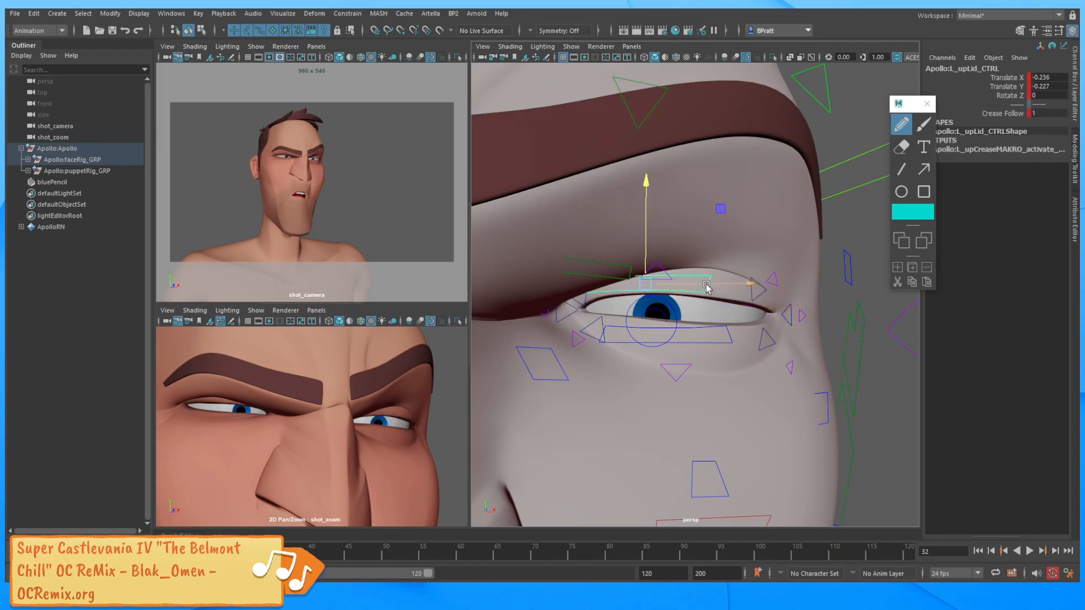
{"action": "key", "text": "e"}
{"action": "left_click_drag", "start_coordinate": [740, 314], "coordinate": [736, 322]}
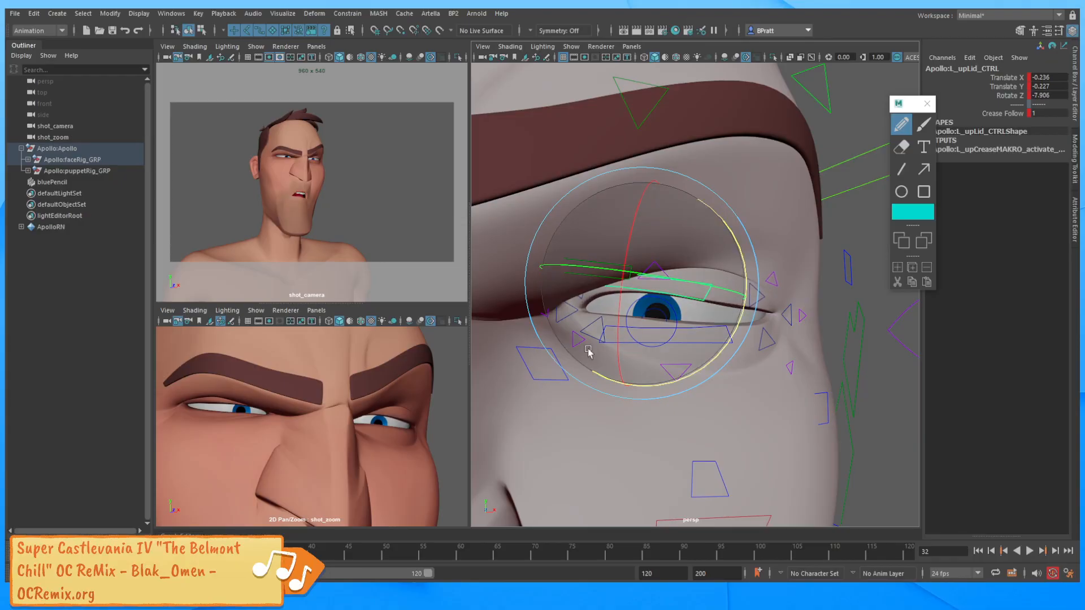
{"action": "left_click", "coordinate": [783, 305]}
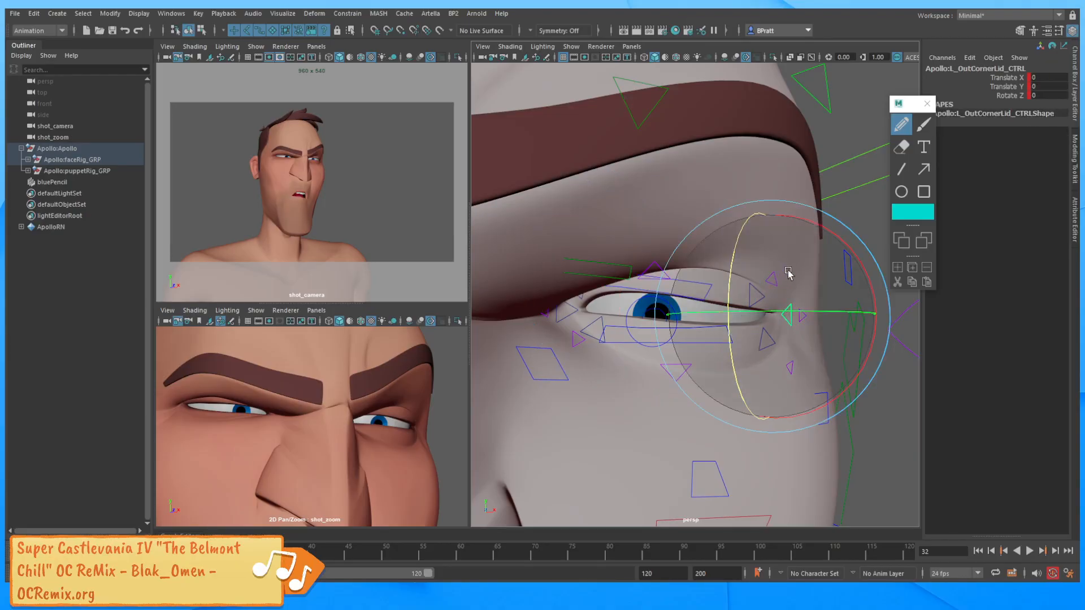
{"action": "key", "text": "w"}
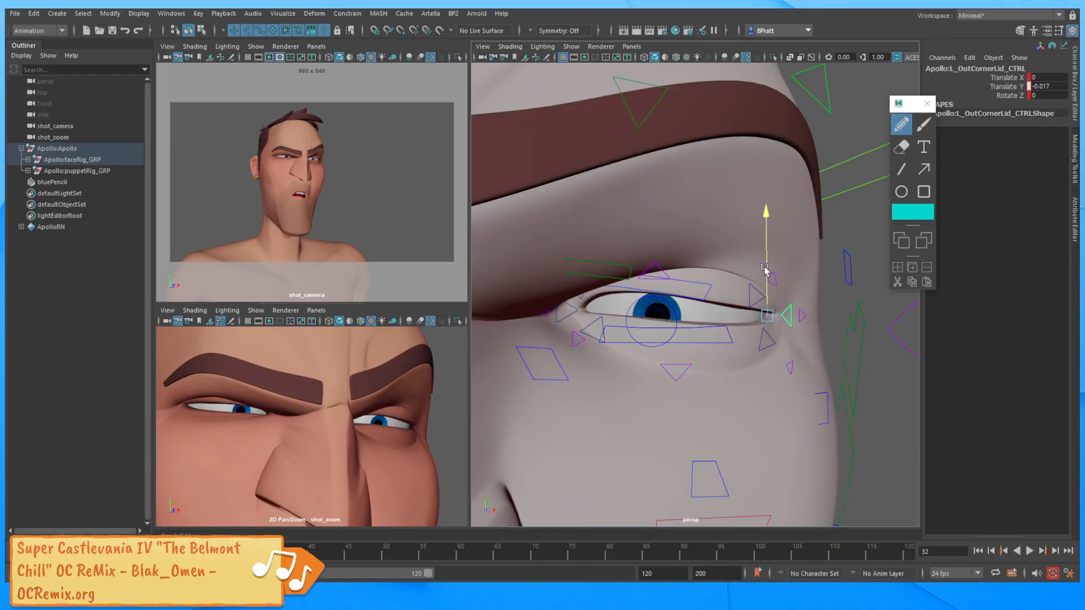
{"action": "key", "text": "ctrl+z"}
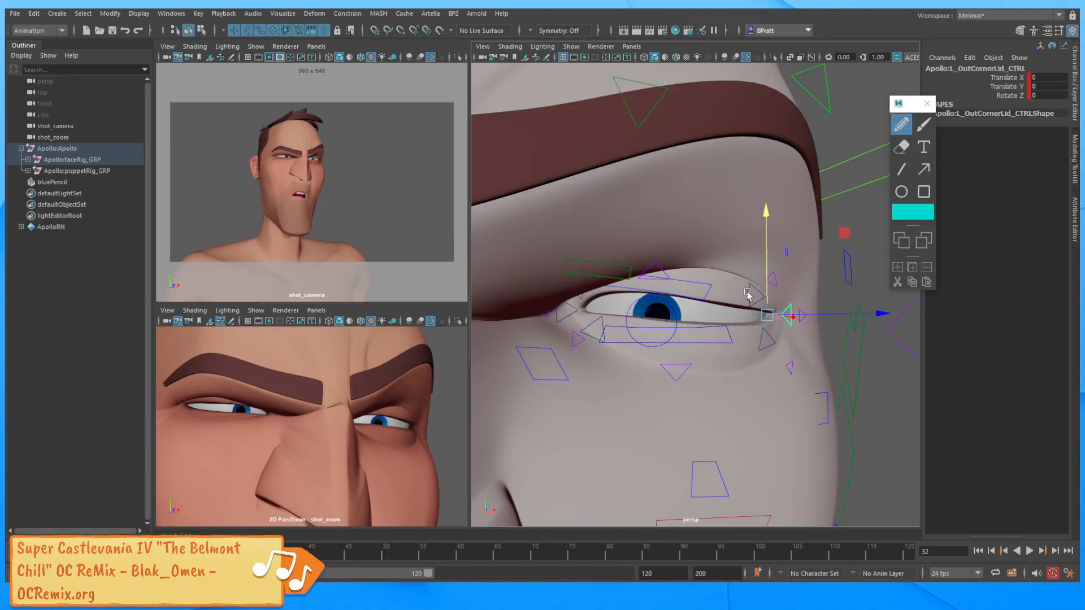
Reset Rotate Z of L_eyeSquetch_CTRL and R_eyeSquetch_CTRL to 0 and rotate both to about 7.397.
{"action": "left_click", "coordinate": [894, 336]}
{"action": "right_click_drag", "start_coordinate": [722, 232], "coordinate": [672, 256], "text": "alt"}
{"action": "middle_click_drag", "start_coordinate": [672, 255], "coordinate": [780, 259], "text": "alt"}
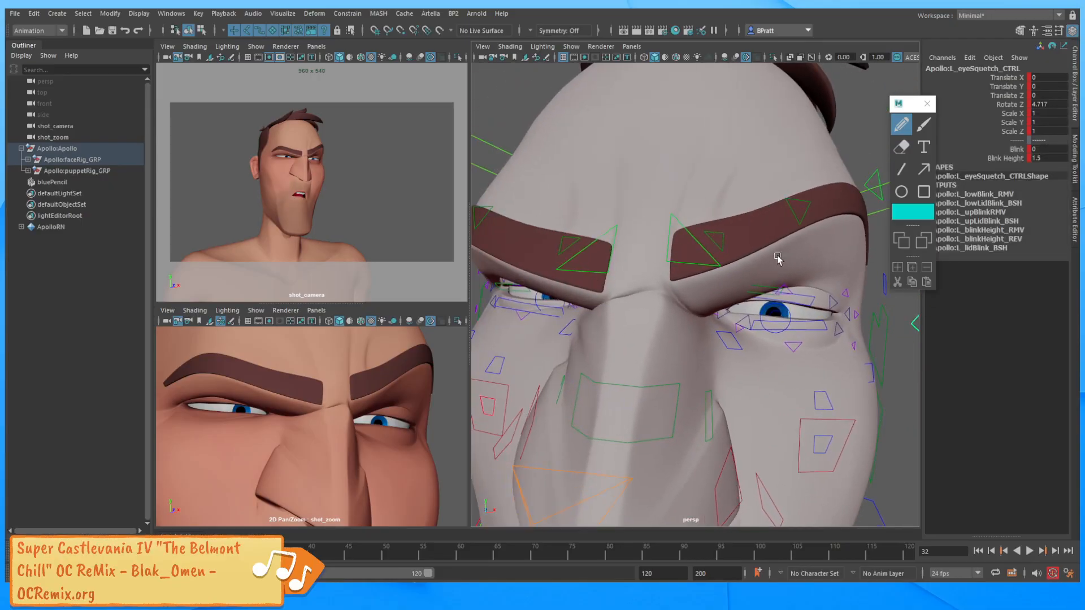
{"action": "right_click_drag", "start_coordinate": [779, 258], "coordinate": [615, 245], "text": "alt"}
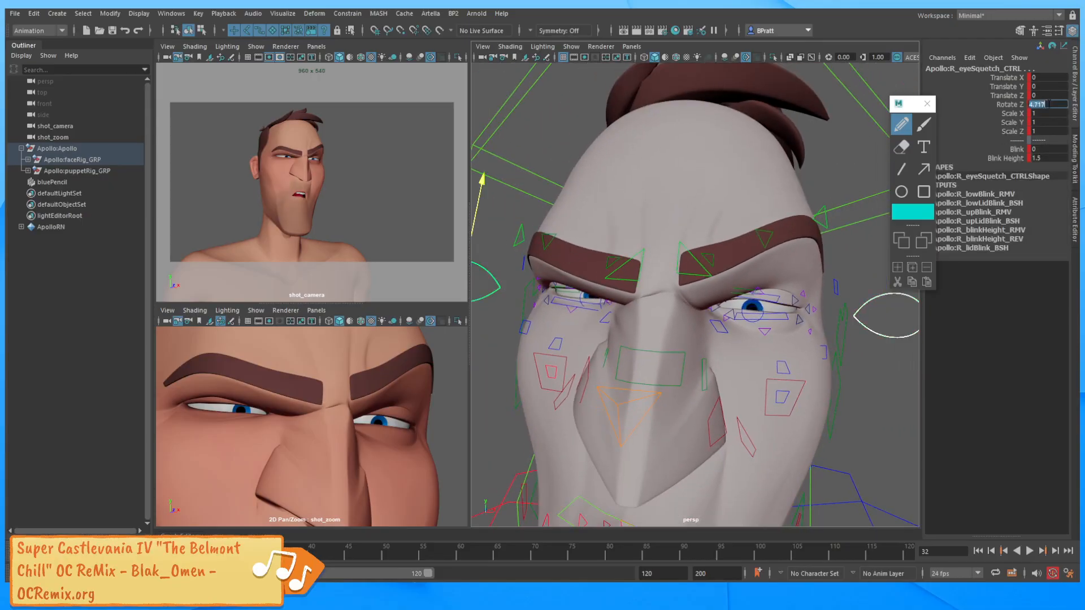
{"action": "type", "text": "0"}
{"action": "key", "text": "Return"}
{"action": "middle_click_drag", "start_coordinate": [757, 277], "coordinate": [782, 270], "text": "alt"}
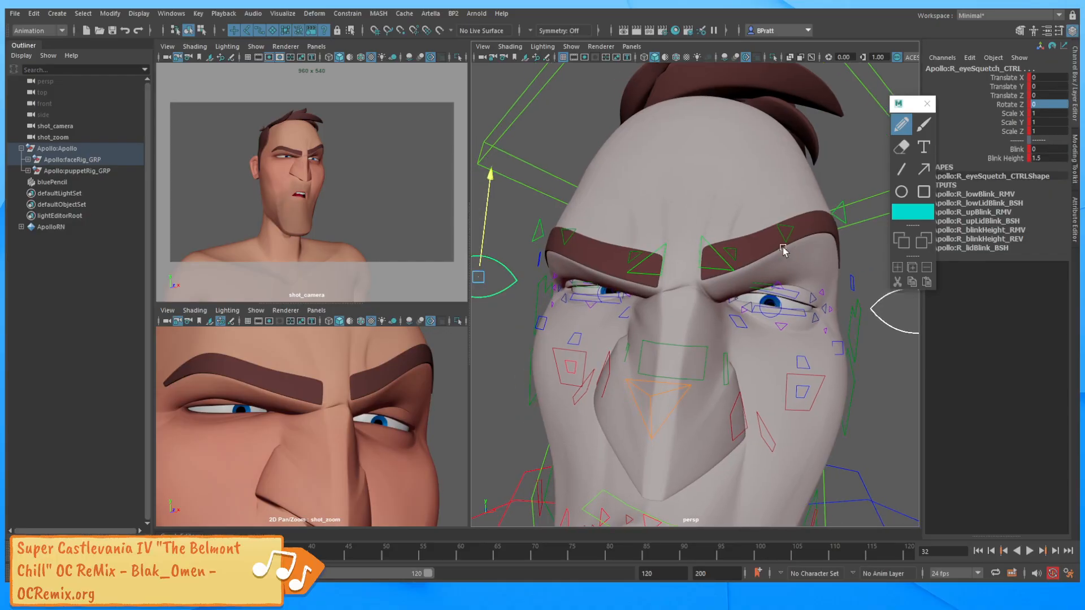
{"action": "key", "text": "e"}
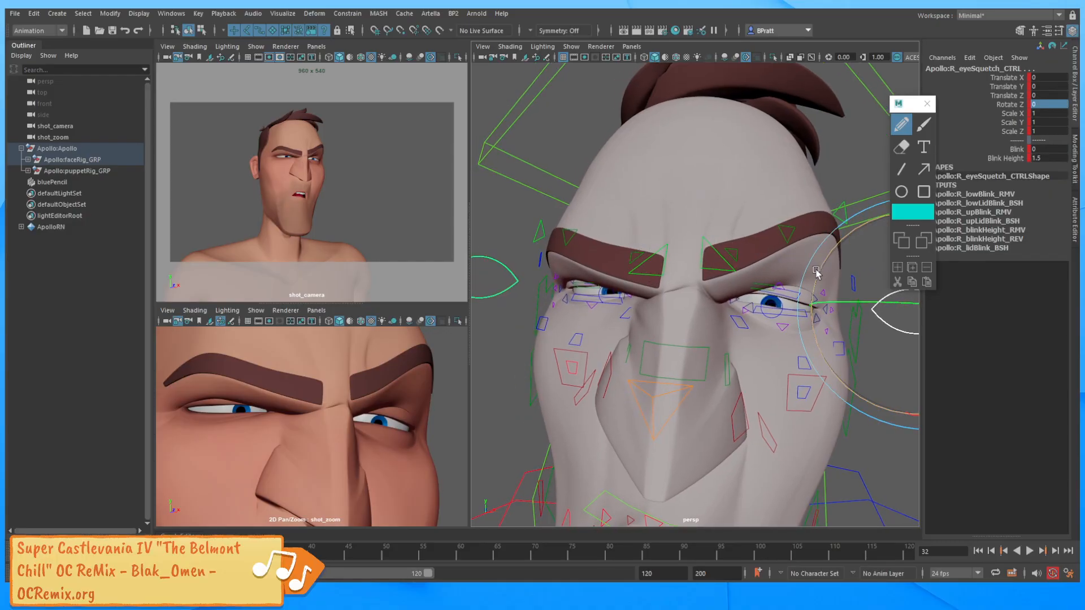
{"action": "left_click_drag", "start_coordinate": [816, 283], "coordinate": [814, 287]}
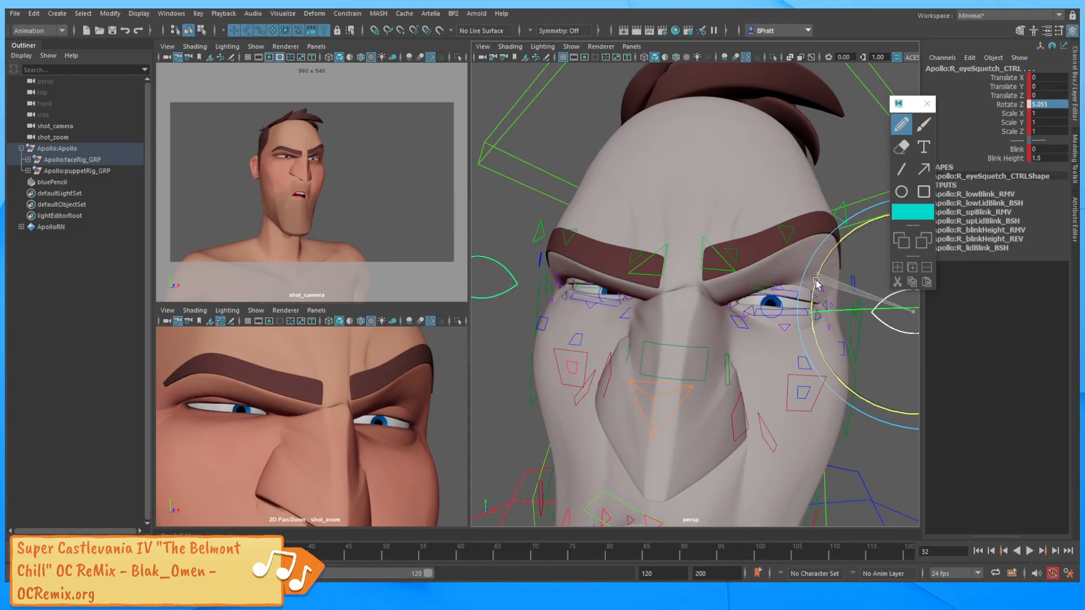
{"action": "mouse_move", "coordinate": [817, 281]}
{"action": "left_mouse_down"}
{"action": "mouse_move", "coordinate": [807, 362]}
{"action": "mouse_move", "coordinate": [833, 291]}
{"action": "left_mouse_up"}
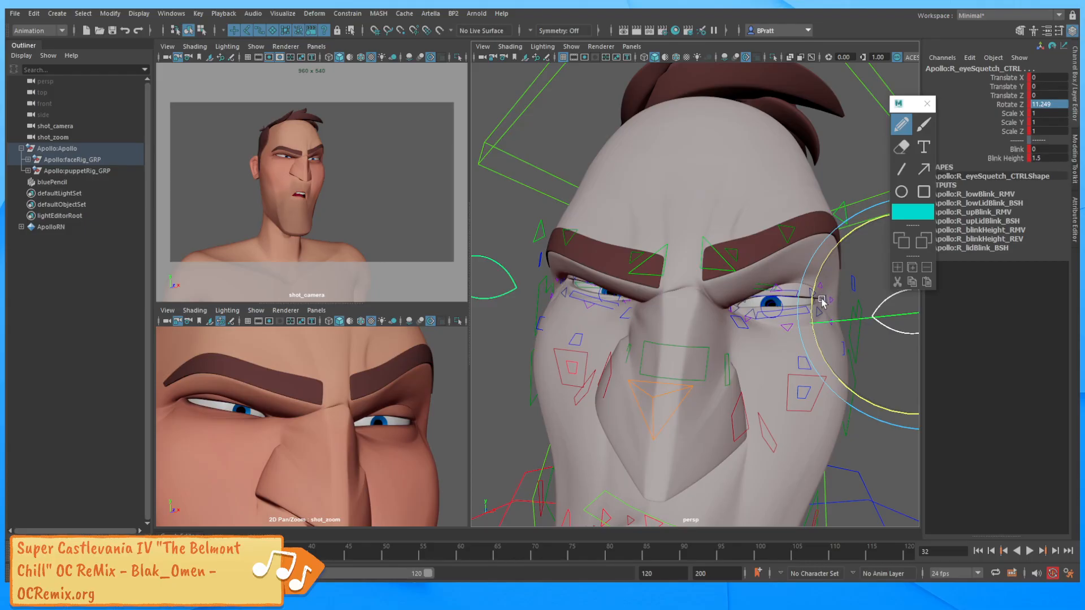
Lower L_lowLid_CTRL on the left lower eyelid to about 0.488 in Translate Y.
{"action": "left_click_drag", "start_coordinate": [817, 287], "coordinate": [764, 253], "text": "alt"}
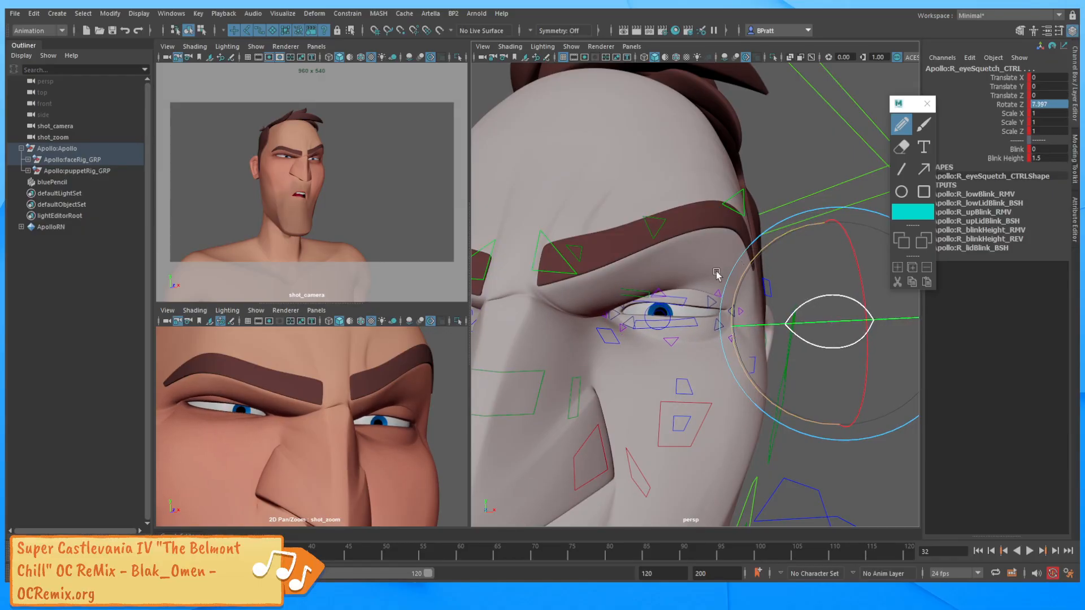
{"action": "middle_click_drag", "start_coordinate": [687, 323], "coordinate": [712, 275], "text": "alt"}
{"action": "right_click_drag", "start_coordinate": [711, 275], "coordinate": [724, 281], "text": "alt"}
{"action": "middle_click_drag", "start_coordinate": [708, 291], "coordinate": [676, 287], "text": "alt"}
{"action": "left_click", "coordinate": [703, 256]}
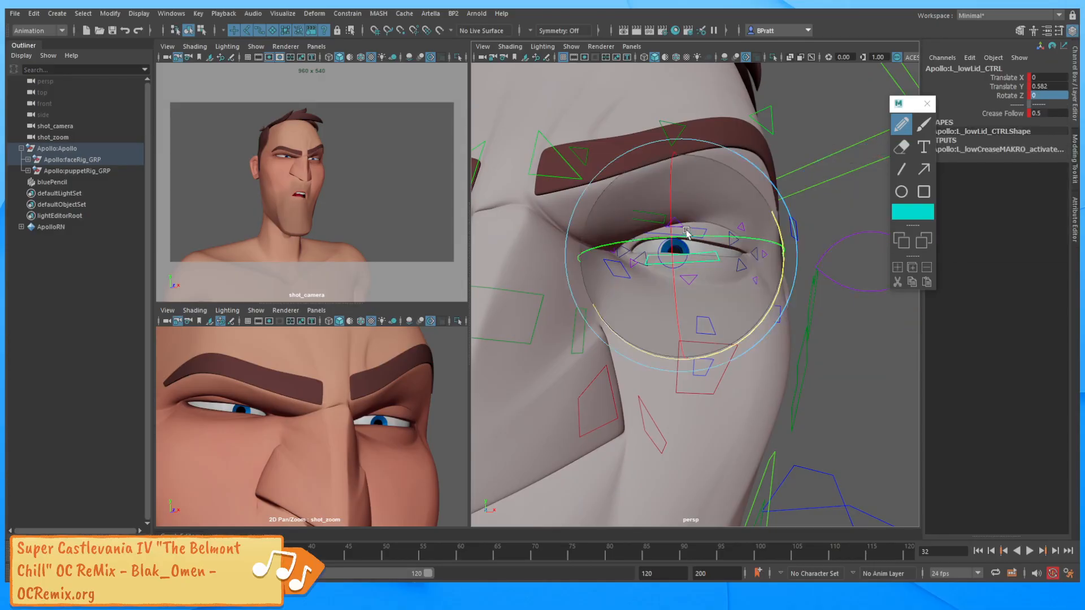
{"action": "key", "text": "w"}
{"action": "left_click_drag", "start_coordinate": [680, 225], "coordinate": [681, 229]}
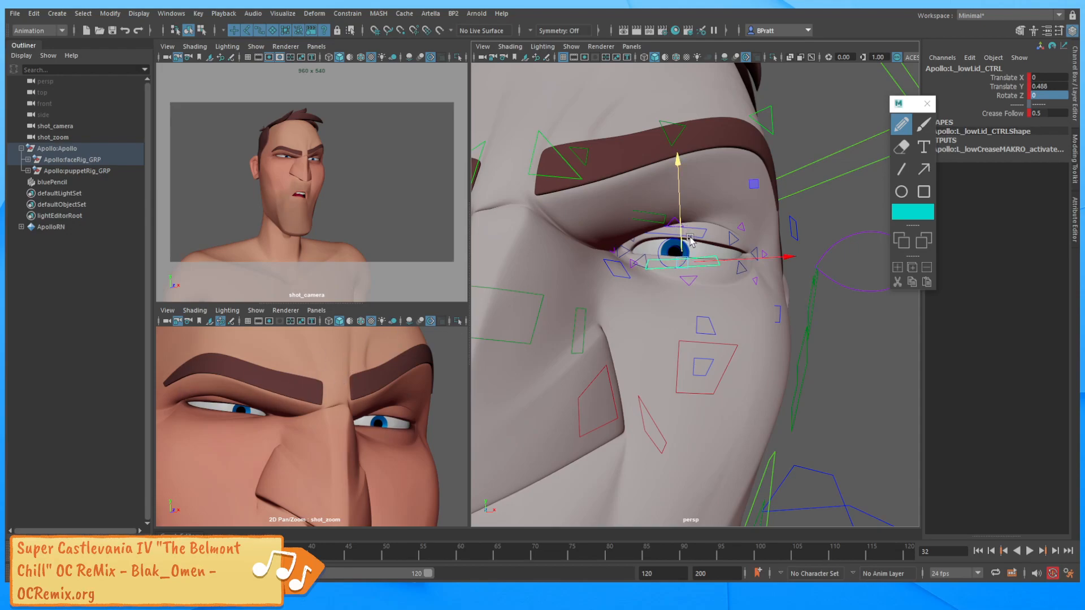
Scale L_eyeSquetch_CTRL and R_eyeSquetch_CTRL together to about 0.925 in X and Z and 0.854 in Y.
{"action": "mouse_move", "coordinate": [690, 232]}
{"action": "left_mouse_down", "text": "alt"}
{"action": "mouse_move", "coordinate": [667, 169]}
{"action": "mouse_move", "coordinate": [712, 232]}
{"action": "mouse_move", "coordinate": [671, 224]}
{"action": "left_mouse_up", "text": "alt"}
{"action": "right_click_drag", "start_coordinate": [751, 195], "coordinate": [594, 214], "text": "alt"}
{"action": "left_click_drag", "start_coordinate": [772, 229], "coordinate": [791, 272], "text": "alt"}
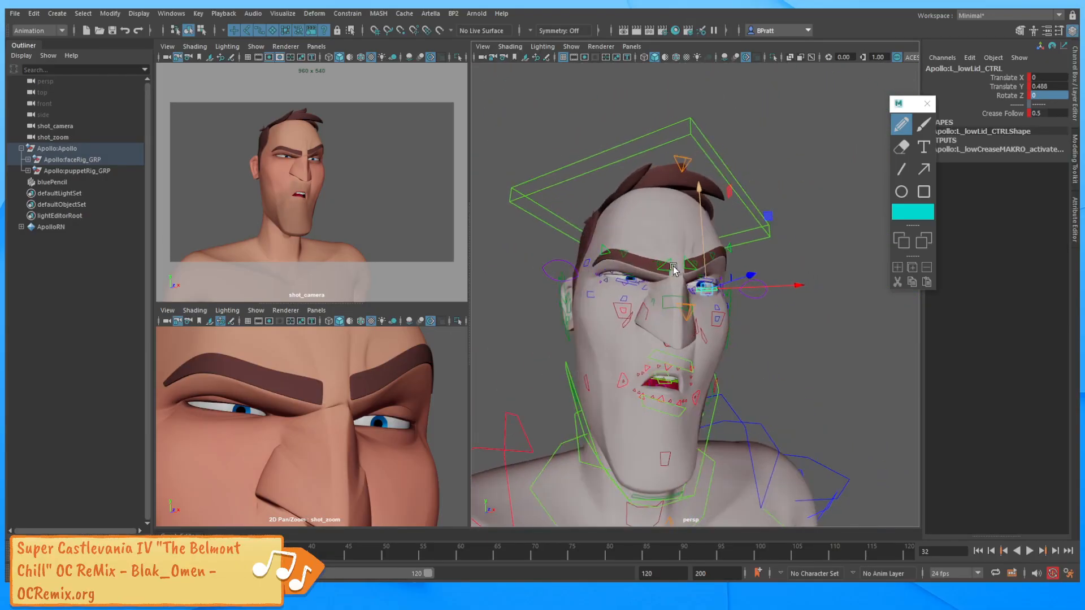
{"action": "middle_click_drag", "start_coordinate": [760, 317], "coordinate": [737, 305], "text": "alt"}
{"action": "left_click_drag", "start_coordinate": [738, 305], "coordinate": [738, 273], "text": "alt"}
{"action": "left_click", "coordinate": [738, 285]}
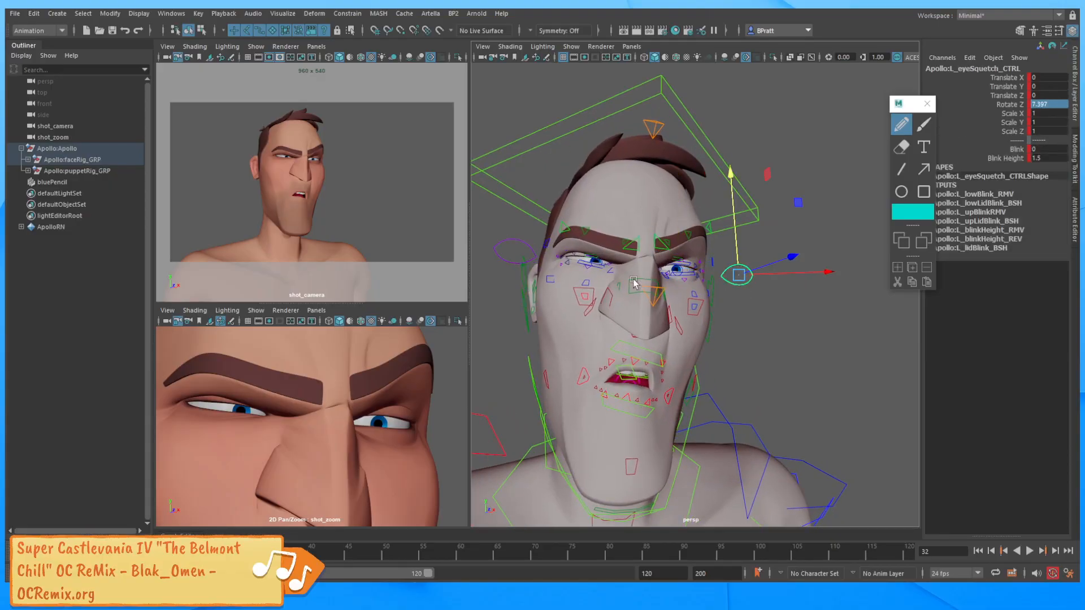
{"action": "left_click", "coordinate": [513, 254], "text": "shift"}
{"action": "key", "text": "r"}
{"action": "left_click_drag", "start_coordinate": [514, 254], "coordinate": [537, 207]}
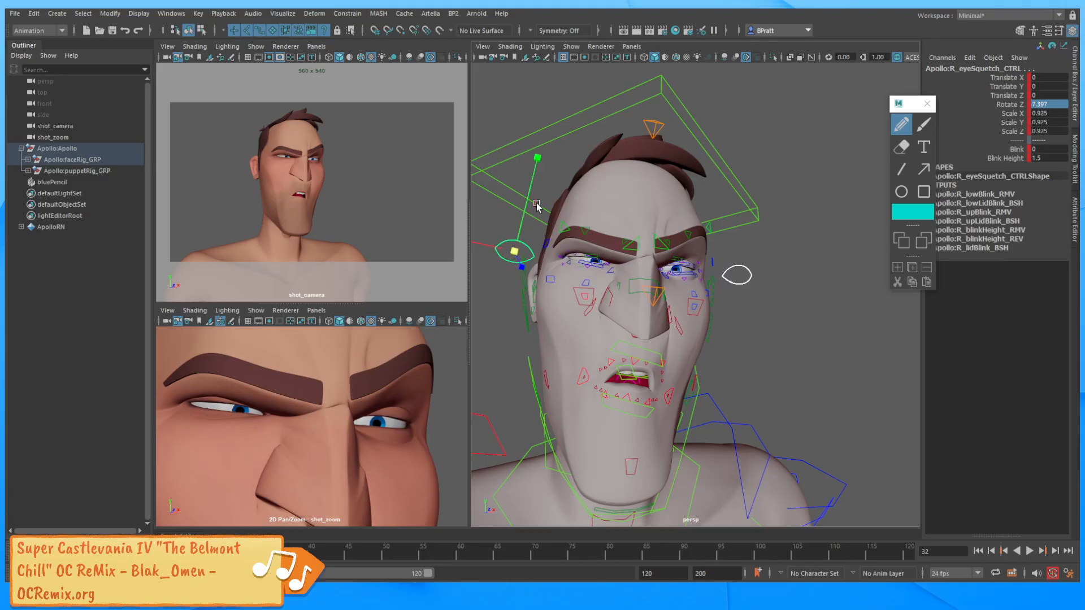
{"action": "left_click_drag", "start_coordinate": [537, 158], "coordinate": [525, 195]}
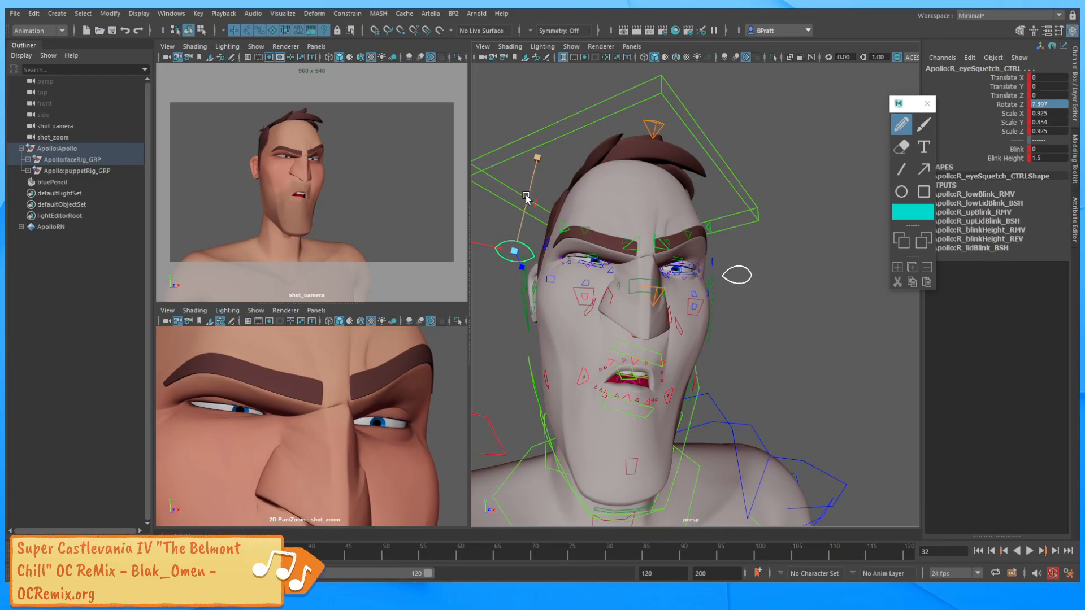
{"action": "key", "text": "q"}
Move topSquetch_CTRL at the top of the head to about 0.221, -0.17 and 0.225 in Translate X, Y and Z.
{"action": "left_click_drag", "start_coordinate": [643, 257], "coordinate": [664, 347], "text": "alt"}
{"action": "left_click", "coordinate": [686, 341]}
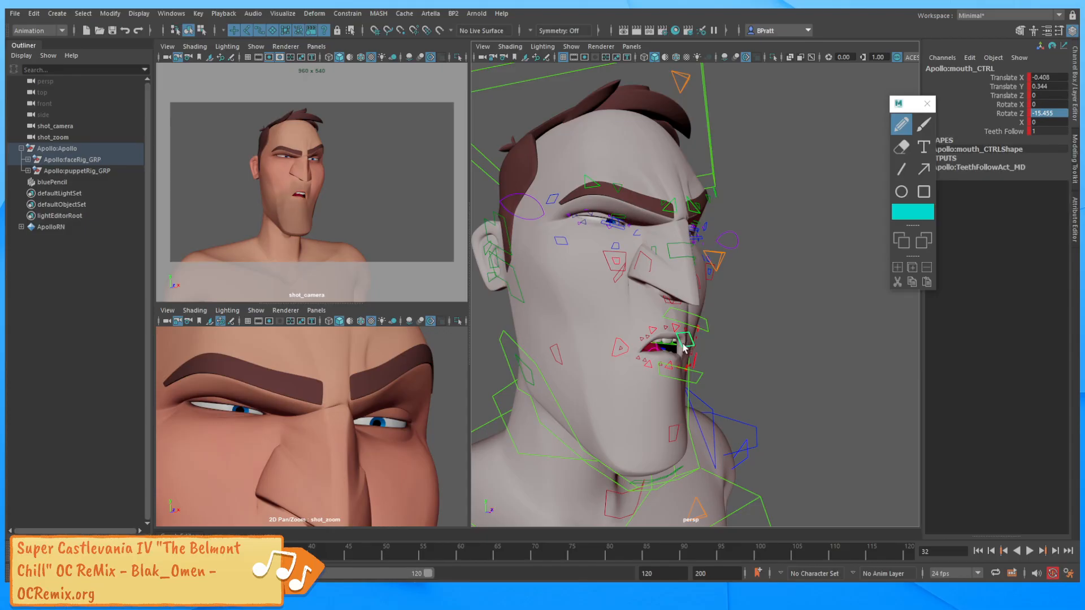
{"action": "middle_click_drag", "start_coordinate": [679, 336], "coordinate": [684, 319], "text": "alt"}
{"action": "right_click_drag", "start_coordinate": [684, 319], "coordinate": [689, 324], "text": "alt"}
{"action": "left_click_drag", "start_coordinate": [650, 330], "coordinate": [671, 334], "text": "alt"}
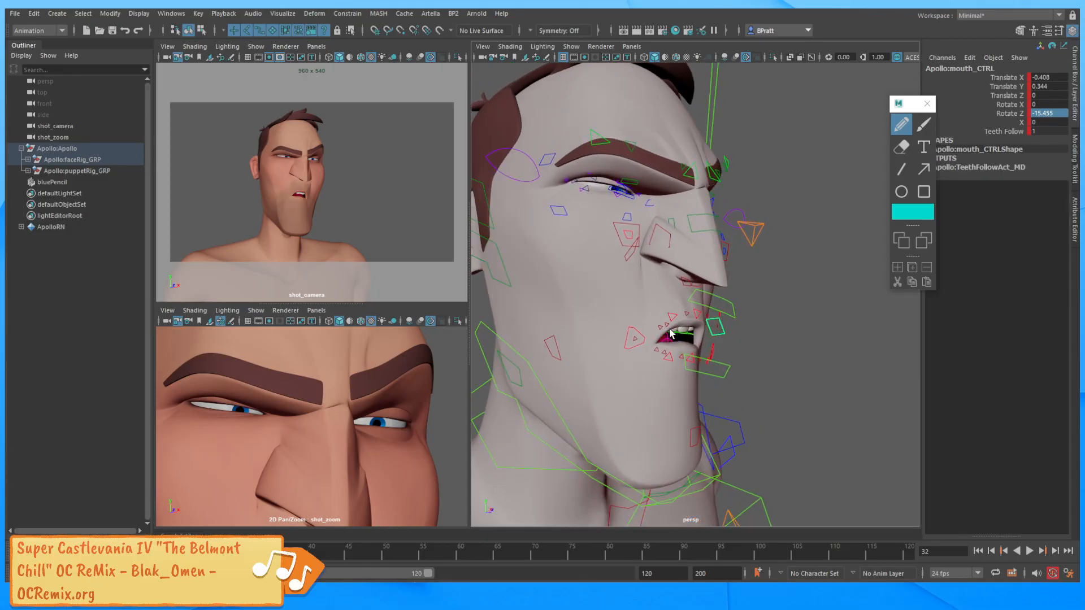
{"action": "right_click_drag", "start_coordinate": [734, 280], "coordinate": [717, 261], "text": "alt"}
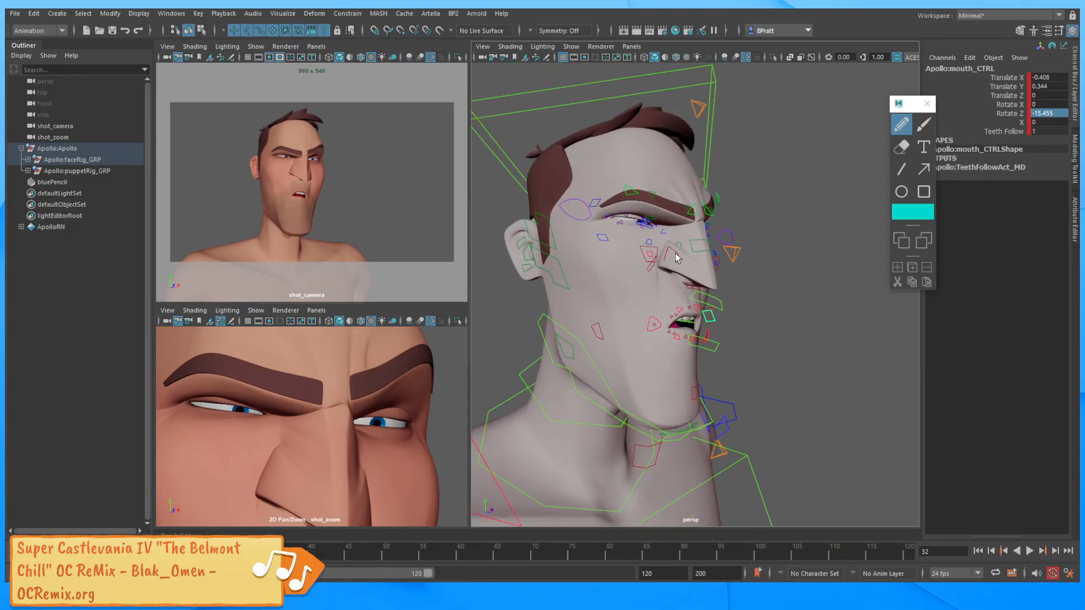
{"action": "left_click_drag", "start_coordinate": [721, 257], "coordinate": [694, 284], "text": "alt"}
{"action": "left_click", "coordinate": [662, 146]}
{"action": "left_click_drag", "start_coordinate": [666, 146], "coordinate": [796, 134], "text": "alt"}
{"action": "left_click_drag", "start_coordinate": [784, 171], "coordinate": [753, 161], "text": "alt"}
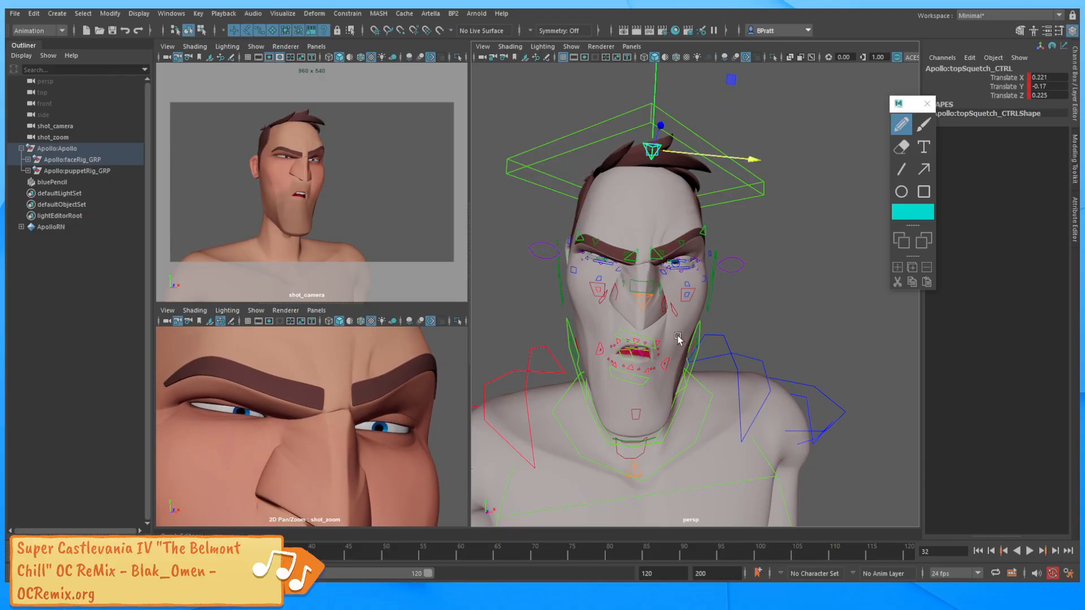
Move botSquetch_CTRL to about 0.344, 0.575, 0.081 and midSquetch_CTRL to about -0.157, 0, -0.424 in Translate X, Y, Z.
{"action": "left_click", "coordinate": [632, 470]}
{"action": "left_click_drag", "start_coordinate": [680, 474], "coordinate": [826, 394]}
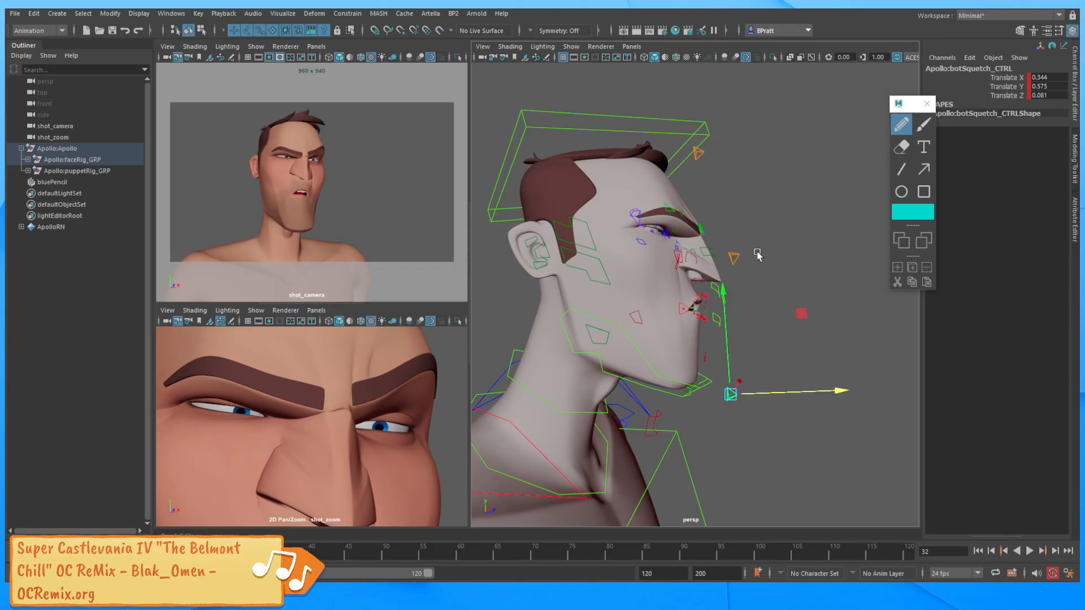
{"action": "left_click", "coordinate": [734, 258]}
{"action": "mouse_move", "coordinate": [799, 253]}
{"action": "left_mouse_down"}
{"action": "mouse_move", "coordinate": [789, 255]}
{"action": "mouse_move", "coordinate": [825, 247]}
{"action": "mouse_move", "coordinate": [797, 256]}
{"action": "left_mouse_up"}
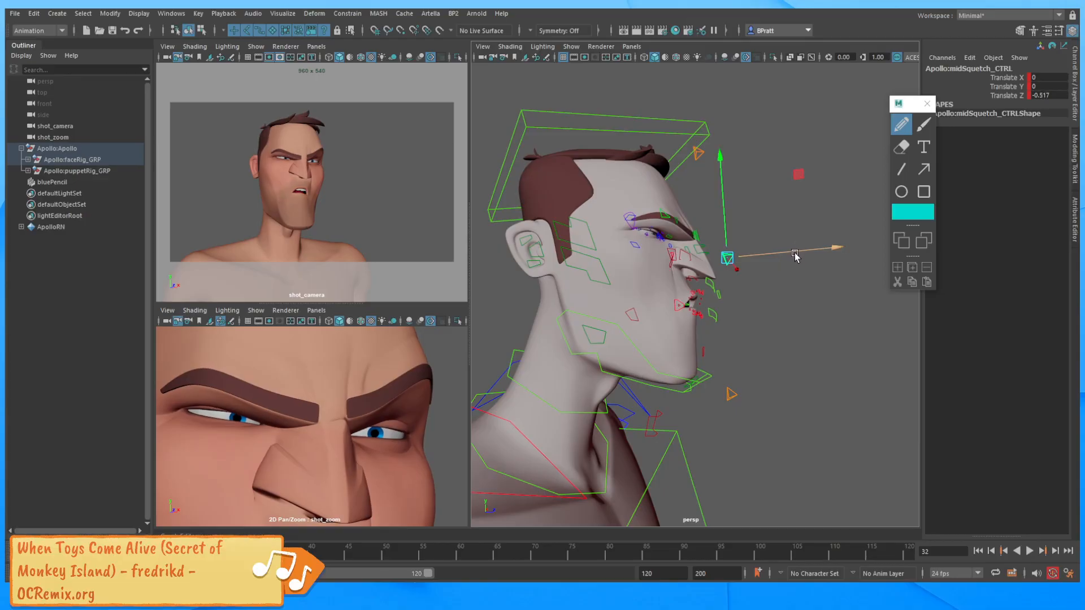
{"action": "left_click_drag", "start_coordinate": [797, 256], "coordinate": [797, 254]}
{"action": "left_click_drag", "start_coordinate": [791, 257], "coordinate": [834, 303], "text": "alt"}
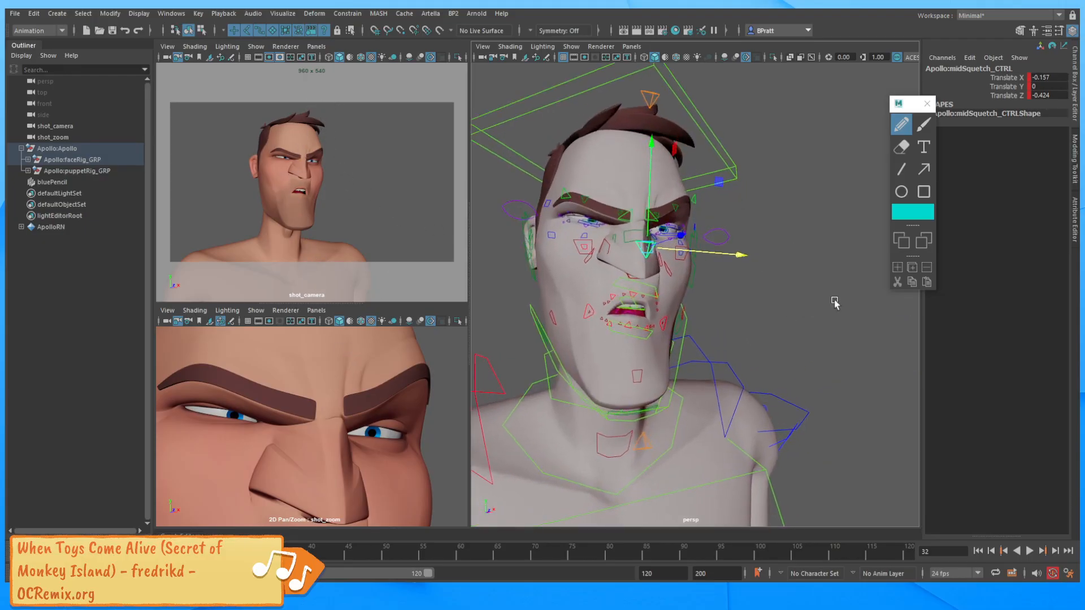
Move mouth_CTRL to about -0.82, 0.402 and -0.195 in Translate X, Y and Z.
{"action": "left_click", "coordinate": [637, 309]}
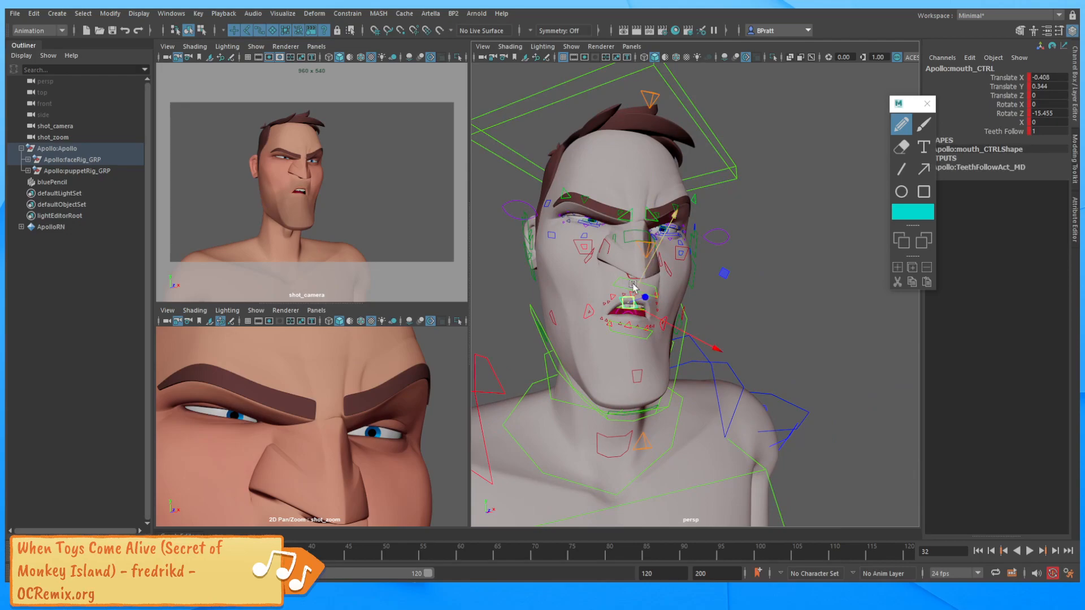
{"action": "mouse_move", "coordinate": [637, 308]}
{"action": "left_mouse_down", "text": "alt"}
{"action": "mouse_move", "coordinate": [654, 303]}
{"action": "mouse_move", "coordinate": [647, 290]}
{"action": "mouse_move", "coordinate": [636, 295]}
{"action": "mouse_move", "coordinate": [644, 301]}
{"action": "left_mouse_up", "text": "alt"}
{"action": "middle_click_drag", "start_coordinate": [662, 289], "coordinate": [699, 284], "text": "alt"}
{"action": "right_click_drag", "start_coordinate": [699, 284], "coordinate": [757, 313], "text": "alt"}
{"action": "middle_click_drag", "start_coordinate": [756, 312], "coordinate": [778, 305], "text": "alt"}
{"action": "right_click_drag", "start_coordinate": [778, 305], "coordinate": [795, 302], "text": "alt"}
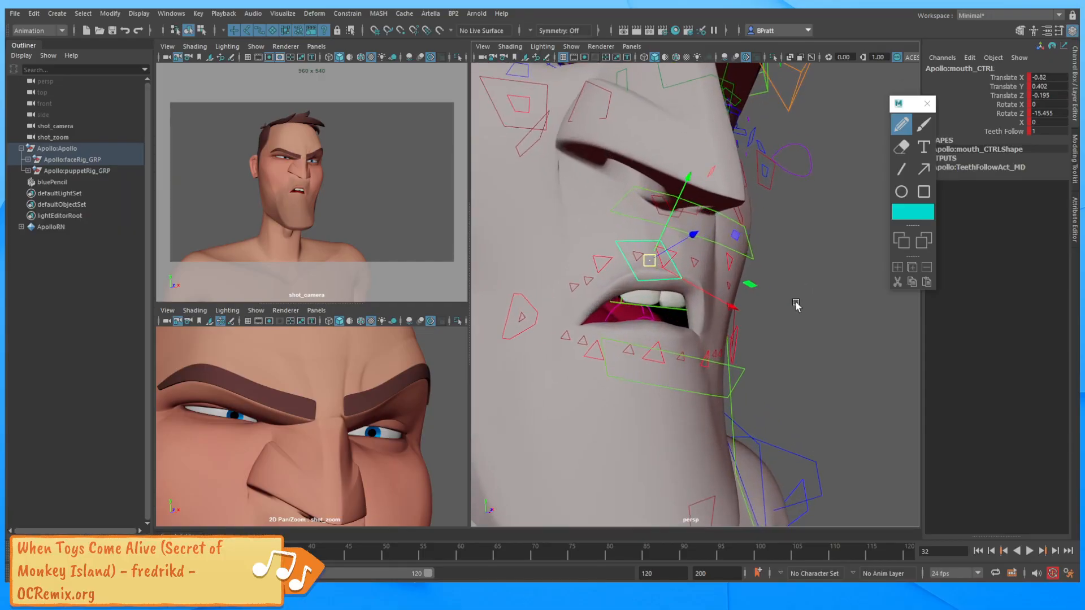
With the mesh in wireframe, move tongueBase_CTRL inside the mouth to about -0.196, 0.884 and 0.194 in Translate X, Y and Z.
{"action": "left_click_drag", "start_coordinate": [751, 326], "coordinate": [738, 320], "text": "alt"}
{"action": "middle_click_drag", "start_coordinate": [738, 320], "coordinate": [773, 316], "text": "alt"}
{"action": "right_click_drag", "start_coordinate": [773, 316], "coordinate": [804, 319], "text": "alt"}
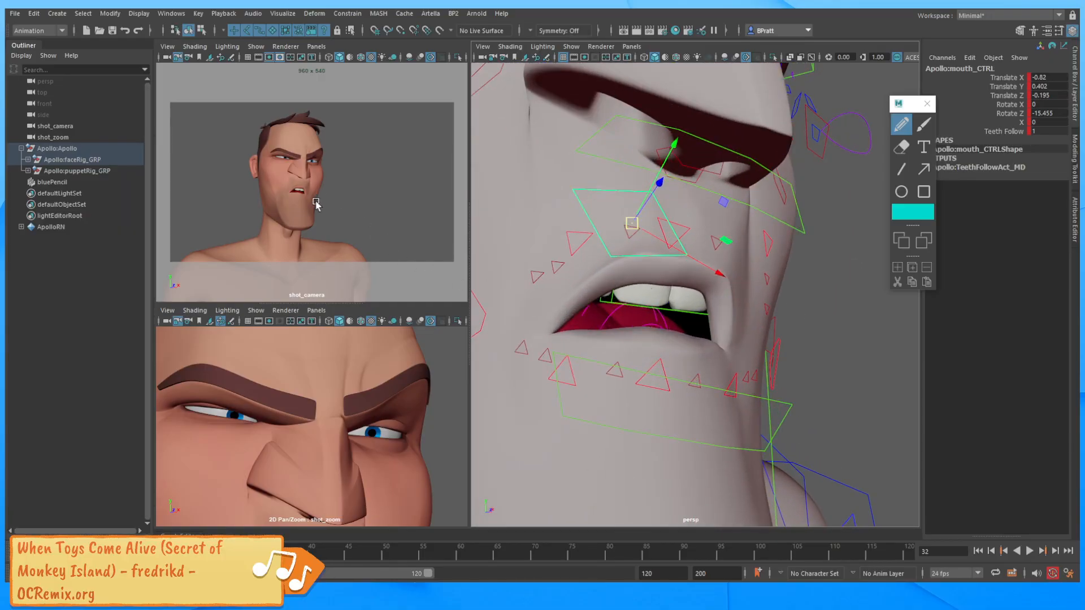
{"action": "middle_click_drag", "start_coordinate": [351, 448], "coordinate": [349, 371]}
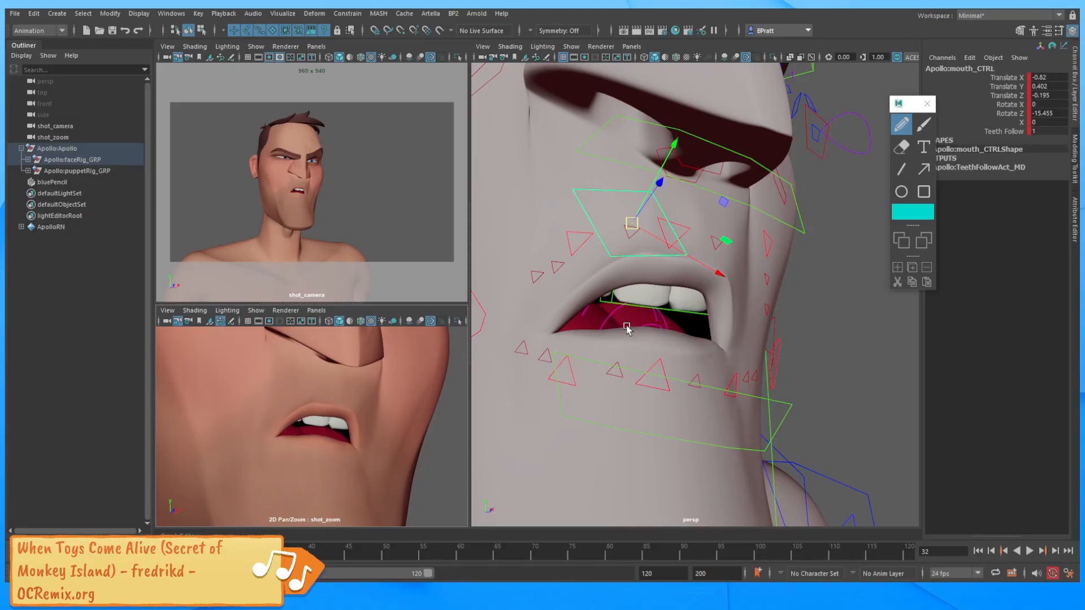
{"action": "left_click_drag", "start_coordinate": [626, 328], "coordinate": [668, 347], "text": "alt"}
{"action": "key", "text": "5"}
{"action": "key", "text": "4"}
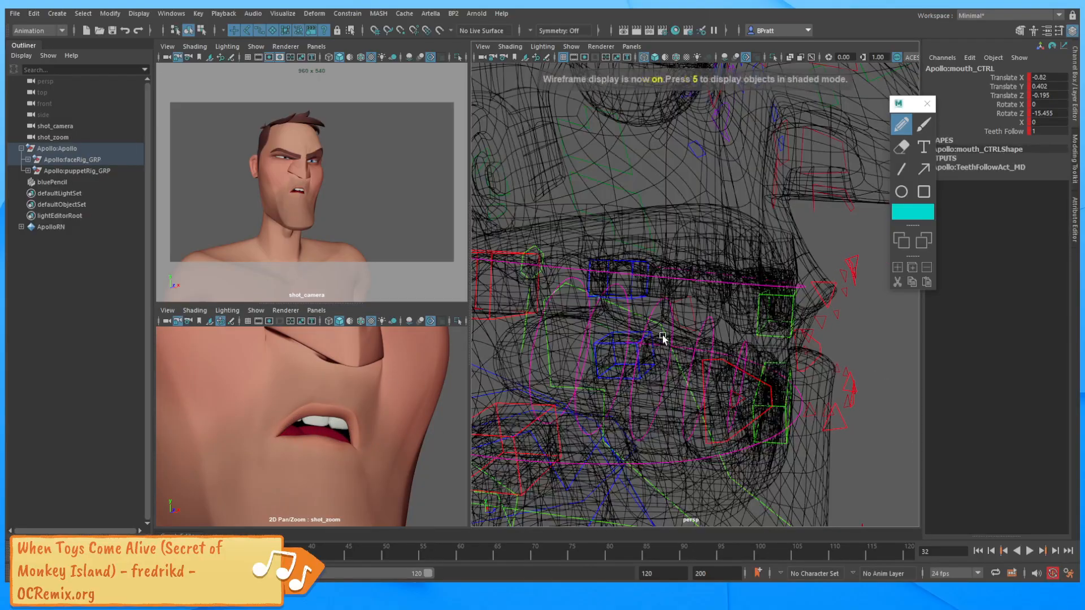
{"action": "left_click", "coordinate": [541, 256]}
{"action": "left_click", "coordinate": [535, 240]}
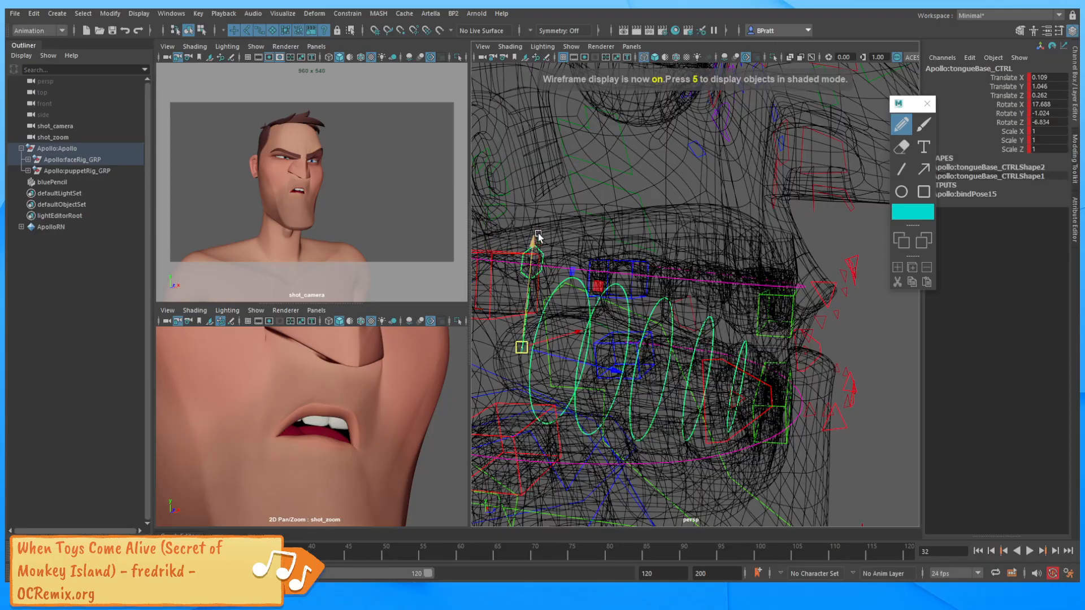
{"action": "left_click_drag", "start_coordinate": [533, 225], "coordinate": [533, 227]}
{"action": "left_click_drag", "start_coordinate": [701, 210], "coordinate": [642, 232], "text": "alt"}
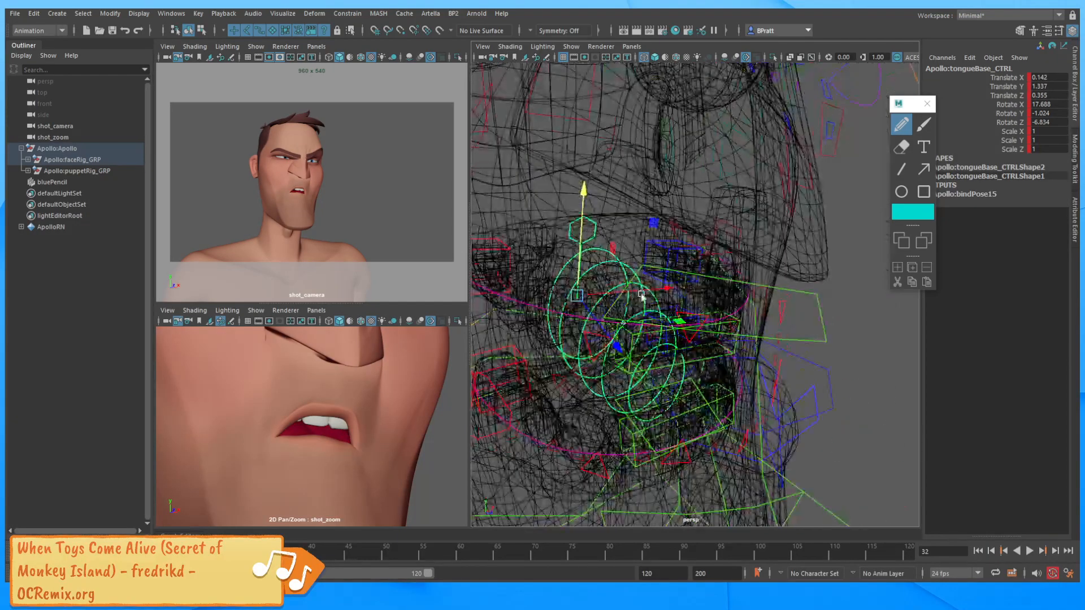
{"action": "mouse_move", "coordinate": [656, 291]}
{"action": "left_mouse_down"}
{"action": "mouse_move", "coordinate": [634, 293]}
{"action": "mouse_move", "coordinate": [642, 299]}
{"action": "left_mouse_up"}
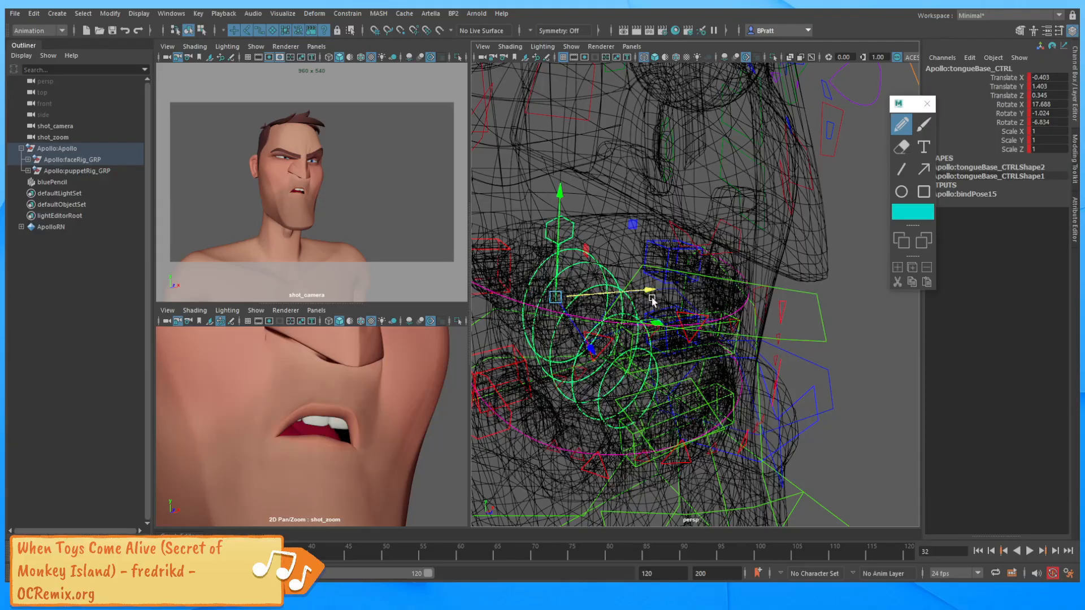
{"action": "left_click_drag", "start_coordinate": [560, 196], "coordinate": [559, 220]}
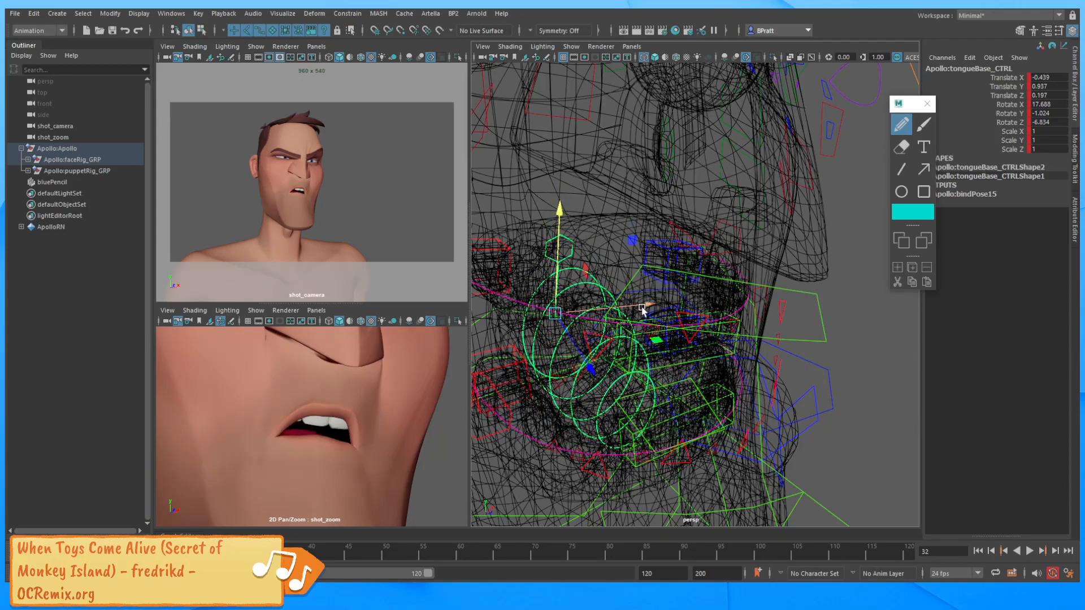
{"action": "left_click_drag", "start_coordinate": [642, 309], "coordinate": [650, 309]}
{"action": "left_click_drag", "start_coordinate": [571, 213], "coordinate": [572, 220]}
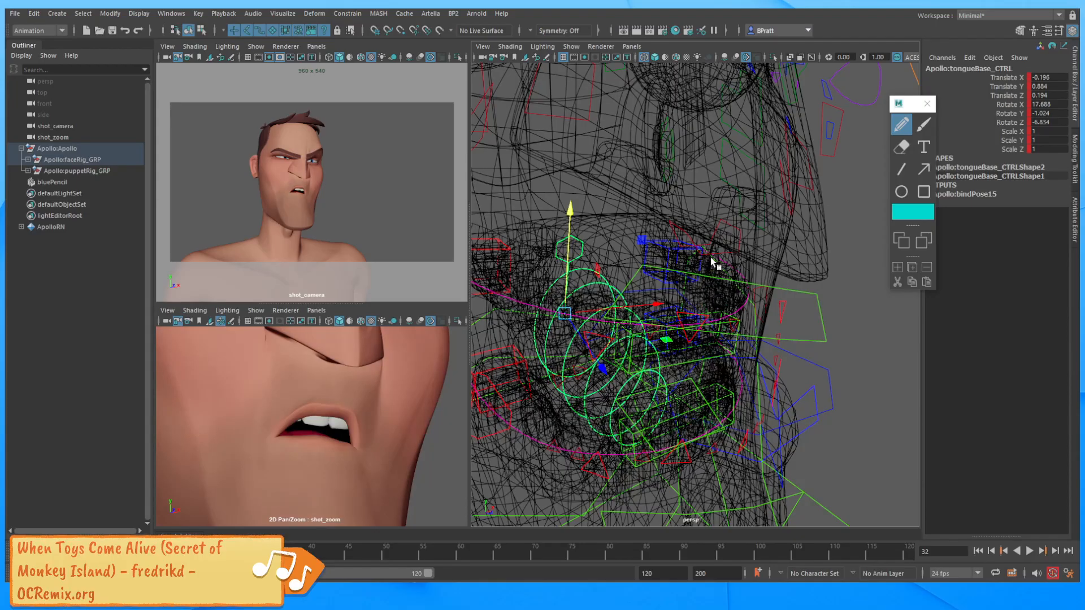
Restore textured shading and move L_upCrease3_CTRL above the outer left eye to about -0.099 in Translate Y.
{"action": "middle_click_drag", "start_coordinate": [756, 176], "coordinate": [722, 329], "text": "alt"}
{"action": "left_click_drag", "start_coordinate": [752, 263], "coordinate": [724, 254], "text": "alt"}
{"action": "middle_click_drag", "start_coordinate": [718, 244], "coordinate": [699, 302], "text": "alt"}
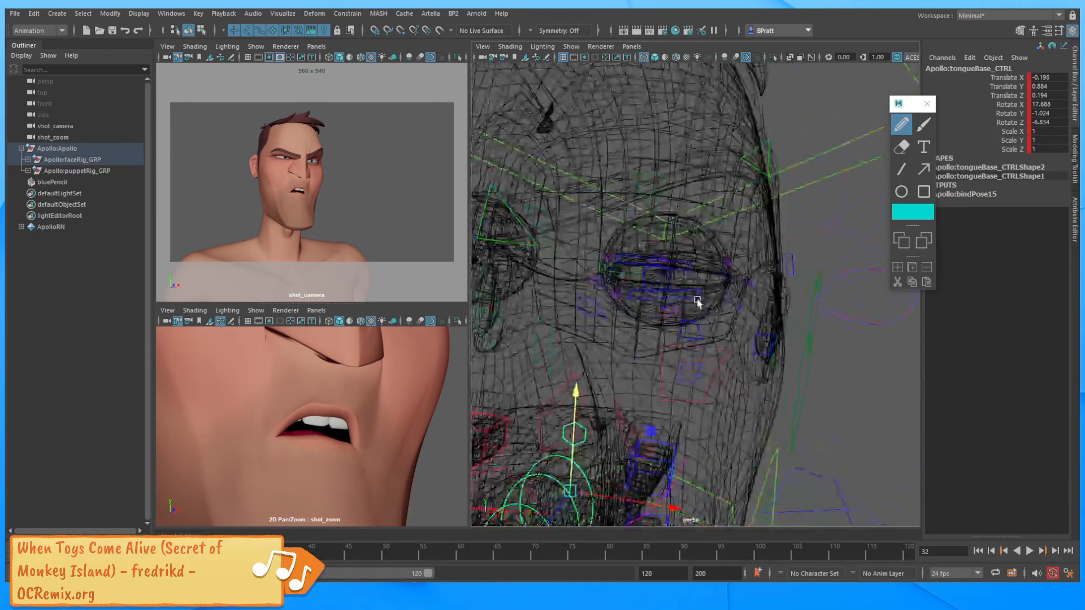
{"action": "key", "text": "6"}
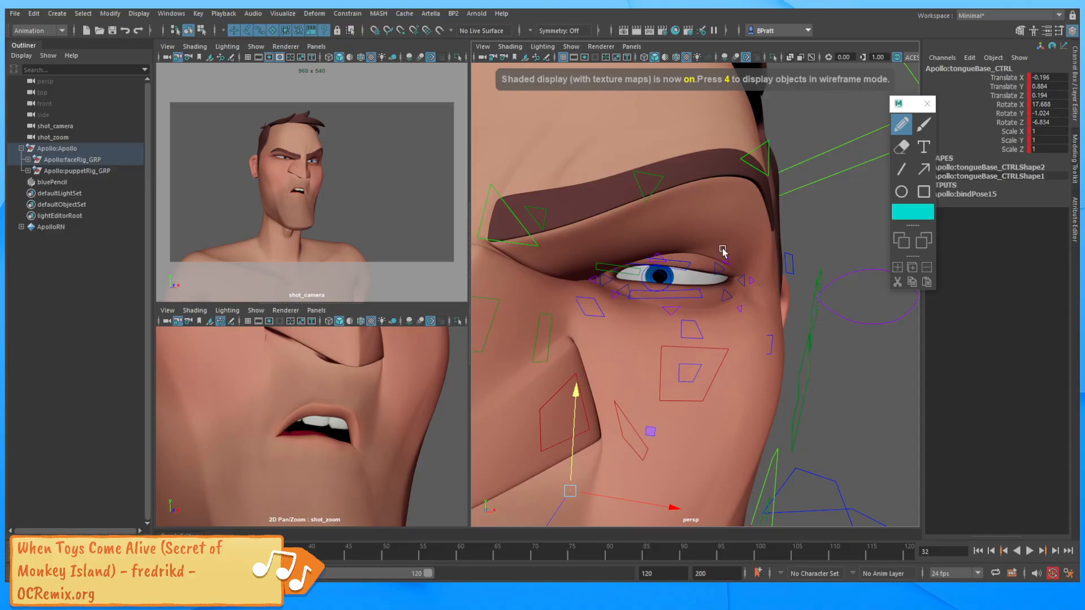
{"action": "left_click", "coordinate": [726, 258]}
{"action": "left_click_drag", "start_coordinate": [712, 221], "coordinate": [715, 221]}
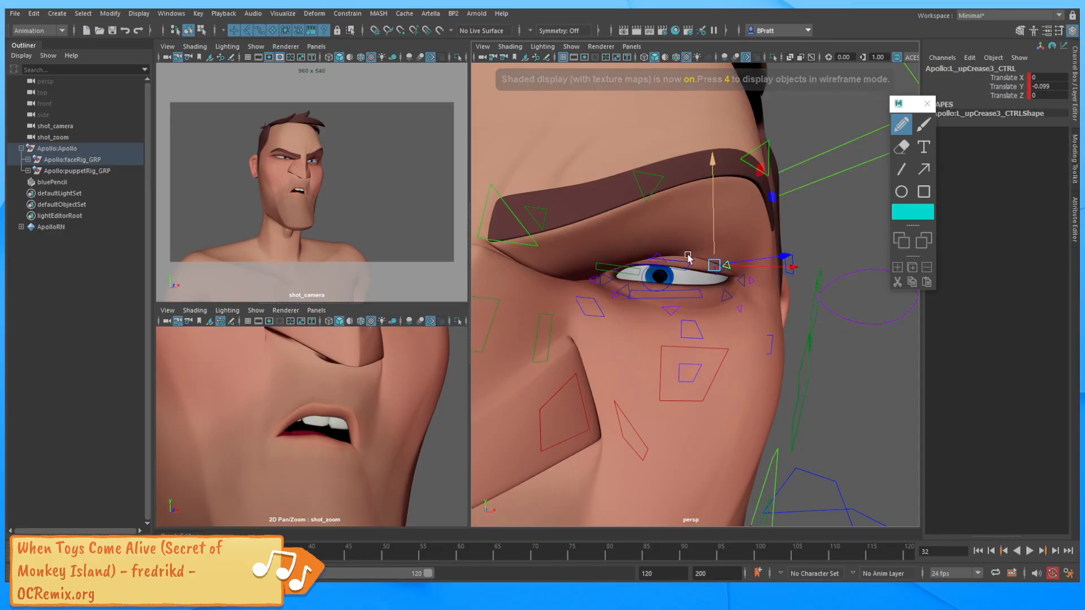
Raise L_upCrease2_CTRL above the middle of the left eye to about 0.196 in Translate Y.
{"action": "left_click_drag", "start_coordinate": [613, 233], "coordinate": [648, 229], "text": "alt"}
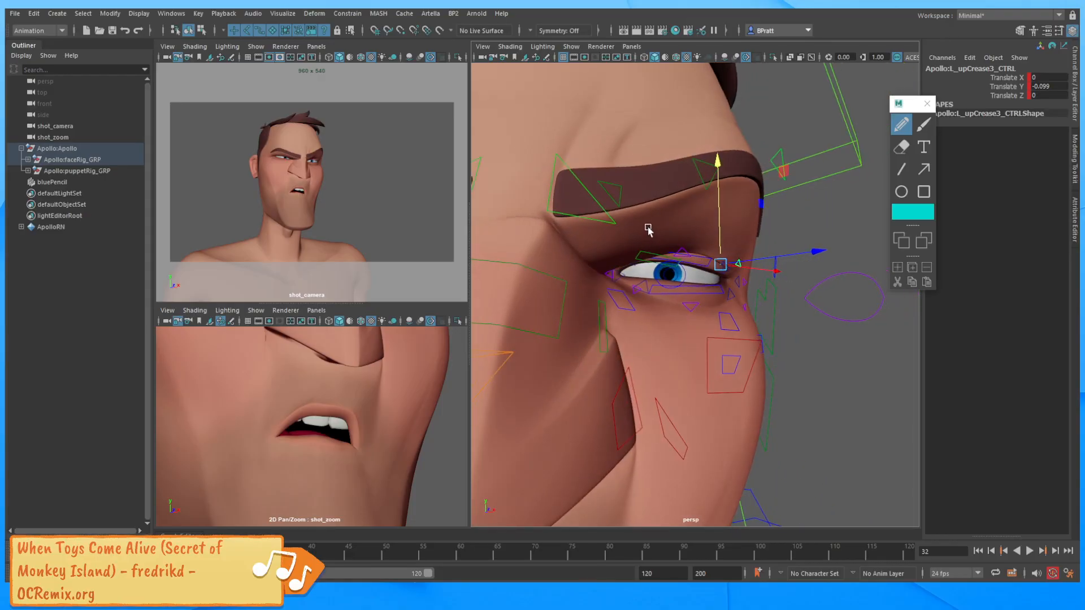
{"action": "left_click", "coordinate": [684, 238]}
{"action": "left_click", "coordinate": [682, 252]}
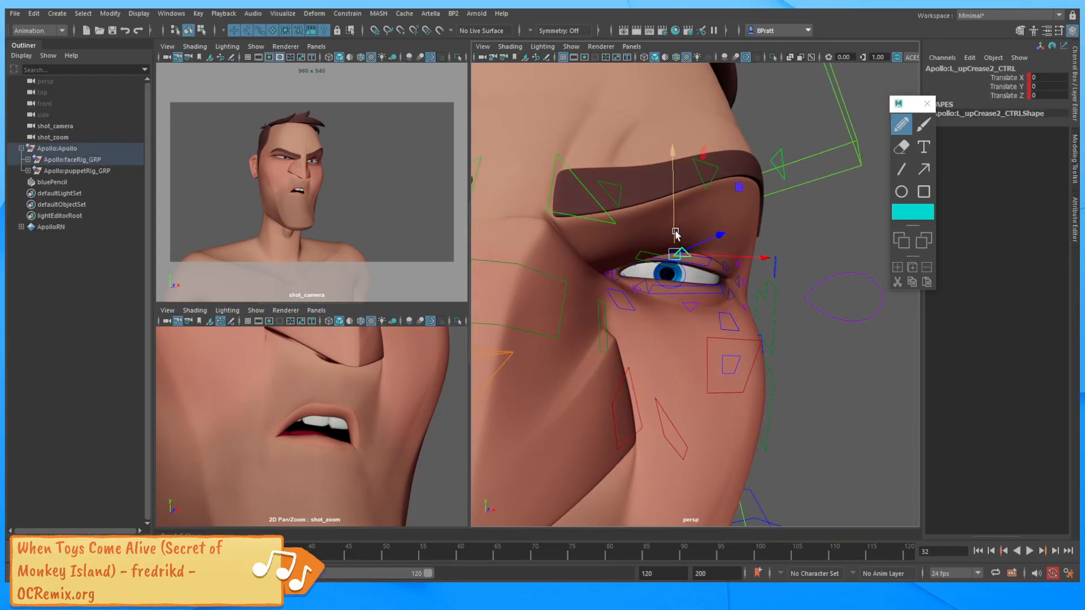
{"action": "left_click_drag", "start_coordinate": [675, 229], "coordinate": [674, 224]}
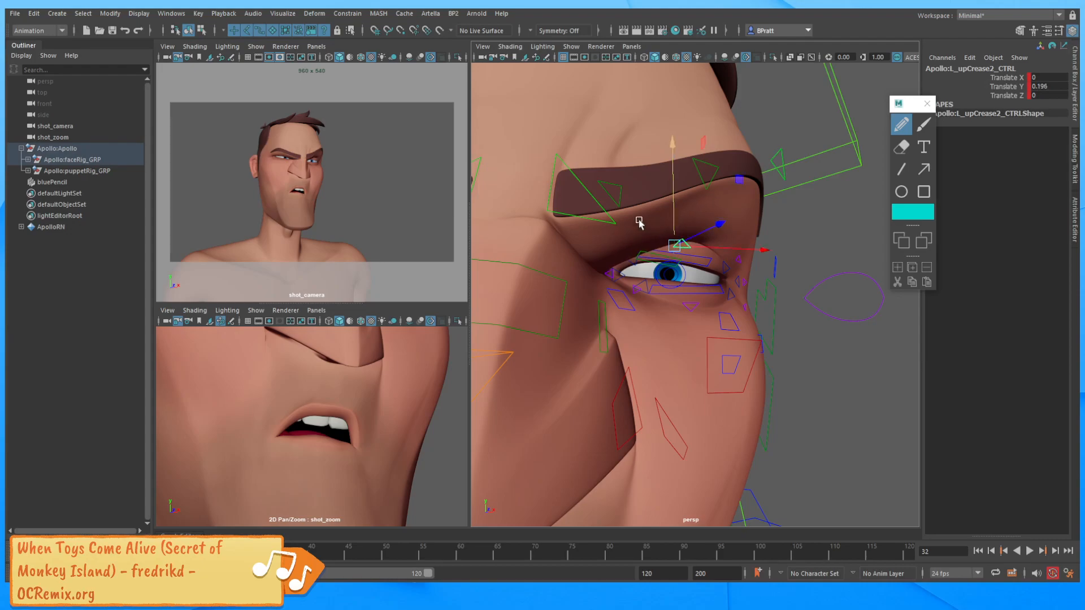
Raise R_upCrease2_CTRL above the right eye to about 0.04 in Translate Y.
{"action": "left_click_drag", "start_coordinate": [607, 226], "coordinate": [535, 250], "text": "alt"}
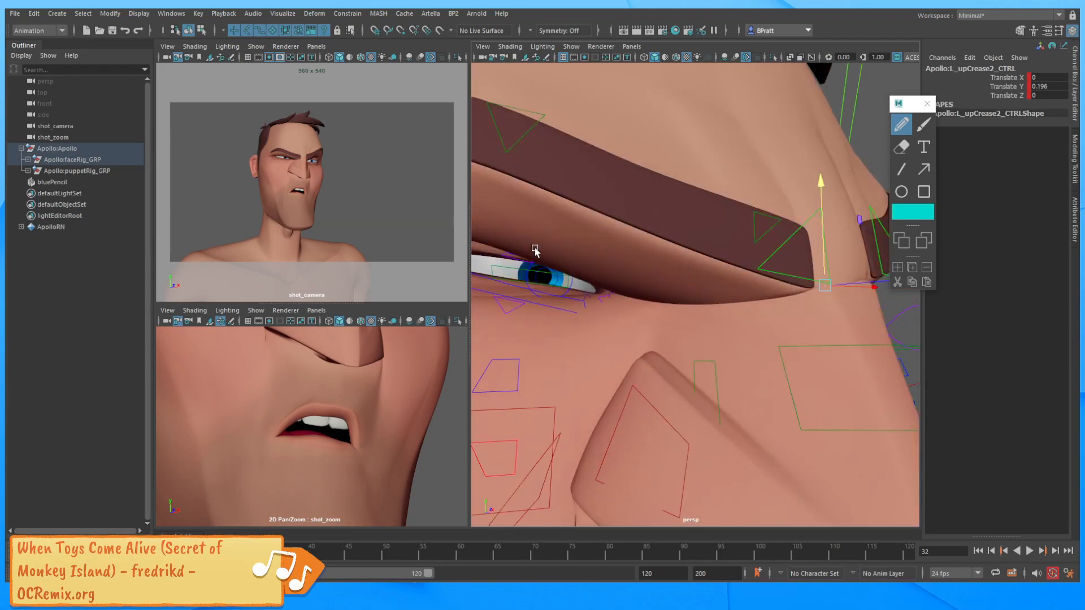
{"action": "left_click", "coordinate": [504, 250]}
{"action": "left_click_drag", "start_coordinate": [530, 216], "coordinate": [533, 211]}
{"action": "left_click_drag", "start_coordinate": [721, 228], "coordinate": [677, 249], "text": "alt"}
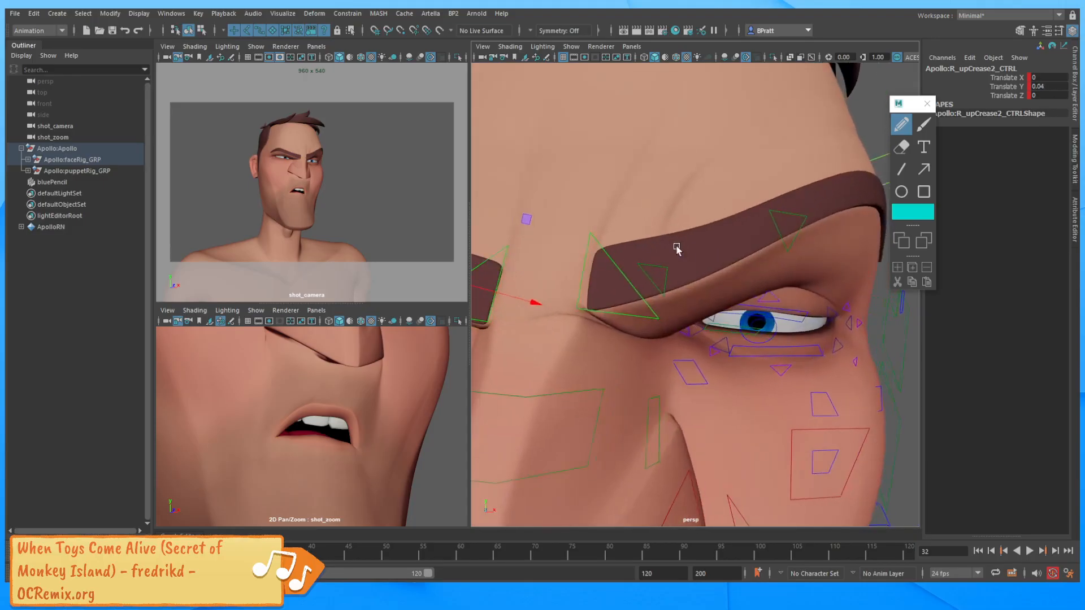
{"action": "right_click_drag", "start_coordinate": [709, 270], "coordinate": [672, 289], "text": "alt"}
{"action": "left_click_drag", "start_coordinate": [671, 289], "coordinate": [695, 296], "text": "alt"}
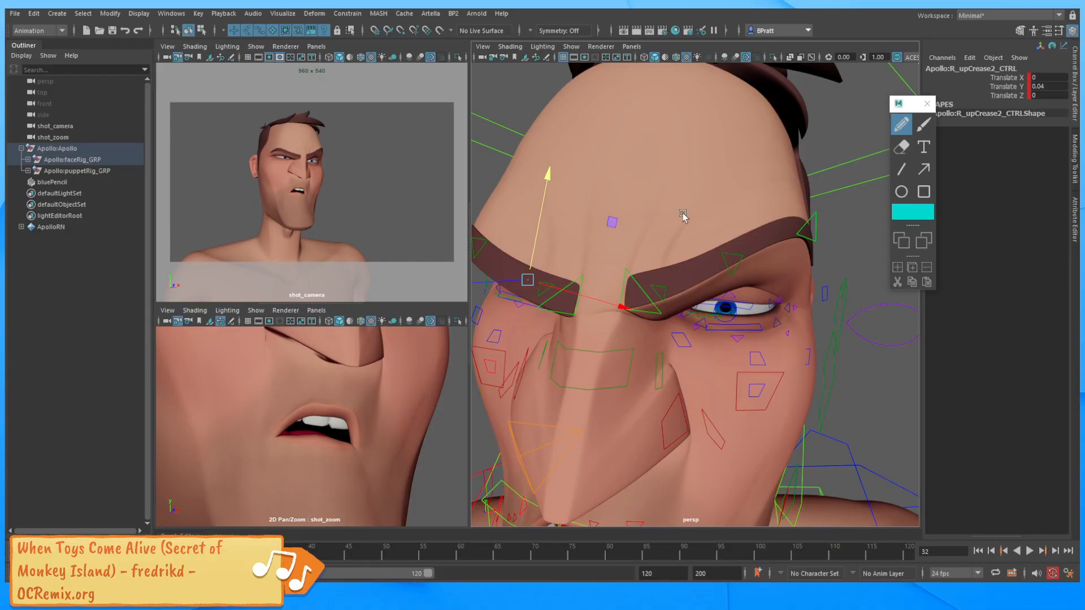
Move upLip_CTRL and lowLip_CTRL together to about -0.144 in Translate Z and set their Lip Roll to about -10.9.
{"action": "left_click_drag", "start_coordinate": [738, 222], "coordinate": [662, 281], "text": "alt"}
{"action": "right_click_drag", "start_coordinate": [696, 289], "coordinate": [724, 305], "text": "alt"}
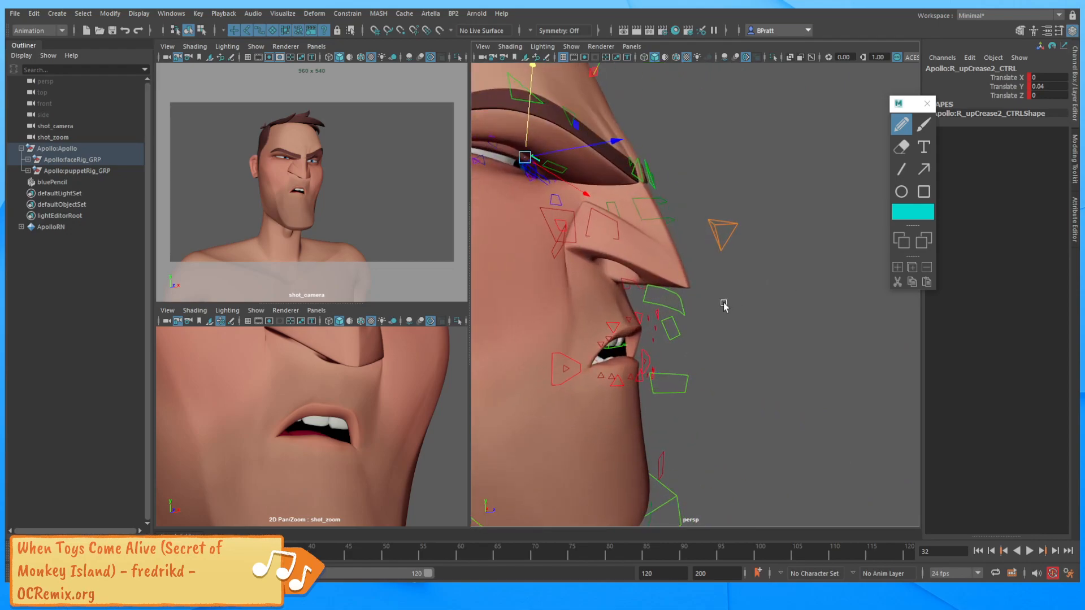
{"action": "left_click_drag", "start_coordinate": [724, 305], "coordinate": [722, 303], "text": "alt"}
{"action": "left_click", "coordinate": [694, 289]}
{"action": "left_click", "coordinate": [700, 361]}
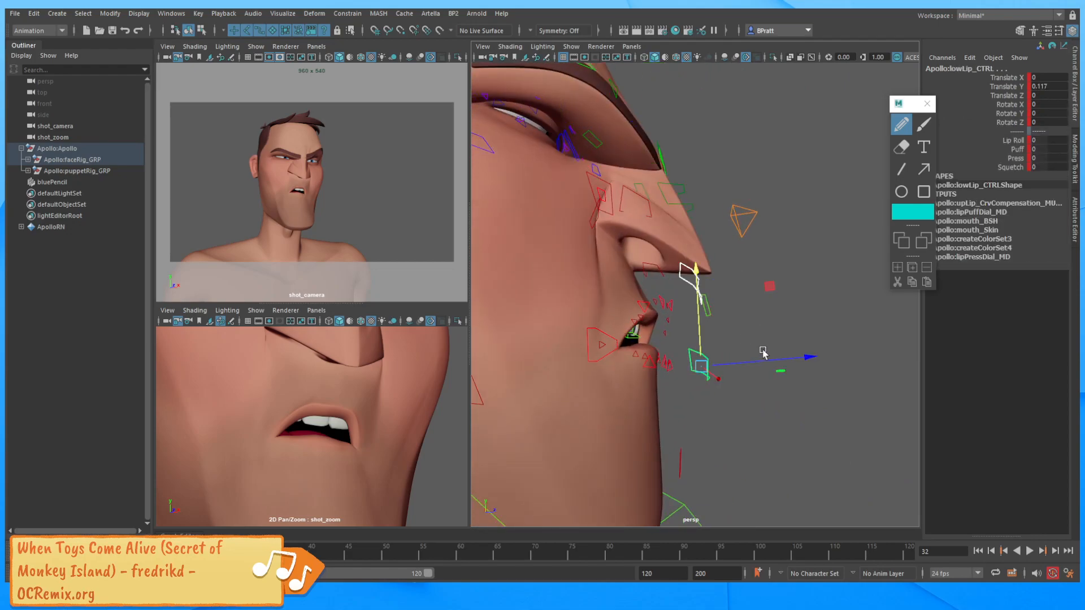
{"action": "left_click_drag", "start_coordinate": [765, 361], "coordinate": [766, 360]}
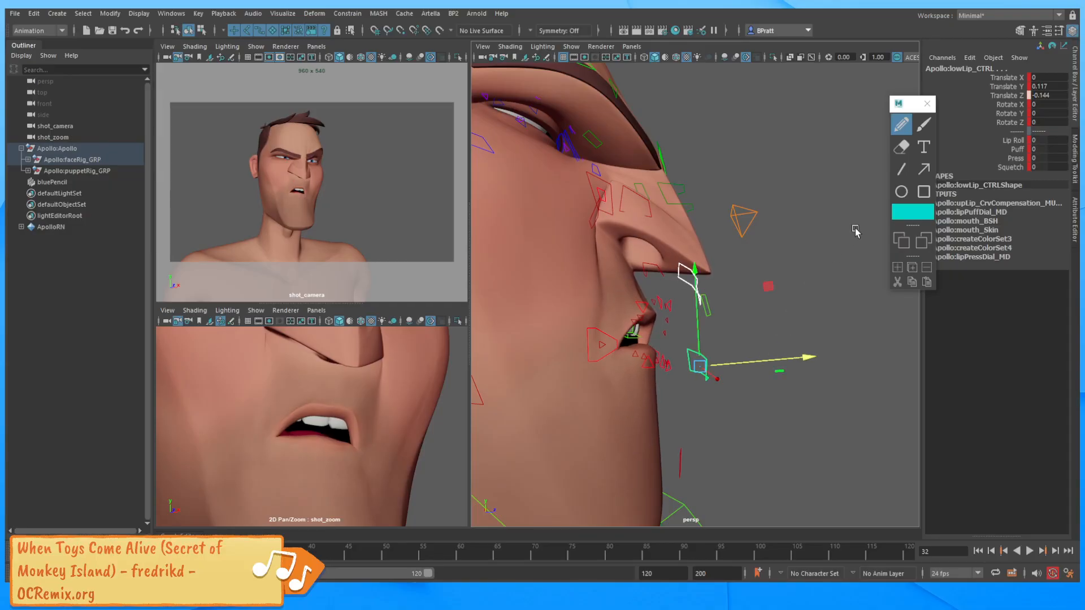
{"action": "left_click", "coordinate": [1014, 140]}
{"action": "middle_click_drag", "start_coordinate": [786, 263], "coordinate": [718, 309]}
Raise upLip_CTRL alone to about 0.419 in Translate Y.
{"action": "left_click", "coordinate": [701, 364]}
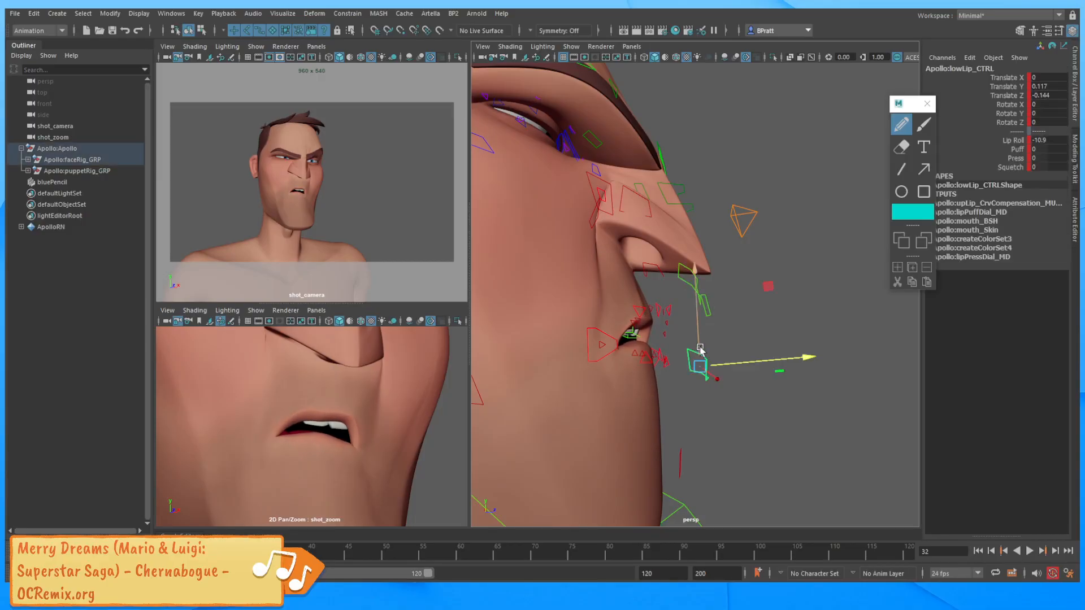
{"action": "left_click", "coordinate": [700, 312]}
{"action": "left_click", "coordinate": [687, 283]}
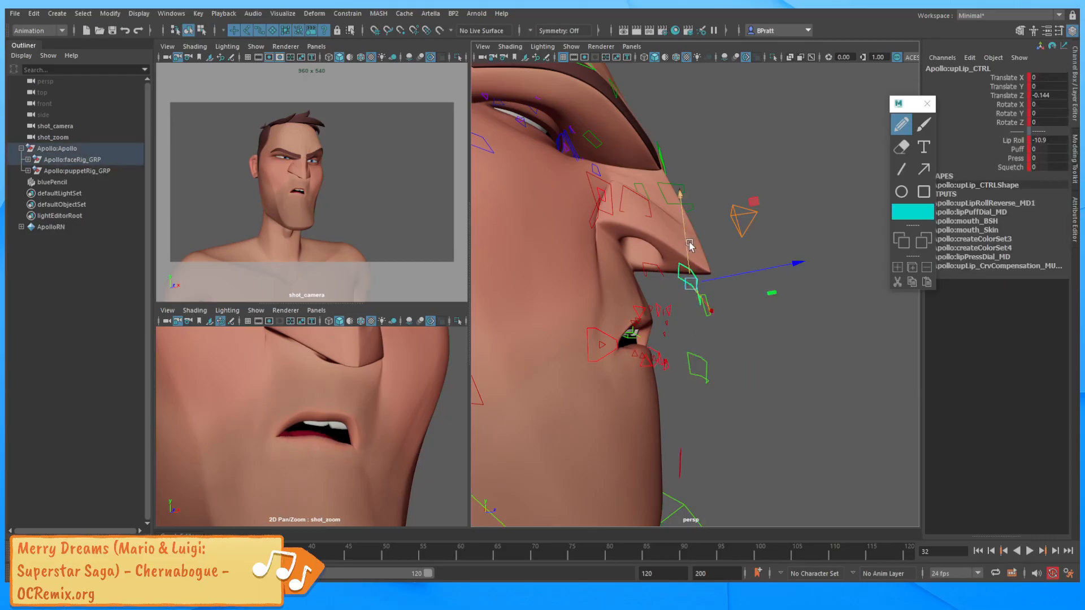
{"action": "left_click_drag", "start_coordinate": [686, 246], "coordinate": [686, 247]}
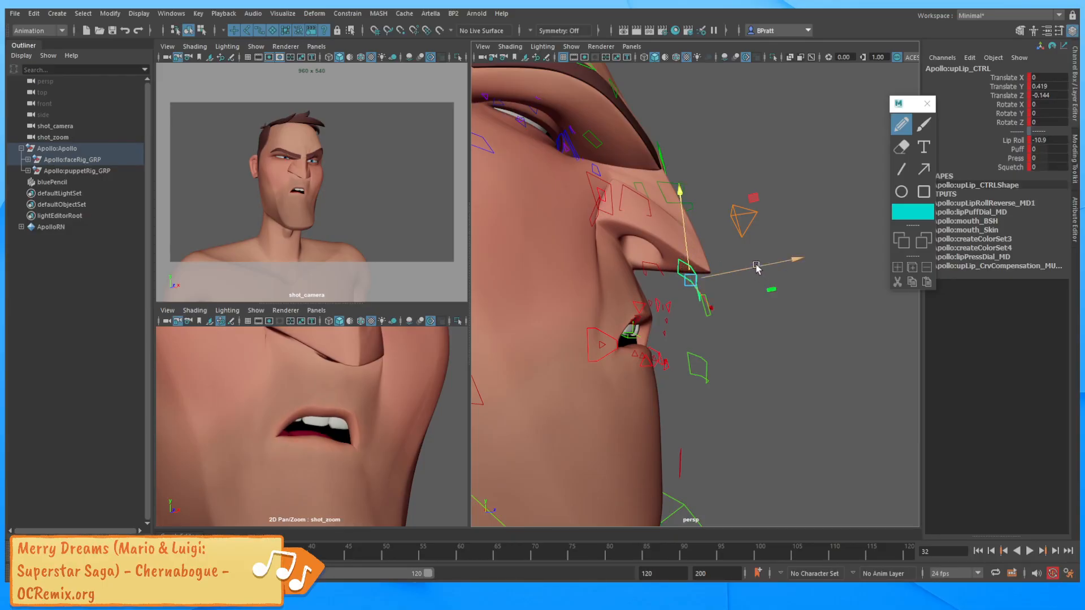
Try to pull upLip_CTRL forward to about 3.394 in Translate Z.
{"action": "left_click_drag", "start_coordinate": [779, 262], "coordinate": [822, 254]}
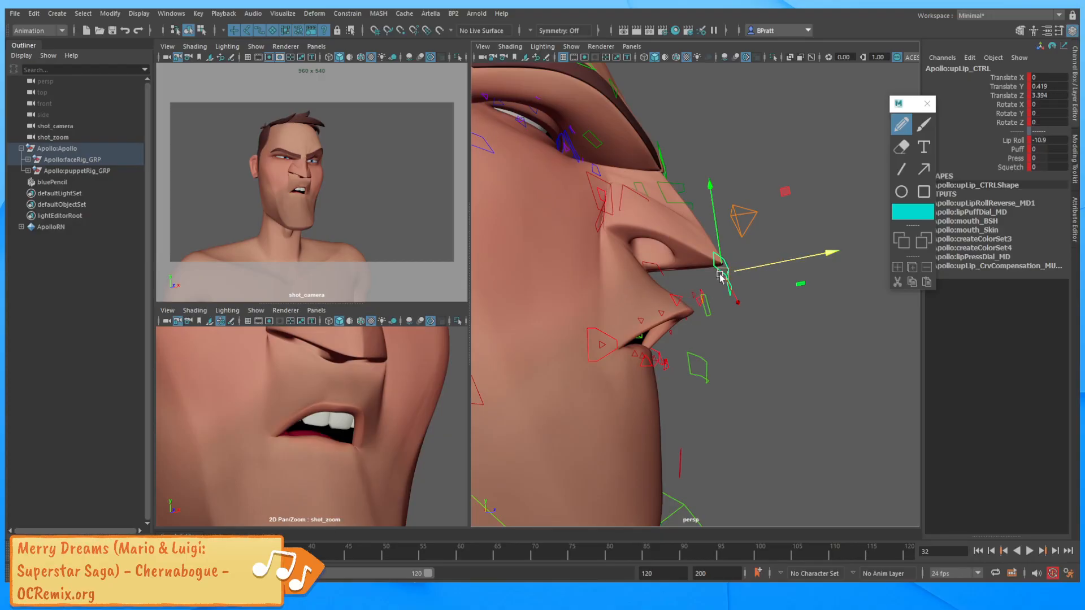
{"action": "key", "text": "ctrl+z"}
{"action": "left_click", "coordinate": [739, 304]}
Lower R_upLipOut_CTRL near the right mouth corner to about -1.067 in Translate Y.
{"action": "left_click_drag", "start_coordinate": [666, 323], "coordinate": [616, 321], "text": "alt"}
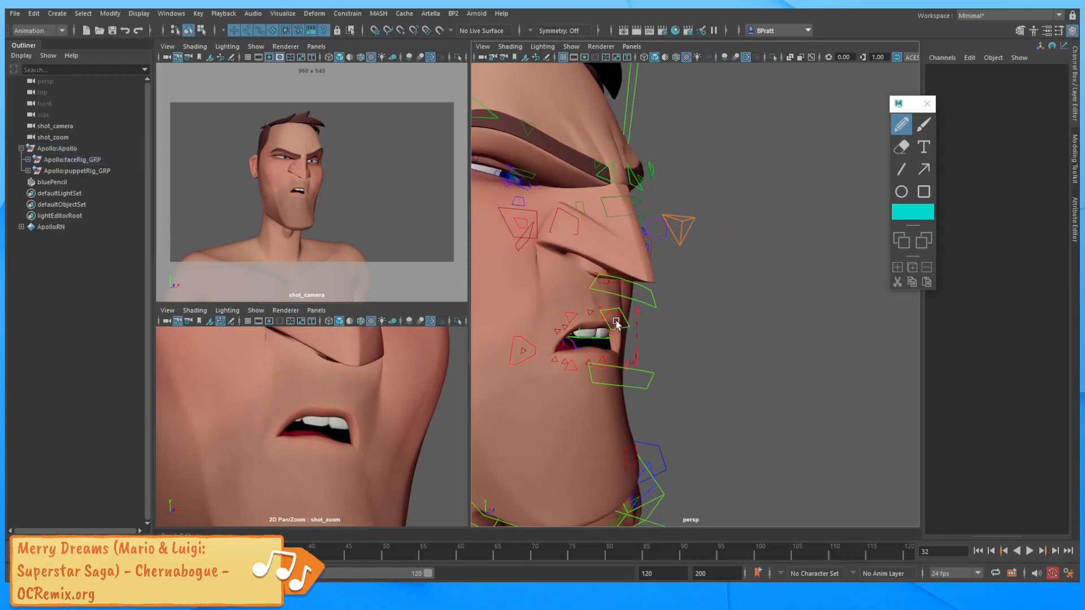
{"action": "left_click", "coordinate": [572, 317]}
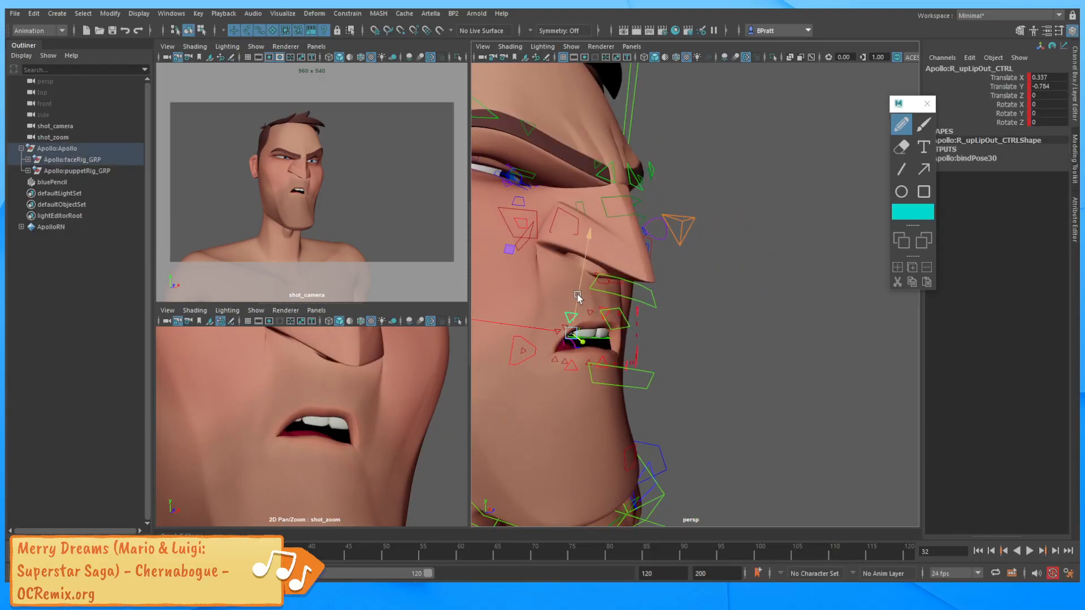
{"action": "left_click_drag", "start_coordinate": [576, 299], "coordinate": [570, 323]}
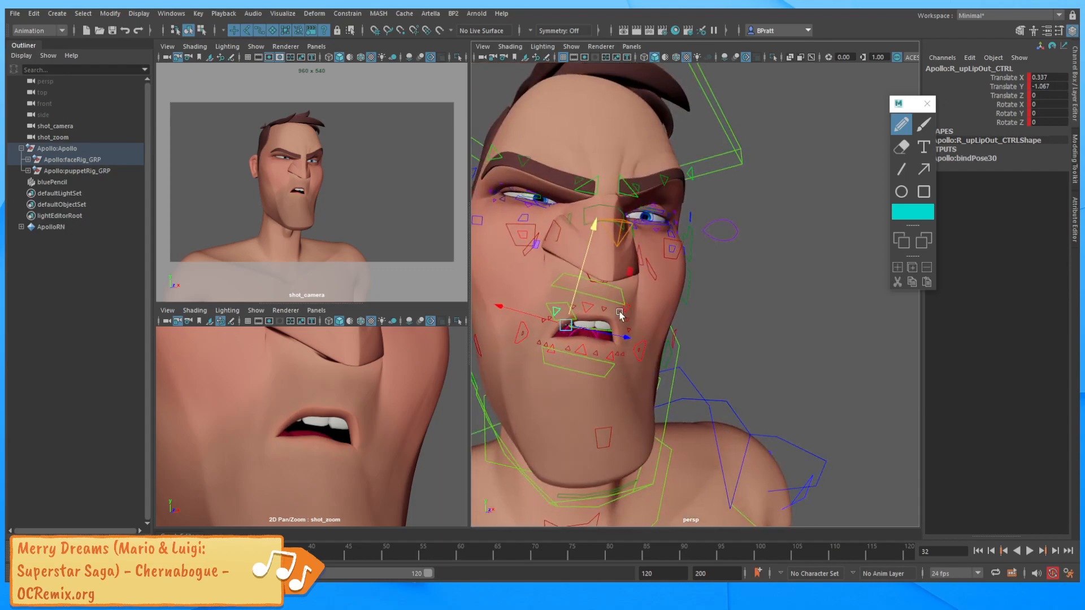
Rotate both shoulder controls together, bringing L_shoulder_CTRL to about 0.362, 5.459 and 8.075 in Rotate X, Y and Z.
{"action": "left_click_drag", "start_coordinate": [639, 311], "coordinate": [692, 310], "text": "alt"}
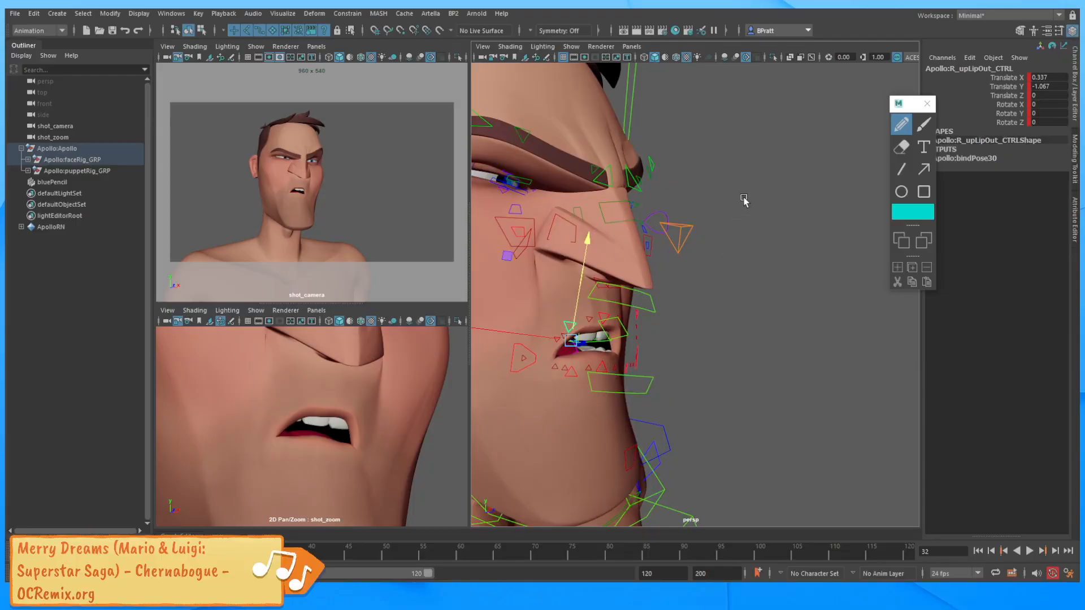
{"action": "left_click_drag", "start_coordinate": [749, 194], "coordinate": [641, 236], "text": "alt"}
{"action": "right_click_drag", "start_coordinate": [641, 236], "coordinate": [604, 245], "text": "alt"}
{"action": "middle_click_drag", "start_coordinate": [605, 244], "coordinate": [659, 266], "text": "alt"}
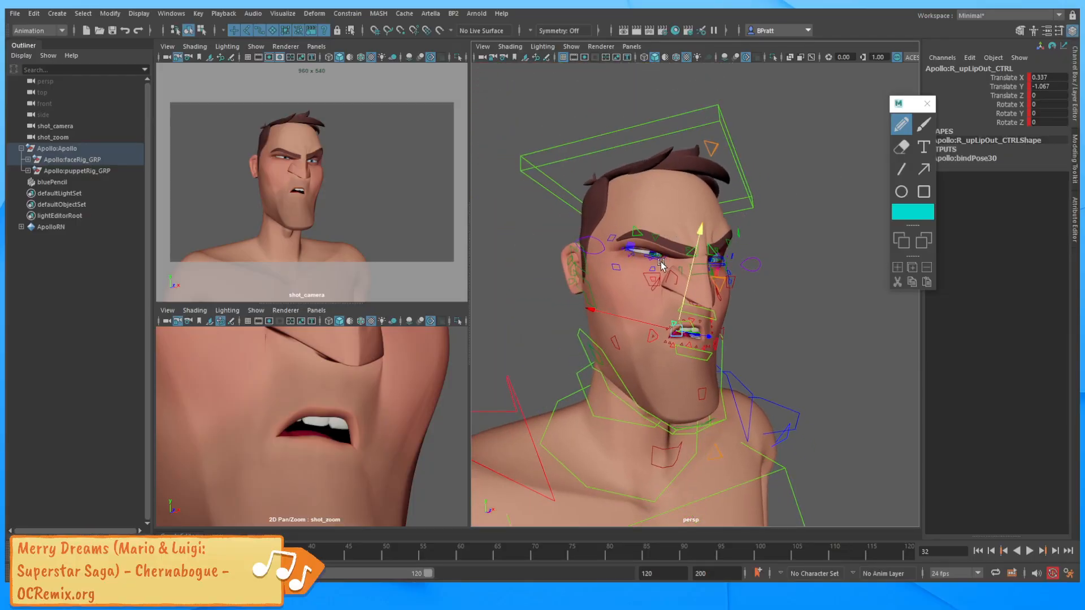
{"action": "left_click_drag", "start_coordinate": [659, 266], "coordinate": [682, 237], "text": "alt"}
{"action": "right_click_drag", "start_coordinate": [728, 284], "coordinate": [653, 320], "text": "alt"}
{"action": "left_click_drag", "start_coordinate": [653, 320], "coordinate": [627, 319], "text": "alt"}
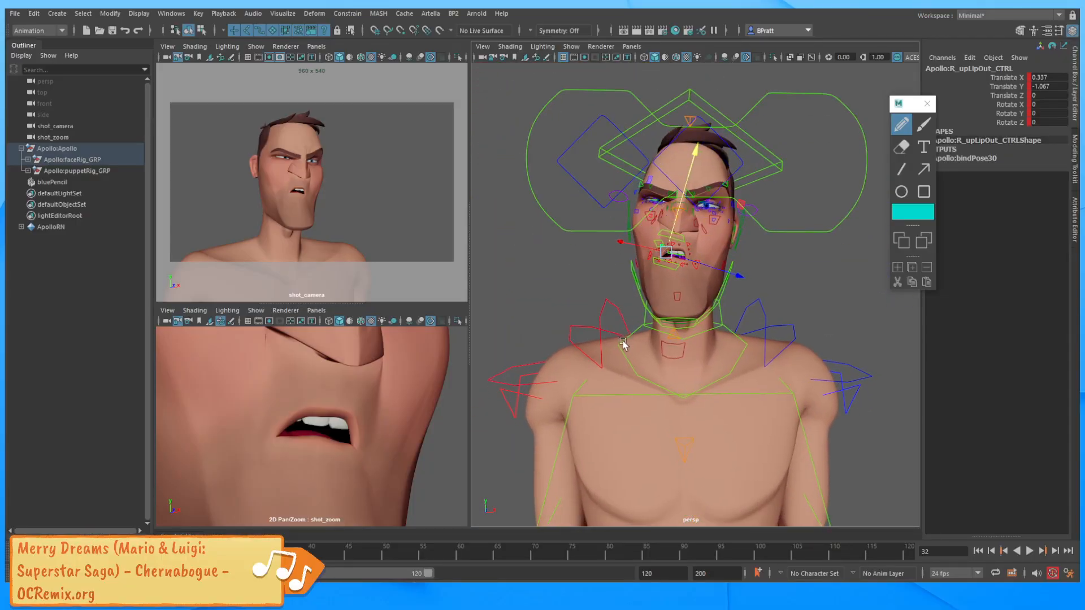
{"action": "left_click", "coordinate": [605, 317]}
{"action": "left_click", "coordinate": [763, 324], "text": "shift"}
{"action": "key", "text": "e"}
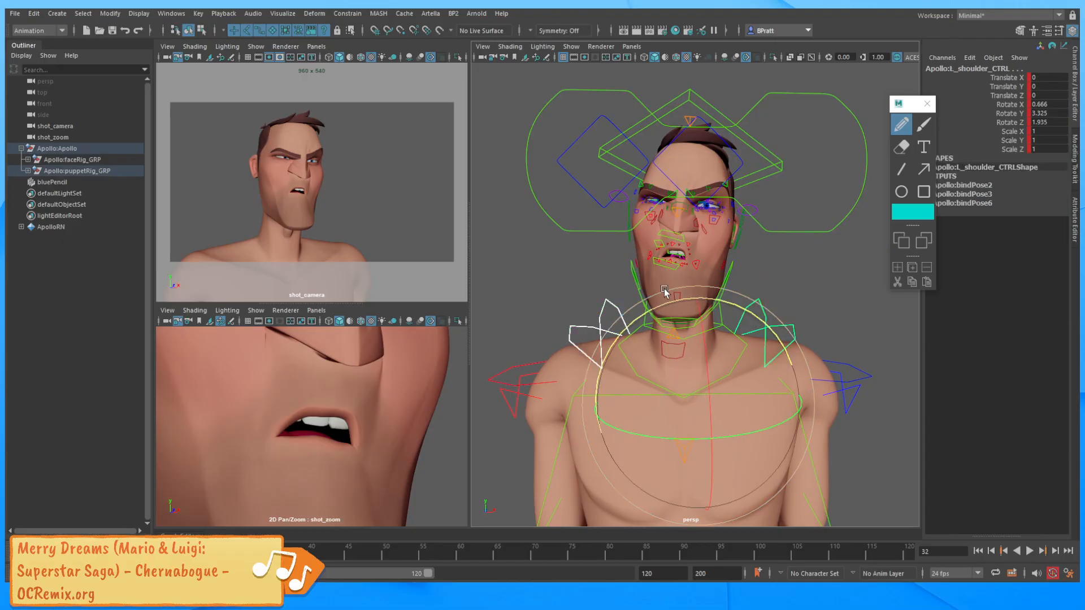
{"action": "left_click_drag", "start_coordinate": [659, 304], "coordinate": [650, 311]}
{"action": "left_click_drag", "start_coordinate": [644, 440], "coordinate": [654, 403]}
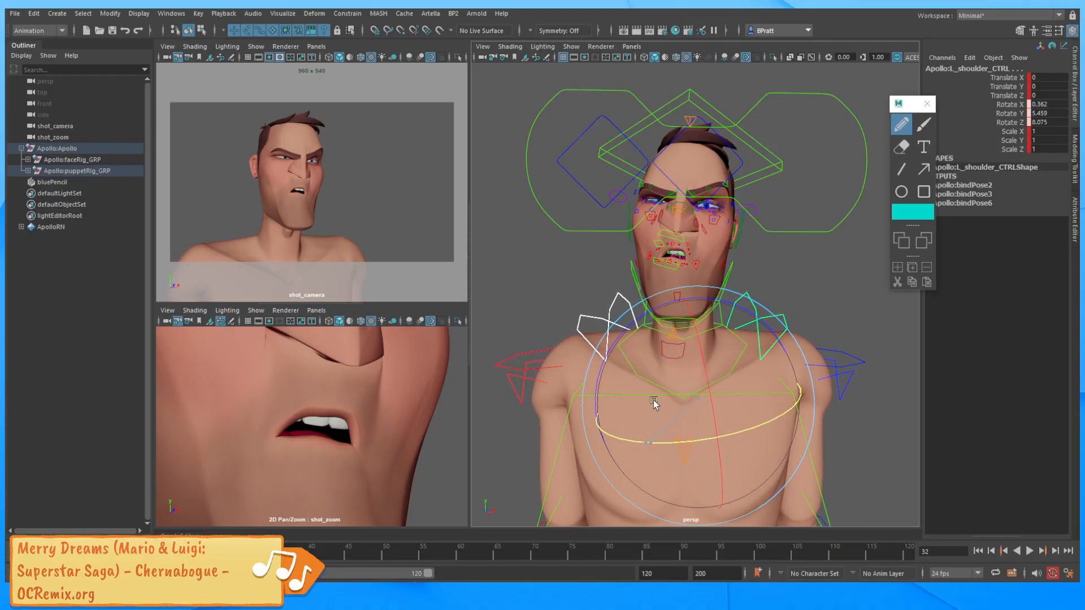
Scrub through the timeline and check frames 30 and 31 leading into the pose.
{"action": "left_click", "coordinate": [587, 232]}
{"action": "left_click_drag", "start_coordinate": [587, 242], "coordinate": [652, 267], "text": "alt"}
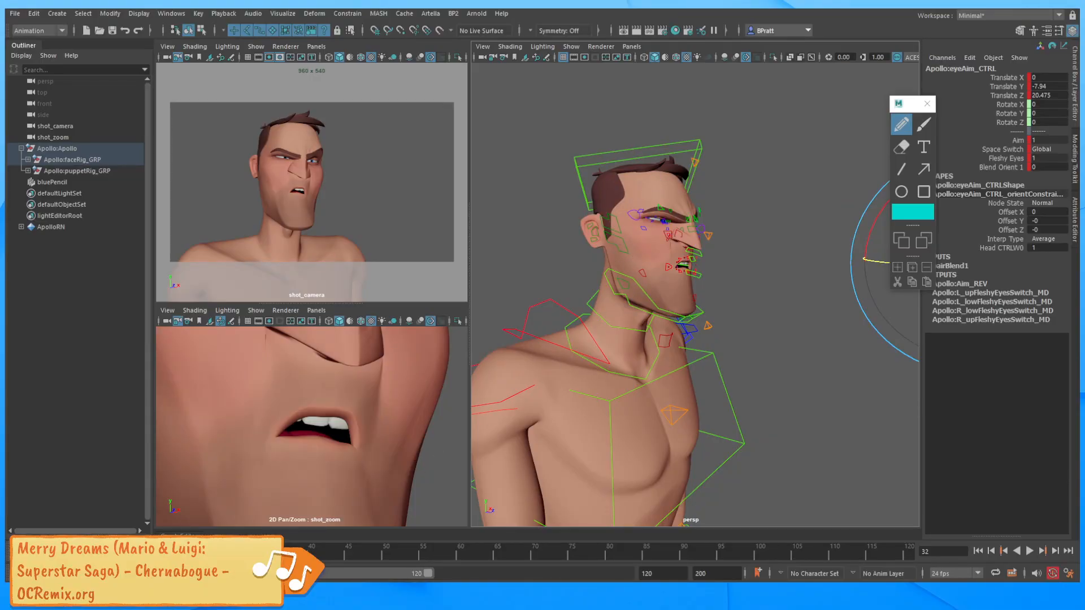
{"action": "left_click_drag", "start_coordinate": [252, 553], "coordinate": [22, 553]}
{"action": "left_click", "coordinate": [237, 552]}
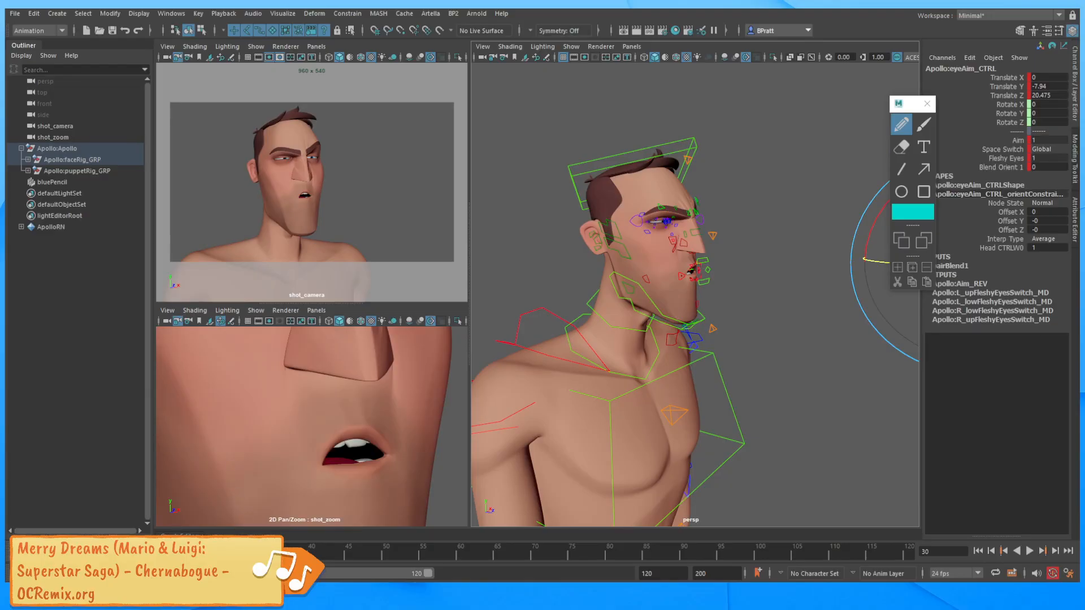
{"action": "key", "text": "alt+period"}
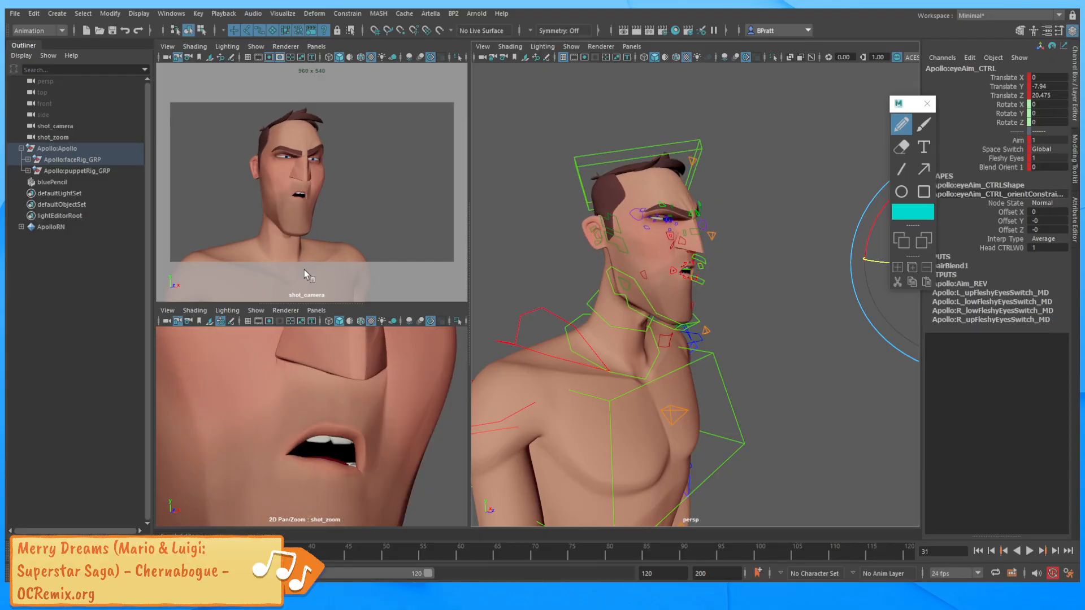
Try to rotate head_CTRL at frame 33 to about 4.751 in Rotate Z.
{"action": "key", "text": "alt+period"}
{"action": "key", "text": "alt+comma"}
{"action": "key", "text": "alt+comma"}
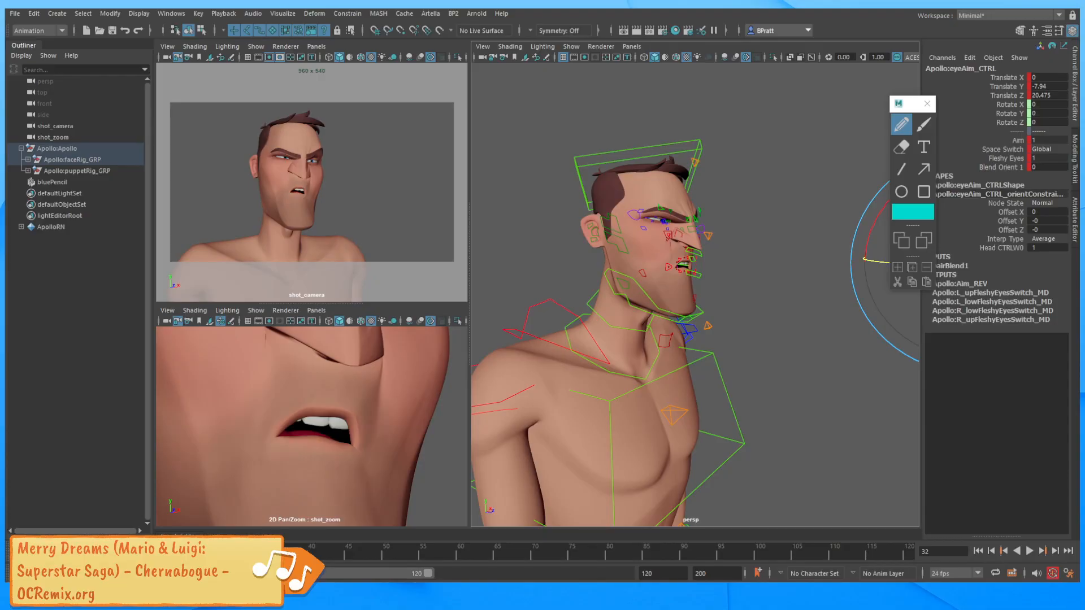
{"action": "mouse_move", "coordinate": [252, 550]}
{"action": "left_mouse_down"}
{"action": "mouse_move", "coordinate": [237, 551]}
{"action": "mouse_move", "coordinate": [260, 551]}
{"action": "left_mouse_up"}
{"action": "left_click_drag", "start_coordinate": [663, 132], "coordinate": [655, 148]}
{"action": "left_click_drag", "start_coordinate": [551, 226], "coordinate": [552, 252]}
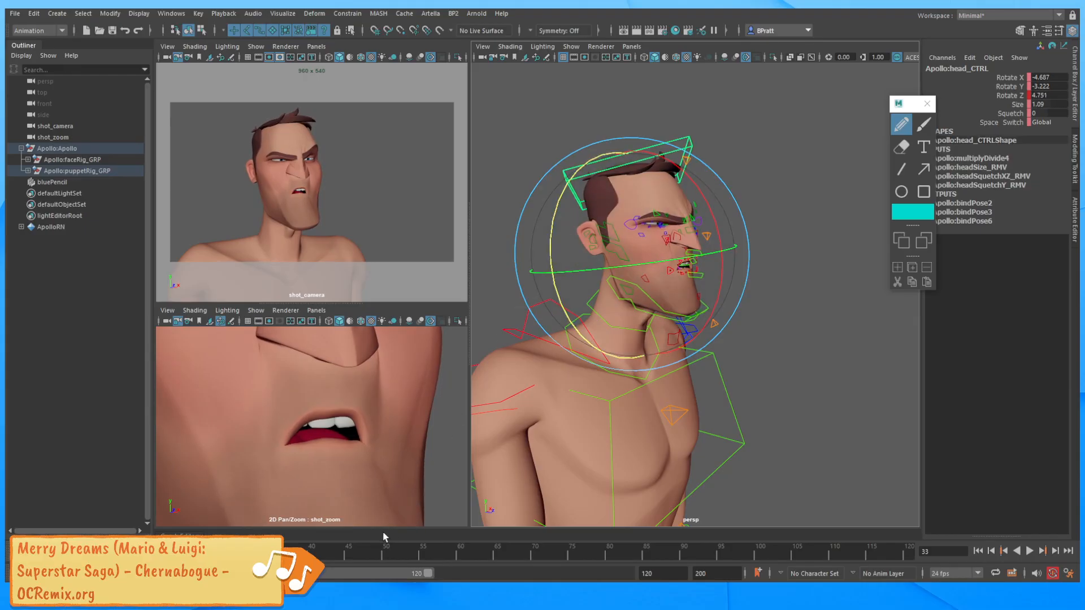
{"action": "key", "text": "ctrl+z"}
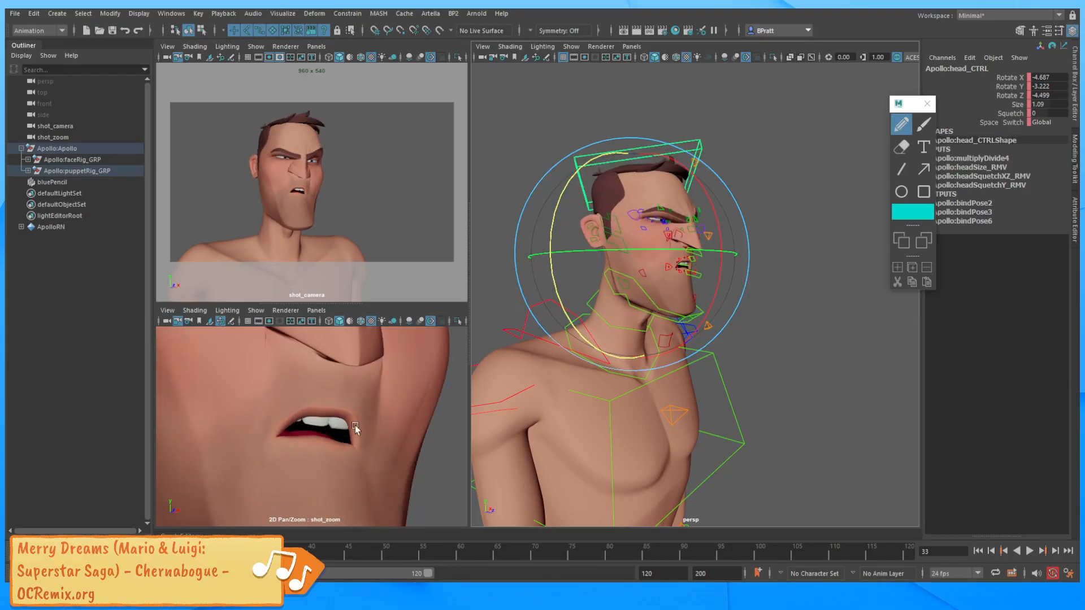
Rotate head_CTRL at frame 33 to about -5.022, 0.458 and 5.066 in Rotate X, Y and Z, comparing against frame 32.
{"action": "left_click_drag", "start_coordinate": [558, 204], "coordinate": [559, 215]}
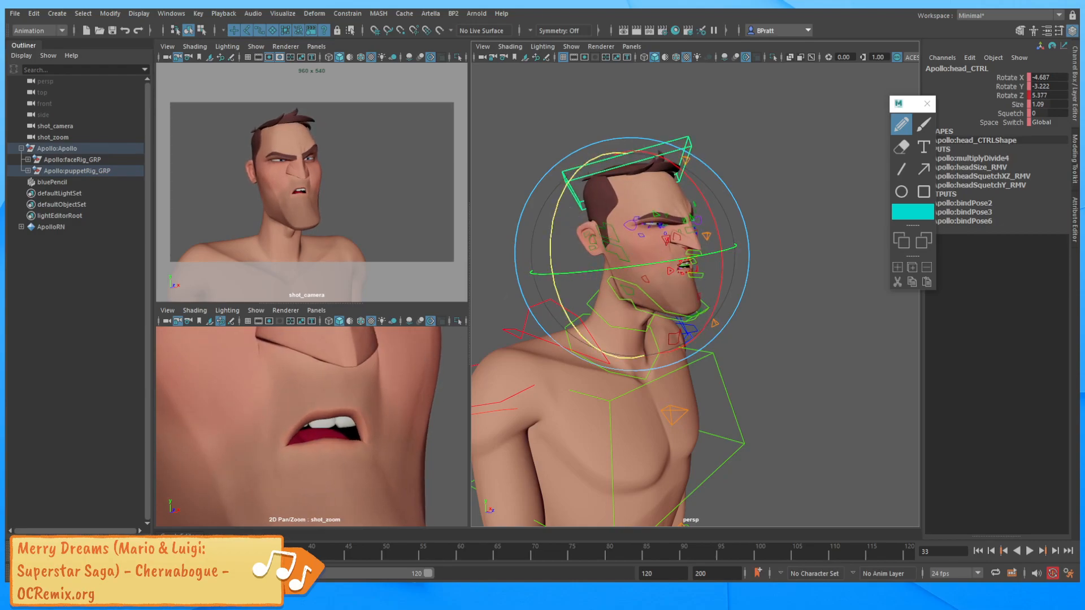
{"action": "key", "text": "alt+comma"}
{"action": "key", "text": "alt+period"}
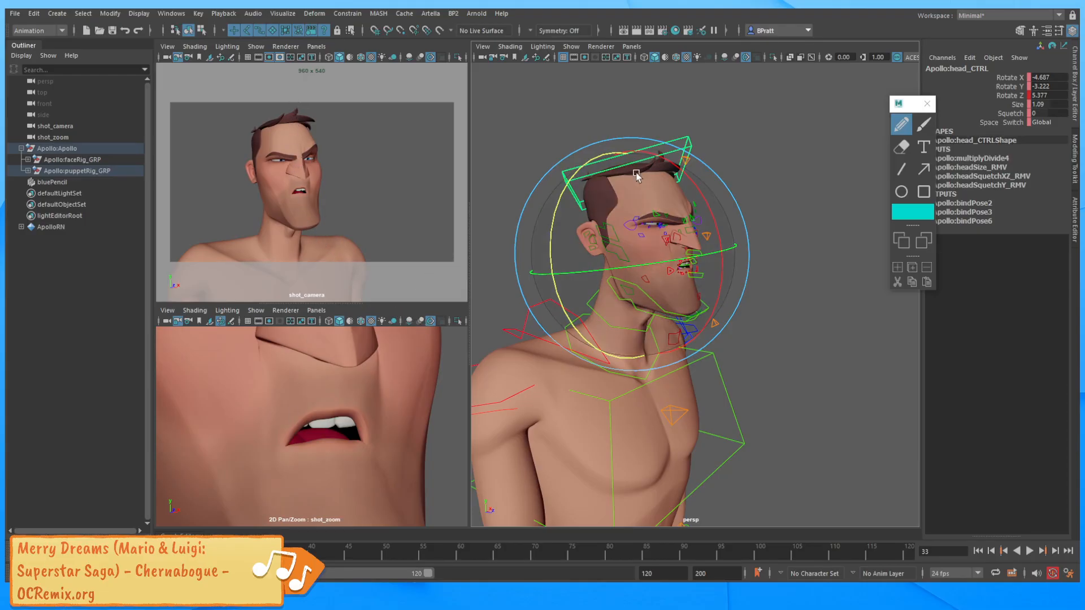
{"action": "left_click_drag", "start_coordinate": [664, 263], "coordinate": [671, 264]}
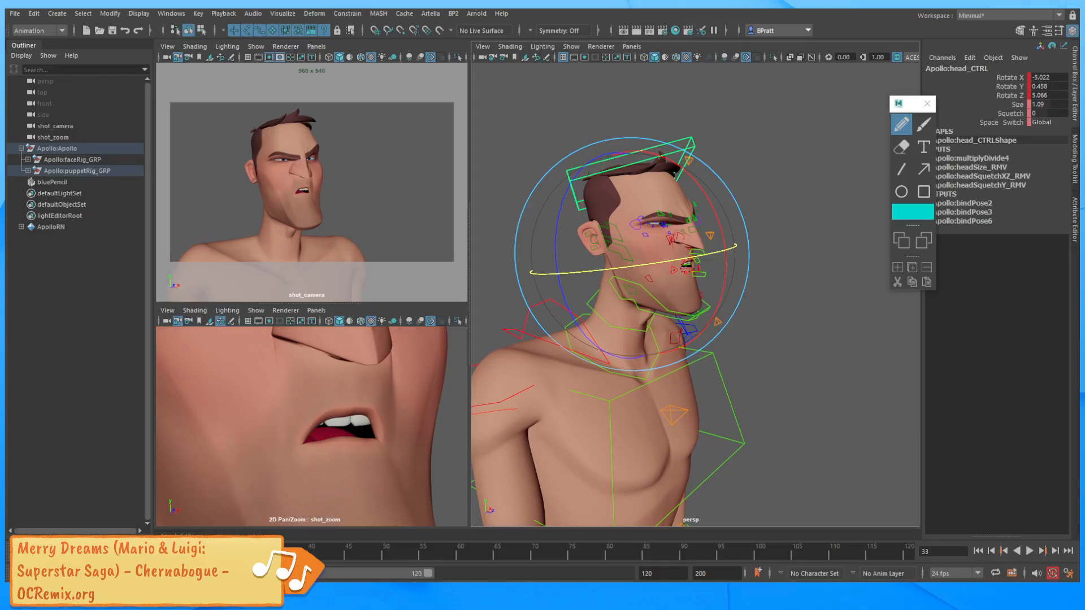
{"action": "key", "text": "alt+comma"}
{"action": "key", "text": "alt+period"}
Rotate head_CTRL at frame 32 to about -4.339, 0.169 and -6.005 in Rotate X, Y and Z.
{"action": "key", "text": "alt+comma"}
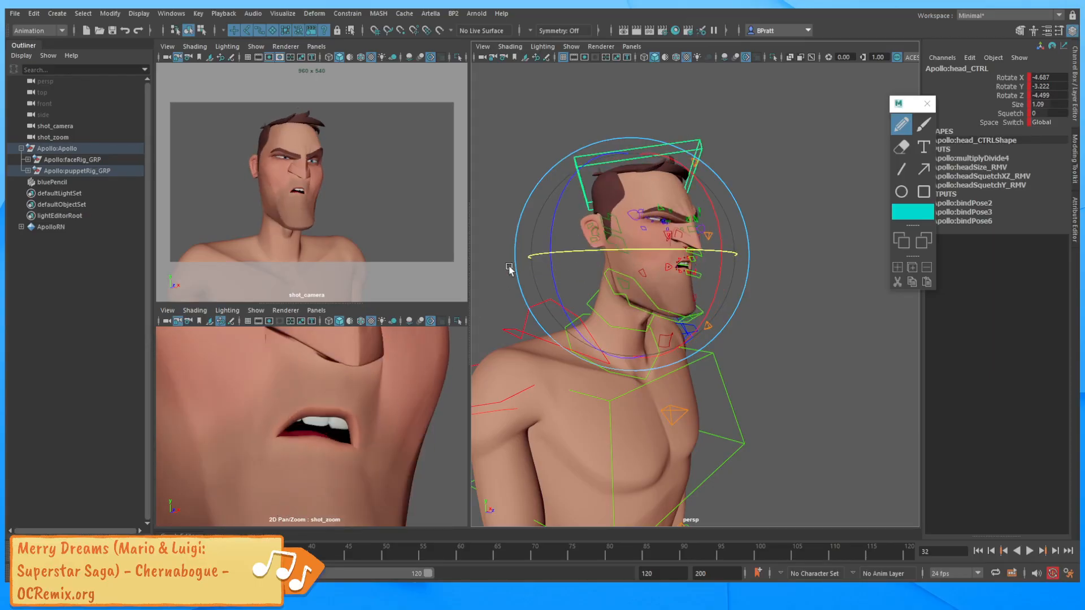
{"action": "left_click_drag", "start_coordinate": [557, 214], "coordinate": [562, 214]}
{"action": "left_click_drag", "start_coordinate": [621, 246], "coordinate": [646, 247]}
Step back and forth between the keys at frames 22, 32 and 33 to compare the head poses.
{"action": "key", "text": "comma"}
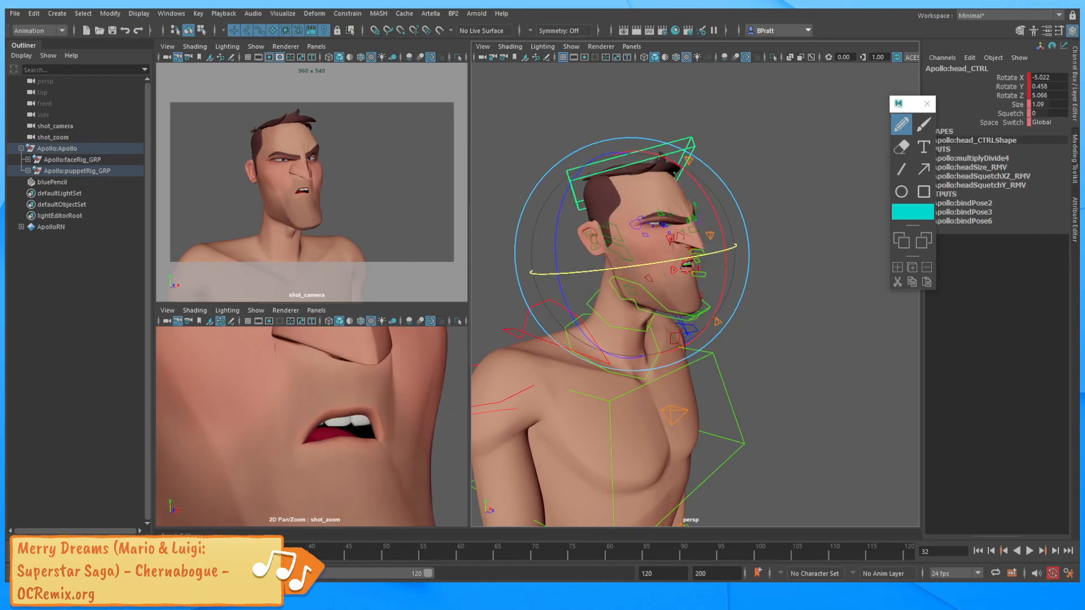
{"action": "key", "text": "comma"}
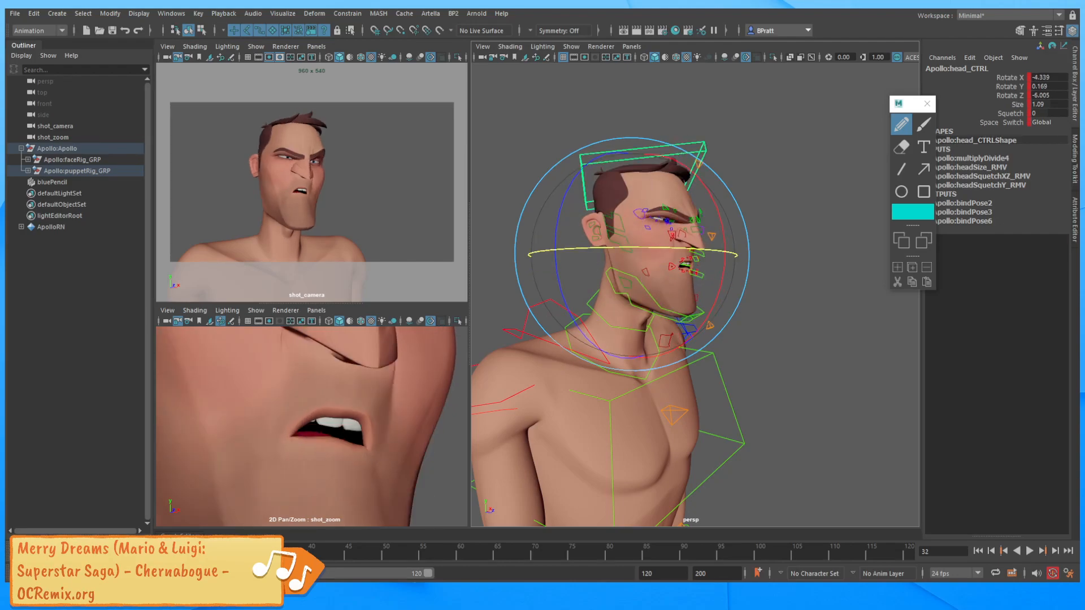
{"action": "key", "text": "period"}
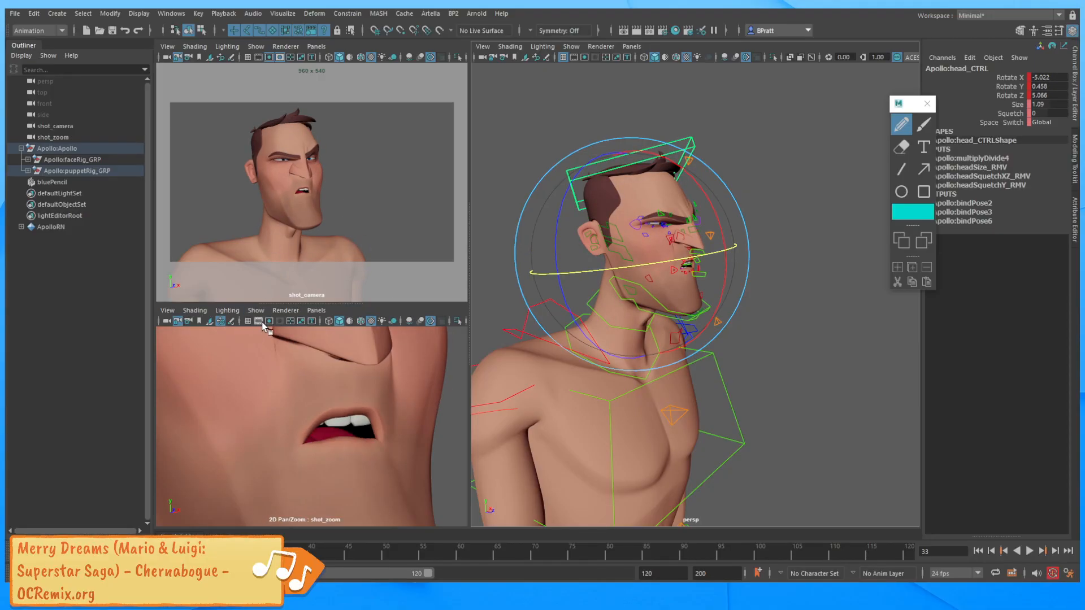
{"action": "key", "text": "comma"}
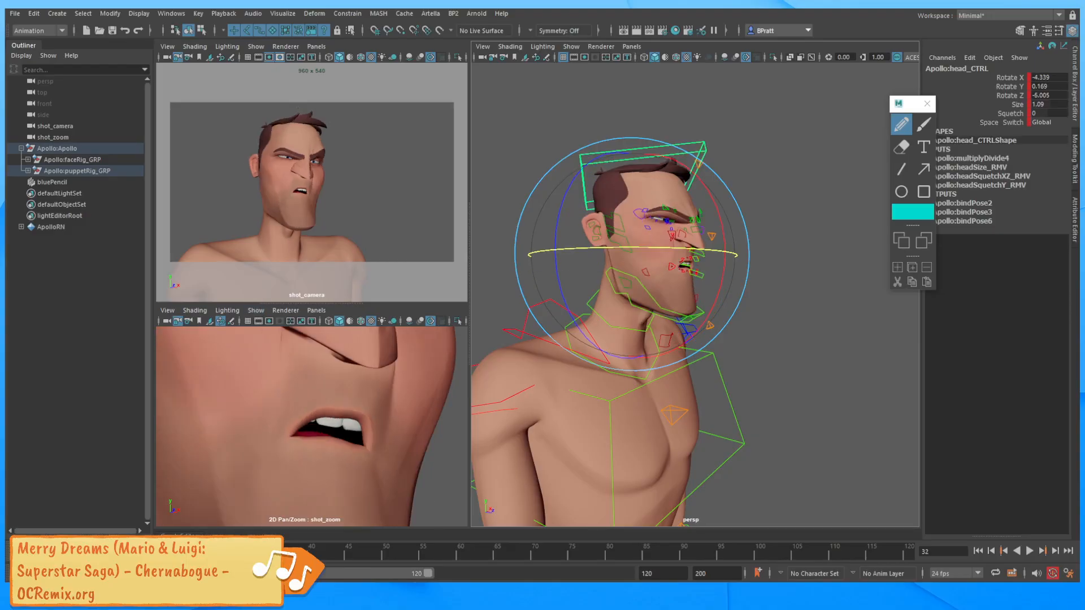
{"action": "key", "text": "comma"}
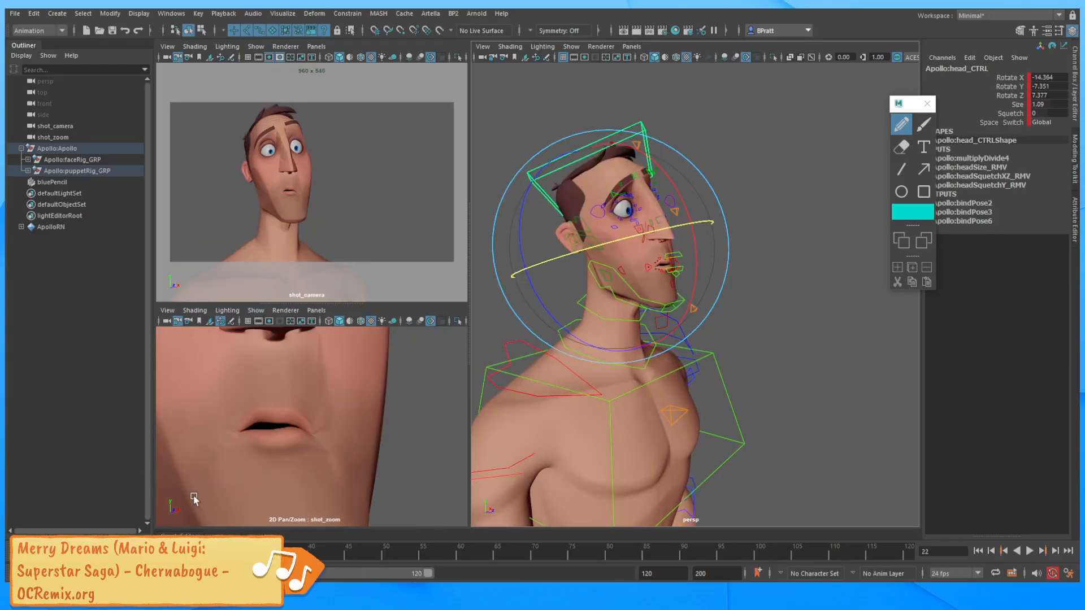
{"action": "key", "text": "period"}
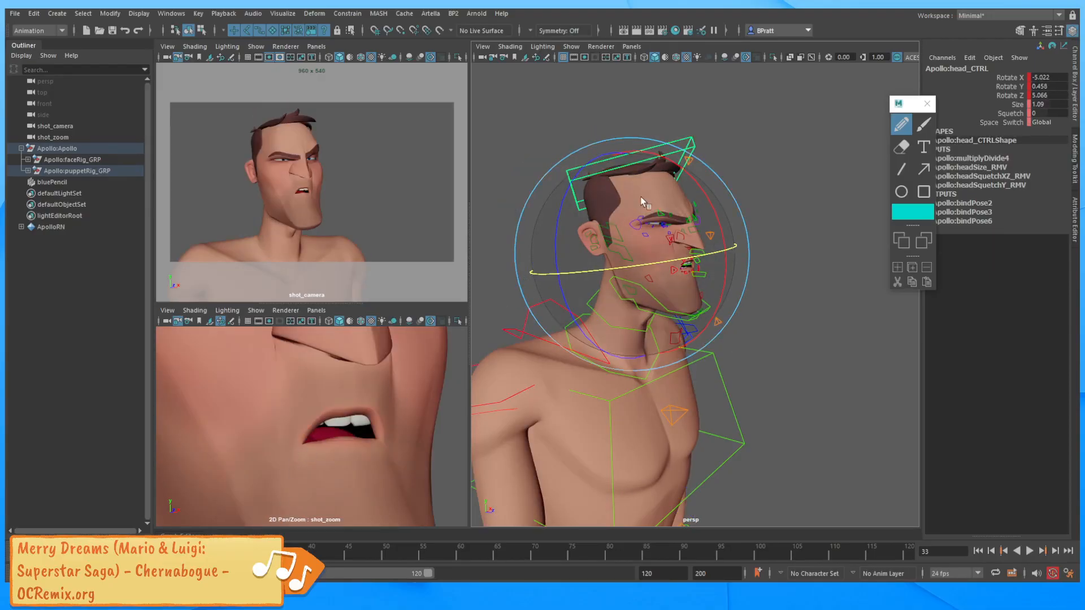
{"action": "key", "text": "comma"}
{"action": "key", "text": "comma"}
{"action": "key", "text": "period"}
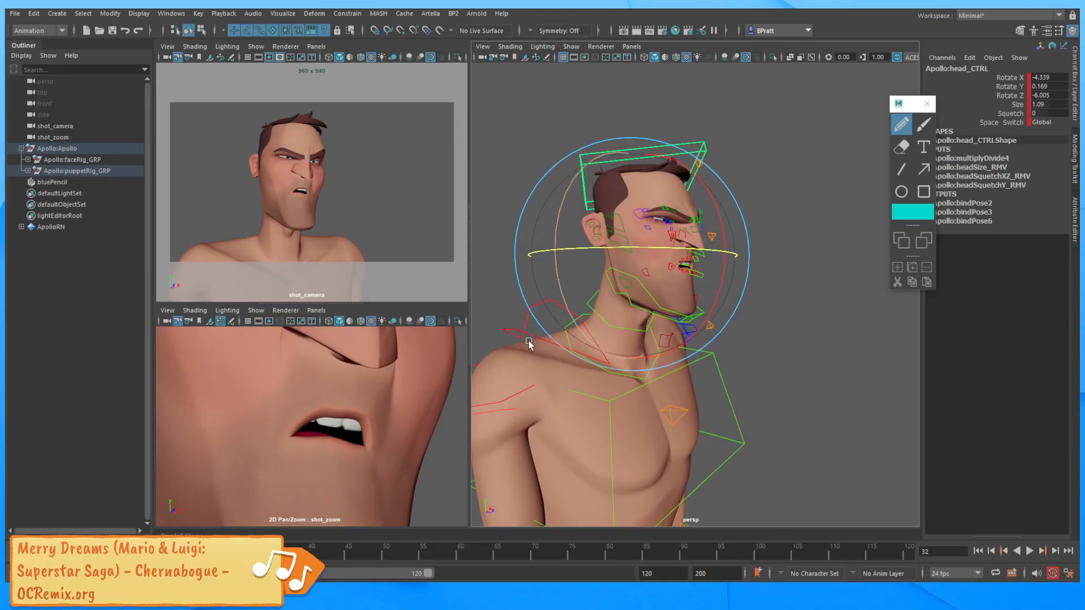
{"action": "key", "text": "period"}
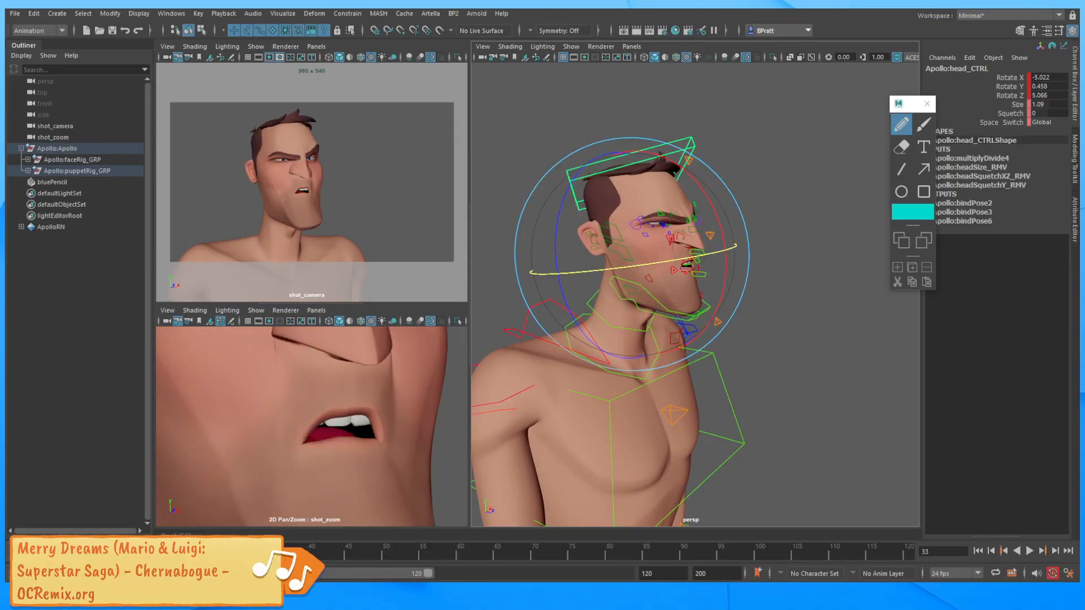
Delete head_CTRL's rotation key at frame 33 and key the head pose held from frame 32.
{"action": "right_click", "coordinate": [293, 424]}
{"action": "left_click", "coordinate": [279, 442]}
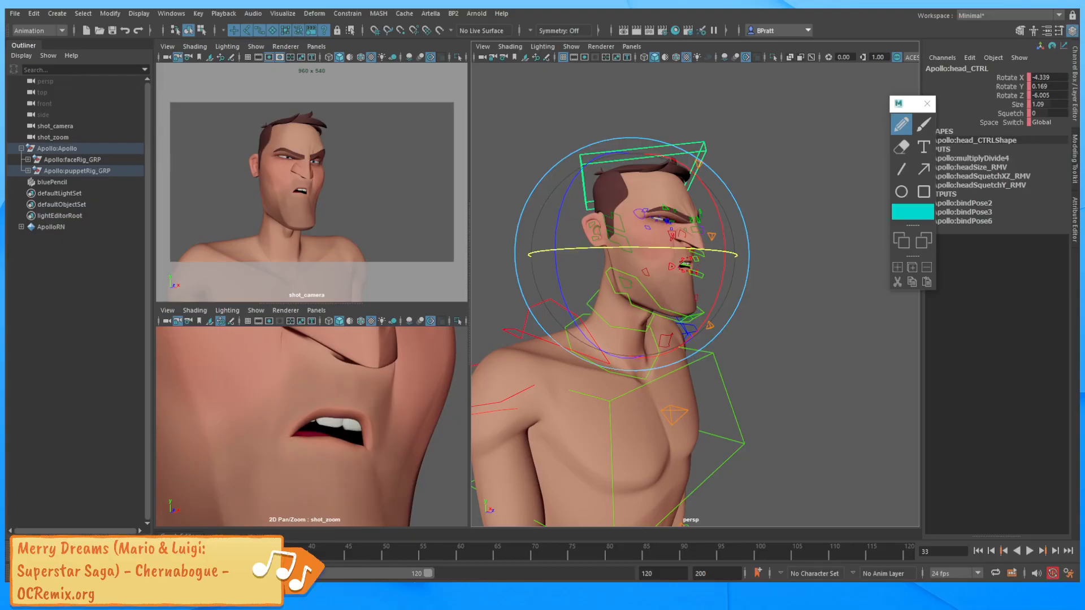
{"action": "key", "text": "s"}
At frame 12, lower the left inner brow control and L_browOut_CTRL together slightly.
{"action": "key", "text": "comma"}
{"action": "key", "text": "period"}
{"action": "key", "text": "comma"}
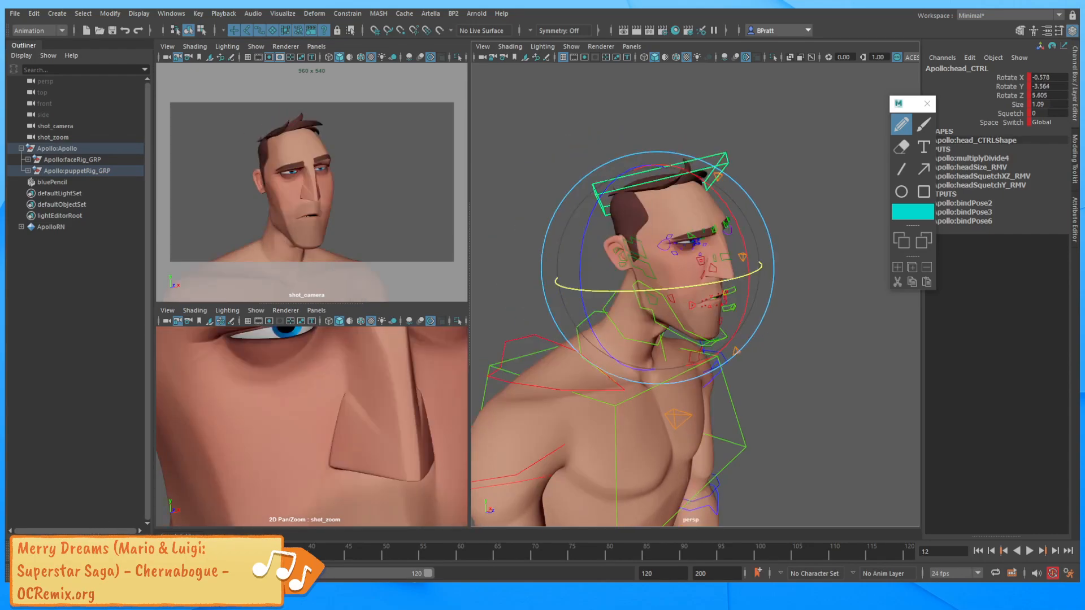
{"action": "left_click_drag", "start_coordinate": [671, 283], "coordinate": [581, 291], "text": "alt"}
{"action": "right_click_drag", "start_coordinate": [581, 290], "coordinate": [836, 271], "text": "alt"}
{"action": "mouse_move", "coordinate": [836, 271]}
{"action": "left_mouse_down", "text": "alt"}
{"action": "mouse_move", "coordinate": [767, 275]}
{"action": "mouse_move", "coordinate": [824, 271]}
{"action": "left_mouse_up", "text": "alt"}
{"action": "left_click", "coordinate": [823, 271]}
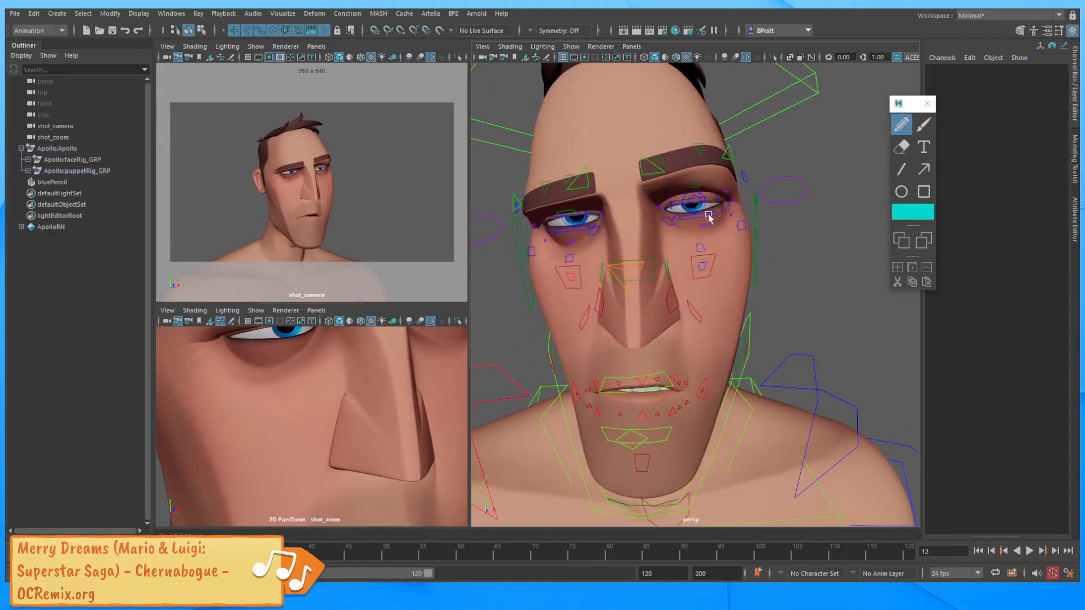
{"action": "left_click", "coordinate": [661, 171]}
{"action": "key", "text": "w"}
{"action": "left_click", "coordinate": [728, 161], "text": "shift"}
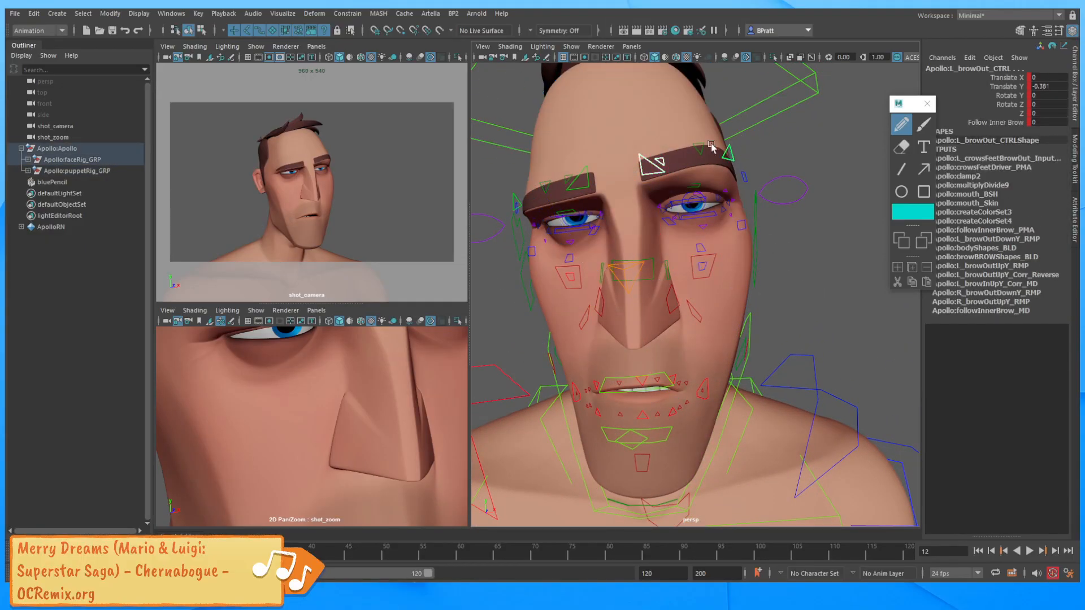
{"action": "mouse_move", "coordinate": [637, 110]}
{"action": "left_mouse_down"}
{"action": "mouse_move", "coordinate": [638, 130]}
{"action": "mouse_move", "coordinate": [638, 118]}
{"action": "left_mouse_up"}
Lower R_browIn_CTRL at the inner right brow to about -1.273 in Translate Y.
{"action": "left_click", "coordinate": [589, 176]}
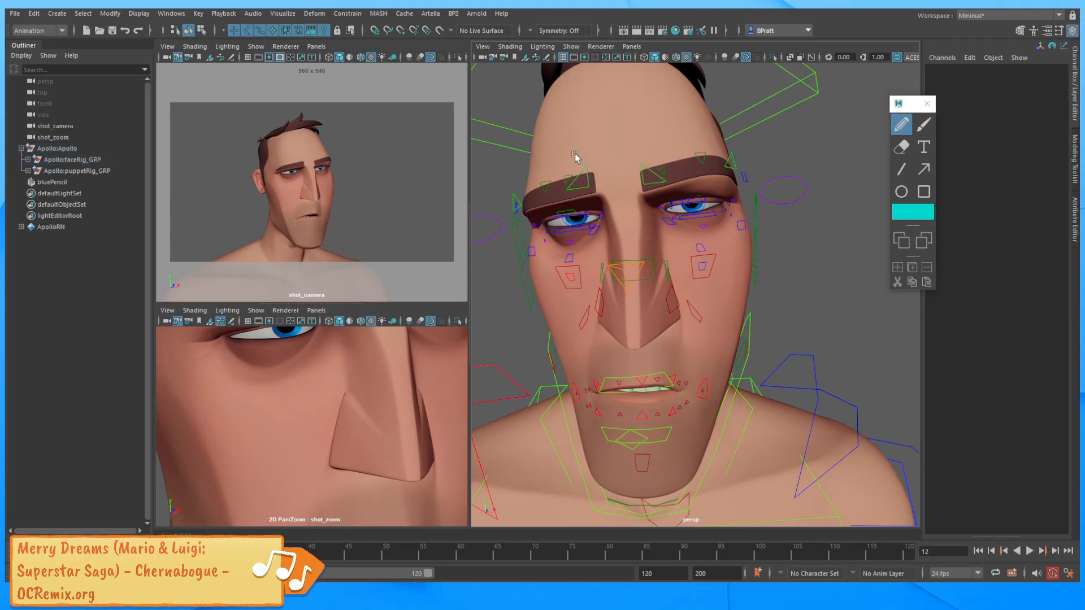
{"action": "left_click", "coordinate": [586, 171]}
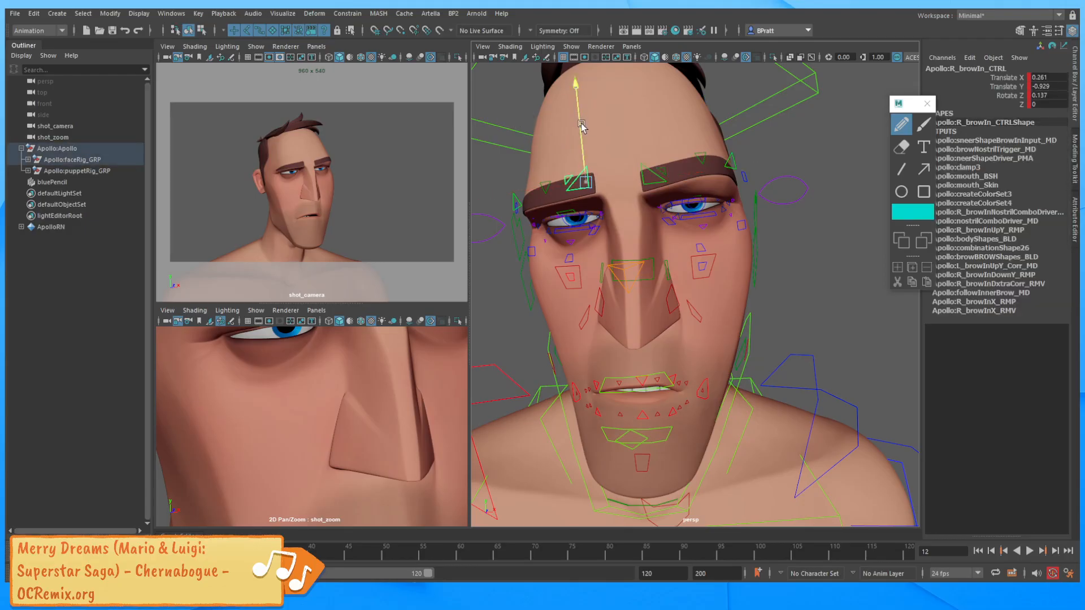
{"action": "mouse_move", "coordinate": [582, 130]}
{"action": "left_mouse_down"}
{"action": "mouse_move", "coordinate": [582, 139]}
{"action": "mouse_move", "coordinate": [583, 126]}
{"action": "left_mouse_up"}
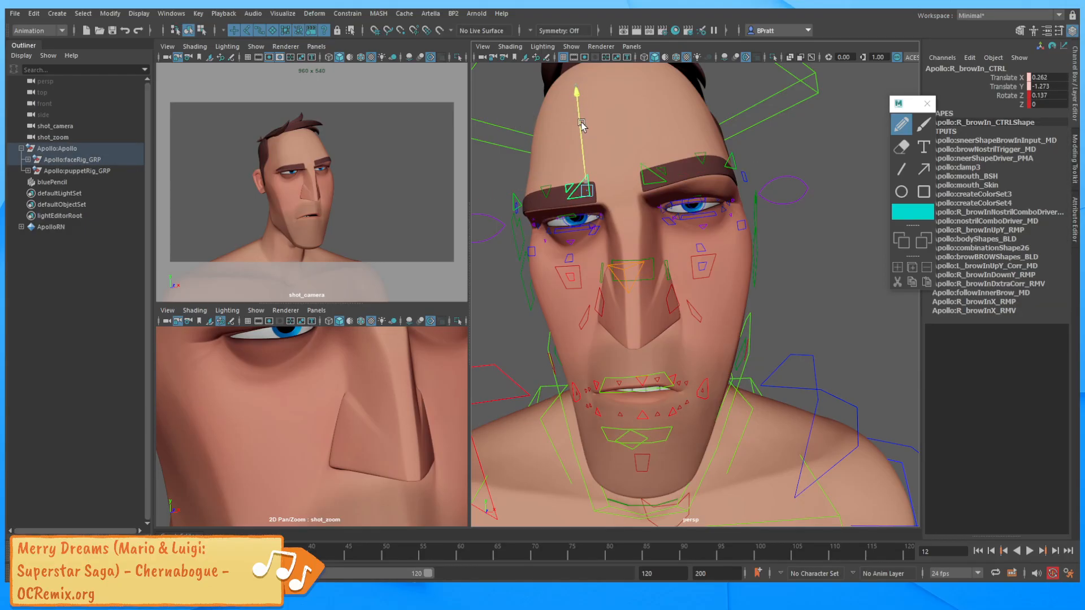
Adjust R_browMid_CTRL to about -0.061 in Translate X and -0.127 in Translate Y.
{"action": "left_click", "coordinate": [547, 179]}
{"action": "left_click_drag", "start_coordinate": [554, 163], "coordinate": [537, 187]}
{"action": "key", "text": "ctrl+z"}
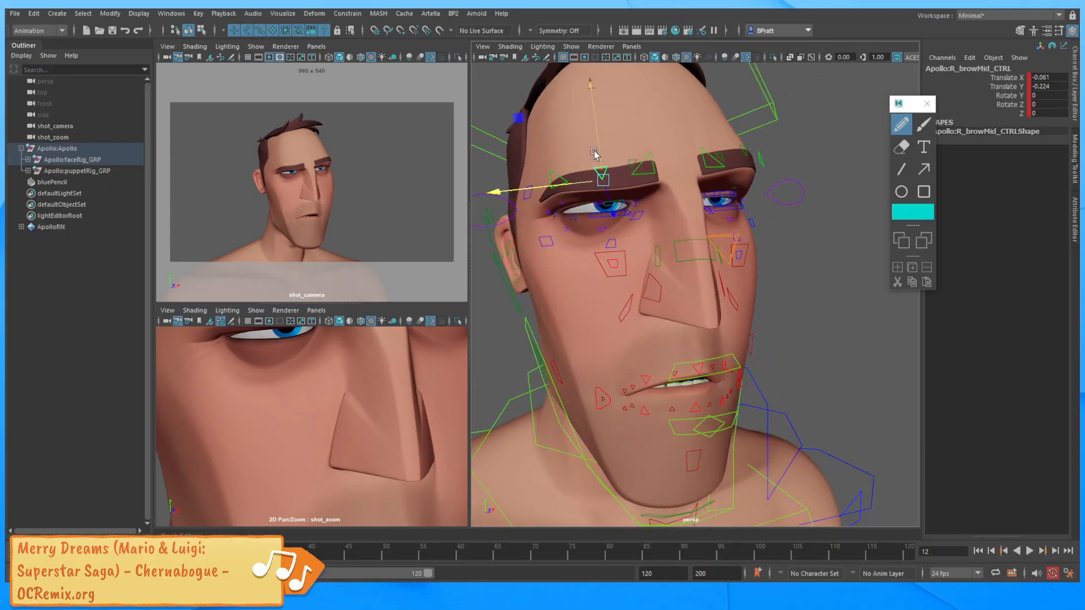
{"action": "mouse_move", "coordinate": [594, 153]}
{"action": "left_mouse_down"}
{"action": "mouse_move", "coordinate": [593, 136]}
{"action": "mouse_move", "coordinate": [591, 159]}
{"action": "left_mouse_up"}
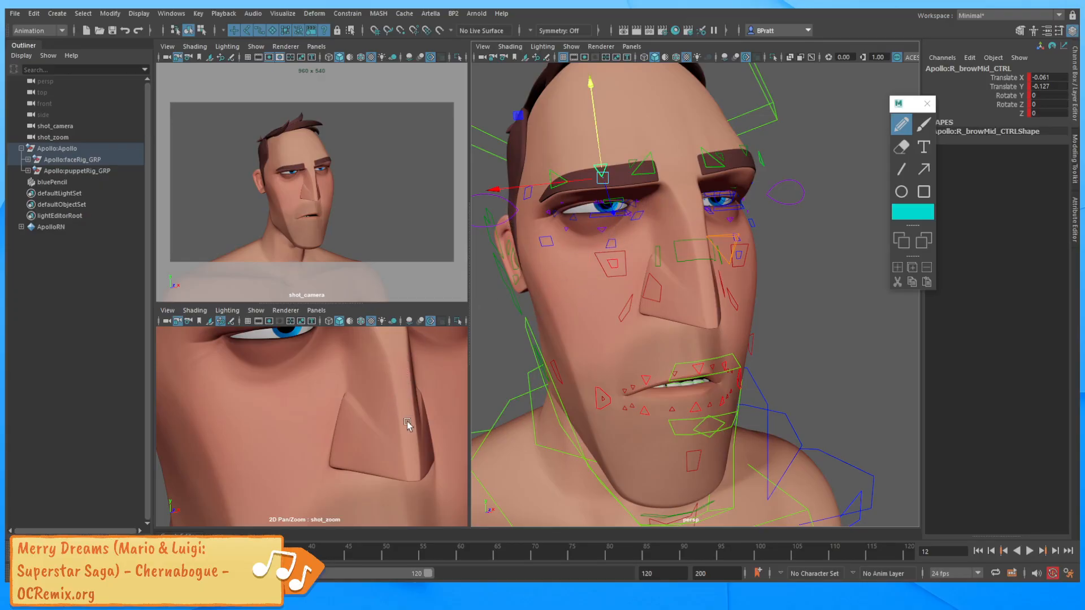
Shift R_lowCrease2_CTRL and the matching left lower eyelid crease control together slightly.
{"action": "mouse_move", "coordinate": [606, 247]}
{"action": "left_mouse_down", "text": "alt"}
{"action": "mouse_move", "coordinate": [651, 252]}
{"action": "mouse_move", "coordinate": [609, 234]}
{"action": "left_mouse_up", "text": "alt"}
{"action": "left_click", "coordinate": [605, 232]}
{"action": "left_click_drag", "start_coordinate": [734, 229], "coordinate": [695, 228], "text": "alt"}
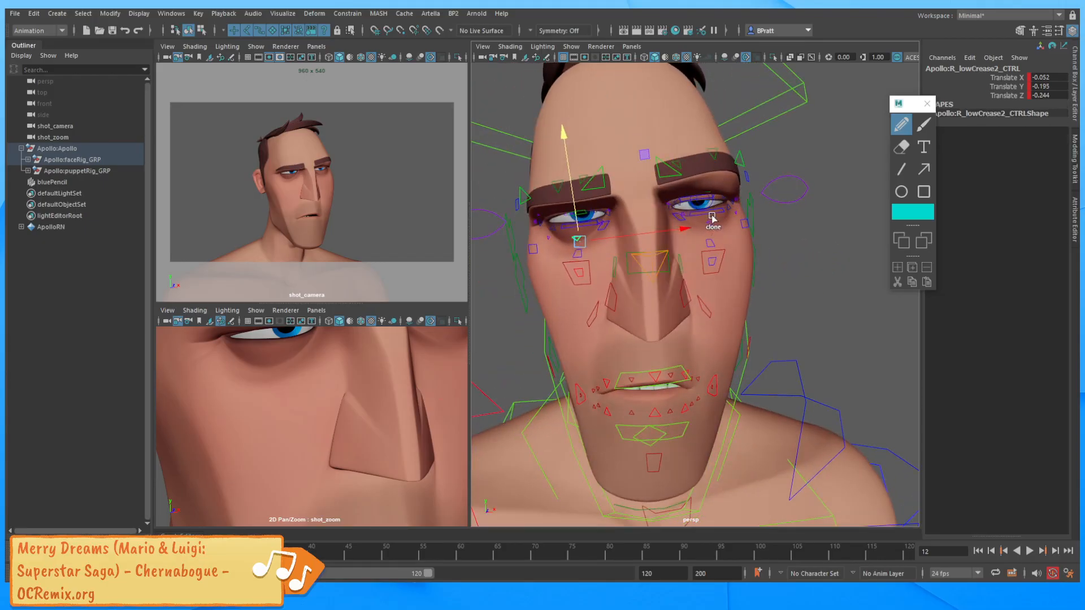
{"action": "left_click", "coordinate": [710, 222], "text": "shift"}
{"action": "left_click_drag", "start_coordinate": [700, 186], "coordinate": [703, 188]}
Set Puff to -2.1 on both upLipCorner controls at the mouth corners.
{"action": "left_click_drag", "start_coordinate": [684, 273], "coordinate": [669, 265], "text": "alt"}
{"action": "left_click_drag", "start_coordinate": [722, 338], "coordinate": [673, 375], "text": "alt"}
{"action": "left_click", "coordinate": [664, 363]}
{"action": "left_click", "coordinate": [554, 373]}
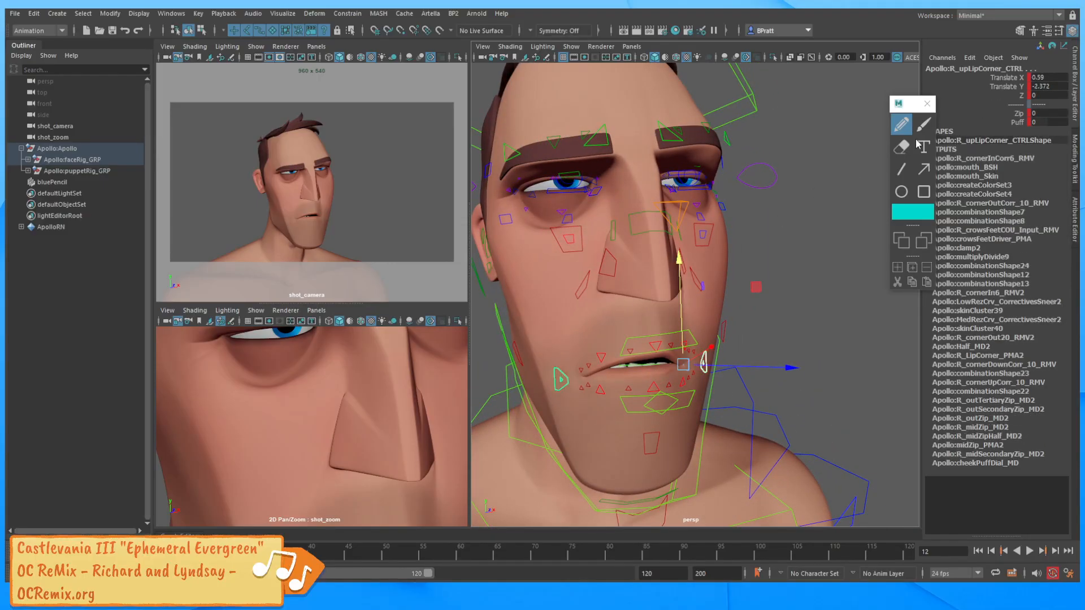
{"action": "left_click", "coordinate": [1017, 122]}
{"action": "mouse_move", "coordinate": [799, 223]}
{"action": "middle_mouse_down"}
{"action": "mouse_move", "coordinate": [787, 225]}
{"action": "mouse_move", "coordinate": [792, 238]}
{"action": "middle_mouse_up"}
Lower both upLipCorner controls together, bringing L_upLipCorner_CTRL to about -1.685 in Translate Y.
{"action": "left_click_drag", "start_coordinate": [696, 336], "coordinate": [685, 335], "text": "alt"}
{"action": "left_click", "coordinate": [687, 322]}
{"action": "left_click", "coordinate": [543, 332], "text": "shift"}
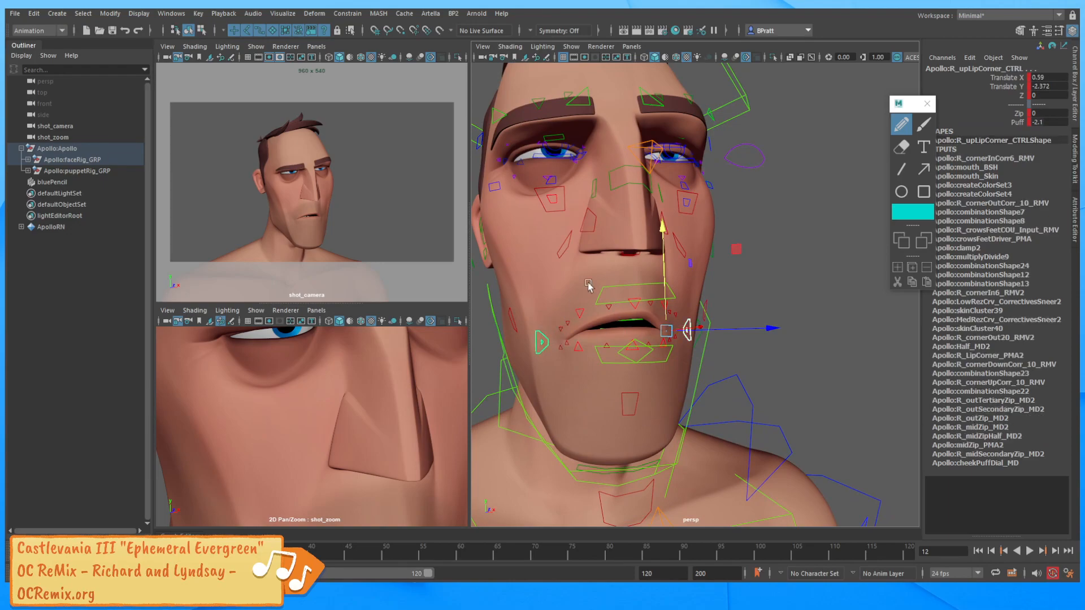
{"action": "left_click_drag", "start_coordinate": [664, 263], "coordinate": [665, 265]}
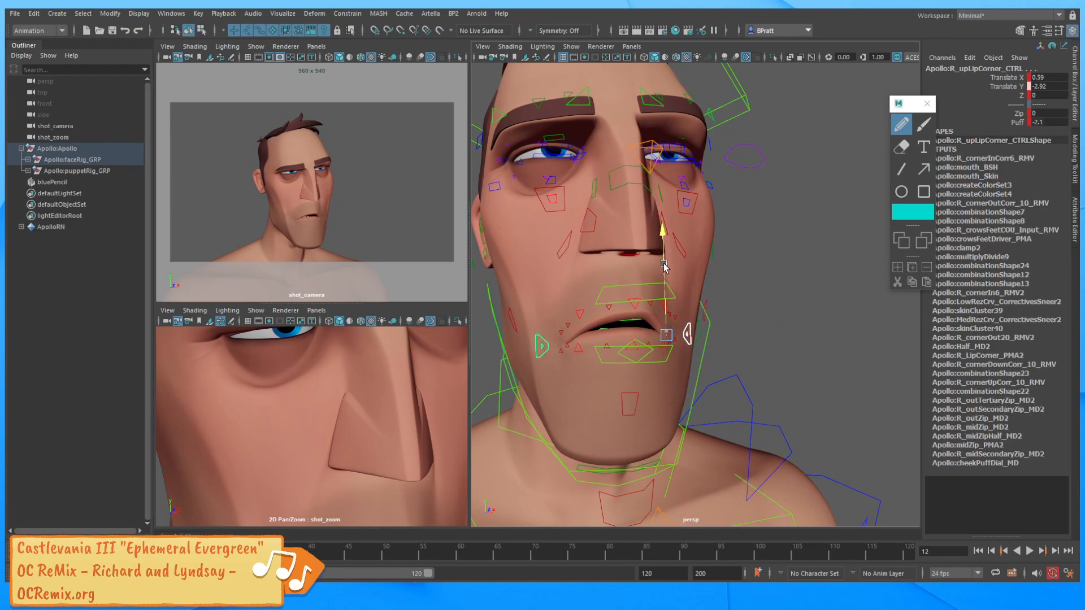
{"action": "left_click", "coordinate": [683, 293]}
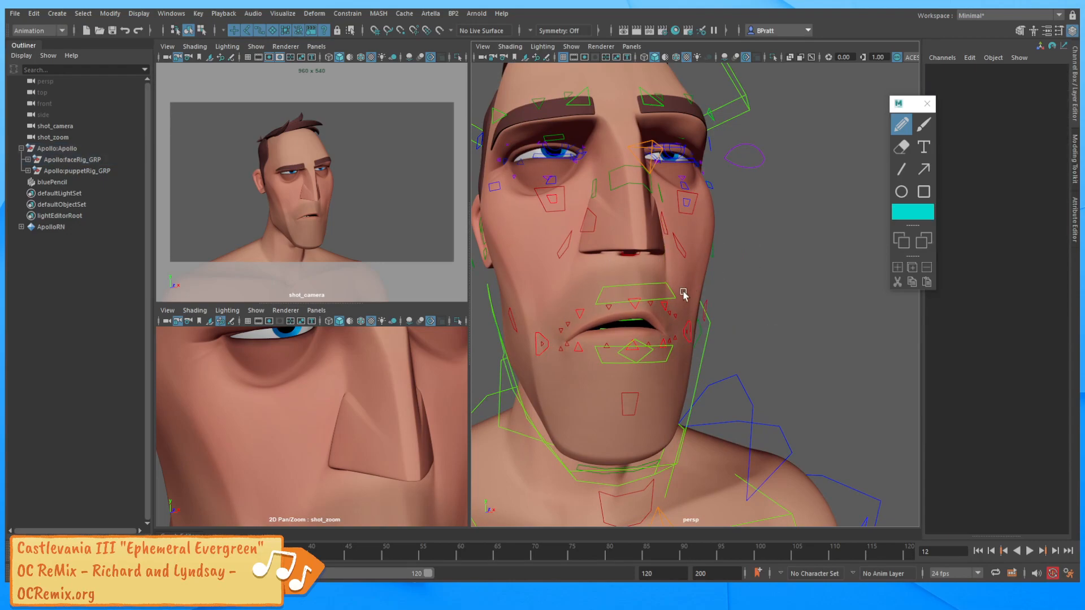
{"action": "left_click", "coordinate": [684, 326]}
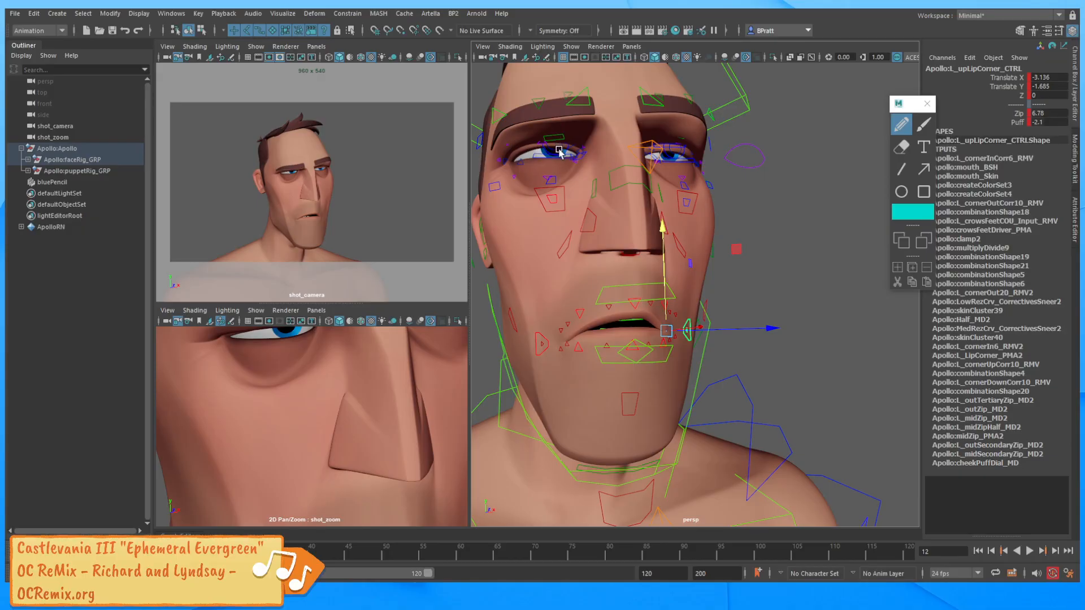
Lower R_browOut_CTRL at the outer right brow to about -1.423 in Translate Y and compare the pose with frame 11.
{"action": "left_click", "coordinate": [500, 111]}
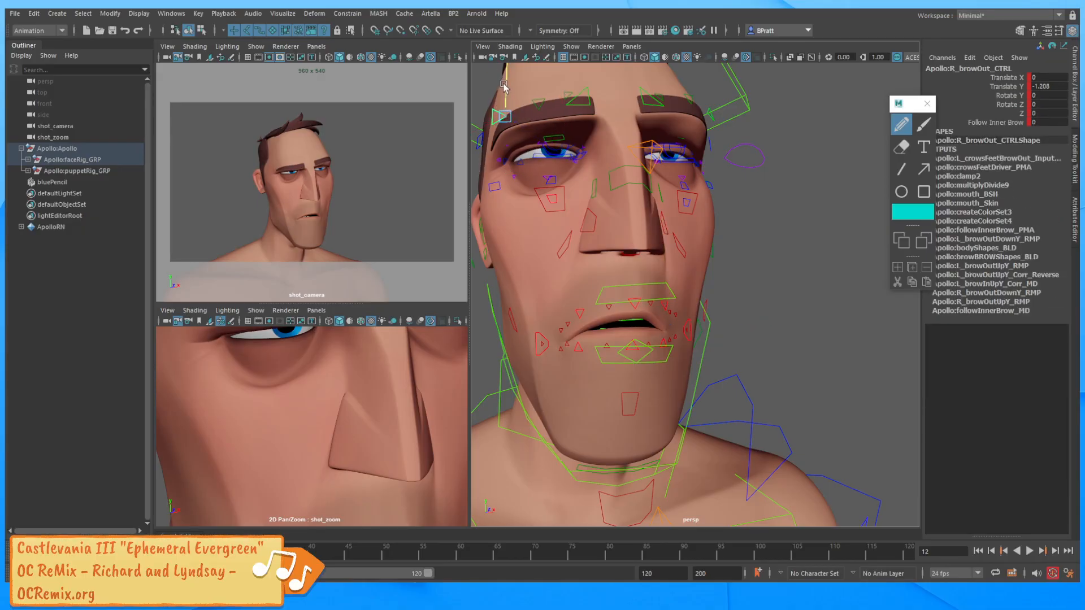
{"action": "mouse_move", "coordinate": [503, 90]}
{"action": "left_mouse_down"}
{"action": "mouse_move", "coordinate": [504, 107]}
{"action": "mouse_move", "coordinate": [505, 86]}
{"action": "left_mouse_up"}
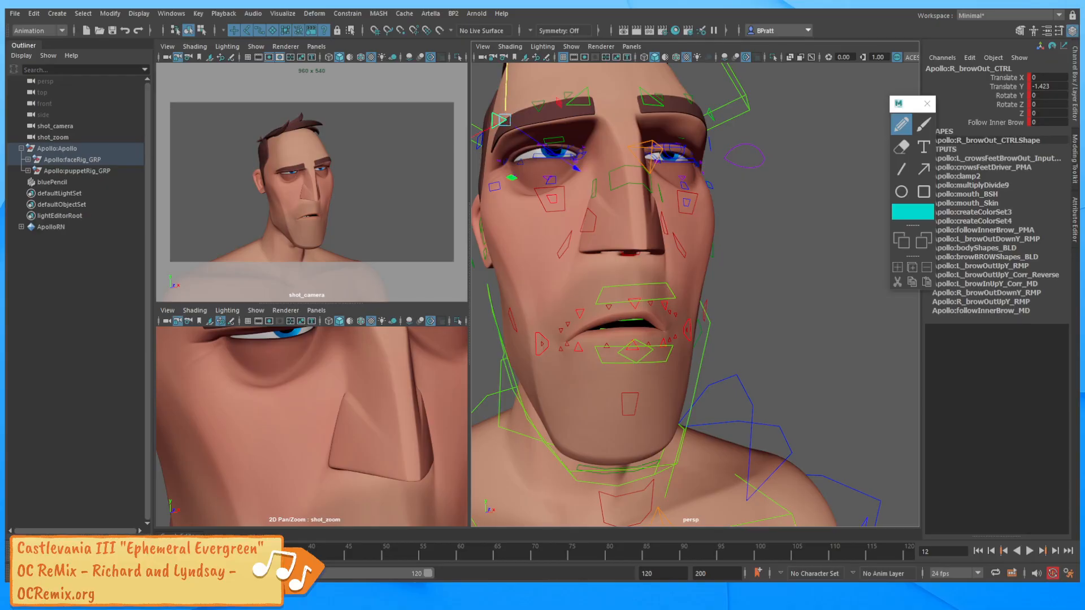
{"action": "key", "text": "alt+comma"}
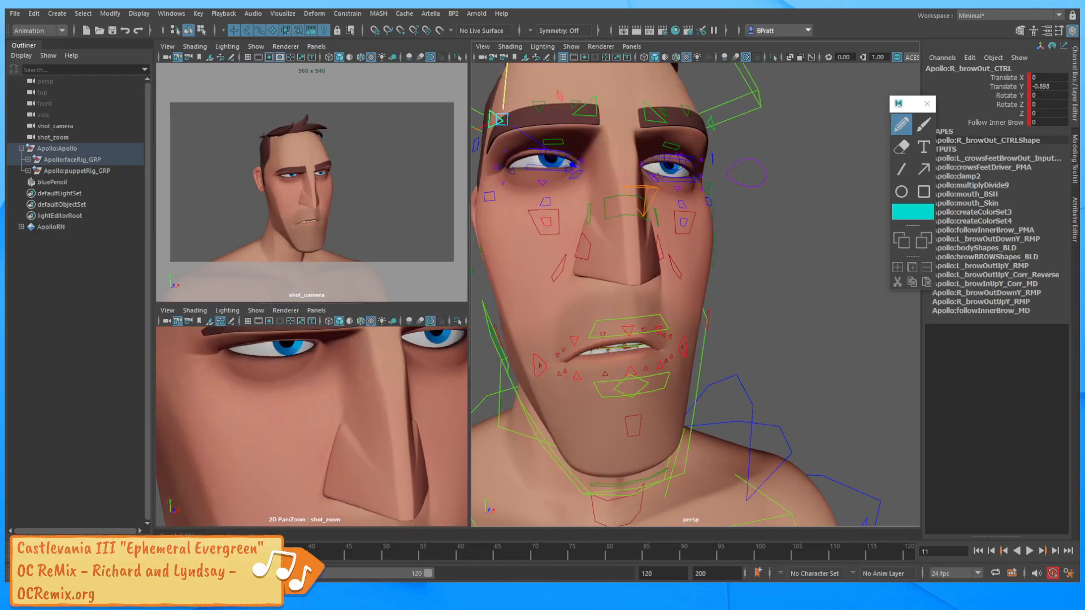
{"action": "key", "text": "alt+period"}
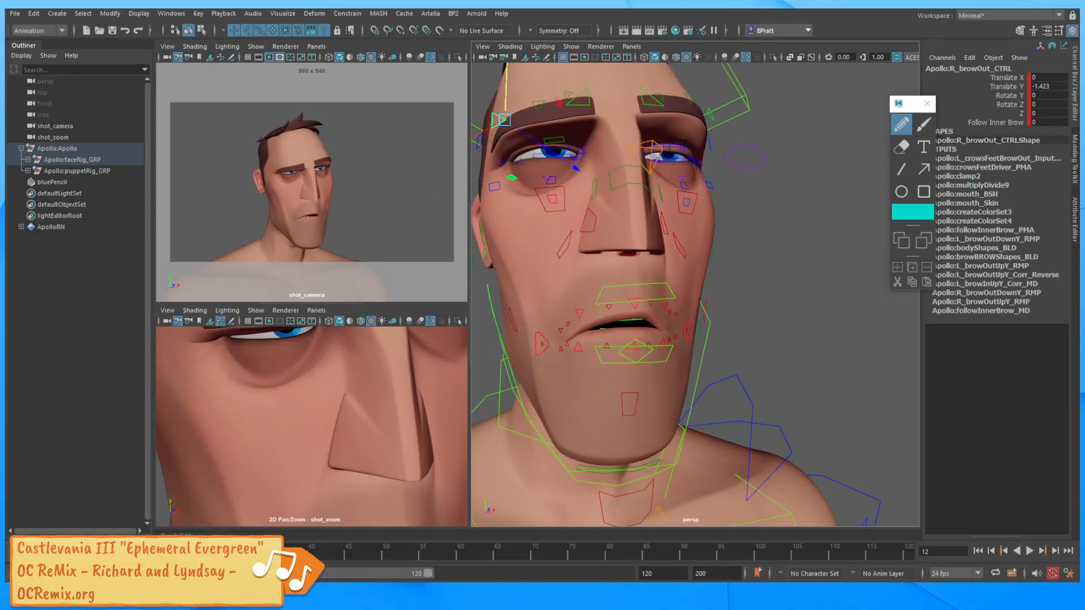
{"action": "key", "text": "alt+comma"}
{"action": "key", "text": "alt+period"}
{"action": "key", "text": "alt+comma"}
{"action": "key", "text": "alt+period"}
{"action": "mouse_move", "coordinate": [633, 258]}
{"action": "left_mouse_down", "text": "alt"}
{"action": "mouse_move", "coordinate": [642, 283]}
{"action": "mouse_move", "coordinate": [635, 263]}
{"action": "left_mouse_up", "text": "alt"}
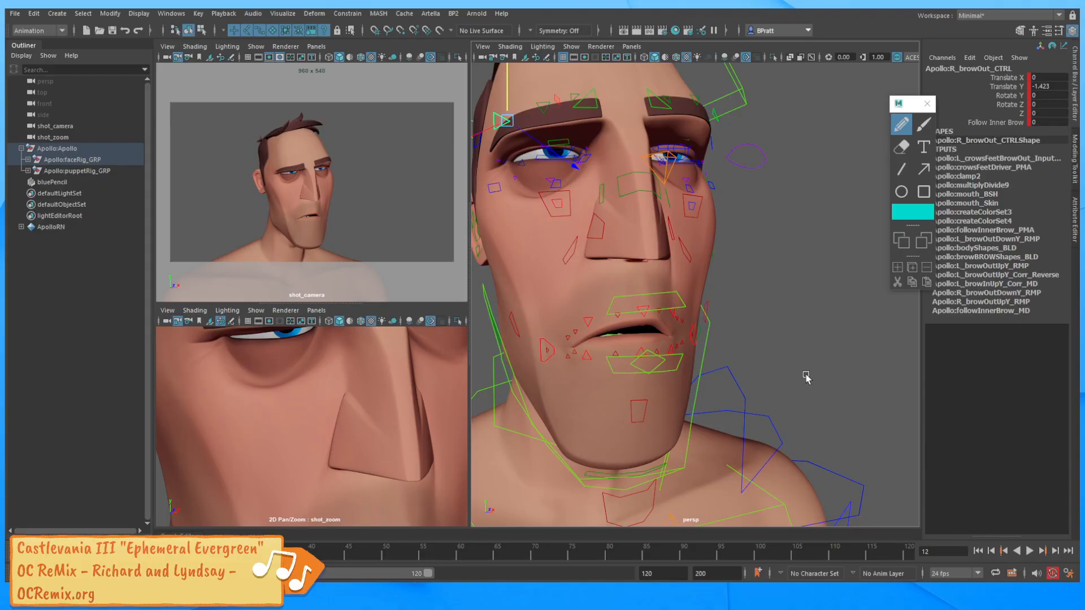
Raise R_browMid_CTRL above the right eye to about 0.1 in Translate Y.
{"action": "left_click", "coordinate": [547, 111]}
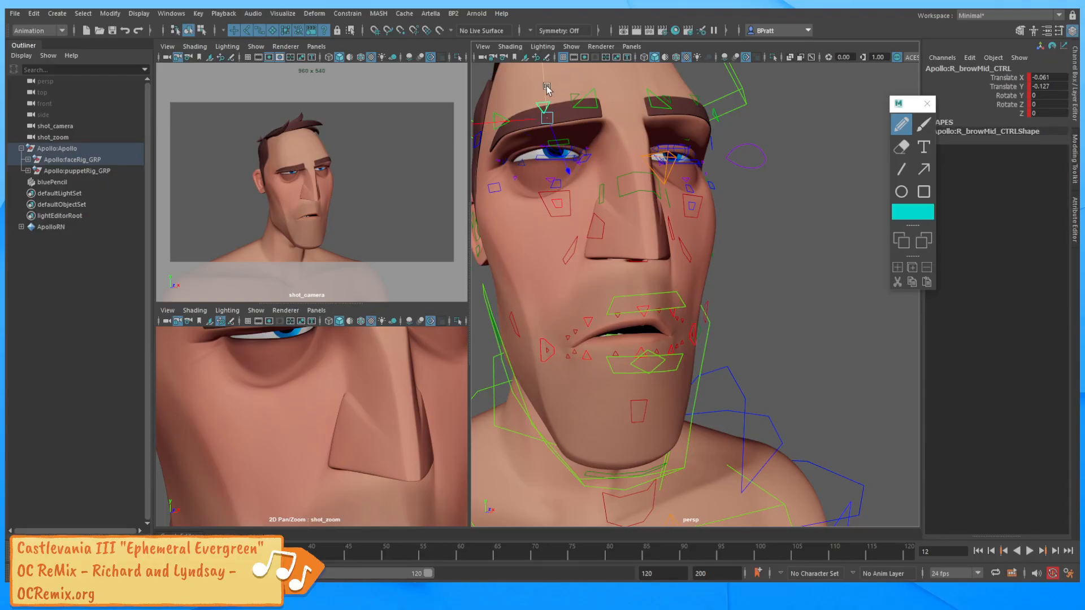
{"action": "left_click_drag", "start_coordinate": [546, 86], "coordinate": [548, 83]}
{"action": "left_click_drag", "start_coordinate": [601, 107], "coordinate": [584, 198], "text": "alt"}
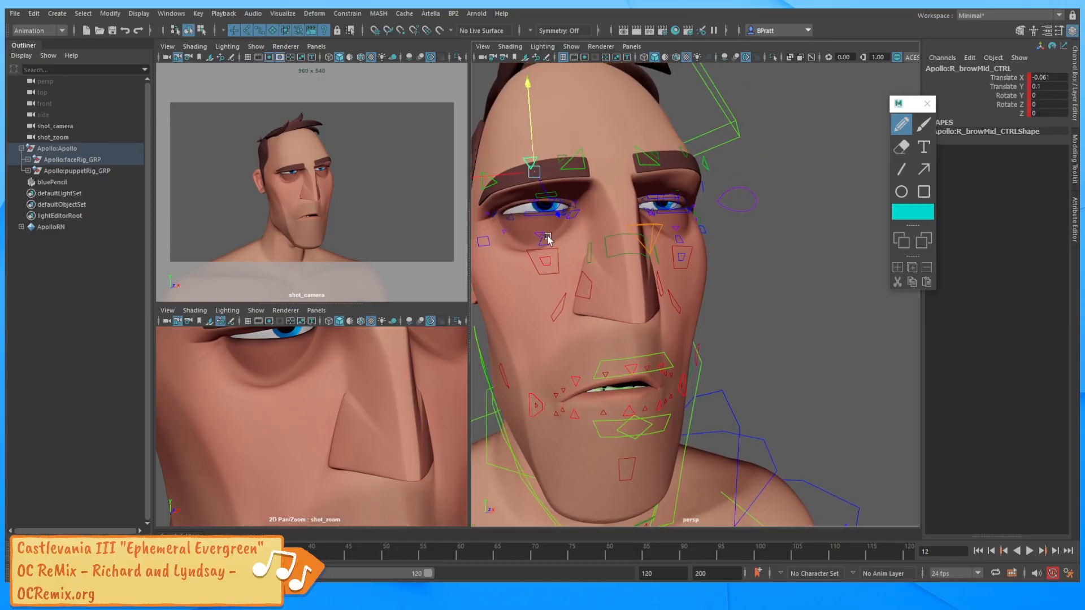
Raise the left and right lowCrease2 controls under the eyes together, bringing L_lowCrease2_CTRL to about -0.201 in Translate Y.
{"action": "left_click", "coordinate": [541, 239]}
{"action": "left_click", "coordinate": [677, 229], "text": "shift"}
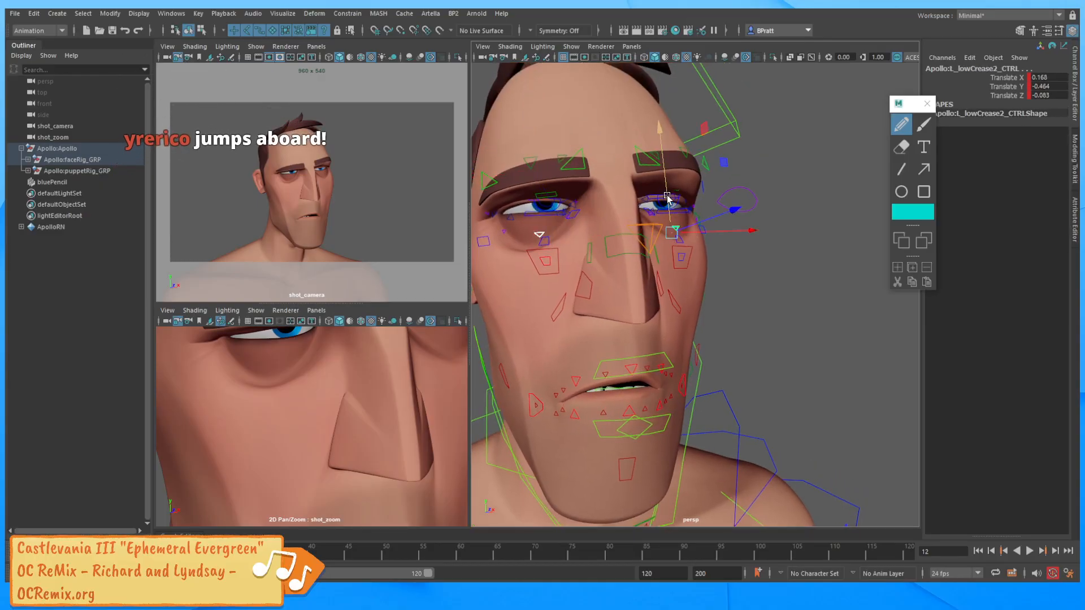
{"action": "left_click_drag", "start_coordinate": [667, 197], "coordinate": [665, 194]}
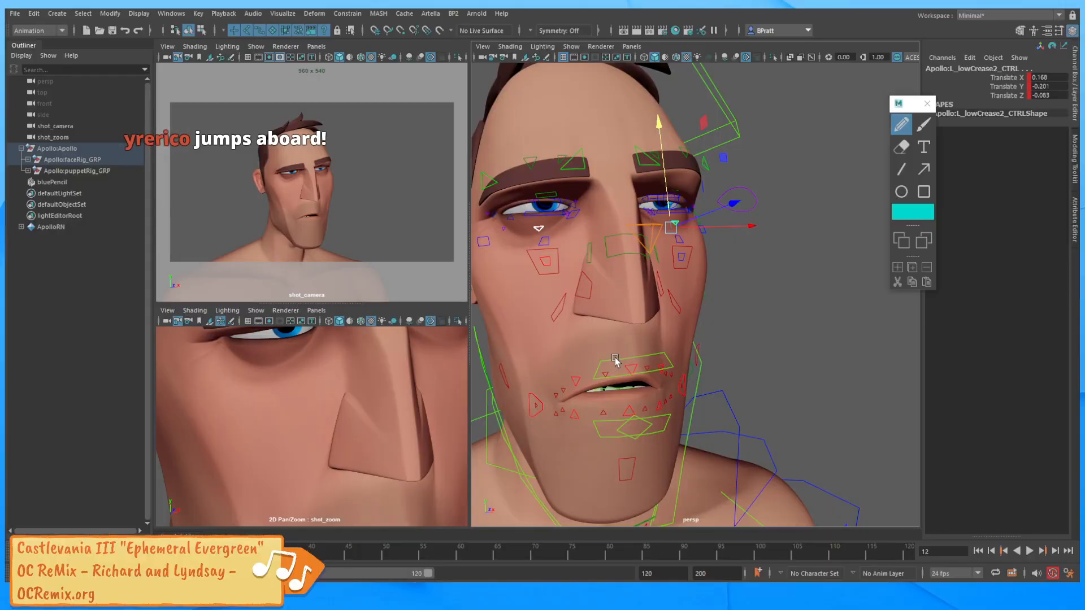
Try raising the upLipCorner controls at both mouth corners slightly, one after the other.
{"action": "left_click", "coordinate": [537, 404]}
{"action": "left_click_drag", "start_coordinate": [557, 343], "coordinate": [557, 338]}
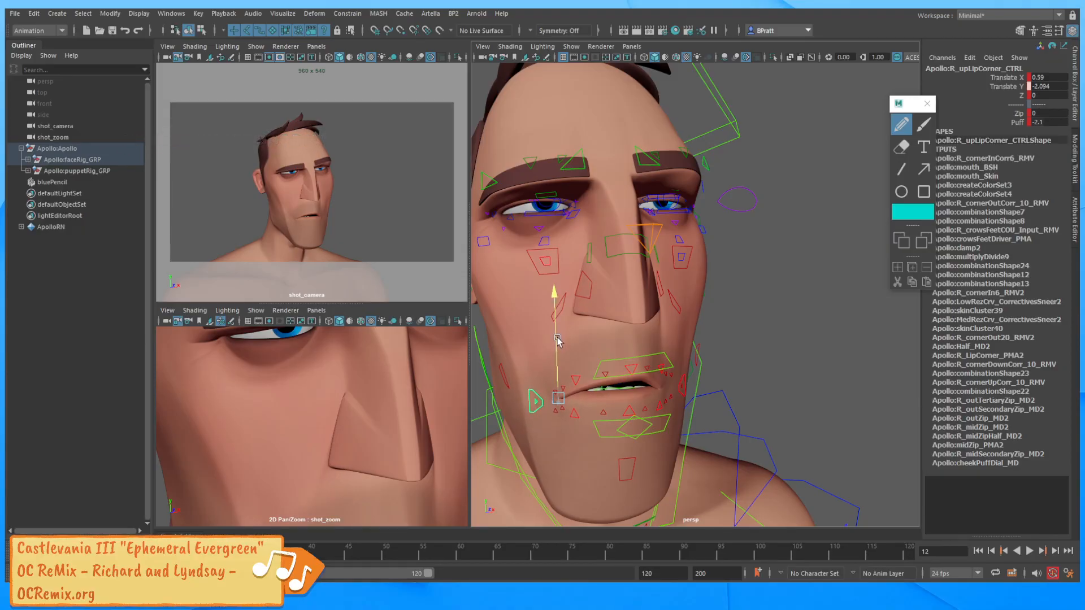
{"action": "left_click", "coordinate": [682, 385]}
{"action": "left_click_drag", "start_coordinate": [659, 350], "coordinate": [658, 342]}
Undo the mouth corner adjustments, keeping the raised lower eyelid creases.
{"action": "key", "text": "ctrl+z"}
{"action": "key", "text": "ctrl+z"}
{"action": "key", "text": "ctrl+z"}
{"action": "key", "text": "ctrl+z"}
{"action": "key", "text": "ctrl+z"}
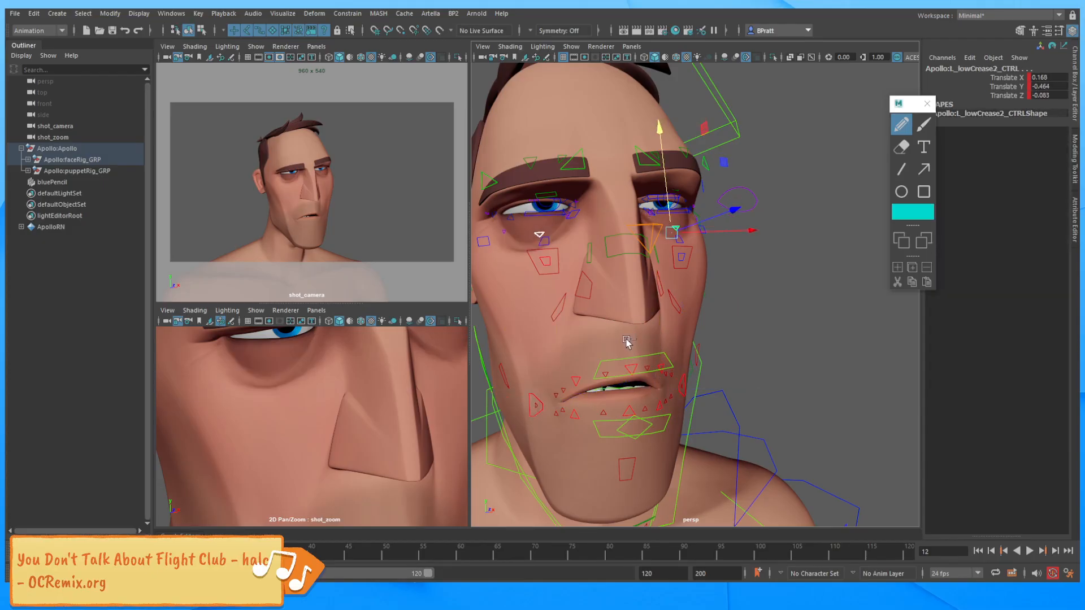
{"action": "key", "text": "ctrl+z"}
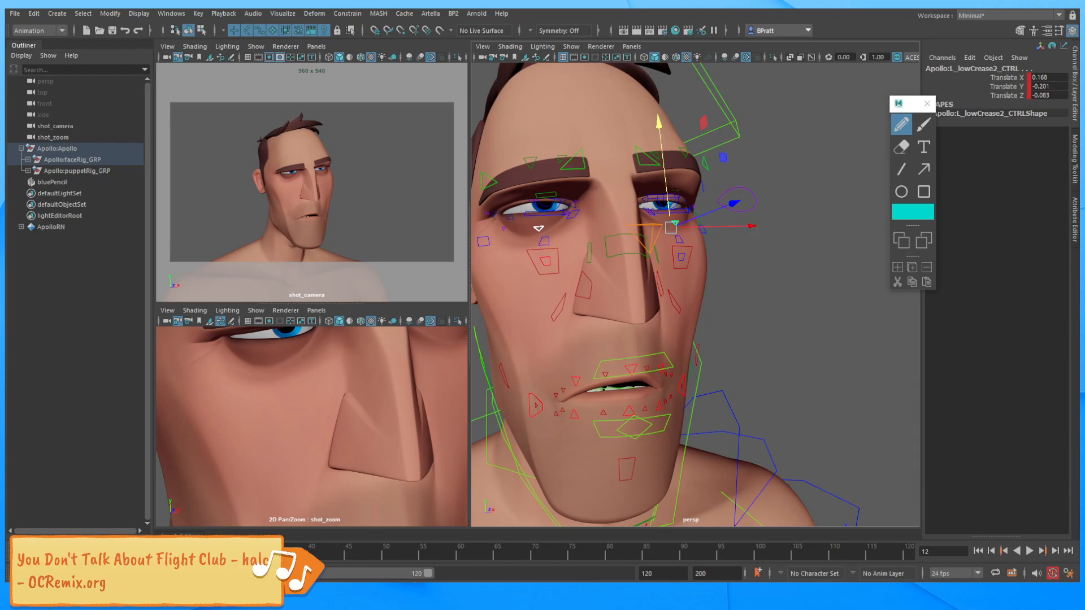
Rotate the neck base control backward slightly in the angry pose at frame 32.
{"action": "left_click", "coordinate": [180, 552]}
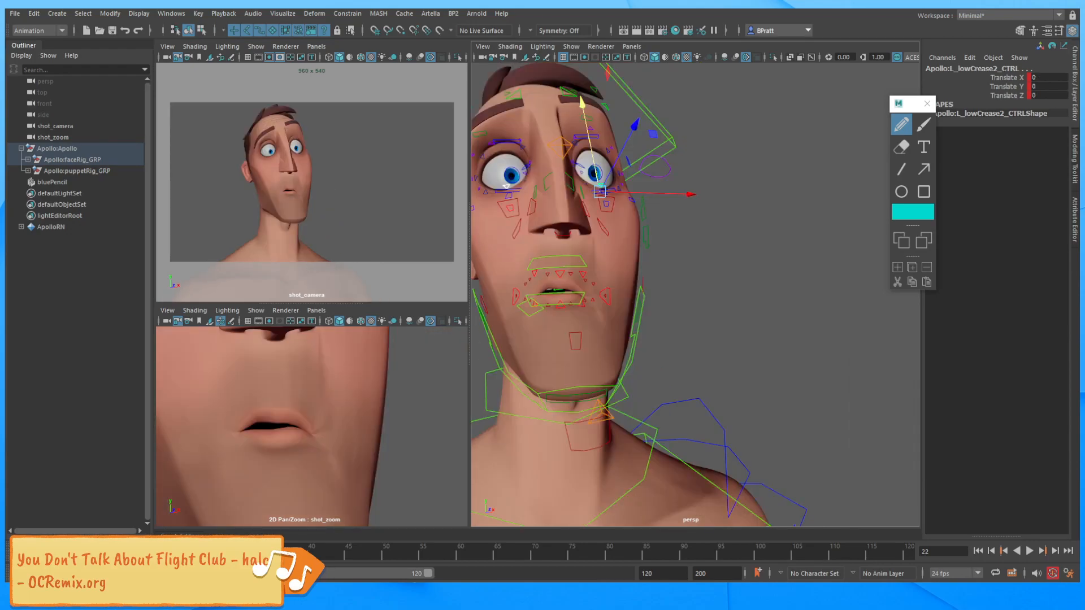
{"action": "key", "text": "."}
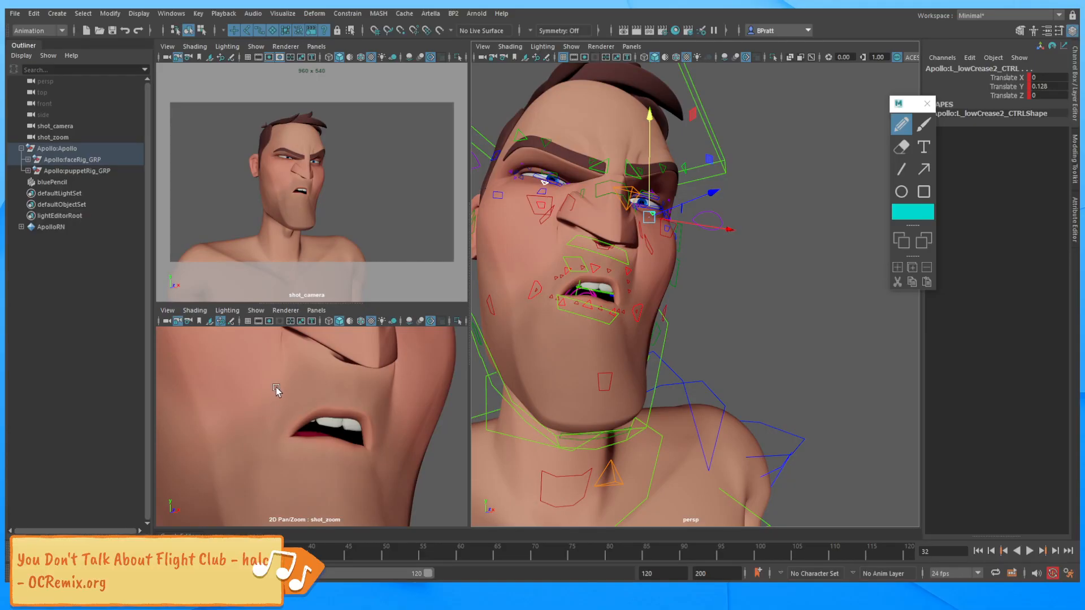
{"action": "left_click_drag", "start_coordinate": [604, 322], "coordinate": [582, 354], "text": "alt"}
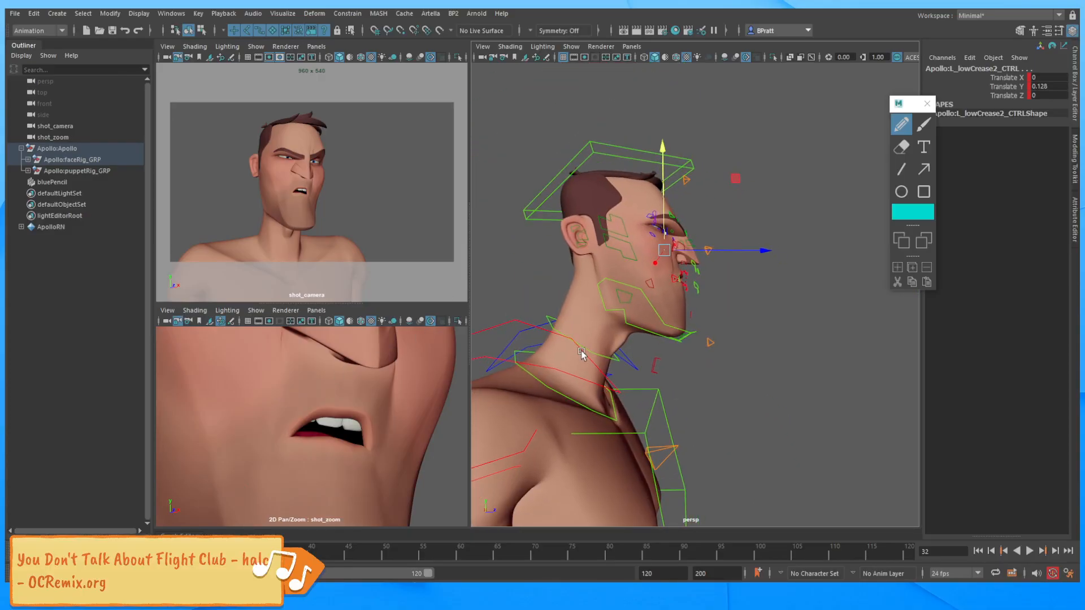
{"action": "left_click", "coordinate": [632, 363]}
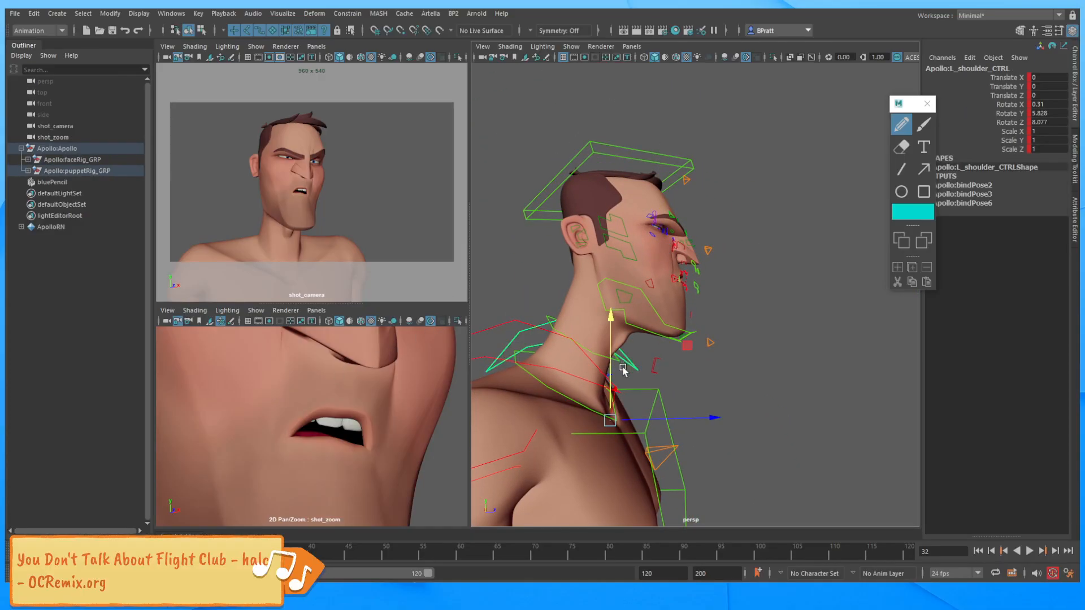
{"action": "left_click", "coordinate": [573, 399]}
{"action": "key", "text": "e"}
{"action": "left_click_drag", "start_coordinate": [635, 367], "coordinate": [629, 354]}
Rotate spineIXchest_CTRL backward at frame 32 to about -4.612 in Rotate X and compare the pose with frame 22.
{"action": "right_click_drag", "start_coordinate": [736, 310], "coordinate": [601, 322], "text": "alt"}
{"action": "middle_click_drag", "start_coordinate": [600, 322], "coordinate": [617, 316], "text": "alt"}
{"action": "left_click", "coordinate": [757, 358]}
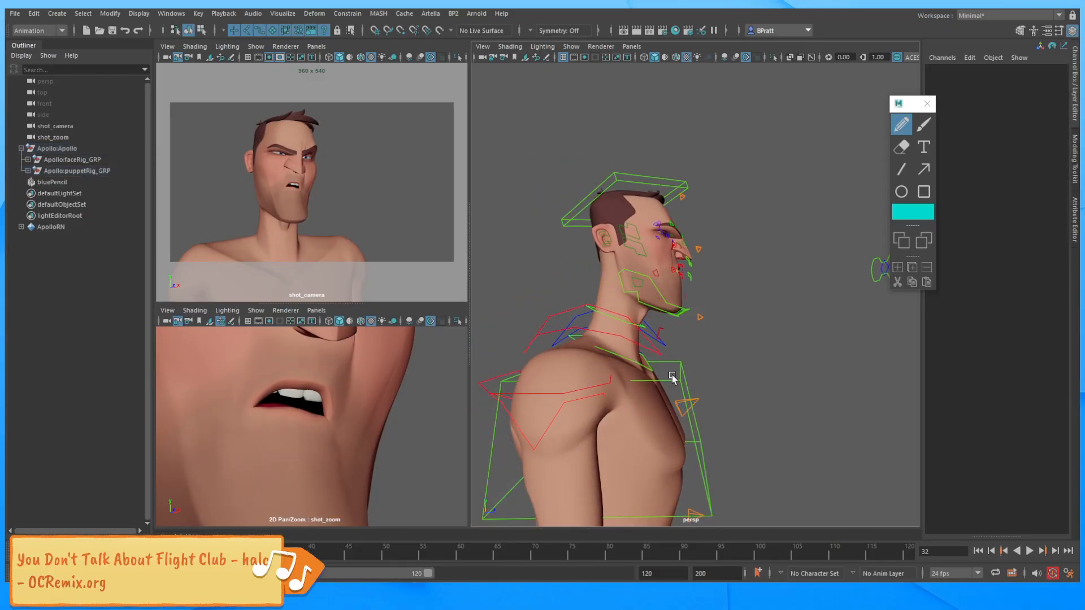
{"action": "left_click", "coordinate": [672, 378]}
{"action": "mouse_move", "coordinate": [657, 437]}
{"action": "left_mouse_down"}
{"action": "mouse_move", "coordinate": [648, 440]}
{"action": "mouse_move", "coordinate": [645, 418]}
{"action": "left_mouse_up"}
{"action": "key", "text": "comma"}
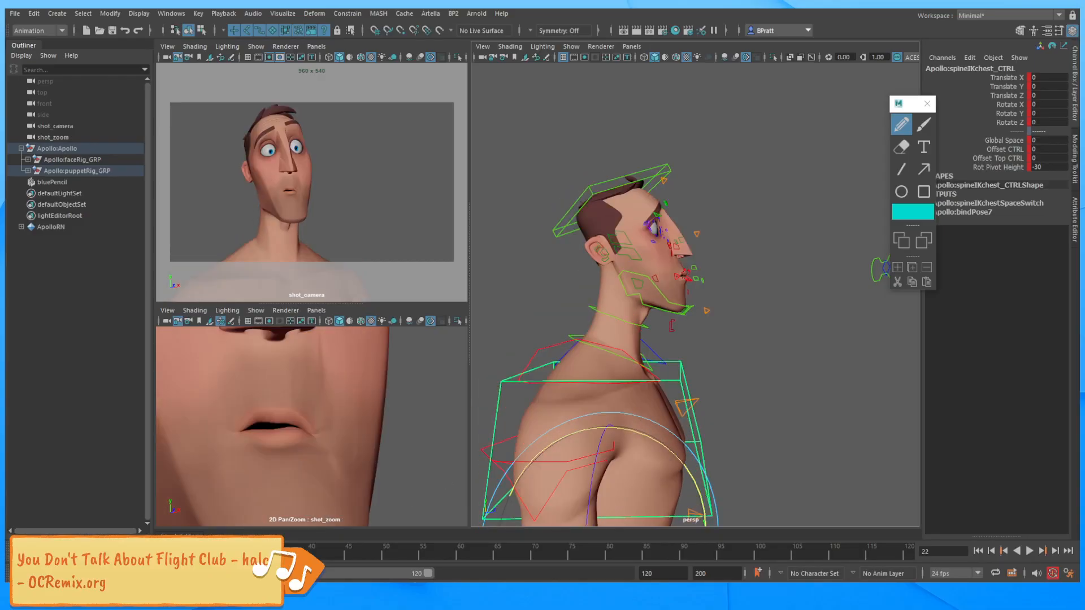
{"action": "key", "text": "period"}
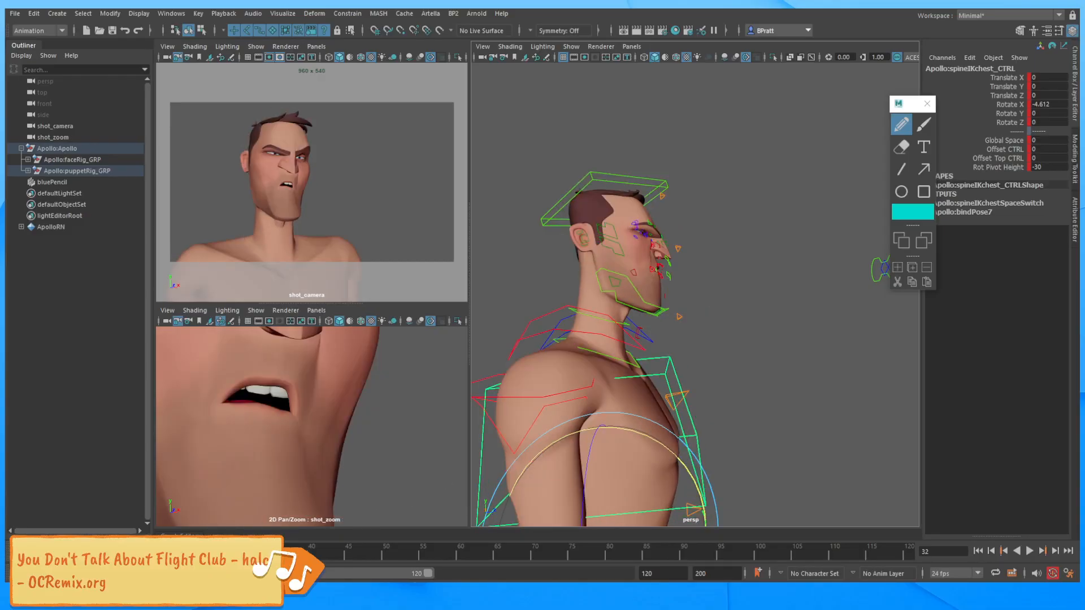
{"action": "key", "text": "comma"}
{"action": "key", "text": "period"}
Rotate neckBase_CTRL at frame 22 to about 13.941 in Rotate X and compare the pose with the keys at frames 12 and 32.
{"action": "key", "text": "comma"}
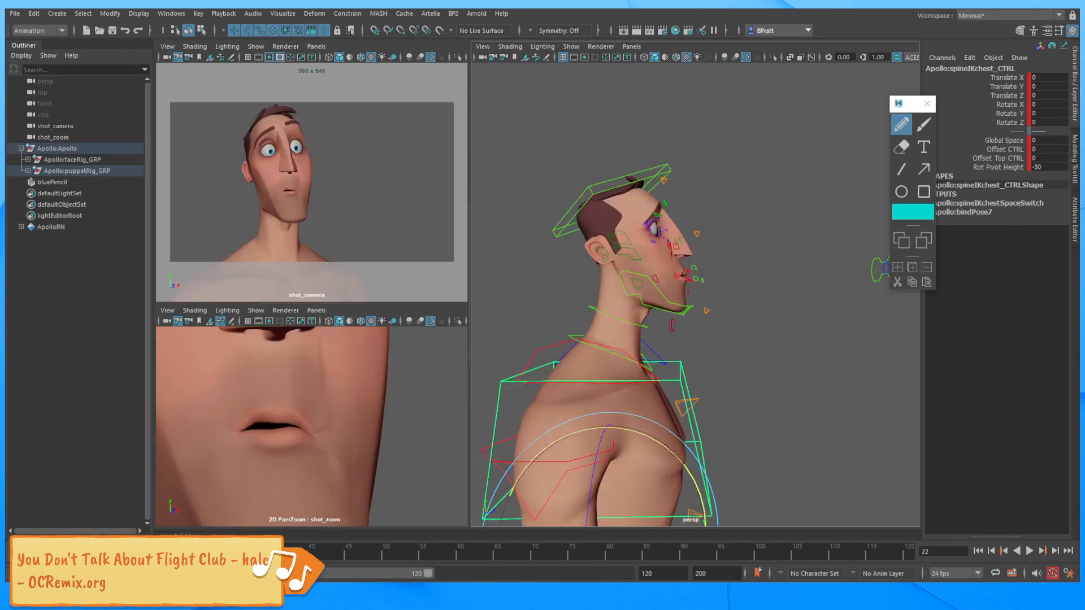
{"action": "left_click", "coordinate": [567, 336]}
{"action": "left_click_drag", "start_coordinate": [681, 315], "coordinate": [599, 351]}
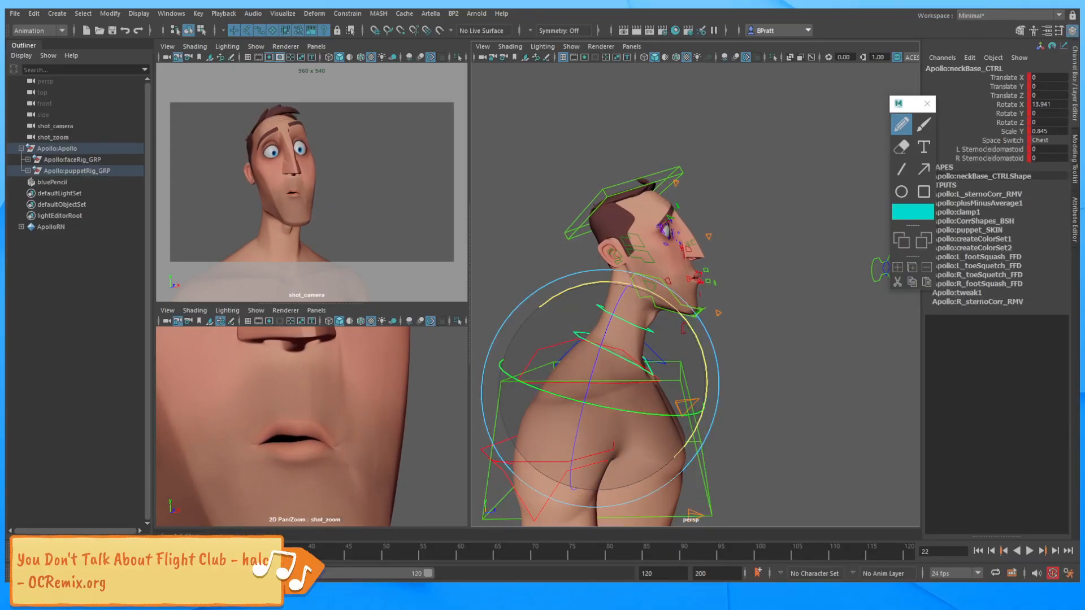
{"action": "key", "text": "period"}
{"action": "key", "text": "comma"}
{"action": "key", "text": "period"}
{"action": "key", "text": "comma"}
{"action": "key", "text": "comma"}
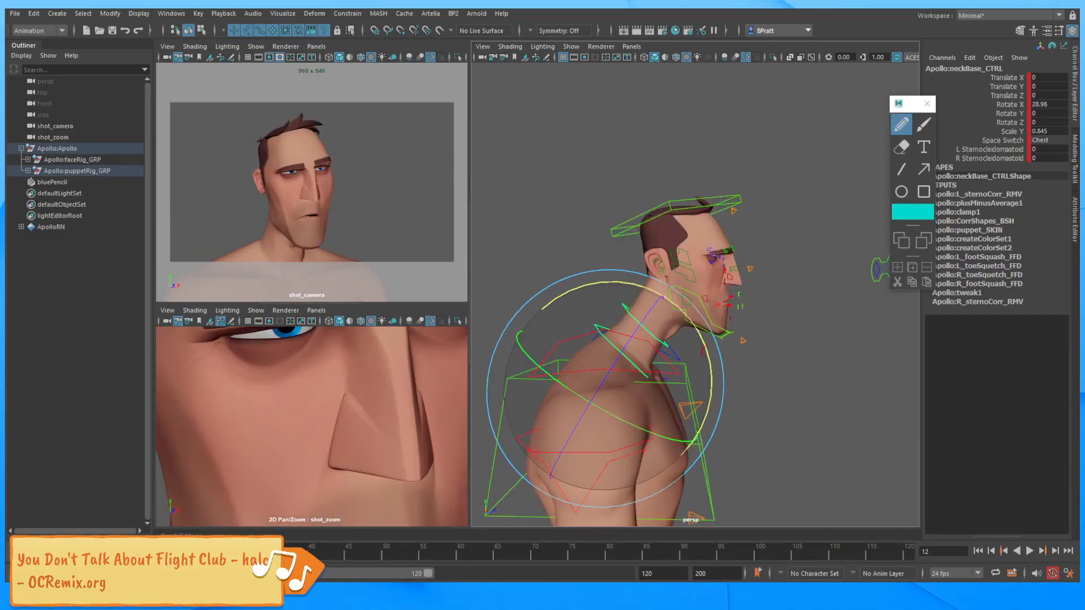
{"action": "key", "text": "period"}
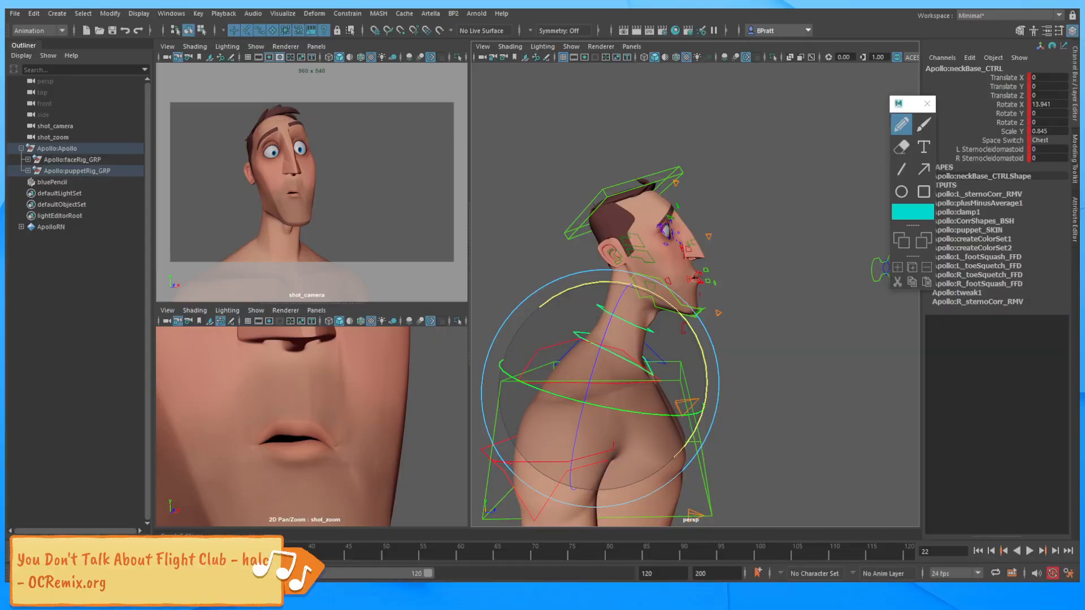